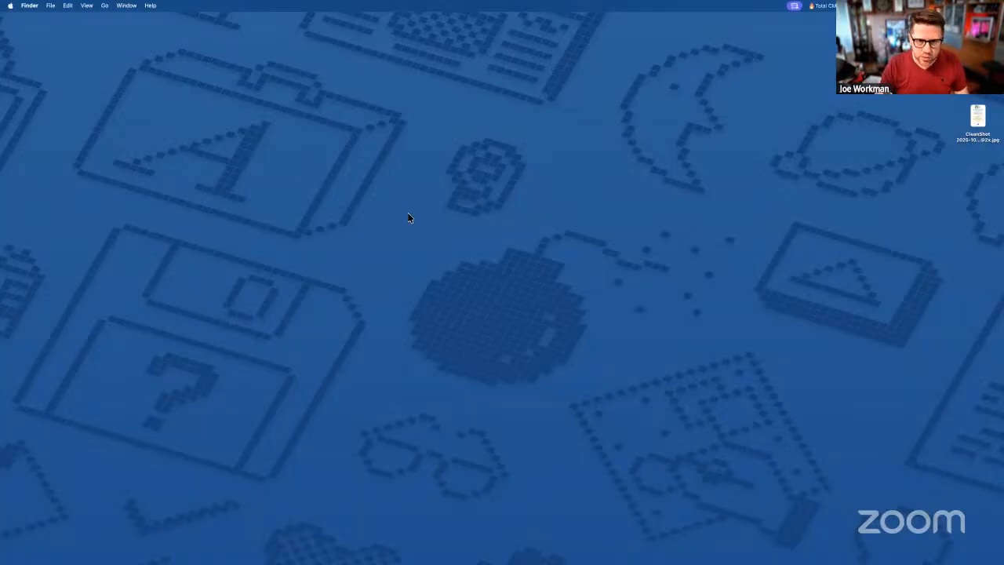
- Open a new Finder window and browse to WebsiteTesting > demo.totalcms.test
{"action": "key", "text": "super+n"}
{"action": "left_click_drag", "start_coordinate": [352, 130], "coordinate": [345, 97]}
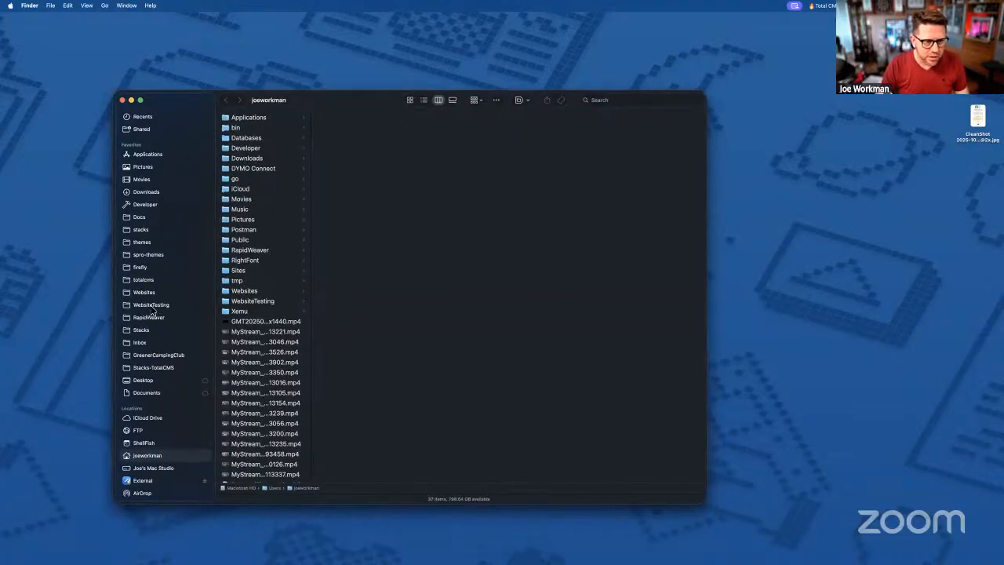
{"action": "left_click", "coordinate": [152, 304]}
{"action": "left_click", "coordinate": [259, 139]}
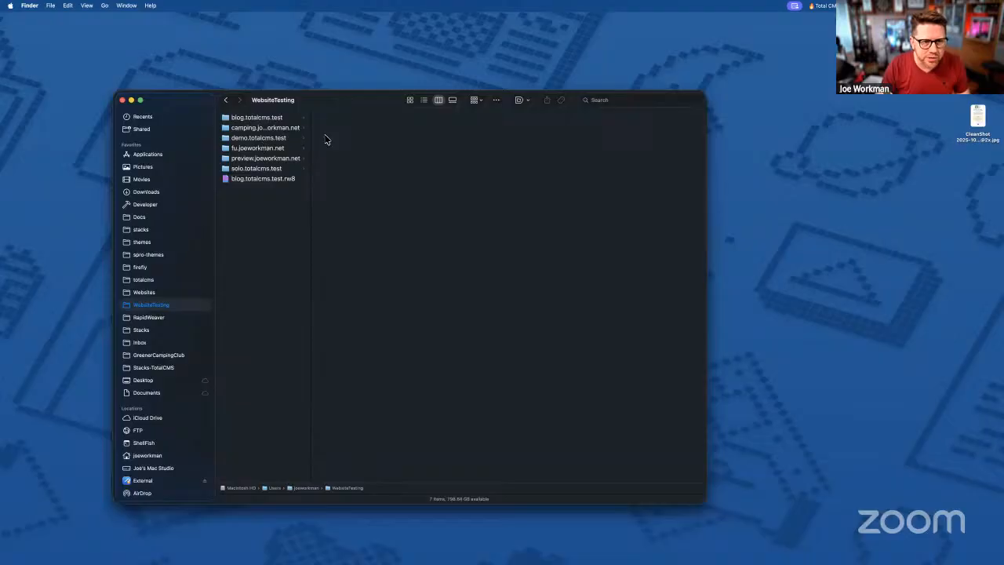
{"action": "left_click", "coordinate": [351, 302]}
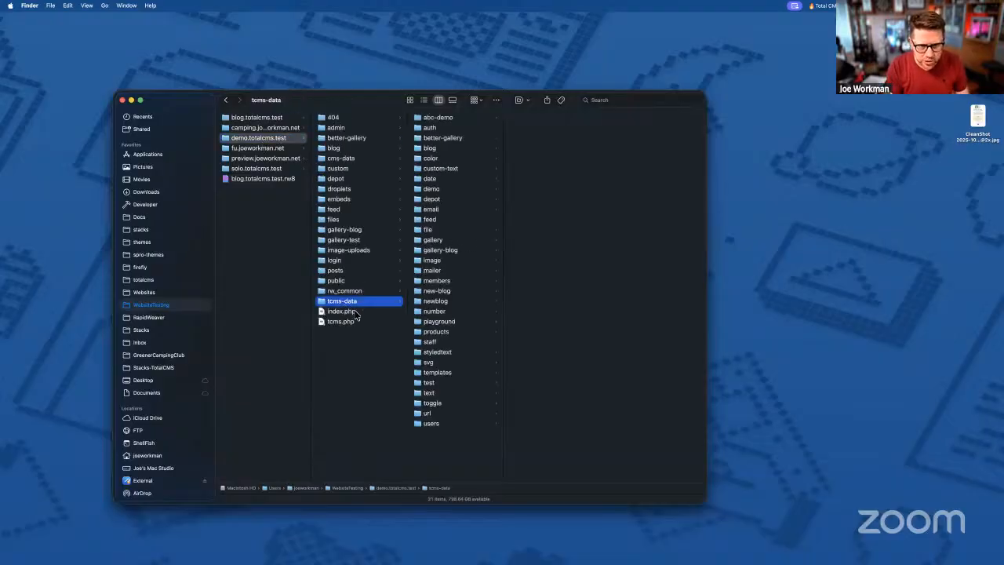
- Rename the tcms-data folder to tcms-data-bkp and bring the Arc browser forward
{"action": "key", "text": "Return"}
{"action": "type", "text": "-"}
{"action": "type", "text": "bkp"}
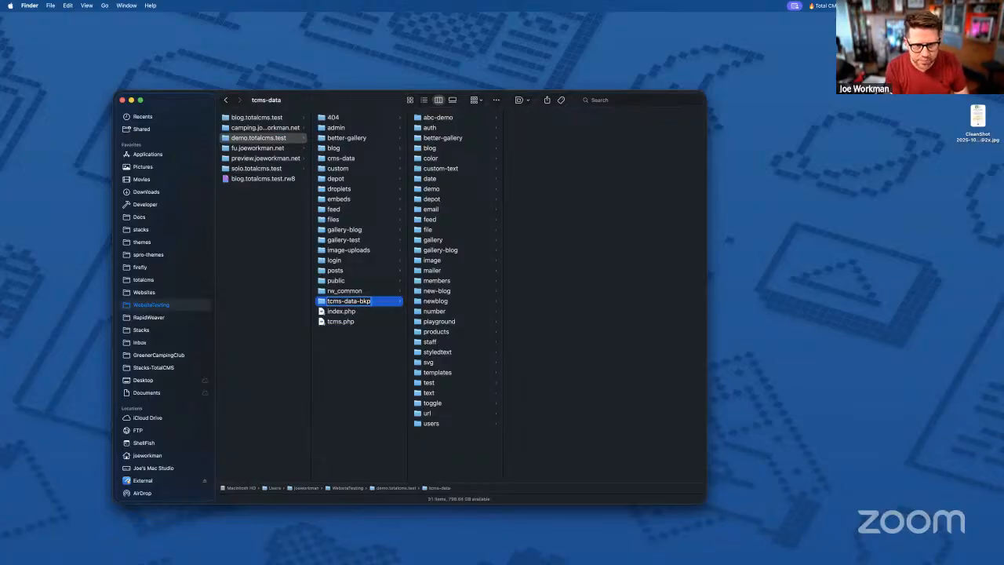
{"action": "key", "text": "Return"}
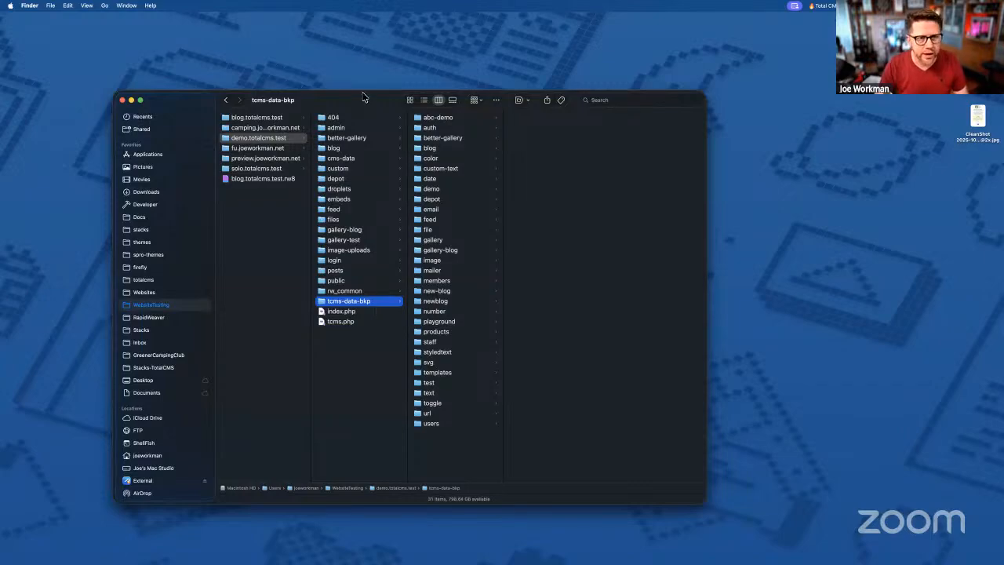
{"action": "left_click_drag", "start_coordinate": [361, 95], "coordinate": [362, 108]}
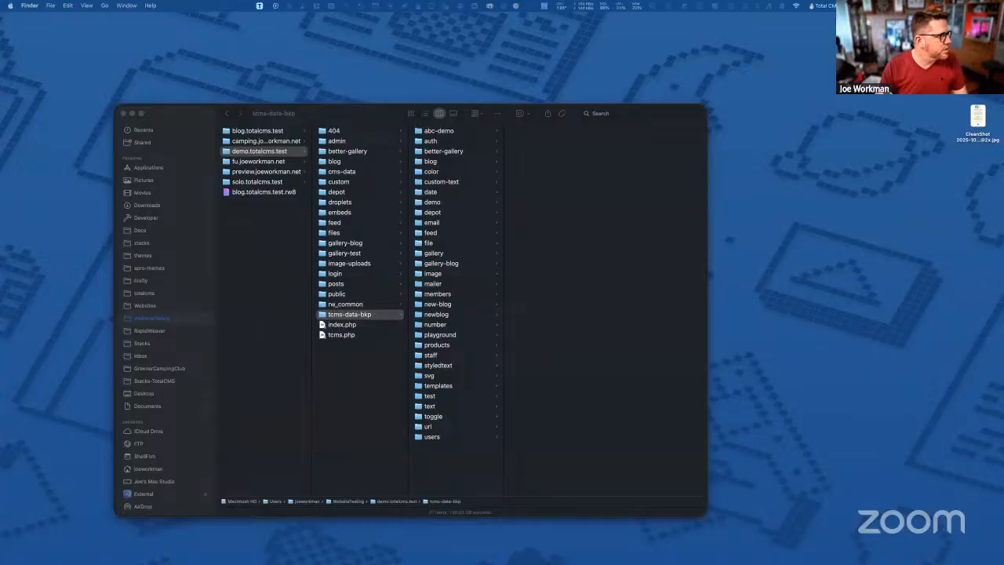
{"action": "left_click_drag", "start_coordinate": [2, 321], "coordinate": [196, 206]}
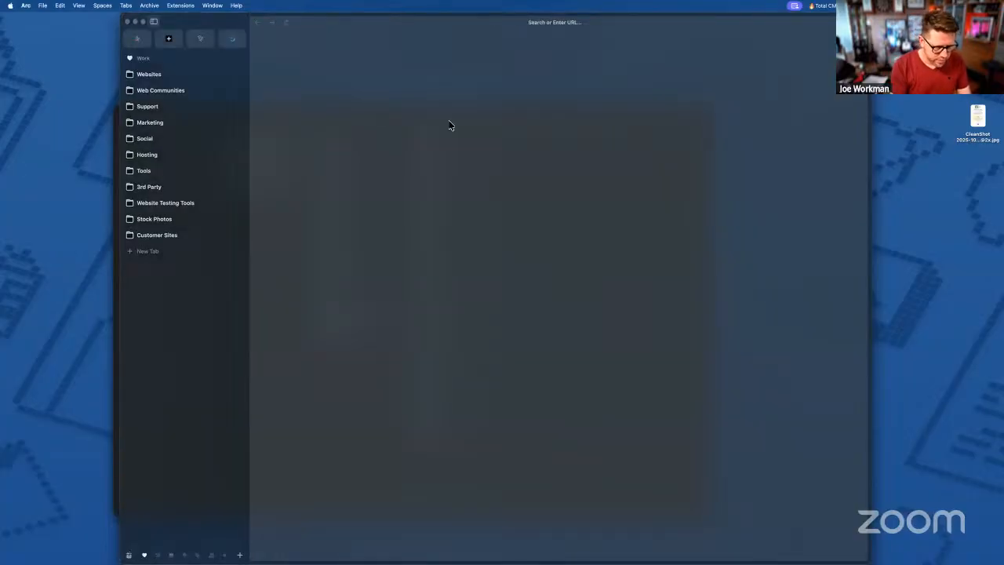
- Load demo.totalcms.test in a new tab and open Admin > Dashboard
{"action": "key", "text": "super+t"}
{"action": "key", "text": "super+v"}
{"action": "key", "text": "Return"}
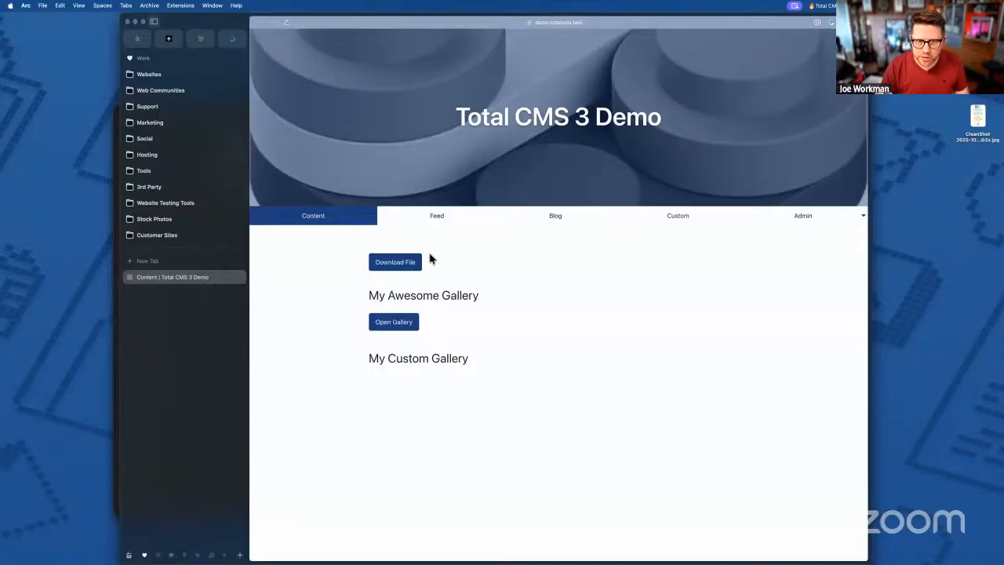
{"action": "left_click", "coordinate": [820, 216]}
{"action": "left_click", "coordinate": [799, 313]}
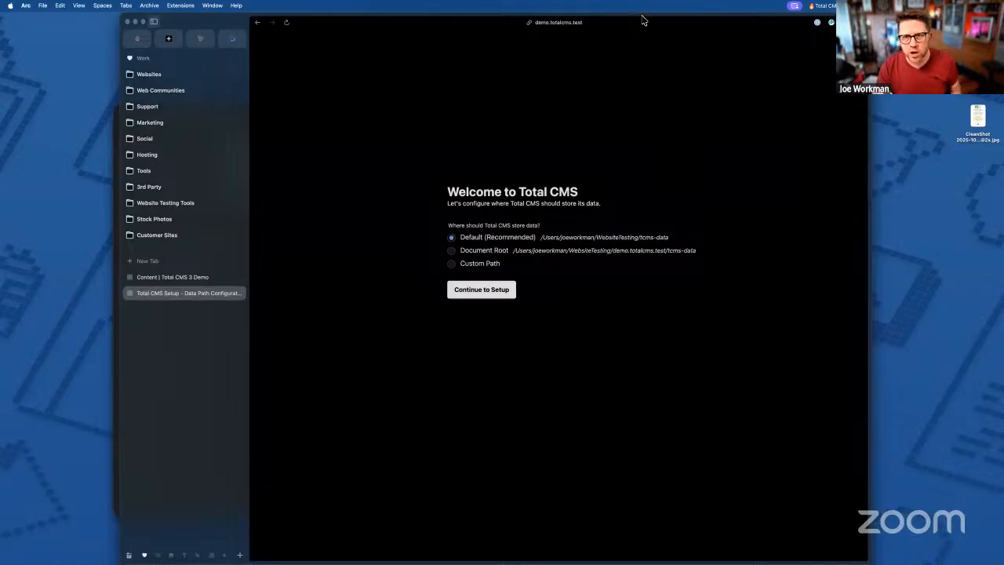
- Nudge the browser left and bring the Finder window to the front
{"action": "left_click_drag", "start_coordinate": [638, 17], "coordinate": [612, 15]}
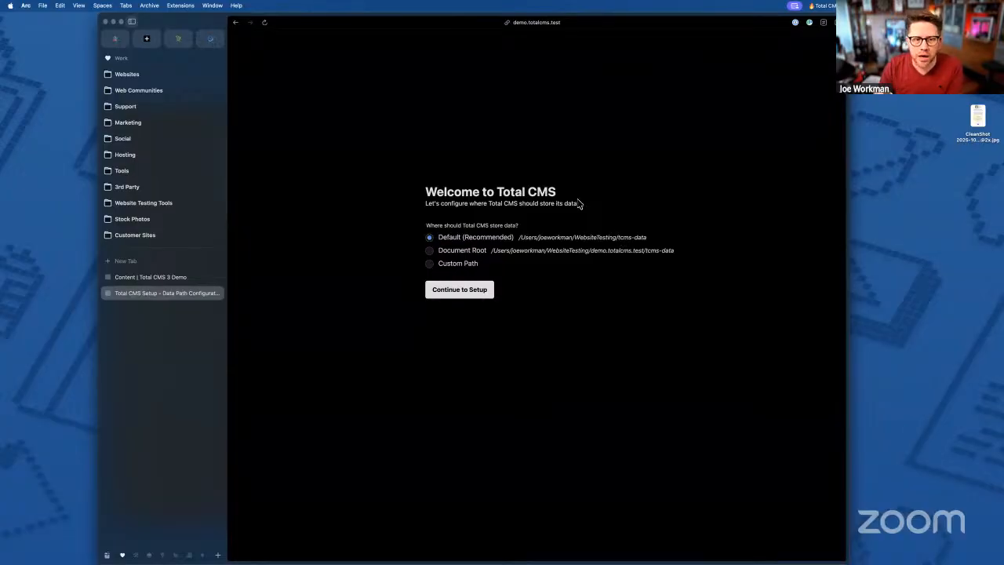
{"action": "key", "text": "ctrl+Up"}
{"action": "left_click", "coordinate": [378, 116]}
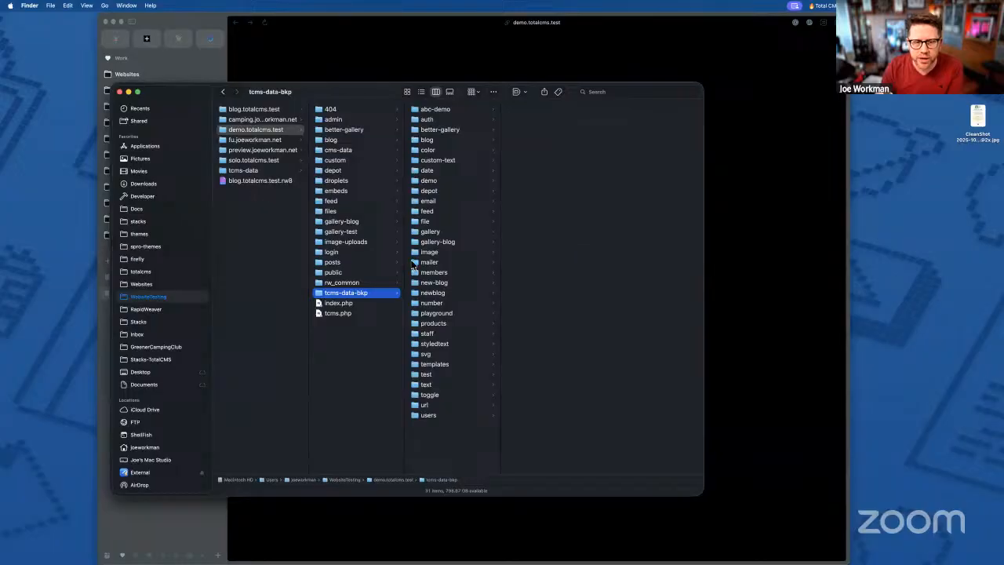
- Compare the new tcms-data folder with the tcms-data-bkp backup inside demo.totalcms.test
{"action": "left_click", "coordinate": [257, 130]}
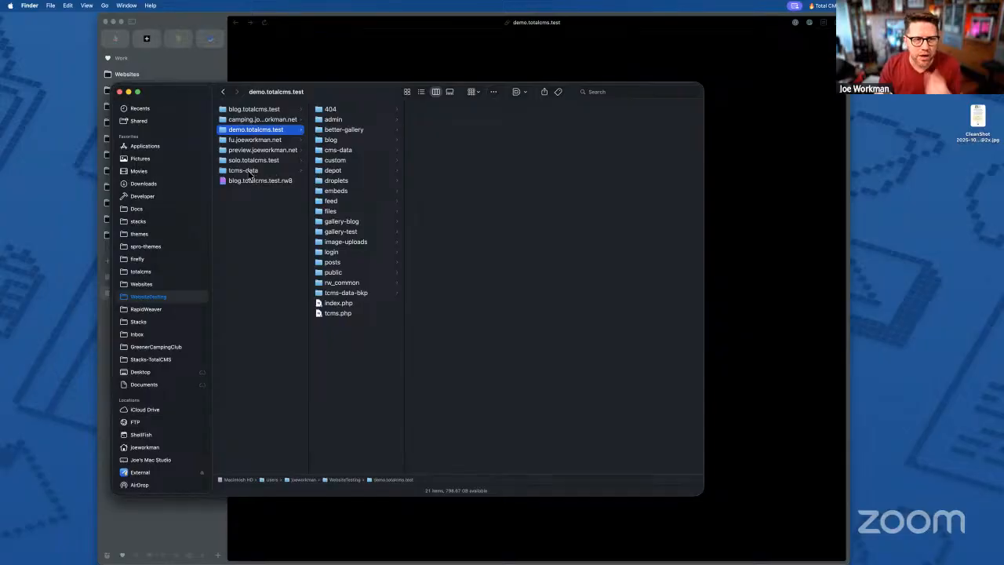
{"action": "left_click", "coordinate": [251, 172]}
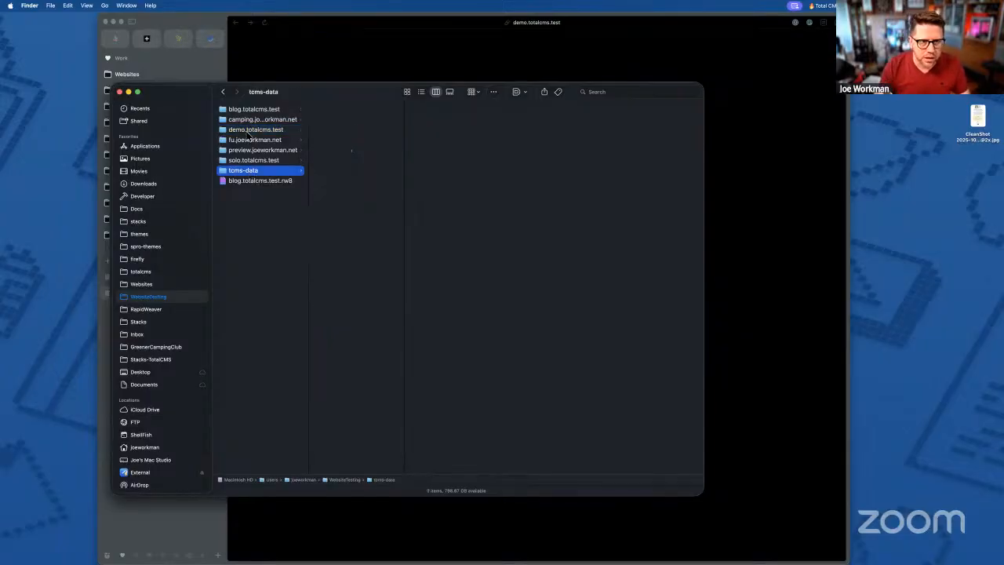
{"action": "left_click", "coordinate": [250, 131]}
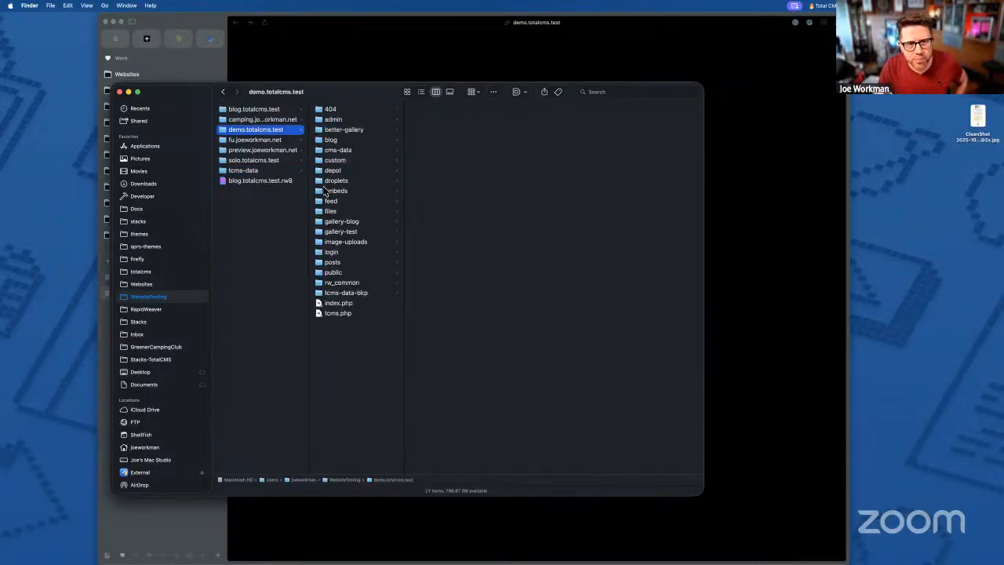
{"action": "left_click", "coordinate": [225, 173]}
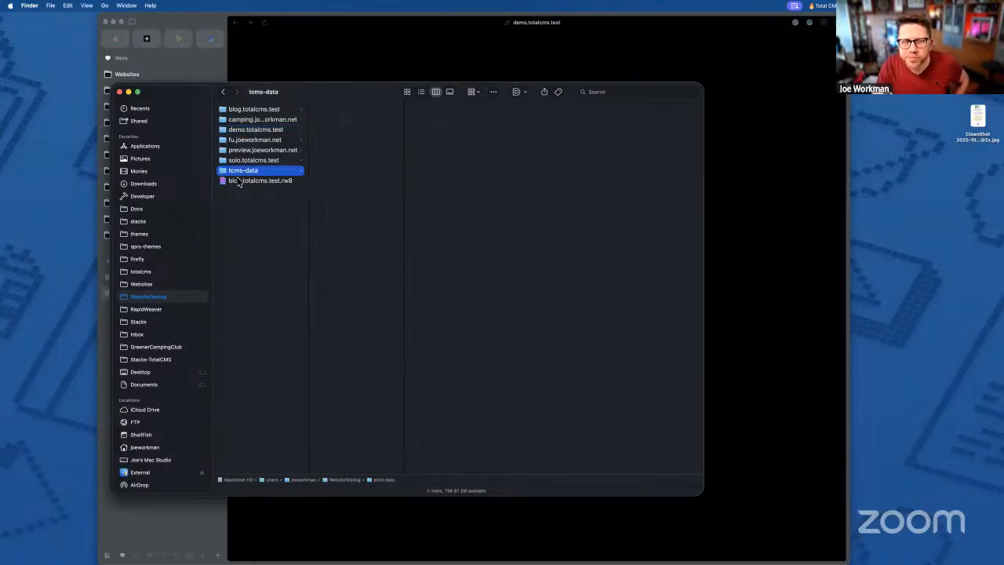
{"action": "left_click", "coordinate": [254, 131]}
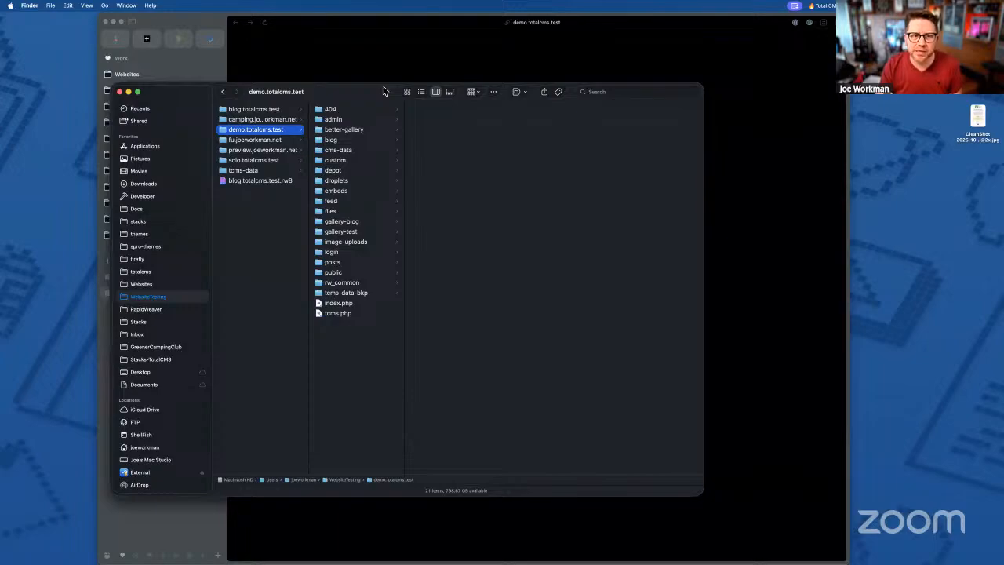
{"action": "left_click", "coordinate": [353, 294]}
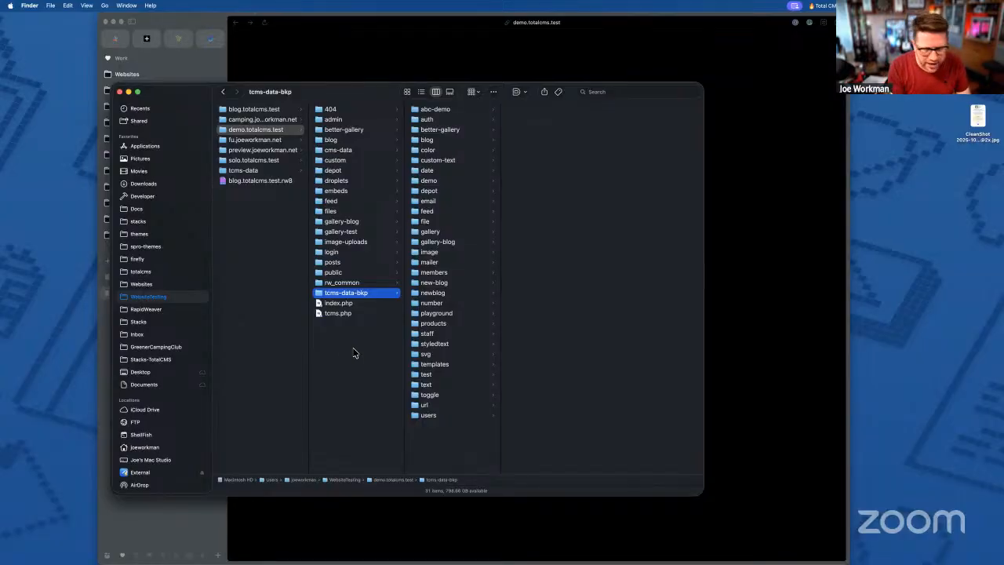
- Show hidden files with Cmd+Shift+. and inspect the .htaccess file in tcms-data-bkp
{"action": "key", "text": "super+shift+period"}
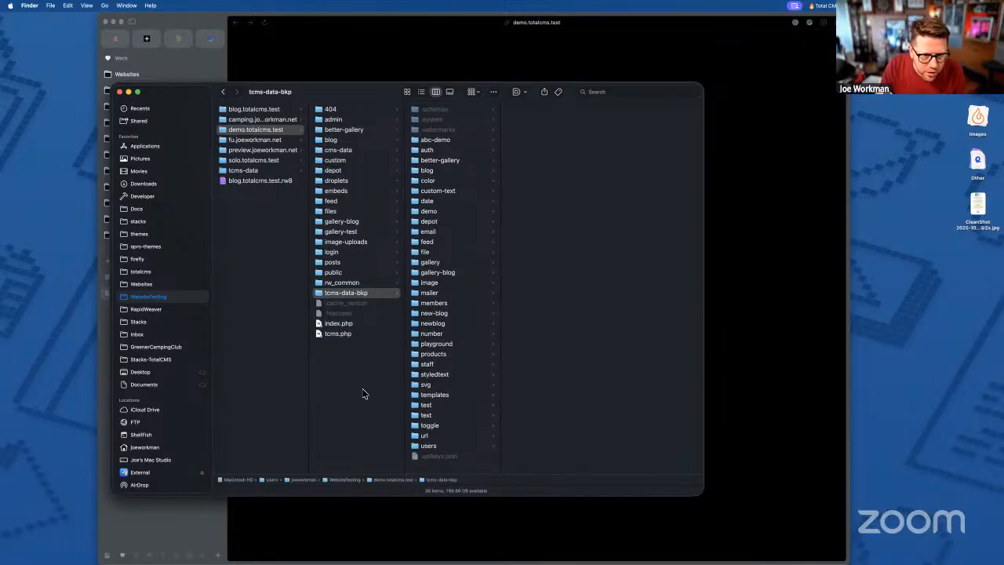
{"action": "left_click", "coordinate": [329, 314]}
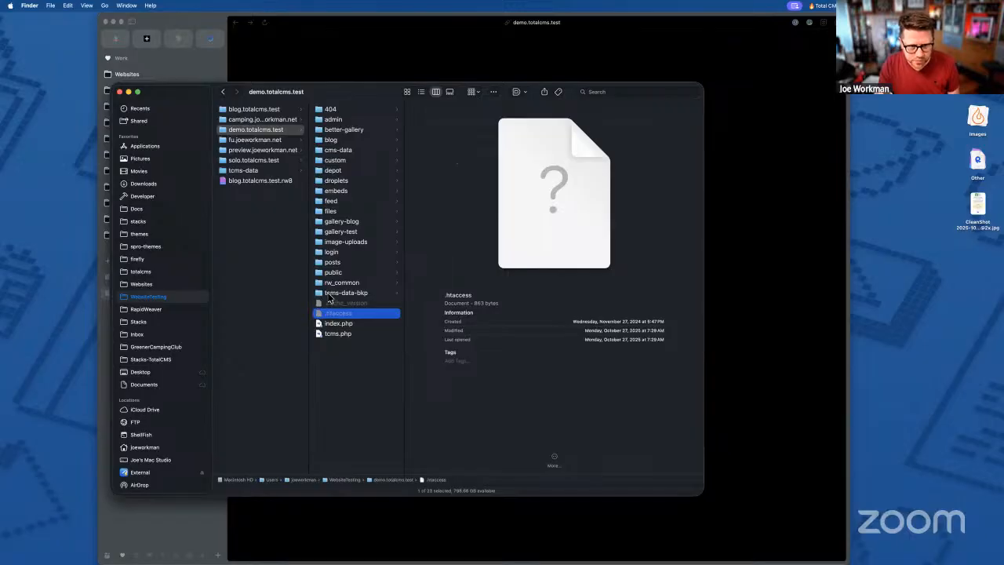
{"action": "left_click", "coordinate": [332, 295]}
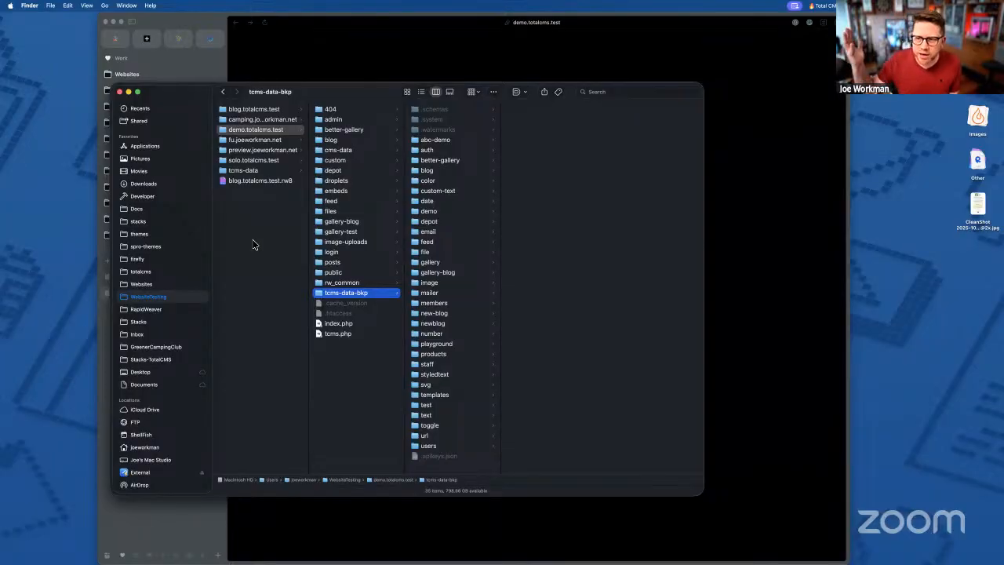
{"action": "left_click", "coordinate": [319, 41]}
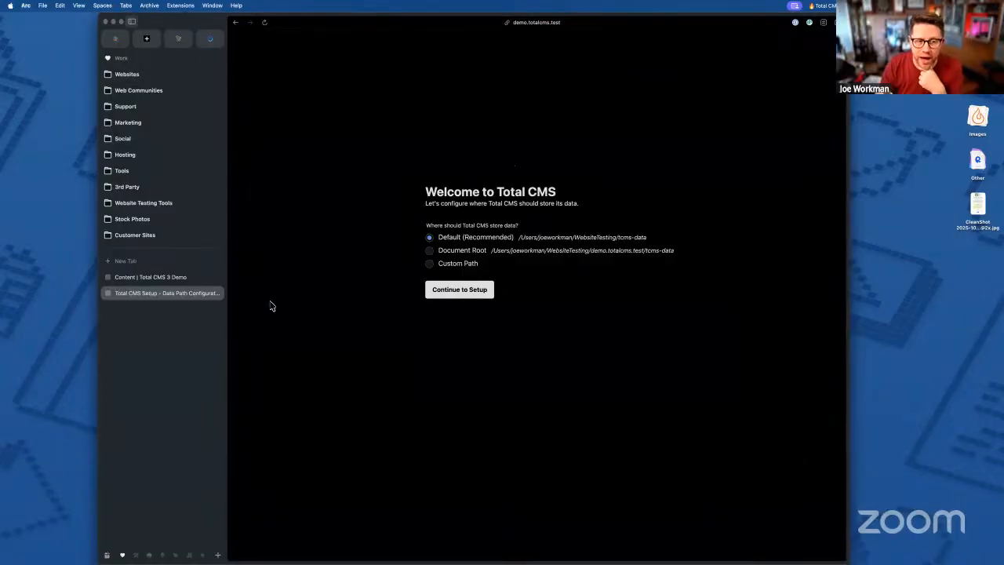
{"action": "key", "text": "ctrl+Up"}
{"action": "left_click", "coordinate": [279, 110]}
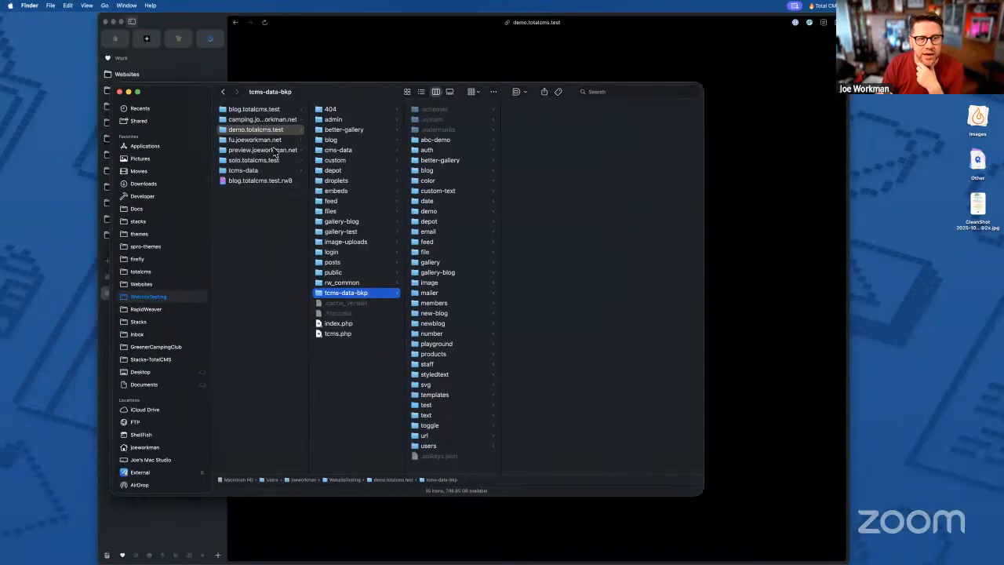
- Browse the site folders, open the empty tcms-data folder in WebsiteTesting, then return to Arc
{"action": "left_click", "coordinate": [260, 110]}
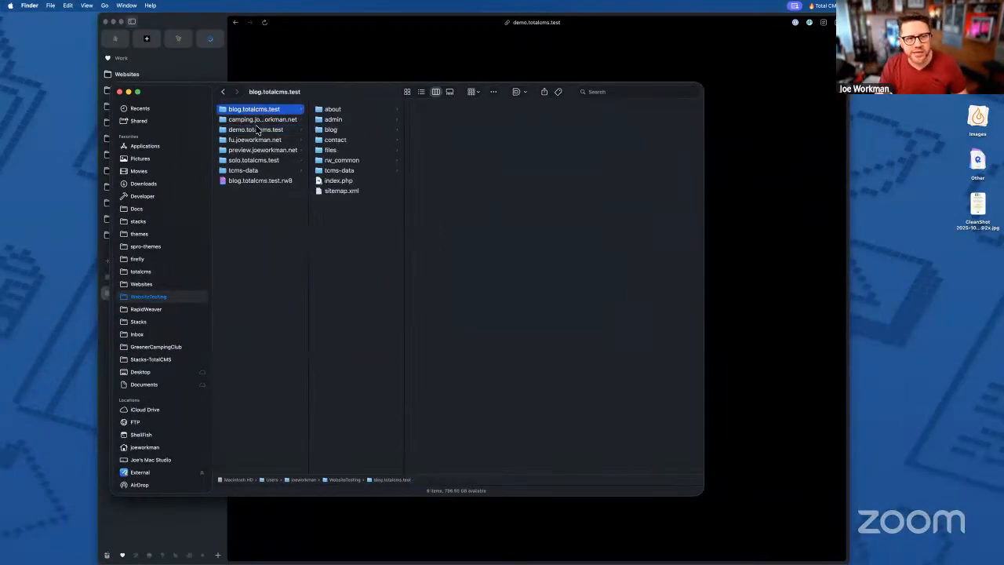
{"action": "left_click", "coordinate": [251, 170], "text": "shift"}
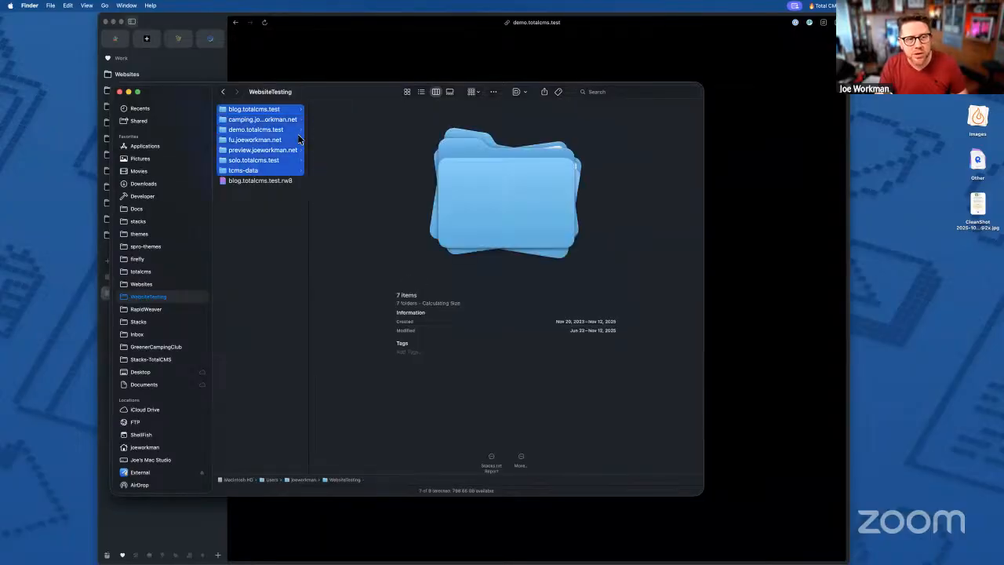
{"action": "left_click", "coordinate": [281, 130]}
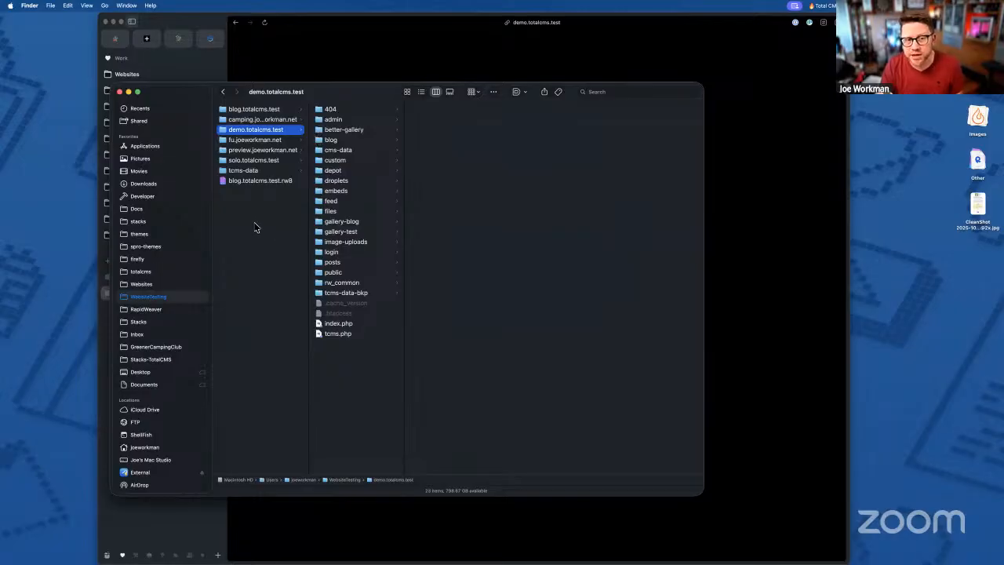
{"action": "left_click", "coordinate": [243, 175]}
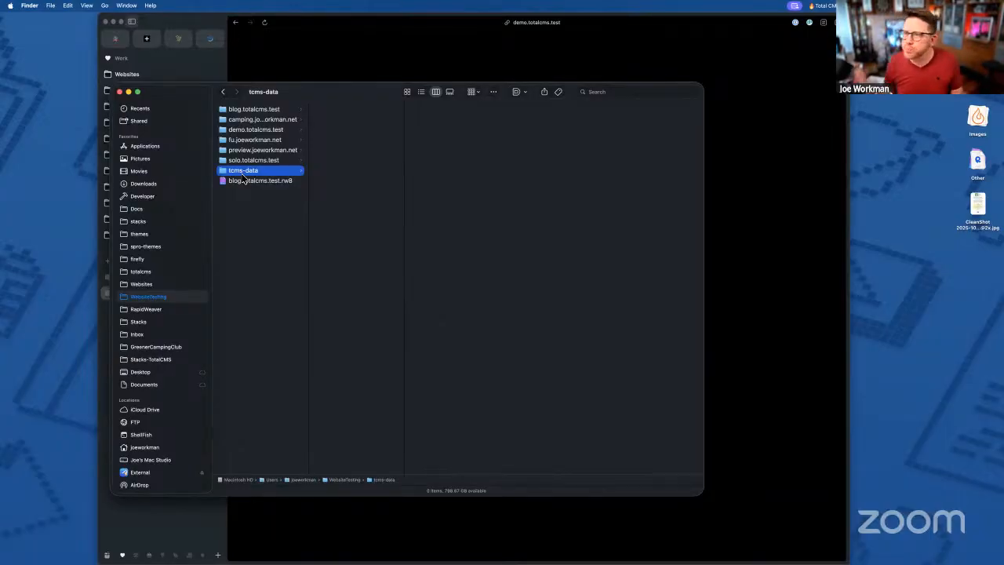
{"action": "left_click", "coordinate": [368, 66]}
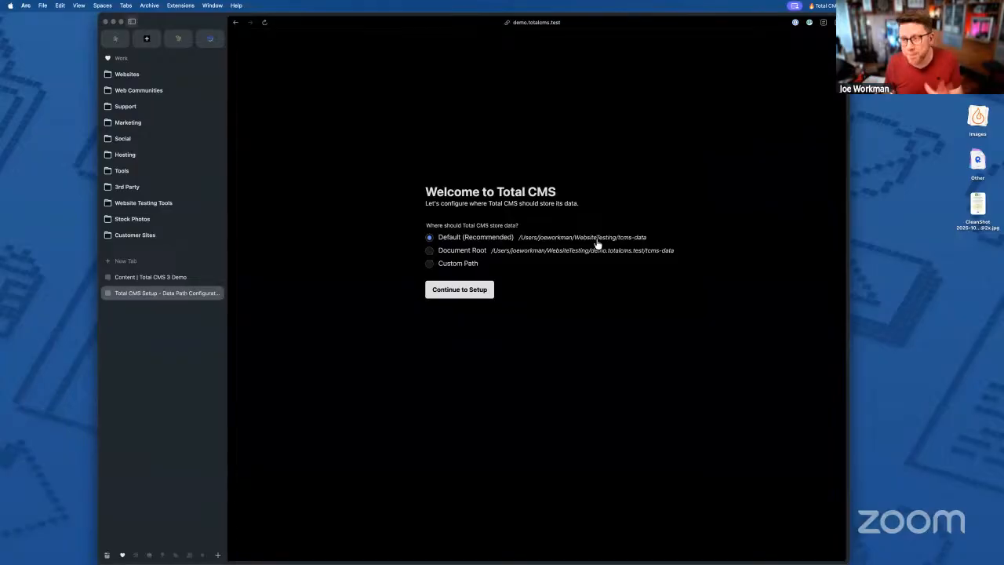
- Pick Document Root as the data storage location and click Continue to Setup
{"action": "left_click", "coordinate": [431, 251]}
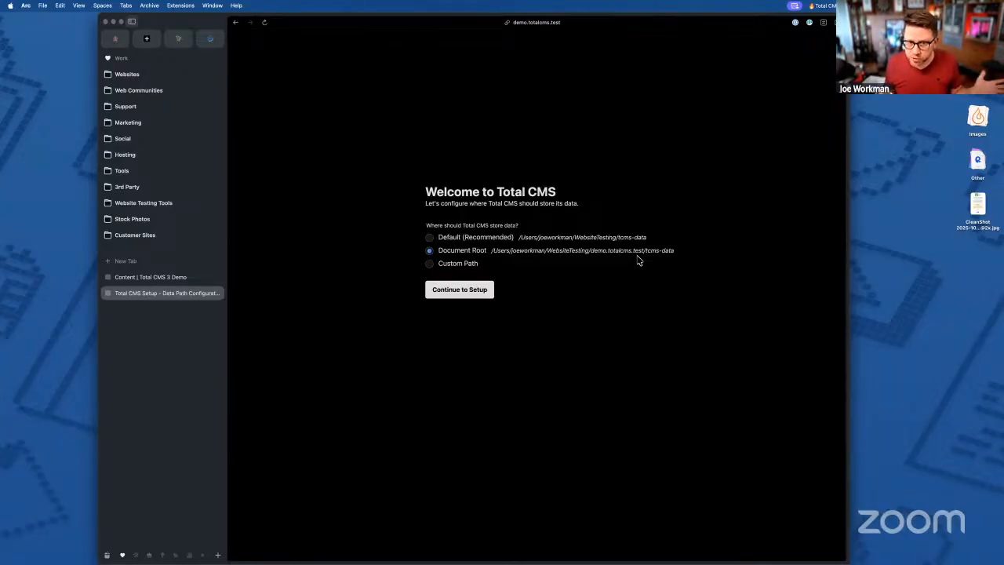
{"action": "left_click", "coordinate": [431, 264]}
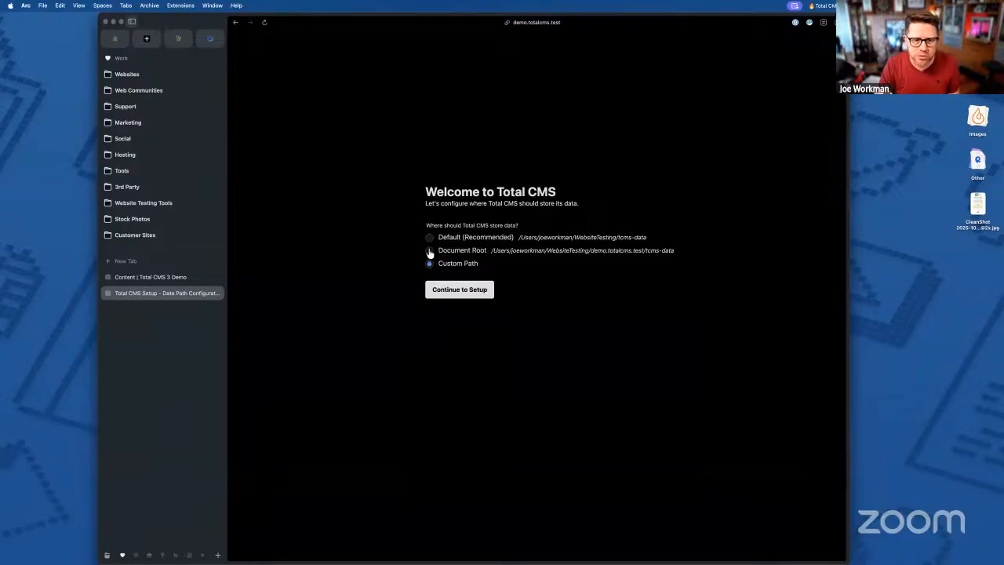
{"action": "left_click", "coordinate": [429, 252]}
{"action": "left_click", "coordinate": [430, 265]}
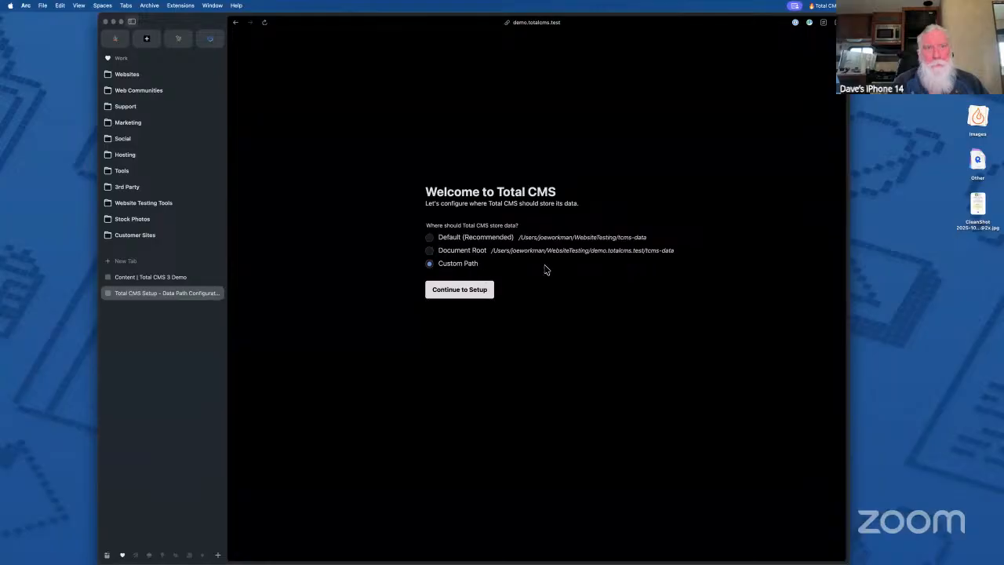
{"action": "left_click", "coordinate": [429, 251]}
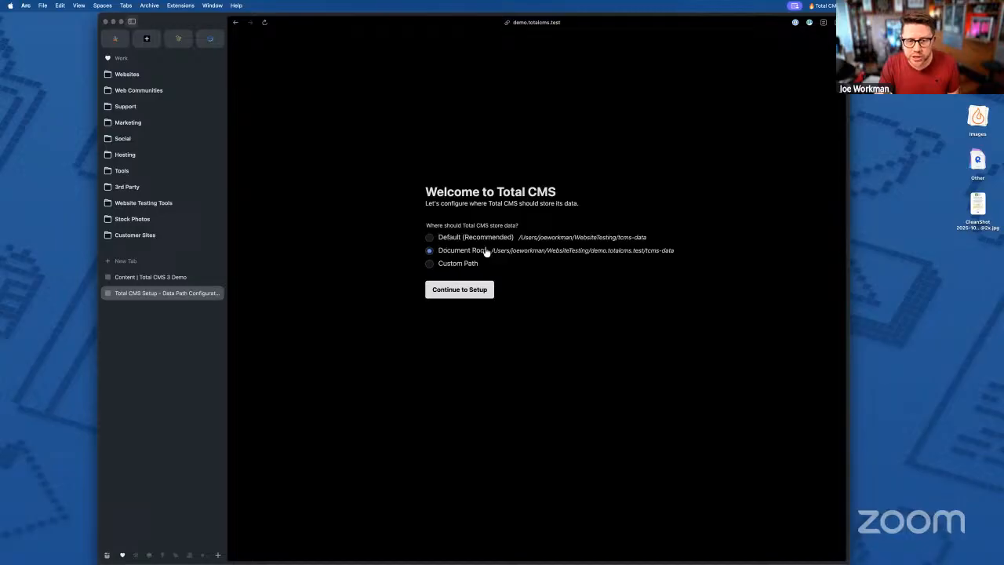
{"action": "left_click", "coordinate": [455, 294]}
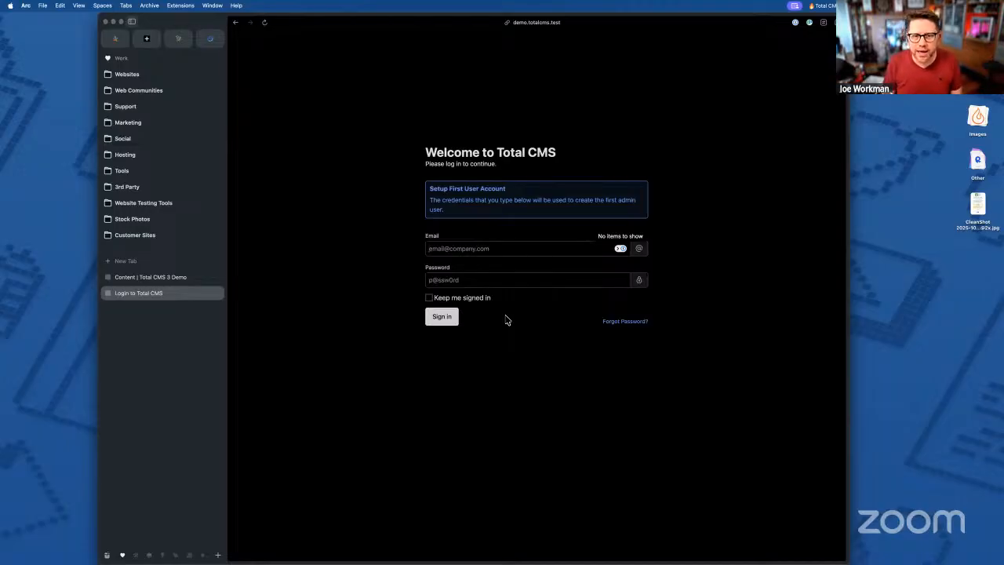
- Enter the admin e-mail address and password, sign in, and dismiss the 1Password save prompt
{"action": "key", "text": "Return"}
{"action": "key", "text": "Tab"}
{"action": "type", "text": "test"}
{"action": "key", "text": "Return"}
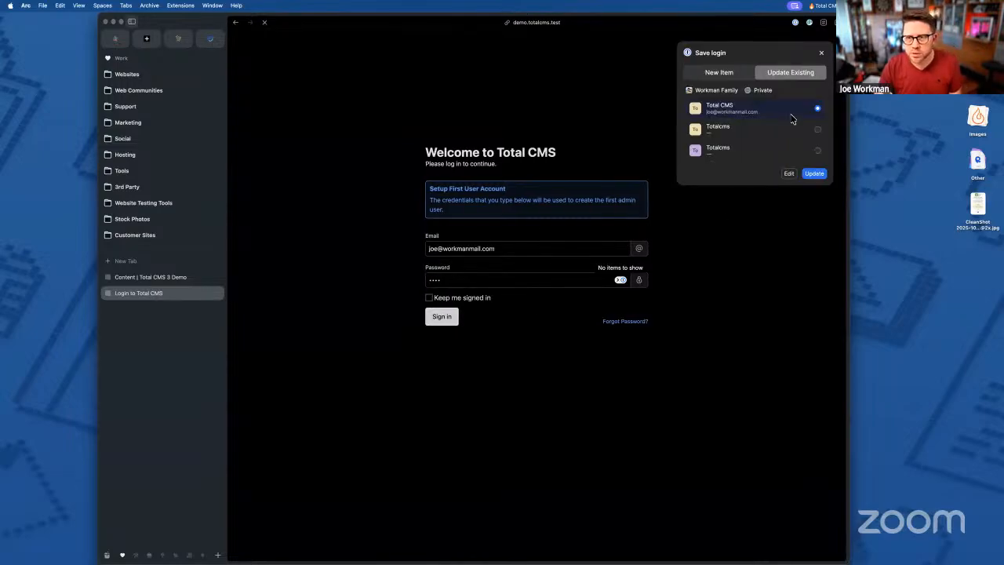
{"action": "left_click", "coordinate": [821, 52]}
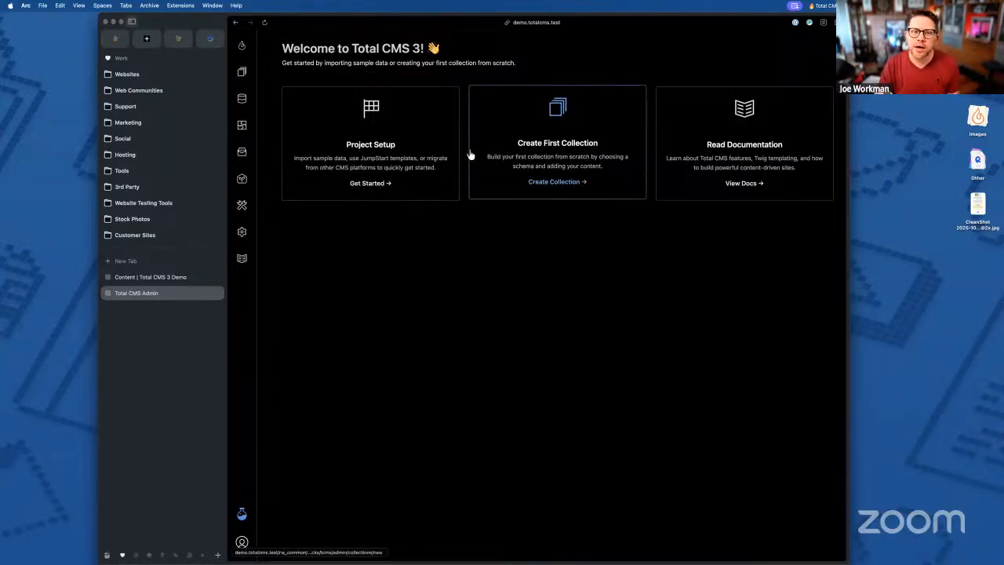
- Run Setup Default Collections from Project Setup, then return to the dashboard listing 19 collections
{"action": "left_click", "coordinate": [391, 143]}
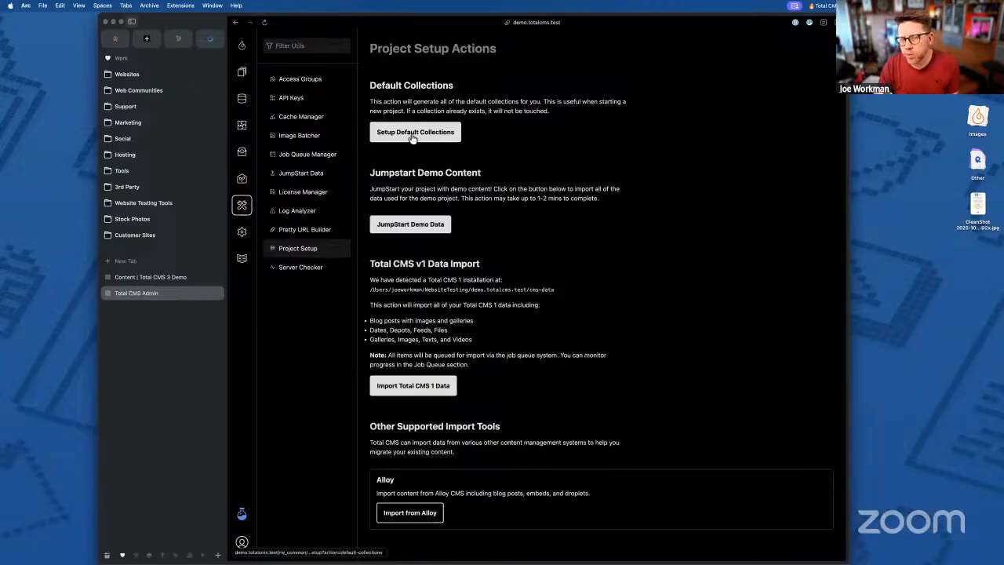
{"action": "left_click", "coordinate": [410, 138]}
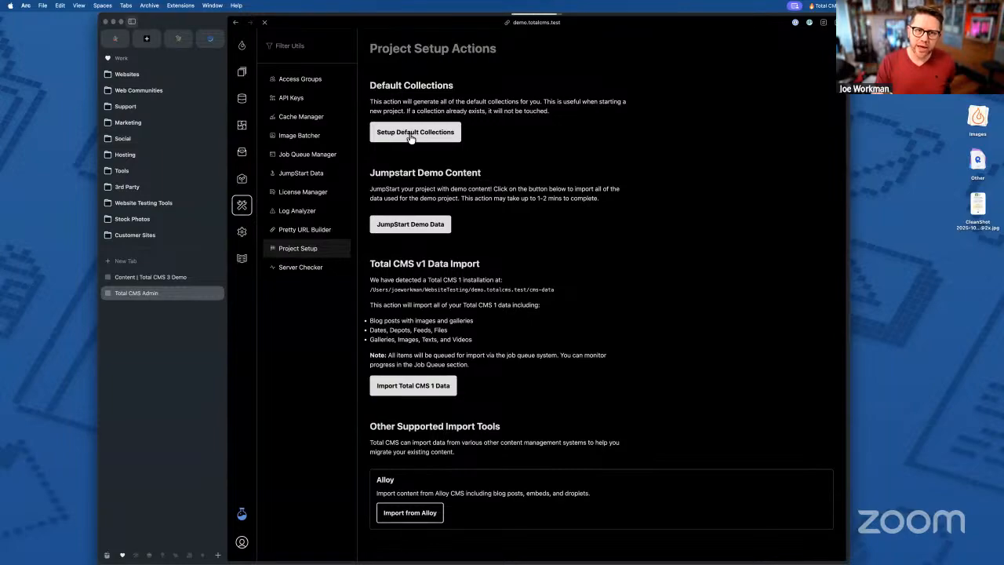
{"action": "left_click", "coordinate": [410, 134]}
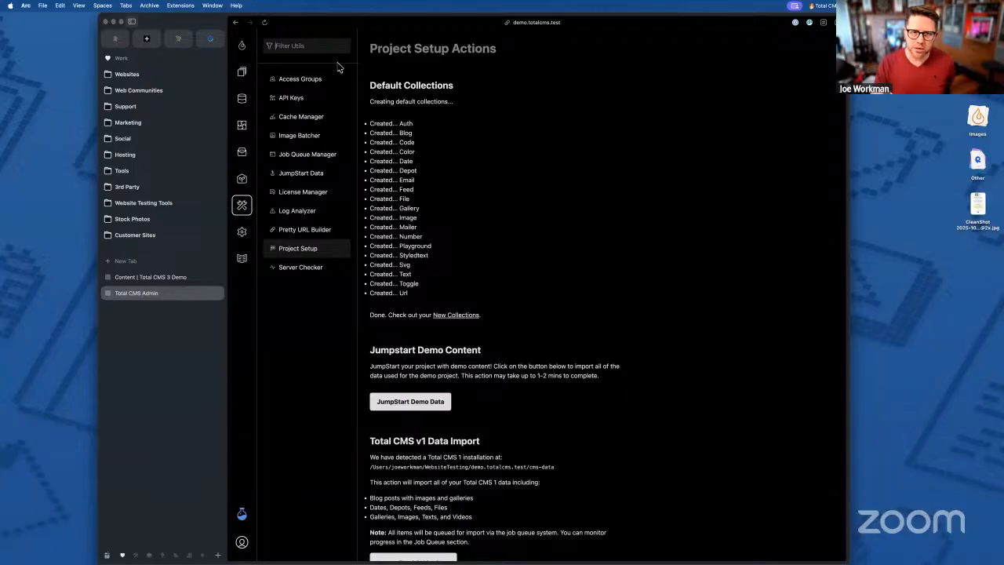
{"action": "left_click", "coordinate": [242, 49]}
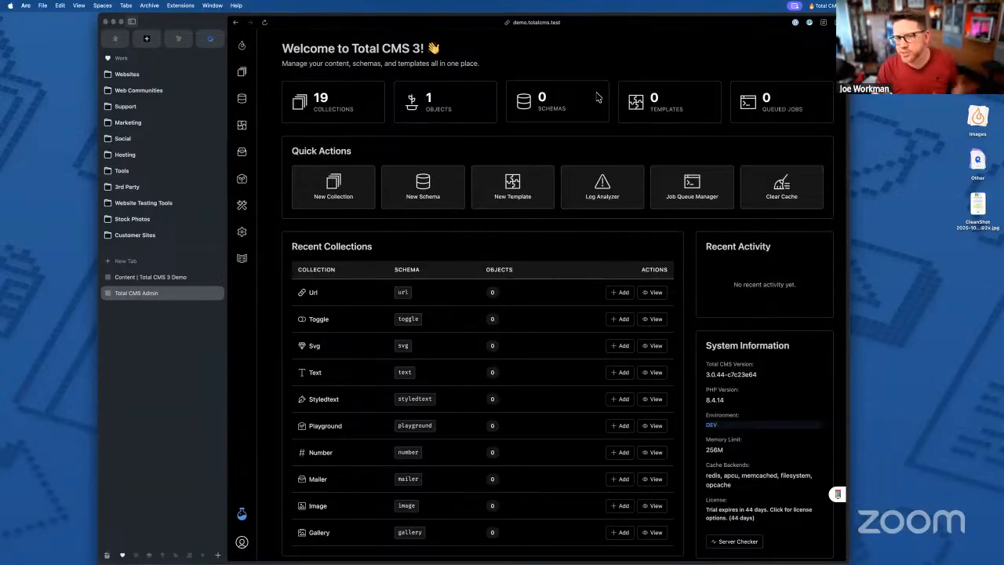
{"action": "scroll", "coordinate": [494, 175], "scroll_direction": "down", "scroll_amount": 5}
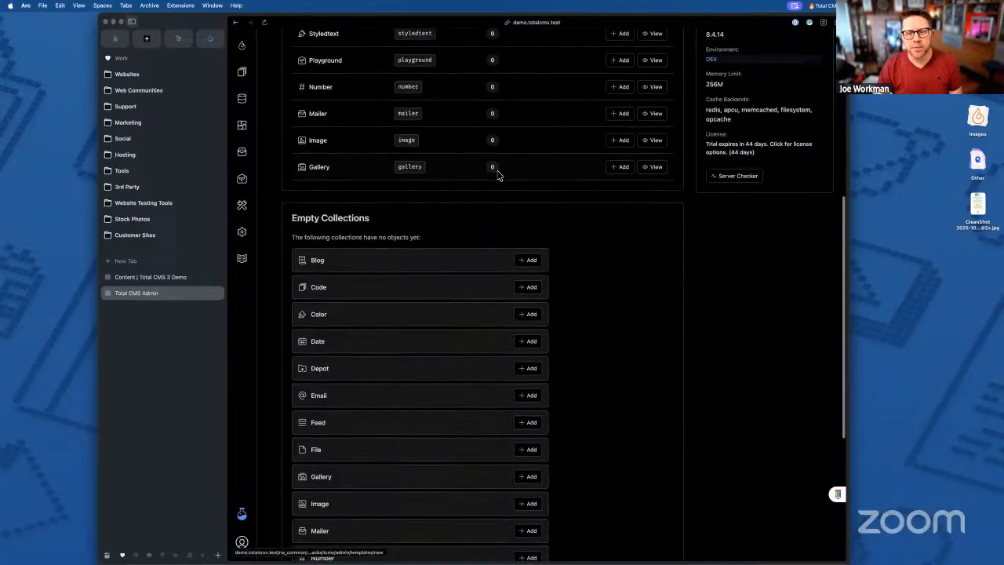
{"action": "scroll", "coordinate": [498, 175], "scroll_direction": "up", "scroll_amount": 5}
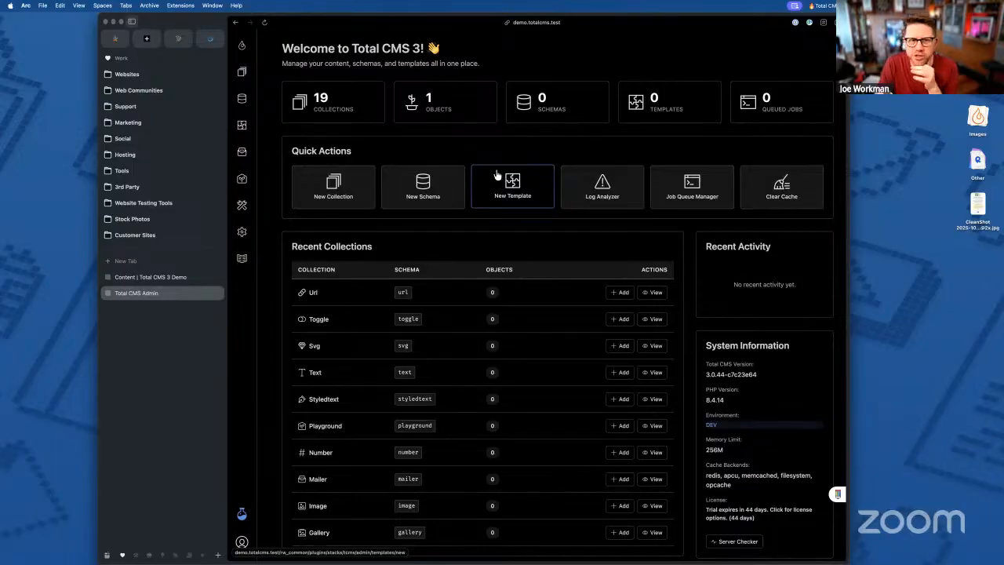
{"action": "key", "text": "ctrl+Up"}
{"action": "left_click", "coordinate": [200, 125]}
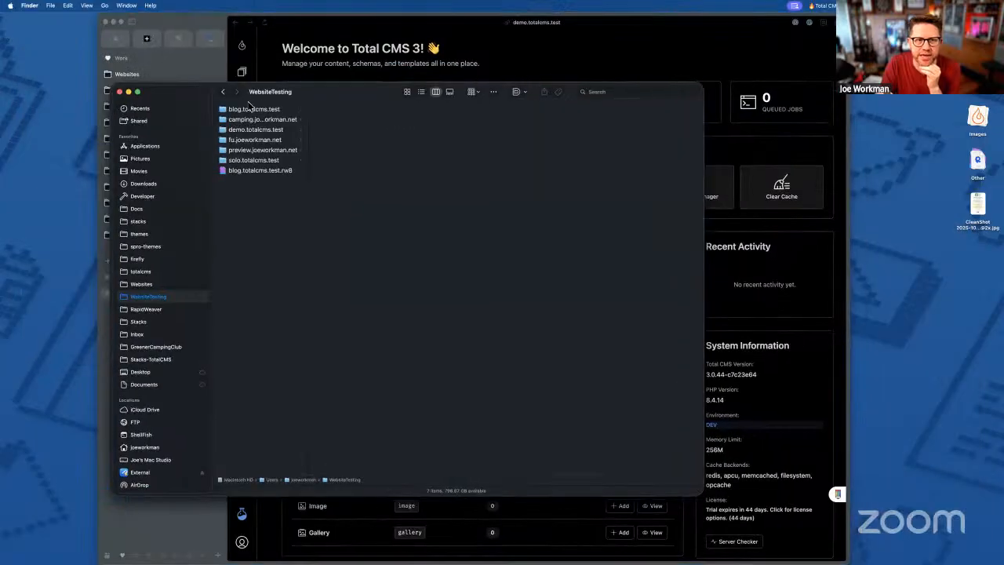
{"action": "left_click_drag", "start_coordinate": [307, 131], "coordinate": [330, 133]}
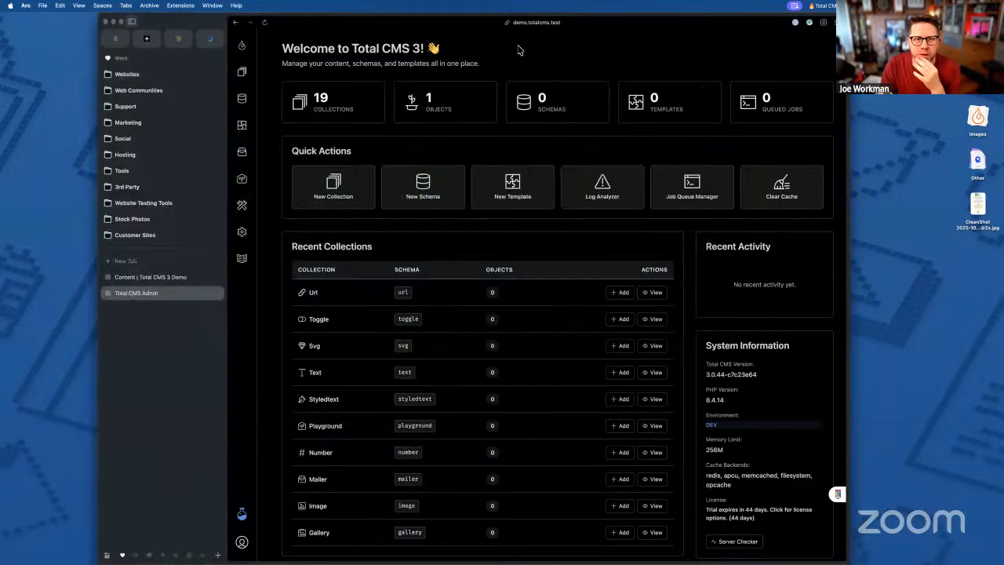
{"action": "left_click", "coordinate": [518, 51]}
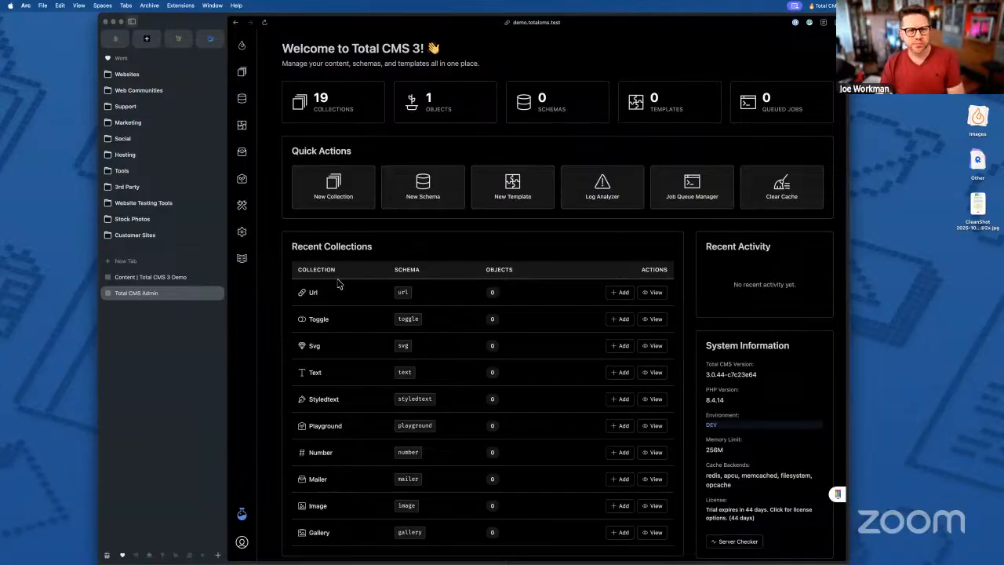
{"action": "key", "text": "ctrl+Up"}
{"action": "left_click", "coordinate": [233, 168]}
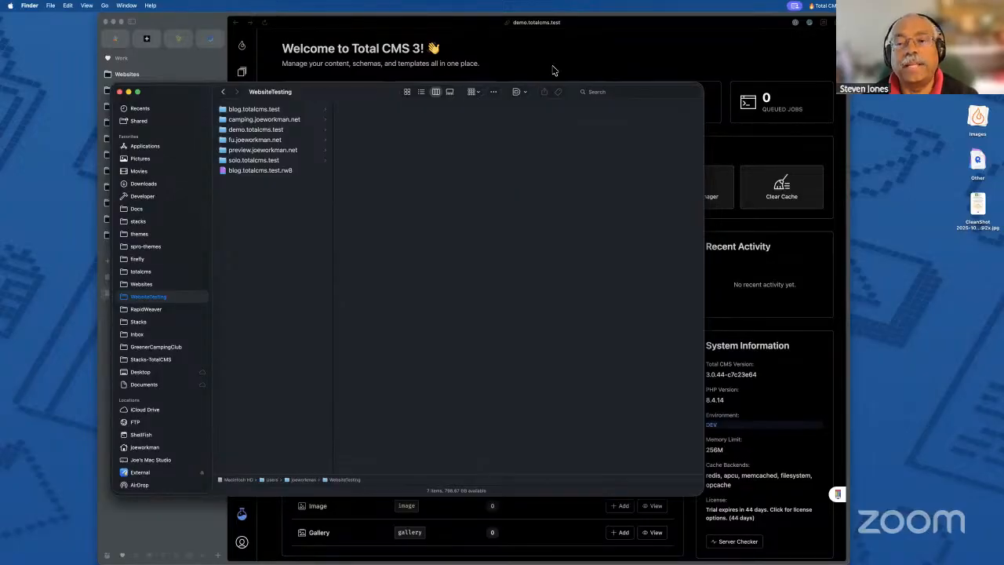
{"action": "left_click", "coordinate": [553, 71]}
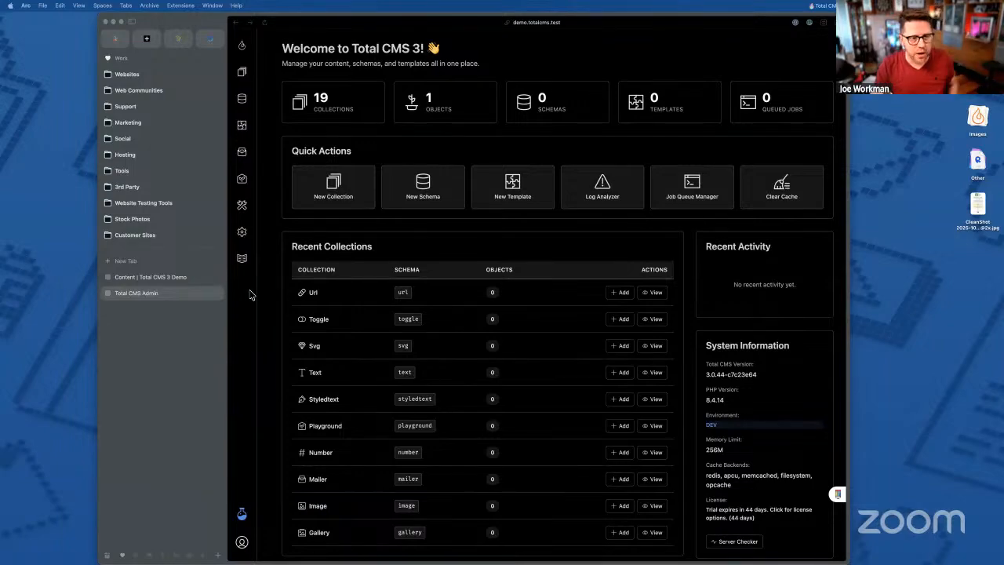
- Inspect the CMS Data Directory path ending in tcms-data under Settings > Installation, then open Collections
{"action": "left_click", "coordinate": [250, 292]}
{"action": "left_click", "coordinate": [242, 231]}
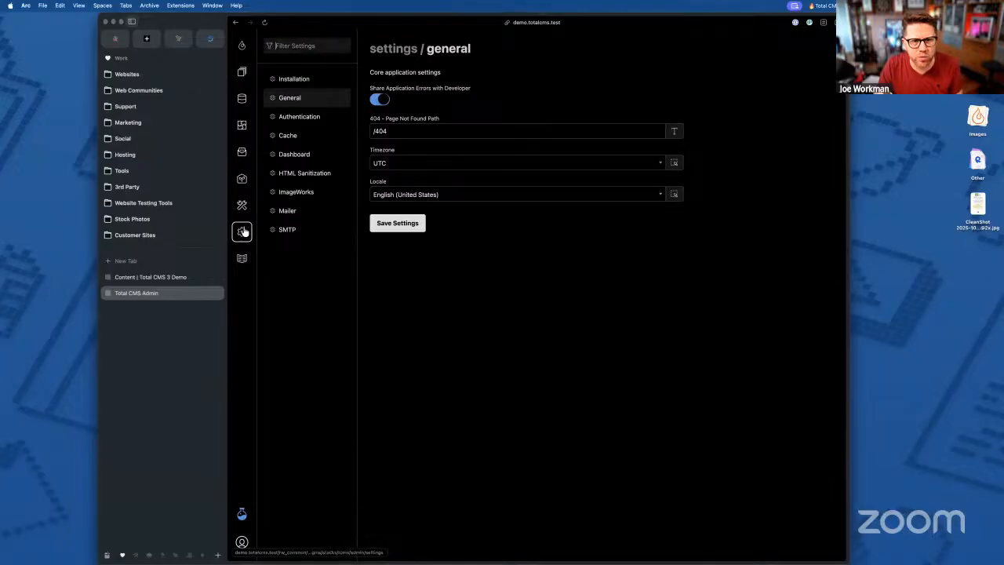
{"action": "left_click", "coordinate": [298, 81]}
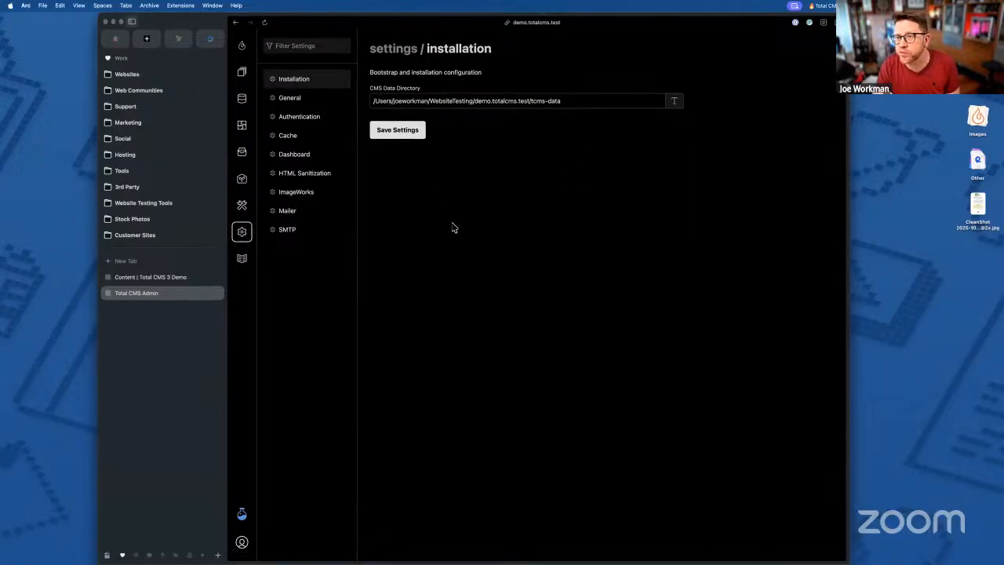
{"action": "mouse_move", "coordinate": [560, 112]}
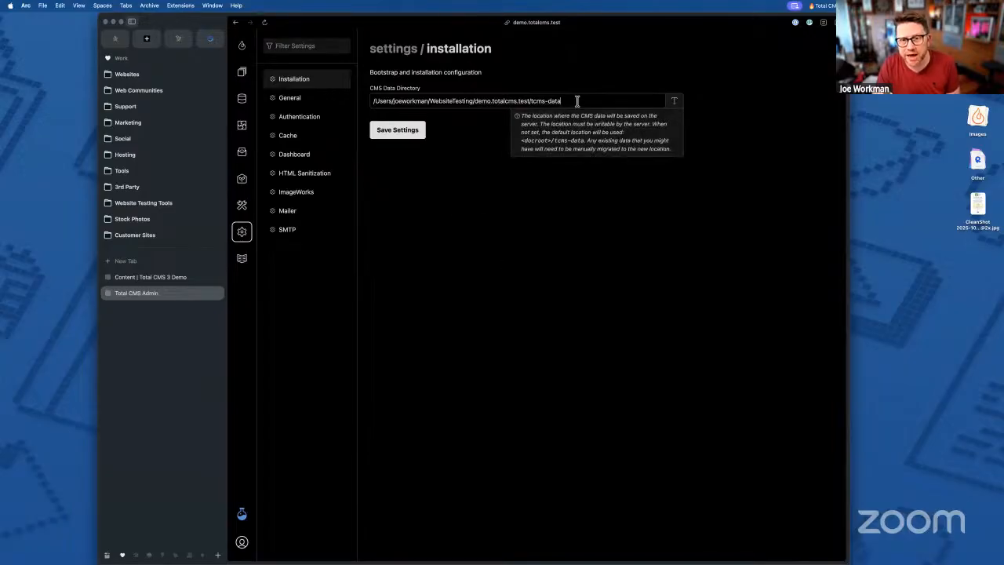
{"action": "double_click", "coordinate": [538, 100]}
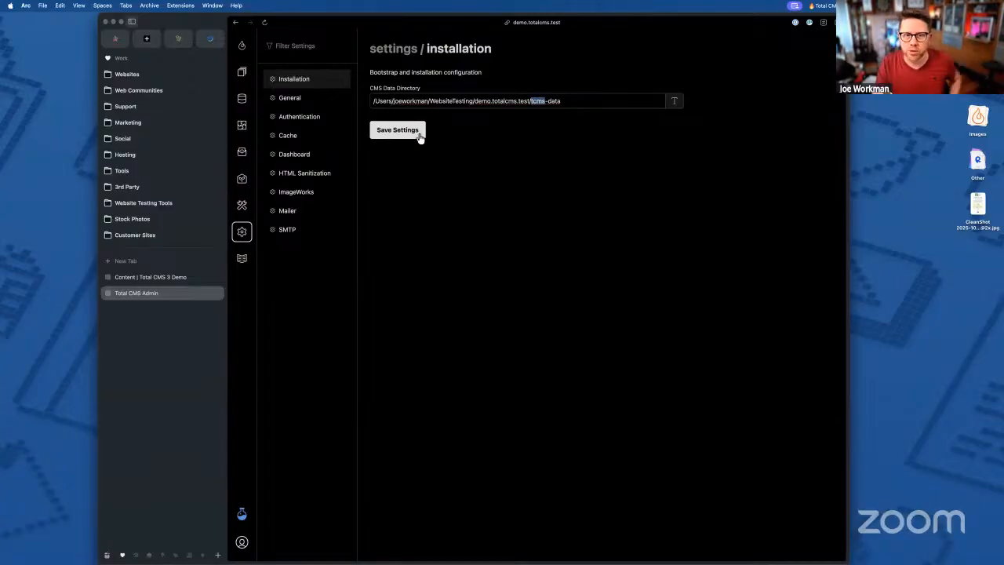
{"action": "mouse_move", "coordinate": [564, 100]}
{"action": "triple_click", "coordinate": [500, 96]}
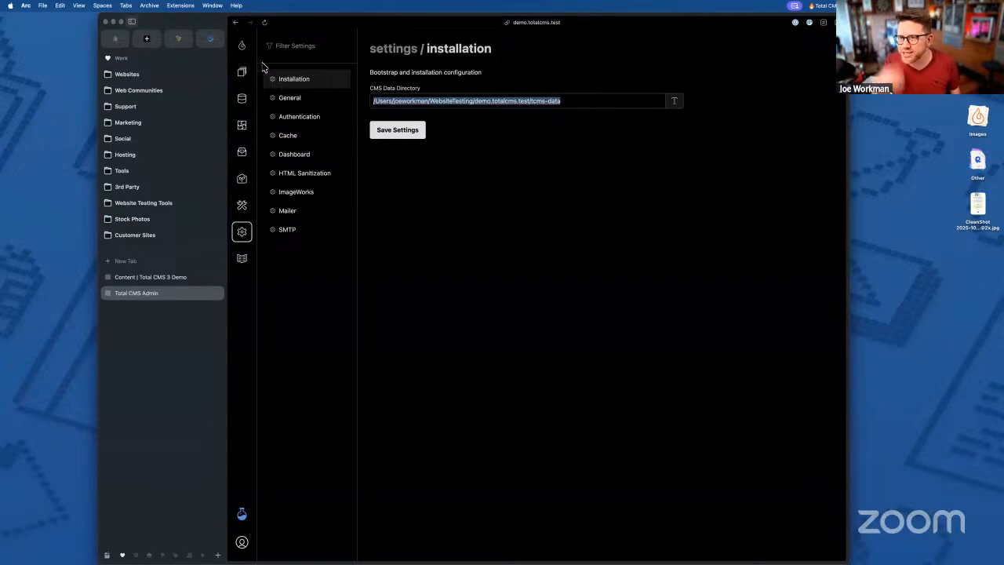
{"action": "left_click", "coordinate": [571, 102]}
{"action": "left_click_drag", "start_coordinate": [530, 101], "coordinate": [621, 101]}
{"action": "left_click", "coordinate": [622, 100]}
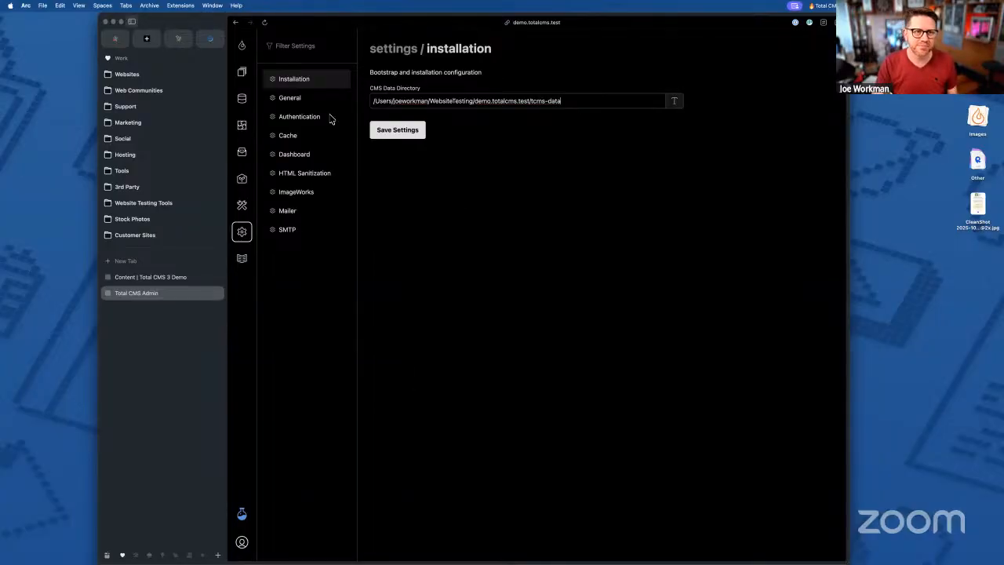
{"action": "left_click", "coordinate": [242, 72]}
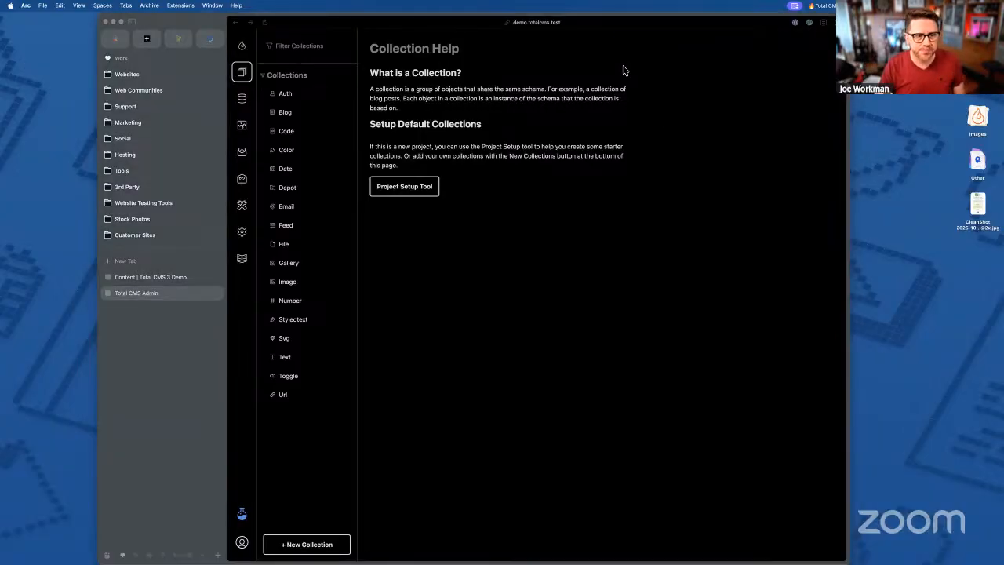
- Launch RapidWeaver, open the recent TotalCMS3 project, and collapse the Admin page group
{"action": "left_click", "coordinate": [588, 66]}
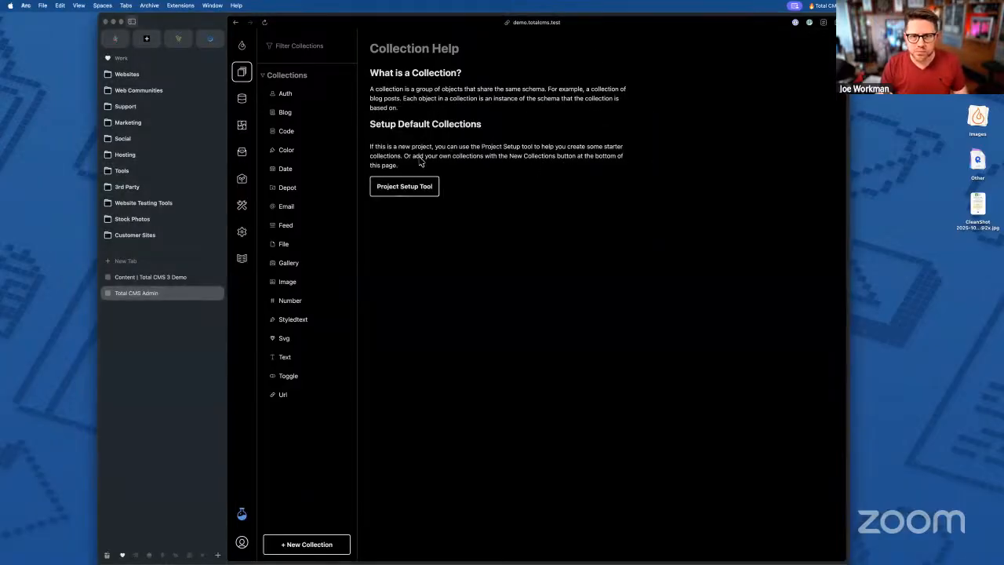
{"action": "key", "text": "ctrl+Up"}
{"action": "left_click", "coordinate": [341, 98]}
{"action": "left_click", "coordinate": [599, 154]}
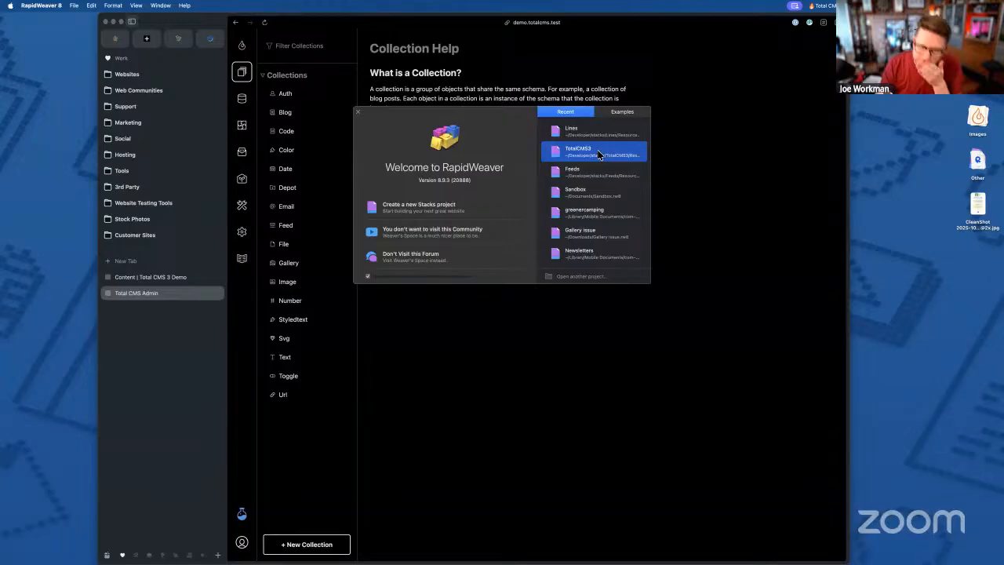
{"action": "double_click", "coordinate": [598, 154]}
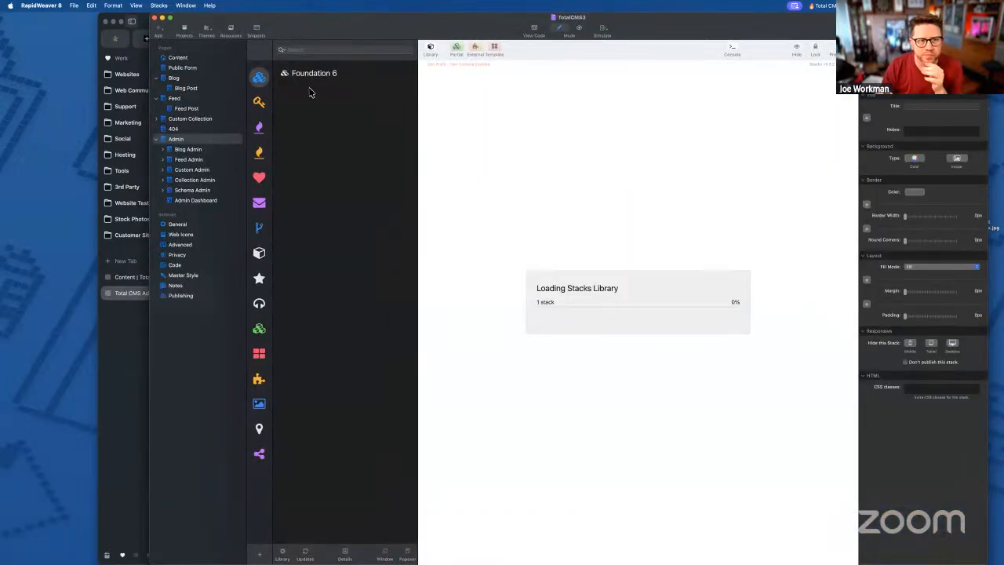
{"action": "left_click", "coordinate": [157, 140]}
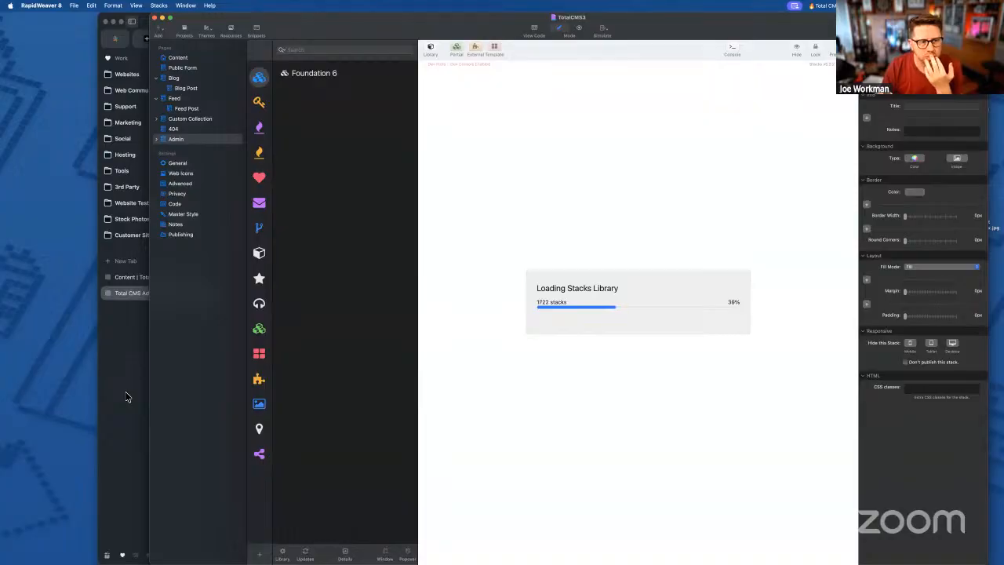
- Switch to Finder and open the demo.totalcms.test site folder
{"action": "left_click", "coordinate": [126, 397]}
{"action": "key", "text": "ctrl+Up"}
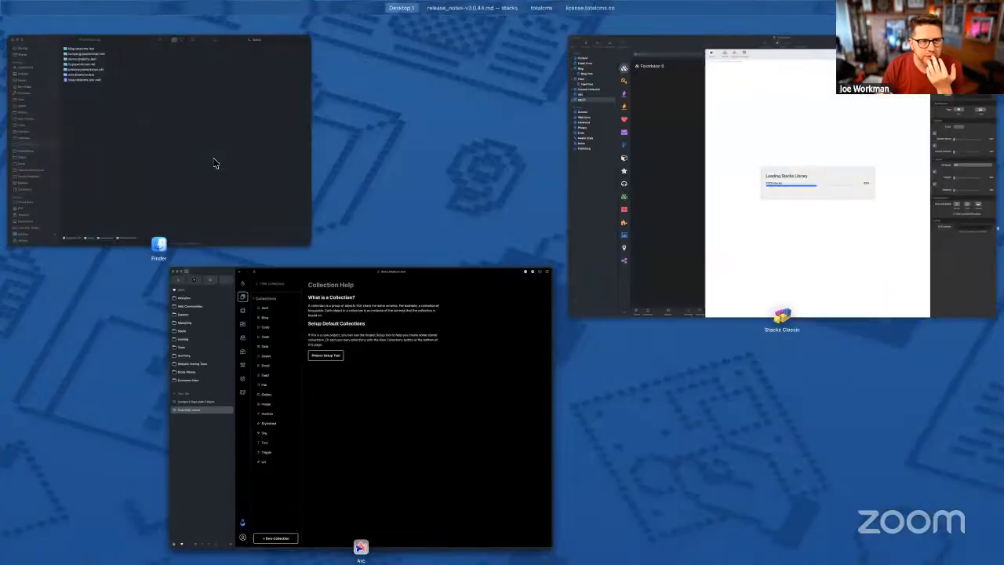
{"action": "left_click", "coordinate": [212, 161]}
{"action": "left_click", "coordinate": [259, 130]}
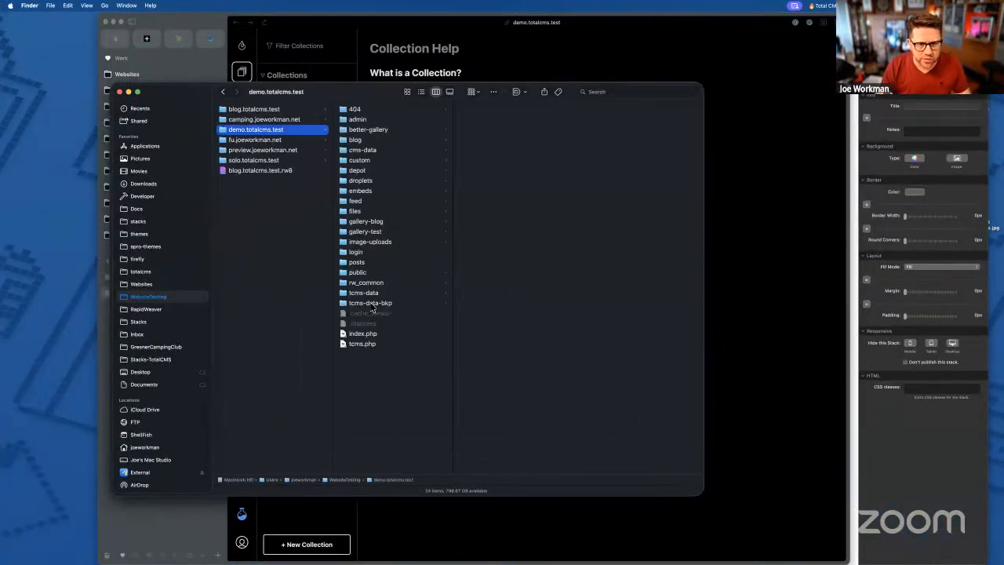
- Rename tcms-data-bkp back to tcms-data, then reload the Total CMS admin in Arc with Cmd+R
{"action": "left_click", "coordinate": [562, 52]}
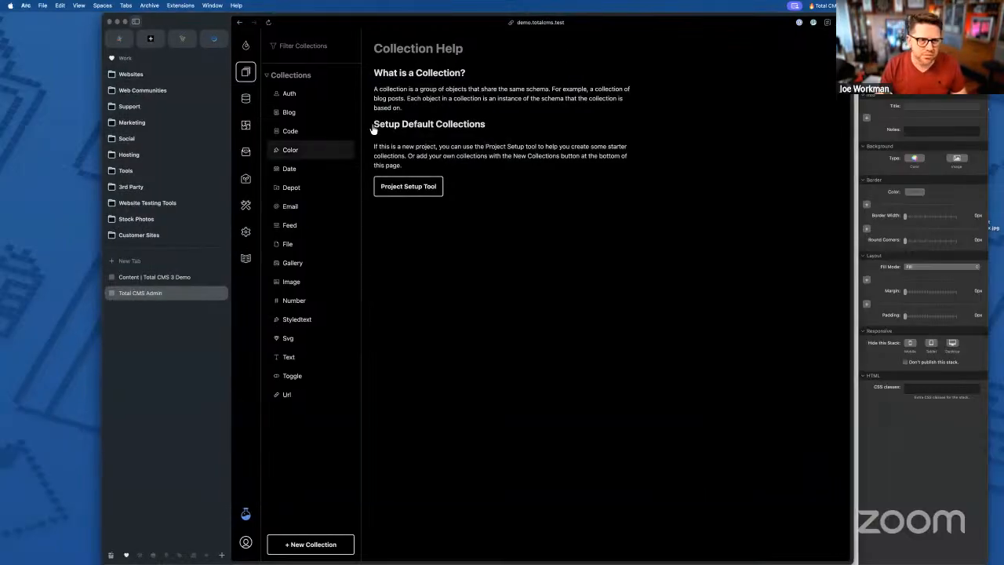
{"action": "key", "text": "ctrl+Up"}
{"action": "left_click", "coordinate": [287, 207]}
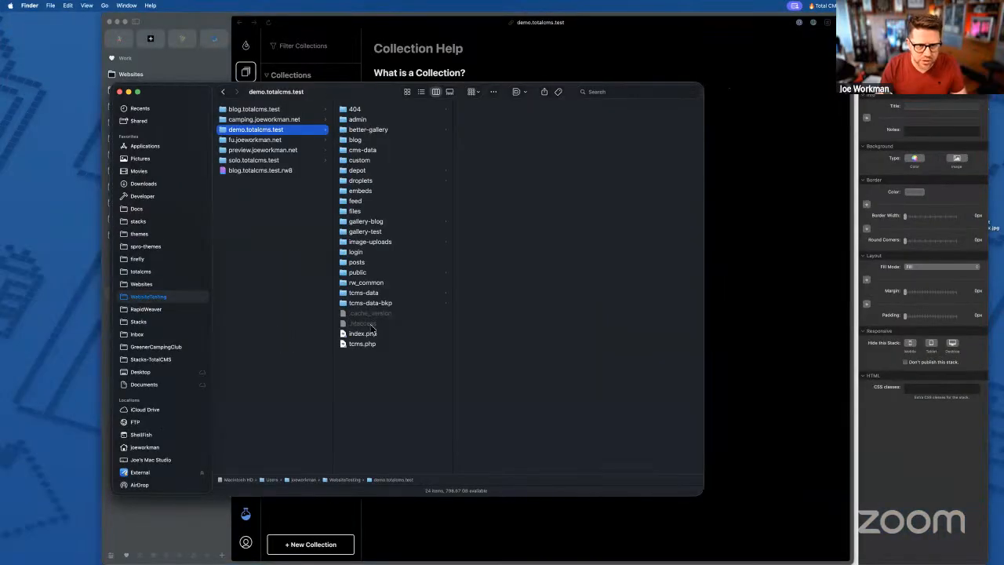
{"action": "left_click", "coordinate": [363, 306]}
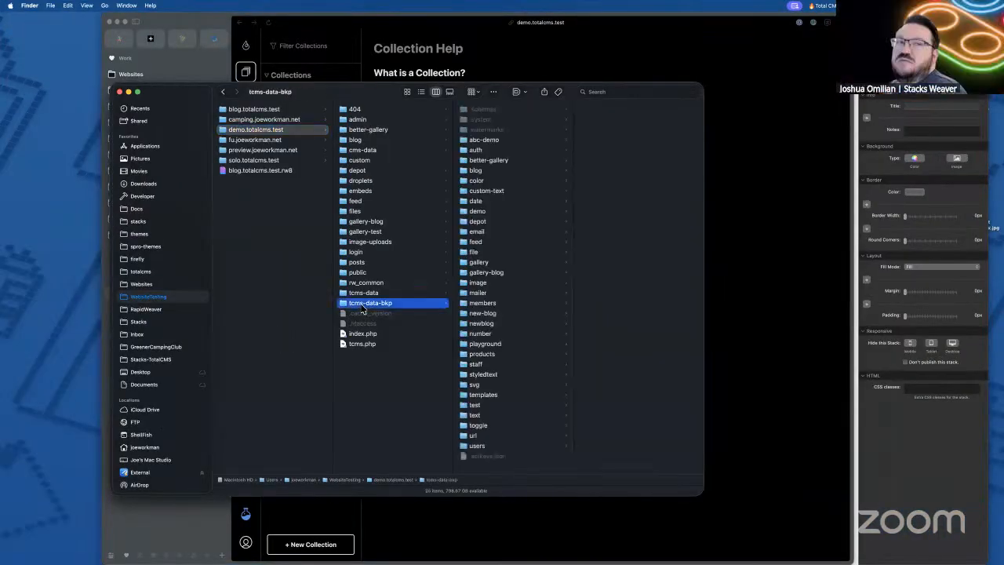
{"action": "key", "text": "Return"}
{"action": "key", "text": "Right"}
{"action": "key", "text": "BackSpace"}
{"action": "key", "text": "BackSpace"}
{"action": "key", "text": "BackSpace"}
{"action": "key", "text": "BackSpace"}
{"action": "key", "text": "Return"}
{"action": "left_click", "coordinate": [505, 68]}
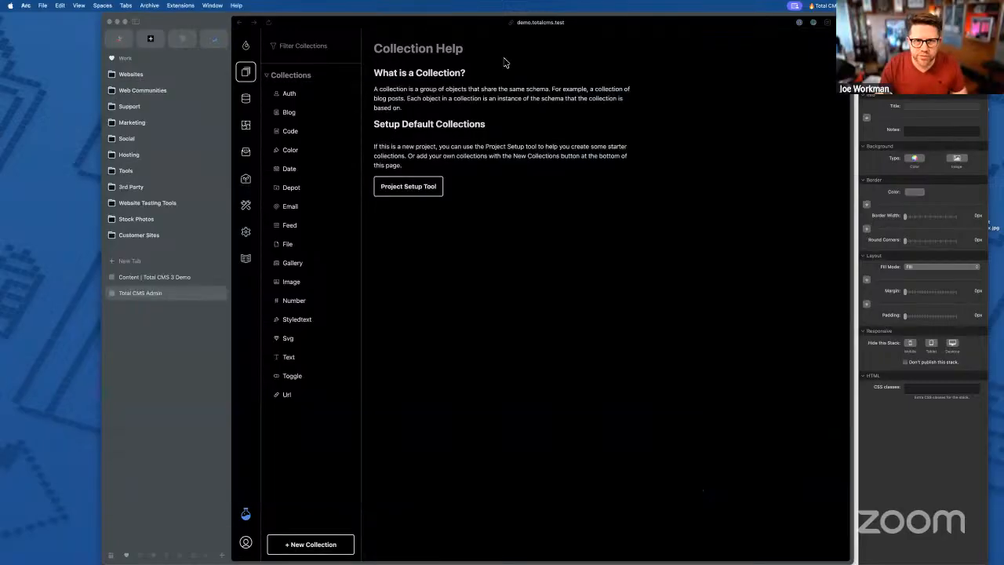
{"action": "key", "text": "super+r"}
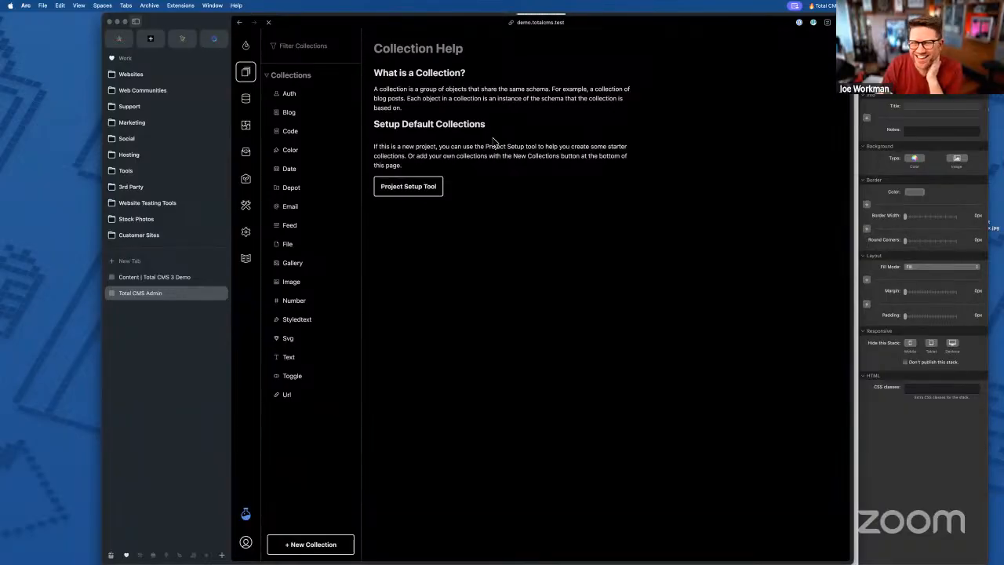
- Bring RapidWeaver forward, open the Blog page and show the Total CMS 3 stacks library
{"action": "left_click", "coordinate": [924, 484]}
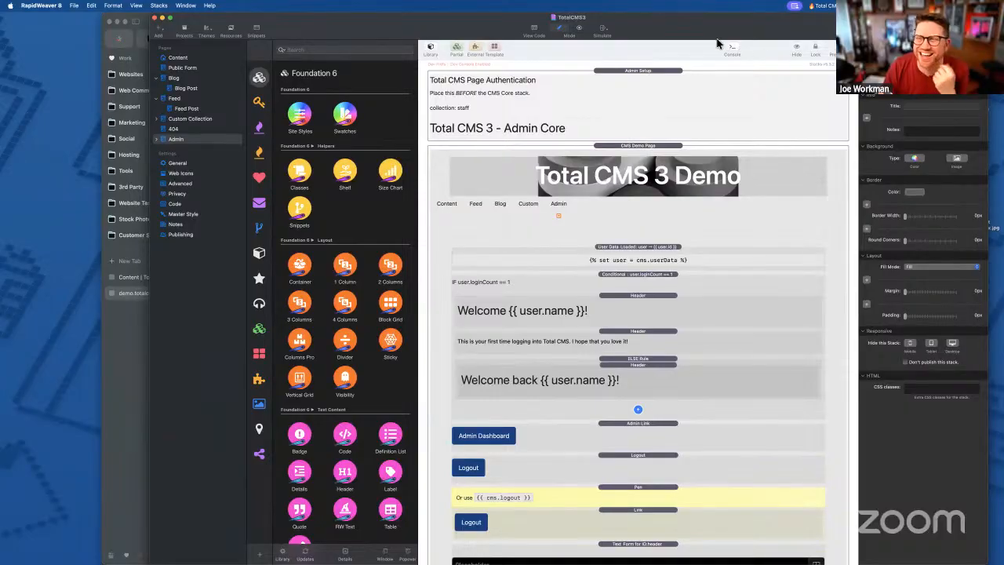
{"action": "left_click_drag", "start_coordinate": [754, 24], "coordinate": [769, 23]}
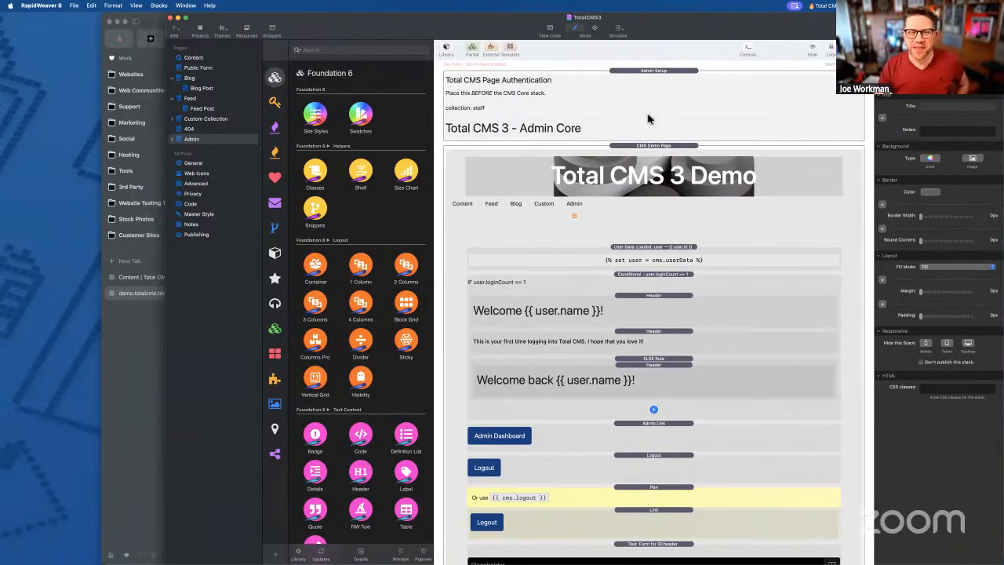
{"action": "left_click", "coordinate": [188, 80]}
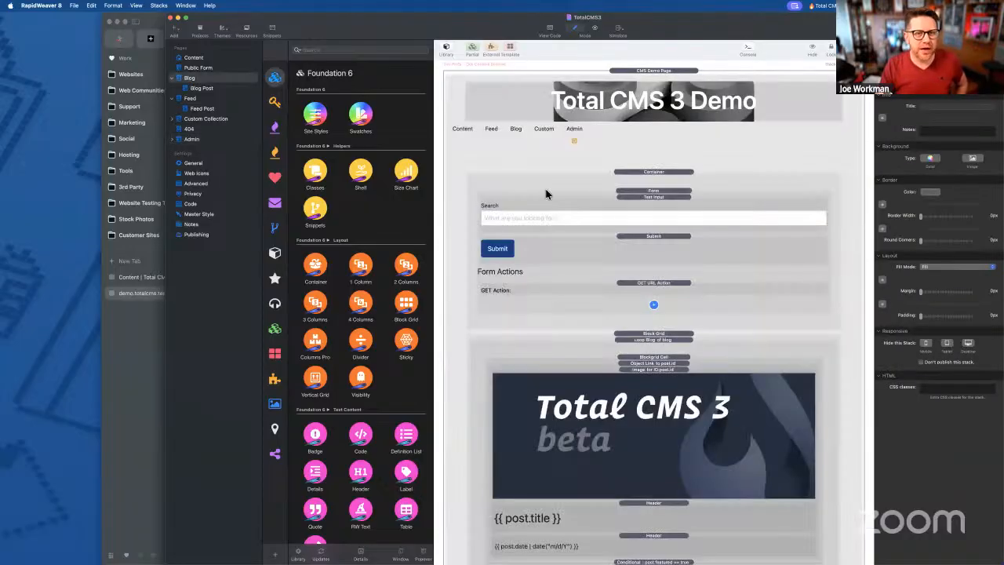
{"action": "left_click", "coordinate": [274, 126]}
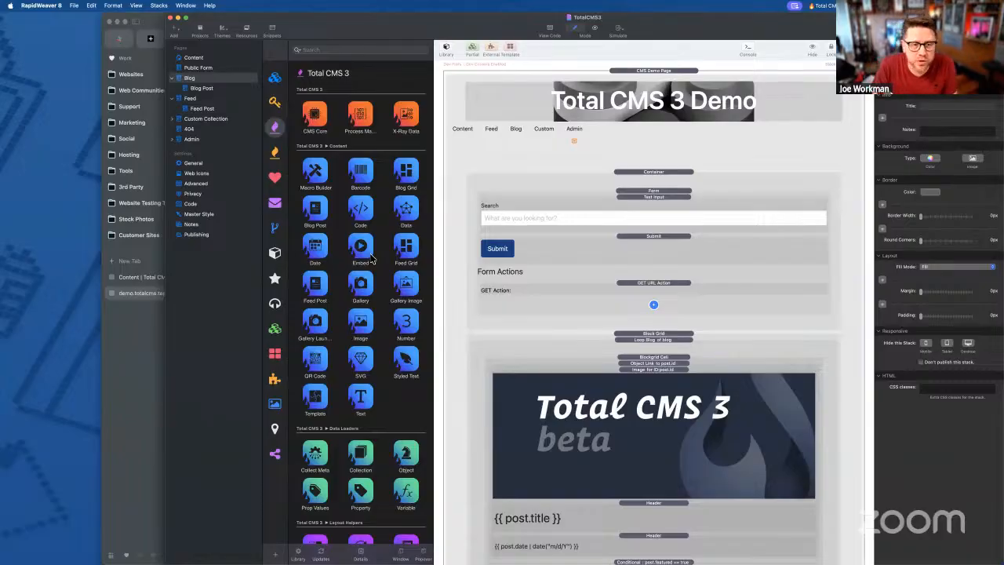
{"action": "scroll", "coordinate": [365, 360], "scroll_direction": "down", "scroll_amount": 5}
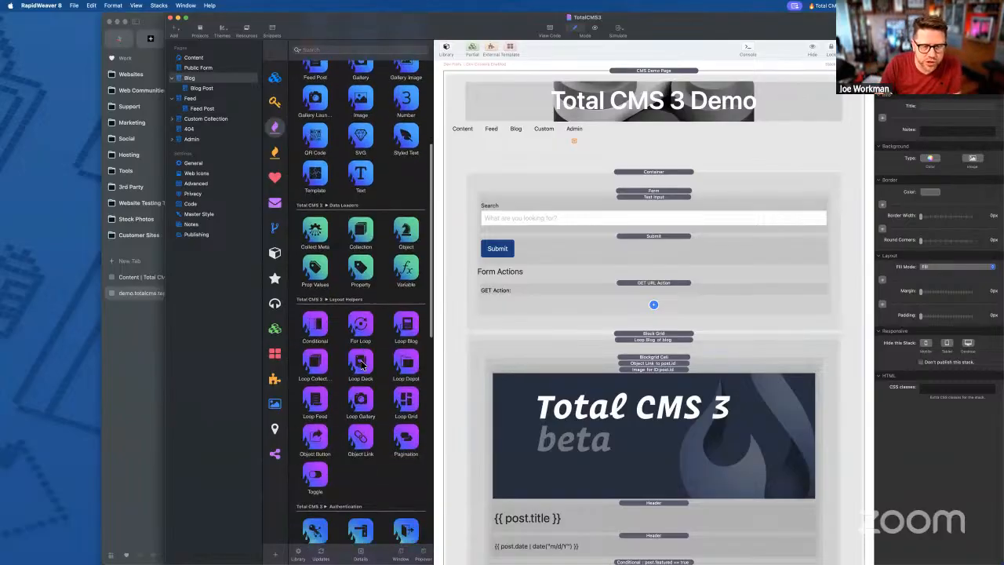
{"action": "scroll", "coordinate": [365, 494], "scroll_direction": "up", "scroll_amount": 5}
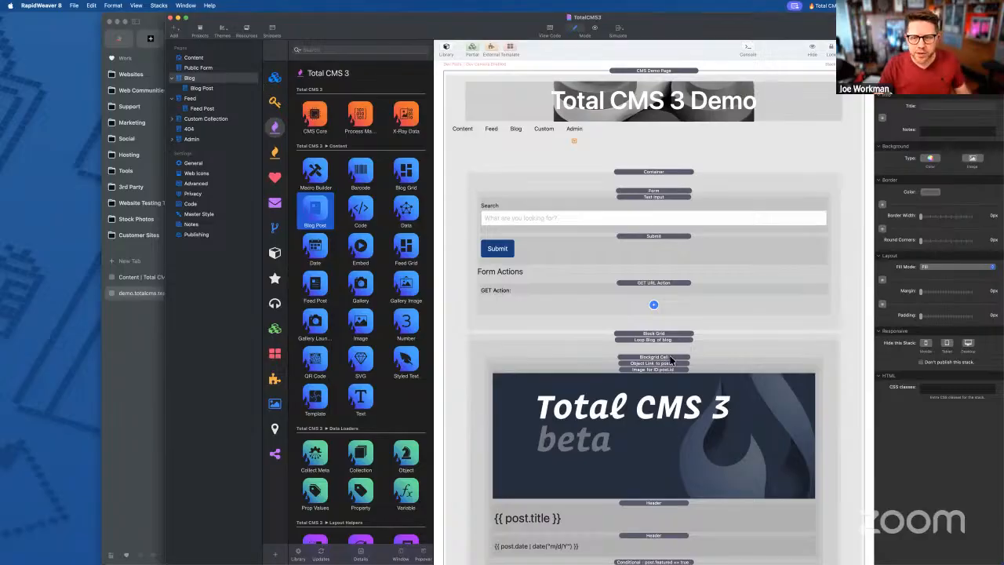
- Select the Block Grid stack on the Blog page
{"action": "scroll", "coordinate": [675, 365], "scroll_direction": "down", "scroll_amount": 5}
{"action": "scroll", "coordinate": [675, 365], "scroll_direction": "down", "scroll_amount": 5}
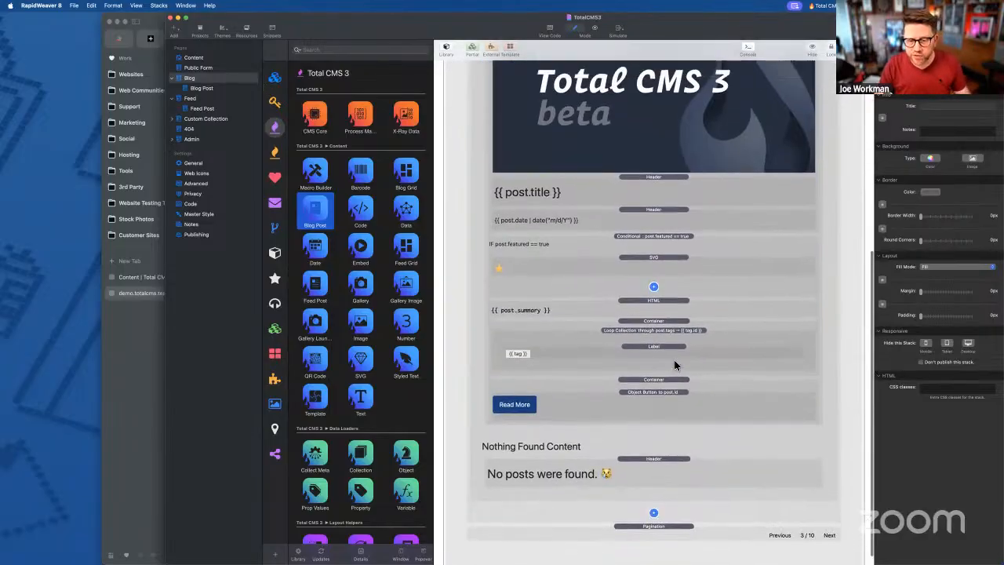
{"action": "scroll", "coordinate": [673, 359], "scroll_direction": "up", "scroll_amount": 10}
{"action": "left_click", "coordinate": [650, 335]}
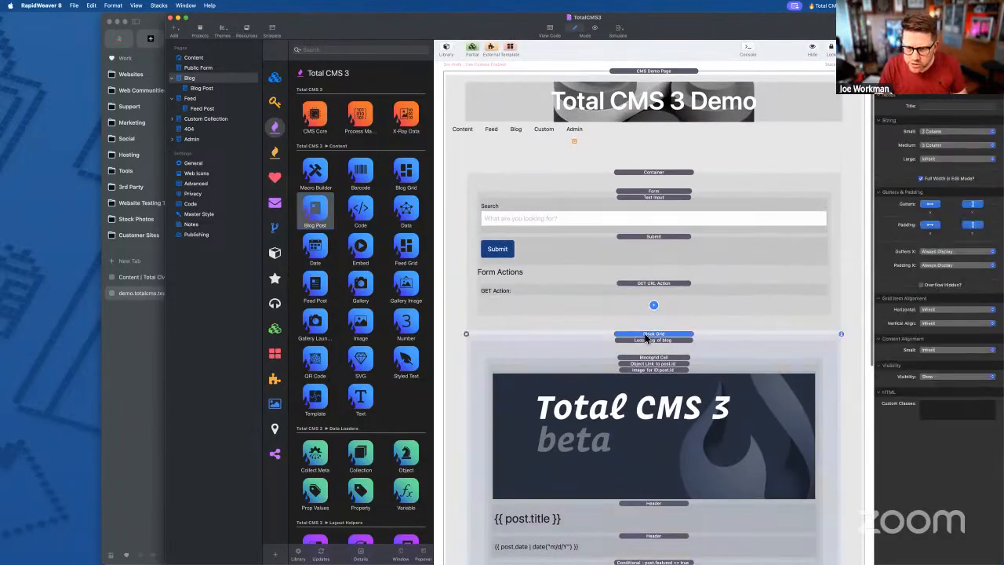
{"action": "scroll", "coordinate": [675, 353], "scroll_direction": "down", "scroll_amount": 5}
{"action": "scroll", "coordinate": [674, 355], "scroll_direction": "down", "scroll_amount": 4}
{"action": "scroll", "coordinate": [675, 354], "scroll_direction": "up", "scroll_amount": 4}
{"action": "scroll", "coordinate": [675, 355], "scroll_direction": "down", "scroll_amount": 4}
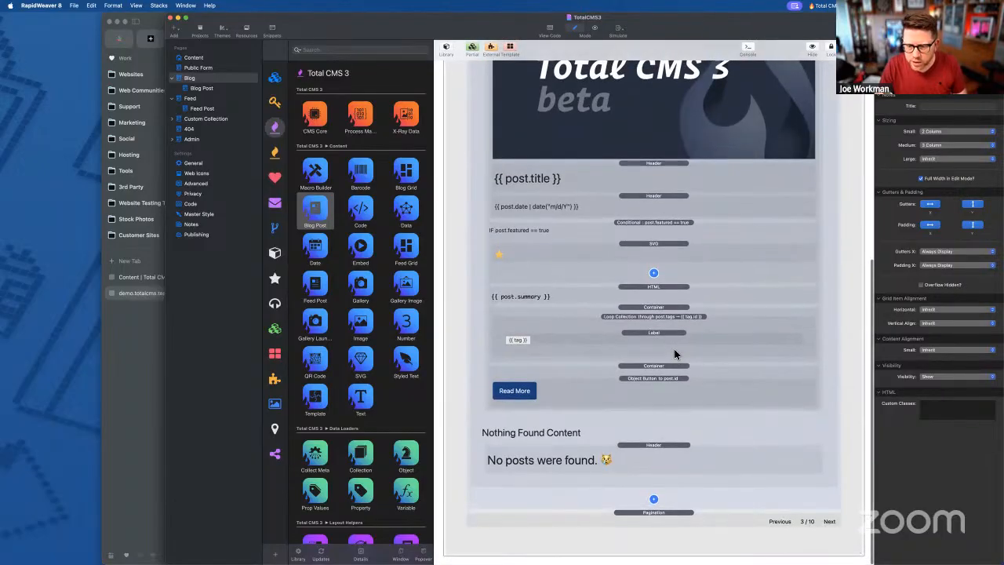
{"action": "scroll", "coordinate": [673, 353], "scroll_direction": "up", "scroll_amount": 4}
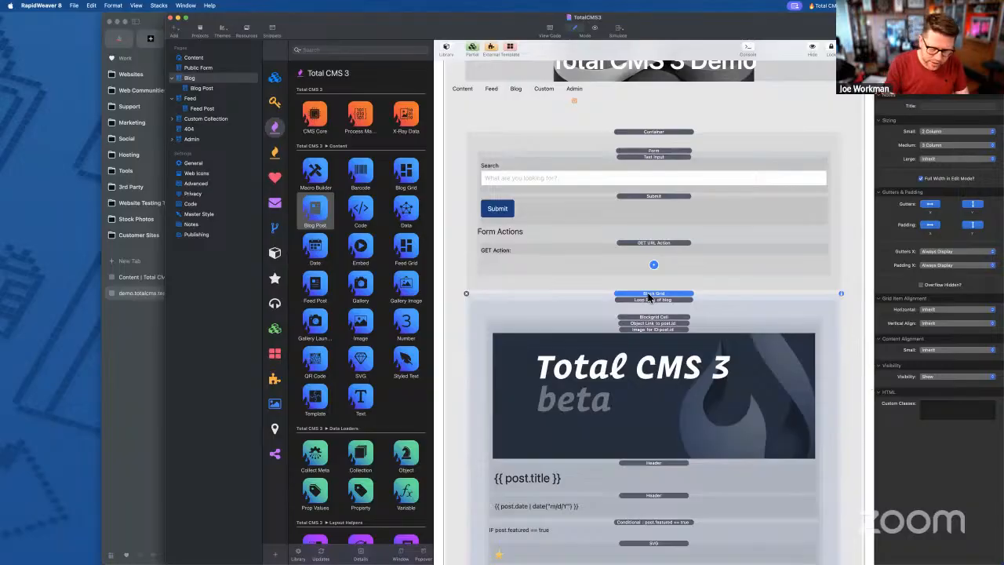
- Delete the Block Grid, Pagination and search Container stacks from the Blog page
{"action": "key", "text": "Delete"}
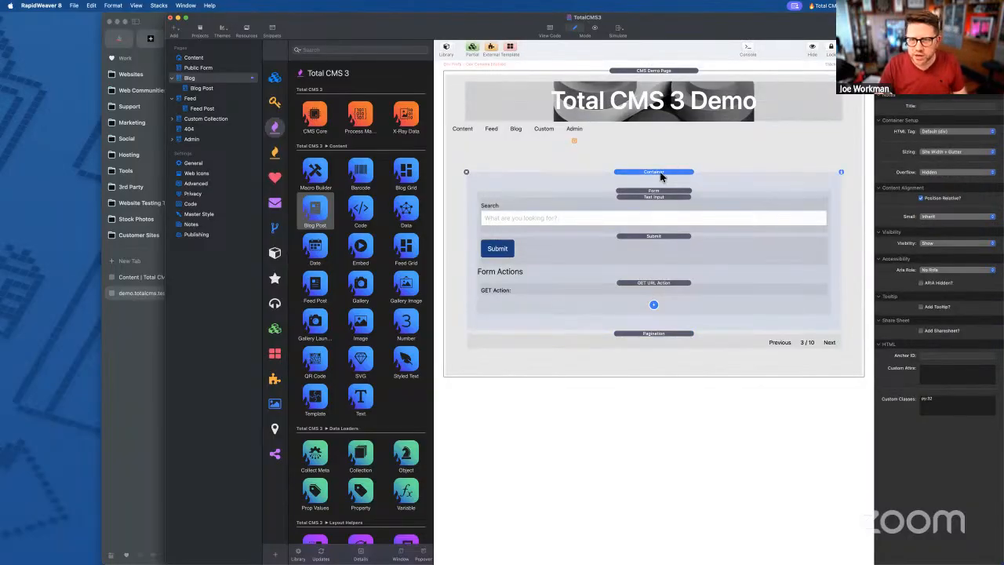
{"action": "left_click", "coordinate": [651, 339]}
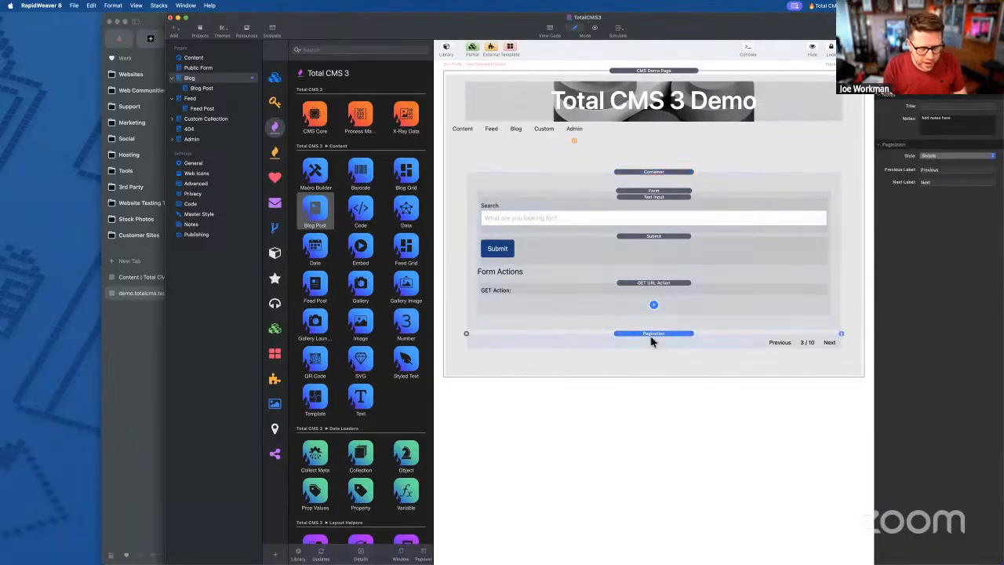
{"action": "key", "text": "Delete"}
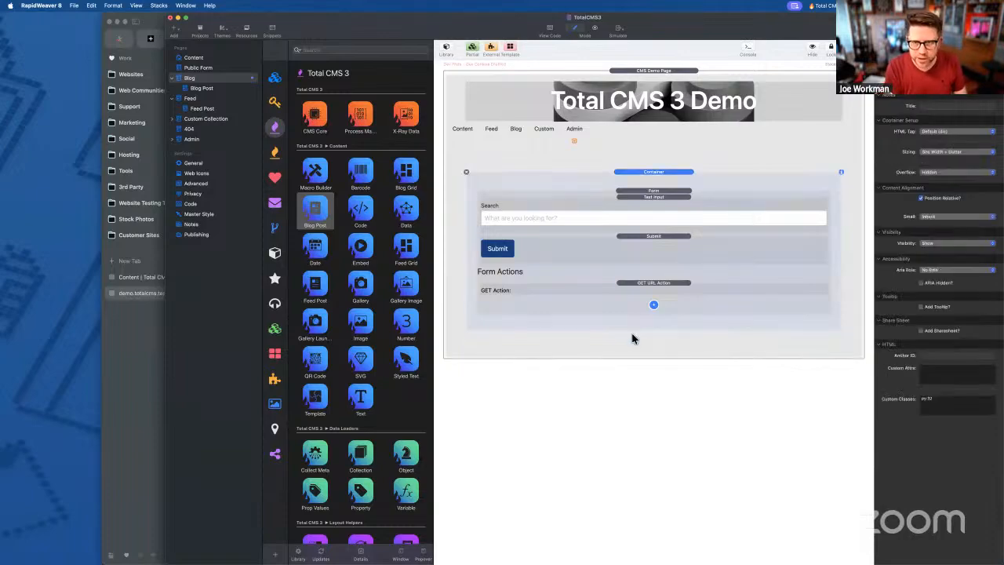
{"action": "key", "text": "Delete"}
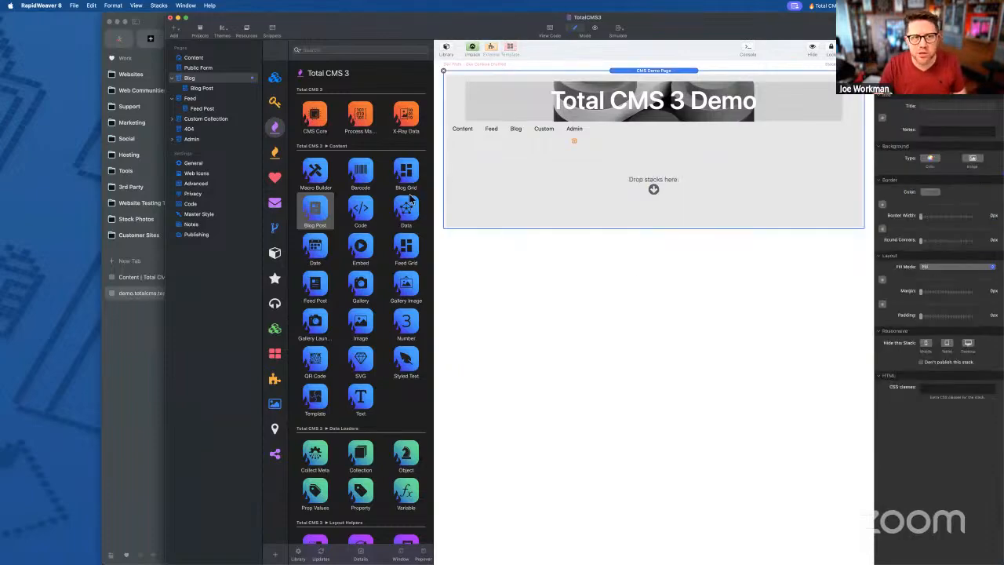
- Delete the Blog Post and leftover note stacks from the Blog Post page
{"action": "left_click", "coordinate": [200, 88]}
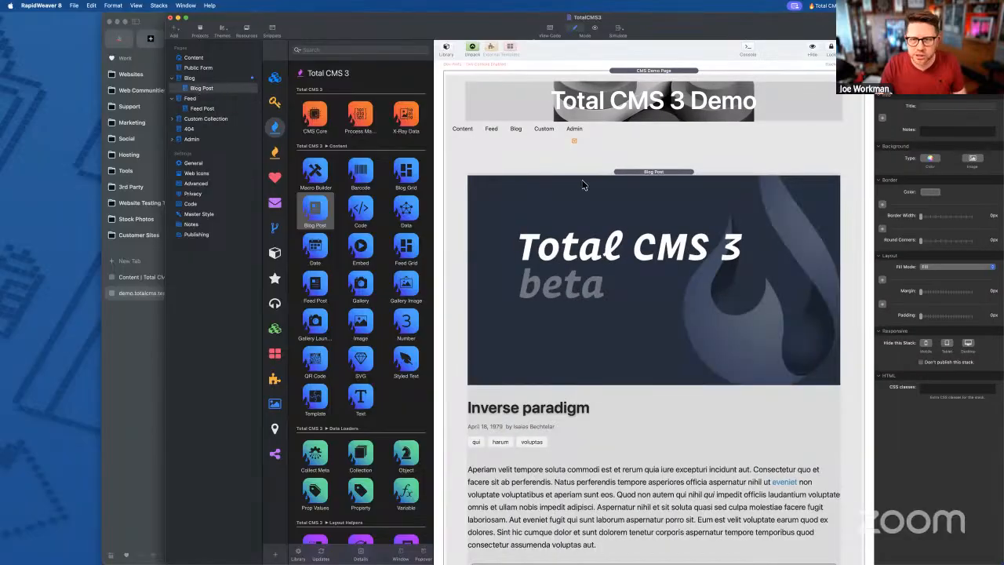
{"action": "key", "text": "Delete"}
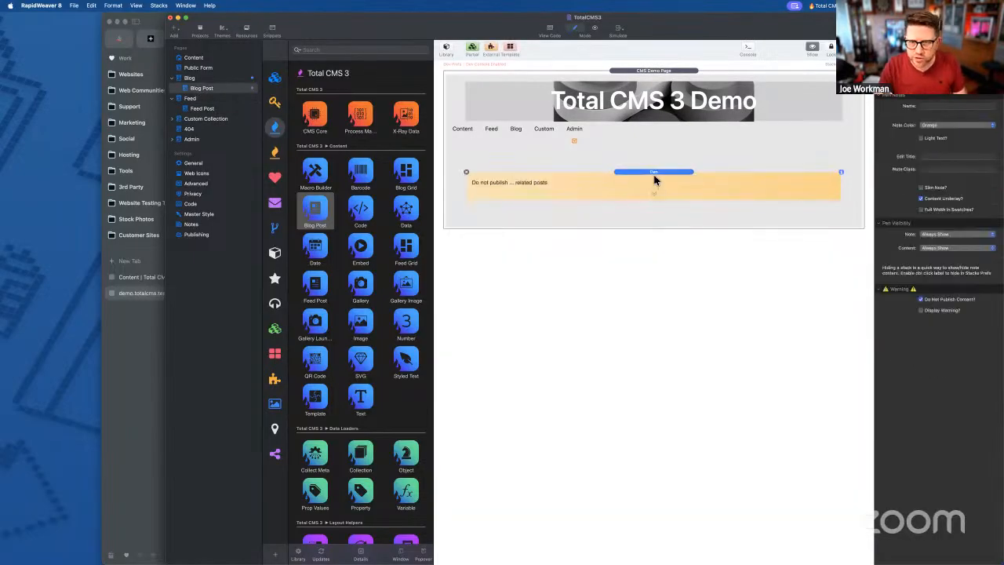
{"action": "key", "text": "Delete"}
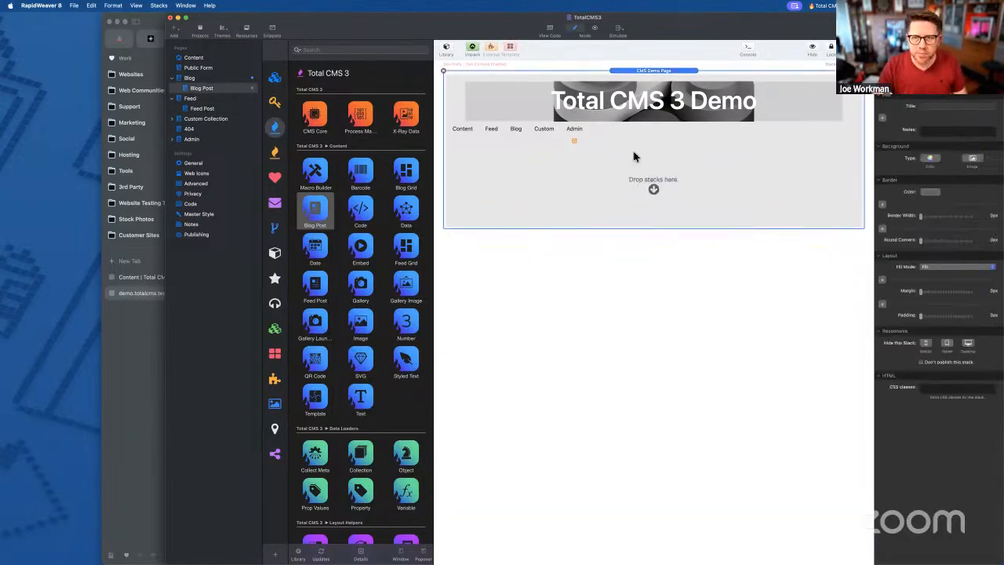
{"action": "left_click", "coordinate": [196, 79]}
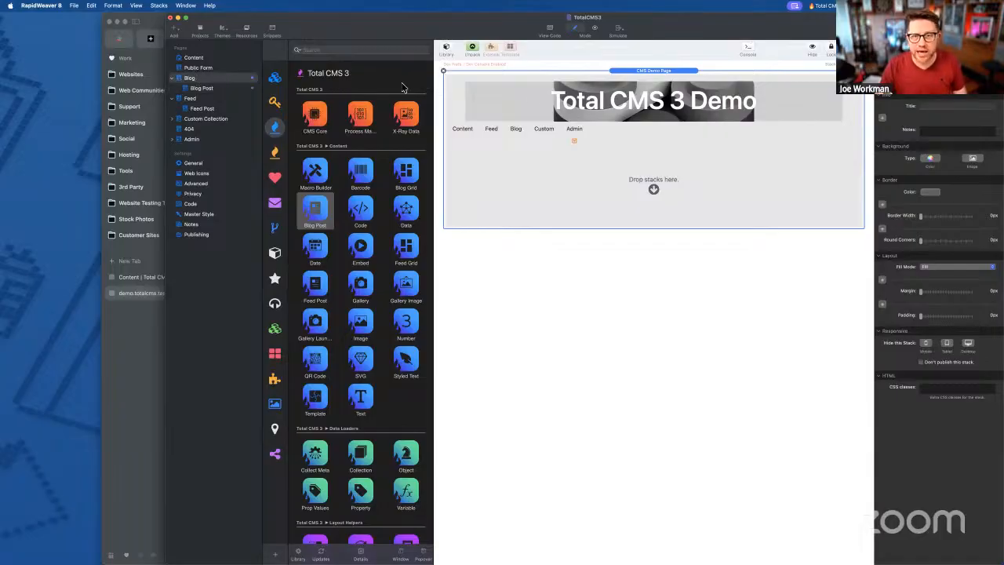
{"action": "left_click", "coordinate": [208, 89]}
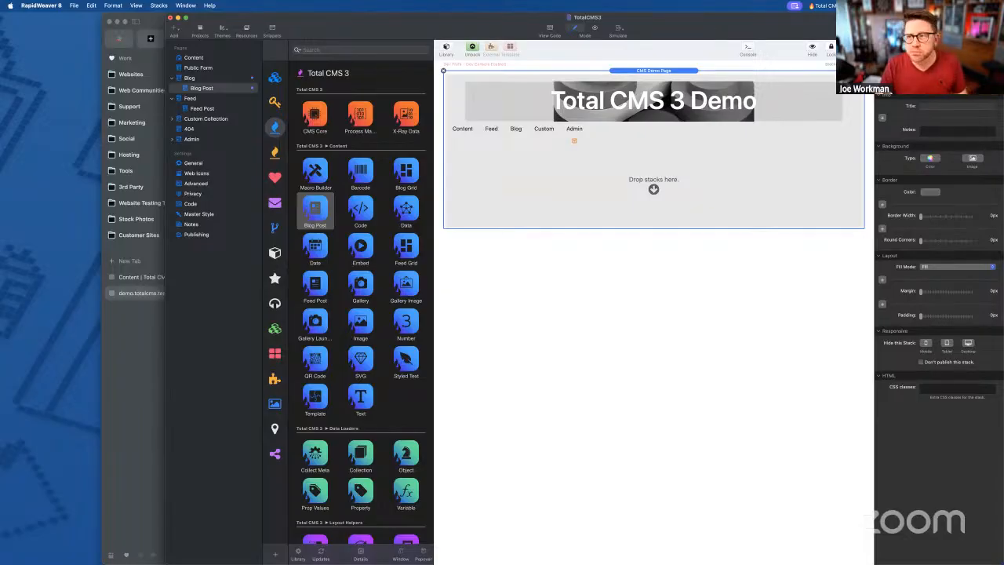
- Export the site and refresh the demo site's Content page in Arc
{"action": "key", "text": "shift+super+e"}
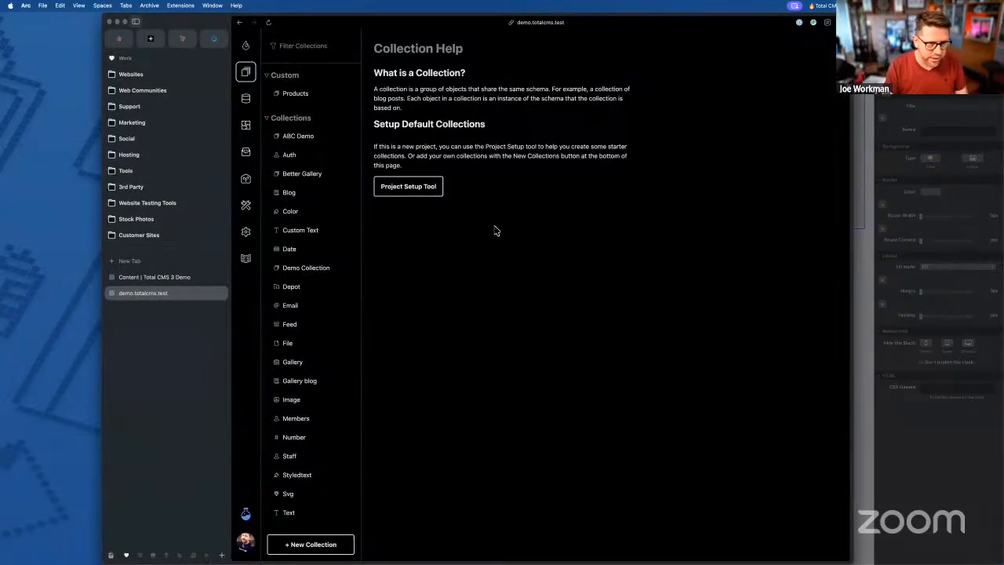
{"action": "left_click", "coordinate": [150, 277]}
{"action": "key", "text": "super+r"}
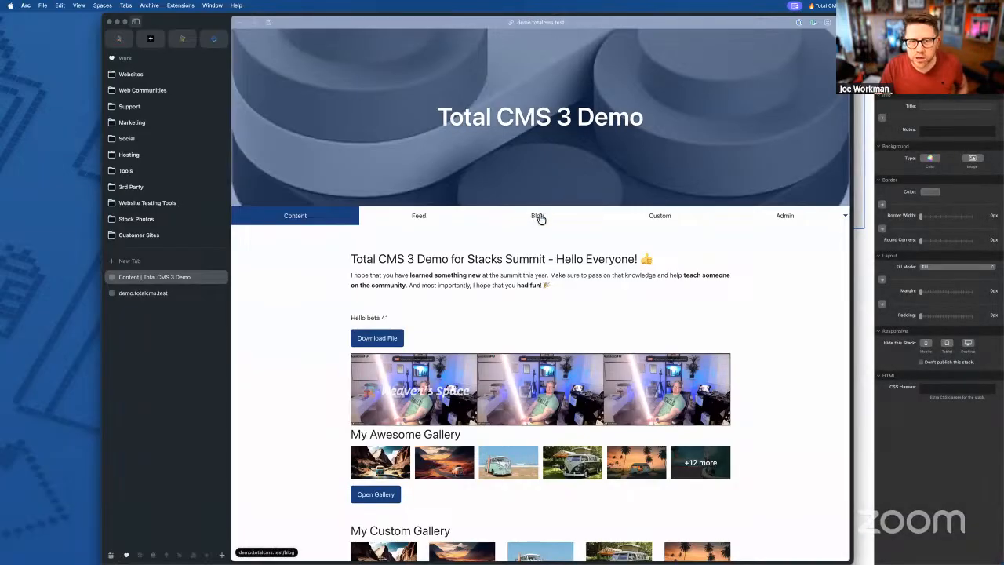
- View the now-blank Blog page in Arc, then return to RapidWeaver
{"action": "left_click", "coordinate": [538, 216]}
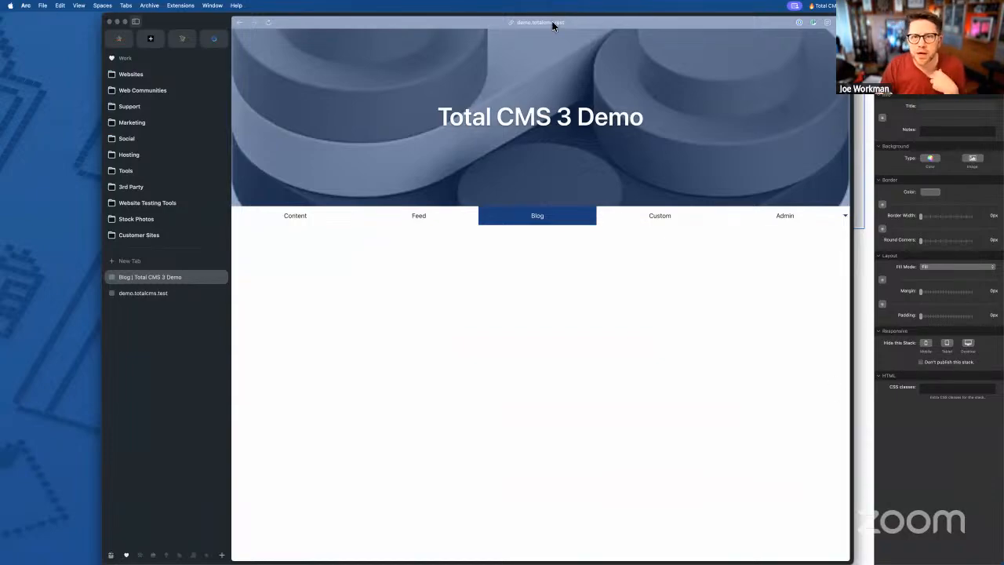
{"action": "left_click", "coordinate": [953, 474]}
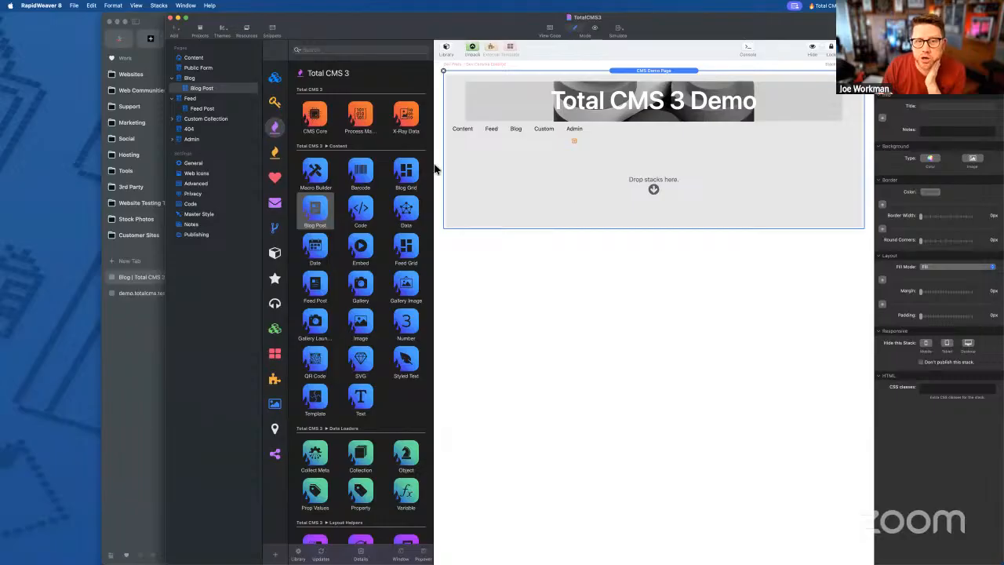
- Add a Blog Grid stack to the Blog page, keeping the Grid (250px) style
{"action": "left_click", "coordinate": [408, 175]}
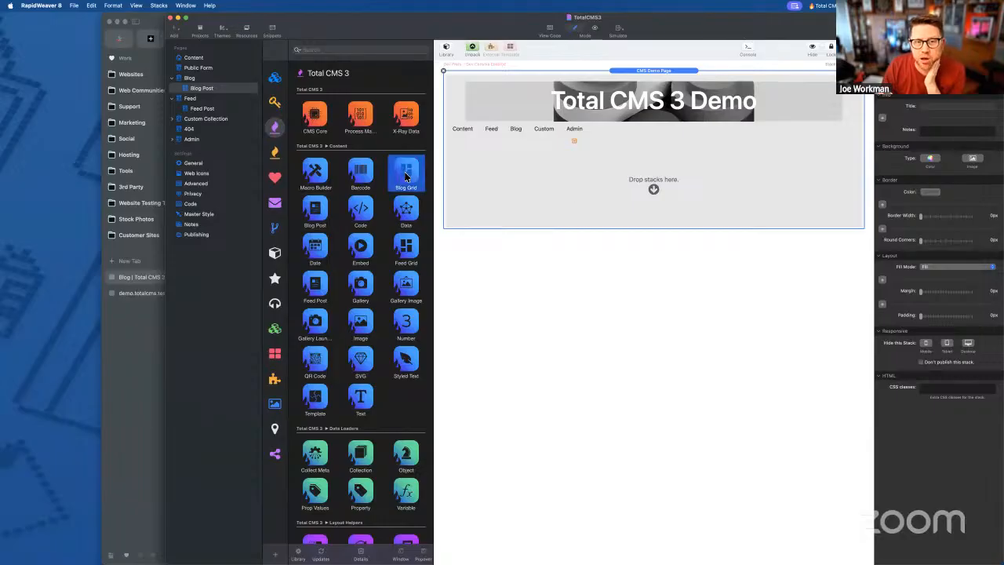
{"action": "left_click_drag", "start_coordinate": [434, 169], "coordinate": [669, 196]}
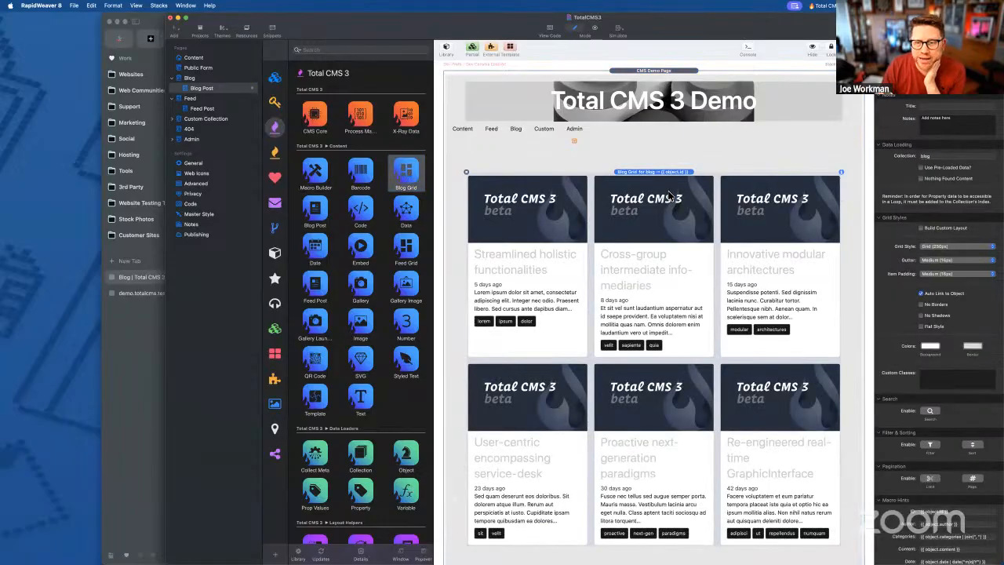
{"action": "scroll", "coordinate": [578, 306], "scroll_direction": "down", "scroll_amount": 1}
{"action": "scroll", "coordinate": [578, 305], "scroll_direction": "up", "scroll_amount": 1}
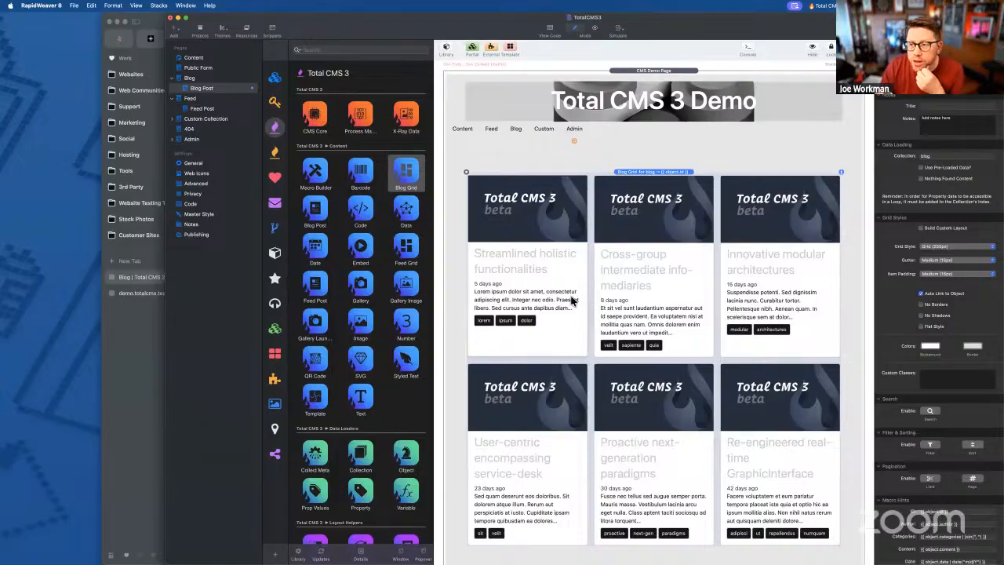
{"action": "scroll", "coordinate": [929, 265], "scroll_direction": "down", "scroll_amount": 2}
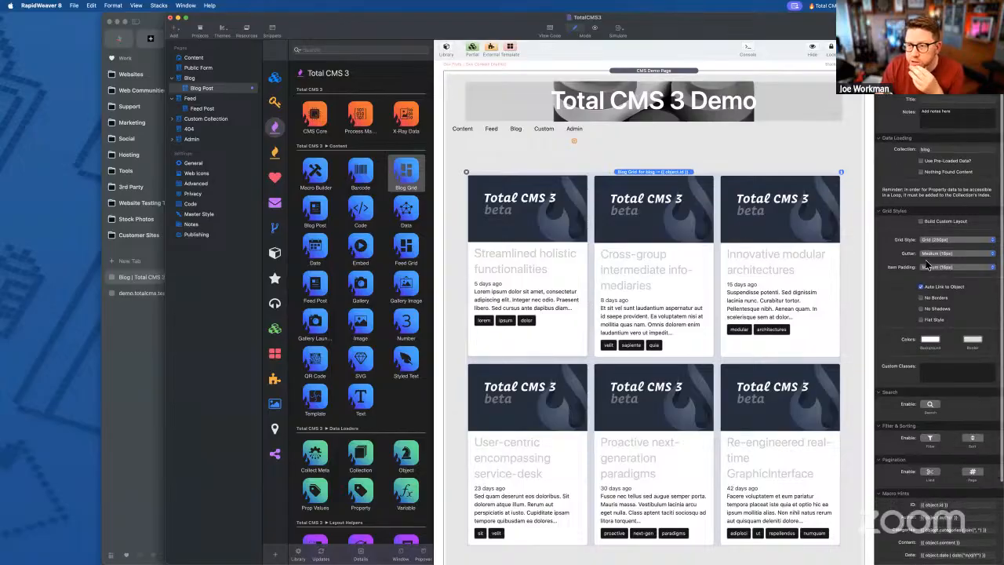
{"action": "left_click", "coordinate": [949, 205]}
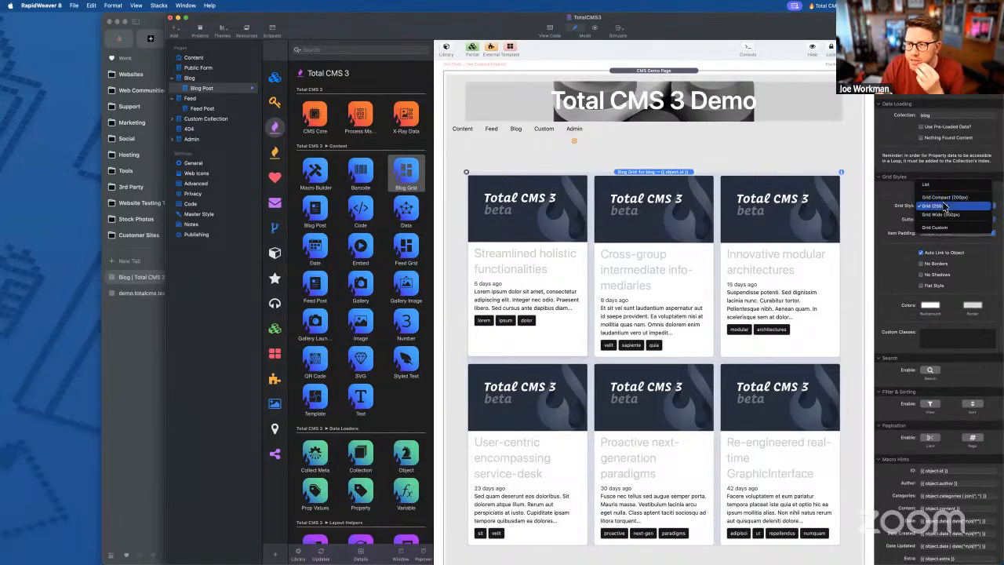
{"action": "left_click", "coordinate": [947, 205]}
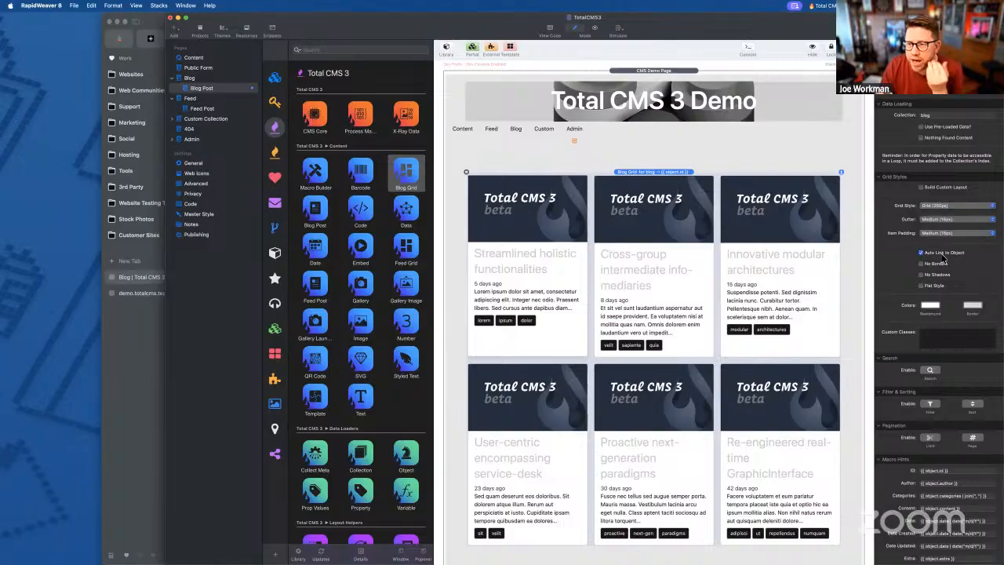
{"action": "scroll", "coordinate": [920, 342], "scroll_direction": "up", "scroll_amount": 2}
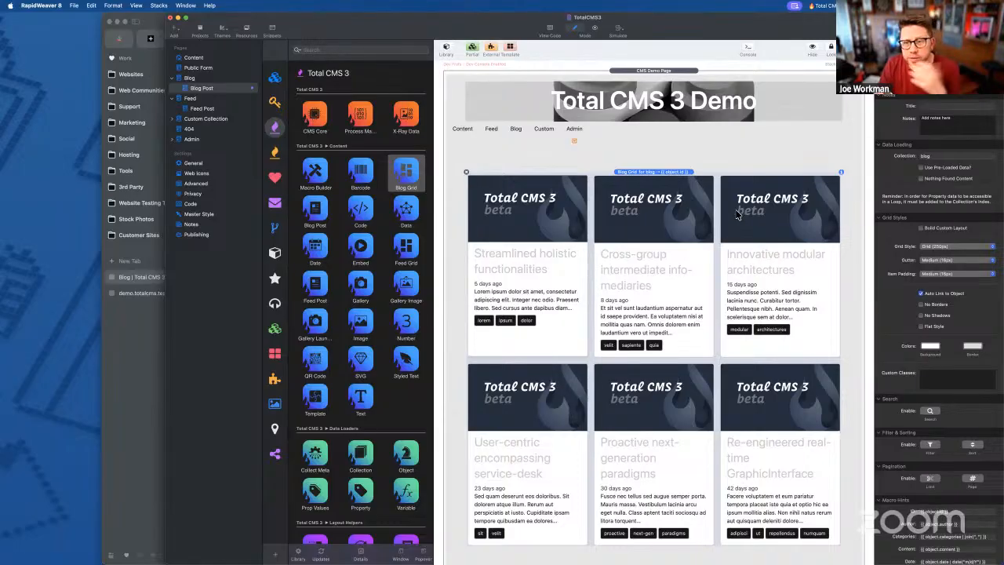
- Export the site with Cmd+E and view its Blog page in Arc
{"action": "key", "text": "super+e"}
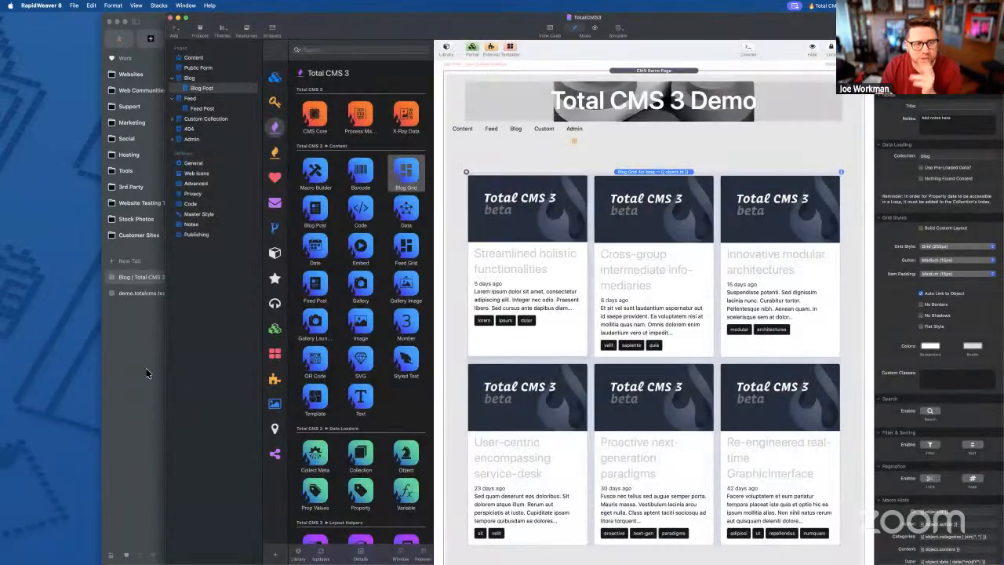
{"action": "left_click", "coordinate": [146, 374]}
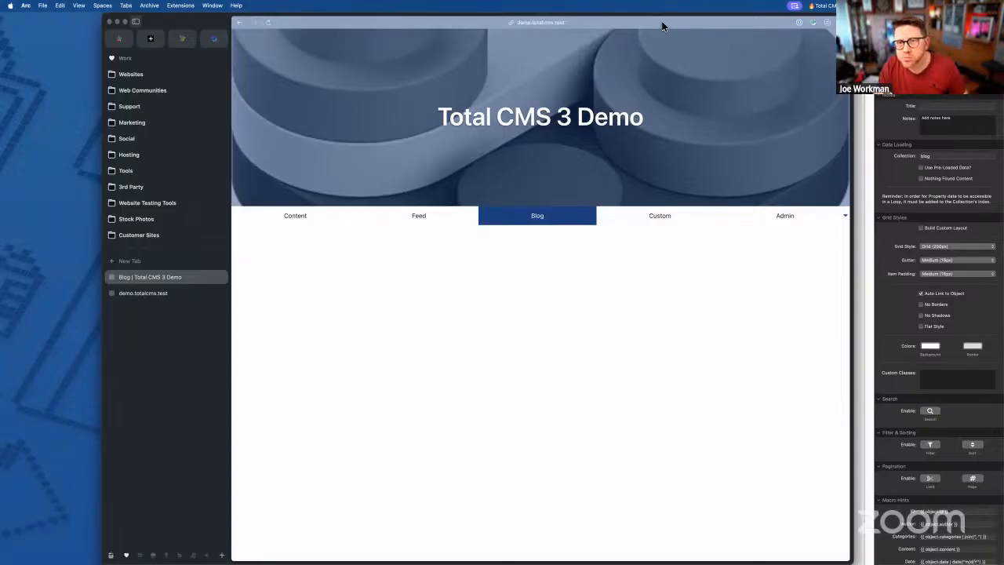
- Clear Total CMS's content caches from Utilities > Cache Manager on the admin site
{"action": "left_click_drag", "start_coordinate": [662, 18], "coordinate": [657, 19]}
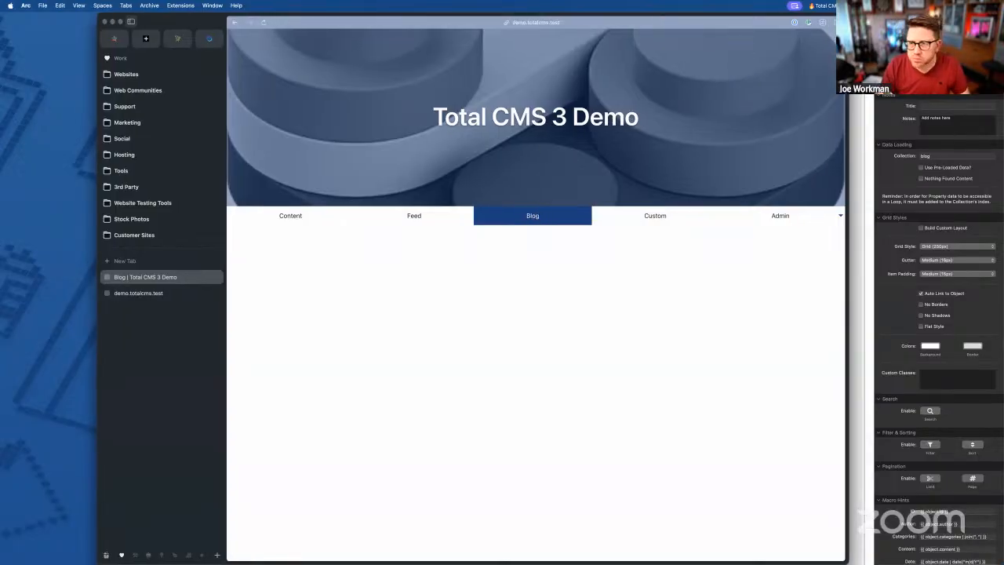
{"action": "key", "text": "super+Tab"}
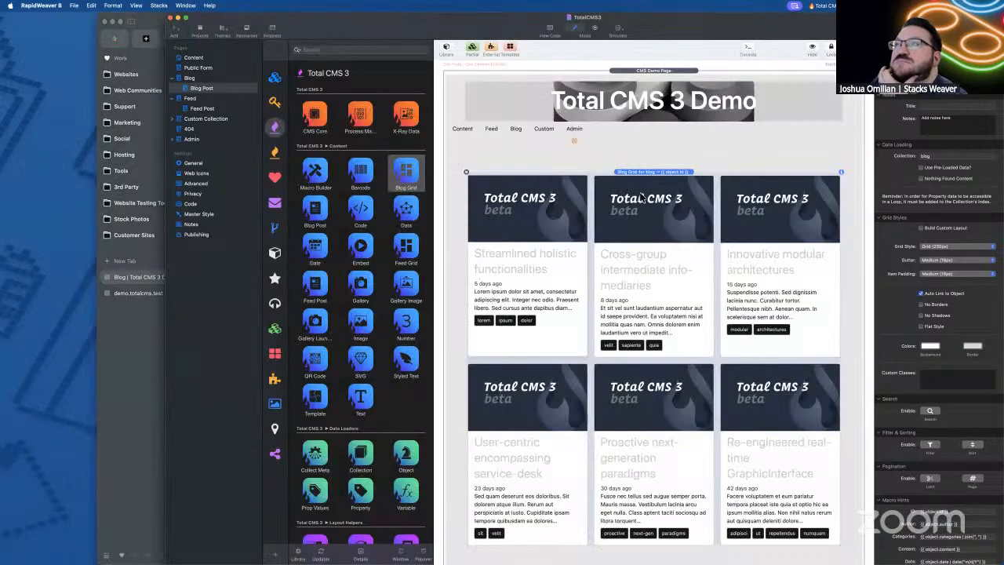
{"action": "left_click", "coordinate": [150, 354]}
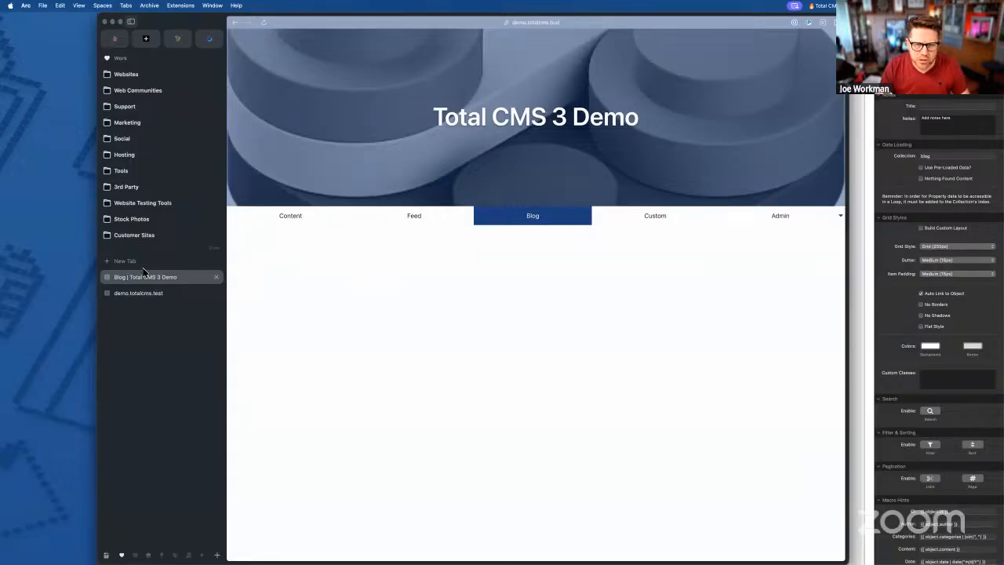
{"action": "left_click", "coordinate": [114, 295]}
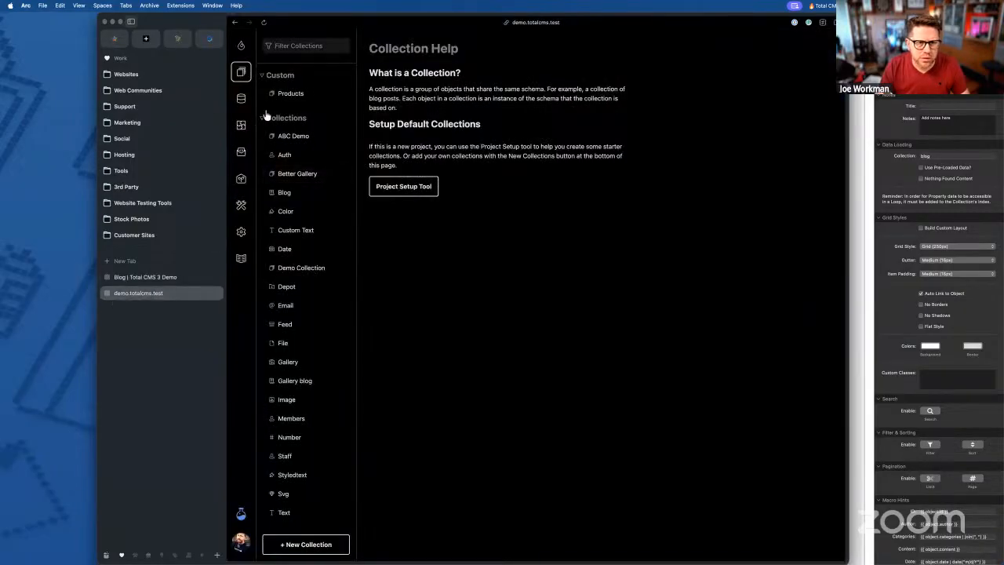
{"action": "left_click", "coordinate": [241, 204]}
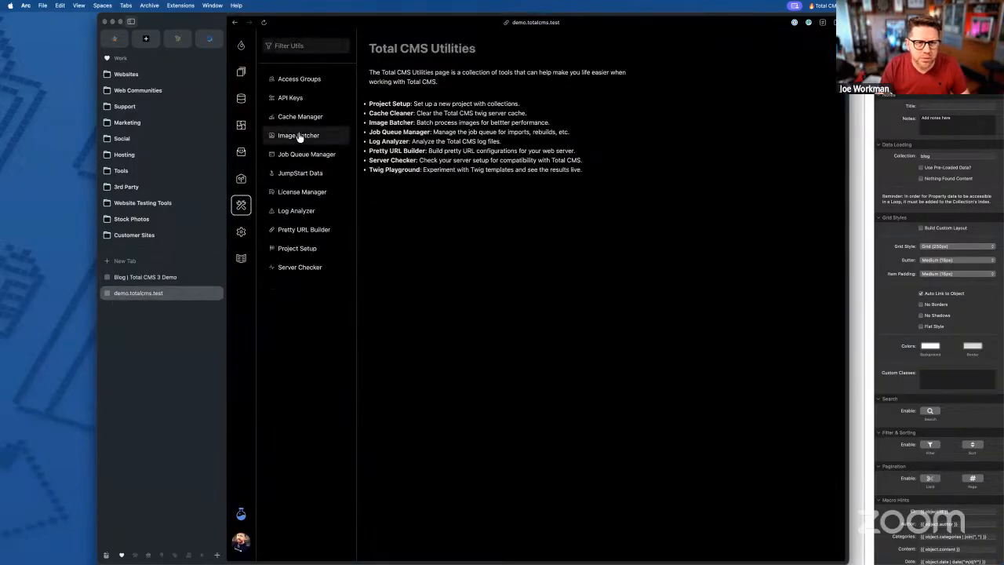
{"action": "left_click", "coordinate": [297, 118]}
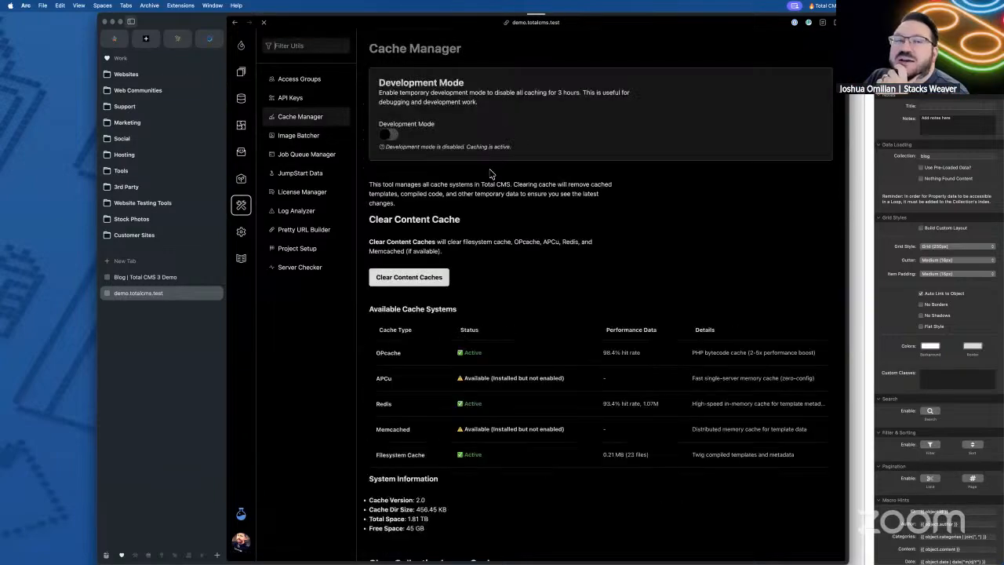
{"action": "left_click", "coordinate": [409, 279]}
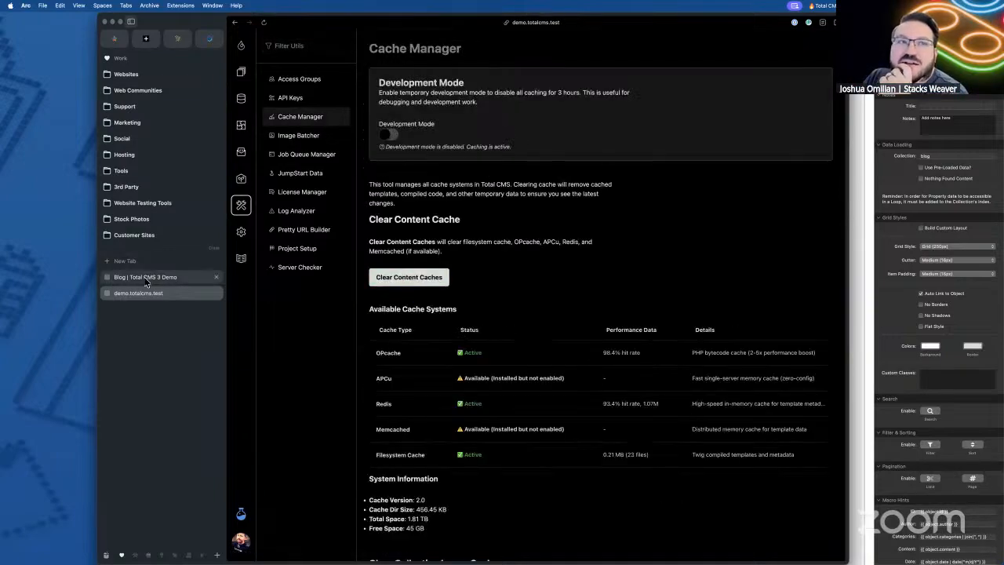
- Reload the Blog page with View > Clear Cache and Refresh, then return to RapidWeaver
{"action": "left_click", "coordinate": [149, 278]}
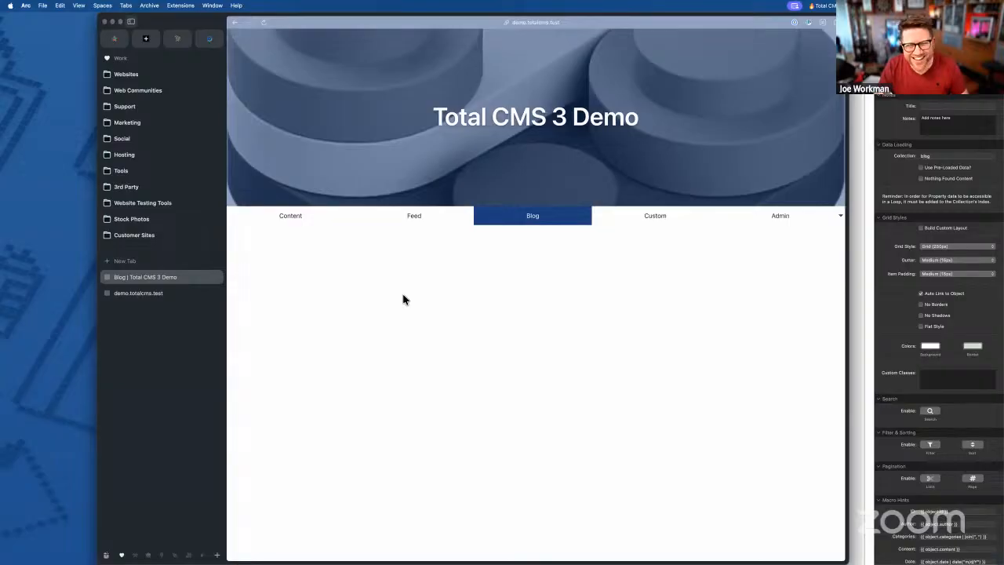
{"action": "left_click", "coordinate": [78, 6]}
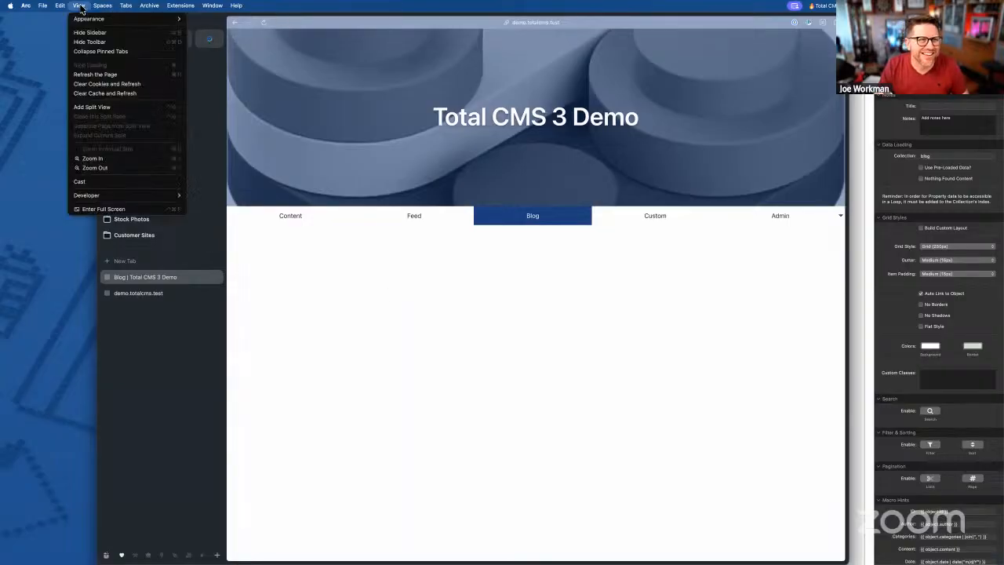
{"action": "left_click", "coordinate": [91, 95]}
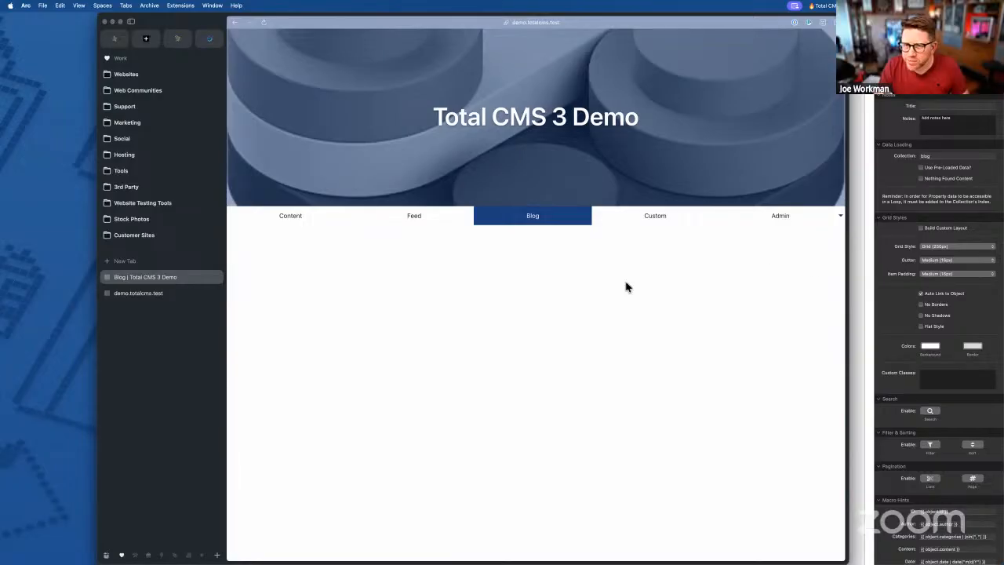
{"action": "key", "text": "super+Tab"}
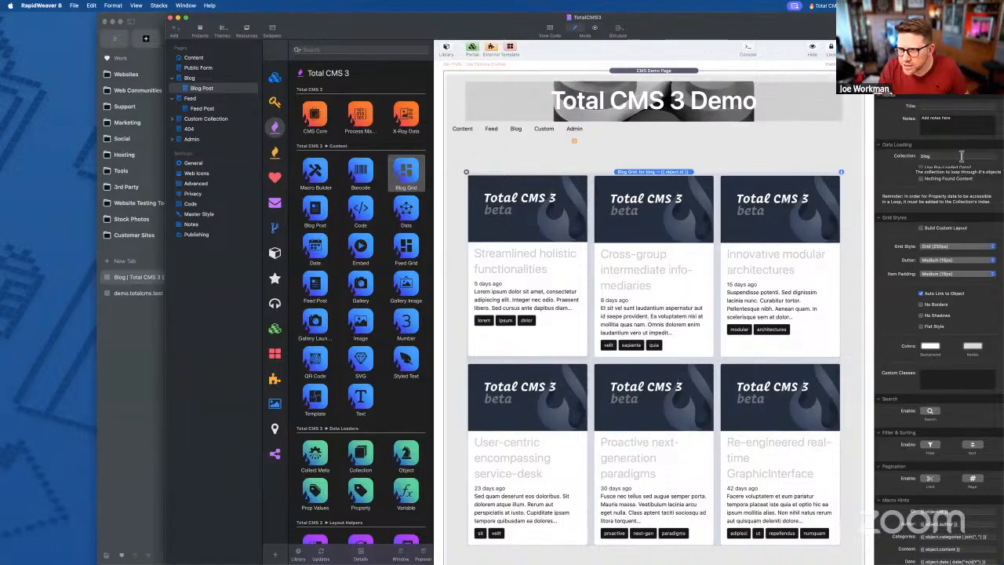
- Swap the Blog page's Blog Grid for a fresh one, re-export, and view it in Arc
{"action": "double_click", "coordinate": [962, 156]}
{"action": "left_click", "coordinate": [621, 226]}
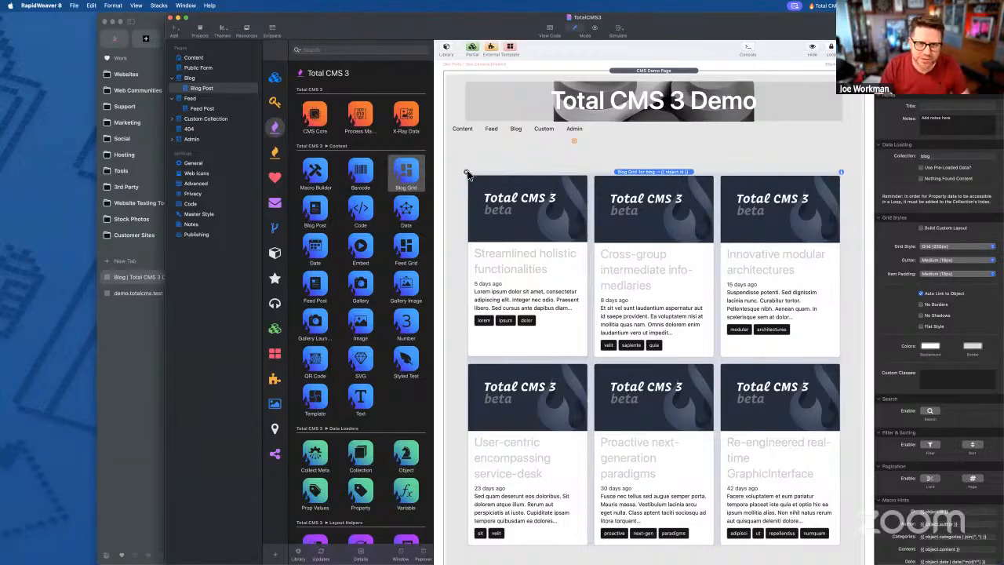
{"action": "left_click", "coordinate": [466, 172]}
{"action": "left_click", "coordinate": [202, 77]}
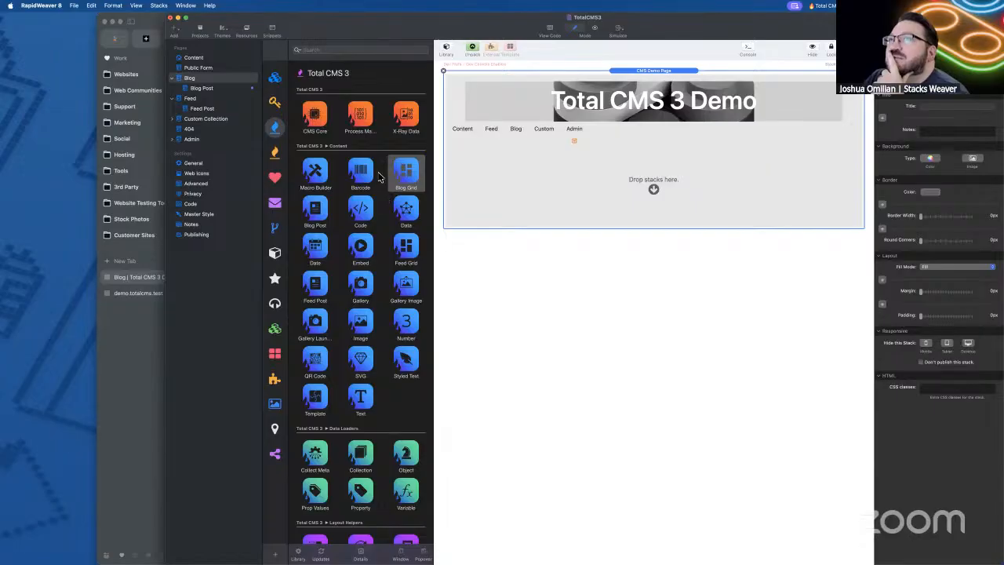
{"action": "left_click_drag", "start_coordinate": [406, 174], "coordinate": [673, 183]}
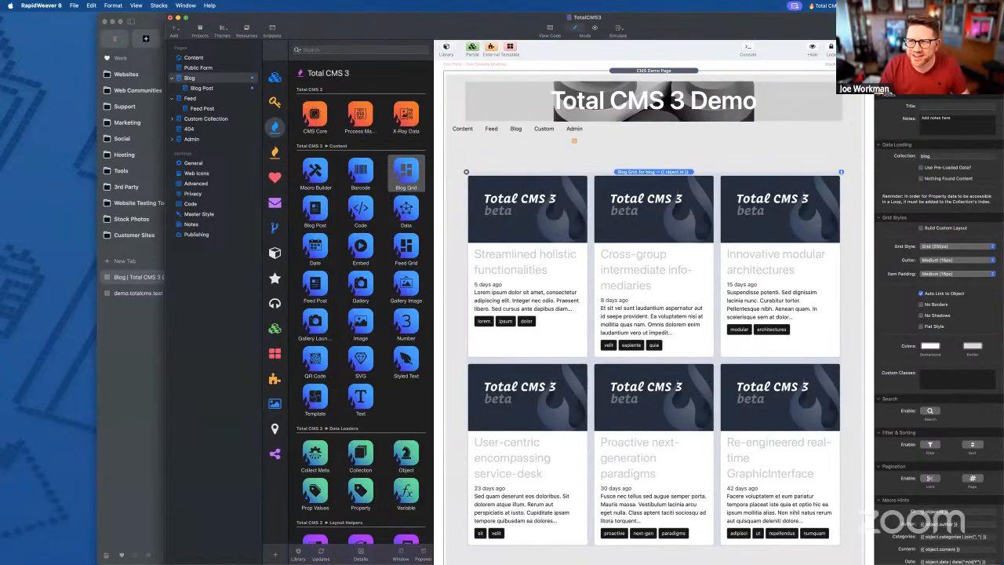
{"action": "key", "text": "super+r"}
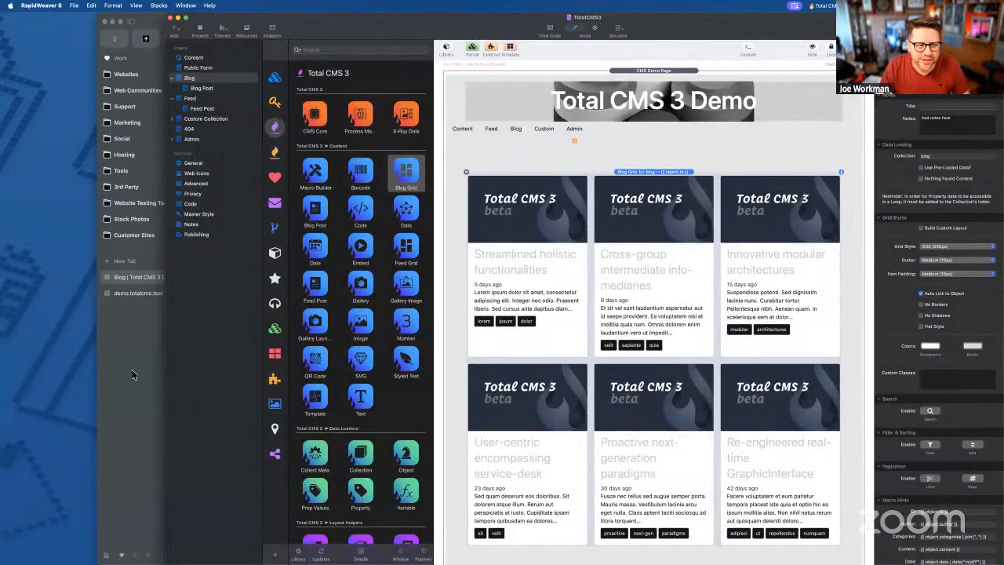
{"action": "left_click", "coordinate": [133, 375]}
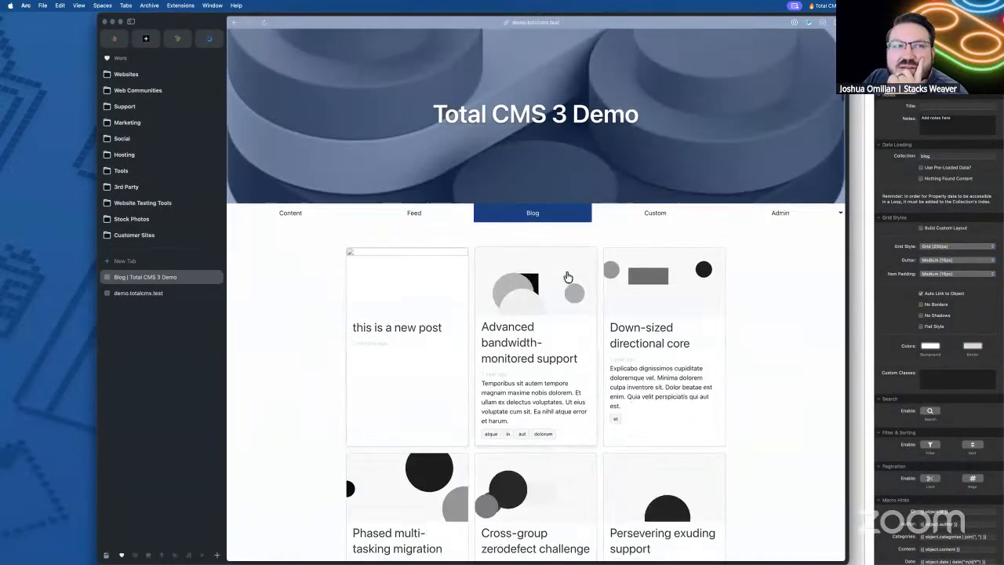
- Scroll the post grid, open a post that loads blank, then open RapidWeaver's Blog Post page
{"action": "scroll", "coordinate": [568, 277], "scroll_direction": "down", "scroll_amount": 5}
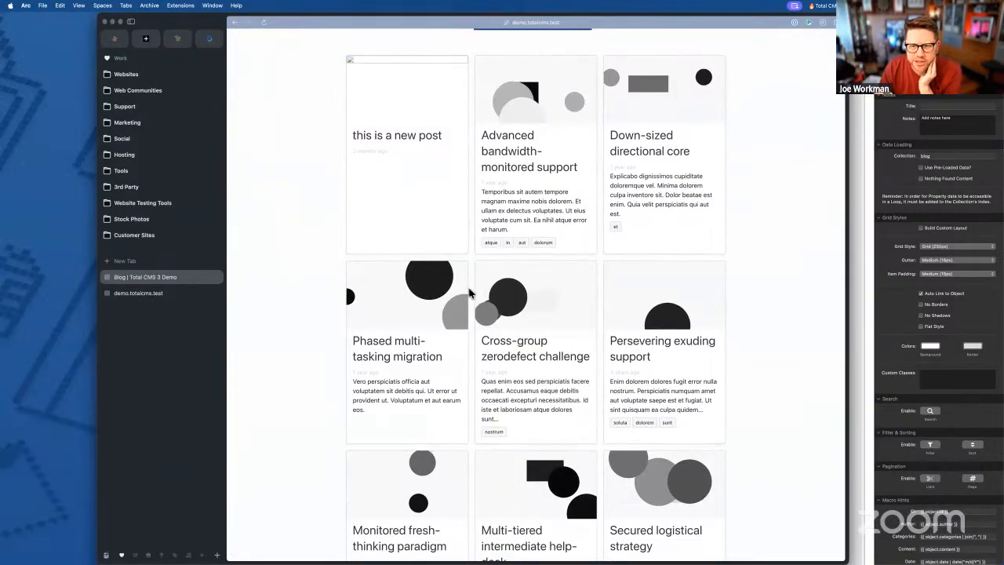
{"action": "scroll", "coordinate": [691, 306], "scroll_direction": "down", "scroll_amount": 5}
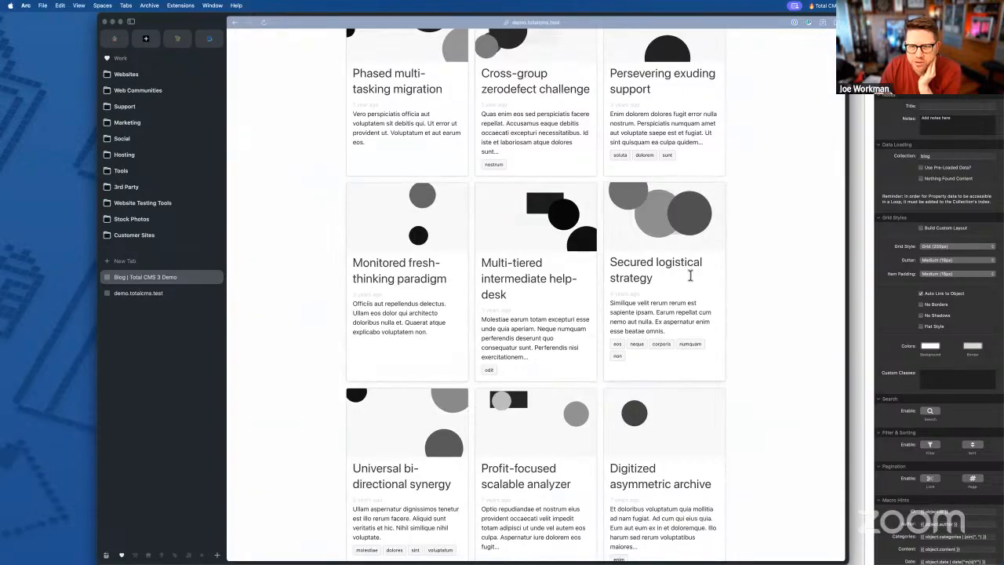
{"action": "scroll", "coordinate": [392, 298], "scroll_direction": "down", "scroll_amount": 4}
{"action": "scroll", "coordinate": [663, 353], "scroll_direction": "down", "scroll_amount": 2}
{"action": "scroll", "coordinate": [424, 345], "scroll_direction": "up", "scroll_amount": 6}
{"action": "scroll", "coordinate": [516, 168], "scroll_direction": "up", "scroll_amount": 8}
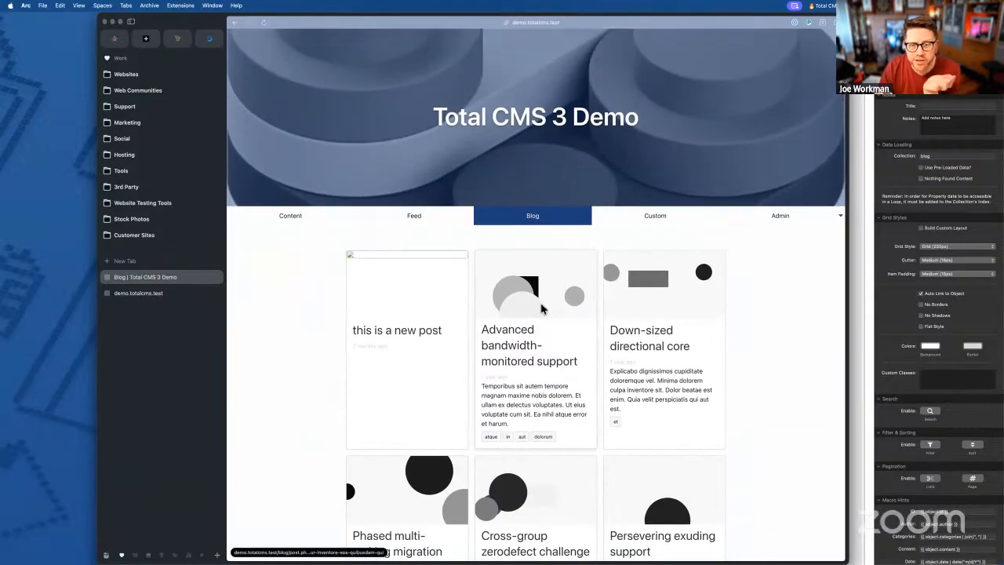
{"action": "left_click", "coordinate": [541, 308]}
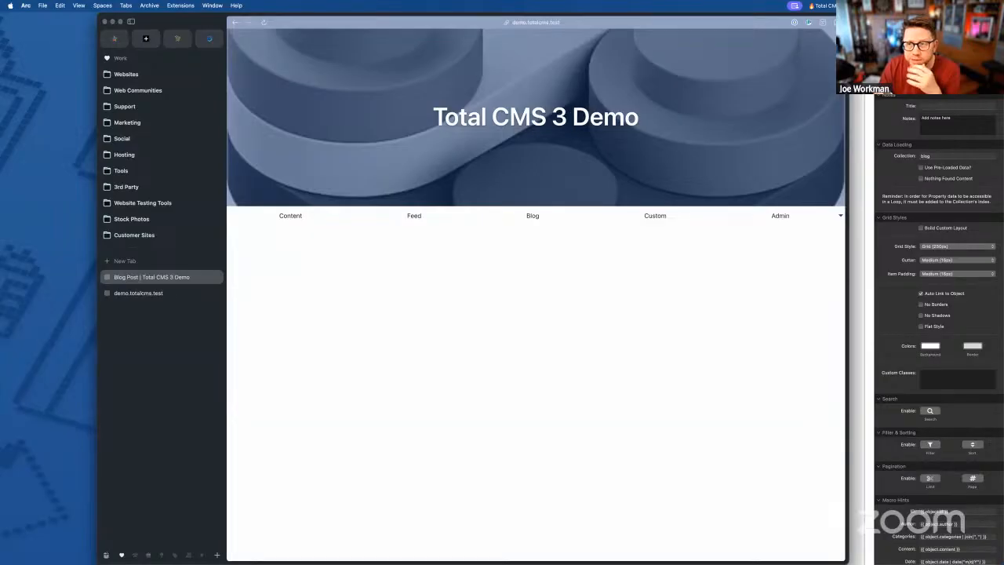
{"action": "key", "text": "super+Tab"}
{"action": "left_click", "coordinate": [200, 88]}
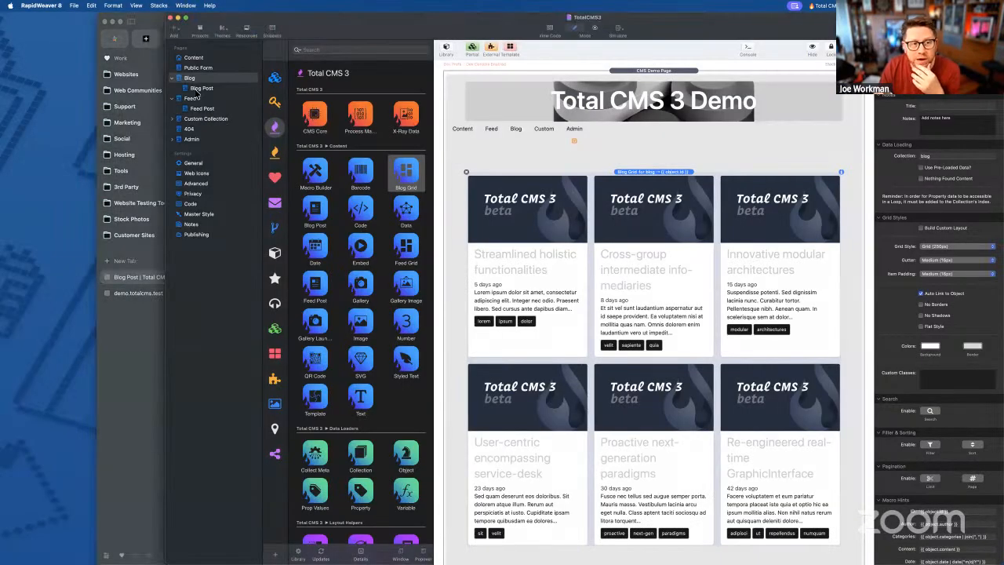
- Place a Full Width Blog Post stack on the Blog Post page
{"action": "left_click_drag", "start_coordinate": [314, 212], "coordinate": [651, 192]}
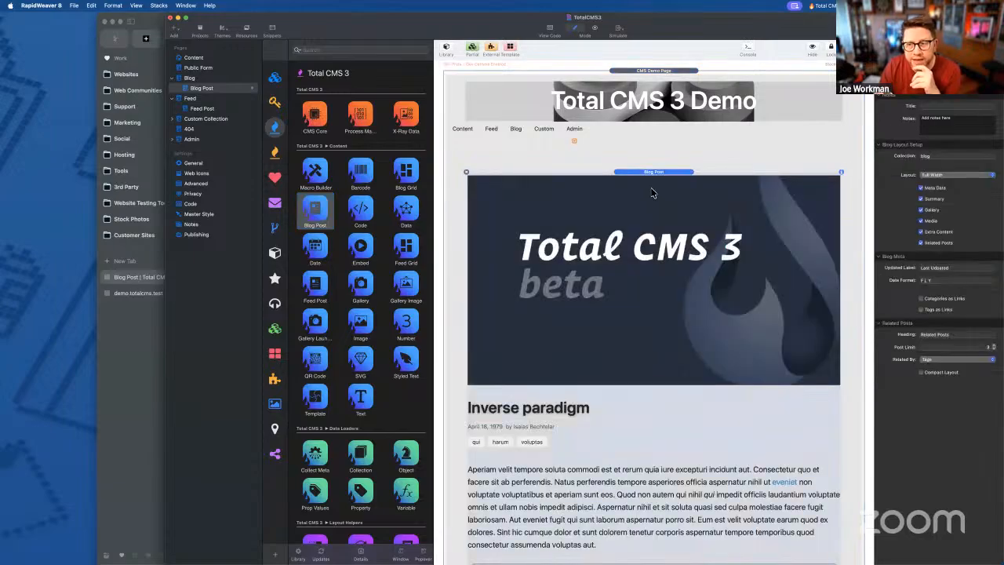
{"action": "scroll", "coordinate": [659, 204], "scroll_direction": "down", "scroll_amount": 15}
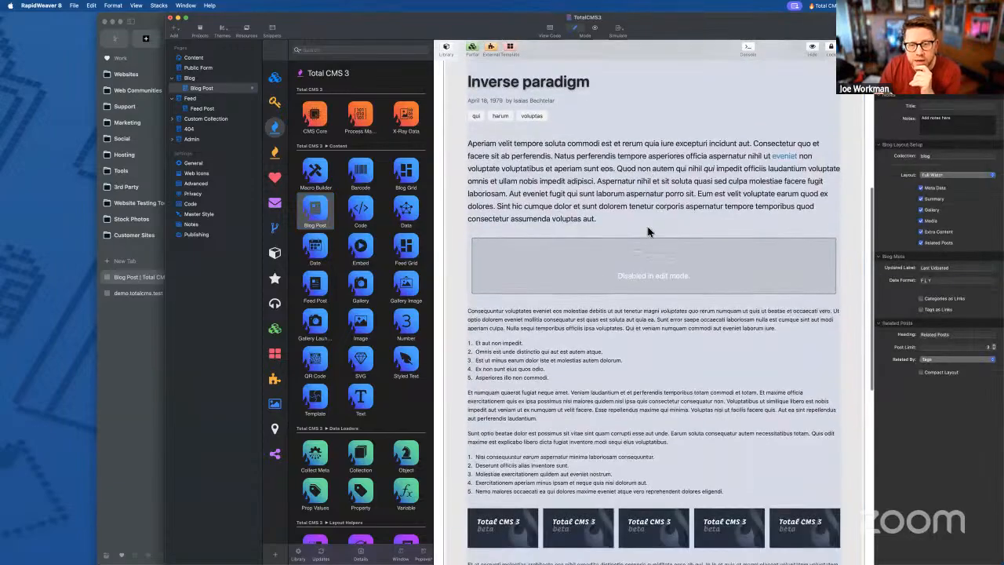
{"action": "scroll", "coordinate": [648, 231], "scroll_direction": "up", "scroll_amount": 15}
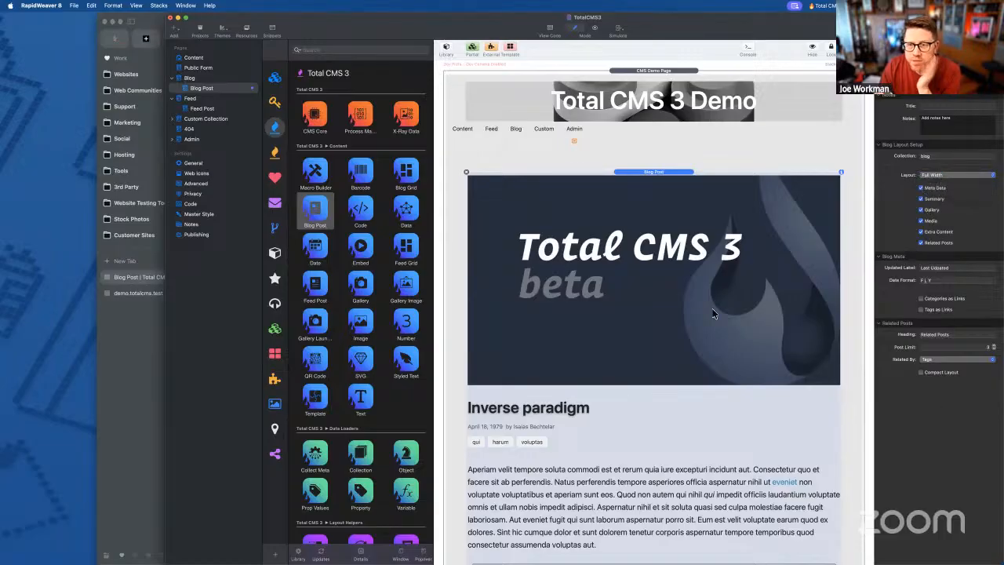
{"action": "scroll", "coordinate": [661, 224], "scroll_direction": "down", "scroll_amount": 10}
{"action": "scroll", "coordinate": [627, 288], "scroll_direction": "up", "scroll_amount": 10}
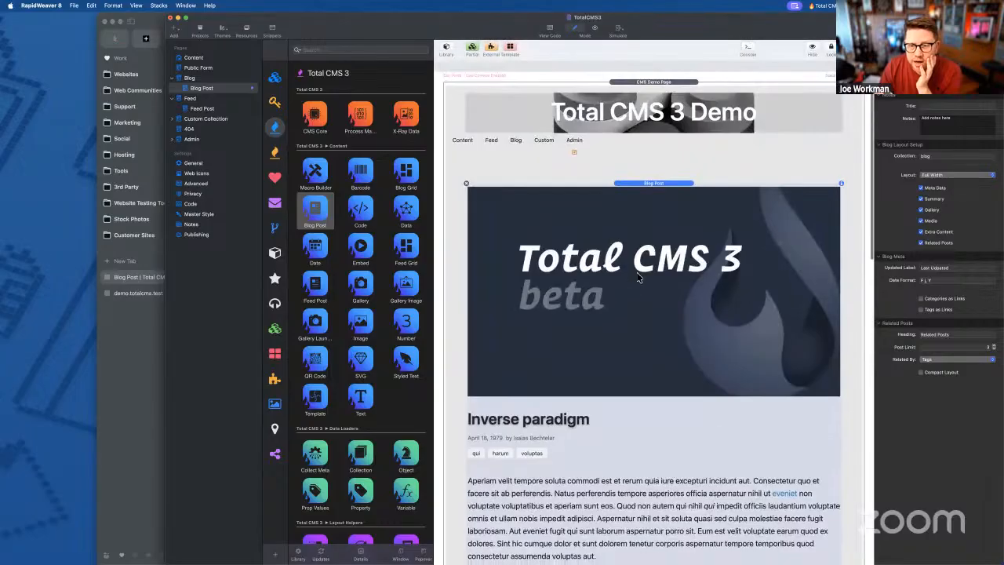
- Export the site, dismiss the completion notice, and switch to Arc
{"action": "key", "text": "super+e"}
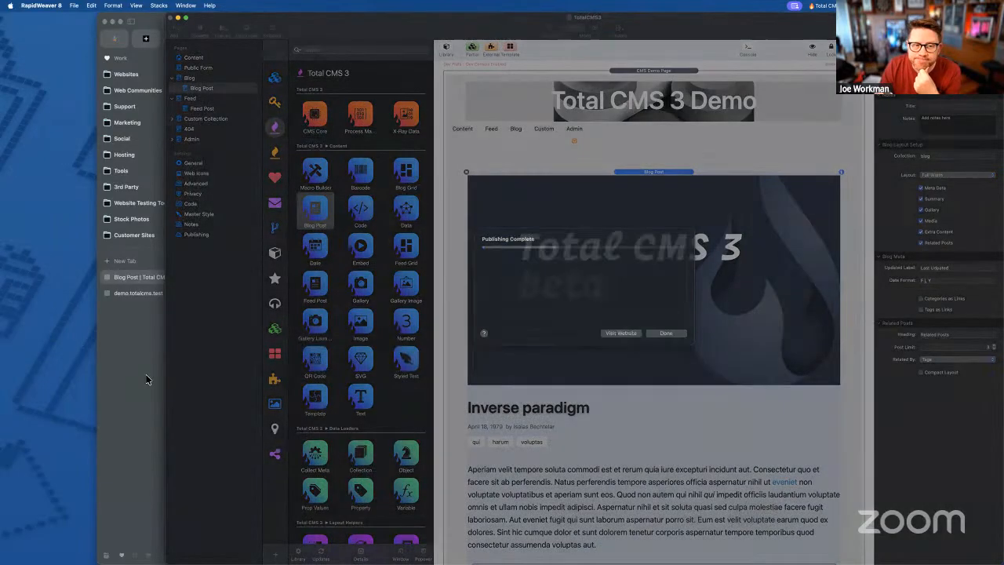
{"action": "key", "text": "Return"}
{"action": "left_click", "coordinate": [146, 379]}
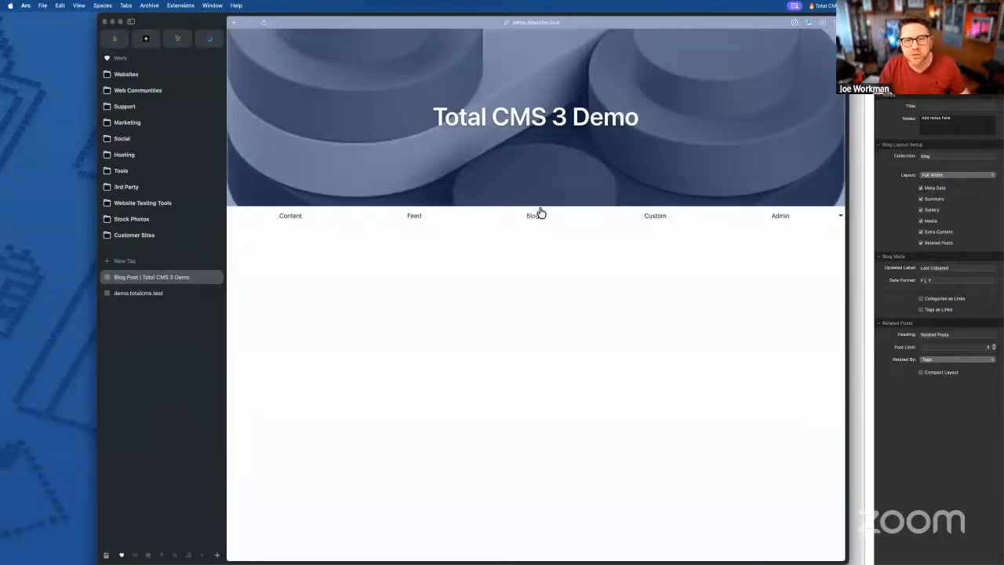
- Open the Blog listing and check the Advanced bandwidth-monitored support post
{"action": "left_click", "coordinate": [538, 214]}
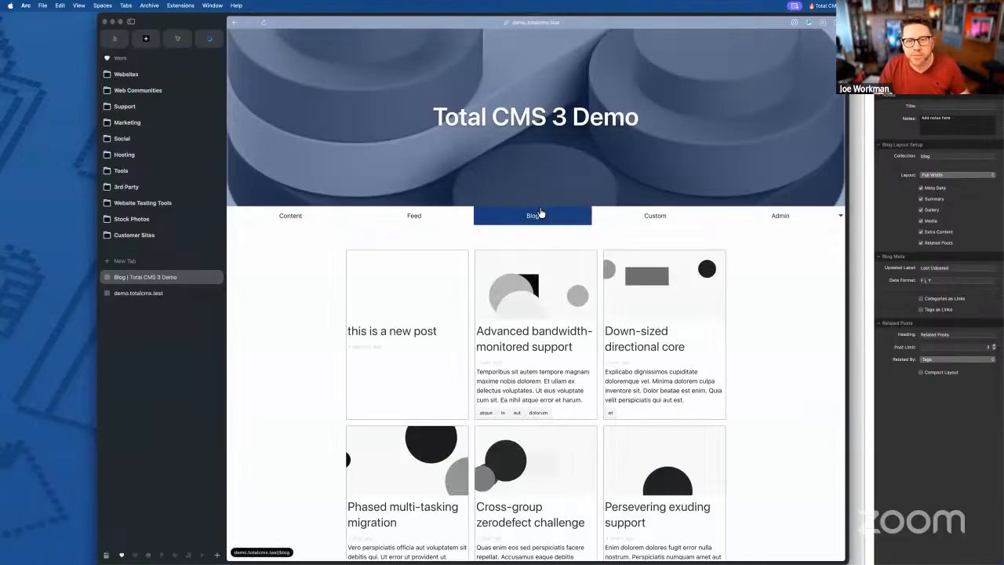
{"action": "left_click", "coordinate": [523, 310]}
{"action": "scroll", "coordinate": [671, 305], "scroll_direction": "down", "scroll_amount": 1}
{"action": "scroll", "coordinate": [671, 305], "scroll_direction": "down", "scroll_amount": 5}
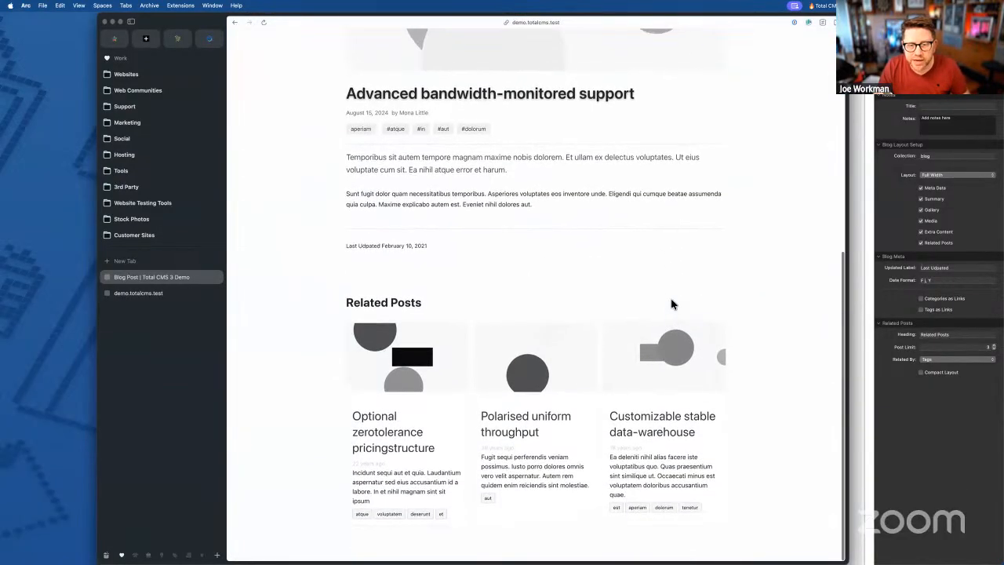
{"action": "scroll", "coordinate": [672, 304], "scroll_direction": "up", "scroll_amount": 4}
{"action": "scroll", "coordinate": [671, 304], "scroll_direction": "up", "scroll_amount": 2}
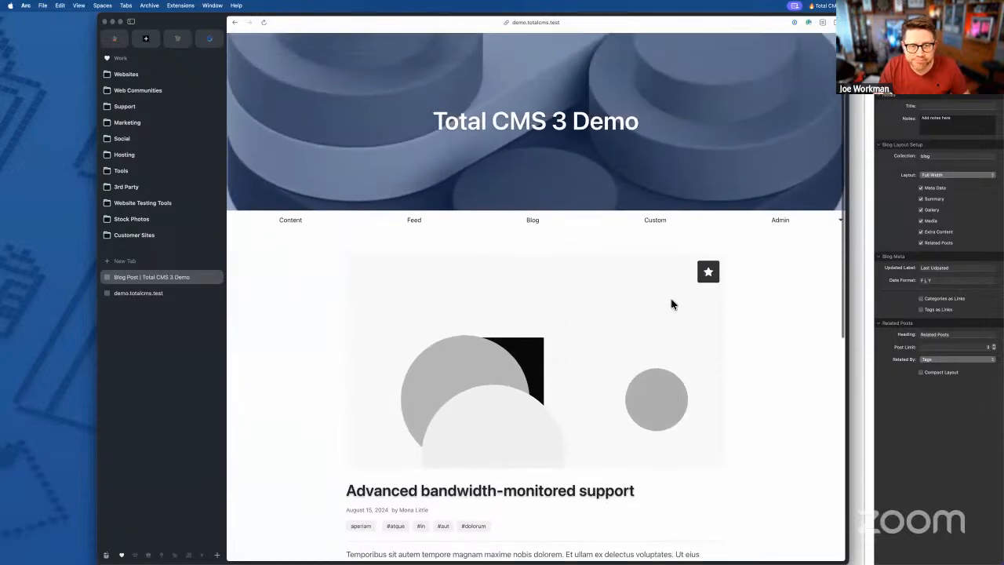
- Return to the listing and check the Down-sized directional core post
{"action": "left_click", "coordinate": [533, 217]}
{"action": "scroll", "coordinate": [586, 284], "scroll_direction": "down", "scroll_amount": 2}
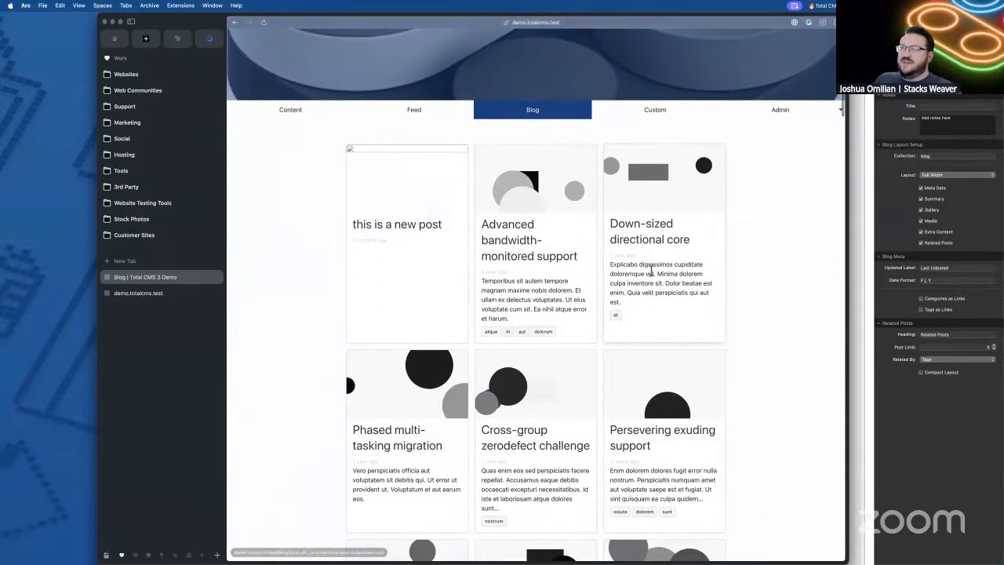
{"action": "left_click", "coordinate": [660, 187]}
{"action": "scroll", "coordinate": [661, 186], "scroll_direction": "down", "scroll_amount": 5}
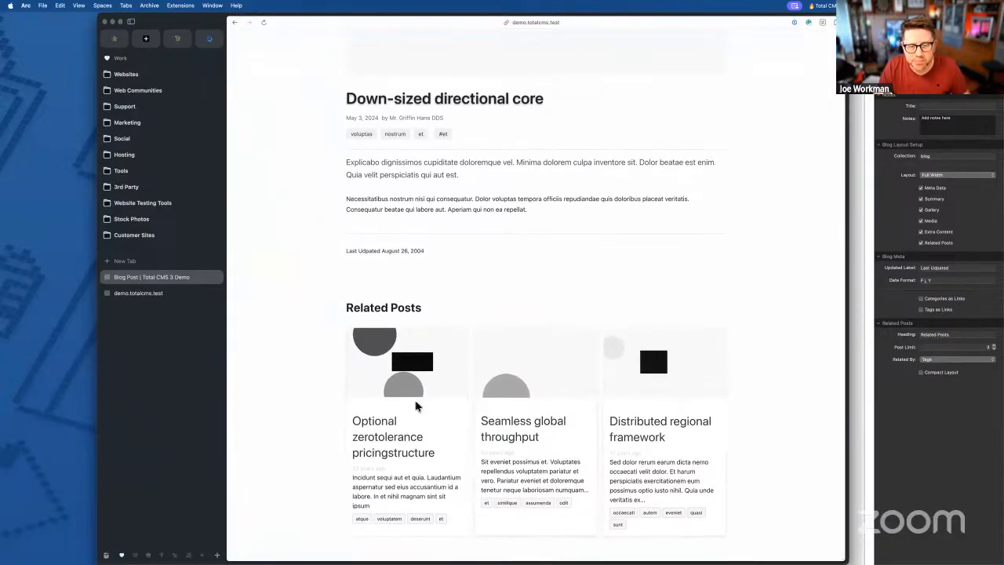
{"action": "scroll", "coordinate": [377, 326], "scroll_direction": "up", "scroll_amount": 2}
{"action": "scroll", "coordinate": [375, 328], "scroll_direction": "up", "scroll_amount": 7}
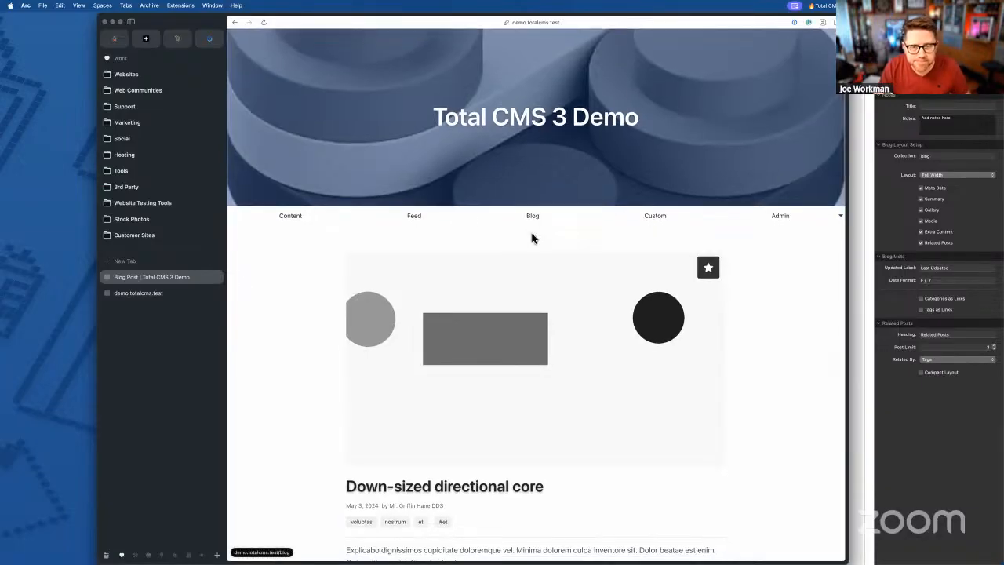
- Go back to the Blog listing and scroll through the post cards
{"action": "left_click", "coordinate": [534, 217]}
{"action": "scroll", "coordinate": [534, 218], "scroll_direction": "down", "scroll_amount": 9}
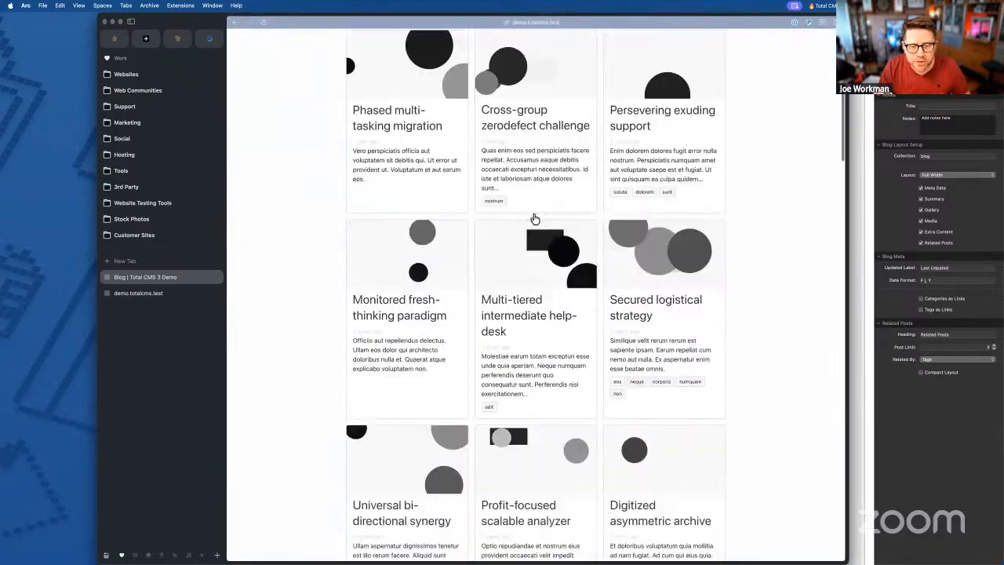
{"action": "scroll", "coordinate": [533, 217], "scroll_direction": "down", "scroll_amount": 4}
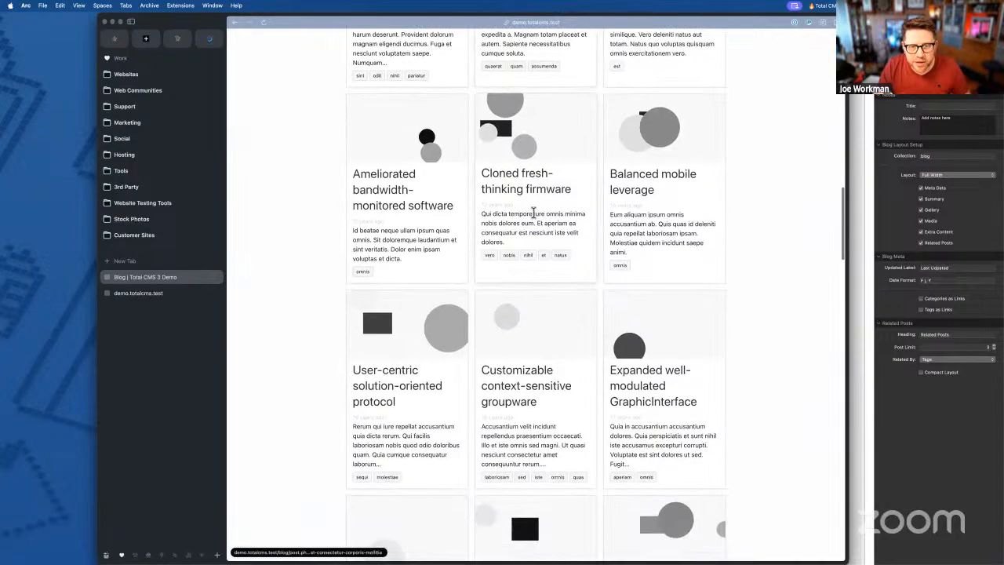
{"action": "scroll", "coordinate": [533, 253], "scroll_direction": "up", "scroll_amount": 3}
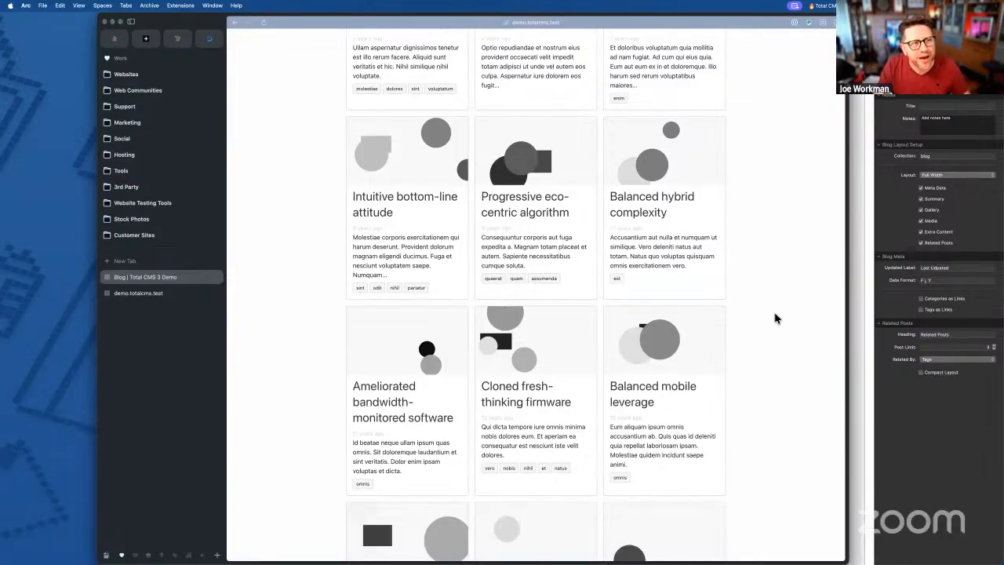
- Open and scroll through the Multi-tiered intermediate help-desk post
{"action": "left_click", "coordinate": [887, 398]}
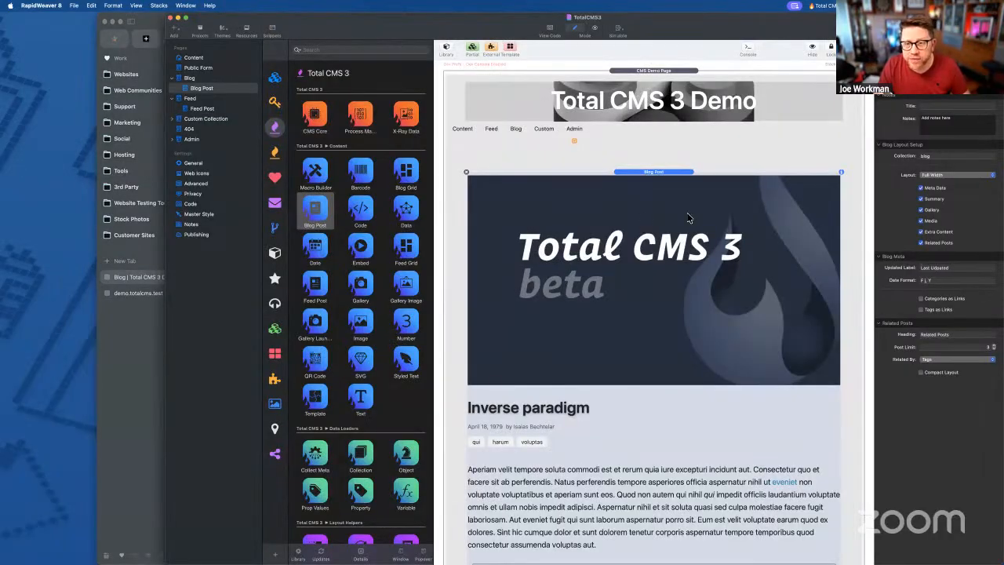
{"action": "left_click", "coordinate": [142, 362]}
{"action": "scroll", "coordinate": [543, 228], "scroll_direction": "up", "scroll_amount": 5}
{"action": "left_click", "coordinate": [543, 228]}
{"action": "scroll", "coordinate": [511, 370], "scroll_direction": "down", "scroll_amount": 3}
{"action": "scroll", "coordinate": [511, 376], "scroll_direction": "up", "scroll_amount": 3}
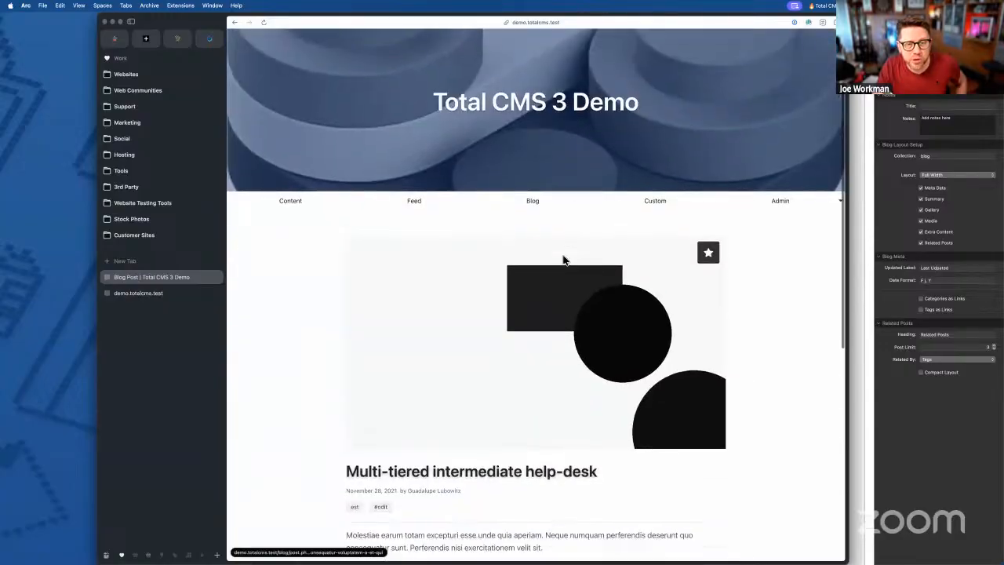
{"action": "scroll", "coordinate": [565, 262], "scroll_direction": "down", "scroll_amount": 5}
{"action": "scroll", "coordinate": [544, 206], "scroll_direction": "up", "scroll_amount": 5}
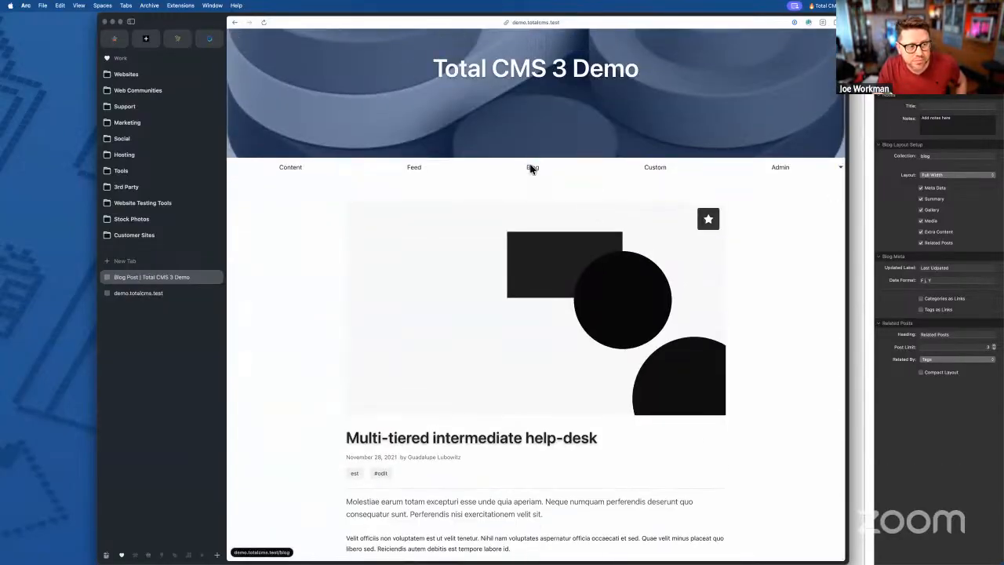
- Return to the Blog grid and scroll its post cards, starting with 'this is a new post'
{"action": "left_click", "coordinate": [531, 165]}
{"action": "scroll", "coordinate": [523, 294], "scroll_direction": "down", "scroll_amount": 1}
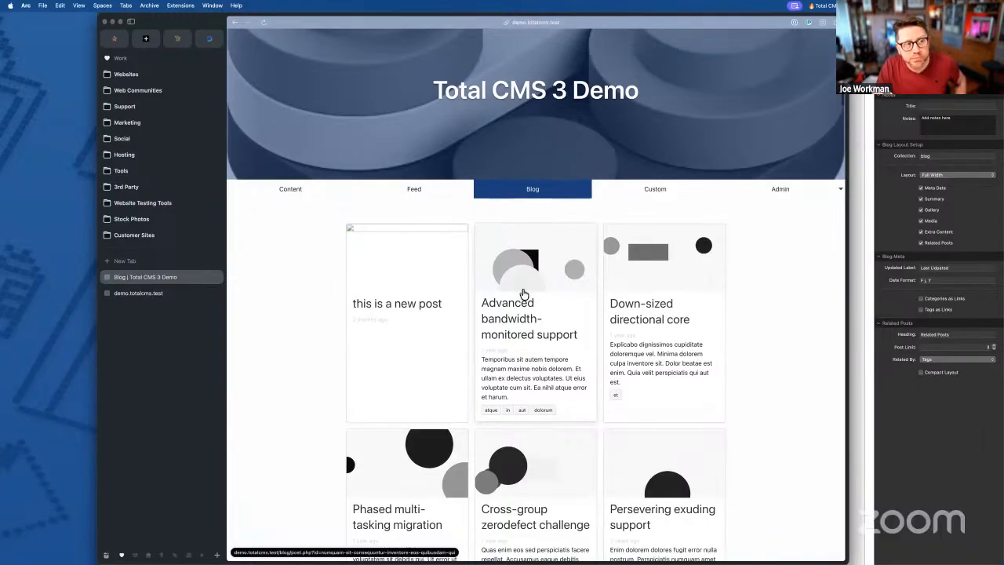
{"action": "scroll", "coordinate": [524, 294], "scroll_direction": "down", "scroll_amount": 2}
{"action": "scroll", "coordinate": [524, 290], "scroll_direction": "down", "scroll_amount": 6}
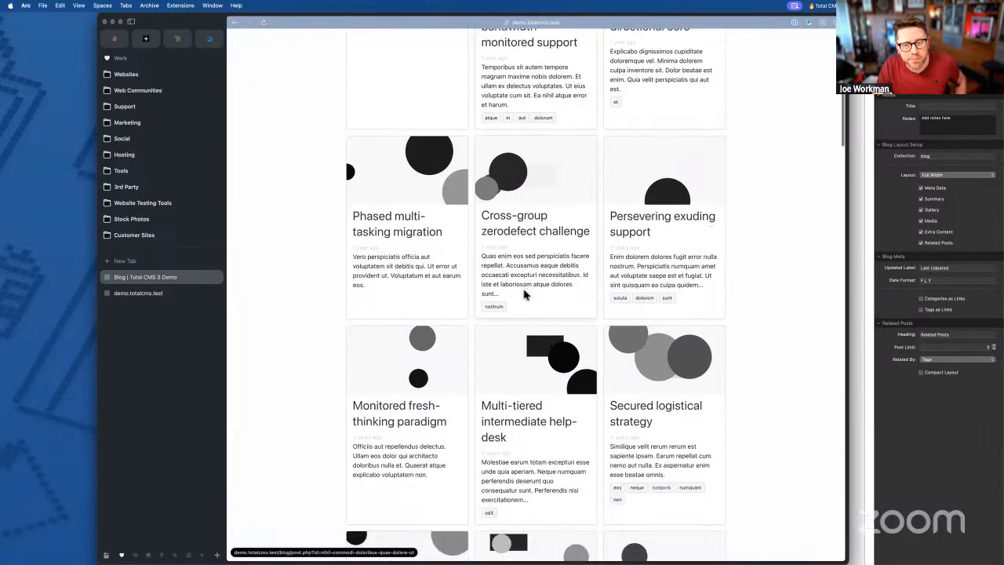
{"action": "scroll", "coordinate": [524, 293], "scroll_direction": "up", "scroll_amount": 8}
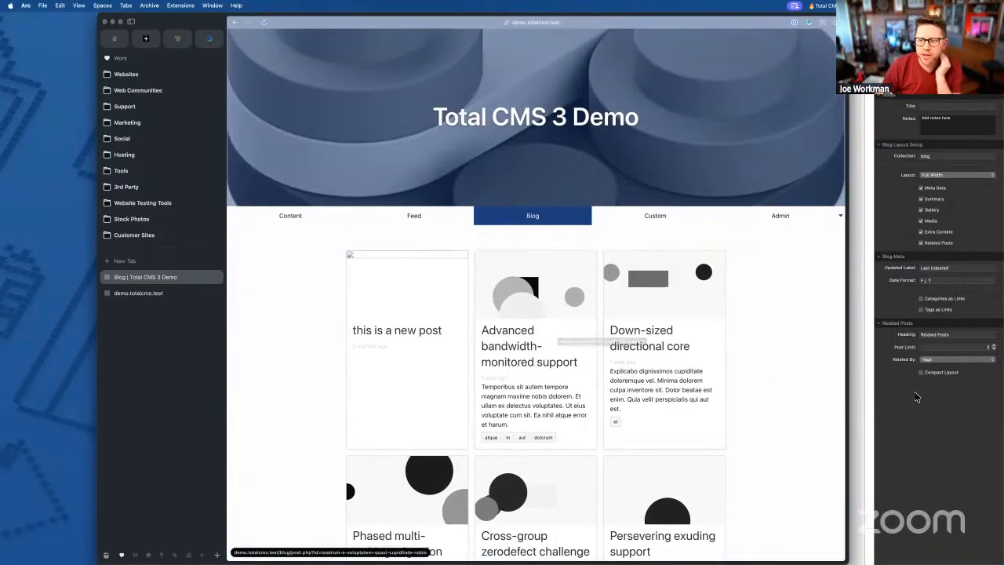
- Switch from Arc back to the TotalCMS3 project in RapidWeaver
{"action": "left_click", "coordinate": [917, 398]}
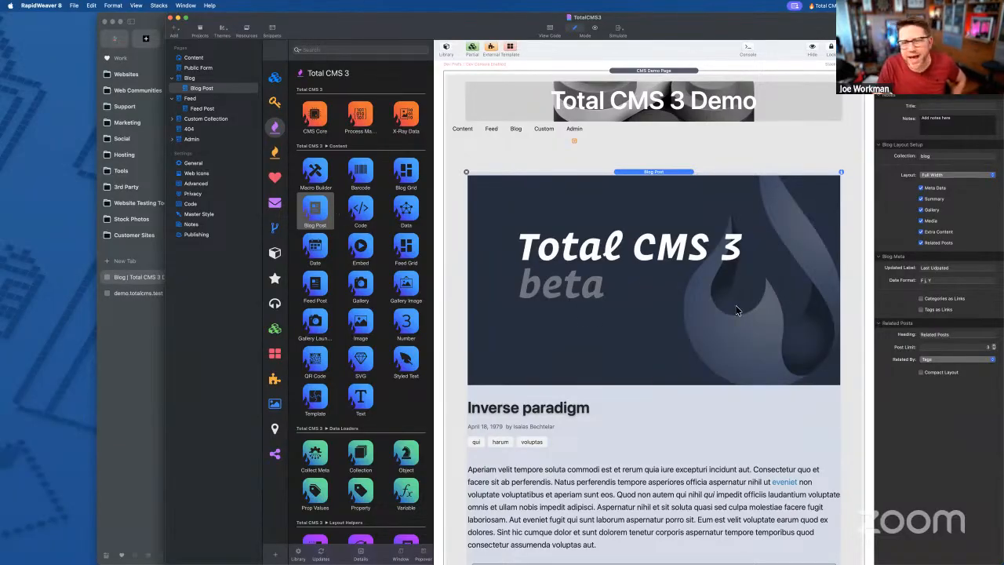
{"action": "scroll", "coordinate": [629, 248], "scroll_direction": "down", "scroll_amount": 10}
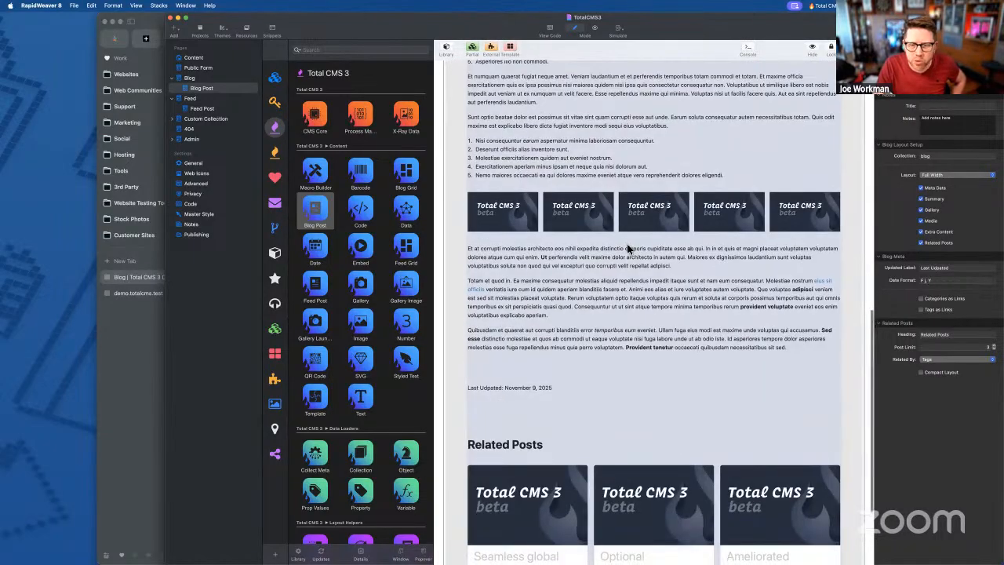
{"action": "scroll", "coordinate": [628, 248], "scroll_direction": "down", "scroll_amount": 2}
{"action": "scroll", "coordinate": [628, 248], "scroll_direction": "up", "scroll_amount": 15}
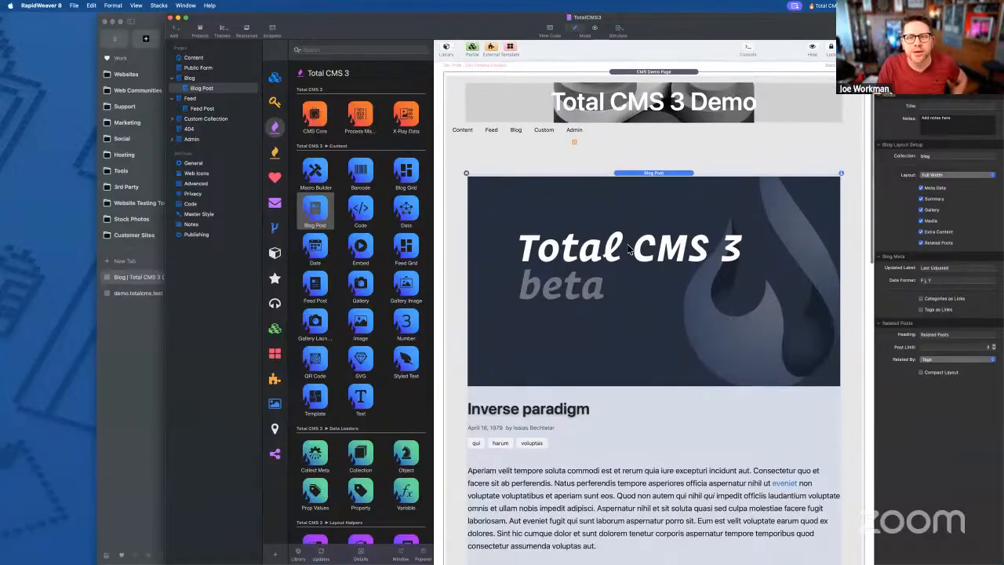
{"action": "scroll", "coordinate": [629, 248], "scroll_direction": "down", "scroll_amount": 3}
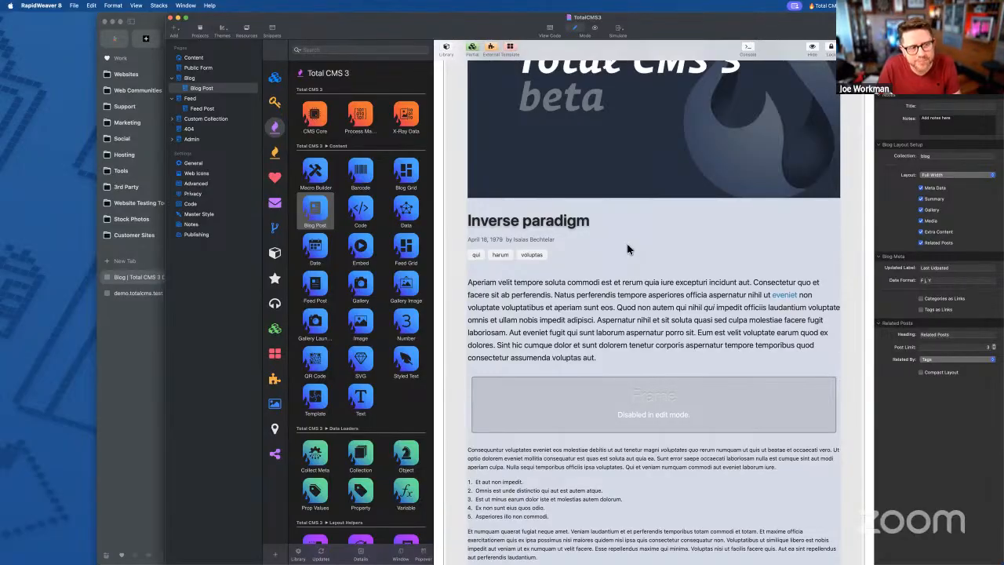
{"action": "scroll", "coordinate": [628, 249], "scroll_direction": "up", "scroll_amount": 5}
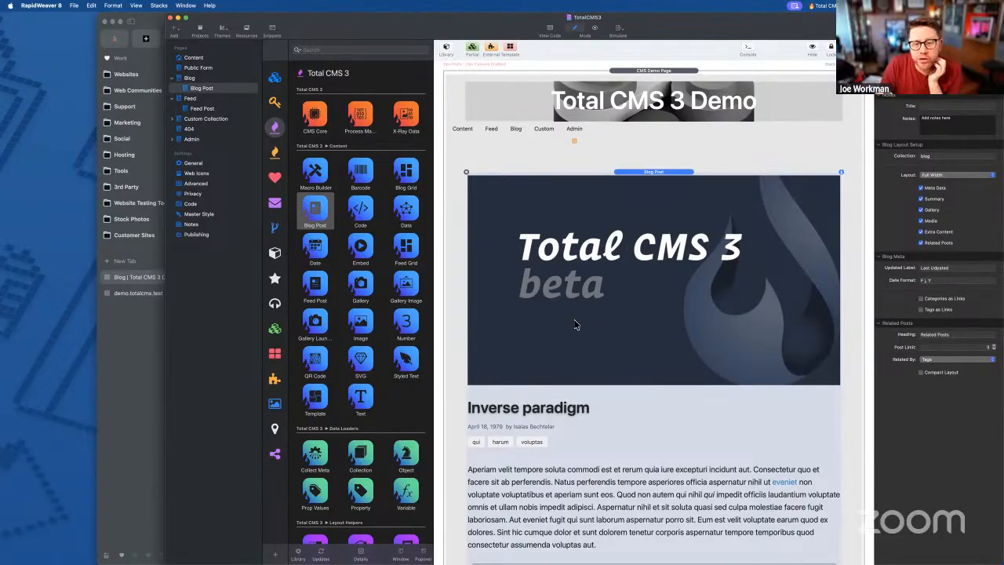
{"action": "scroll", "coordinate": [575, 324], "scroll_direction": "down", "scroll_amount": 3}
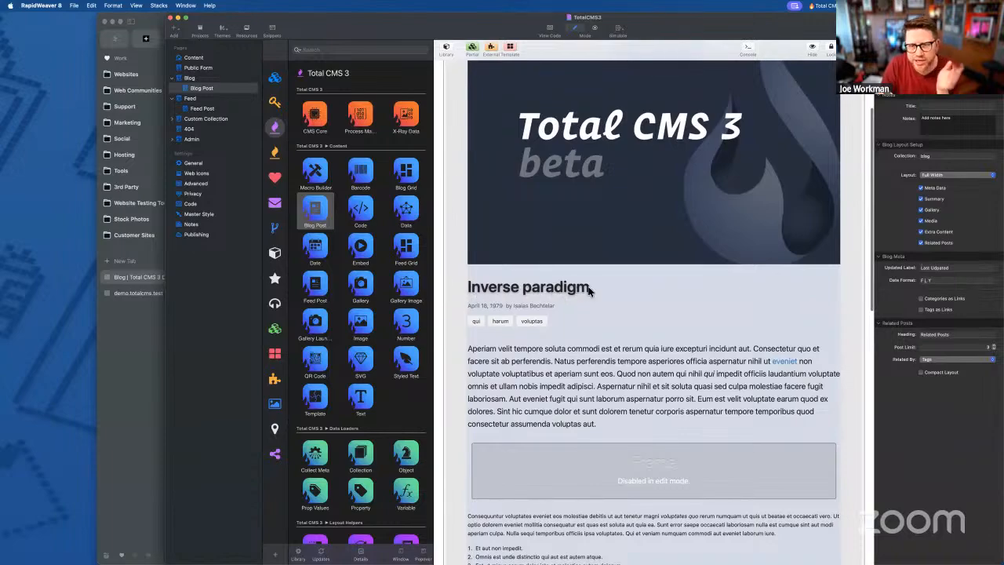
{"action": "scroll", "coordinate": [600, 288], "scroll_direction": "up", "scroll_amount": 3}
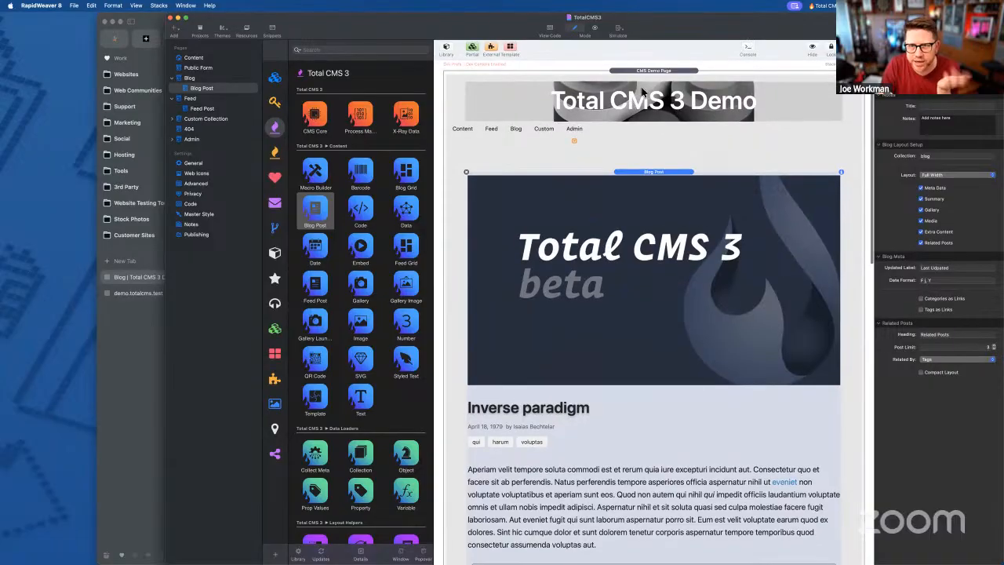
{"action": "scroll", "coordinate": [560, 334], "scroll_direction": "down", "scroll_amount": 3}
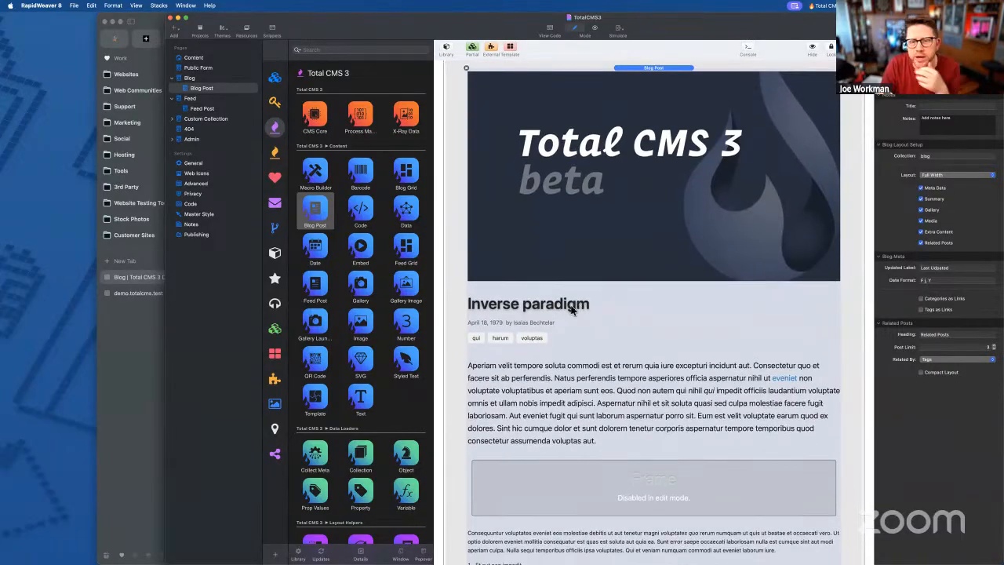
{"action": "scroll", "coordinate": [571, 308], "scroll_direction": "down", "scroll_amount": 5}
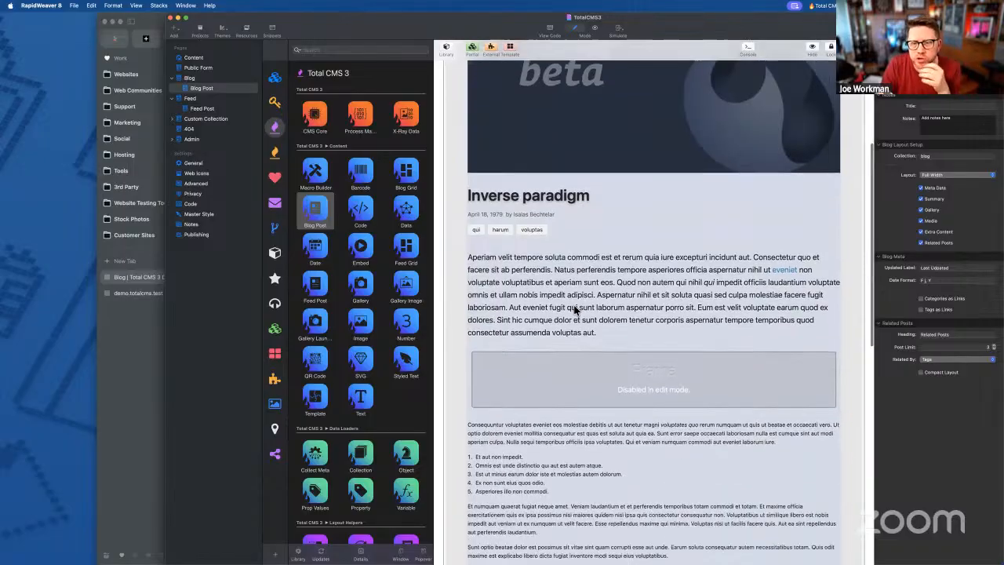
{"action": "scroll", "coordinate": [620, 382], "scroll_direction": "down", "scroll_amount": 10}
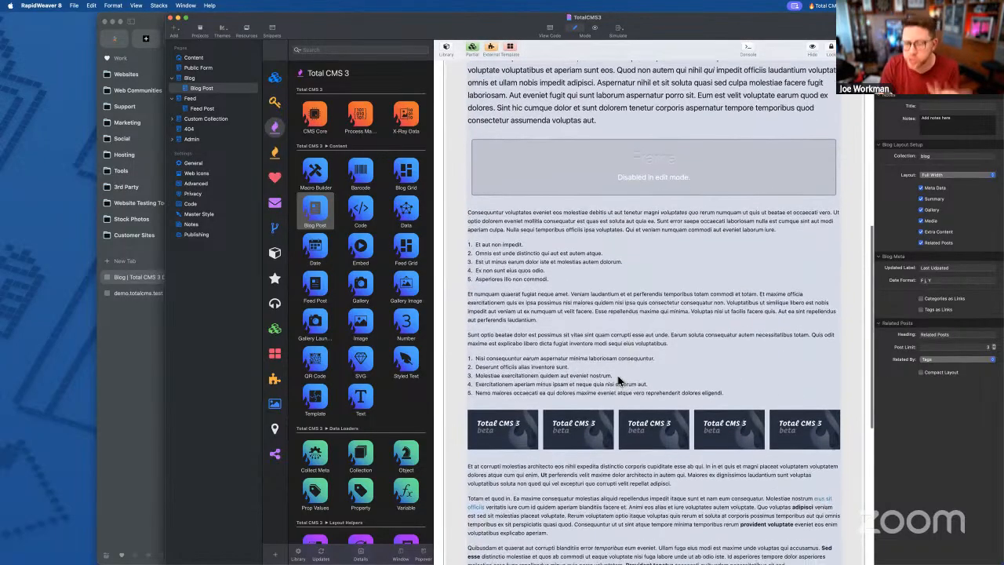
{"action": "scroll", "coordinate": [609, 259], "scroll_direction": "up", "scroll_amount": 15}
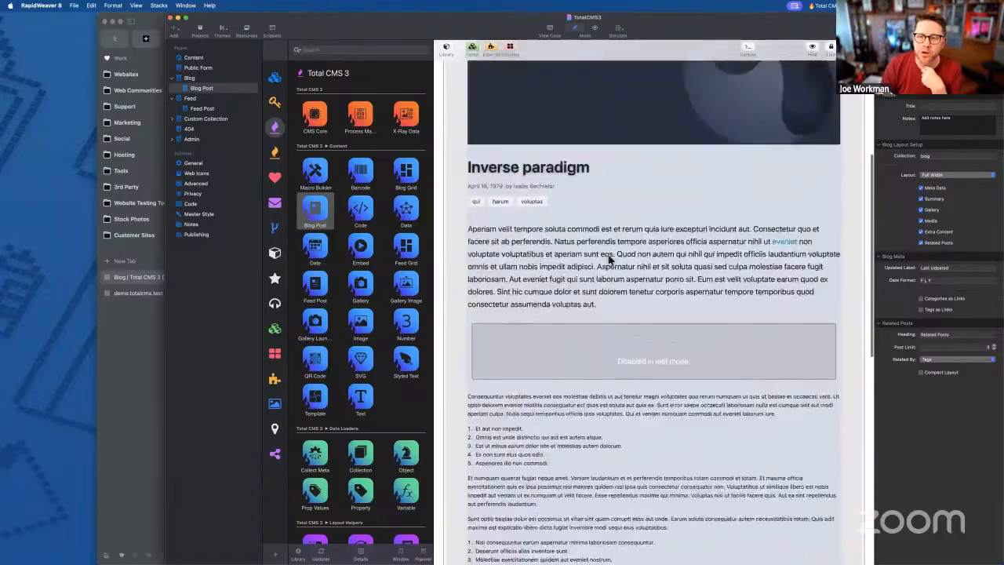
{"action": "scroll", "coordinate": [609, 259], "scroll_direction": "up", "scroll_amount": 5}
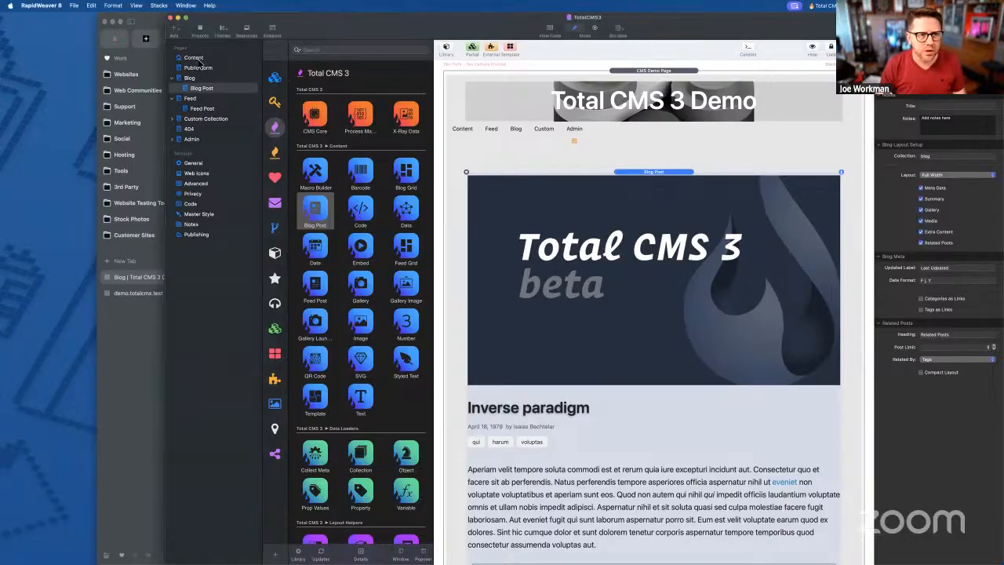
- Select the Content page in the RapidWeaver project and show it in the editor
{"action": "left_click", "coordinate": [193, 58]}
{"action": "left_click", "coordinate": [579, 260]}
{"action": "scroll", "coordinate": [626, 392], "scroll_direction": "down", "scroll_amount": 1}
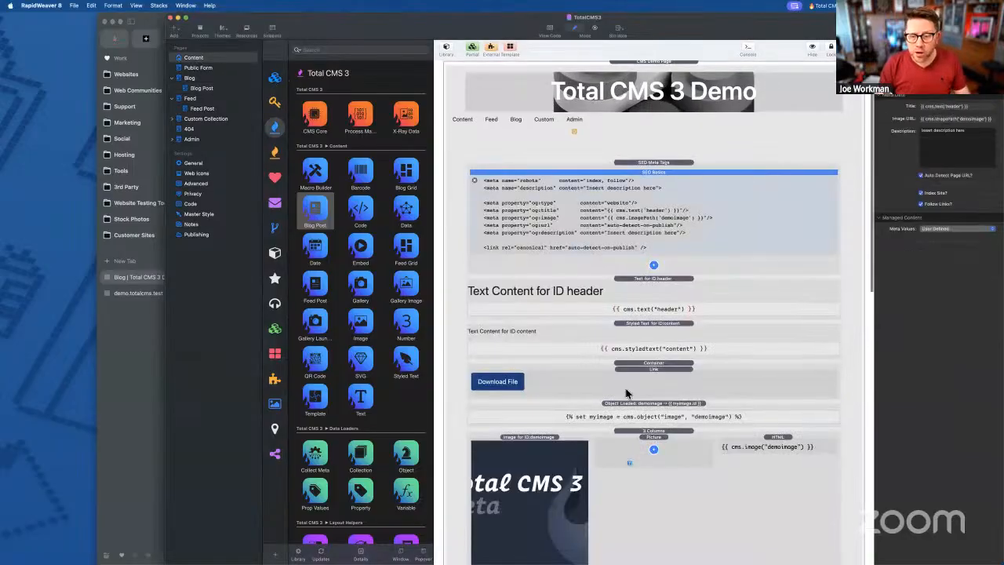
{"action": "scroll", "coordinate": [626, 393], "scroll_direction": "down", "scroll_amount": 5}
- In Arc, open the demo site's Content page and scroll down to My Awesome Gallery and My Custom Gallery
{"action": "left_click", "coordinate": [153, 325]}
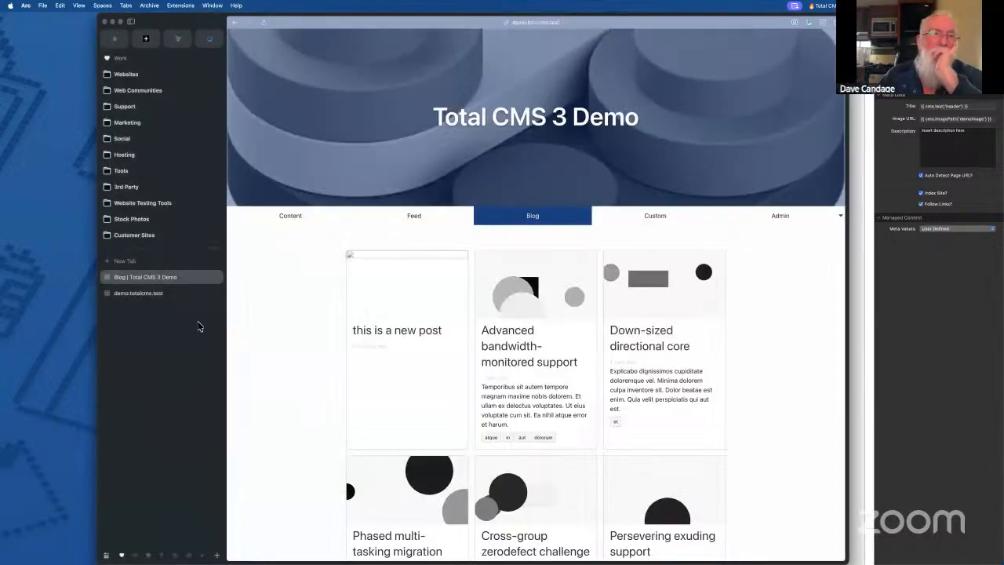
{"action": "left_click", "coordinate": [276, 222]}
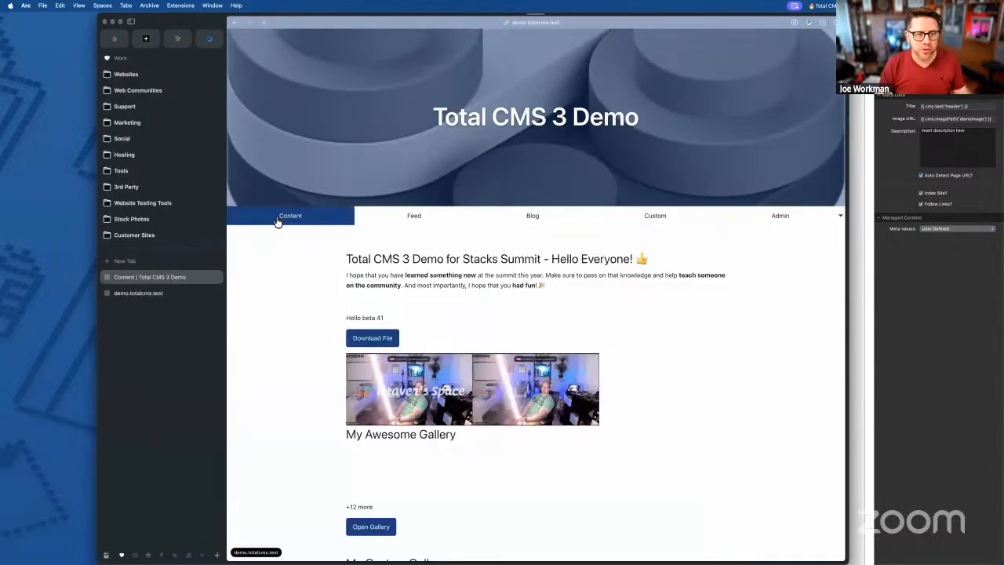
{"action": "scroll", "coordinate": [507, 273], "scroll_direction": "down", "scroll_amount": 3}
{"action": "scroll", "coordinate": [508, 273], "scroll_direction": "down", "scroll_amount": 3}
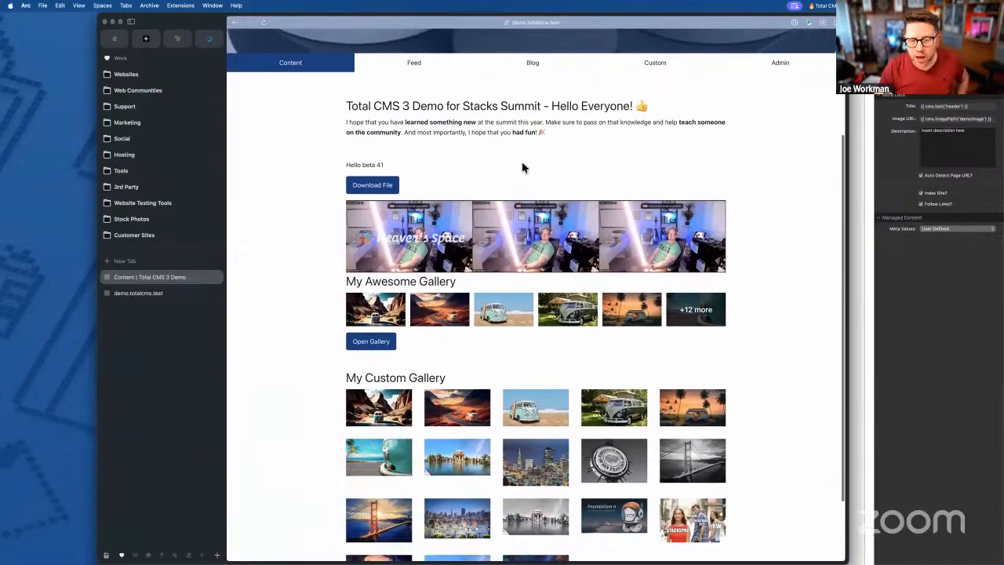
- Open the first My Awesome Gallery thumbnail in the lightbox, step forward three images, then close it
{"action": "left_click", "coordinate": [373, 316]}
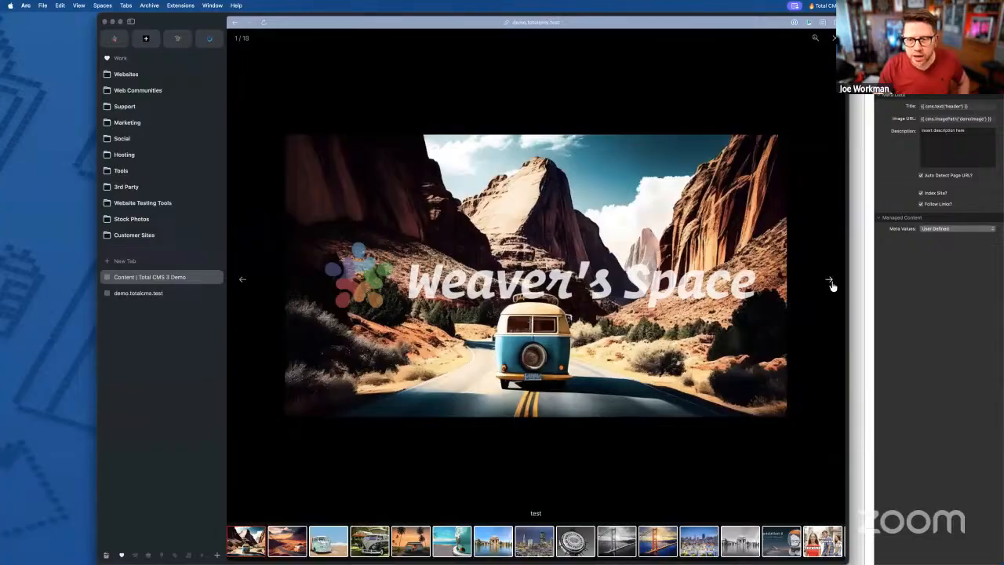
{"action": "left_click", "coordinate": [830, 281]}
{"action": "left_click", "coordinate": [830, 281]}
{"action": "key", "text": "Right"}
{"action": "left_click", "coordinate": [834, 37]}
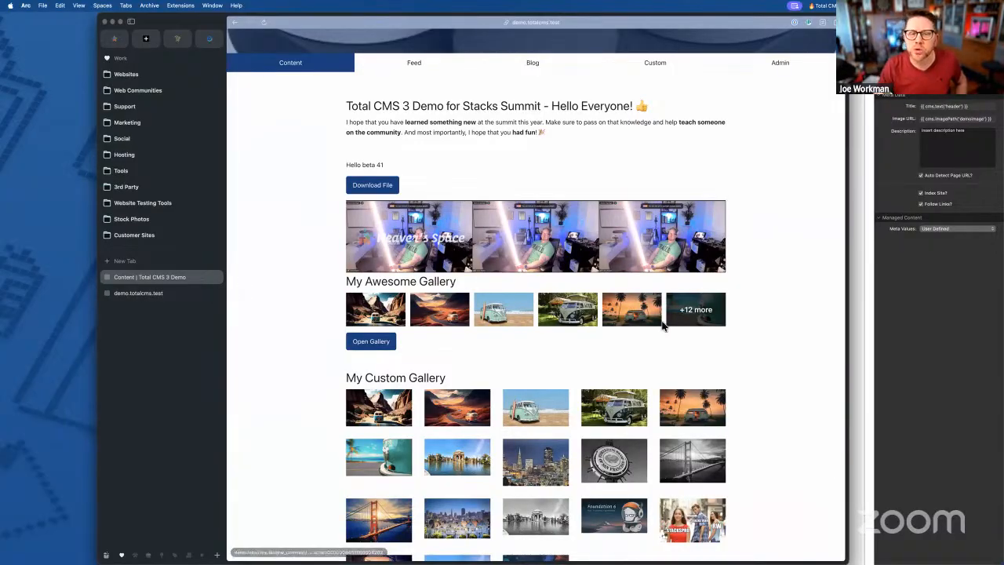
- Launch the lightbox from Open Gallery, relaunch it, and advance six images past the wrap-around
{"action": "left_click", "coordinate": [363, 345]}
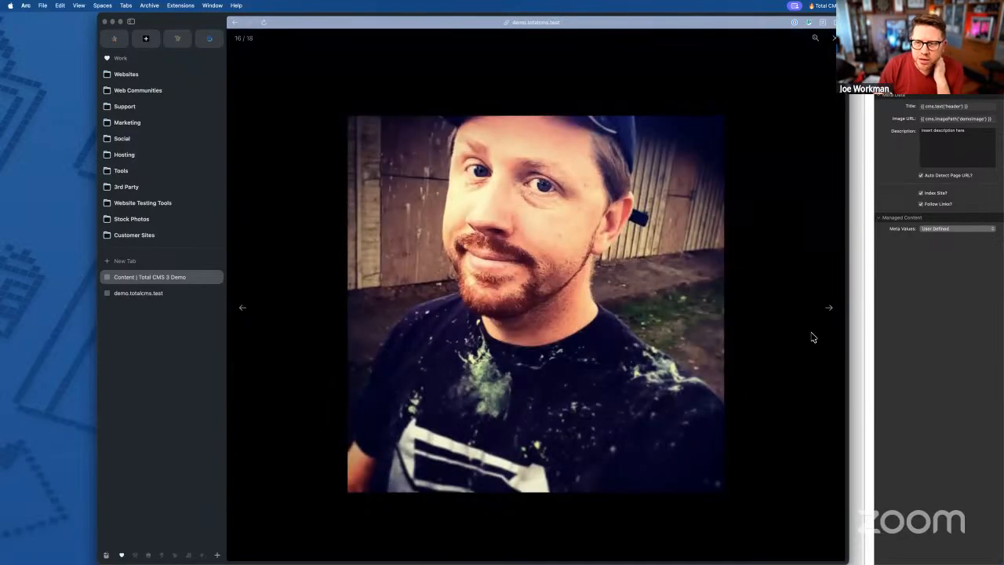
{"action": "left_click", "coordinate": [834, 39]}
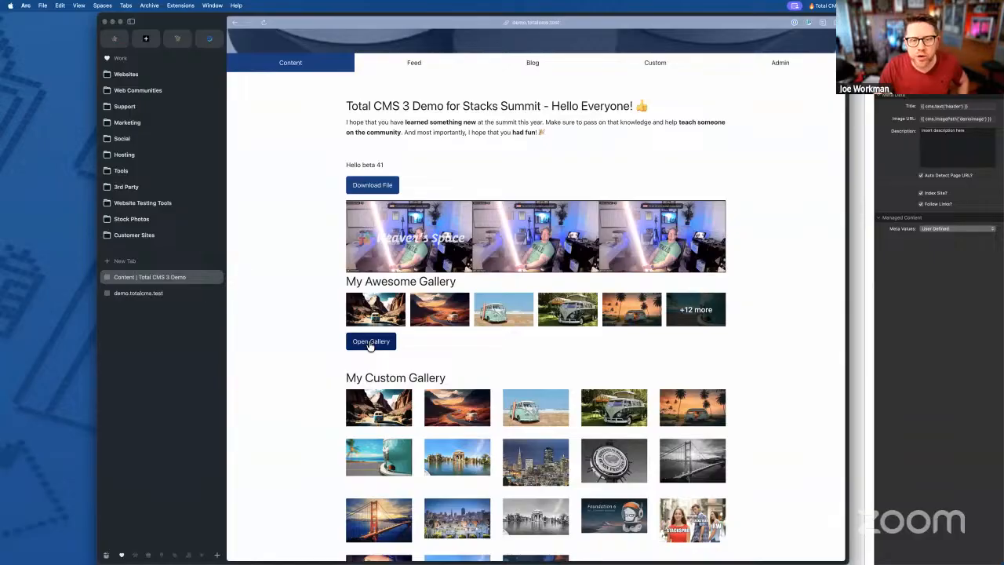
{"action": "left_click", "coordinate": [370, 344]}
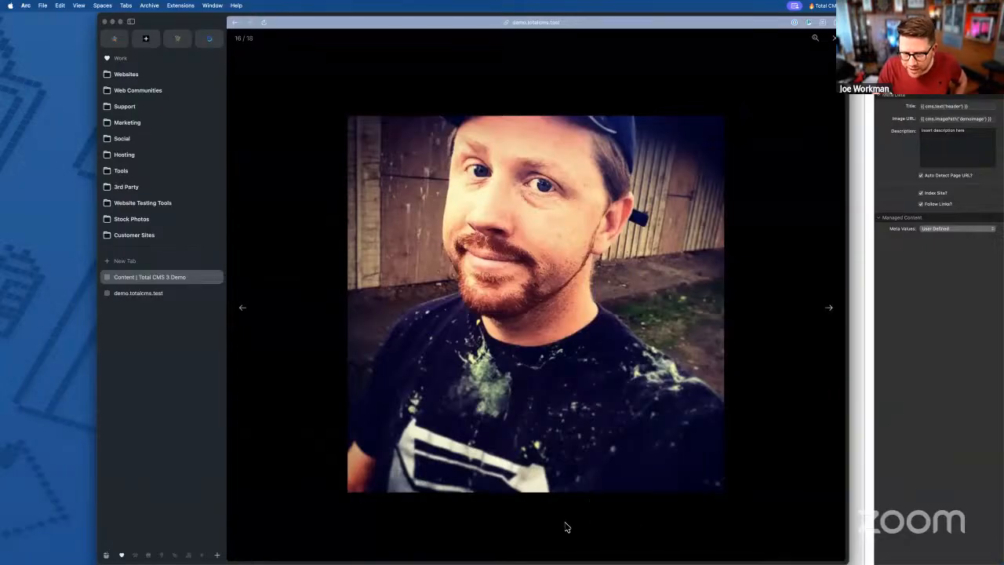
{"action": "left_click", "coordinate": [830, 310]}
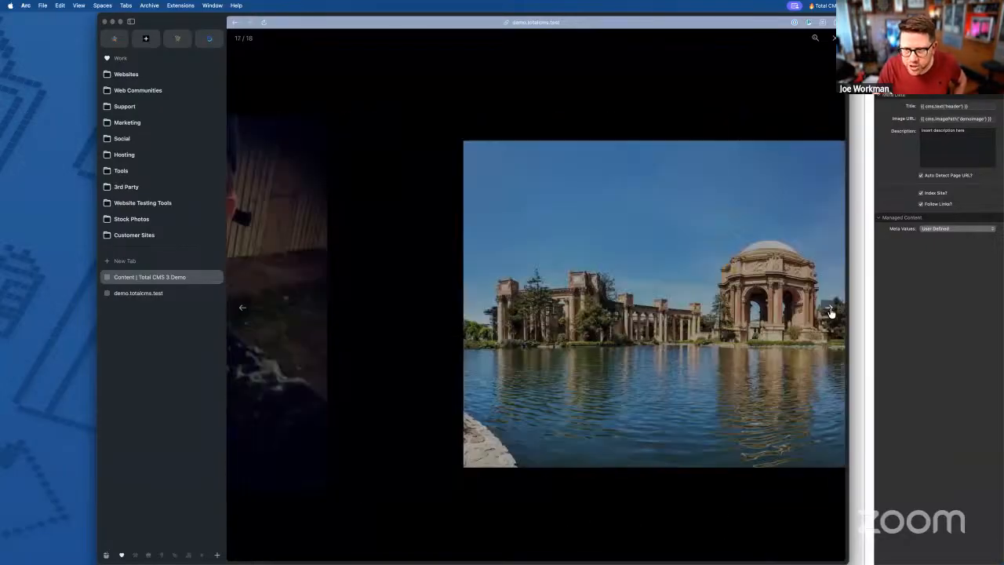
{"action": "left_click", "coordinate": [830, 310]}
{"action": "left_click", "coordinate": [830, 310]}
{"action": "left_click", "coordinate": [830, 311]}
{"action": "left_click", "coordinate": [830, 311]}
{"action": "left_click", "coordinate": [830, 310]}
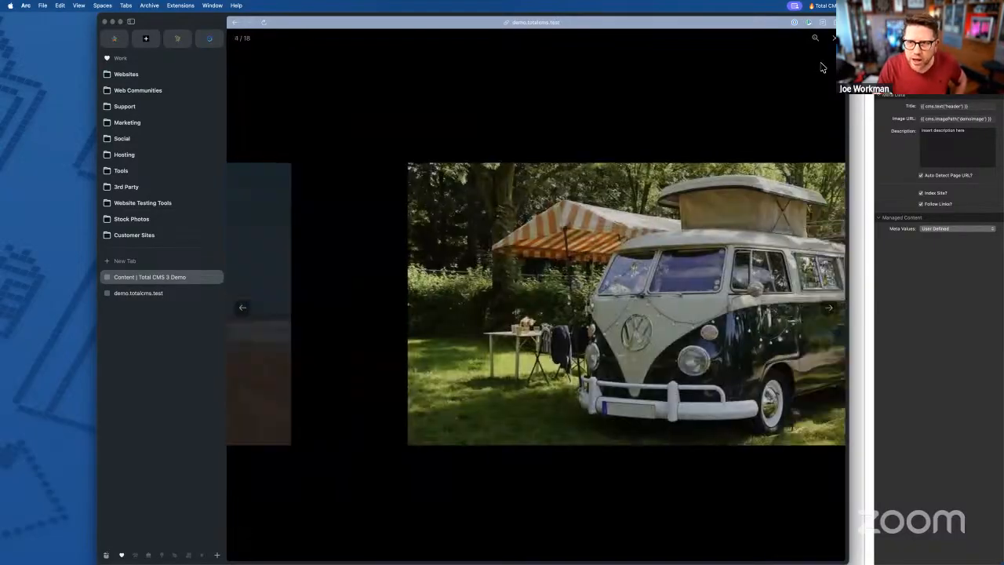
{"action": "left_click", "coordinate": [835, 38]}
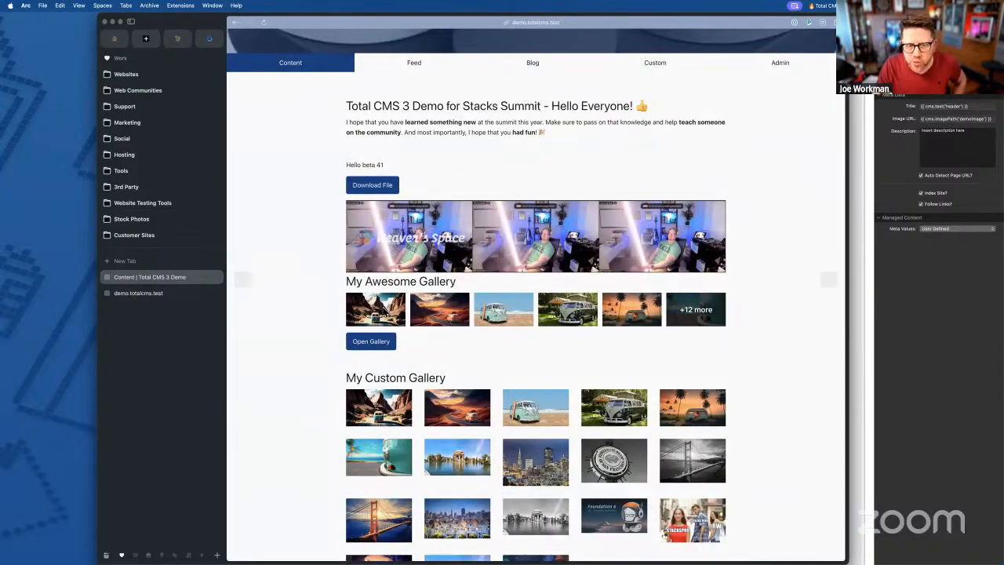
- Reopen the first thumbnail, close it, and relaunch the gallery from Open Gallery
{"action": "left_click", "coordinate": [377, 310]}
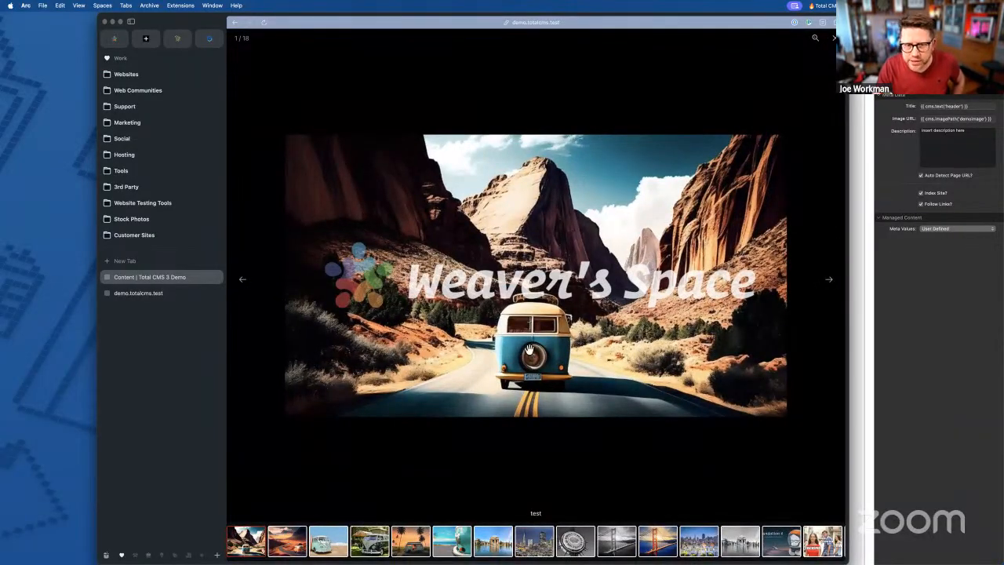
{"action": "left_click", "coordinate": [834, 39]}
{"action": "left_click", "coordinate": [366, 339]}
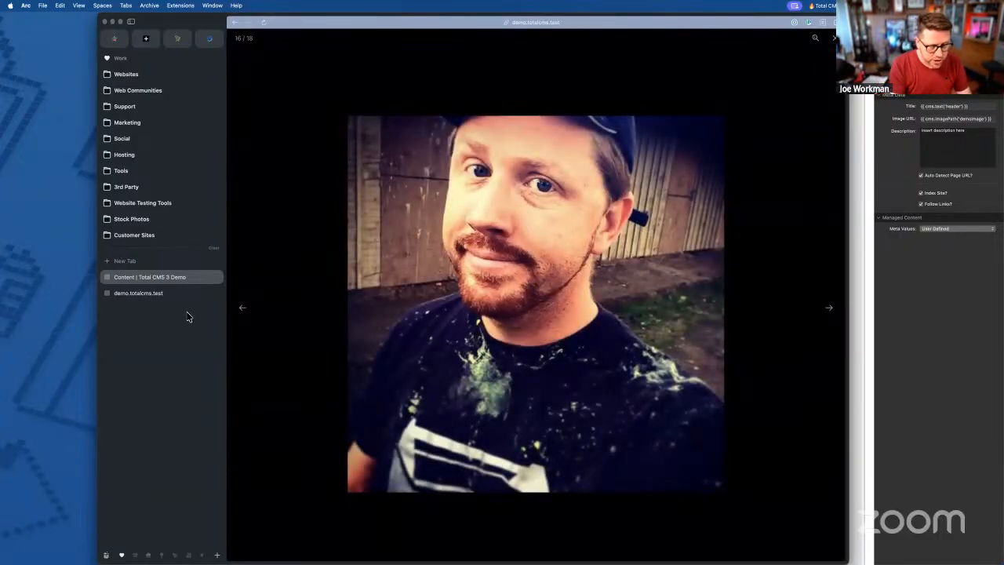
- In a new tab, go to The Greener Camping Club site and load the copied Ty Parke Farm Camping link
{"action": "key", "text": "super+t"}
{"action": "type", "text": "camp"}
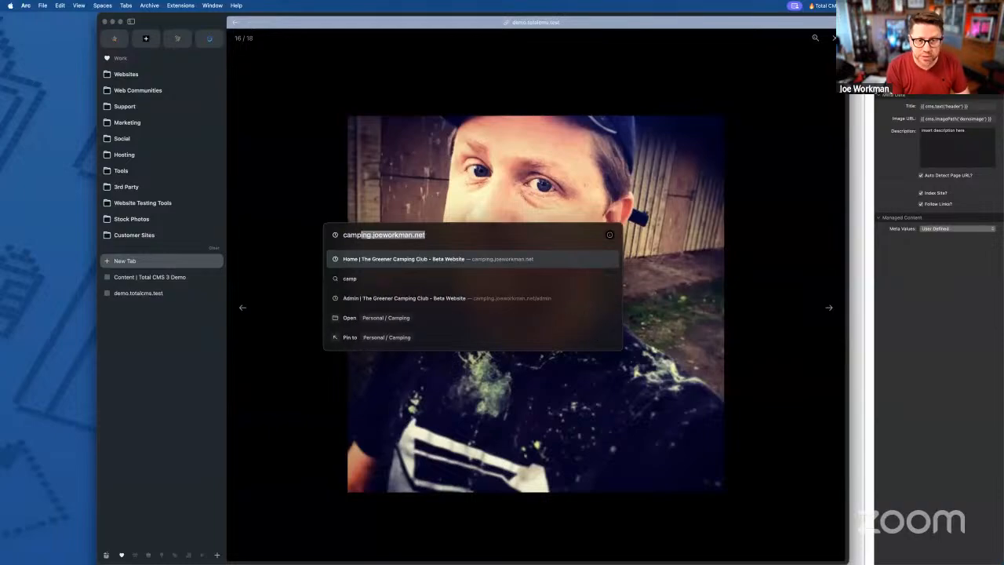
{"action": "key", "text": "Return"}
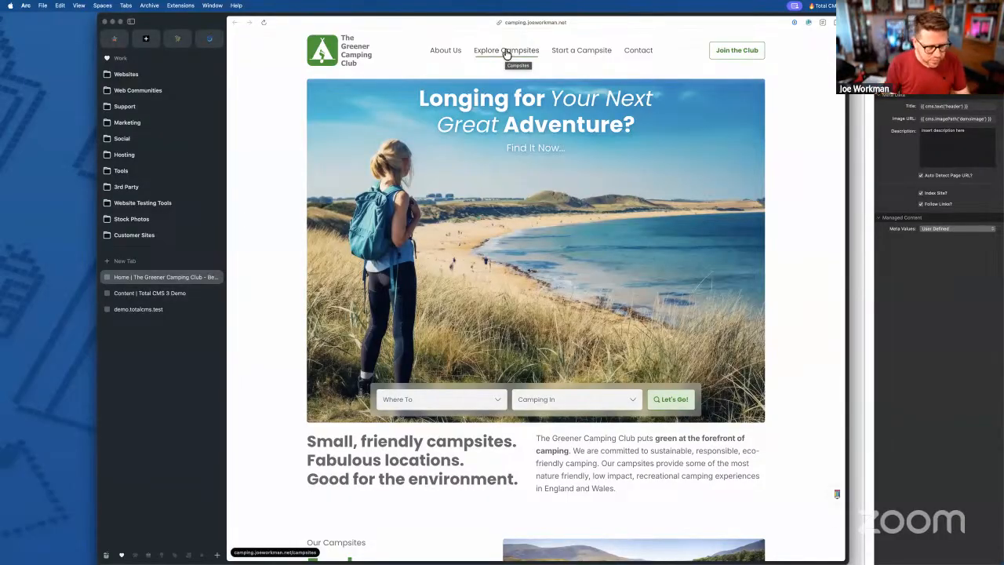
{"action": "key", "text": "super+l"}
{"action": "key", "text": "super+shift+v"}
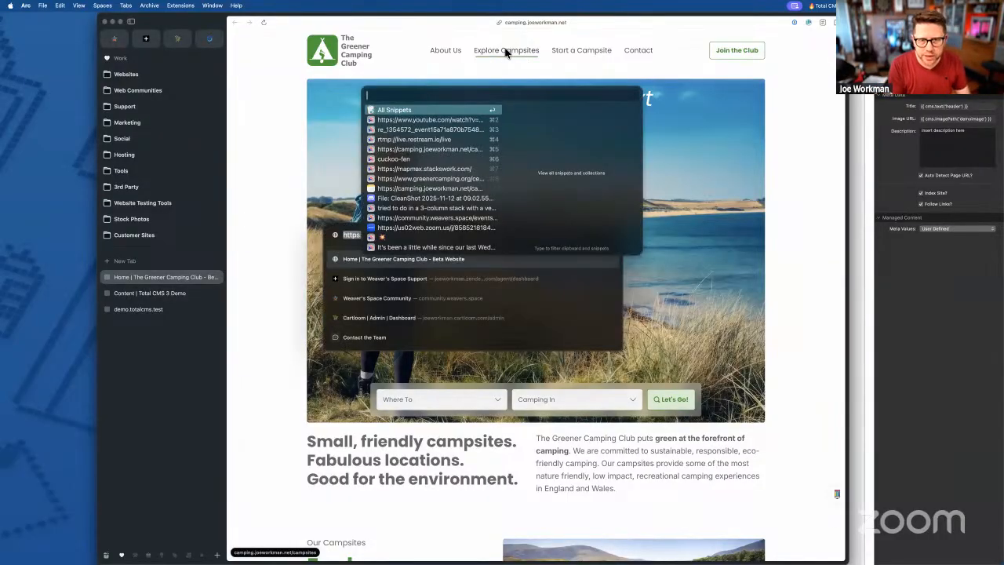
{"action": "key", "text": "Down"}
{"action": "key", "text": "Down"}
{"action": "key", "text": "Down"}
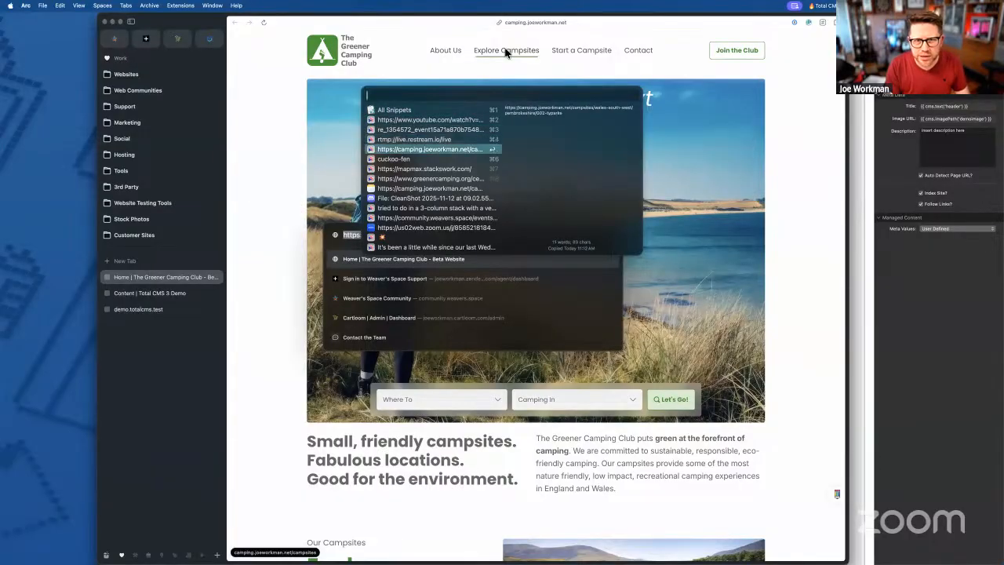
{"action": "key", "text": "Escape"}
{"action": "key", "text": "Return"}
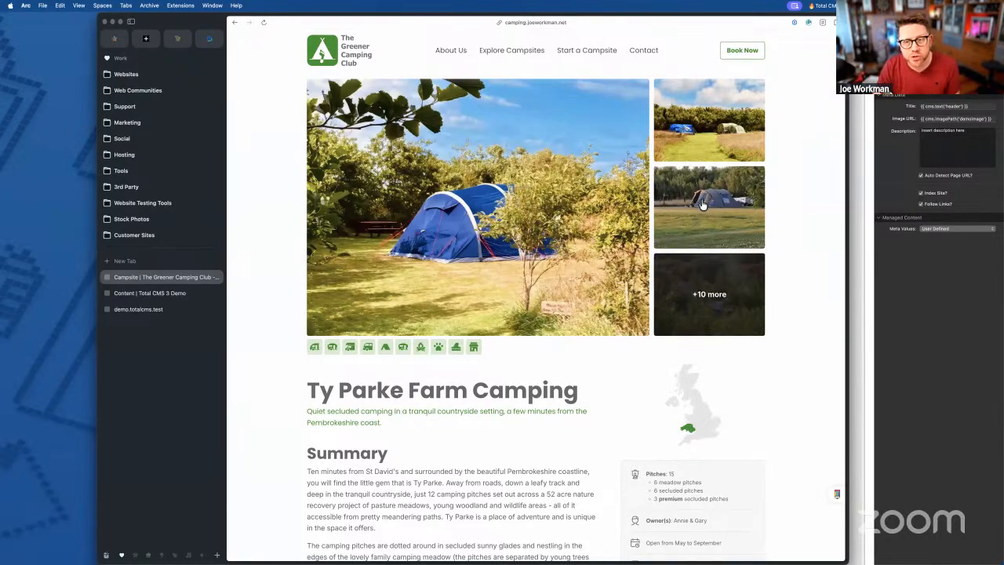
- View the grey tent and top campsite photos in the lightbox, jumping to the beach and waves shots
{"action": "left_click", "coordinate": [703, 205]}
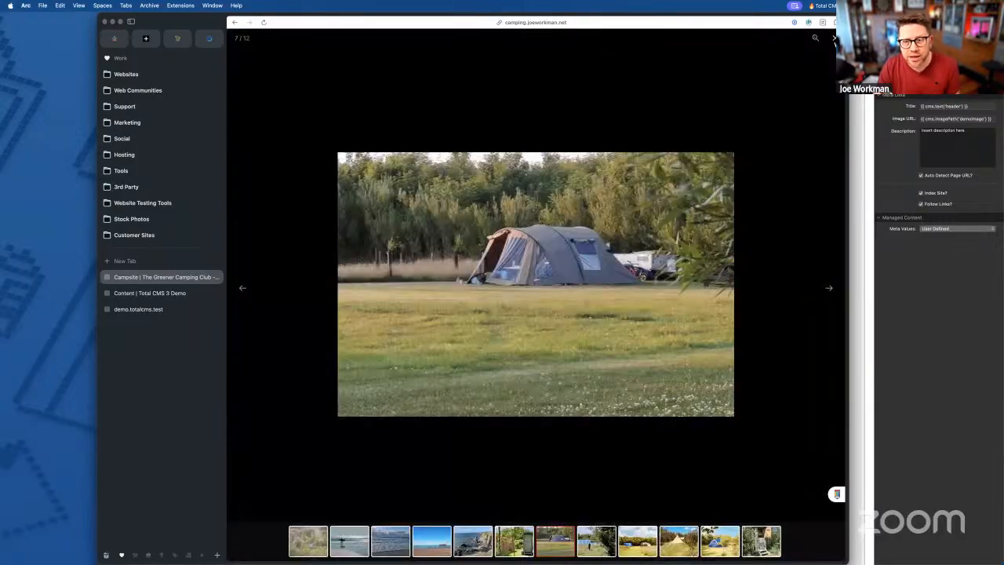
{"action": "left_click", "coordinate": [834, 38]}
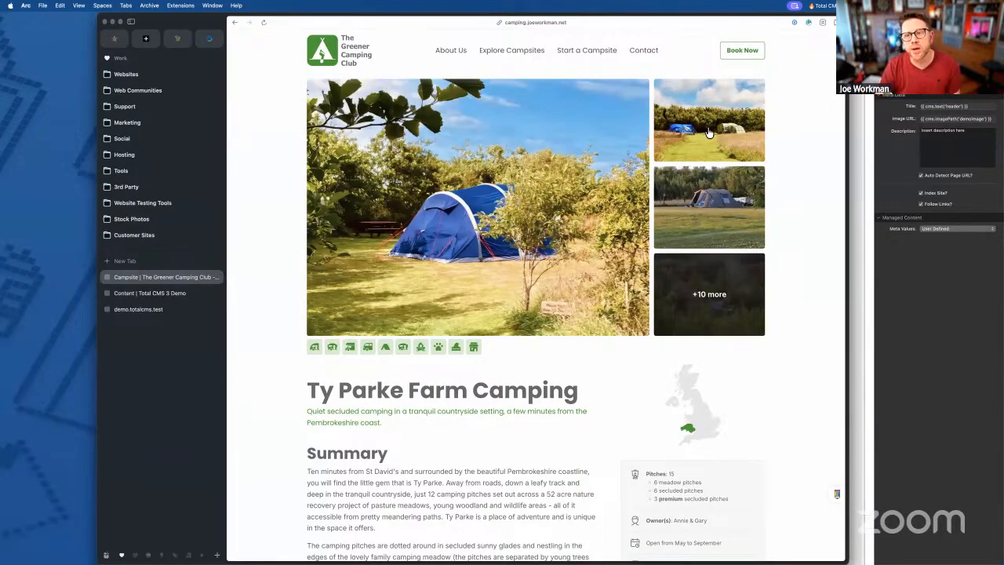
{"action": "left_click", "coordinate": [708, 134]}
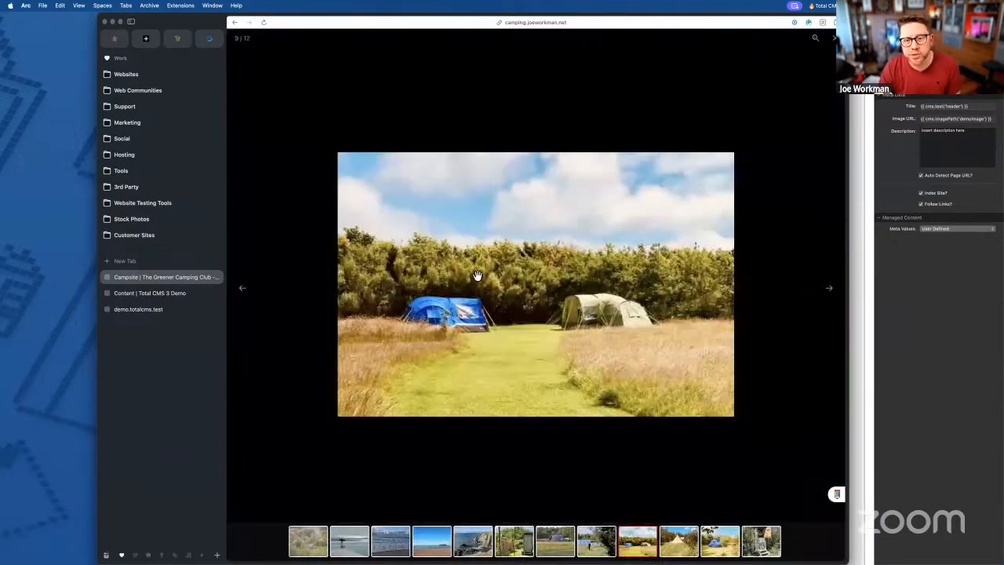
{"action": "left_click", "coordinate": [428, 546]}
{"action": "left_click", "coordinate": [390, 541]}
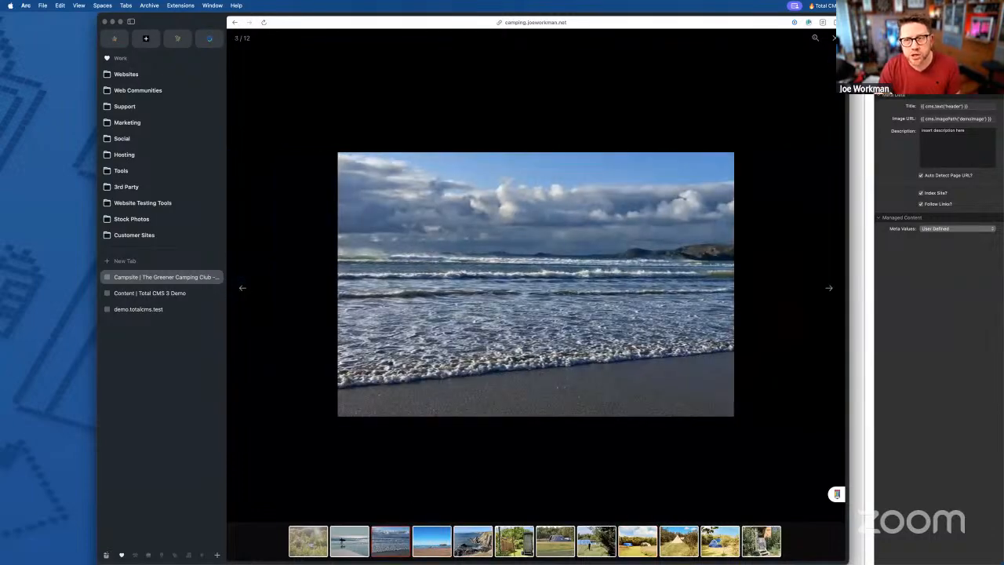
{"action": "key", "text": "Escape"}
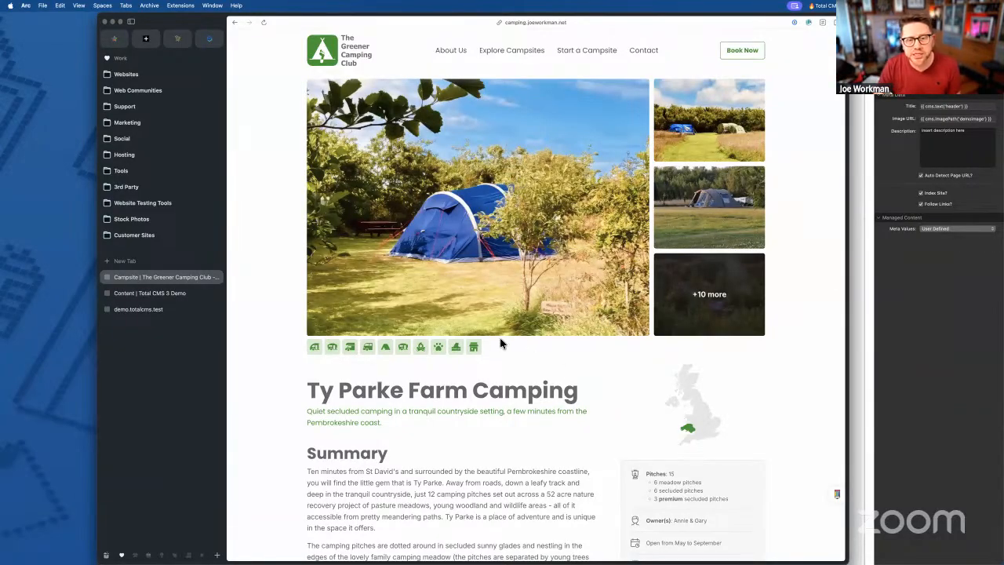
- Open the full gallery from the +10 more tile, then browse the main tent, surfer and grey tent photos
{"action": "left_click", "coordinate": [726, 306]}
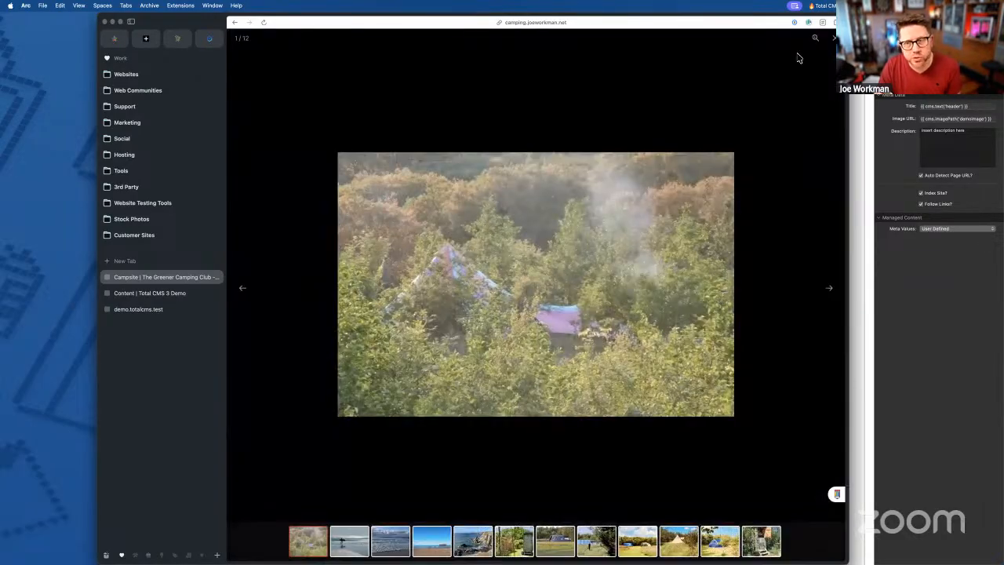
{"action": "left_click", "coordinate": [833, 39]}
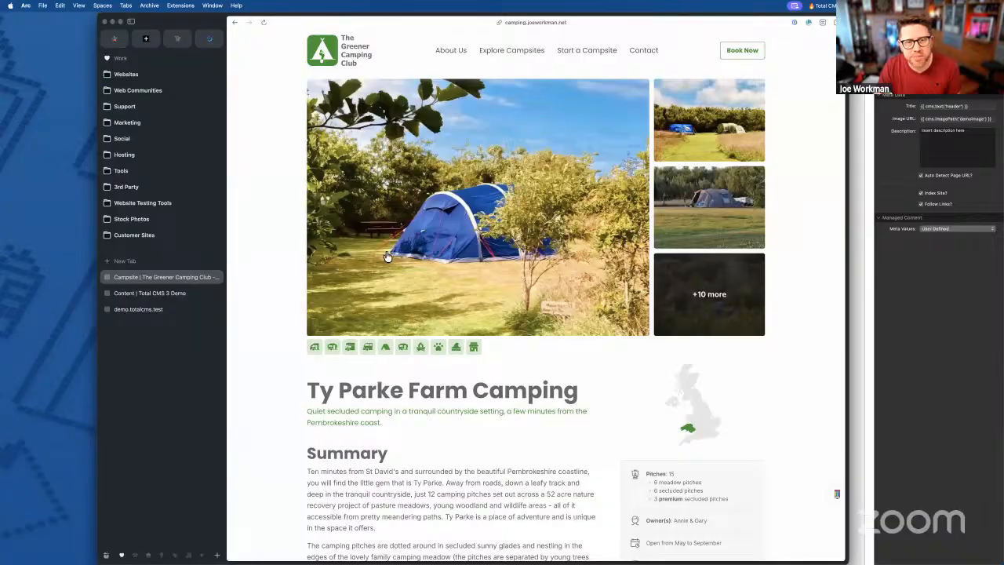
{"action": "left_click", "coordinate": [464, 190]}
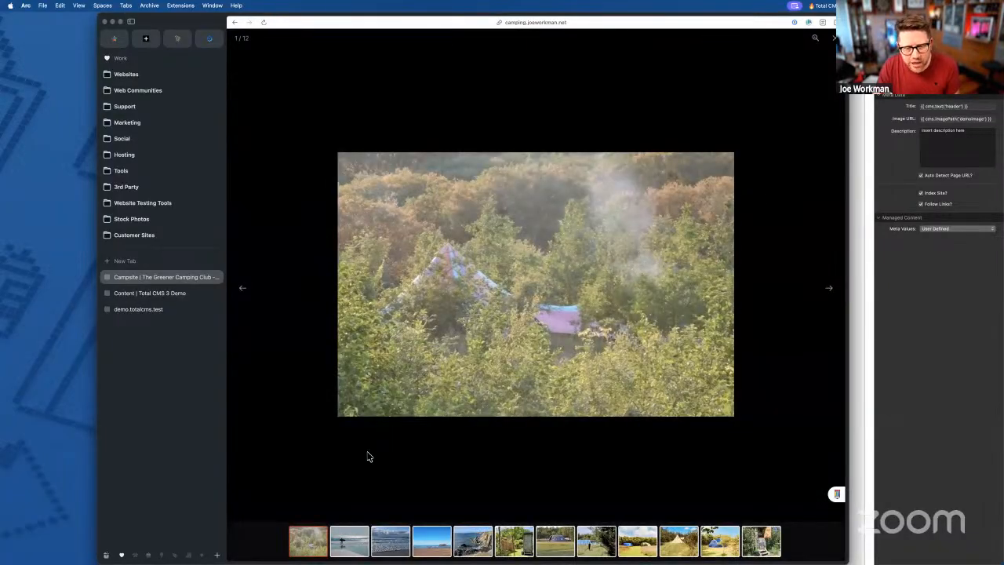
{"action": "left_click", "coordinate": [350, 546]}
{"action": "left_click", "coordinate": [314, 545]}
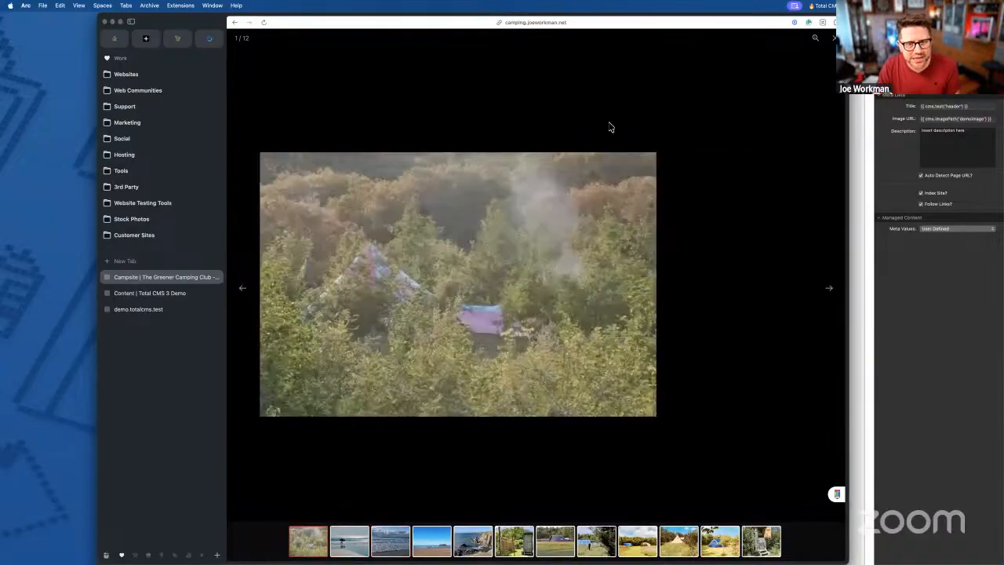
{"action": "key", "text": "Escape"}
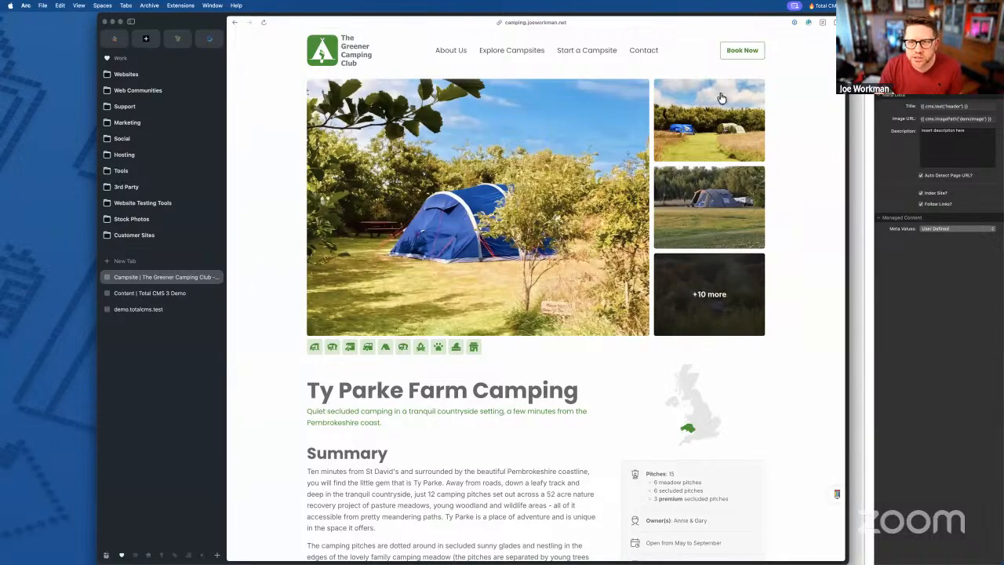
{"action": "left_click", "coordinate": [719, 230]}
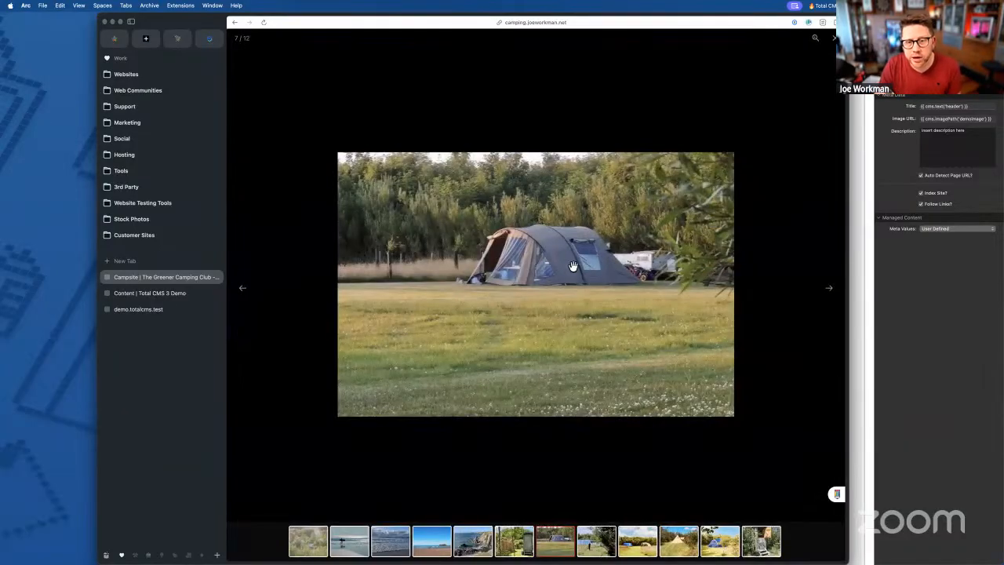
{"action": "left_click", "coordinate": [833, 40]}
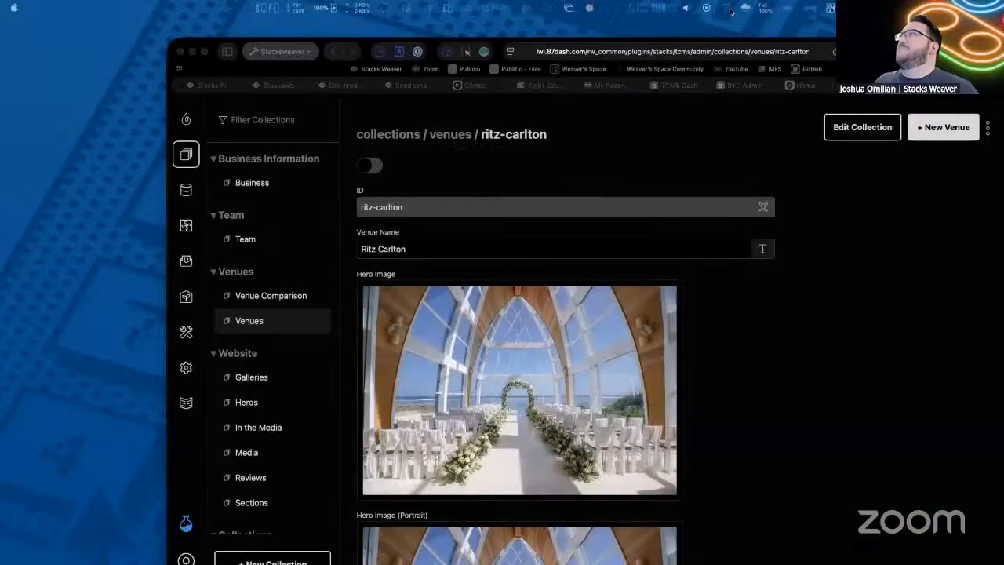
- Switch to the wedding site's Home tab and open its Venues grid of seven cards
{"action": "scroll", "coordinate": [353, 213], "scroll_direction": "down", "scroll_amount": 15}
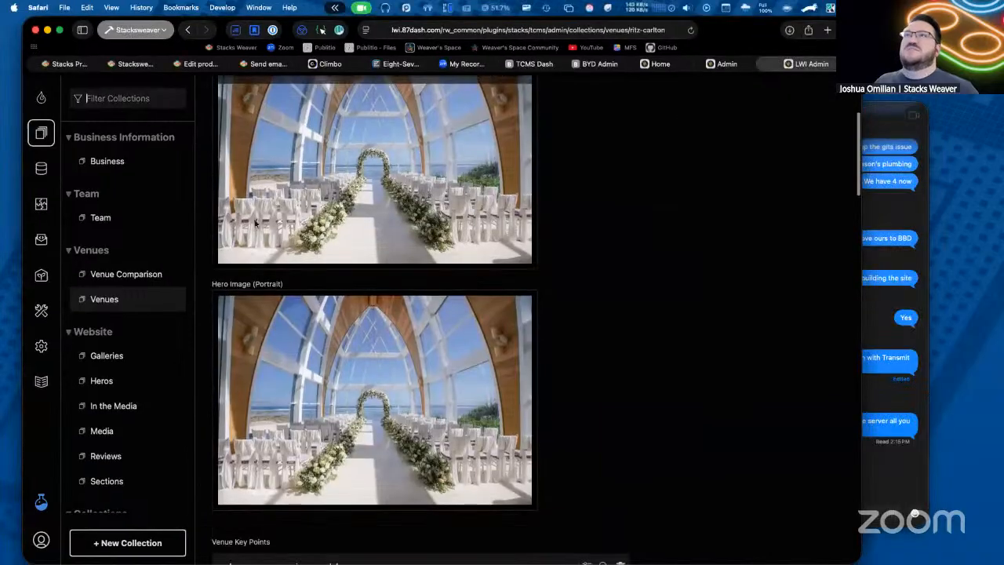
{"action": "left_click", "coordinate": [676, 63]}
{"action": "left_click", "coordinate": [331, 100]}
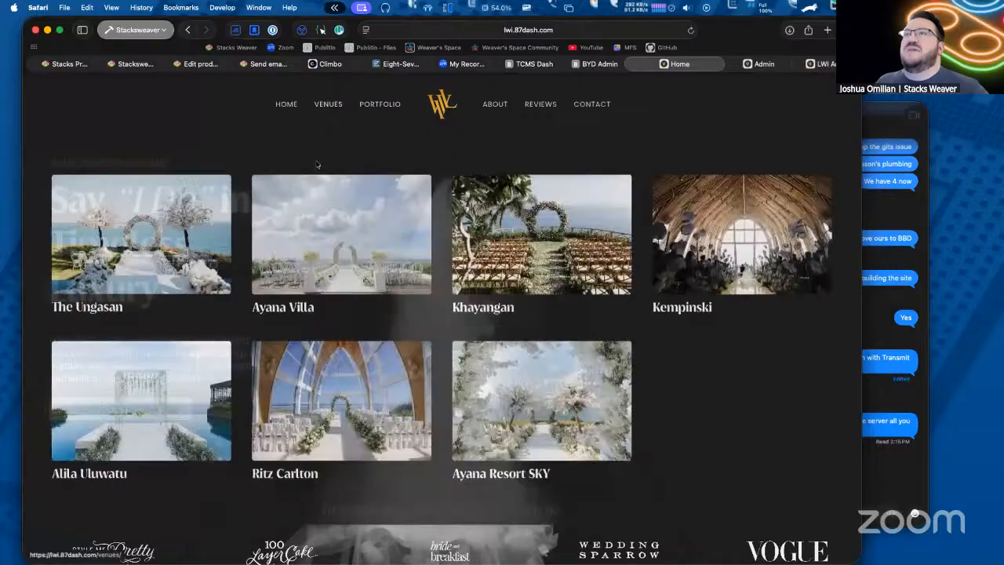
- Open the Ritz Carlton venue page and scroll down to the Bespoke Decor photo grid
{"action": "left_click", "coordinate": [344, 384]}
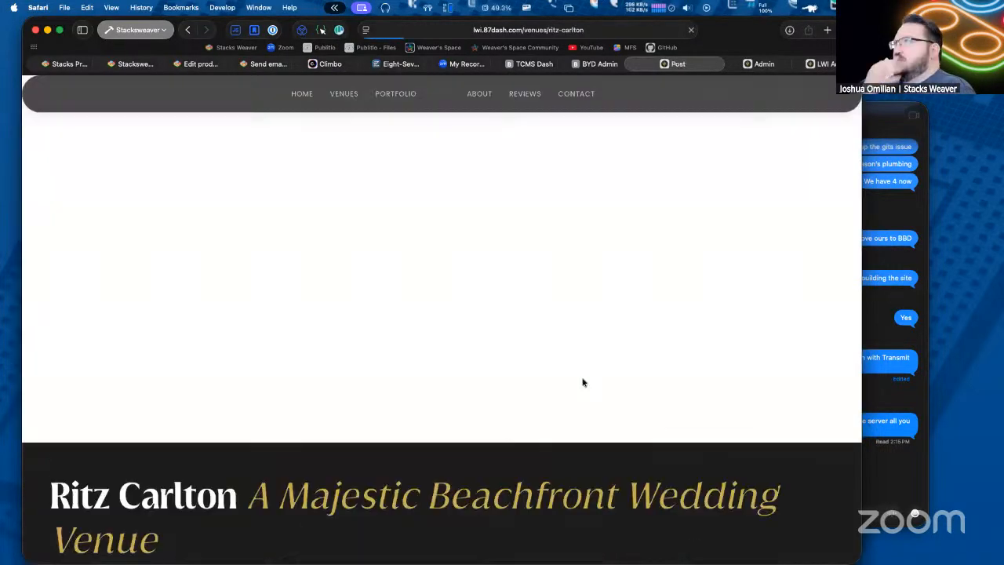
{"action": "scroll", "coordinate": [558, 350], "scroll_direction": "down", "scroll_amount": 10}
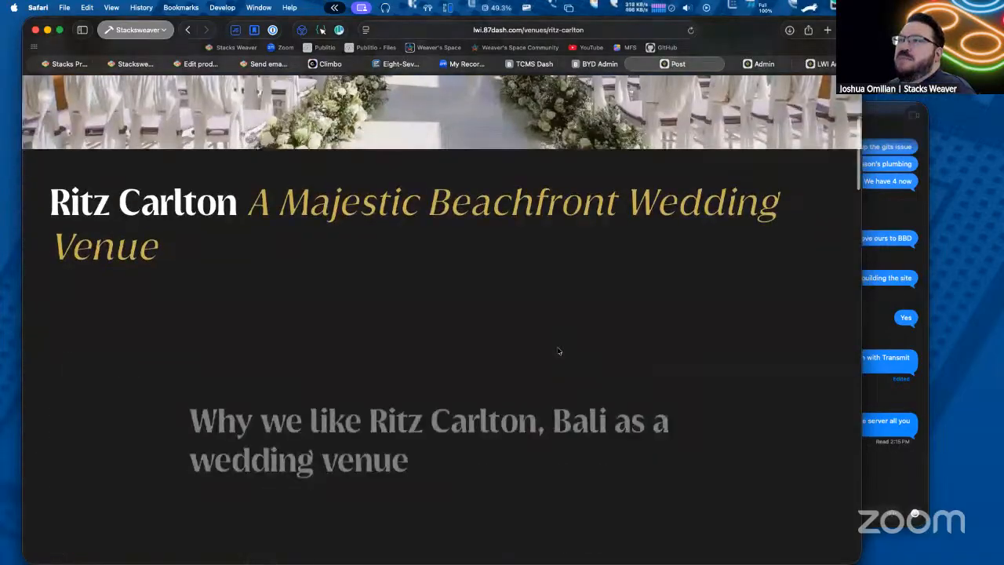
{"action": "scroll", "coordinate": [558, 350], "scroll_direction": "down", "scroll_amount": 5}
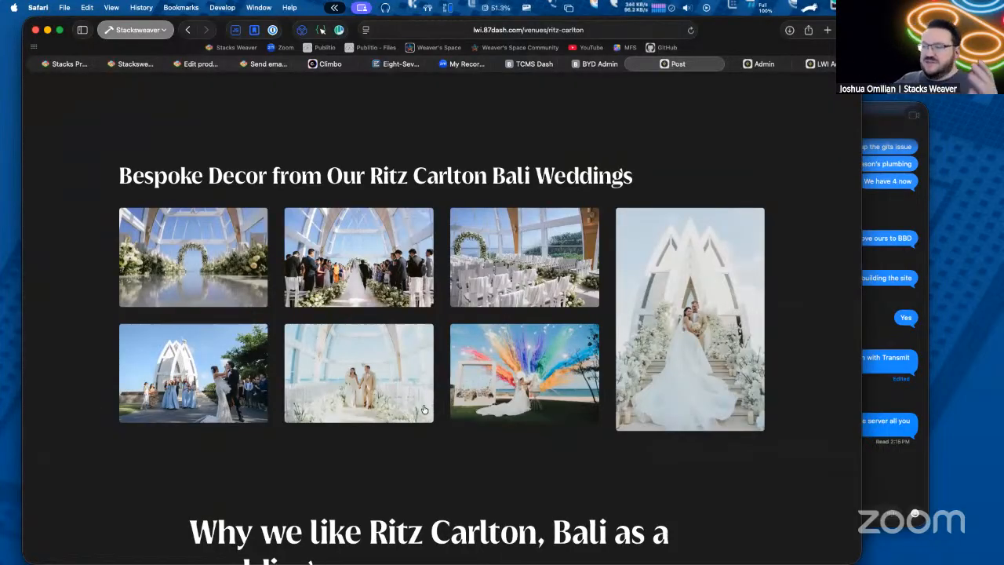
- Open the colourful, second decor and chapel photos in the lightbox, closing each with Escape
{"action": "left_click", "coordinate": [517, 382]}
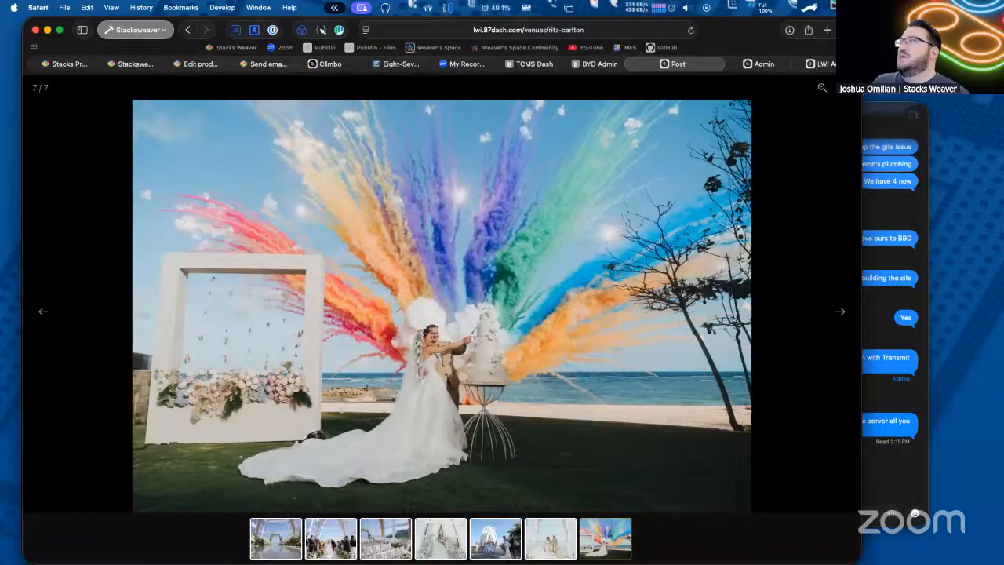
{"action": "key", "text": "Escape"}
{"action": "left_click", "coordinate": [377, 252]}
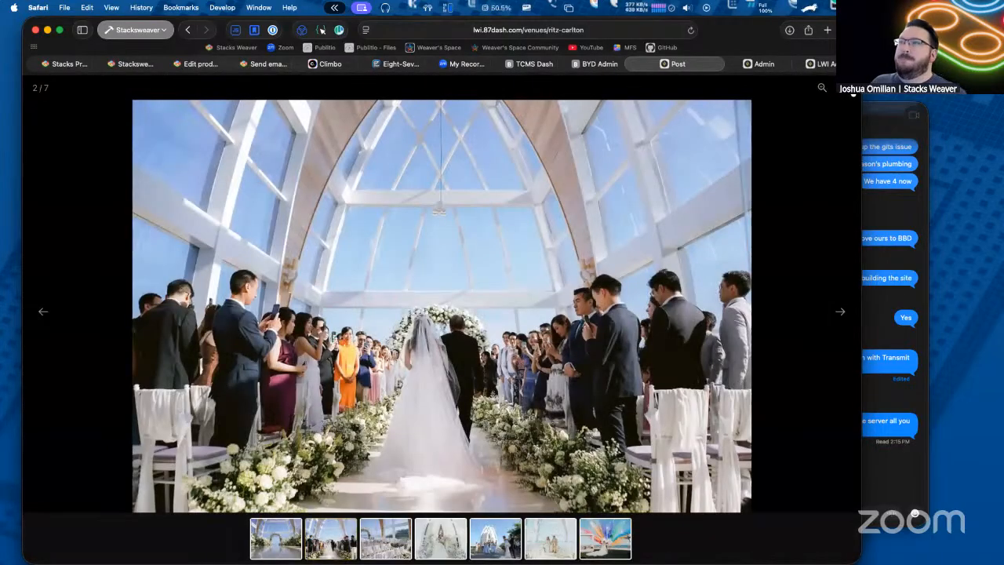
{"action": "key", "text": "Escape"}
{"action": "left_click", "coordinate": [171, 375]}
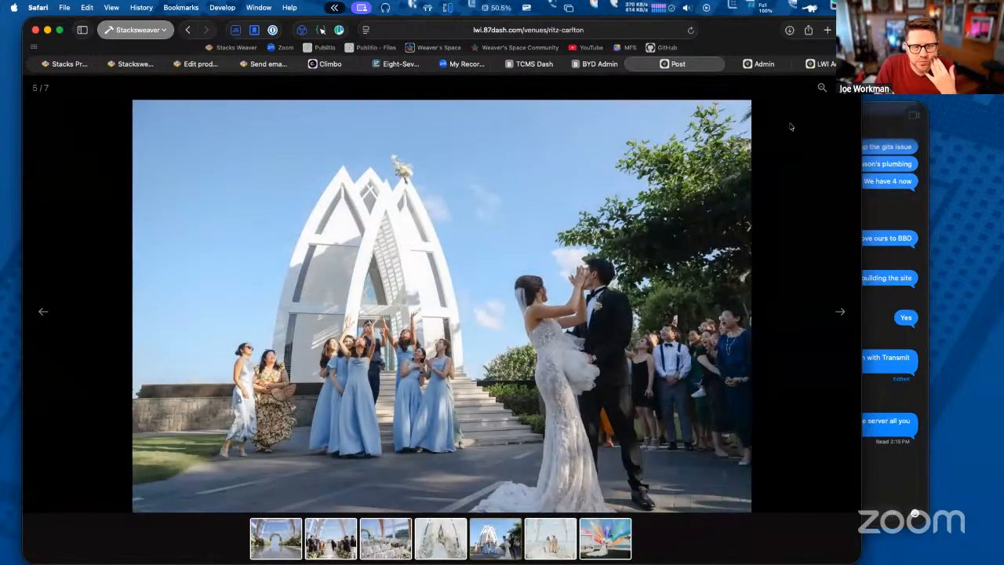
{"action": "key", "text": "Escape"}
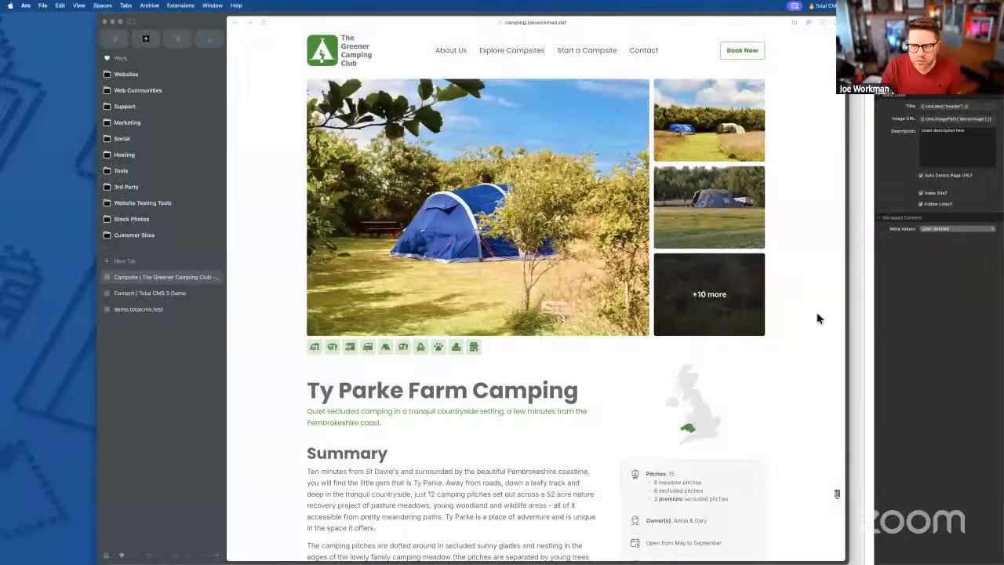
- Return to the TotalCMS3 project and select the Gallery Launcher stack for mygallery on the Content page
{"action": "left_click", "coordinate": [929, 314]}
{"action": "scroll", "coordinate": [658, 281], "scroll_direction": "up", "scroll_amount": 2}
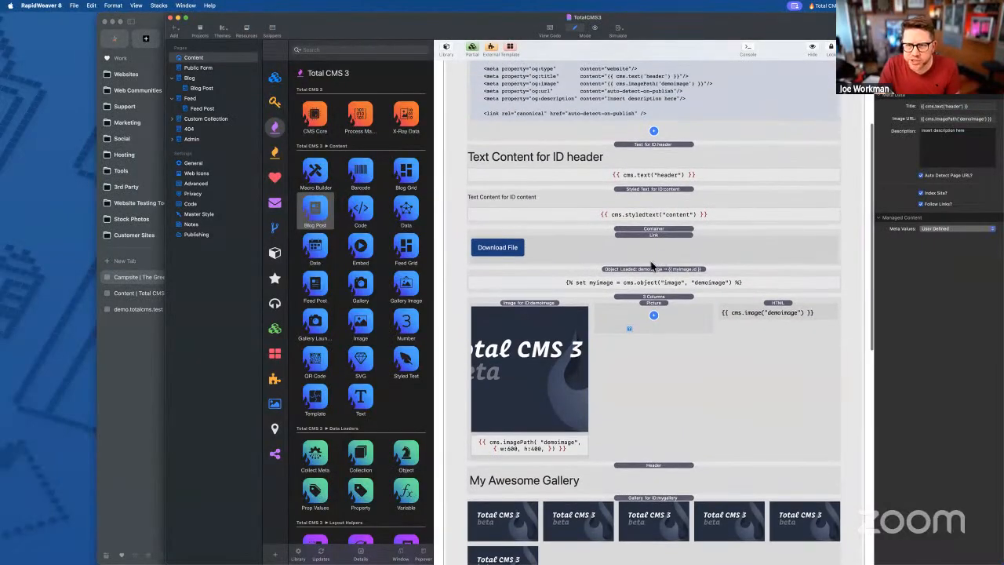
{"action": "left_click", "coordinate": [645, 273]}
{"action": "scroll", "coordinate": [645, 273], "scroll_direction": "up", "scroll_amount": 5}
{"action": "scroll", "coordinate": [645, 273], "scroll_direction": "down", "scroll_amount": 10}
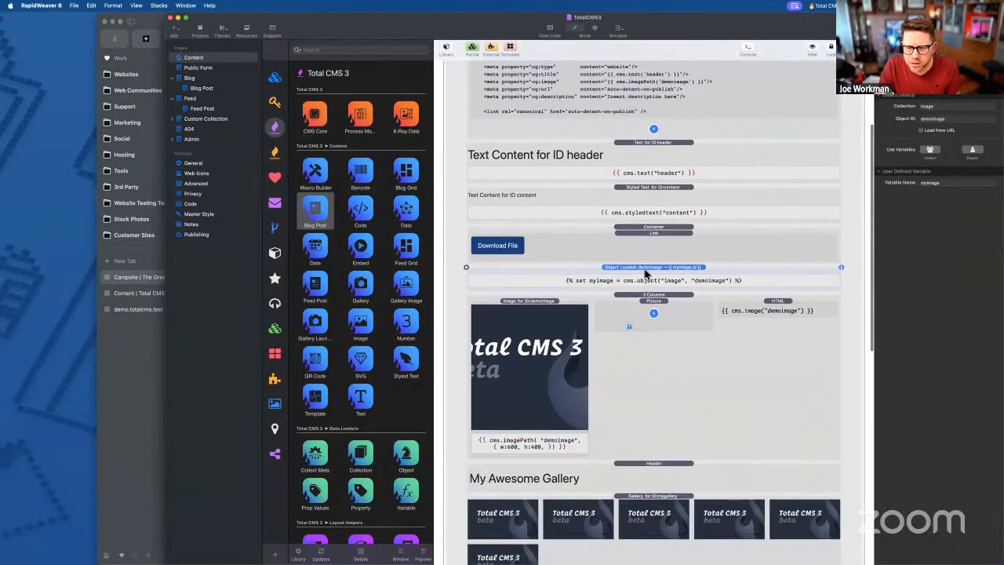
{"action": "scroll", "coordinate": [645, 273], "scroll_direction": "down", "scroll_amount": 5}
{"action": "left_click", "coordinate": [640, 321]}
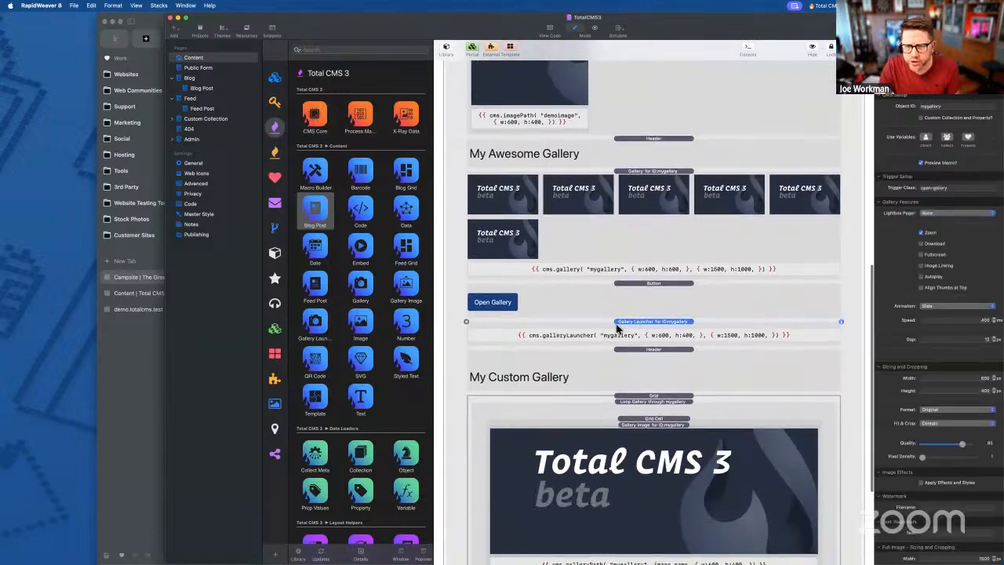
{"action": "scroll", "coordinate": [640, 318], "scroll_direction": "down", "scroll_amount": 3}
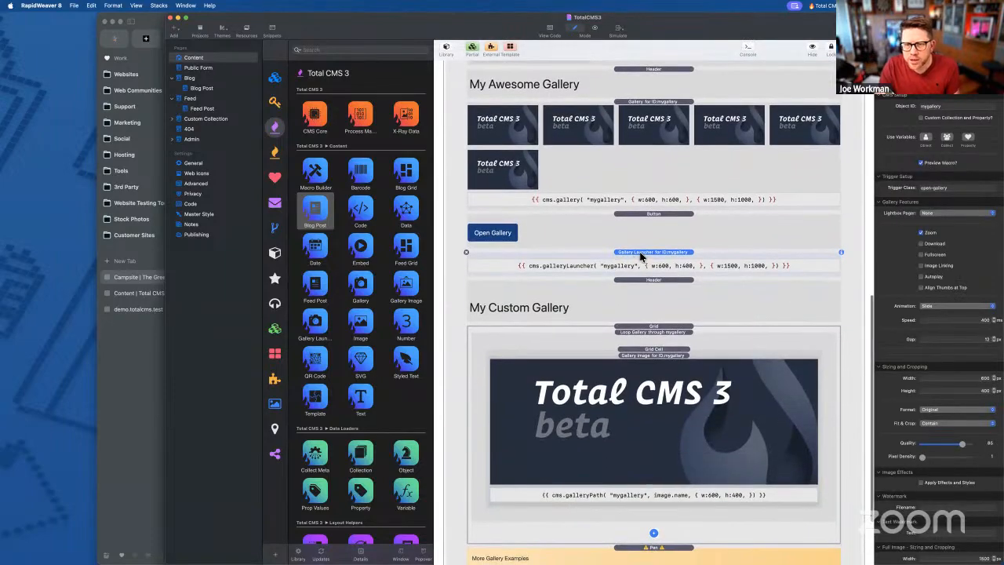
{"action": "left_click_drag", "start_coordinate": [680, 30], "coordinate": [639, 30]}
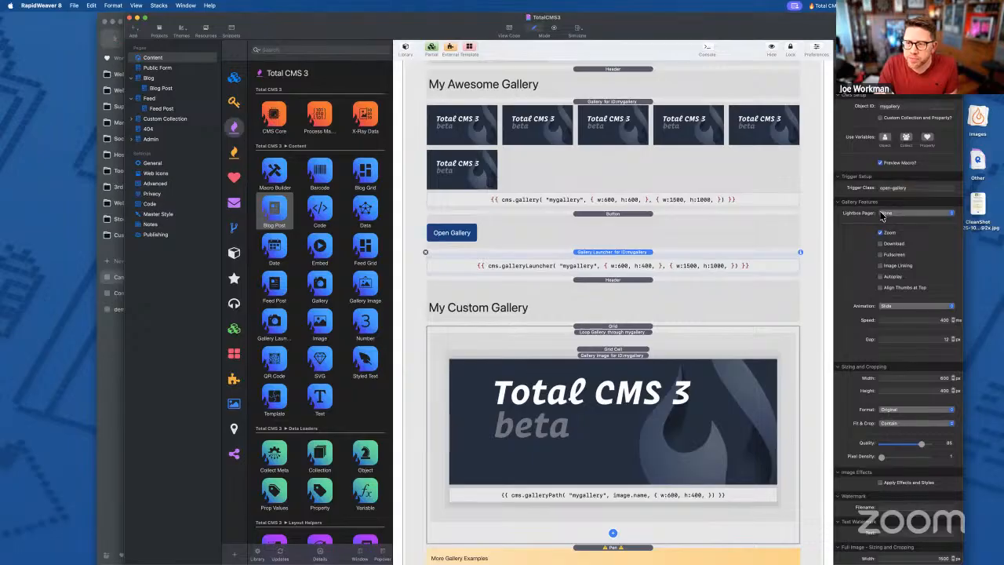
{"action": "scroll", "coordinate": [885, 235], "scroll_direction": "down", "scroll_amount": 5}
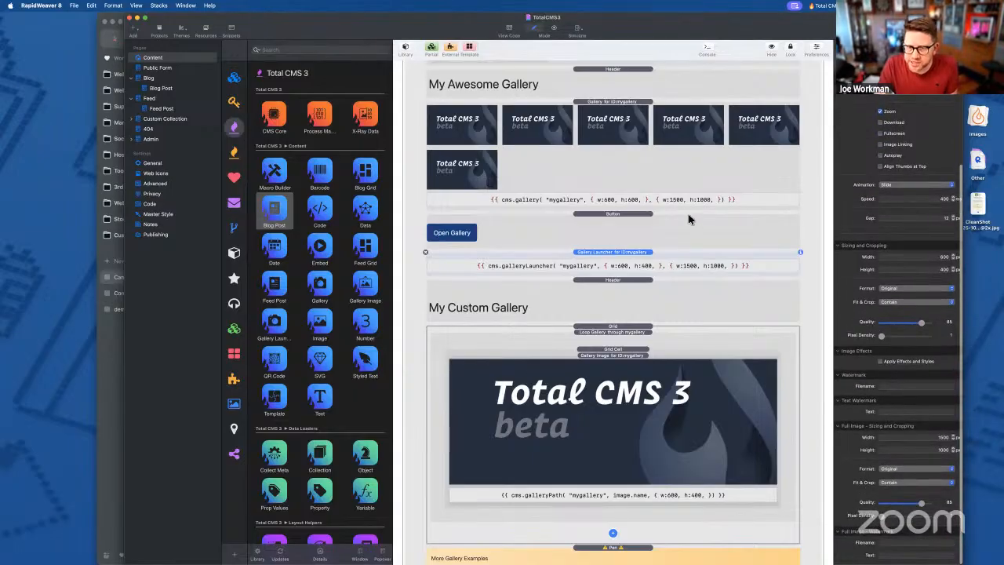
- Inspect the mygallery settings and the launcher's open-gallery Trigger Class, then select the Open Gallery button stack
{"action": "left_click", "coordinate": [680, 152]}
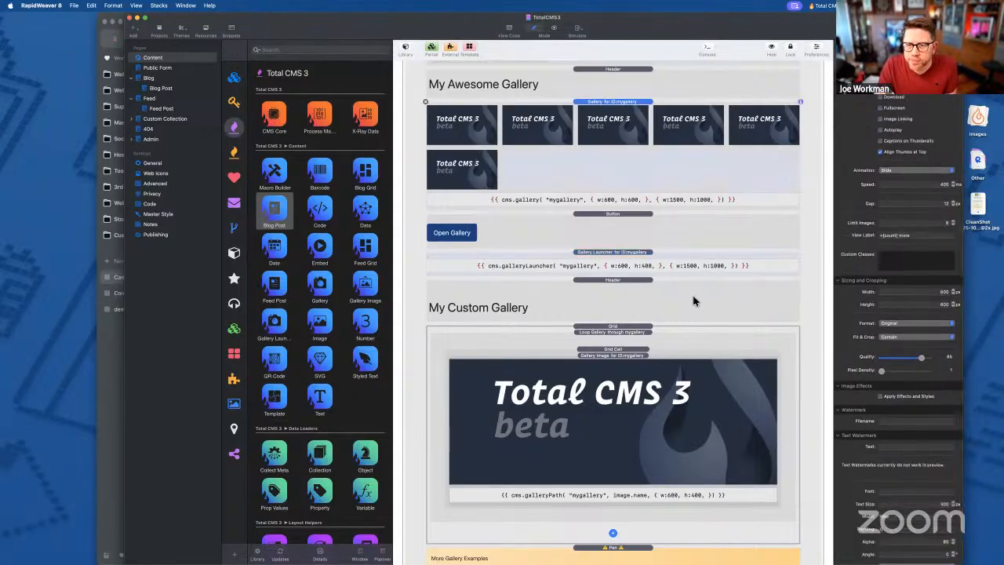
{"action": "scroll", "coordinate": [910, 119], "scroll_direction": "up", "scroll_amount": 5}
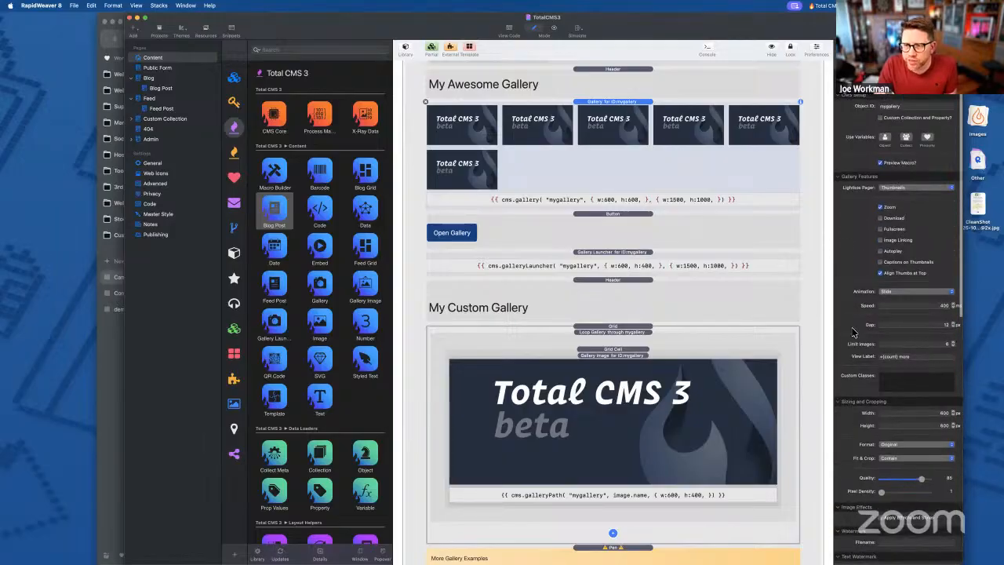
{"action": "left_click", "coordinate": [620, 257]}
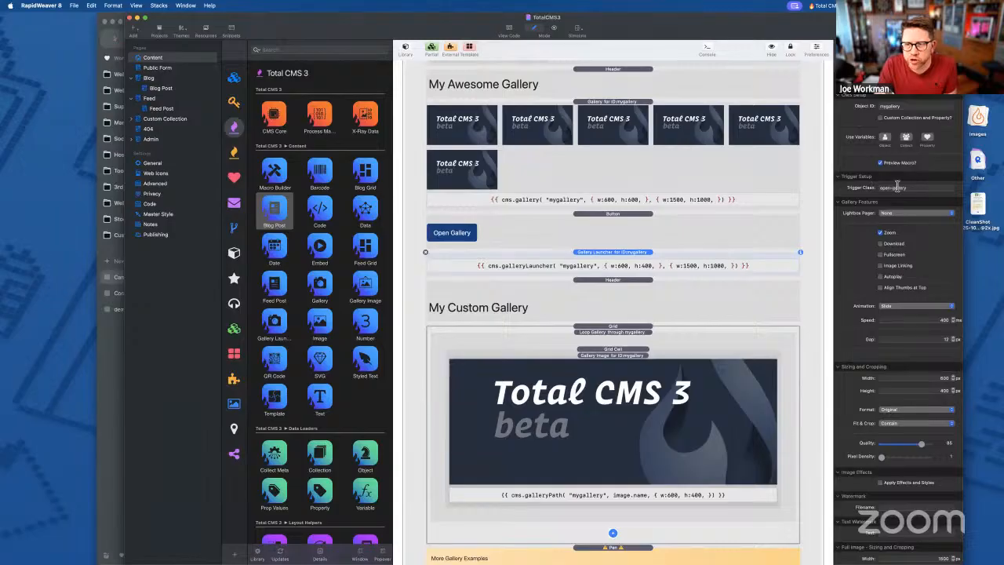
{"action": "left_click_drag", "start_coordinate": [880, 188], "coordinate": [955, 187]}
{"action": "left_click", "coordinate": [932, 187]}
{"action": "left_click_drag", "start_coordinate": [880, 188], "coordinate": [935, 188]}
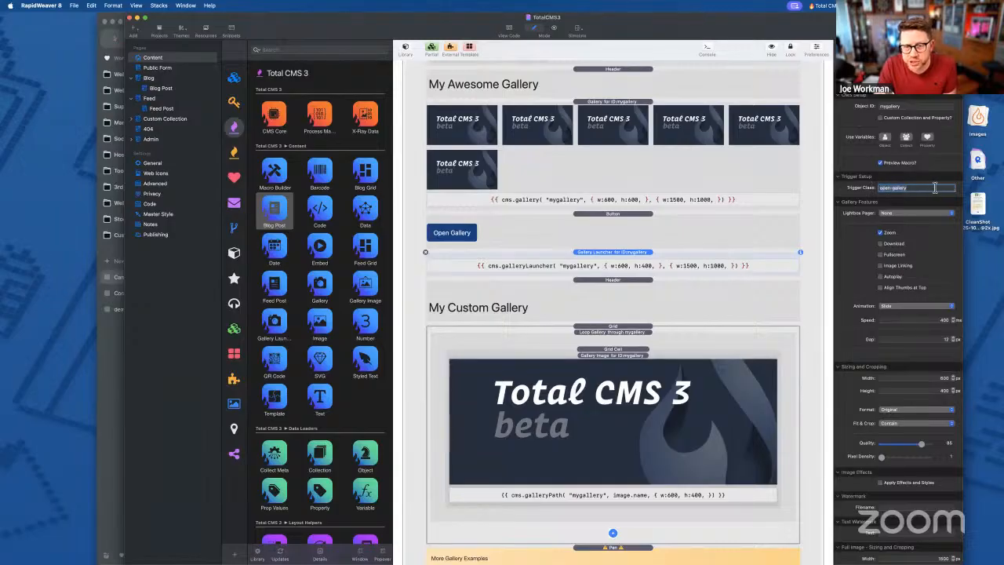
{"action": "left_click", "coordinate": [613, 226]}
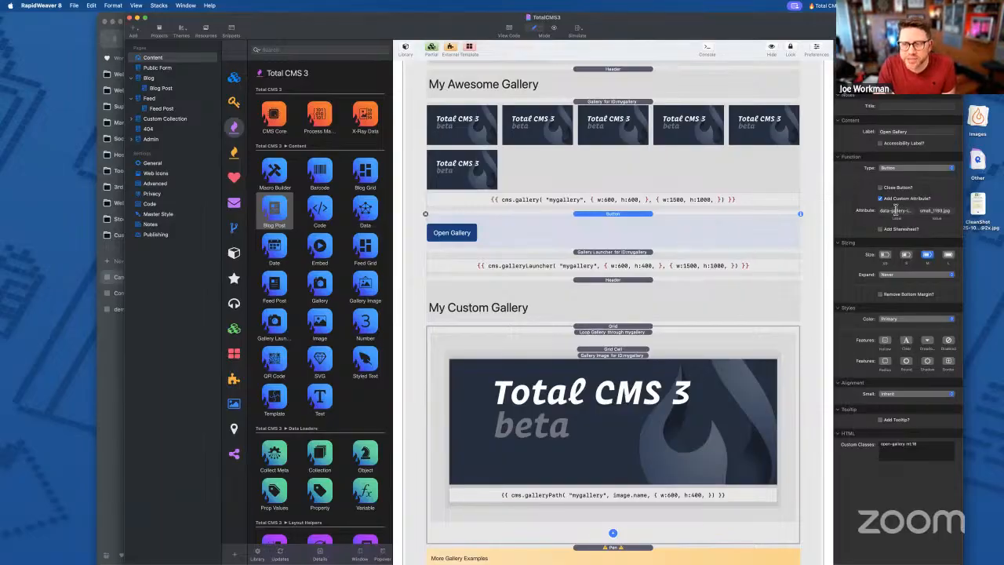
{"action": "left_click", "coordinate": [895, 210]}
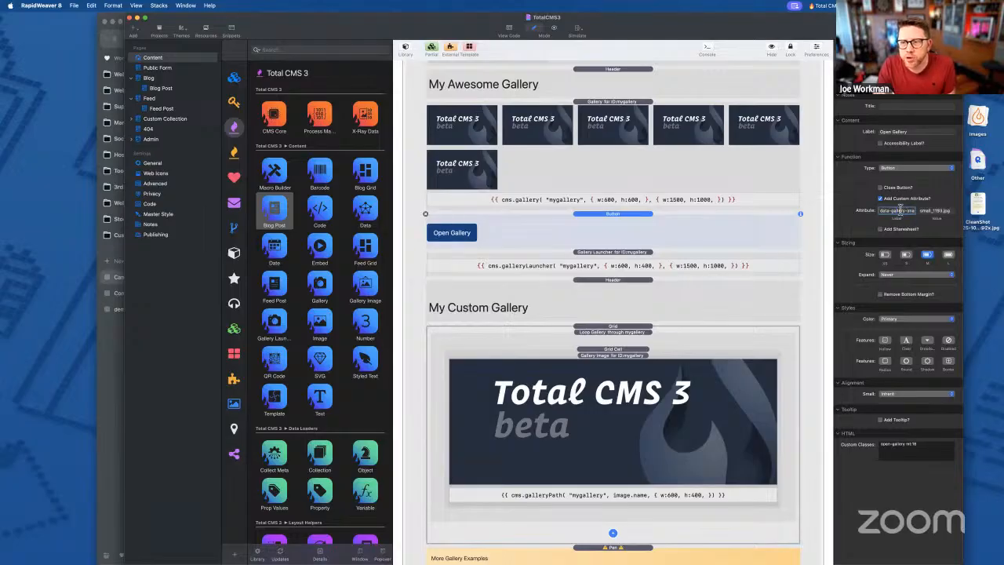
{"action": "left_click", "coordinate": [940, 214]}
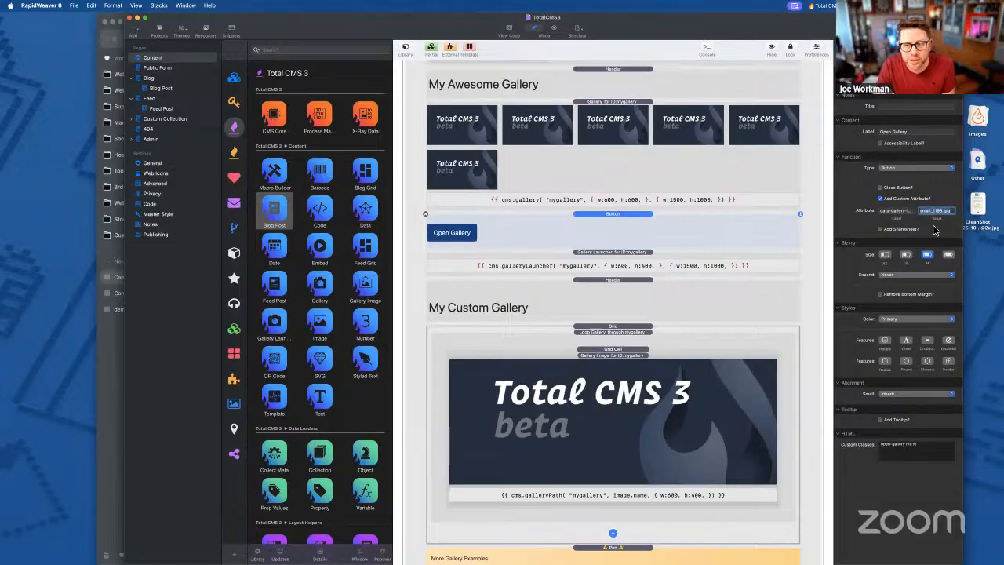
{"action": "left_click", "coordinate": [903, 210]}
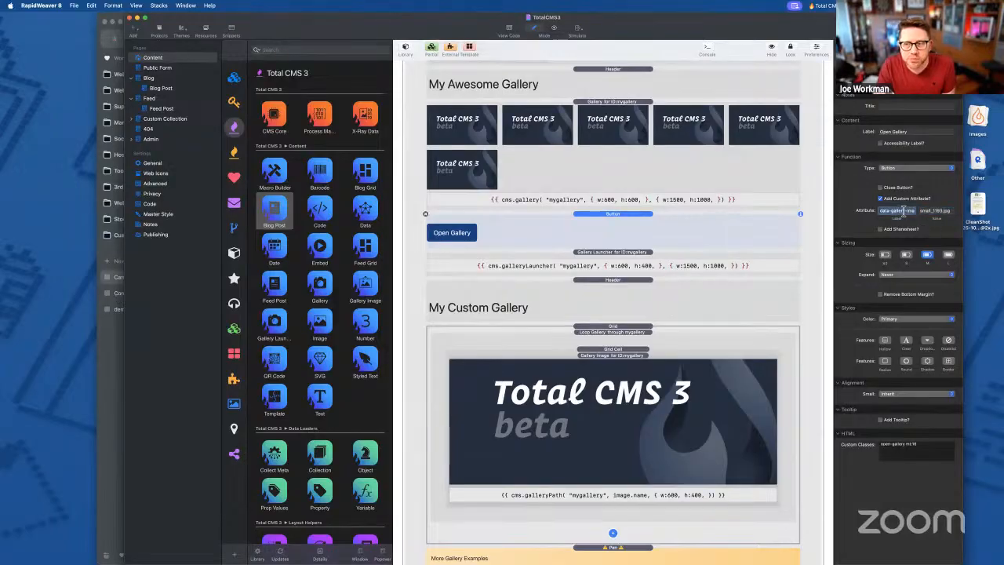
{"action": "left_click", "coordinate": [756, 241]}
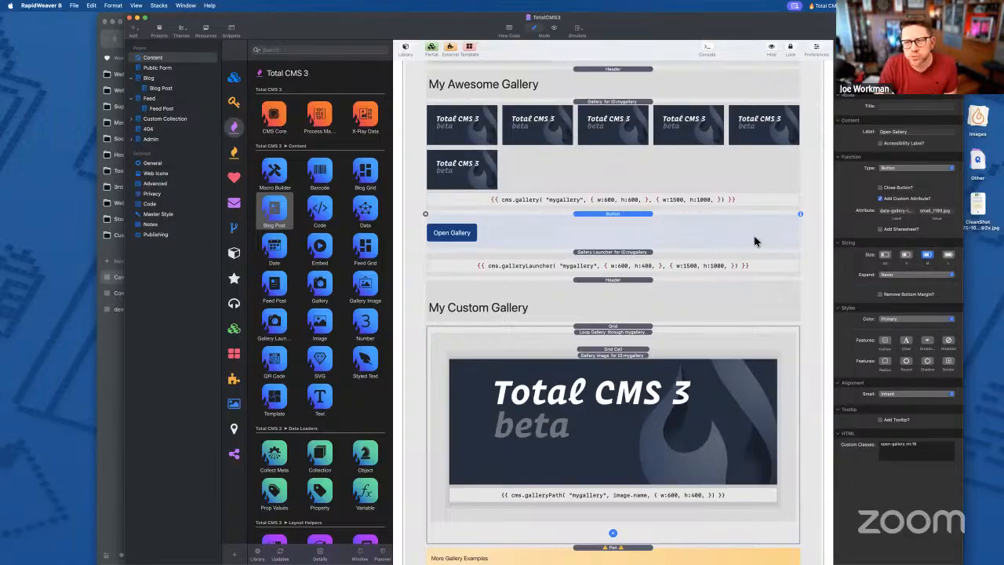
{"action": "scroll", "coordinate": [754, 242], "scroll_direction": "up", "scroll_amount": 1}
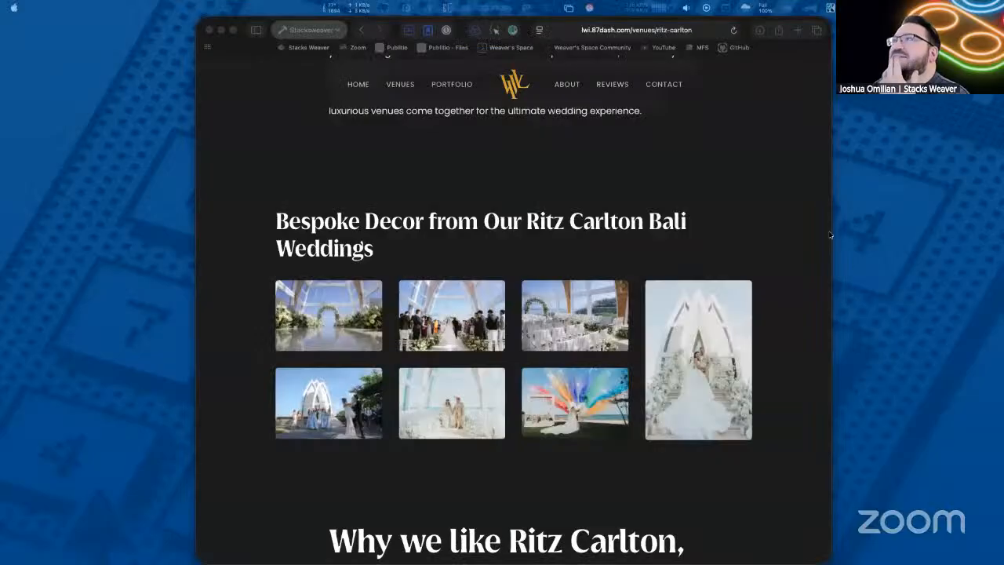
{"action": "left_click_drag", "start_coordinate": [830, 234], "coordinate": [605, 220]}
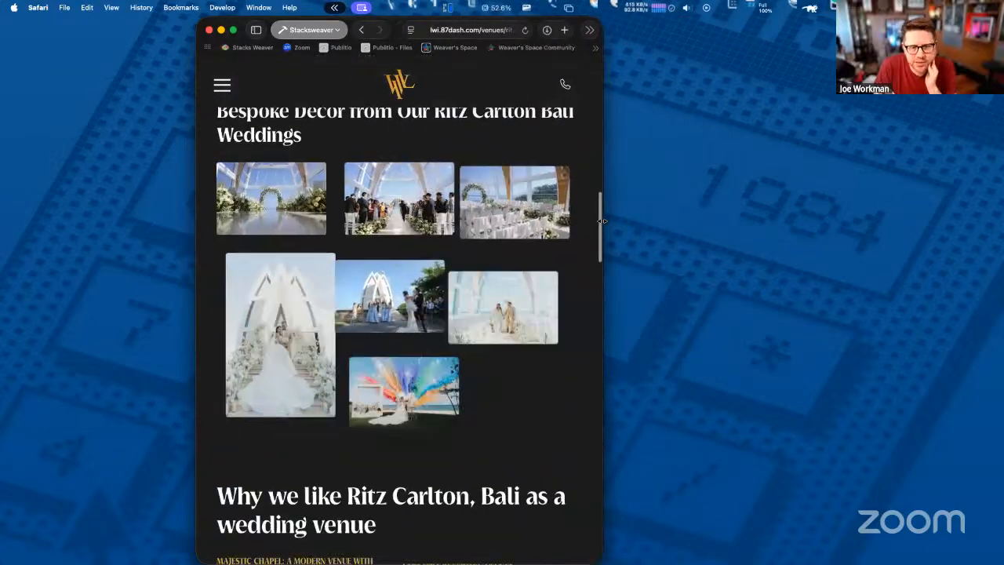
{"action": "left_click_drag", "start_coordinate": [732, 232], "coordinate": [926, 247]}
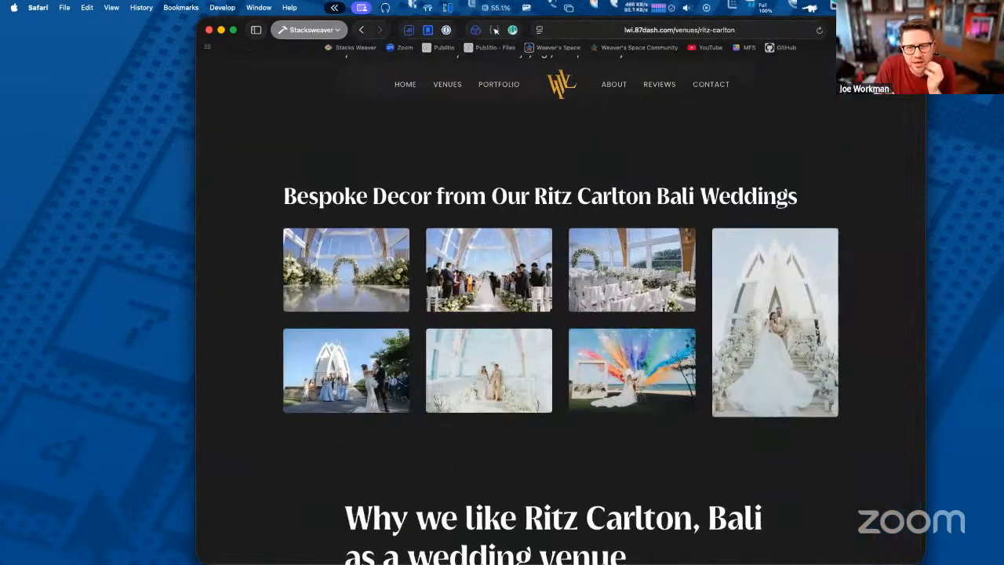
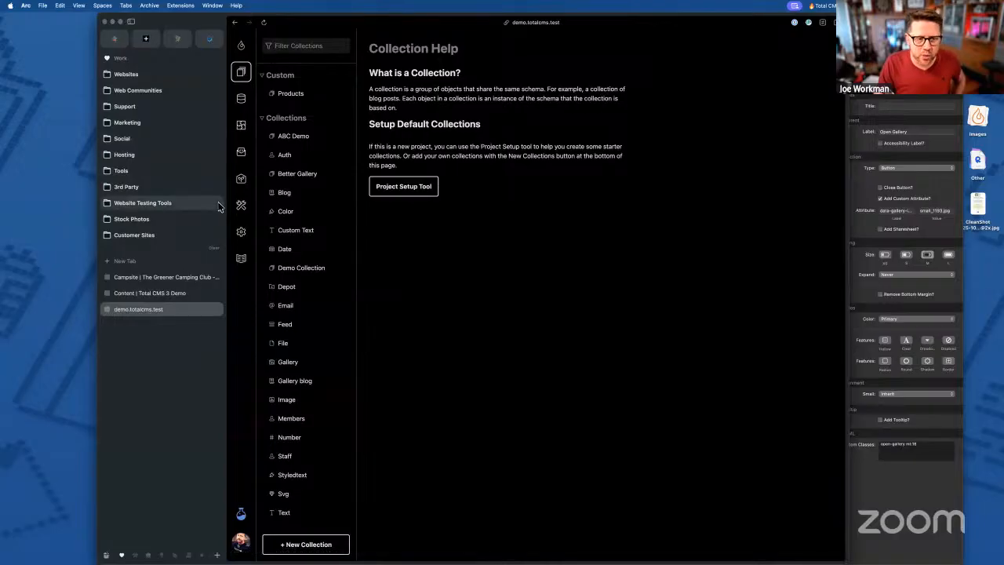
- Generate Total CMS's default collections (Auth, Blog, Code, Color…) from Project Setup, then view the Collections list
{"action": "left_click", "coordinate": [241, 208]}
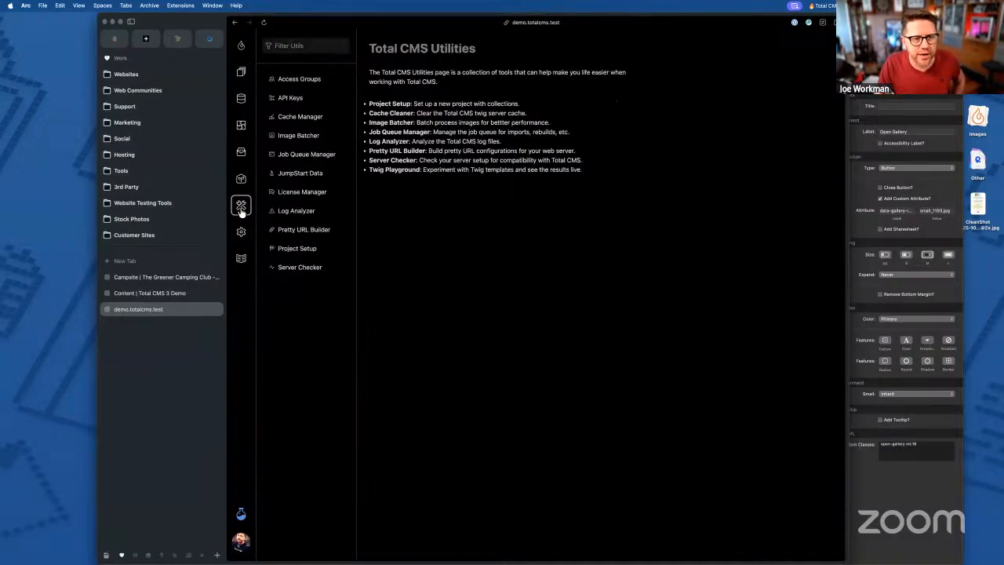
{"action": "left_click", "coordinate": [298, 249]}
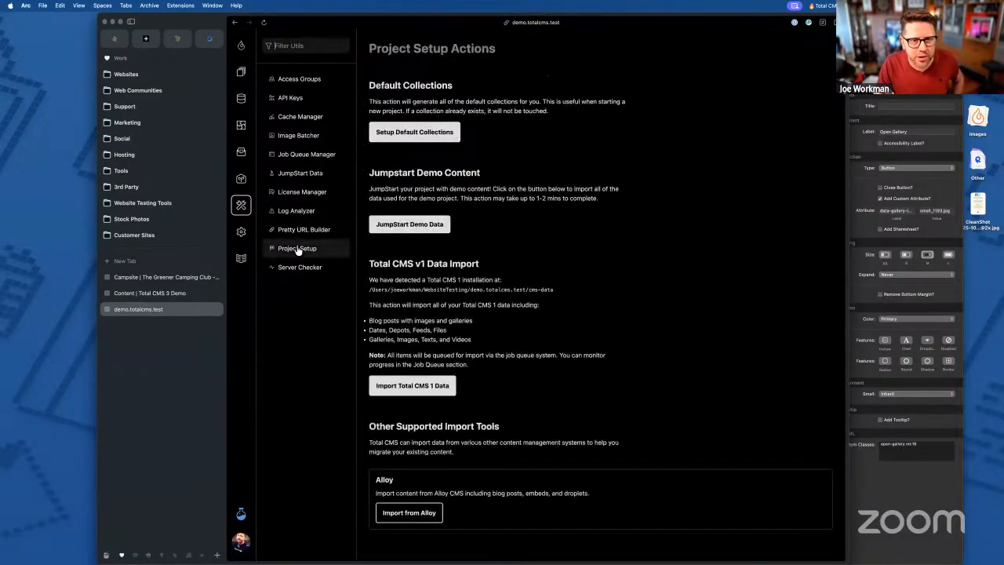
{"action": "left_click", "coordinate": [418, 134]}
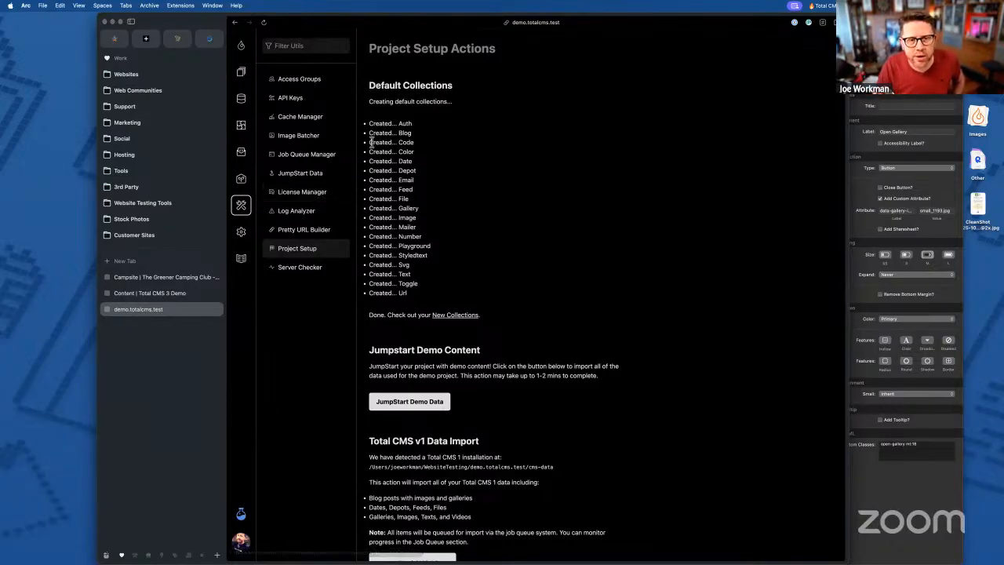
{"action": "left_click_drag", "start_coordinate": [369, 142], "coordinate": [457, 148]}
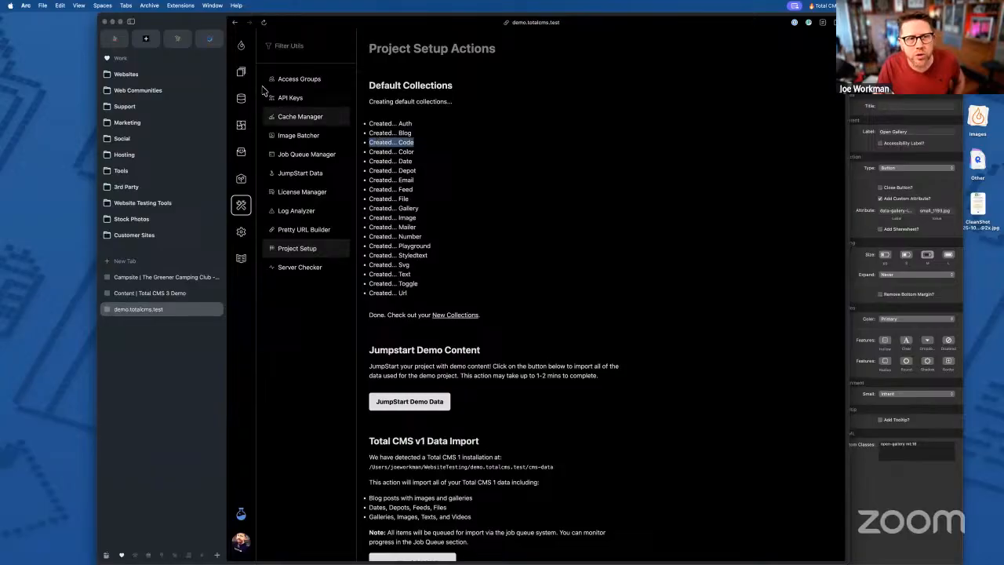
{"action": "left_click", "coordinate": [241, 74]}
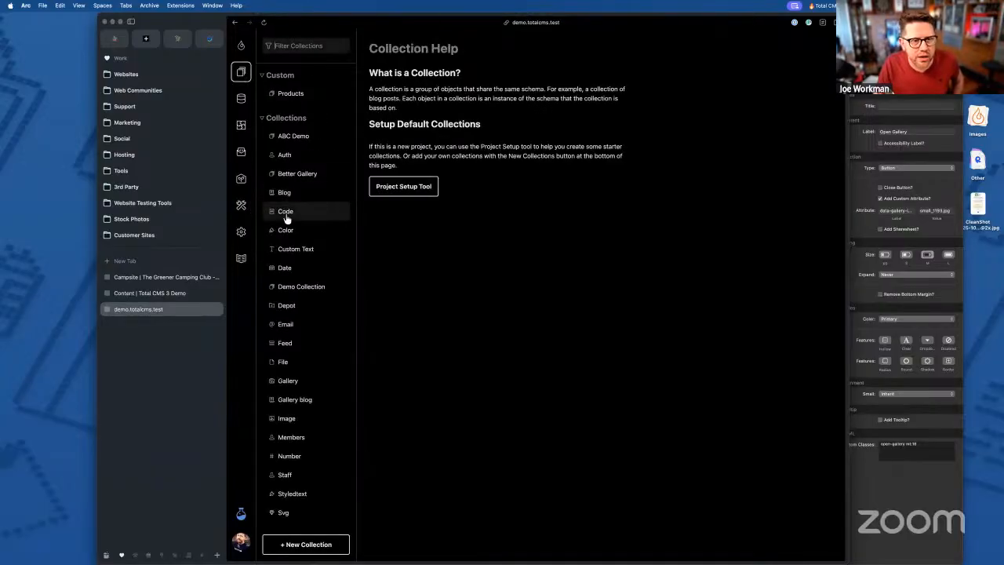
- Open a new Code snippet form, then look at a new Text entry form
{"action": "left_click", "coordinate": [286, 217]}
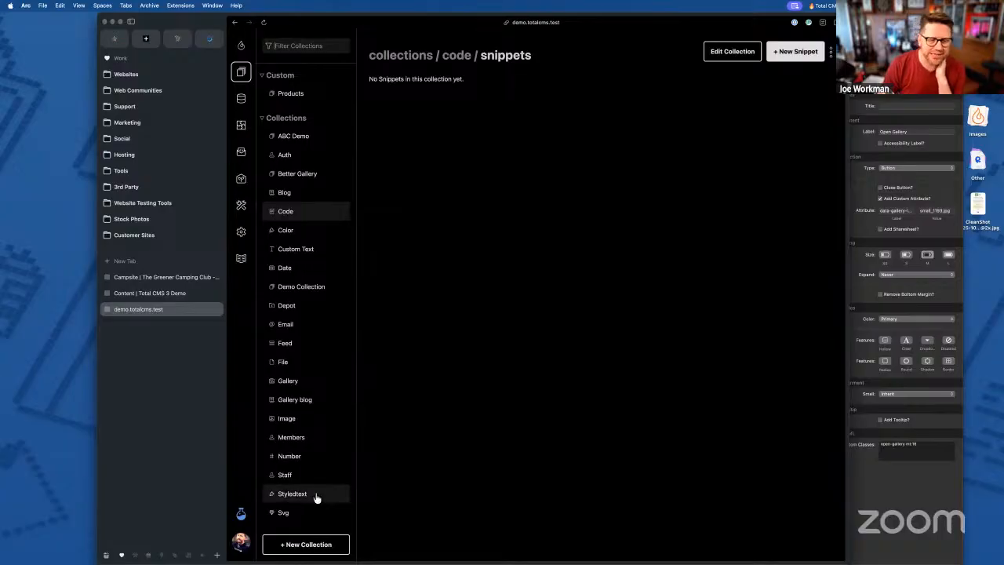
{"action": "left_click", "coordinate": [789, 54]}
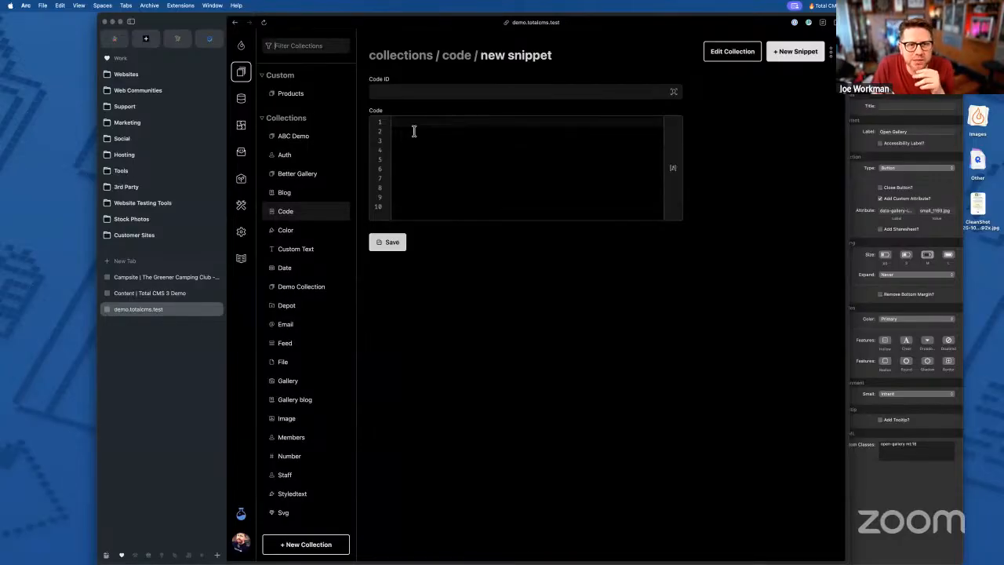
{"action": "left_click", "coordinate": [414, 131]}
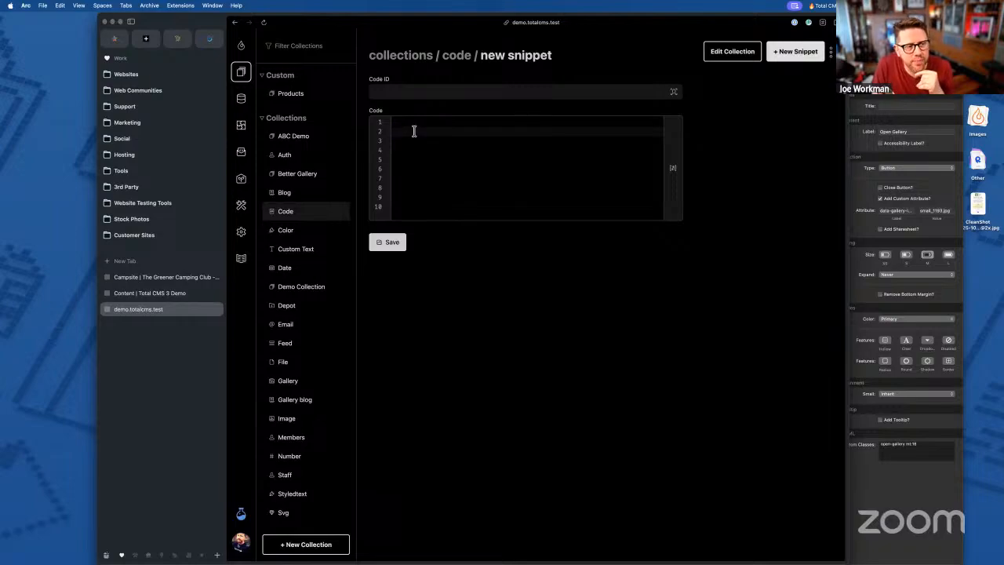
{"action": "scroll", "coordinate": [294, 408], "scroll_direction": "down", "scroll_amount": 3}
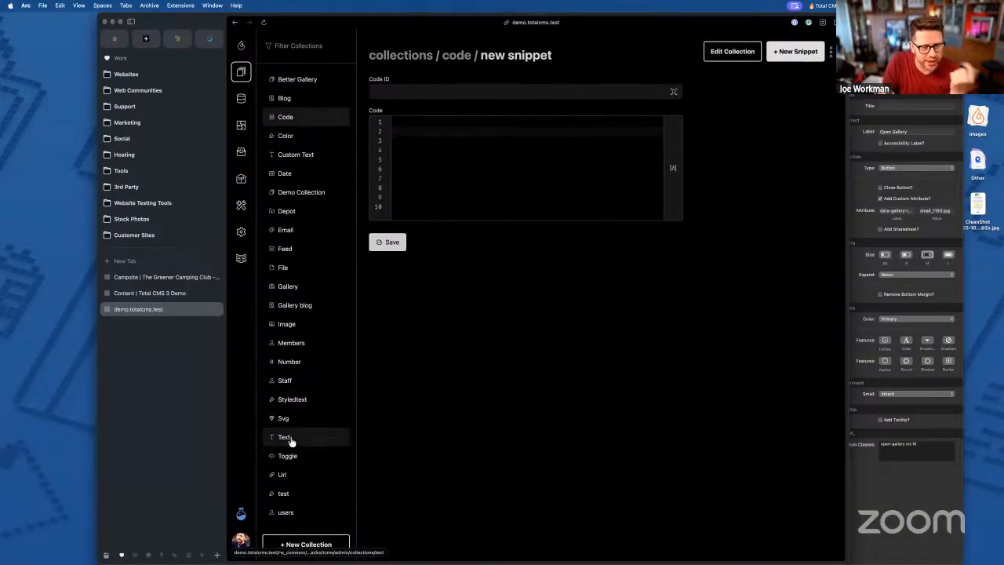
{"action": "left_click", "coordinate": [314, 438]}
{"action": "left_click", "coordinate": [799, 51]}
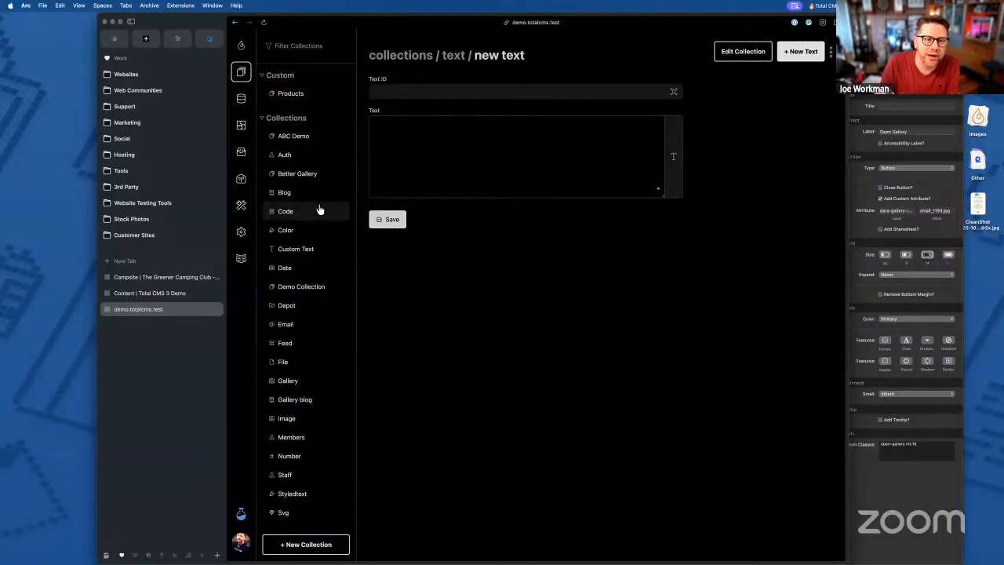
- Reopen a new Code snippet form and bring RapidWeaver's gallery Content page forward
{"action": "left_click", "coordinate": [288, 211]}
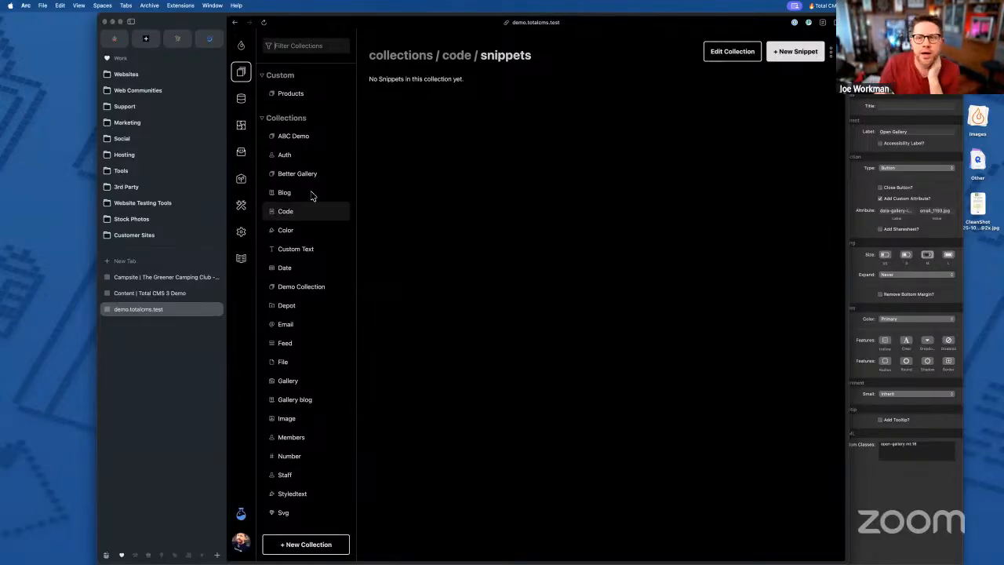
{"action": "left_click", "coordinate": [792, 55]}
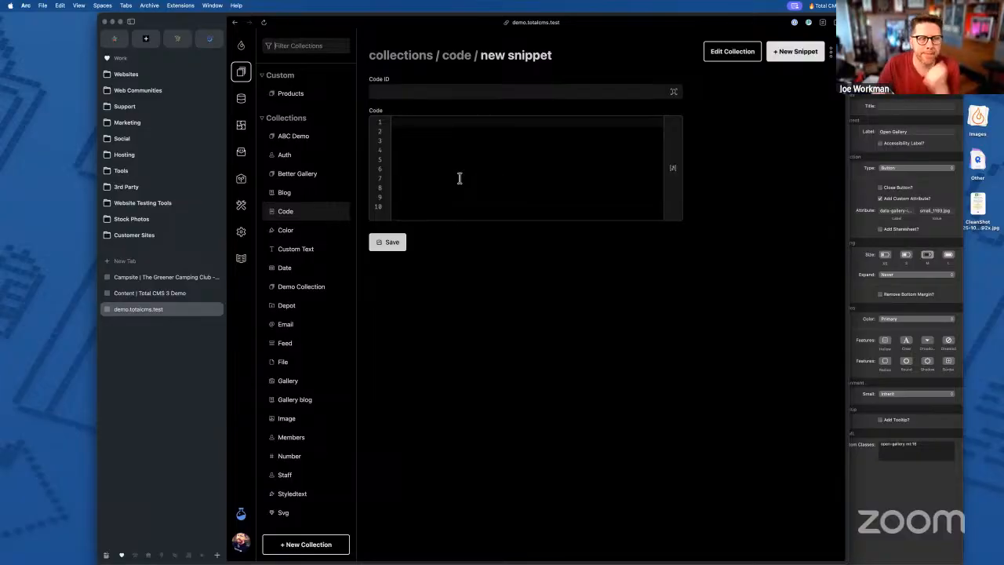
{"action": "left_click", "coordinate": [891, 475]}
{"action": "left_click", "coordinate": [107, 351]}
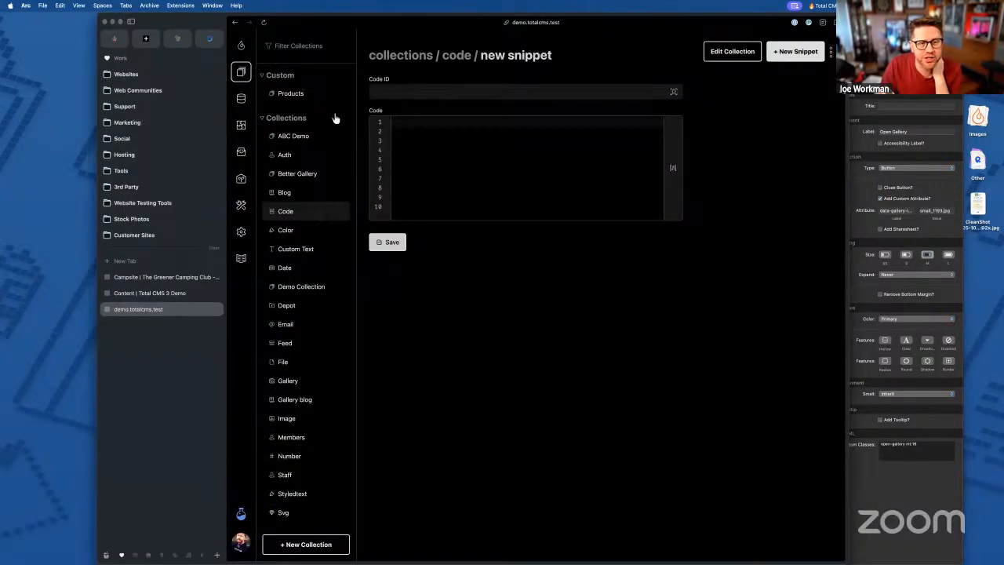
{"action": "left_click", "coordinate": [928, 499]}
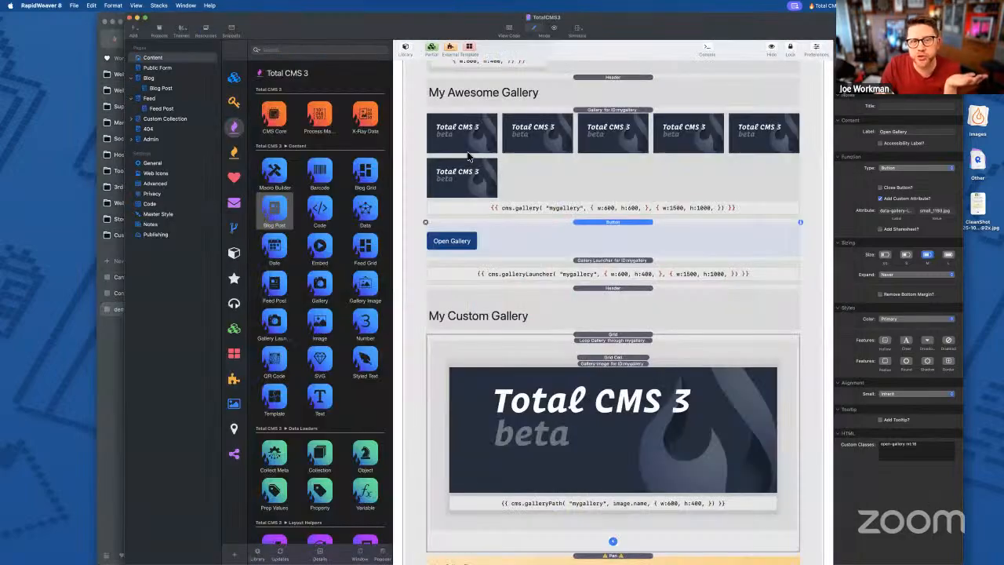
- Drop a Total CMS Code stack for object ID myobject under the Open Gallery button
{"action": "left_click", "coordinate": [320, 207]}
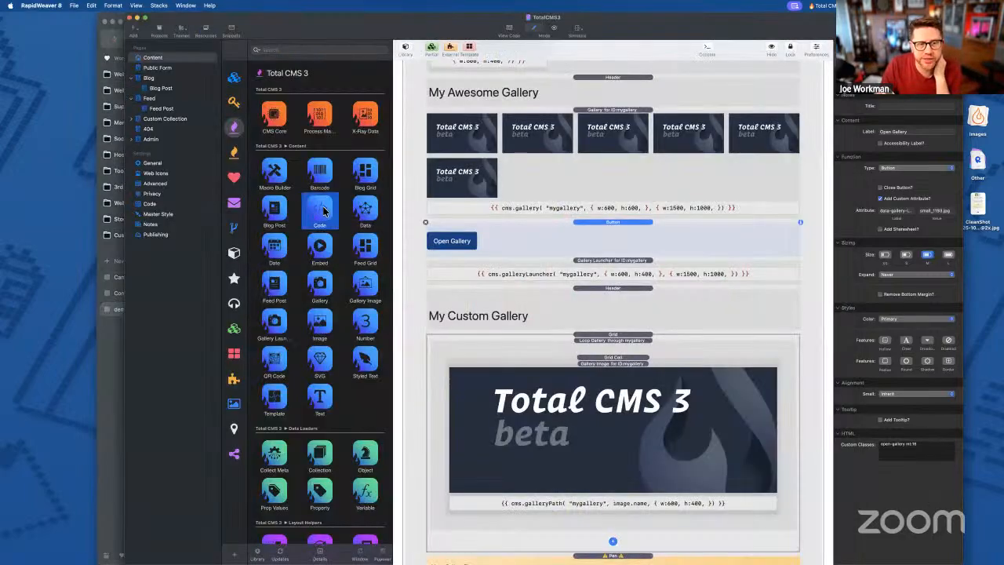
{"action": "left_click_drag", "start_coordinate": [355, 210], "coordinate": [601, 264]}
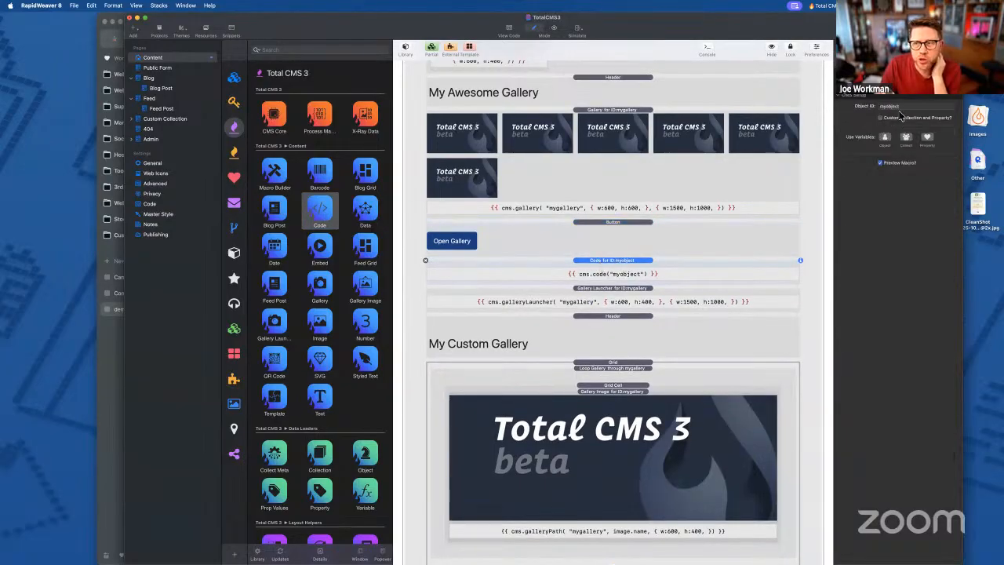
{"action": "left_click", "coordinate": [113, 378]}
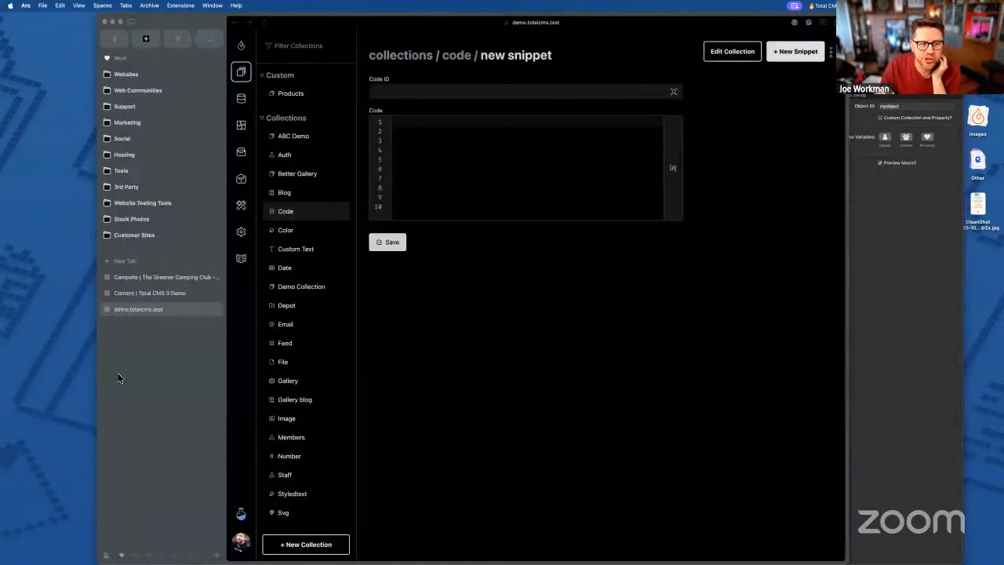
{"action": "left_click", "coordinate": [387, 96]}
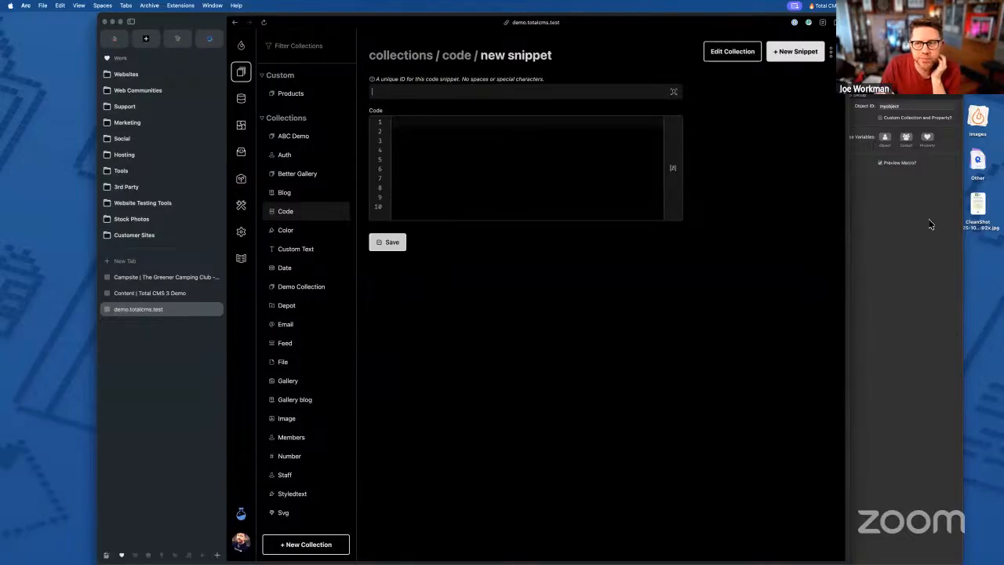
{"action": "left_click", "coordinate": [931, 224]}
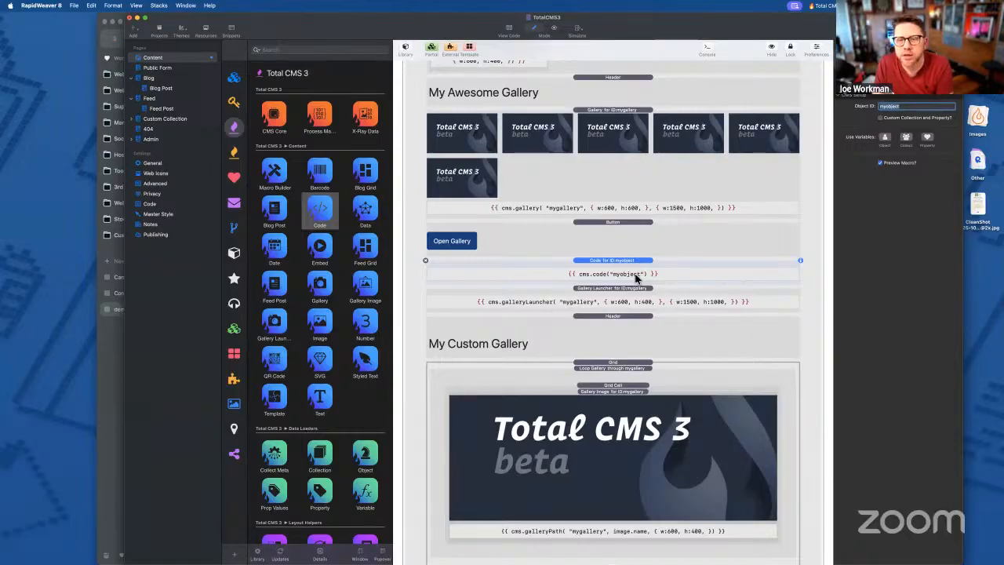
{"action": "left_click", "coordinate": [611, 263]}
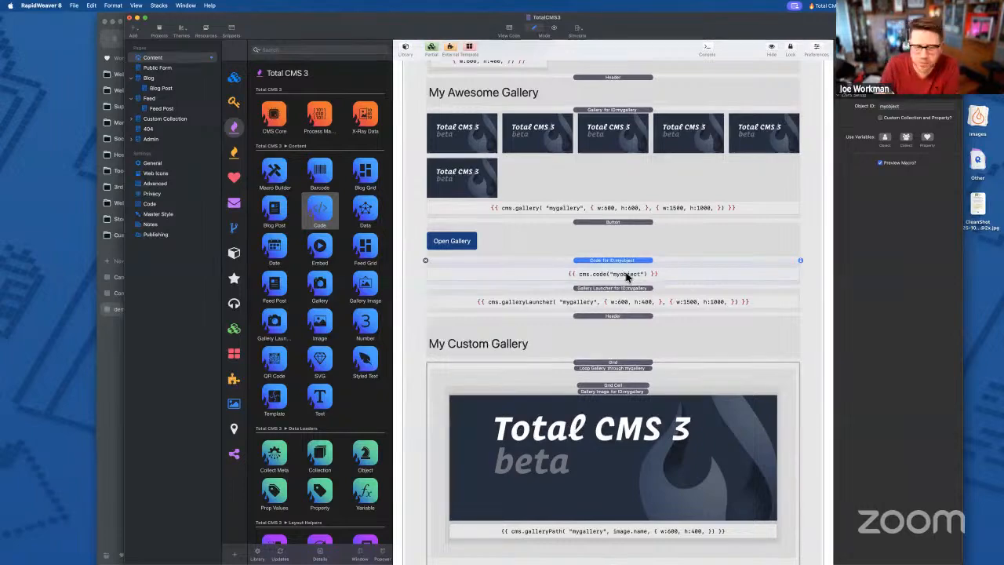
{"action": "scroll", "coordinate": [318, 381], "scroll_direction": "down", "scroll_amount": 5}
{"action": "scroll", "coordinate": [318, 380], "scroll_direction": "down", "scroll_amount": 15}
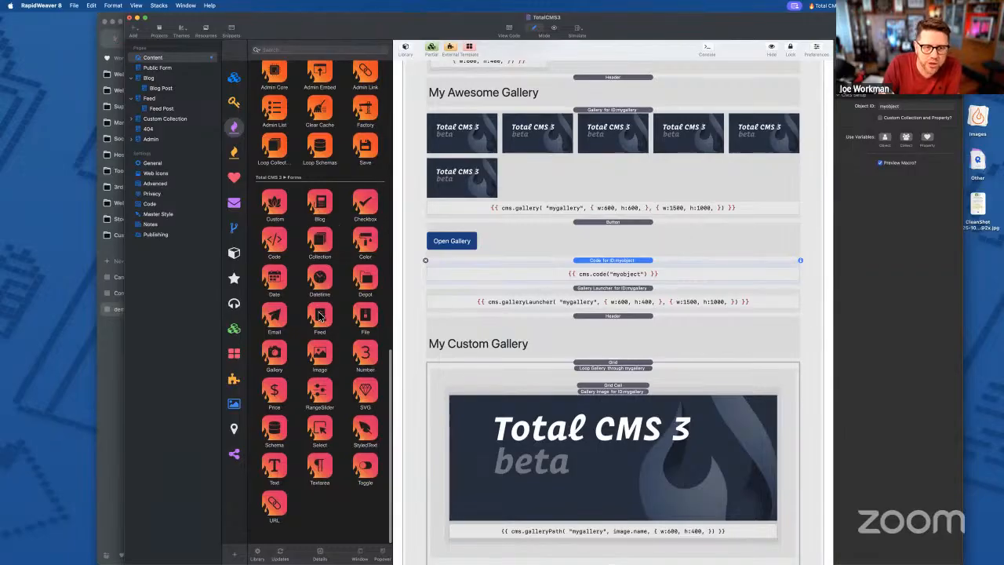
- Try adding a Forms Code stack next to the Code block, then undo it
{"action": "left_click", "coordinate": [276, 244]}
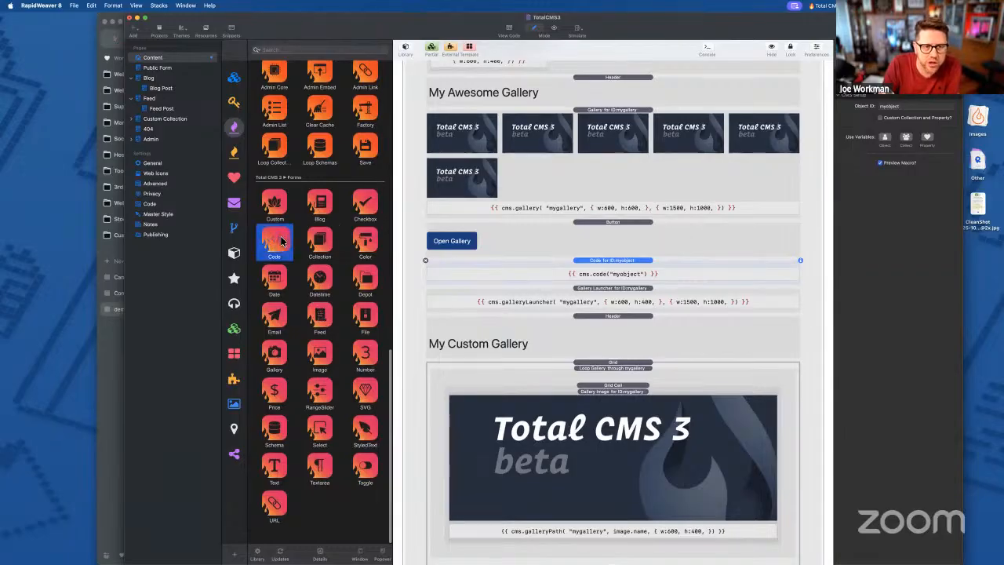
{"action": "double_click", "coordinate": [275, 241]}
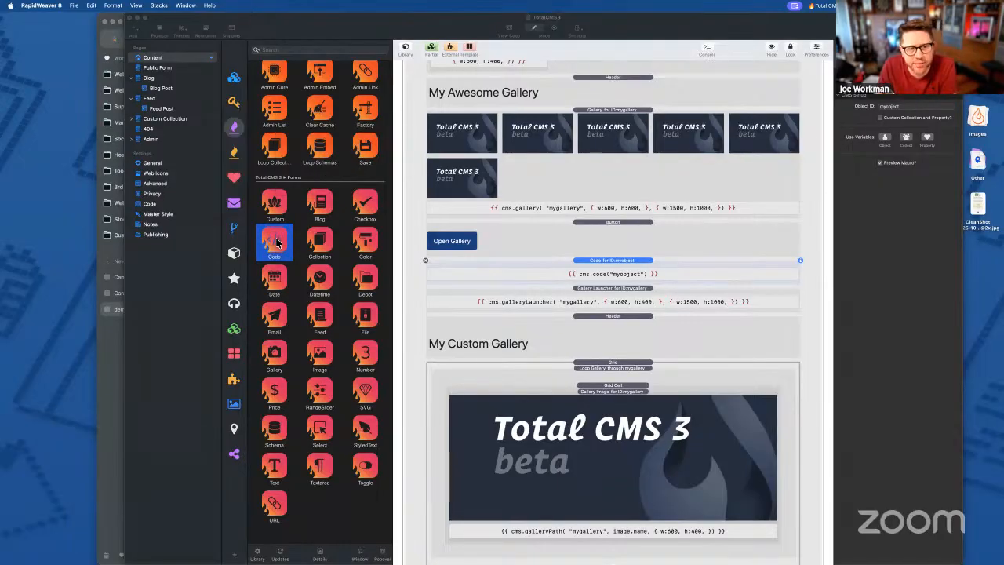
{"action": "left_click_drag", "start_coordinate": [276, 244], "coordinate": [547, 272]}
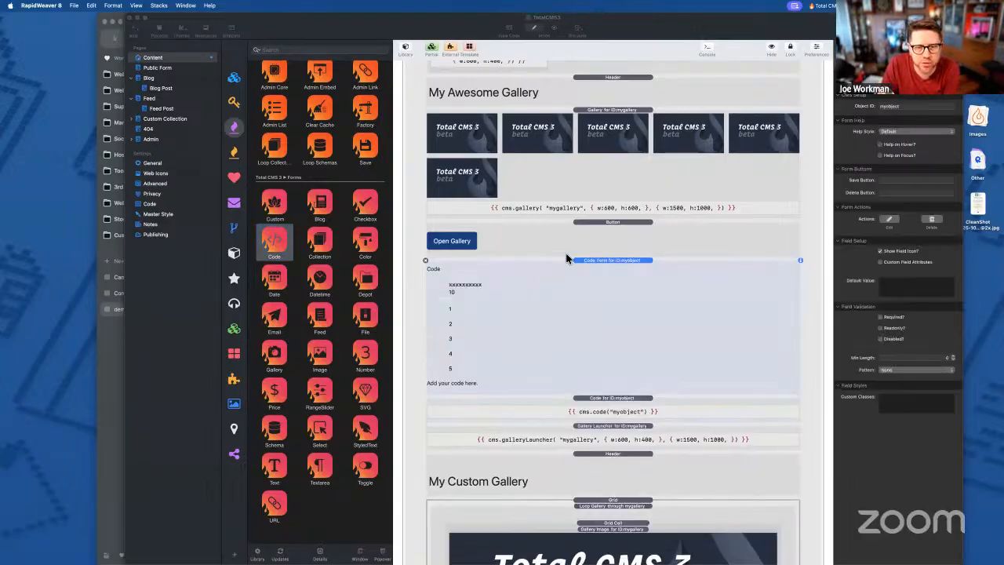
{"action": "left_click", "coordinate": [426, 262]}
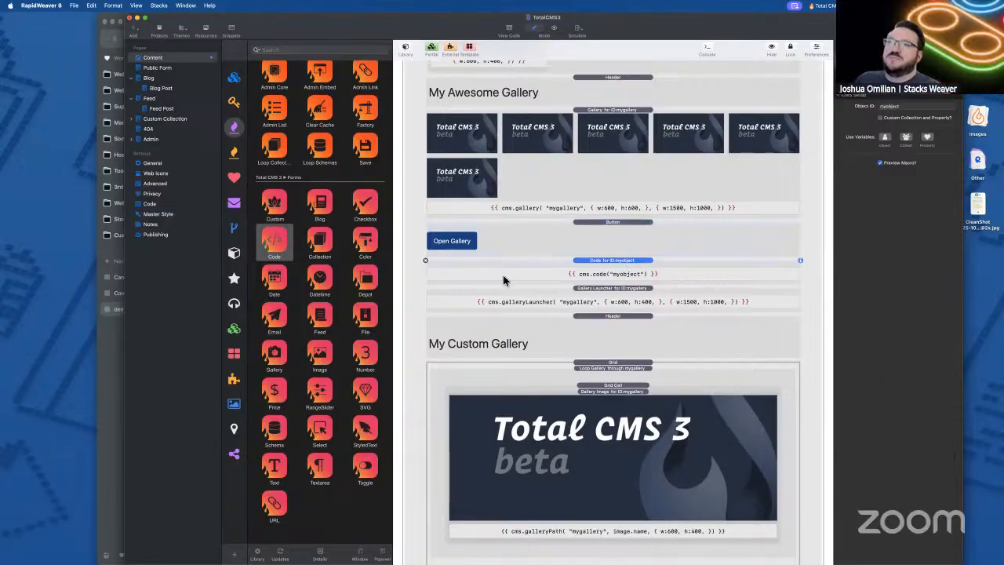
- Delete the myobject Code stack from under the Open Gallery button
{"action": "left_click", "coordinate": [426, 260]}
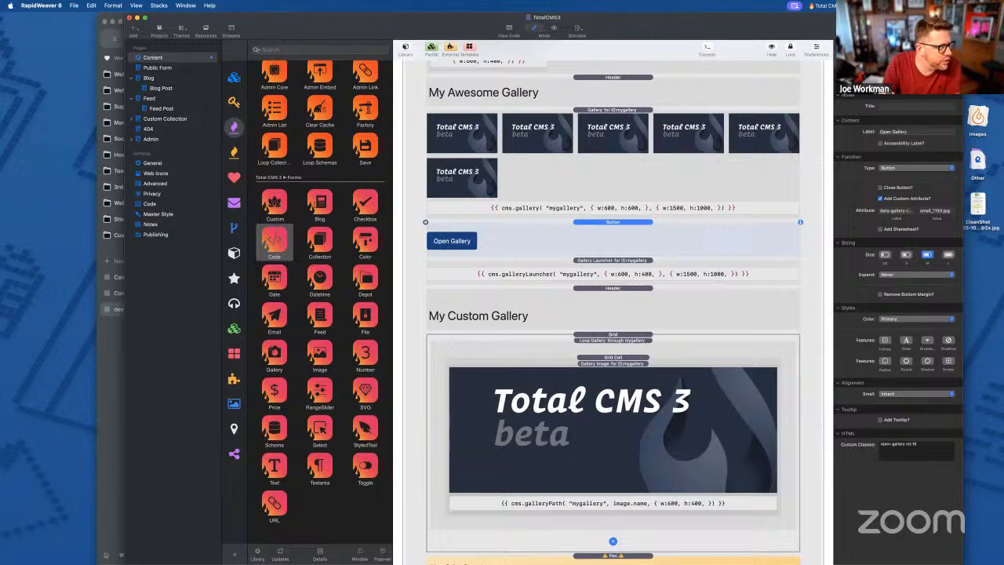
{"action": "scroll", "coordinate": [306, 256], "scroll_direction": "up", "scroll_amount": 10}
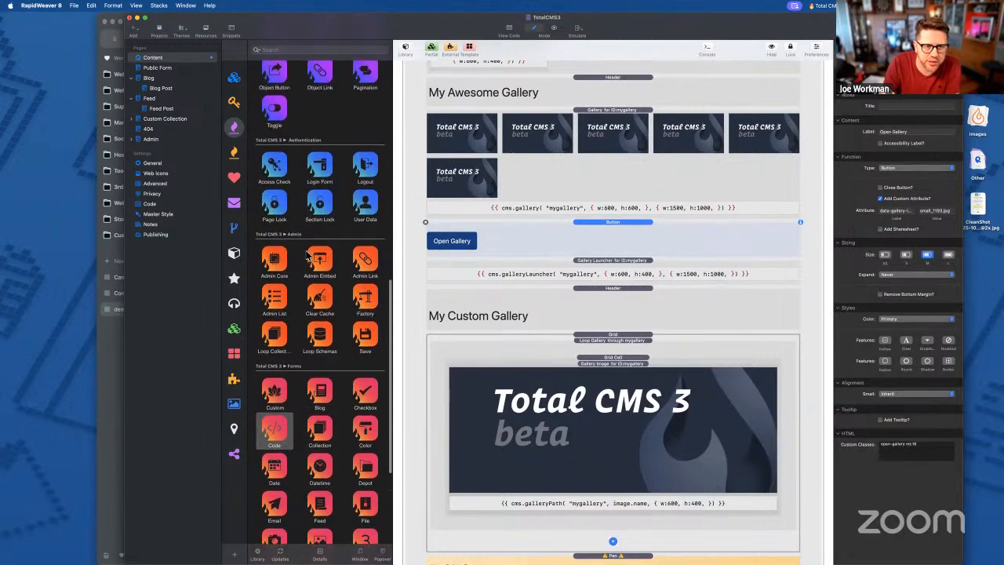
{"action": "scroll", "coordinate": [308, 256], "scroll_direction": "up", "scroll_amount": 10}
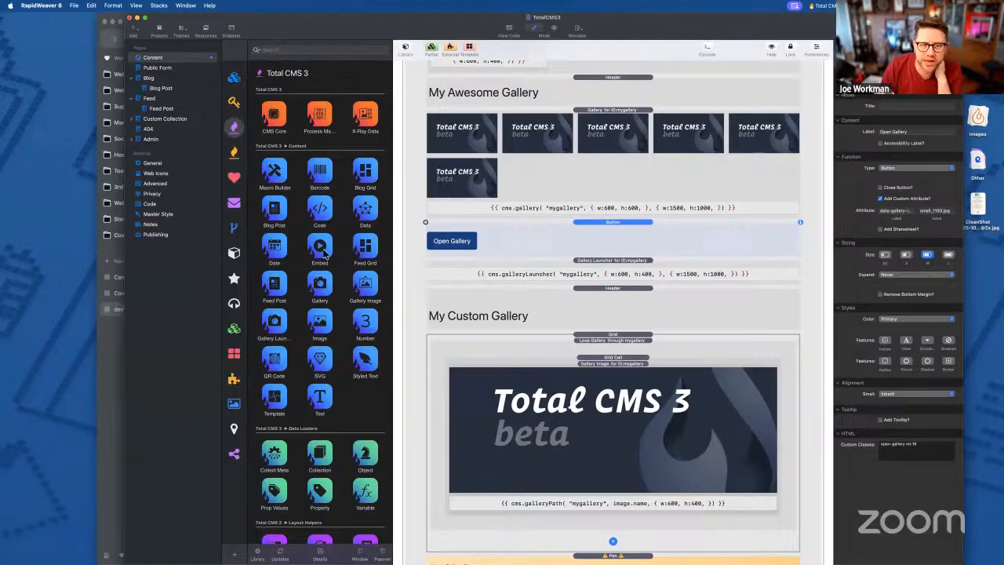
- Point out the Barcode, QR Code and Embed stacks in the library
{"action": "left_click", "coordinate": [320, 175]}
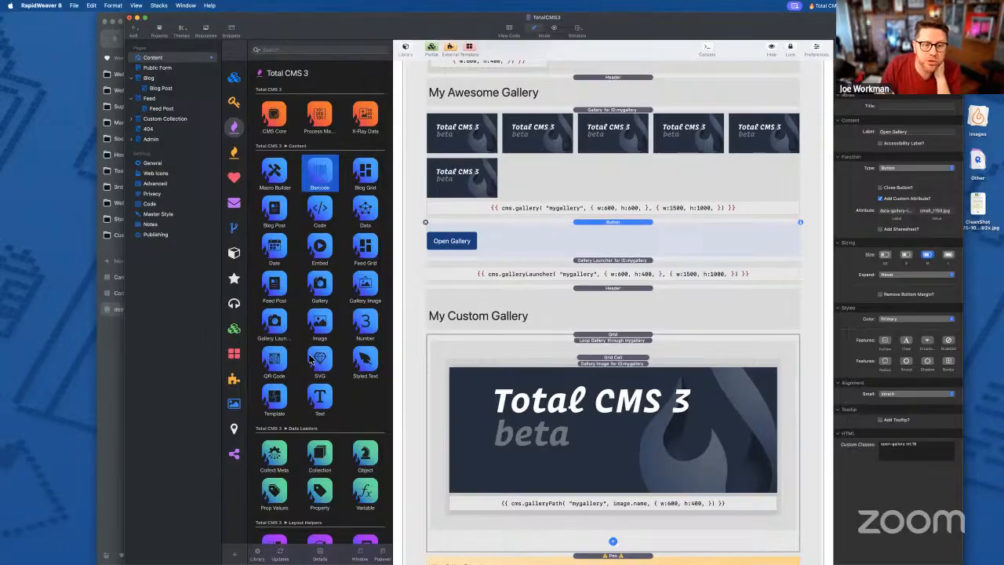
{"action": "left_click", "coordinate": [280, 361]}
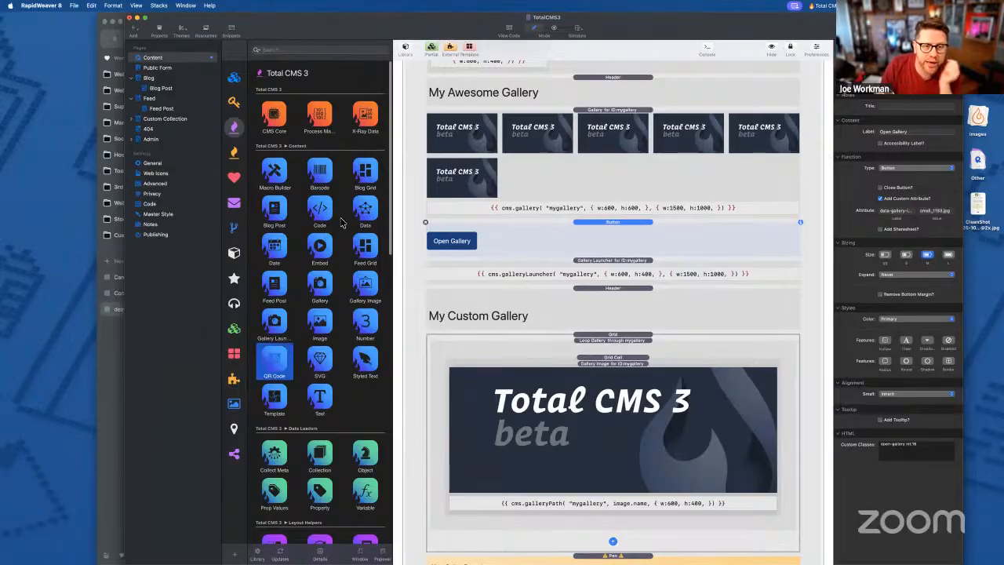
{"action": "left_click", "coordinate": [320, 248]}
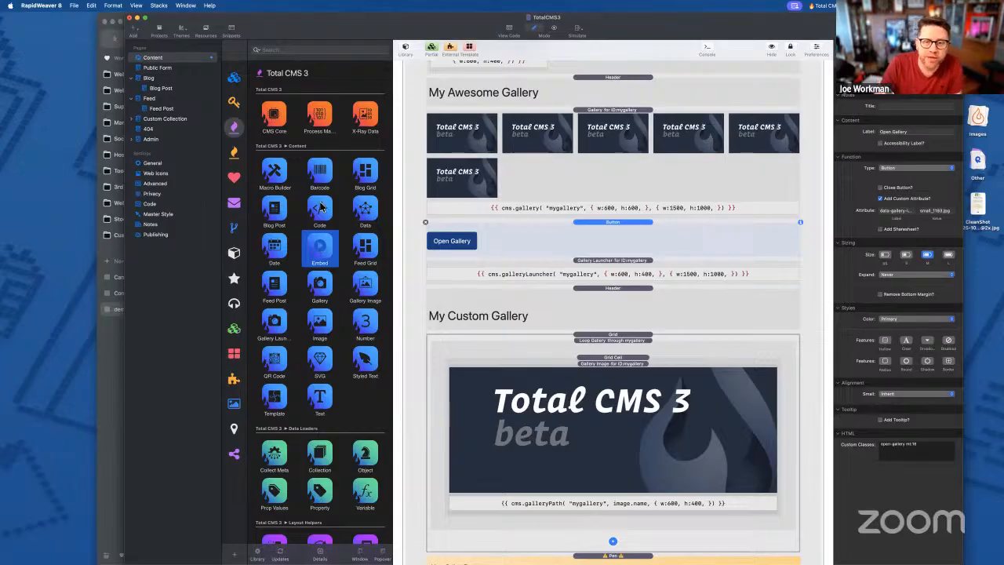
- Place a Barcode stack below Open Gallery and check its type list and product.sku variable
{"action": "left_click", "coordinate": [320, 174]}
{"action": "left_click_drag", "start_coordinate": [321, 174], "coordinate": [628, 263]}
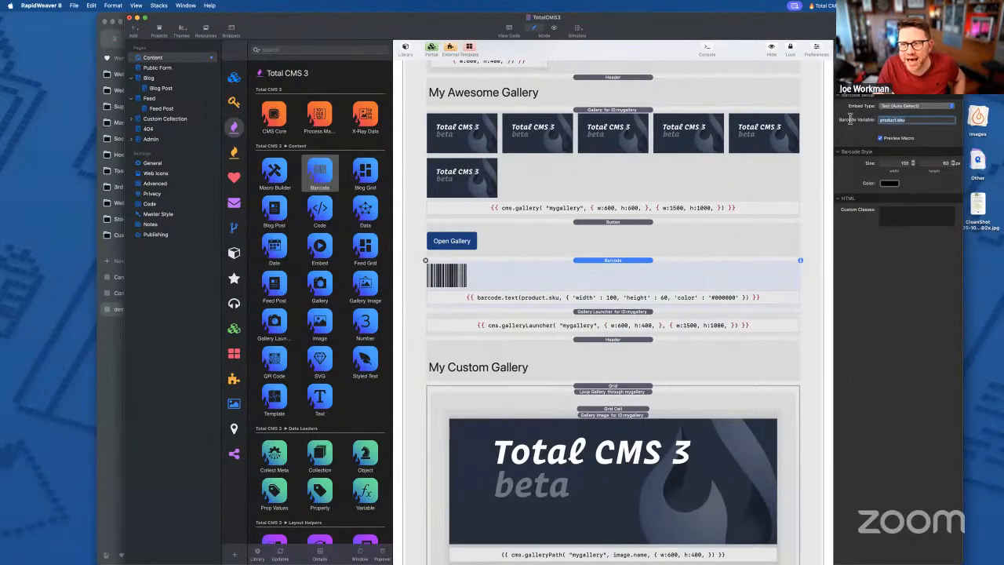
{"action": "left_click", "coordinate": [918, 110]}
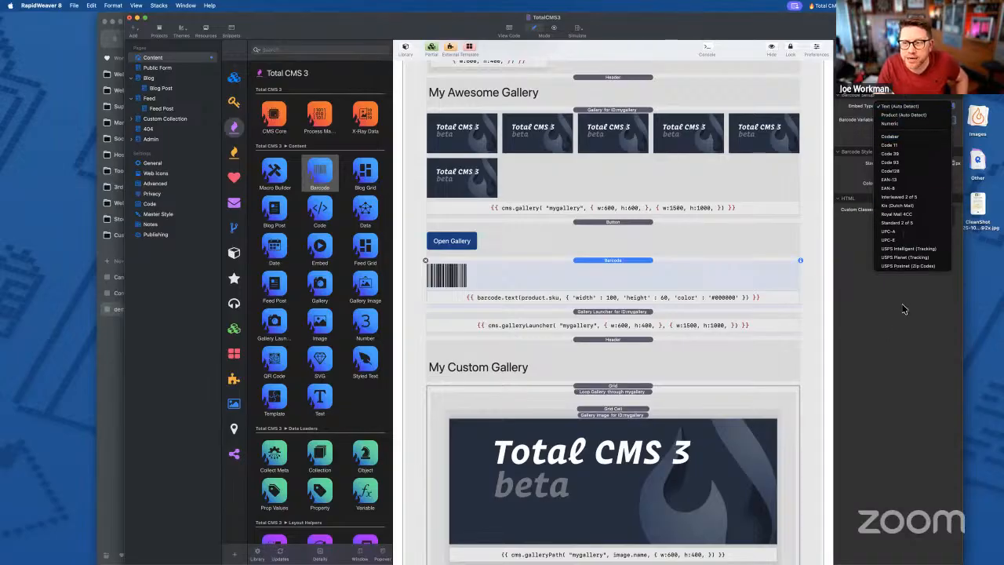
{"action": "left_click", "coordinate": [902, 309]}
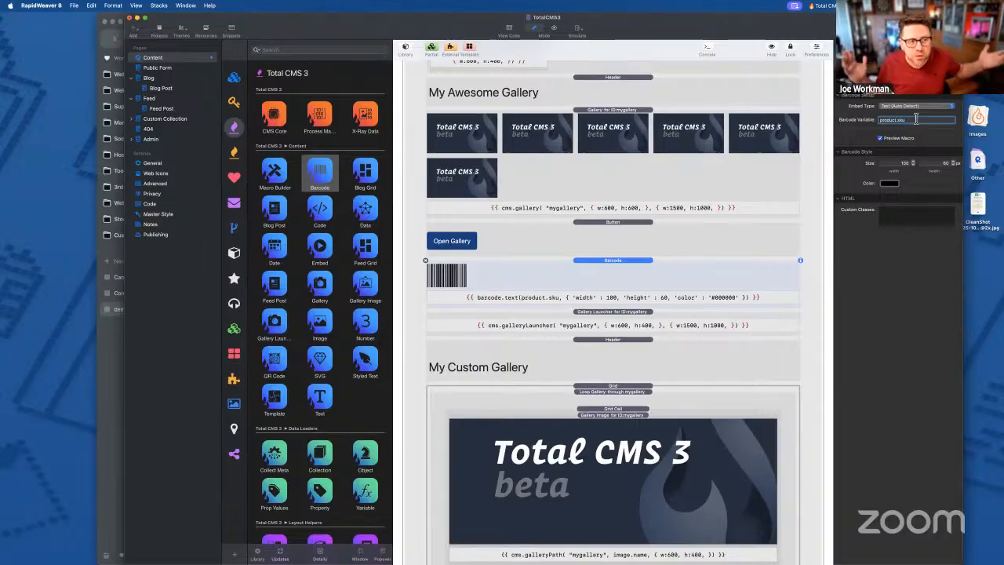
{"action": "type", "text": "2"}
{"action": "left_click", "coordinate": [493, 284]}
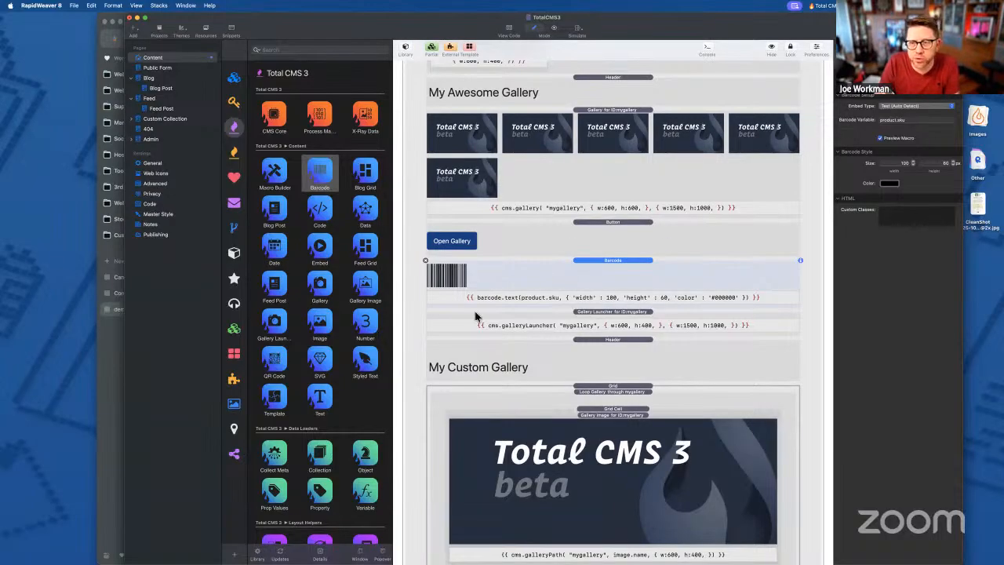
{"action": "left_click", "coordinate": [914, 119]}
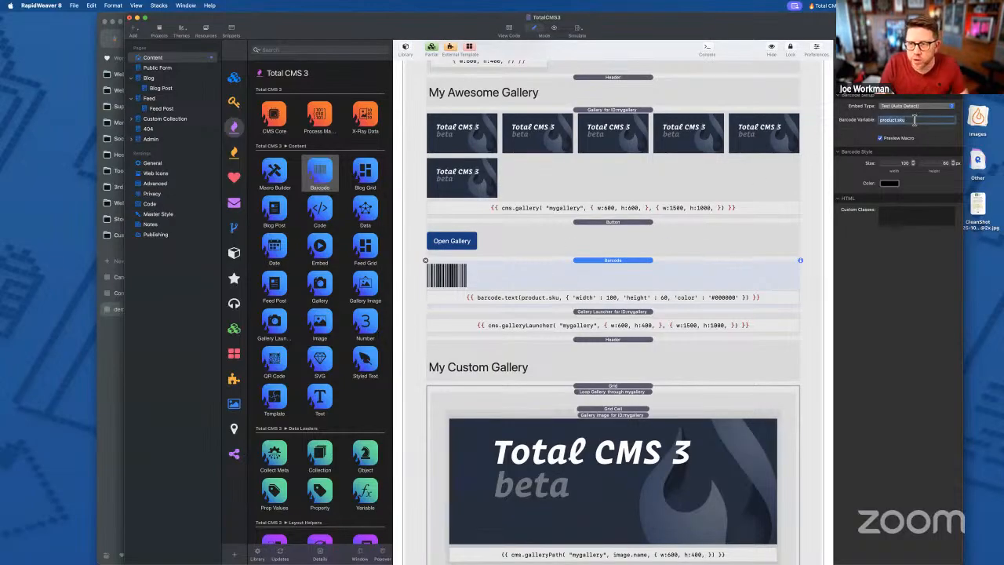
{"action": "left_click", "coordinate": [109, 371]}
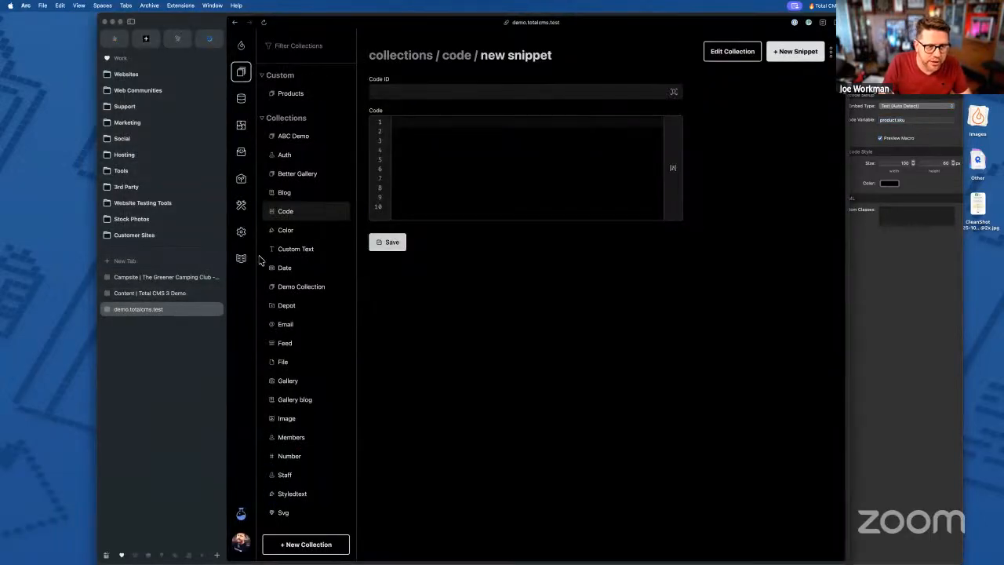
- Start a new Twig expression in the Total CMS Twig playground editor
{"action": "left_click", "coordinate": [243, 180]}
{"action": "left_click", "coordinate": [442, 181]}
{"action": "key", "text": "Up"}
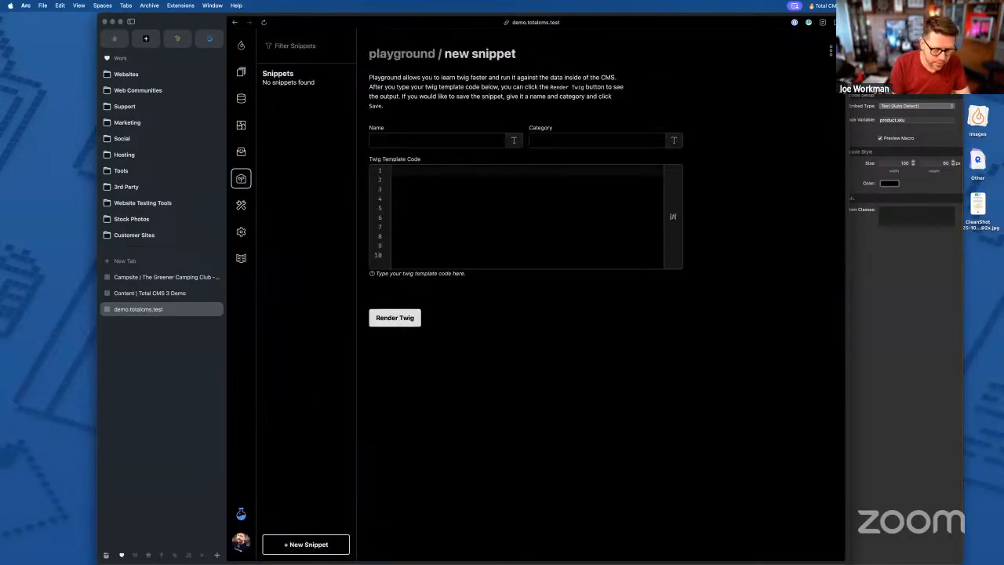
{"action": "type", "text": "{{ bar"}
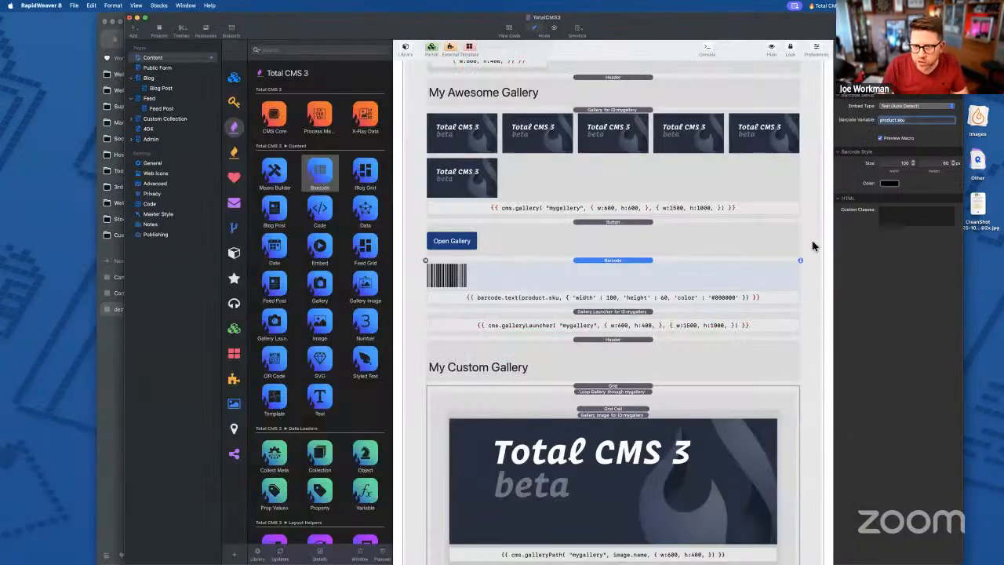
- Change the RapidWeaver barcode type to EAN-13, then to Codabar
{"action": "left_click", "coordinate": [905, 267]}
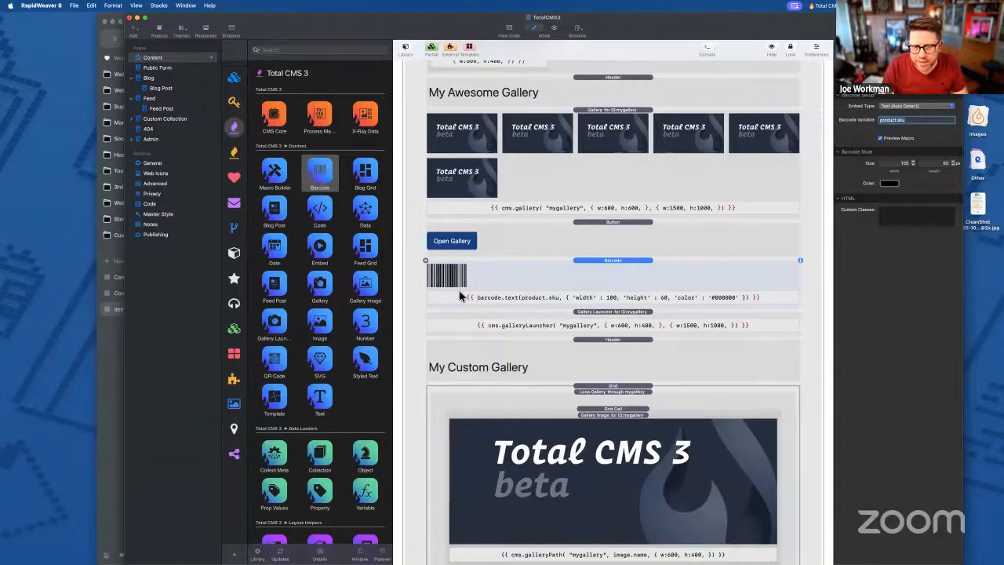
{"action": "left_click", "coordinate": [902, 105]}
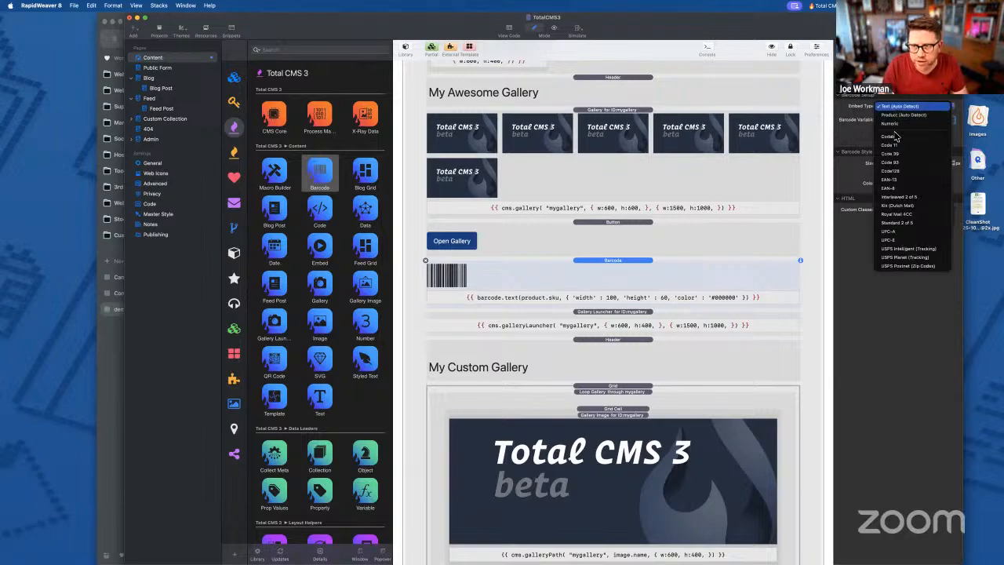
{"action": "left_click", "coordinate": [894, 180]}
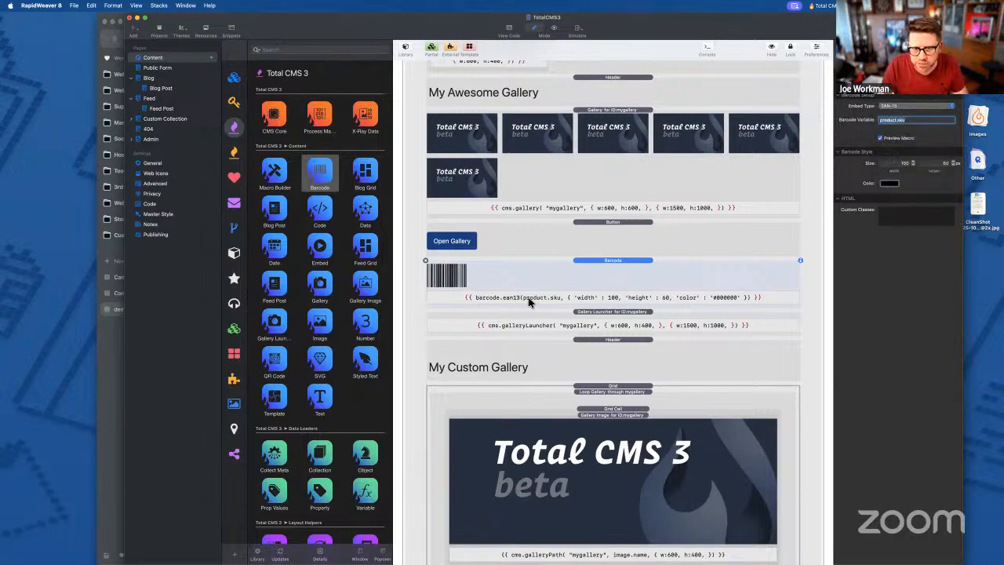
{"action": "left_click", "coordinate": [884, 108]}
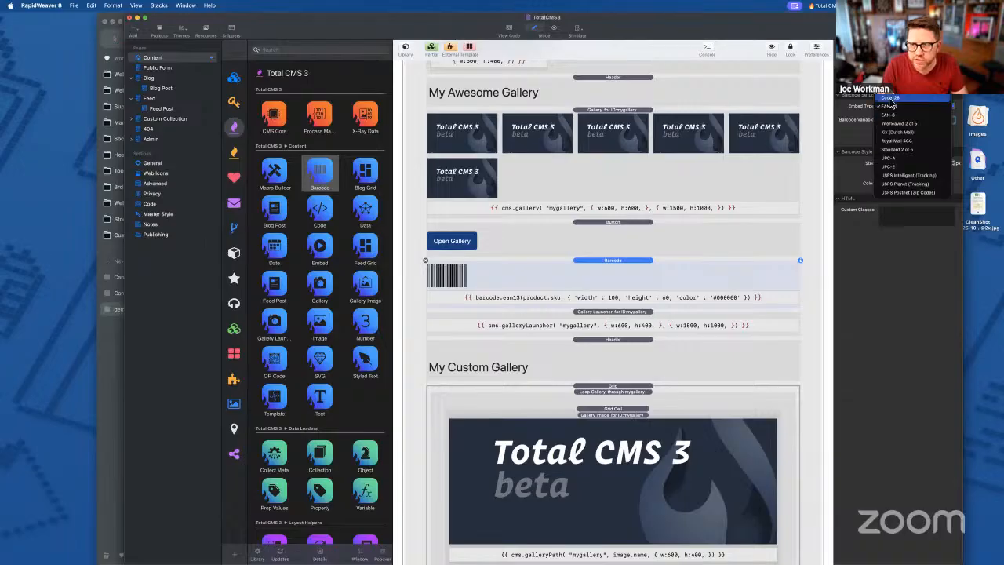
{"action": "left_click", "coordinate": [898, 106]}
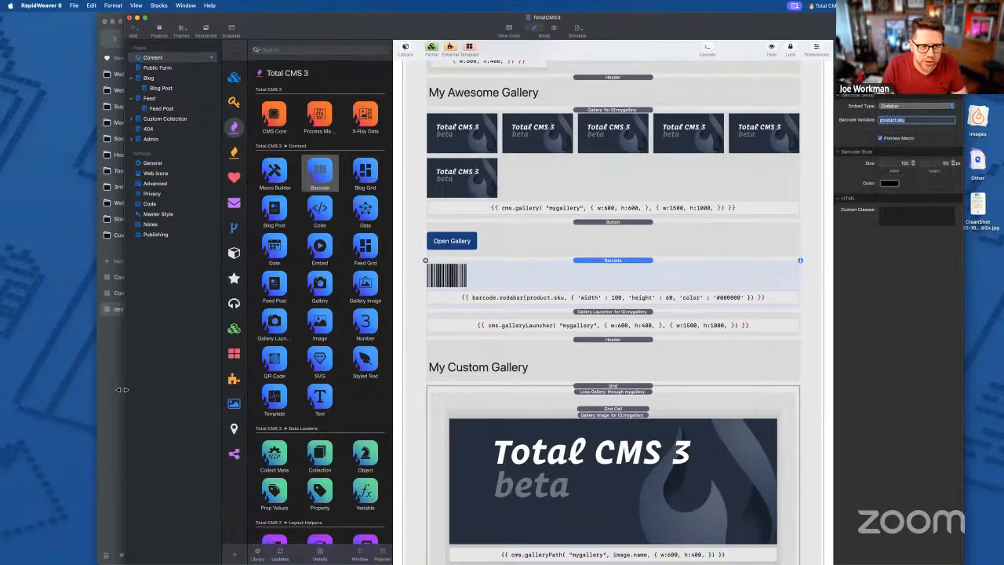
- Write barcode.text('SKU-12345') in the Twig playground and render it
{"action": "left_click", "coordinate": [123, 394]}
{"action": "left_click", "coordinate": [411, 176]}
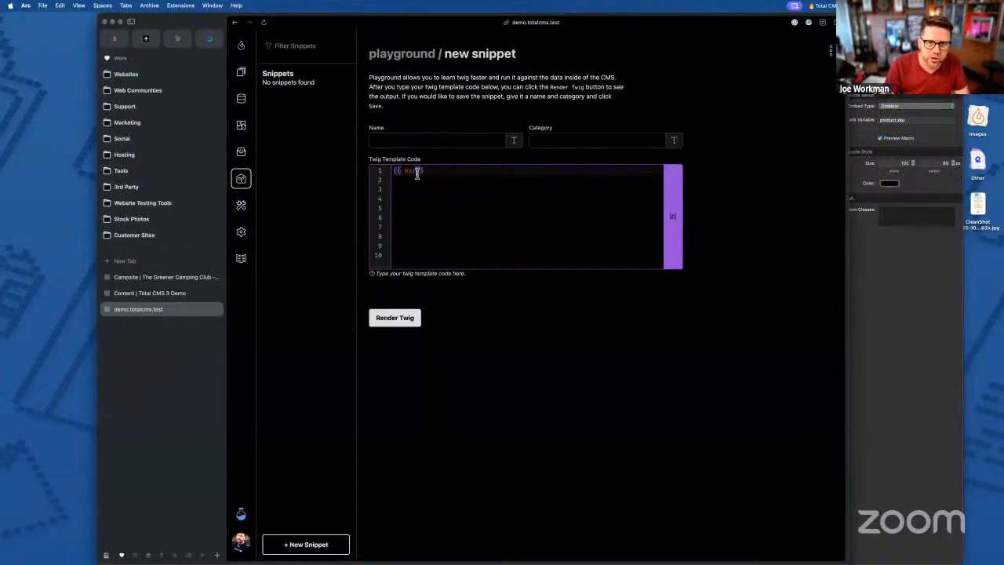
{"action": "type", "text": "."}
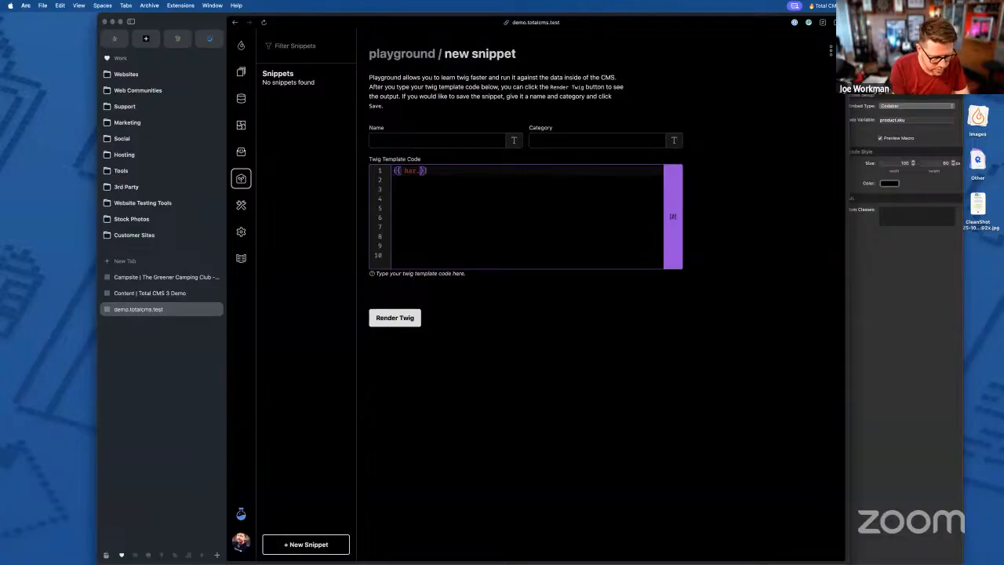
{"action": "type", "text": "tex"}
{"action": "key", "text": "BackSpace"}
{"action": "key", "text": "BackSpace"}
{"action": "type", "text": "code.text"}
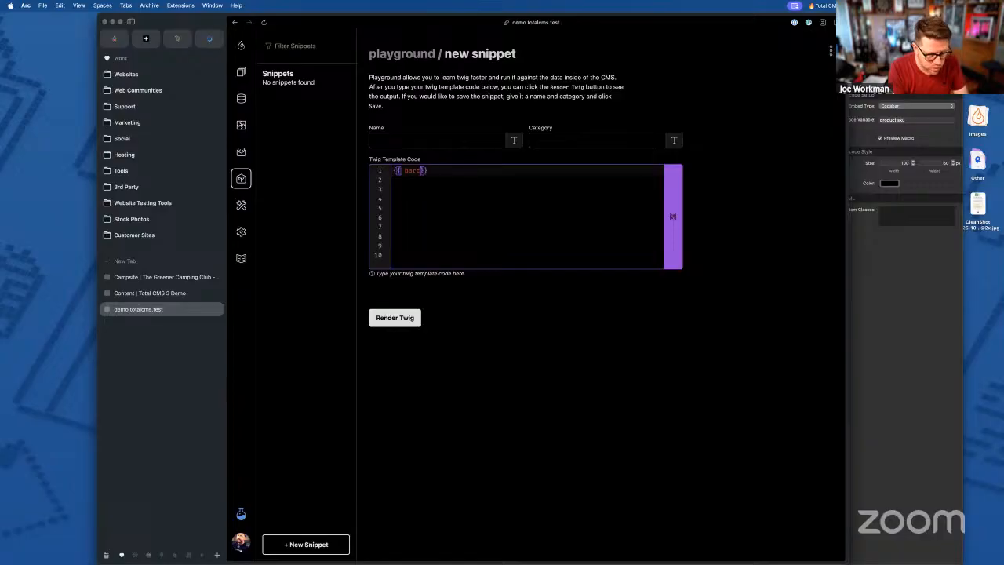
{"action": "type", "text": "('"}
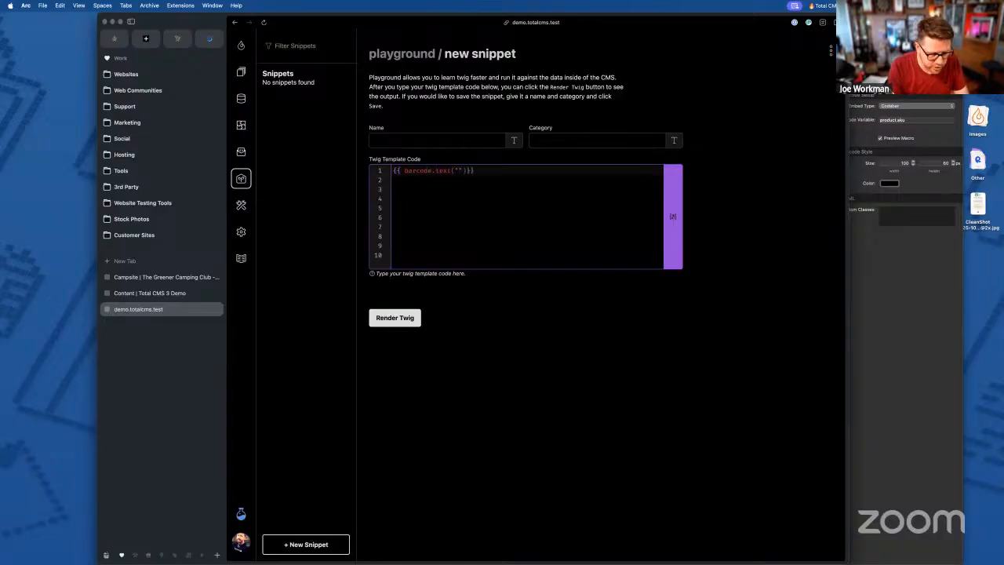
{"action": "key", "text": "super+shift+v"}
{"action": "type", "text": "sku"}
{"action": "key", "text": "Down"}
{"action": "key", "text": "Down"}
{"action": "key", "text": "Return"}
{"action": "key", "text": "Right"}
{"action": "key", "text": "Right"}
{"action": "key", "text": "Right"}
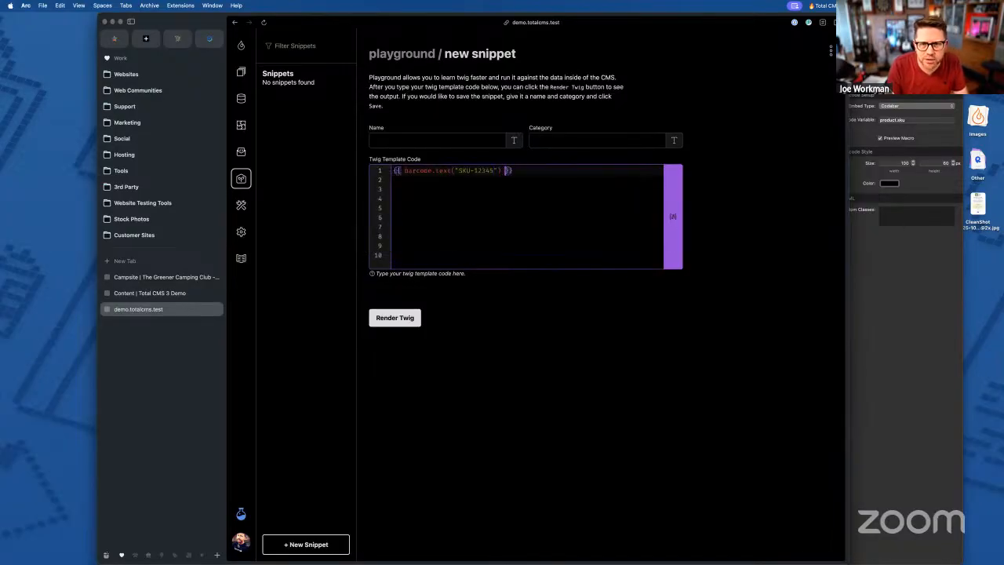
{"action": "left_click", "coordinate": [409, 318]}
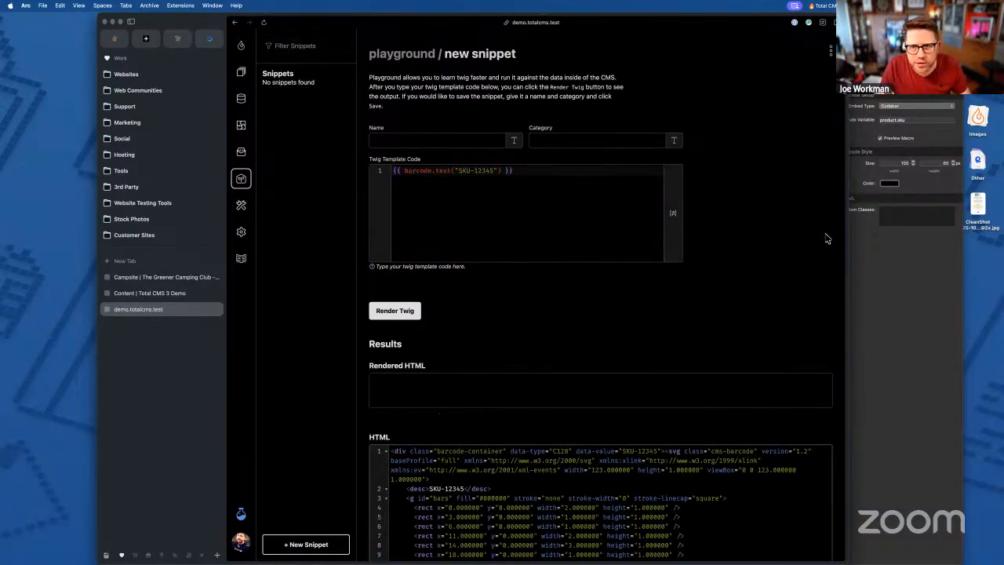
- Add a white "#ffff" color option to the barcode snippet and render it
{"action": "left_click", "coordinate": [918, 285]}
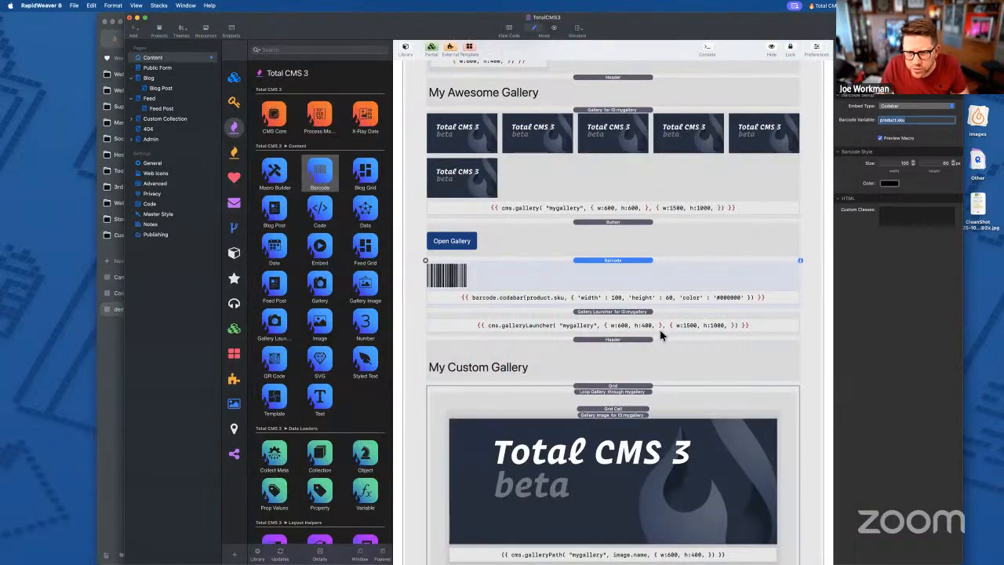
{"action": "left_click", "coordinate": [595, 281]}
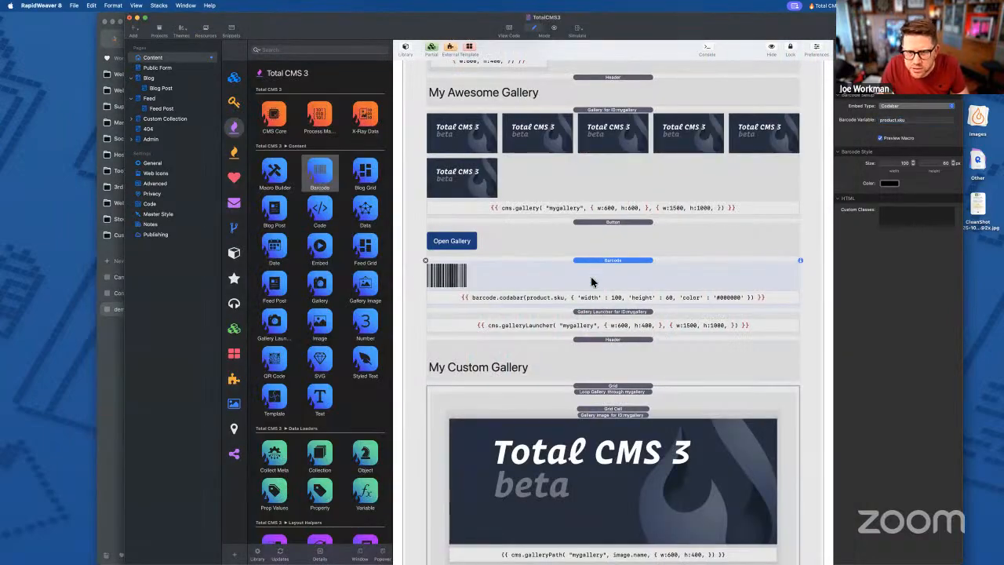
{"action": "left_click", "coordinate": [104, 404]}
{"action": "left_click", "coordinate": [502, 170]}
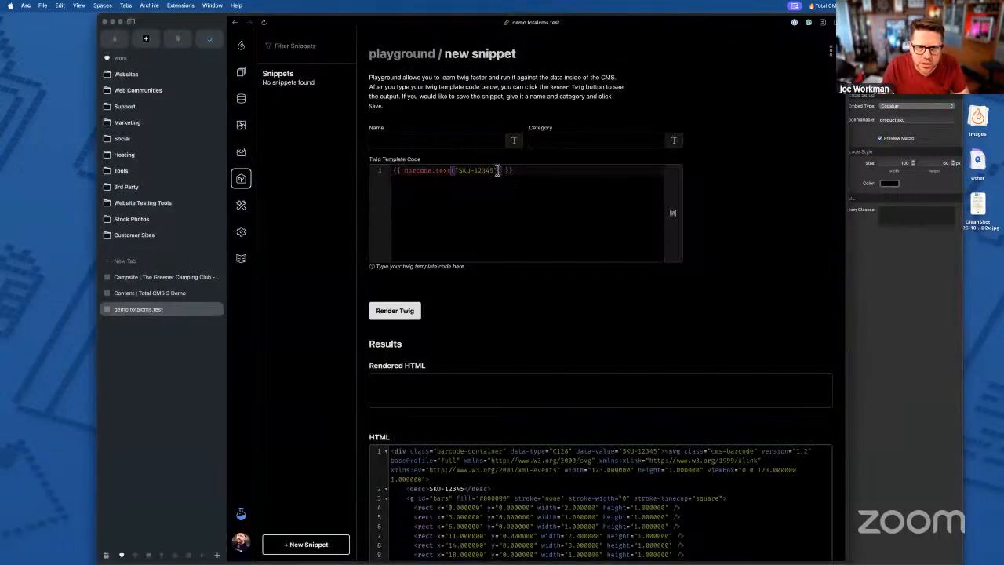
{"action": "type", "text": ", "}
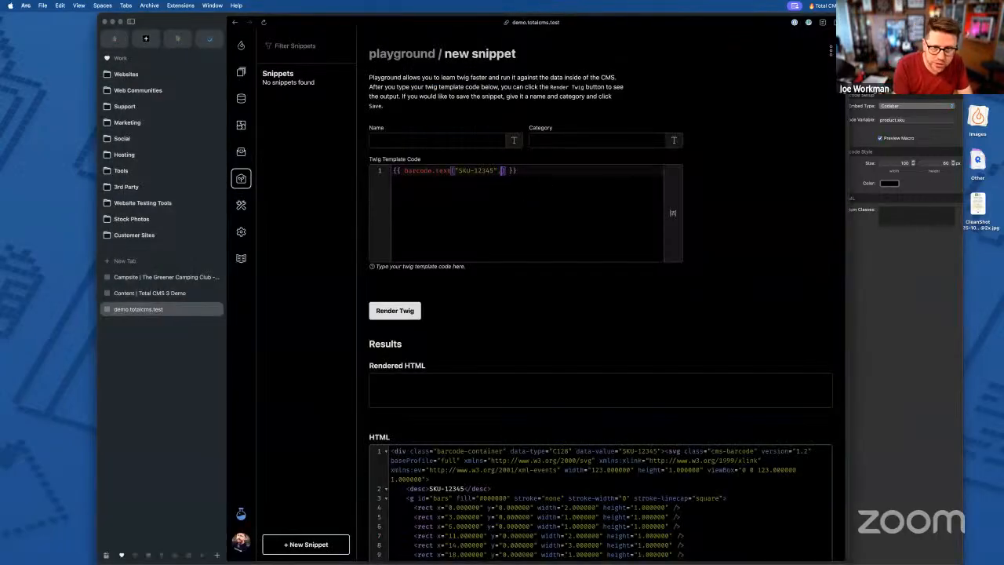
{"action": "type", "text": "["}
{"action": "type", "text": "color: "}
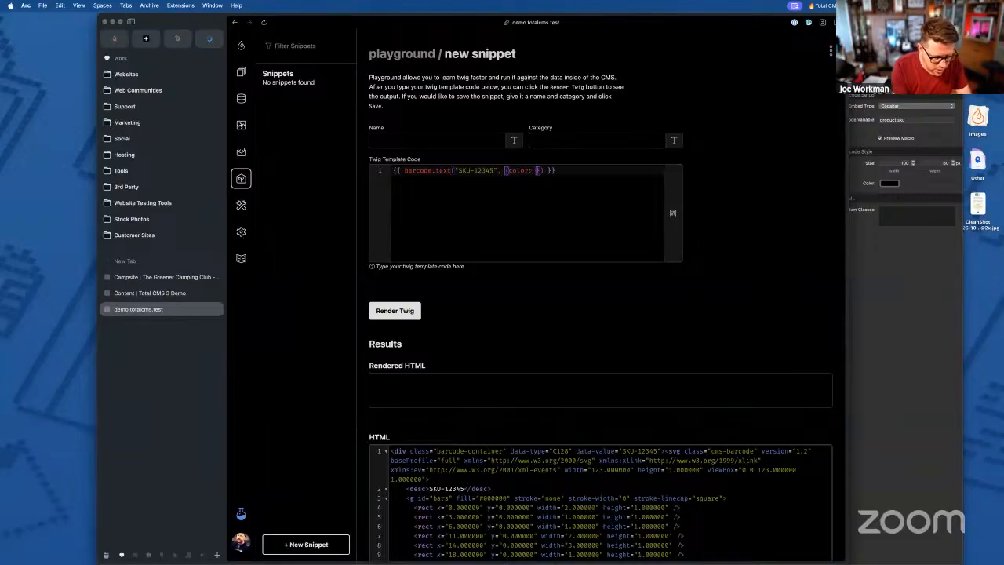
{"action": "type", "text": "\"#ffffff"}
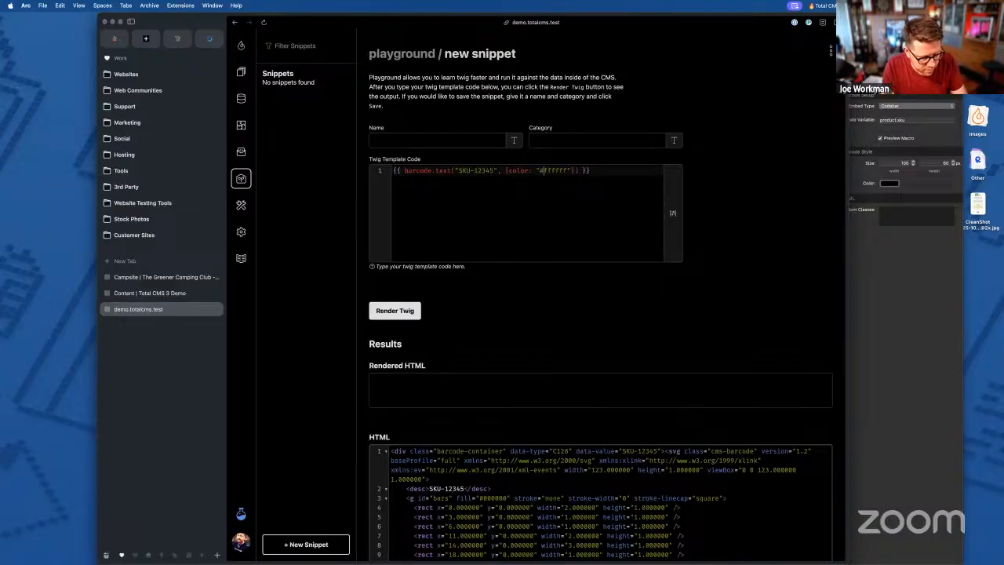
{"action": "key", "text": "Right"}
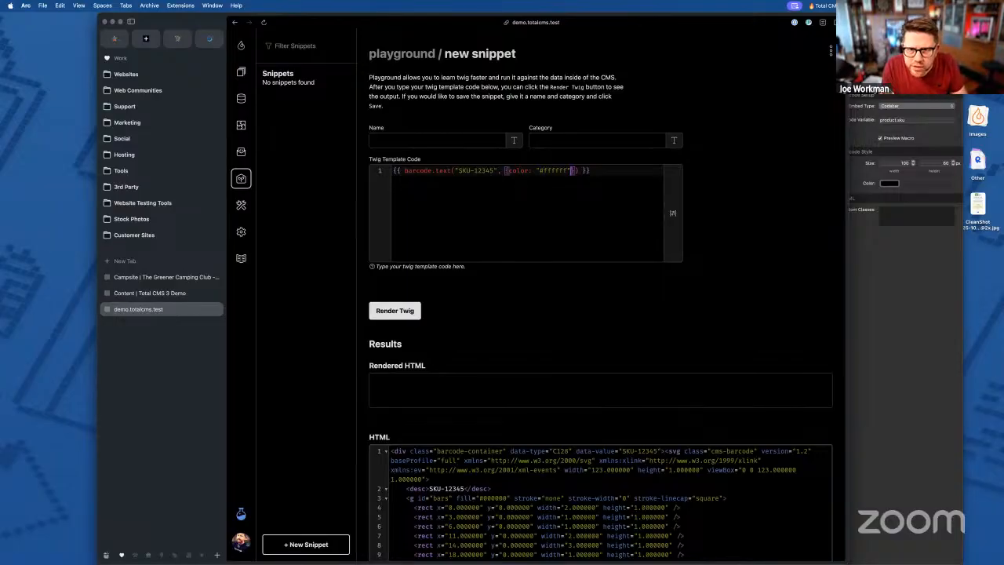
{"action": "left_click", "coordinate": [388, 314]}
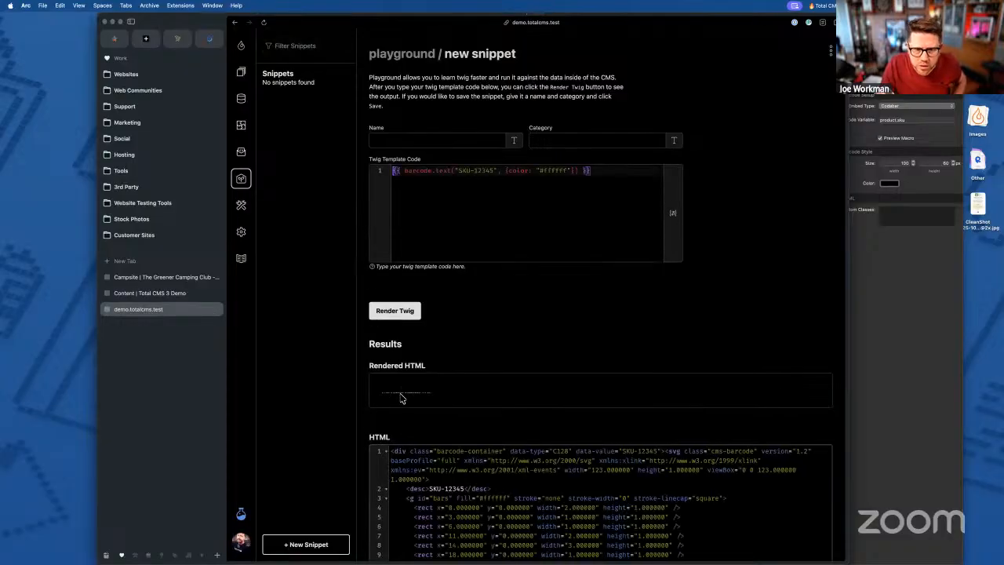
- Add width: 200, height: 100 to the barcode options, render, and return to RapidWeaver
{"action": "left_click", "coordinate": [507, 171]}
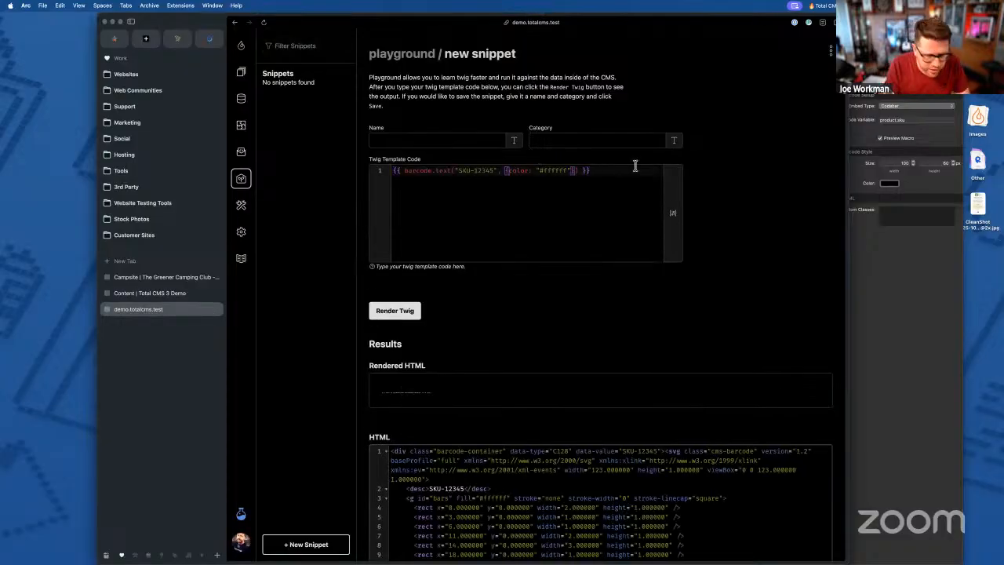
{"action": "type", "text": "width"}
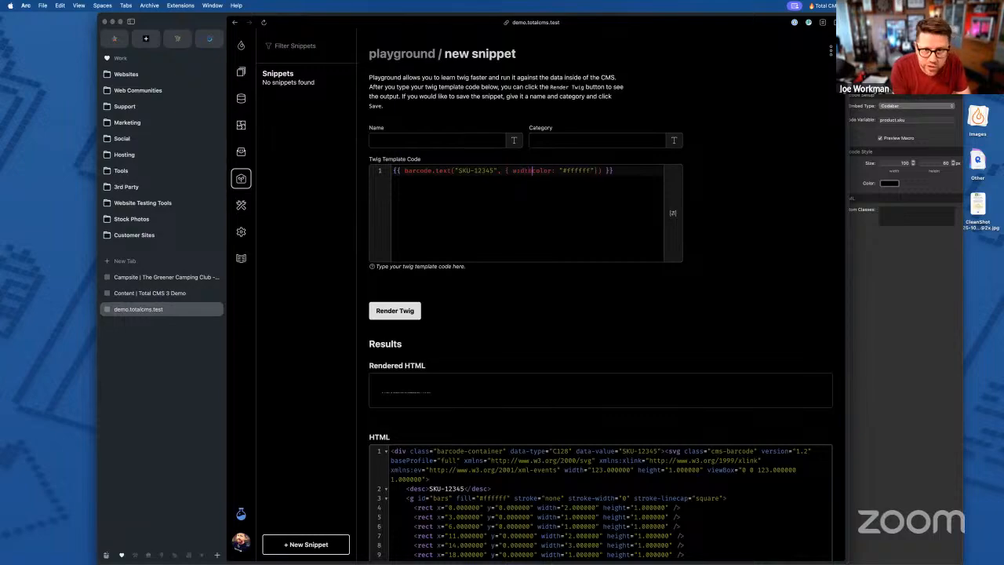
{"action": "type", "text": ": "}
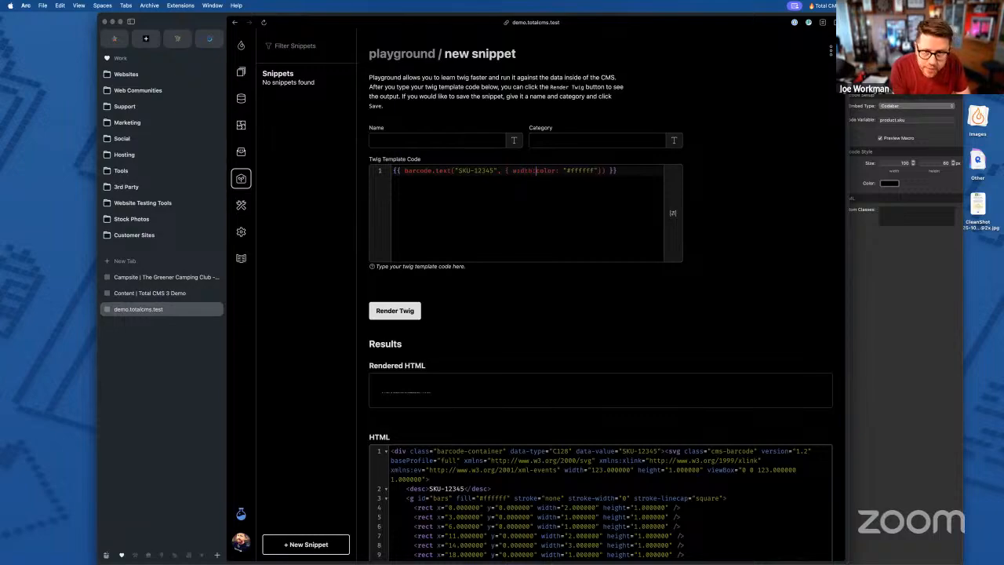
{"action": "type", "text": "200"}
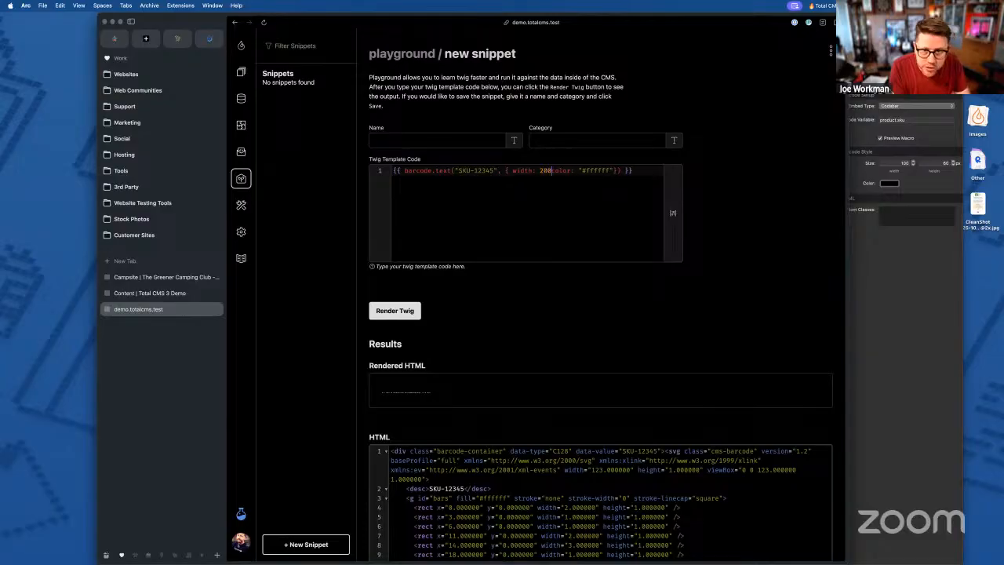
{"action": "type", "text": ", height"}
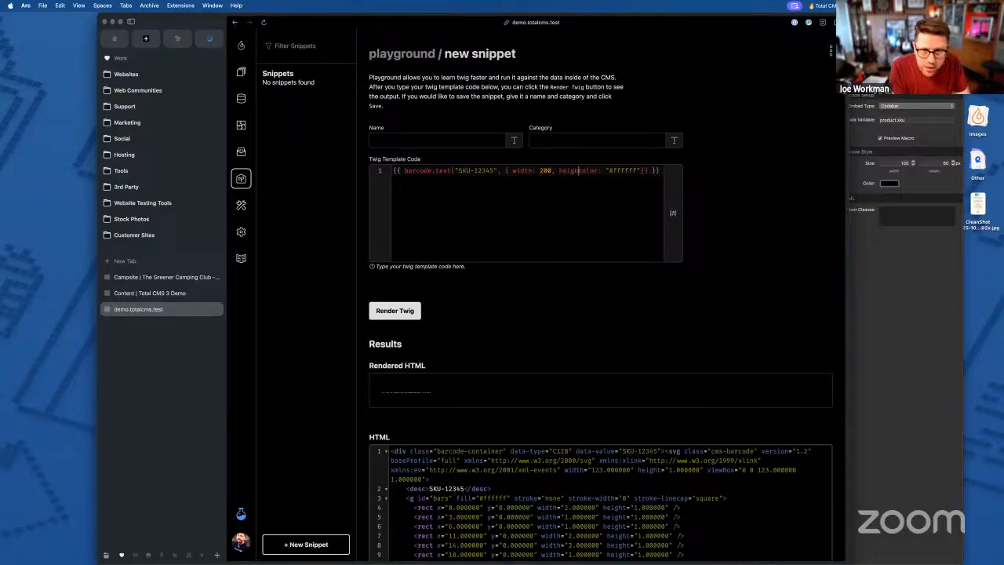
{"action": "type", "text": ": 100,"}
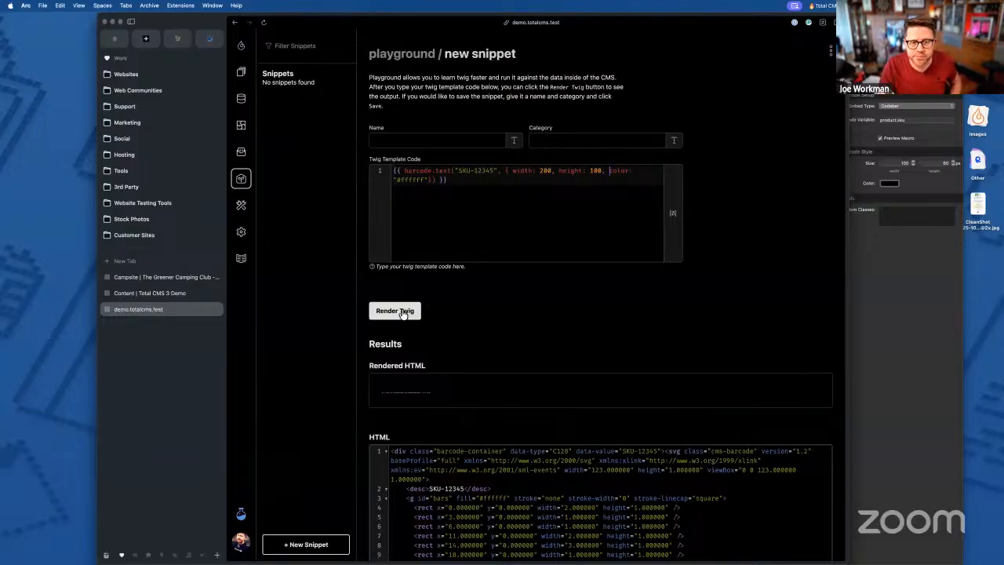
{"action": "left_click", "coordinate": [403, 312]}
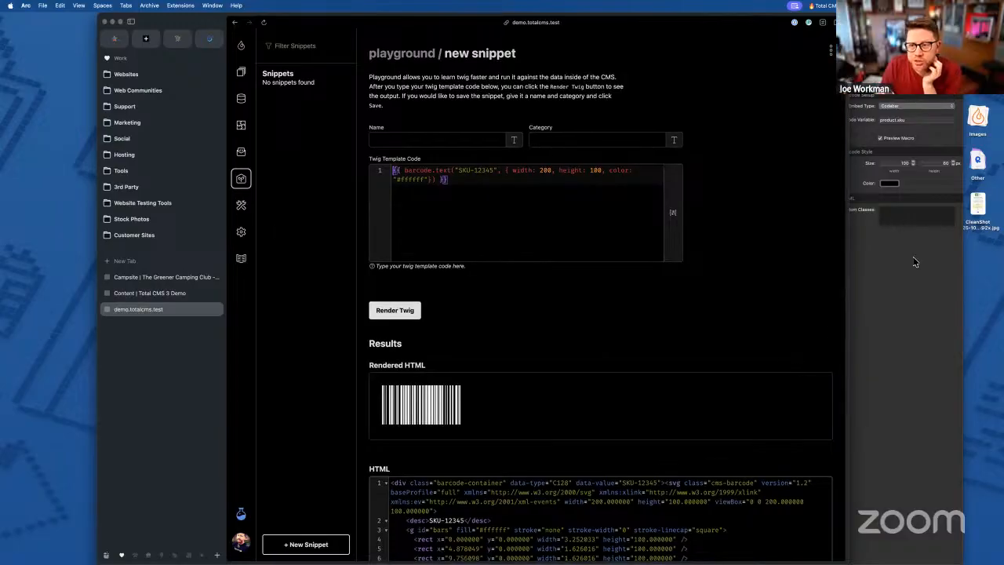
{"action": "left_click", "coordinate": [852, 332]}
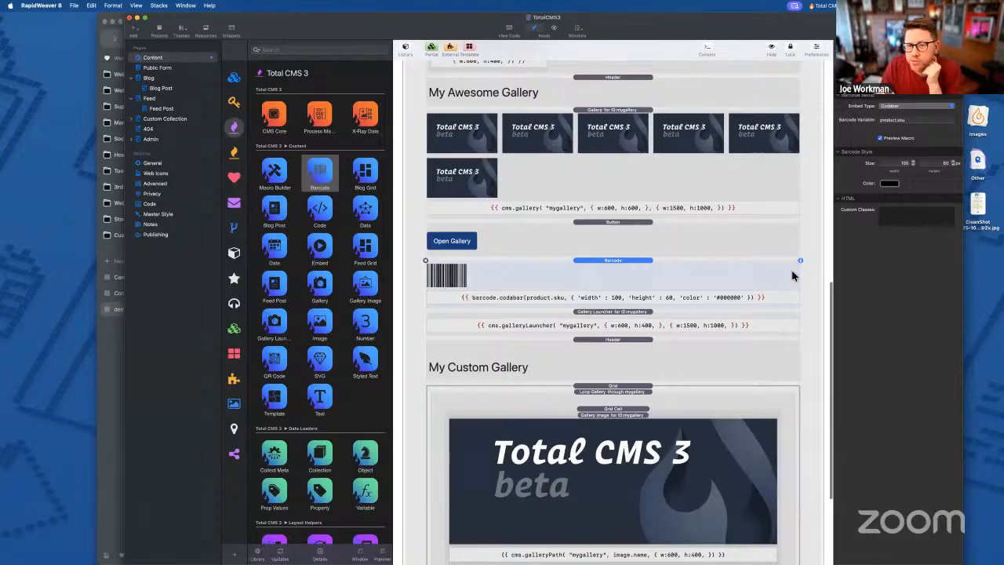
{"action": "left_click", "coordinate": [114, 388]}
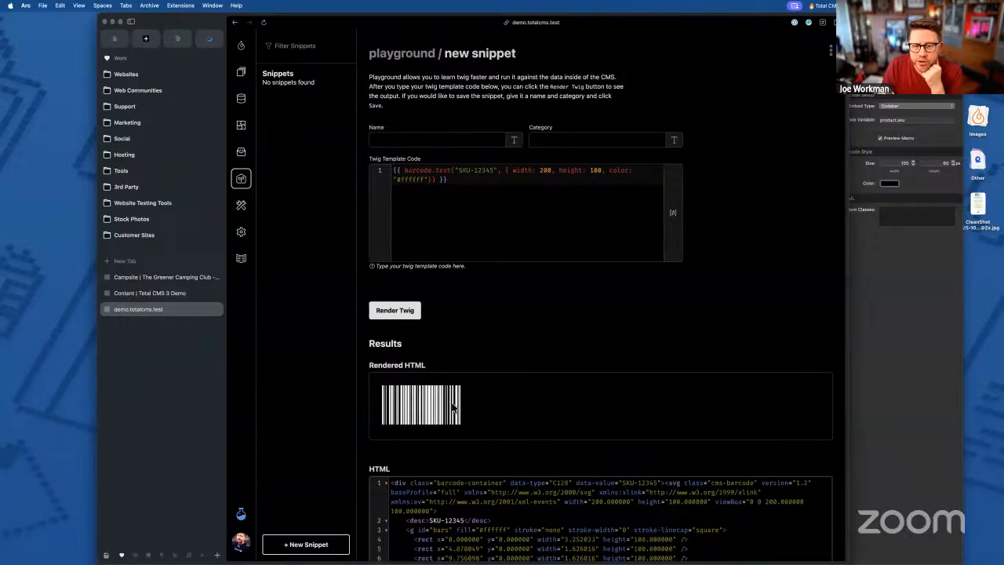
{"action": "key", "text": "super+Tab"}
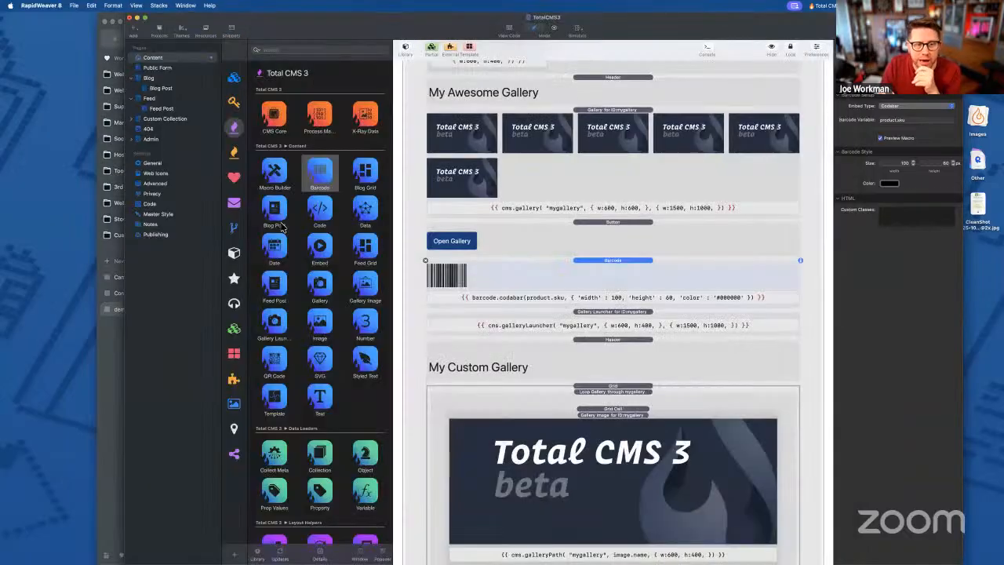
- Add a QR Code stack above the barcode and try the Email, SMS and Telephone embed types
{"action": "left_click_drag", "start_coordinate": [274, 360], "coordinate": [585, 271]}
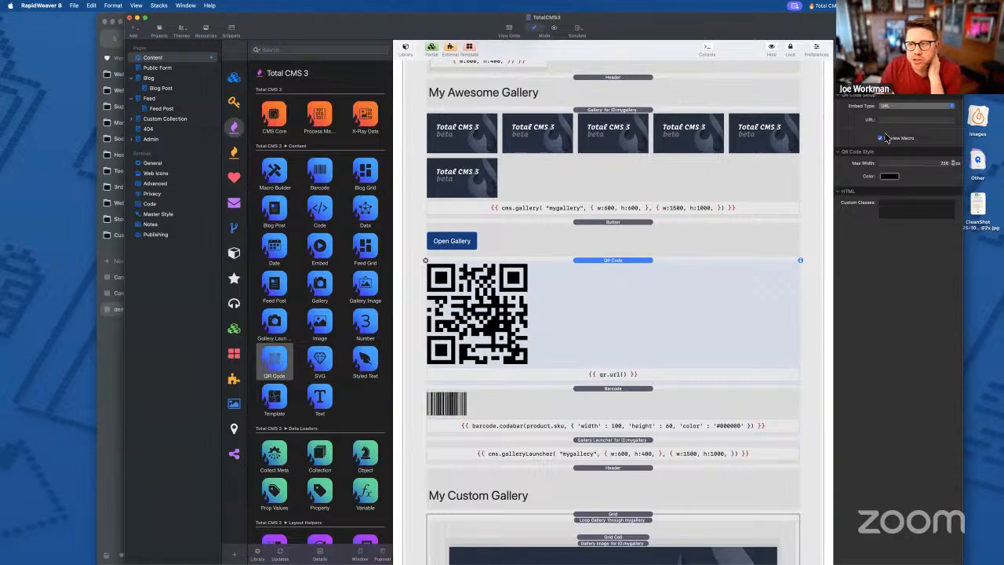
{"action": "left_click", "coordinate": [902, 107]}
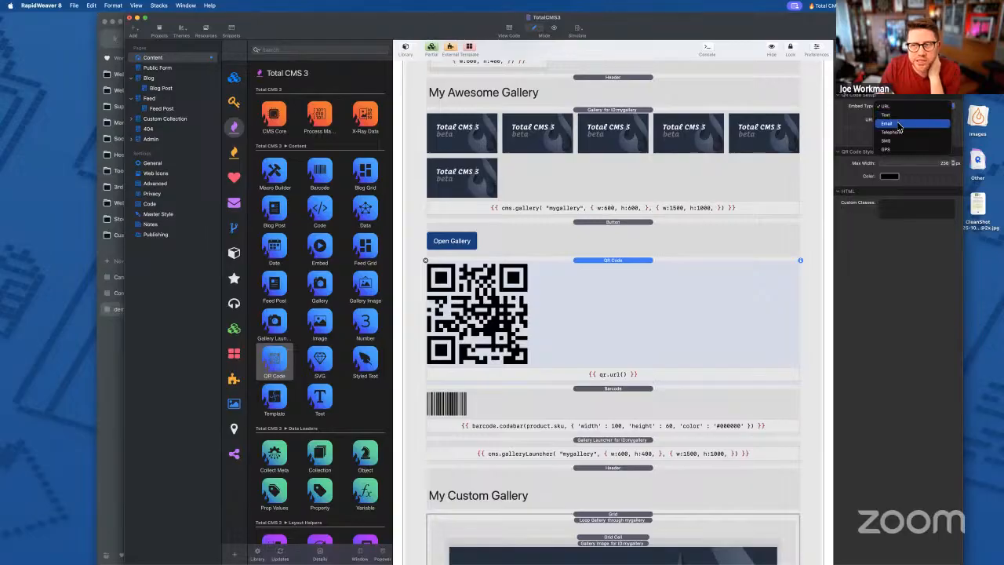
{"action": "left_click", "coordinate": [899, 124]}
{"action": "left_click", "coordinate": [902, 106]}
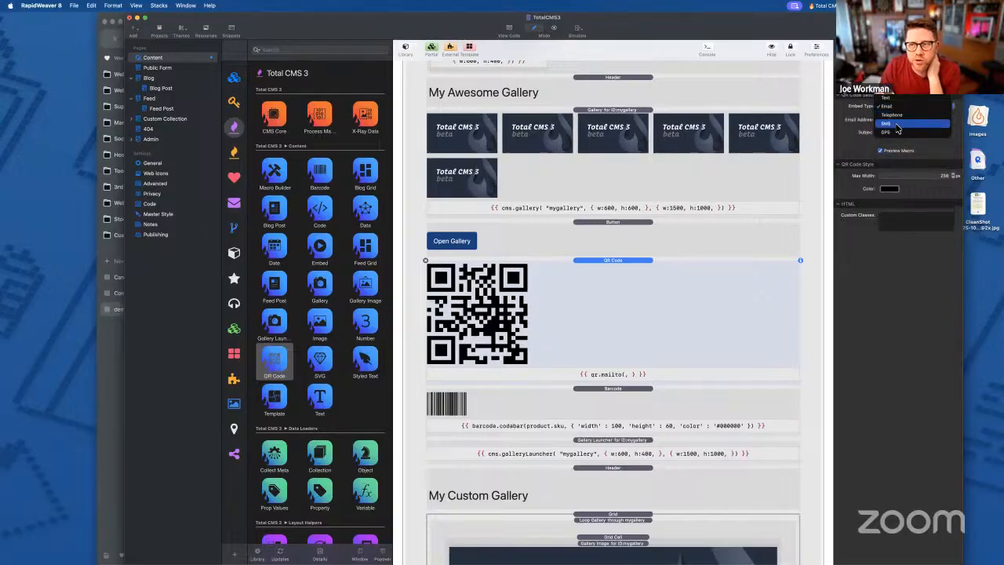
{"action": "left_click", "coordinate": [898, 126]}
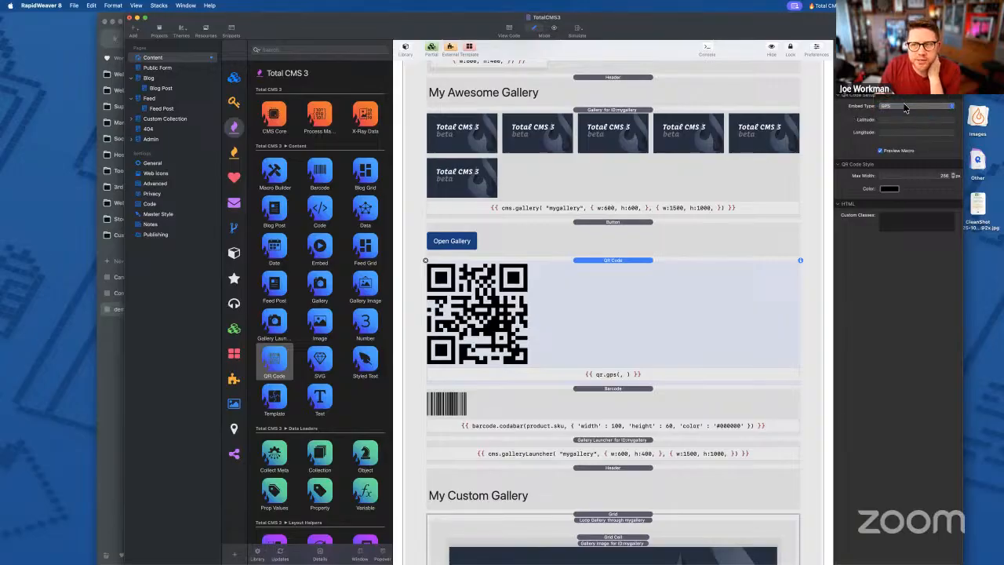
{"action": "left_click", "coordinate": [887, 63]}
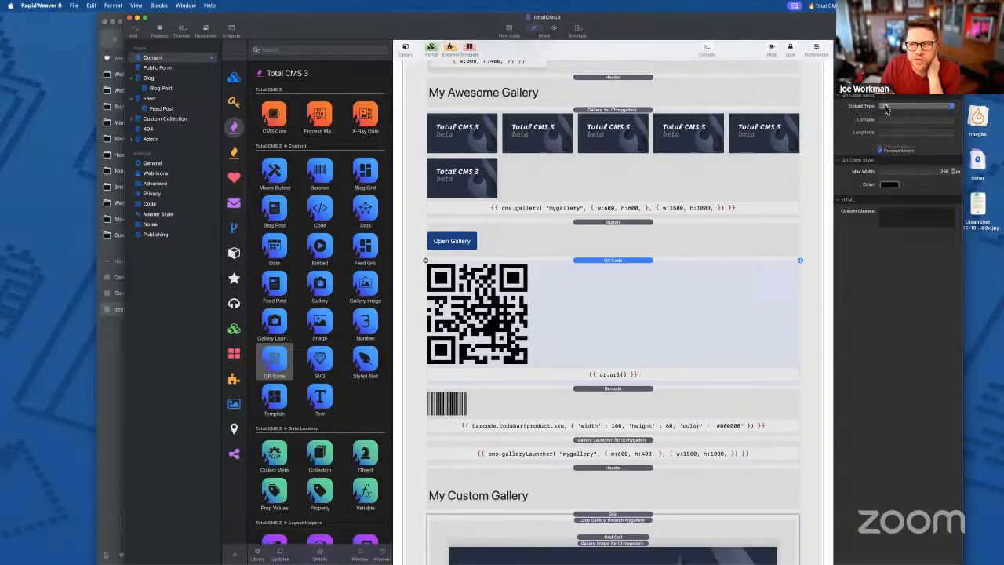
{"action": "left_click", "coordinate": [891, 106]}
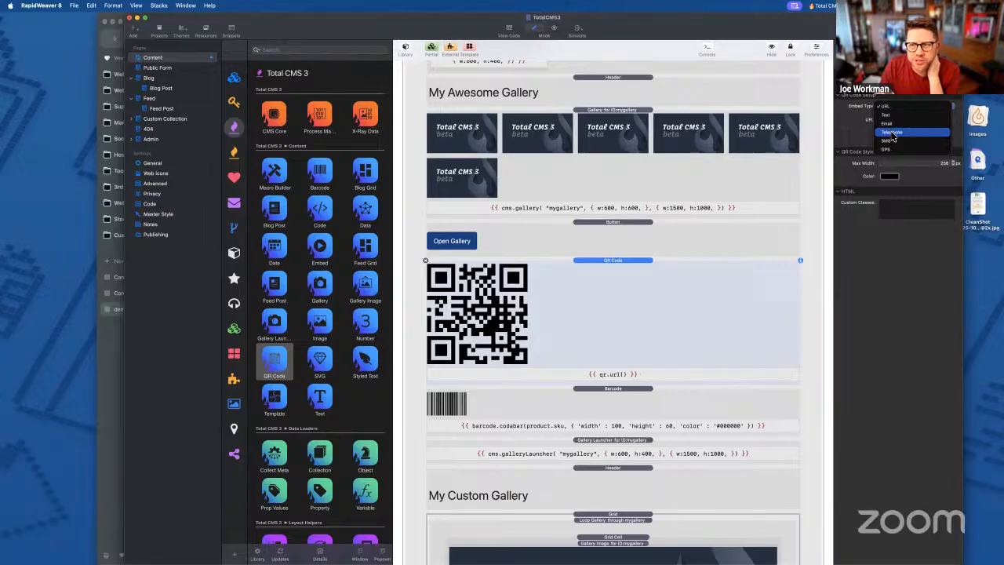
{"action": "left_click", "coordinate": [892, 133]}
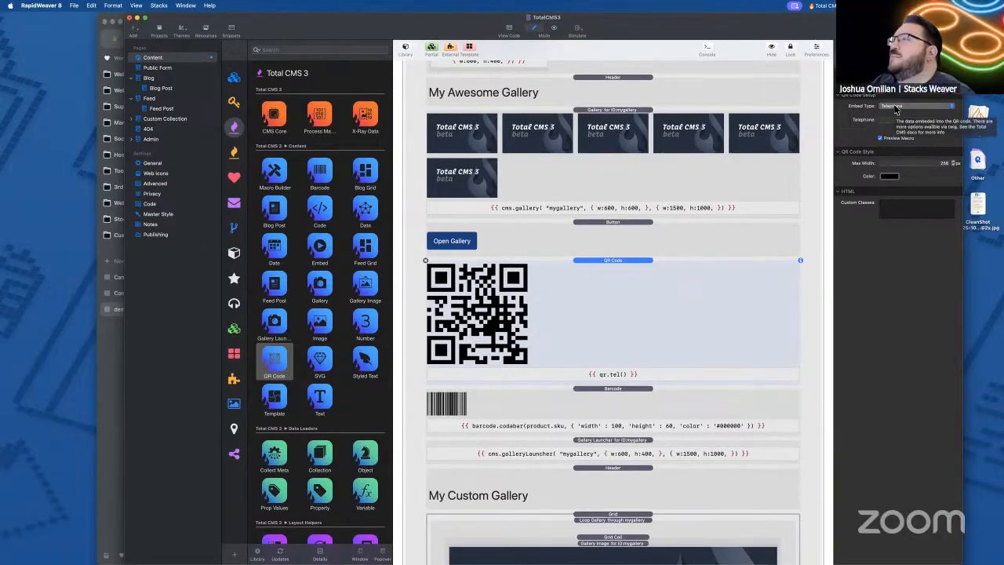
- Settle the QR code's embed type on URL and check its maximum width setting
{"action": "left_click", "coordinate": [897, 108]}
{"action": "left_click", "coordinate": [897, 118]}
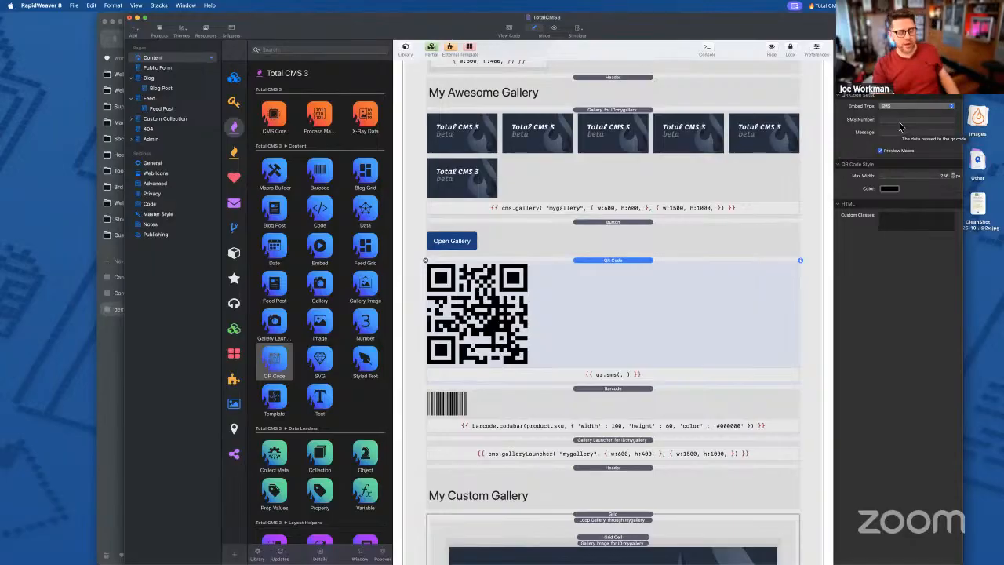
{"action": "left_click", "coordinate": [899, 105]}
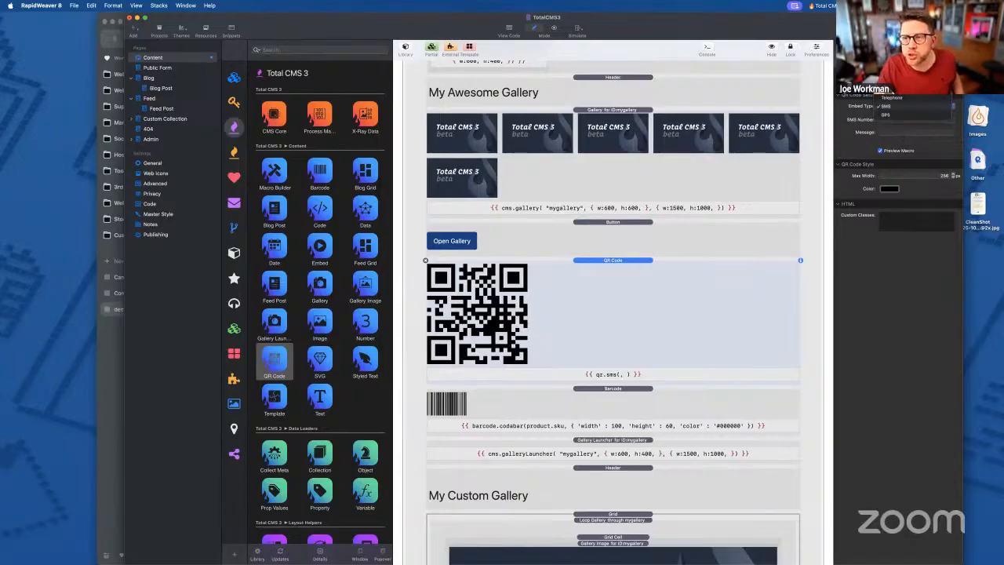
{"action": "left_click", "coordinate": [896, 72]}
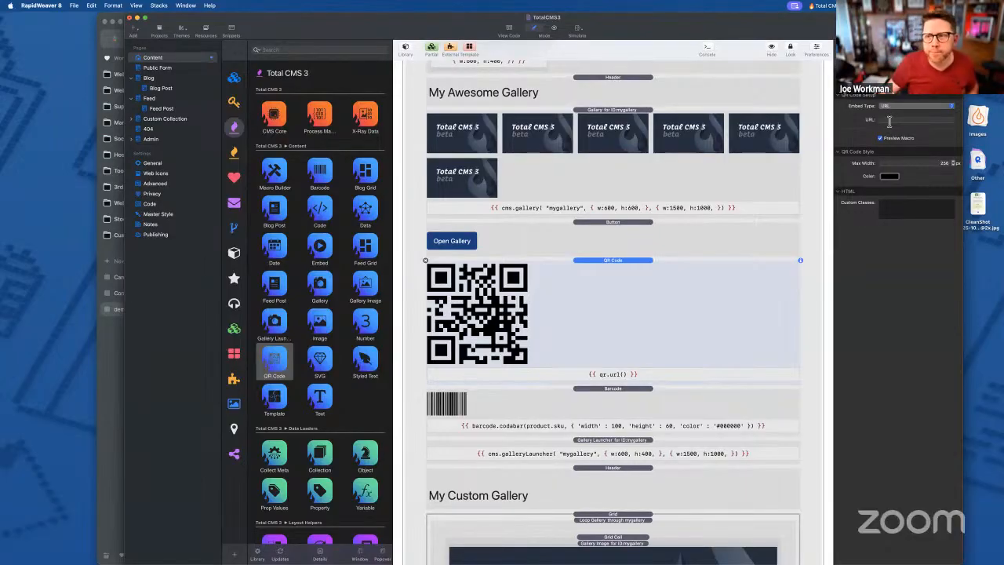
{"action": "left_click", "coordinate": [897, 106]}
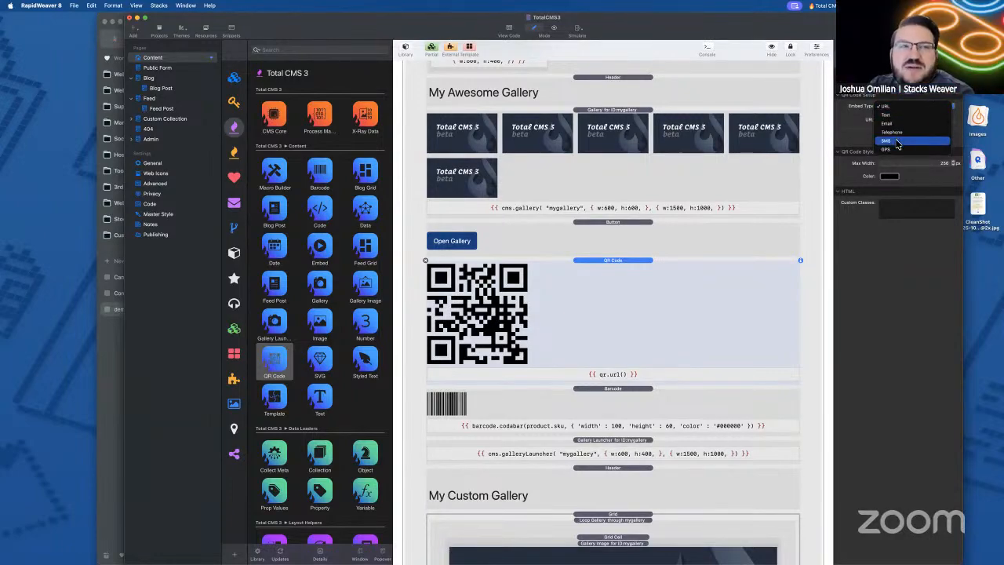
{"action": "left_click", "coordinate": [897, 142]}
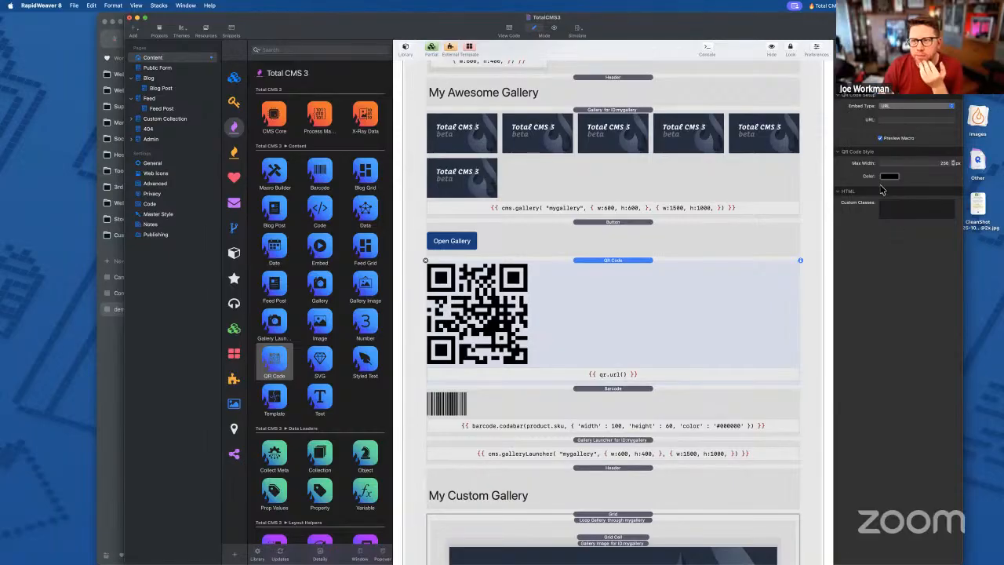
{"action": "left_click", "coordinate": [935, 163]}
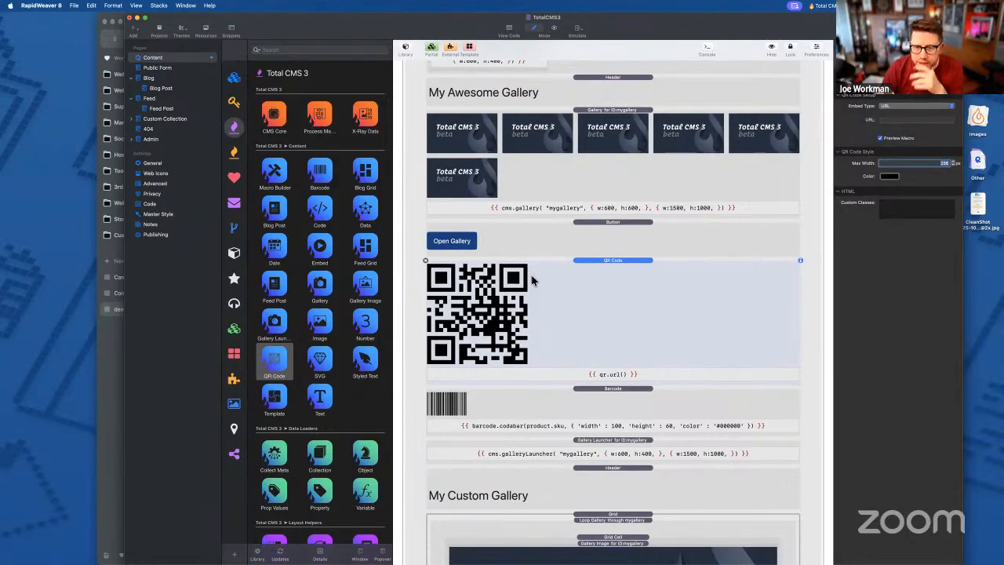
{"action": "left_click", "coordinate": [114, 367]}
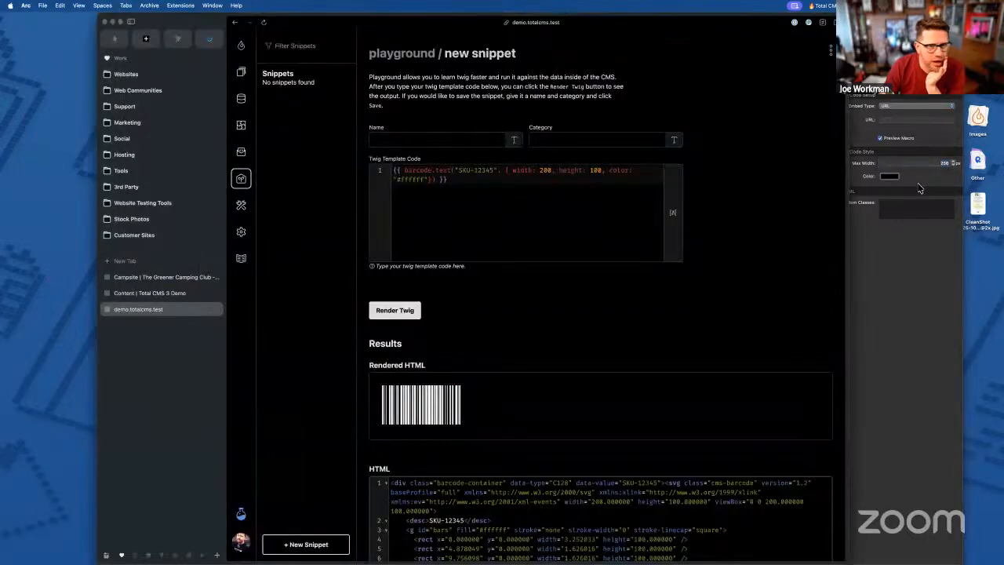
{"action": "left_click", "coordinate": [920, 312]}
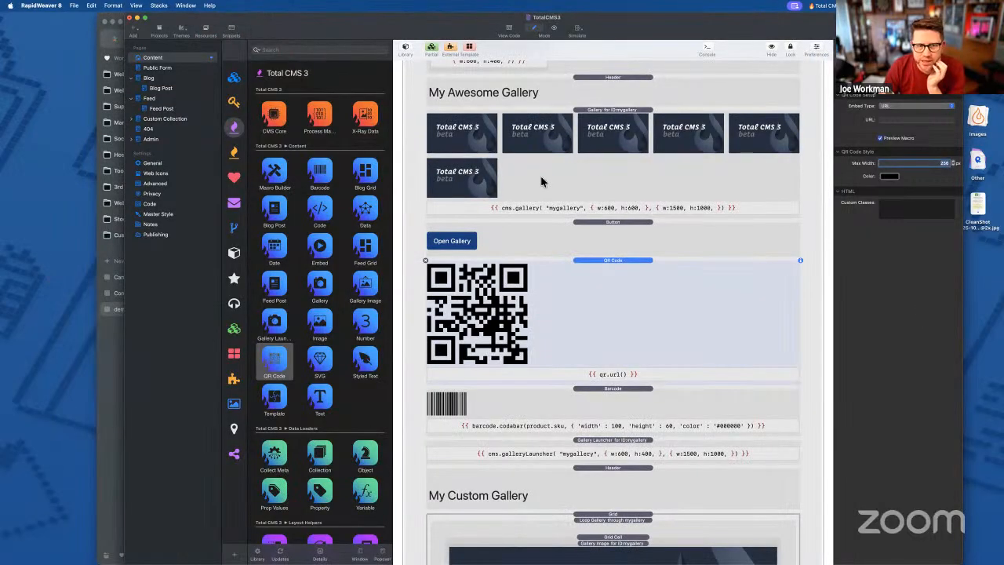
{"action": "left_click", "coordinate": [320, 255]}
- Place an Embed stack above the QR code, trying YouTube and Vimeo before settling on Auto Detect
{"action": "left_click_drag", "start_coordinate": [320, 255], "coordinate": [612, 268]}
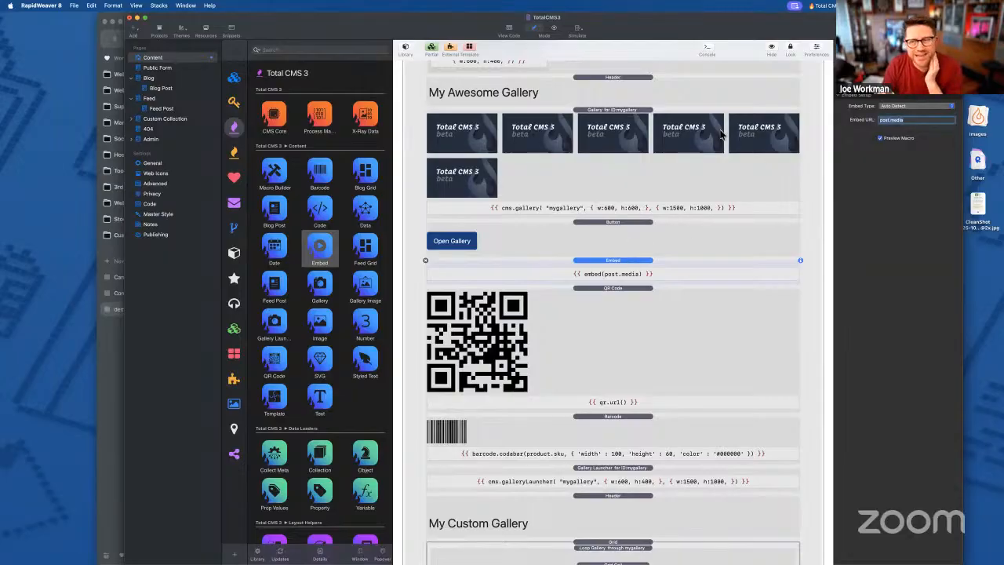
{"action": "left_click", "coordinate": [910, 106]}
{"action": "left_click", "coordinate": [921, 118]}
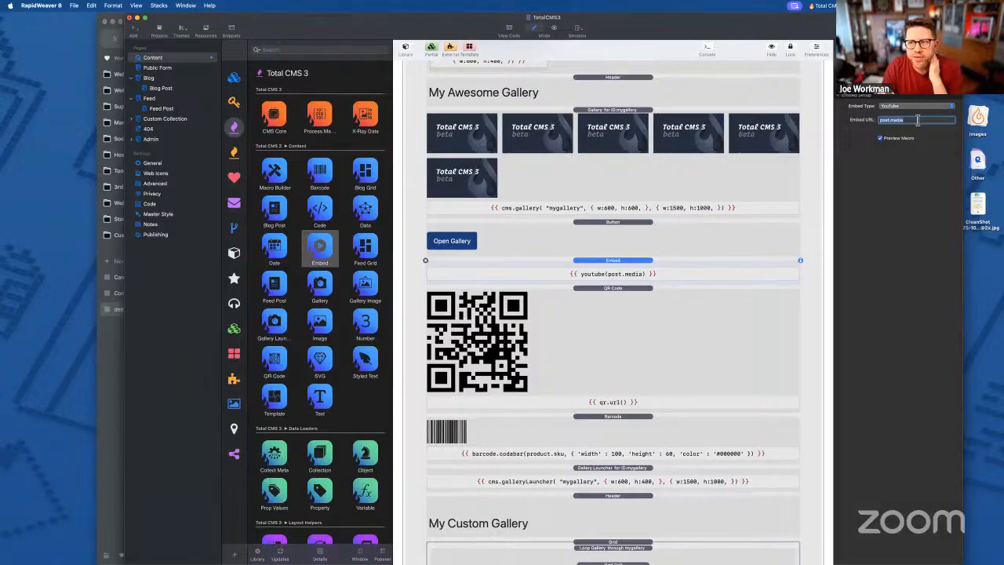
{"action": "left_click", "coordinate": [914, 106]}
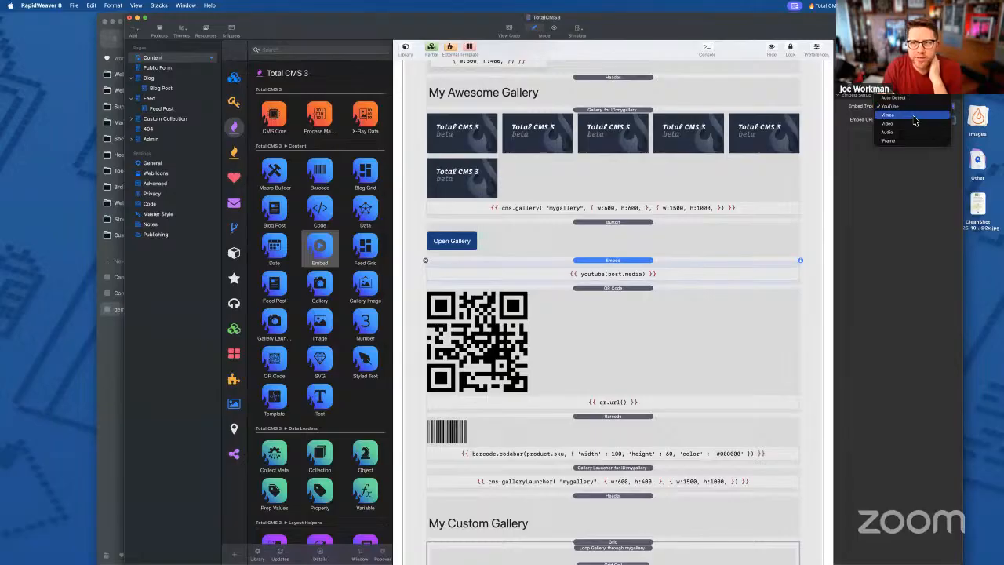
{"action": "left_click", "coordinate": [914, 116]}
{"action": "left_click", "coordinate": [908, 107]}
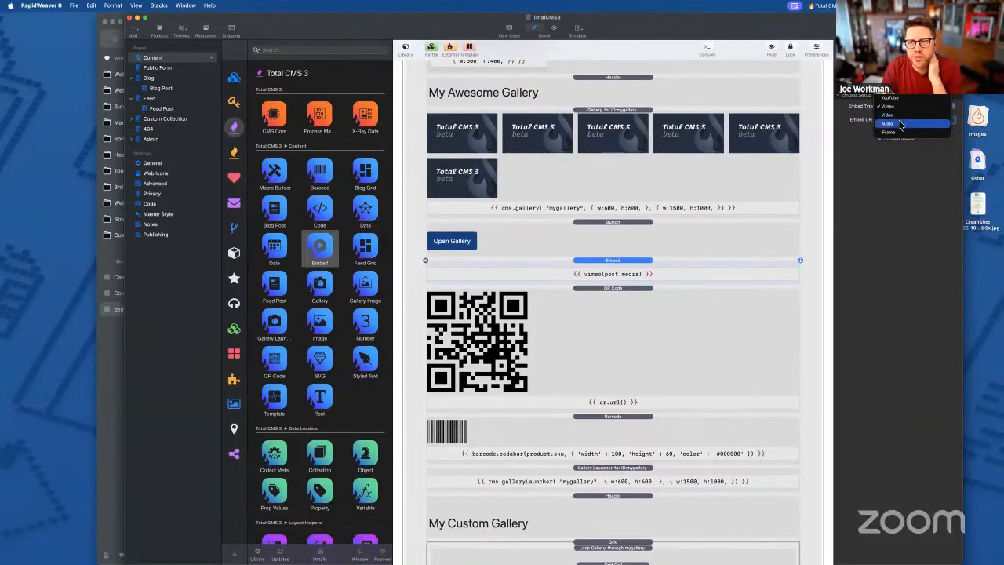
{"action": "left_click", "coordinate": [901, 135]}
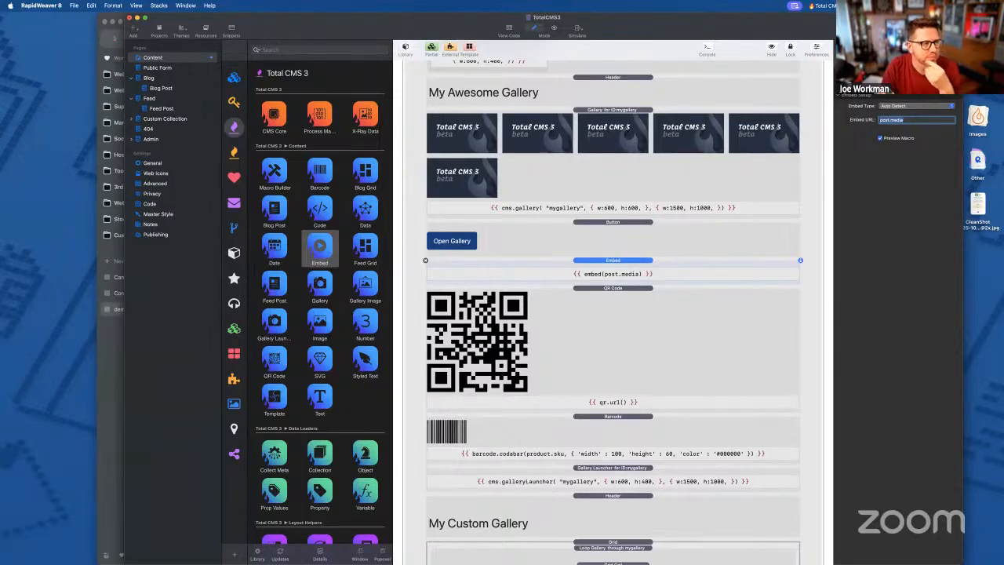
{"action": "left_click", "coordinate": [115, 375]}
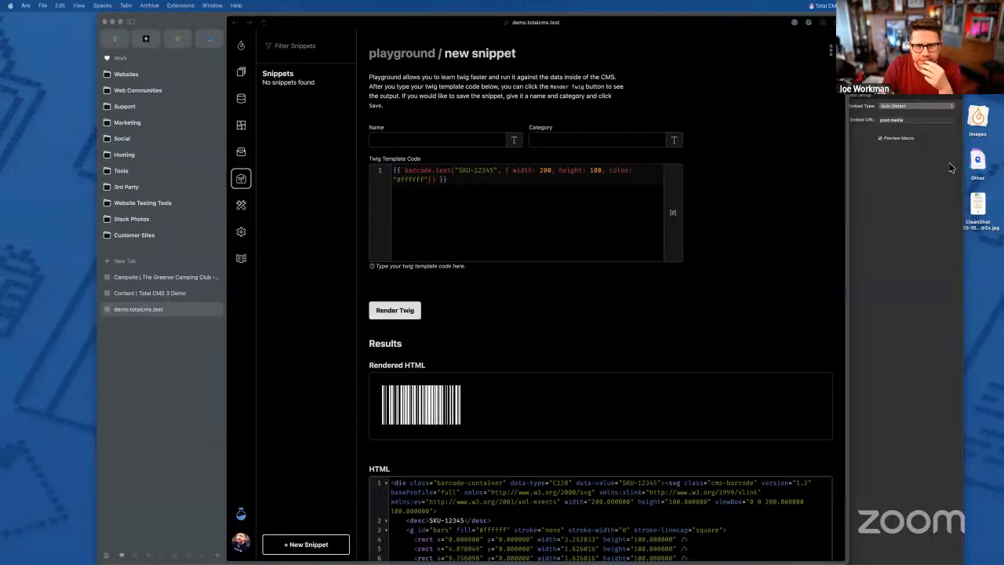
- Delete the barcode and QR Code stacks from the gallery page
{"action": "left_click", "coordinate": [933, 223]}
{"action": "scroll", "coordinate": [514, 297], "scroll_direction": "up", "scroll_amount": 1}
{"action": "left_click", "coordinate": [611, 269]}
{"action": "key", "text": "Delete"}
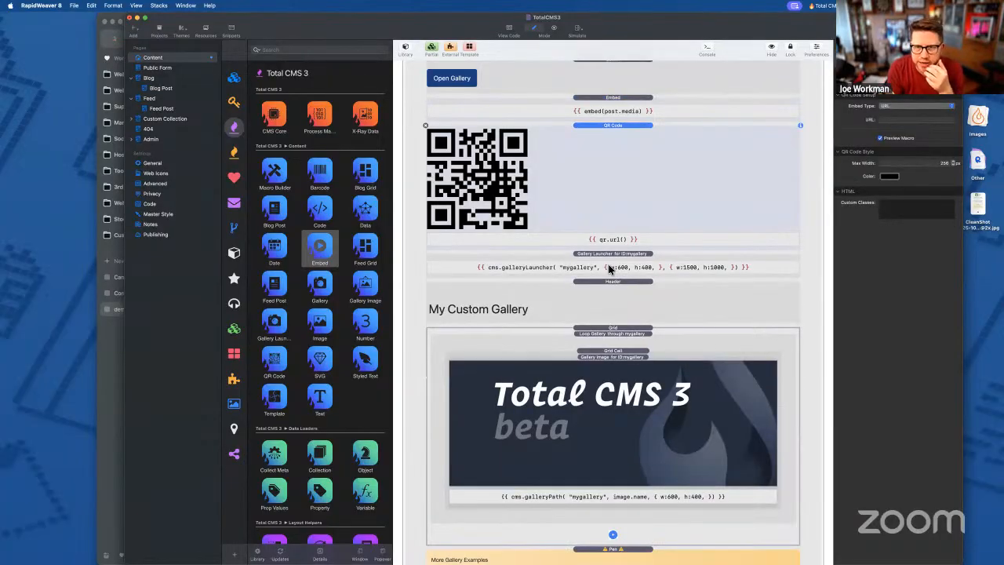
{"action": "key", "text": "Delete"}
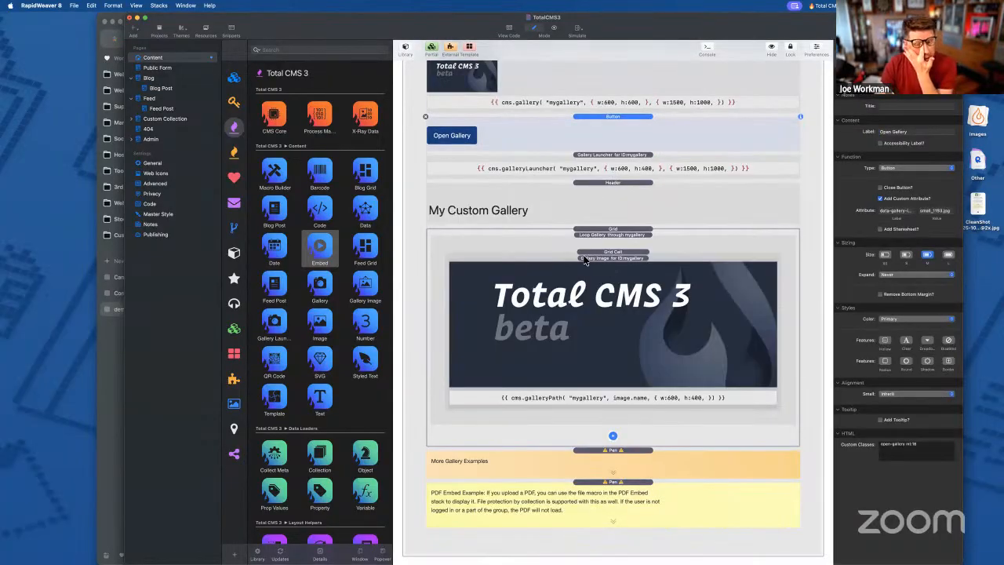
- Add a Conditional block for object.id == "myobject" above the SEO Meta Tags stack
{"action": "scroll", "coordinate": [593, 262], "scroll_direction": "up", "scroll_amount": 10}
{"action": "scroll", "coordinate": [332, 269], "scroll_direction": "down", "scroll_amount": 5}
{"action": "scroll", "coordinate": [332, 269], "scroll_direction": "down", "scroll_amount": 3}
{"action": "left_click", "coordinate": [276, 250]}
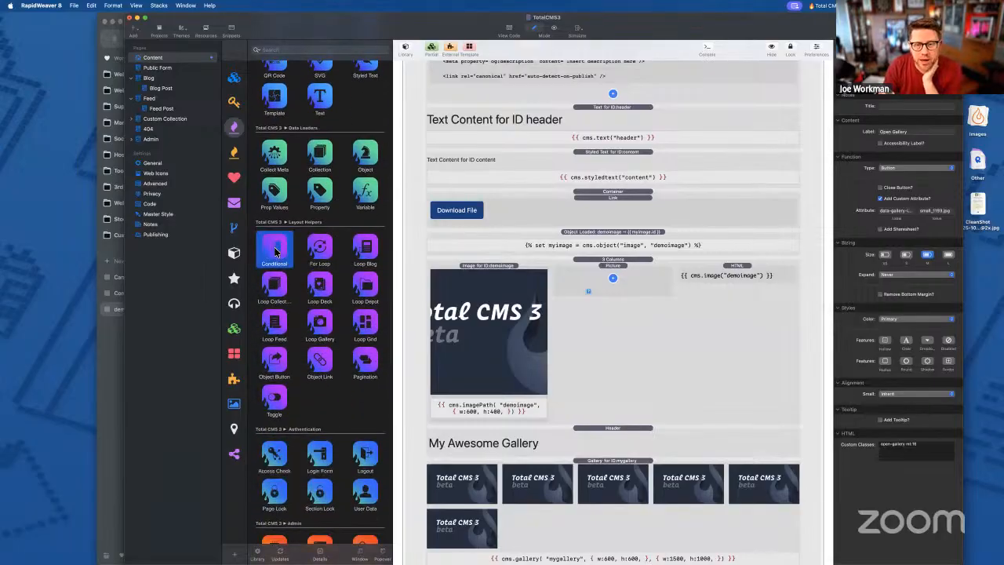
{"action": "scroll", "coordinate": [546, 253], "scroll_direction": "up", "scroll_amount": 5}
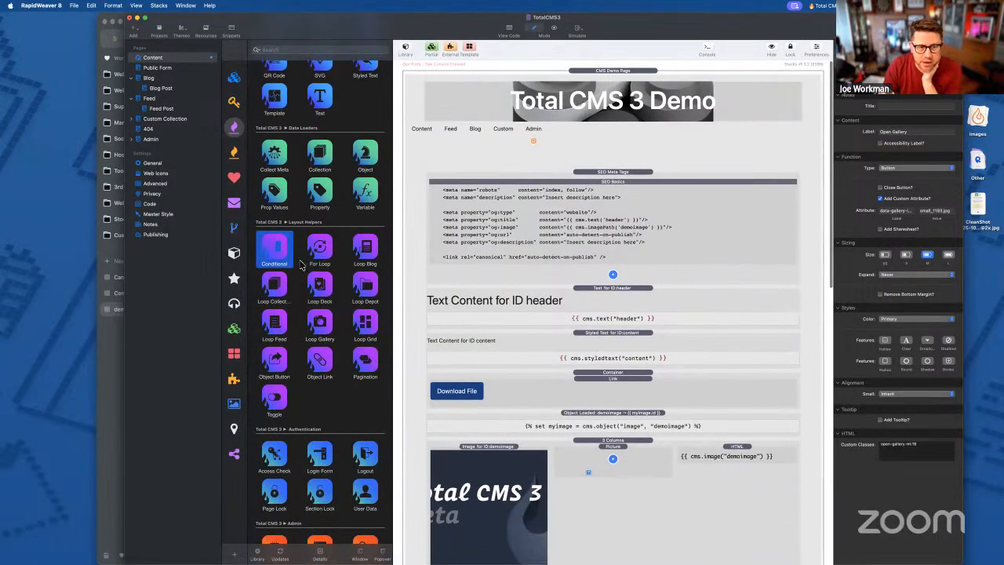
{"action": "left_click_drag", "start_coordinate": [296, 233], "coordinate": [569, 176]}
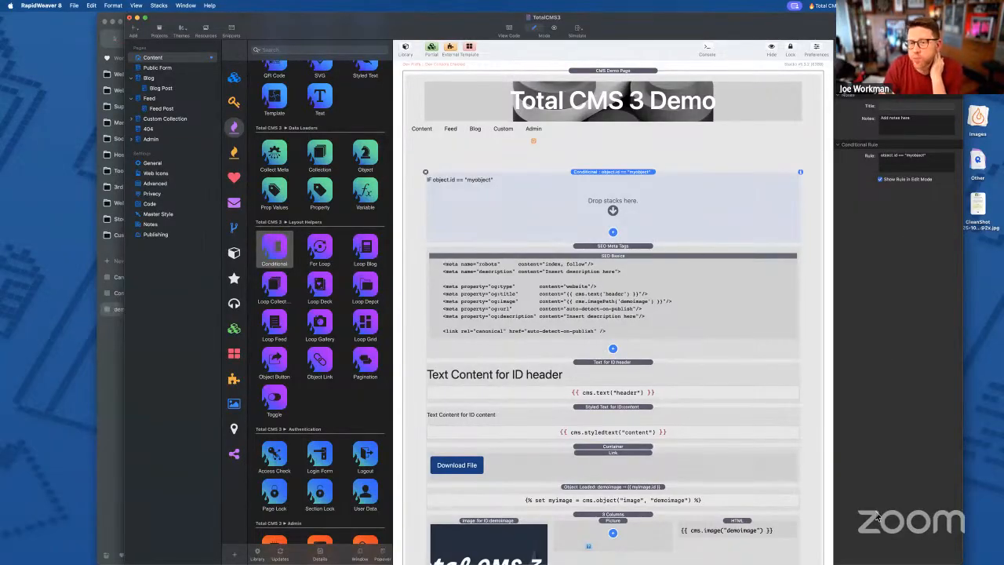
{"action": "left_click", "coordinate": [614, 233]}
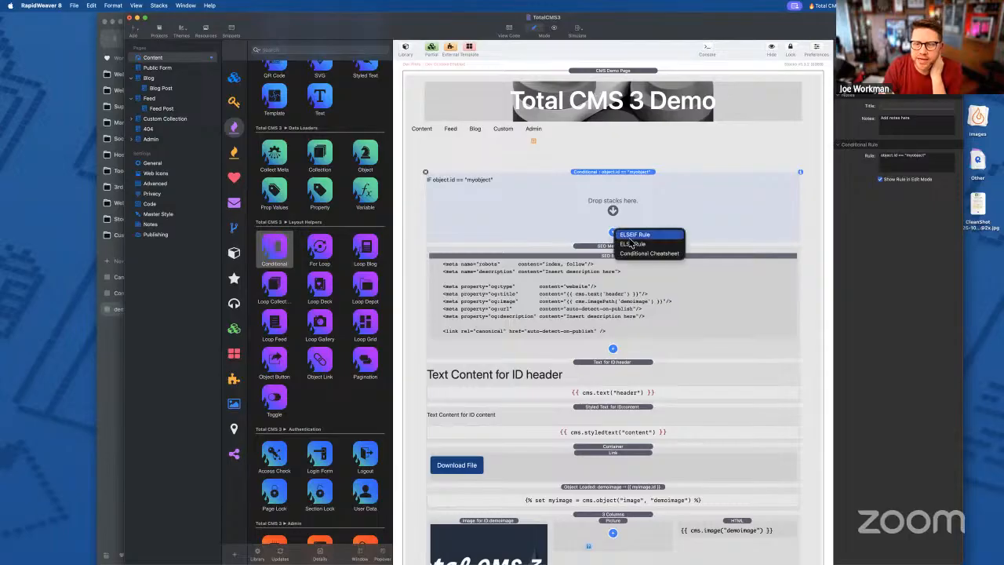
{"action": "left_click", "coordinate": [641, 255]}
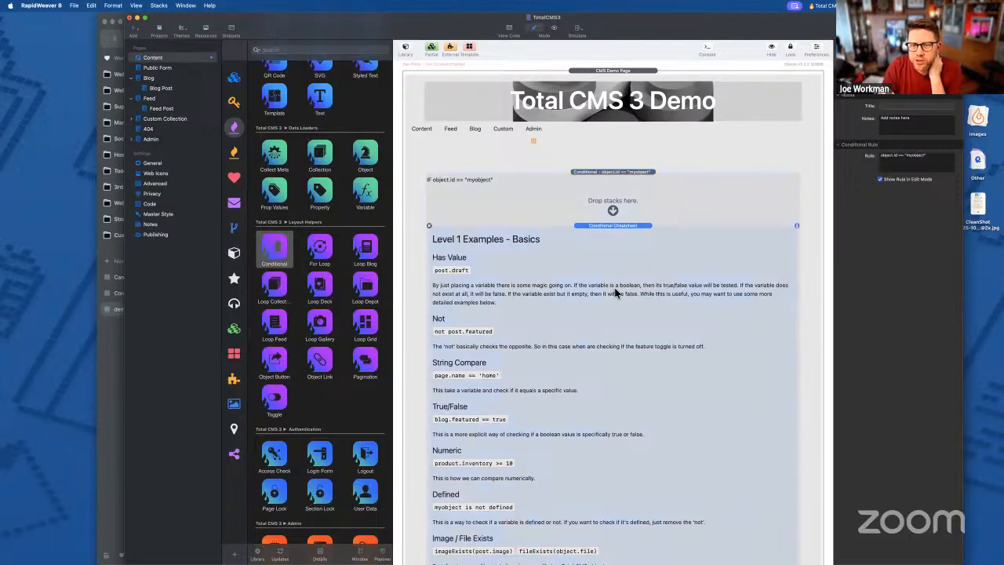
{"action": "scroll", "coordinate": [615, 293], "scroll_direction": "down", "scroll_amount": 2}
{"action": "scroll", "coordinate": [485, 338], "scroll_direction": "down", "scroll_amount": 4}
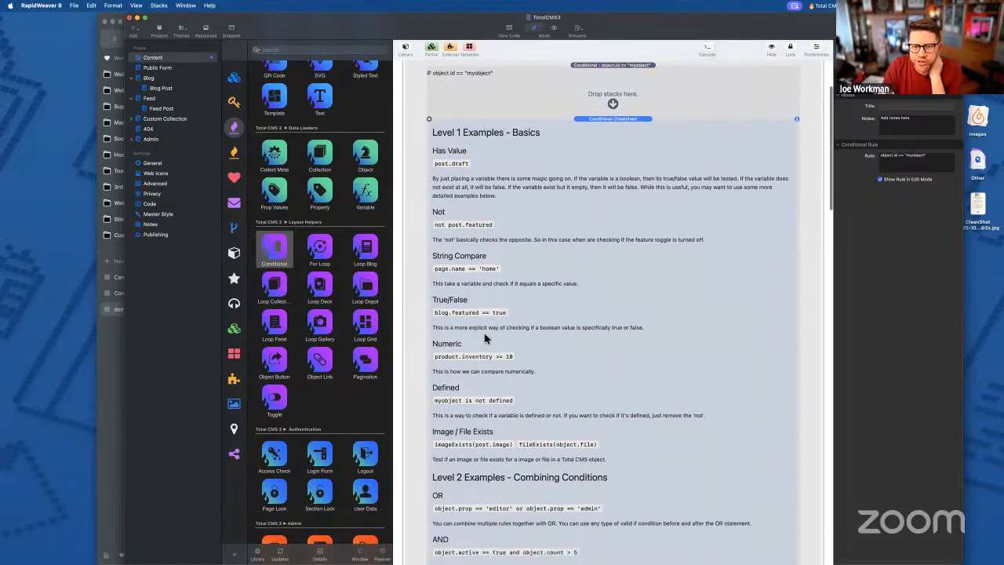
{"action": "scroll", "coordinate": [485, 338], "scroll_direction": "down", "scroll_amount": 4}
{"action": "scroll", "coordinate": [485, 337], "scroll_direction": "up", "scroll_amount": 8}
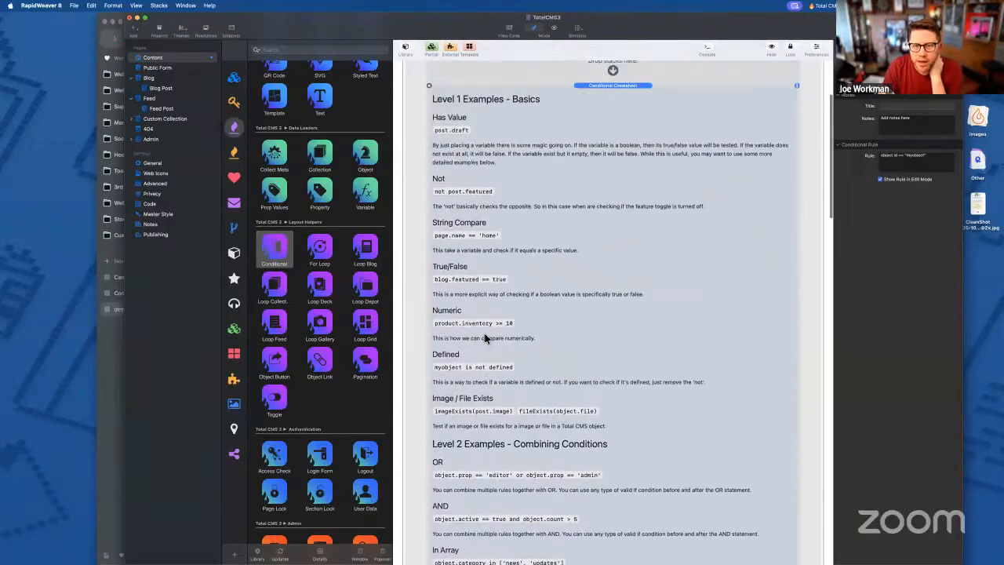
{"action": "double_click", "coordinate": [485, 252]}
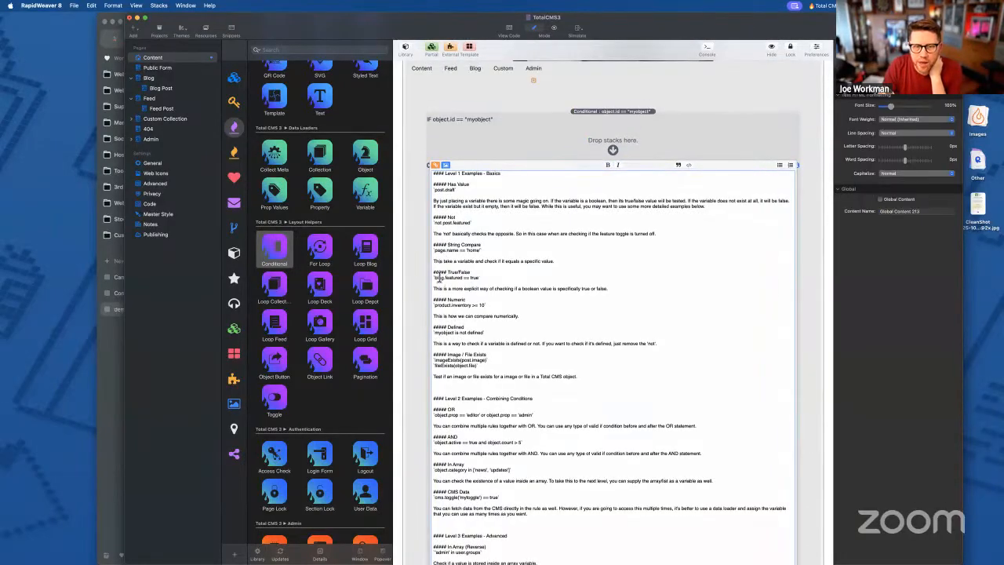
{"action": "double_click", "coordinate": [496, 300]}
{"action": "scroll", "coordinate": [710, 212], "scroll_direction": "down", "scroll_amount": 3}
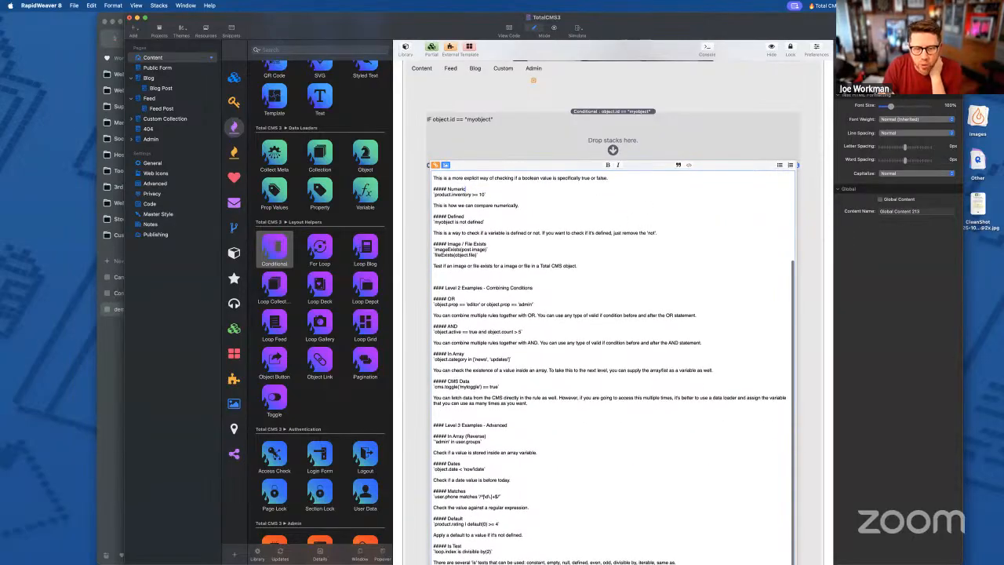
{"action": "scroll", "coordinate": [802, 308], "scroll_direction": "down", "scroll_amount": 3}
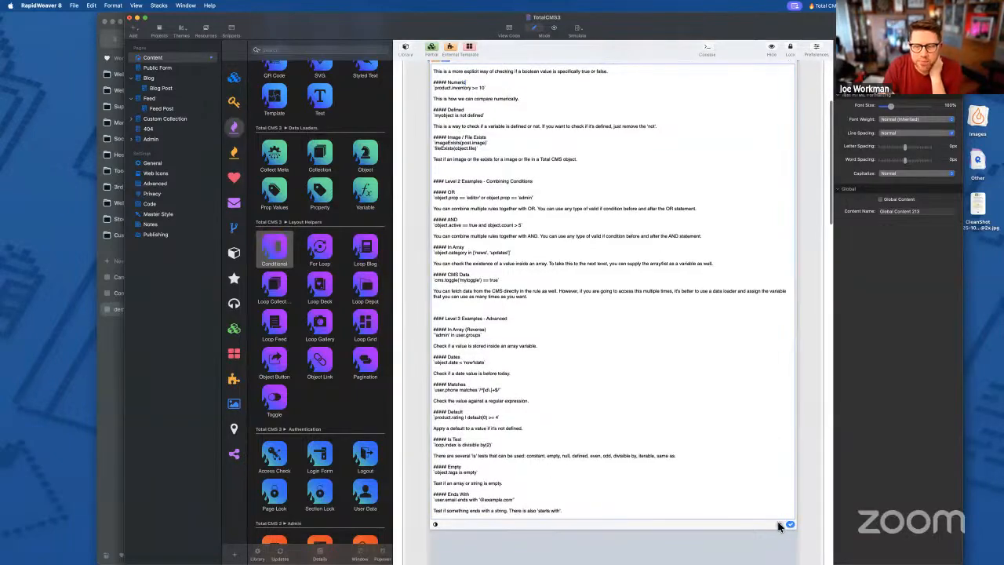
{"action": "left_click", "coordinate": [790, 527]}
{"action": "scroll", "coordinate": [596, 316], "scroll_direction": "down", "scroll_amount": 6}
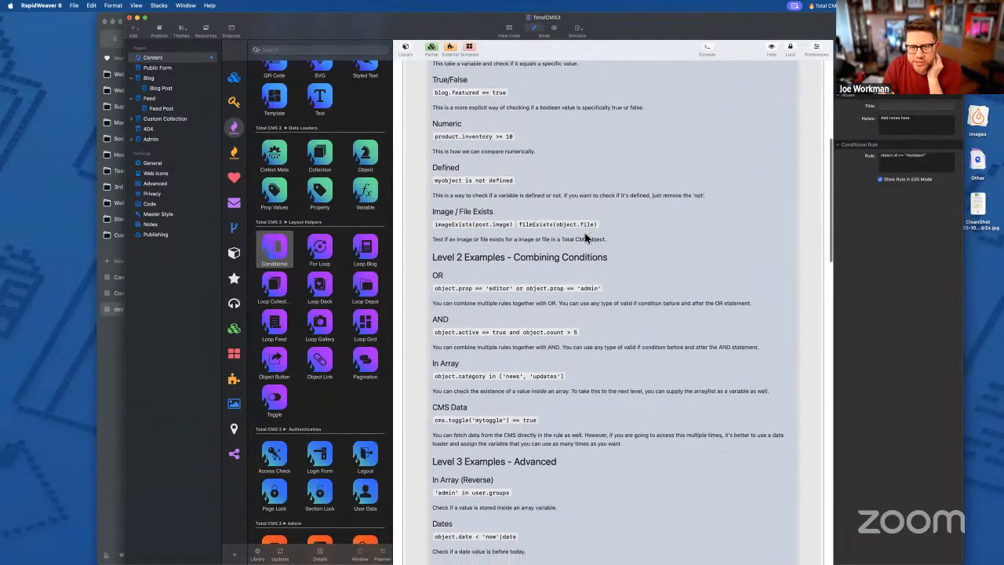
{"action": "scroll", "coordinate": [768, 208], "scroll_direction": "up", "scroll_amount": 1}
{"action": "scroll", "coordinate": [578, 330], "scroll_direction": "up", "scroll_amount": 8}
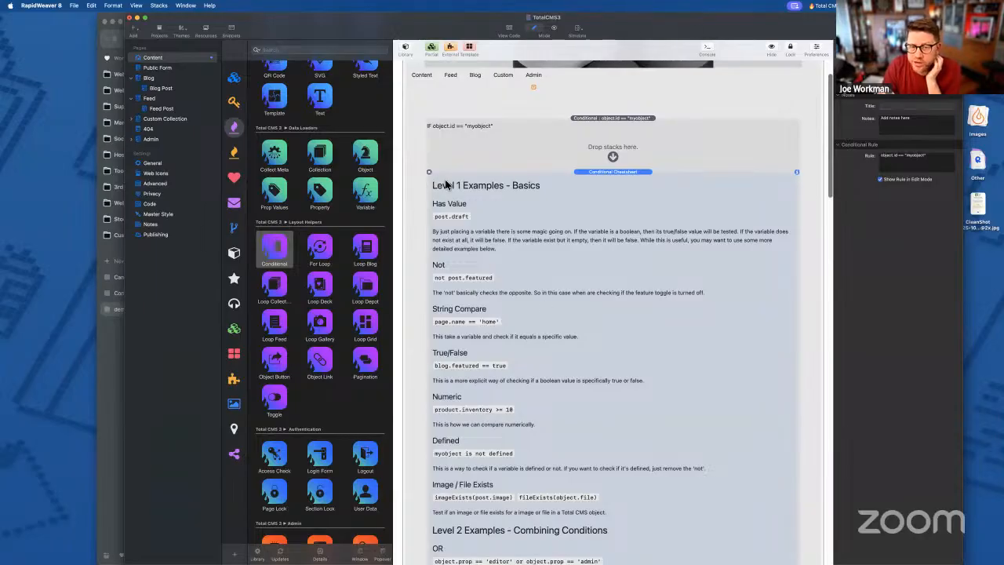
{"action": "left_click", "coordinate": [429, 172]}
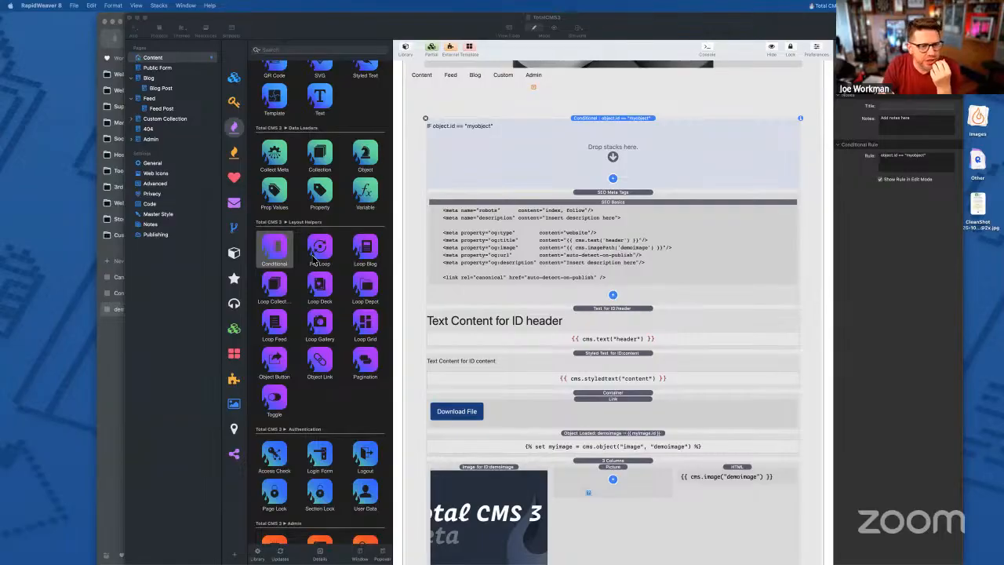
- Add a myobject Select field with option1–option3 to the Admin page and preview it
{"action": "scroll", "coordinate": [310, 310], "scroll_direction": "down", "scroll_amount": 10}
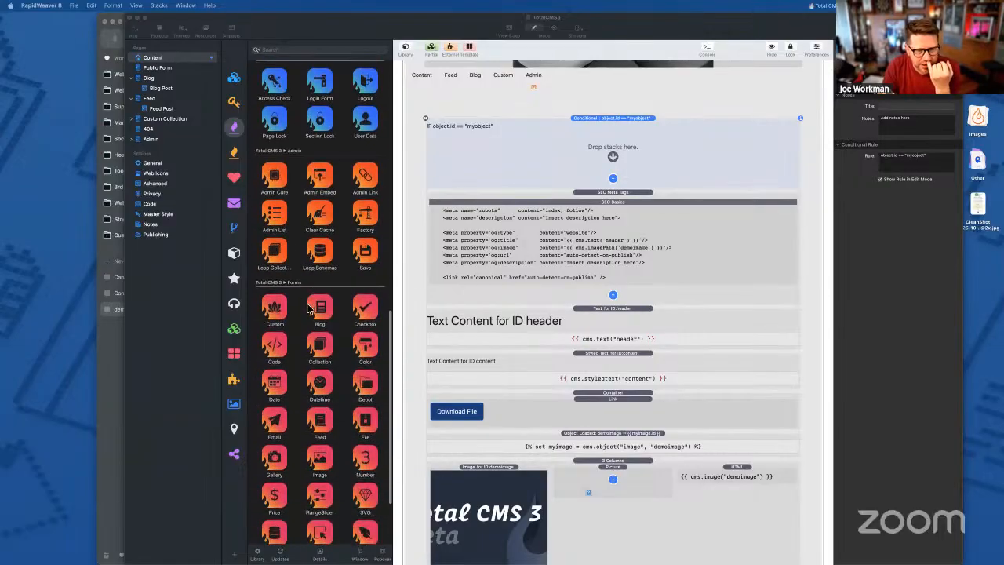
{"action": "scroll", "coordinate": [341, 324], "scroll_direction": "down", "scroll_amount": 5}
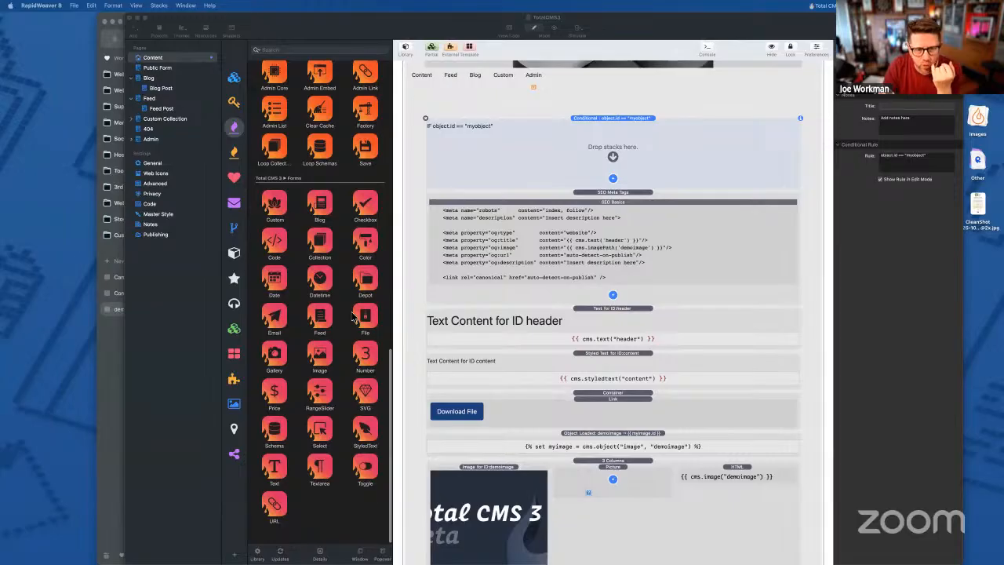
{"action": "scroll", "coordinate": [541, 294], "scroll_direction": "down", "scroll_amount": 1}
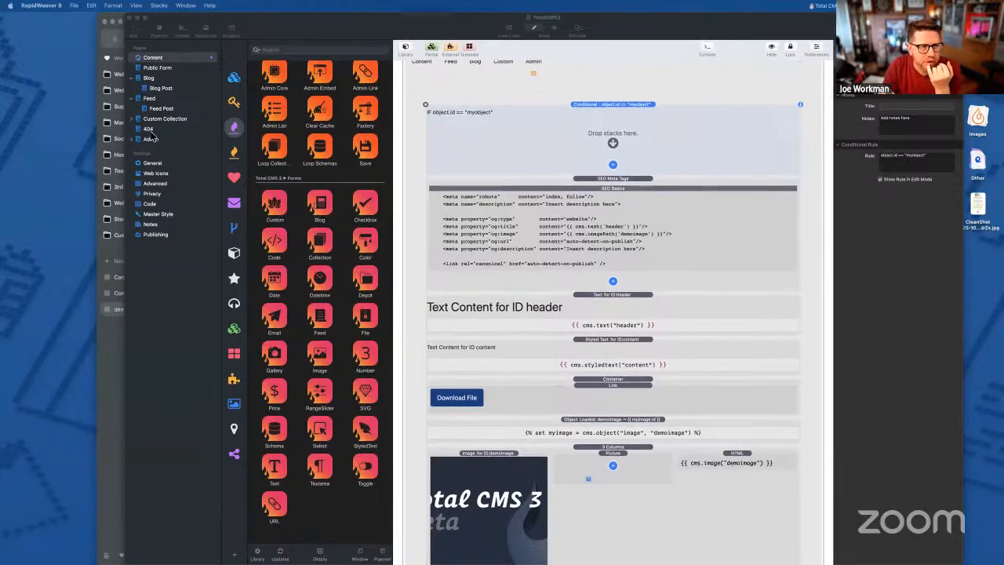
{"action": "left_click", "coordinate": [151, 139]}
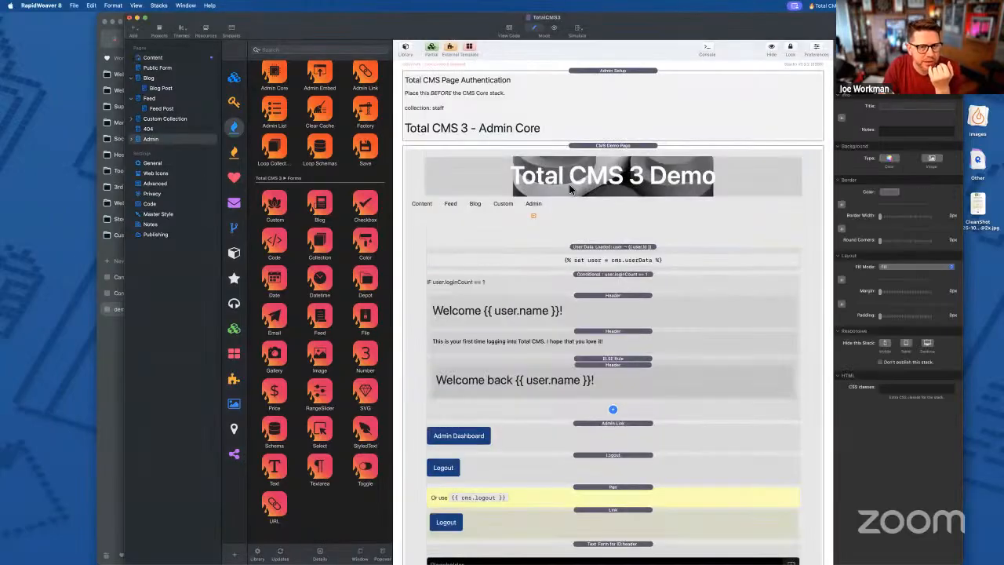
{"action": "scroll", "coordinate": [584, 235], "scroll_direction": "down", "scroll_amount": 5}
{"action": "scroll", "coordinate": [352, 336], "scroll_direction": "down", "scroll_amount": 1}
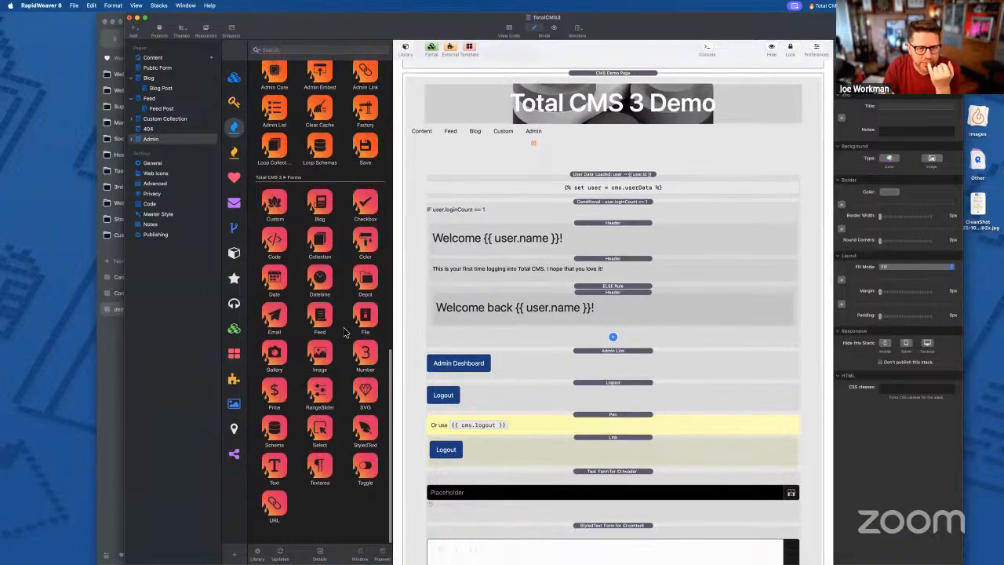
{"action": "left_click", "coordinate": [320, 424]}
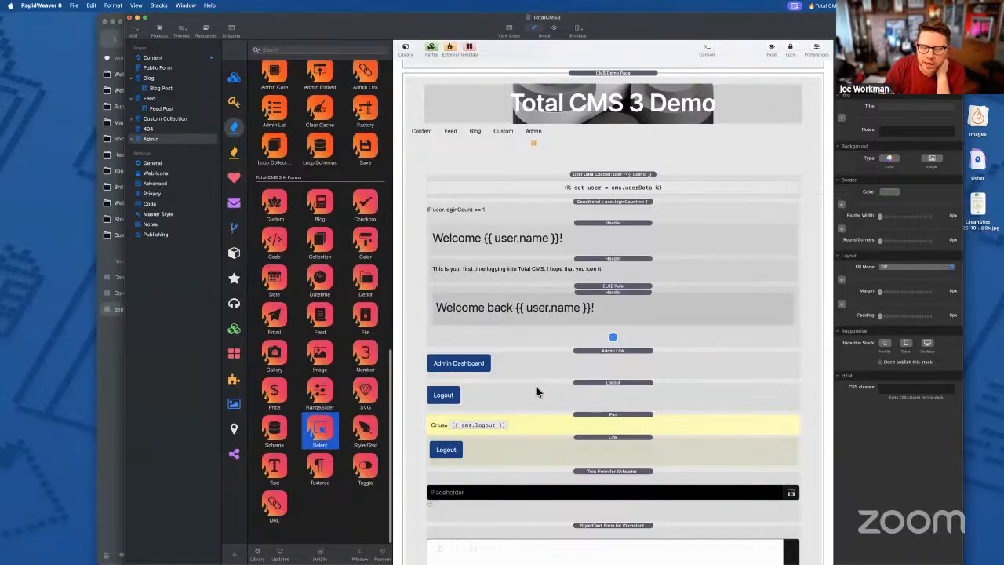
{"action": "scroll", "coordinate": [538, 390], "scroll_direction": "down", "scroll_amount": 4}
{"action": "left_click_drag", "start_coordinate": [321, 433], "coordinate": [614, 313]}
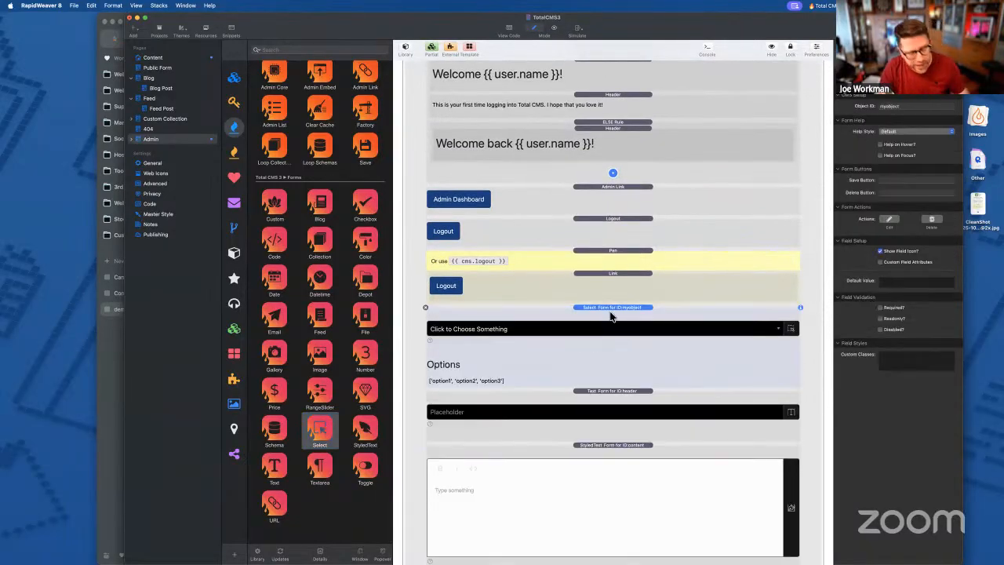
{"action": "key", "text": "super+shift+p"}
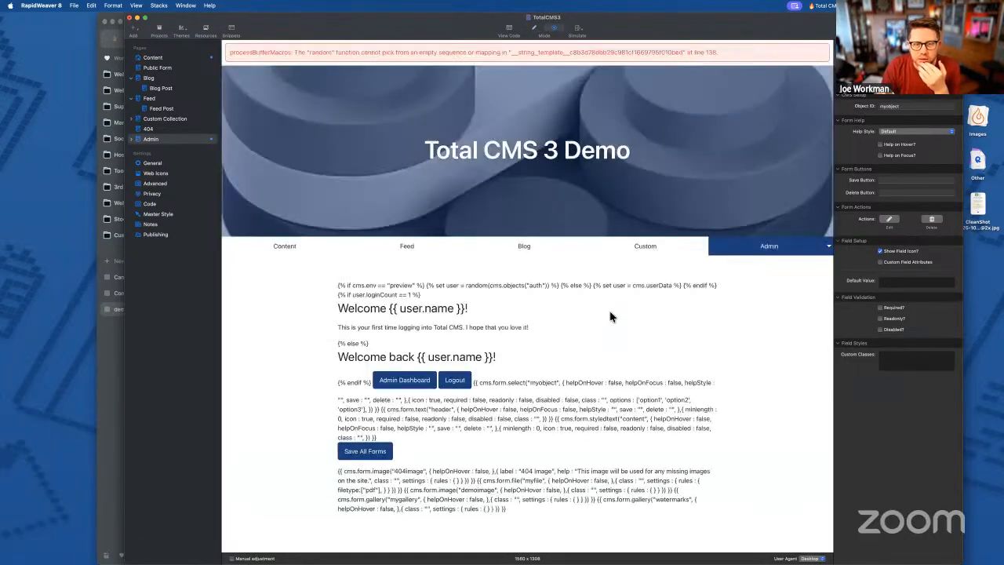
{"action": "key", "text": "super+shift+p"}
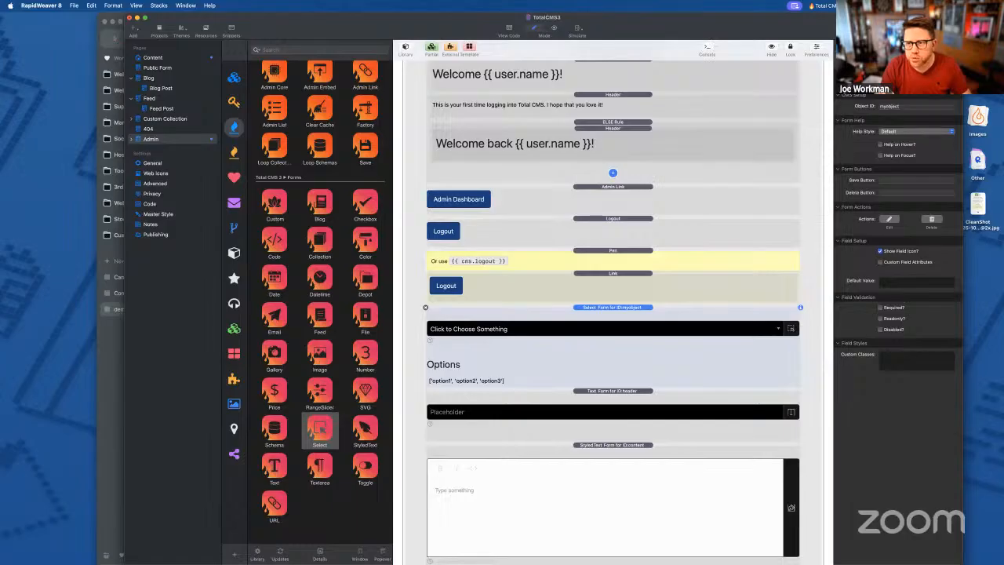
{"action": "double_click", "coordinate": [903, 107]}
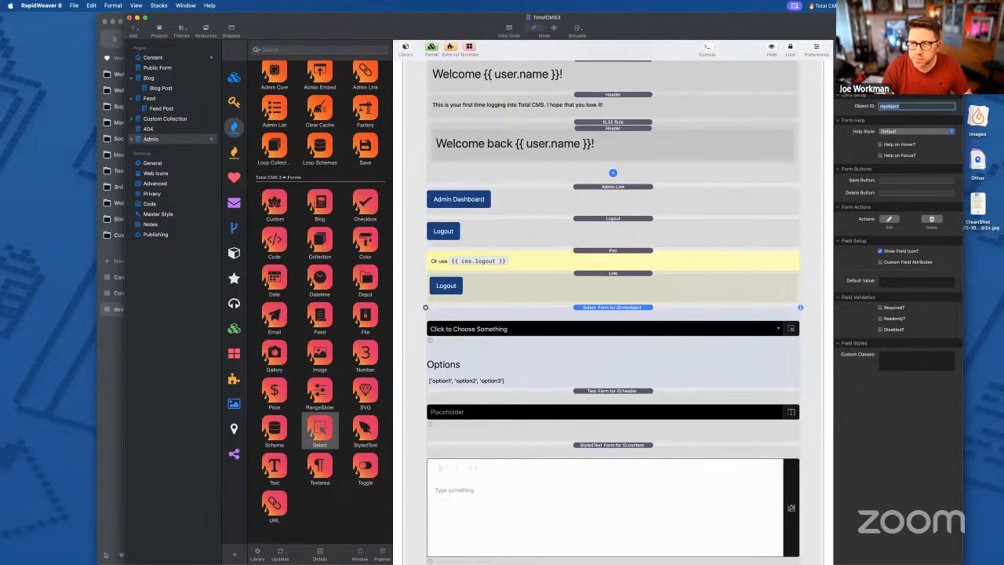
- Export the site and view the live campsite page in the browser
{"action": "key", "text": "super+shift+e"}
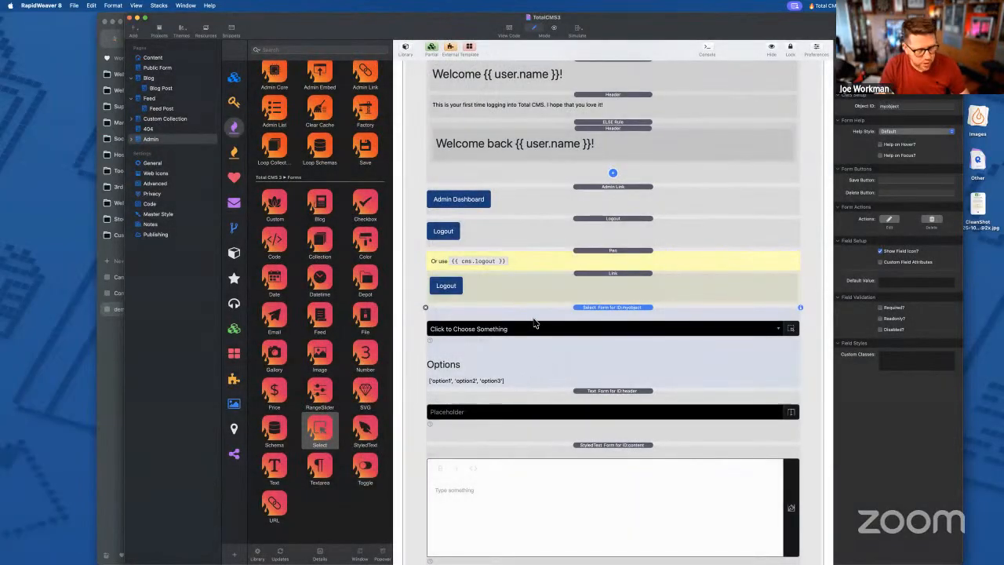
{"action": "left_click", "coordinate": [109, 390]}
{"action": "left_click", "coordinate": [166, 279]}
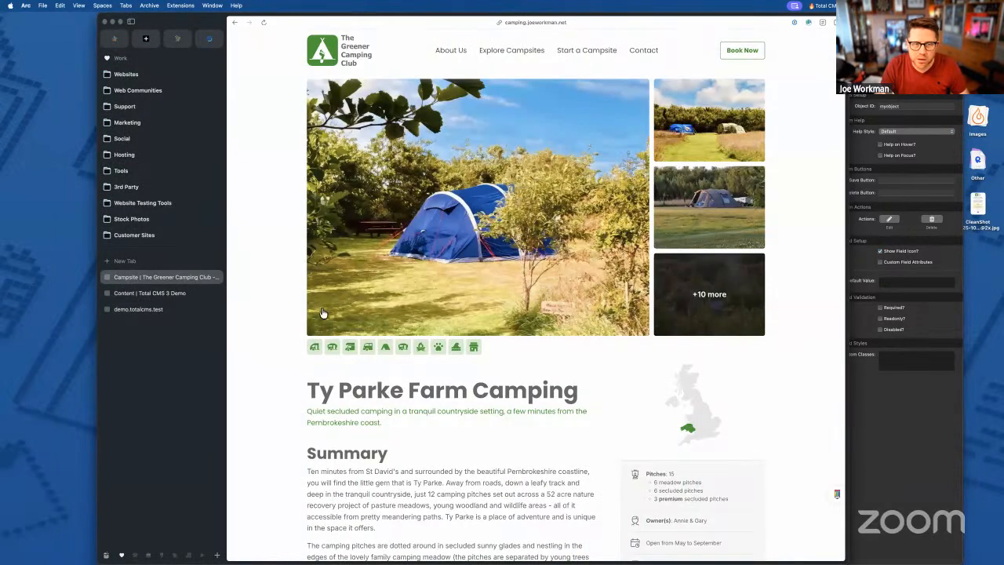
- Go to the Total CMS 3 Demo site's Admin page and scroll to its Select field
{"action": "left_click", "coordinate": [197, 294]}
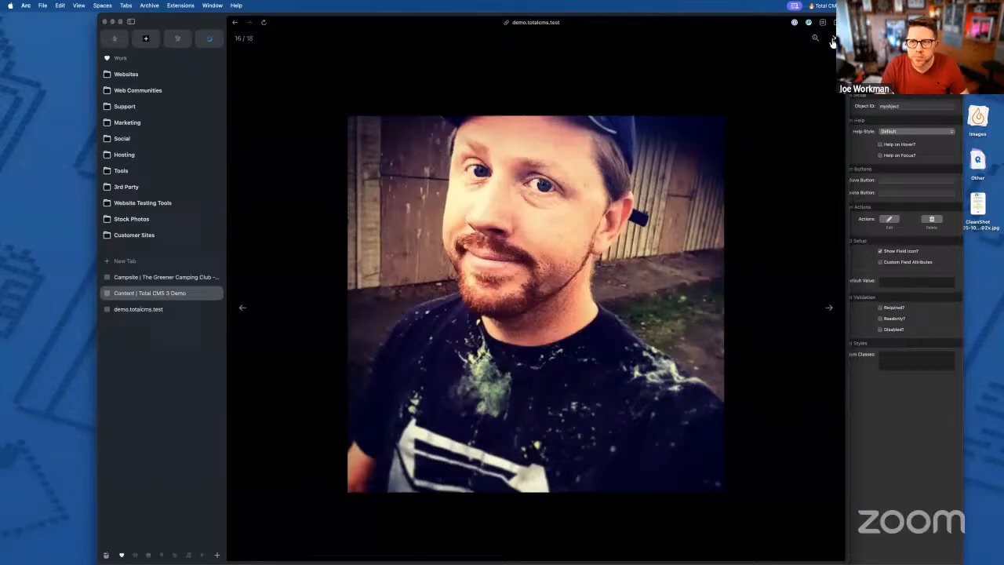
{"action": "left_click", "coordinate": [833, 38]}
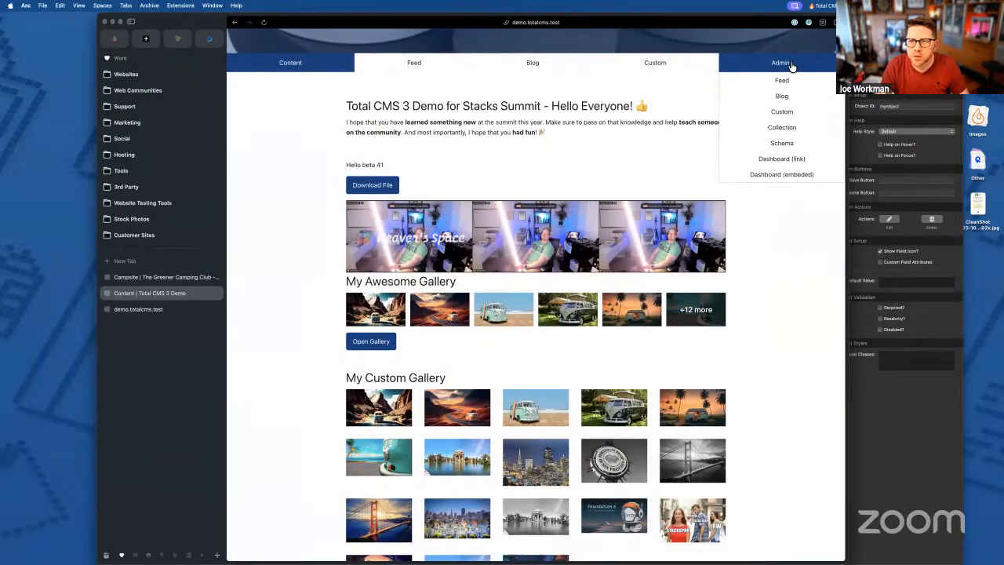
{"action": "left_click", "coordinate": [791, 66]}
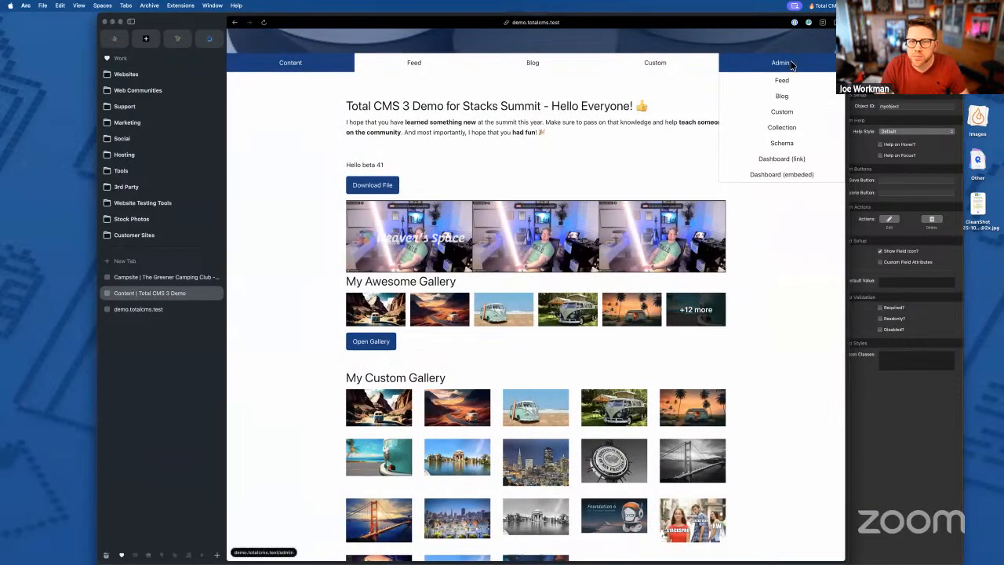
{"action": "scroll", "coordinate": [695, 332], "scroll_direction": "down", "scroll_amount": 1}
- Cycle the Select field through option2, option3 and option2, finally setting it to option1
{"action": "left_click", "coordinate": [541, 271]}
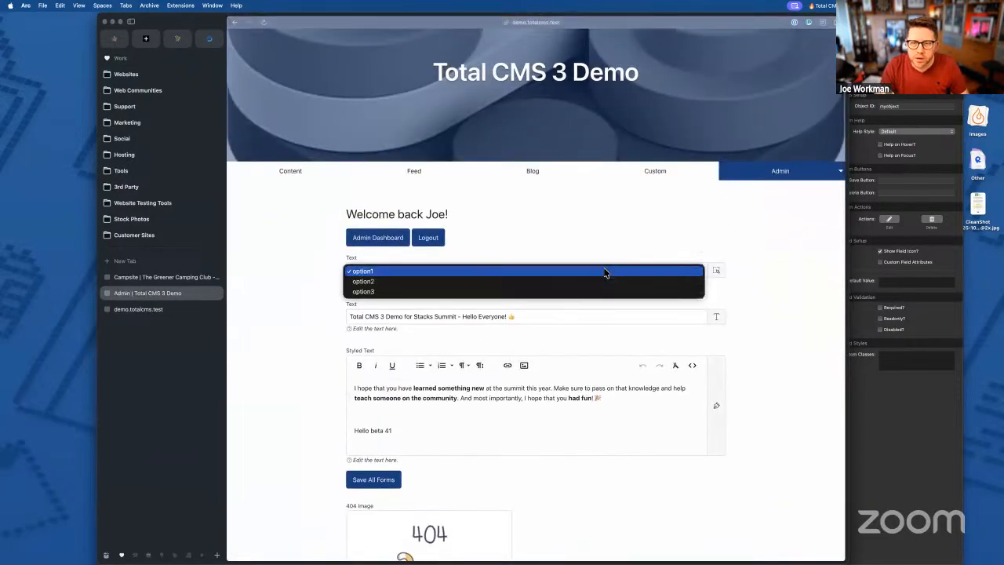
{"action": "left_click", "coordinate": [515, 281]}
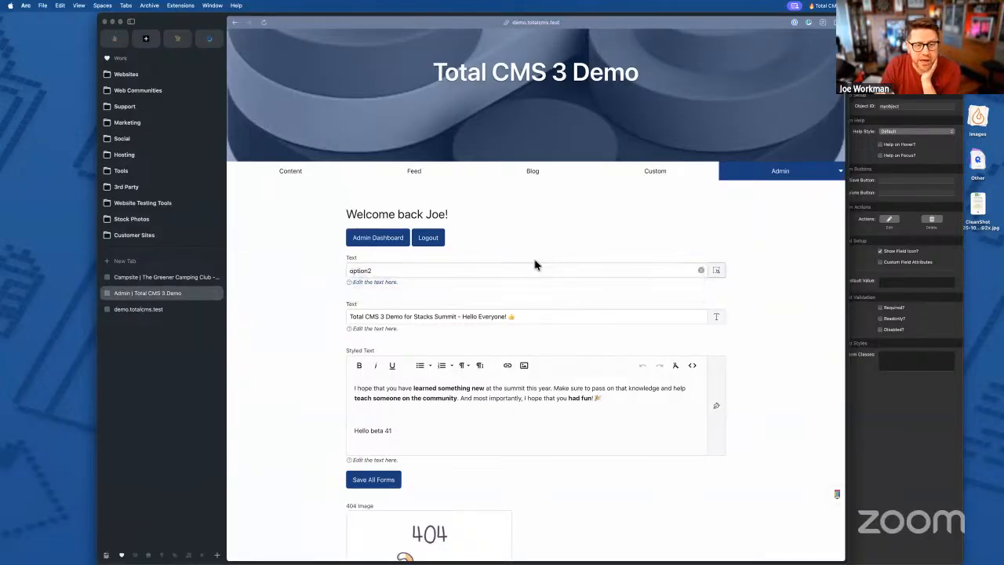
{"action": "left_click", "coordinate": [443, 272]}
{"action": "left_click", "coordinate": [437, 284]}
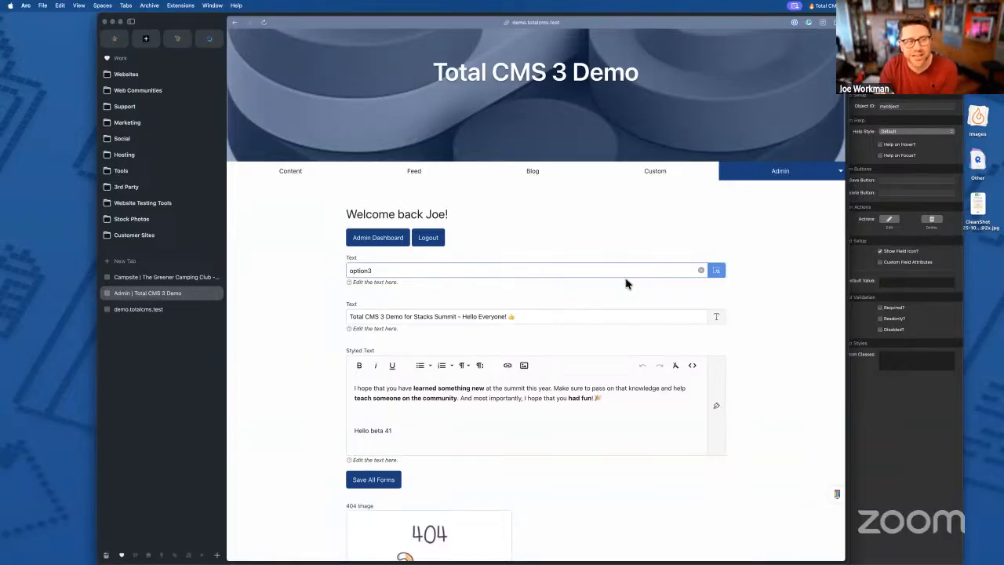
{"action": "triple_click", "coordinate": [458, 316]}
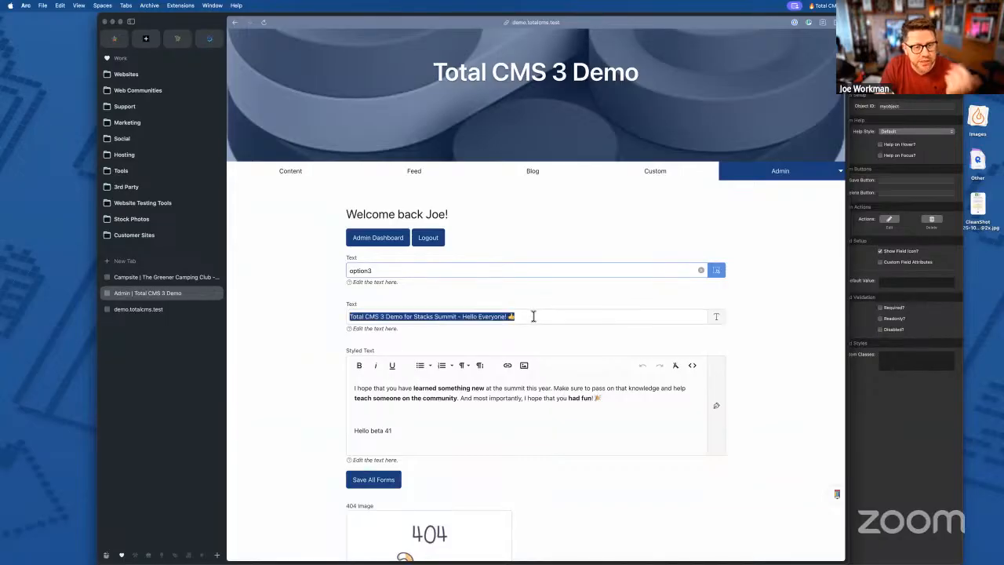
{"action": "left_click", "coordinate": [520, 272]}
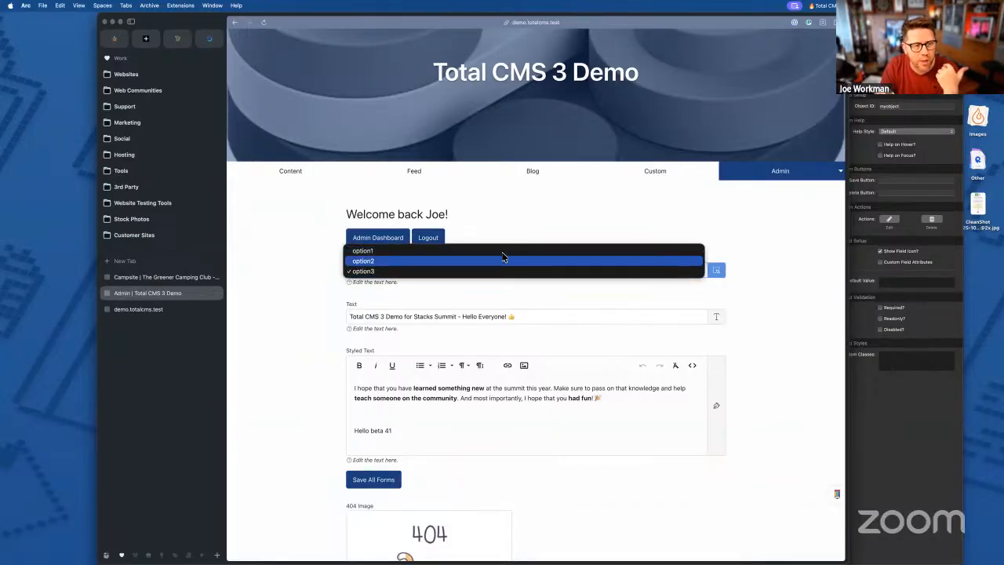
{"action": "left_click", "coordinate": [494, 262]}
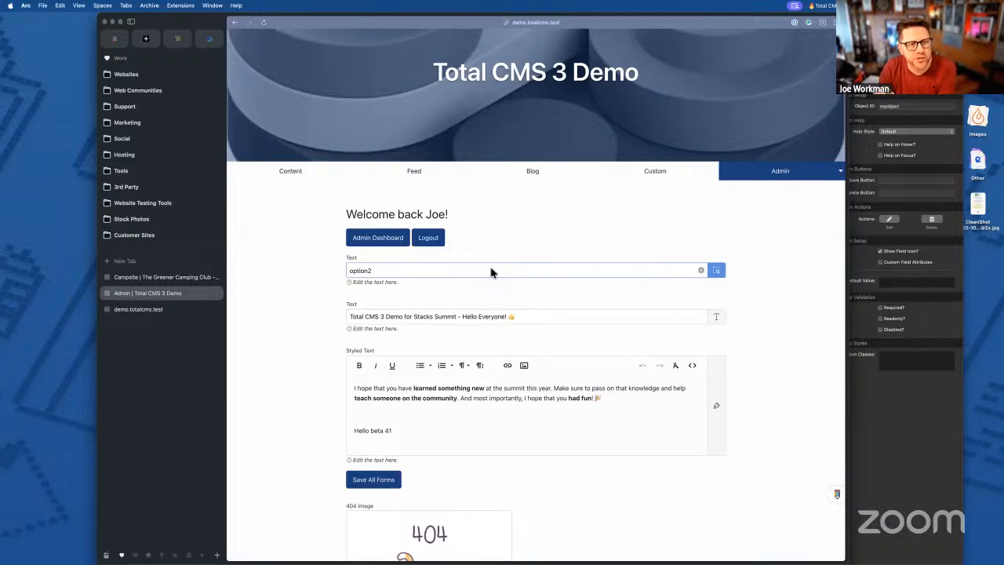
{"action": "left_click", "coordinate": [491, 272]}
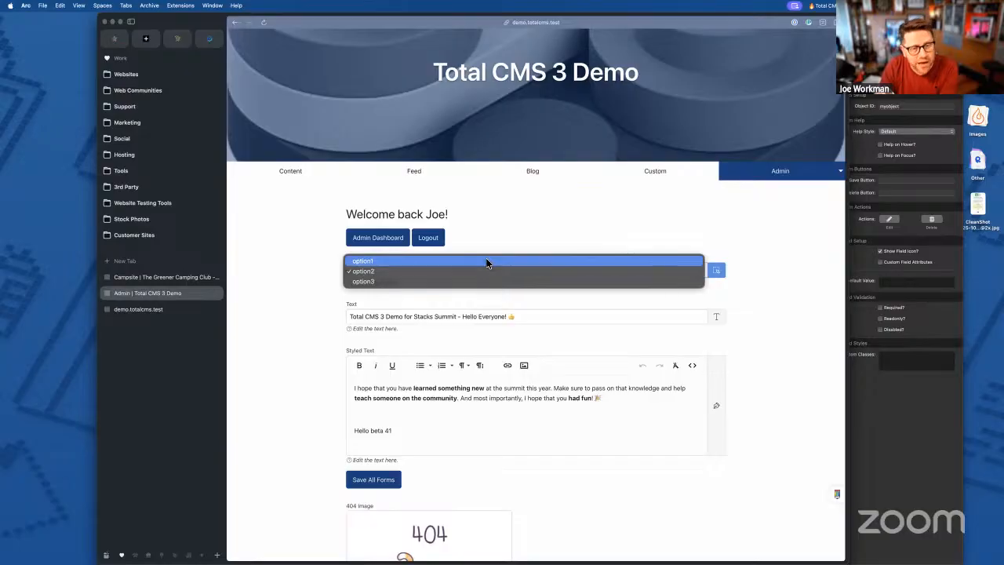
{"action": "left_click", "coordinate": [487, 263]}
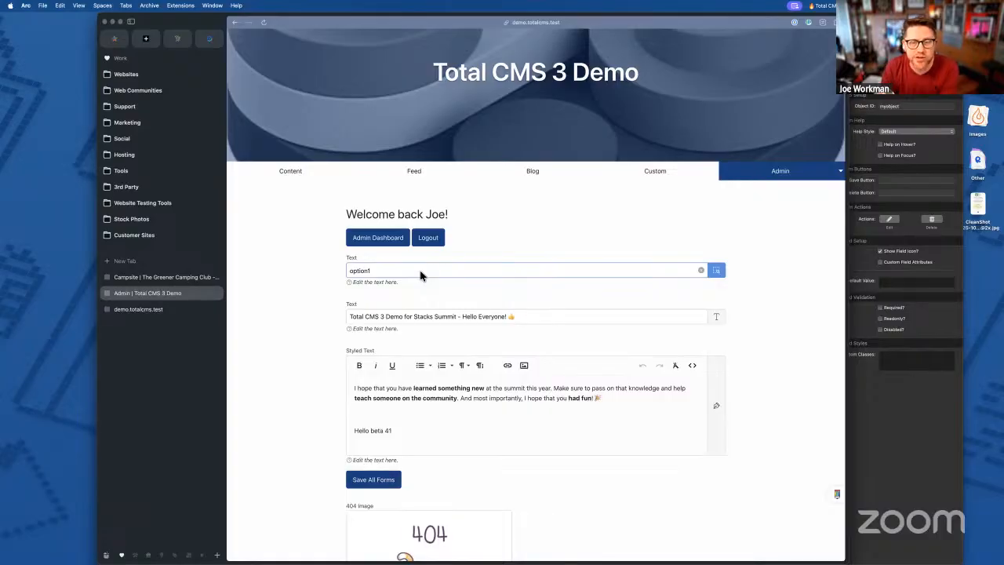
- Bring RapidWeaver forward and inspect the Admin page Select form's Options text without changing it
{"action": "left_click", "coordinate": [881, 404]}
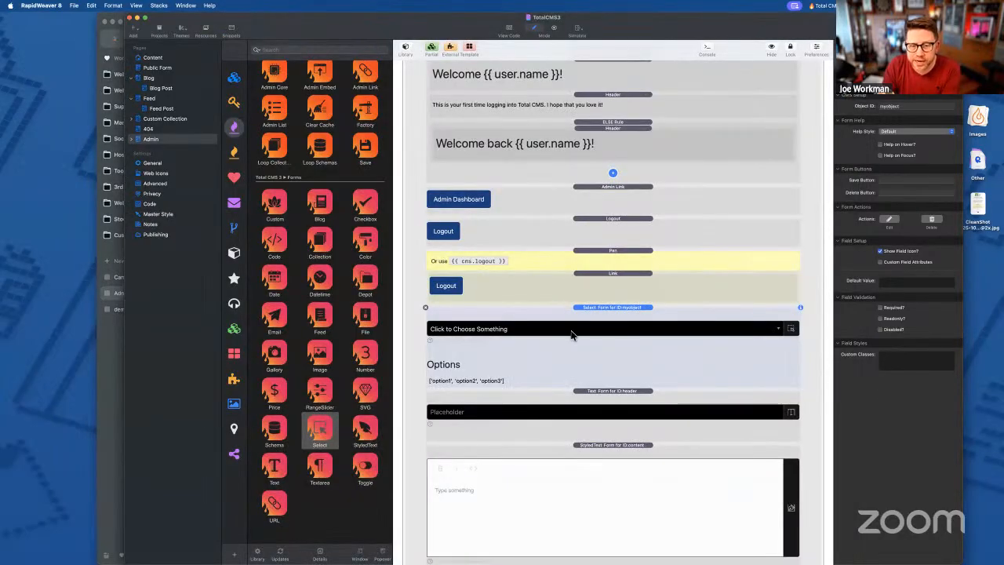
{"action": "double_click", "coordinate": [509, 383]}
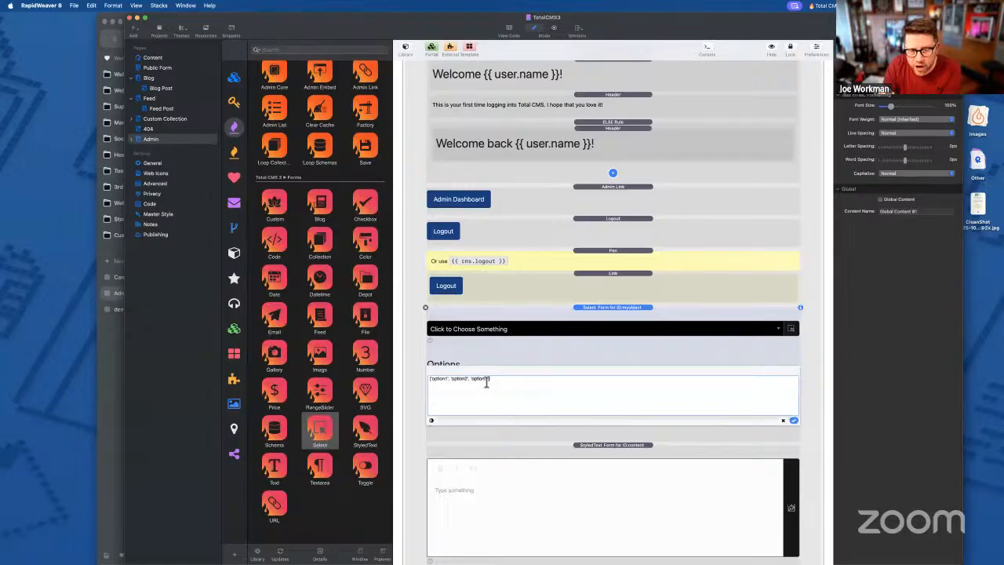
{"action": "left_click", "coordinate": [792, 420]}
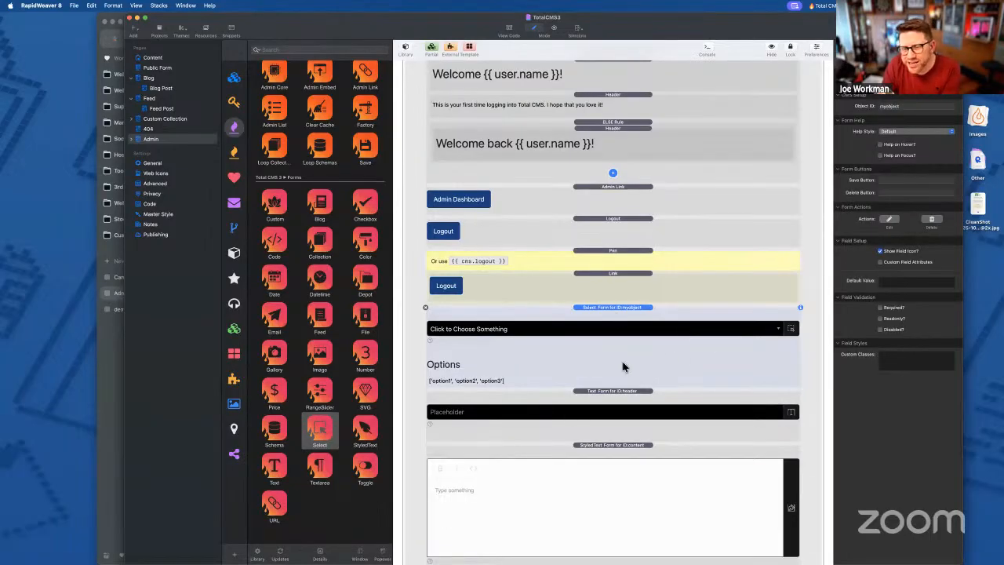
{"action": "double_click", "coordinate": [510, 381]}
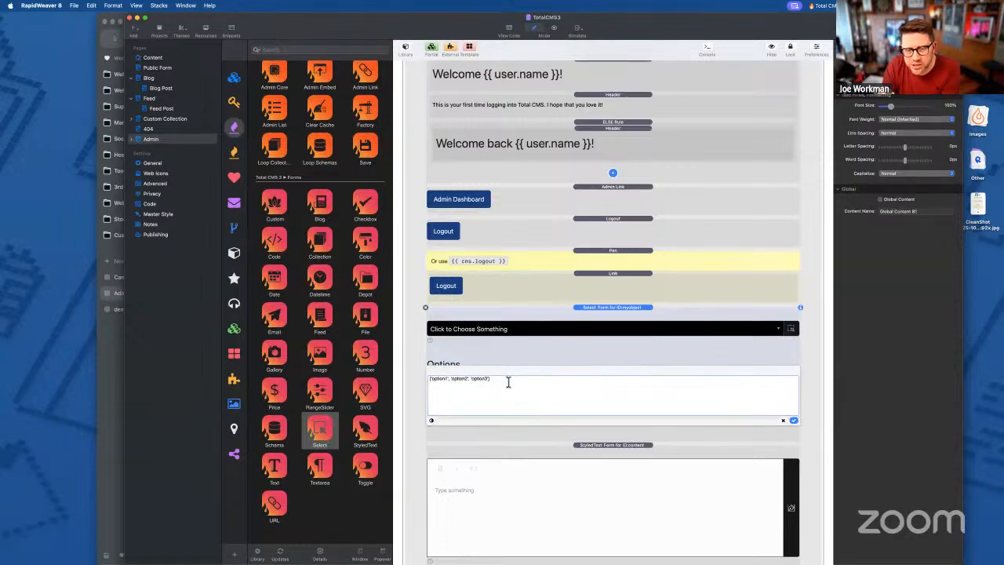
{"action": "left_click", "coordinate": [528, 384]}
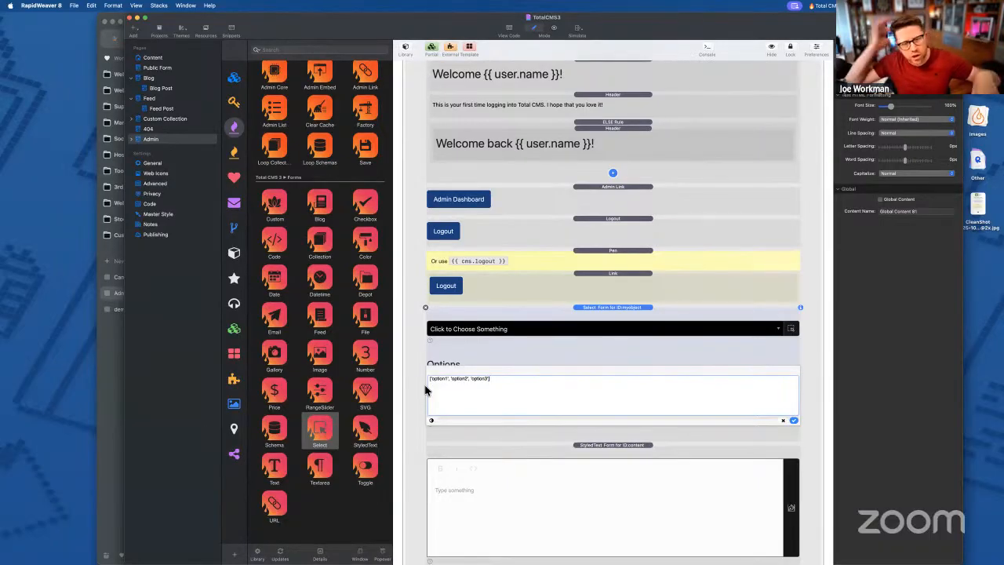
{"action": "triple_click", "coordinate": [495, 380]}
{"action": "left_click", "coordinate": [534, 385]}
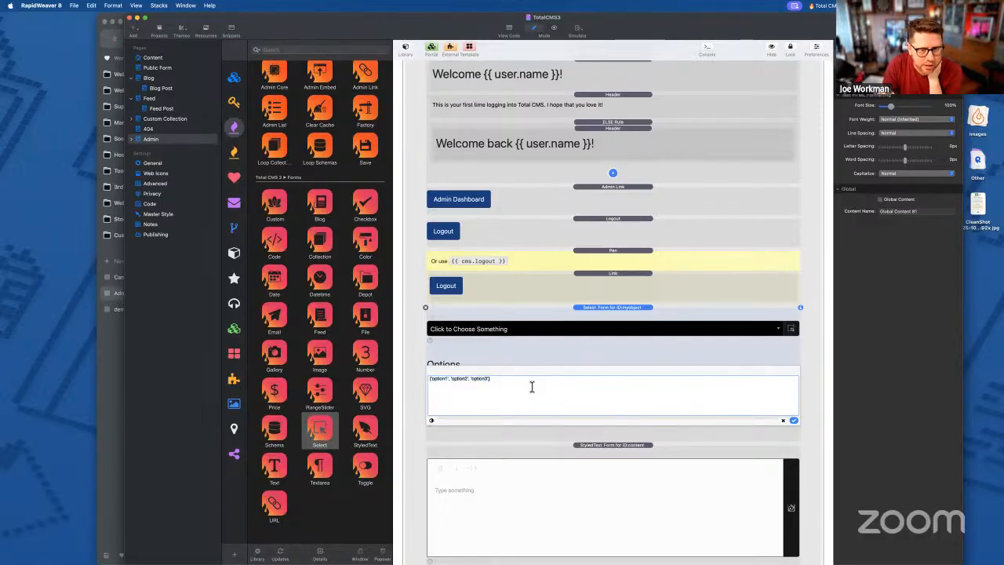
{"action": "triple_click", "coordinate": [512, 379]}
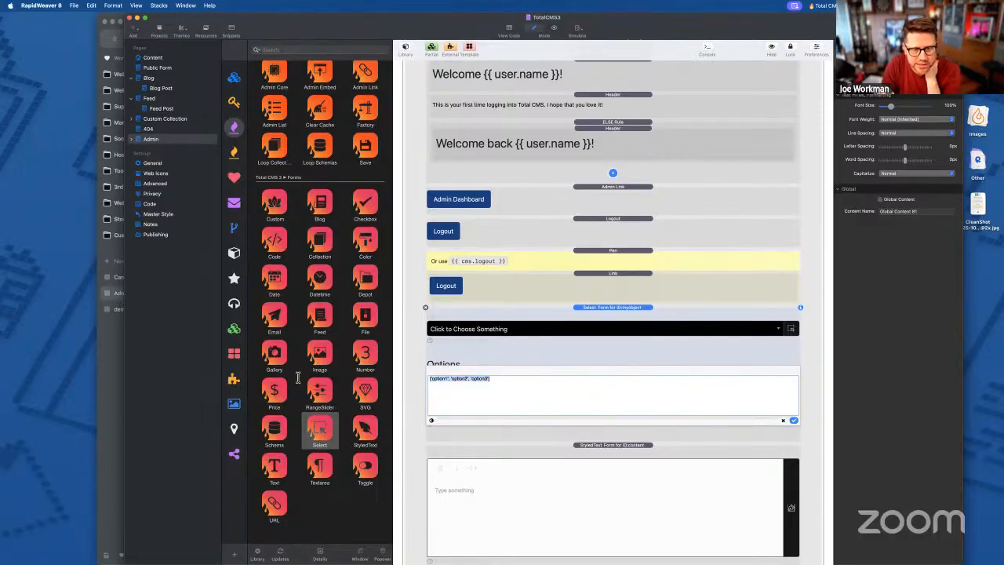
{"action": "left_click", "coordinate": [783, 421]}
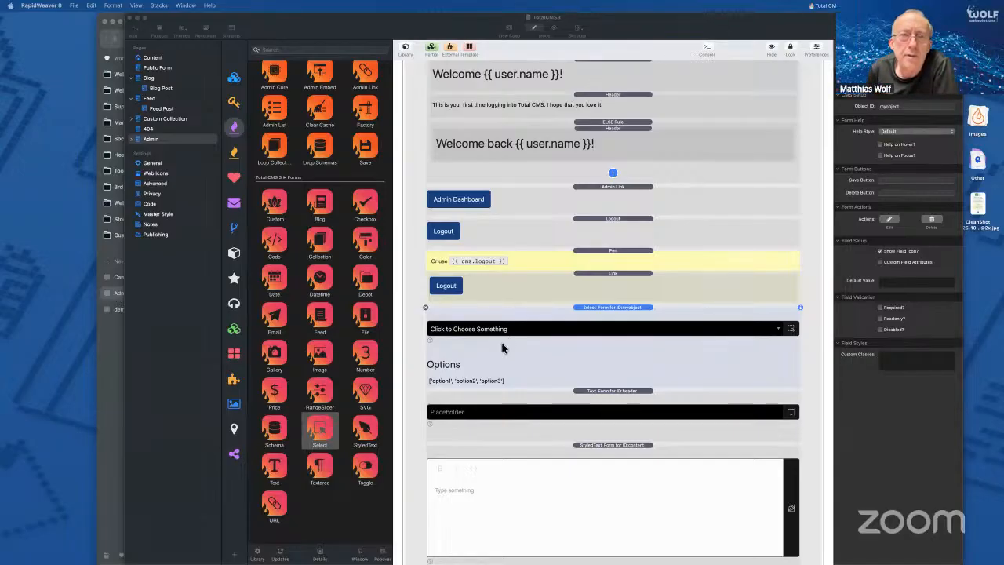
- Reopen and select the Options value once more, commit it unchanged, then switch to Mail
{"action": "left_click", "coordinate": [488, 380]}
{"action": "left_click", "coordinate": [488, 381]}
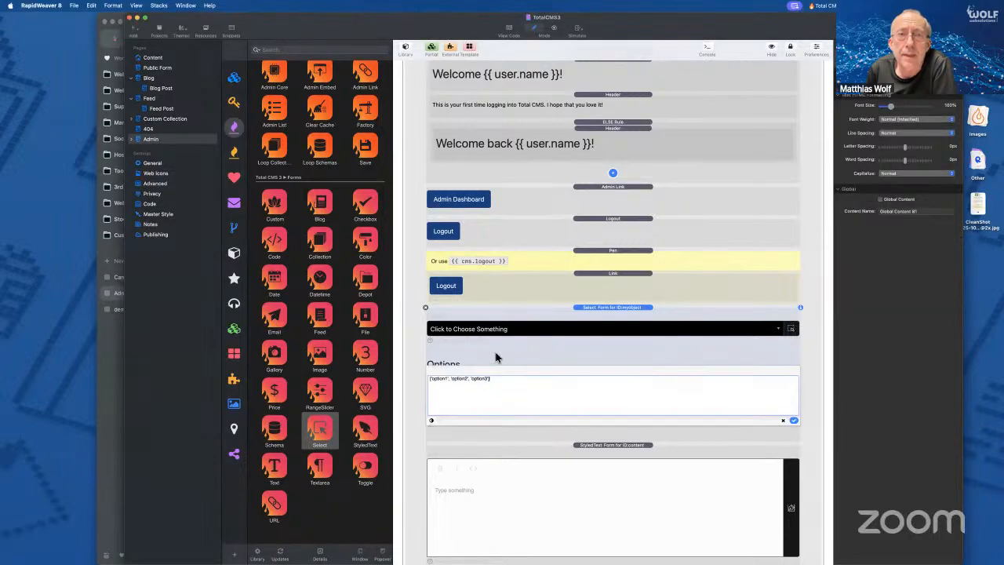
{"action": "left_click", "coordinate": [495, 354]}
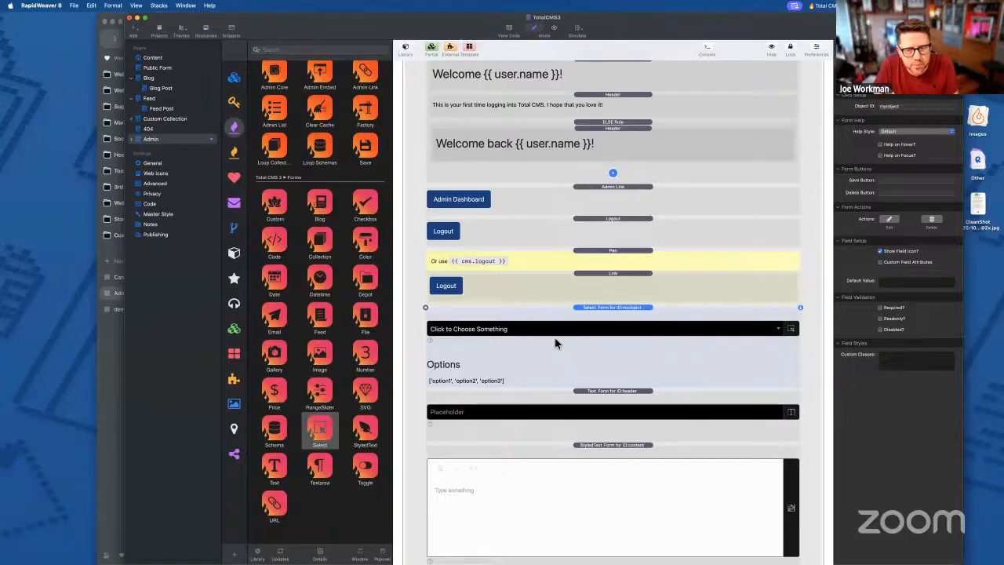
{"action": "double_click", "coordinate": [516, 379]}
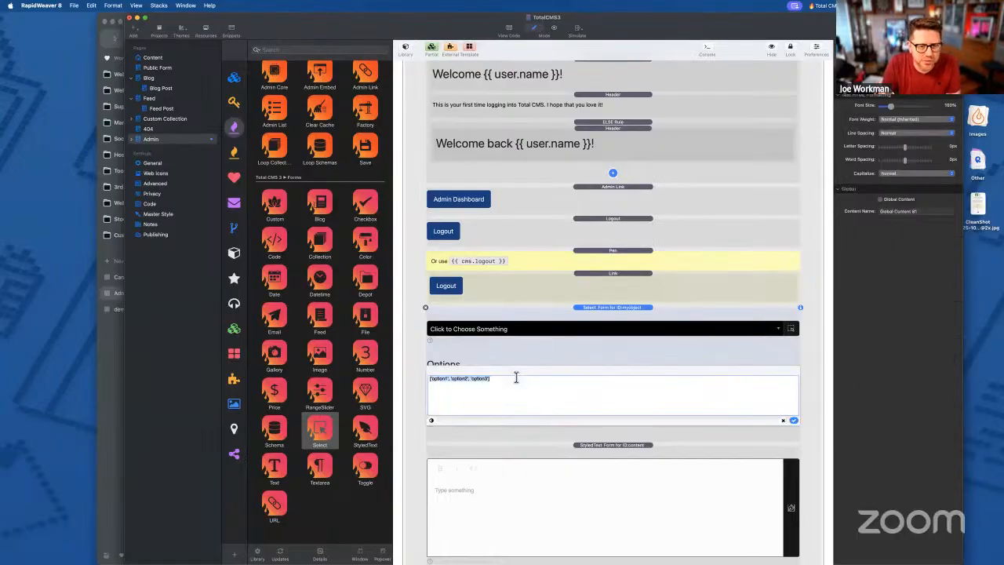
{"action": "triple_click", "coordinate": [506, 381]}
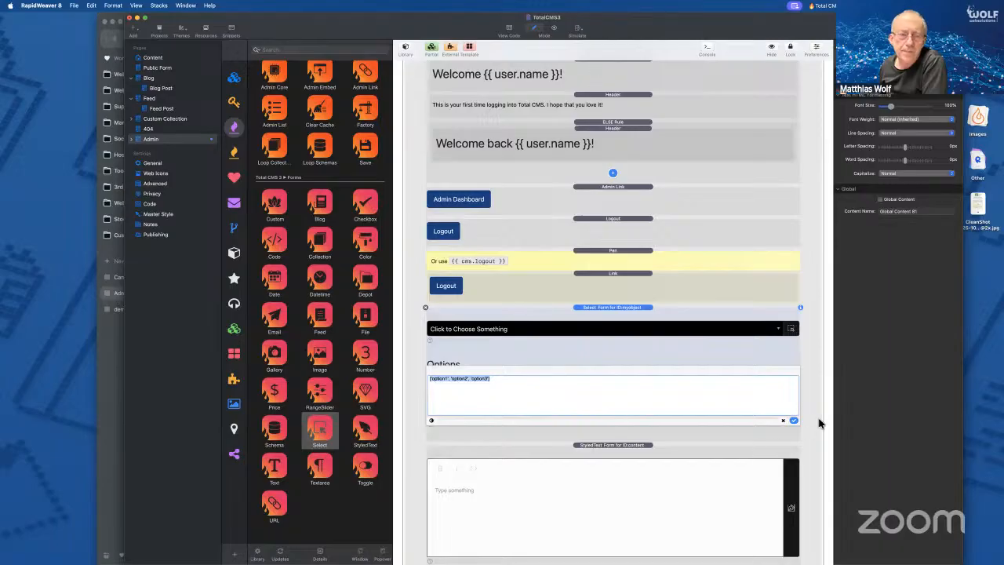
{"action": "left_click", "coordinate": [794, 422]}
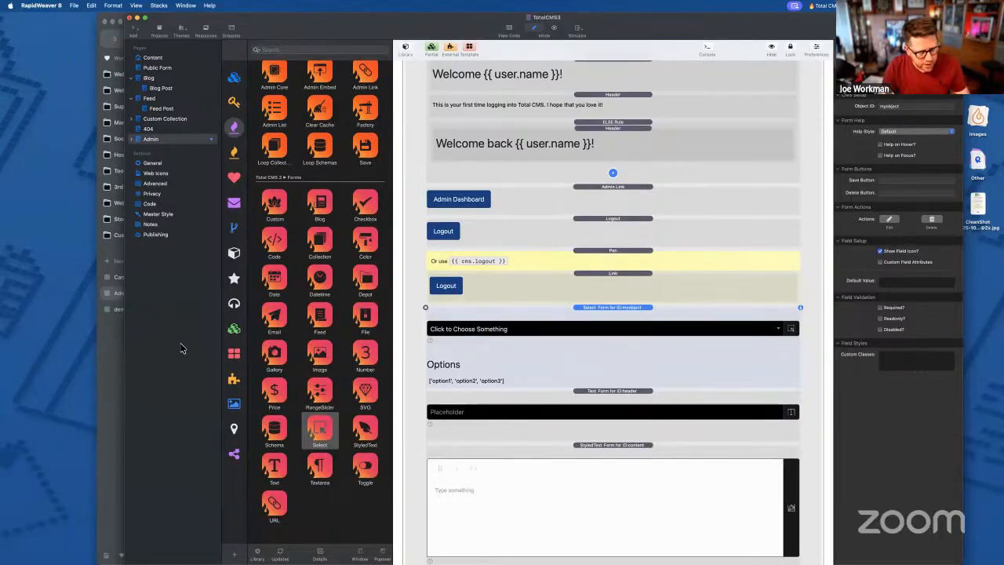
{"action": "key", "text": "super+Tab"}
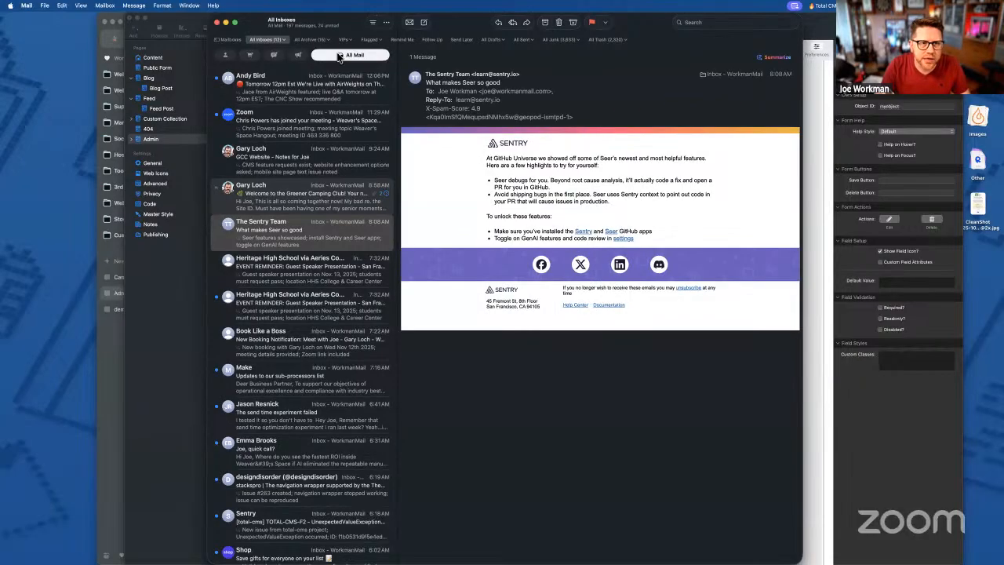
- Hide Mail's main window and drag the welcome email onscreen to view the member's membership card
{"action": "key", "text": "super+w"}
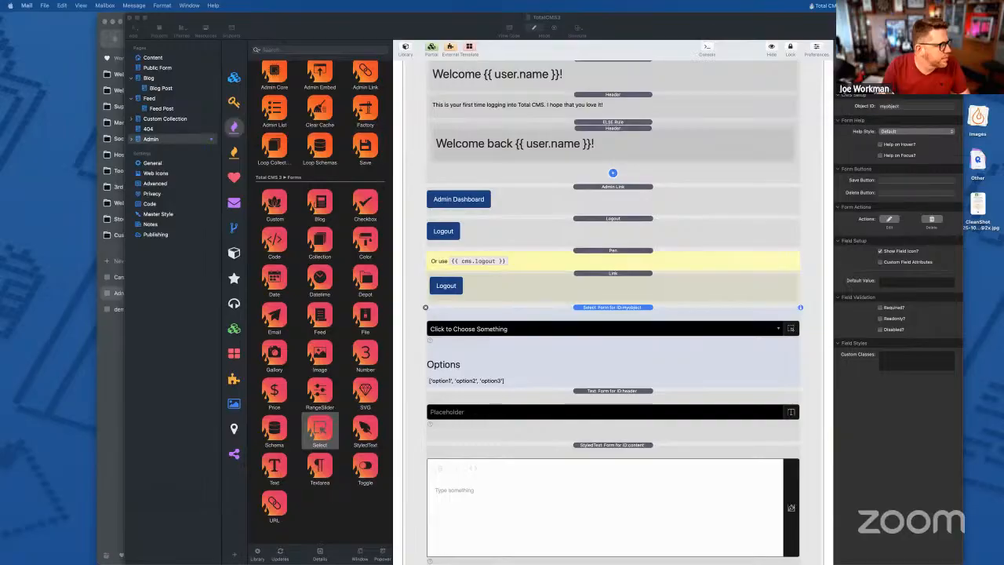
{"action": "left_click_drag", "start_coordinate": [422, 10], "coordinate": [613, 6]}
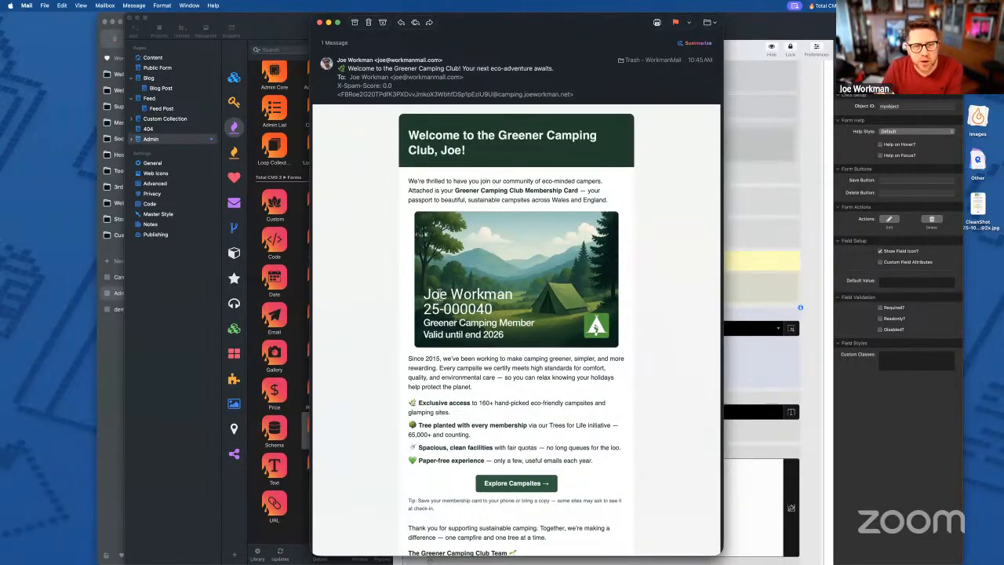
{"action": "double_click", "coordinate": [434, 294]}
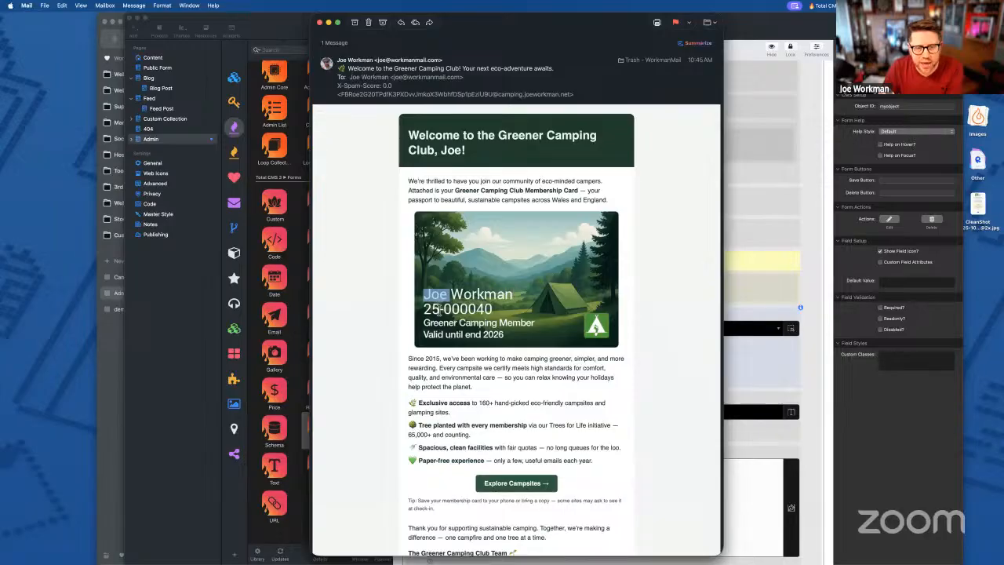
{"action": "left_click", "coordinate": [520, 304]}
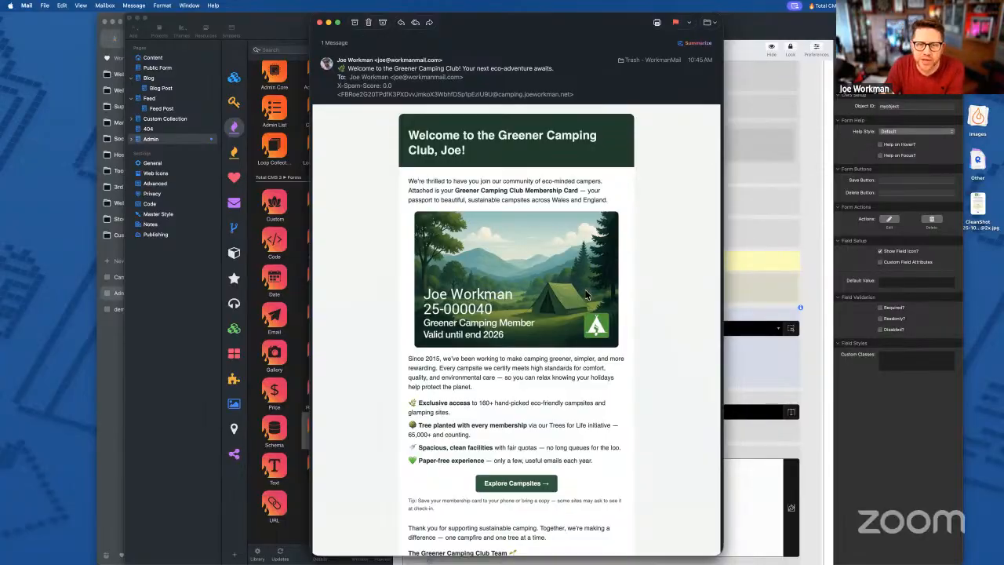
{"action": "left_click_drag", "start_coordinate": [425, 296], "coordinate": [507, 296]}
{"action": "left_click", "coordinate": [508, 296]}
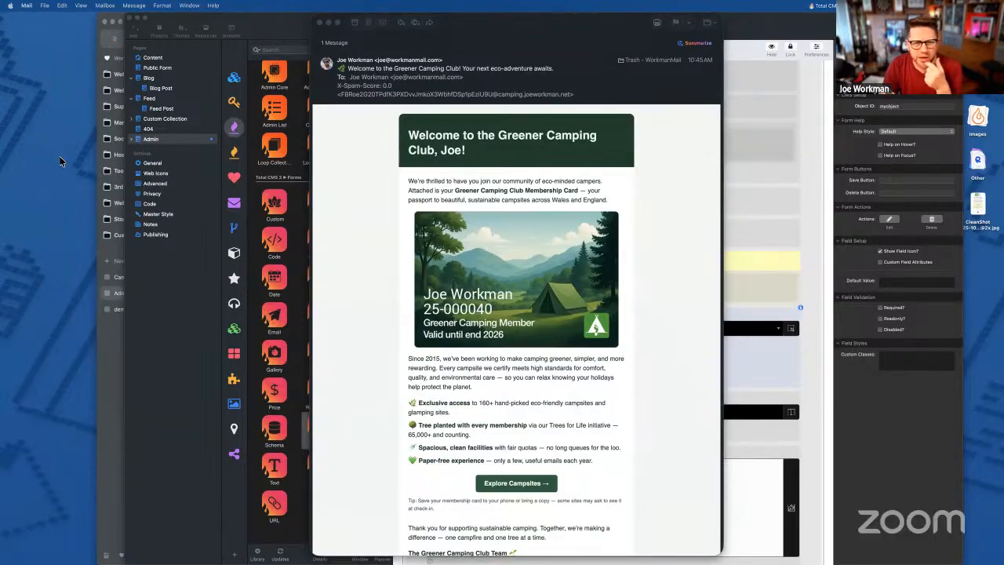
- Bring Arc forward and switch to the campsite page tab
{"action": "left_click", "coordinate": [736, 353]}
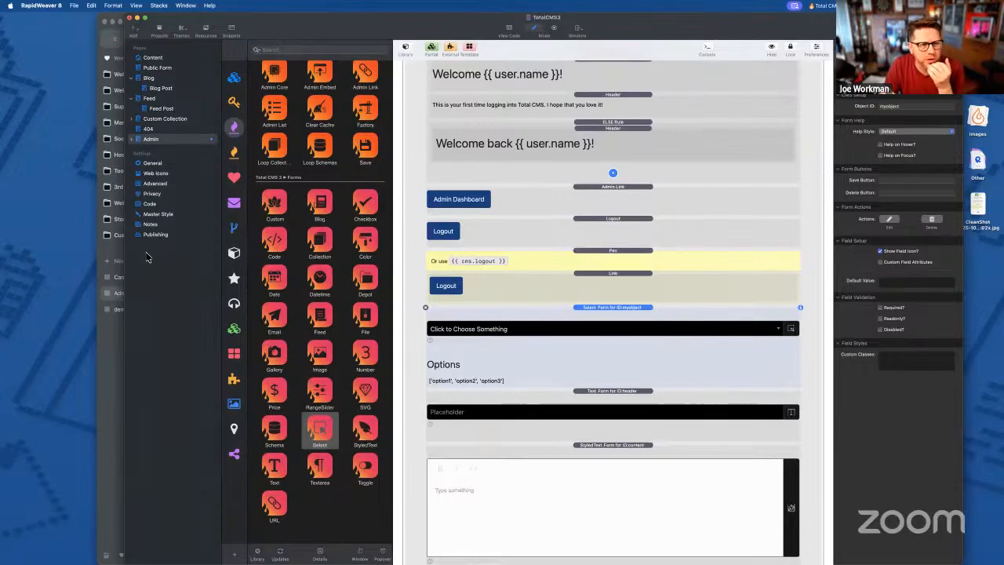
{"action": "left_click", "coordinate": [106, 363]}
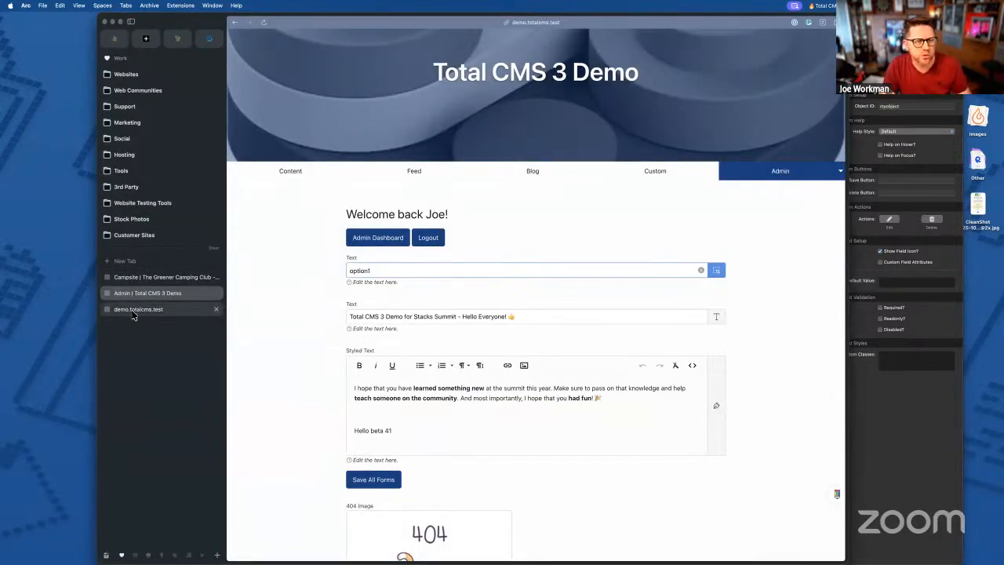
{"action": "left_click", "coordinate": [138, 309]}
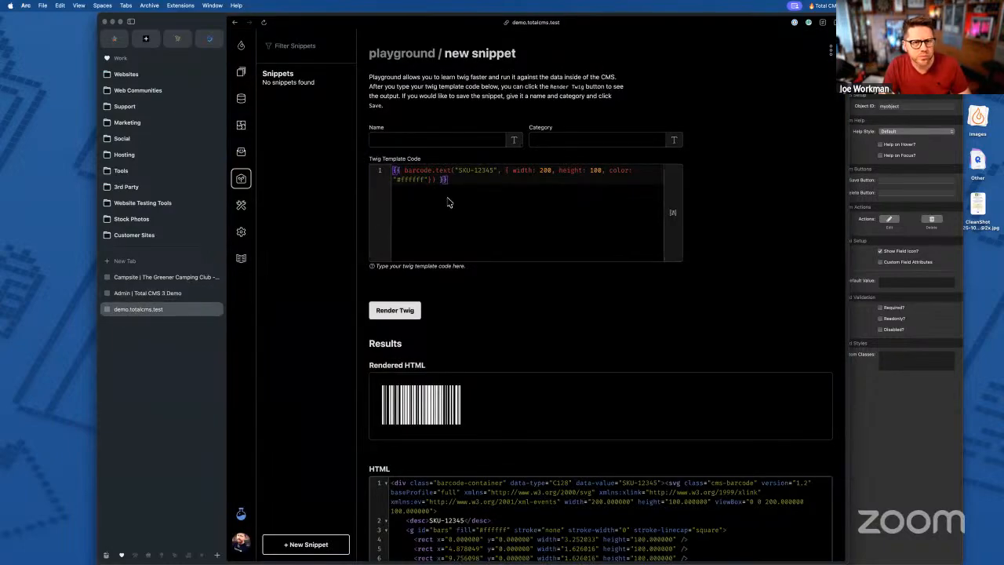
{"action": "left_click", "coordinate": [142, 278]}
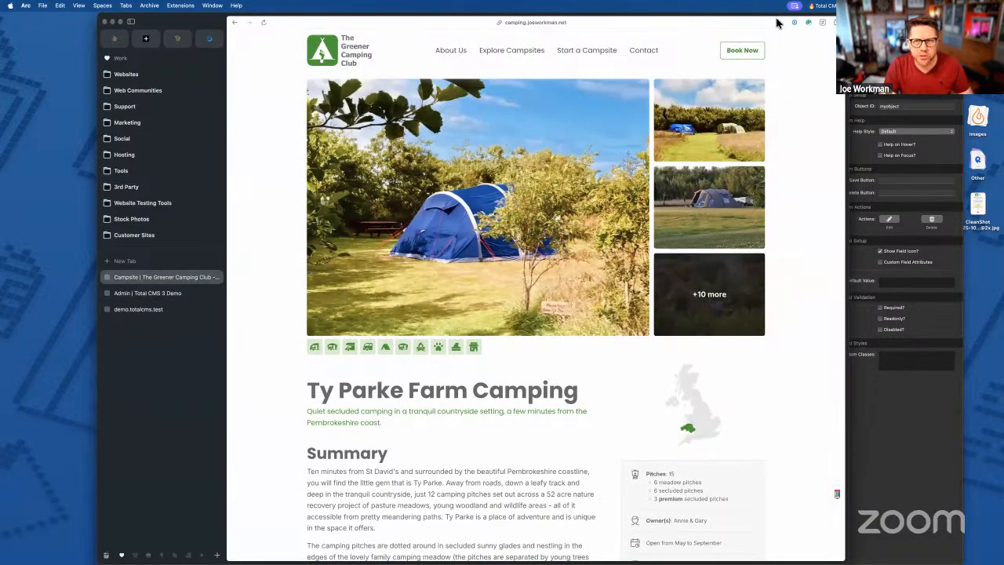
- Scroll to the campsite page footer and use the owner-login lock to reach the admin dashboard
{"action": "key", "text": "super+t"}
{"action": "type", "text": "web.putler.com/#!/home"}
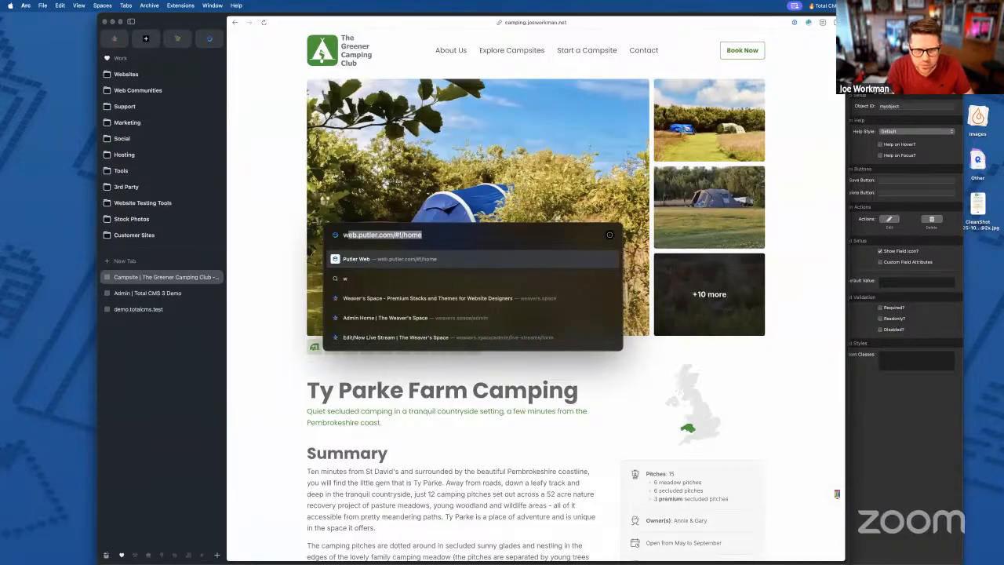
{"action": "key", "text": "Return"}
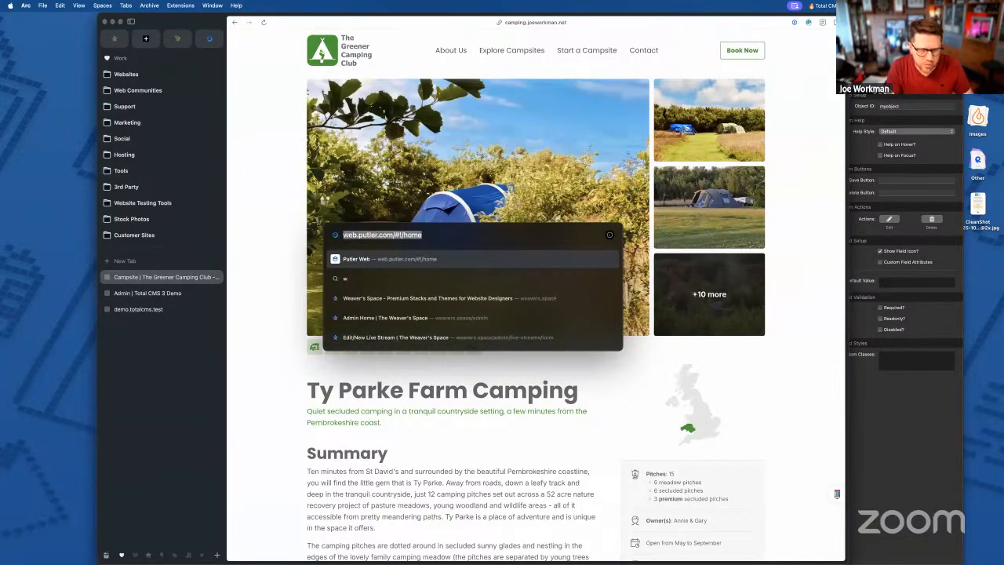
{"action": "key", "text": "Escape"}
{"action": "key", "text": "super+l"}
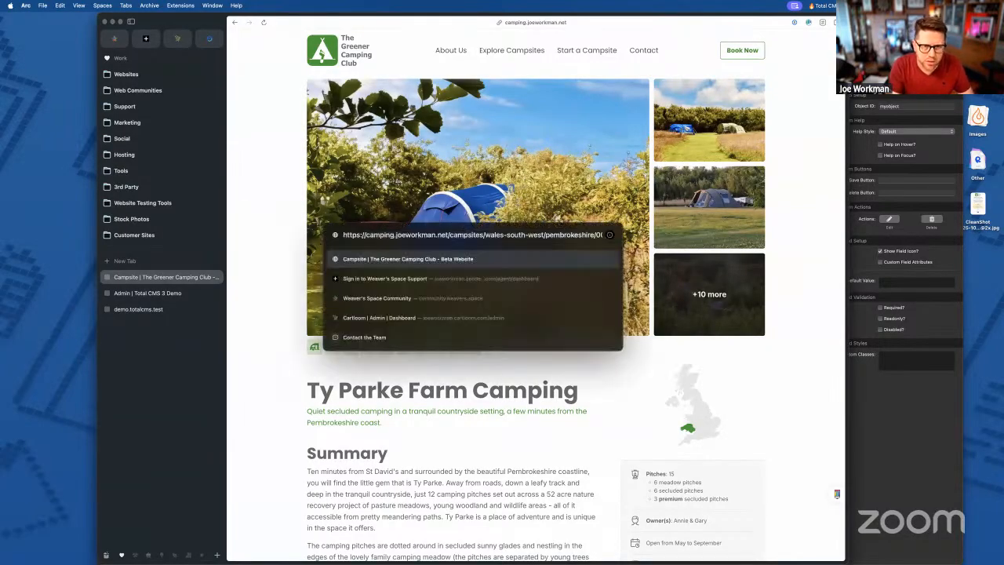
{"action": "key", "text": "Escape"}
{"action": "scroll", "coordinate": [729, 348], "scroll_direction": "down", "scroll_amount": 20}
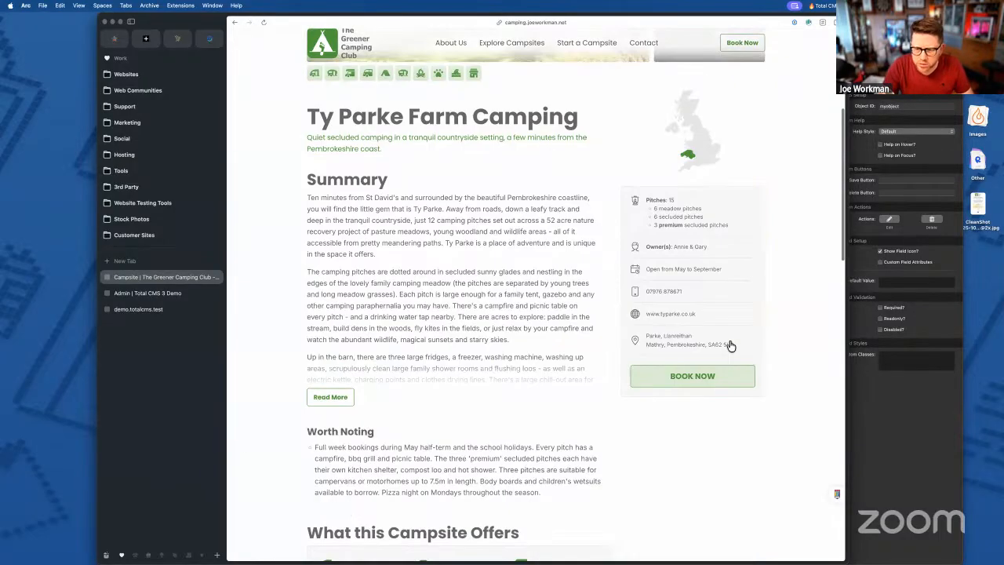
{"action": "left_click", "coordinate": [758, 512]}
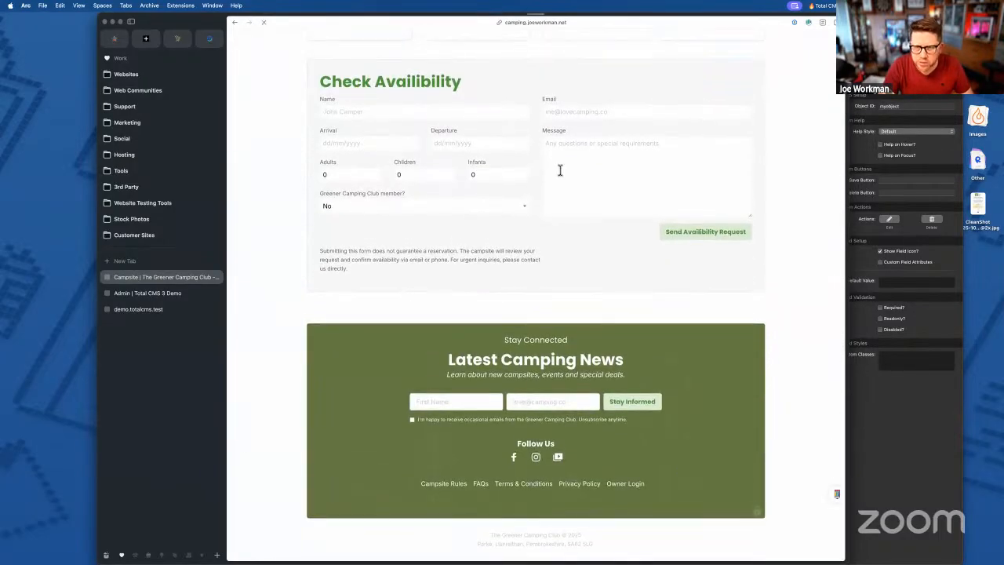
{"action": "left_click", "coordinate": [648, 46]}
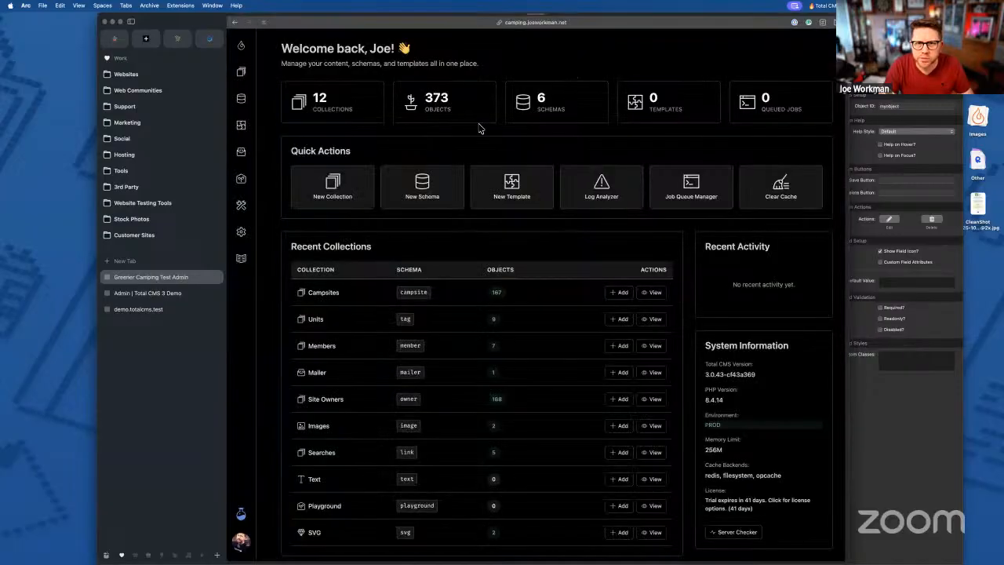
- Render the membership-card Twig snippet in the Playground
{"action": "left_click", "coordinate": [241, 179]}
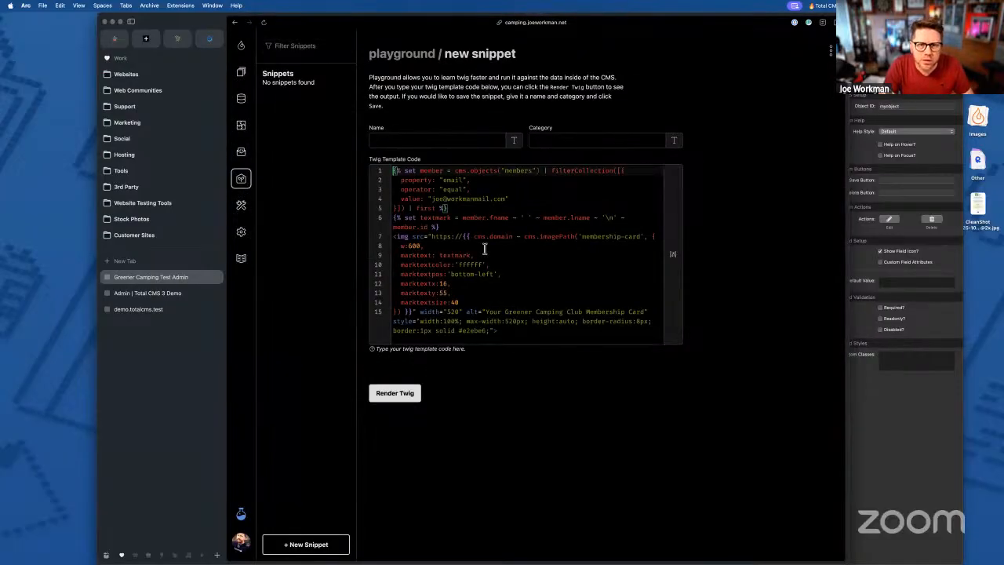
{"action": "left_click", "coordinate": [397, 396]}
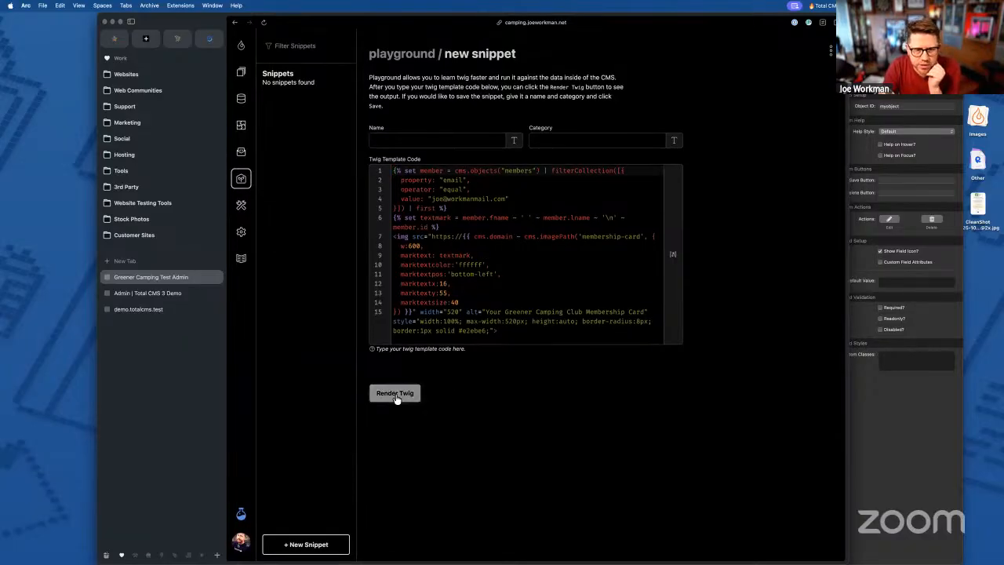
{"action": "scroll", "coordinate": [451, 333], "scroll_direction": "down", "scroll_amount": 3}
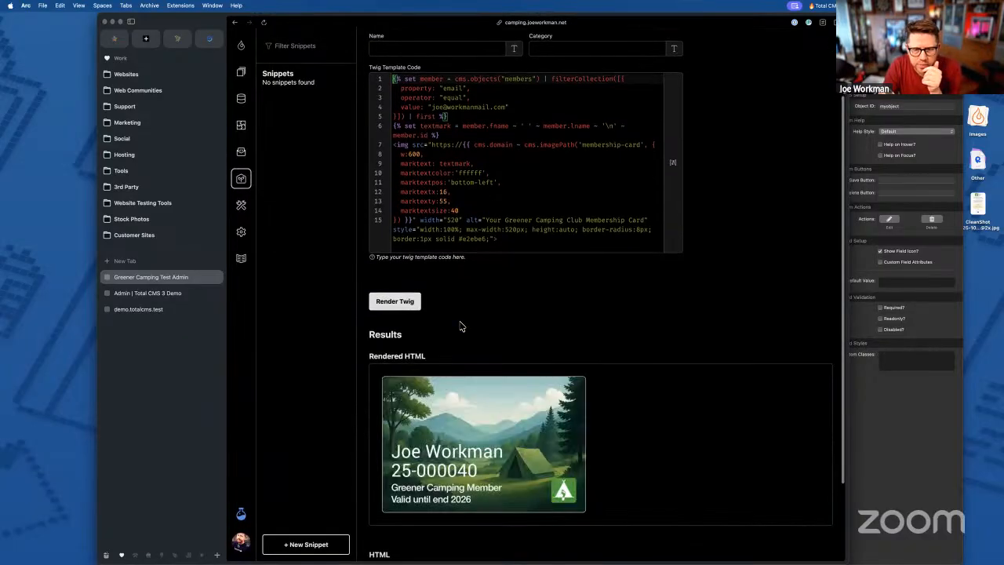
{"action": "scroll", "coordinate": [463, 291], "scroll_direction": "up", "scroll_amount": 3}
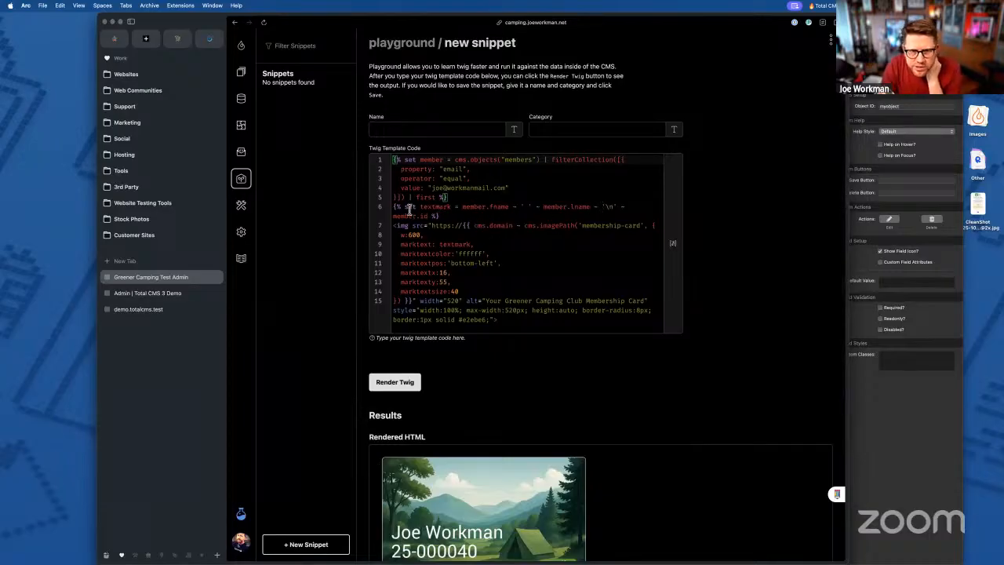
- Replace the textmark lookup on line 6 with a quoted literal member name and number, then re-render
{"action": "left_click_drag", "start_coordinate": [394, 206], "coordinate": [439, 215]}
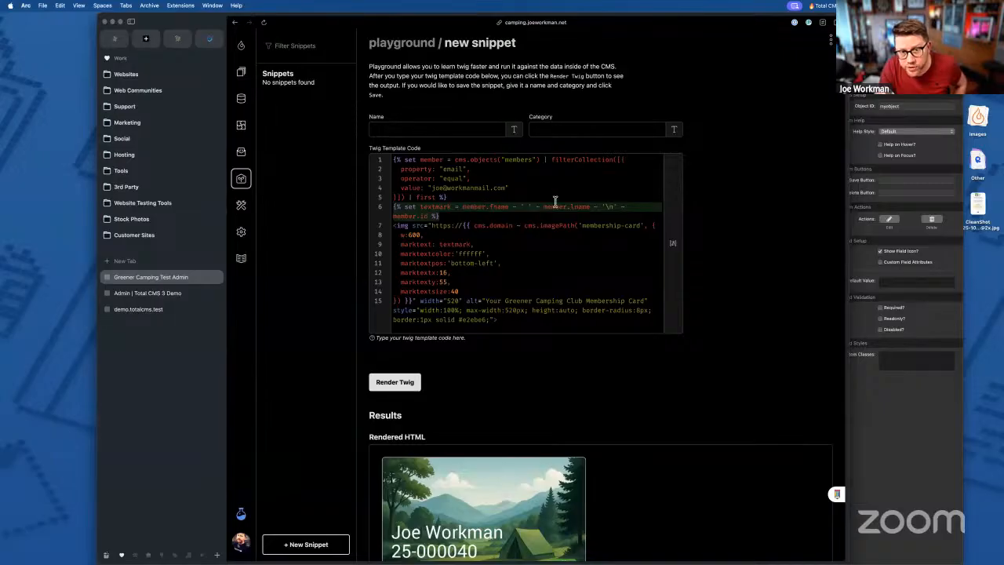
{"action": "left_click", "coordinate": [605, 206]}
{"action": "left_click_drag", "start_coordinate": [605, 207], "coordinate": [614, 206]}
{"action": "left_click_drag", "start_coordinate": [463, 206], "coordinate": [431, 215]}
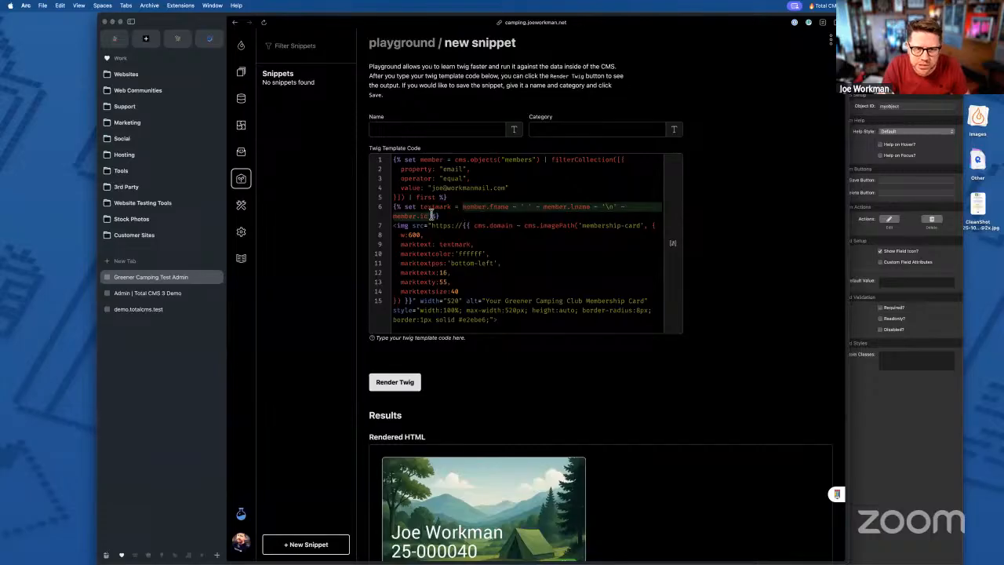
{"action": "left_click", "coordinate": [487, 217]}
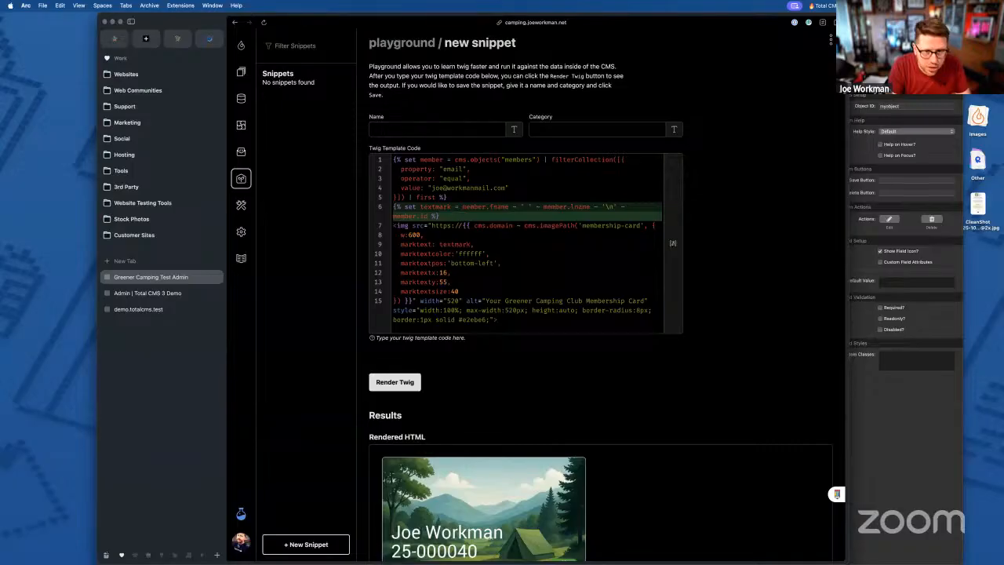
{"action": "left_click", "coordinate": [424, 206]}
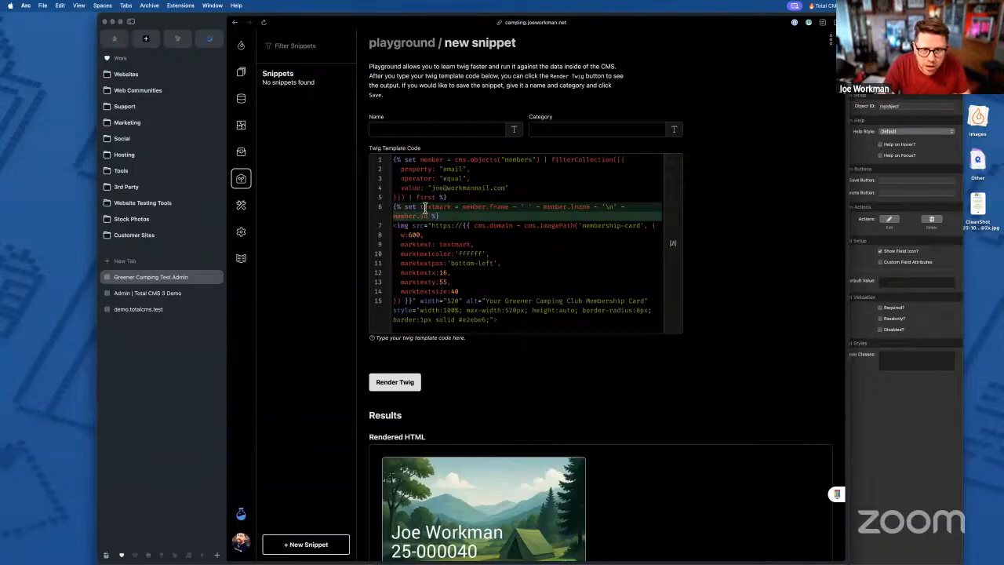
{"action": "key", "text": "super+shift+k"}
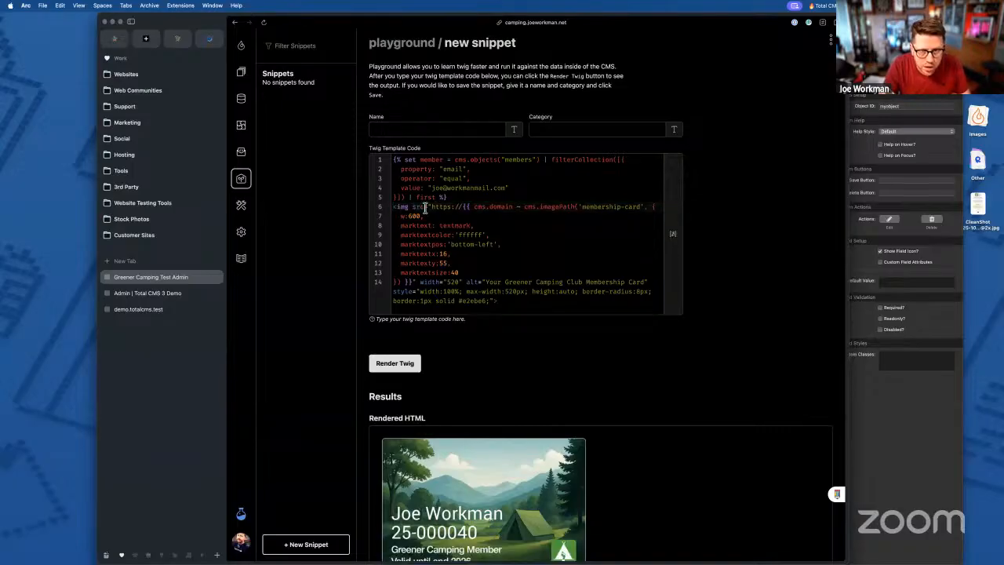
{"action": "key", "text": "super+z"}
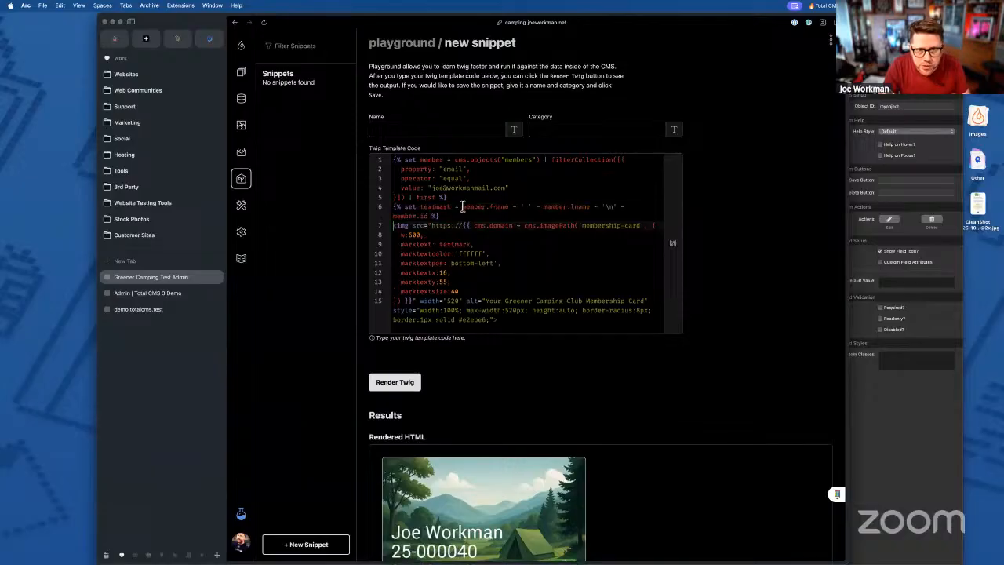
{"action": "key", "text": "BackSpace"}
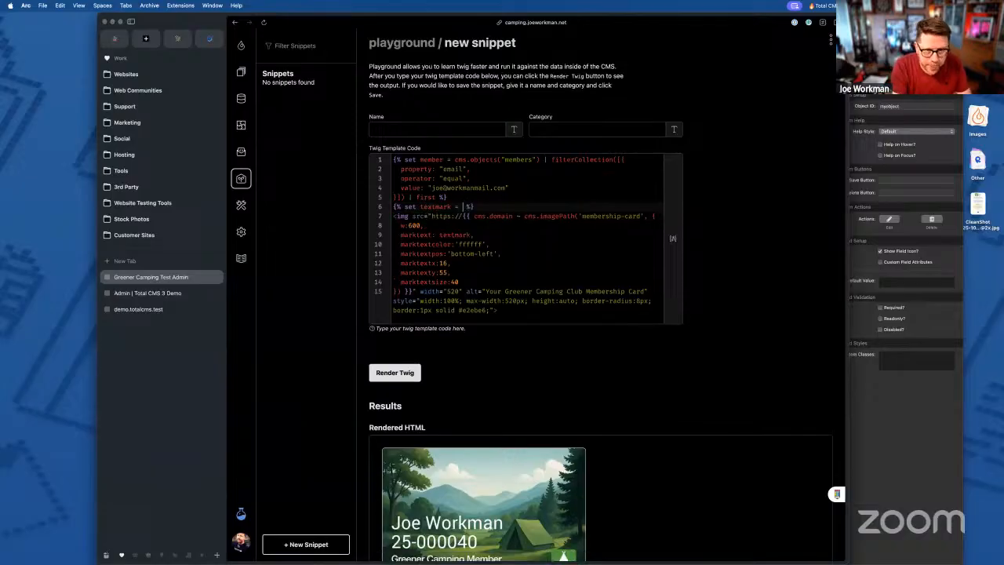
{"action": "type", "text": "'"}
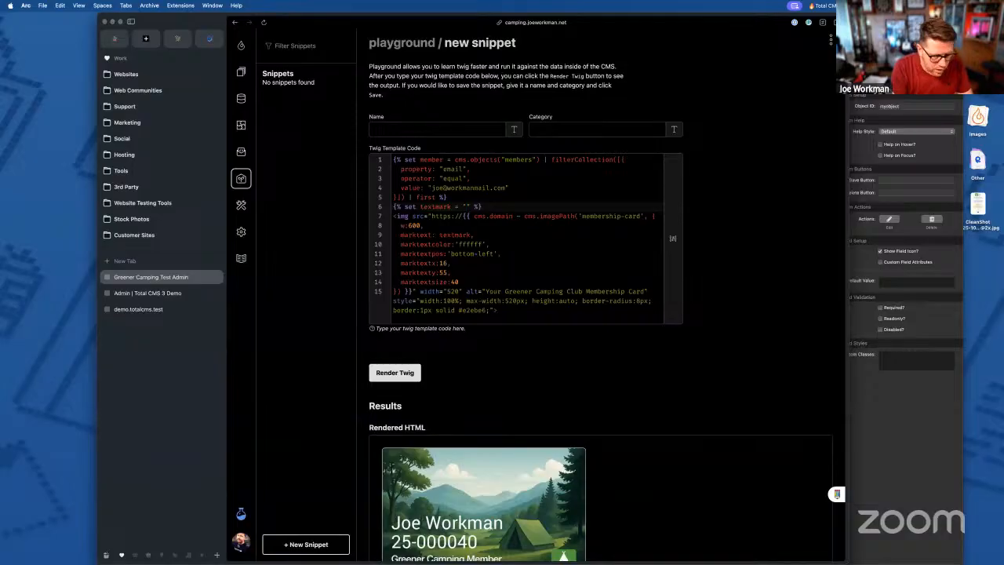
{"action": "type", "text": "Joe Workman"}
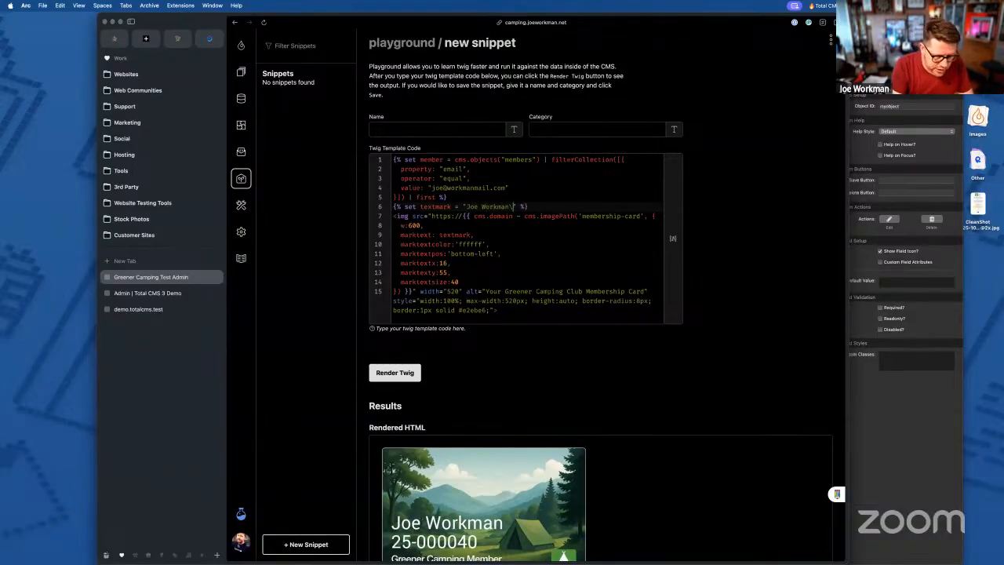
{"action": "type", "text": " 20"}
{"action": "type", "text": "-000040"}
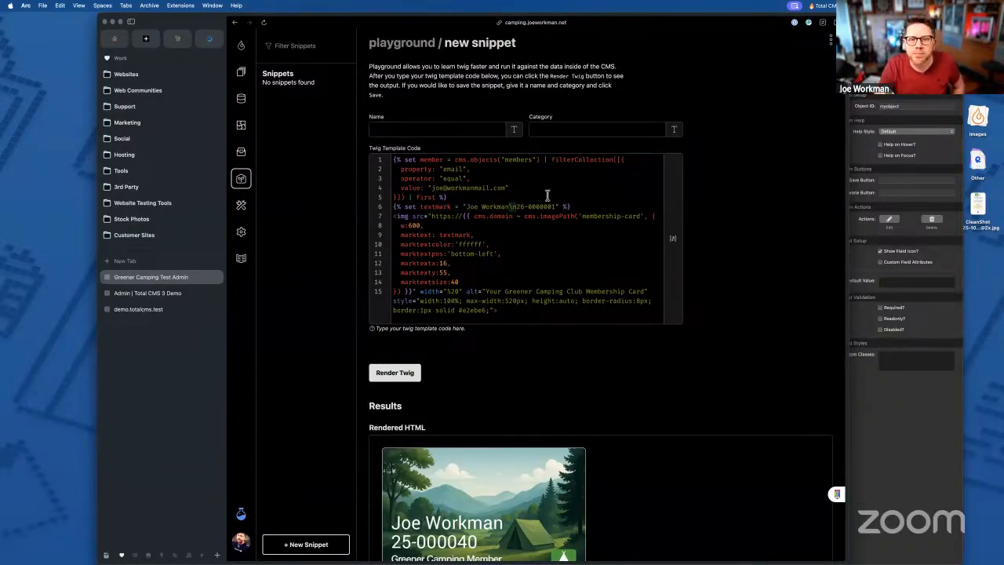
{"action": "left_click", "coordinate": [396, 379]}
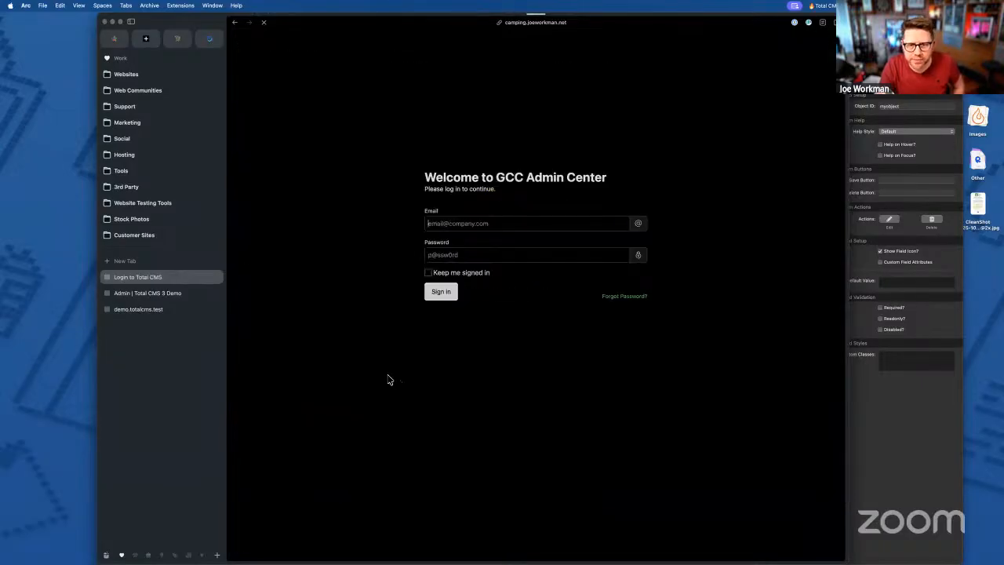
- Sign back in with saved credentials and re-render the membership card
{"action": "left_click", "coordinate": [469, 252]}
{"action": "left_click", "coordinate": [444, 293]}
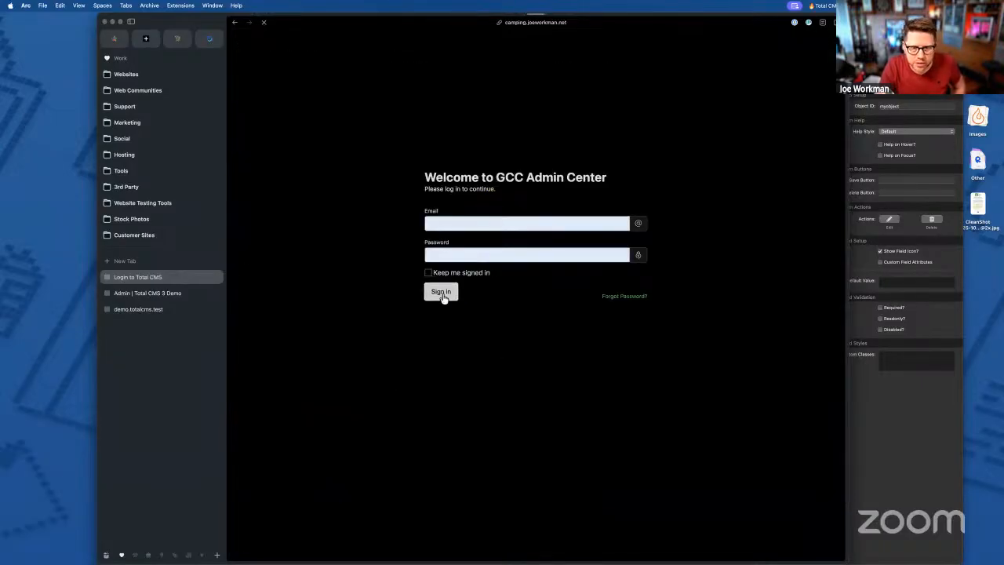
{"action": "left_click", "coordinate": [395, 386]}
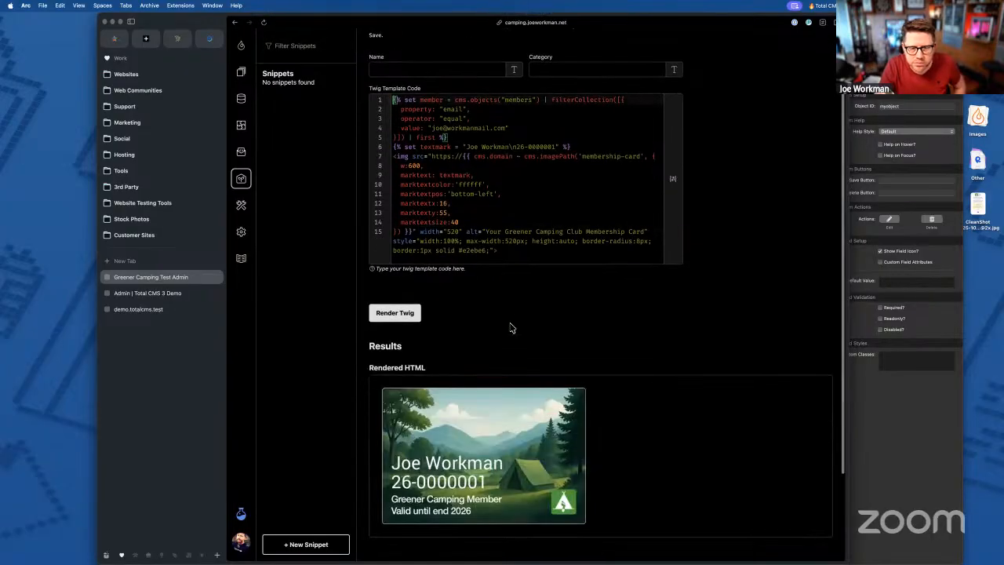
{"action": "scroll", "coordinate": [836, 494], "scroll_direction": "down", "scroll_amount": 5}
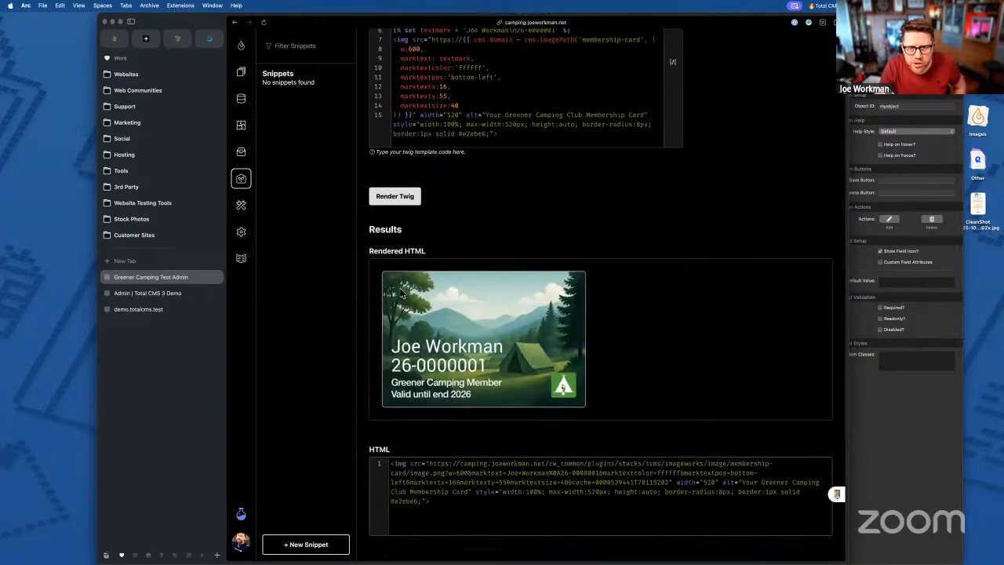
{"action": "scroll", "coordinate": [524, 90], "scroll_direction": "up", "scroll_amount": 2}
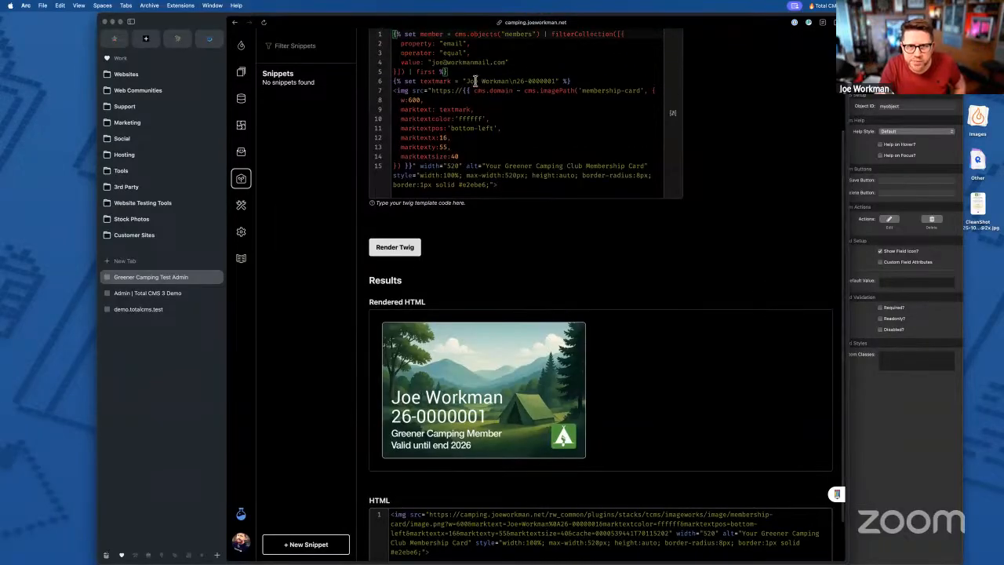
- Append a '3rd line' after the member number in textmark and render the card
{"action": "left_click", "coordinate": [555, 81]}
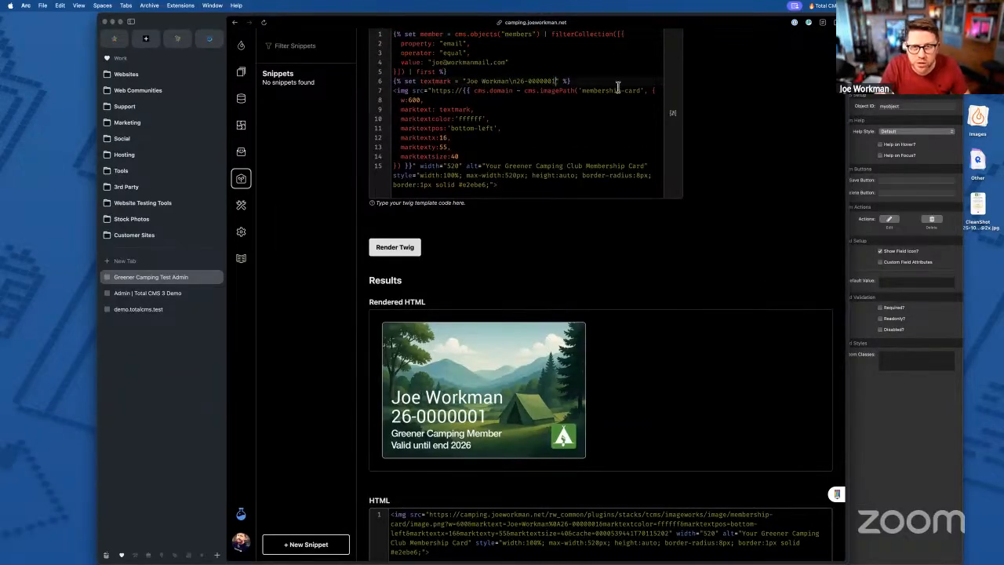
{"action": "type", "text": "\\n"}
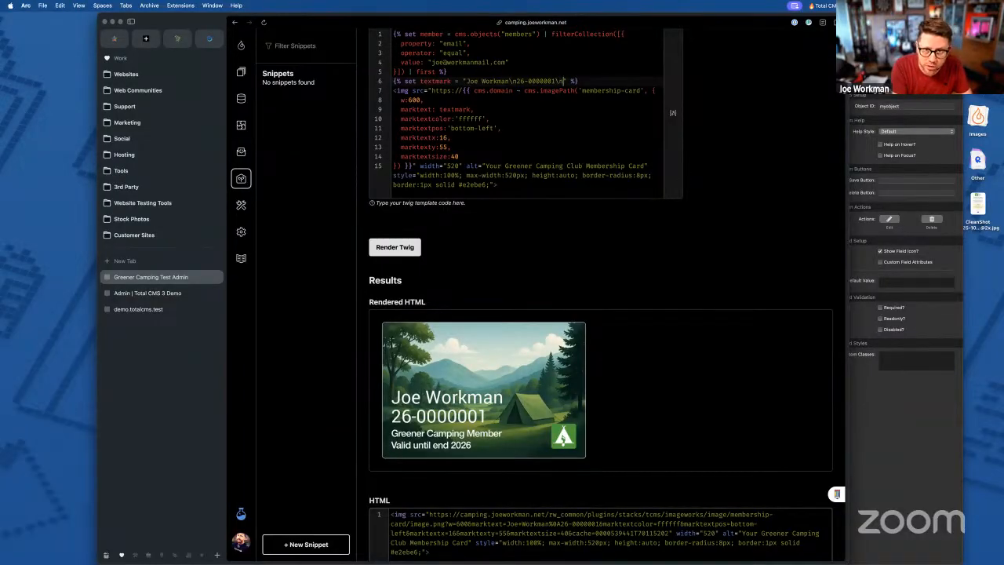
{"action": "type", "text": "3rd line"}
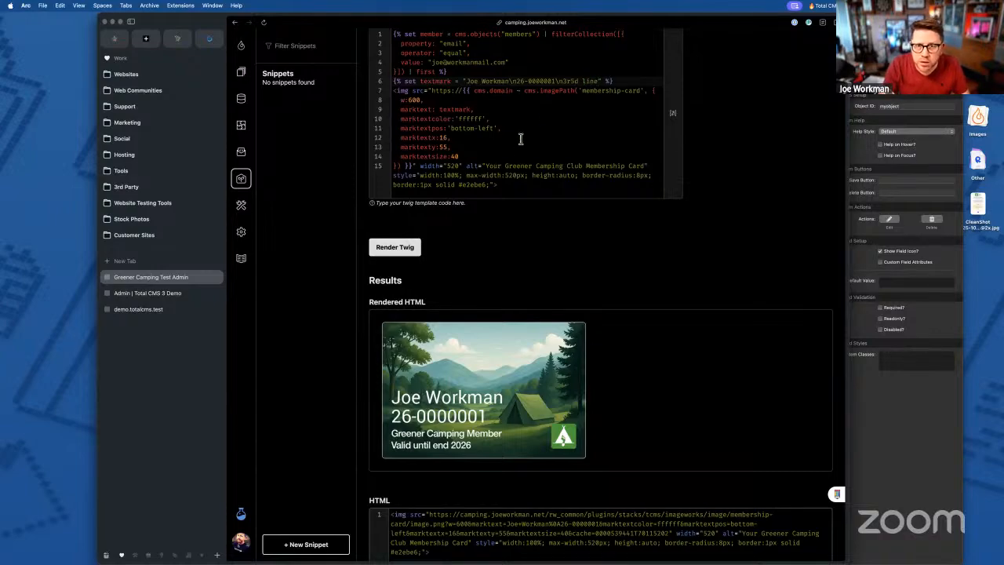
{"action": "left_click", "coordinate": [397, 246]}
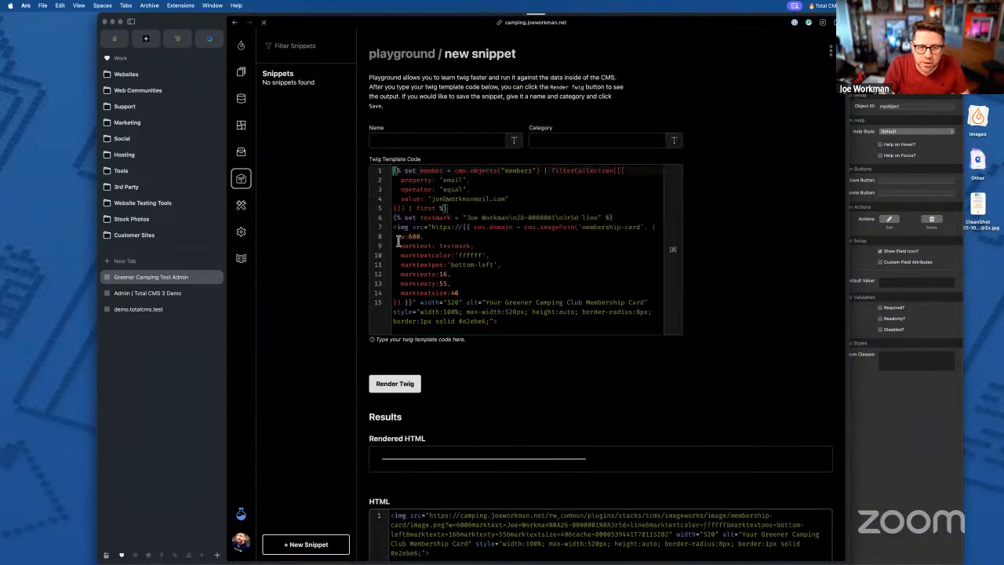
- Review the marktextsize and marktextx/y settings, then select the added third-line text for deletion
{"action": "scroll", "coordinate": [496, 353], "scroll_direction": "down", "scroll_amount": 2}
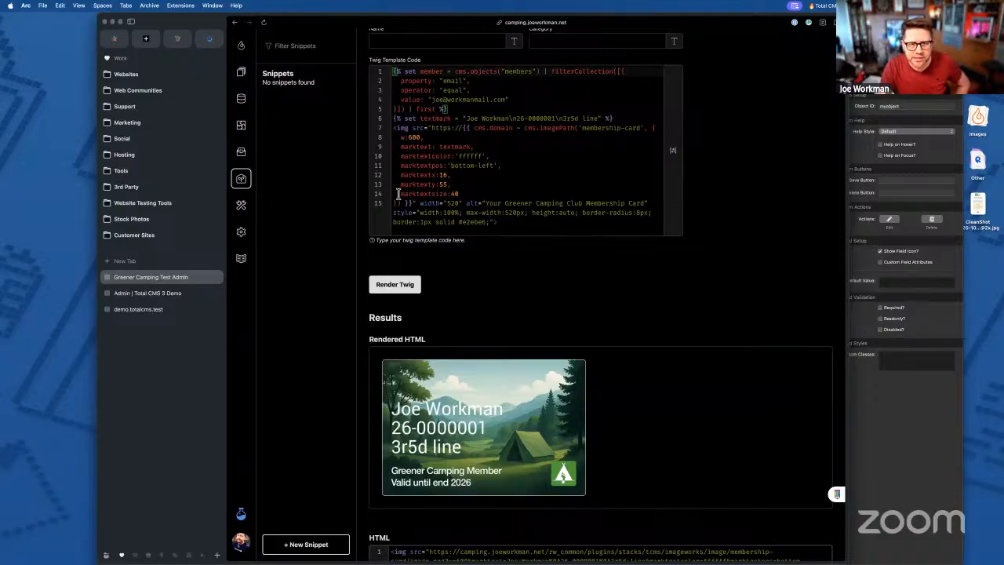
{"action": "left_click_drag", "start_coordinate": [399, 193], "coordinate": [451, 193]}
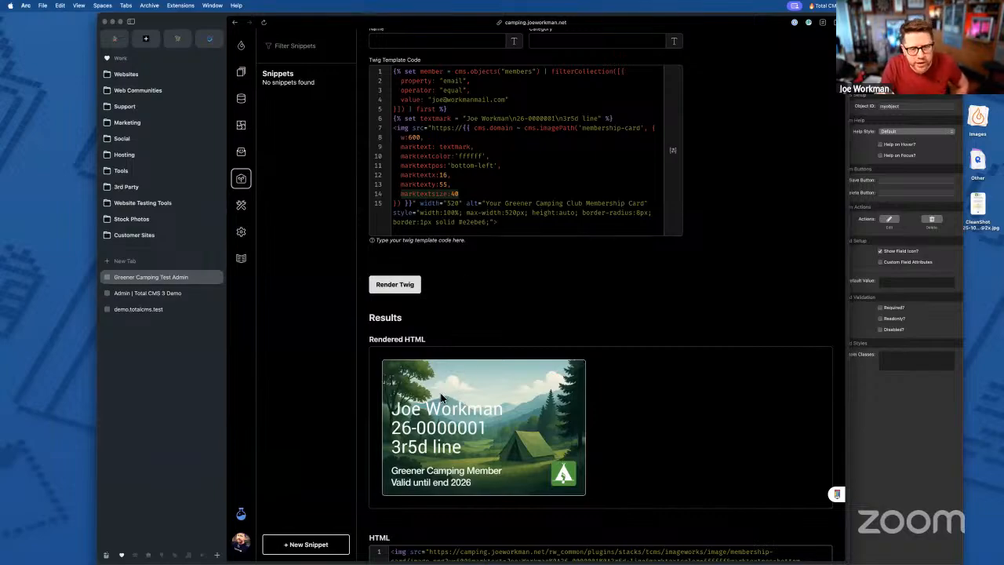
{"action": "left_click", "coordinate": [422, 175]}
{"action": "left_click_drag", "start_coordinate": [400, 174], "coordinate": [453, 186]}
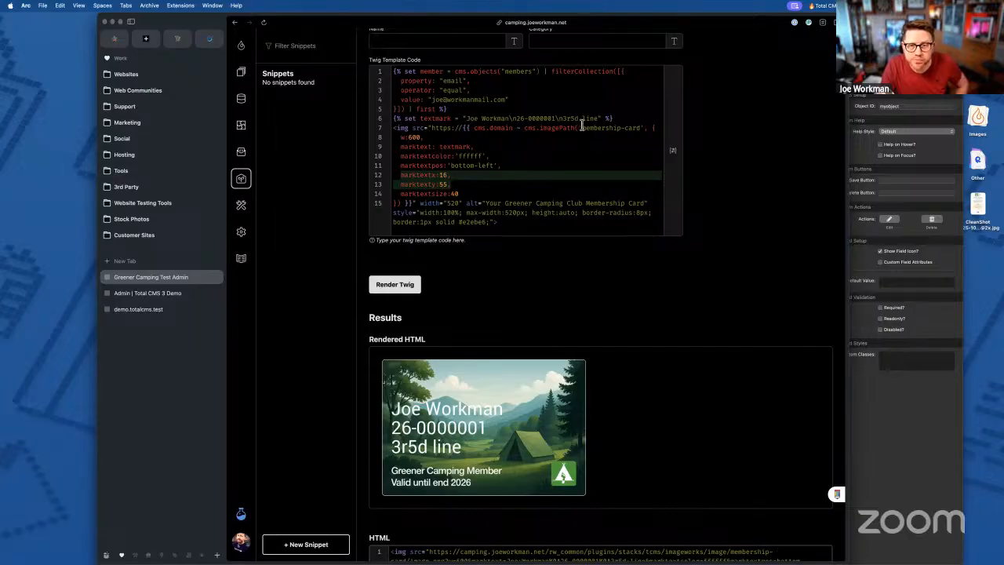
{"action": "left_click", "coordinate": [563, 118]}
{"action": "left_click_drag", "start_coordinate": [556, 119], "coordinate": [598, 118]}
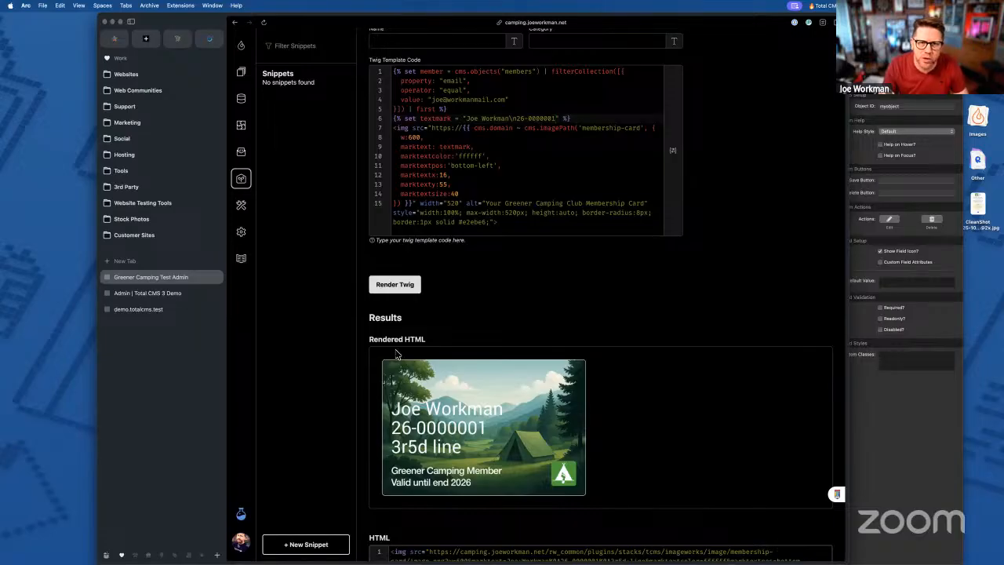
- Re-render the membership card without the third line and scroll through the result
{"action": "left_click", "coordinate": [400, 285]}
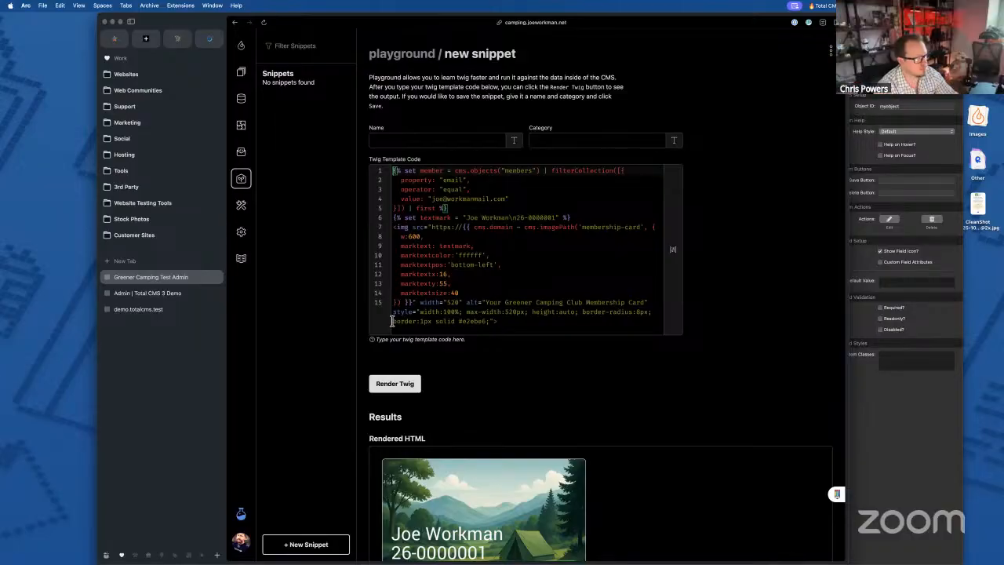
{"action": "scroll", "coordinate": [463, 301], "scroll_direction": "down", "scroll_amount": 3}
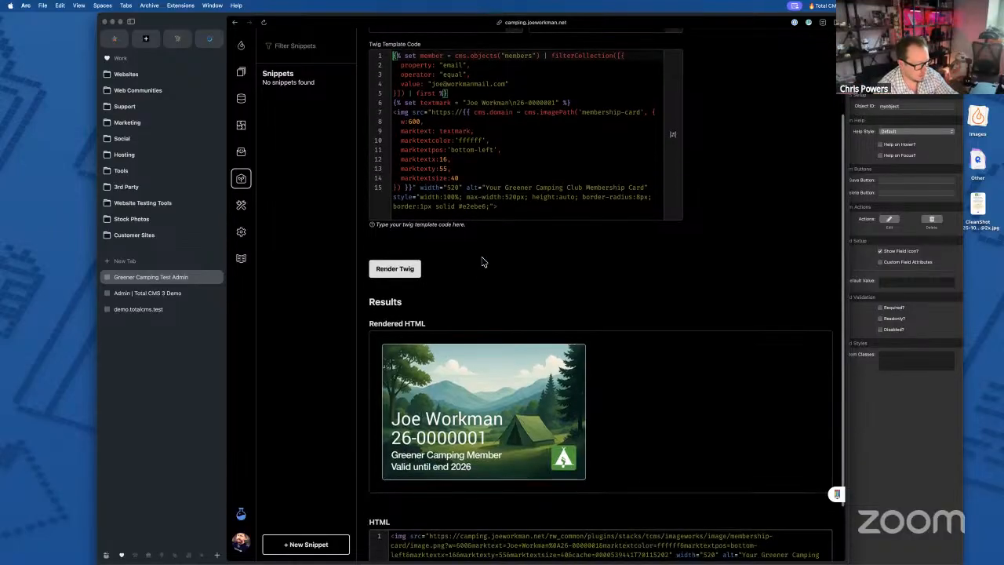
{"action": "scroll", "coordinate": [481, 268], "scroll_direction": "down", "scroll_amount": 1}
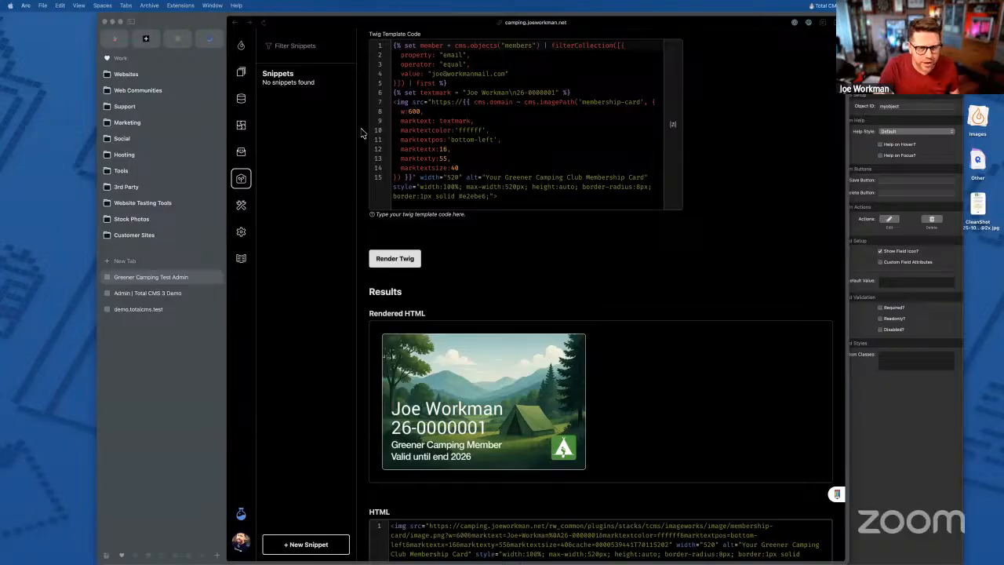
- Refocus the Arc admin window and switch to the Collections list
{"action": "left_click", "coordinate": [108, 369]}
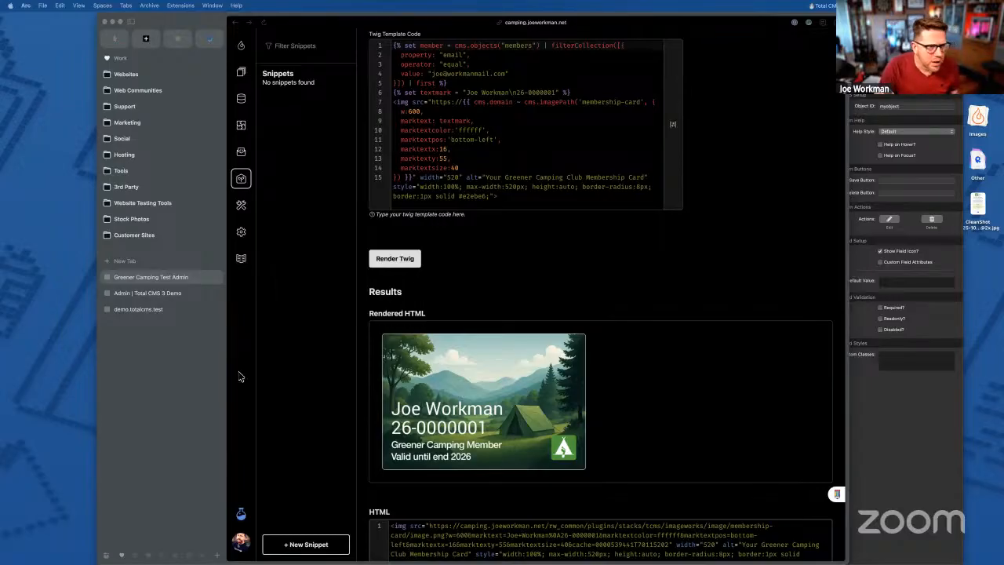
{"action": "left_click", "coordinate": [332, 207]}
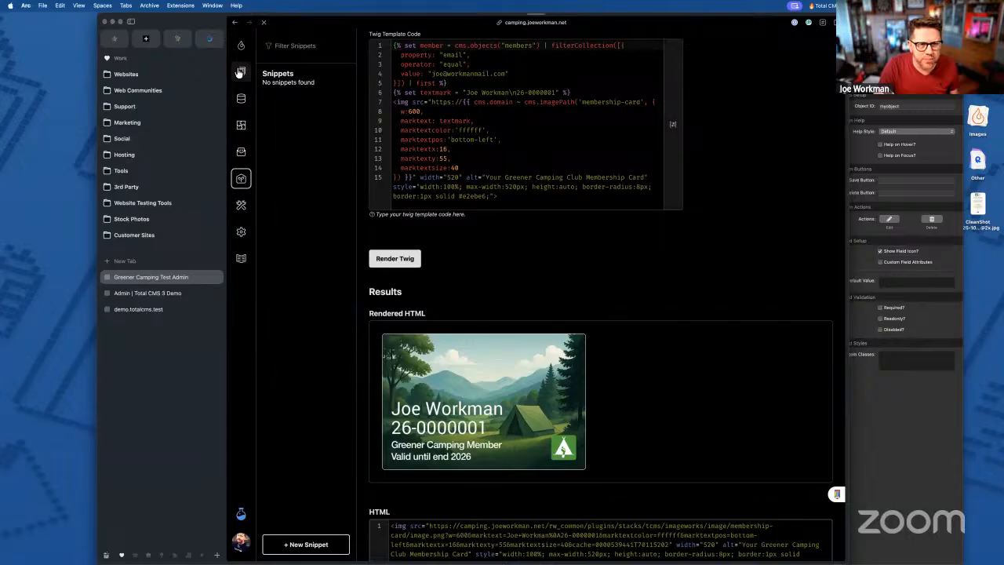
{"action": "left_click", "coordinate": [240, 73]}
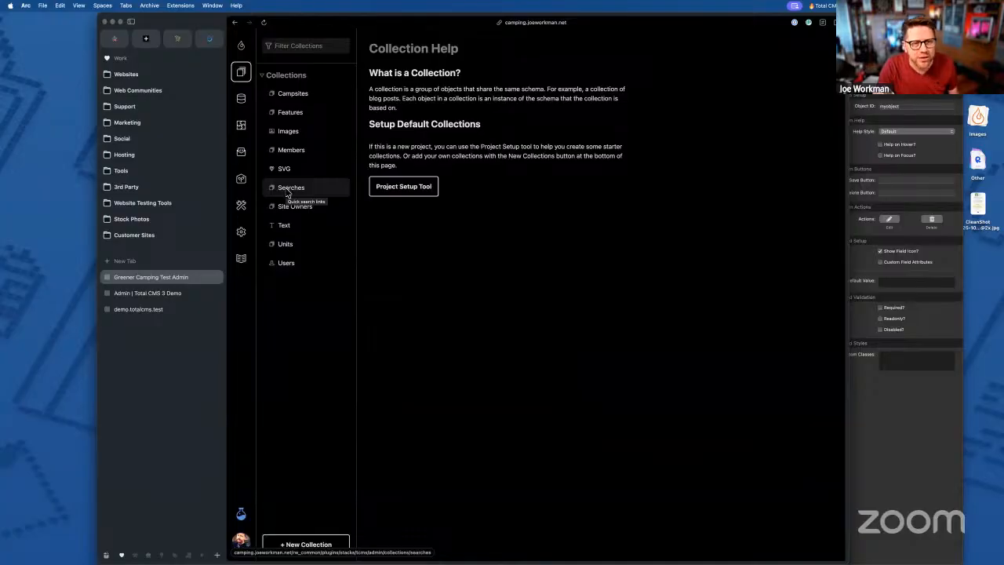
- Open the Units collection to view its accommodation types, then go back to the dashboard
{"action": "left_click", "coordinate": [285, 245]}
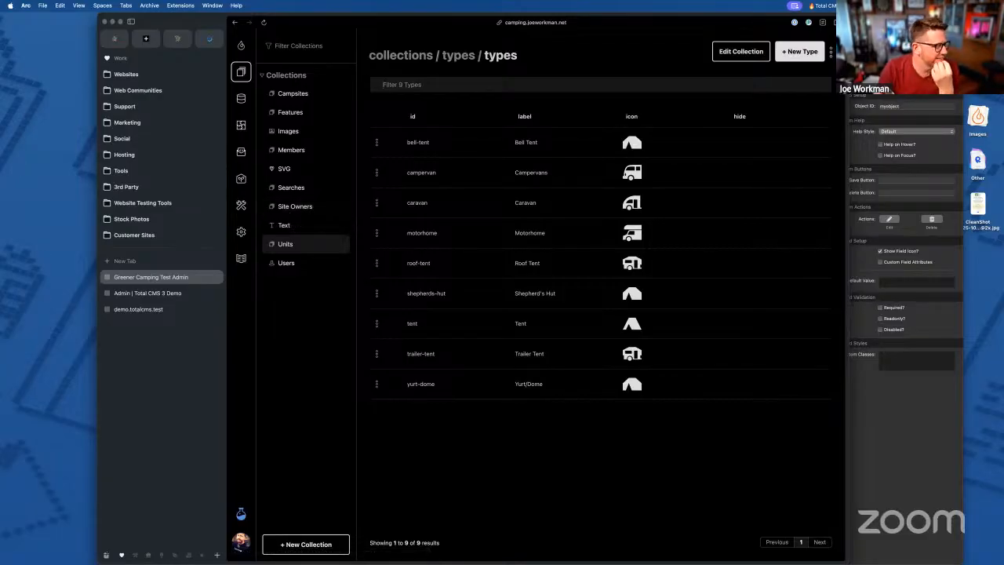
{"action": "left_click", "coordinate": [242, 46]}
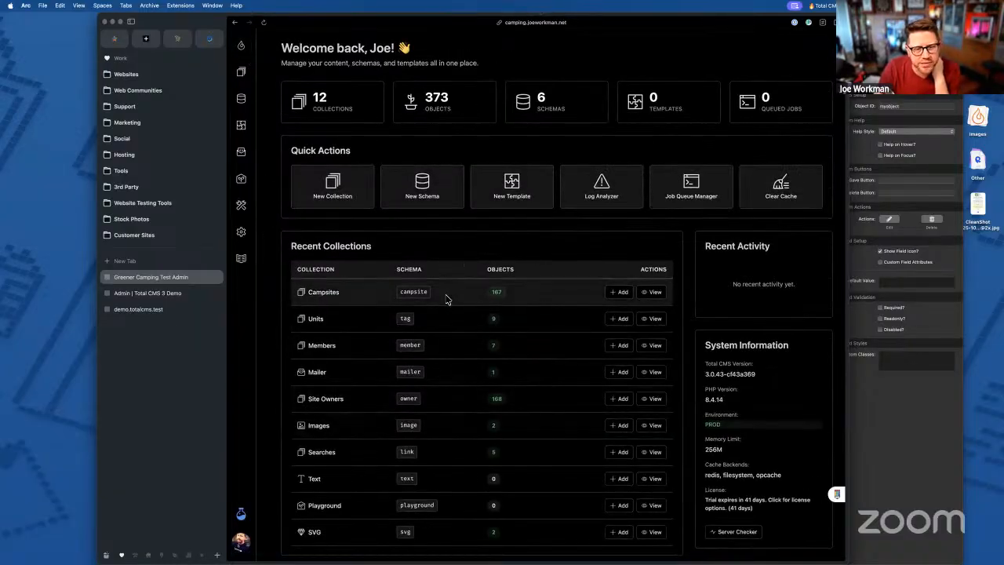
- Scroll the admin dashboard and select its welcome heading and subtitle text
{"action": "scroll", "coordinate": [446, 296], "scroll_direction": "down", "scroll_amount": 1}
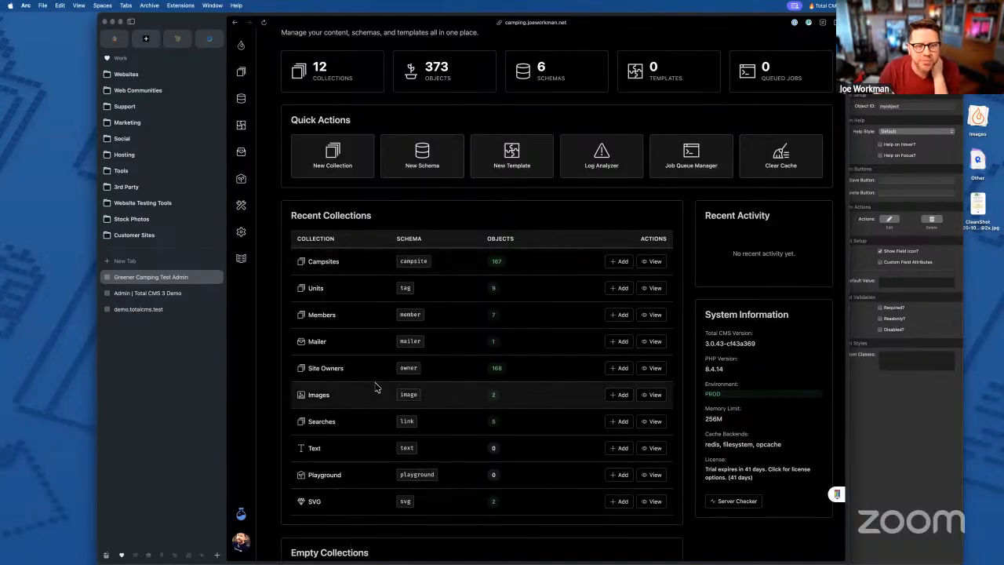
{"action": "scroll", "coordinate": [375, 386], "scroll_direction": "up", "scroll_amount": 1}
{"action": "scroll", "coordinate": [375, 386], "scroll_direction": "up", "scroll_amount": 2}
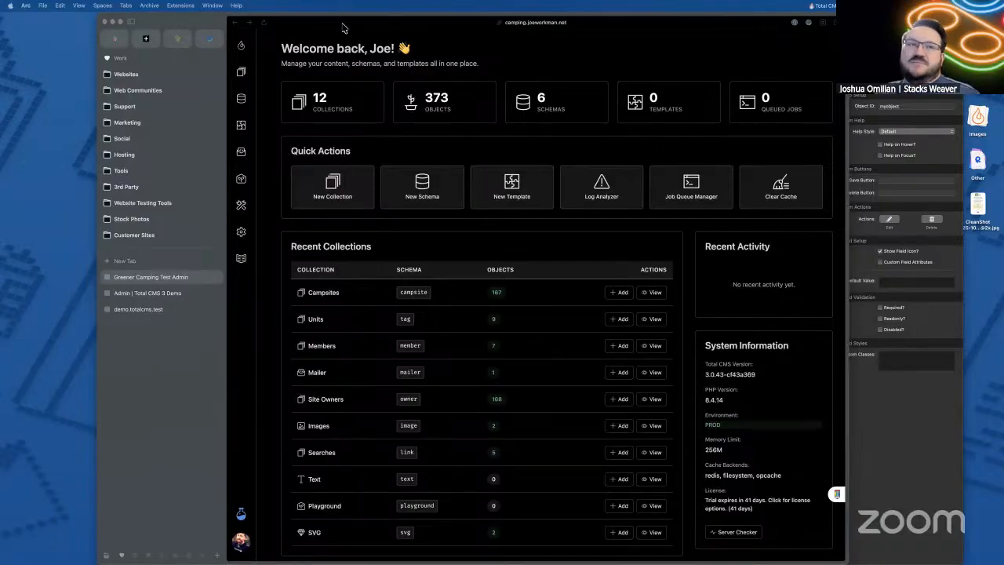
{"action": "left_click", "coordinate": [316, 62]}
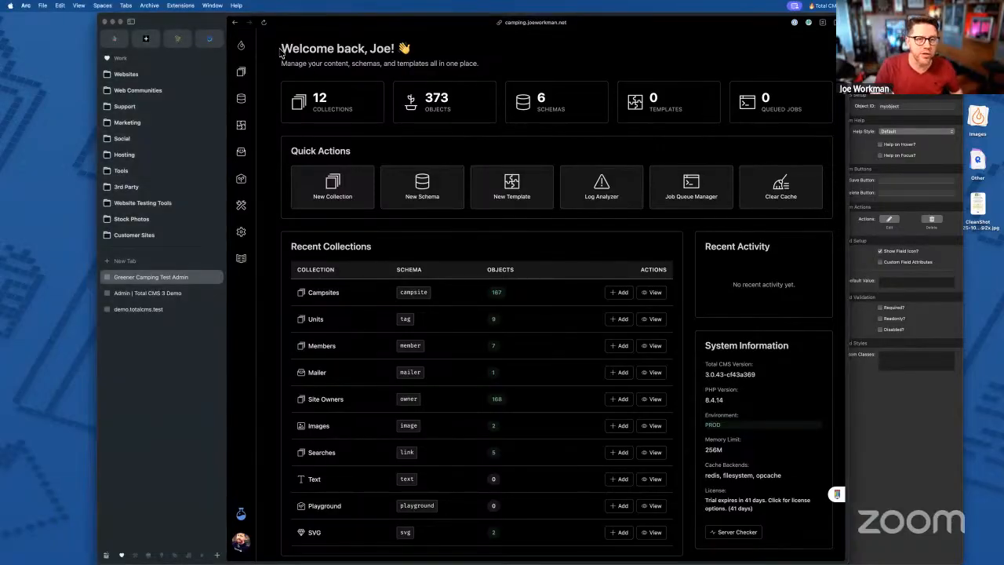
{"action": "left_click_drag", "start_coordinate": [280, 49], "coordinate": [492, 75]}
{"action": "left_click", "coordinate": [490, 70]}
{"action": "left_click_drag", "start_coordinate": [280, 49], "coordinate": [486, 68]}
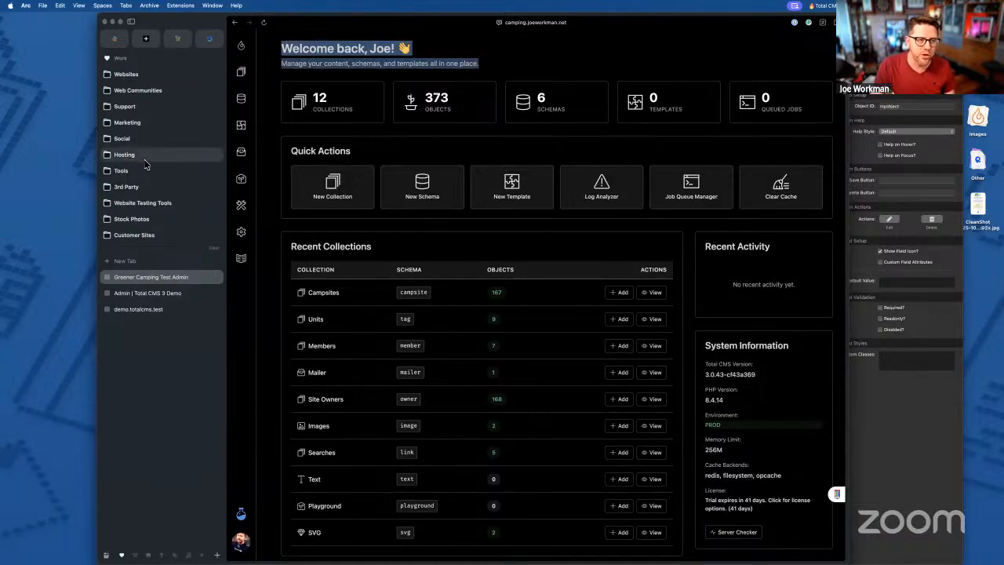
{"action": "mouse_move", "coordinate": [144, 164]}
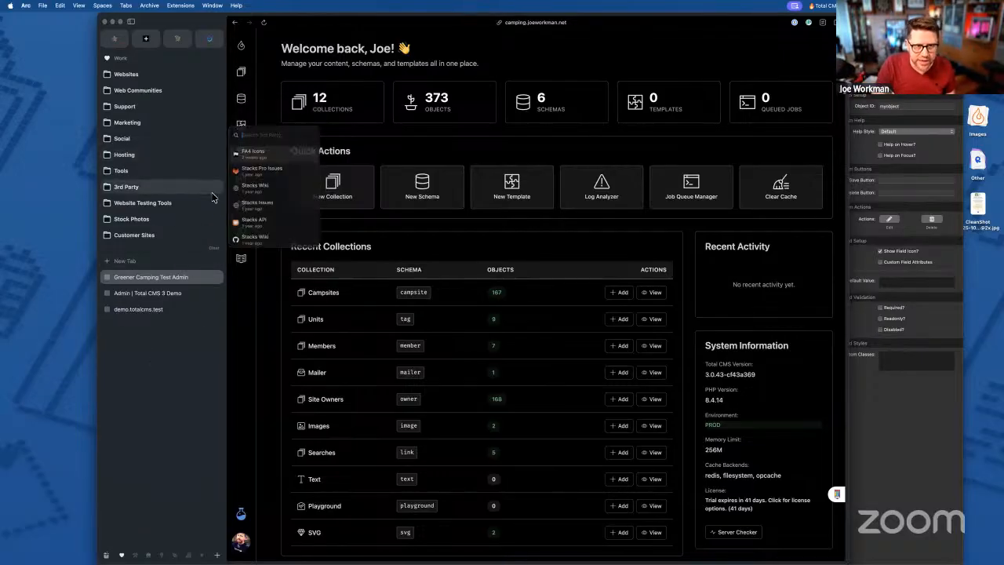
{"action": "left_click", "coordinate": [240, 261]}
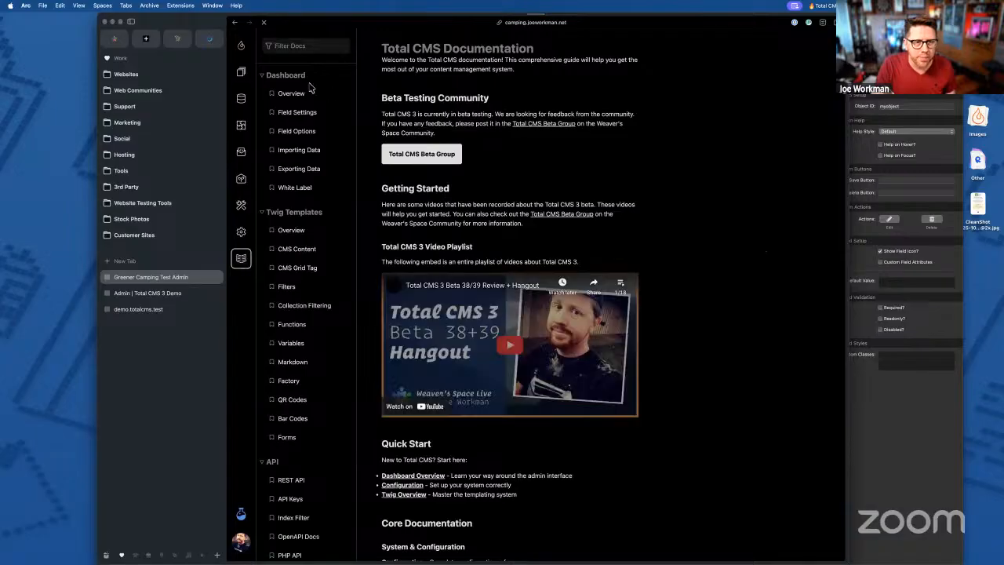
{"action": "left_click", "coordinate": [295, 189]}
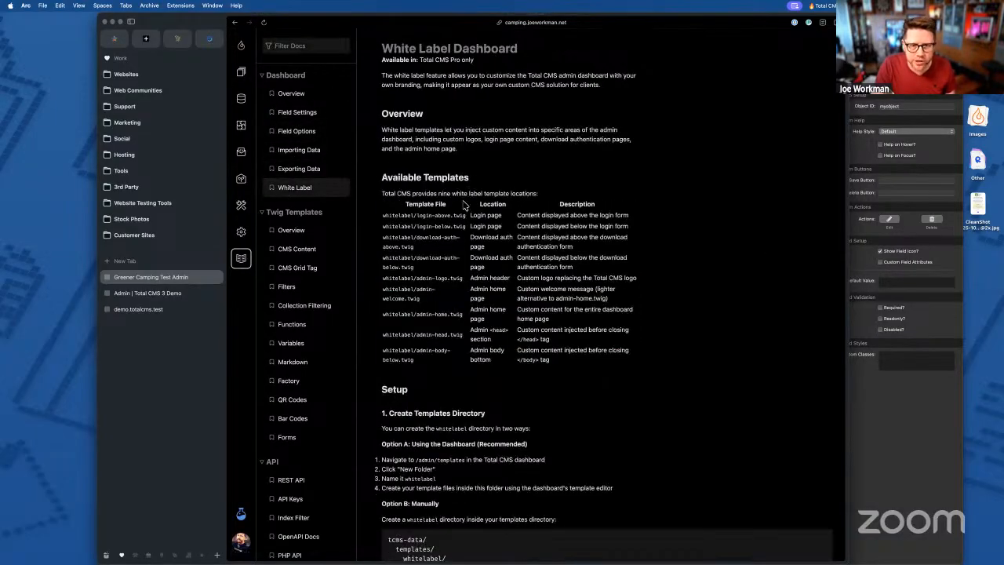
{"action": "left_click_drag", "start_coordinate": [383, 214], "coordinate": [469, 217]}
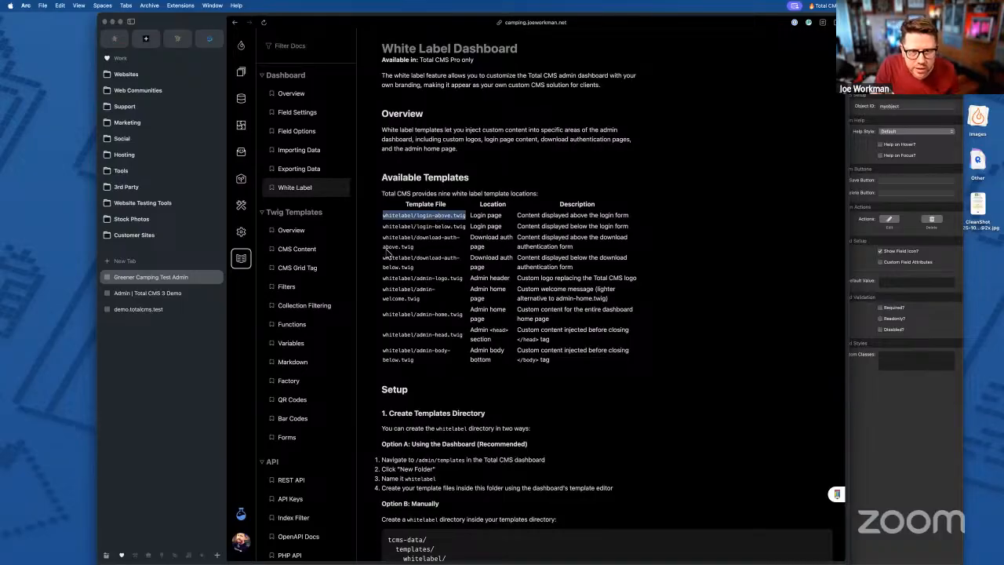
{"action": "left_click_drag", "start_coordinate": [382, 235], "coordinate": [422, 248]}
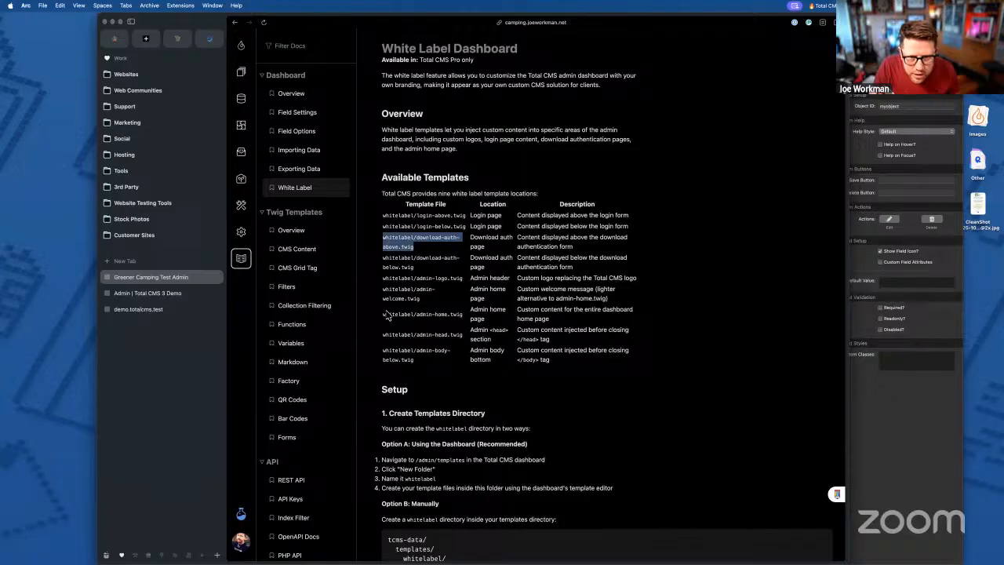
{"action": "left_click_drag", "start_coordinate": [383, 289], "coordinate": [422, 300]}
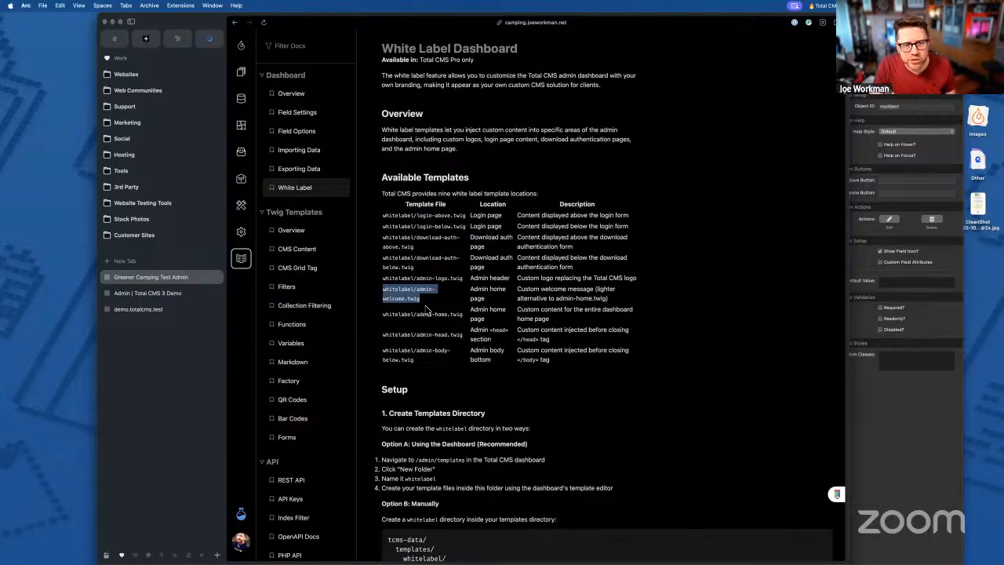
{"action": "left_click", "coordinate": [241, 45]}
{"action": "left_click_drag", "start_coordinate": [280, 45], "coordinate": [482, 67]}
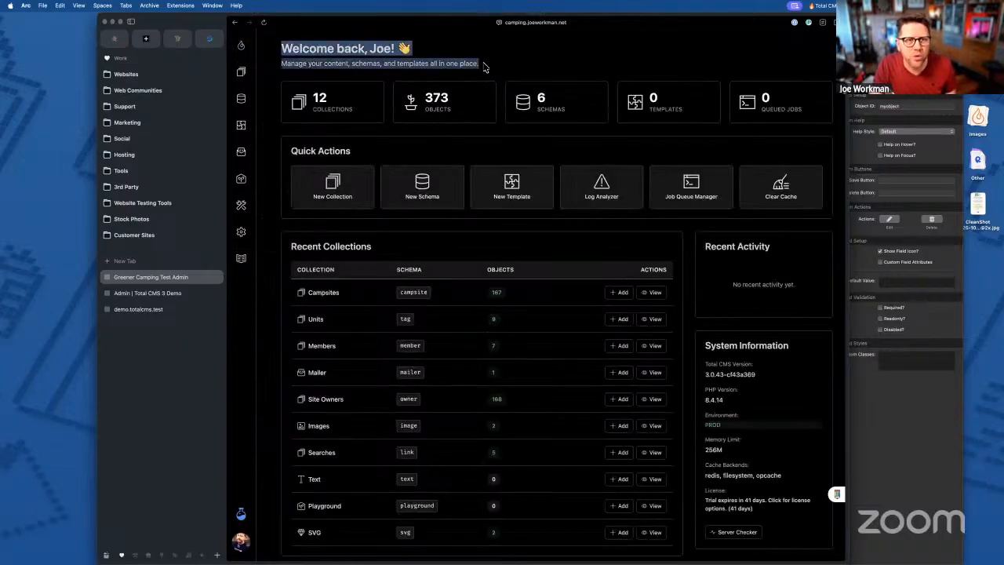
{"action": "left_click", "coordinate": [284, 45]}
{"action": "left_click_drag", "start_coordinate": [281, 45], "coordinate": [484, 69]}
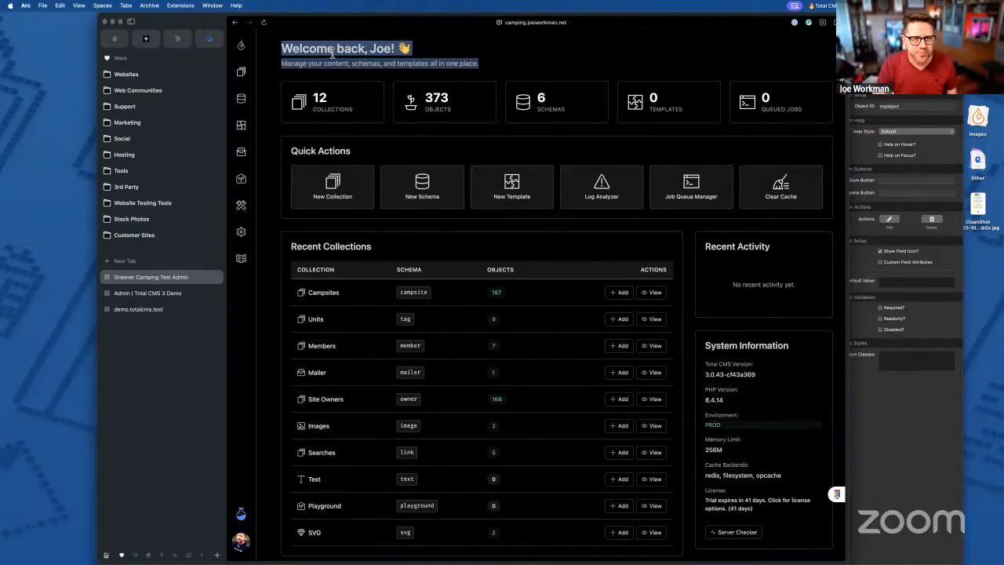
{"action": "left_click", "coordinate": [333, 52]}
{"action": "left_click_drag", "start_coordinate": [281, 47], "coordinate": [499, 69]}
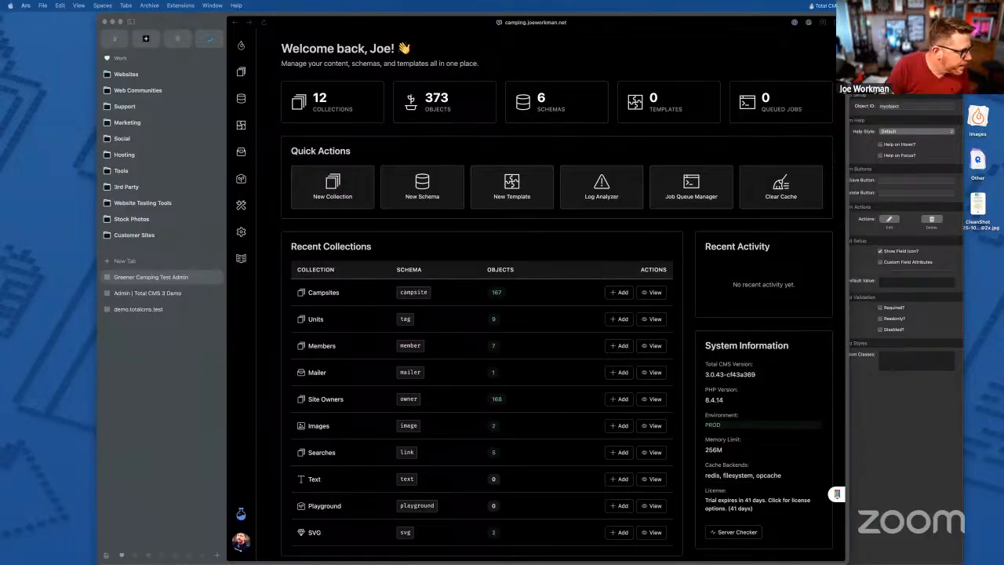
{"action": "left_click", "coordinate": [546, 68]}
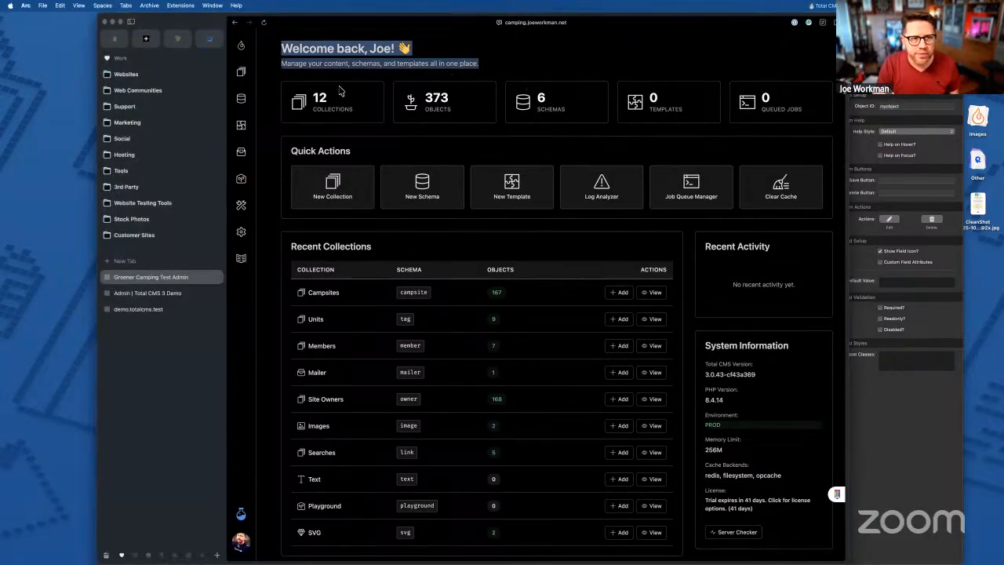
{"action": "left_click", "coordinate": [240, 73]}
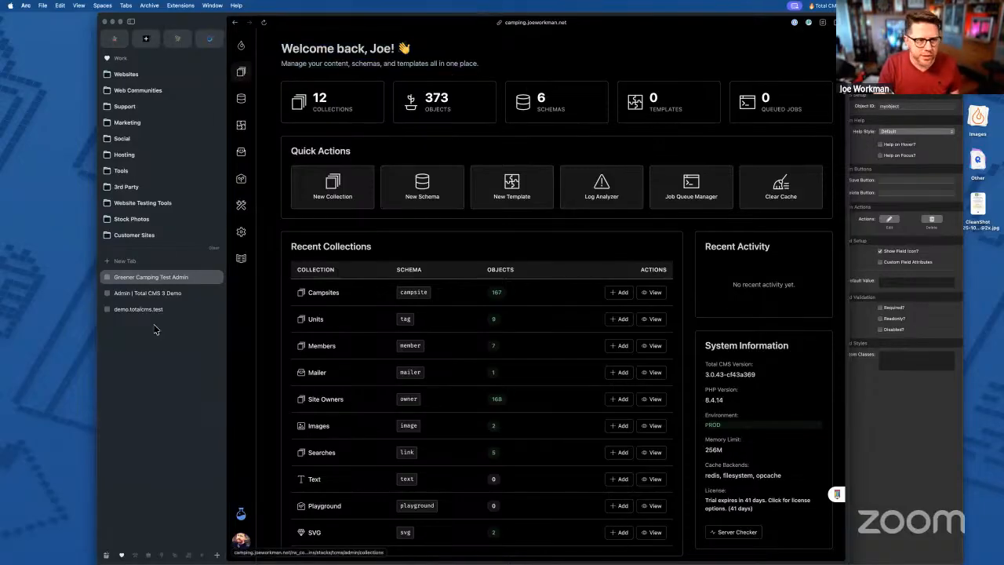
- Close the Greener Camping admin tab and open the demo site's Collections list from its dashboard
{"action": "left_click", "coordinate": [216, 277]}
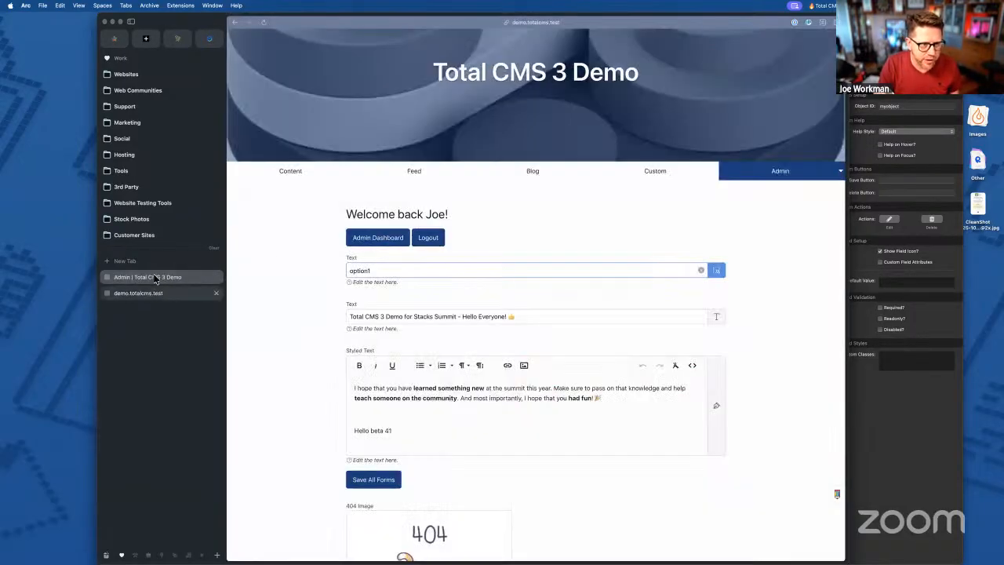
{"action": "mouse_move", "coordinate": [785, 171]}
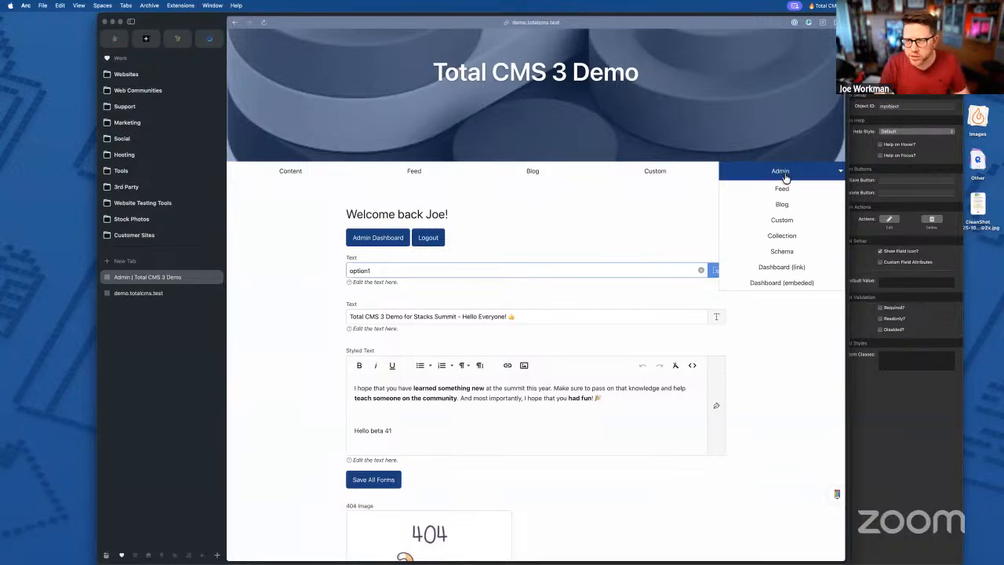
{"action": "left_click", "coordinate": [780, 267]}
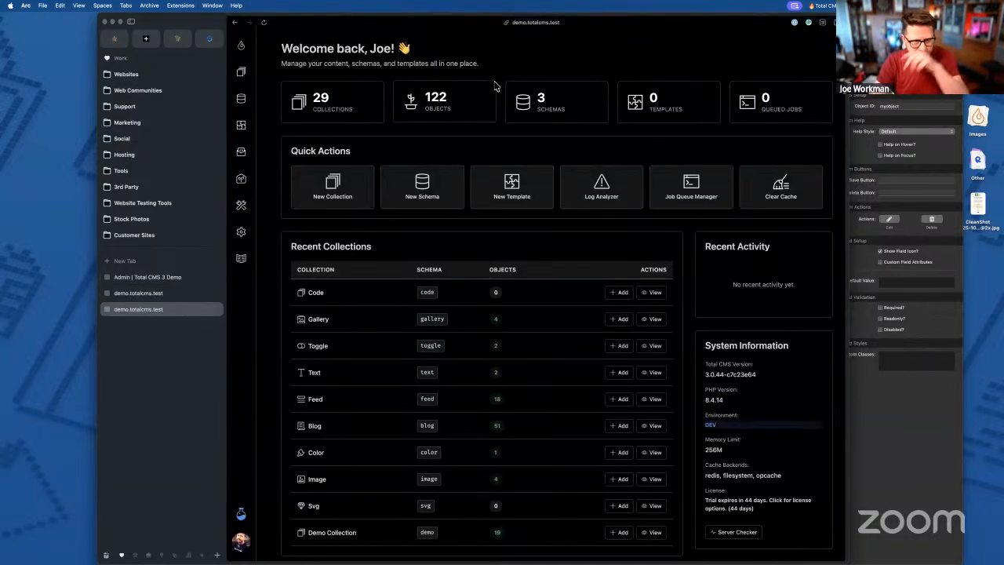
{"action": "left_click", "coordinate": [241, 73]}
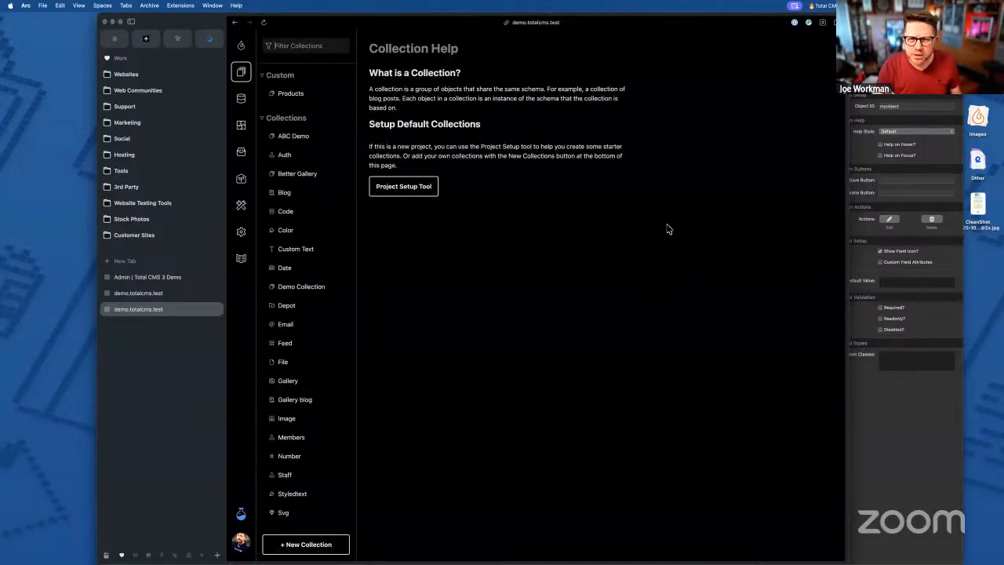
- Widen the browser window, open the Blog collection, and bring up the first post's actions menu
{"action": "left_click_drag", "start_coordinate": [871, 161], "coordinate": [902, 162]}
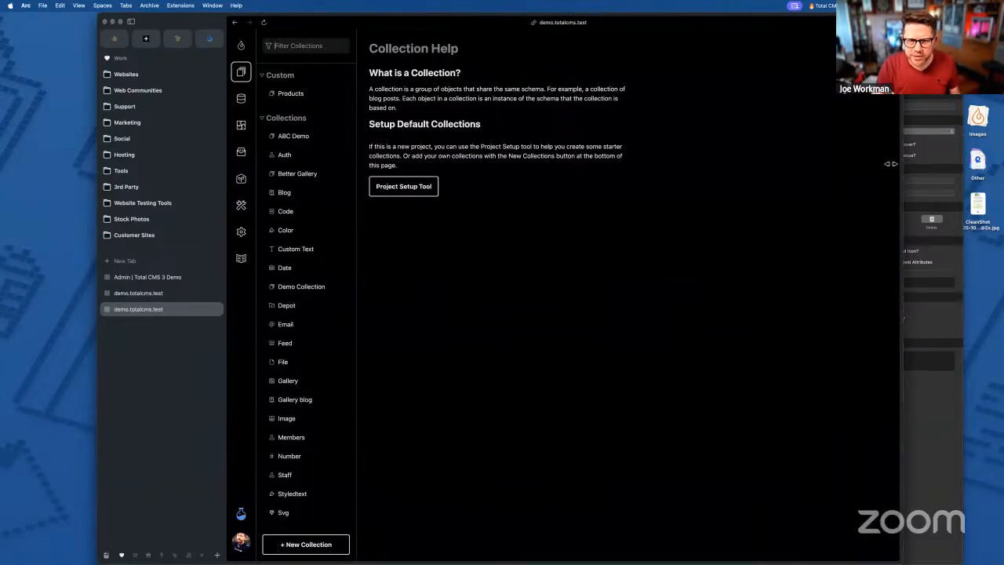
{"action": "left_click", "coordinate": [281, 193]}
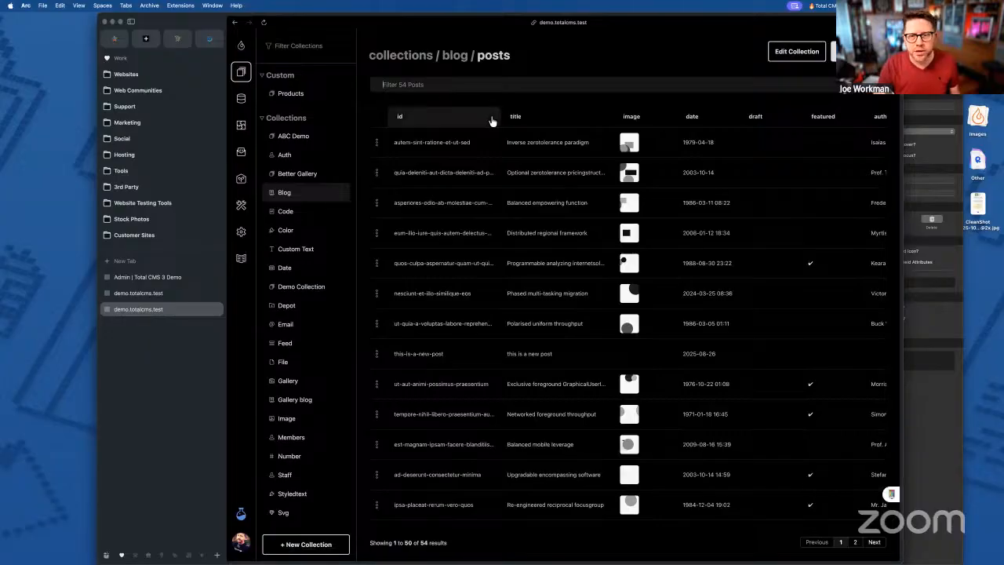
{"action": "left_click", "coordinate": [376, 144]}
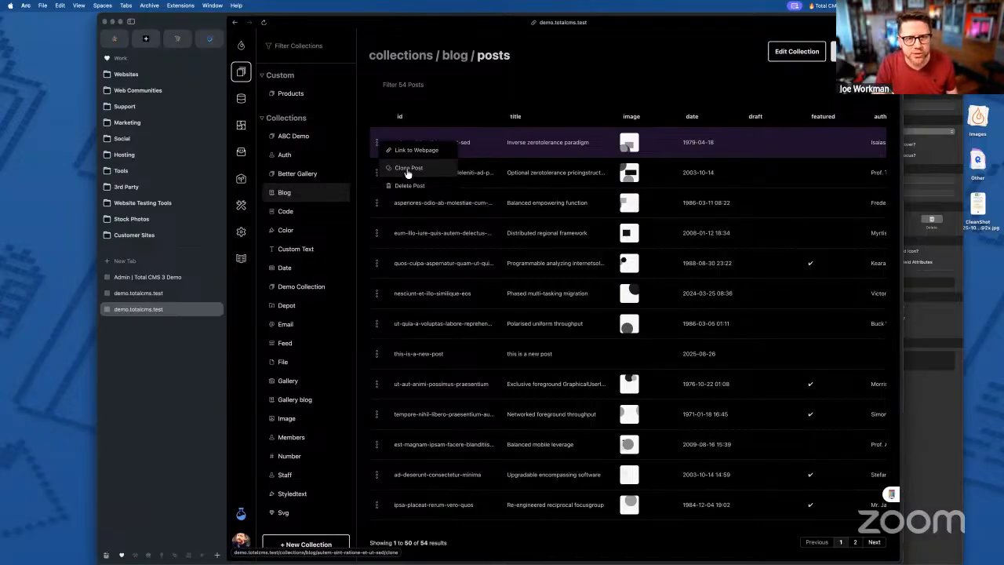
- Open the first post's Clone dialog, cancel it without cloning, and dismiss the row actions menu
{"action": "left_click", "coordinate": [408, 173]}
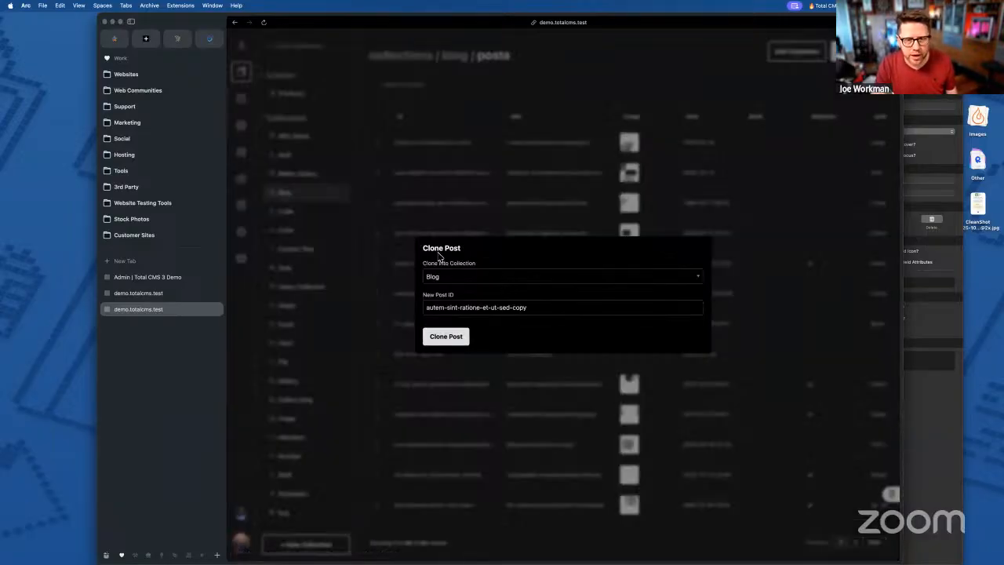
{"action": "left_click_drag", "start_coordinate": [424, 250], "coordinate": [488, 252]}
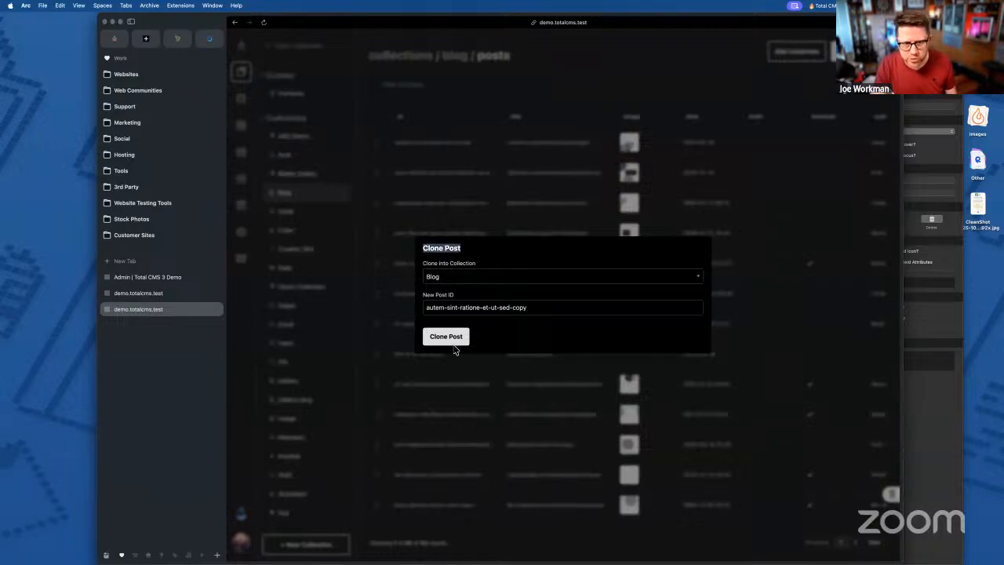
{"action": "left_click", "coordinate": [426, 246]}
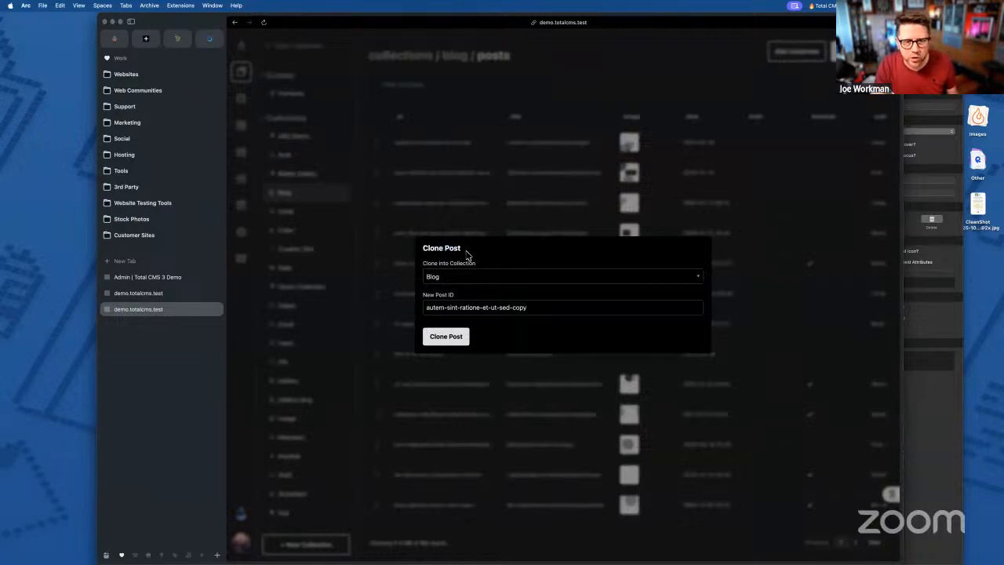
{"action": "left_click", "coordinate": [476, 126]}
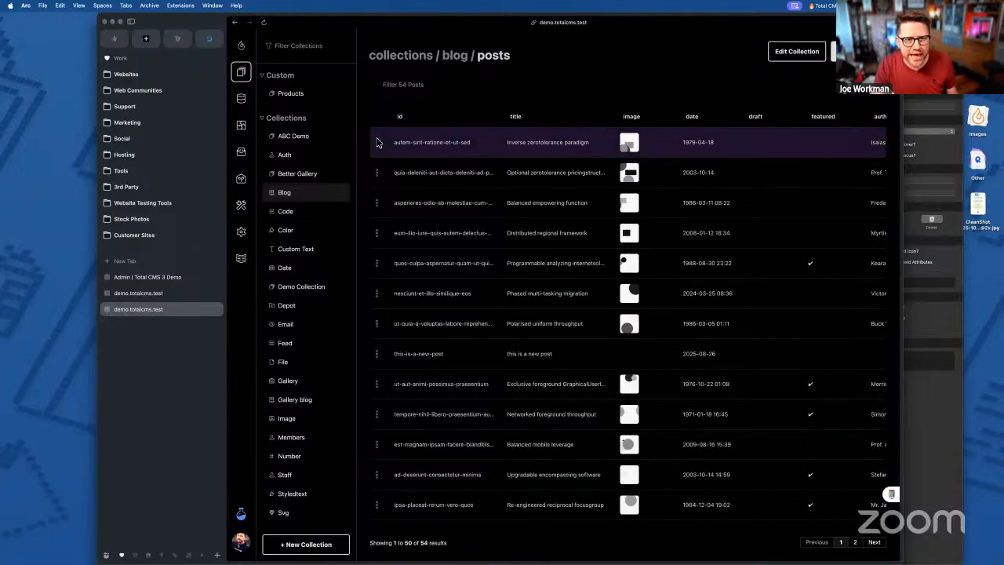
{"action": "left_click", "coordinate": [377, 142]}
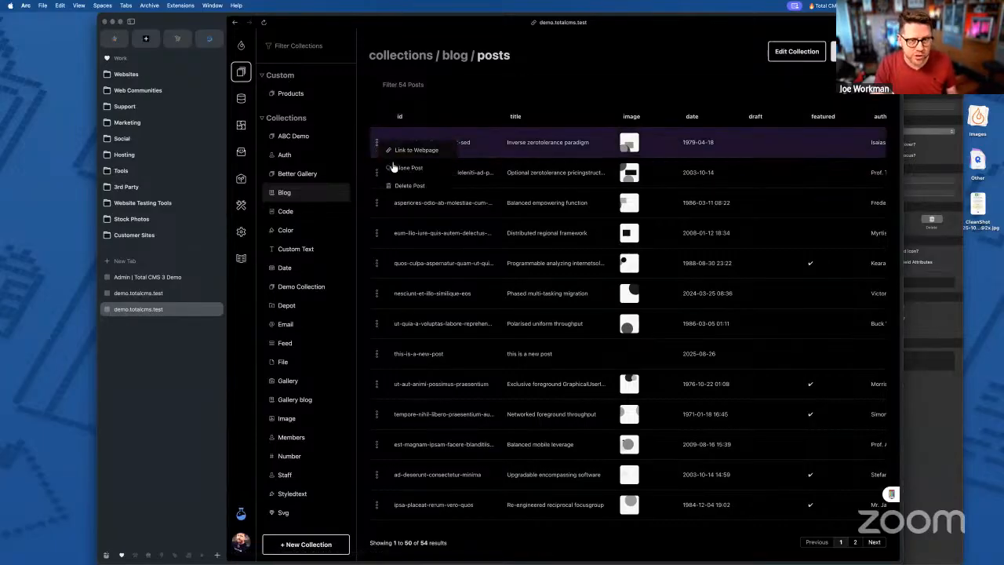
{"action": "left_click", "coordinate": [514, 108]}
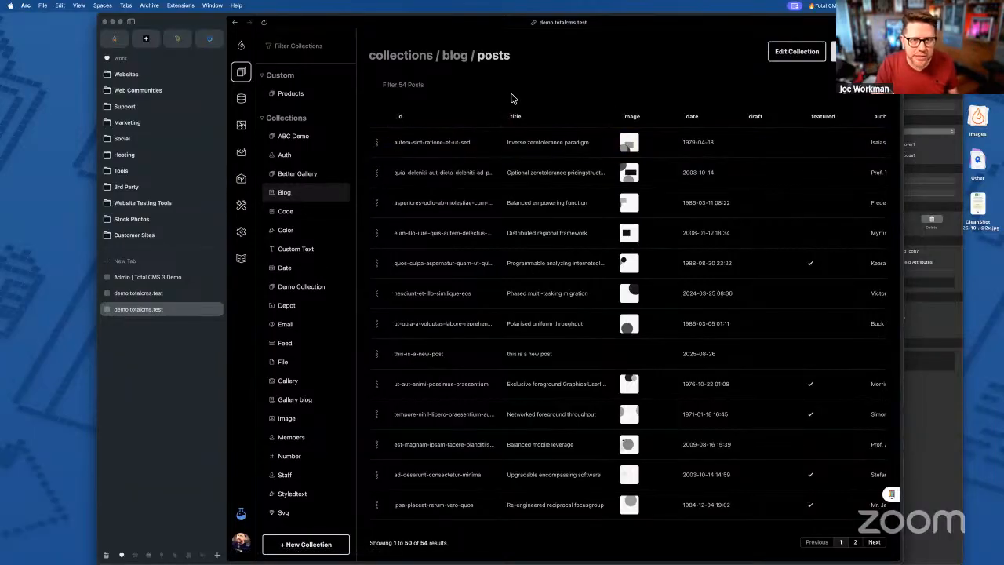
- Duplicate 'Inverse zerotolerance paradigm' from its actions menu and click into the empty Blog Post ID field
{"action": "left_click", "coordinate": [440, 148]}
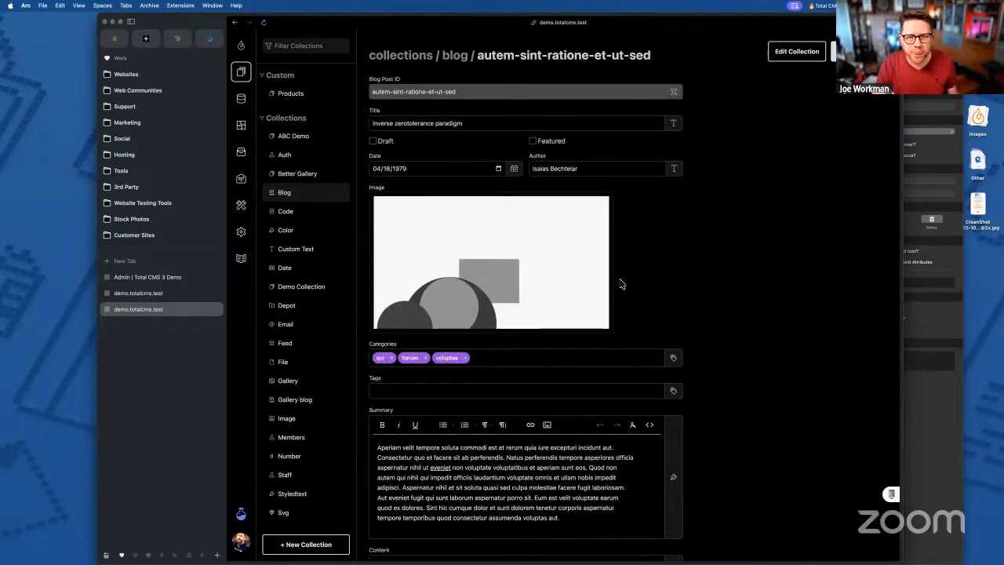
{"action": "left_click", "coordinate": [843, 51]}
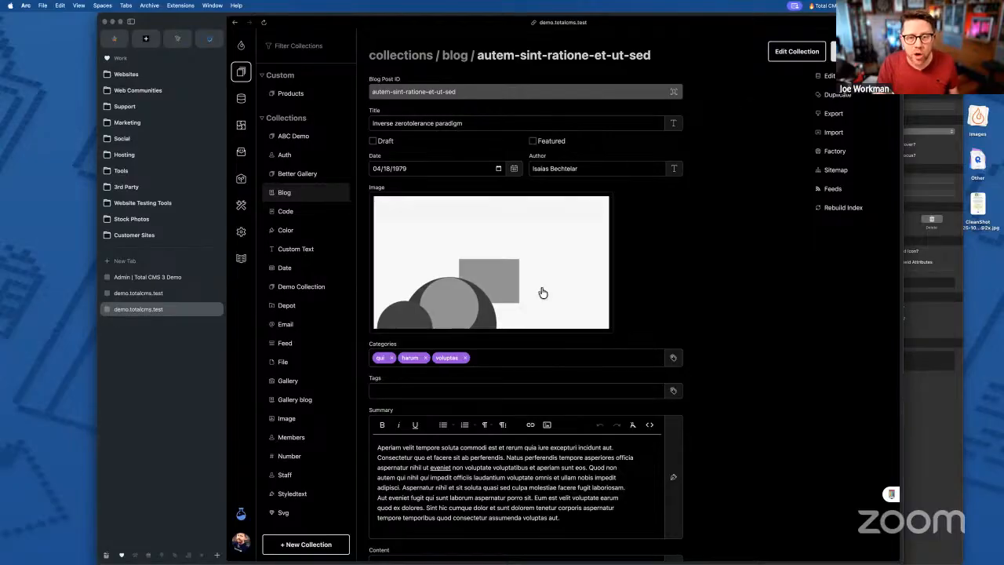
{"action": "scroll", "coordinate": [577, 292], "scroll_direction": "down", "scroll_amount": 3}
{"action": "scroll", "coordinate": [560, 385], "scroll_direction": "down", "scroll_amount": 5}
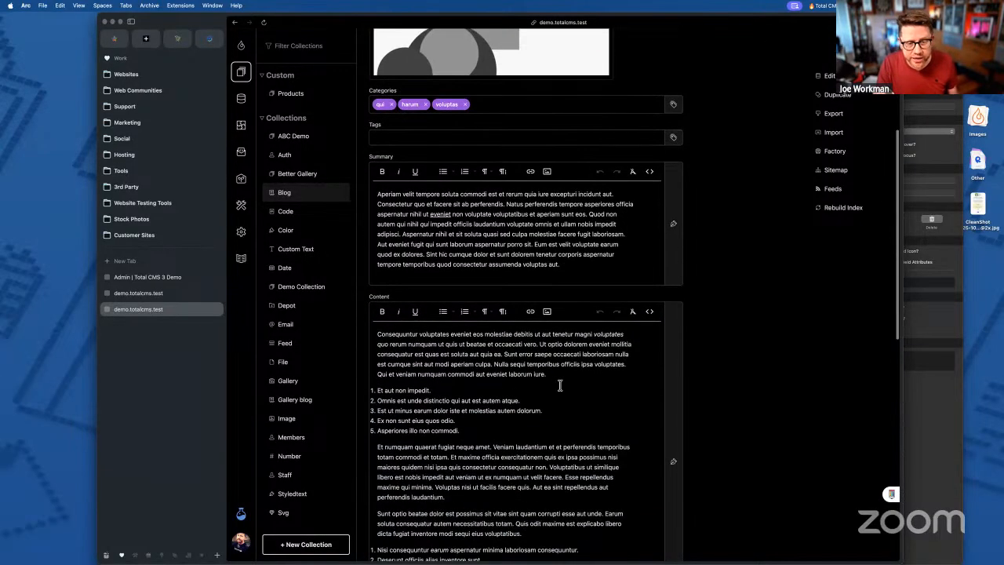
{"action": "scroll", "coordinate": [561, 385], "scroll_direction": "up", "scroll_amount": 10}
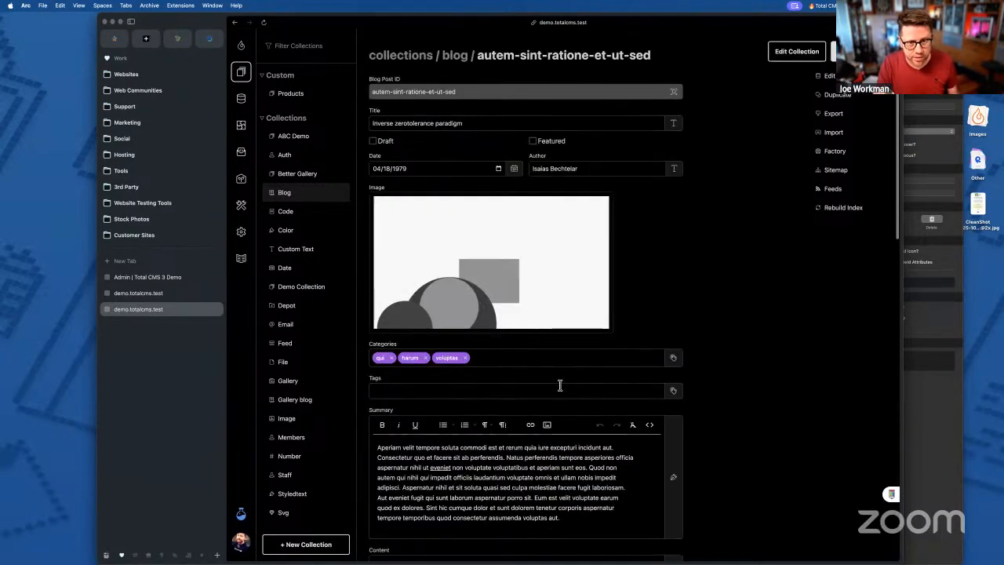
{"action": "left_click", "coordinate": [836, 95]}
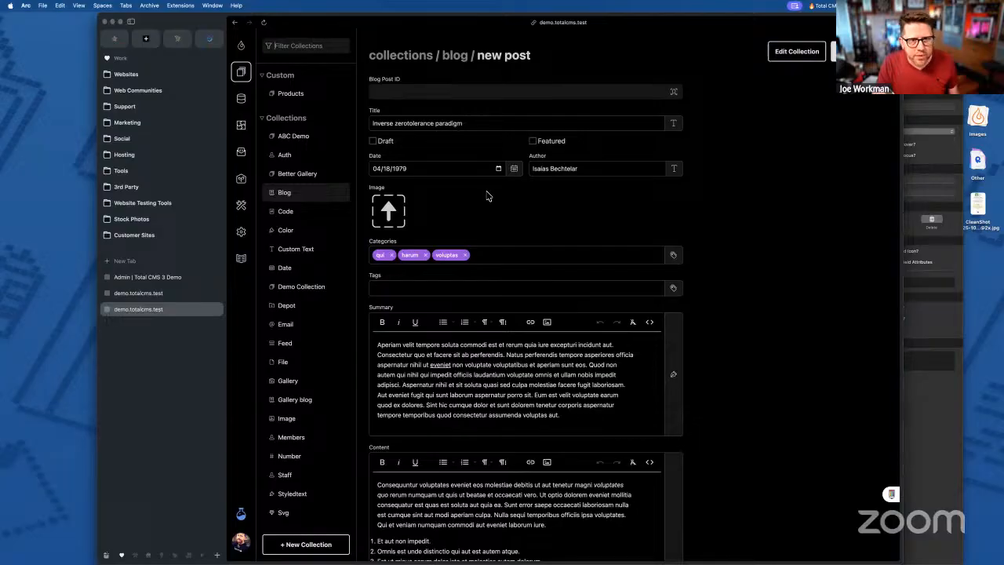
{"action": "left_click", "coordinate": [428, 93]}
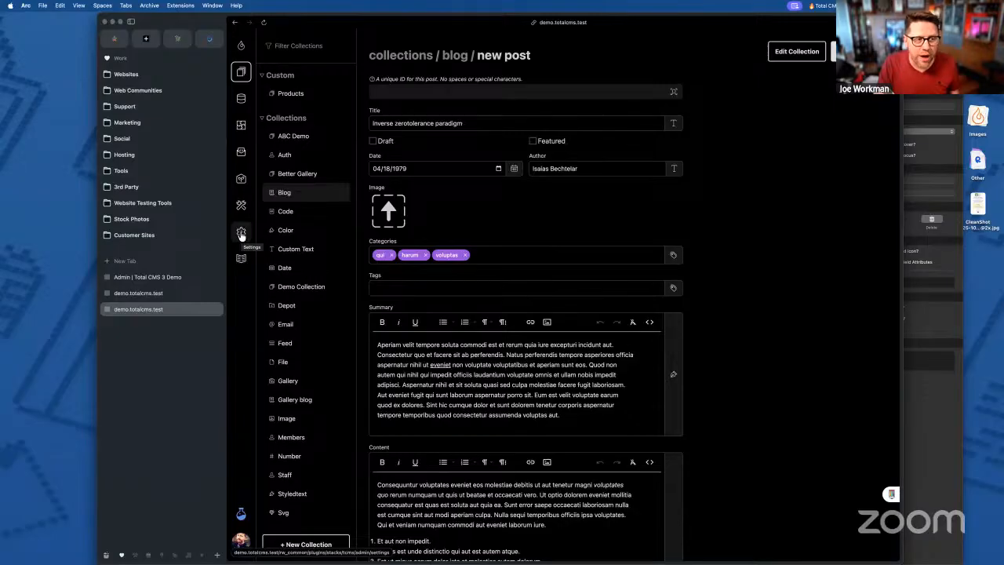
- Switch on 'Keep ID on Duplicate Object?' in Dashboard settings and save the settings
{"action": "left_click", "coordinate": [241, 233]}
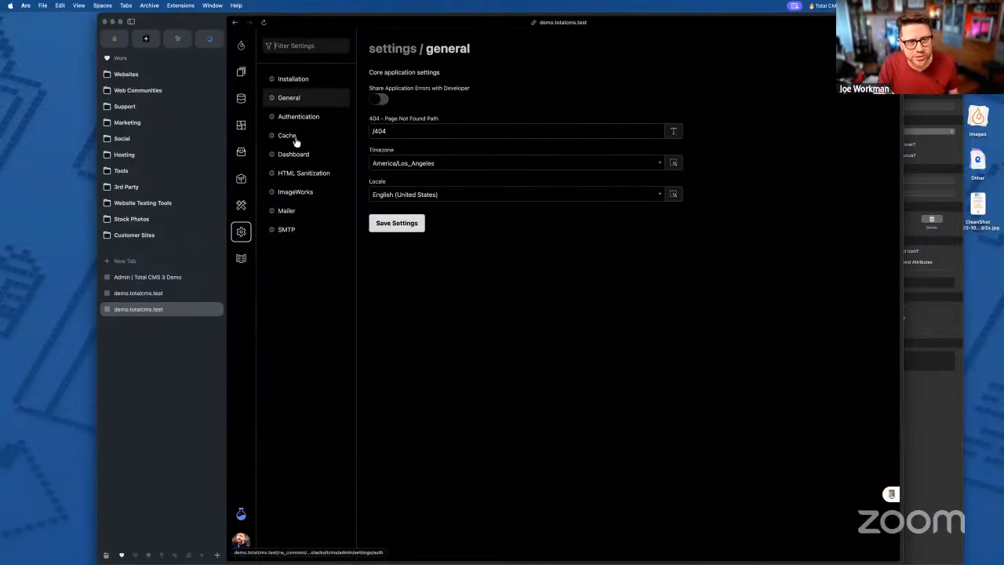
{"action": "left_click", "coordinate": [293, 154]}
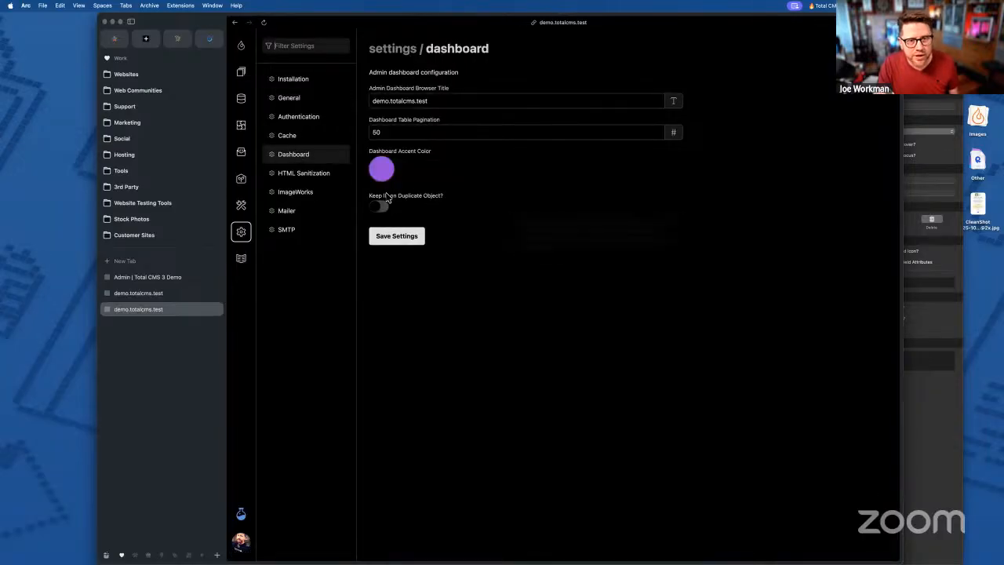
{"action": "mouse_move", "coordinate": [402, 204]}
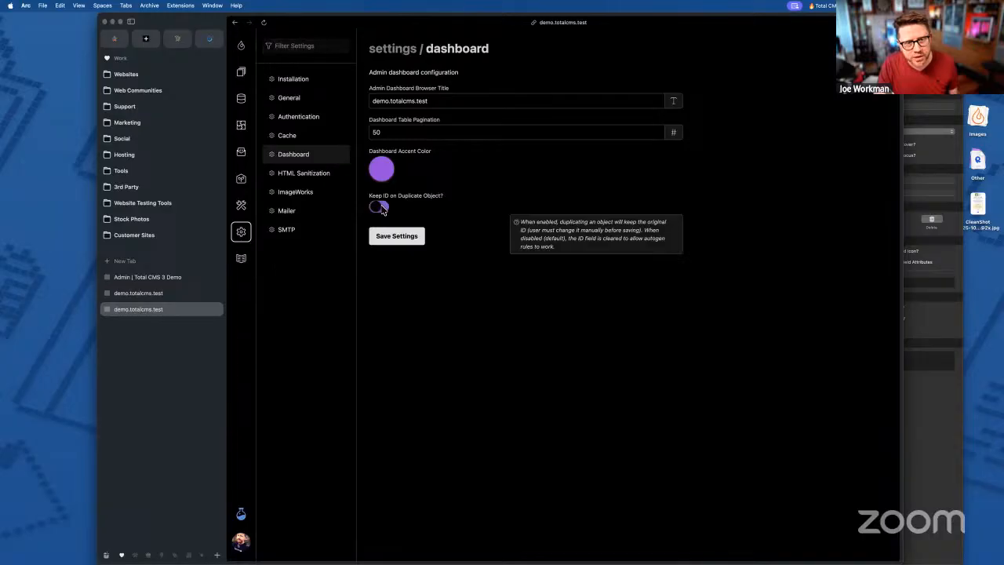
{"action": "left_click", "coordinate": [381, 209]}
{"action": "left_click", "coordinate": [396, 240]}
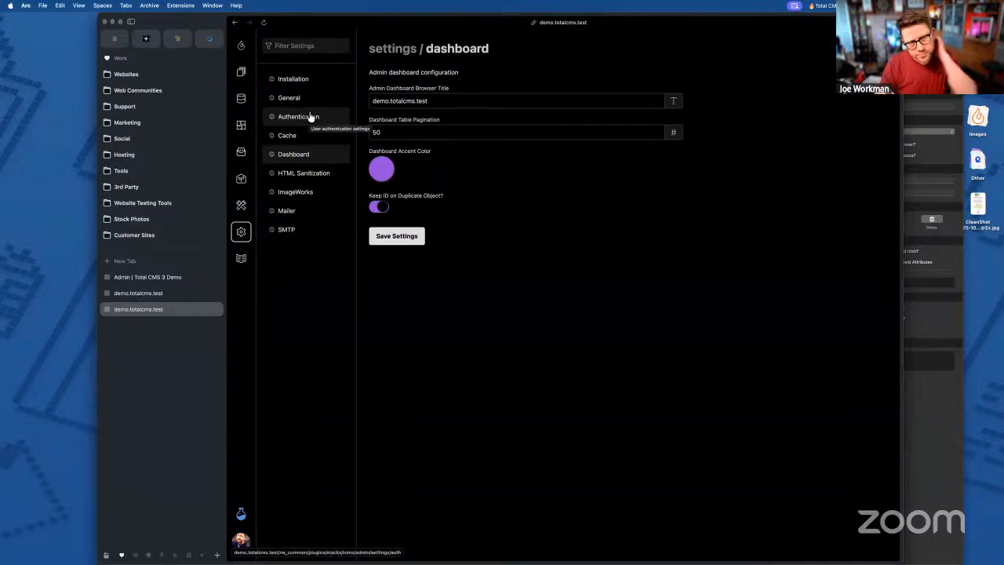
{"action": "left_click", "coordinate": [241, 74]}
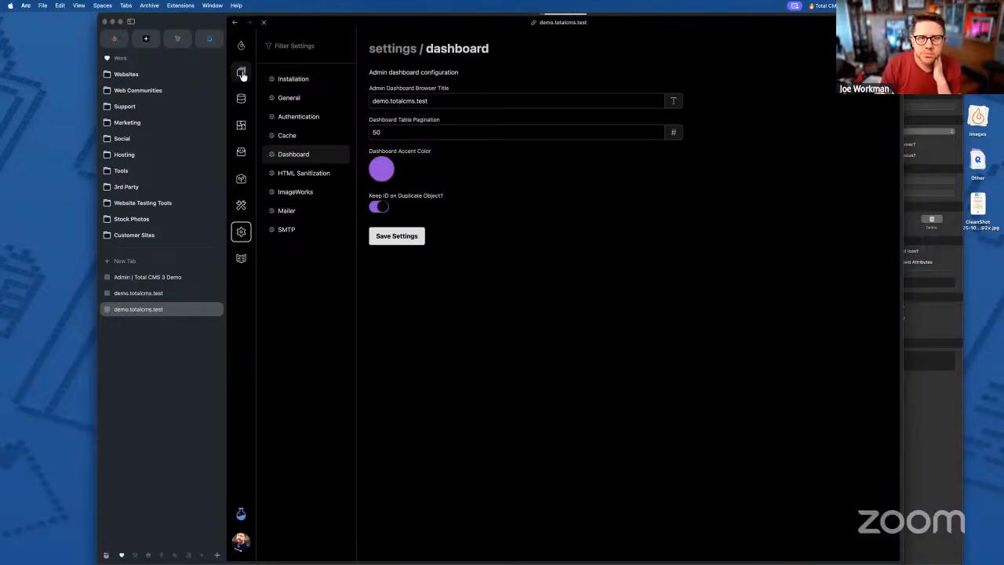
- Open the Blog collection's first post and duplicate it
{"action": "left_click", "coordinate": [283, 195]}
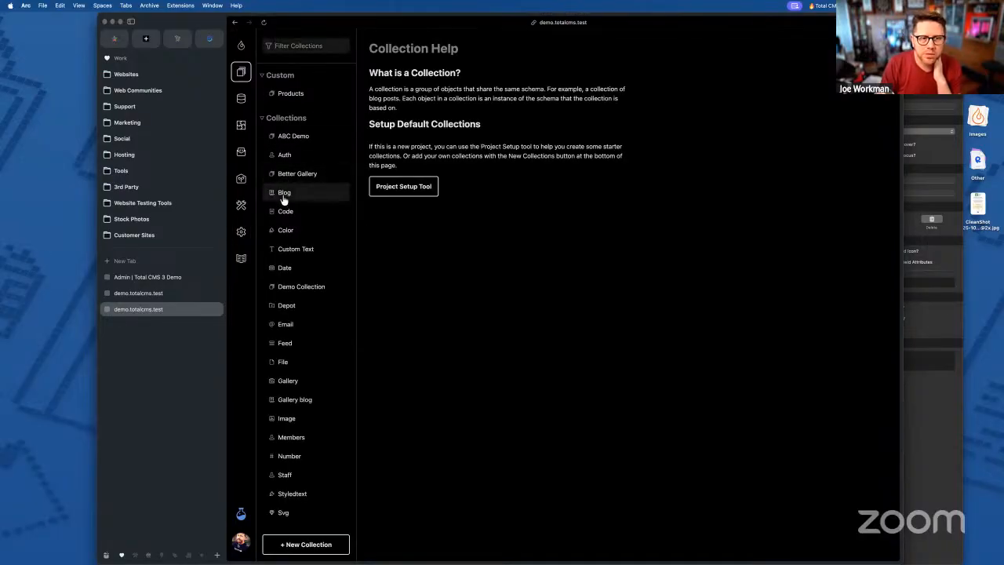
{"action": "left_click", "coordinate": [464, 148]}
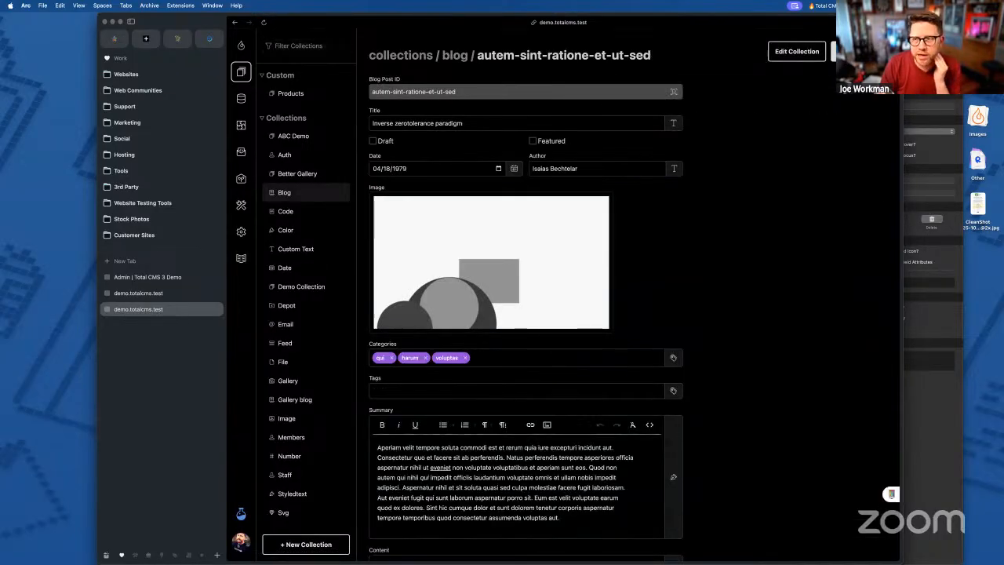
{"action": "left_click", "coordinate": [842, 52]}
{"action": "left_click", "coordinate": [840, 95]}
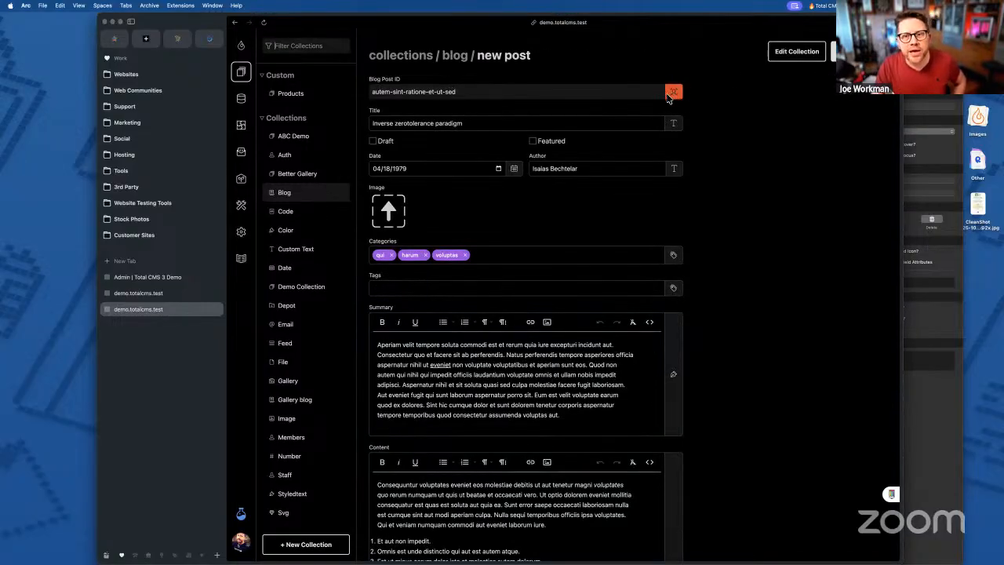
- Inspect the duplicate's Blog Post ID field to confirm it kept the original ID
{"action": "left_click", "coordinate": [494, 93]}
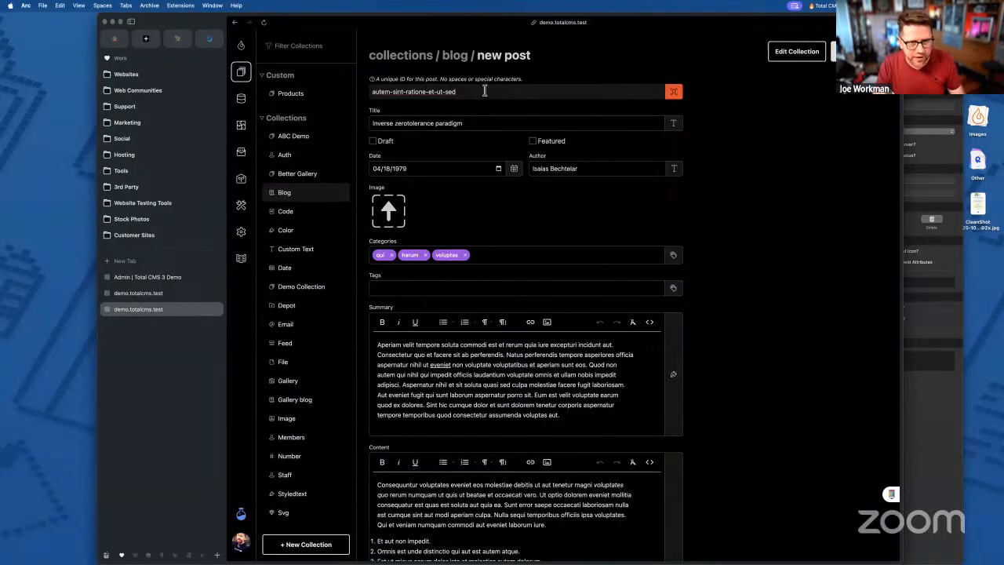
{"action": "key", "text": "Tab"}
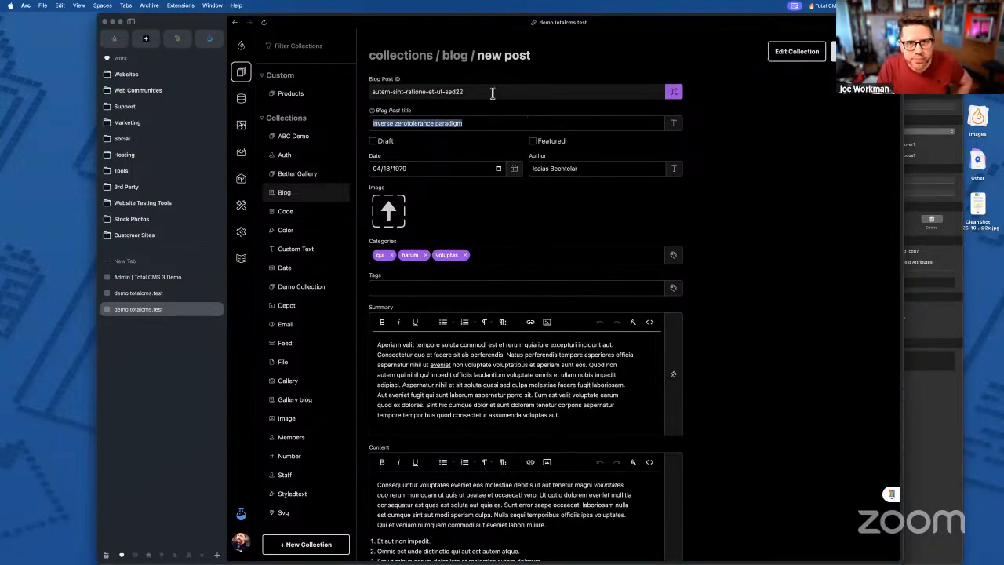
{"action": "left_click", "coordinate": [492, 91]}
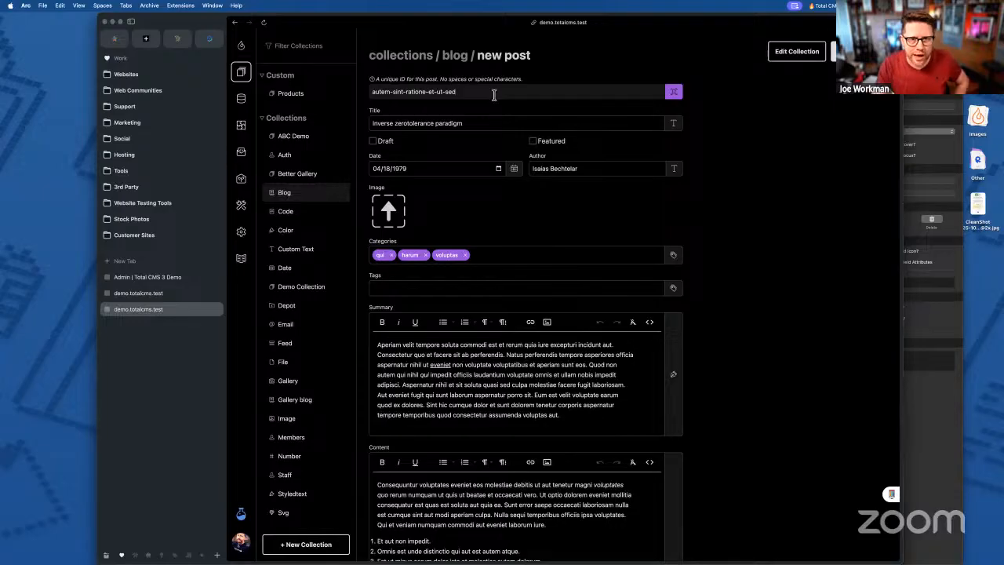
{"action": "key", "text": "Tab"}
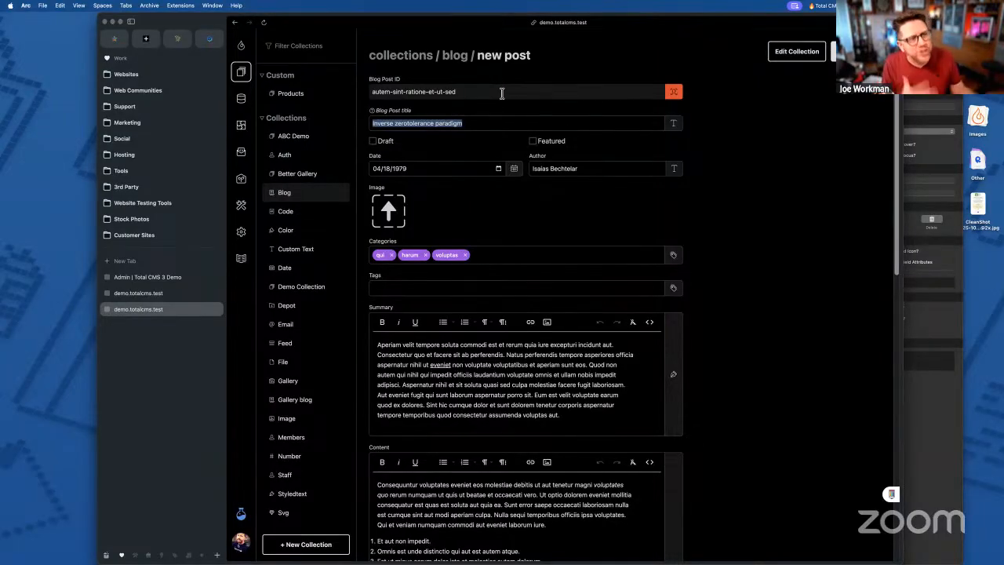
{"action": "left_click", "coordinate": [501, 93]}
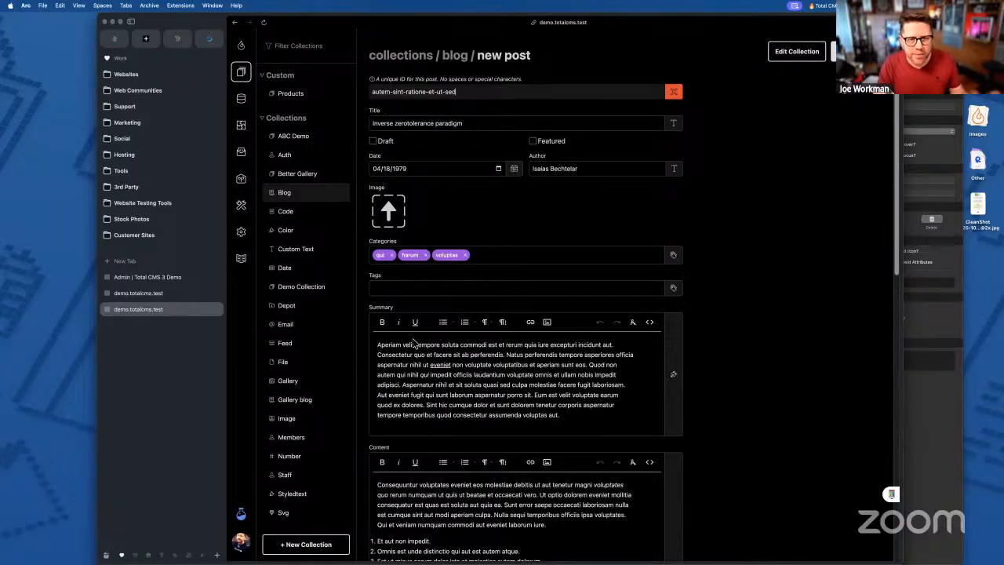
- Add test text 'nsdfsdf' to the title, delete it again, and review the form
{"action": "left_click", "coordinate": [474, 124]}
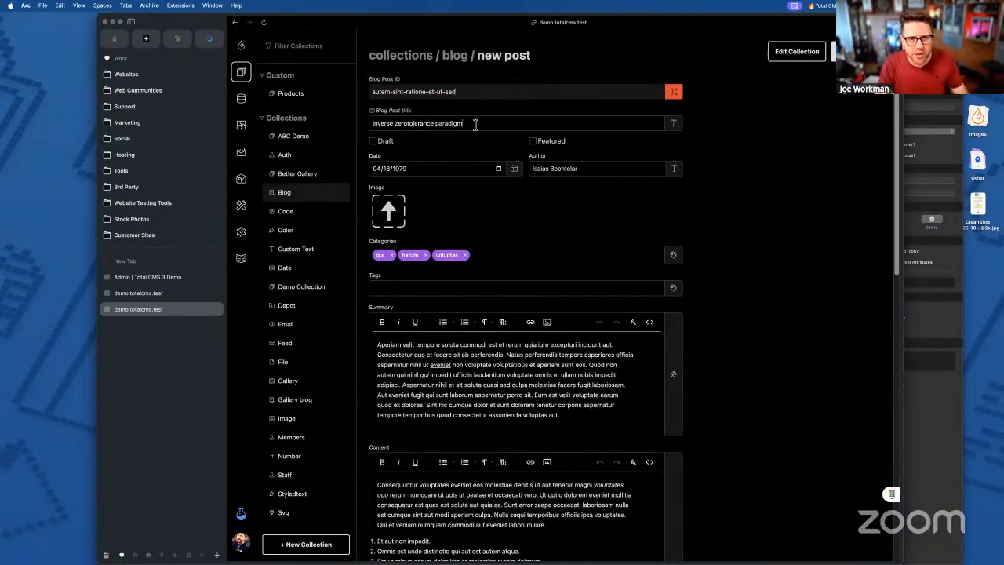
{"action": "type", "text": "nsdfsdf"}
{"action": "key", "text": "Tab"}
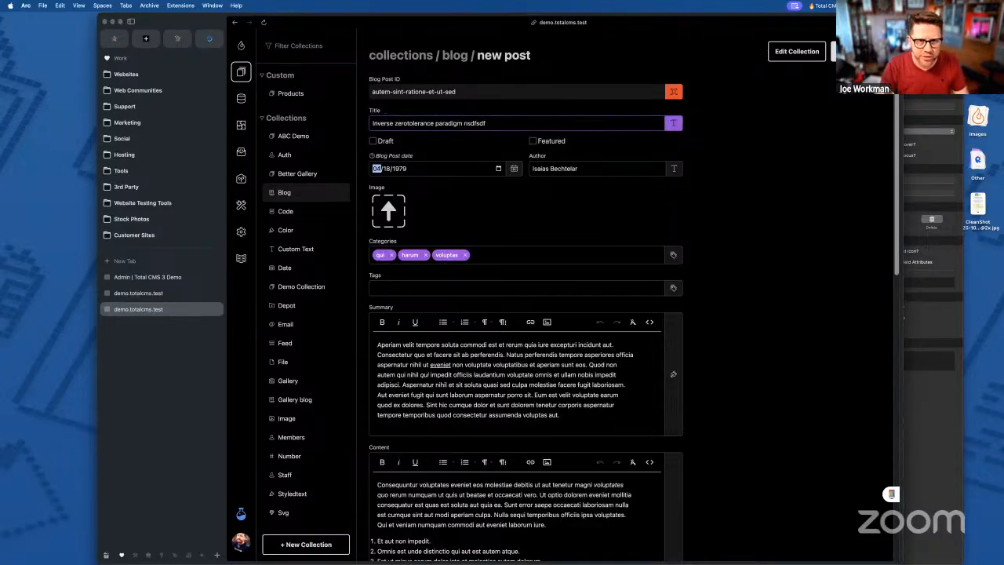
{"action": "double_click", "coordinate": [474, 123]}
{"action": "key", "text": "BackSpace"}
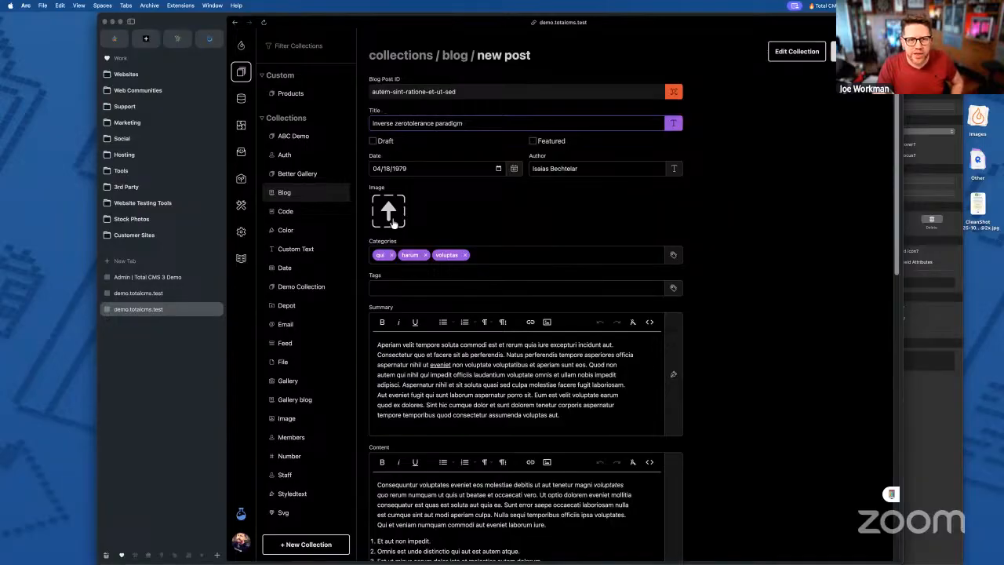
{"action": "scroll", "coordinate": [400, 210], "scroll_direction": "down", "scroll_amount": 5}
{"action": "scroll", "coordinate": [518, 370], "scroll_direction": "down", "scroll_amount": 4}
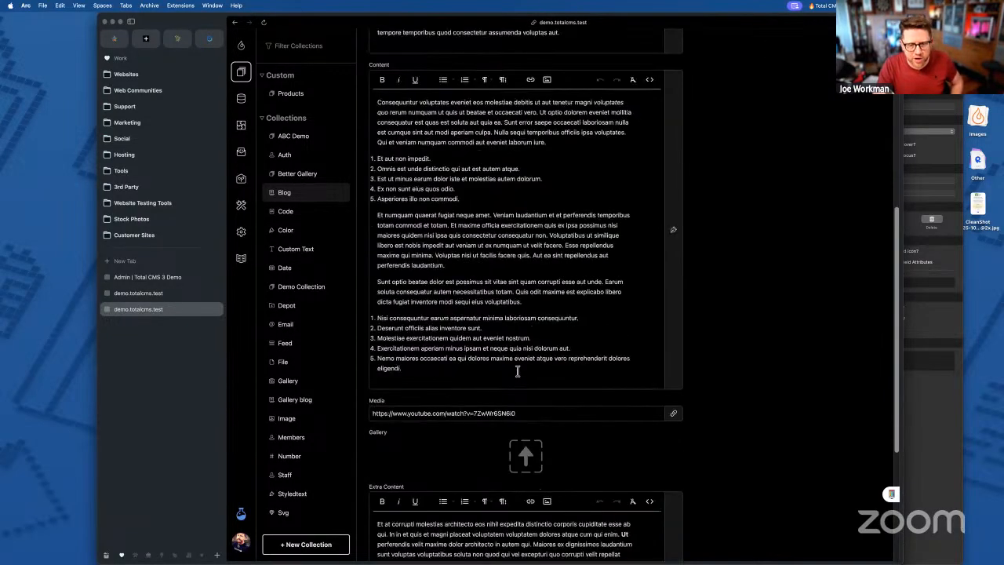
{"action": "scroll", "coordinate": [518, 370], "scroll_direction": "up", "scroll_amount": 6}
{"action": "scroll", "coordinate": [392, 552], "scroll_direction": "down", "scroll_amount": 6}
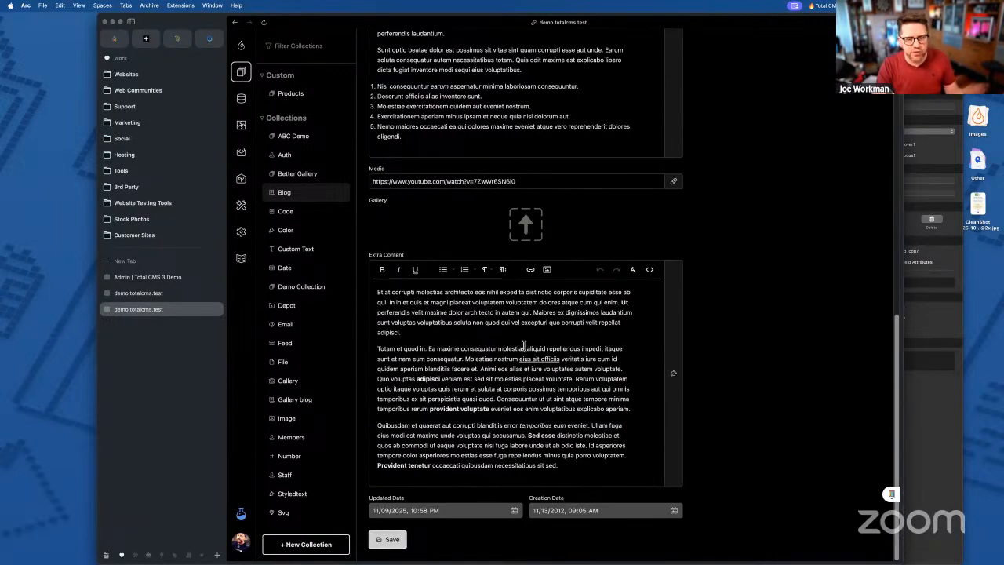
{"action": "scroll", "coordinate": [524, 345], "scroll_direction": "up", "scroll_amount": 15}
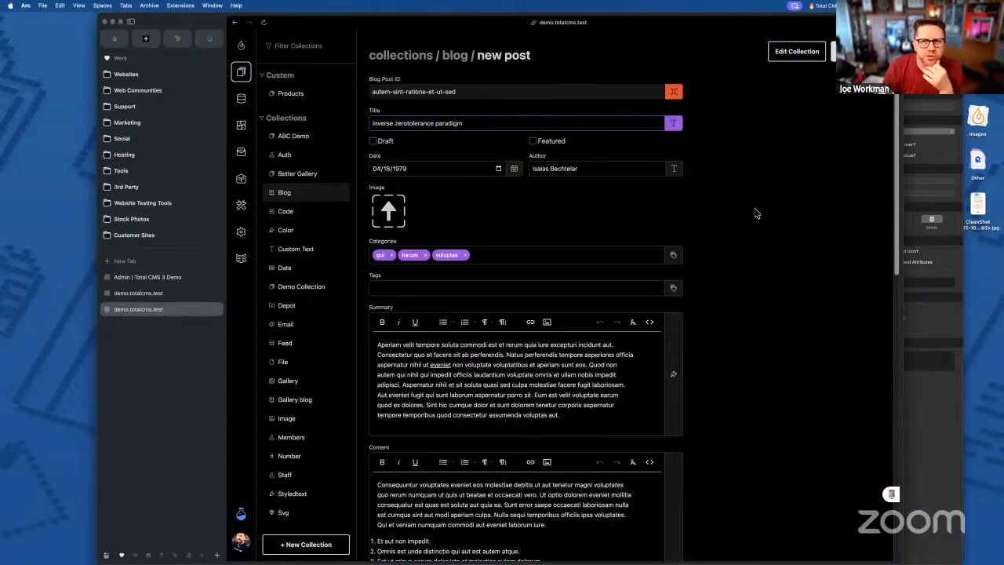
- Leave the unsaved duplicate via the blog breadcrumb, confirming Leave site, and open the first post
{"action": "left_click", "coordinate": [456, 61]}
{"action": "left_click", "coordinate": [523, 304]}
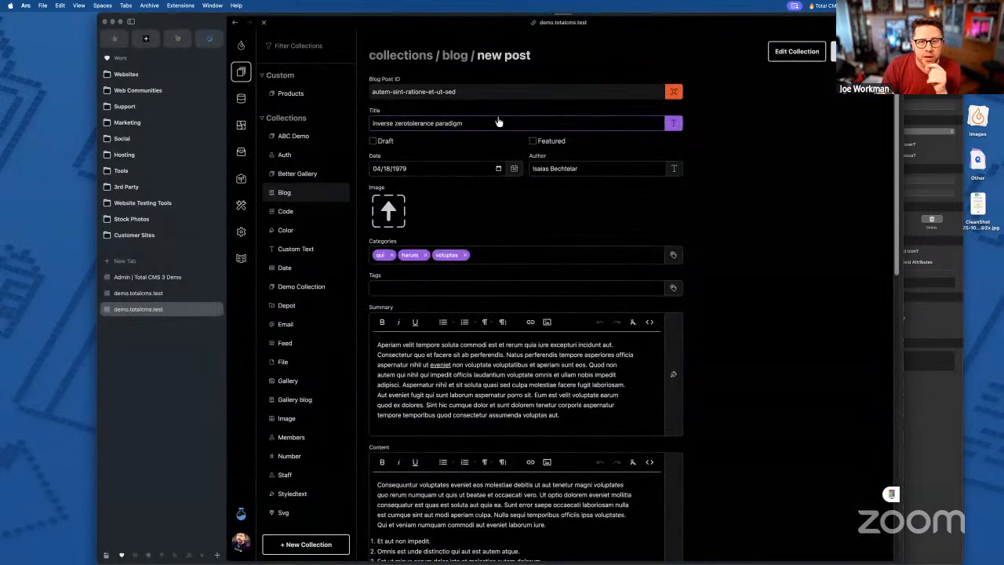
{"action": "left_click", "coordinate": [459, 142]}
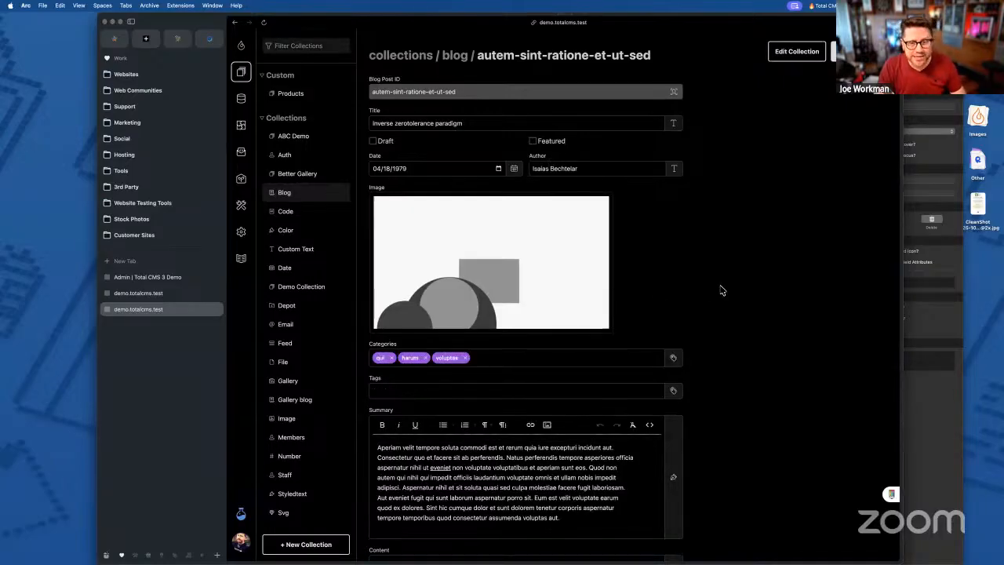
- Duplicate the post with Ctrl+D, reset it to a blank new post, then open Products
{"action": "key", "text": "ctrl+d"}
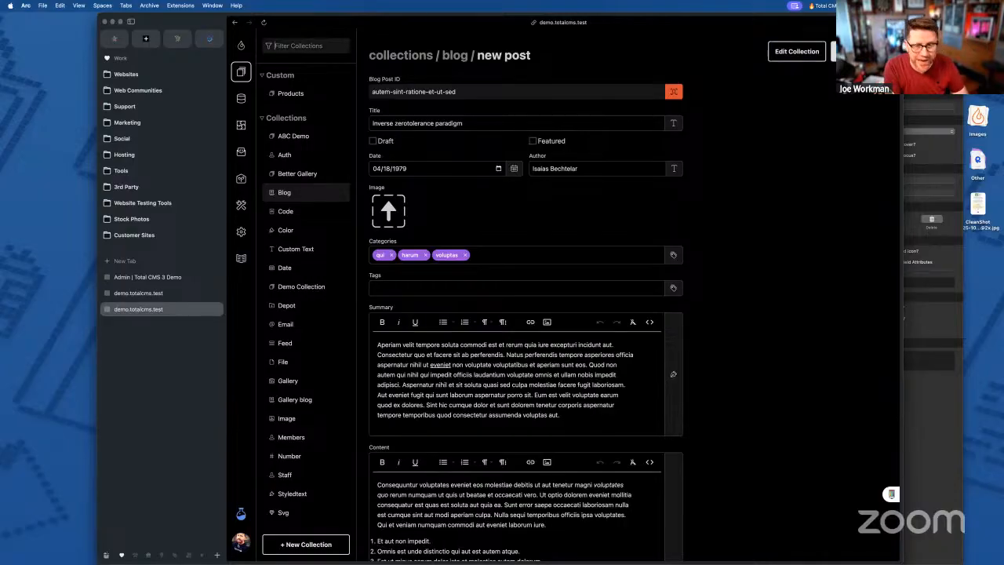
{"action": "key", "text": "super+r"}
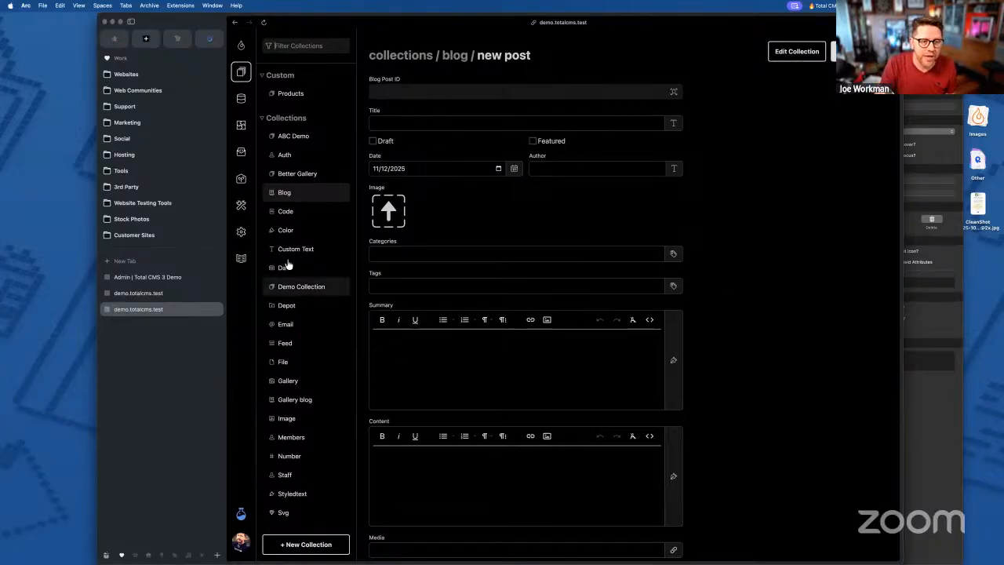
{"action": "left_click", "coordinate": [292, 93]}
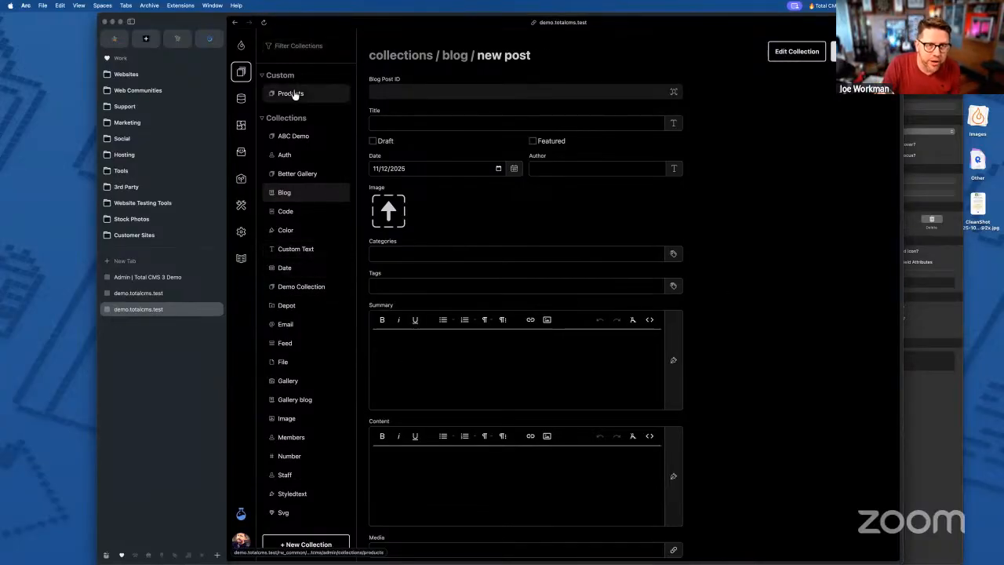
{"action": "left_click", "coordinate": [514, 148]}
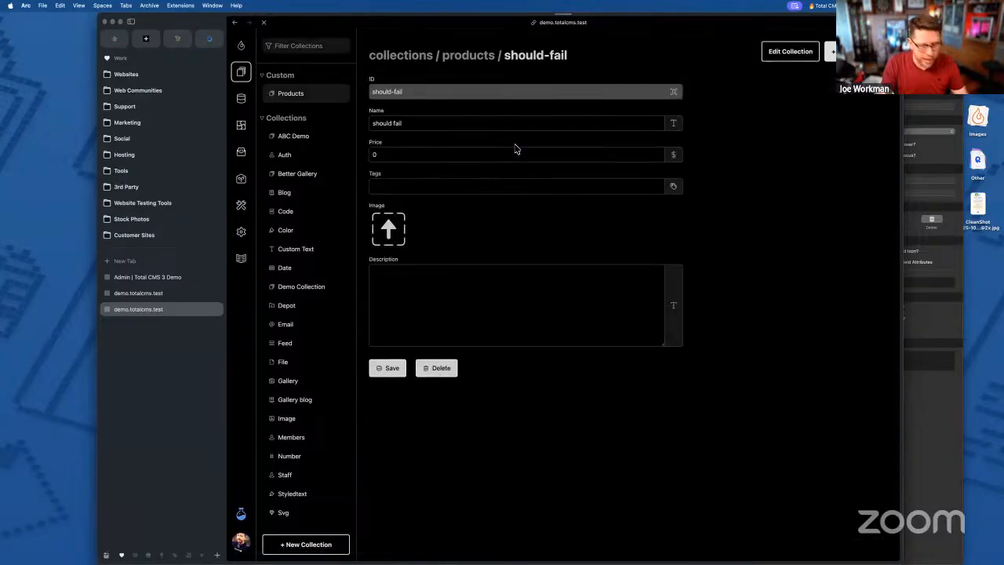
{"action": "key", "text": "super+t"}
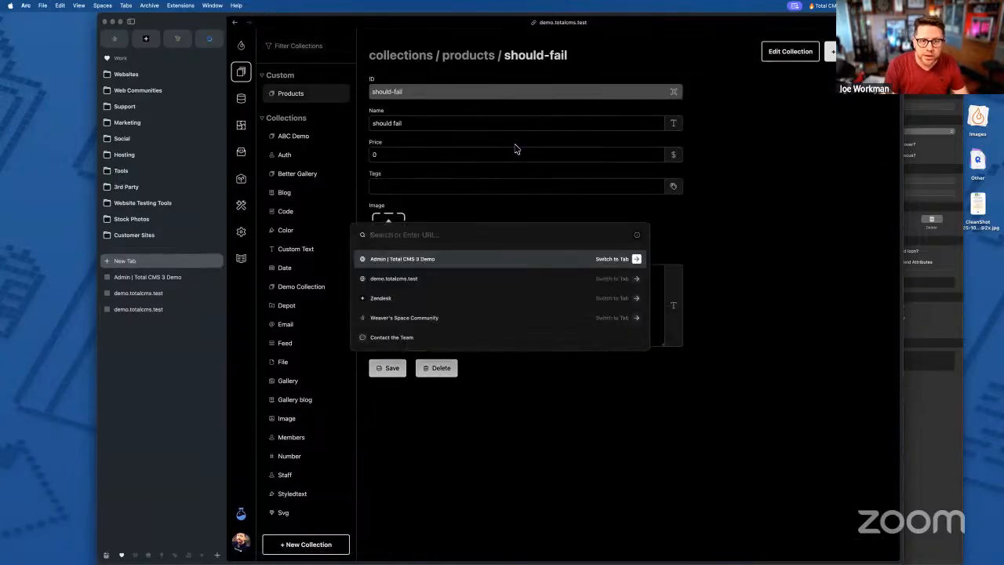
{"action": "key", "text": "Escape"}
{"action": "left_click", "coordinate": [833, 51]}
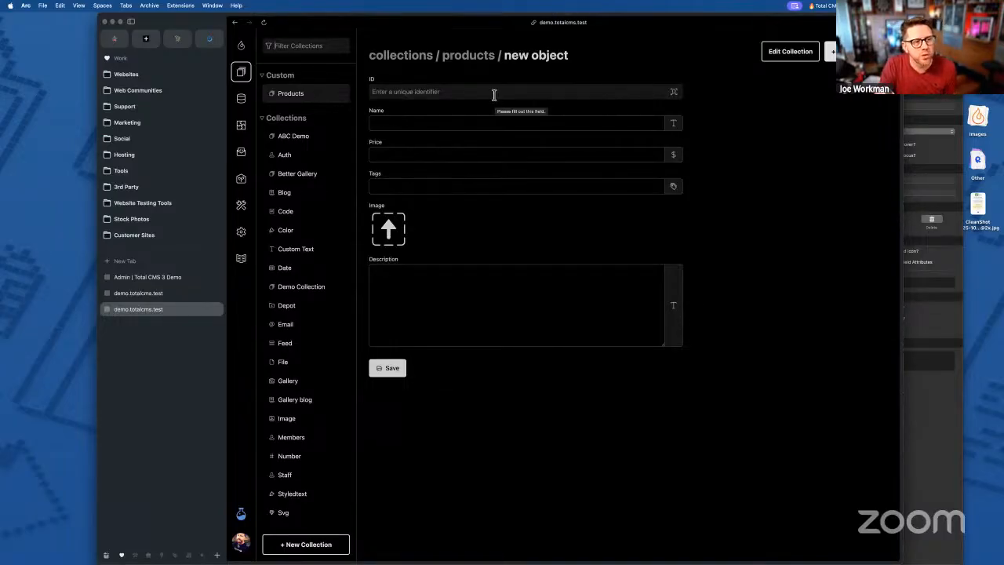
{"action": "left_click", "coordinate": [468, 56]}
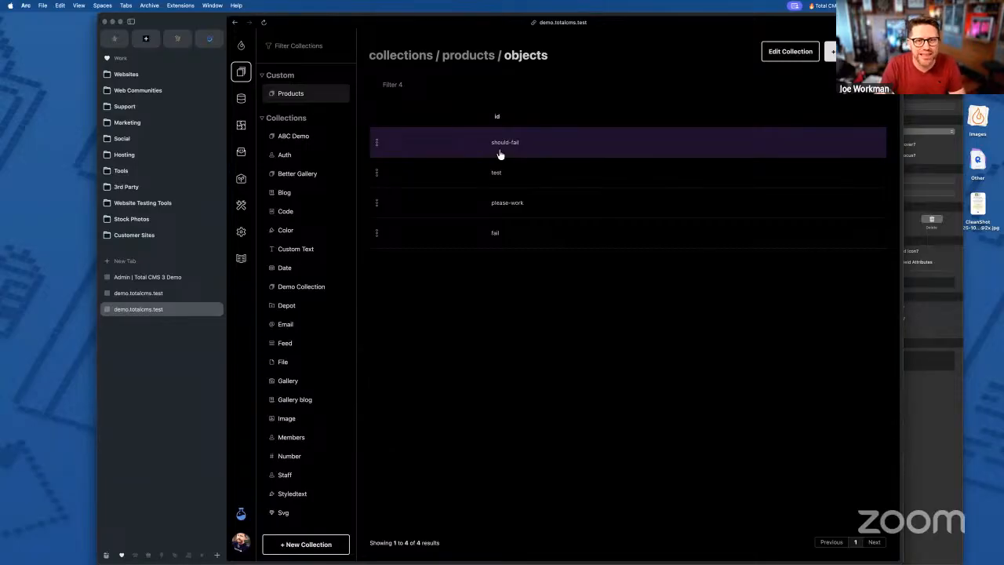
{"action": "left_click", "coordinate": [505, 144]}
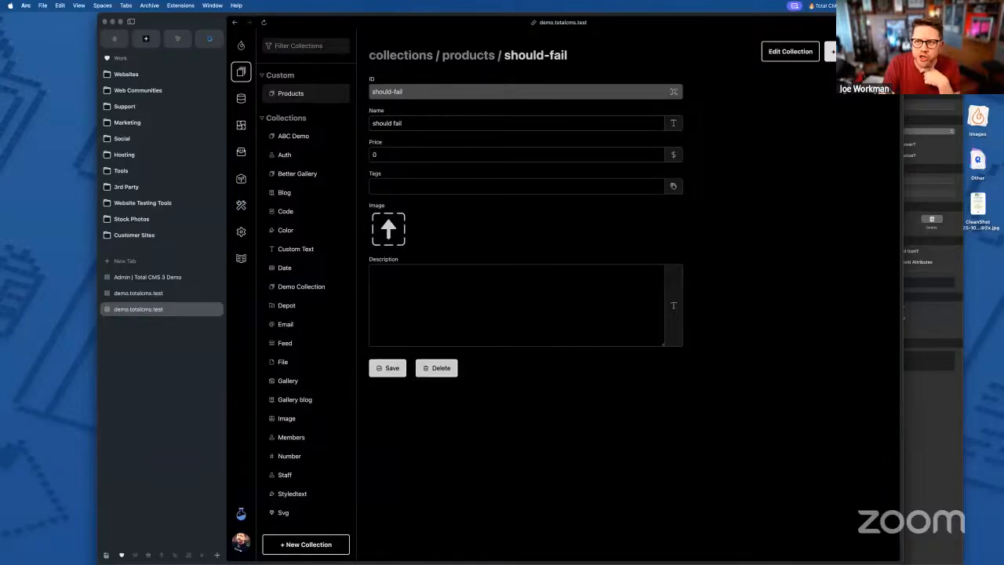
{"action": "left_click", "coordinate": [832, 51]}
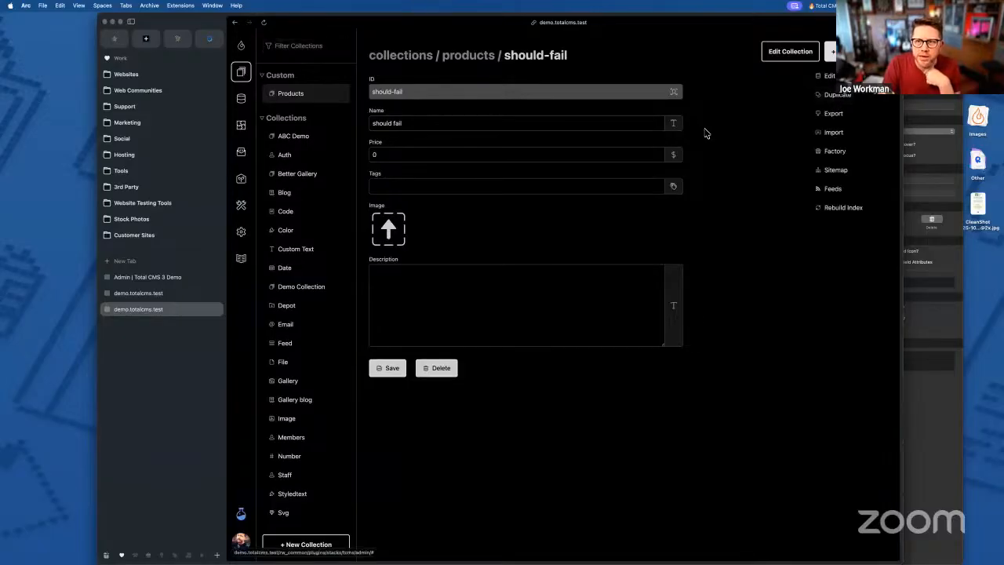
{"action": "left_click", "coordinate": [467, 47]}
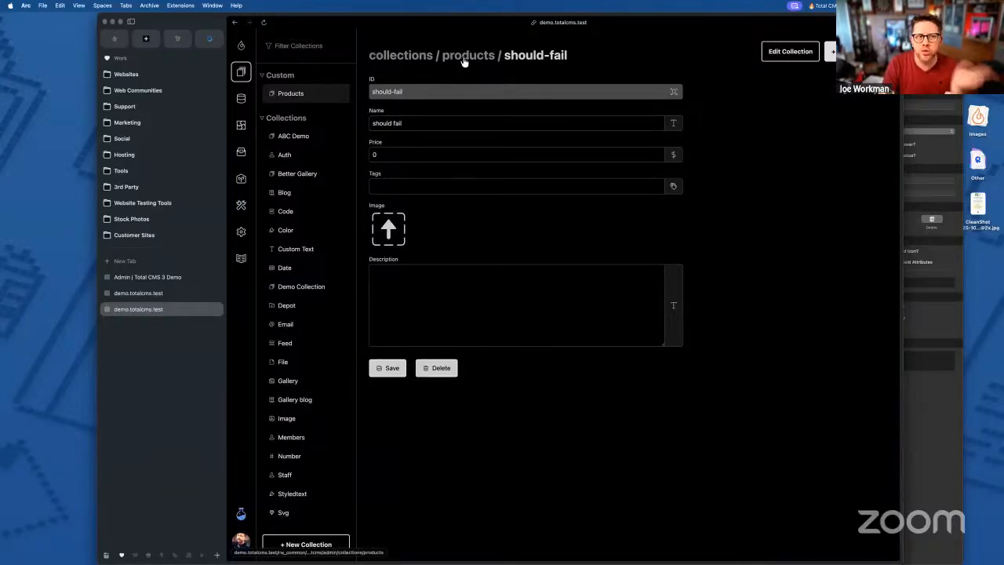
{"action": "left_click", "coordinate": [447, 65]}
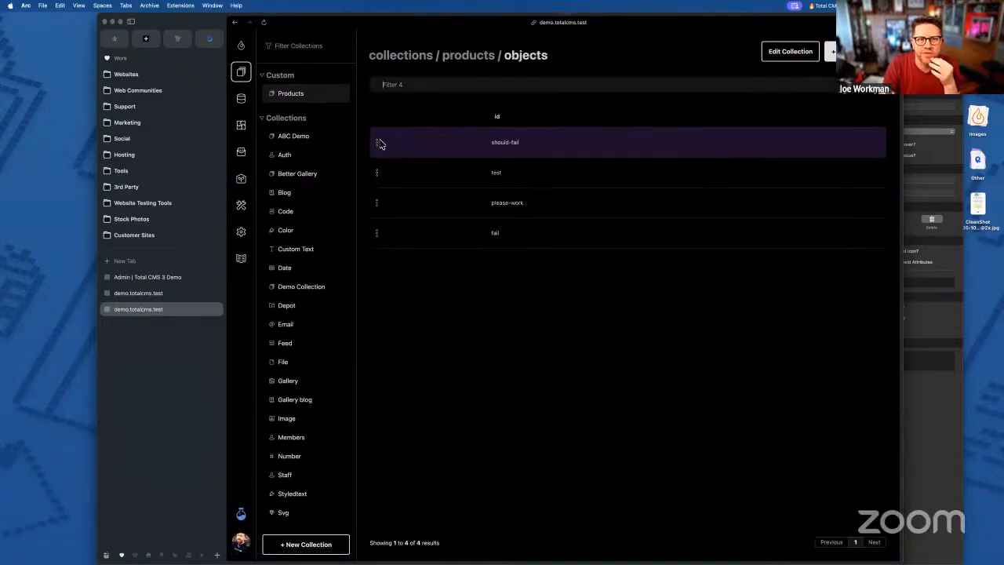
{"action": "left_click", "coordinate": [377, 144]}
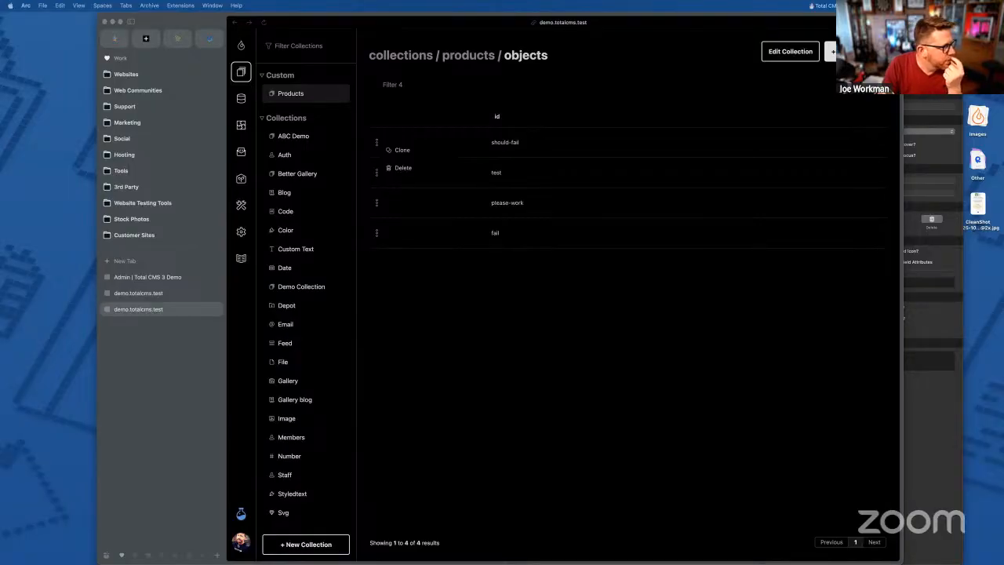
{"action": "left_click", "coordinate": [544, 298]}
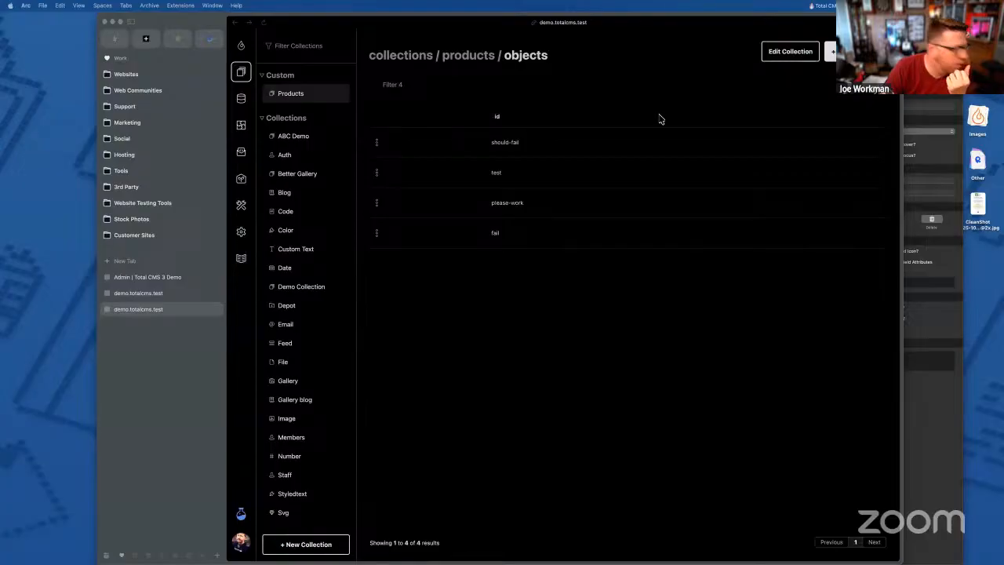
{"action": "left_click", "coordinate": [620, 336]}
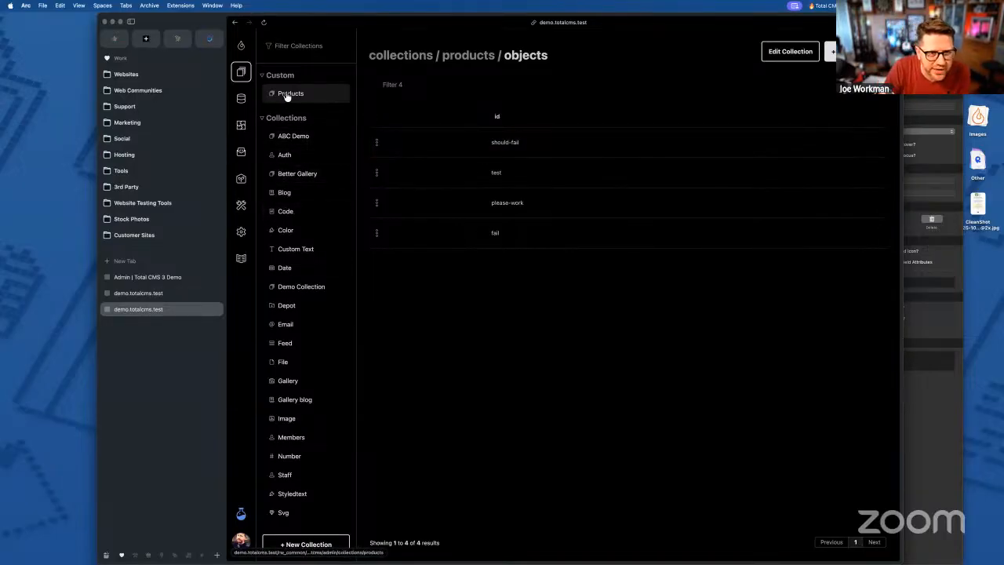
- Open the totalcms.test Products collection, listing 337 products, in a new browser tab
{"action": "left_click", "coordinate": [499, 234]}
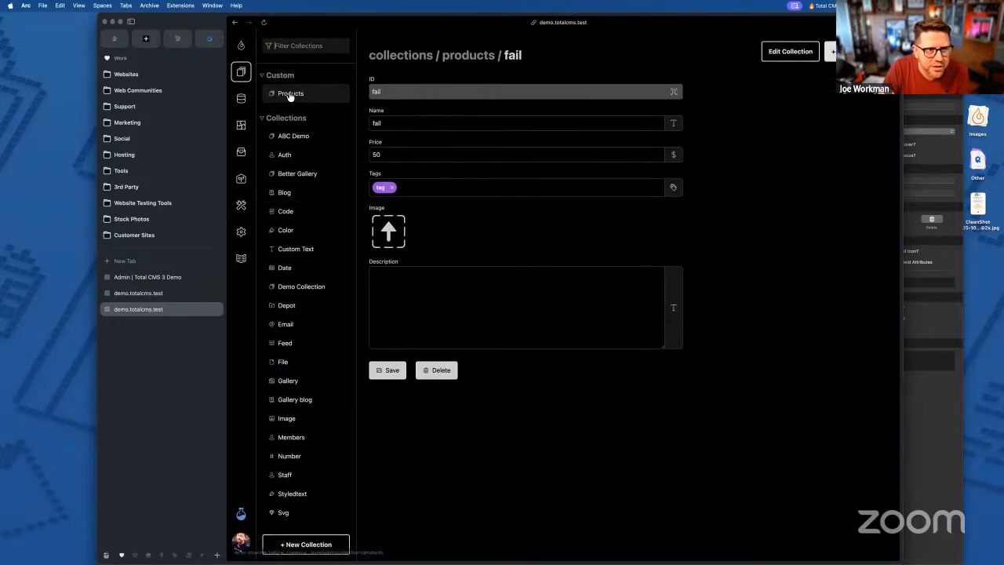
{"action": "key", "text": "super+t"}
{"action": "type", "text": "about:blank"}
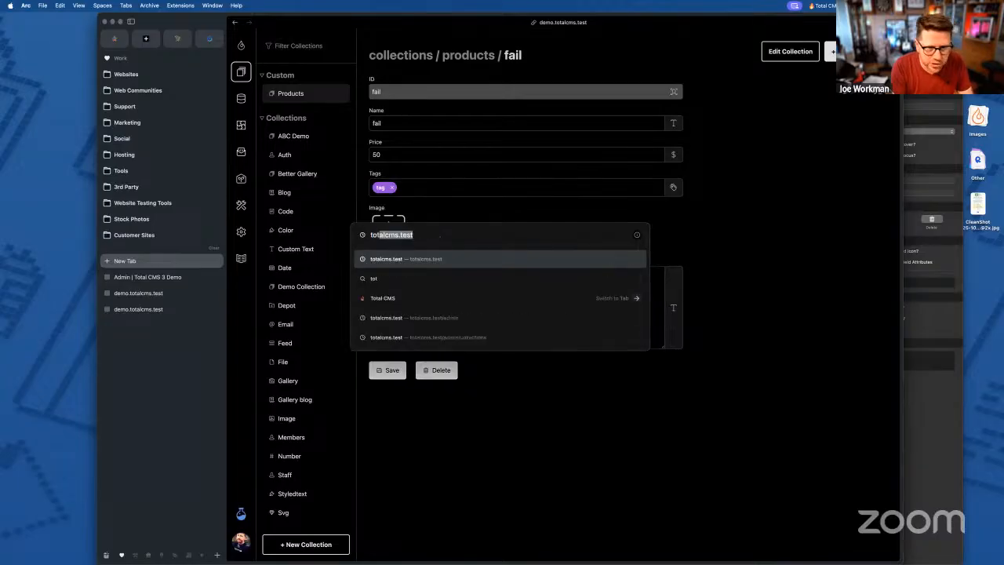
{"action": "key", "text": "Return"}
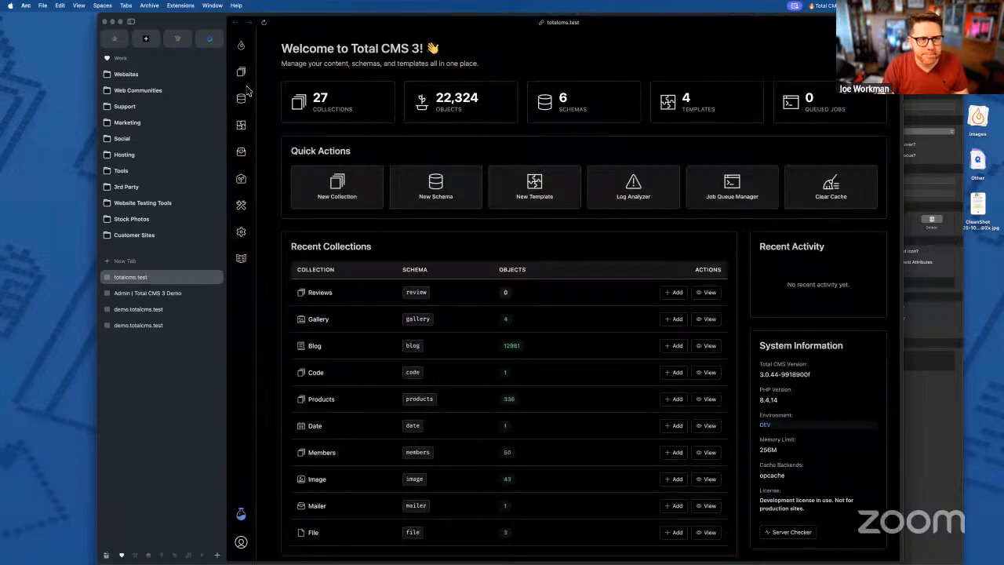
{"action": "left_click", "coordinate": [242, 73]}
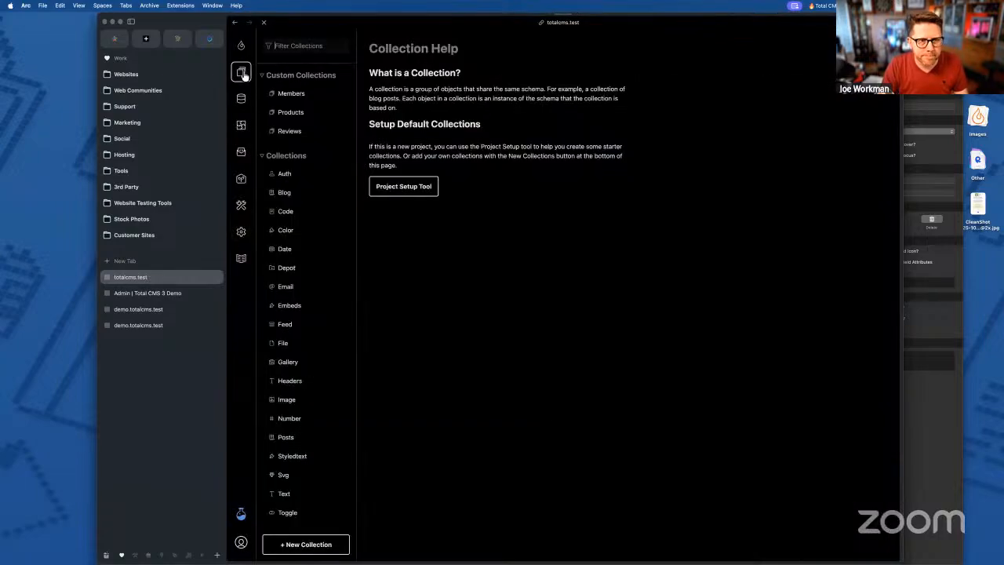
{"action": "left_click", "coordinate": [287, 113]}
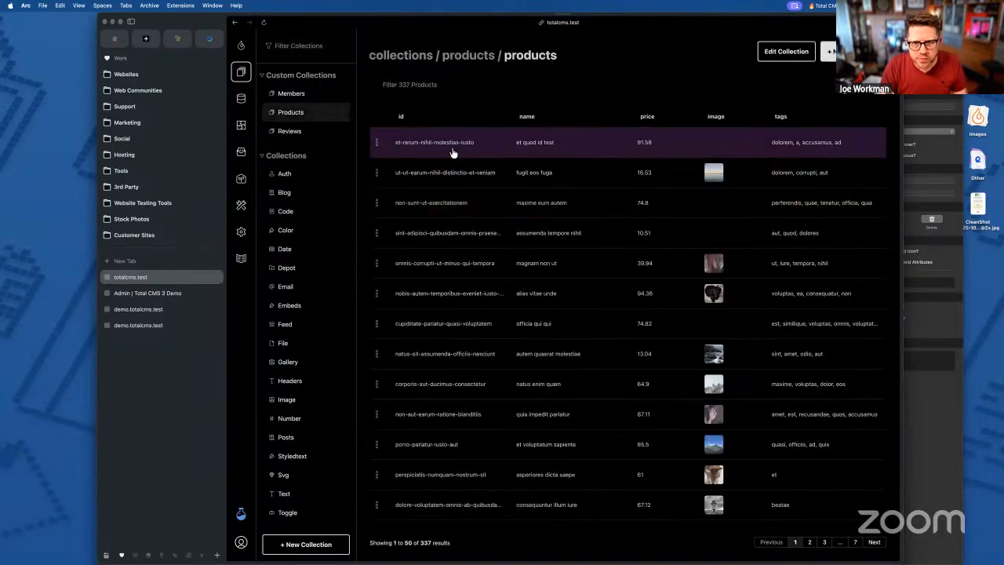
- Check the first product's Reviews field, then open the still-empty Reviews collection
{"action": "left_click", "coordinate": [453, 152]}
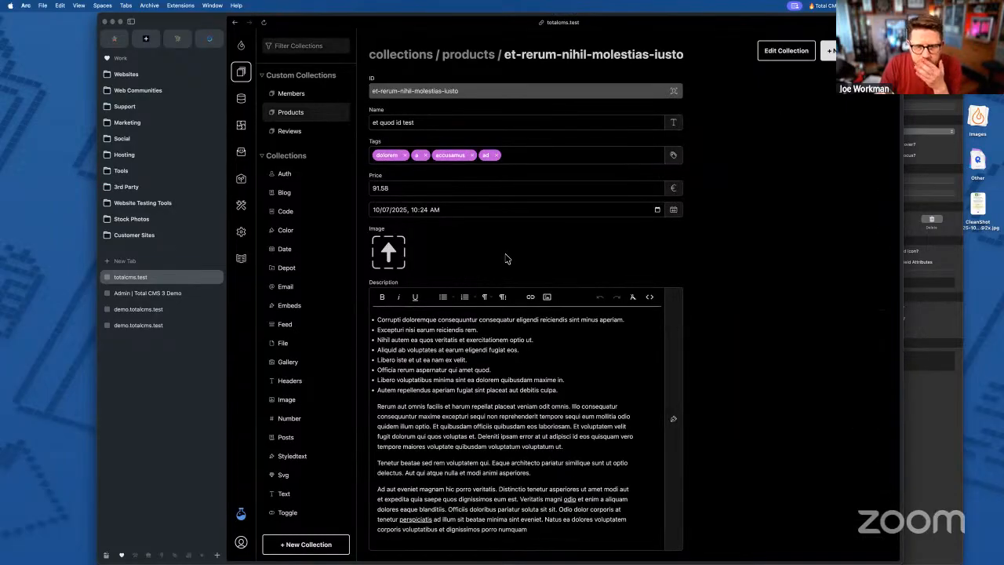
{"action": "scroll", "coordinate": [701, 399], "scroll_direction": "down", "scroll_amount": 3}
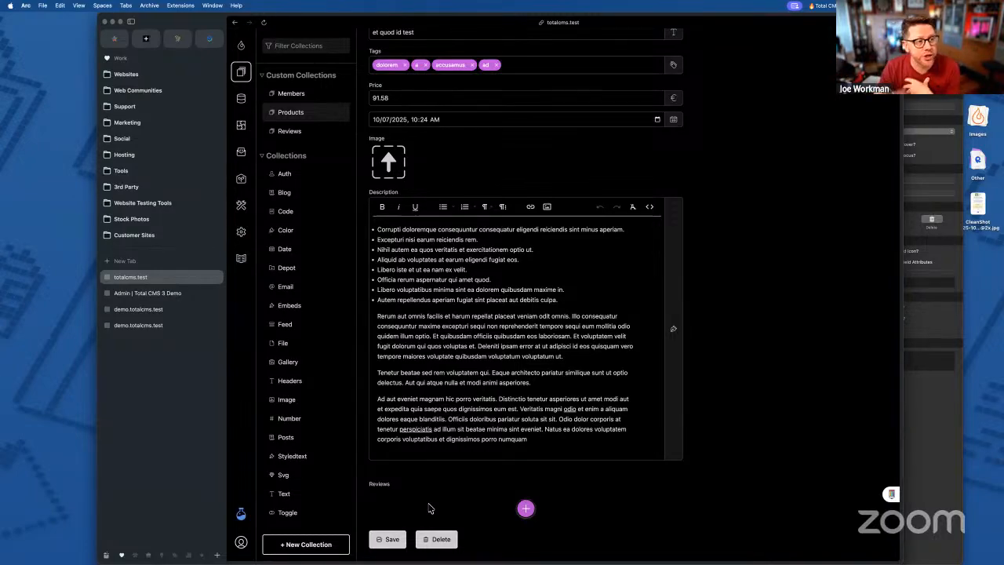
{"action": "scroll", "coordinate": [399, 359], "scroll_direction": "up", "scroll_amount": 3}
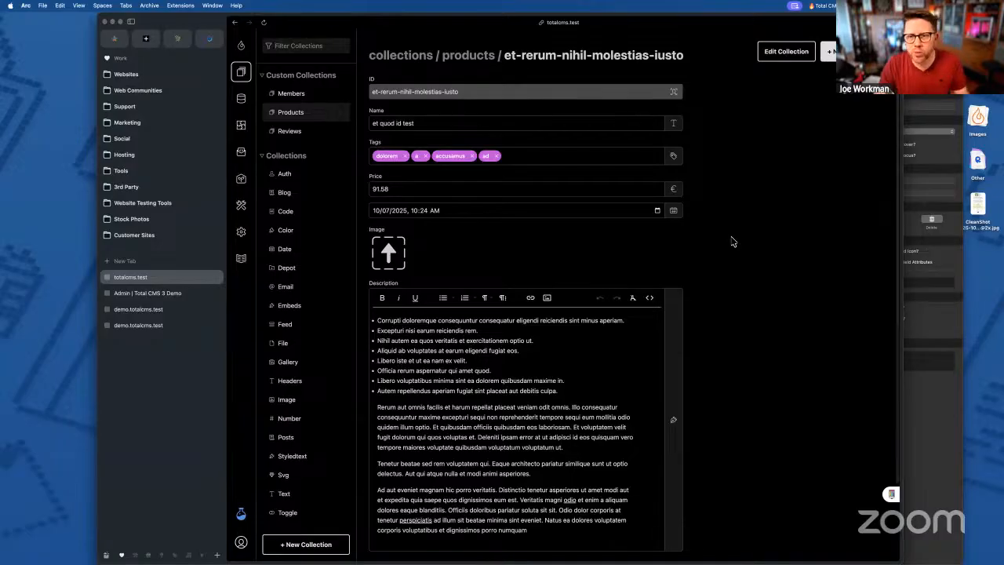
{"action": "left_click", "coordinate": [298, 132]}
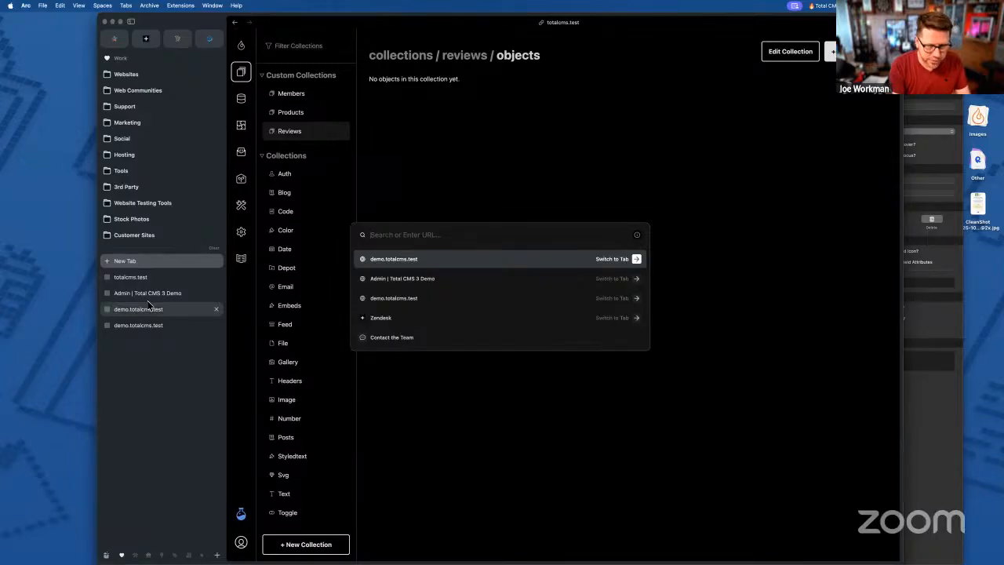
- Open the saved campsite page from clipboard history and scroll to its star-rated visitor reviews
{"action": "key", "text": "alt+super+c"}
{"action": "type", "text": "cam"}
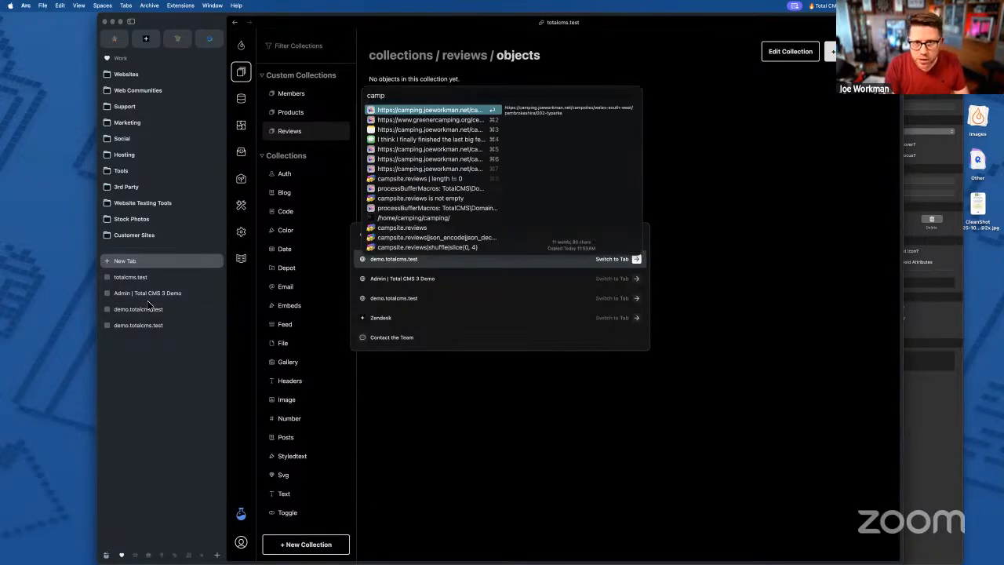
{"action": "type", "text": "p"}
{"action": "key", "text": "Return"}
{"action": "key", "text": "Return"}
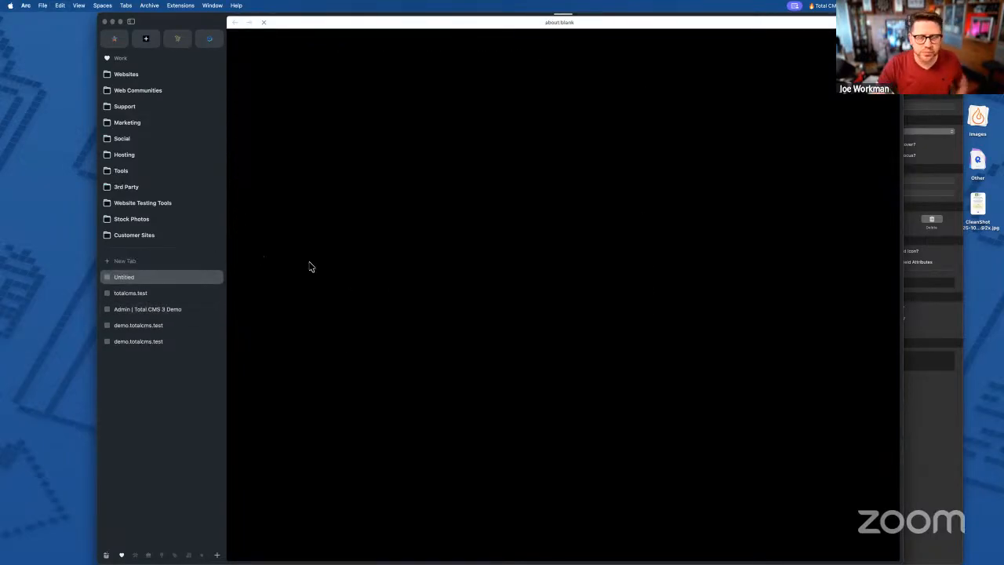
{"action": "scroll", "coordinate": [623, 395], "scroll_direction": "down", "scroll_amount": 15}
{"action": "scroll", "coordinate": [623, 395], "scroll_direction": "down", "scroll_amount": 5}
{"action": "scroll", "coordinate": [415, 236], "scroll_direction": "up", "scroll_amount": 4}
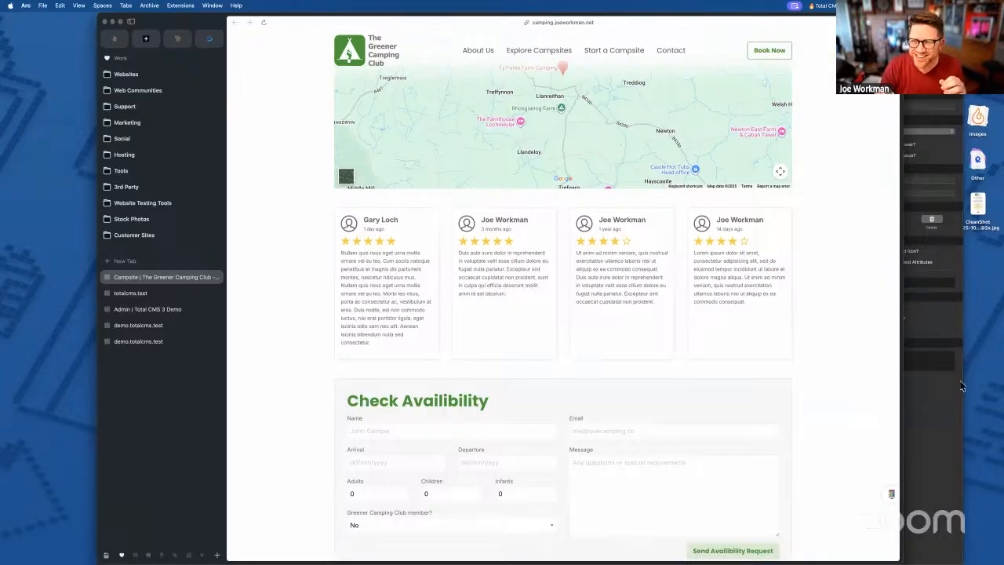
{"action": "left_click", "coordinate": [935, 449]}
- Open greenercamping.rw8's Campsite page and select the reviews Conditional stack (campsite.reviews is not empty)
{"action": "key", "text": "alt+space"}
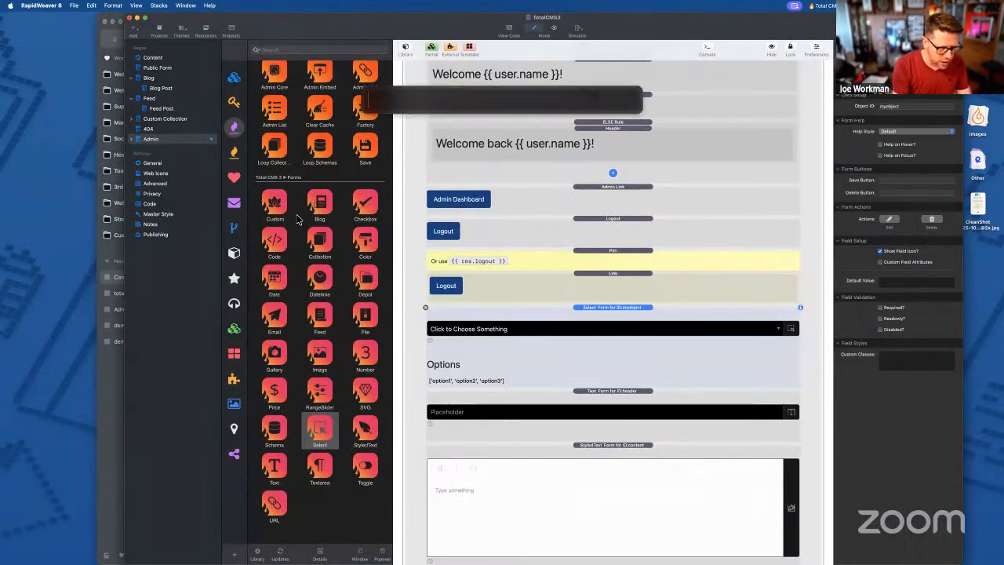
{"action": "type", "text": "rw gr"}
{"action": "key", "text": "Return"}
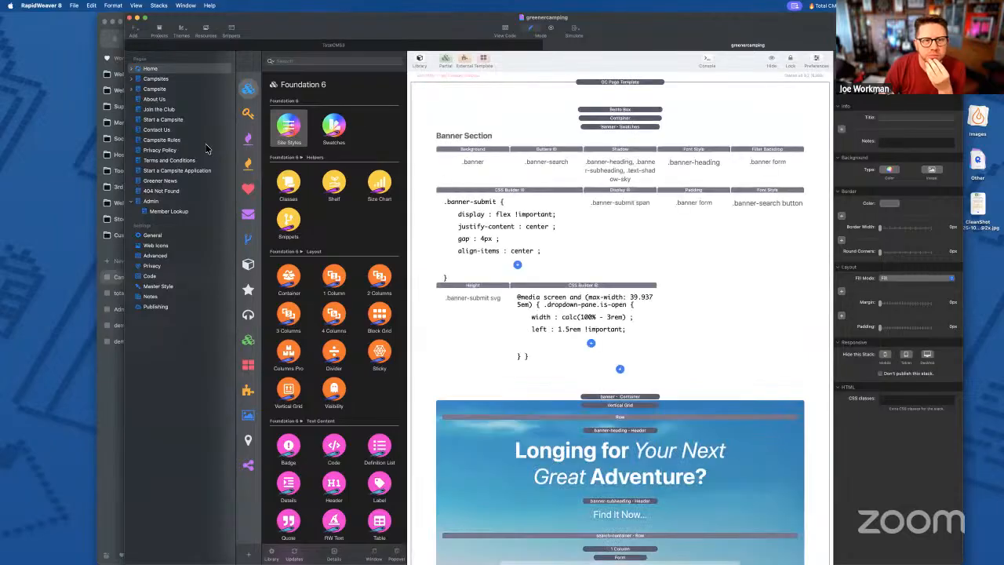
{"action": "left_click", "coordinate": [152, 89]}
{"action": "scroll", "coordinate": [567, 291], "scroll_direction": "down", "scroll_amount": 10}
{"action": "scroll", "coordinate": [571, 294], "scroll_direction": "down", "scroll_amount": 15}
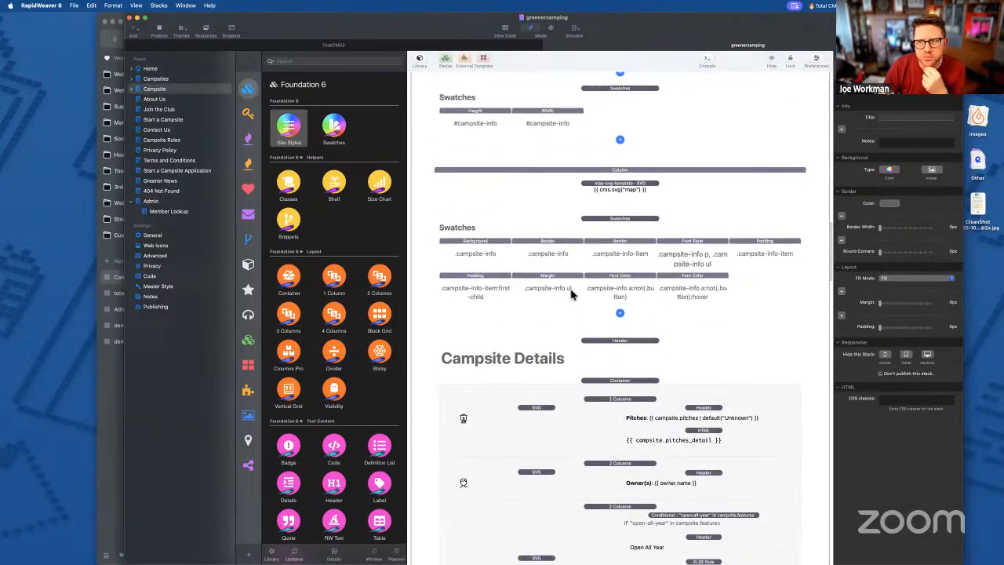
{"action": "scroll", "coordinate": [571, 294], "scroll_direction": "down", "scroll_amount": 20}
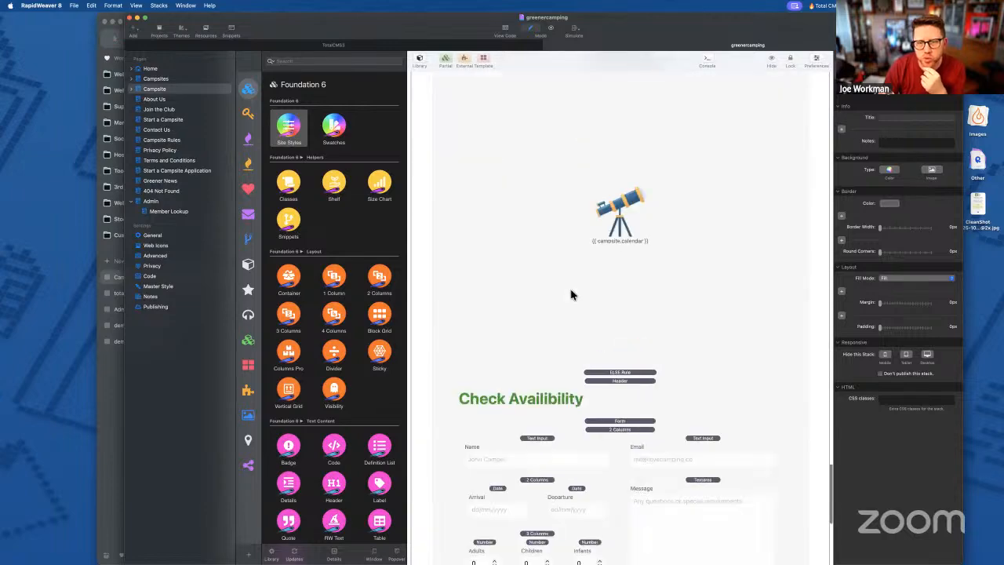
{"action": "scroll", "coordinate": [572, 294], "scroll_direction": "up", "scroll_amount": 5}
{"action": "scroll", "coordinate": [572, 295], "scroll_direction": "up", "scroll_amount": 15}
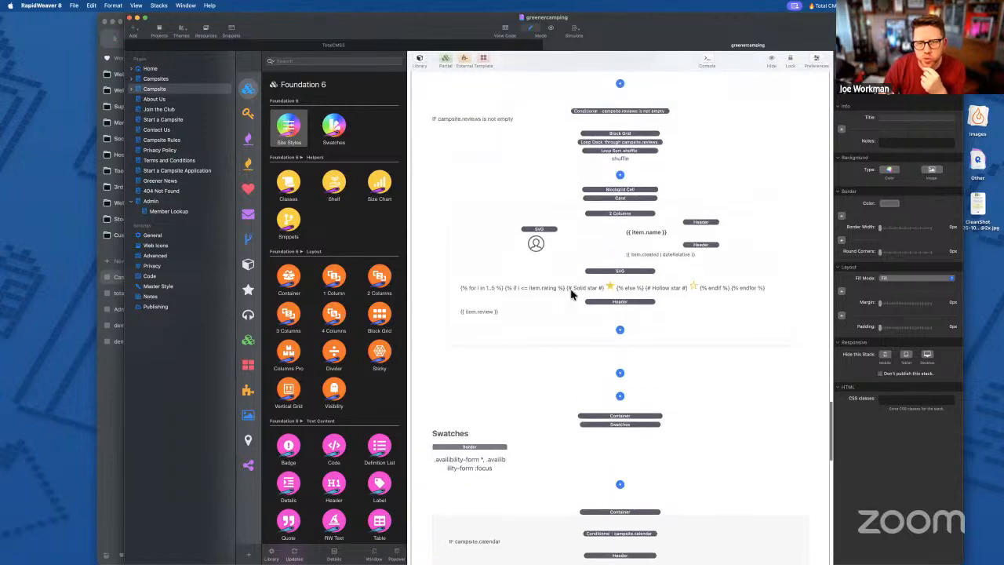
{"action": "left_click", "coordinate": [608, 220]}
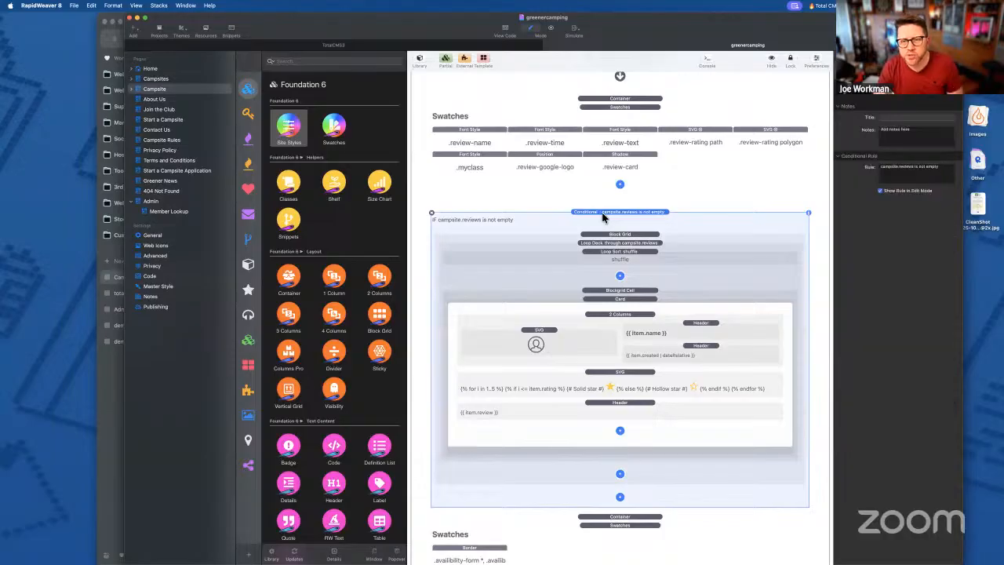
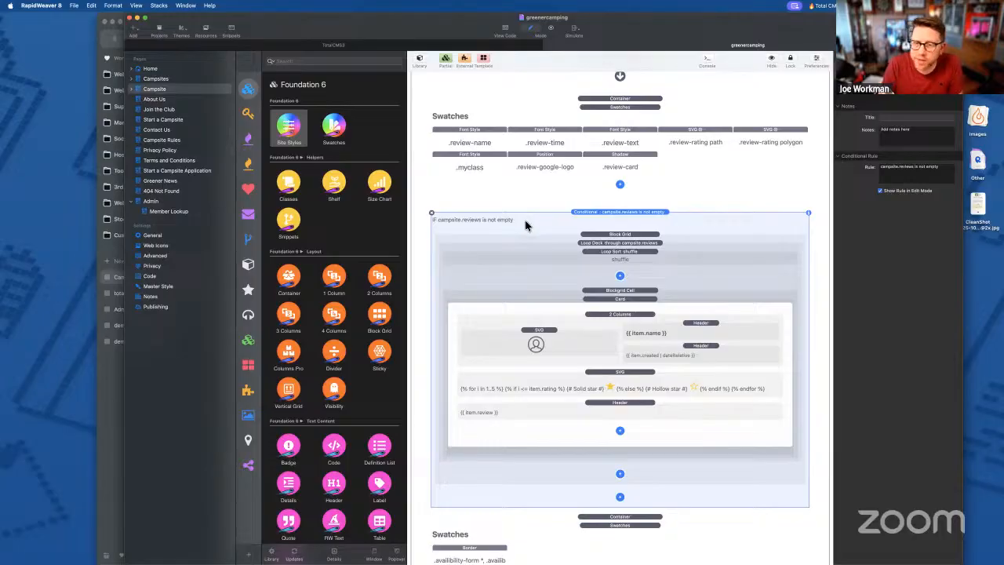
- Inspect the review loop's Block Grid, Loop Deck and grid cell stack settings
{"action": "left_click", "coordinate": [642, 241]}
{"action": "left_click", "coordinate": [620, 246]}
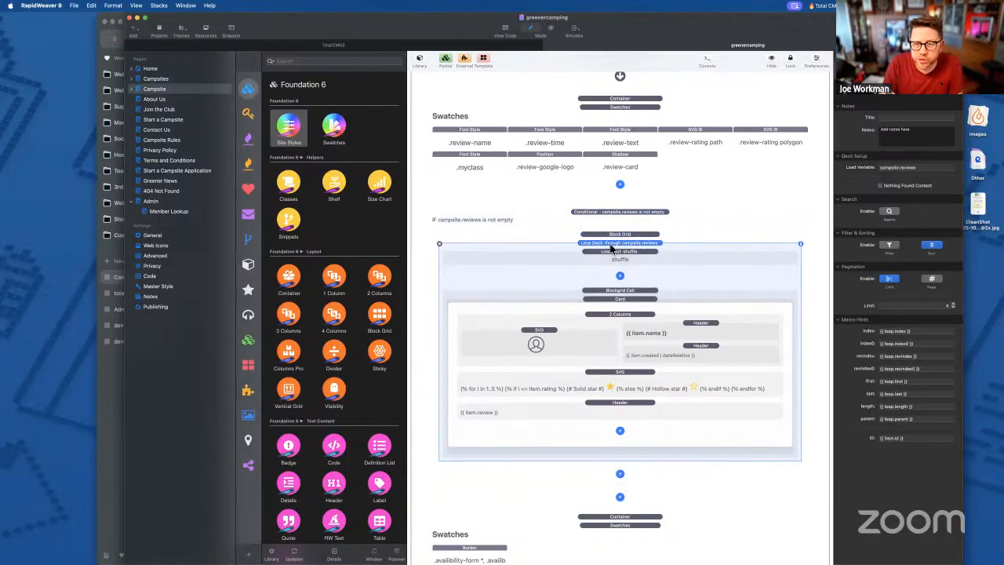
{"action": "left_click", "coordinate": [606, 292]}
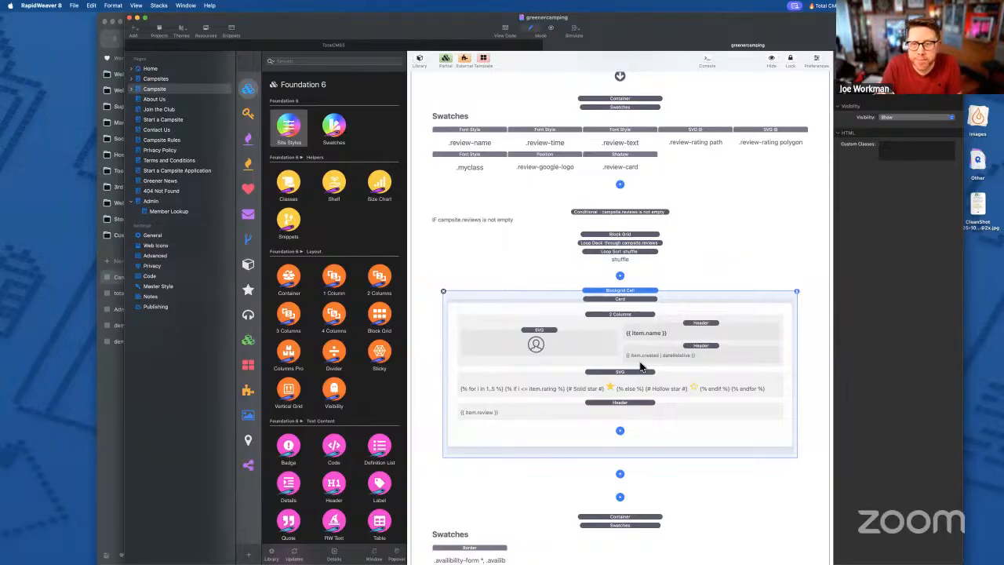
{"action": "left_click", "coordinate": [639, 235]}
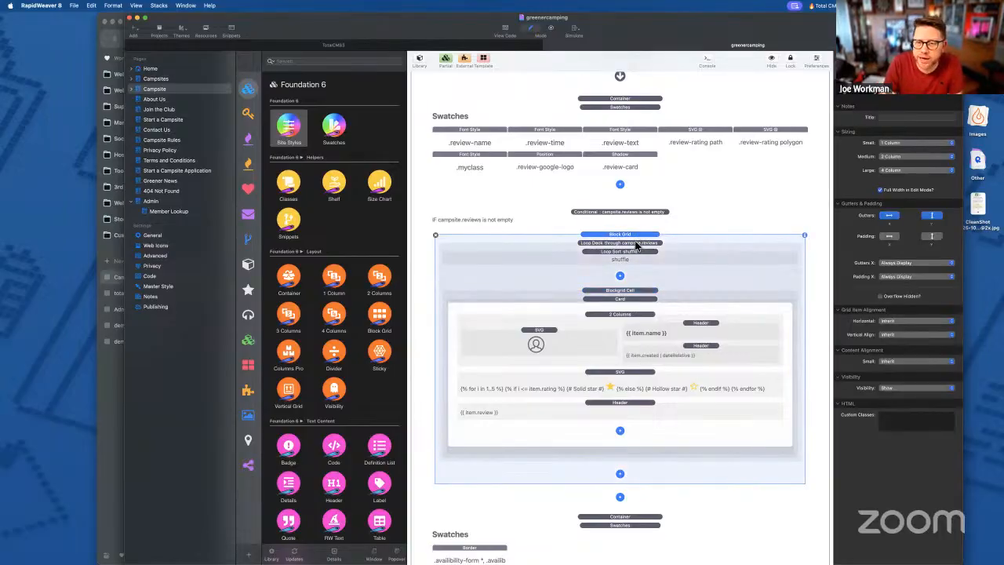
- Compare the live campsite review cards with the shuffle-sort and campsite.reviews Loop Deck stacks
{"action": "left_click", "coordinate": [116, 425]}
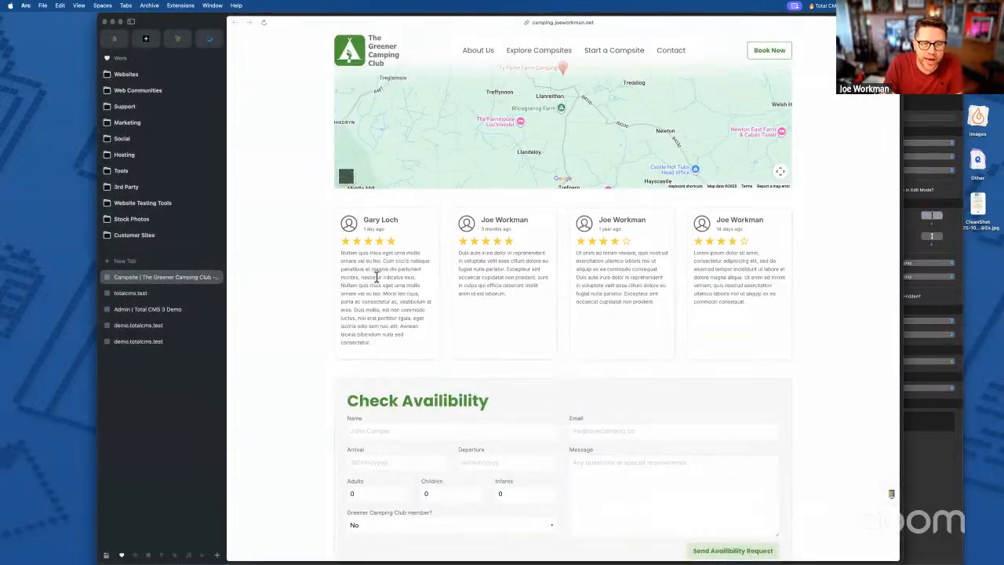
{"action": "key", "text": "super+Tab"}
{"action": "left_click", "coordinate": [620, 251]}
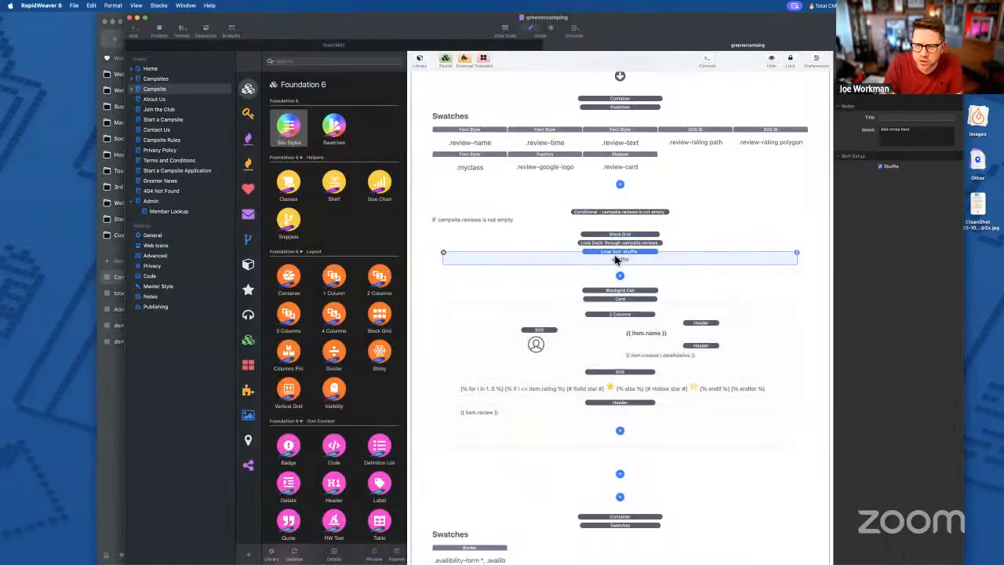
{"action": "left_click", "coordinate": [622, 243]}
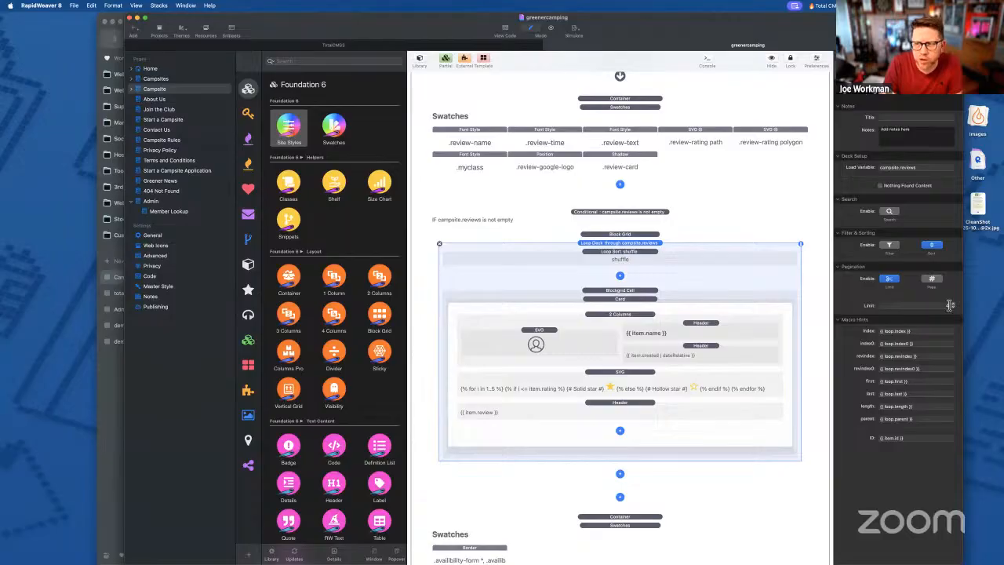
{"action": "left_click", "coordinate": [102, 423]}
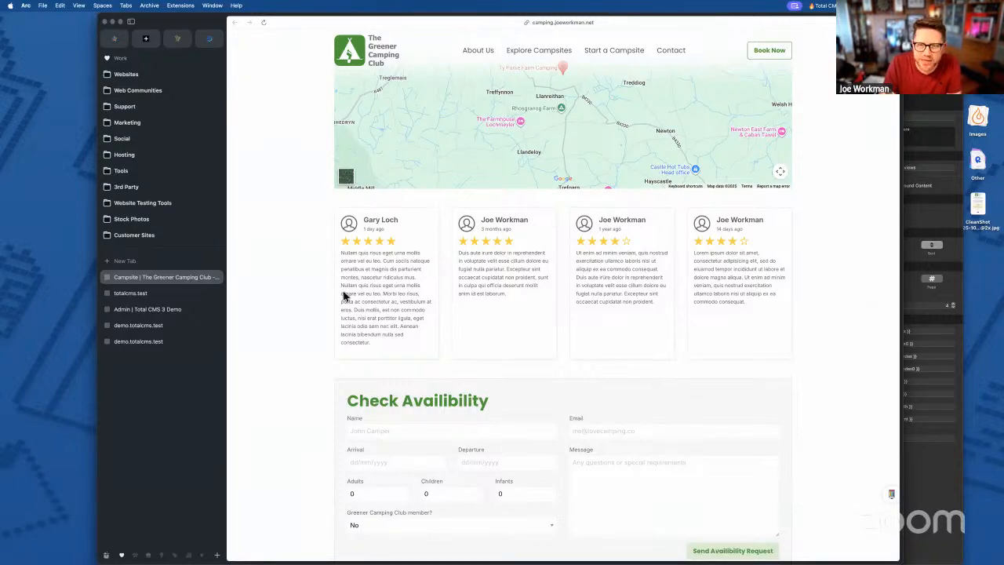
{"action": "scroll", "coordinate": [725, 330], "scroll_direction": "up", "scroll_amount": 1}
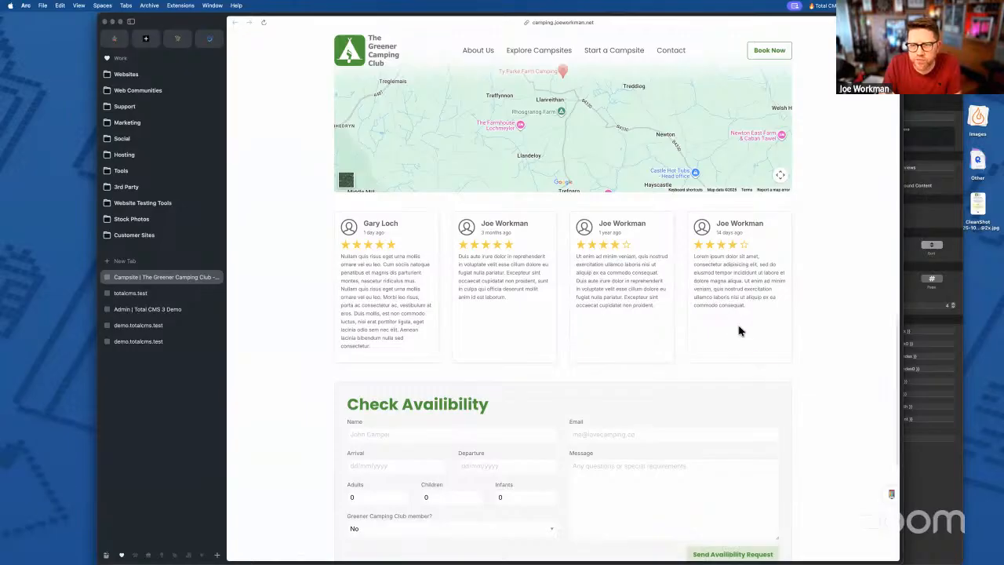
{"action": "scroll", "coordinate": [739, 331], "scroll_direction": "up", "scroll_amount": 2}
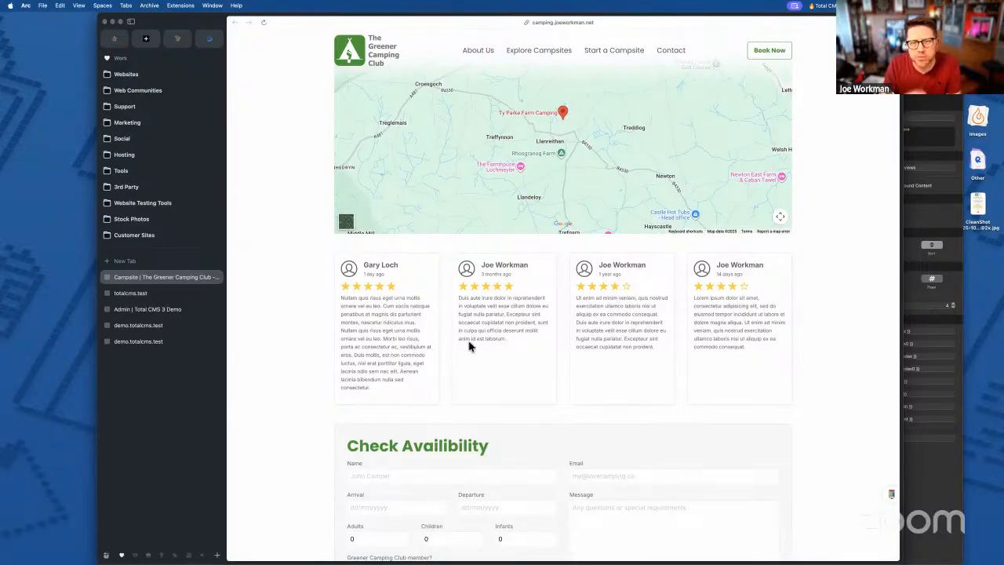
- View the star-rating SVG stack's code and close it without changes
{"action": "left_click", "coordinate": [932, 484]}
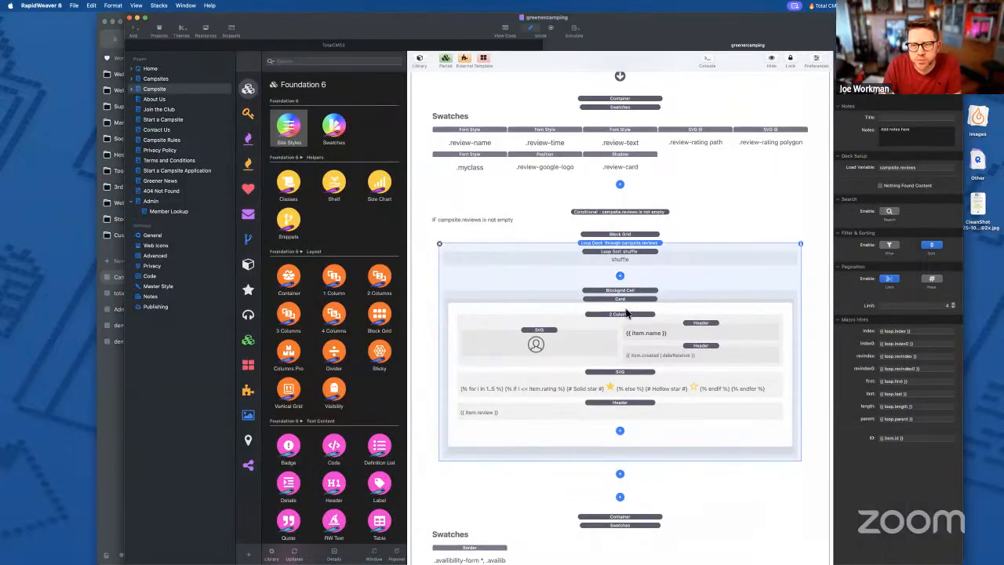
{"action": "double_click", "coordinate": [611, 380]}
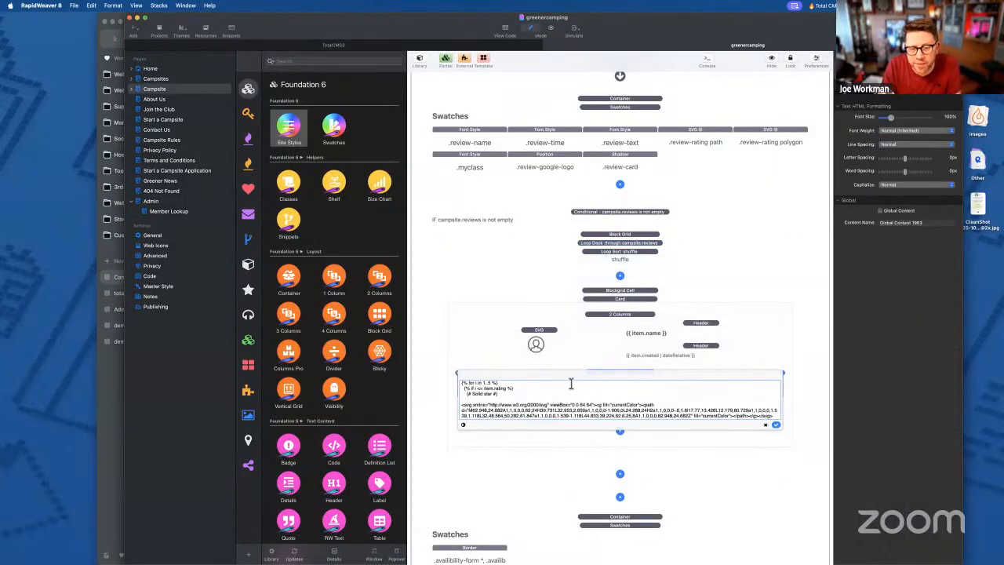
{"action": "scroll", "coordinate": [574, 394], "scroll_direction": "down", "scroll_amount": 10}
{"action": "scroll", "coordinate": [574, 396], "scroll_direction": "up", "scroll_amount": 10}
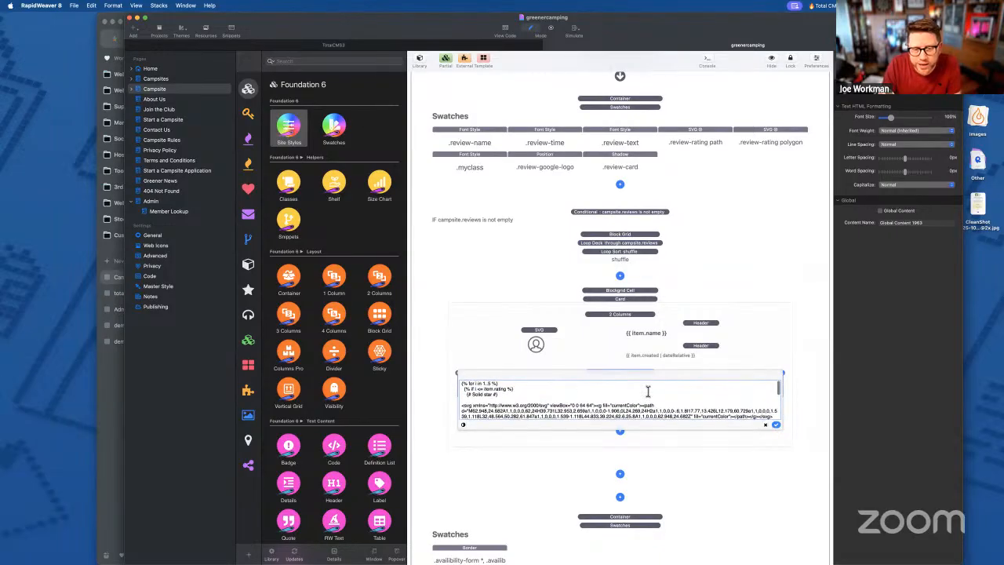
{"action": "left_click", "coordinate": [767, 424]}
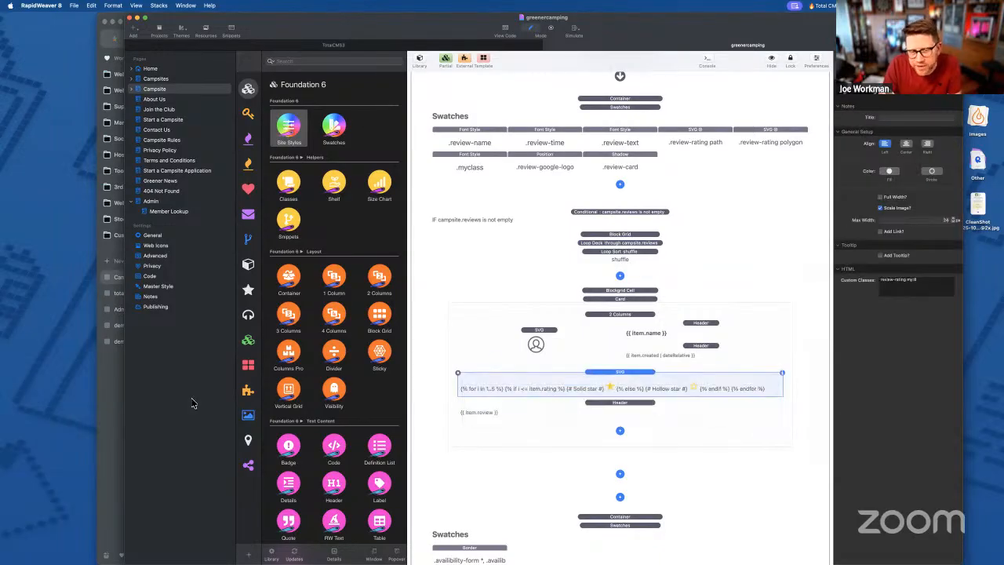
{"action": "left_click", "coordinate": [122, 440]}
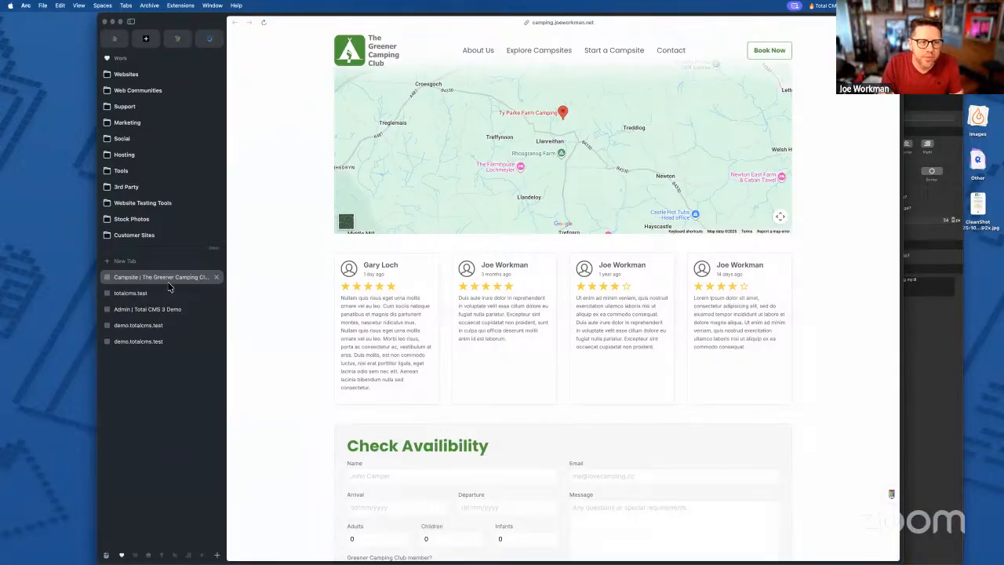
- Open the first product from the Total CMS Products collection
{"action": "left_click", "coordinate": [140, 294]}
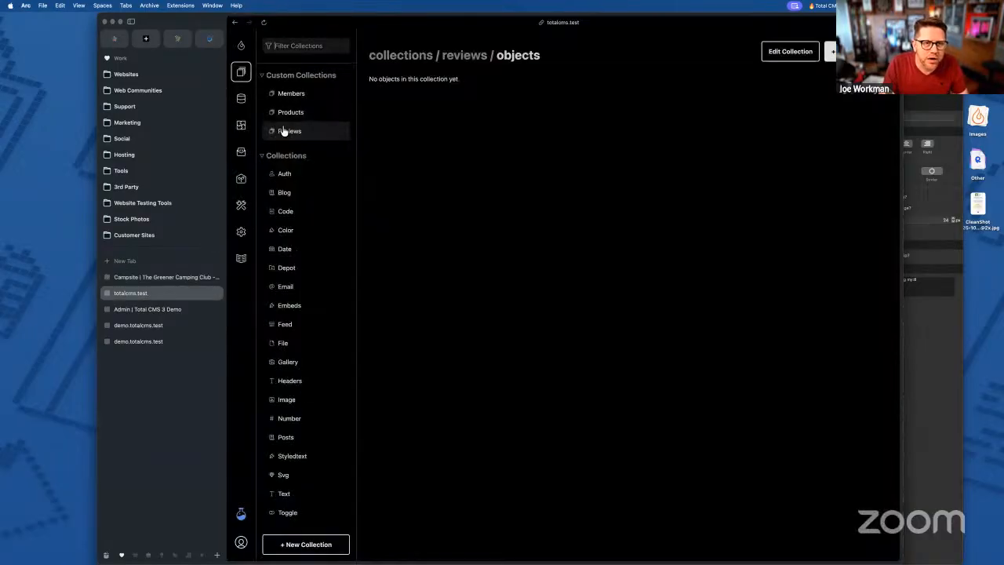
{"action": "left_click", "coordinate": [287, 114]}
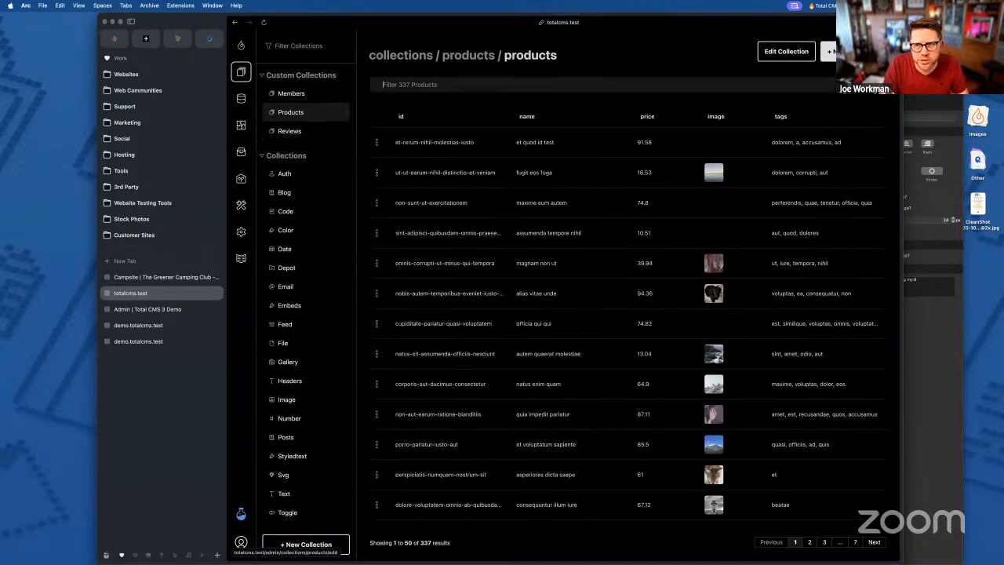
{"action": "left_click", "coordinate": [518, 141]}
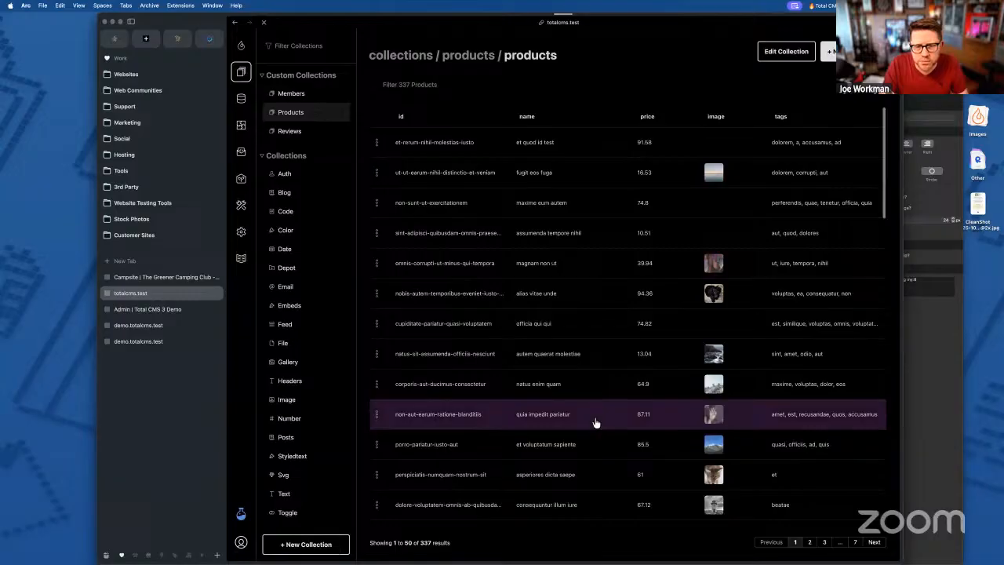
{"action": "scroll", "coordinate": [594, 418], "scroll_direction": "down", "scroll_amount": 3}
- Add a new review to the product and set its rating to 2
{"action": "left_click", "coordinate": [525, 509]}
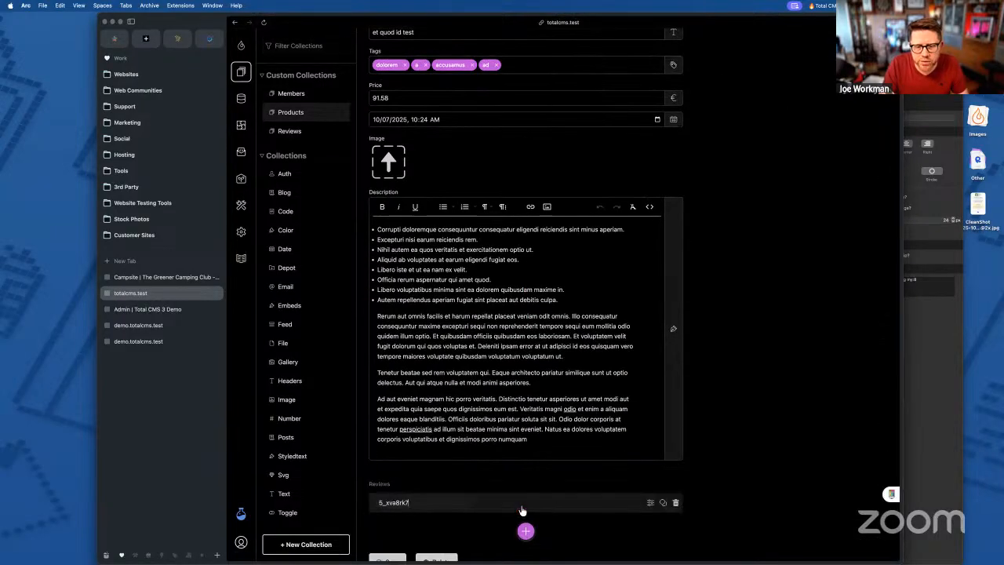
{"action": "left_click", "coordinate": [519, 503]}
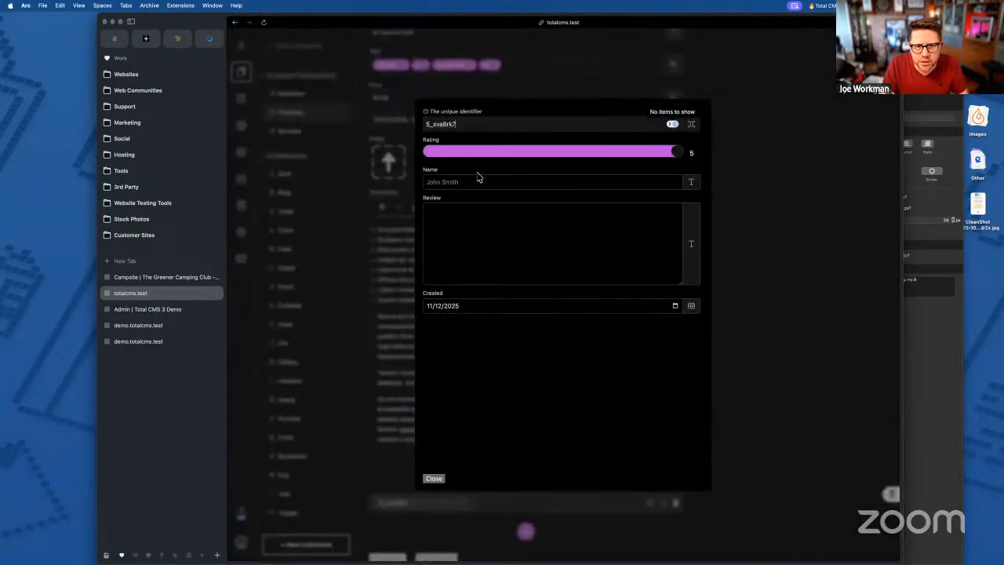
{"action": "left_click_drag", "start_coordinate": [677, 155], "coordinate": [565, 157]}
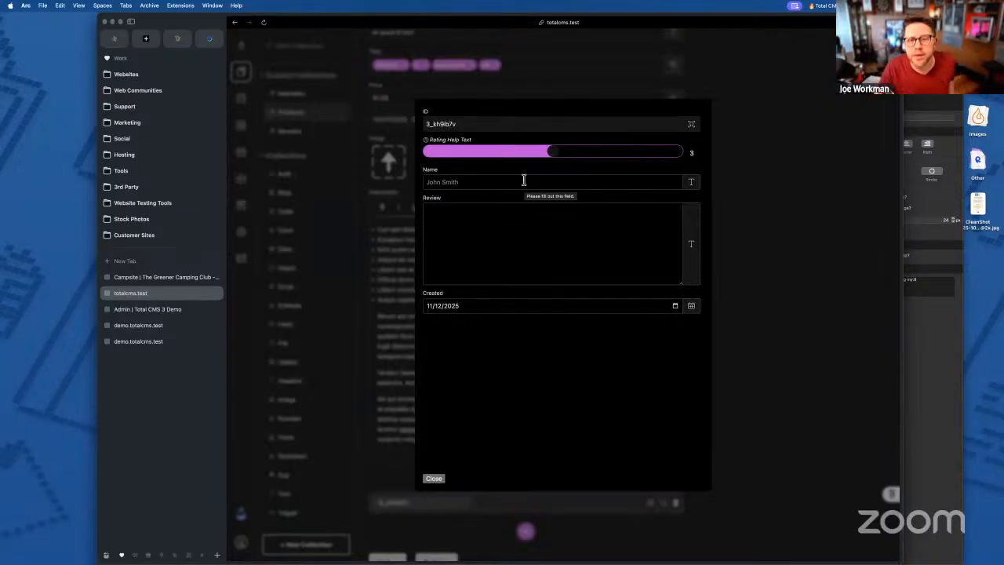
{"action": "left_click_drag", "start_coordinate": [552, 155], "coordinate": [619, 154]}
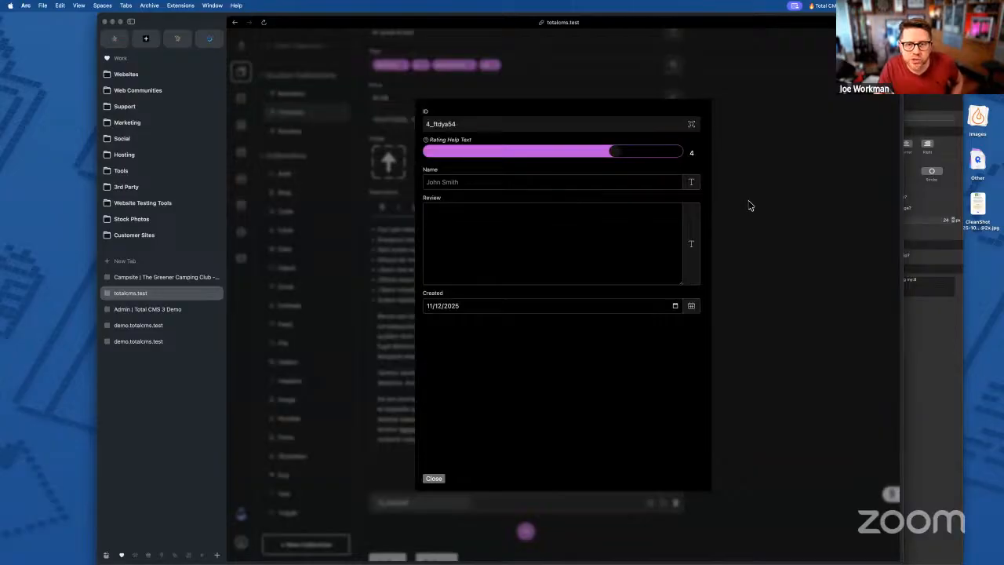
{"action": "left_click_drag", "start_coordinate": [613, 153], "coordinate": [514, 164]}
{"action": "left_click", "coordinate": [931, 350]}
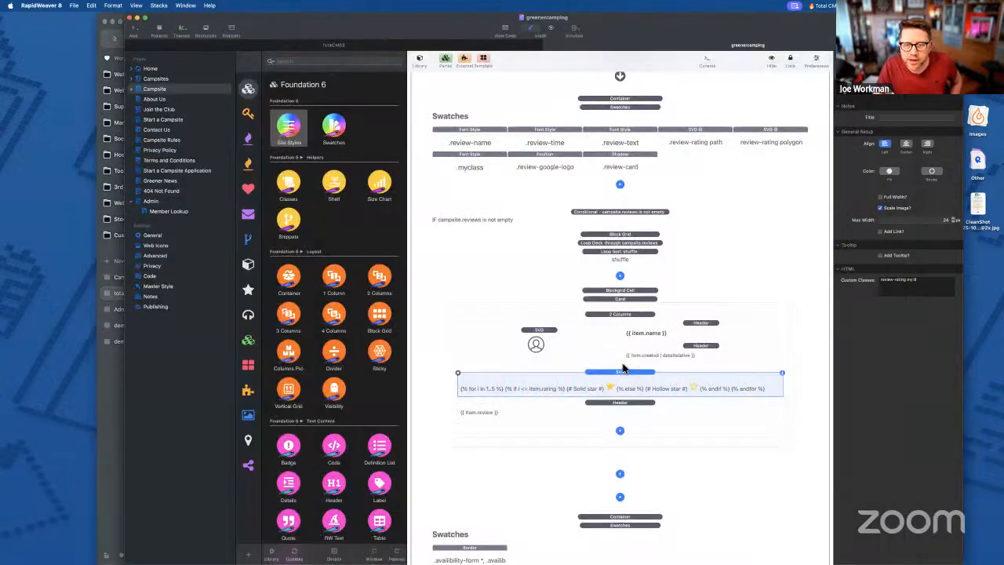
{"action": "double_click", "coordinate": [554, 389]}
{"action": "key", "text": "super+a"}
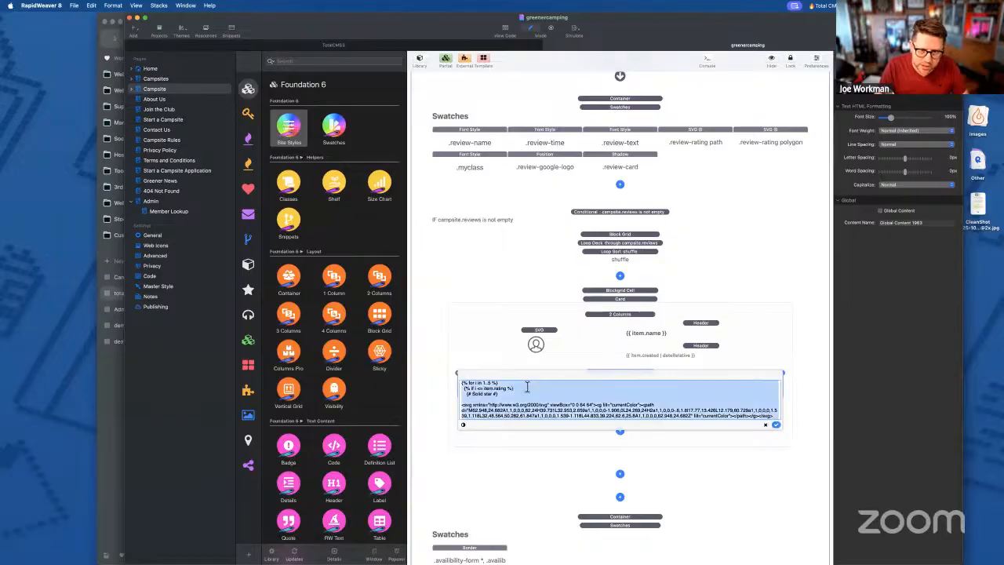
{"action": "key", "text": "super+c"}
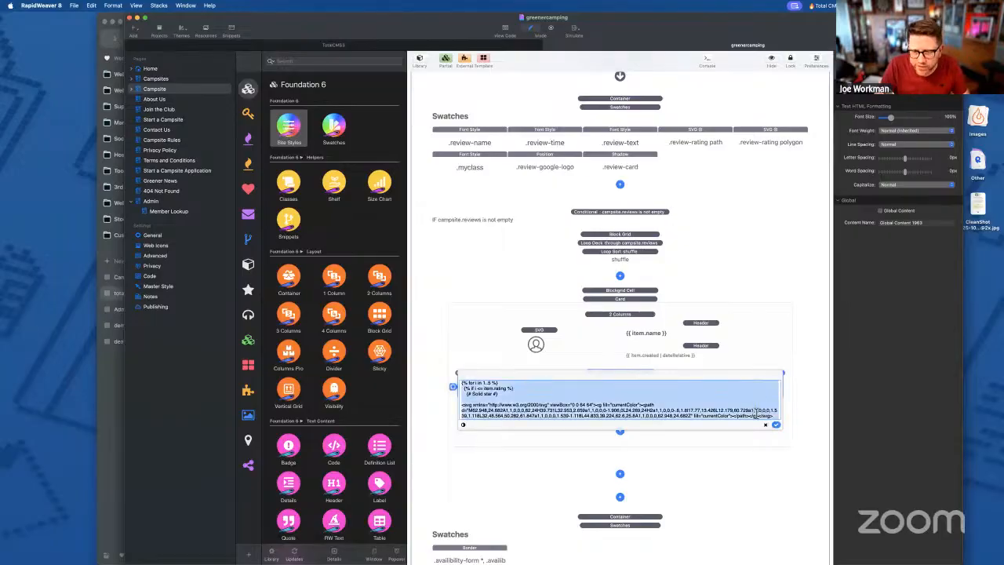
{"action": "key", "text": "ctrl+Right"}
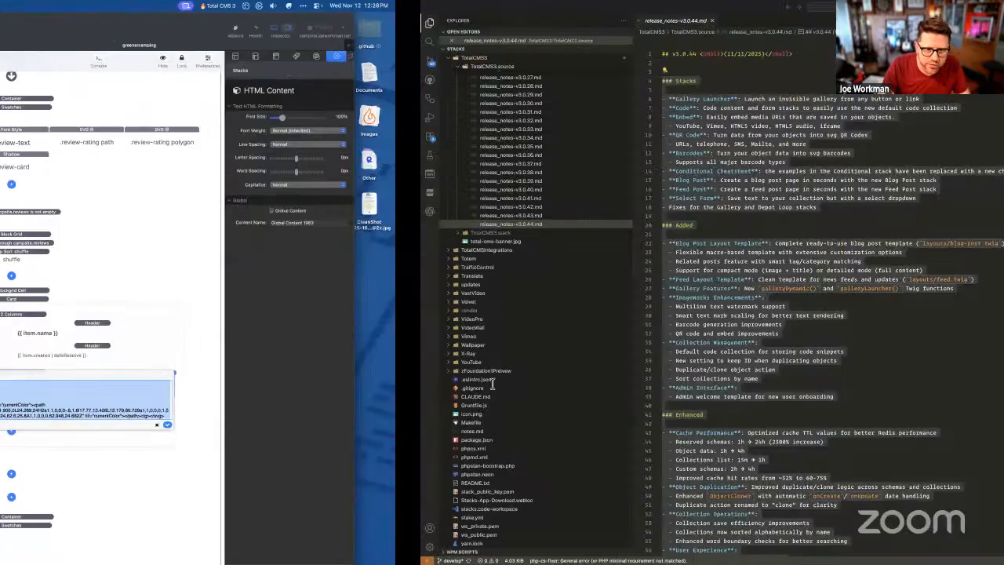
{"action": "key", "text": "super+n"}
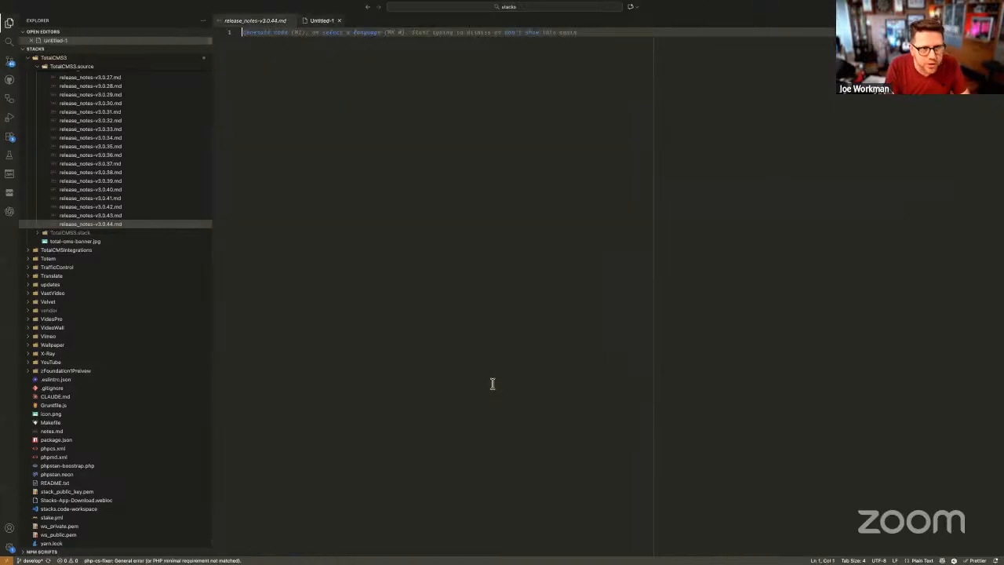
{"action": "key", "text": "super+v"}
{"action": "scroll", "coordinate": [493, 384], "scroll_direction": "up", "scroll_amount": 10}
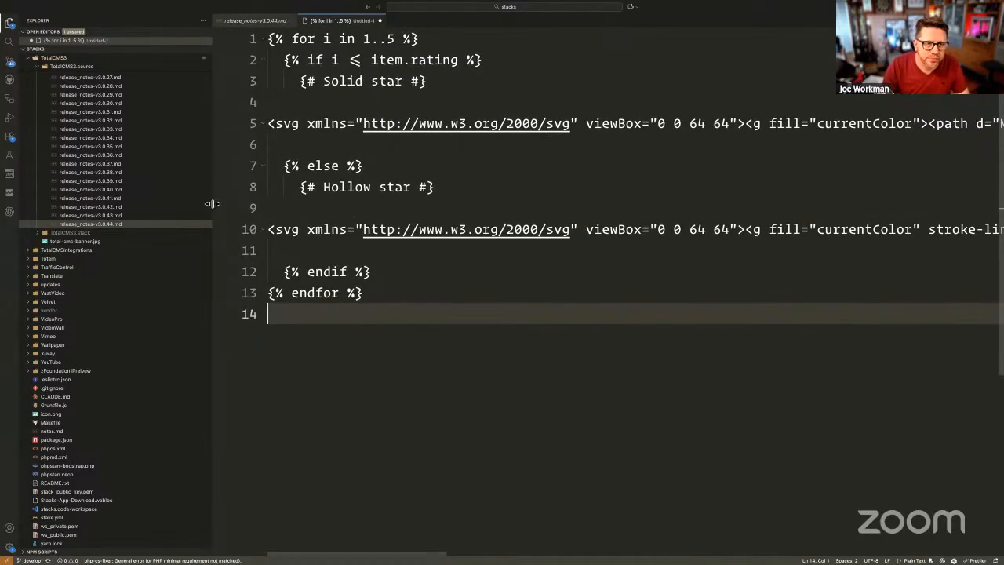
{"action": "key", "text": "ctrl+super+s"}
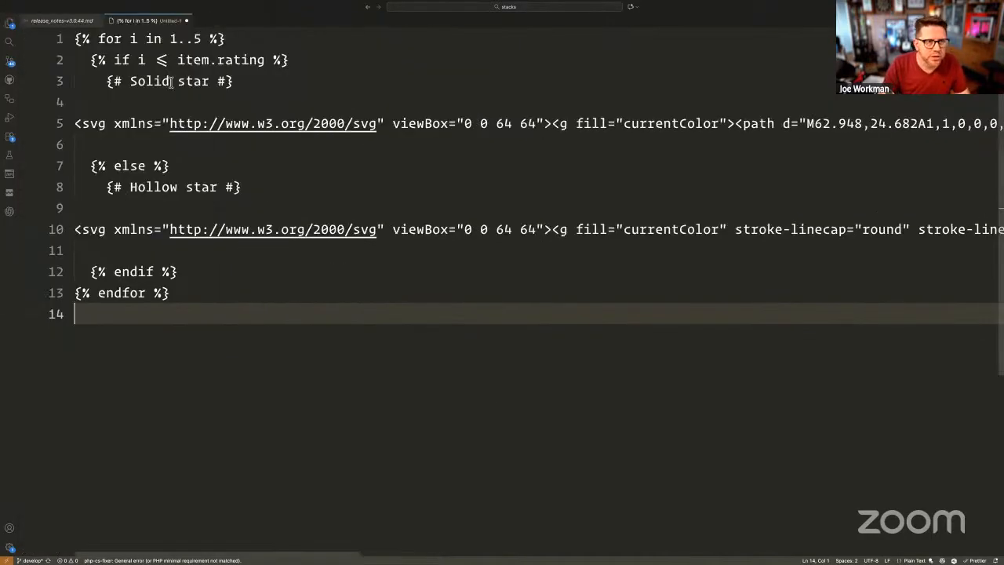
{"action": "left_click", "coordinate": [99, 39]}
{"action": "left_click_drag", "start_coordinate": [75, 39], "coordinate": [226, 39]}
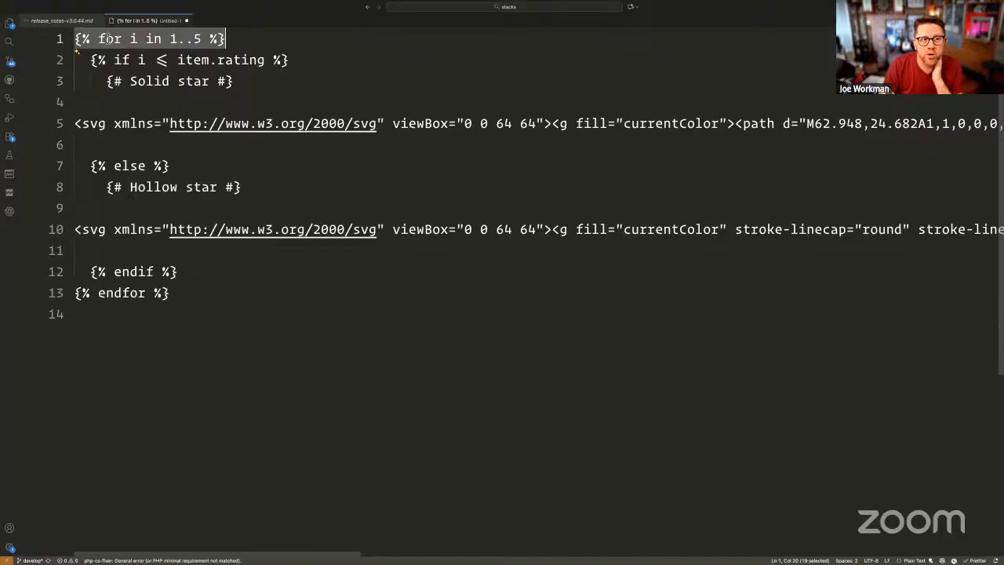
{"action": "left_click", "coordinate": [133, 38]}
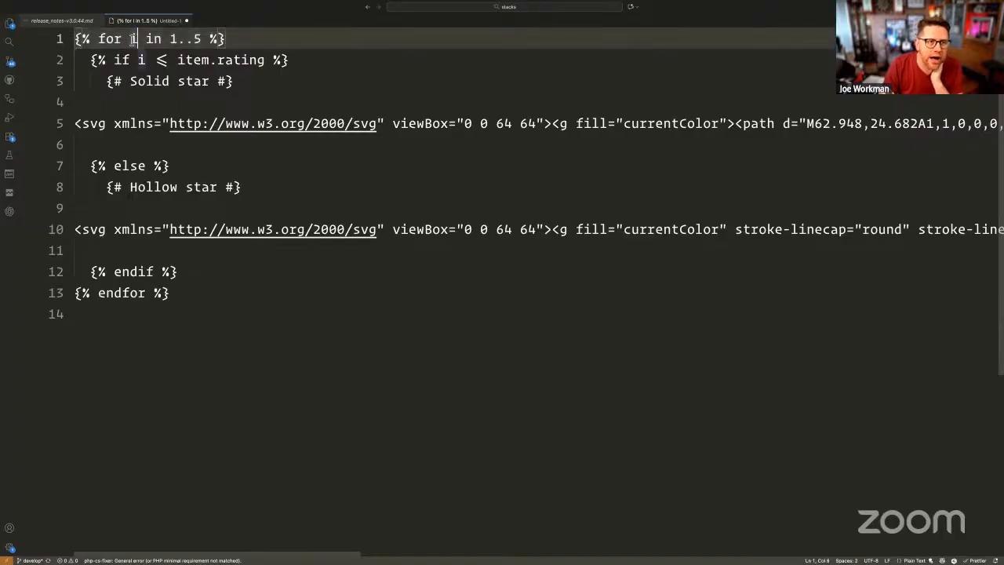
{"action": "double_click", "coordinate": [132, 39]}
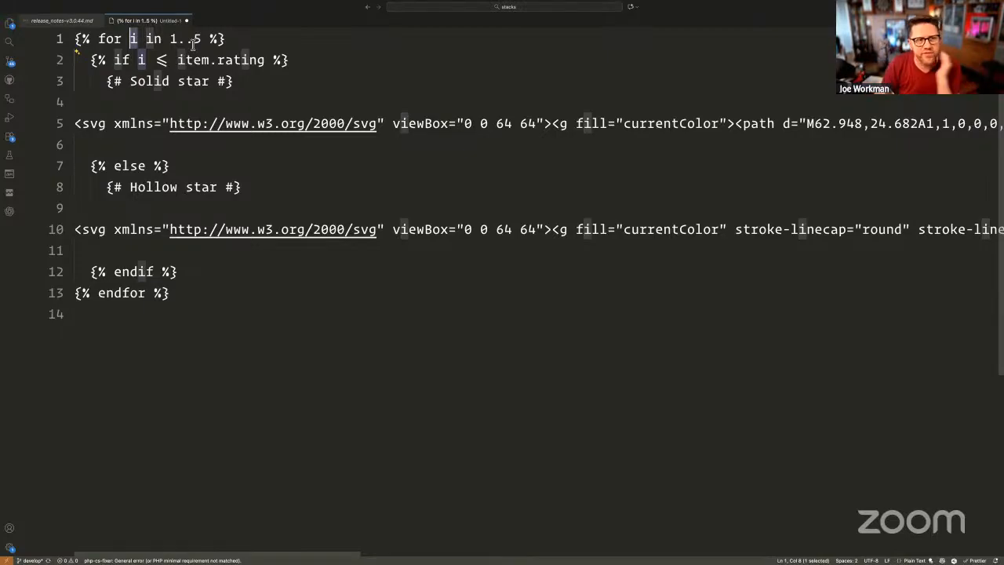
{"action": "left_click", "coordinate": [179, 61]}
{"action": "left_click_drag", "start_coordinate": [90, 60], "coordinate": [290, 60]}
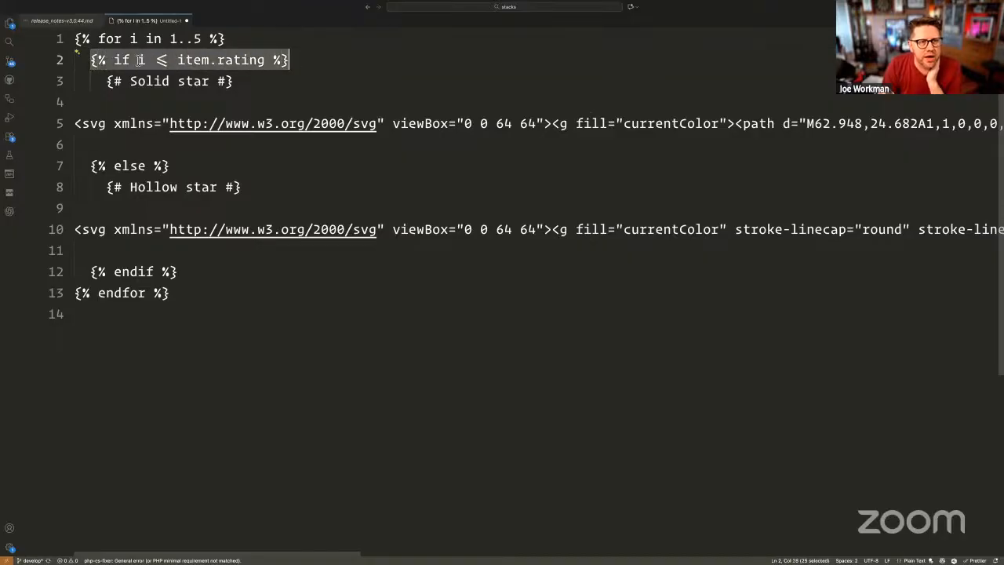
{"action": "left_click", "coordinate": [184, 60]}
{"action": "left_click_drag", "start_coordinate": [178, 60], "coordinate": [265, 60]}
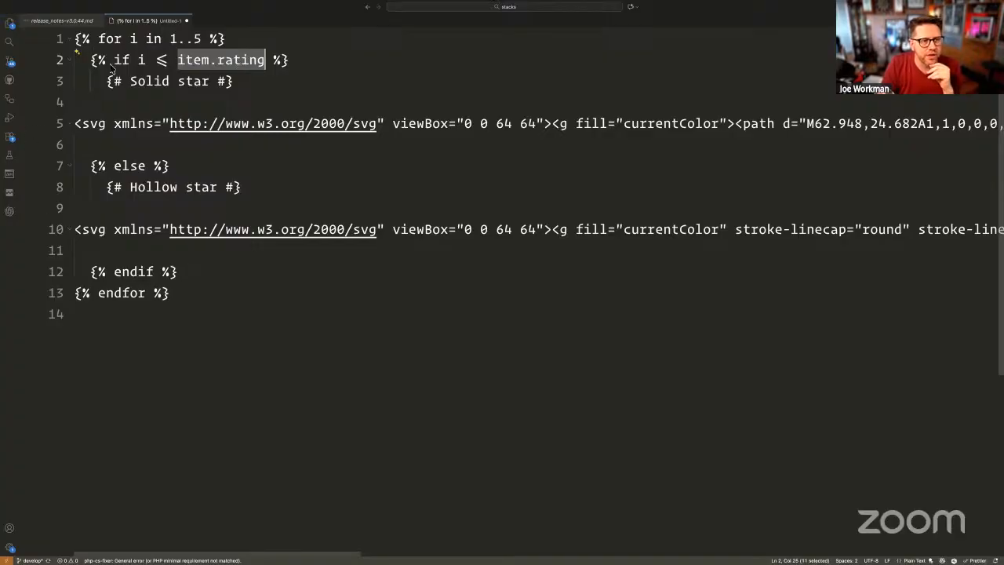
- Tab-indent the solid-star and hollow-star svg lines under their comments
{"action": "left_click", "coordinate": [82, 123]}
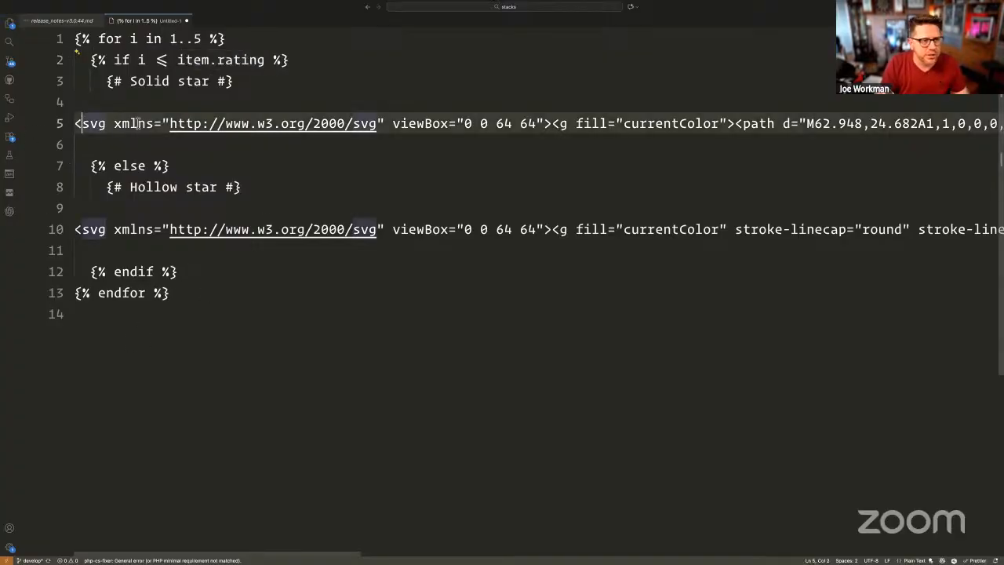
{"action": "key", "text": "Left"}
{"action": "key", "text": "Tab"}
{"action": "key", "text": "Down"}
{"action": "key", "text": "Up"}
{"action": "key", "text": "Tab"}
{"action": "key", "text": "Down"}
{"action": "key", "text": "Down"}
{"action": "key", "text": "Down"}
{"action": "key", "text": "Down"}
{"action": "key", "text": "Down"}
{"action": "key", "text": "Tab"}
{"action": "key", "text": "Tab"}
{"action": "key", "text": "Up"}
{"action": "key", "text": "Up"}
{"action": "key", "text": "Up"}
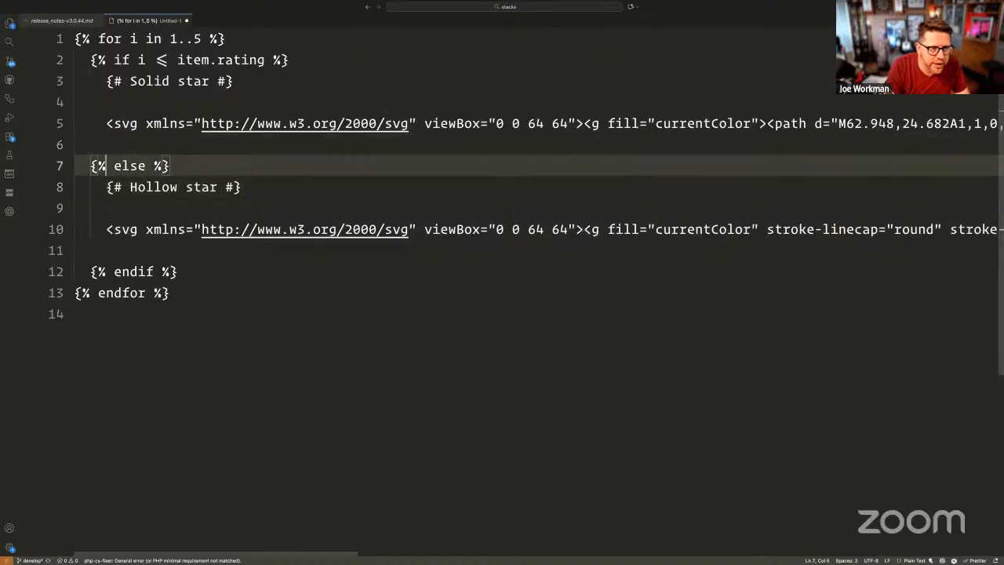
{"action": "left_click", "coordinate": [137, 124]}
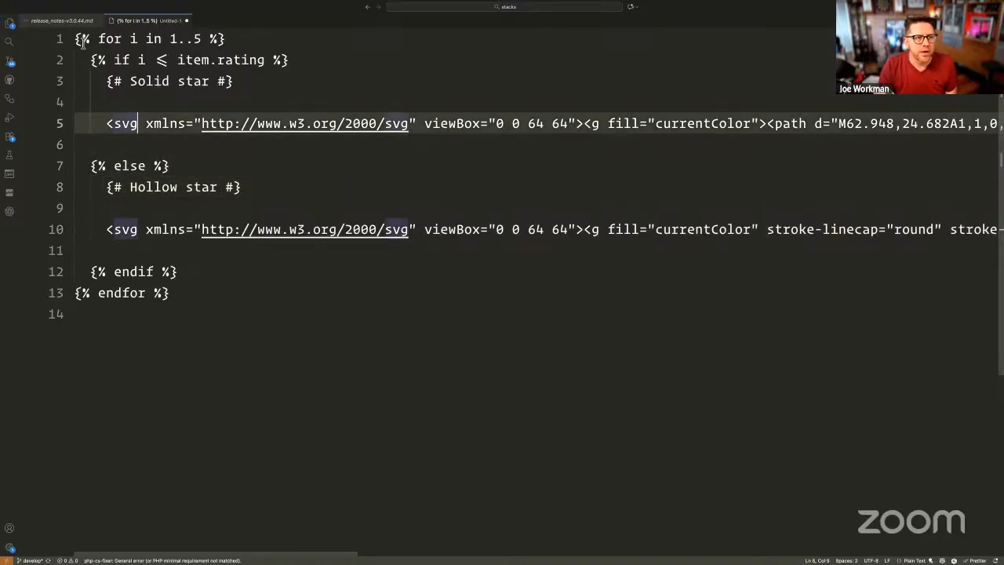
- Add a blank line after the for line and after the endif line
{"action": "left_click", "coordinate": [243, 39]}
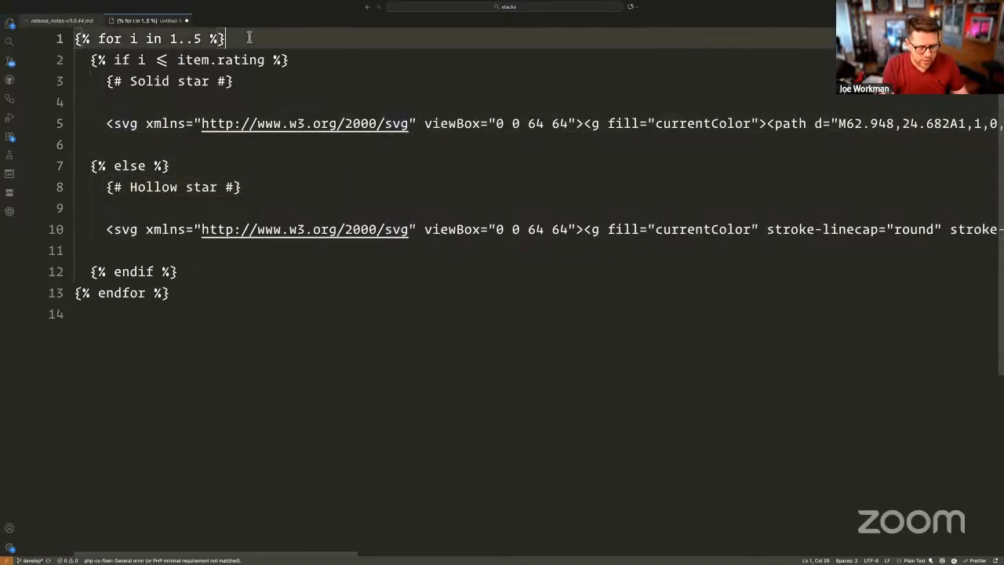
{"action": "key", "text": "Return"}
{"action": "key", "text": "Down"}
{"action": "key", "text": "Down"}
{"action": "key", "text": "Down"}
{"action": "key", "text": "Down"}
{"action": "key", "text": "Down"}
{"action": "key", "text": "Down"}
{"action": "key", "text": "Down"}
{"action": "key", "text": "Down"}
{"action": "key", "text": "Down"}
{"action": "key", "text": "Down"}
{"action": "key", "text": "Down"}
{"action": "key", "text": "End"}
{"action": "key", "text": "Return"}
{"action": "key", "text": "Up"}
{"action": "key", "text": "Up"}
{"action": "key", "text": "Up"}
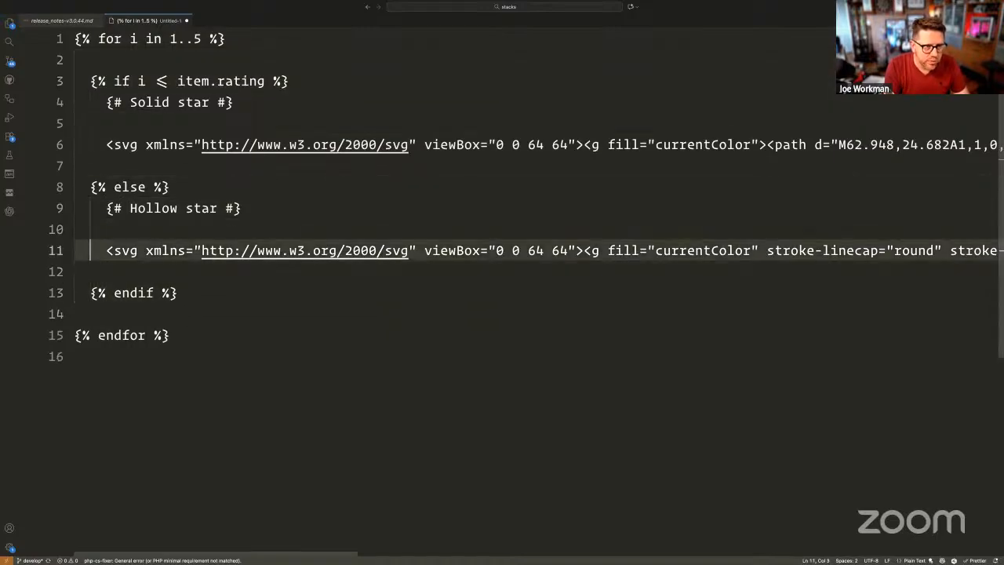
- Delete the blank lines around the hollow-star svg
{"action": "key", "text": "Up"}
{"action": "key", "text": "BackSpace"}
{"action": "key", "text": "Down"}
{"action": "key", "text": "Down"}
{"action": "key", "text": "BackSpace"}
{"action": "key", "text": "Up"}
{"action": "key", "text": "Up"}
{"action": "key", "text": "Up"}
{"action": "key", "text": "Up"}
- Delete the blank lines around the solid-star svg and review the tidied template
{"action": "key", "text": "End"}
{"action": "key", "text": "Down"}
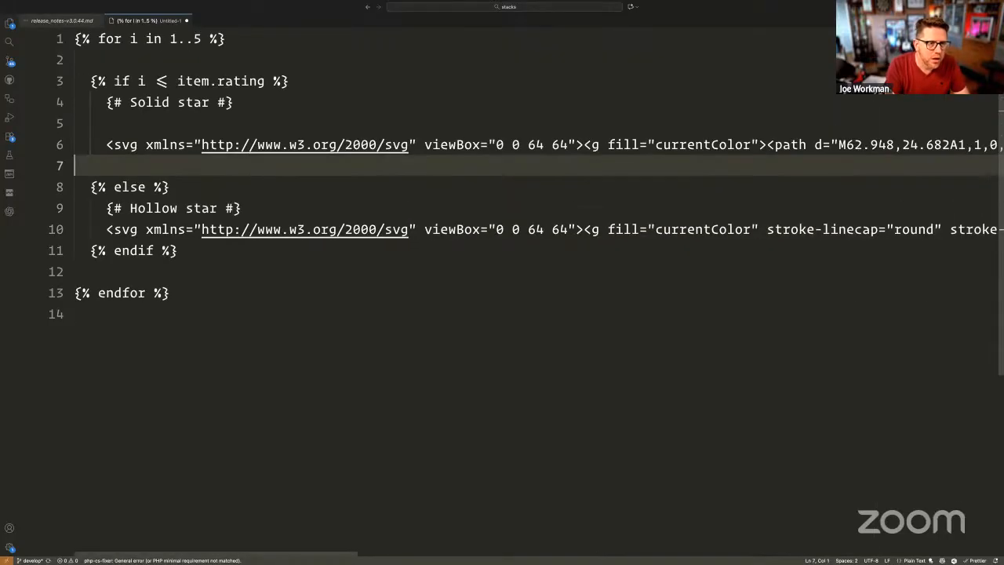
{"action": "key", "text": "BackSpace"}
{"action": "key", "text": "Up"}
{"action": "key", "text": "Up"}
{"action": "key", "text": "Down"}
{"action": "key", "text": "BackSpace"}
{"action": "key", "text": "Up"}
{"action": "key", "text": "Down"}
{"action": "left_click", "coordinate": [169, 95]}
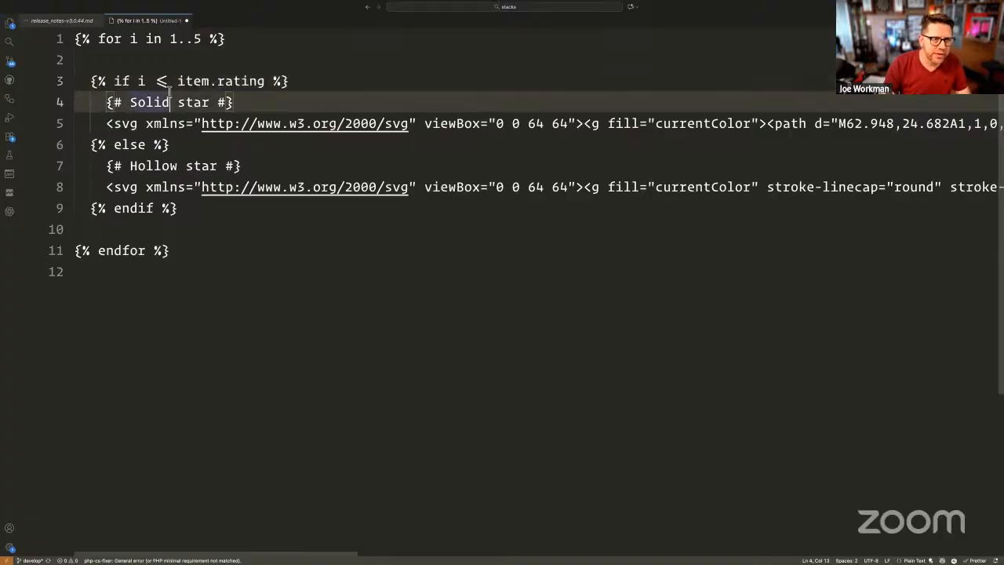
{"action": "left_click", "coordinate": [326, 71]}
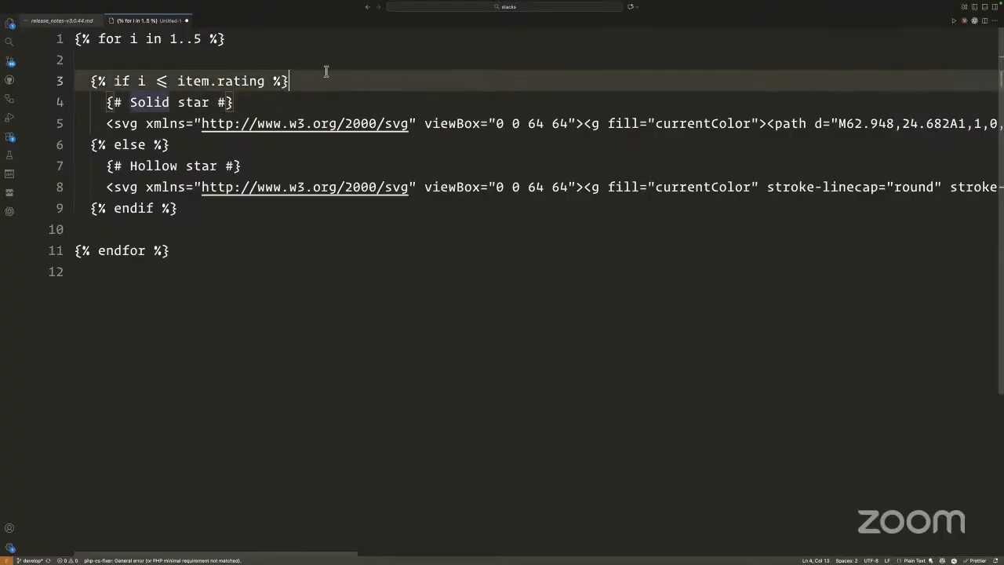
{"action": "left_click", "coordinate": [263, 60]}
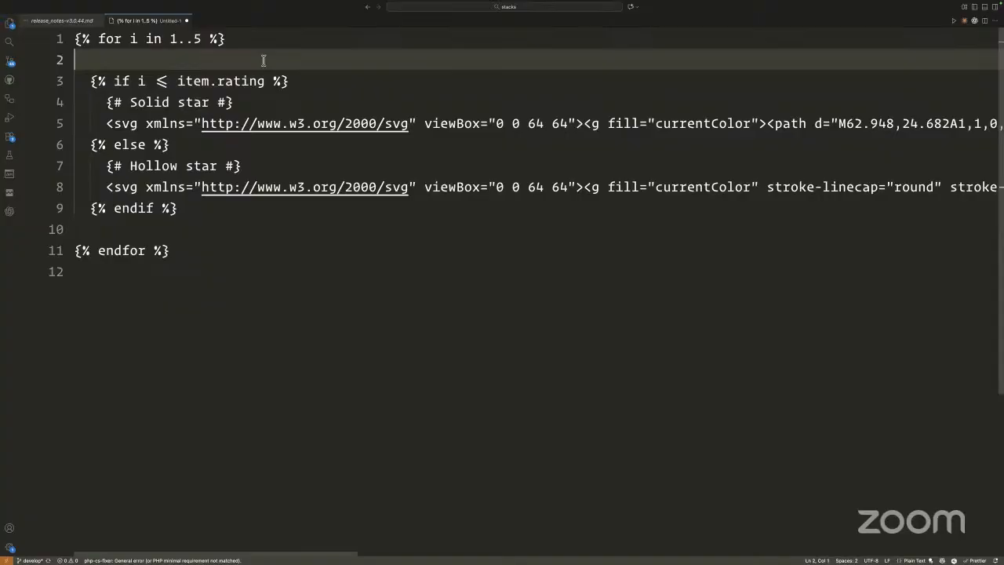
{"action": "left_click", "coordinate": [209, 280]}
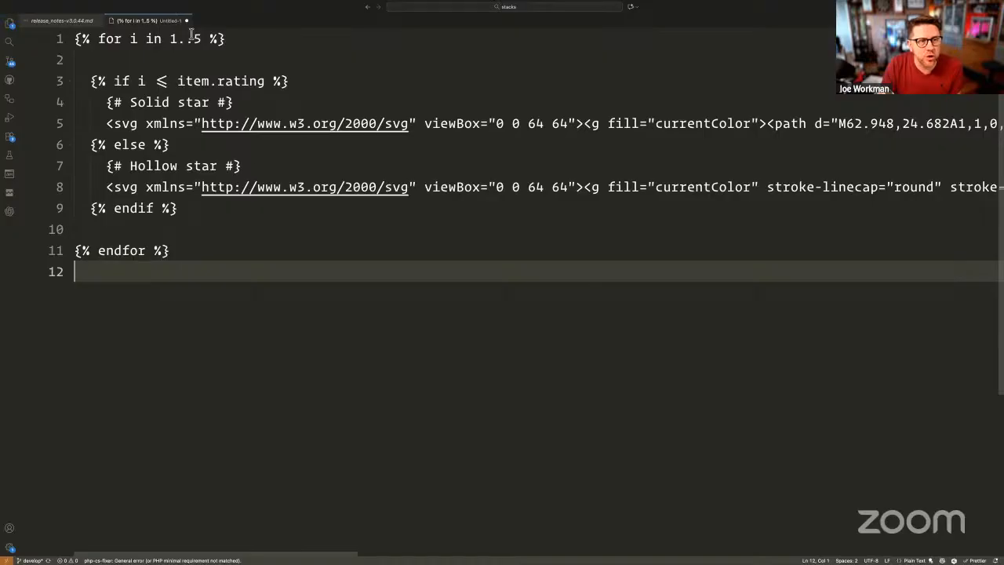
{"action": "left_click_drag", "start_coordinate": [170, 39], "coordinate": [202, 39]}
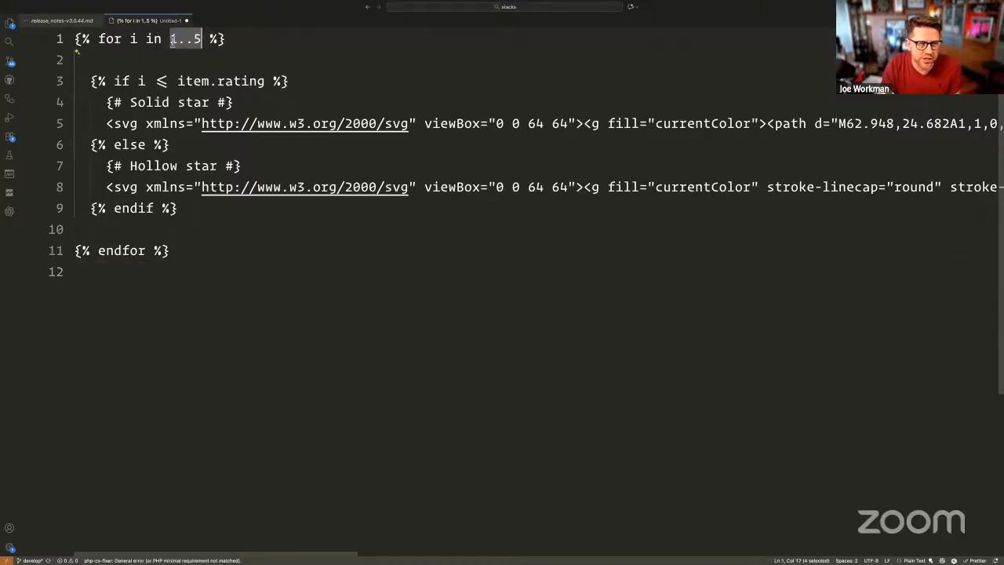
{"action": "double_click", "coordinate": [133, 39]}
{"action": "double_click", "coordinate": [171, 39]}
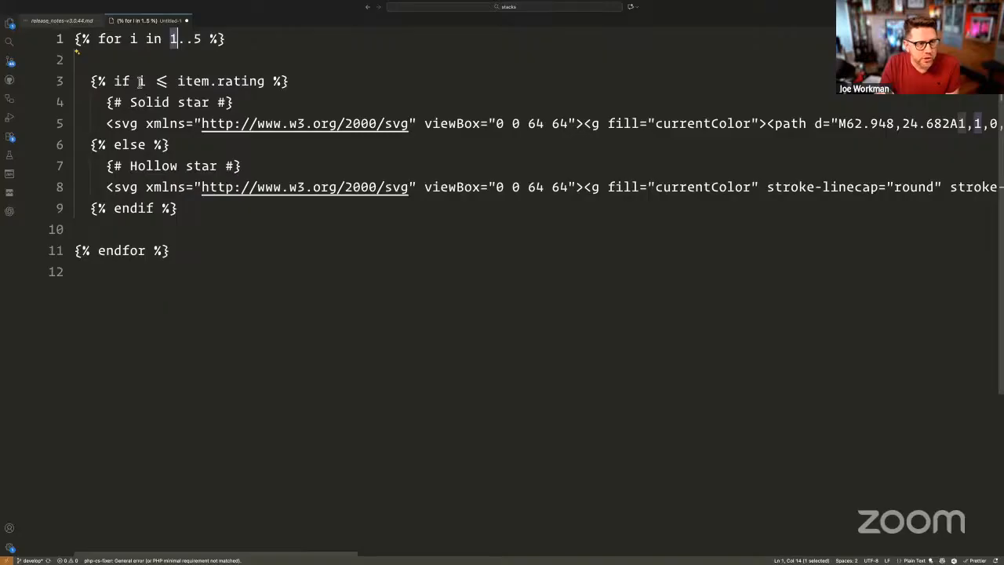
{"action": "double_click", "coordinate": [141, 81]}
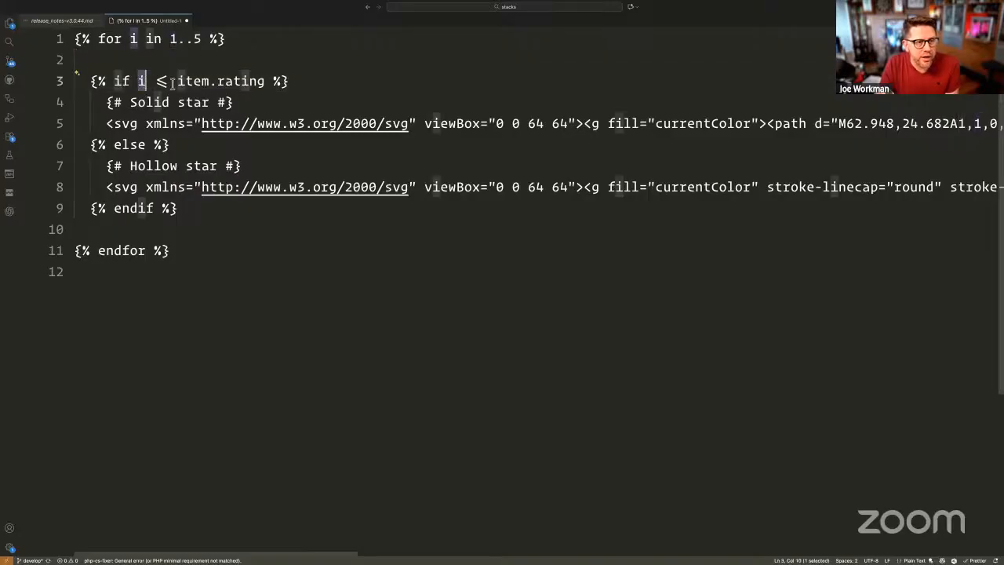
{"action": "left_click", "coordinate": [178, 81]}
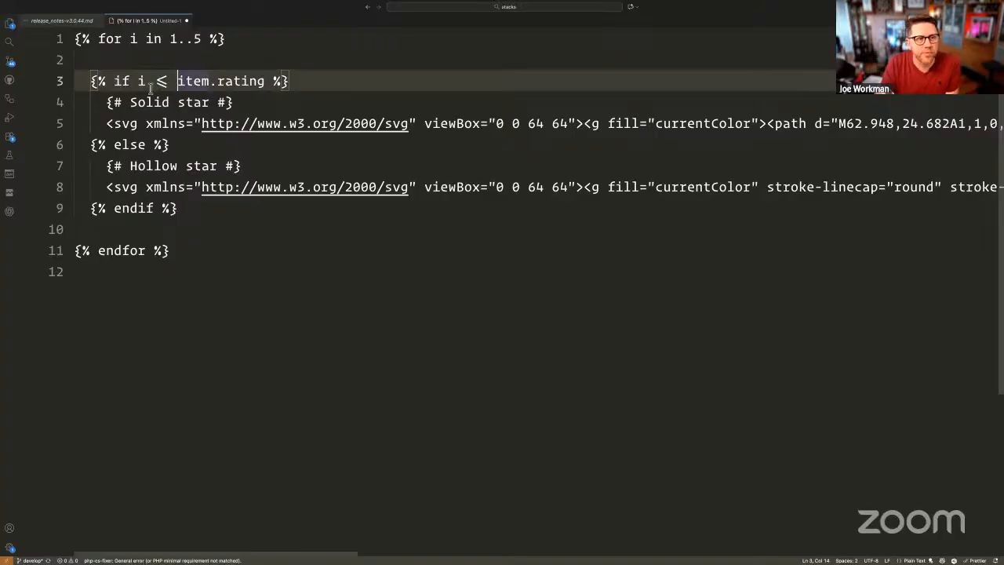
{"action": "triple_click", "coordinate": [104, 124]}
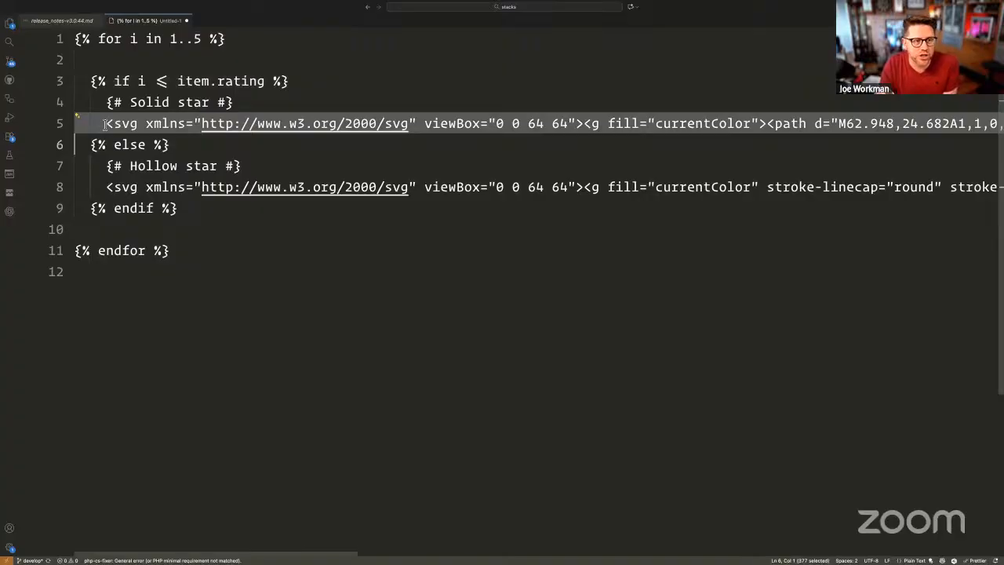
{"action": "triple_click", "coordinate": [123, 189]}
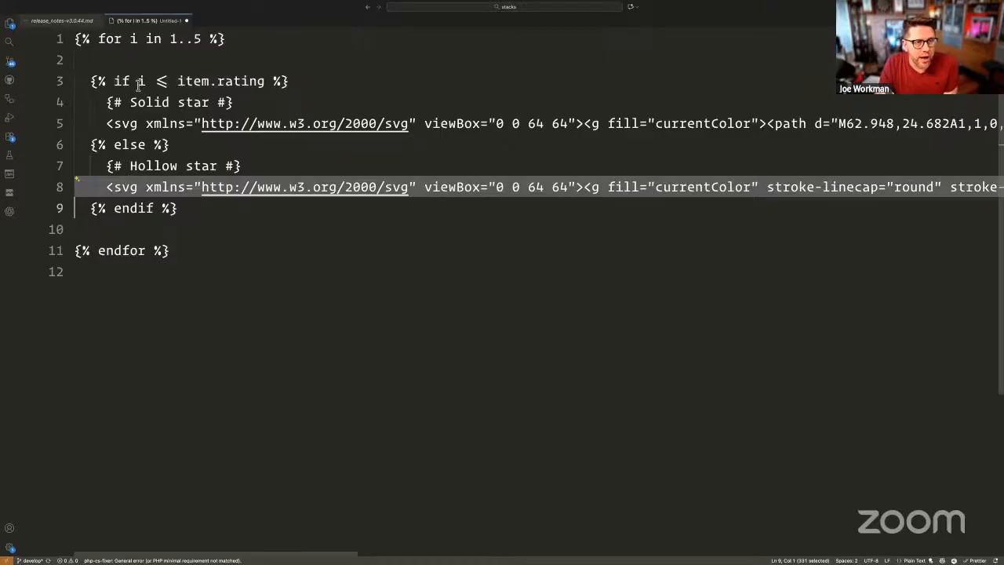
{"action": "double_click", "coordinate": [142, 81]}
{"action": "triple_click", "coordinate": [172, 126]}
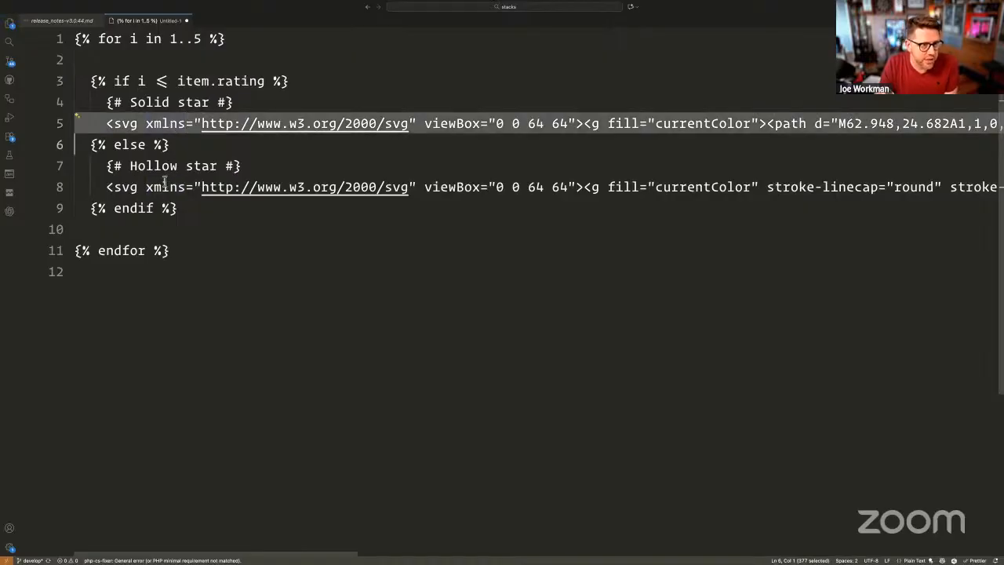
{"action": "triple_click", "coordinate": [138, 147]}
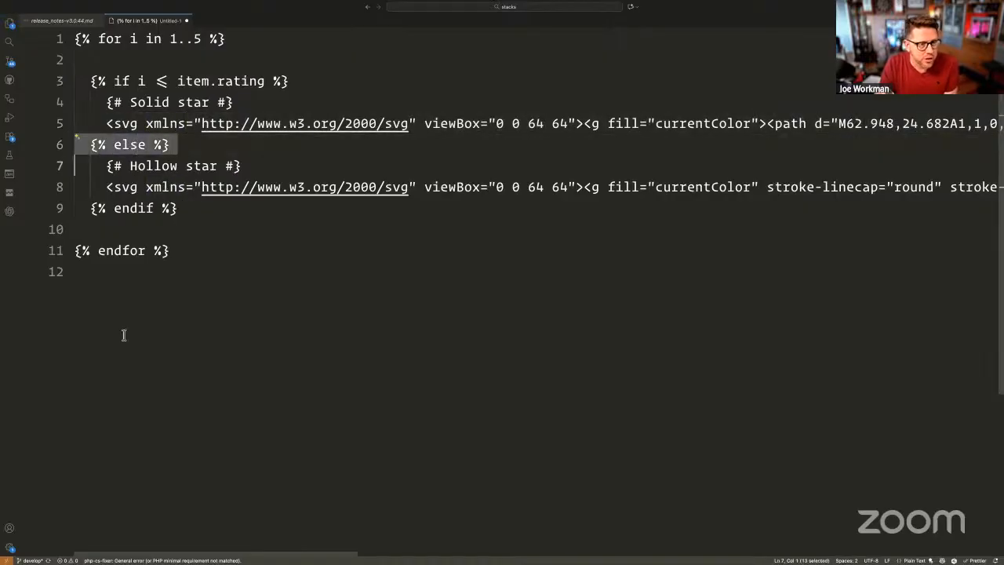
{"action": "double_click", "coordinate": [132, 40]}
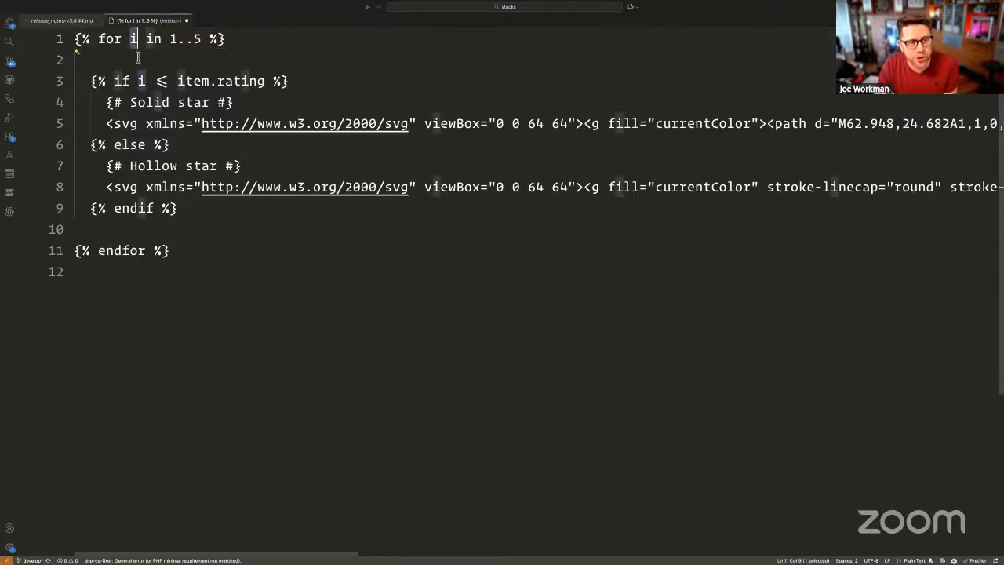
{"action": "double_click", "coordinate": [141, 81]}
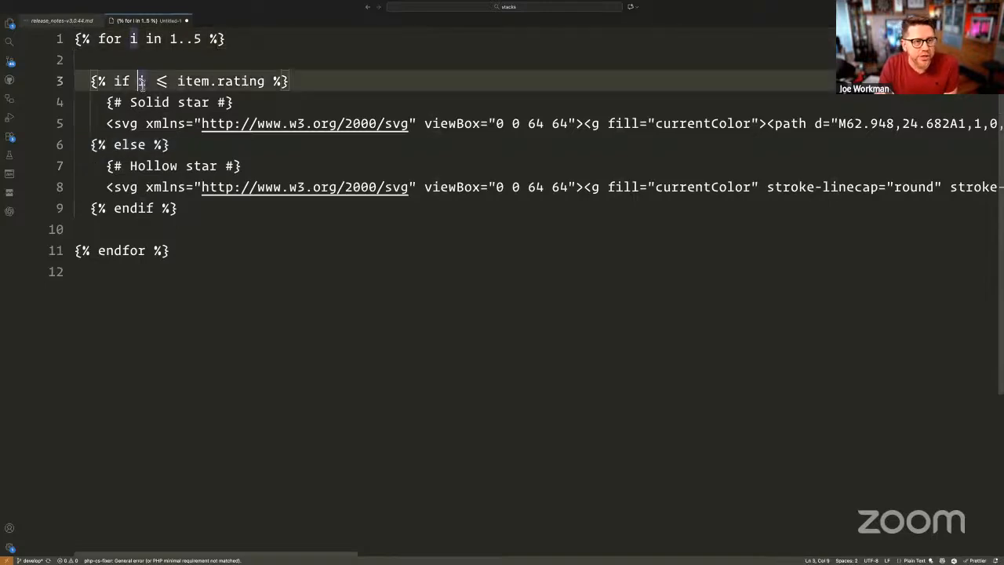
{"action": "left_click", "coordinate": [241, 79]}
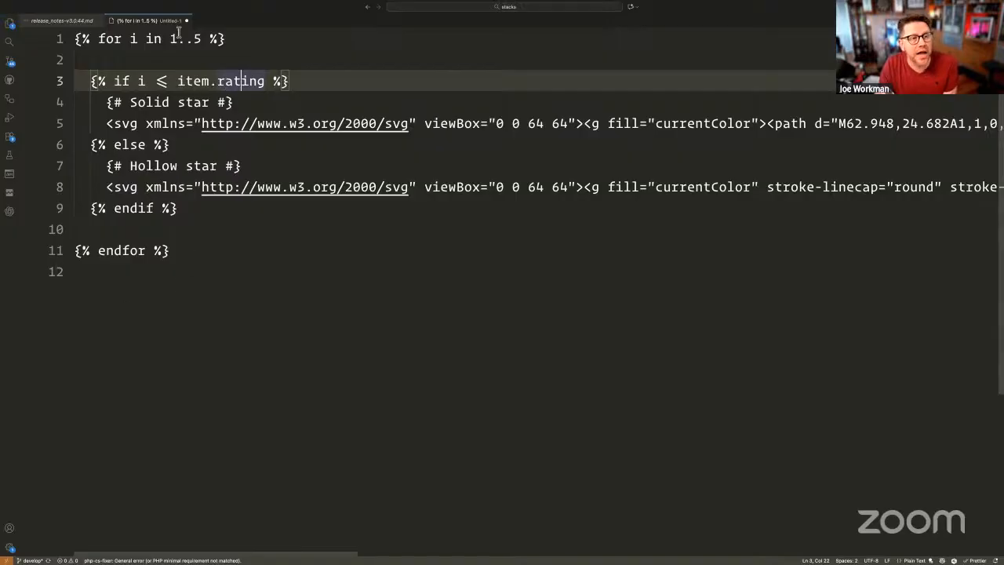
- Highlight the i ≤ item.rating comparison and the hollow-star svg line
{"action": "double_click", "coordinate": [142, 81]}
{"action": "left_click_drag", "start_coordinate": [177, 81], "coordinate": [265, 81]}
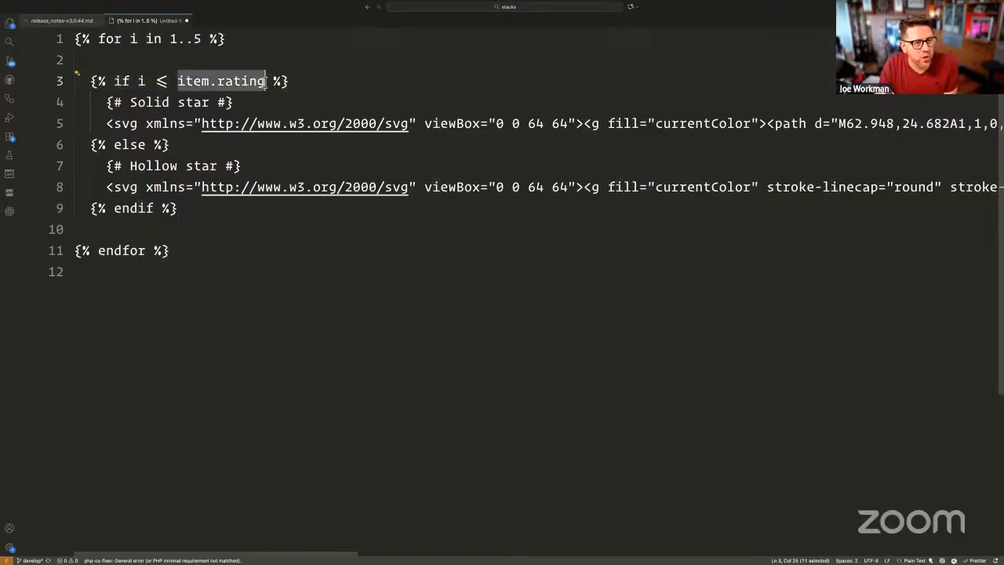
{"action": "left_click_drag", "start_coordinate": [138, 81], "coordinate": [267, 80]}
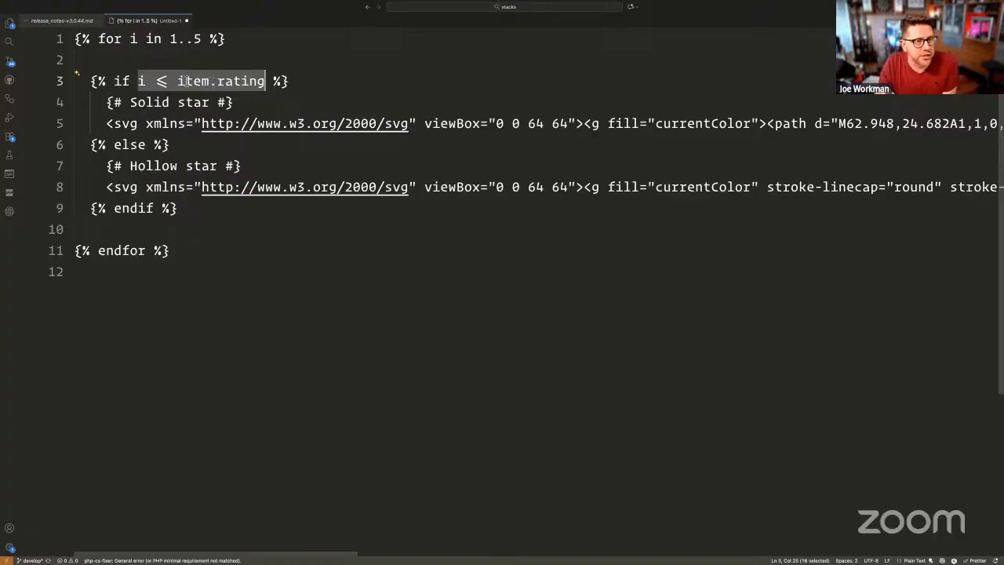
{"action": "triple_click", "coordinate": [146, 188]}
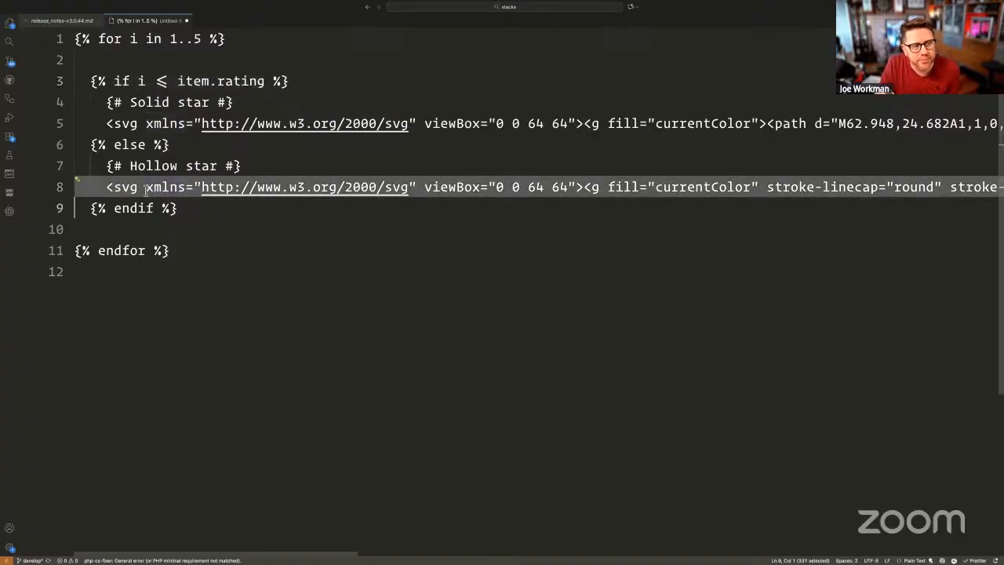
{"action": "left_click", "coordinate": [198, 237]}
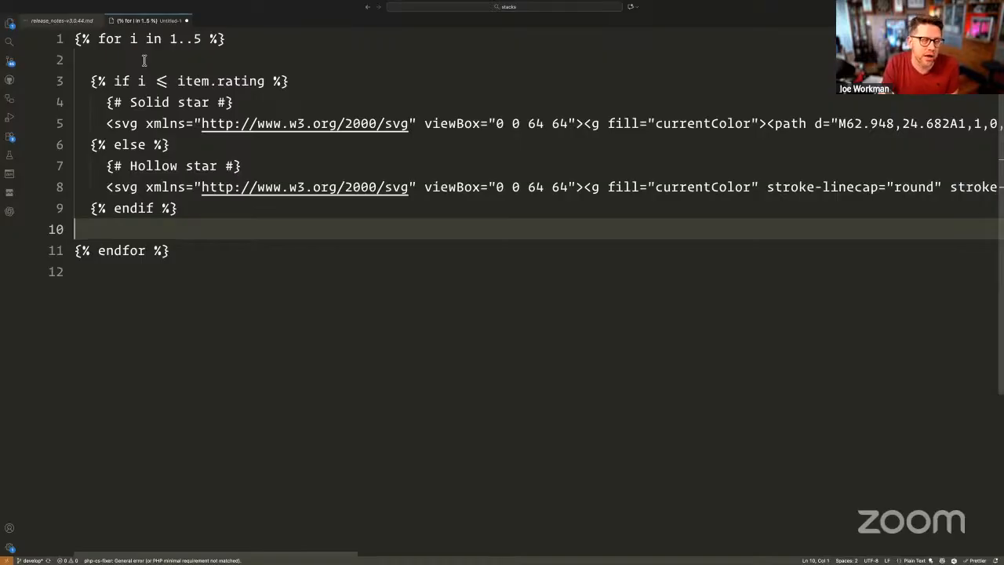
- Select each star svg line, then the whole template from for to endfor
{"action": "left_click", "coordinate": [150, 60]}
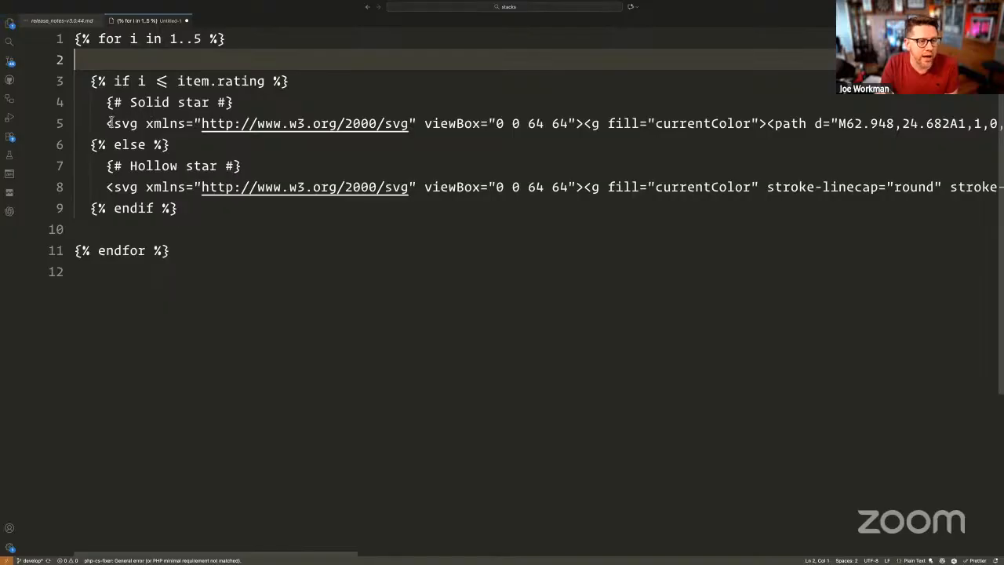
{"action": "double_click", "coordinate": [174, 123]}
{"action": "triple_click", "coordinate": [177, 123]}
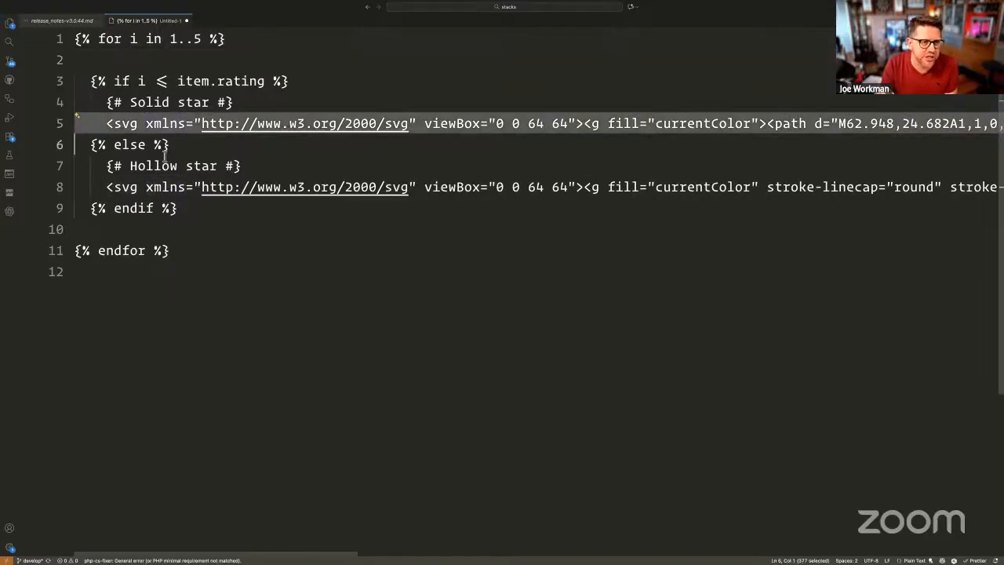
{"action": "triple_click", "coordinate": [153, 186]}
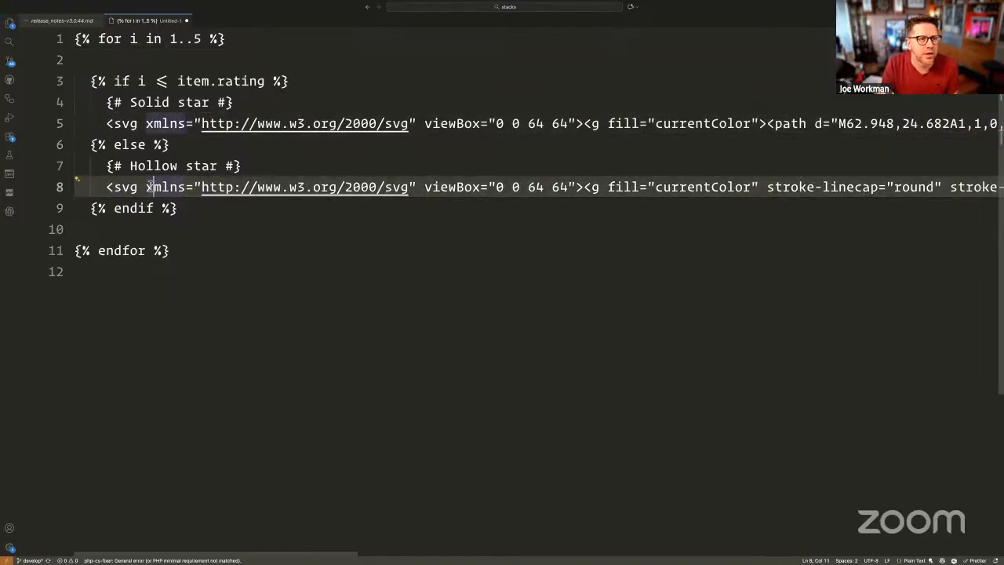
{"action": "left_click", "coordinate": [76, 39]}
{"action": "left_click_drag", "start_coordinate": [76, 38], "coordinate": [203, 253]}
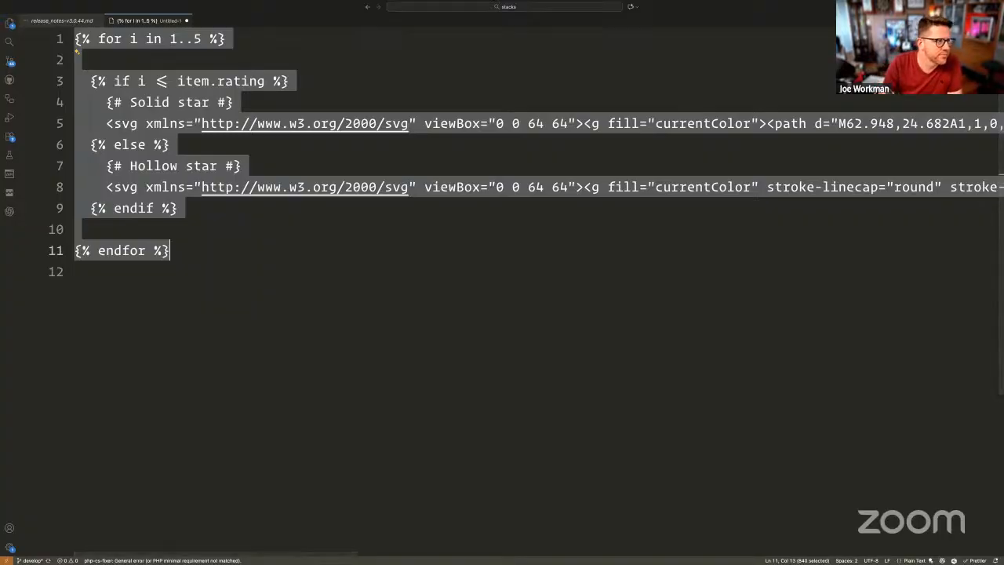
{"action": "left_click", "coordinate": [134, 420]}
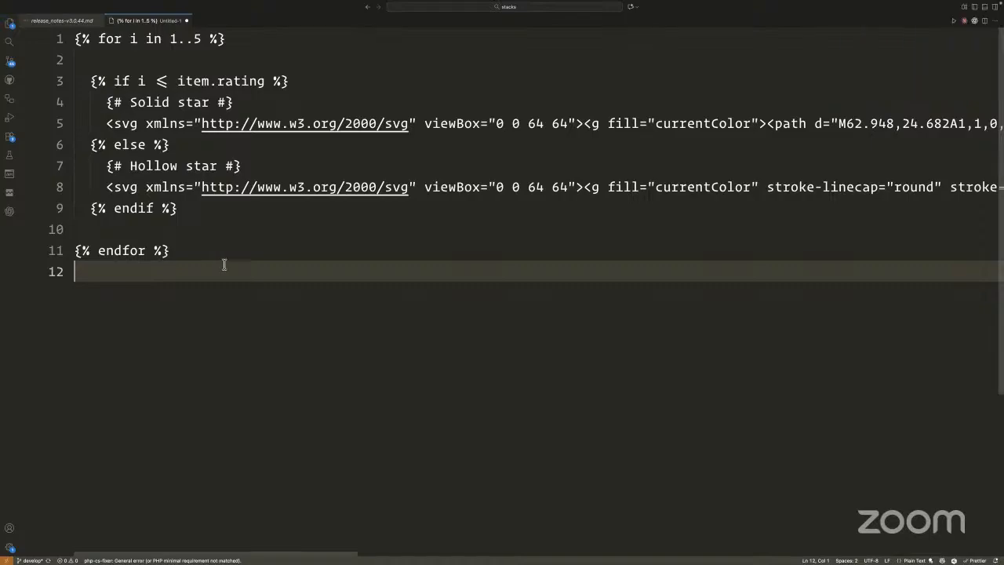
{"action": "key", "text": "ctrl+Left"}
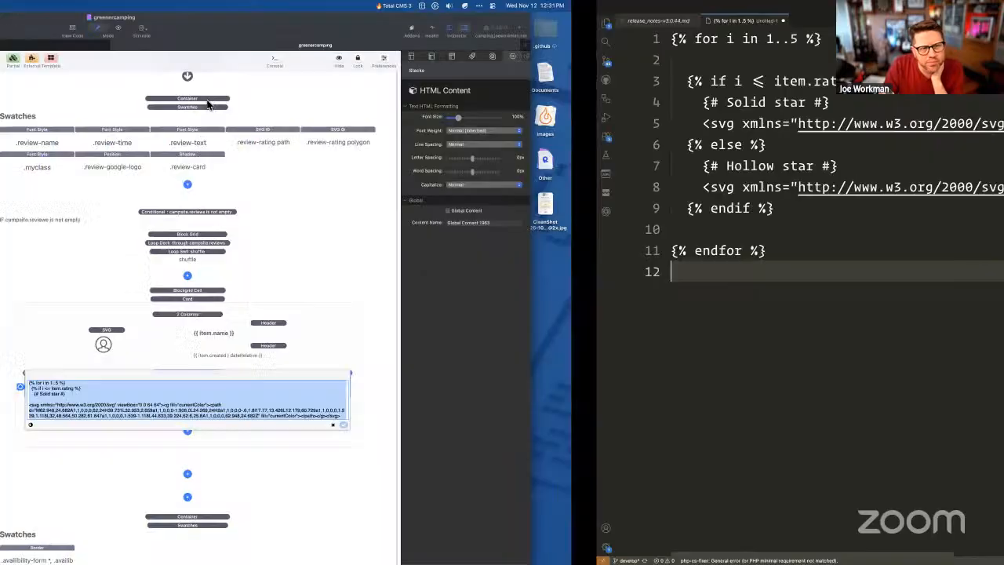
{"action": "key", "text": "ctrl+Right"}
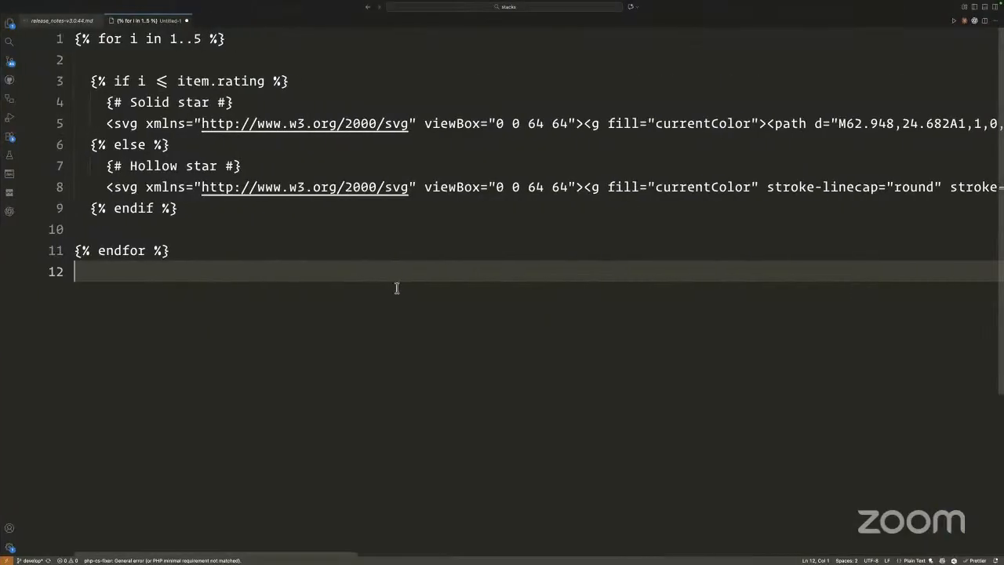
{"action": "left_click", "coordinate": [170, 82]}
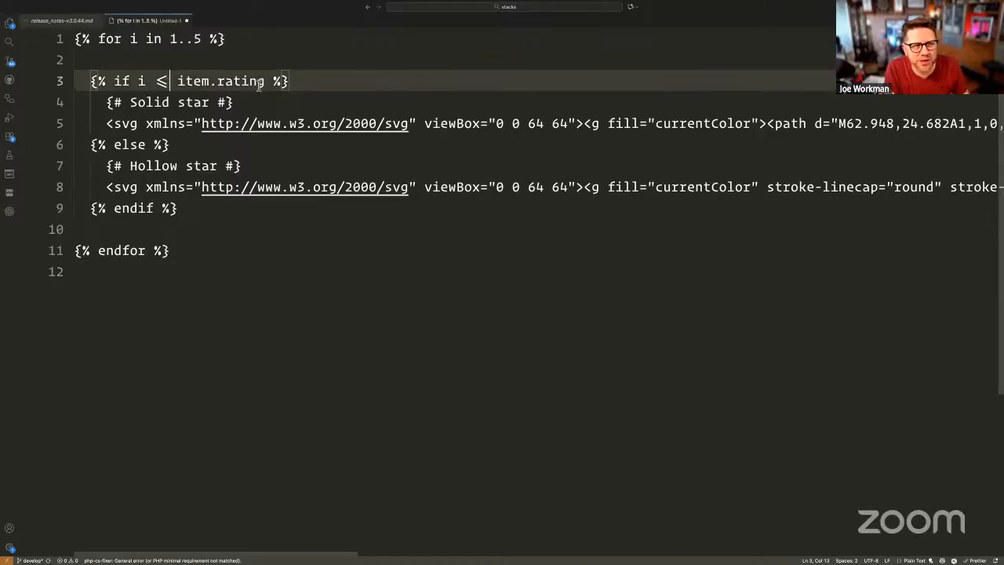
- Retype <= on line 3, closing the accidentally opened Settings tab
{"action": "key", "text": "BackSpace"}
{"action": "key", "text": "BackSpace"}
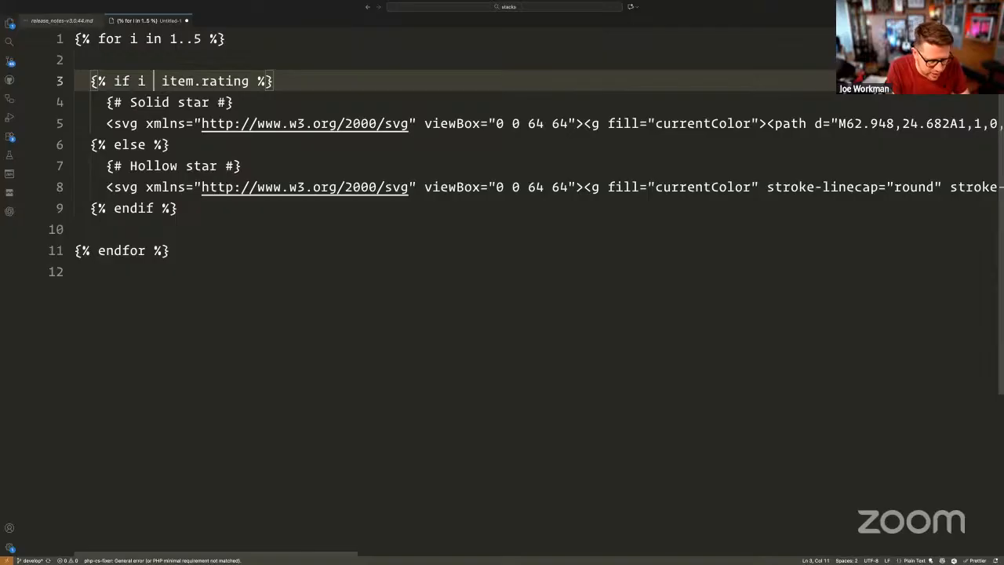
{"action": "key", "text": "super+comma"}
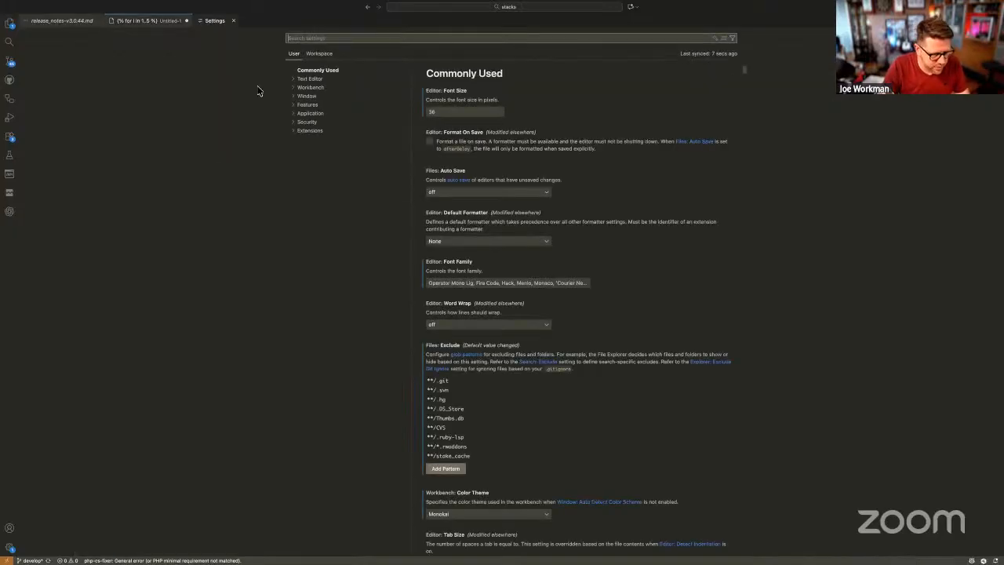
{"action": "key", "text": "super+w"}
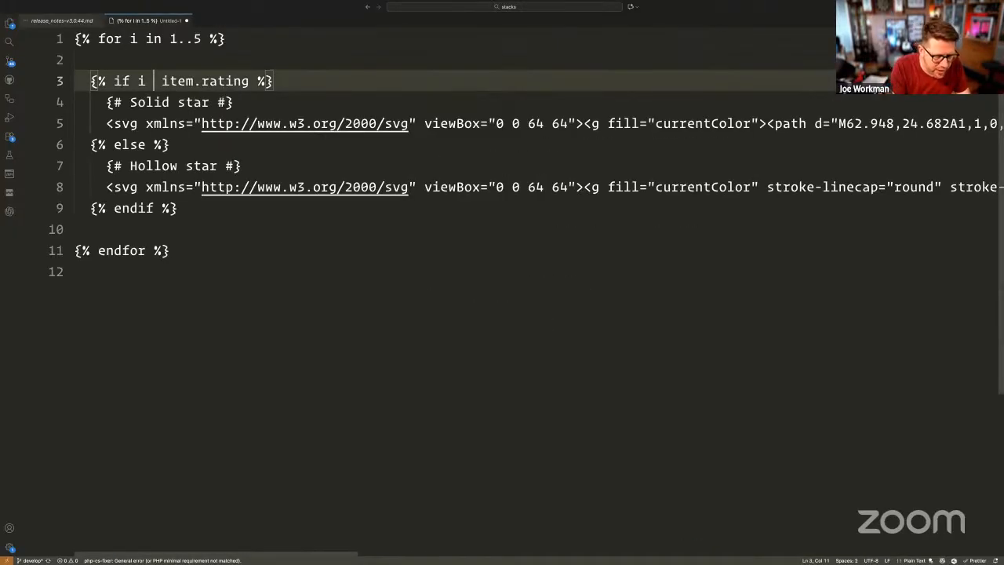
{"action": "type", "text": "<="}
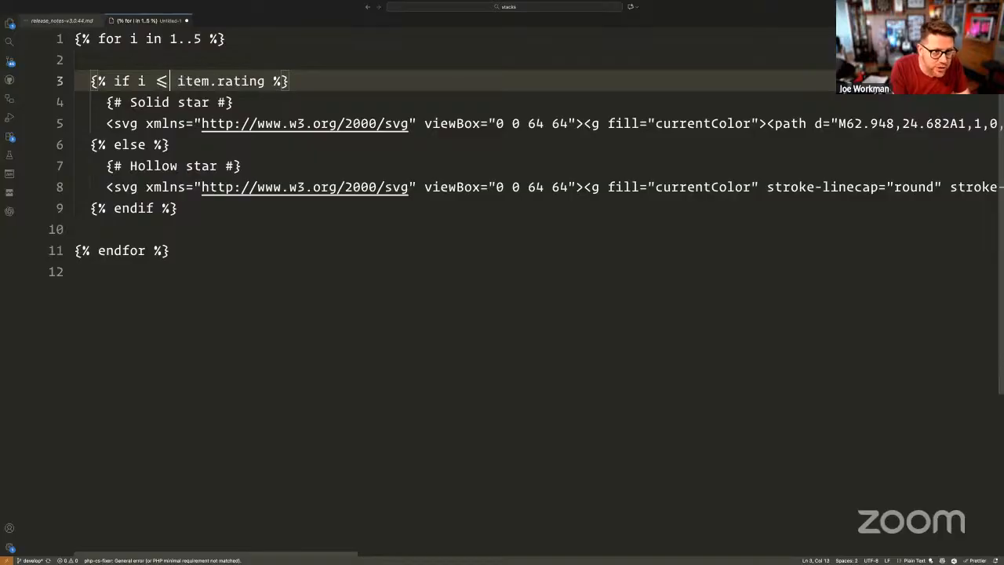
{"action": "key", "text": "BackSpace"}
{"action": "key", "text": "BackSpace"}
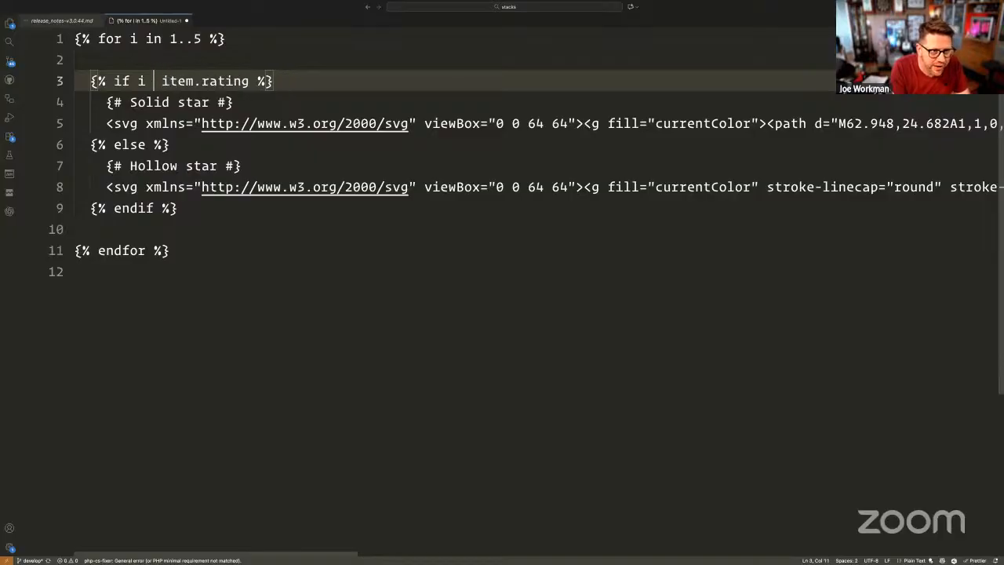
{"action": "type", "text": "<="}
- Check the ≤ operator on line 3, then move to the RapidWeaver desktop
{"action": "left_click", "coordinate": [208, 138]}
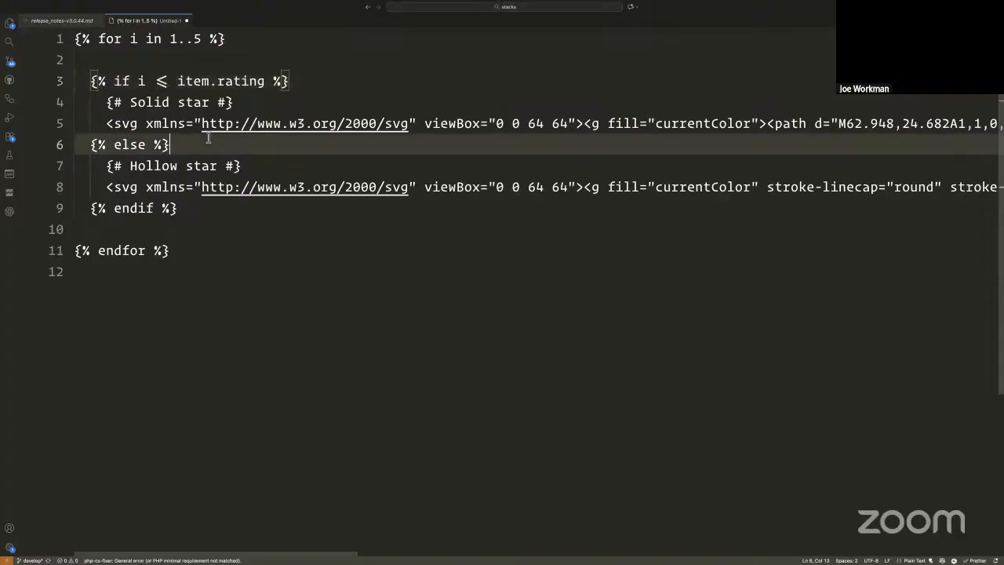
{"action": "left_click", "coordinate": [170, 85]}
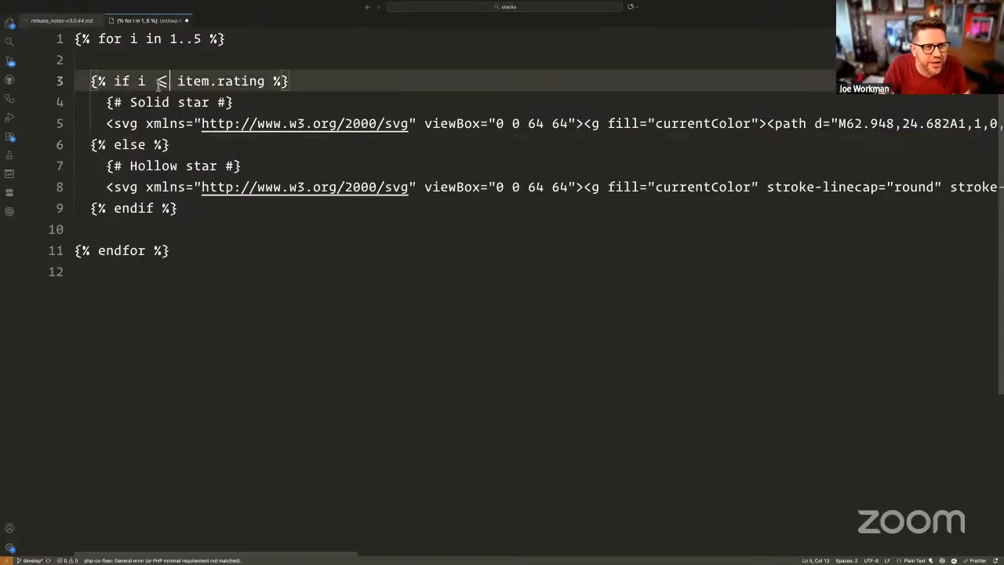
{"action": "key", "text": "Left"}
{"action": "key", "text": "Left"}
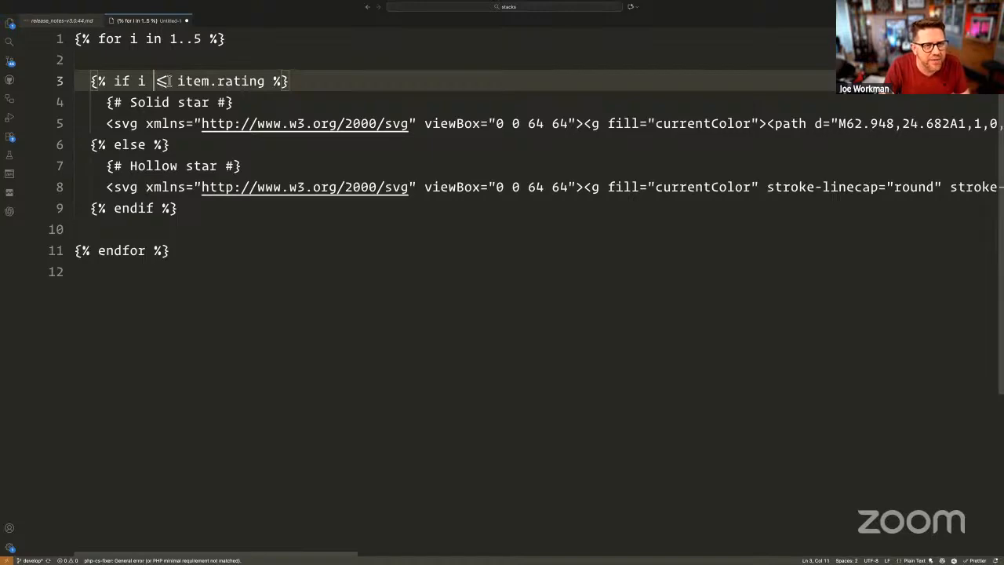
{"action": "key", "text": "shift+Right"}
{"action": "key", "text": "shift+Right"}
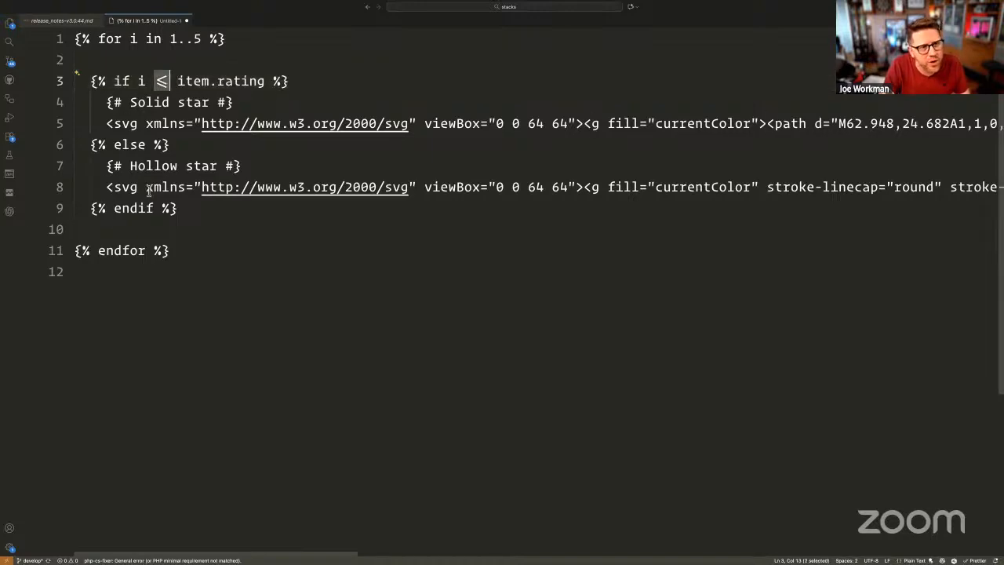
{"action": "left_click", "coordinate": [174, 81]}
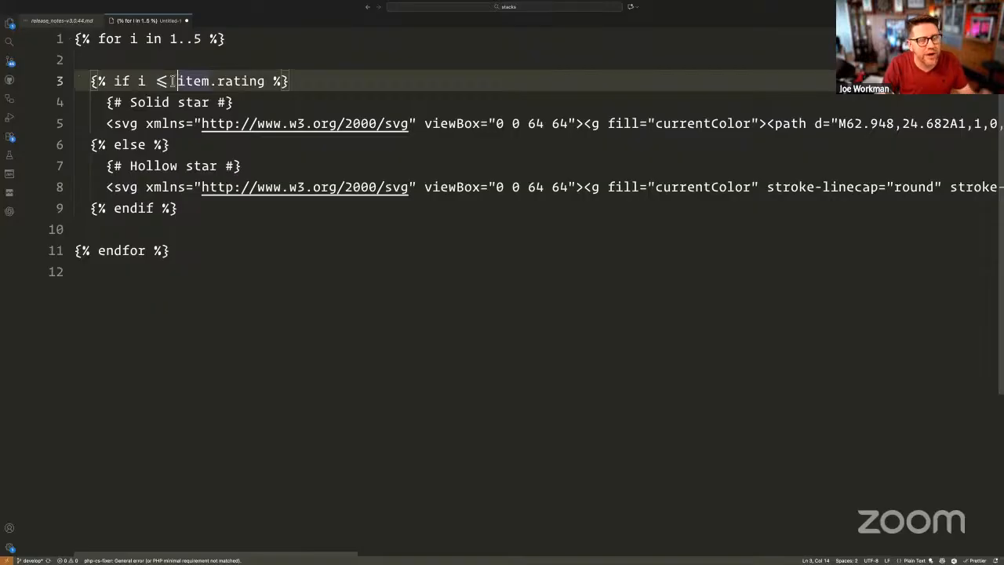
{"action": "left_click", "coordinate": [167, 81]}
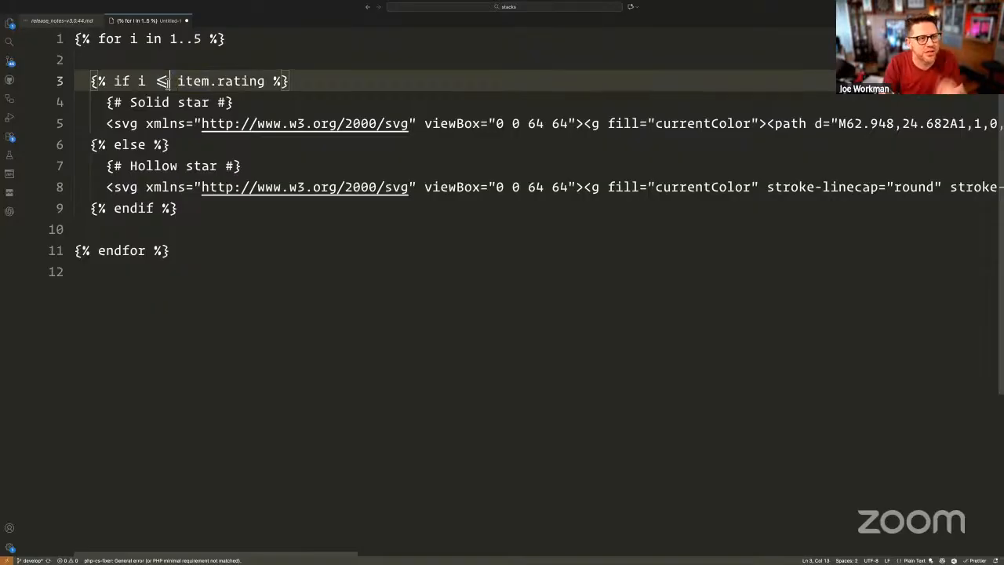
{"action": "double_click", "coordinate": [162, 81]}
{"action": "left_click", "coordinate": [163, 81]}
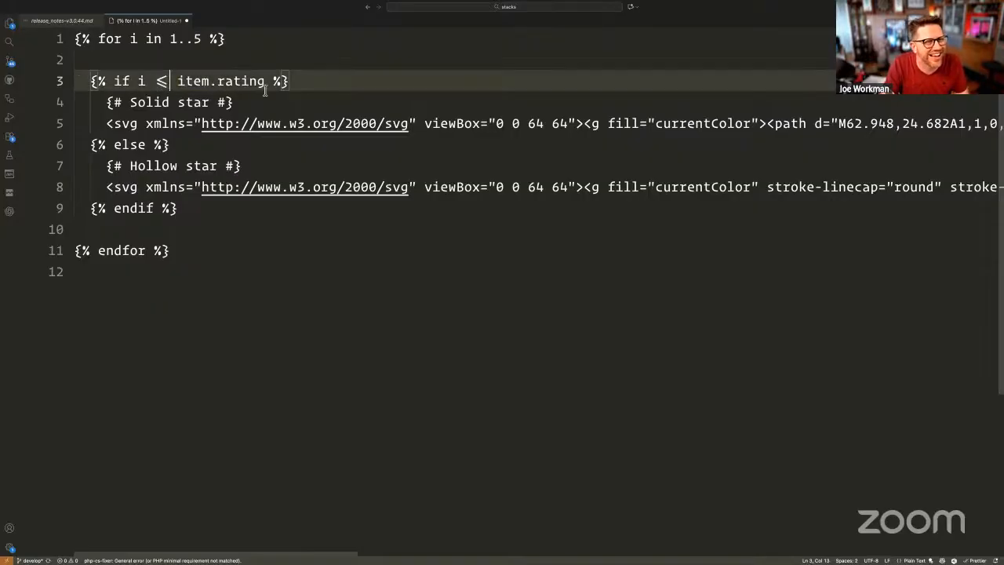
{"action": "left_click", "coordinate": [210, 66]}
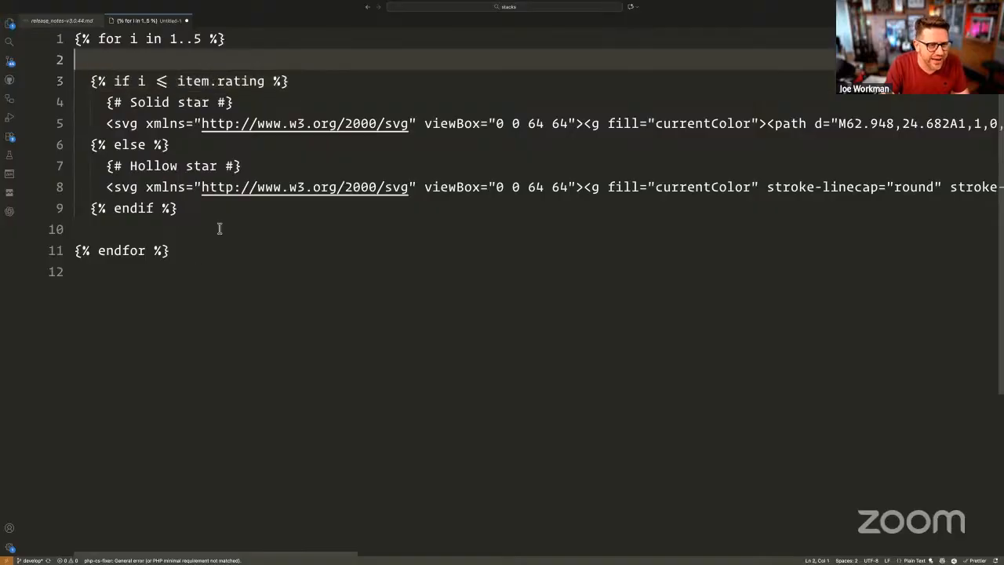
{"action": "key", "text": "ctrl+Left"}
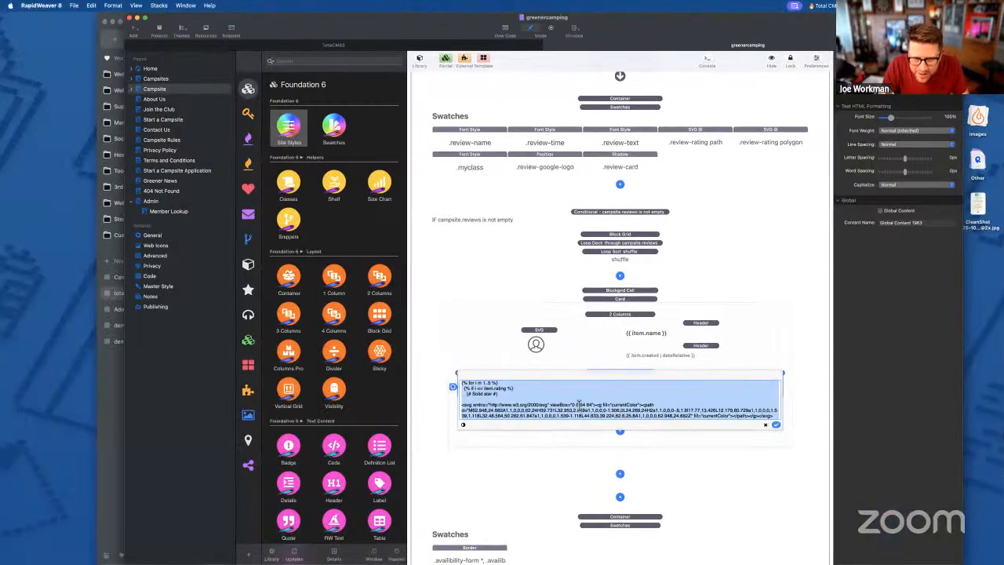
- Deselect RapidWeaver's HTML code box and return to line 3 of the VS Code template
{"action": "left_click", "coordinate": [581, 405]}
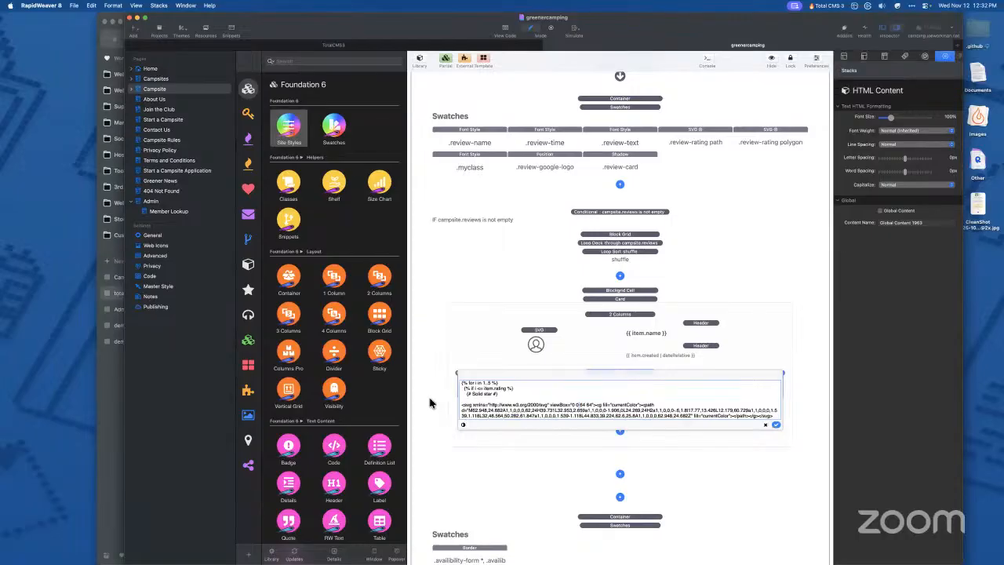
{"action": "key", "text": "ctrl+Right"}
{"action": "left_click", "coordinate": [181, 81]}
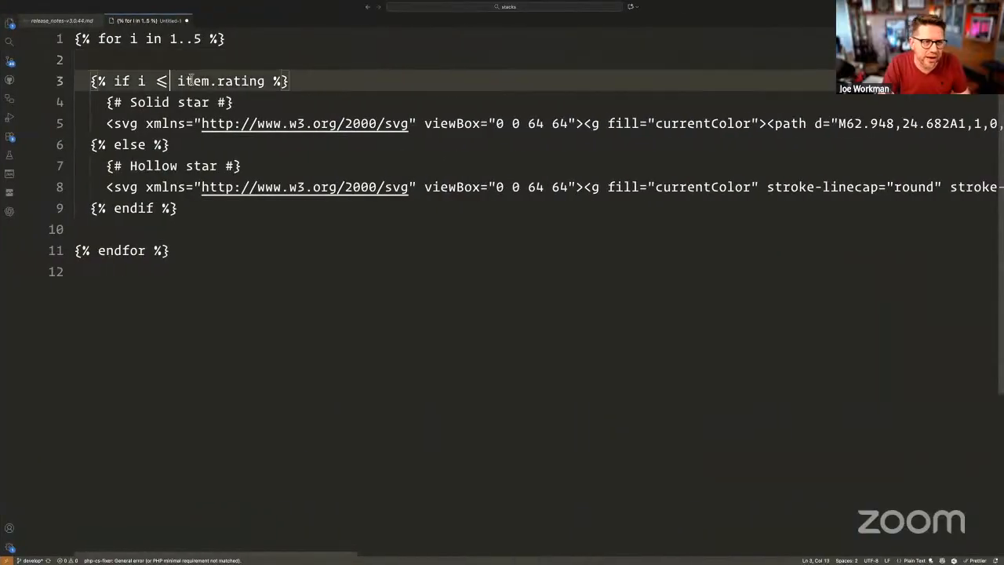
- Replace the ≤ on line 3 with a typed < = operator
{"action": "key", "text": "BackSpace"}
{"action": "key", "text": "BackSpace"}
{"action": "type", "text": "< ="}
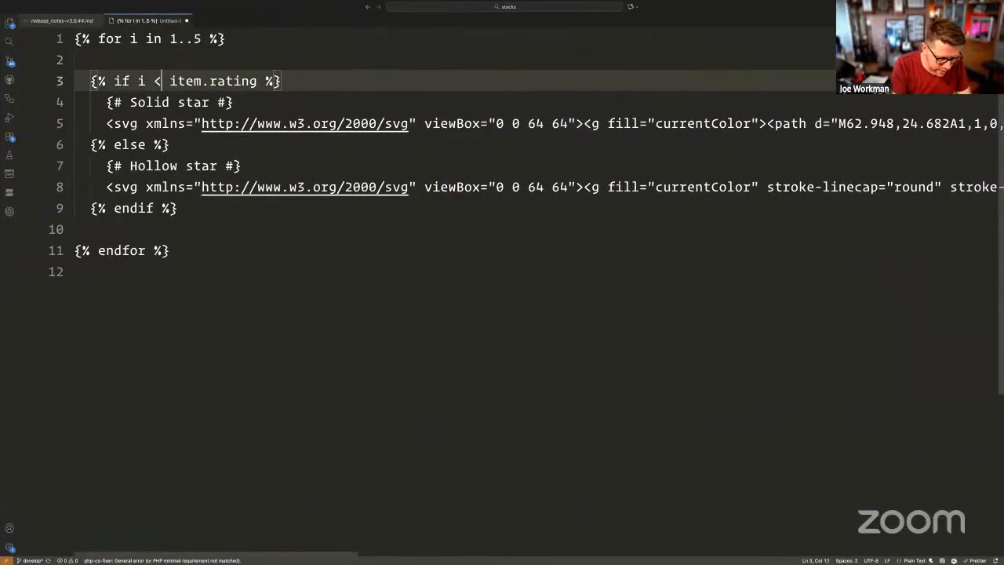
{"action": "left_click", "coordinate": [170, 80]}
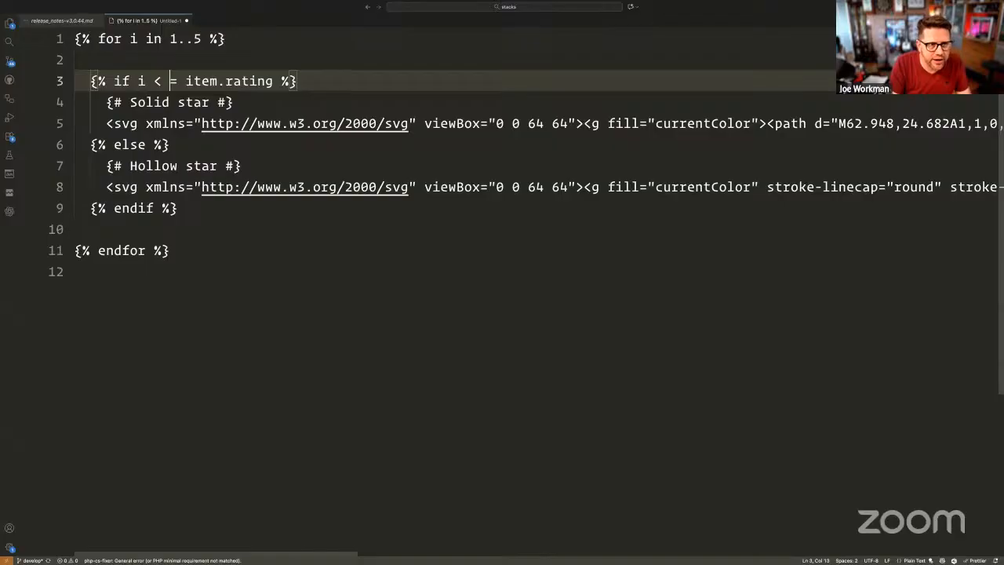
{"action": "key", "text": "BackSpace"}
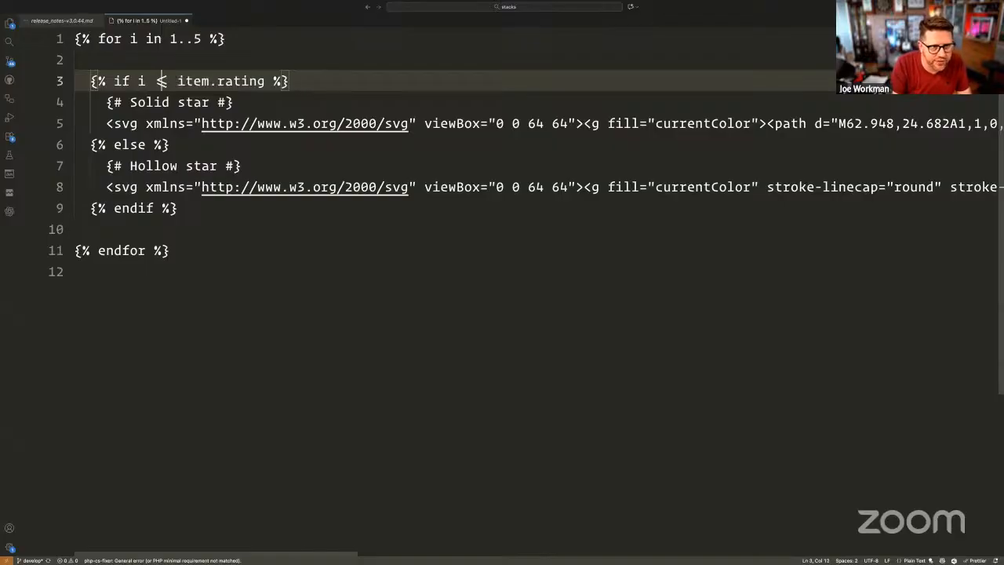
{"action": "key", "text": "Down"}
{"action": "key", "text": "Up"}
{"action": "key", "text": "Left"}
{"action": "key", "text": "Left"}
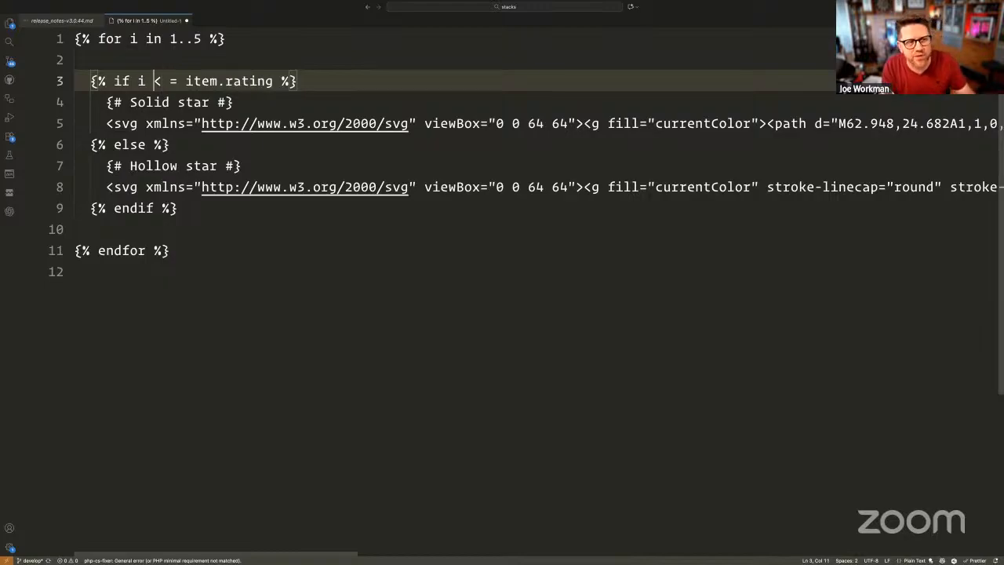
{"action": "key", "text": "shift+Right"}
{"action": "key", "text": "shift+Right"}
{"action": "key", "text": "shift+Right"}
{"action": "key", "text": "Left"}
{"action": "key", "text": "Right"}
{"action": "key", "text": "Right"}
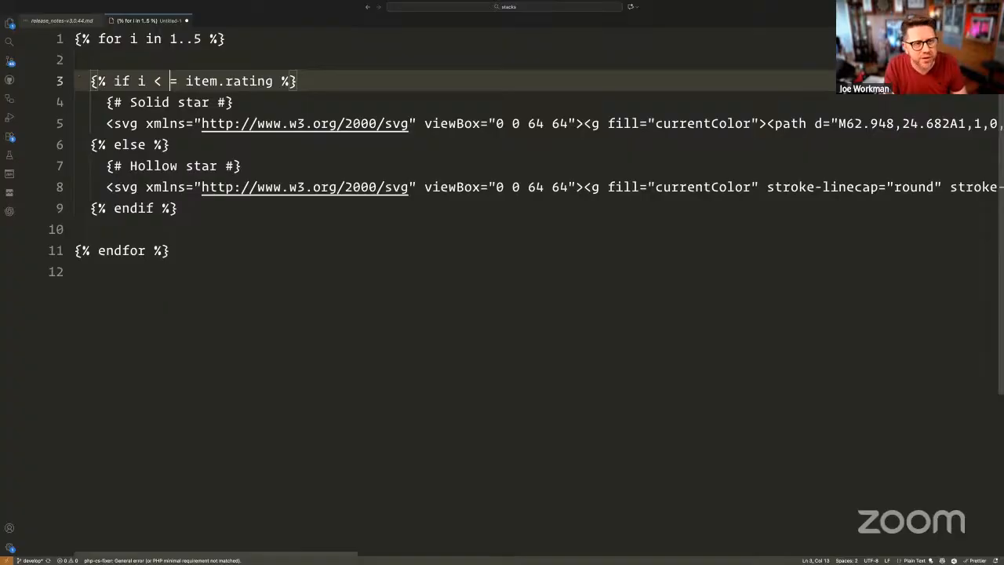
- Try >, < and != in line 3, settling on if i = item.rating
{"action": "key", "text": "BackSpace"}
{"action": "key", "text": "BackSpace"}
{"action": "type", "text": ">"}
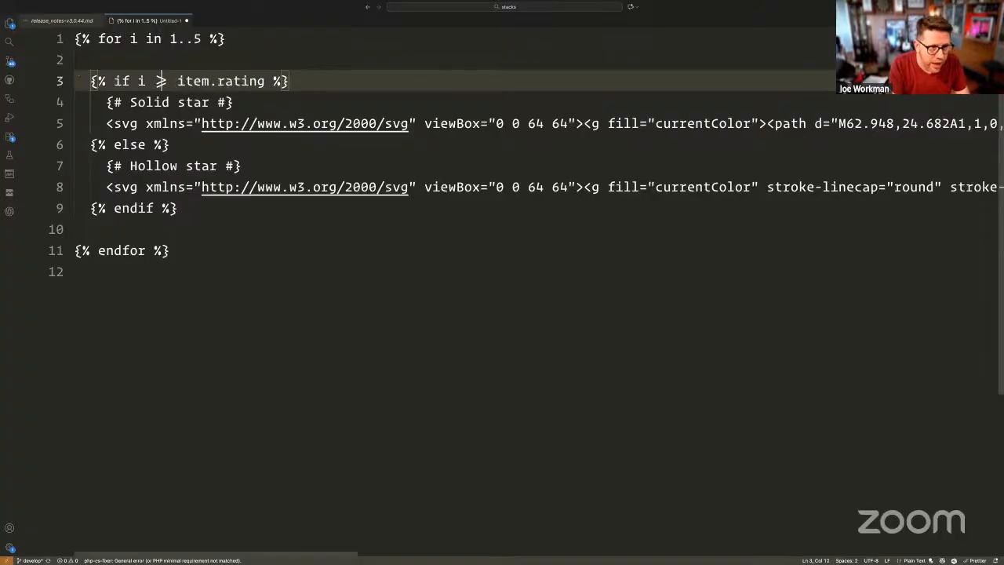
{"action": "key", "text": "BackSpace"}
{"action": "type", "text": "<"}
{"action": "key", "text": "BackSpace"}
{"action": "left_click", "coordinate": [162, 81]}
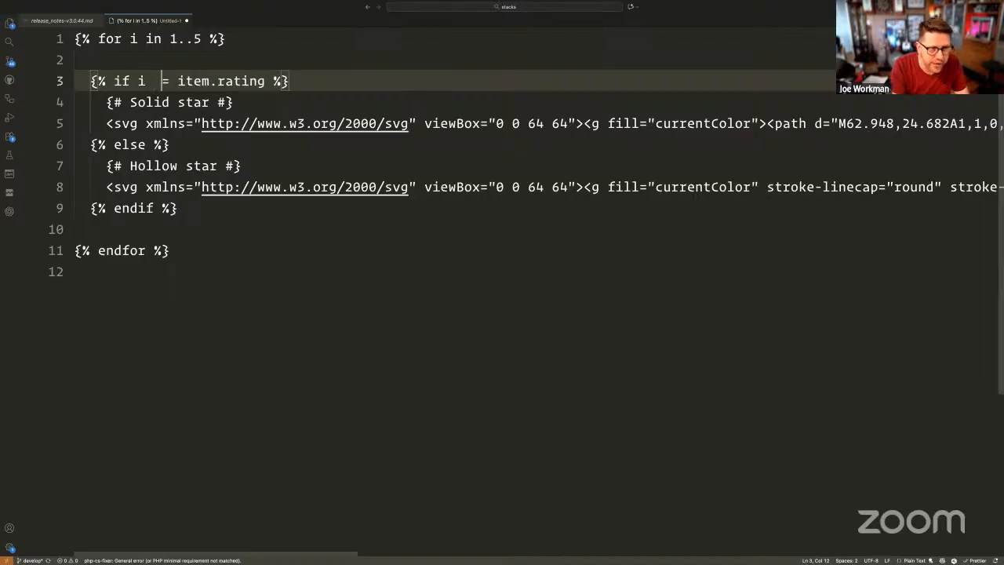
{"action": "left_click", "coordinate": [138, 101]}
{"action": "left_click", "coordinate": [161, 81]}
{"action": "type", "text": "="}
{"action": "key", "text": "BackSpace"}
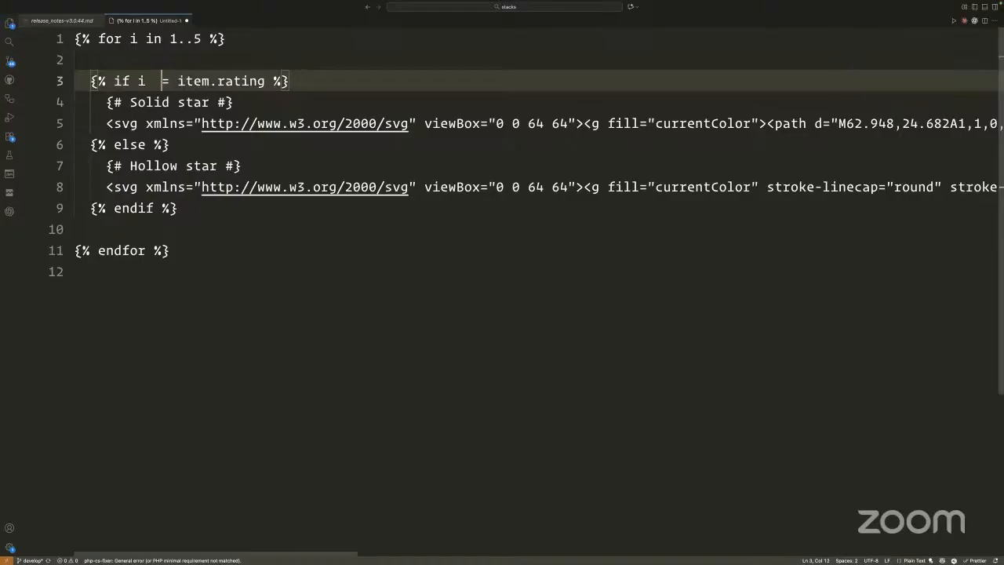
{"action": "type", "text": "!"}
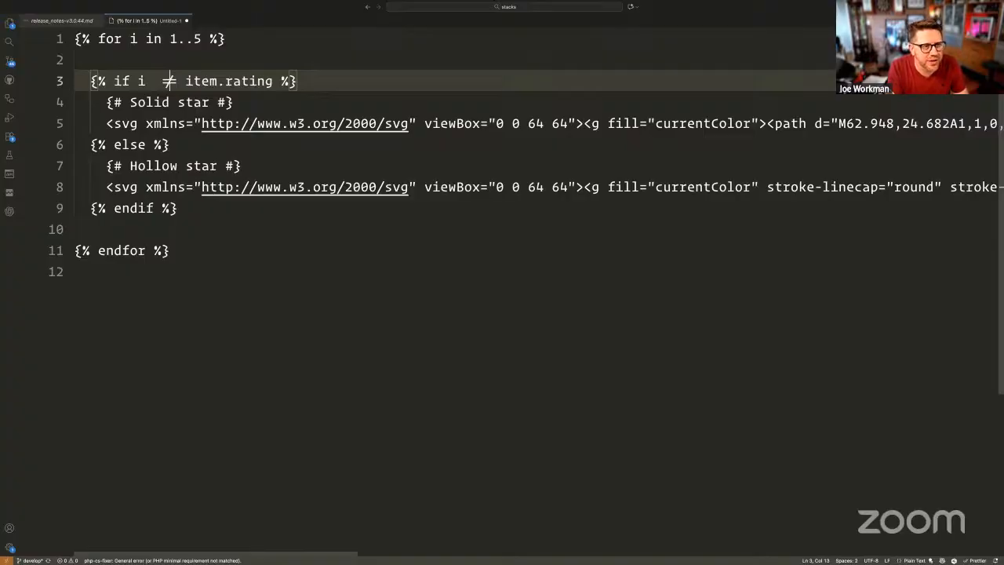
{"action": "type", "text": "="}
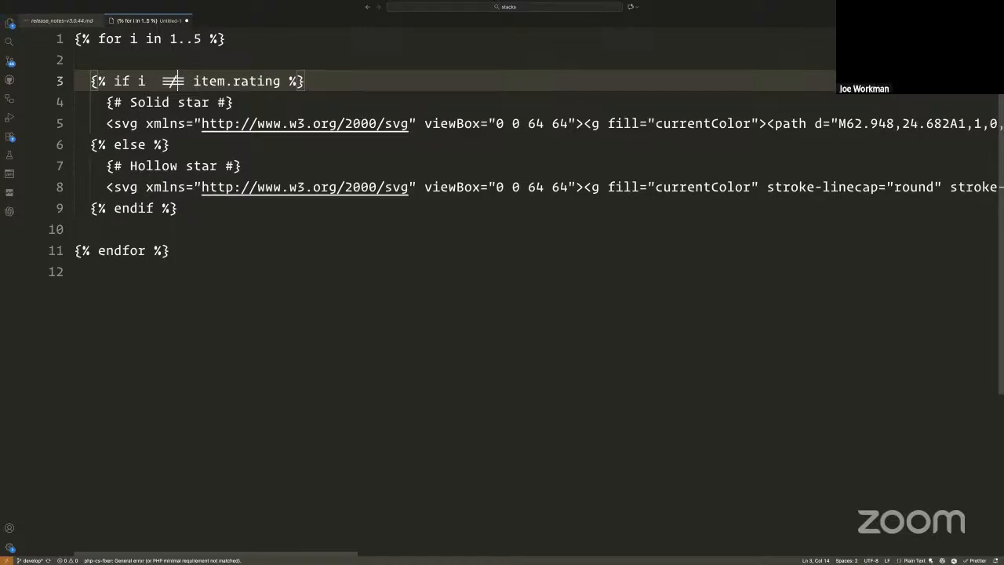
{"action": "key", "text": "BackSpace"}
{"action": "key", "text": "BackSpace"}
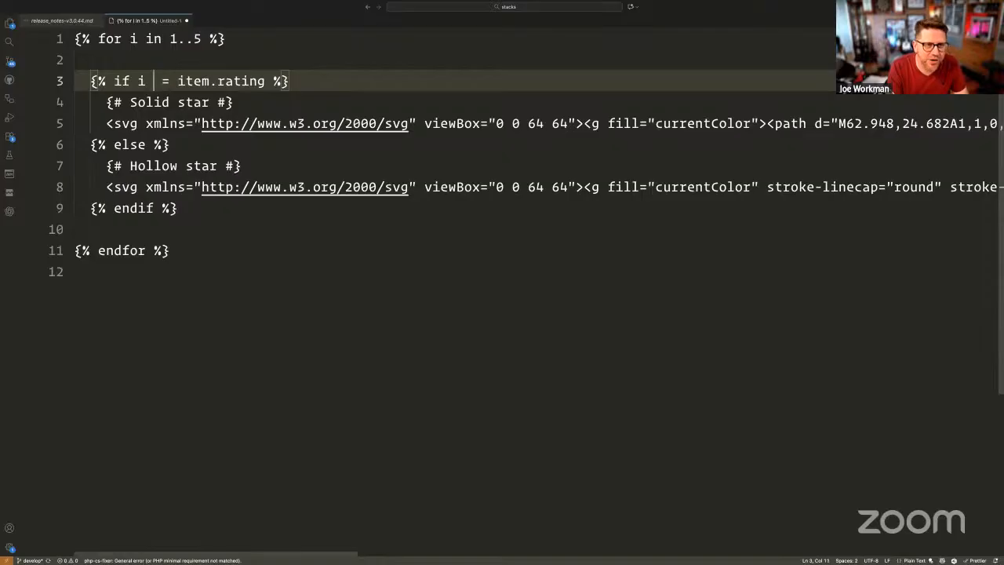
{"action": "key", "text": "BackSpace"}
{"action": "left_click", "coordinate": [225, 168]}
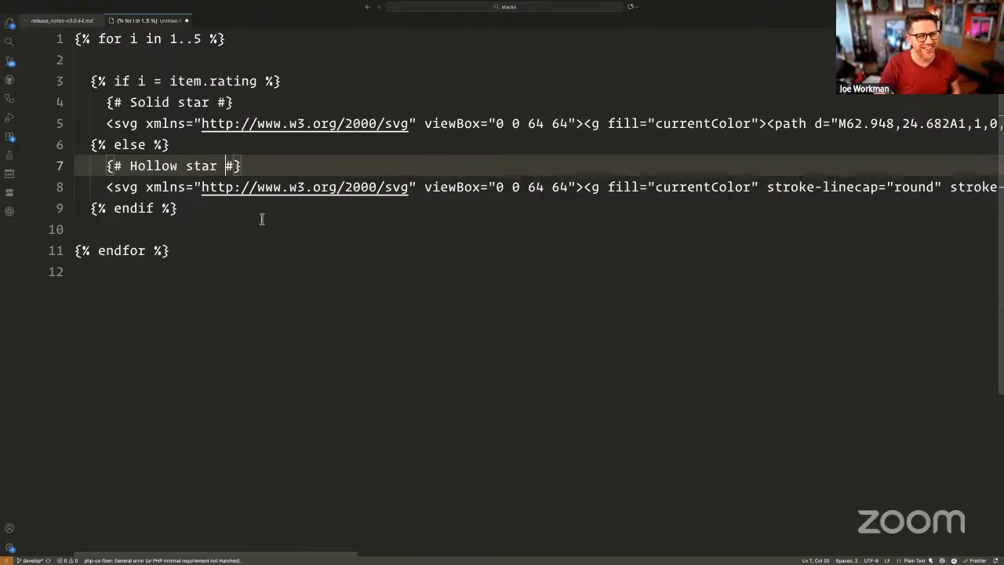
{"action": "key", "text": "super+Tab"}
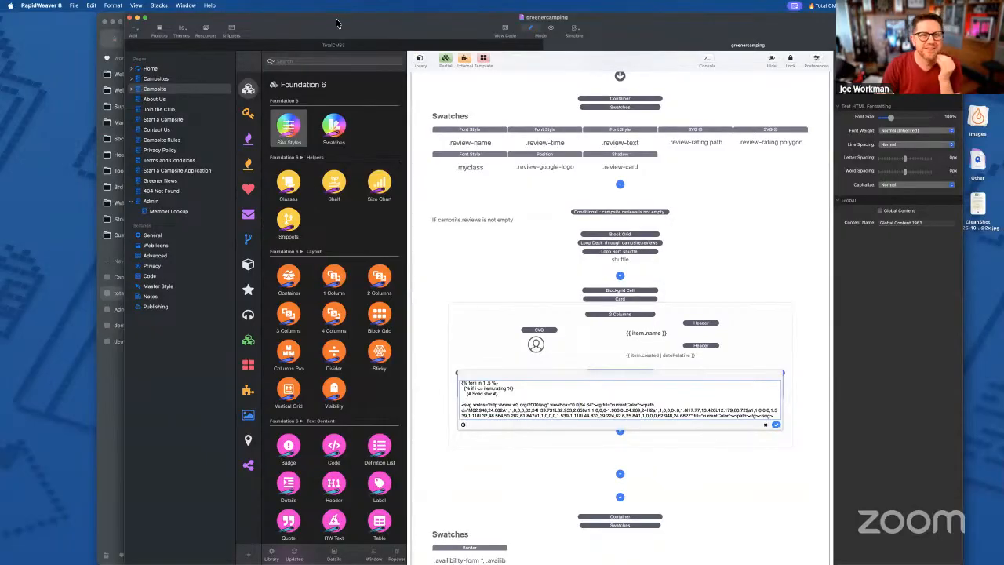
{"action": "left_click_drag", "start_coordinate": [343, 23], "coordinate": [372, 23]}
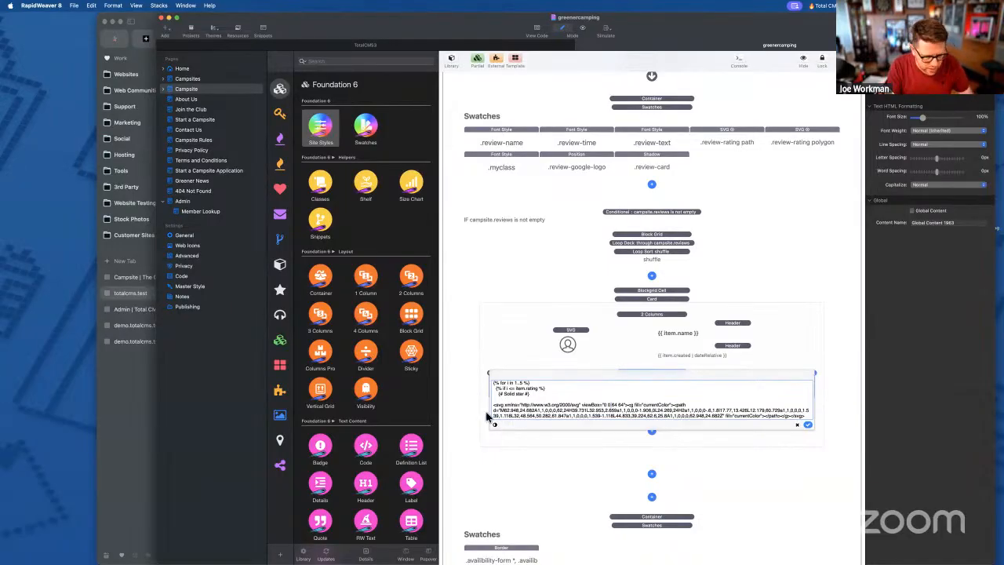
{"action": "key", "text": "super+space"}
{"action": "type", "text": "cur"}
{"action": "key", "text": "Return"}
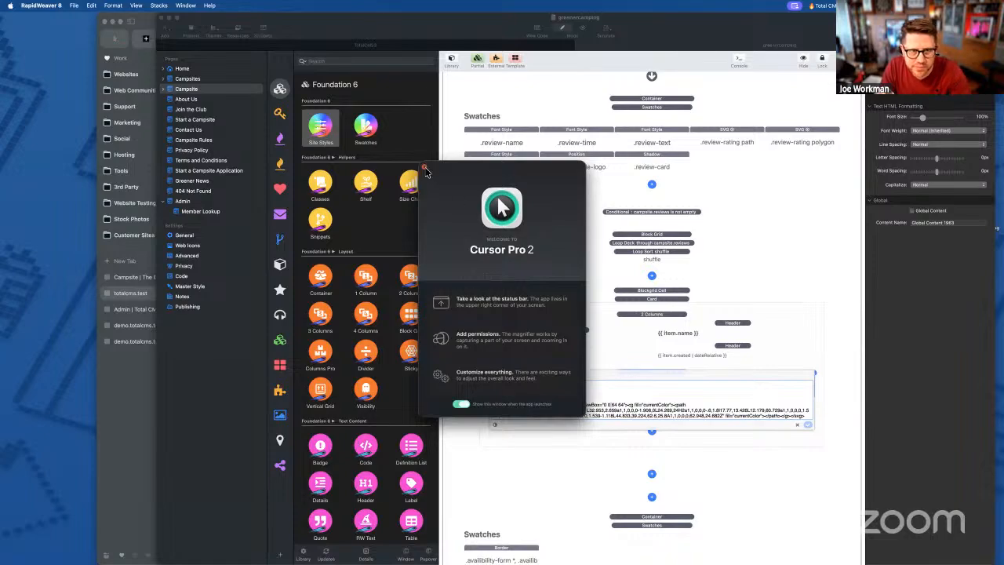
{"action": "left_click", "coordinate": [423, 166]}
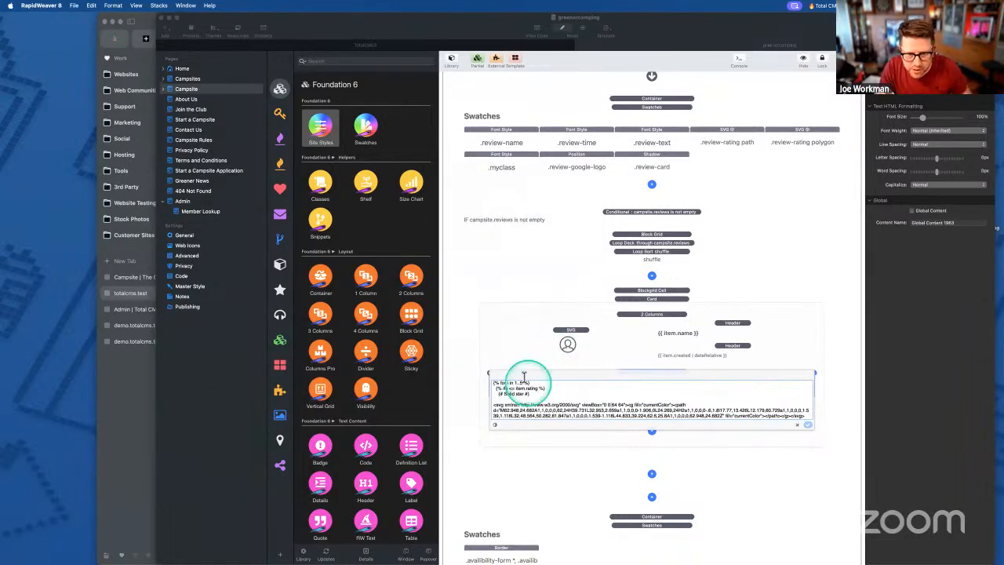
{"action": "key", "text": "ctrl+alt+z"}
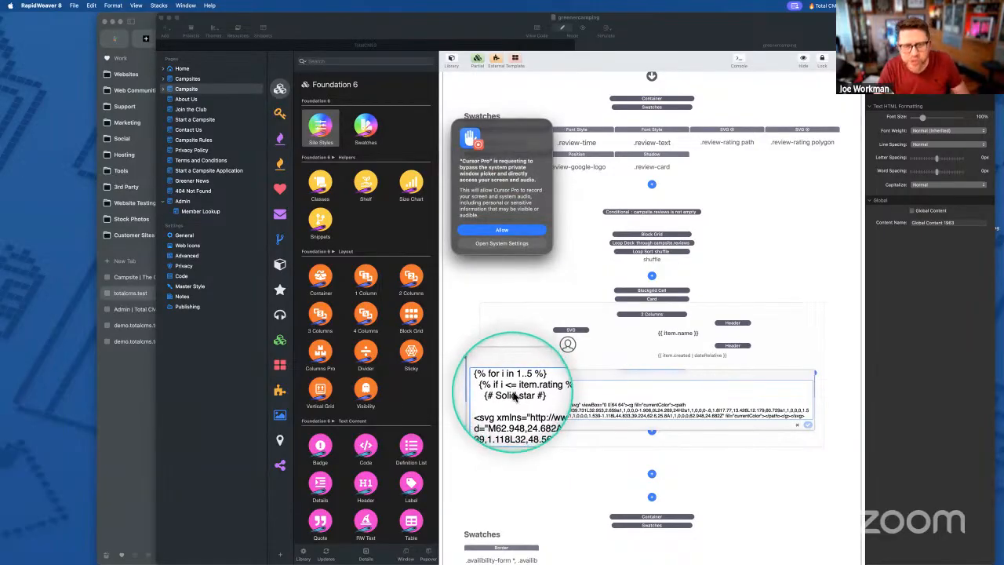
{"action": "left_click", "coordinate": [506, 230]}
{"action": "key", "text": "ctrl+alt+z"}
{"action": "key", "text": "ctrl+alt+z"}
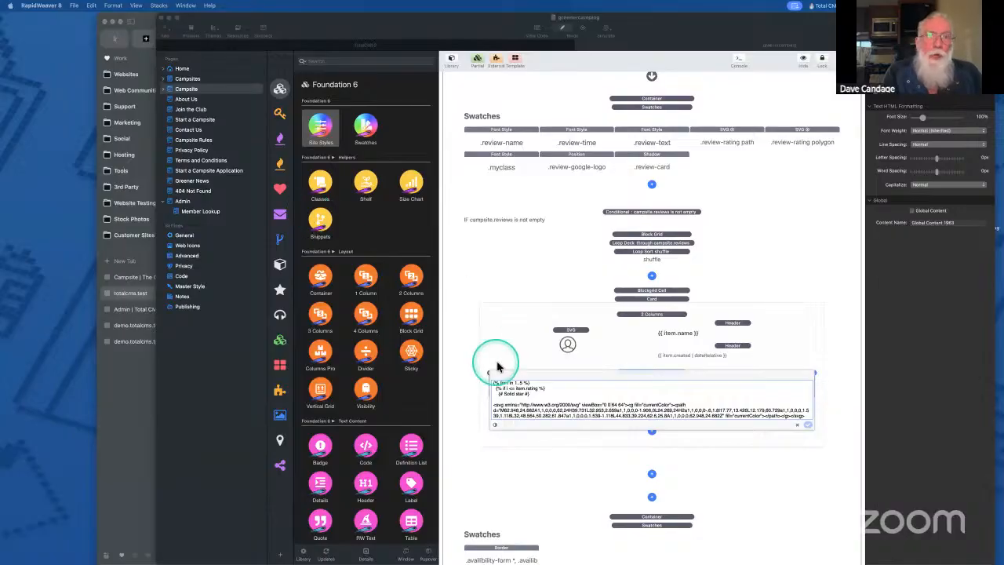
{"action": "key", "text": "ctrl"}
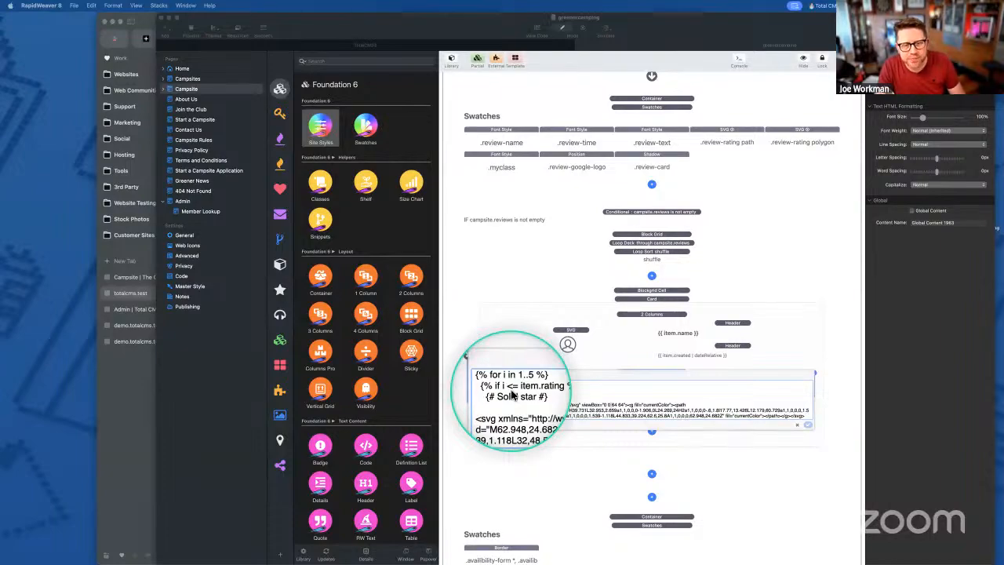
{"action": "left_click", "coordinate": [512, 396]}
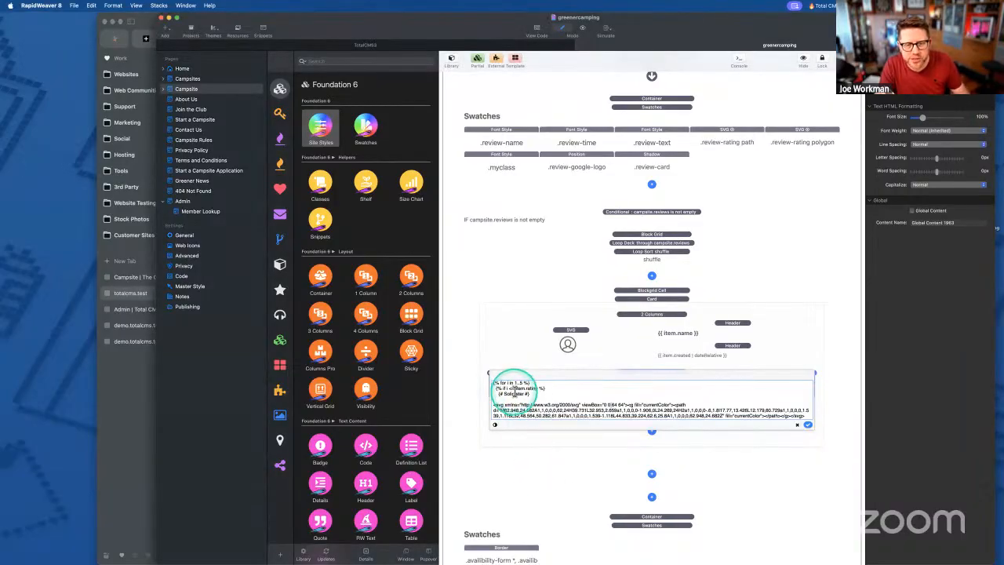
- Expand the SVG stack's code box and replace == with <=, giving {% if i <= item.rating %}
{"action": "left_click", "coordinate": [573, 399]}
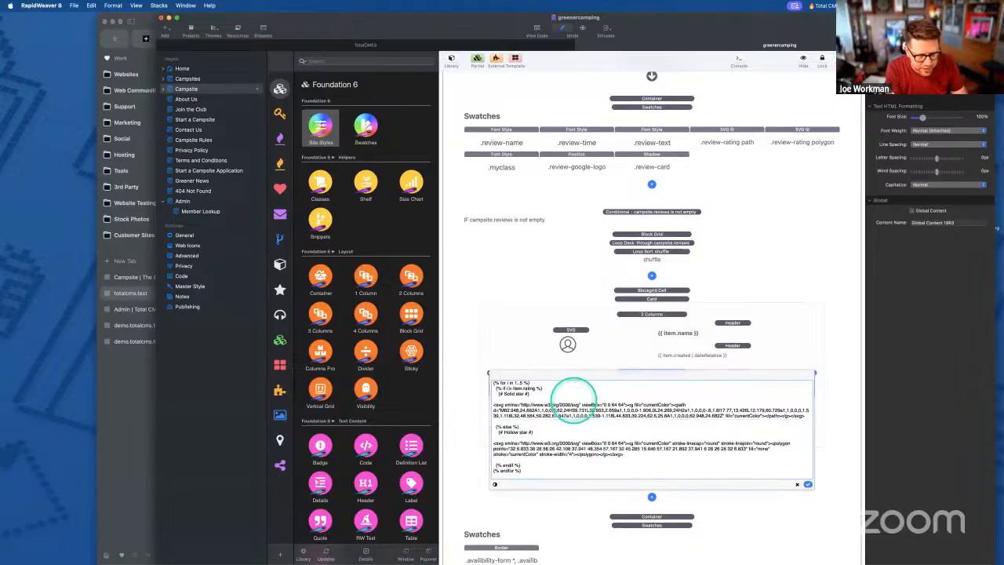
{"action": "key", "text": "ctrl+alt+m"}
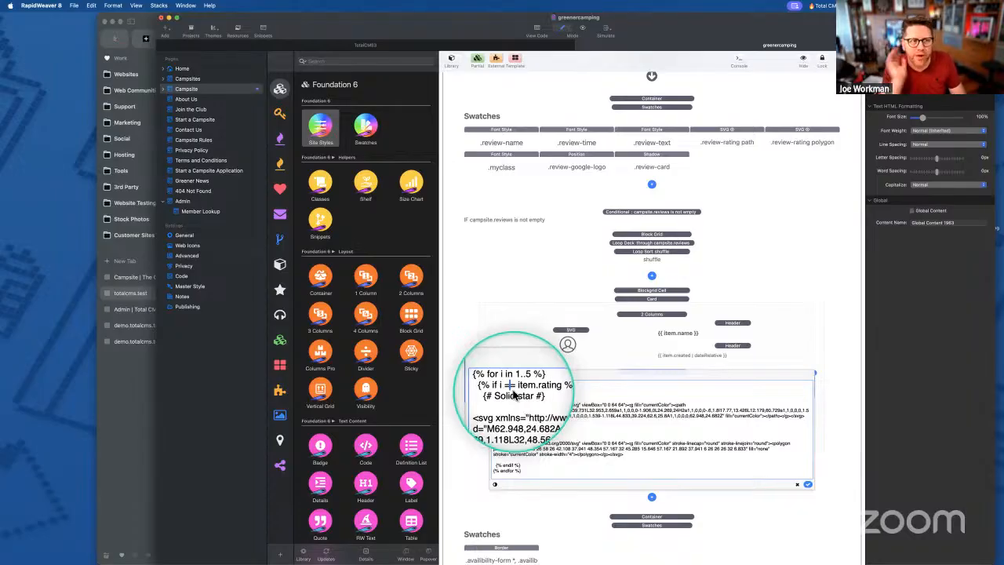
{"action": "key", "text": "ctrl+alt+m"}
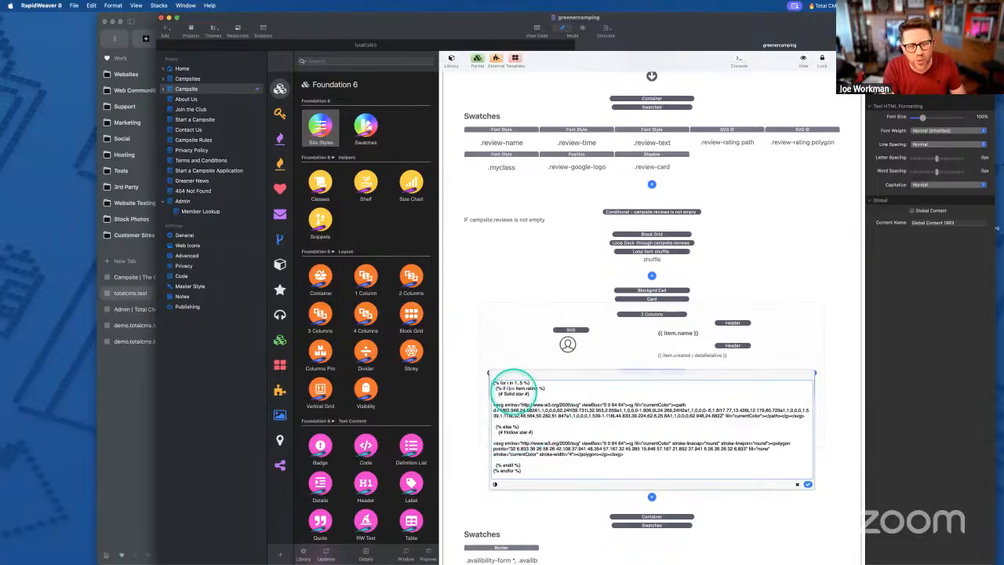
{"action": "double_click", "coordinate": [511, 388]}
{"action": "type", "text": "<="}
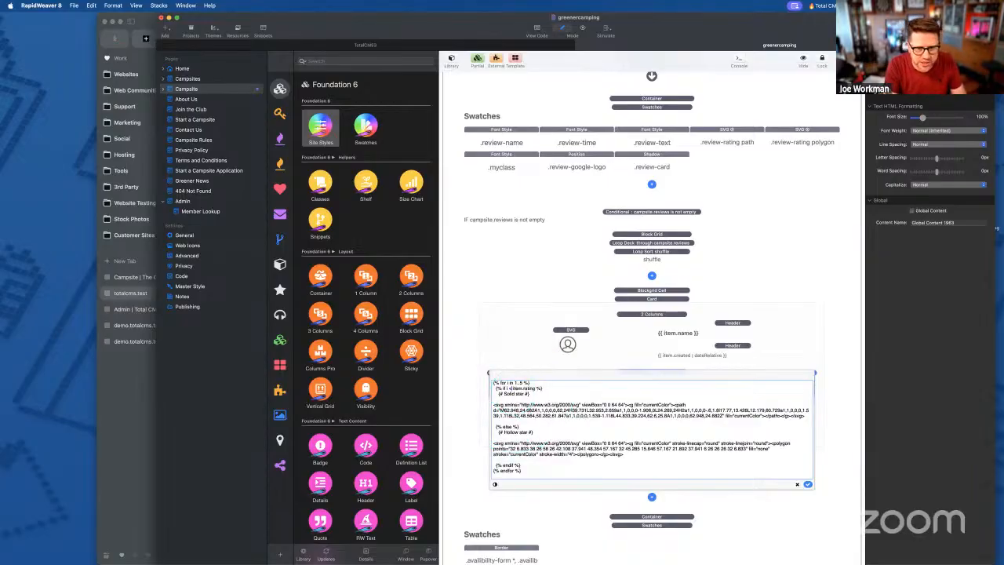
{"action": "key", "text": "ctrl+alt+m"}
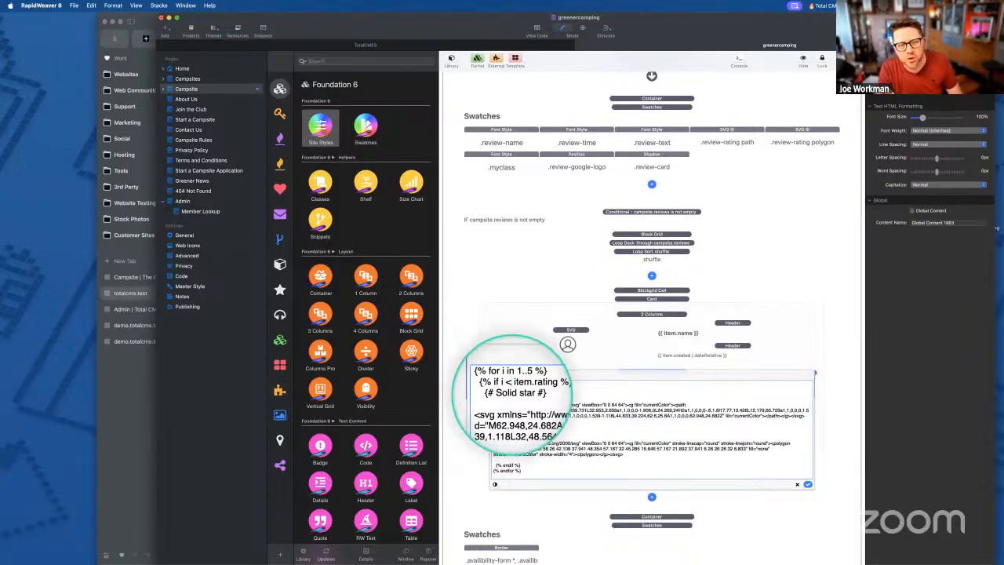
{"action": "left_click", "coordinate": [510, 388]}
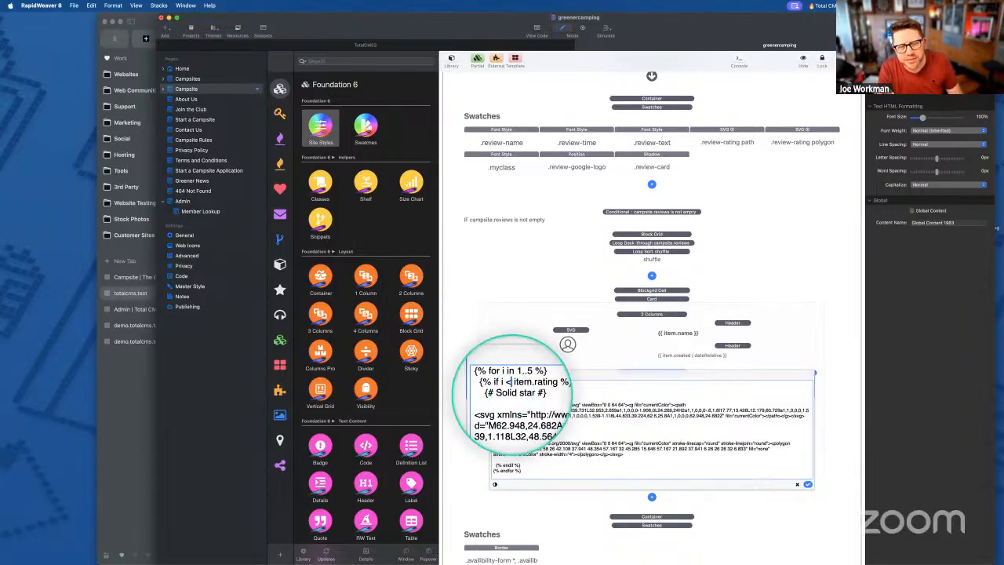
{"action": "key", "text": "ctrl+alt+m"}
{"action": "type", "text": "="}
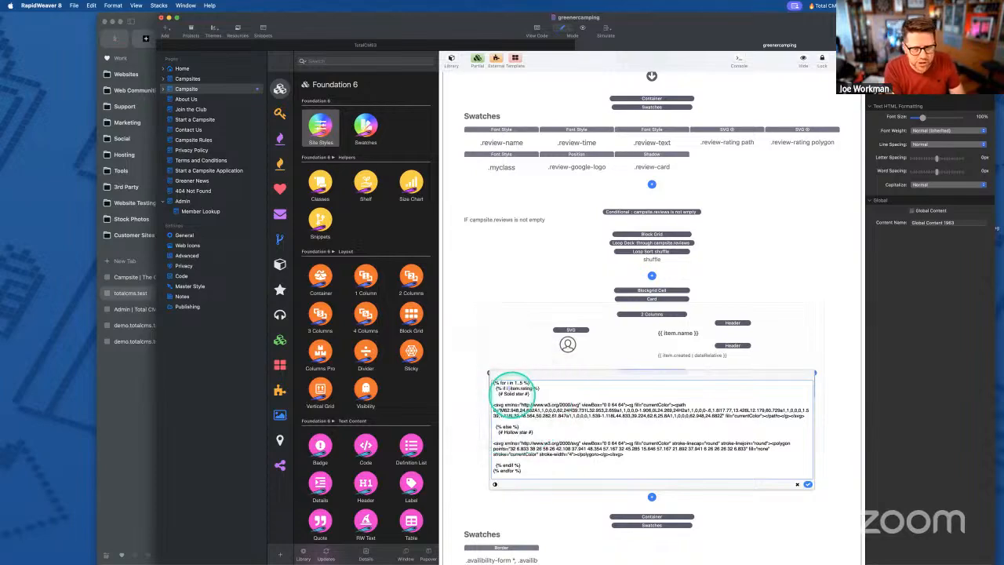
{"action": "key", "text": "ctrl+alt+m"}
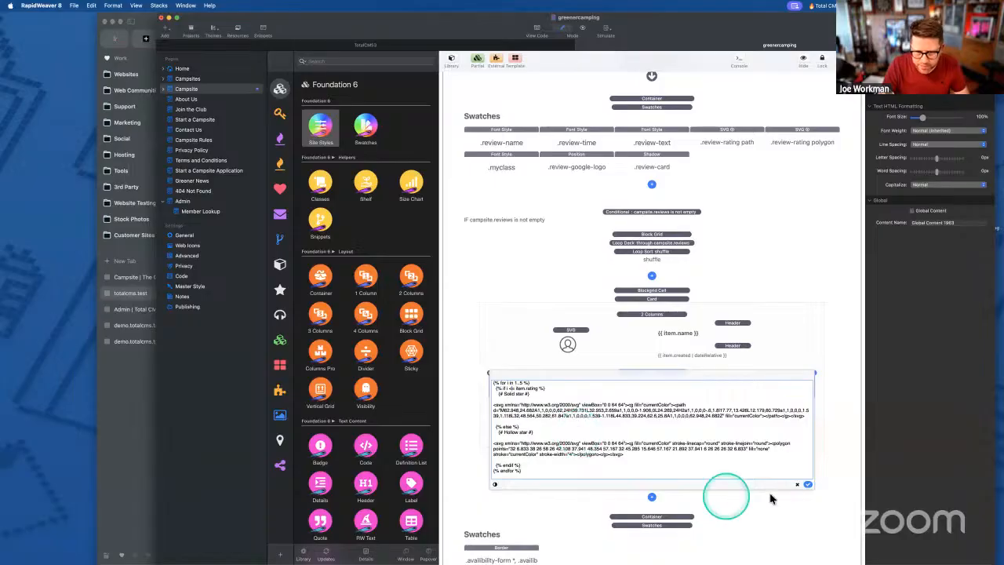
- Commit the edited star template and select the campsite.reviews Loop Deck stack
{"action": "left_click", "coordinate": [807, 485]}
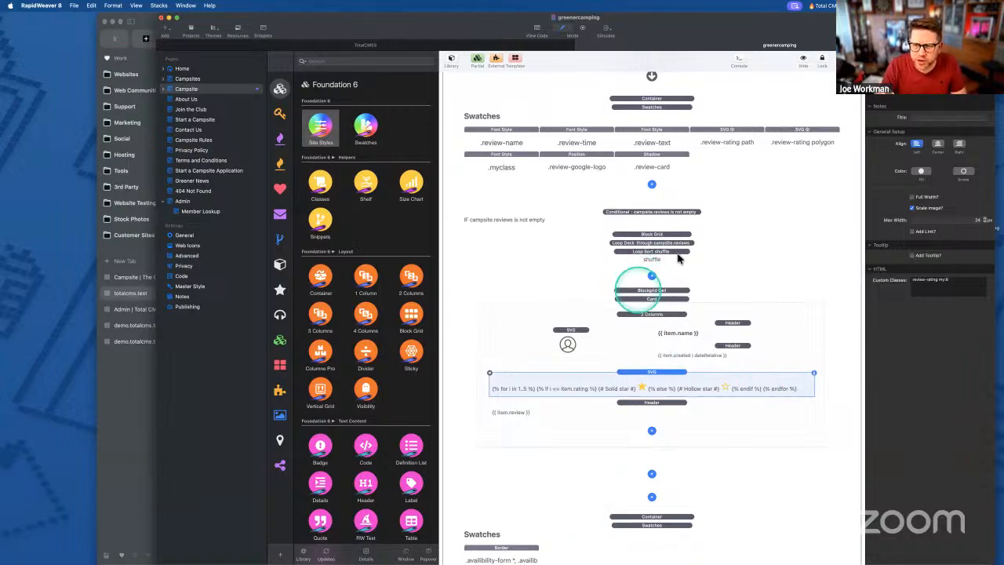
{"action": "left_click", "coordinate": [643, 245]}
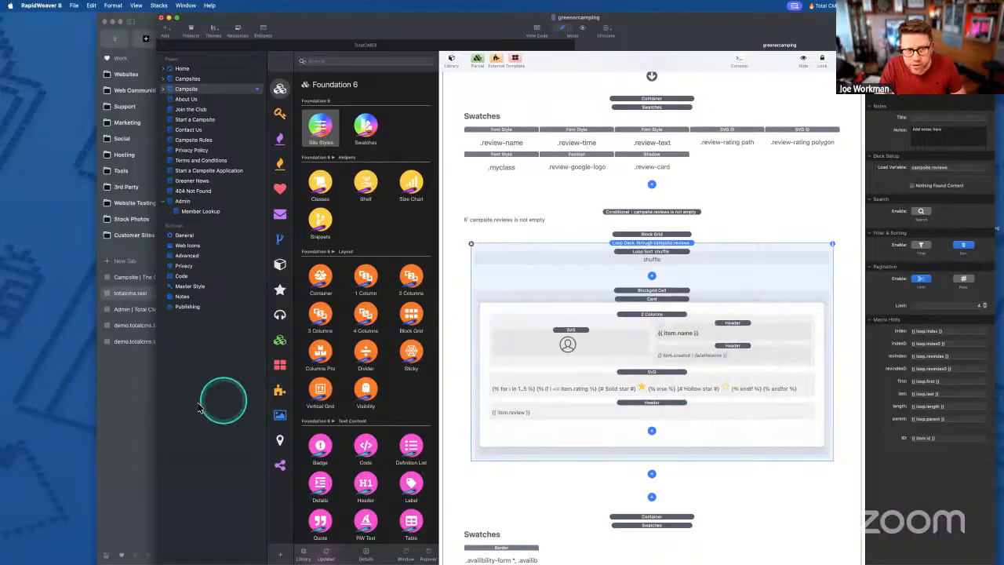
{"action": "left_click", "coordinate": [143, 407]}
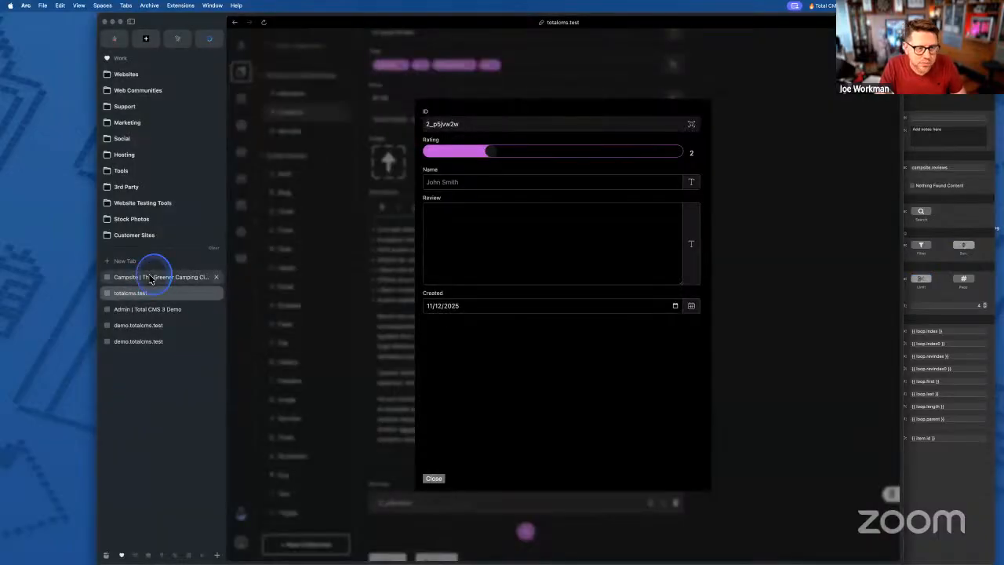
- Highlight the four review dates on the live campsite page
{"action": "left_click", "coordinate": [149, 277]}
{"action": "left_click_drag", "start_coordinate": [363, 274], "coordinate": [387, 275]}
{"action": "left_click_drag", "start_coordinate": [480, 273], "coordinate": [521, 278]}
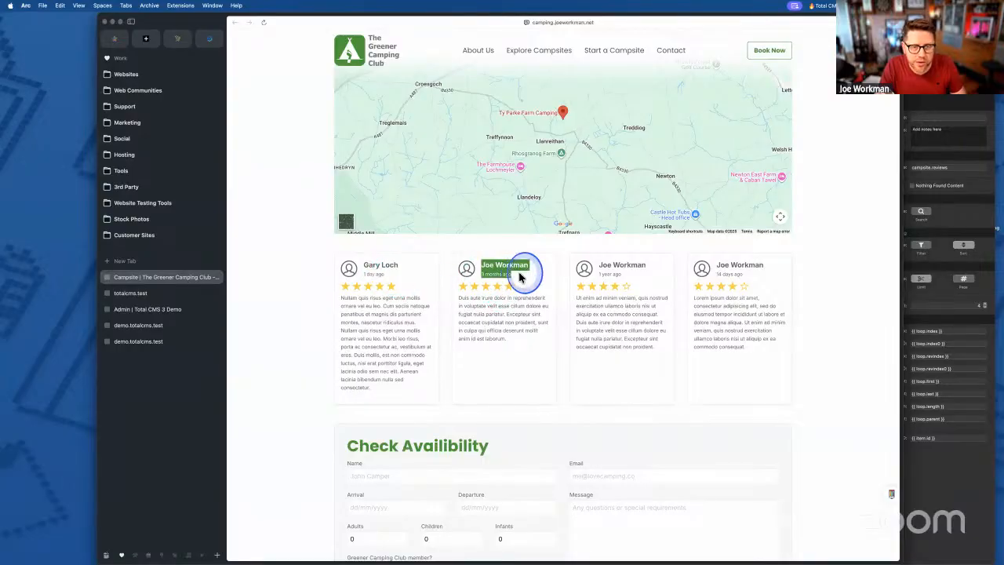
{"action": "left_click_drag", "start_coordinate": [601, 273], "coordinate": [637, 279]}
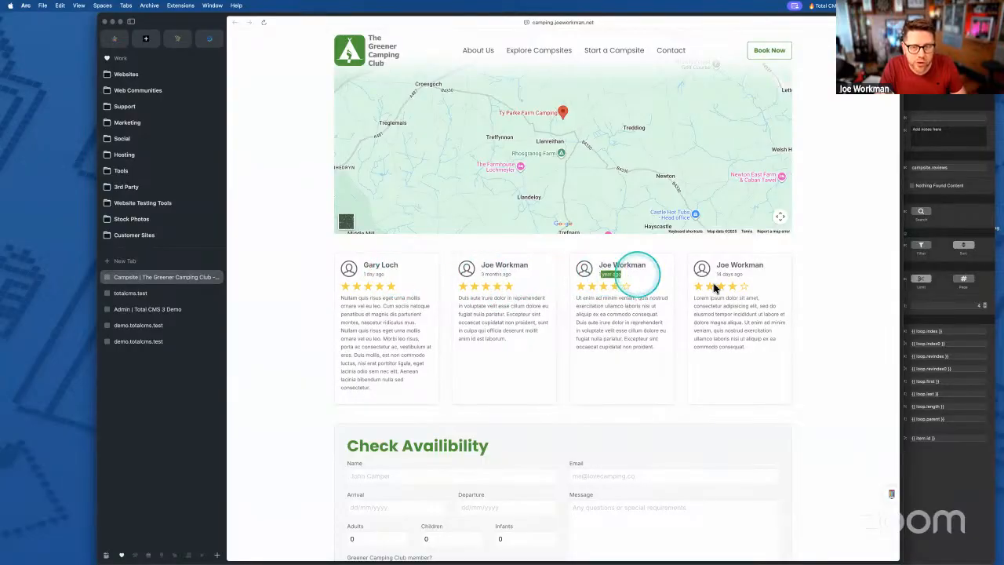
{"action": "left_click_drag", "start_coordinate": [714, 279], "coordinate": [764, 274]}
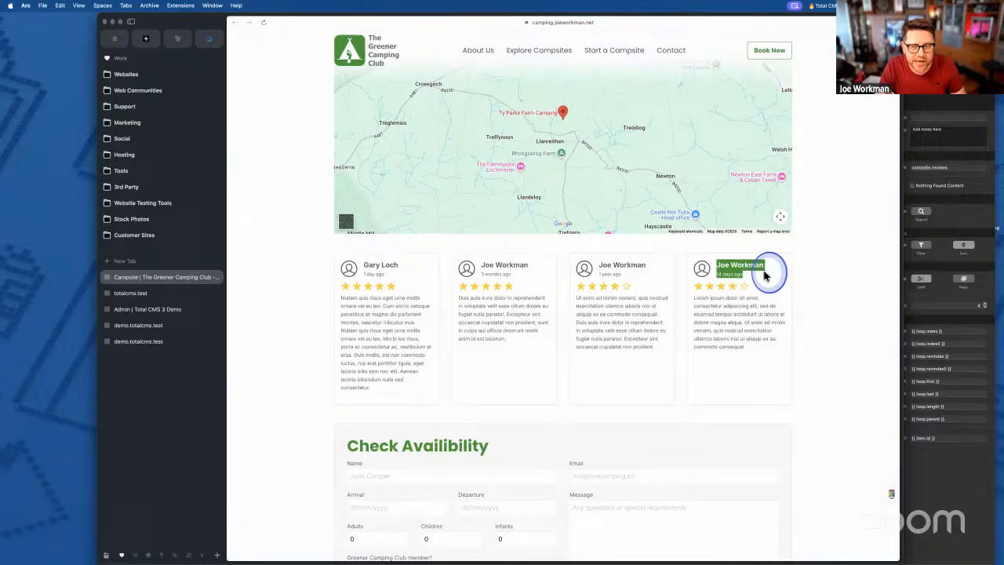
{"action": "left_click", "coordinate": [762, 275]}
- Compare RapidWeaver's relative date field with the live '1 day ago' review date
{"action": "key", "text": "super+Tab"}
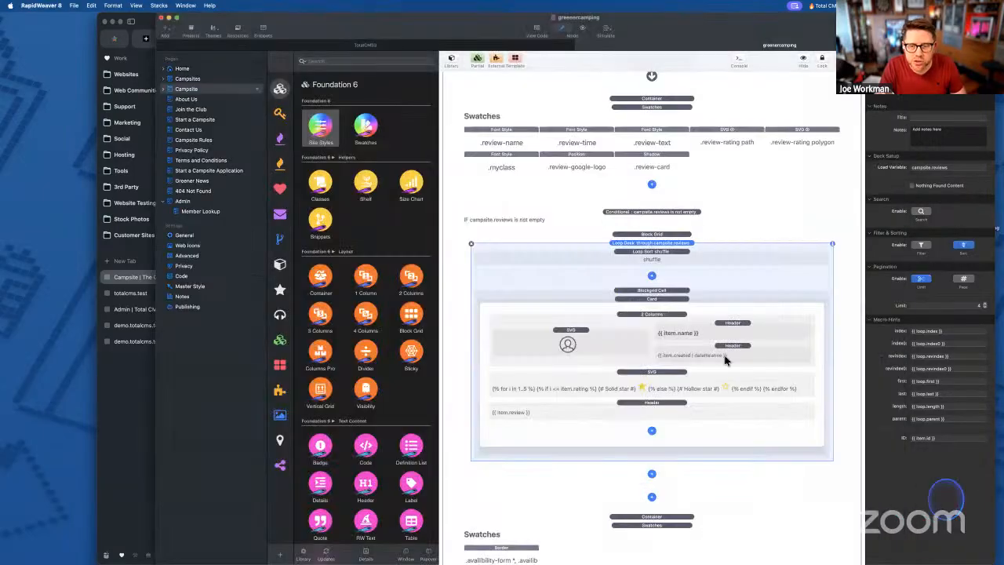
{"action": "left_click", "coordinate": [704, 357]}
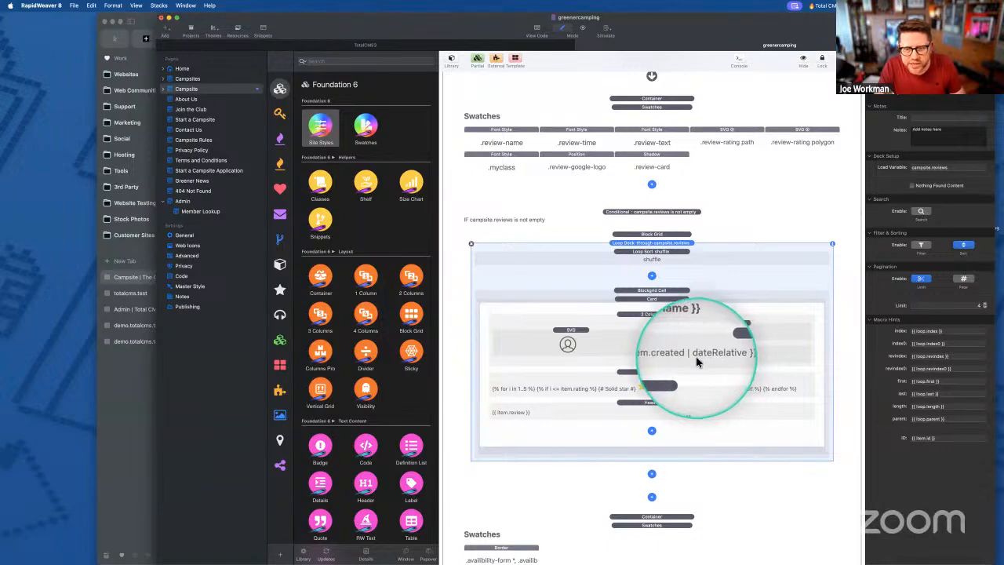
{"action": "left_click", "coordinate": [139, 400]}
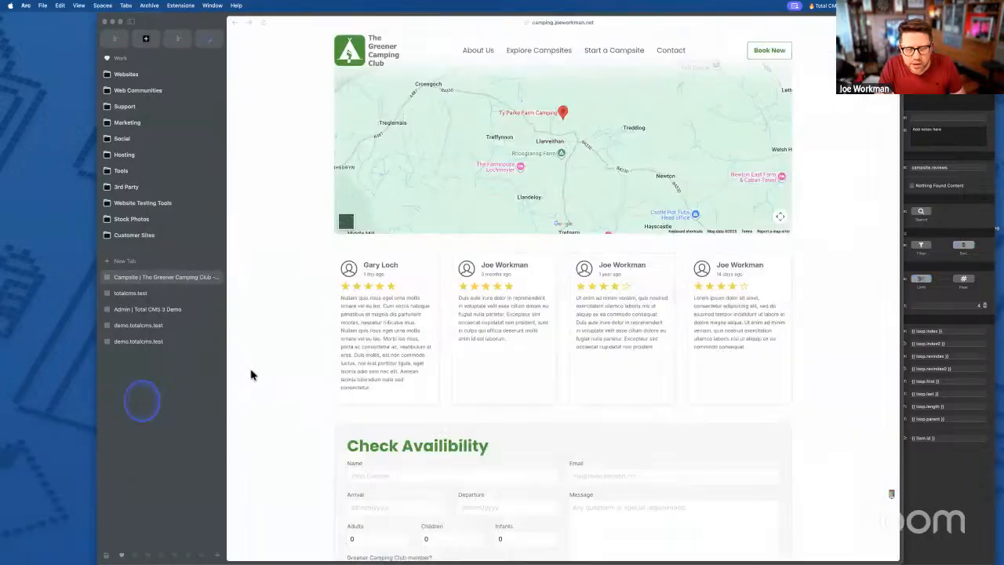
{"action": "triple_click", "coordinate": [367, 274]}
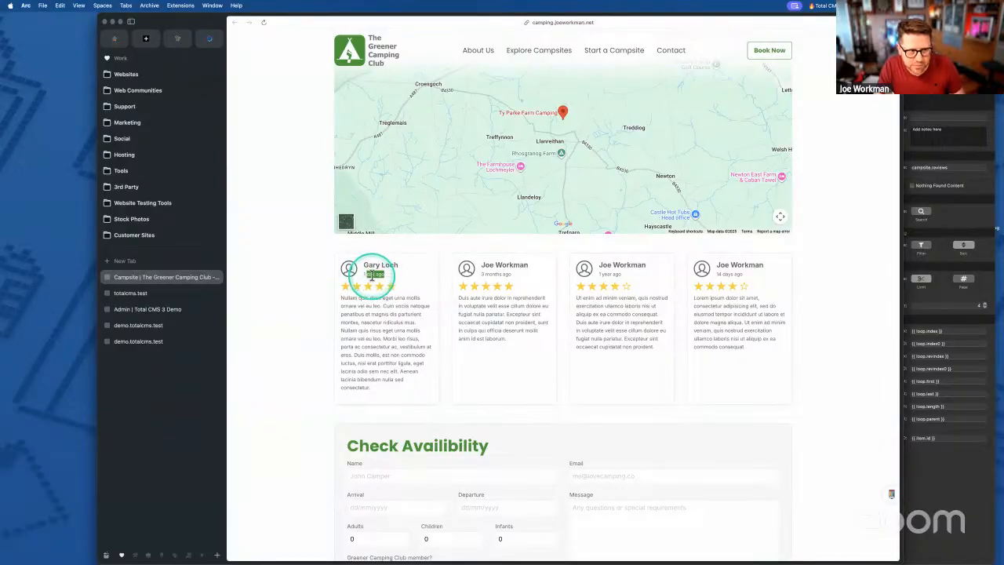
{"action": "left_click", "coordinate": [372, 279]}
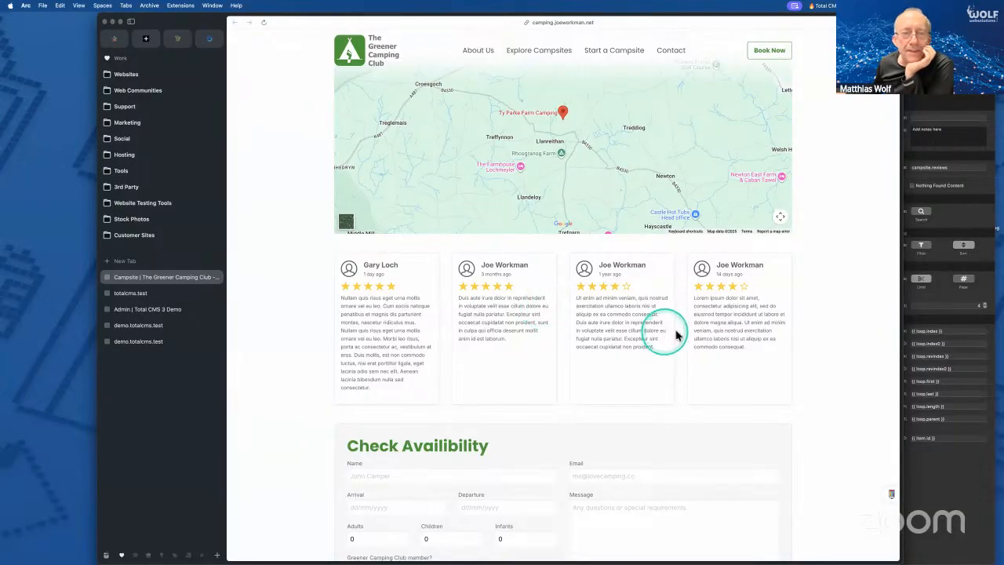
{"action": "left_click", "coordinate": [148, 296]}
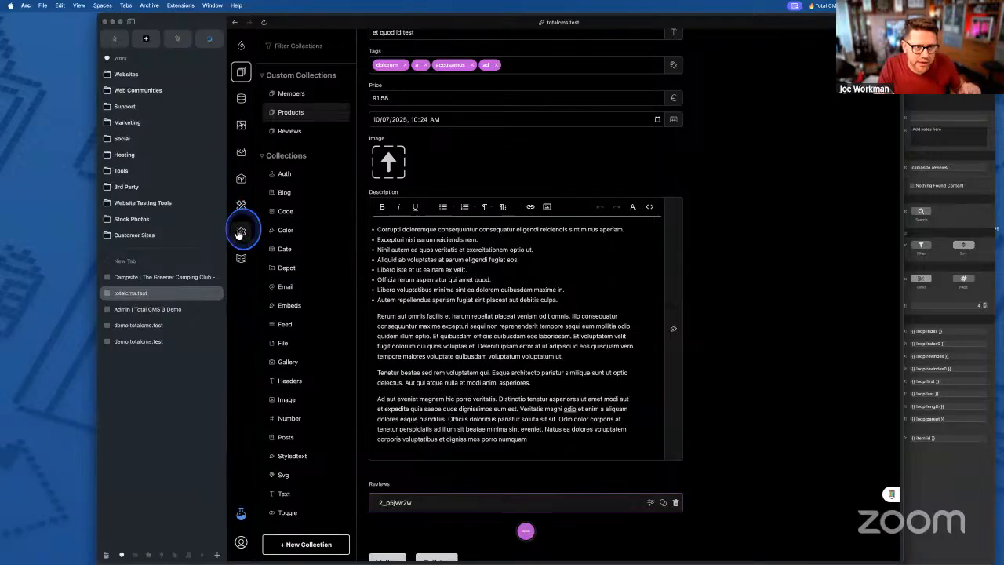
- Leave the product edit form and confirm the General settings locale stays English (United States)
{"action": "left_click", "coordinate": [241, 233]}
{"action": "left_click", "coordinate": [518, 303]}
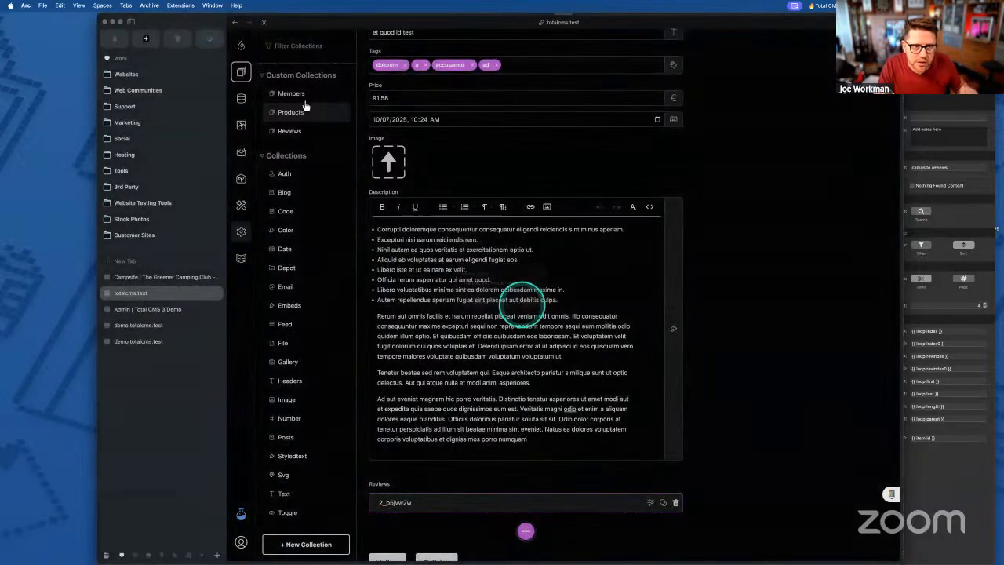
{"action": "left_click", "coordinate": [290, 97]}
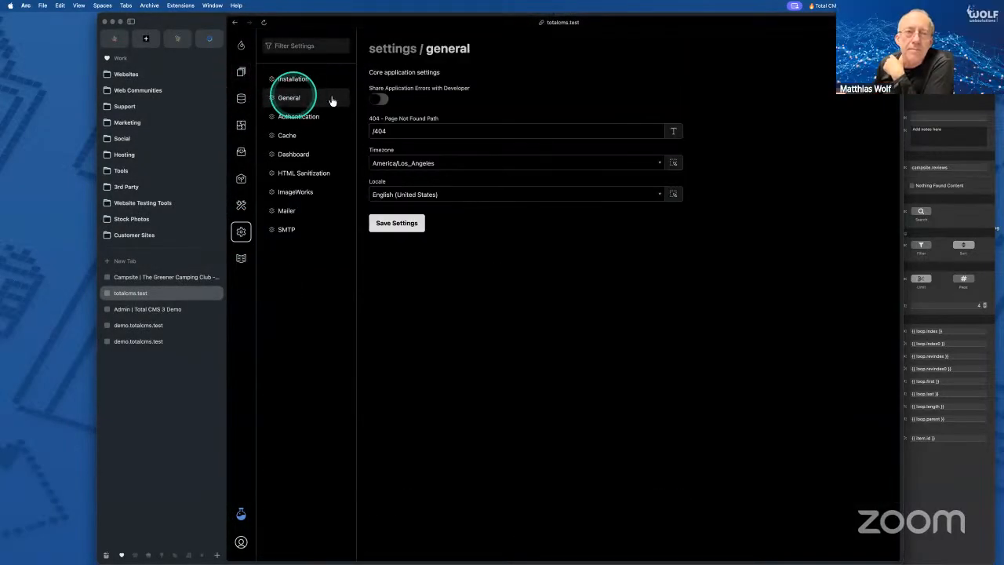
{"action": "left_click", "coordinate": [422, 195]}
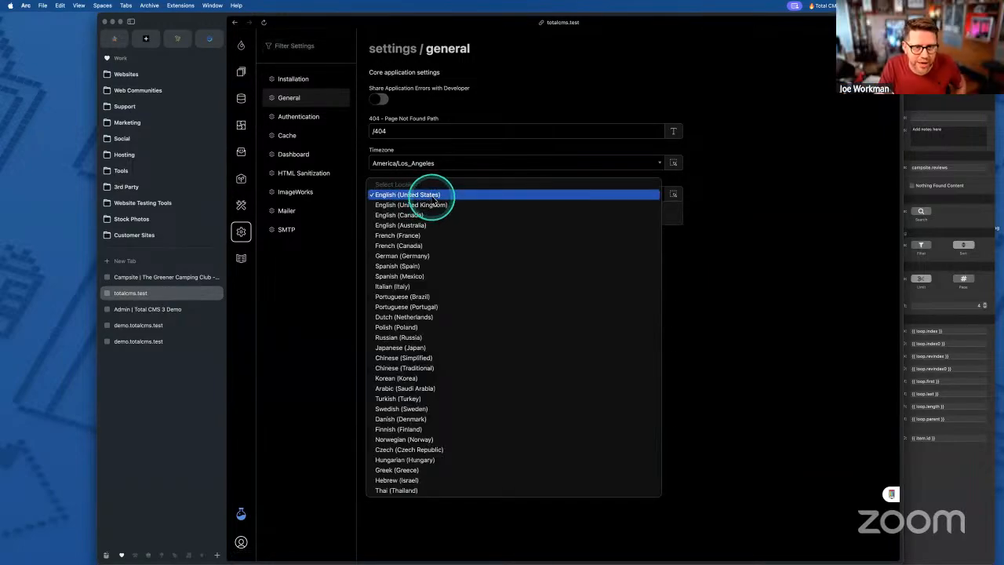
{"action": "left_click", "coordinate": [434, 198]}
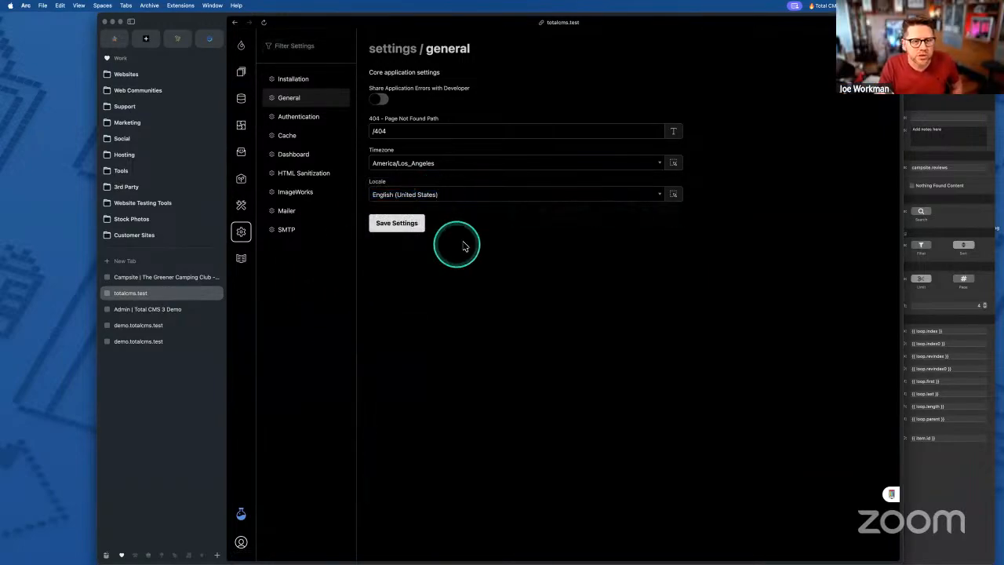
- Return to the campsite page and briefly highlight the second review's name and date
{"action": "left_click", "coordinate": [168, 278]}
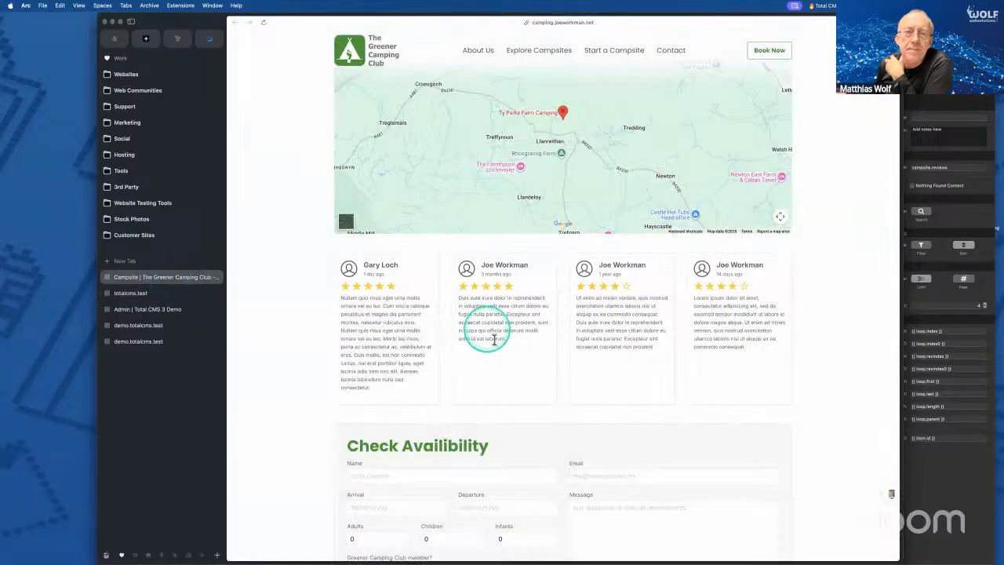
{"action": "mouse_move", "coordinate": [482, 279]}
{"action": "left_mouse_down"}
{"action": "mouse_move", "coordinate": [531, 265]}
{"action": "mouse_move", "coordinate": [473, 279]}
{"action": "mouse_move", "coordinate": [495, 284]}
{"action": "left_mouse_up"}
{"action": "left_click", "coordinate": [497, 283]}
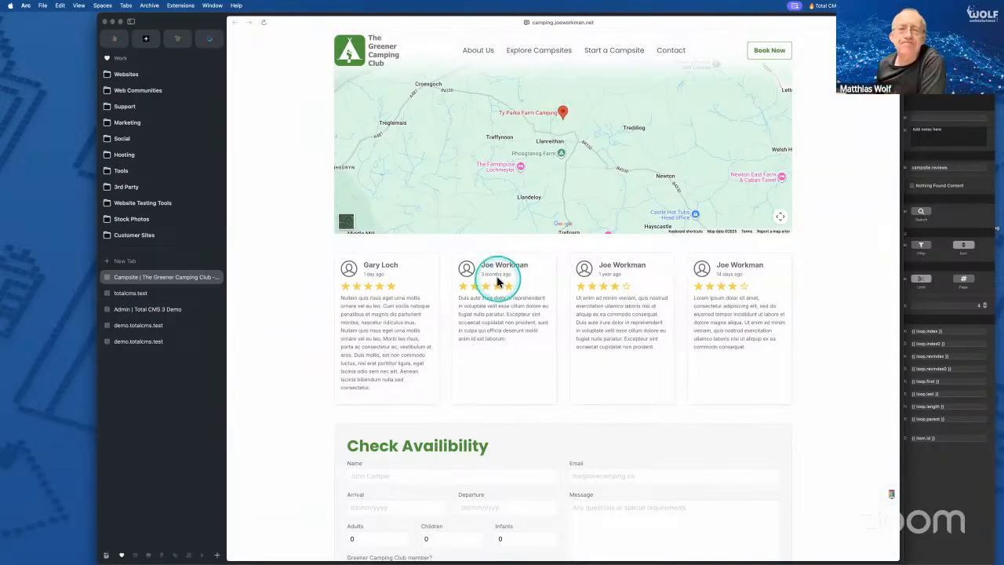
{"action": "left_click", "coordinate": [684, 370]}
{"action": "key", "text": "ctrl+Up"}
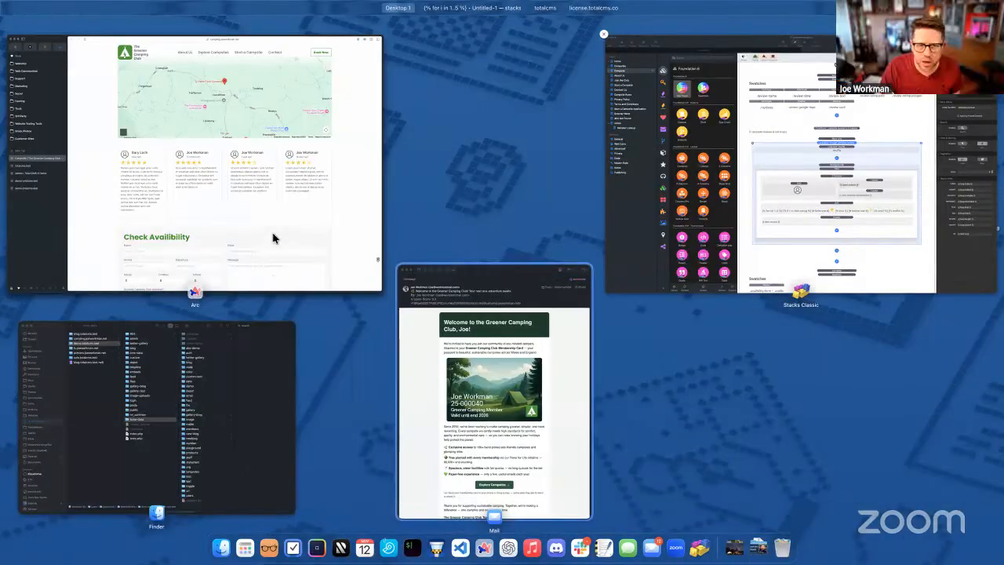
{"action": "left_click", "coordinate": [365, 243]}
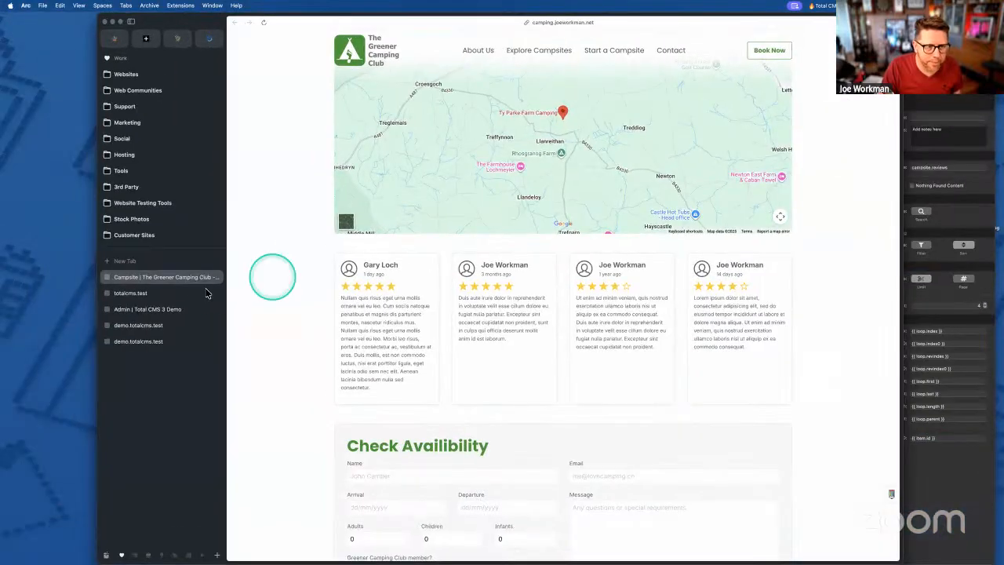
{"action": "left_click", "coordinate": [931, 511]}
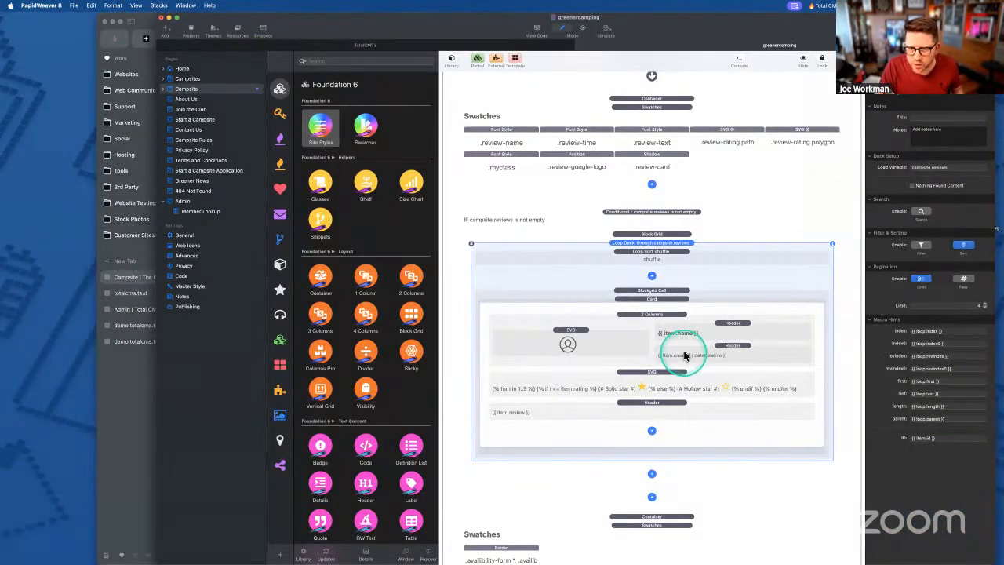
{"action": "left_click", "coordinate": [690, 351]}
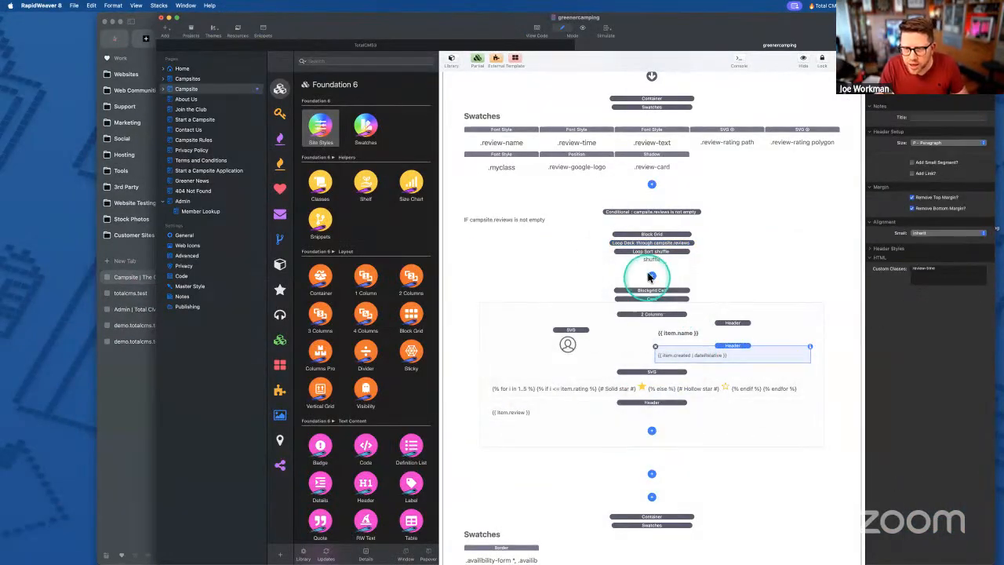
{"action": "left_click", "coordinate": [650, 236]}
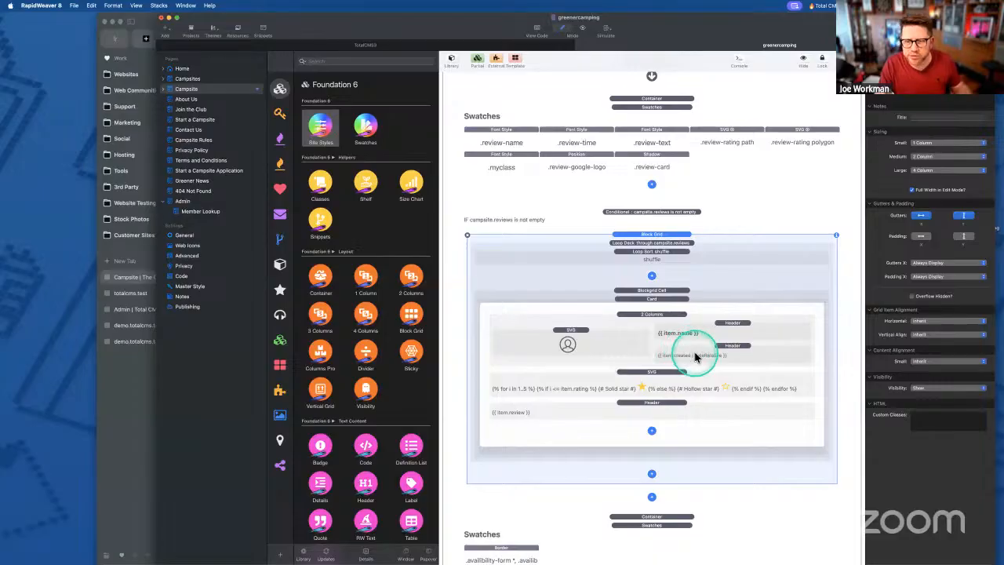
{"action": "left_click", "coordinate": [648, 376]}
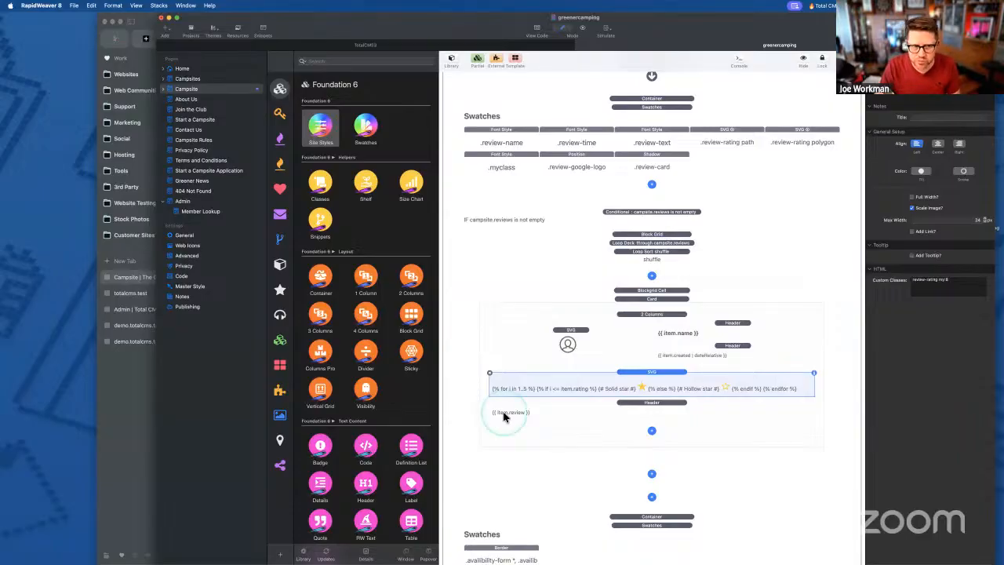
{"action": "left_click", "coordinate": [142, 384]}
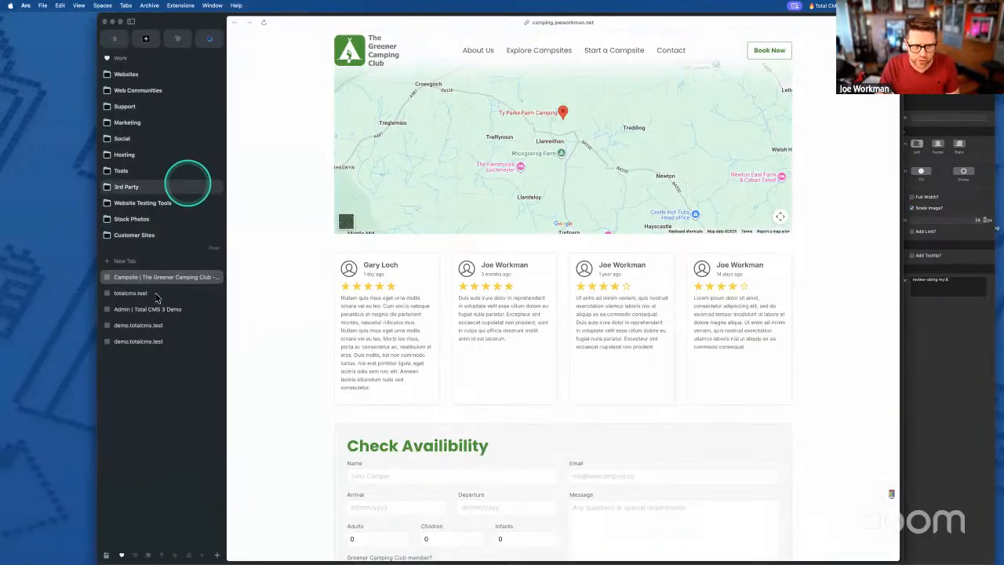
- View the review schema's id, rating, name, review and created properties, then return to RapidWeaver
{"action": "left_click", "coordinate": [133, 294]}
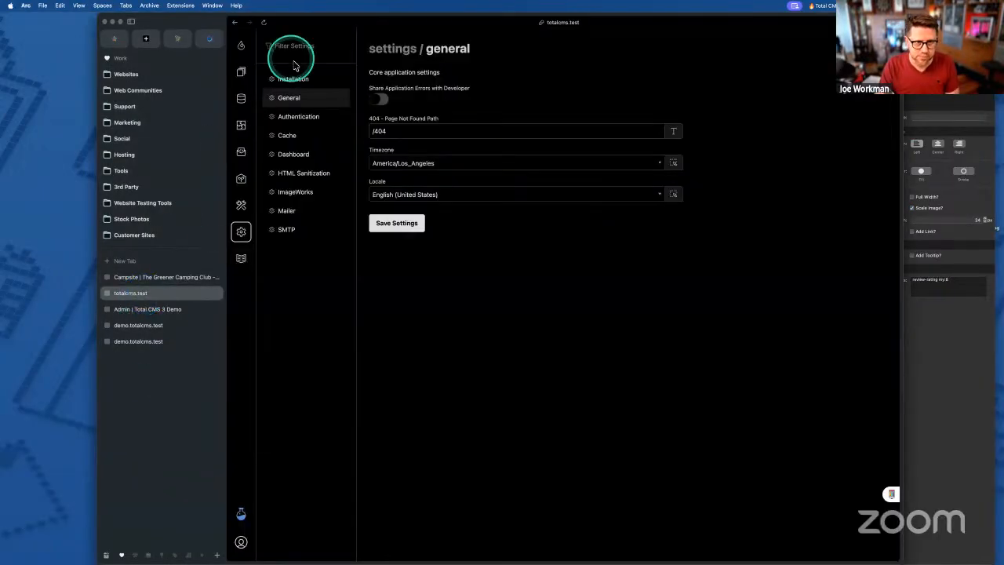
{"action": "left_click", "coordinate": [241, 98]}
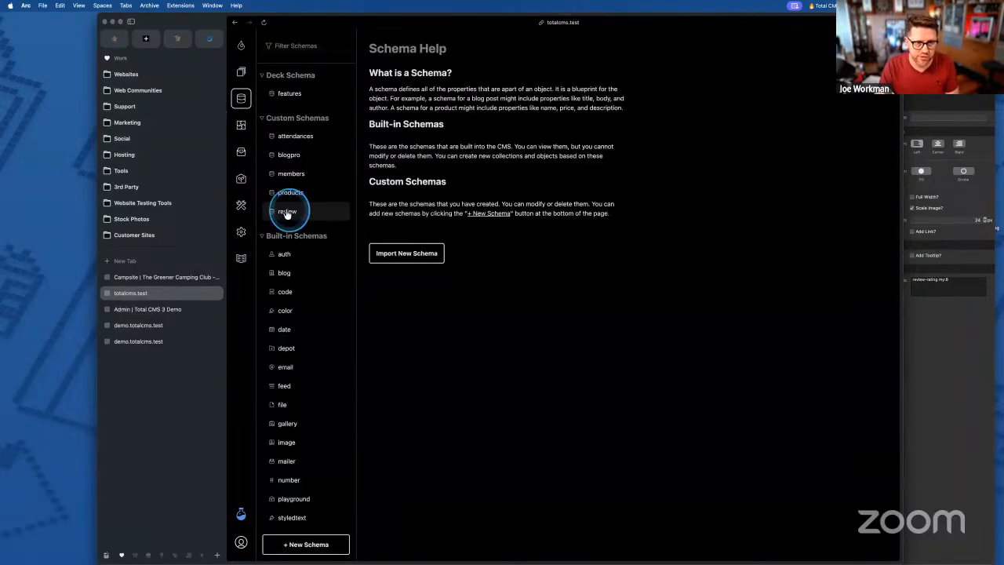
{"action": "left_click", "coordinate": [288, 211]}
{"action": "scroll", "coordinate": [471, 377], "scroll_direction": "down", "scroll_amount": 1}
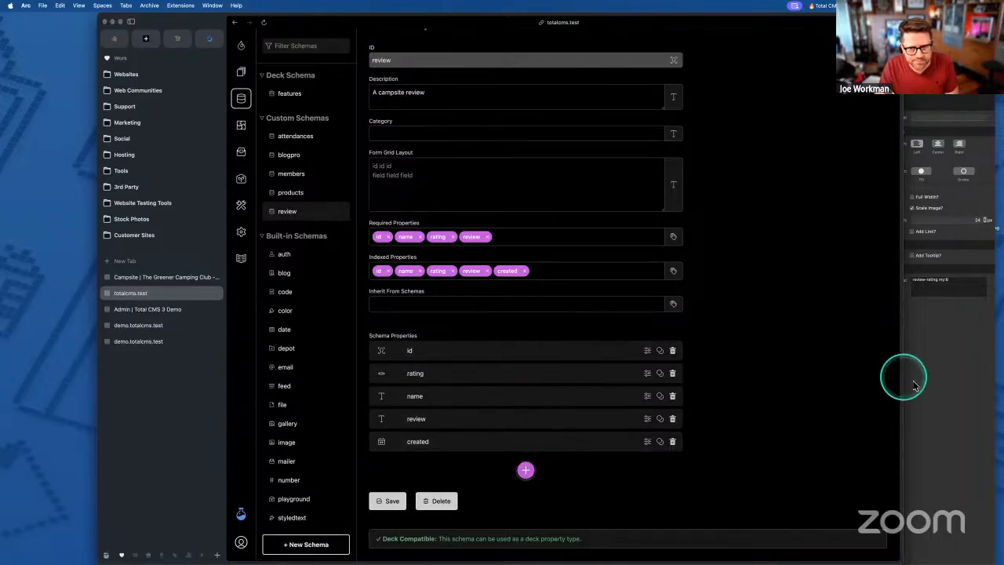
{"action": "left_click", "coordinate": [951, 372]}
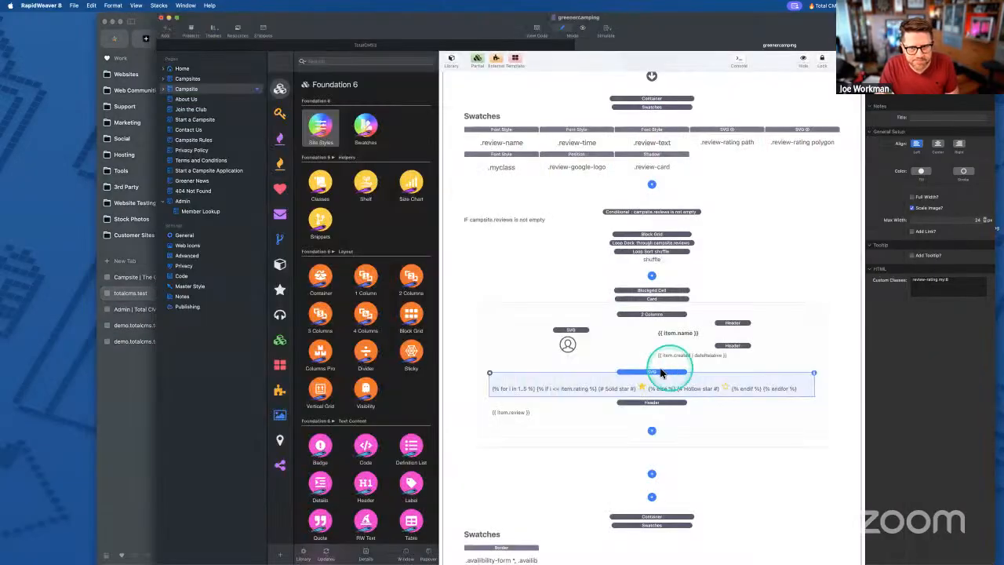
{"action": "left_click", "coordinate": [648, 227]}
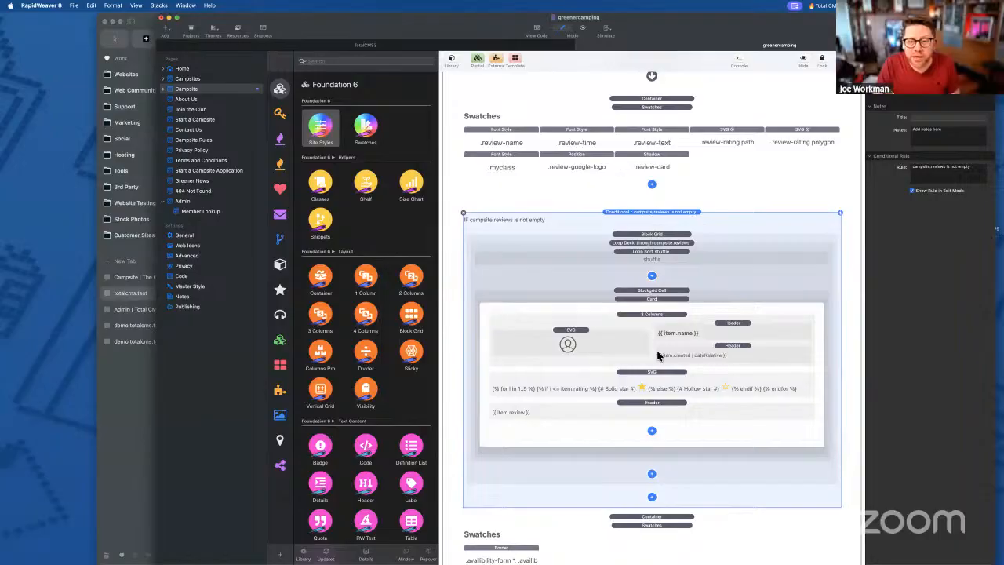
{"action": "key", "text": "ctrl+Right"}
{"action": "triple_click", "coordinate": [159, 123]}
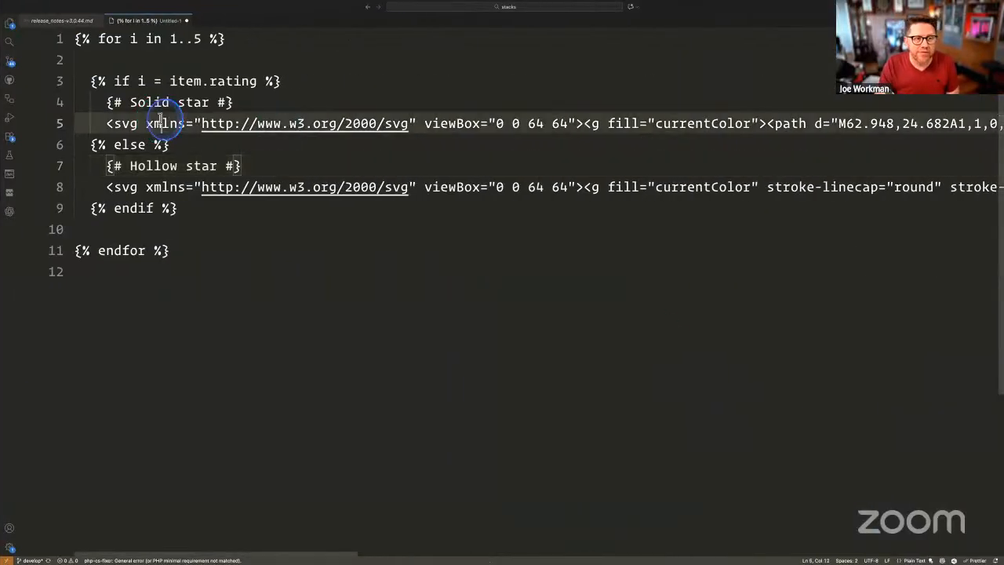
{"action": "triple_click", "coordinate": [149, 187]}
{"action": "left_click", "coordinate": [147, 185]}
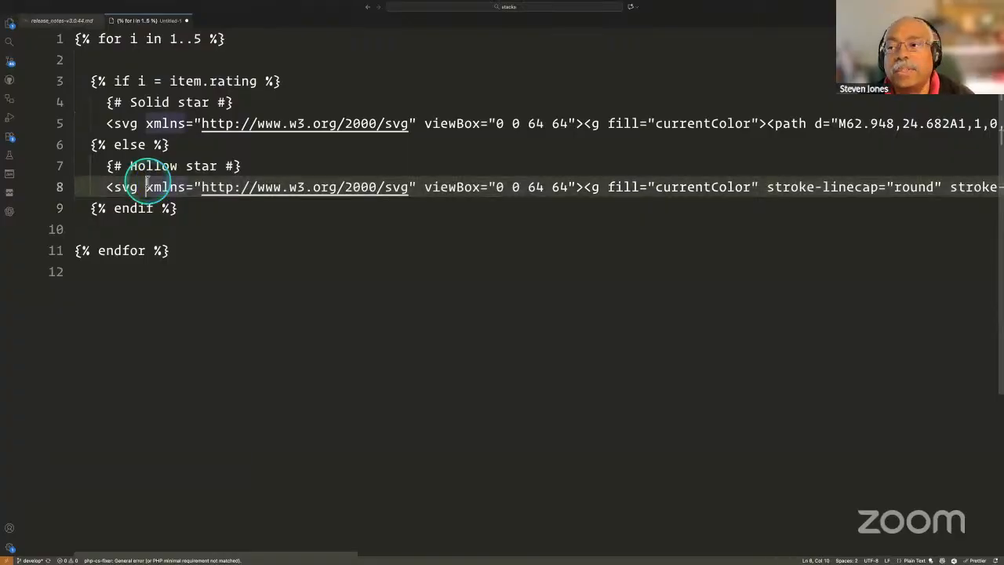
{"action": "key", "text": "ctrl+Left"}
{"action": "key", "text": "ctrl+Left"}
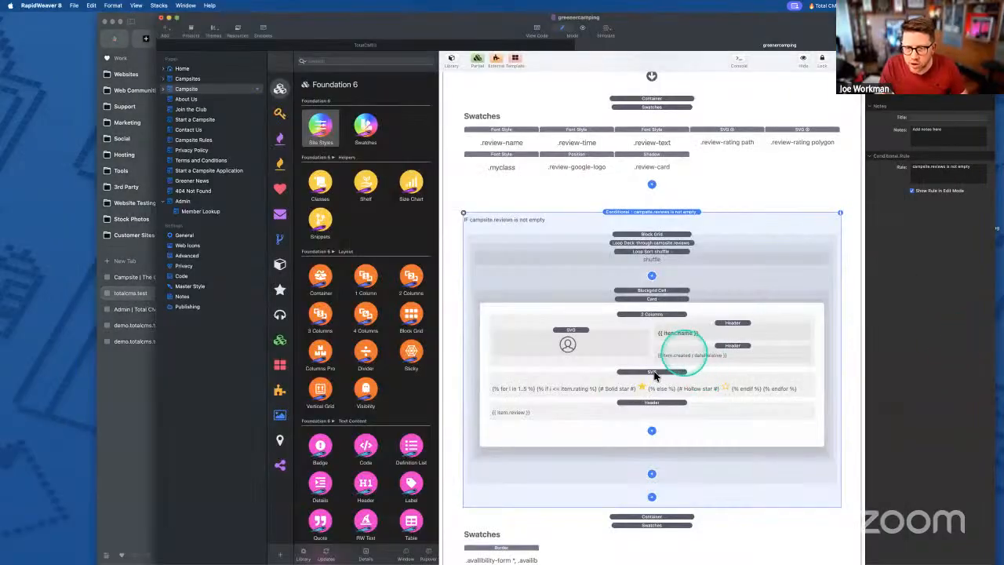
{"action": "left_click", "coordinate": [654, 375]}
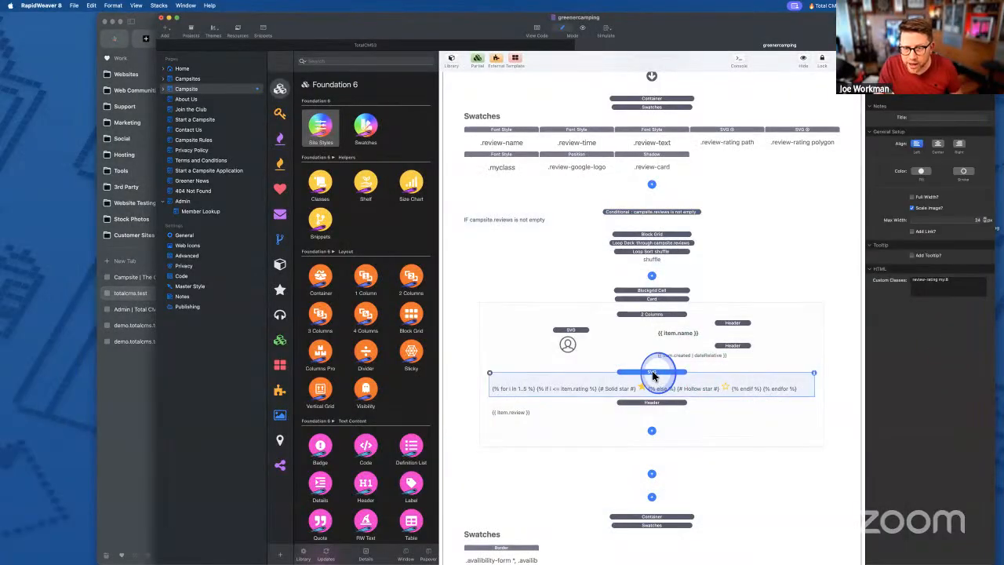
- Finish editing the star loop in the five-star rating SVG code
{"action": "double_click", "coordinate": [642, 389]}
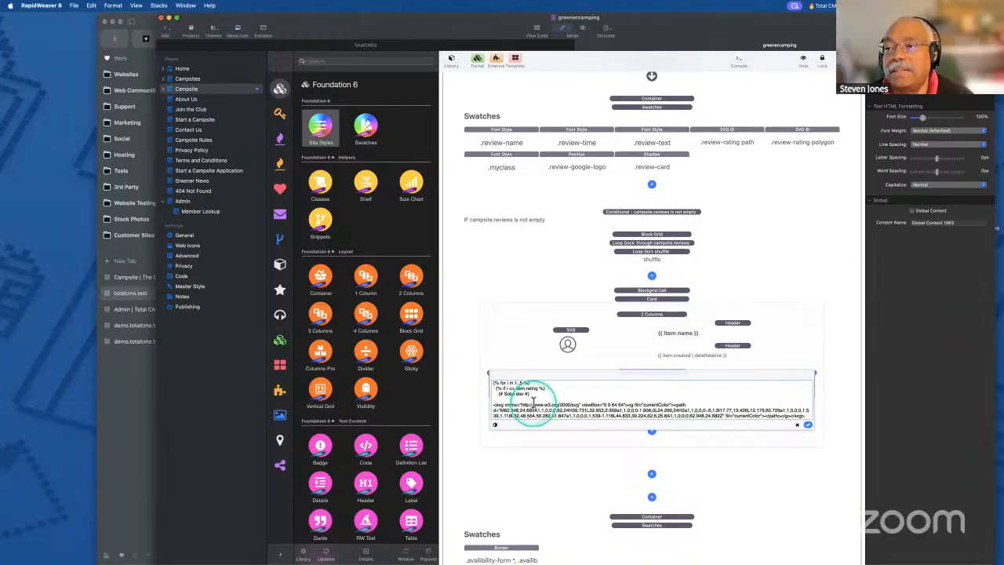
{"action": "scroll", "coordinate": [533, 402], "scroll_direction": "down", "scroll_amount": 5}
{"action": "scroll", "coordinate": [549, 393], "scroll_direction": "up", "scroll_amount": 5}
{"action": "left_click", "coordinate": [808, 424]}
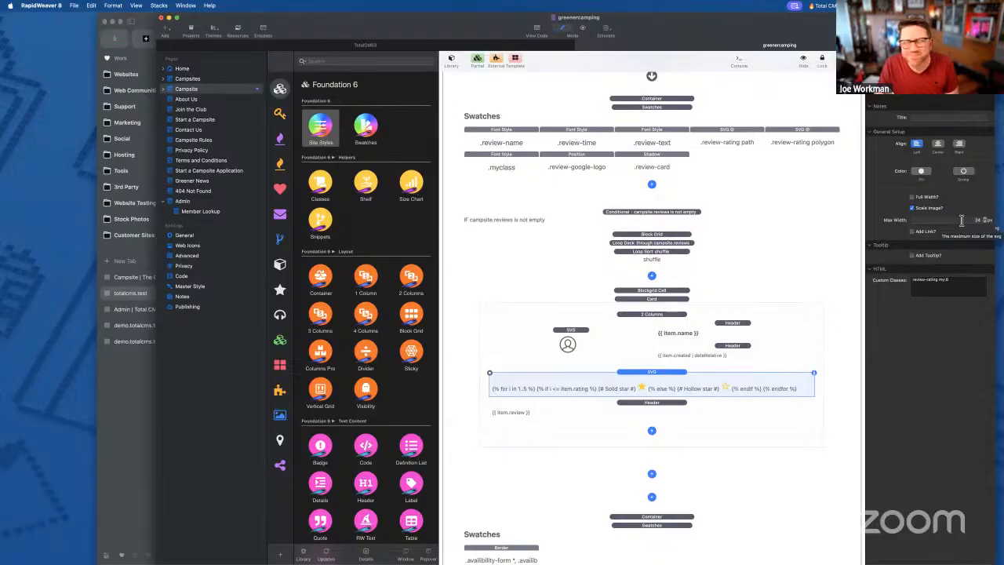
- Check the .review-rating path swatch colour, reselect the SVG stack, then bring up the review schema
{"action": "left_click", "coordinate": [904, 372]}
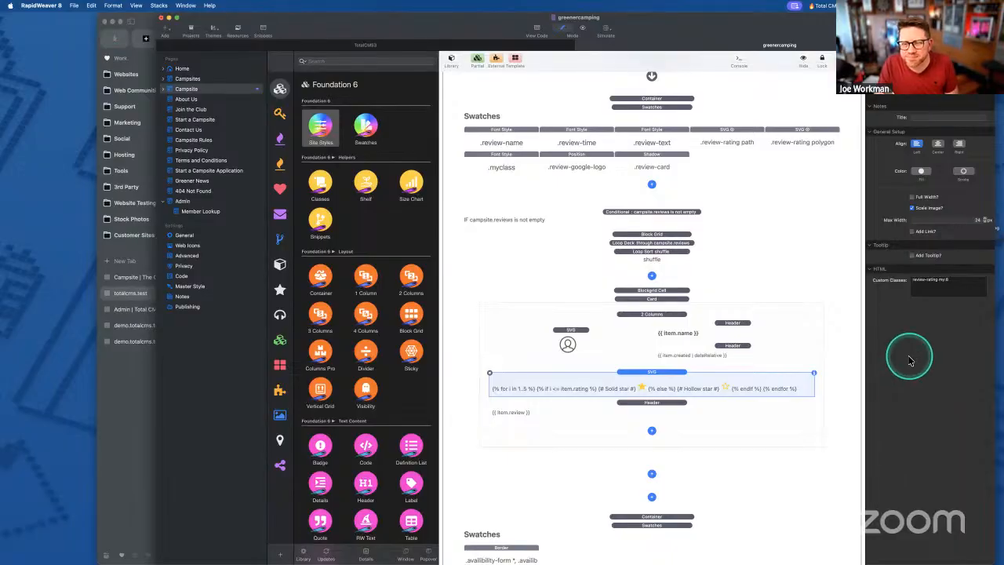
{"action": "left_click", "coordinate": [679, 378]}
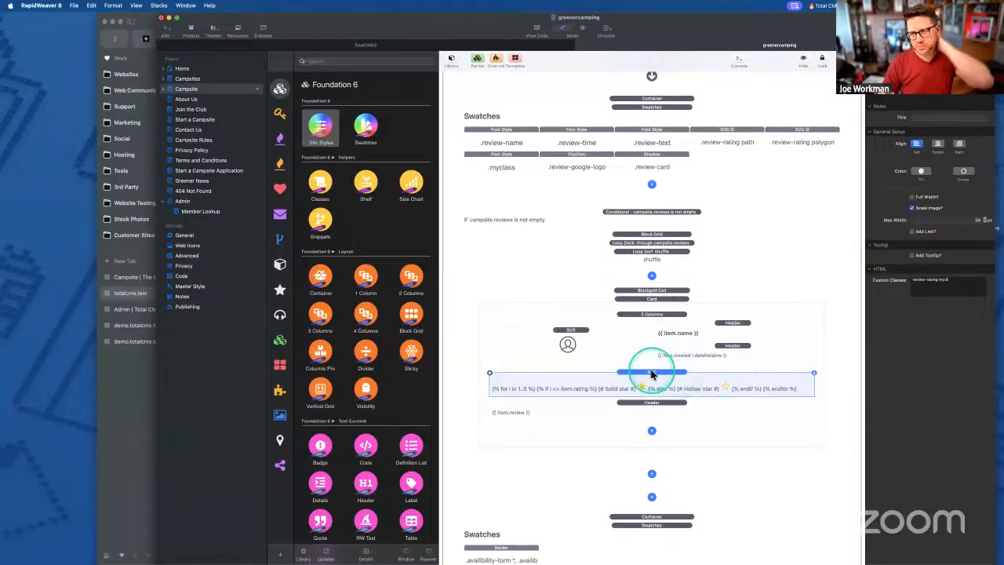
{"action": "scroll", "coordinate": [651, 374], "scroll_direction": "up", "scroll_amount": 1}
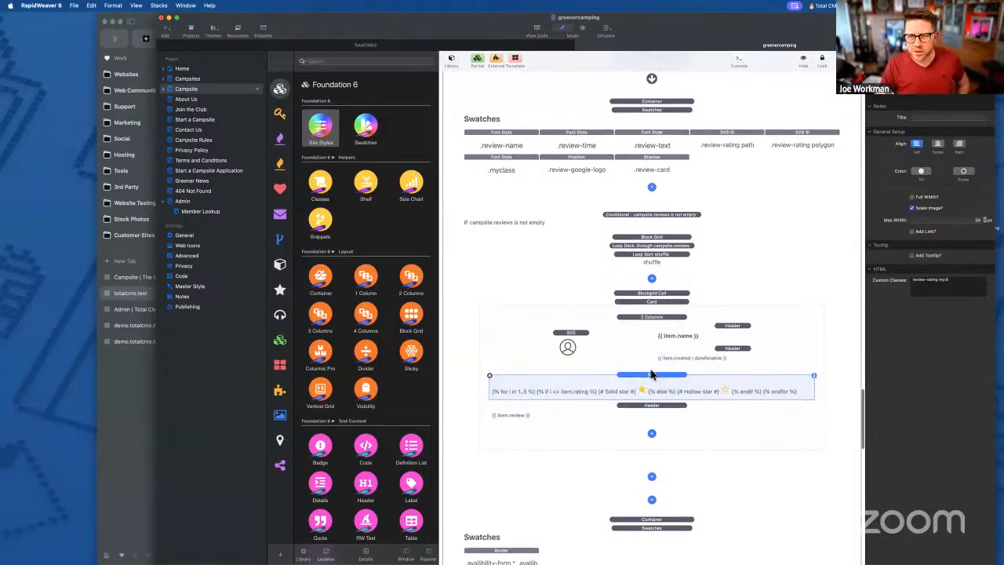
{"action": "scroll", "coordinate": [651, 373], "scroll_direction": "down", "scroll_amount": 1}
{"action": "left_click", "coordinate": [721, 143]}
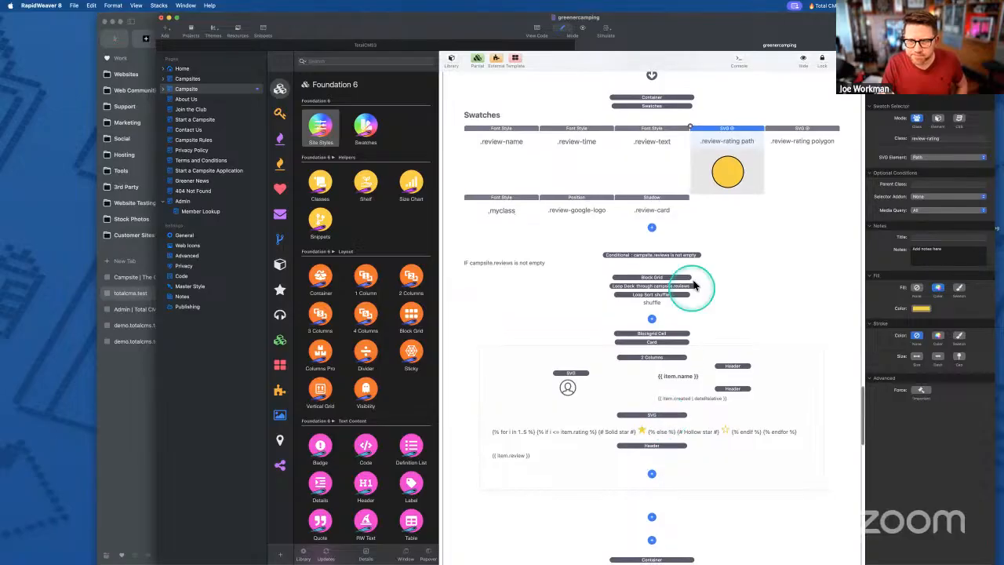
{"action": "left_click", "coordinate": [663, 418]}
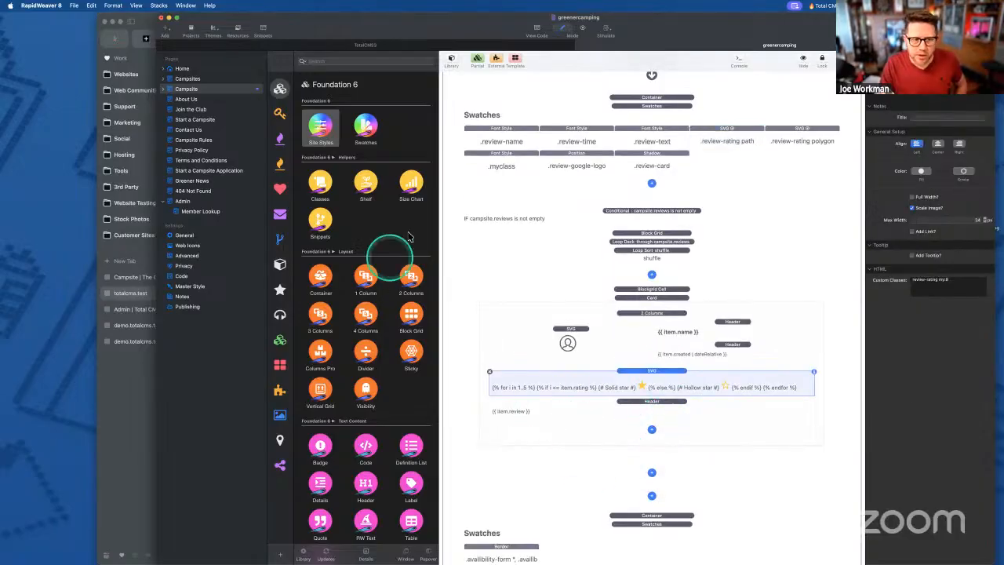
{"action": "left_click", "coordinate": [131, 400]}
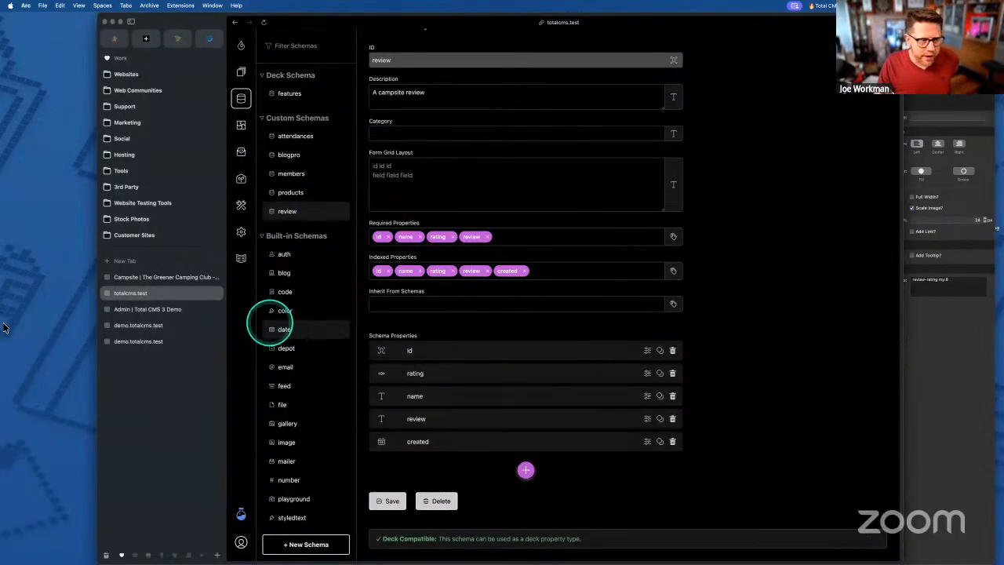
{"action": "left_click", "coordinate": [969, 384]}
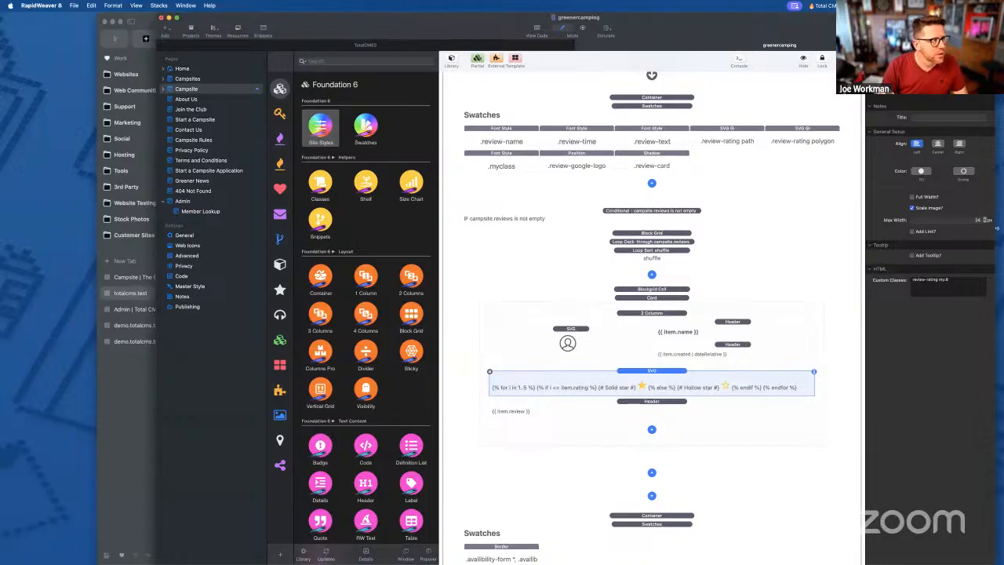
{"action": "left_click", "coordinate": [128, 399]}
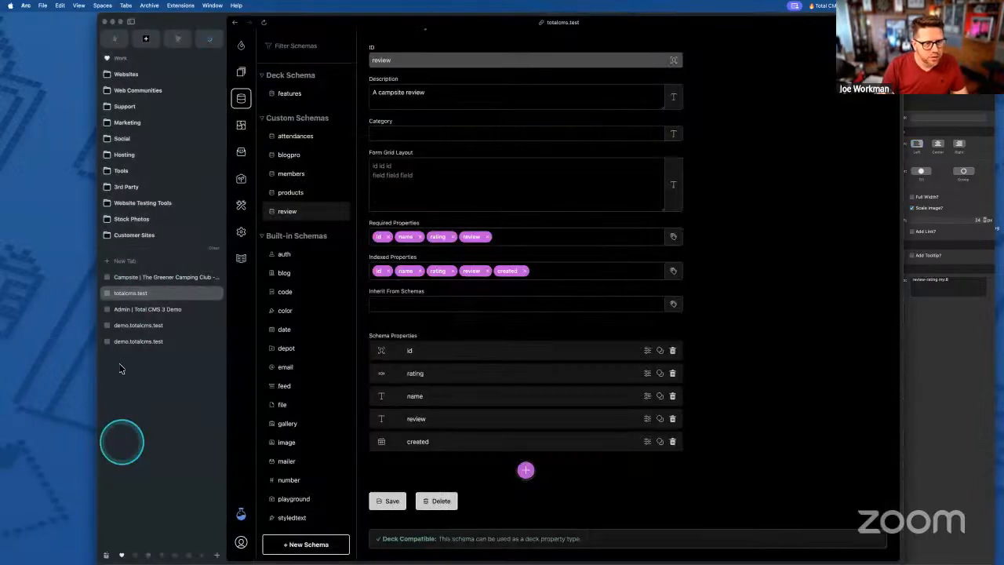
- Close Arc's window and close the greenercamping project without saving
{"action": "left_click", "coordinate": [105, 23]}
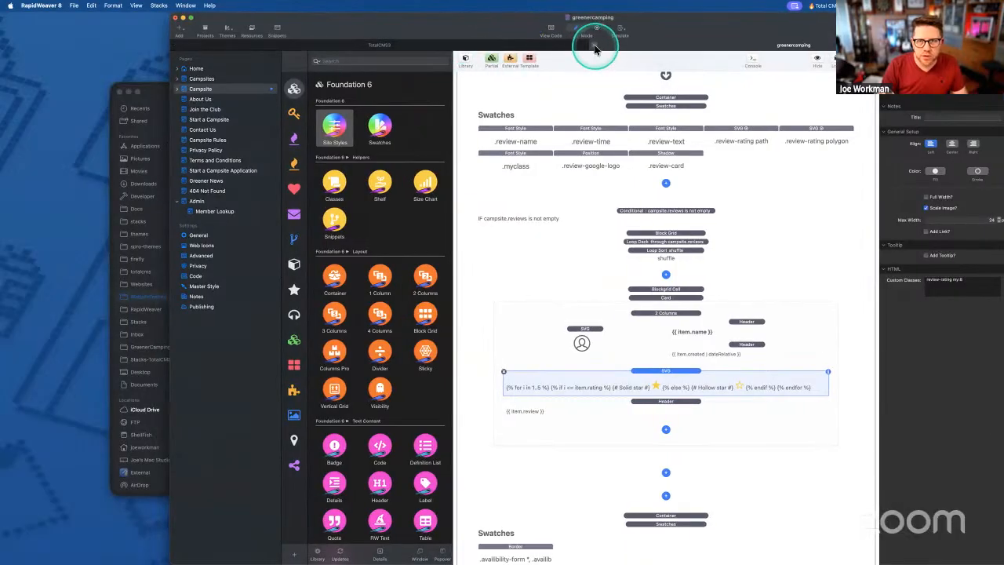
{"action": "left_click", "coordinate": [595, 47]}
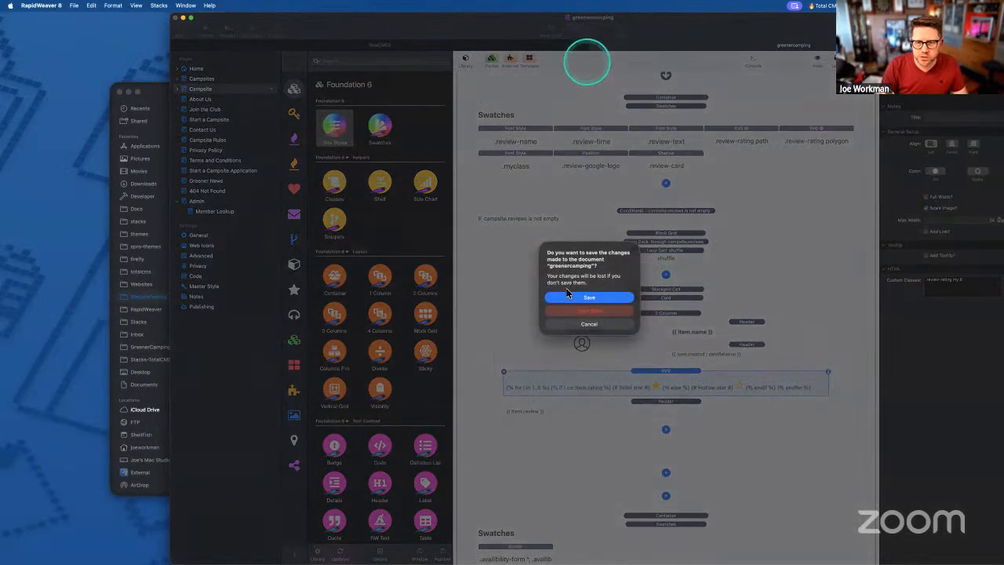
{"action": "left_click", "coordinate": [569, 312]}
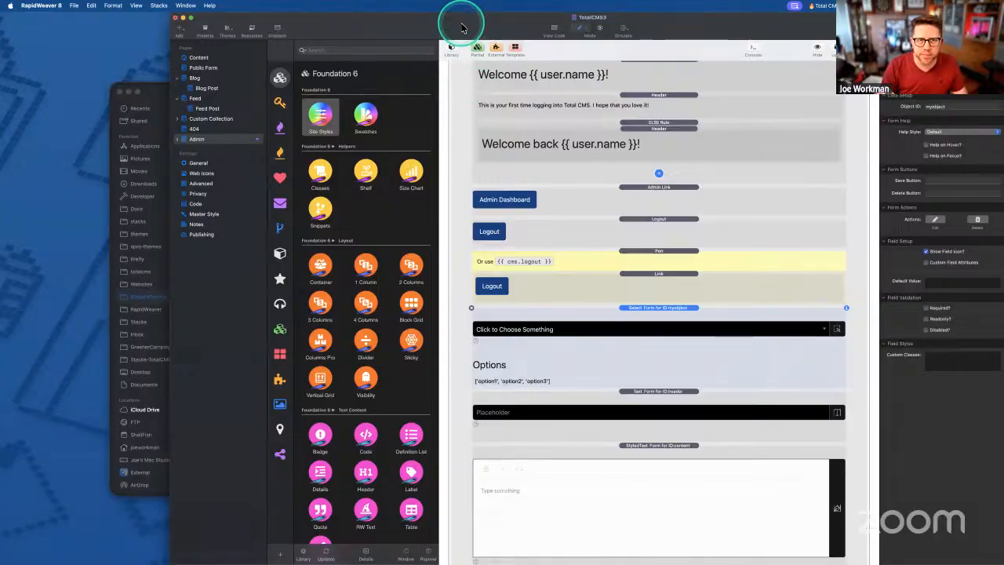
- Close the tcms-data Finder window and switch back to Arc
{"action": "scroll", "coordinate": [597, 181], "scroll_direction": "up", "scroll_amount": 5}
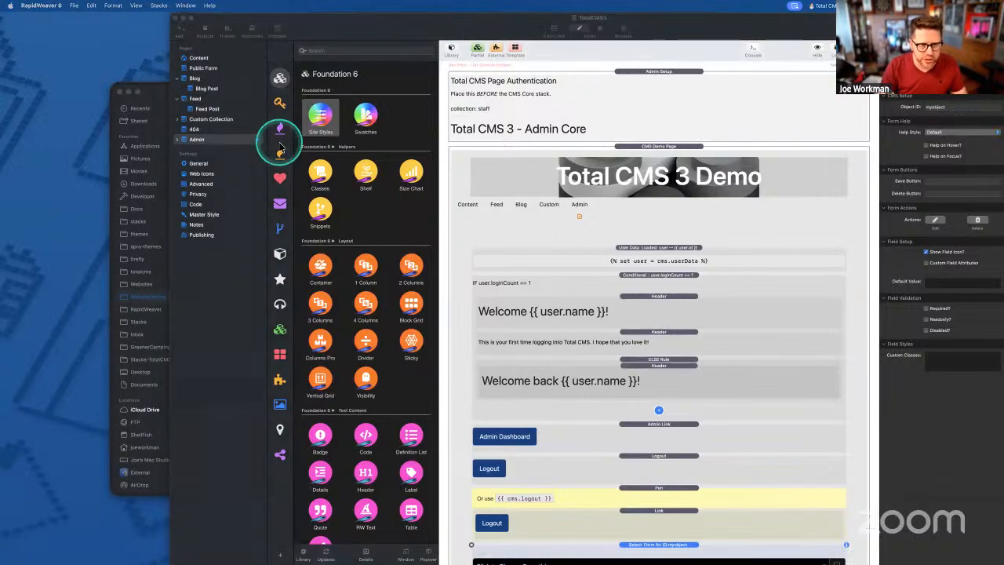
{"action": "left_click", "coordinate": [141, 93]}
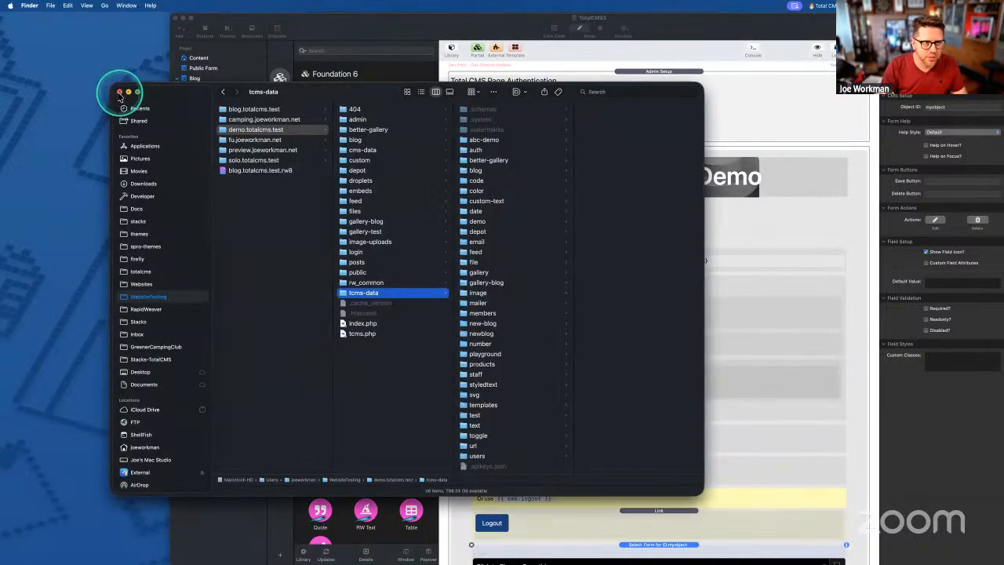
{"action": "left_click", "coordinate": [119, 92]}
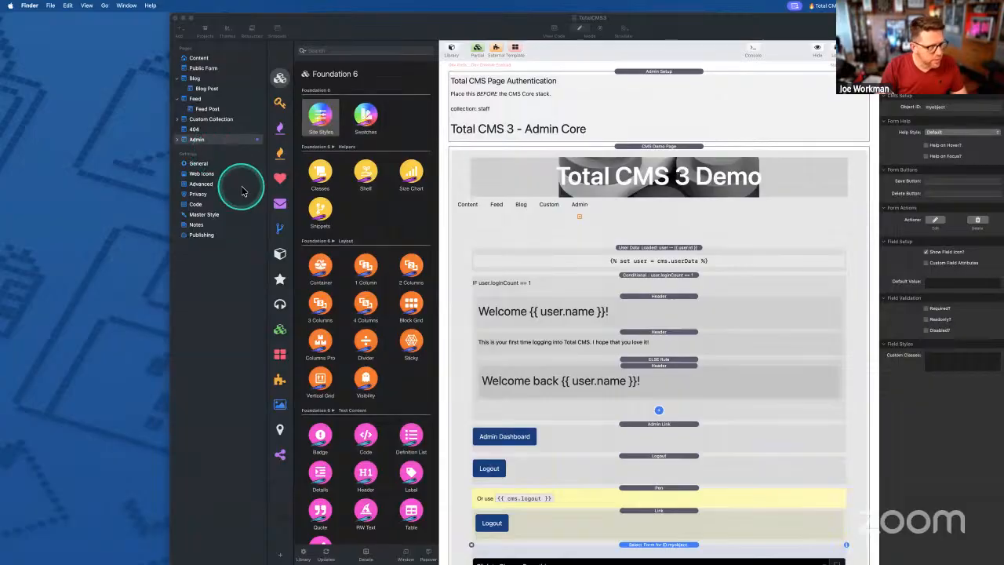
{"action": "key", "text": "super+Tab"}
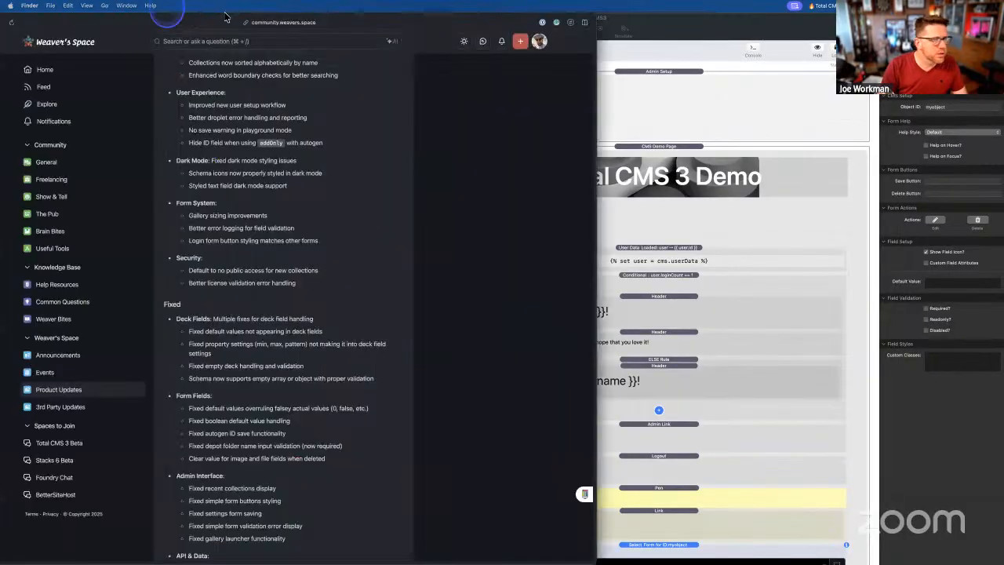
- Open the demo site's depot object with its six files, then return to the TotalCMS3 project
{"action": "left_click", "coordinate": [265, 320]}
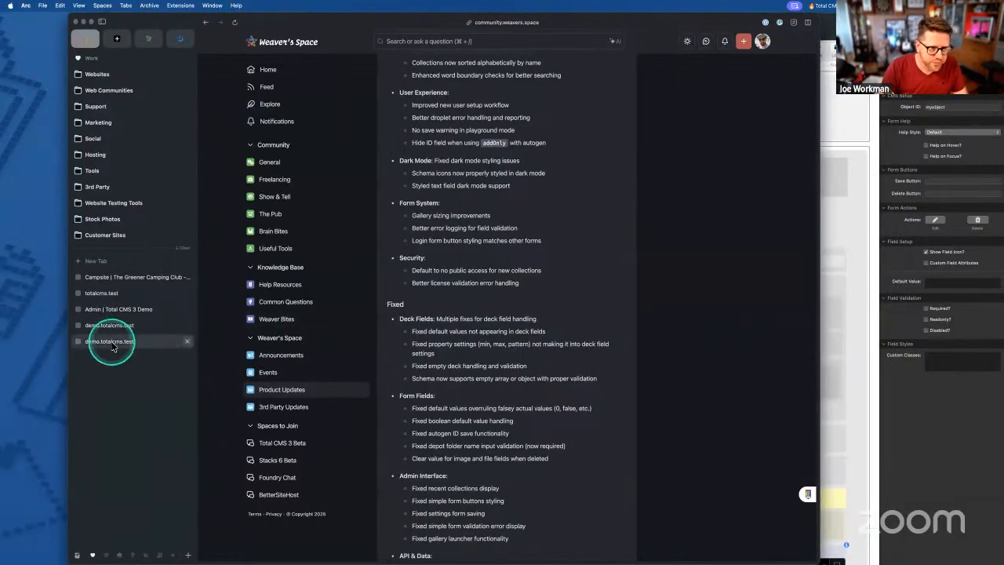
{"action": "left_click", "coordinate": [110, 341]}
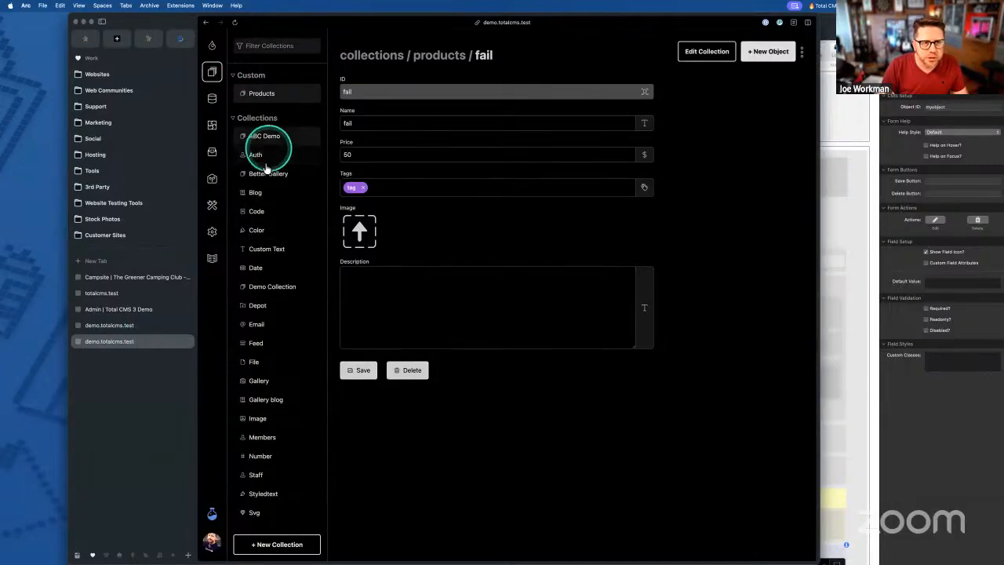
{"action": "left_click", "coordinate": [258, 306]}
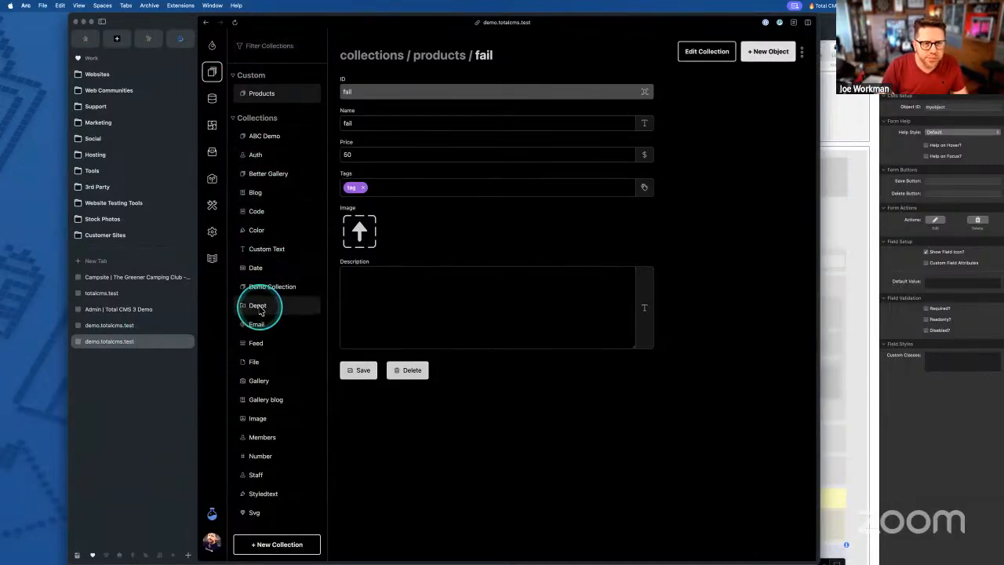
{"action": "left_click", "coordinate": [462, 144]}
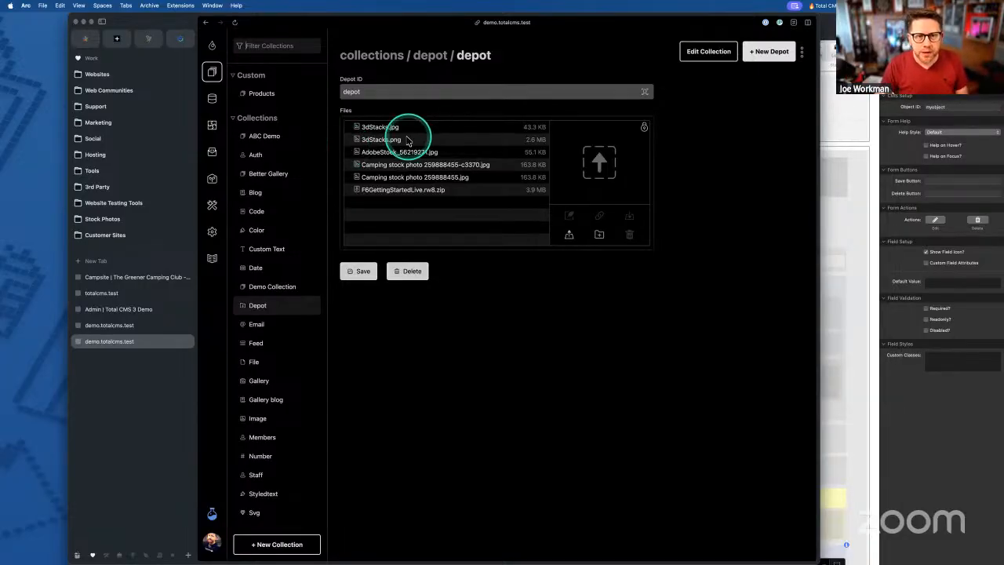
{"action": "left_click_drag", "start_coordinate": [469, 15], "coordinate": [453, 16]}
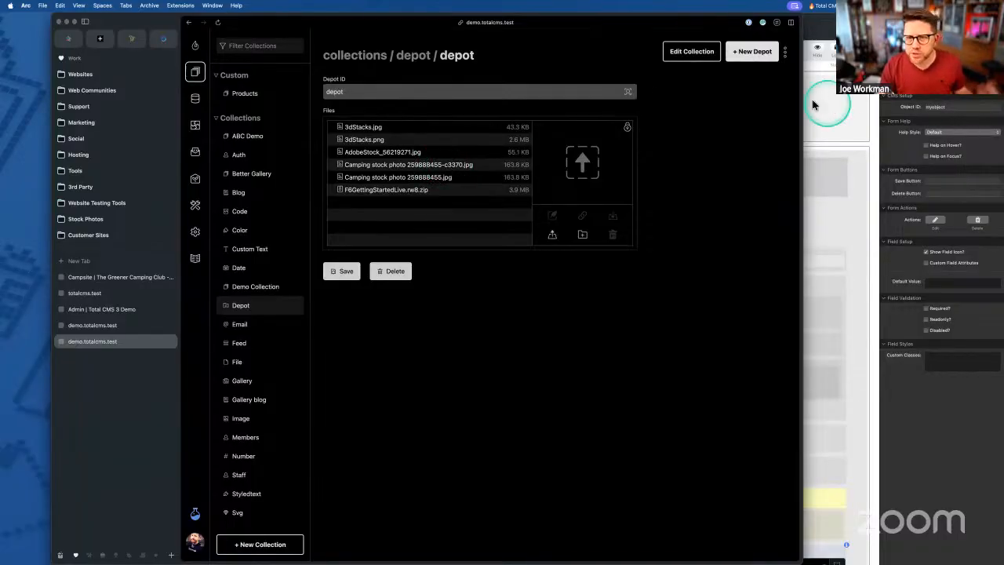
{"action": "left_click", "coordinate": [833, 159]}
{"action": "left_click", "coordinate": [644, 258]}
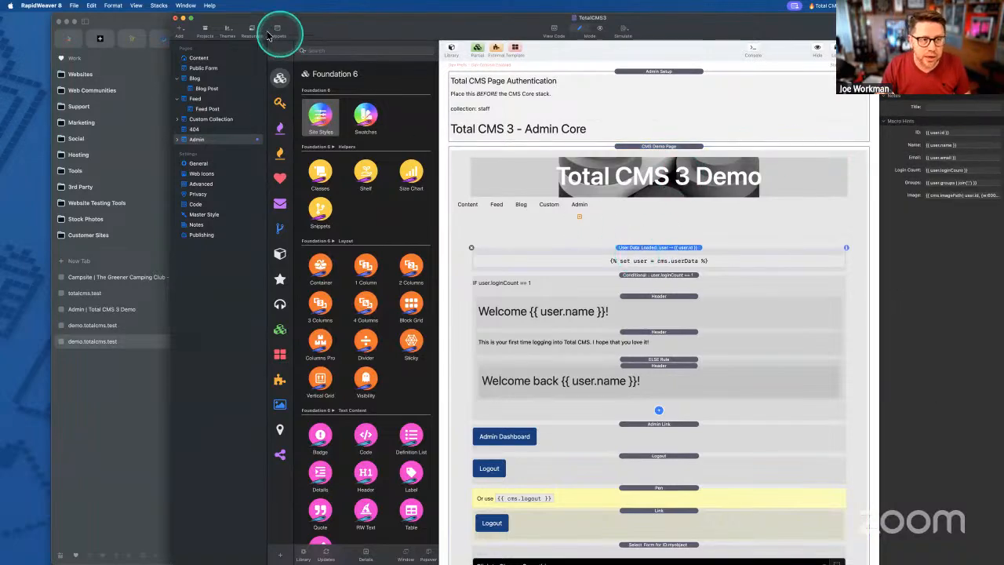
- Duplicate the Content page in the page list and hide the pages sidebar
{"action": "left_click", "coordinate": [201, 67]}
{"action": "left_click", "coordinate": [198, 59]}
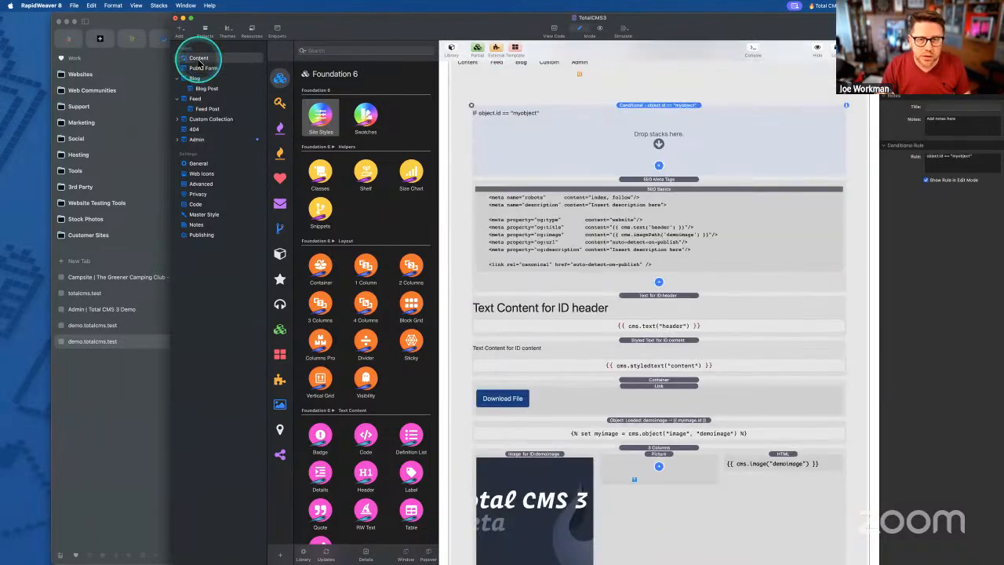
{"action": "left_click_drag", "start_coordinate": [201, 58], "coordinate": [222, 88]}
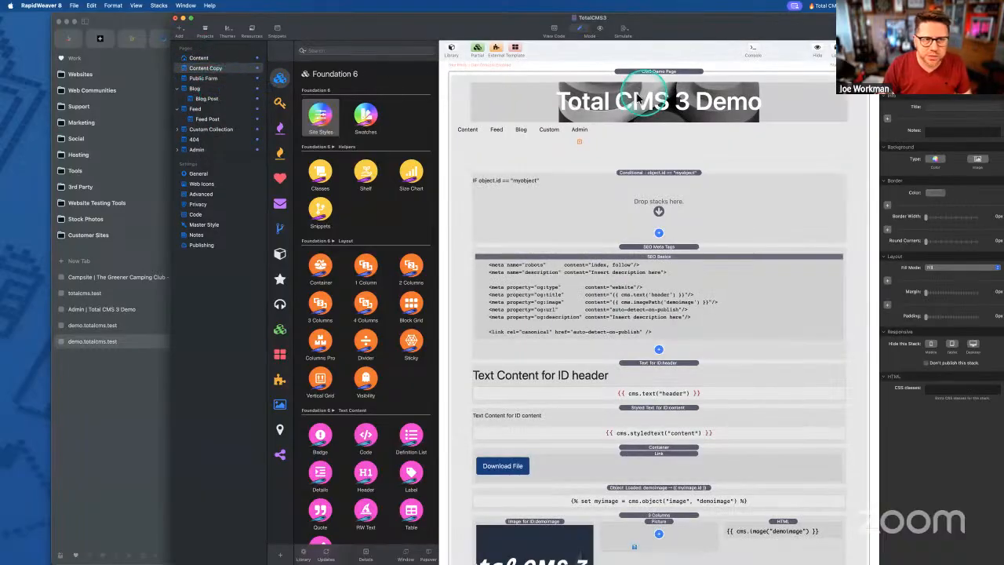
{"action": "left_click_drag", "start_coordinate": [855, 25], "coordinate": [804, 26]}
{"action": "key", "text": "ctrl+super+s"}
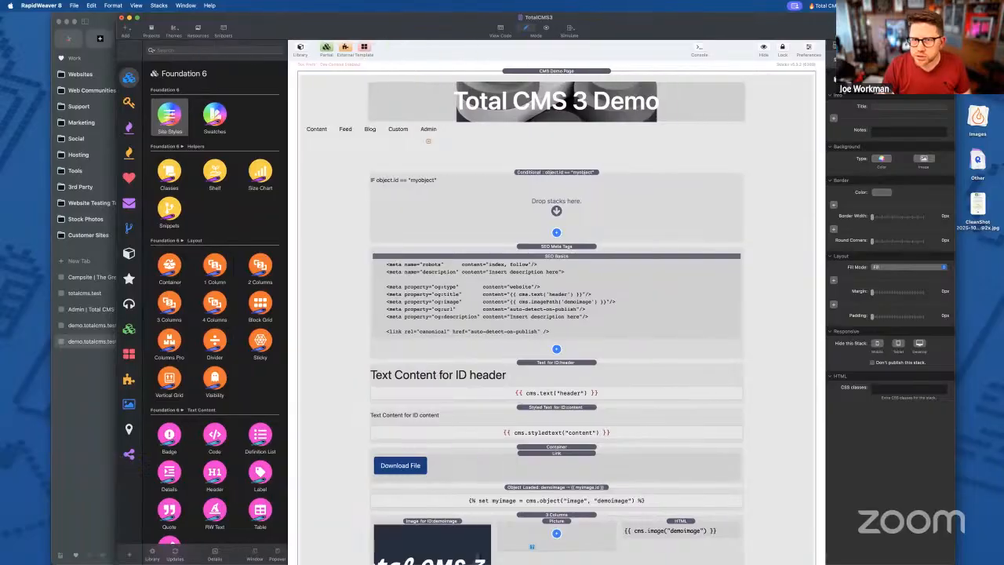
{"action": "left_click_drag", "start_coordinate": [303, 18], "coordinate": [345, 18]}
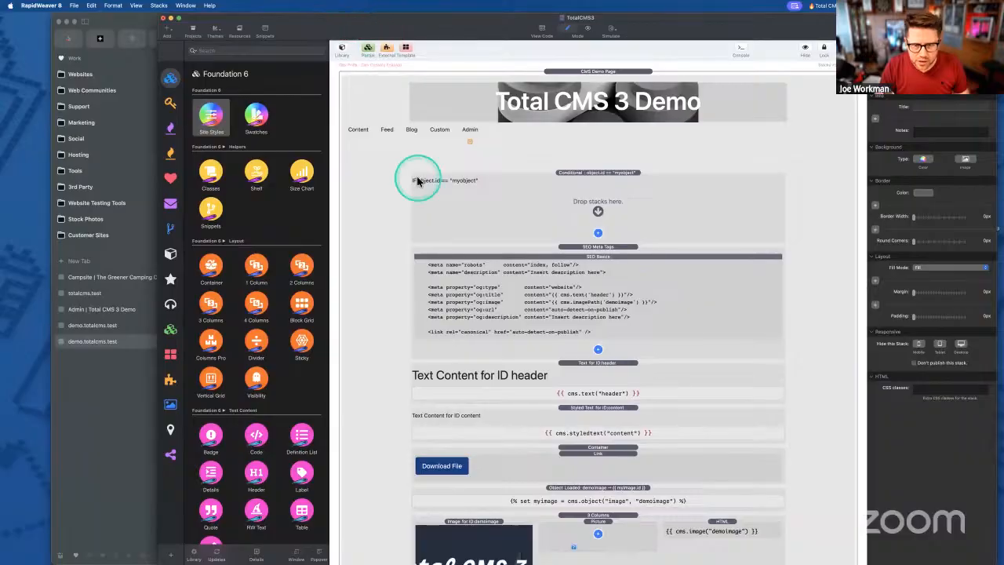
- Quit TotalCMS3 without saving, then reopen it from the welcome window's recent projects
{"action": "key", "text": "super+q"}
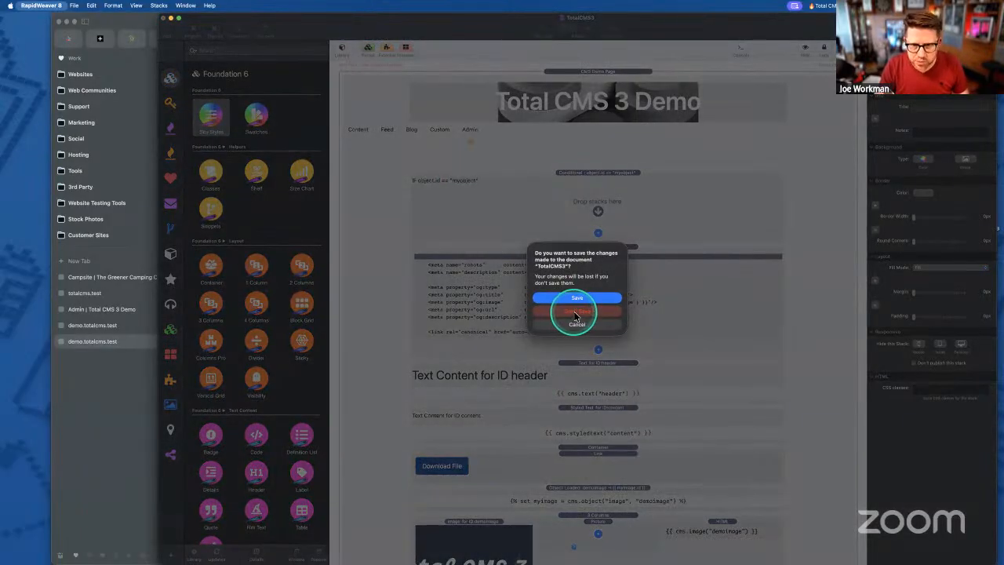
{"action": "left_click", "coordinate": [575, 316]}
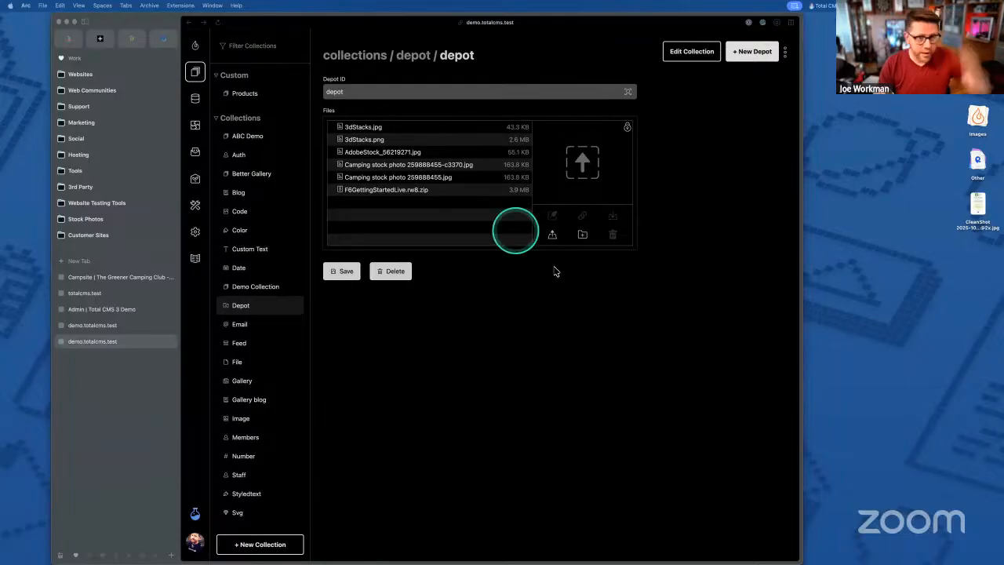
{"action": "left_click", "coordinate": [535, 345]}
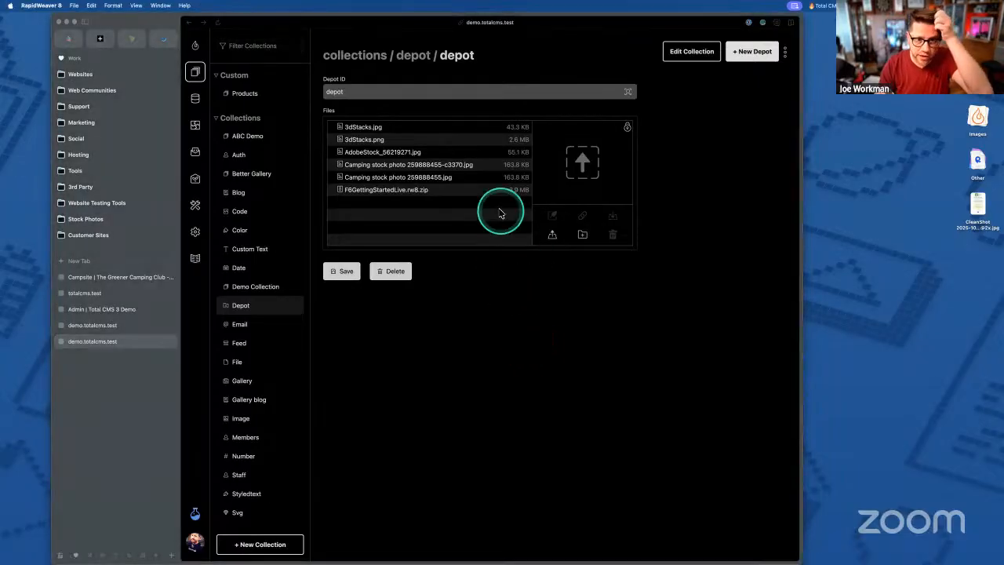
{"action": "left_click", "coordinate": [578, 133]}
{"action": "double_click", "coordinate": [578, 133]}
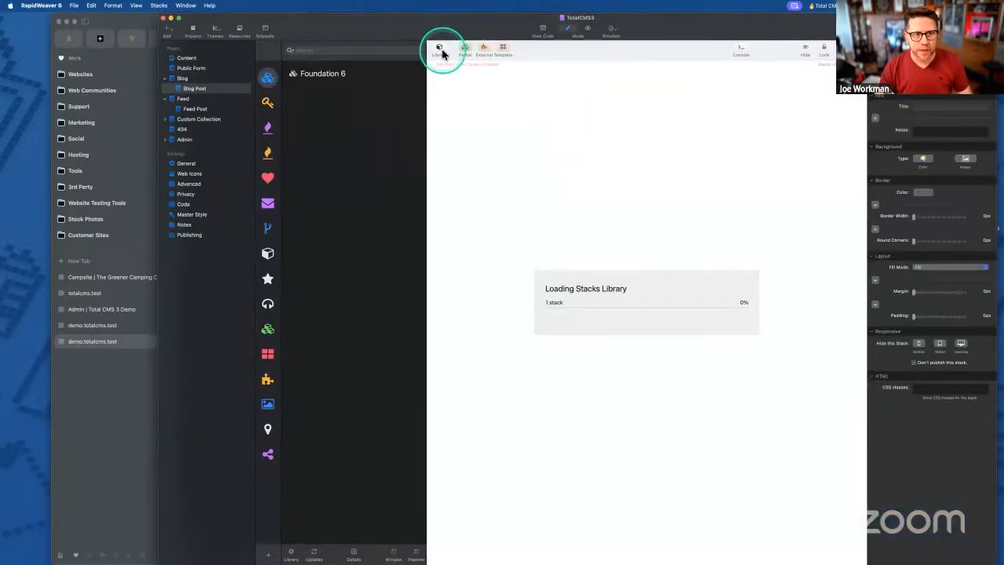
- Add a new Stacks page below Content and start renaming it Depot
{"action": "left_click_drag", "start_coordinate": [439, 23], "coordinate": [447, 23]}
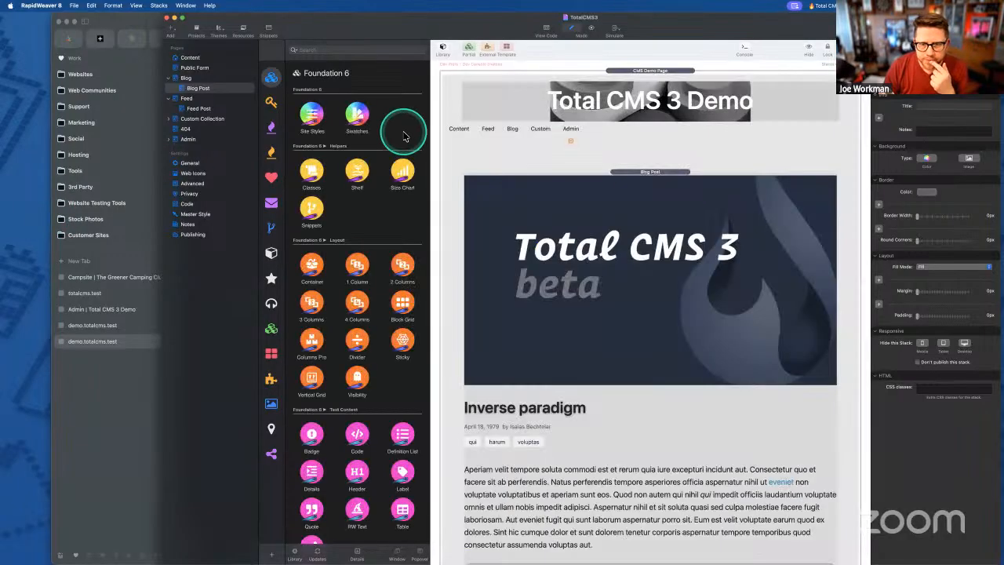
{"action": "left_click", "coordinate": [190, 58]}
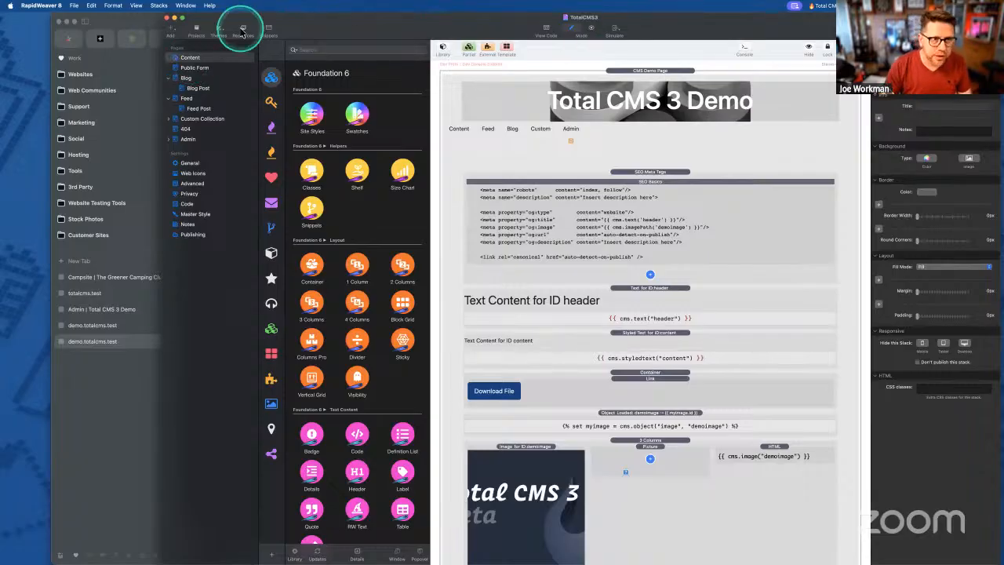
{"action": "left_click", "coordinate": [197, 45]}
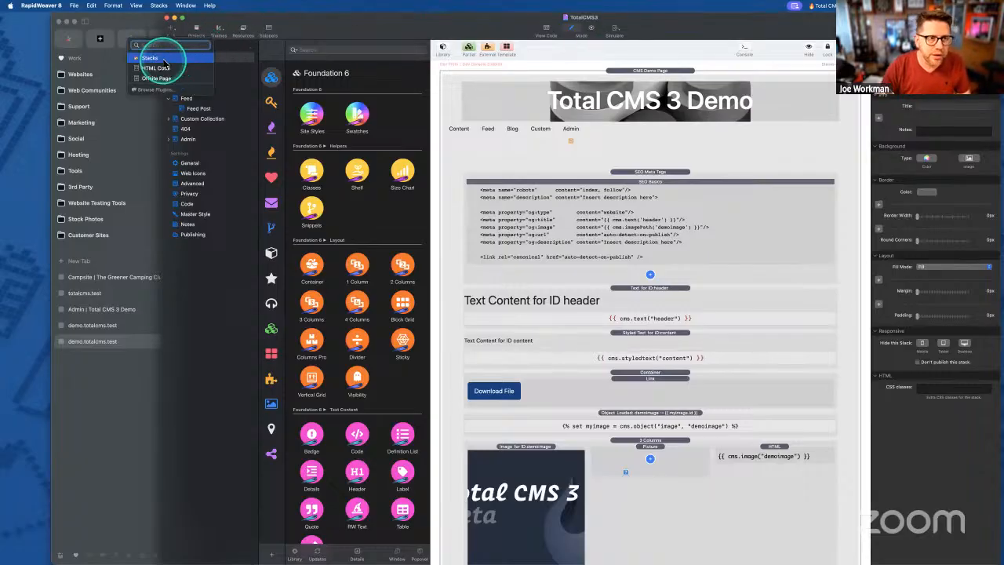
{"action": "left_click", "coordinate": [145, 52]}
{"action": "double_click", "coordinate": [194, 69]}
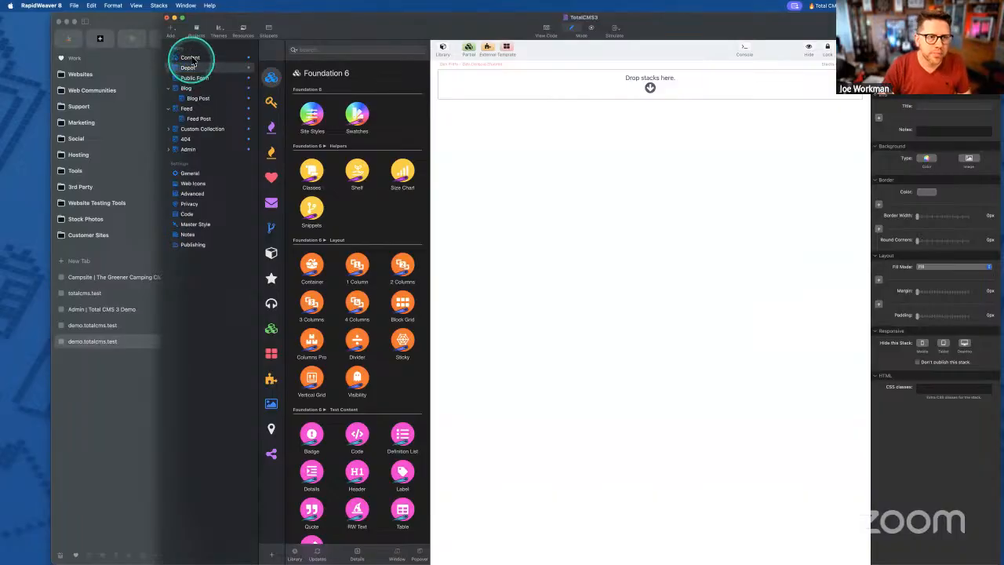
- On the Depot page, delete the SEO Meta Tags content stacks below the header
{"action": "left_click", "coordinate": [189, 58]}
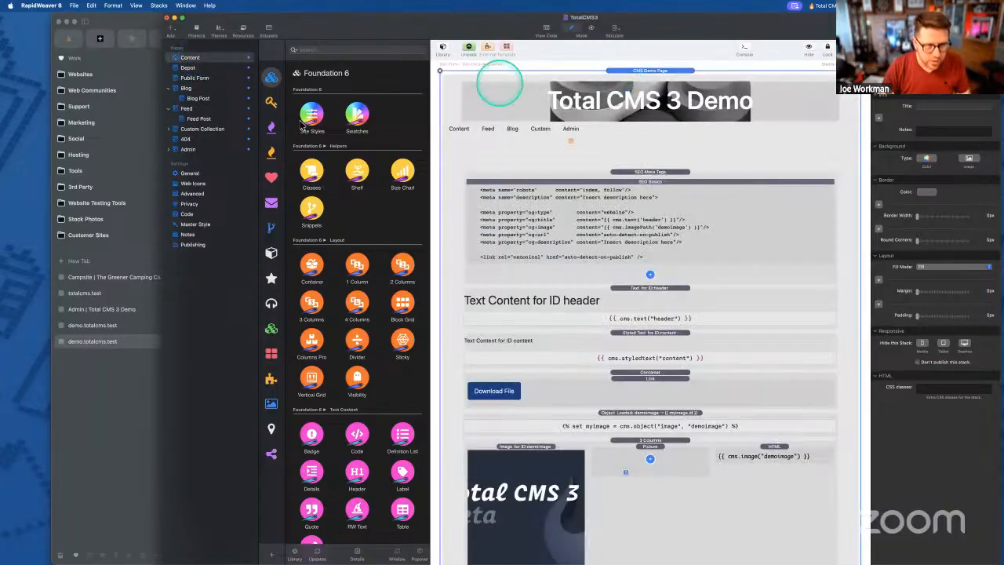
{"action": "left_click", "coordinate": [192, 67]}
{"action": "left_click", "coordinate": [635, 173]}
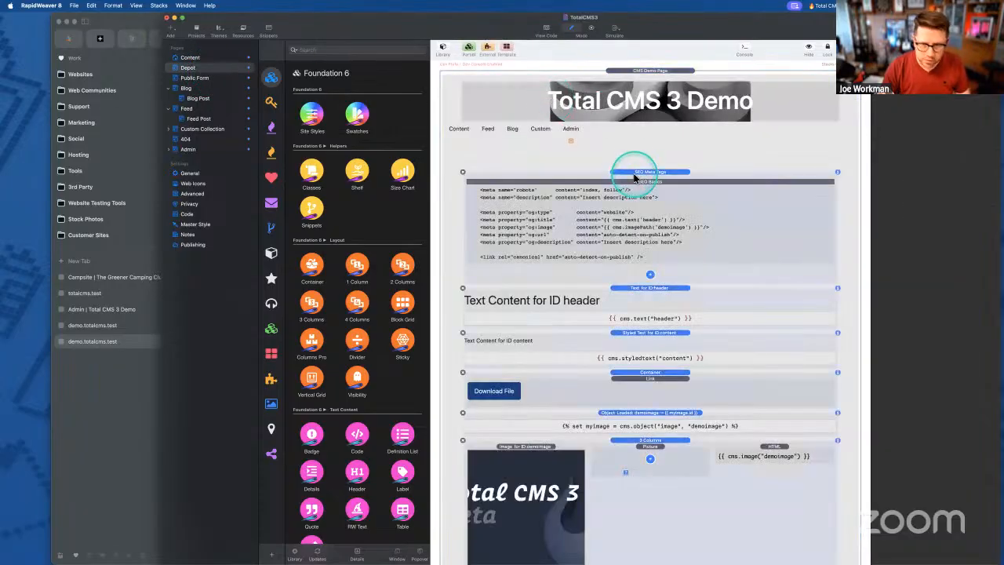
{"action": "key", "text": "Delete"}
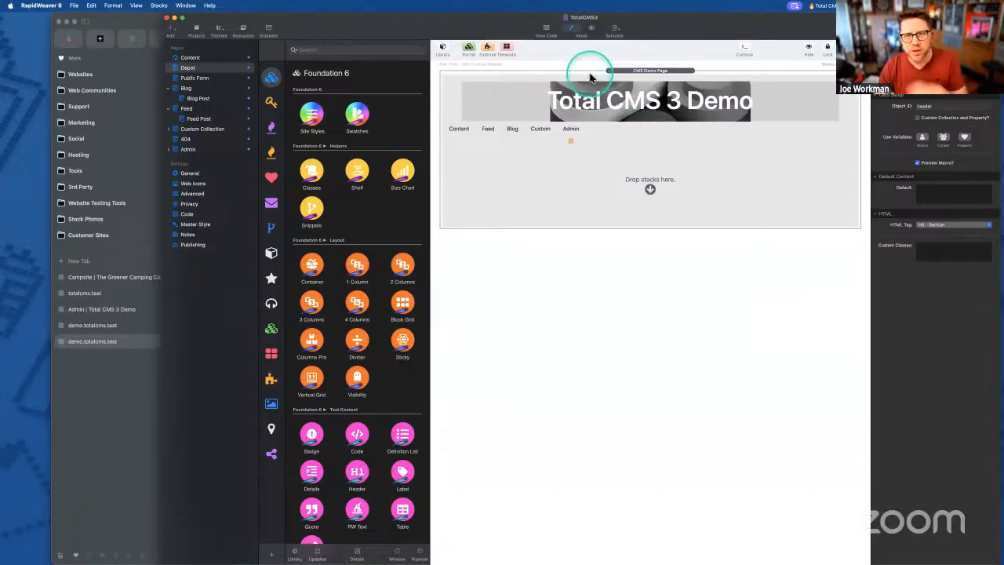
- Inspect the CMS Demo Page partial and its Demo Styles, then return to the Depot layout
{"action": "left_click", "coordinate": [619, 72]}
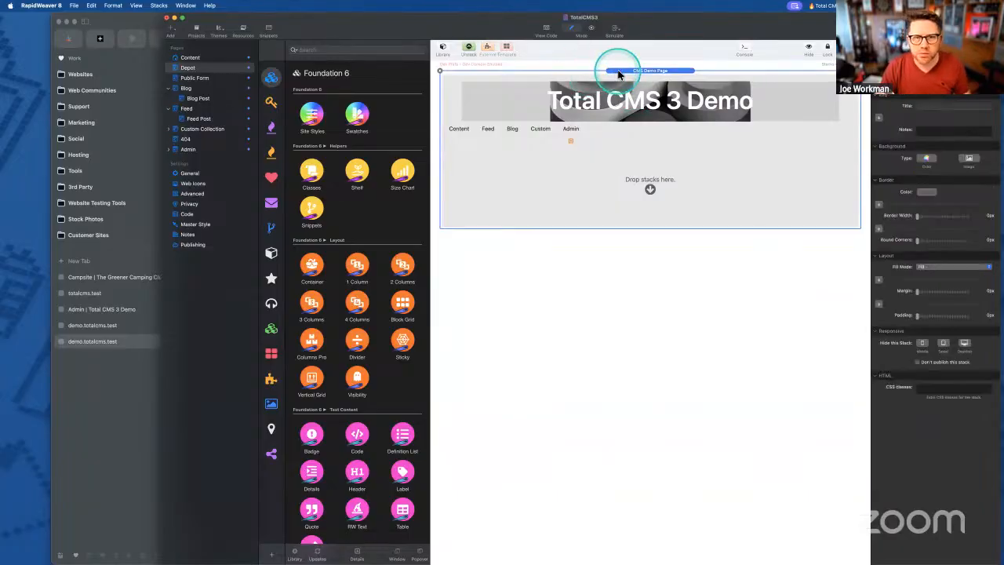
{"action": "double_click", "coordinate": [673, 100]}
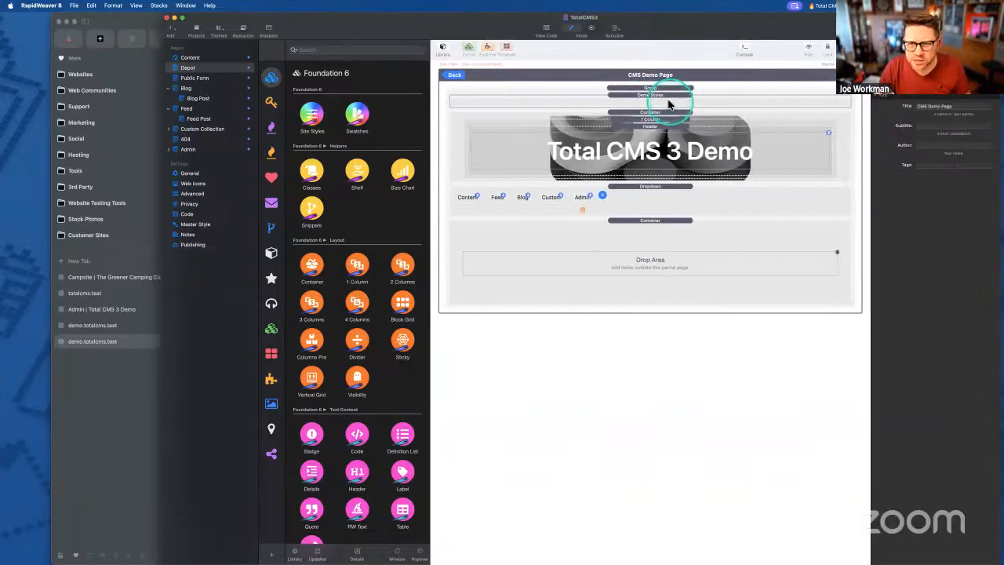
{"action": "double_click", "coordinate": [650, 95]}
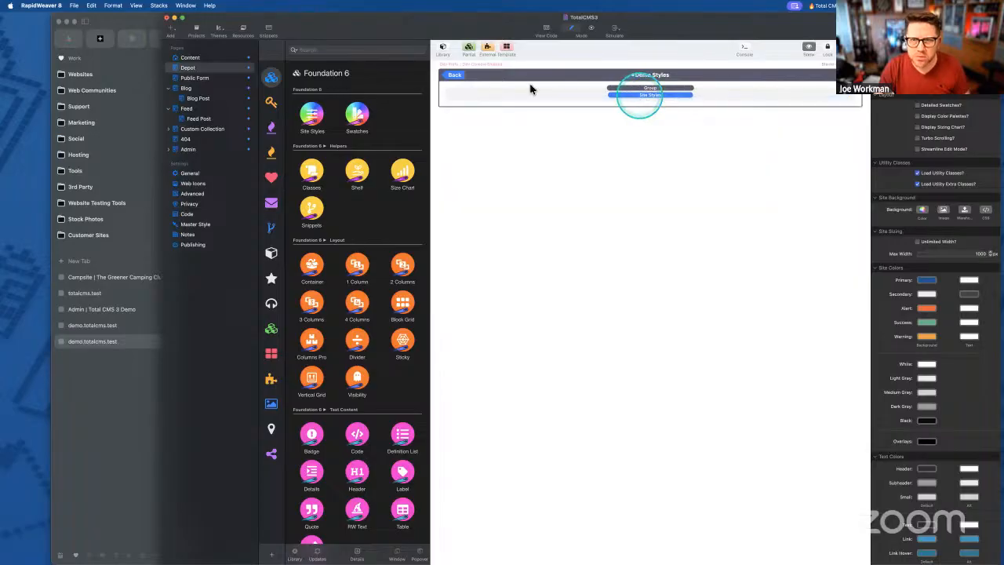
{"action": "left_click", "coordinate": [455, 76]}
{"action": "left_click", "coordinate": [632, 174]}
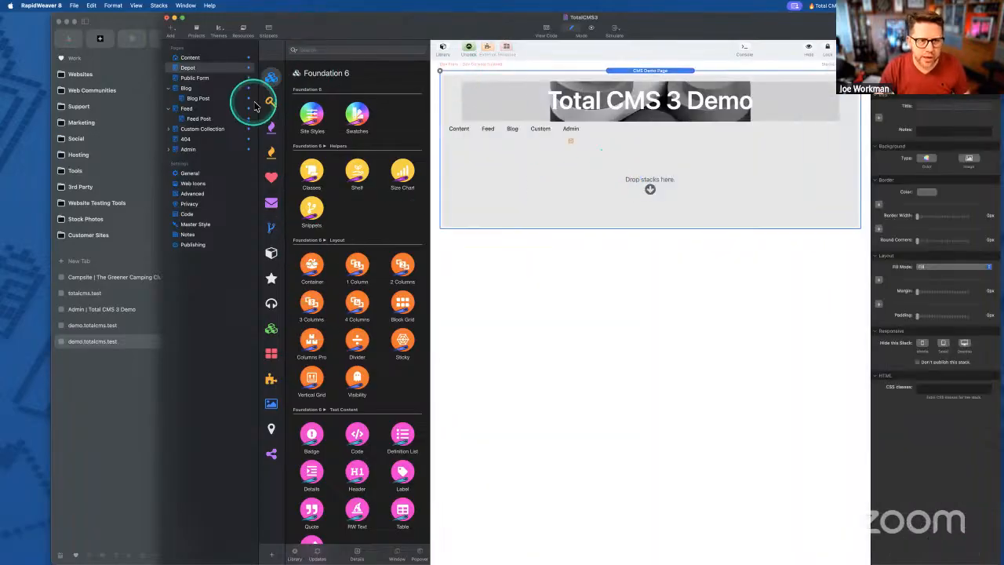
{"action": "left_click", "coordinate": [271, 127]}
- Drag Loop Depot from Layout Helpers under the header, looping collection depot, object mydepot
{"action": "scroll", "coordinate": [345, 282], "scroll_direction": "down", "scroll_amount": 5}
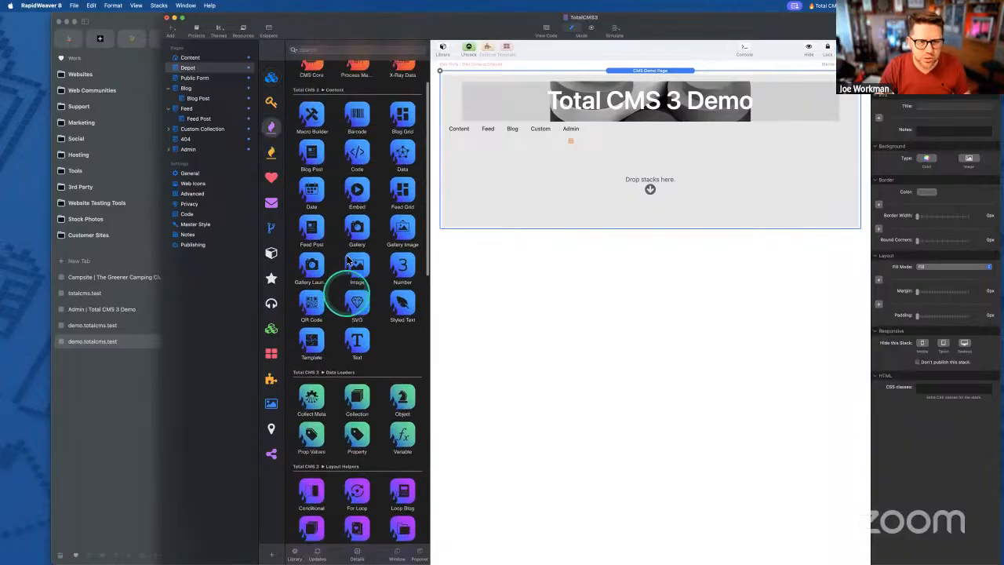
{"action": "scroll", "coordinate": [351, 228], "scroll_direction": "down", "scroll_amount": 5}
{"action": "scroll", "coordinate": [351, 227], "scroll_direction": "down", "scroll_amount": 5}
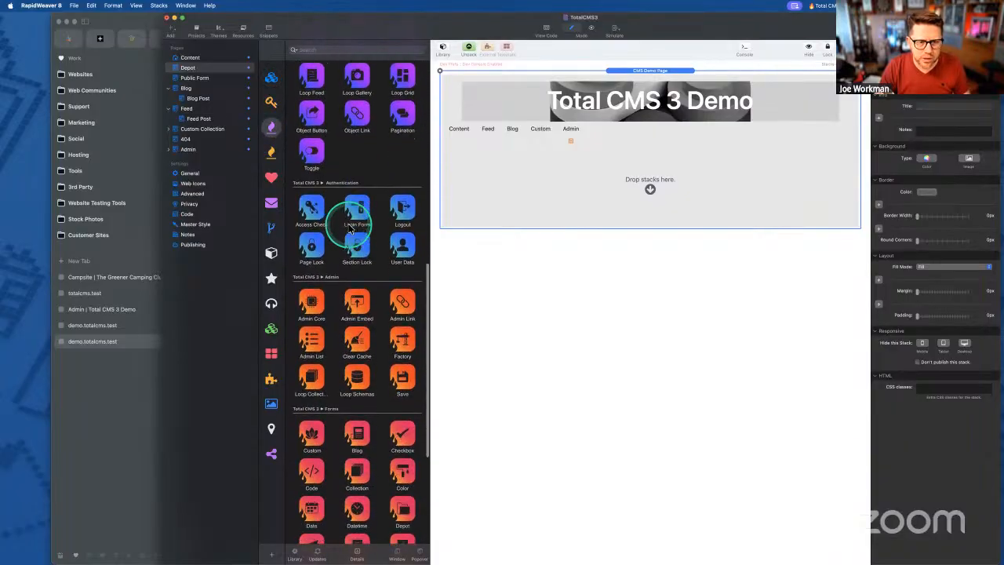
{"action": "scroll", "coordinate": [351, 227], "scroll_direction": "up", "scroll_amount": 3}
{"action": "scroll", "coordinate": [351, 229], "scroll_direction": "up", "scroll_amount": 4}
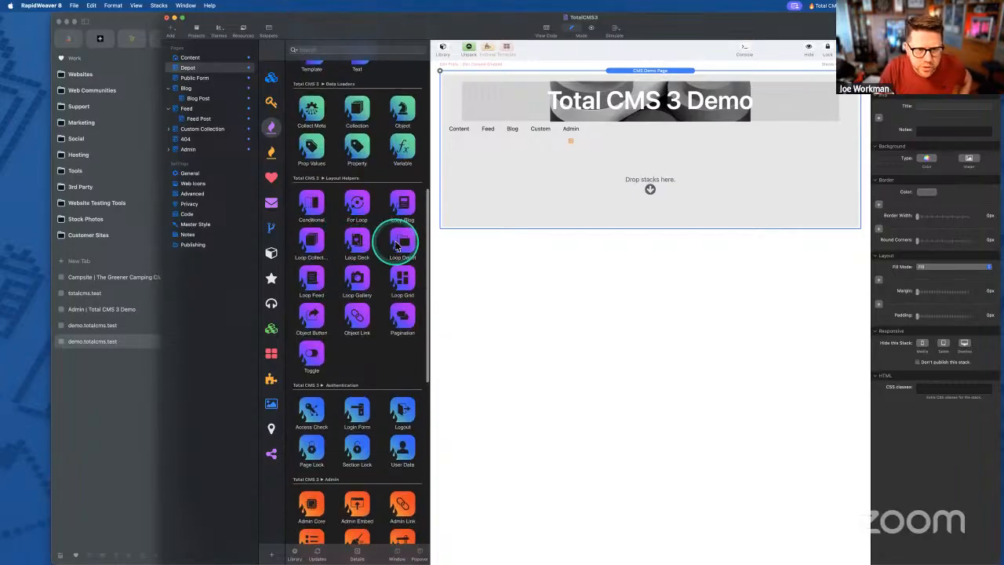
{"action": "left_click_drag", "start_coordinate": [400, 246], "coordinate": [639, 180]}
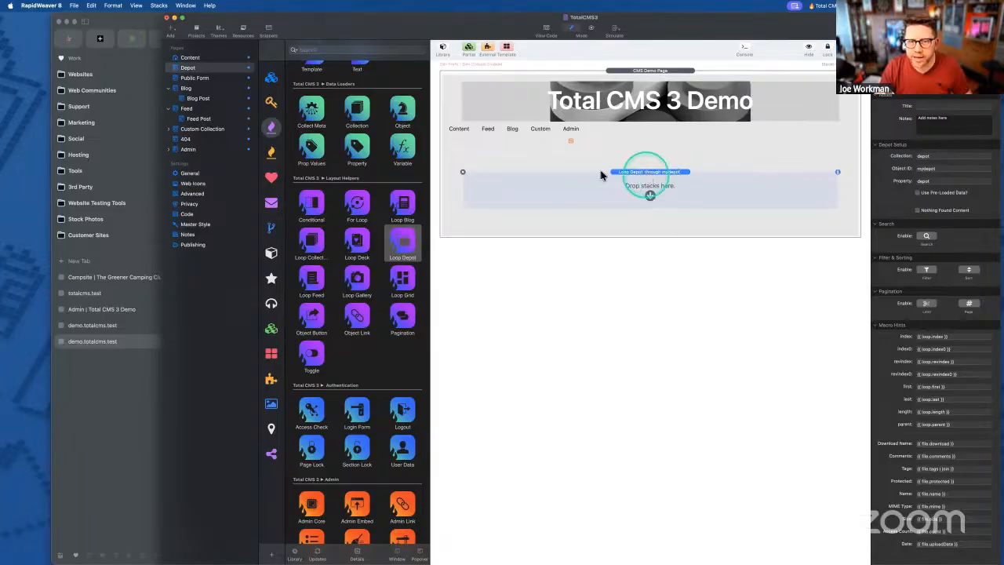
- Drag a List stack from the Starter Pack onto the Depot page
{"action": "scroll", "coordinate": [368, 192], "scroll_direction": "up", "scroll_amount": 2}
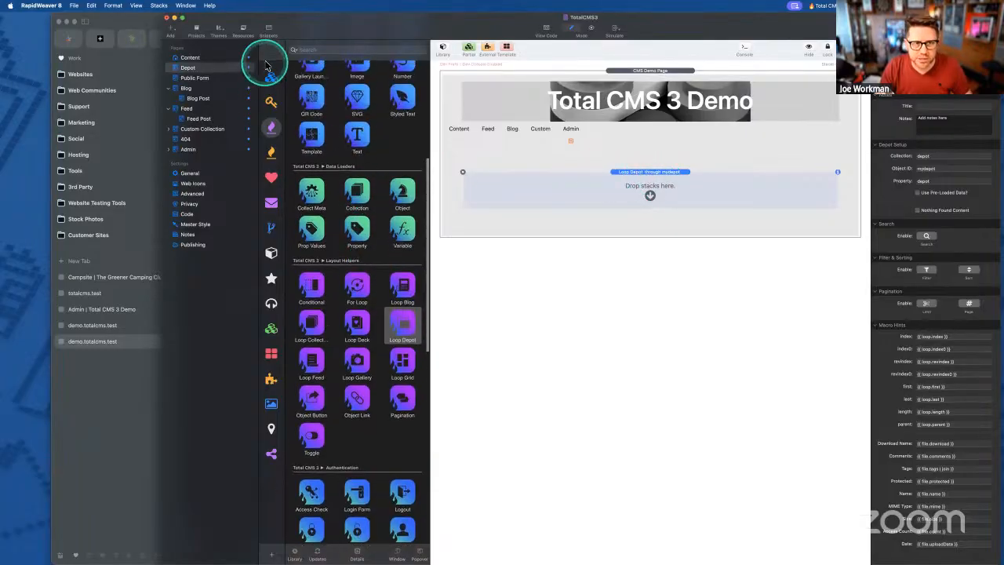
{"action": "scroll", "coordinate": [322, 98], "scroll_direction": "up", "scroll_amount": 2}
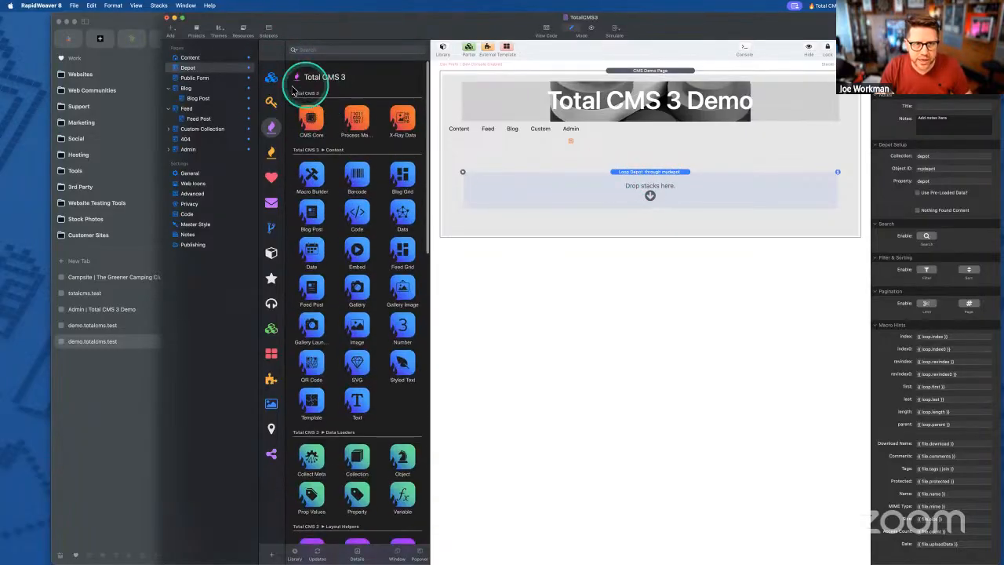
{"action": "left_click", "coordinate": [271, 102]}
{"action": "scroll", "coordinate": [349, 275], "scroll_direction": "down", "scroll_amount": 8}
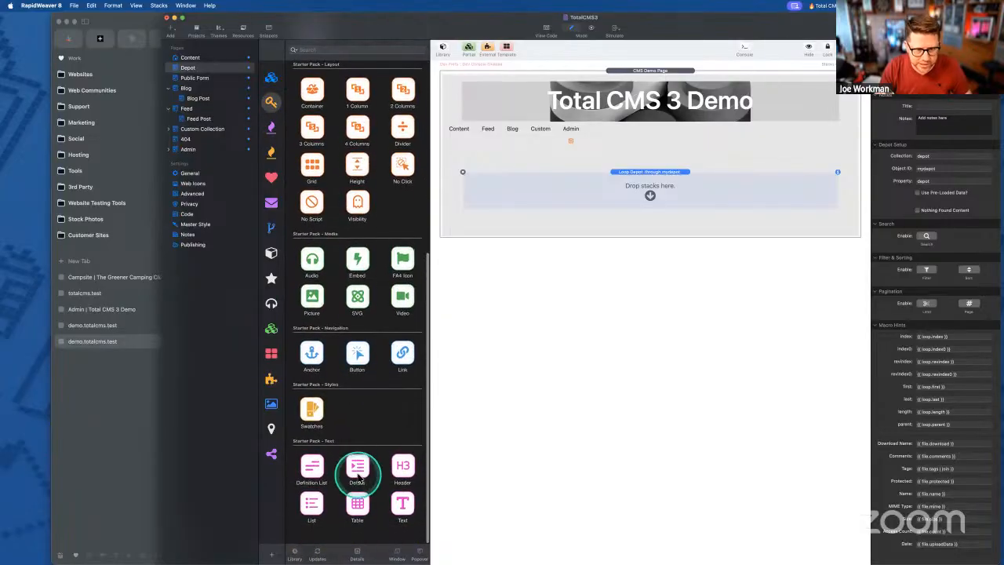
{"action": "left_click", "coordinate": [311, 509]}
{"action": "left_click_drag", "start_coordinate": [310, 509], "coordinate": [633, 174]}
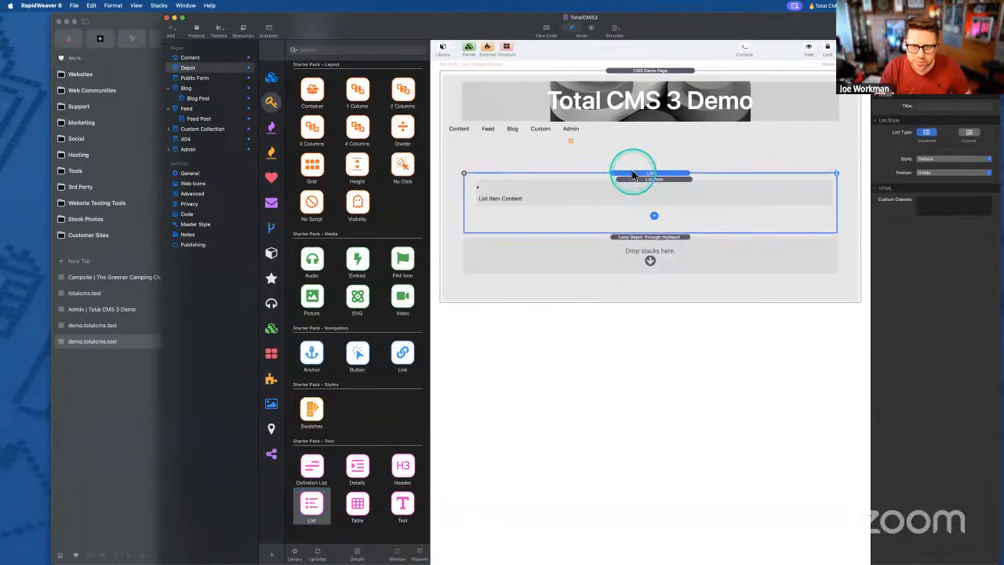
- Rearrange so Loop Depot sits under the header above the List, then show Arc's depot files
{"action": "left_click_drag", "start_coordinate": [639, 239], "coordinate": [645, 186]}
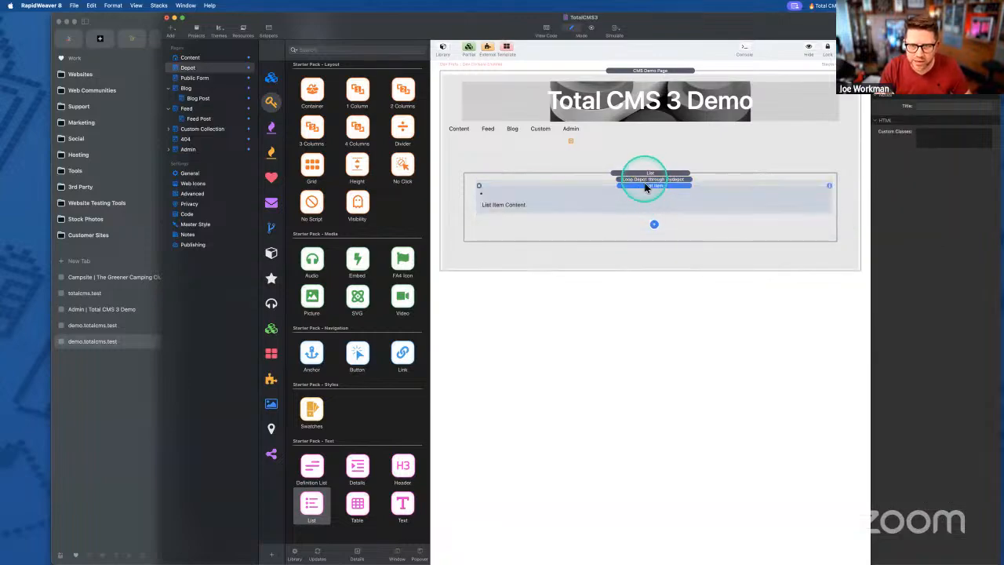
{"action": "left_click", "coordinate": [645, 187]}
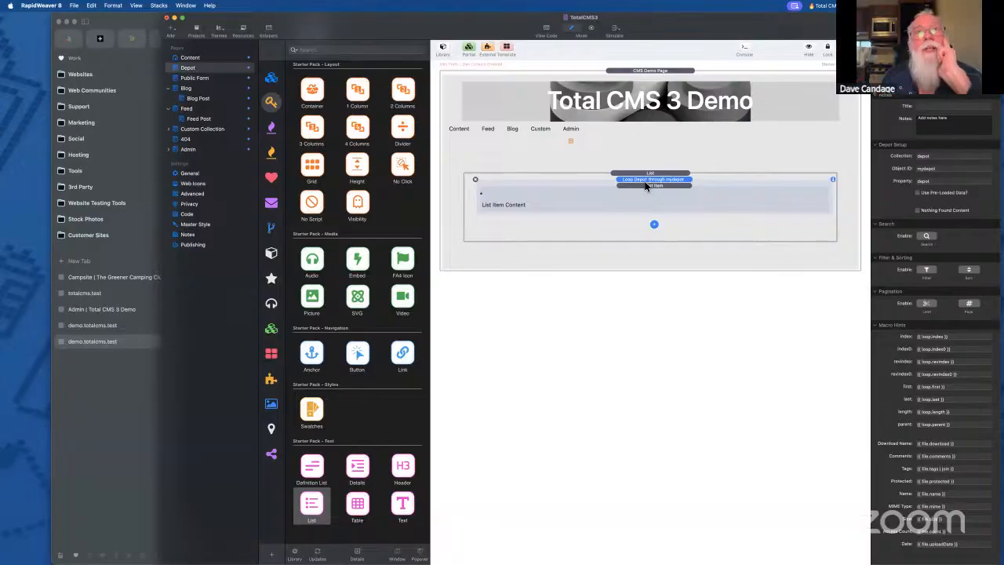
{"action": "left_click_drag", "start_coordinate": [643, 187], "coordinate": [644, 180]}
{"action": "left_click", "coordinate": [641, 211]}
{"action": "left_click_drag", "start_coordinate": [637, 185], "coordinate": [637, 181]}
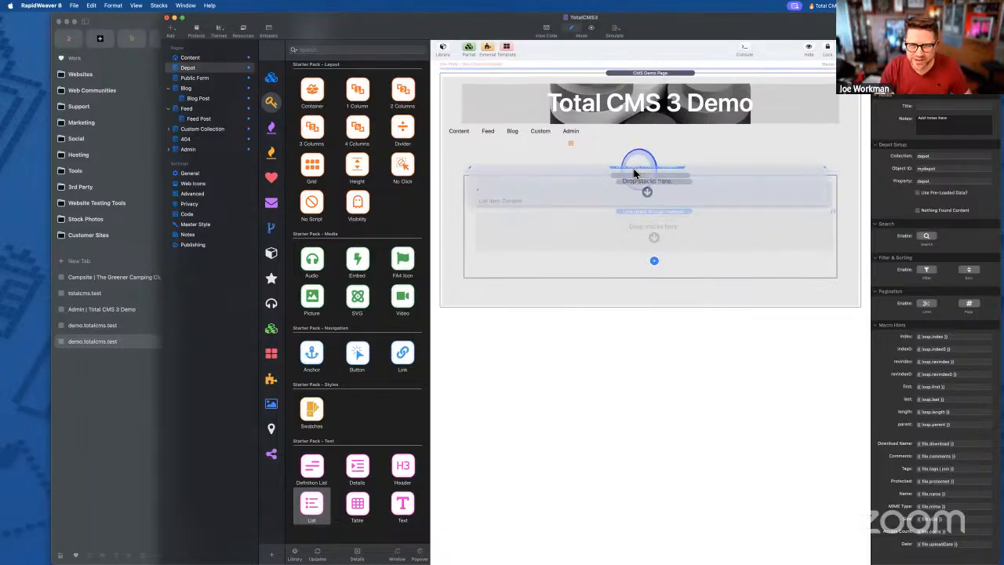
{"action": "left_click_drag", "start_coordinate": [630, 61], "coordinate": [639, 222]}
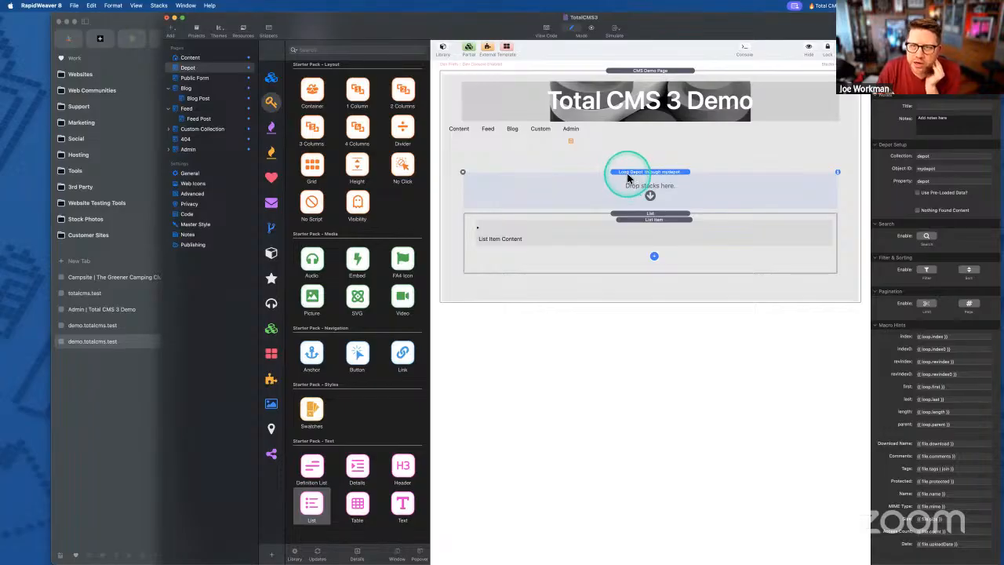
{"action": "left_click", "coordinate": [127, 416]}
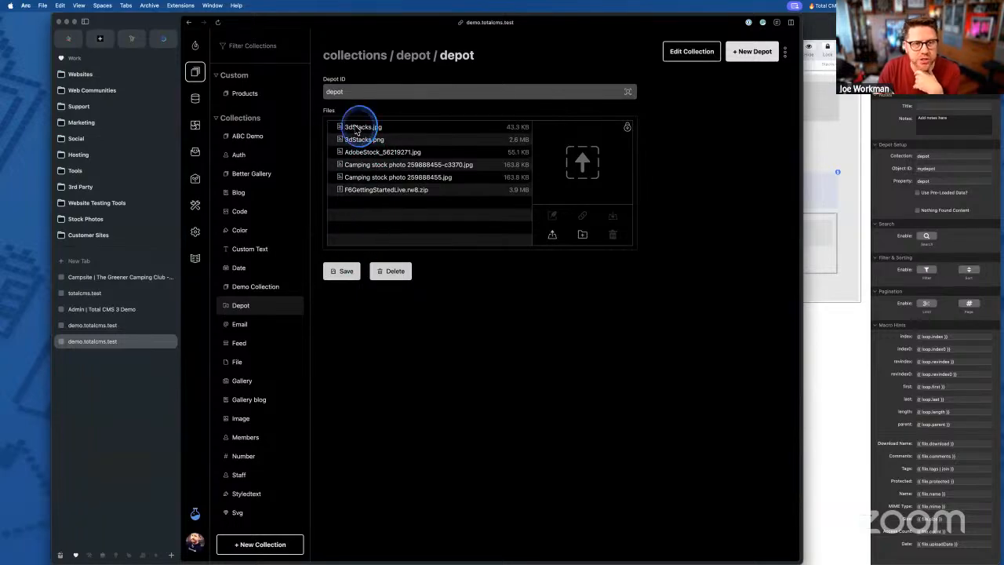
- Inspect each of the six depot files, from 3dStacks.jpg to F6GettingStartedLive.rw8.zip, in the admin
{"action": "left_click", "coordinate": [357, 127]}
{"action": "left_click", "coordinate": [362, 140]}
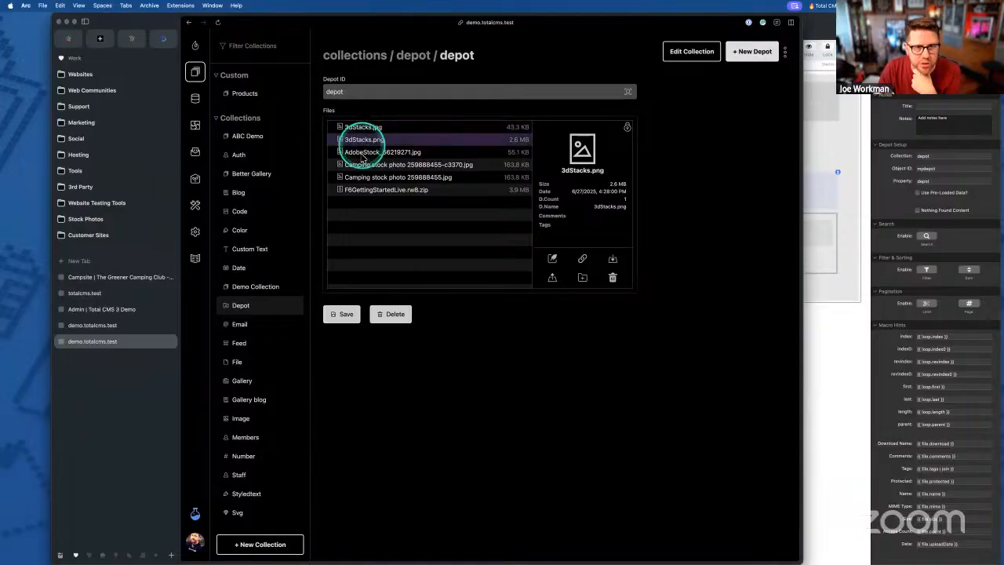
{"action": "left_click", "coordinate": [363, 152]}
{"action": "left_click", "coordinate": [365, 164]}
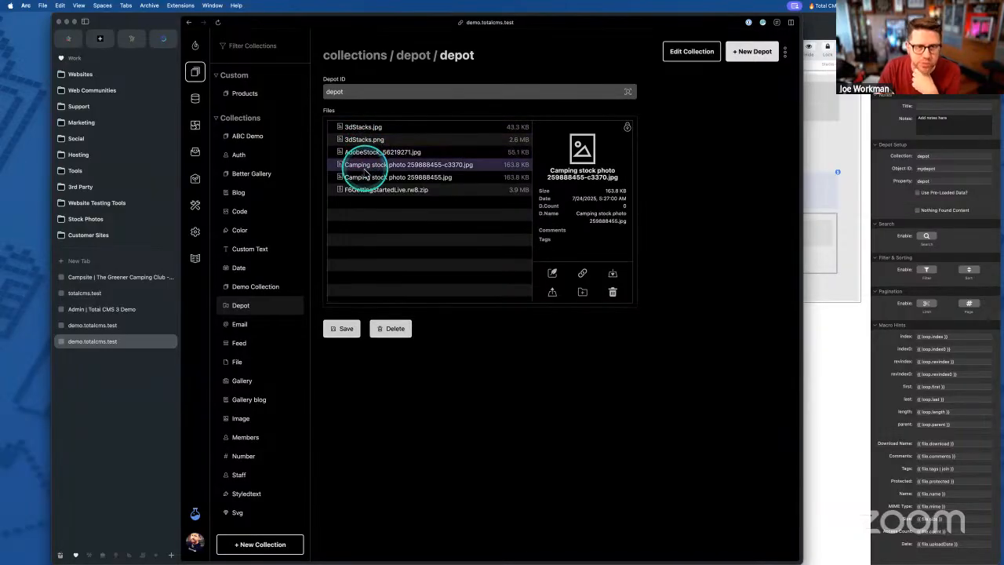
{"action": "left_click", "coordinate": [365, 177]}
{"action": "left_click", "coordinate": [366, 190]}
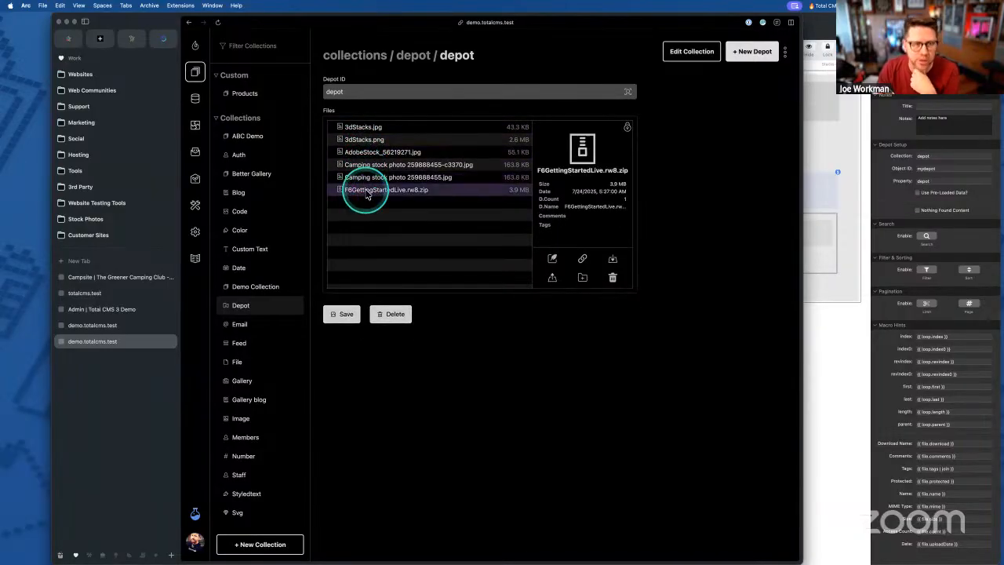
- Go back to the RapidWeaver Depot page layout after one more look at the depot file list
{"action": "left_click", "coordinate": [841, 212]}
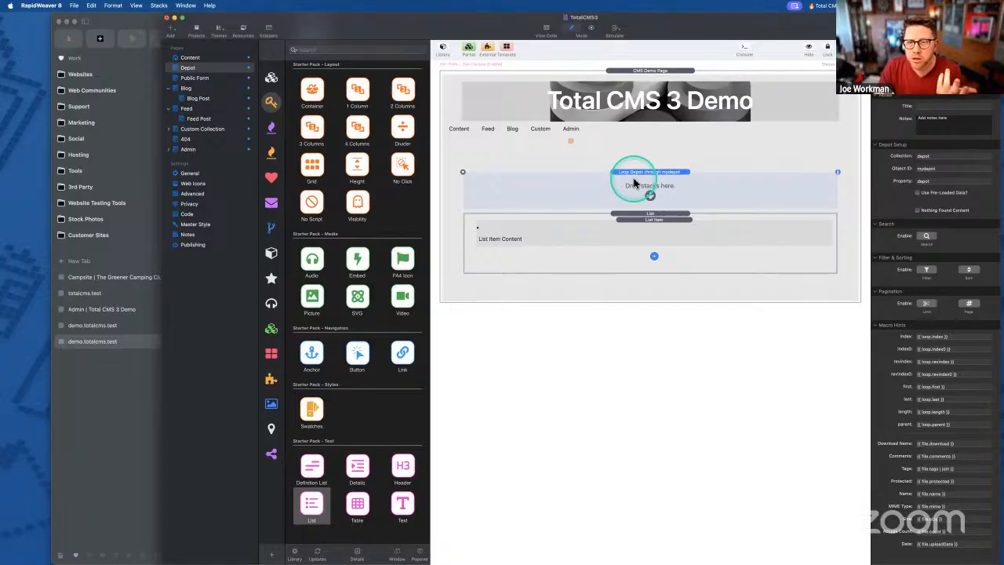
{"action": "left_click", "coordinate": [137, 404]}
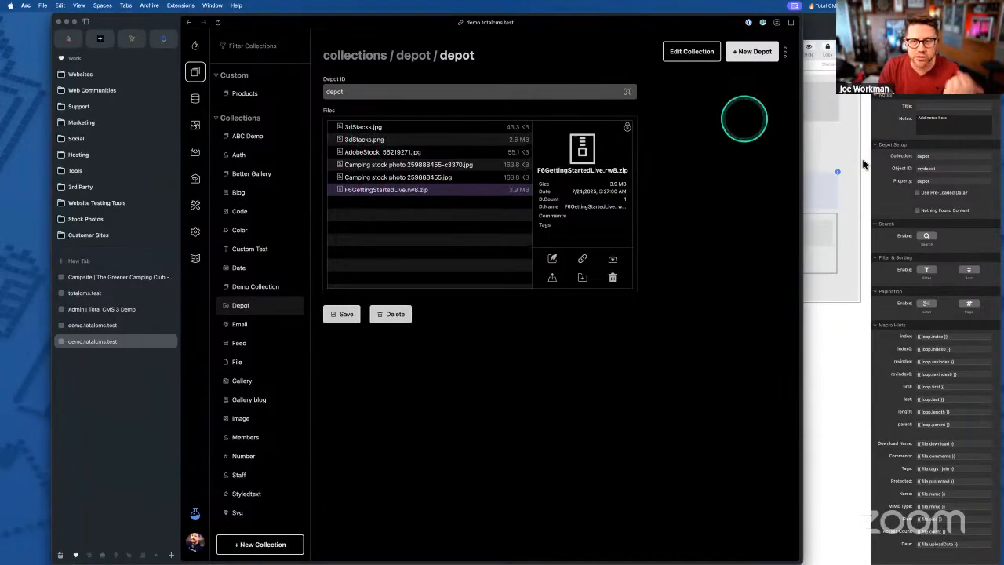
{"action": "left_click", "coordinate": [823, 185]}
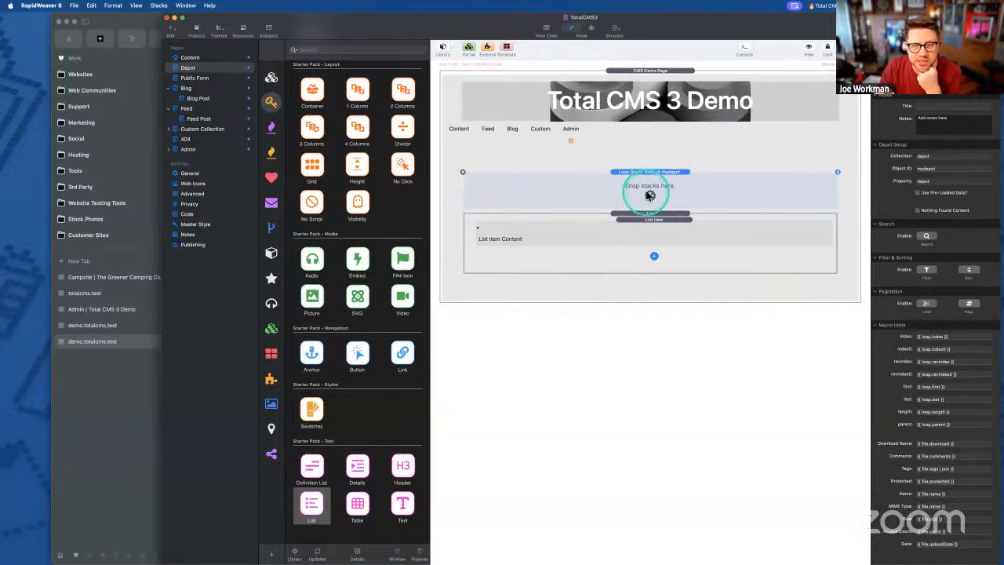
- Drop a Foundation 6 Header stack into the Loop Depot stack's drop zone
{"action": "left_click", "coordinate": [636, 220]}
{"action": "left_click", "coordinate": [544, 195]}
{"action": "scroll", "coordinate": [381, 193], "scroll_direction": "up", "scroll_amount": 5}
{"action": "scroll", "coordinate": [375, 185], "scroll_direction": "up", "scroll_amount": 3}
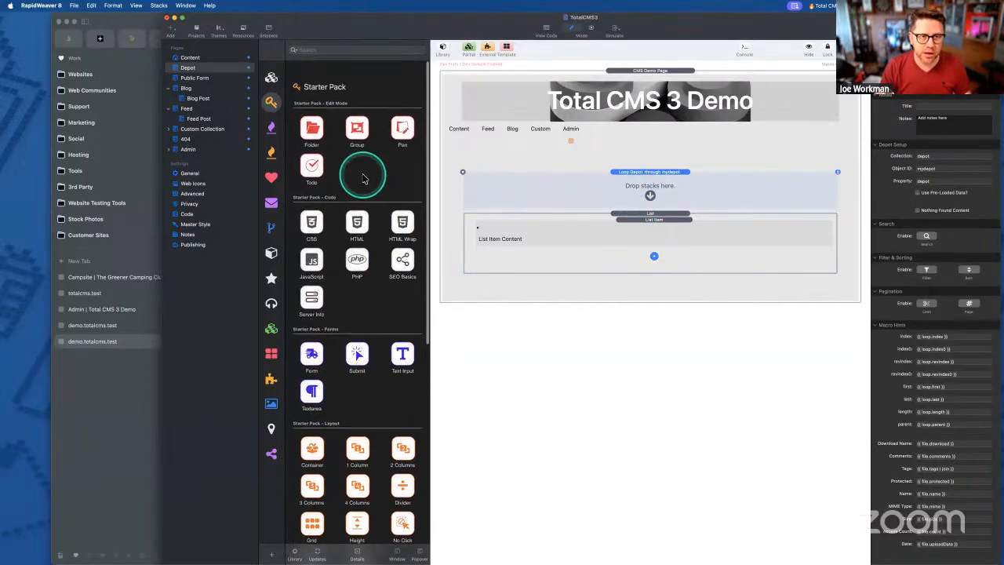
{"action": "scroll", "coordinate": [337, 261], "scroll_direction": "down", "scroll_amount": 2}
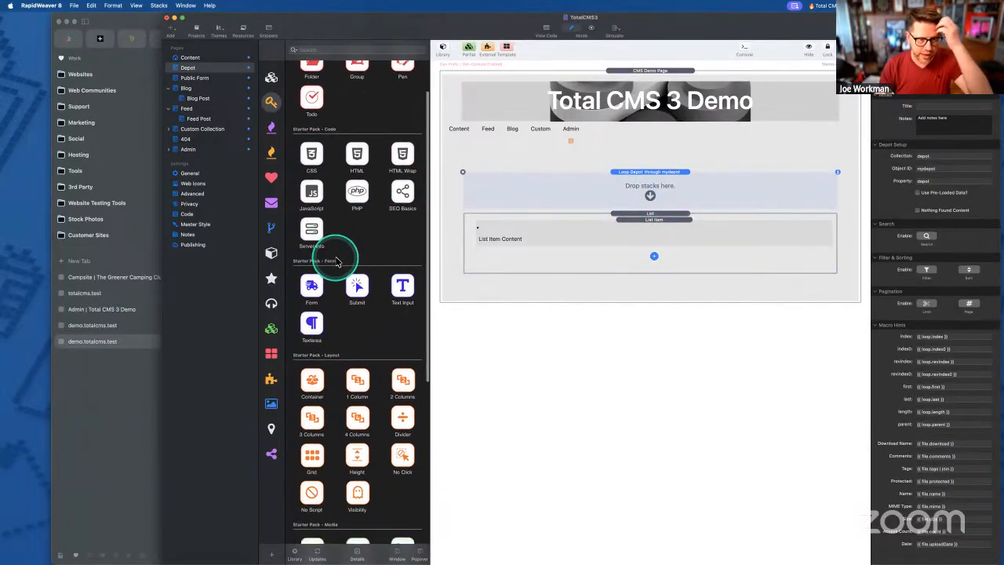
{"action": "scroll", "coordinate": [348, 227], "scroll_direction": "up", "scroll_amount": 2}
{"action": "scroll", "coordinate": [350, 228], "scroll_direction": "down", "scroll_amount": 4}
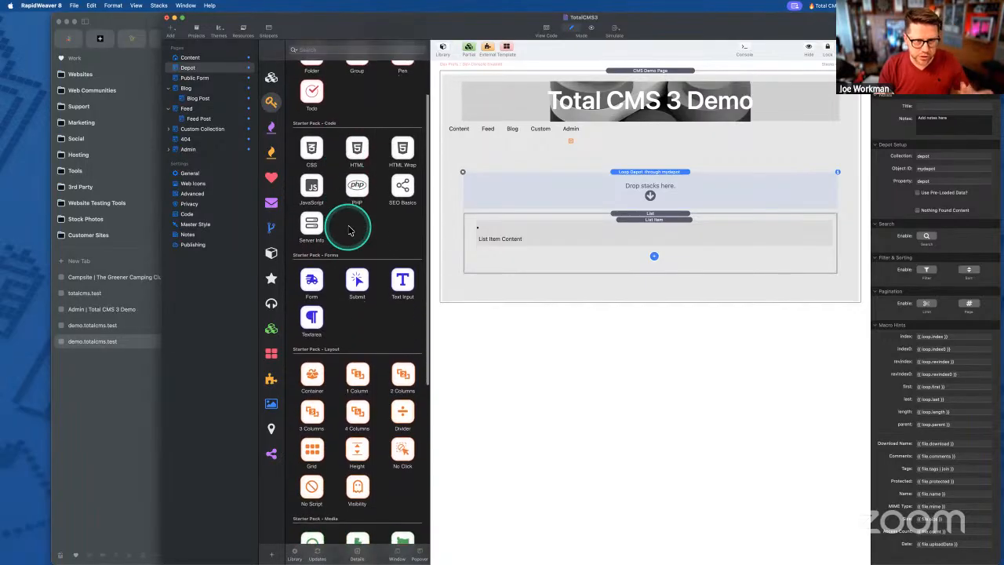
{"action": "left_click", "coordinate": [272, 78]}
{"action": "scroll", "coordinate": [358, 255], "scroll_direction": "down", "scroll_amount": 10}
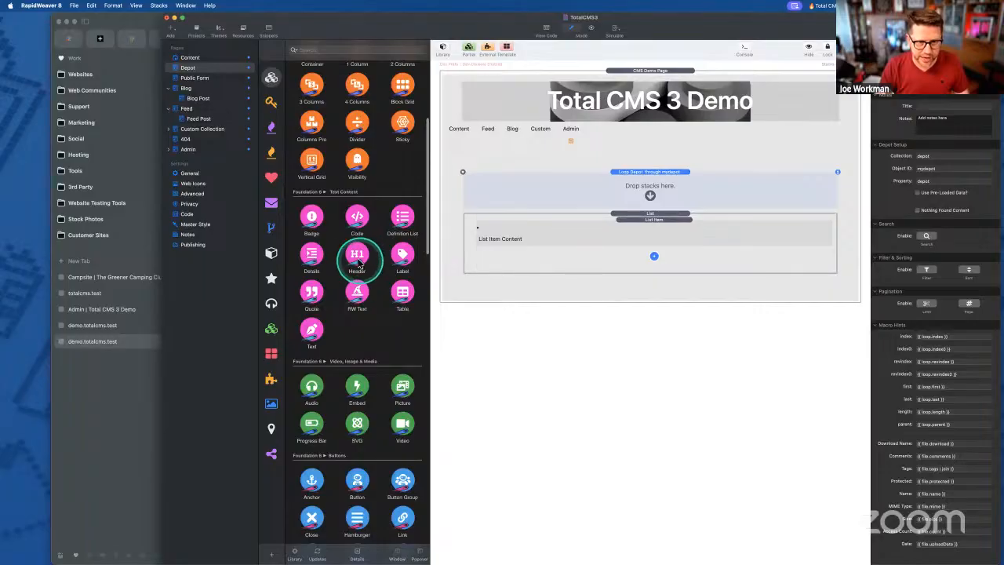
{"action": "left_click_drag", "start_coordinate": [357, 253], "coordinate": [604, 199]}
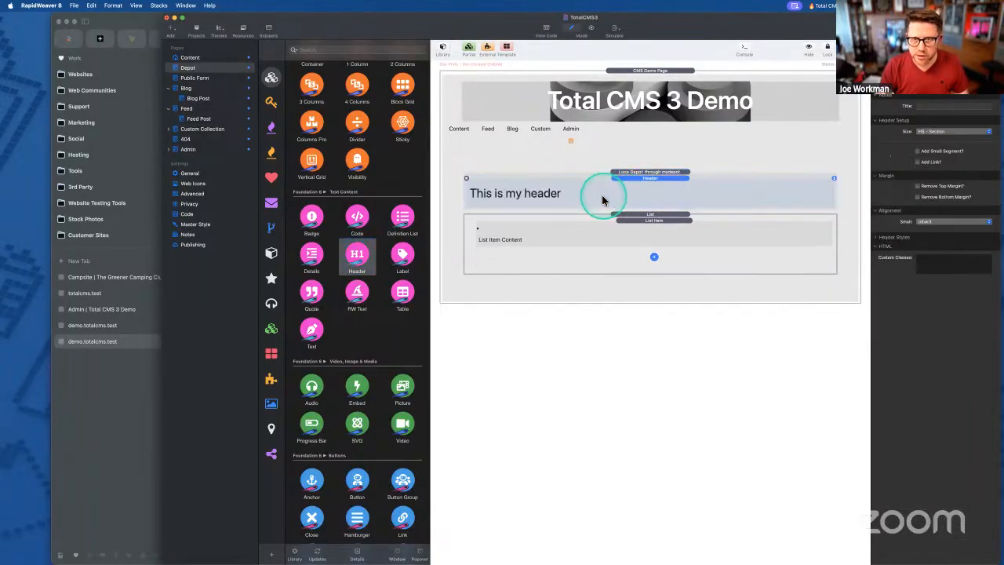
- Change the new header's text to 'File'
{"action": "left_click", "coordinate": [601, 195]}
{"action": "double_click", "coordinate": [575, 192]}
{"action": "left_click", "coordinate": [573, 192]}
{"action": "double_click", "coordinate": [565, 194]}
{"action": "triple_click", "coordinate": [511, 190]}
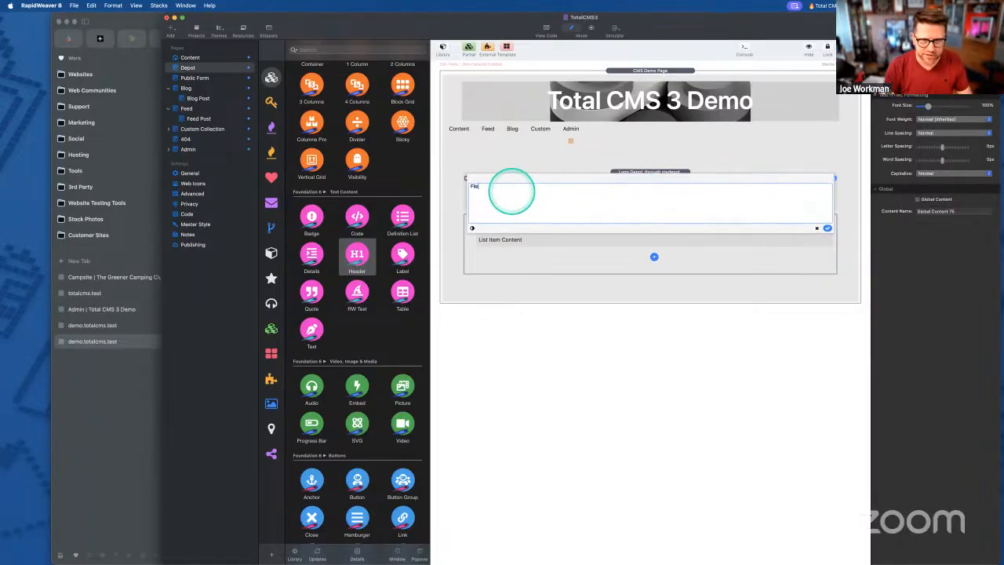
{"action": "left_click", "coordinate": [827, 228]}
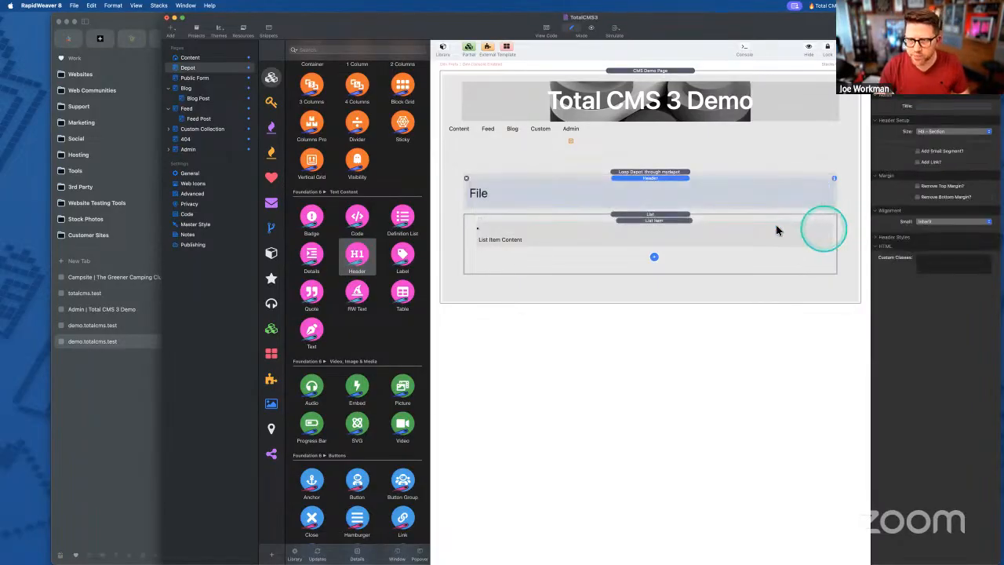
- Set the Loop Depot's Object ID to 'depot' and review its Collection and Property values
{"action": "left_click", "coordinate": [665, 173]}
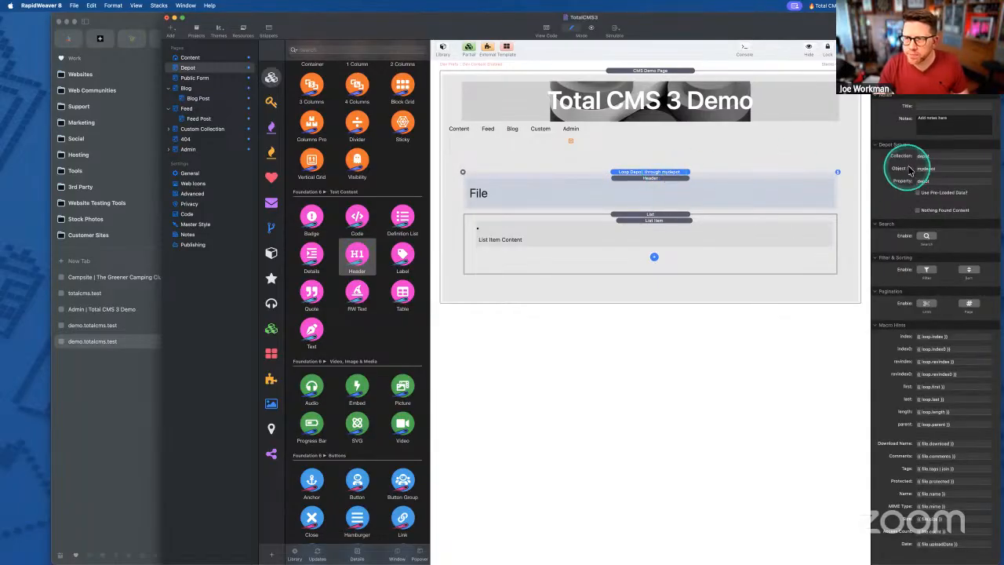
{"action": "double_click", "coordinate": [941, 168]}
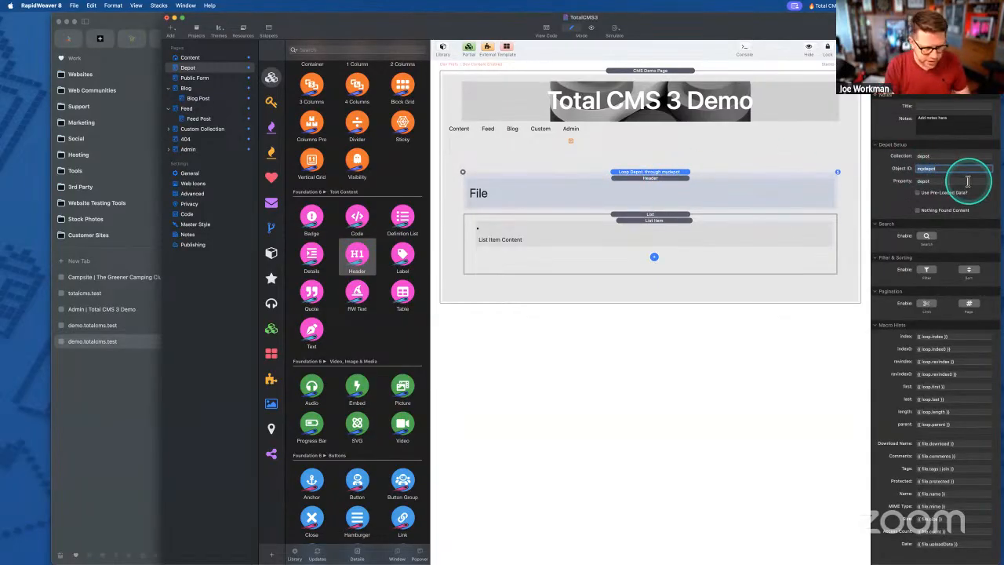
{"action": "type", "text": "depot"}
{"action": "key", "text": "Tab"}
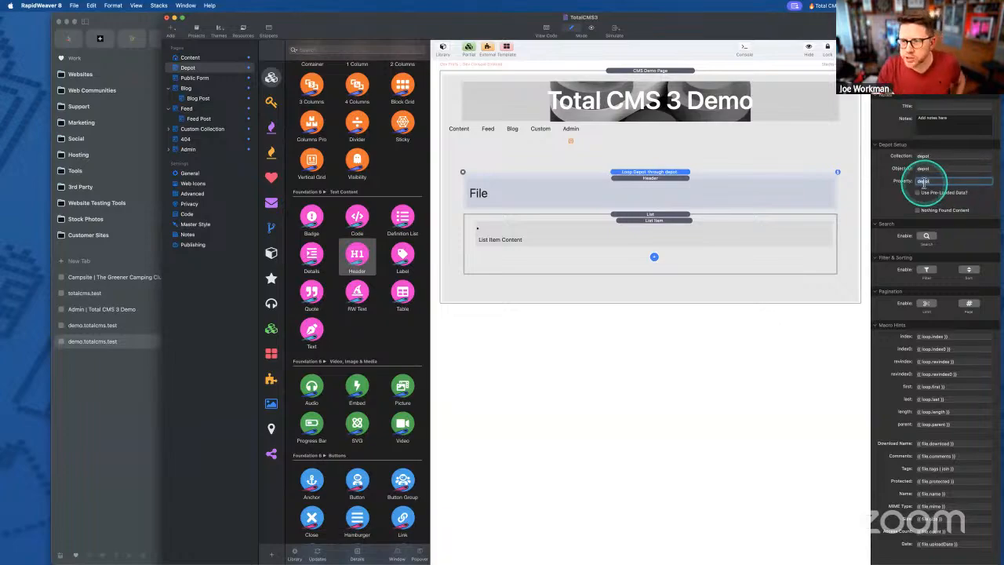
{"action": "left_click", "coordinate": [941, 156]}
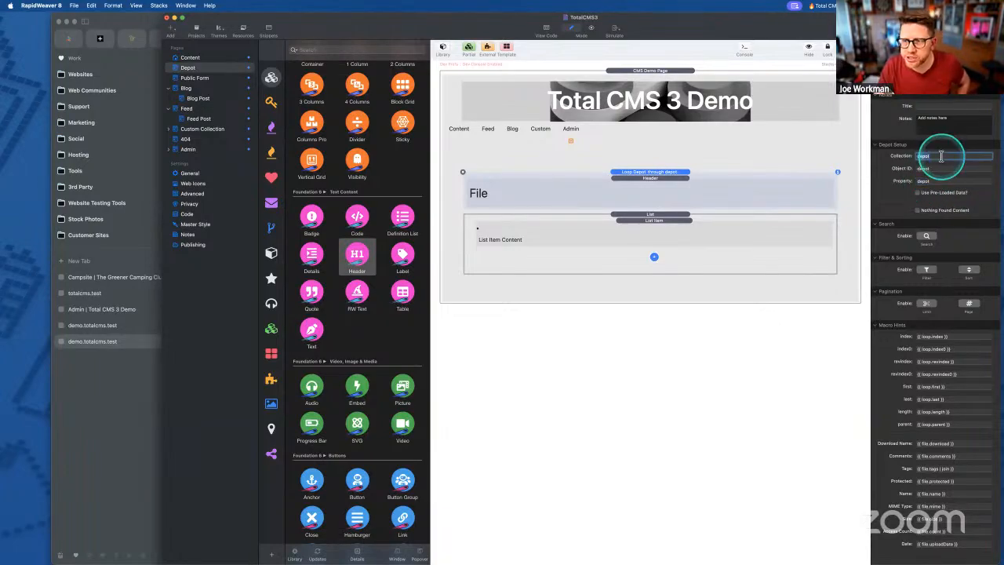
{"action": "double_click", "coordinate": [935, 180]}
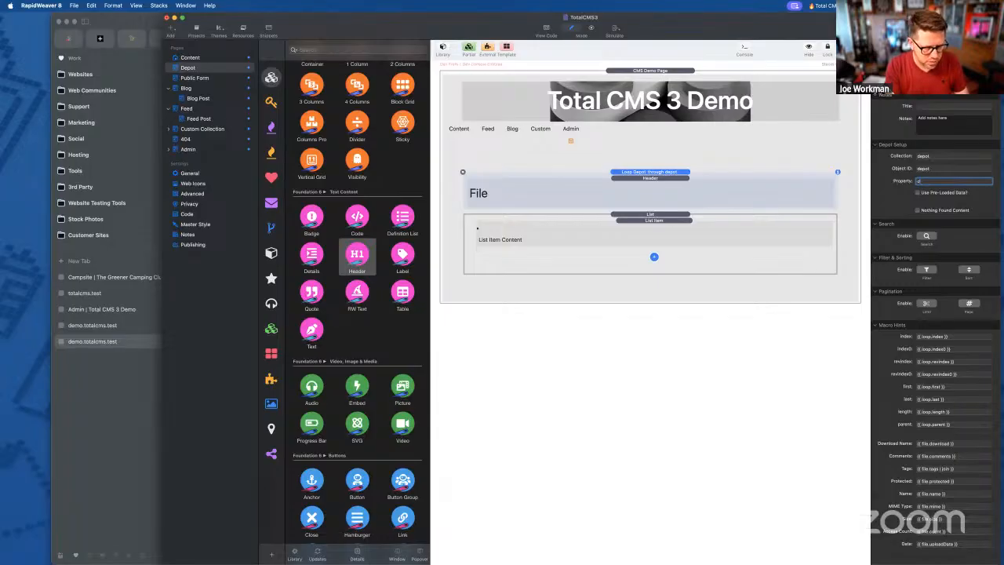
{"action": "left_click", "coordinate": [942, 180]}
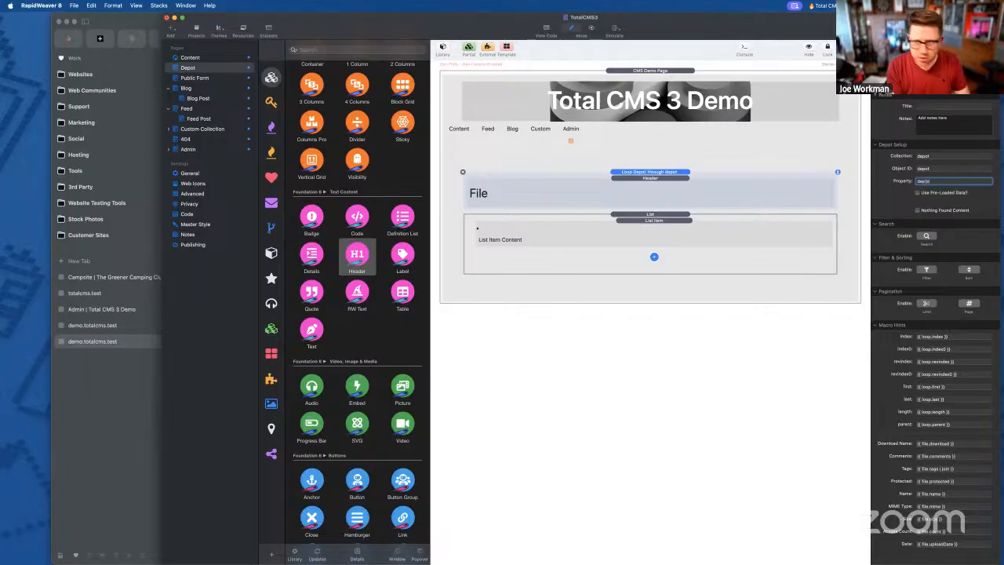
{"action": "left_click", "coordinate": [953, 336]}
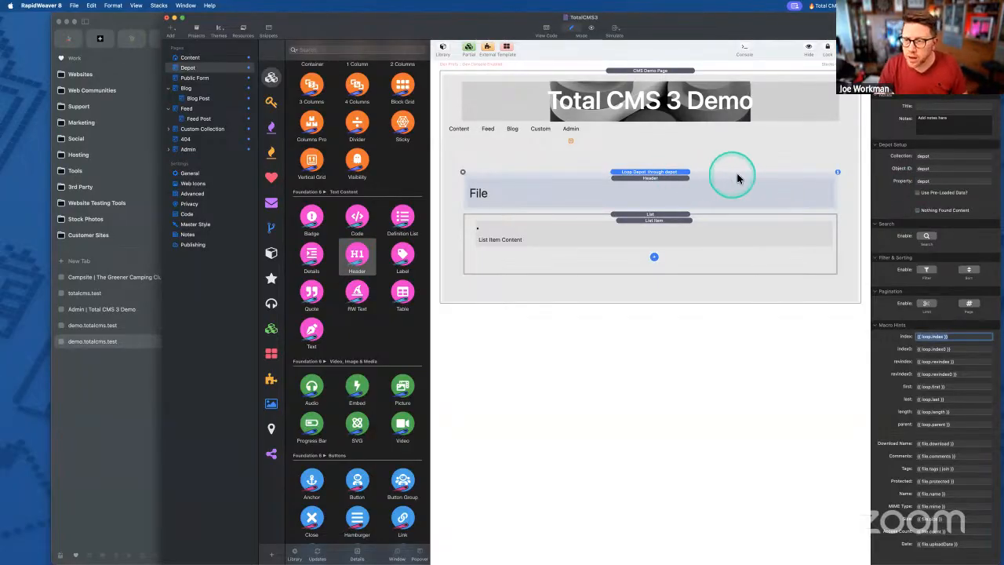
{"action": "left_click", "coordinate": [939, 168]}
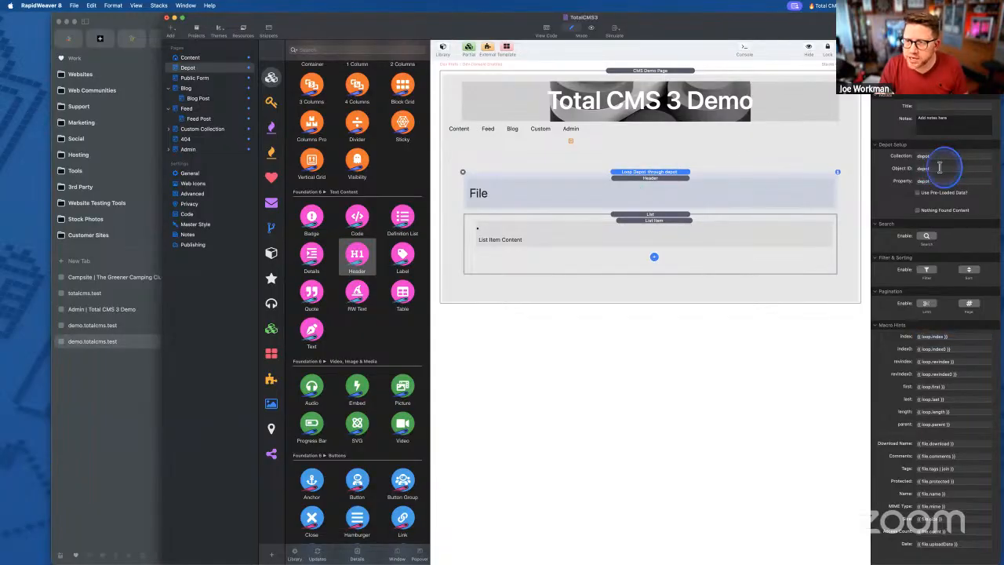
- Compare against the depot collection in Arc, export the site, and check the page folder /depot
{"action": "left_click", "coordinate": [110, 384]}
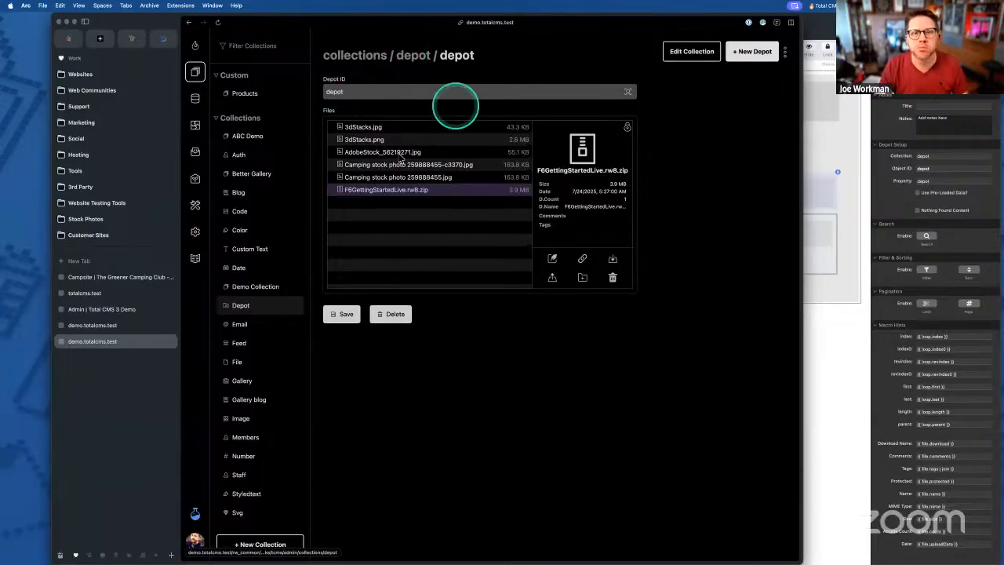
{"action": "left_click", "coordinate": [830, 25]}
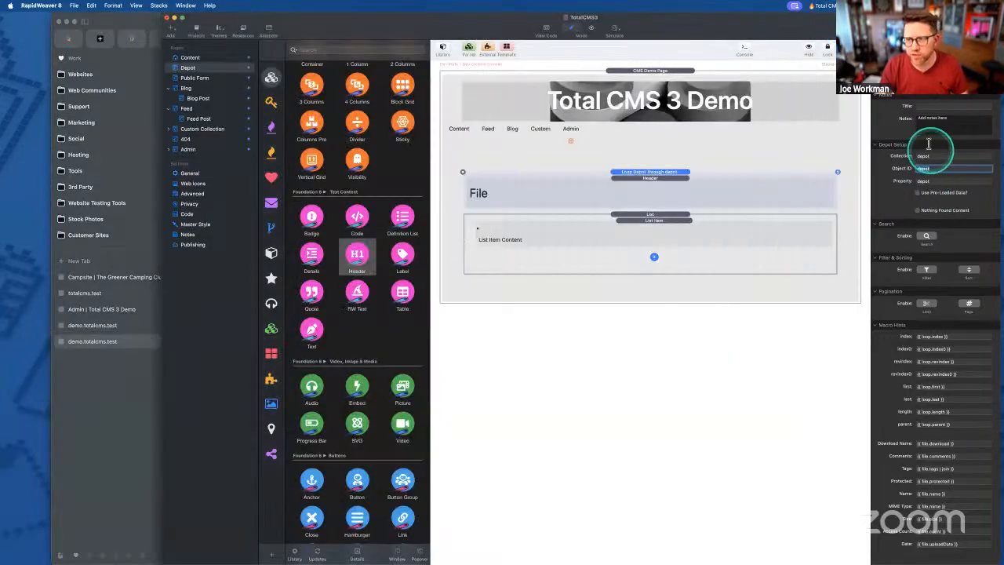
{"action": "left_click", "coordinate": [634, 172]}
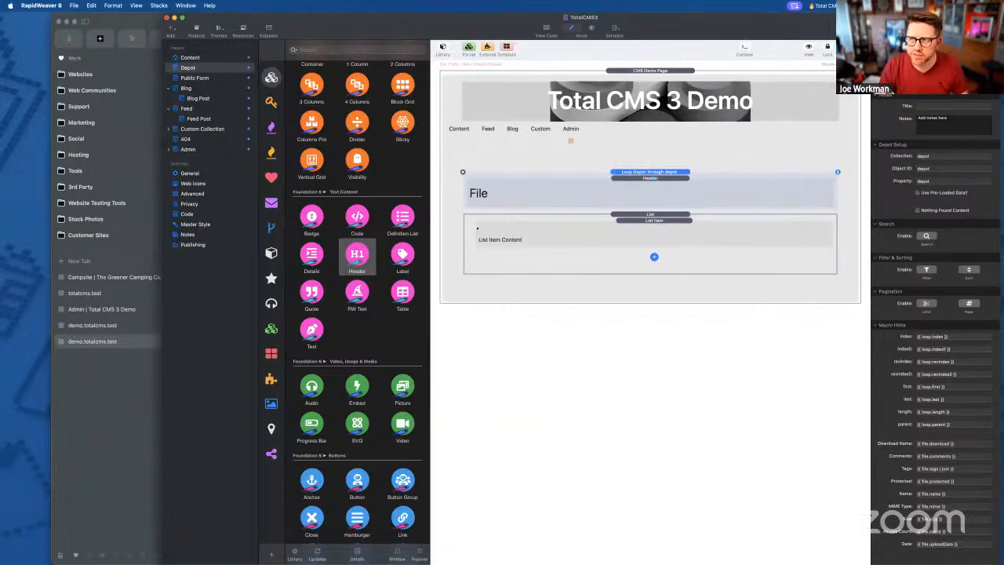
{"action": "key", "text": "super+e"}
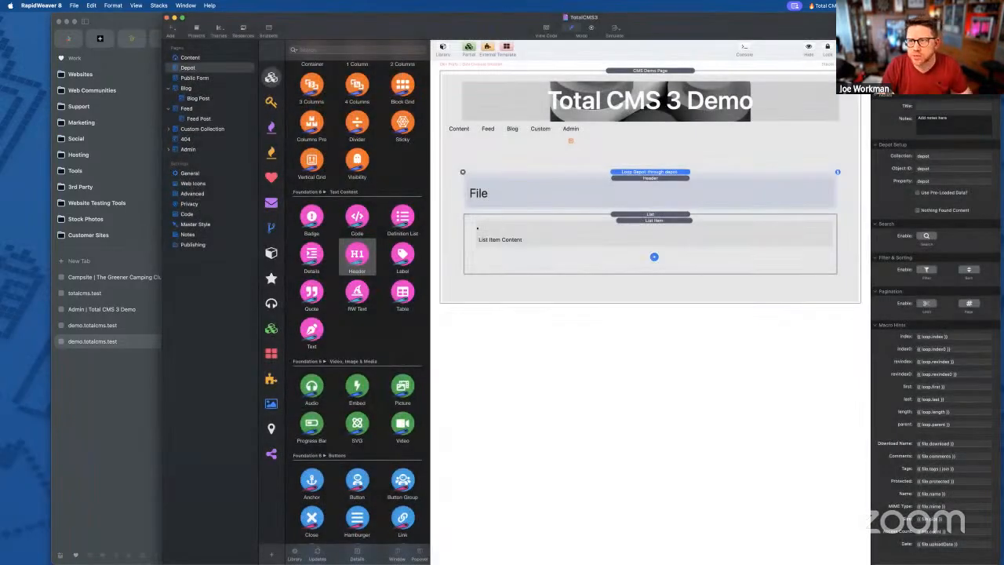
{"action": "double_click", "coordinate": [927, 146]}
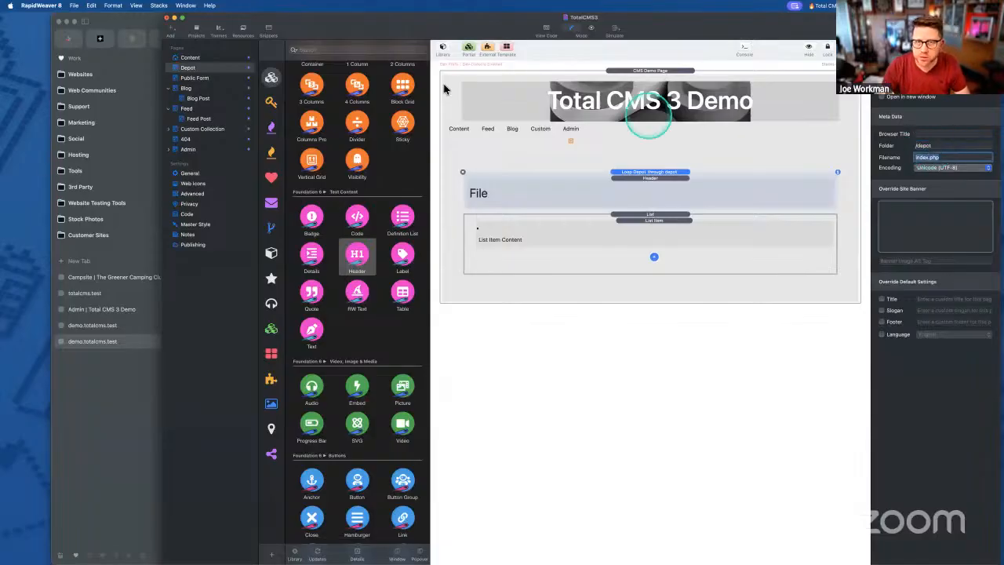
- Re-export the site and load the /depot page on demo.totalcms.test in Arc
{"action": "left_click", "coordinate": [671, 304]}
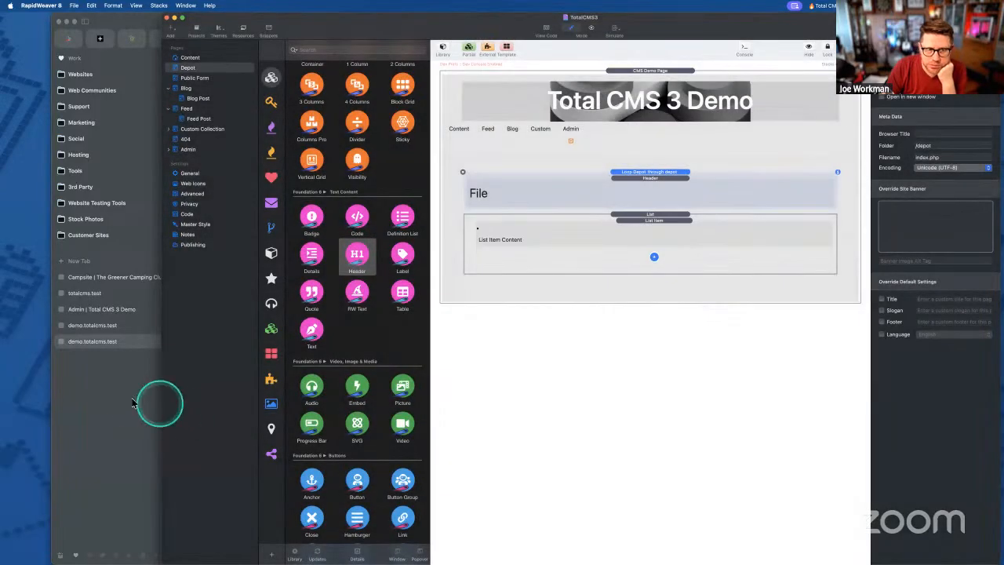
{"action": "left_click", "coordinate": [134, 403]}
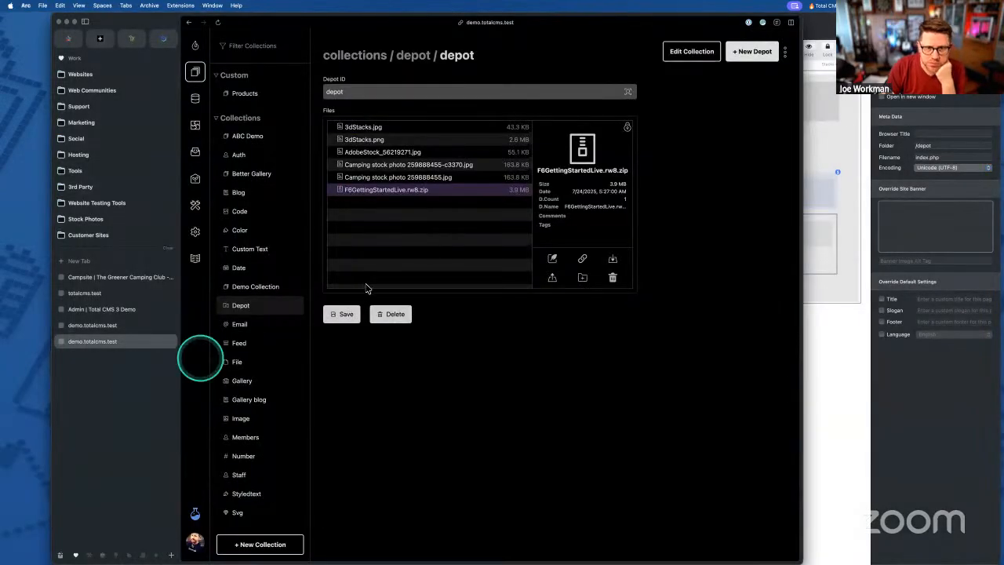
{"action": "left_click", "coordinate": [86, 325]}
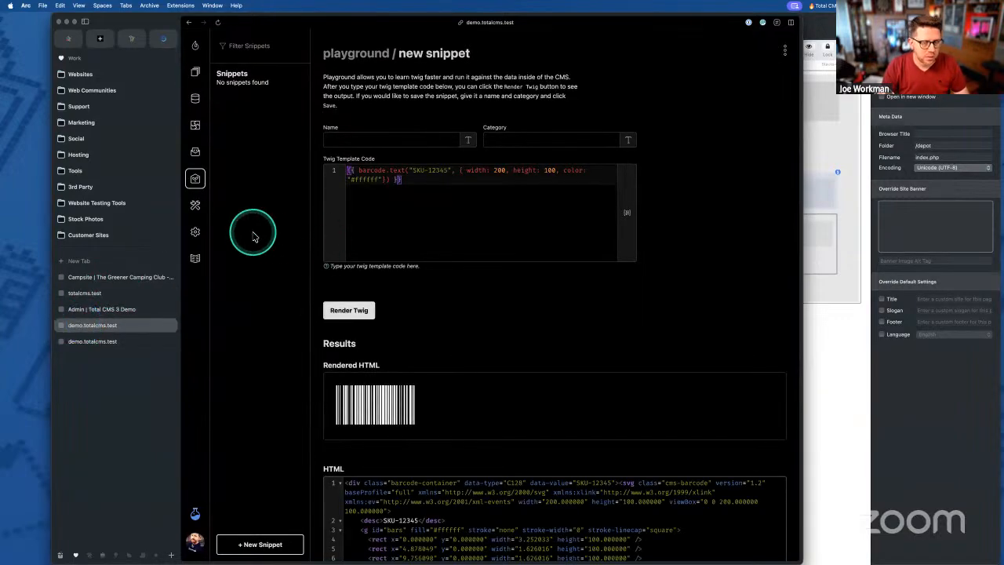
{"action": "key", "text": "super+l"}
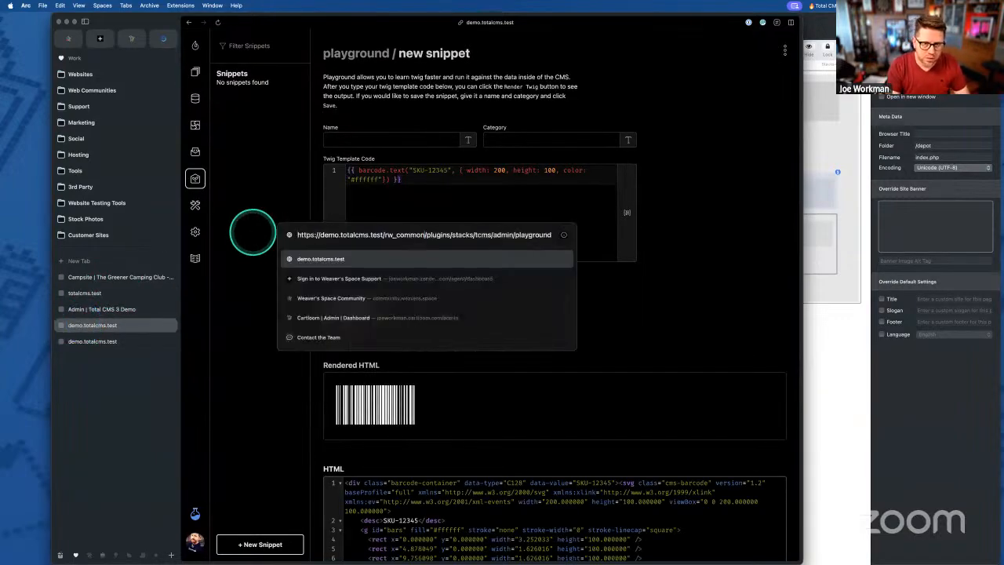
{"action": "left_click_drag", "start_coordinate": [552, 235], "coordinate": [383, 235]}
{"action": "key", "text": "BackSpace"}
{"action": "type", "text": "depot"}
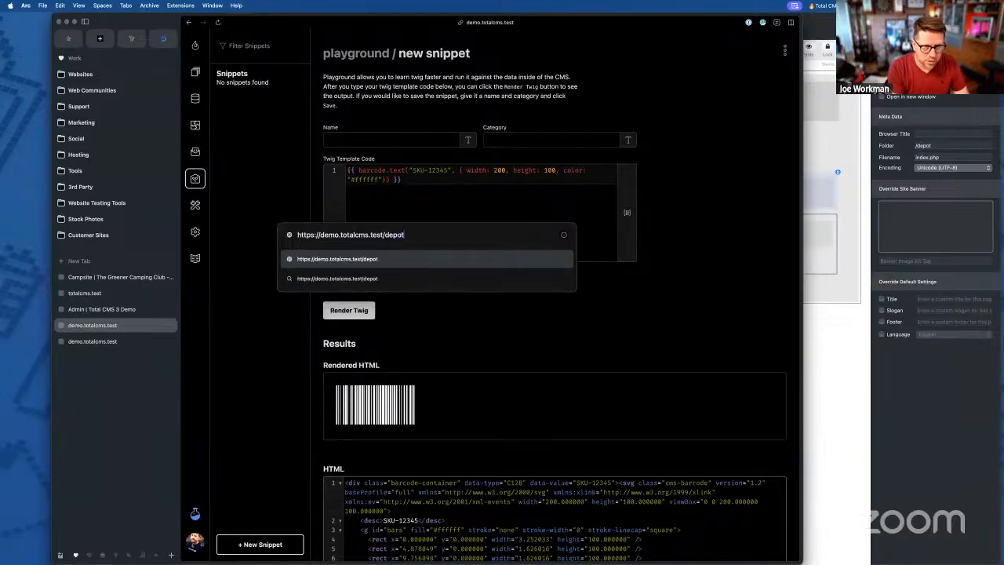
{"action": "key", "text": "Return"}
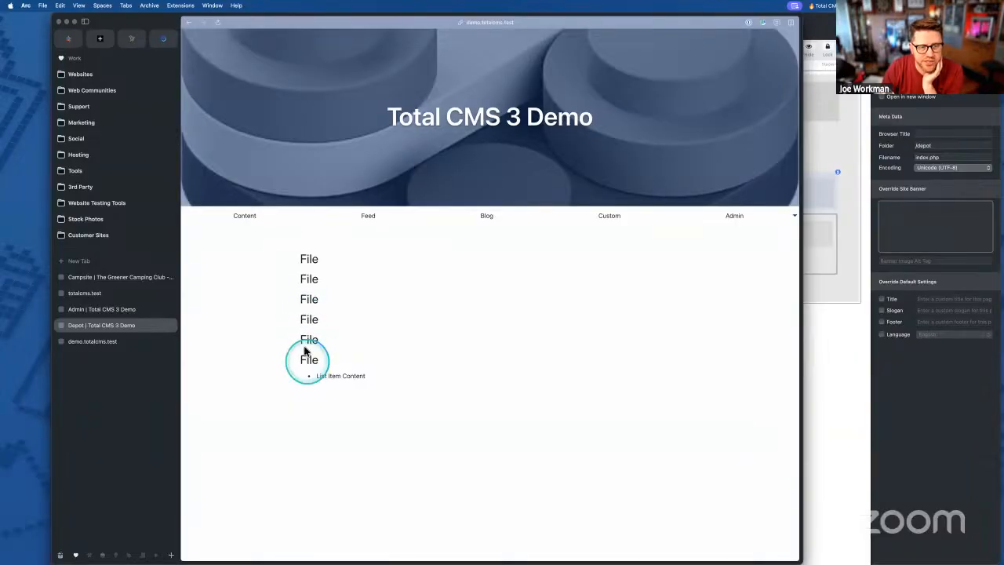
- Highlight the File headings on the Depot page and view the depot collection's files in the admin
{"action": "left_click_drag", "start_coordinate": [304, 254], "coordinate": [351, 365]}
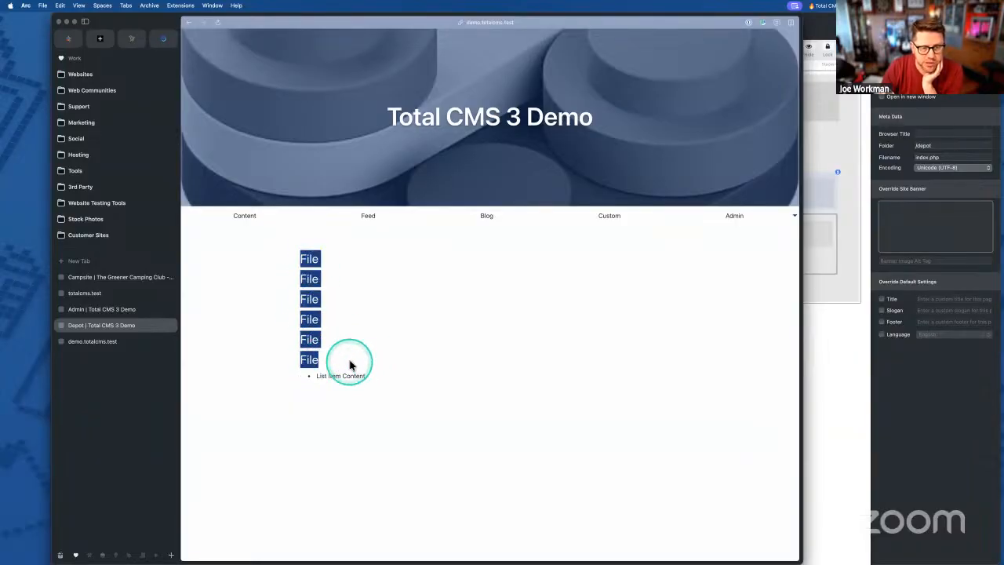
{"action": "left_click", "coordinate": [350, 364]}
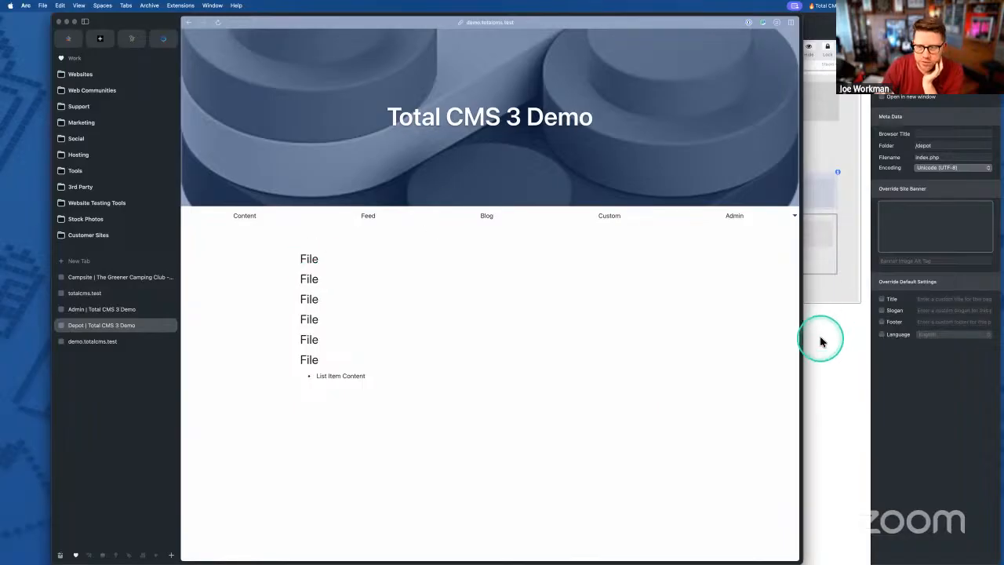
{"action": "left_click", "coordinate": [820, 342]}
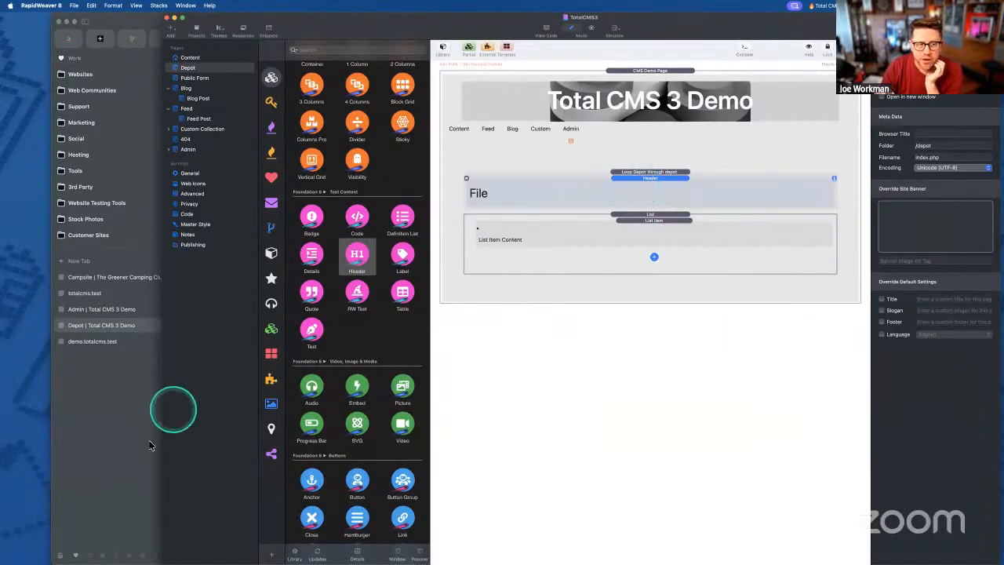
{"action": "left_click", "coordinate": [91, 342]}
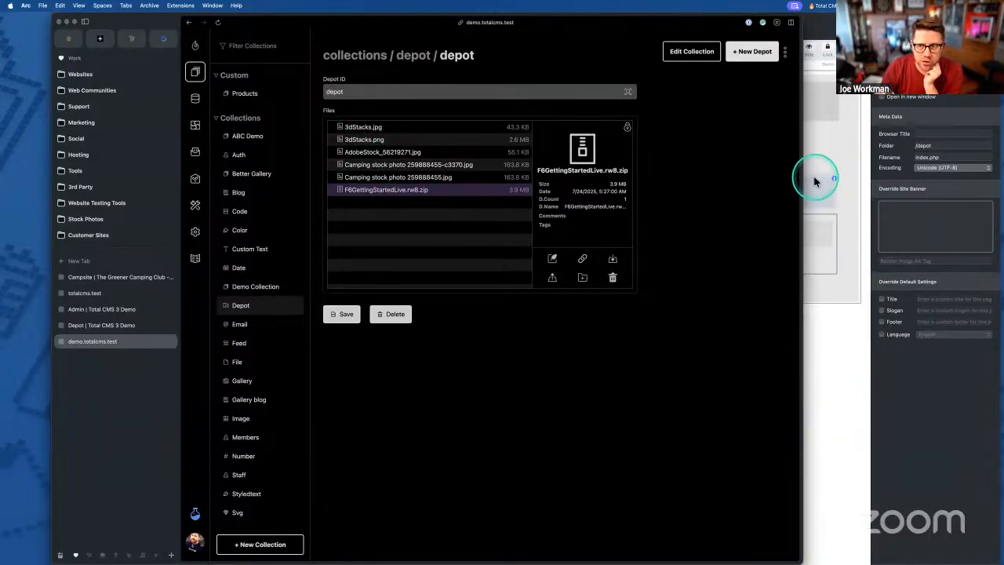
{"action": "left_click", "coordinate": [844, 179]}
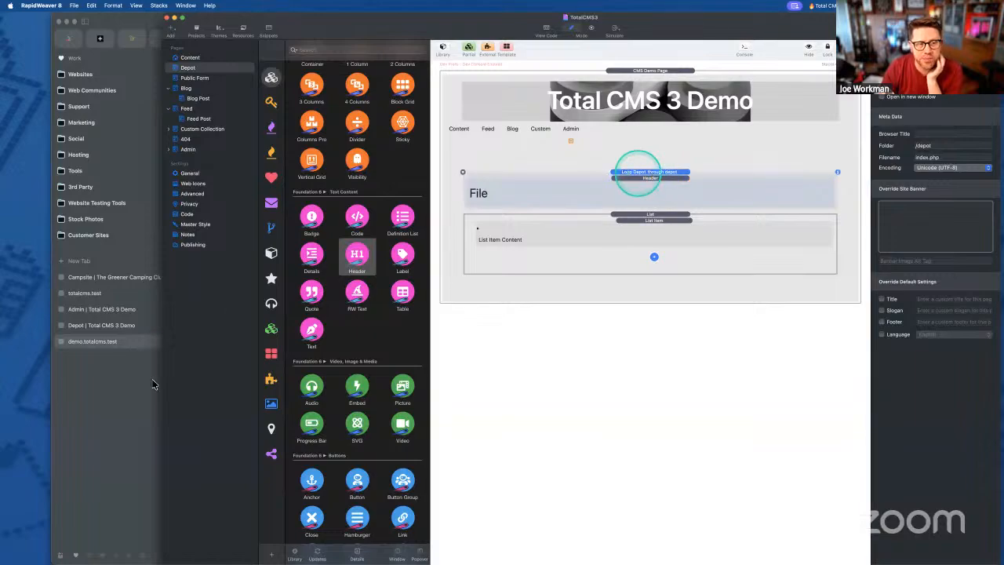
- Recheck that the front-end Depot page shows six File headings, then return to RapidWeaver
{"action": "left_click", "coordinate": [83, 415]}
{"action": "left_click", "coordinate": [110, 339]}
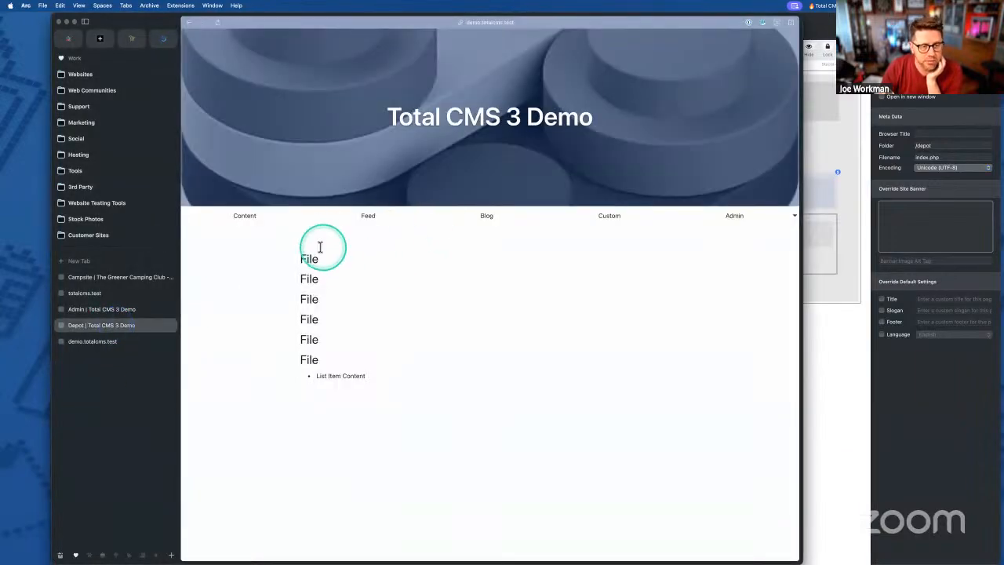
{"action": "left_click_drag", "start_coordinate": [303, 262], "coordinate": [332, 365]}
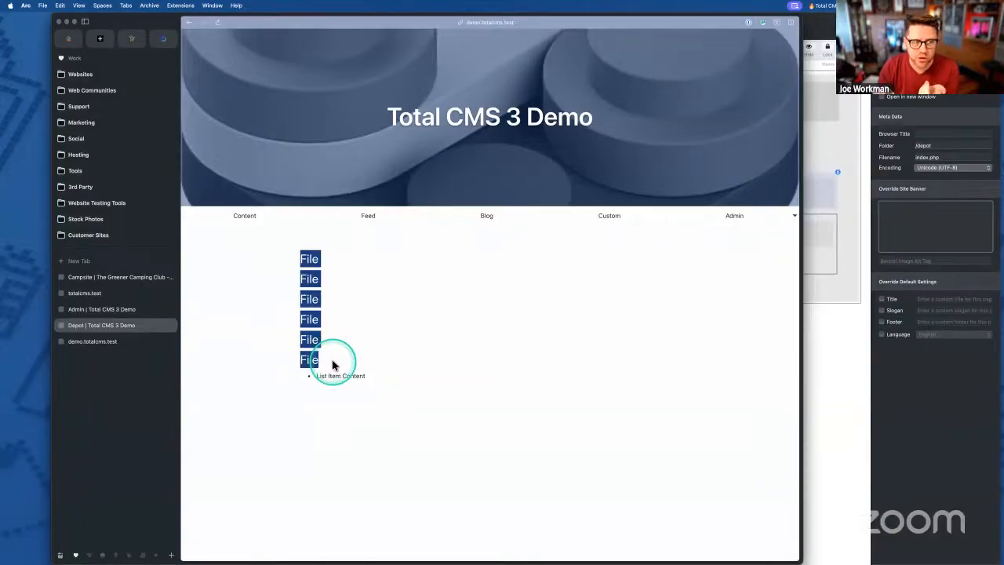
{"action": "left_click", "coordinate": [343, 271]}
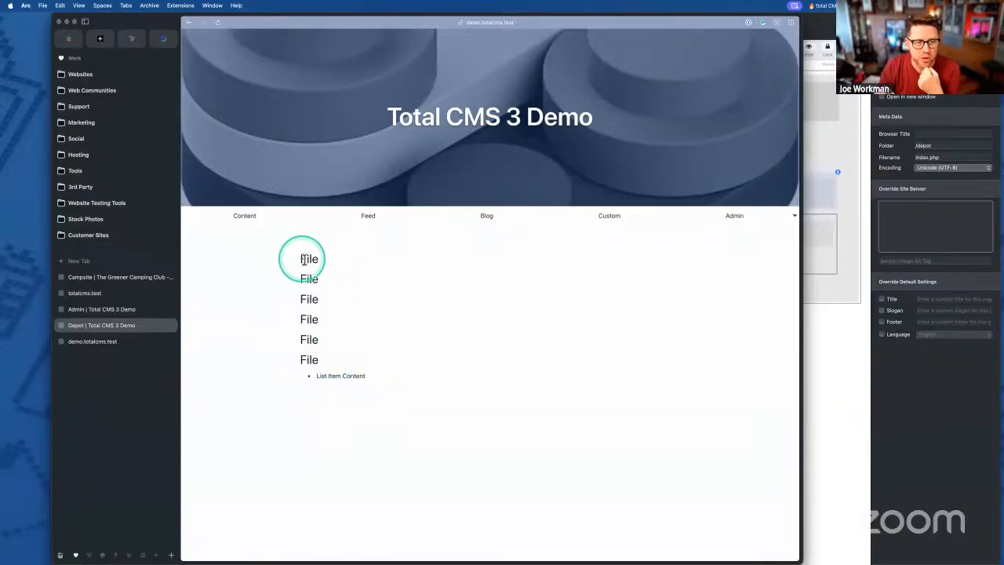
{"action": "left_click_drag", "start_coordinate": [303, 261], "coordinate": [320, 372]}
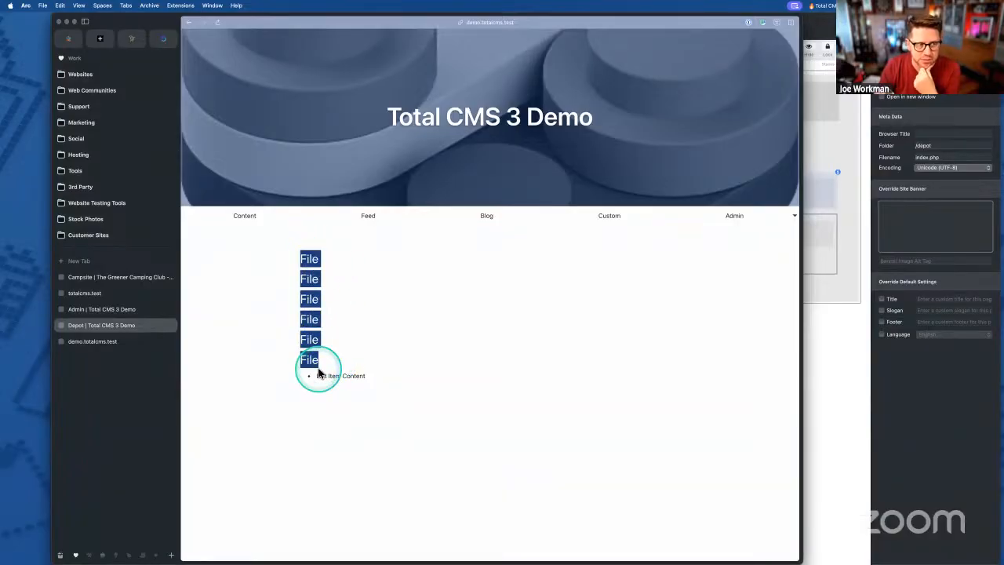
{"action": "left_click", "coordinate": [322, 369]}
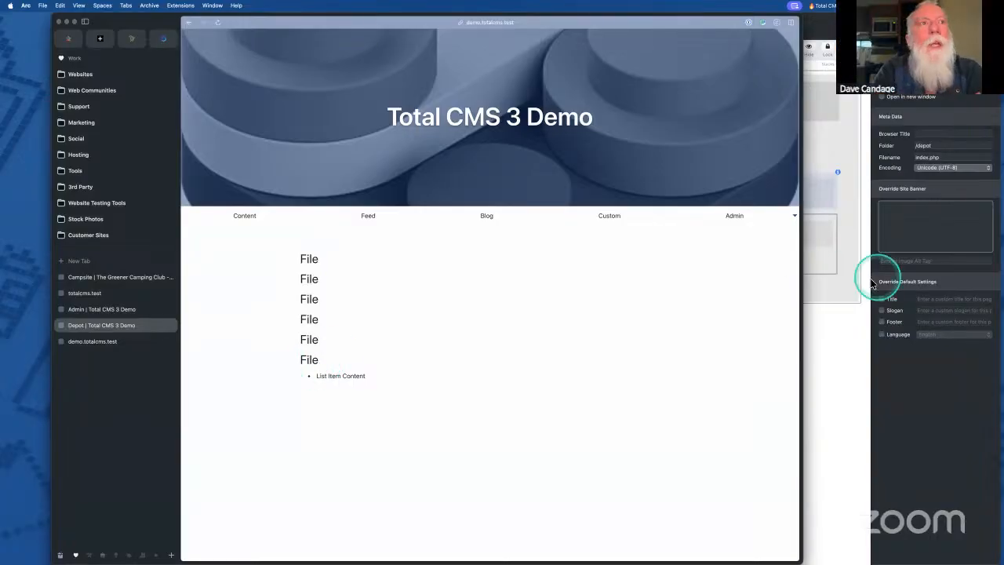
{"action": "left_click", "coordinate": [829, 272]}
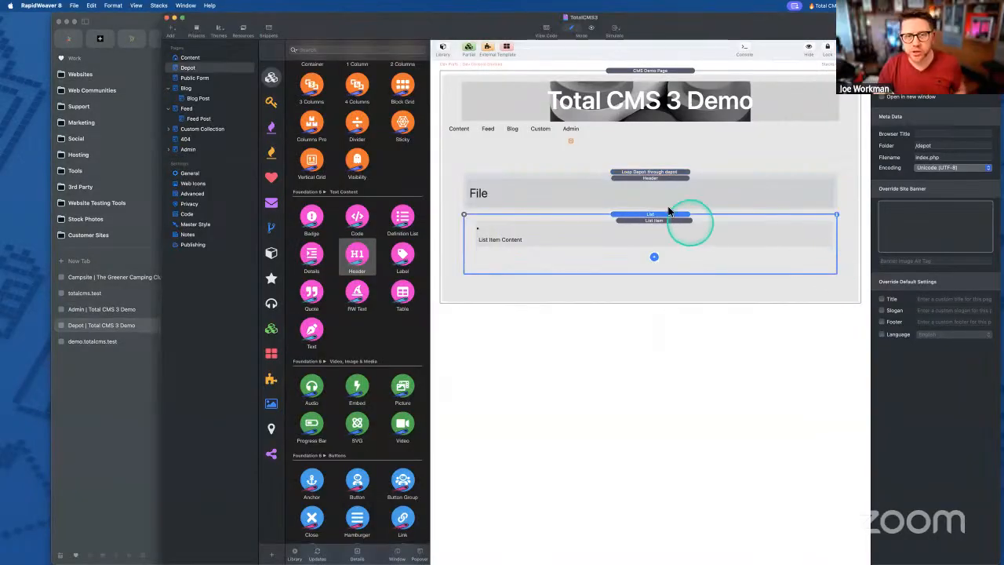
- Replace the header text 'File' with the {{ file.name }} macro from the Loop Depot settings
{"action": "left_click", "coordinate": [649, 174]}
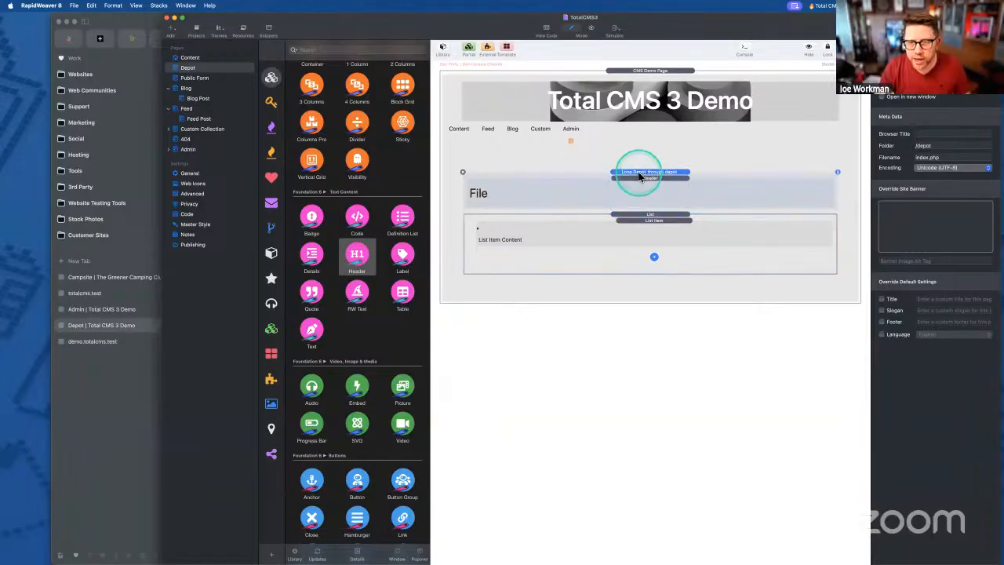
{"action": "left_click", "coordinate": [639, 176]}
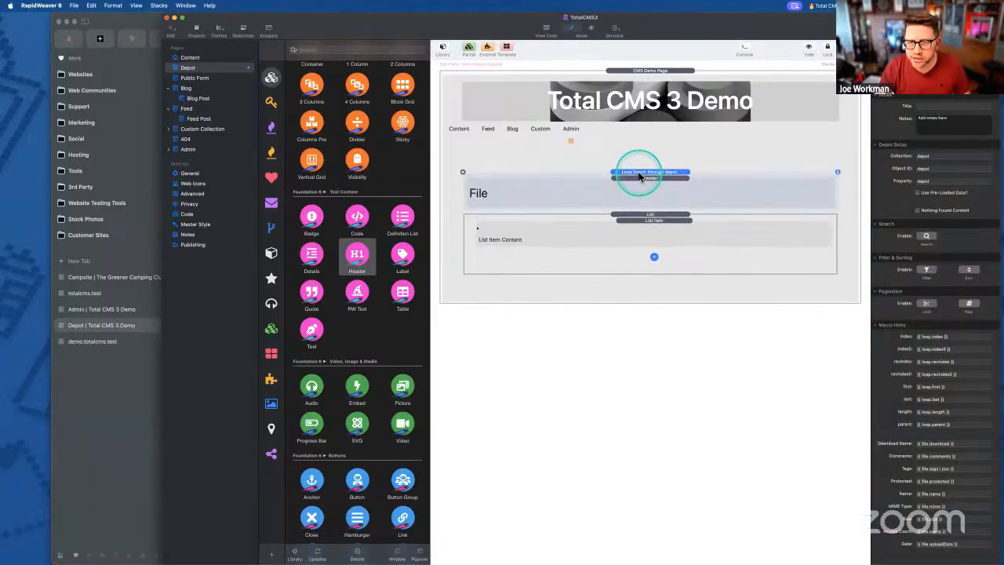
{"action": "left_click", "coordinate": [936, 493]}
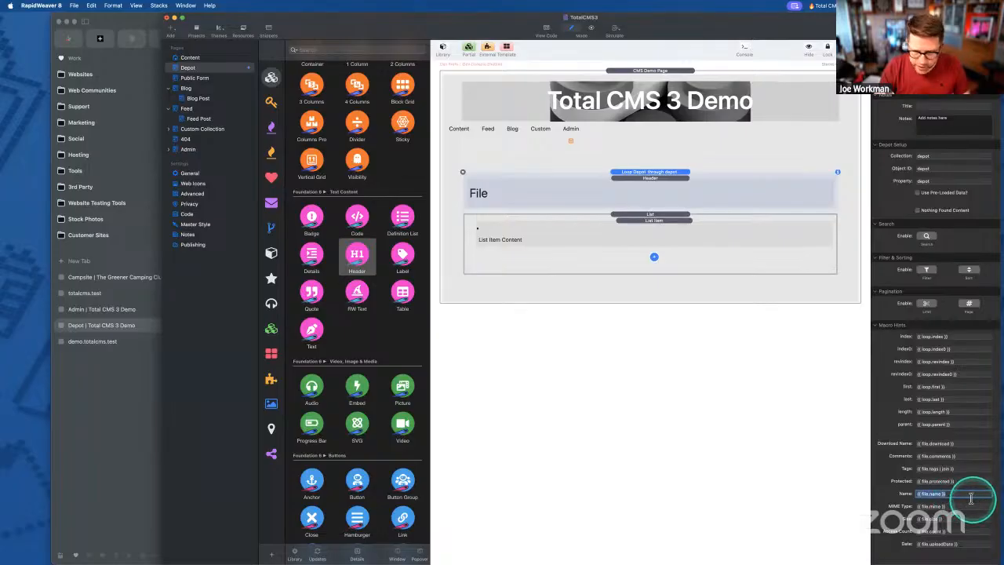
{"action": "key", "text": "super+c"}
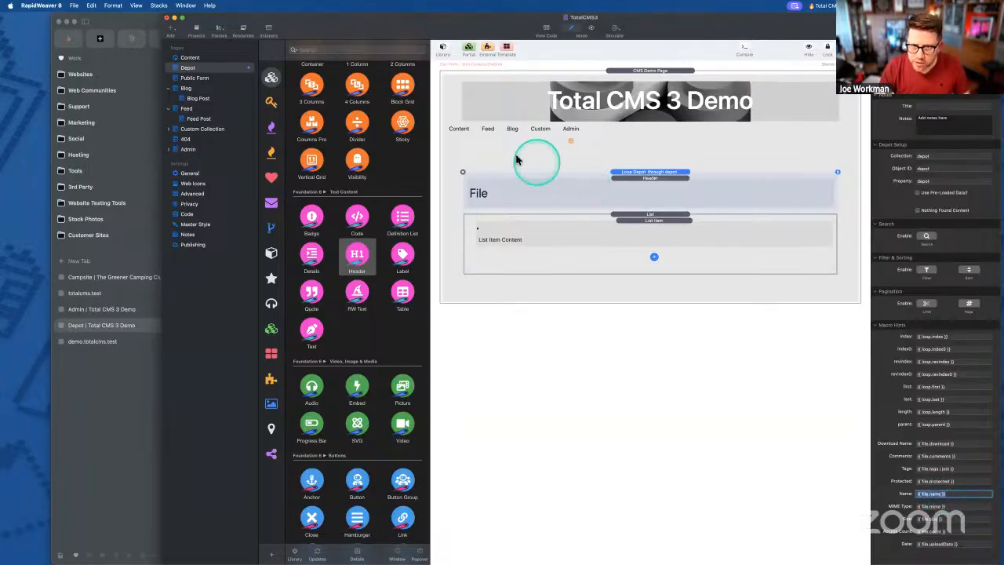
{"action": "double_click", "coordinate": [502, 192]}
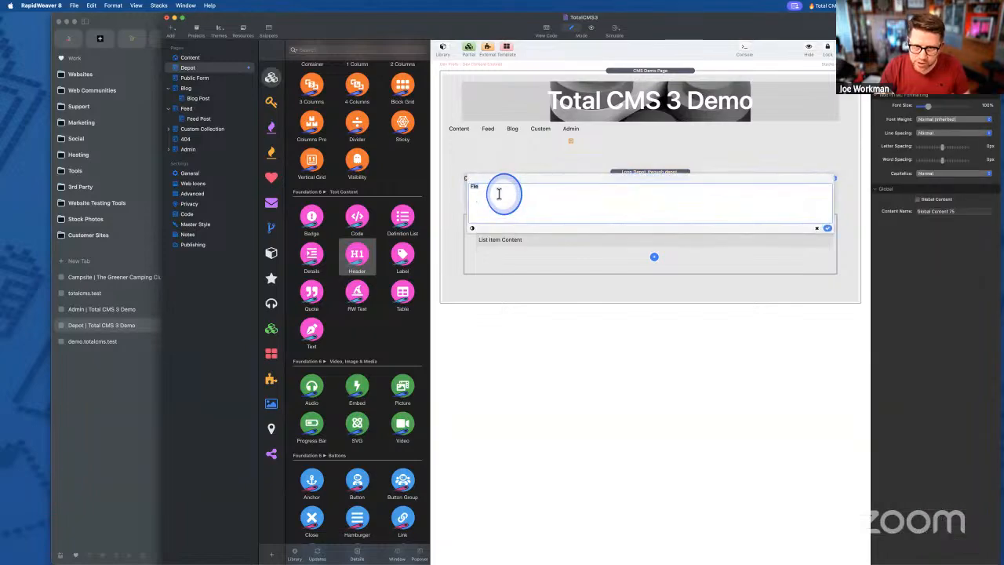
{"action": "key", "text": "super+v"}
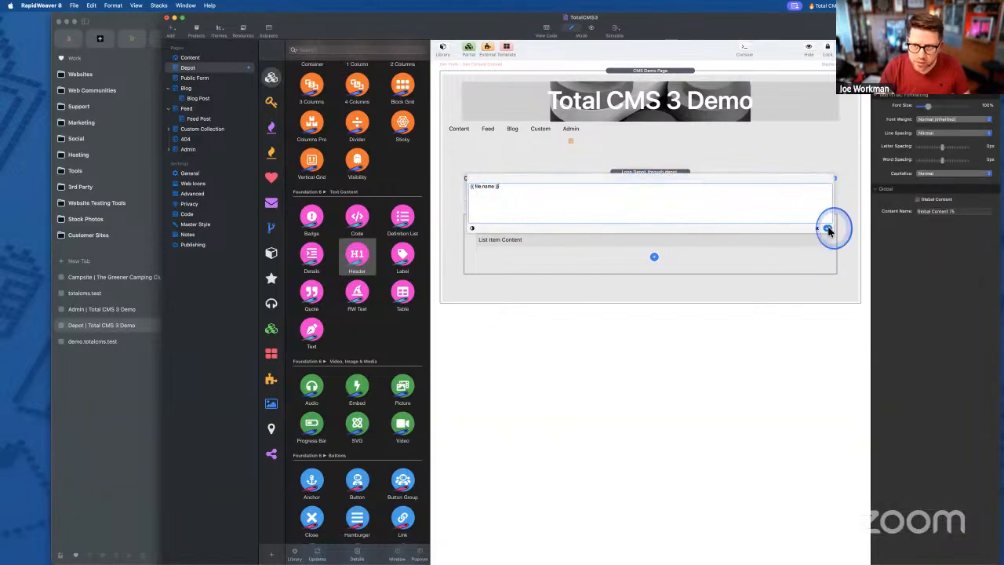
{"action": "left_click", "coordinate": [827, 228]}
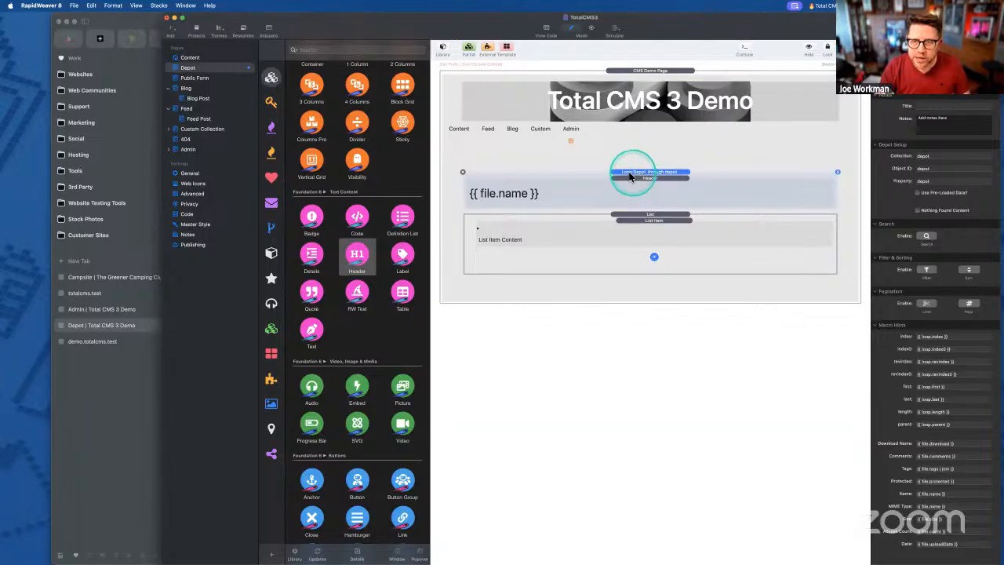
- Export the site and bring up the Depot page in Arc
{"action": "left_click", "coordinate": [639, 180]}
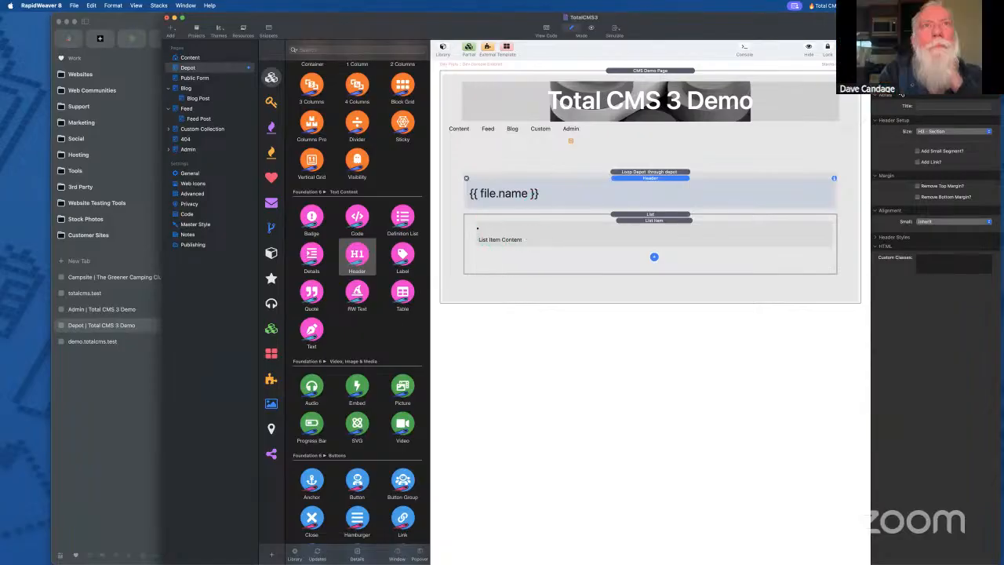
{"action": "key", "text": "super+e"}
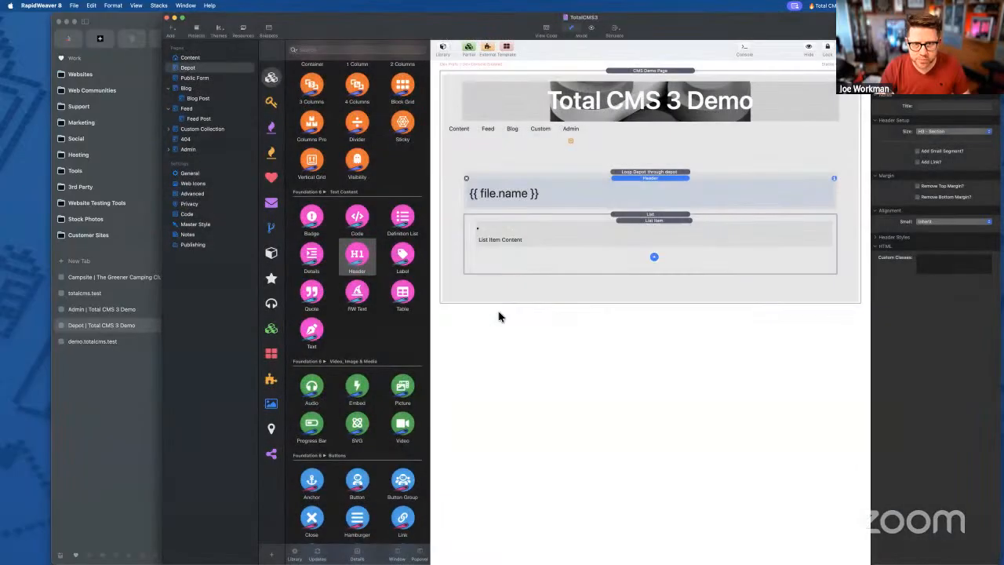
{"action": "left_click", "coordinate": [110, 427]}
- Check the six file names listed on the Depot page, then reselect the Loop Depot stack in RapidWeaver
{"action": "left_click", "coordinate": [325, 454]}
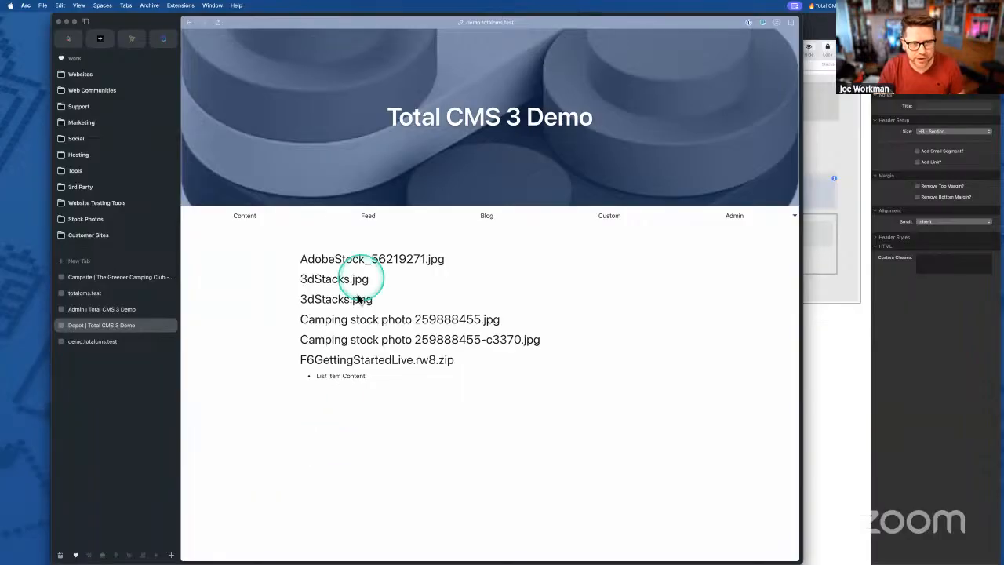
{"action": "left_click_drag", "start_coordinate": [301, 256], "coordinate": [457, 360]}
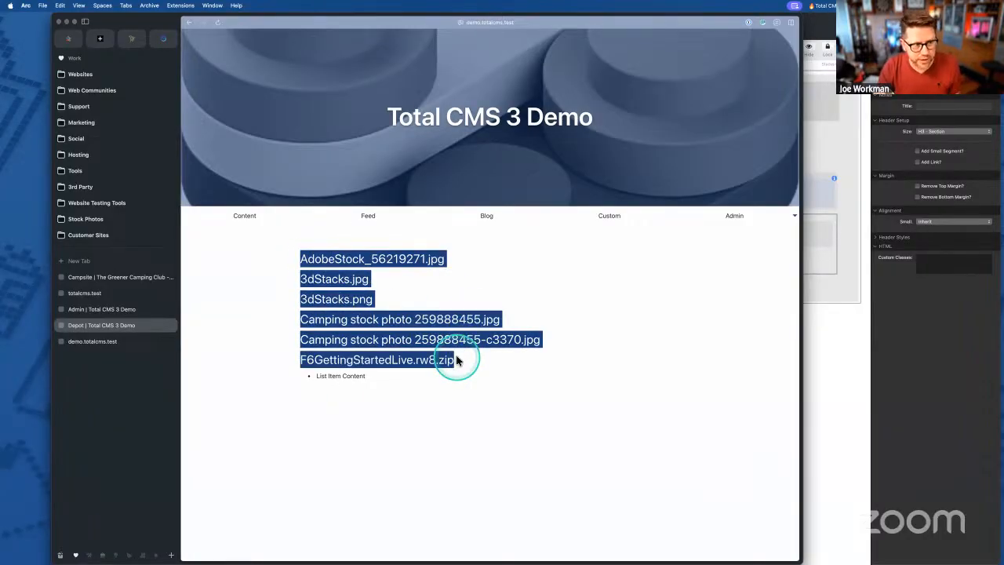
{"action": "left_click", "coordinate": [457, 360]}
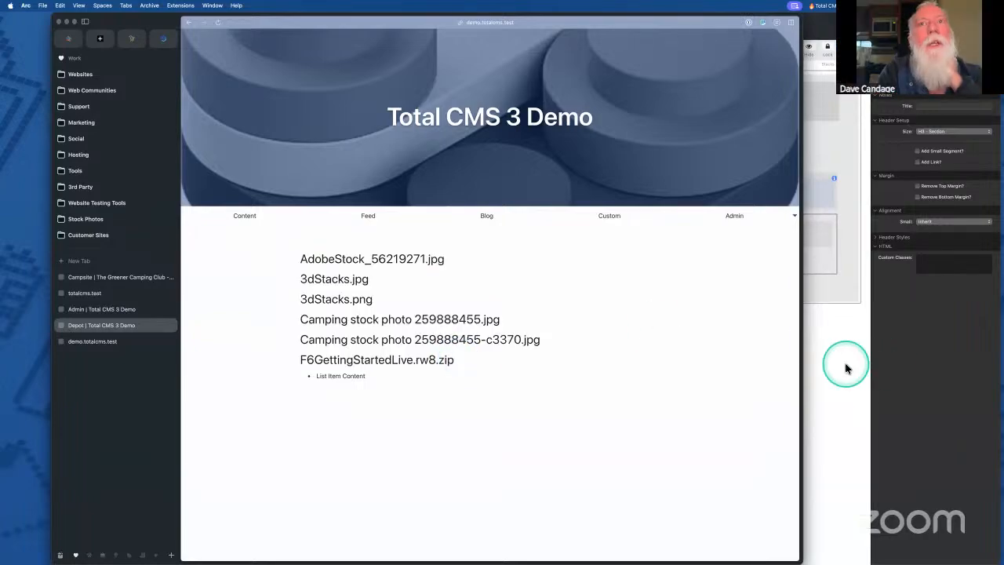
{"action": "left_click", "coordinate": [846, 363]}
{"action": "left_click", "coordinate": [618, 188]}
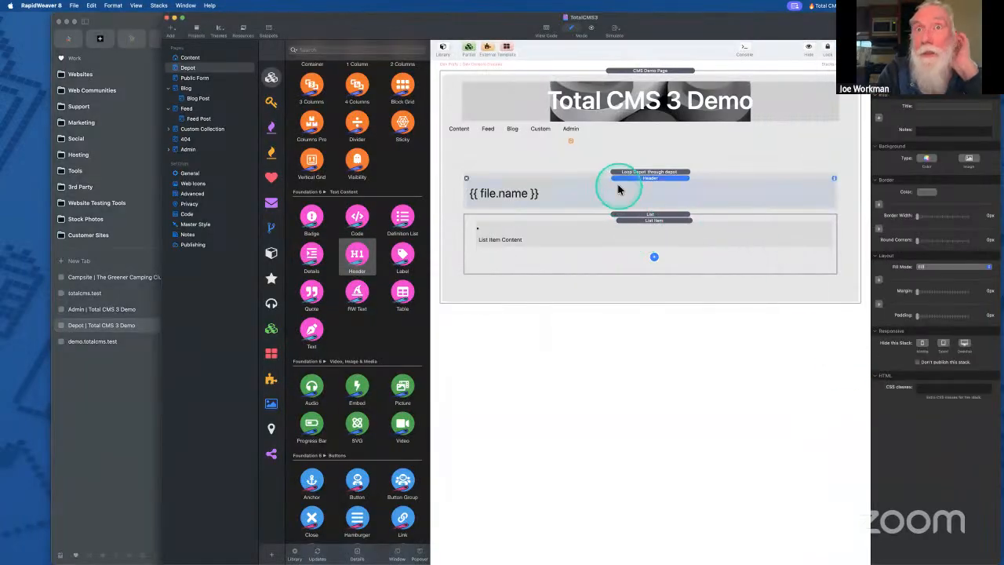
{"action": "left_click", "coordinate": [636, 171]}
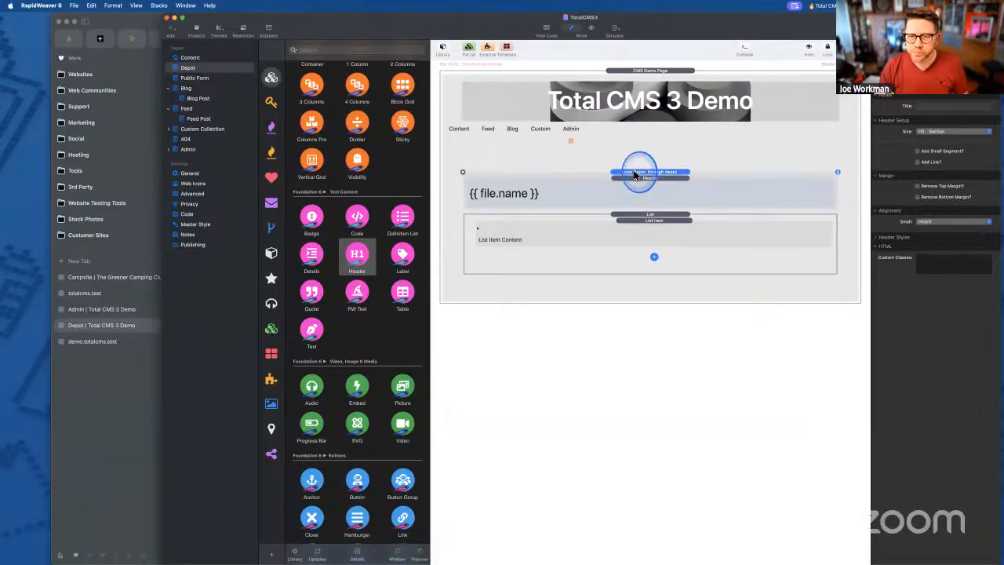
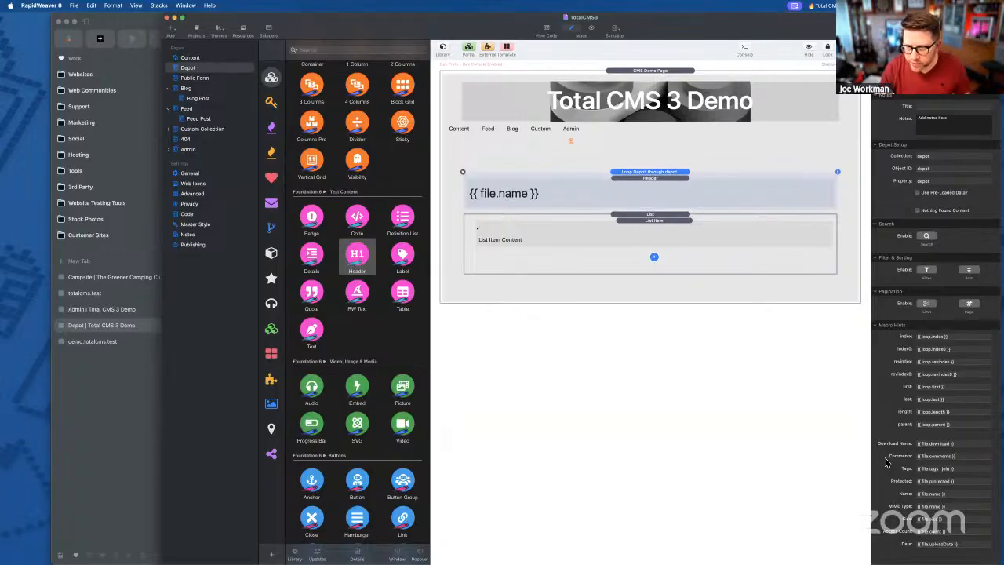
- Delete the file-name Header stack from the Loop Depot
{"action": "left_click", "coordinate": [628, 224]}
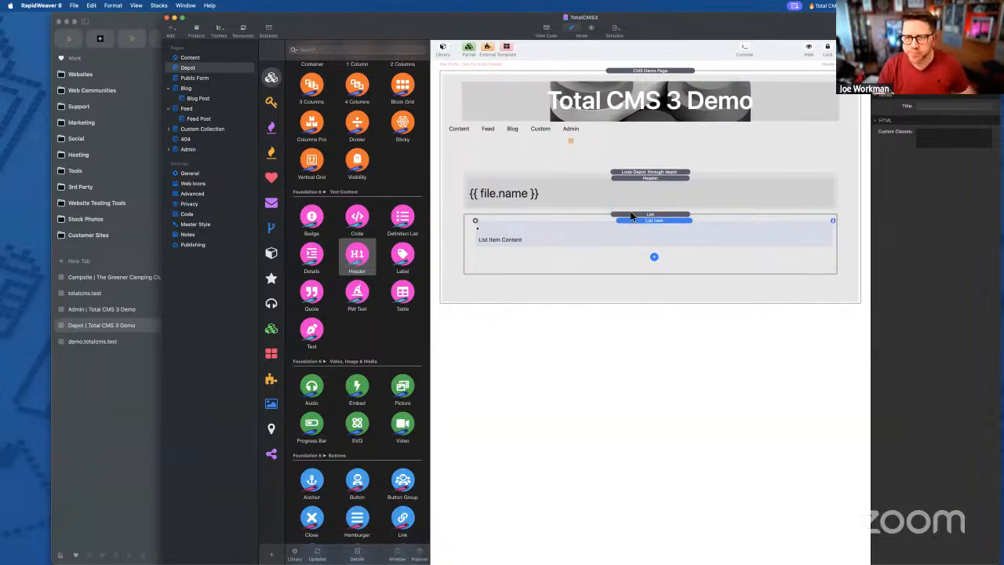
{"action": "left_click", "coordinate": [636, 184]}
{"action": "left_click", "coordinate": [636, 218]}
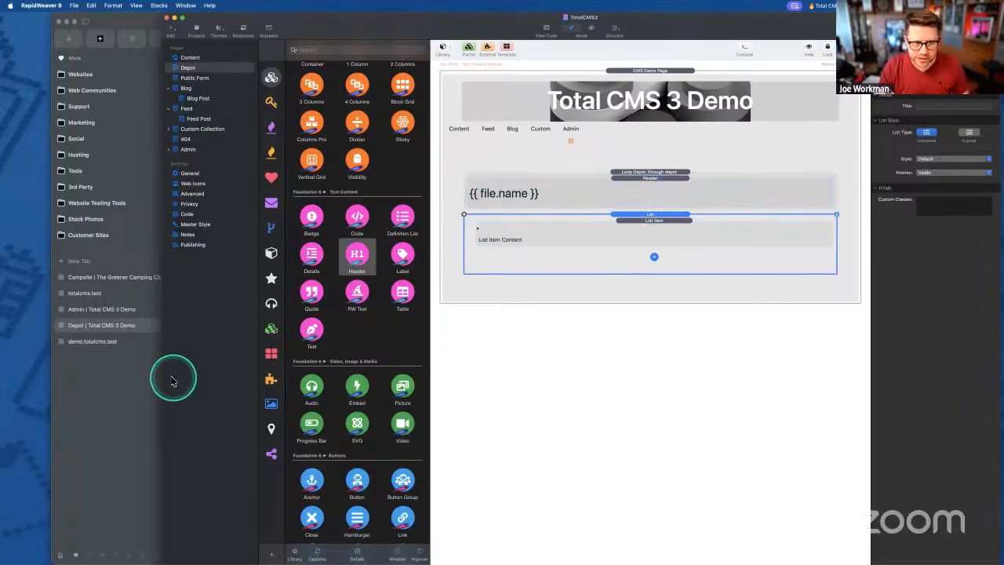
{"action": "left_click", "coordinate": [99, 402]}
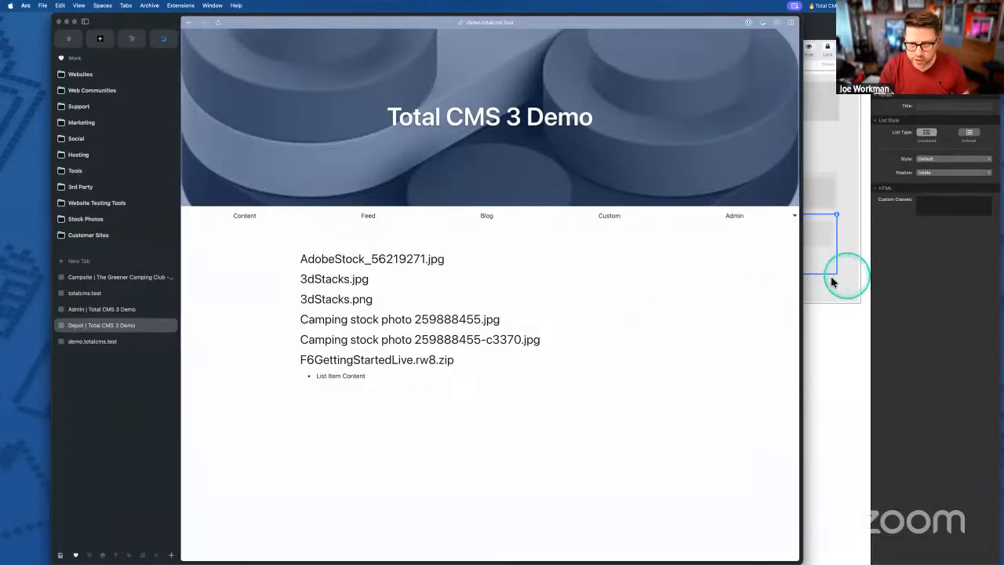
{"action": "left_click", "coordinate": [842, 278]}
{"action": "left_click", "coordinate": [651, 179]}
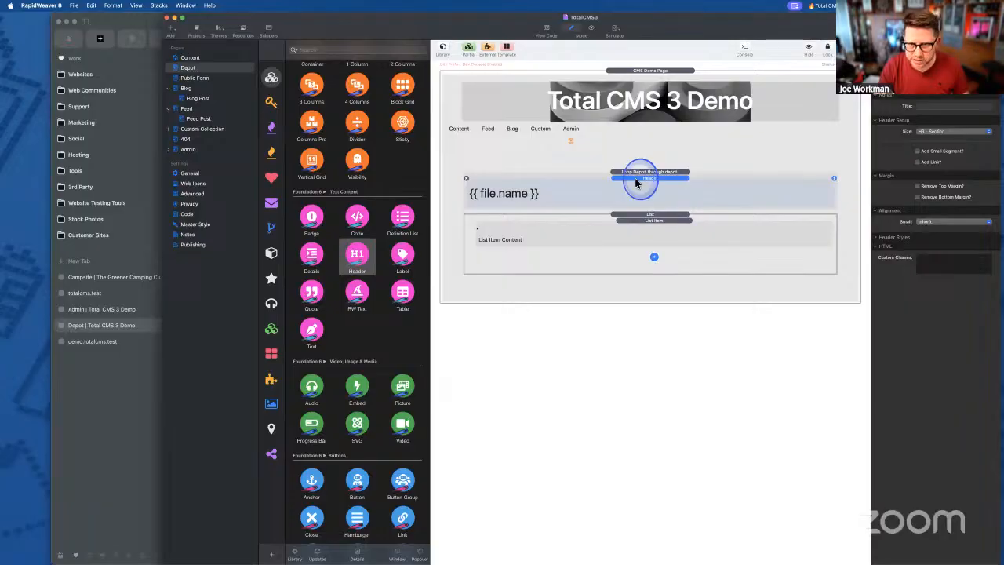
{"action": "left_click", "coordinate": [466, 179]}
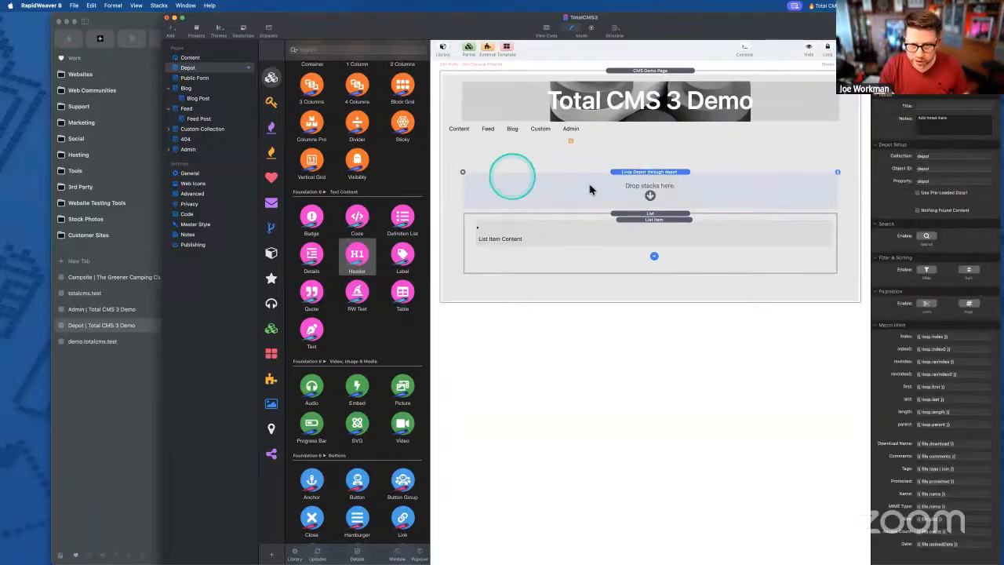
- Duplicate the List Item into six copies and export the site
{"action": "left_click", "coordinate": [647, 221]}
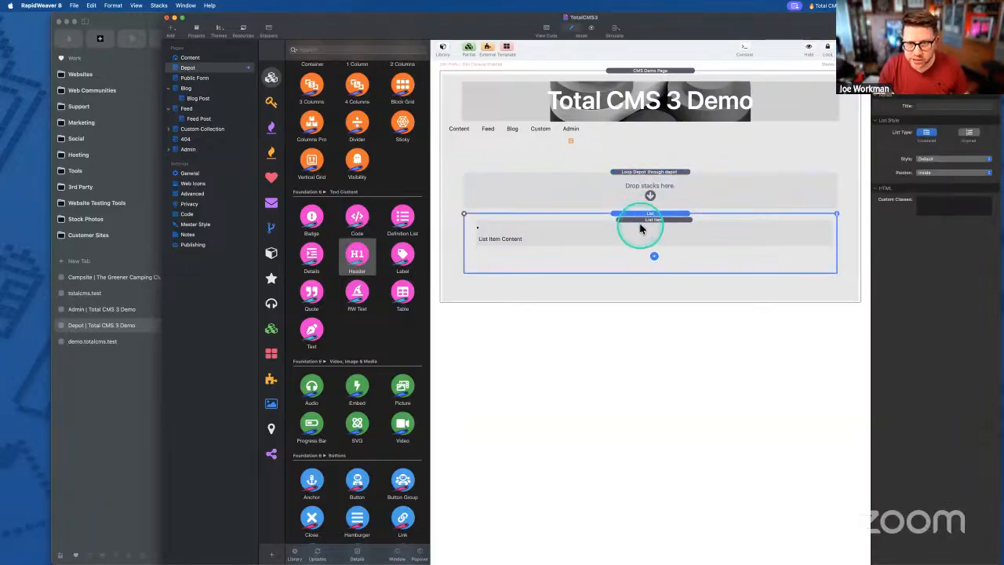
{"action": "left_click", "coordinate": [642, 225]}
{"action": "left_click", "coordinate": [532, 238]}
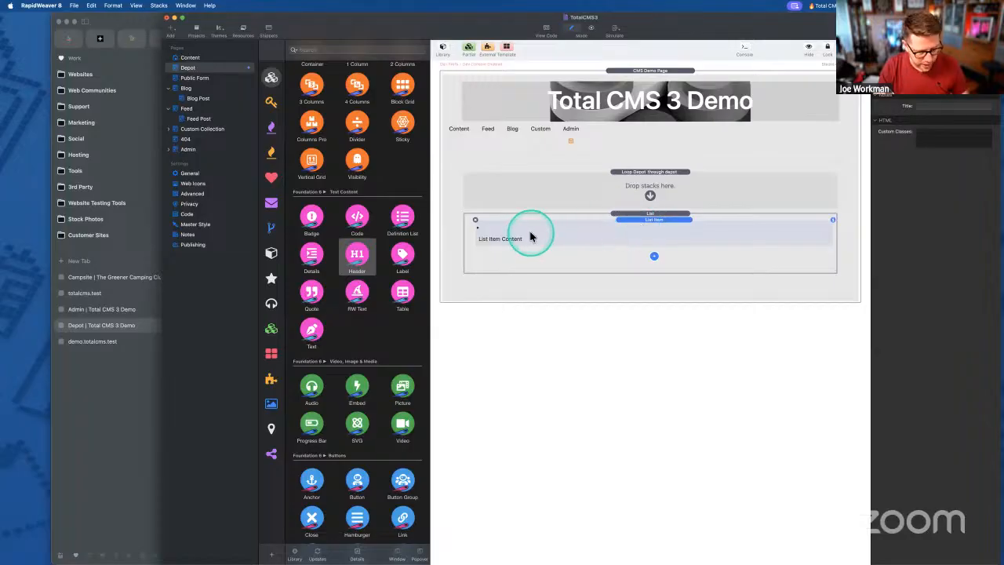
{"action": "key", "text": "super+d"}
{"action": "key", "text": "super+d"}
{"action": "key", "text": "super+d"}
{"action": "key", "text": "super+d"}
{"action": "key", "text": "super+d"}
{"action": "left_click", "coordinate": [658, 218]}
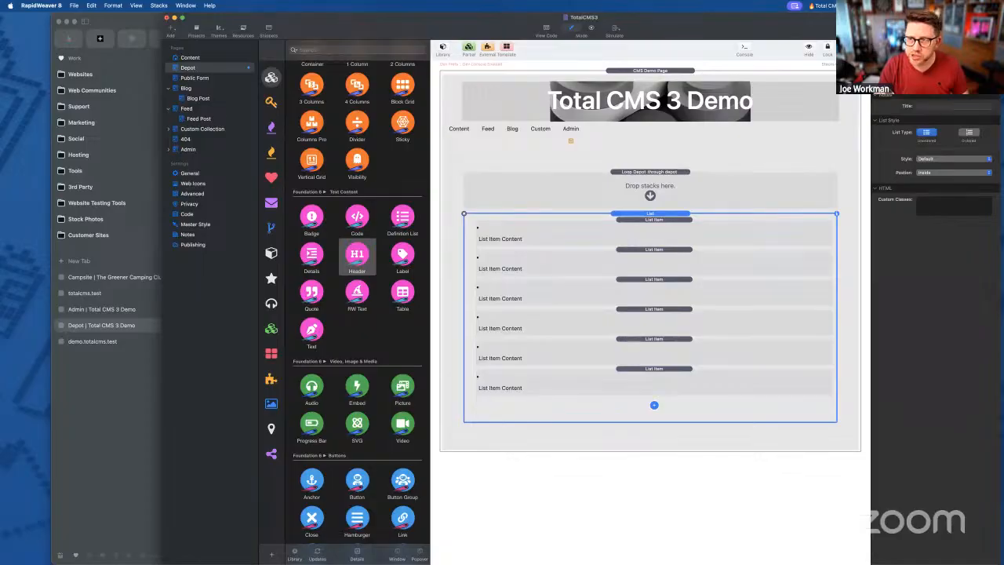
{"action": "key", "text": "super+shift+e"}
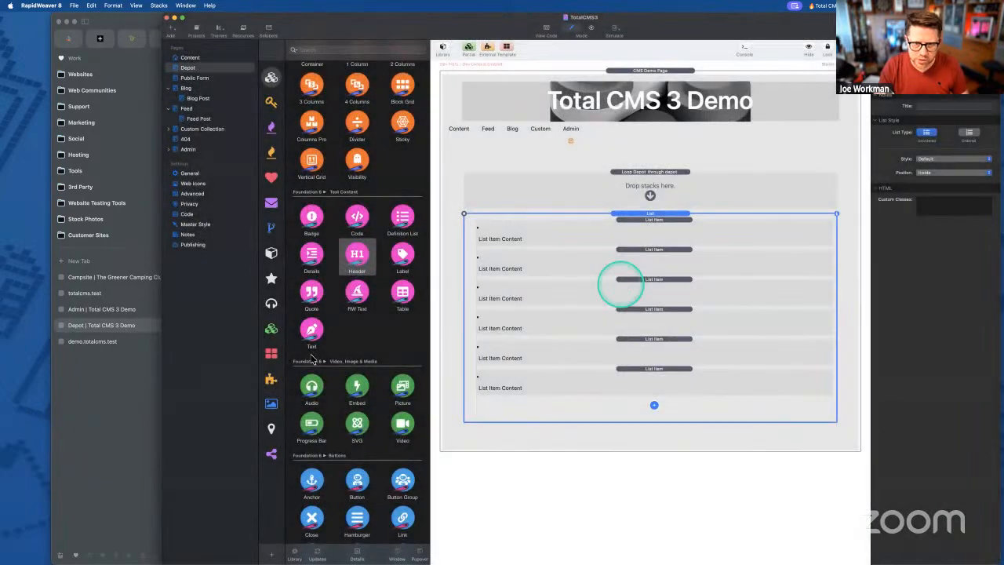
- Inspect the six 'List Item Content' bullets on the exported Depot page in Arc, then return to RapidWeaver
{"action": "left_click", "coordinate": [112, 419]}
{"action": "left_click", "coordinate": [337, 357]}
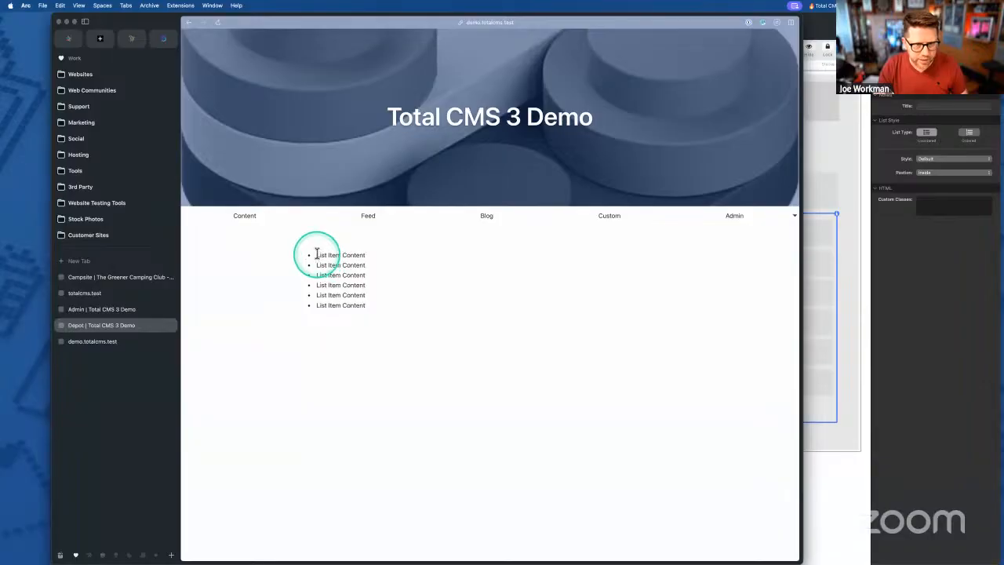
{"action": "left_click_drag", "start_coordinate": [316, 253], "coordinate": [397, 327]}
{"action": "left_click", "coordinate": [329, 258]}
{"action": "left_click_drag", "start_coordinate": [316, 253], "coordinate": [374, 332]}
{"action": "left_click", "coordinate": [360, 303]}
{"action": "left_click_drag", "start_coordinate": [319, 253], "coordinate": [377, 262]}
{"action": "left_click", "coordinate": [330, 258]}
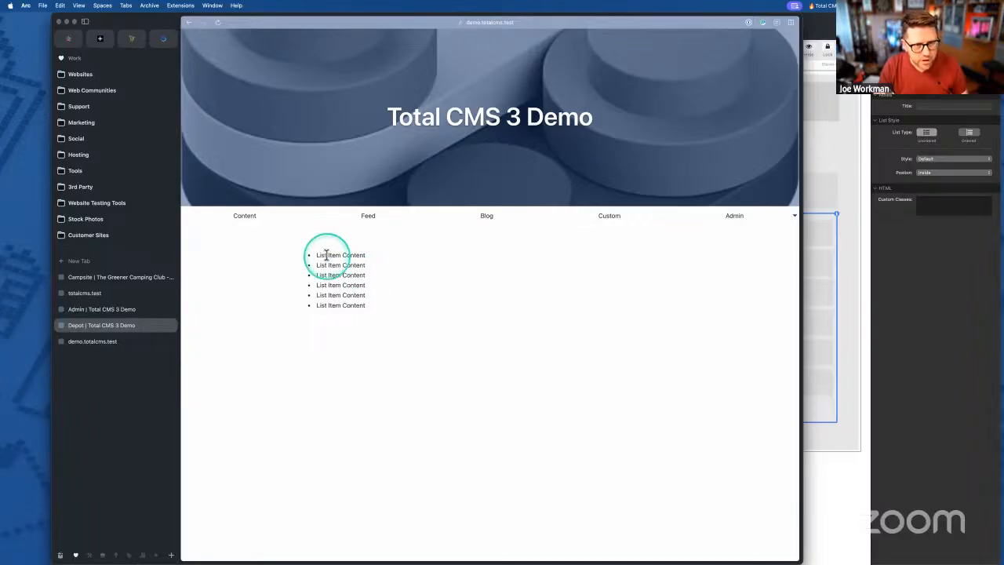
{"action": "left_click_drag", "start_coordinate": [313, 251], "coordinate": [356, 329]}
{"action": "left_click", "coordinate": [353, 301]}
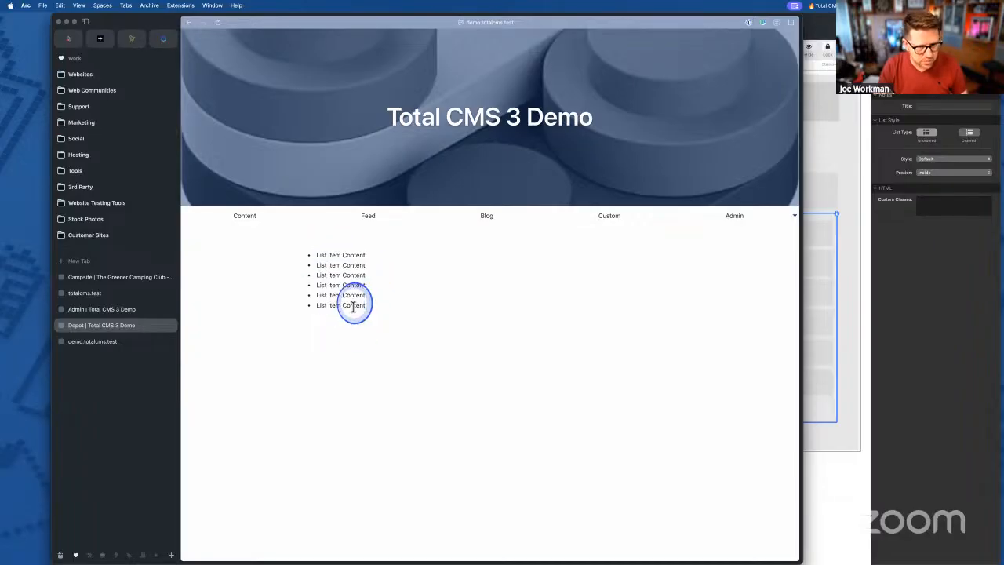
{"action": "left_click", "coordinate": [813, 341]}
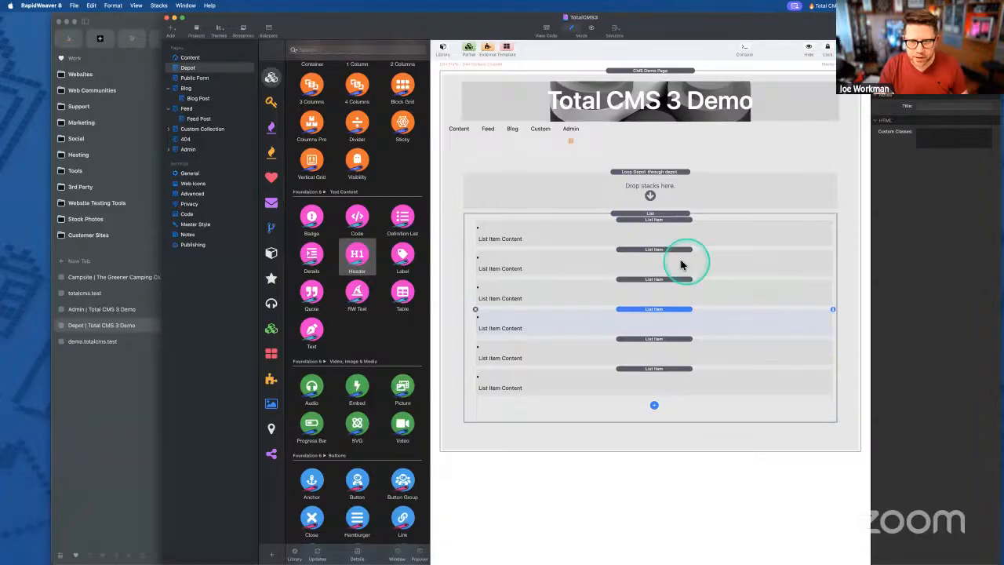
- Delete the extra list items and move the Loop Depot stack inside the List
{"action": "left_click", "coordinate": [648, 378]}
{"action": "key", "text": "BackSpace"}
{"action": "key", "text": "BackSpace"}
{"action": "key", "text": "BackSpace"}
{"action": "key", "text": "BackSpace"}
{"action": "key", "text": "BackSpace"}
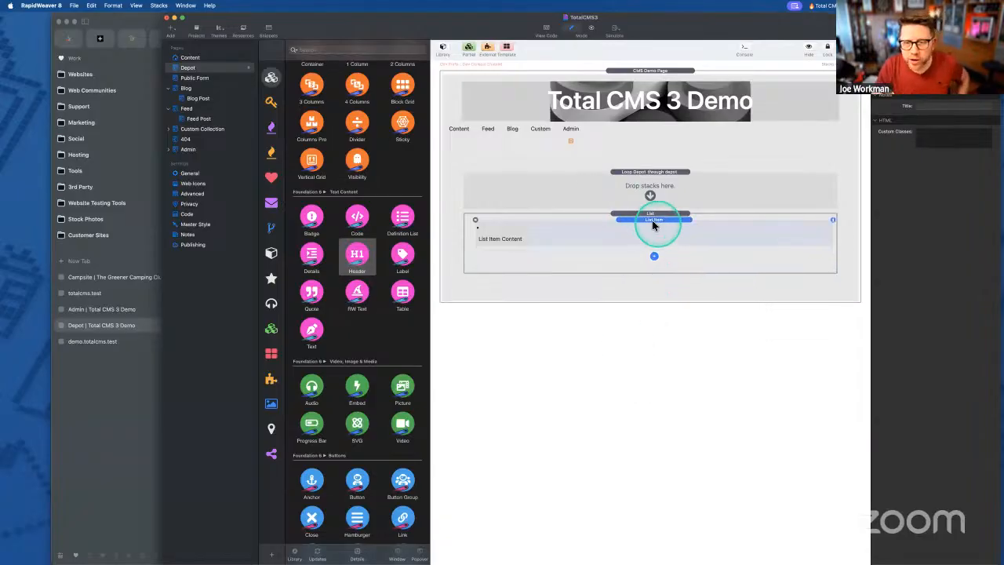
{"action": "left_click_drag", "start_coordinate": [654, 219], "coordinate": [649, 232]}
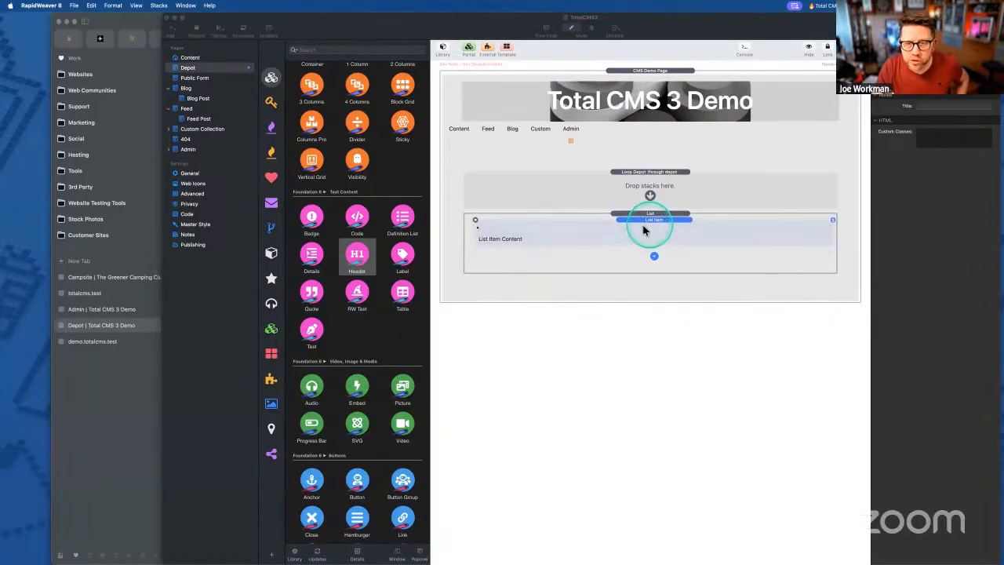
{"action": "left_click", "coordinate": [642, 179]}
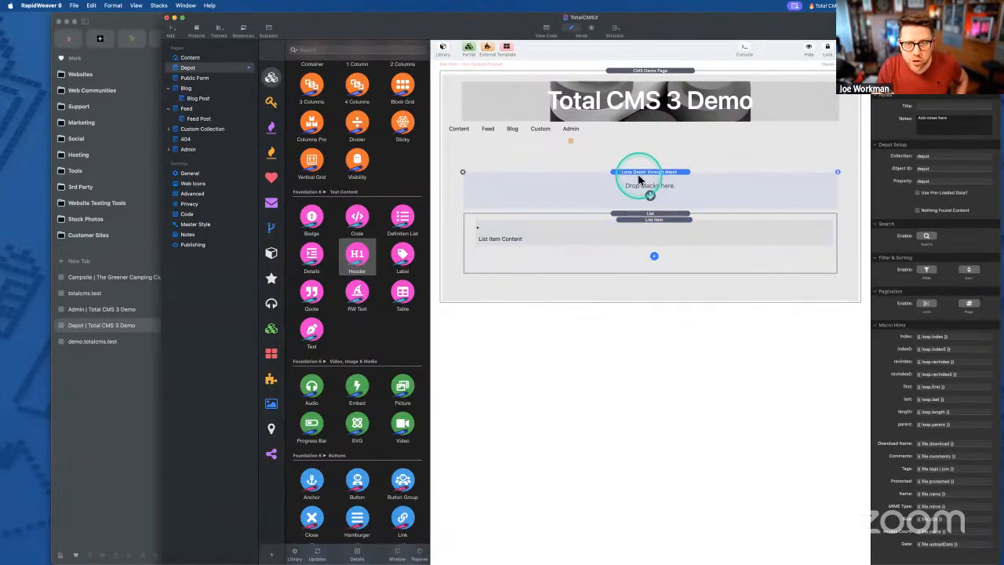
{"action": "left_click_drag", "start_coordinate": [639, 177], "coordinate": [648, 205]}
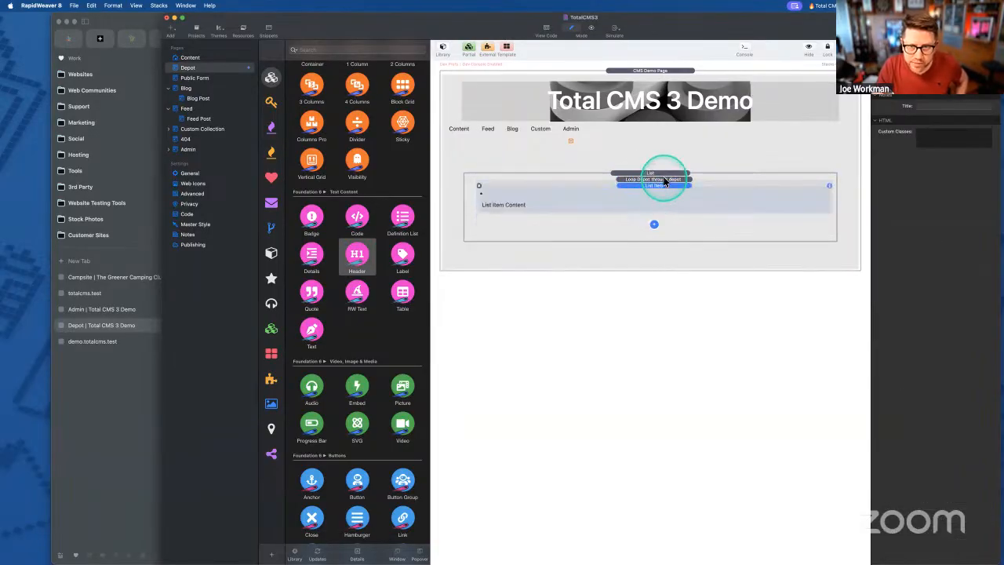
{"action": "left_click", "coordinate": [651, 179]}
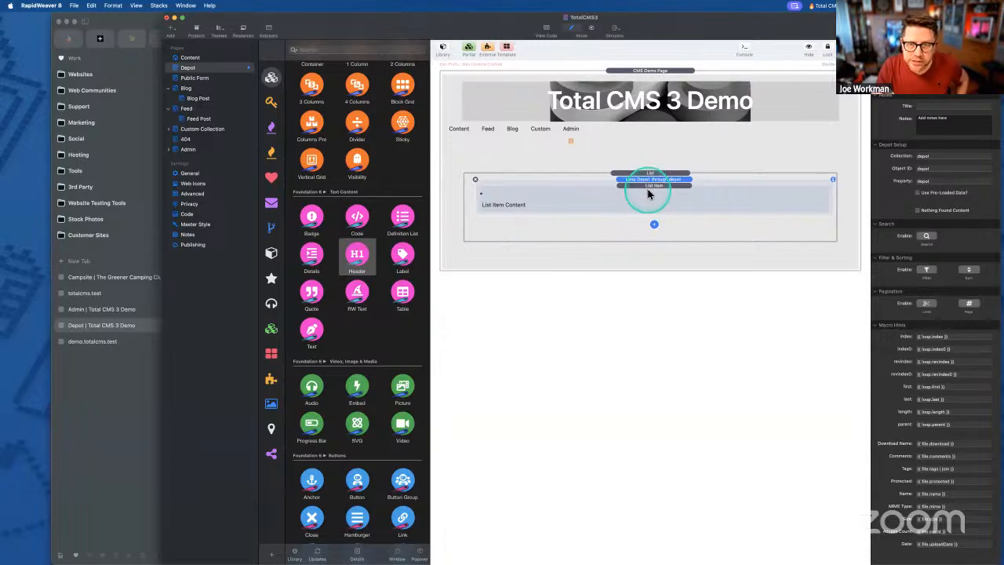
{"action": "left_click", "coordinate": [629, 198]}
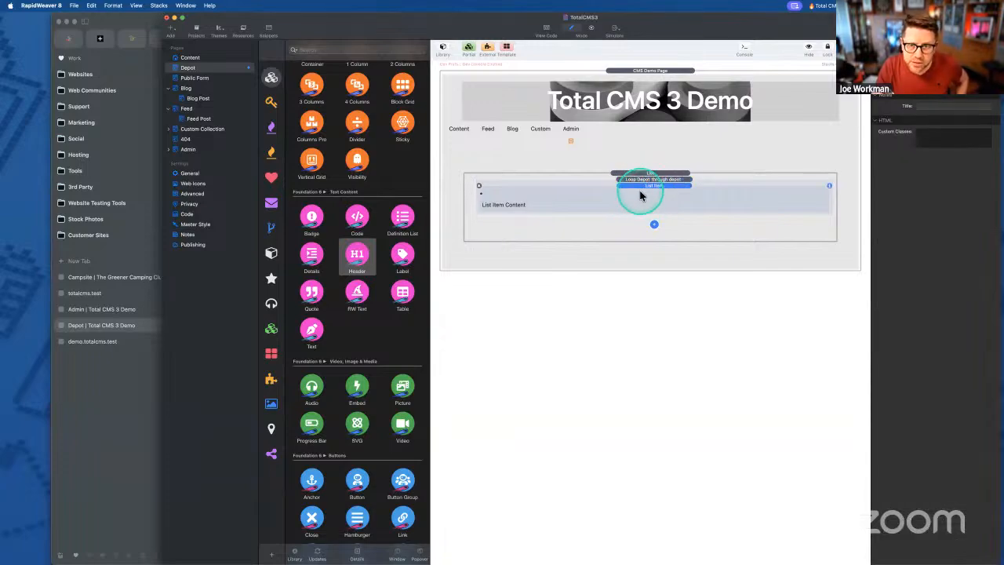
{"action": "key", "text": "super+r"}
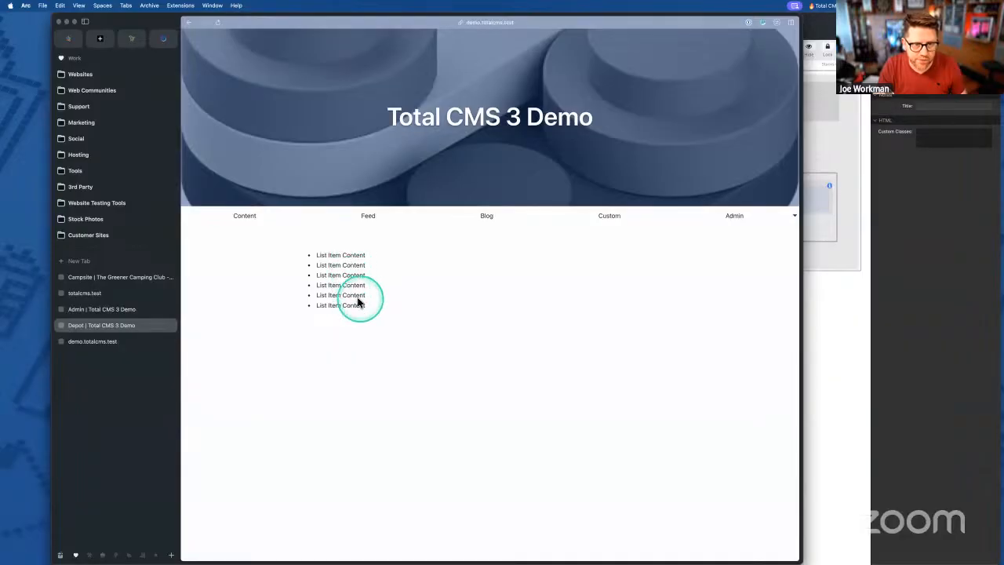
{"action": "left_click", "coordinate": [116, 340]}
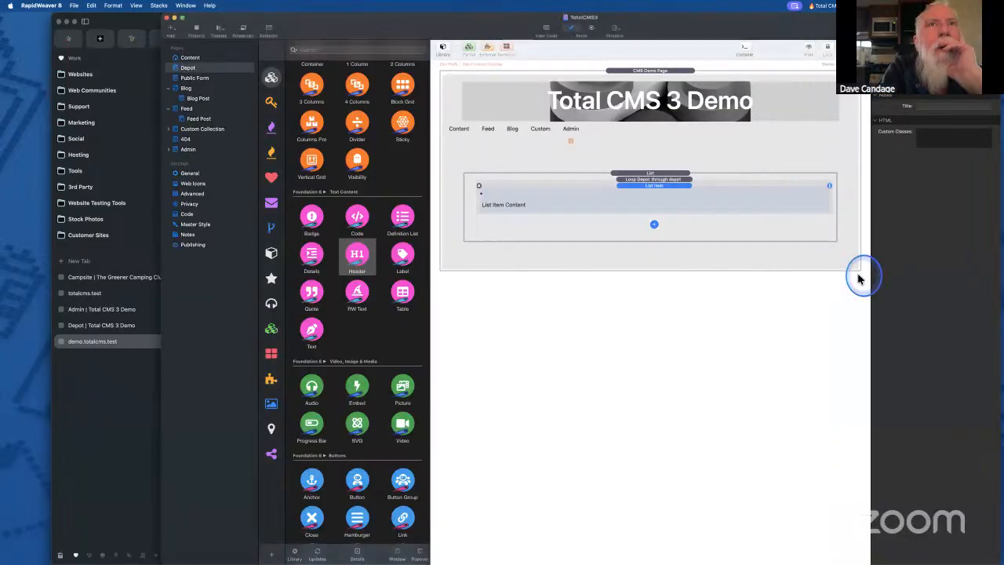
{"action": "left_click", "coordinate": [851, 267]}
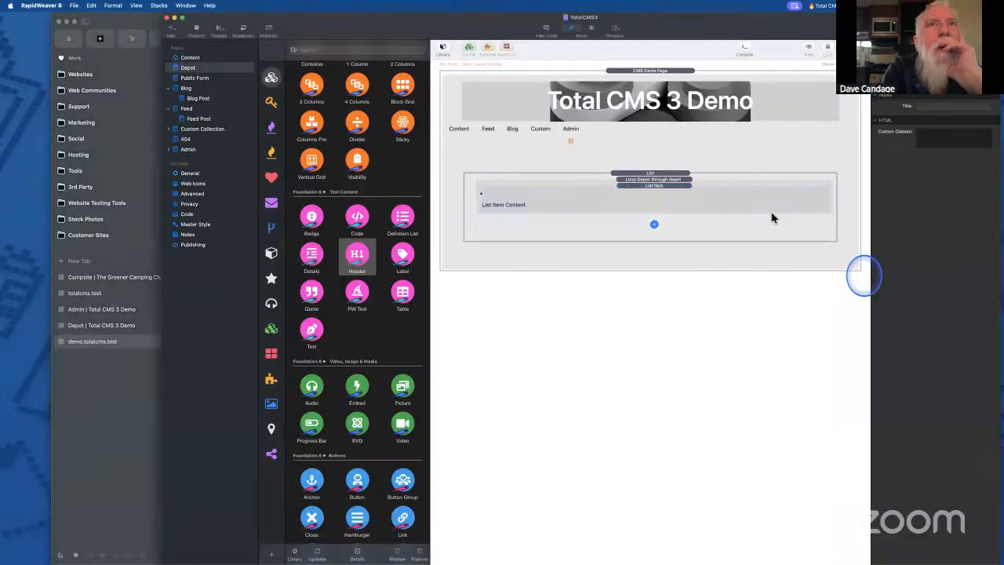
- Set the list item text to {{ file.name }} and export the site again
{"action": "double_click", "coordinate": [520, 202]}
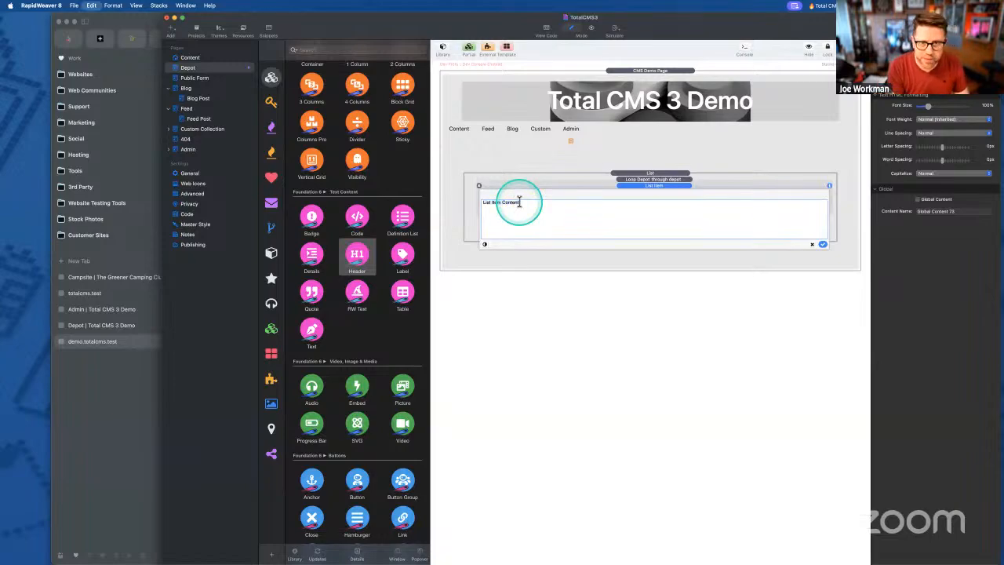
{"action": "key", "text": "super+alt+c"}
{"action": "key", "text": "Down"}
{"action": "key", "text": "Return"}
{"action": "left_click", "coordinate": [823, 244]}
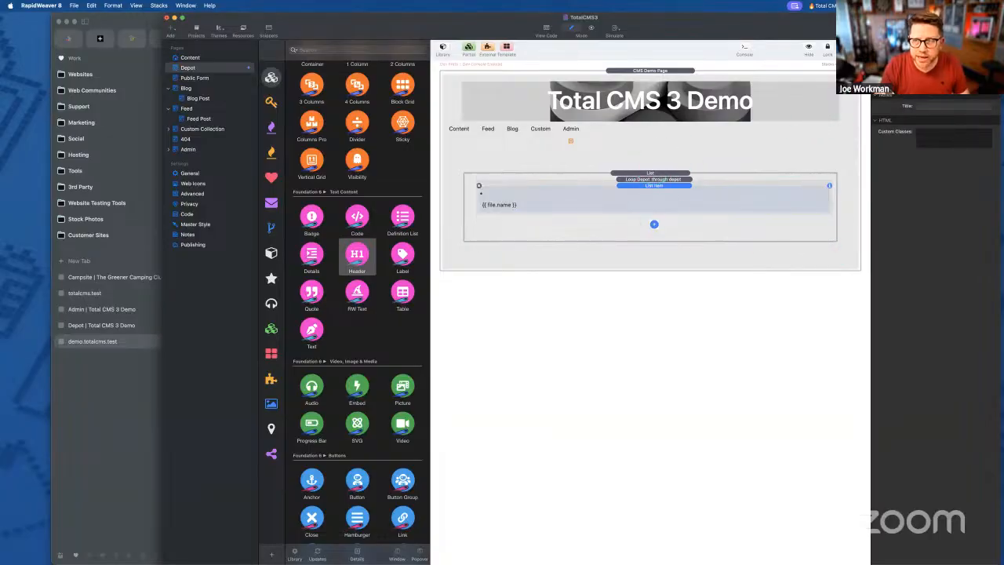
{"action": "key", "text": "super+shift+e"}
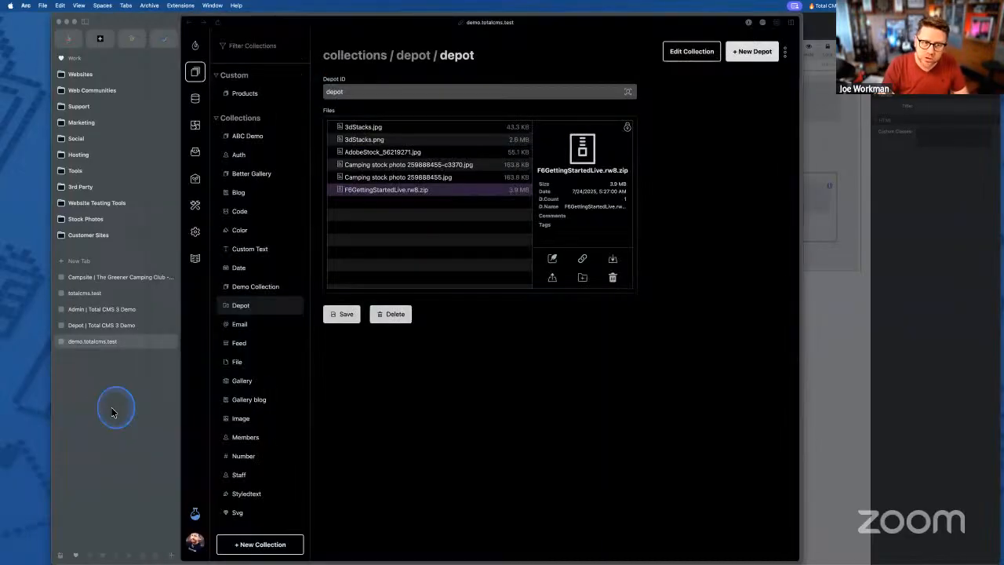
- Check the six bulleted depot file names on the Depot page, then reselect Loop Depot in RapidWeaver
{"action": "left_click", "coordinate": [111, 410]}
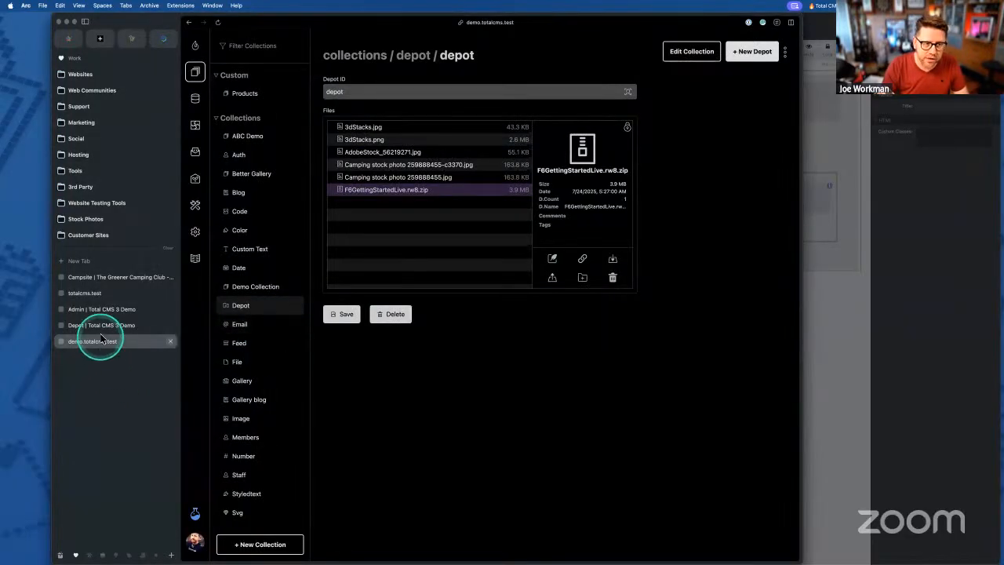
{"action": "left_click", "coordinate": [101, 331]}
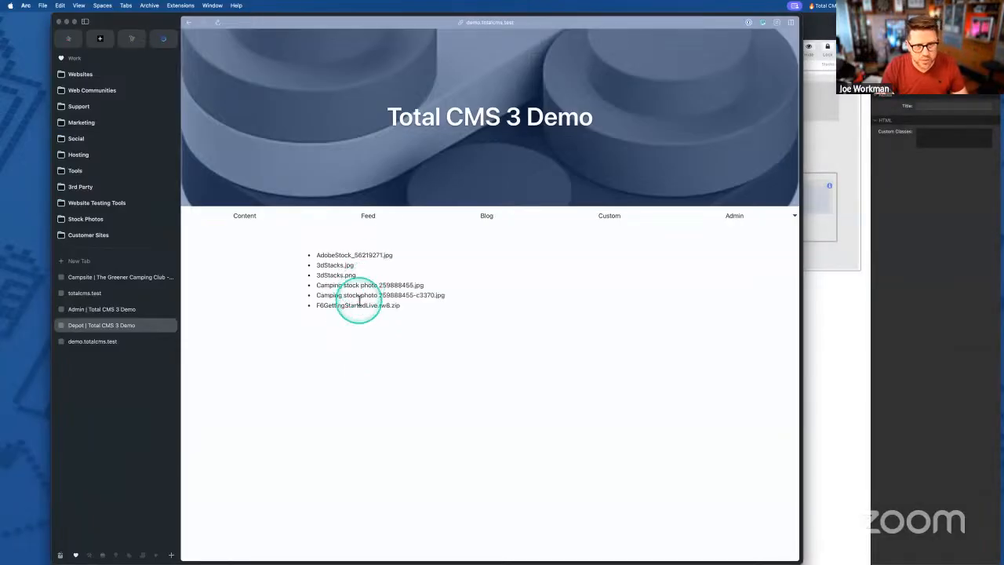
{"action": "left_click_drag", "start_coordinate": [317, 255], "coordinate": [426, 303]}
{"action": "left_click", "coordinate": [347, 255]}
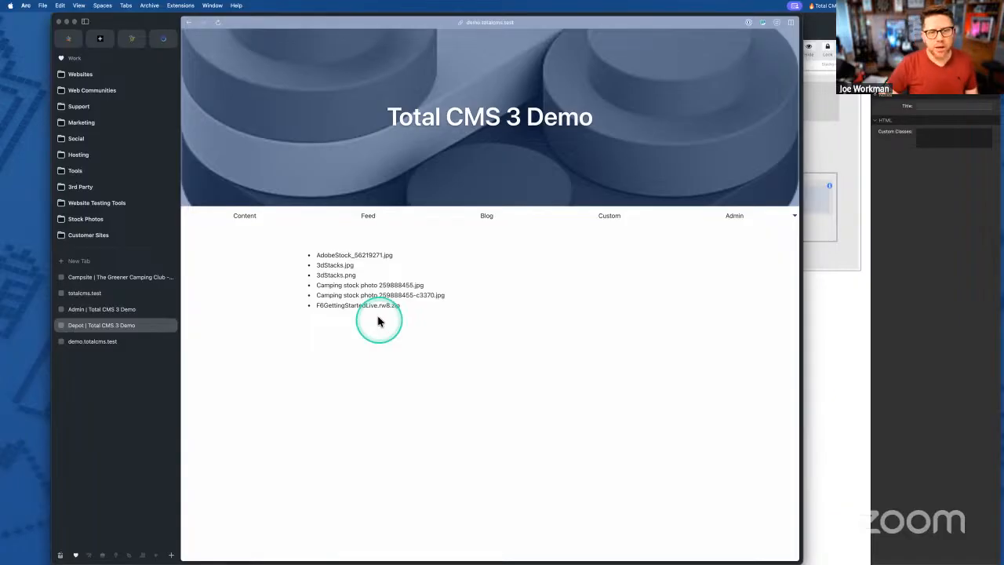
{"action": "left_click_drag", "start_coordinate": [316, 254], "coordinate": [412, 312]}
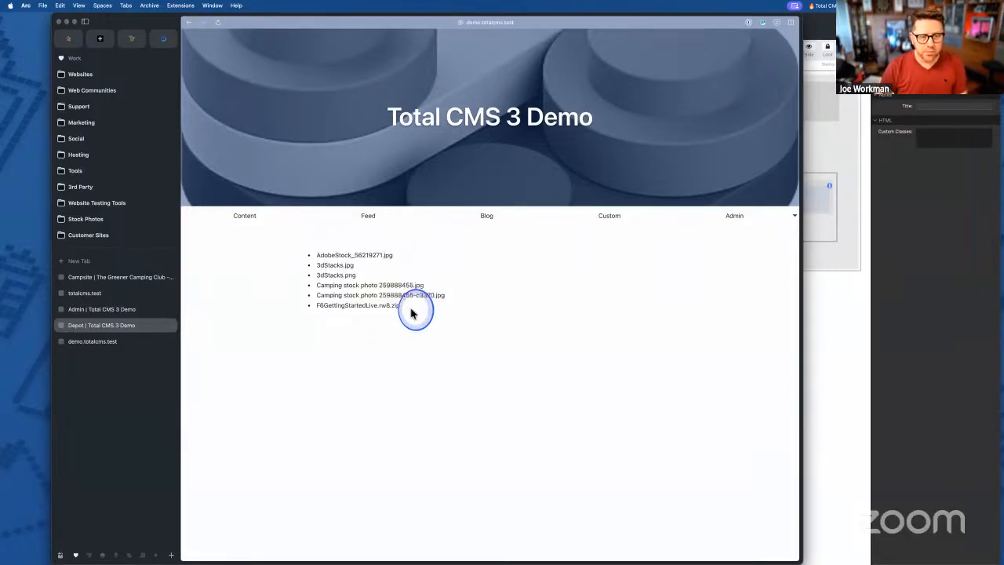
{"action": "left_click", "coordinate": [411, 313]}
{"action": "left_click", "coordinate": [829, 229]}
{"action": "left_click", "coordinate": [670, 183]}
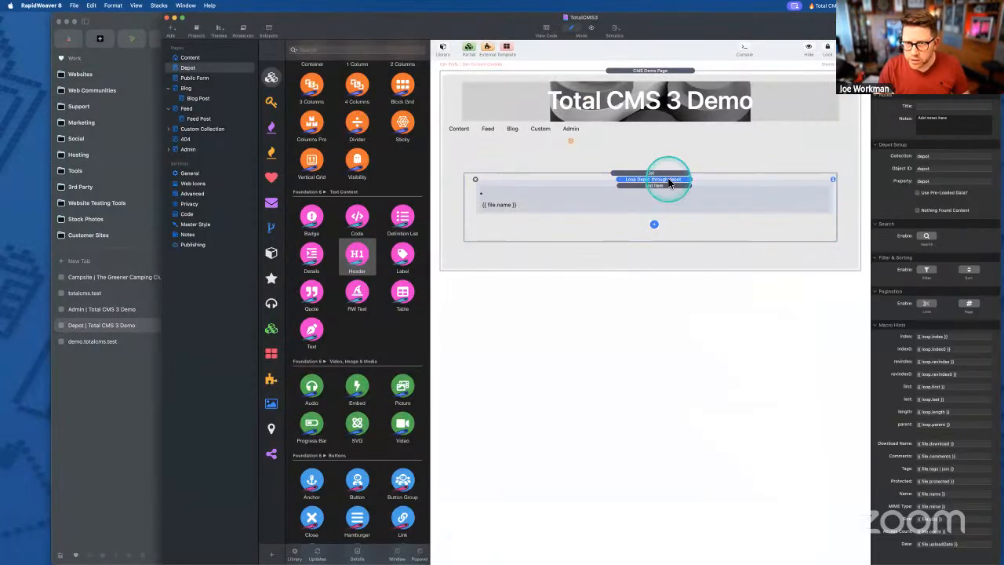
- Review the Download Name and Comments macro hints, then switch to the Total CMS admin depot collection
{"action": "left_click", "coordinate": [947, 444]}
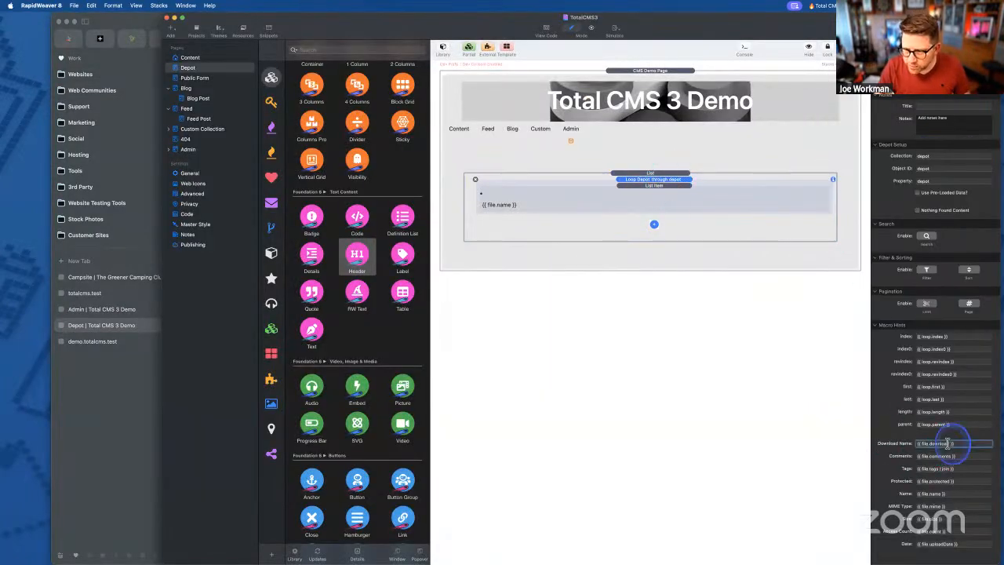
{"action": "triple_click", "coordinate": [948, 444]}
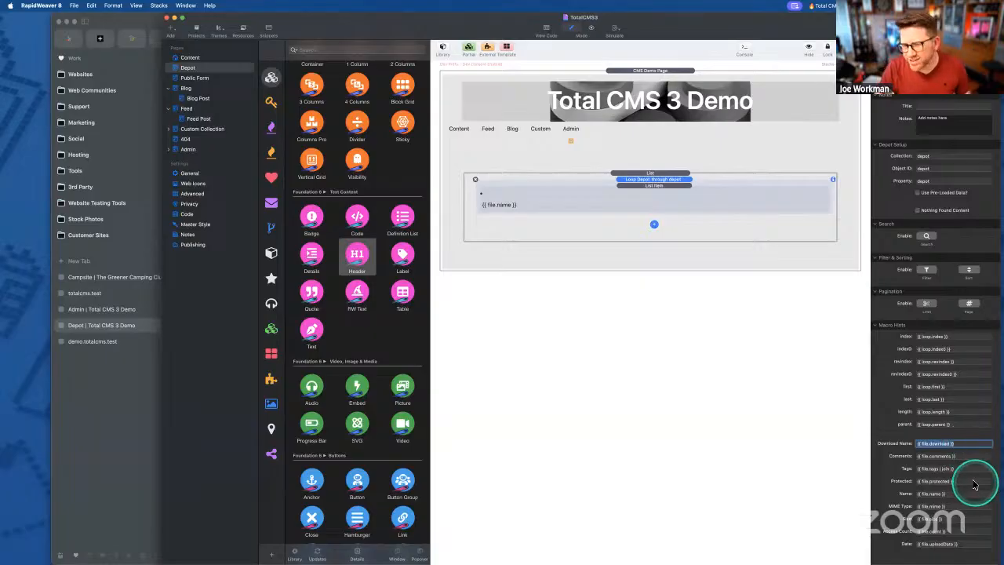
{"action": "left_click", "coordinate": [965, 455]}
{"action": "triple_click", "coordinate": [965, 455]}
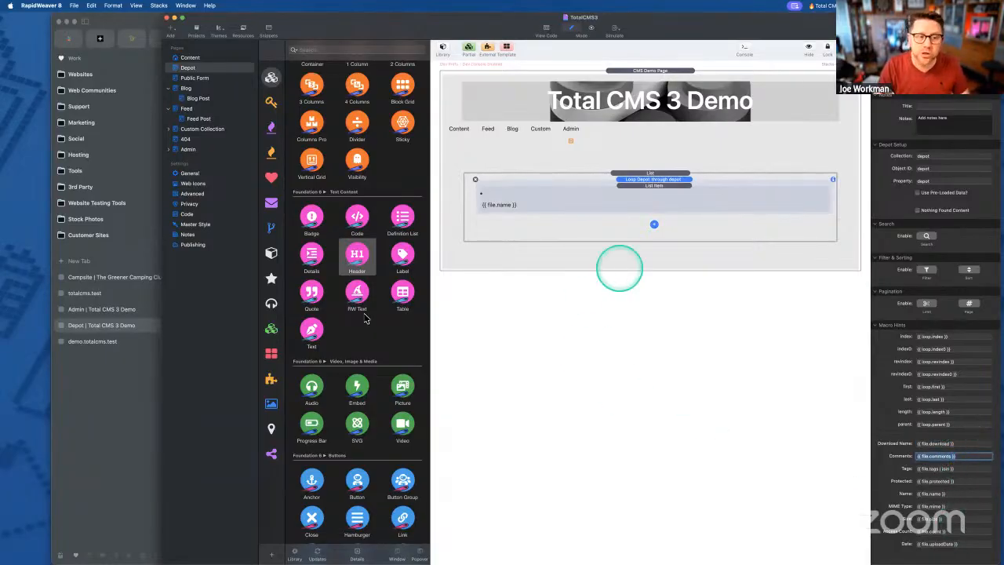
{"action": "left_click", "coordinate": [74, 343]}
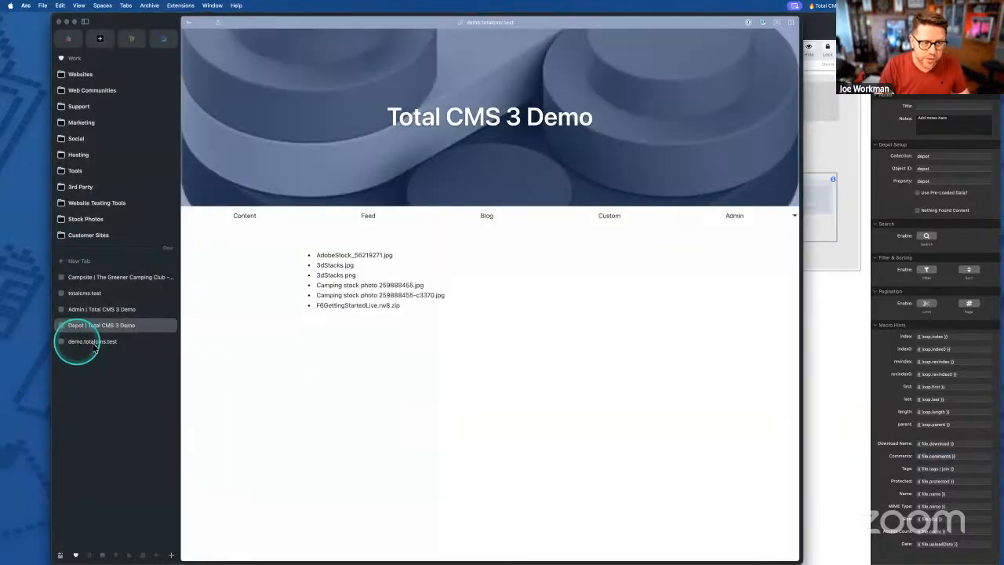
{"action": "left_click", "coordinate": [78, 343]}
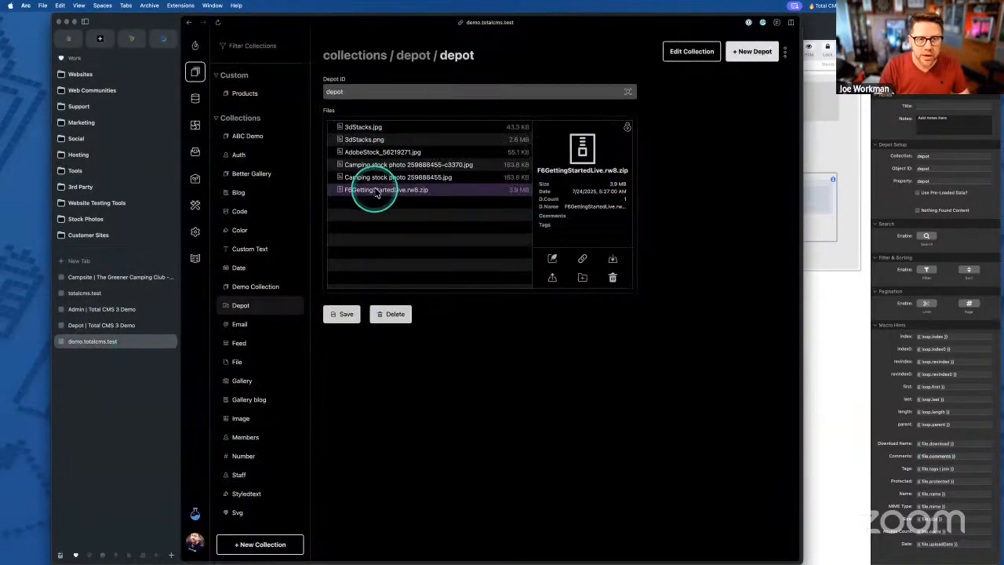
- Inspect F6GettingStartedLive.rw8.zip's info fields and tag suggestions, then save the depot collection
{"action": "left_click", "coordinate": [553, 258]}
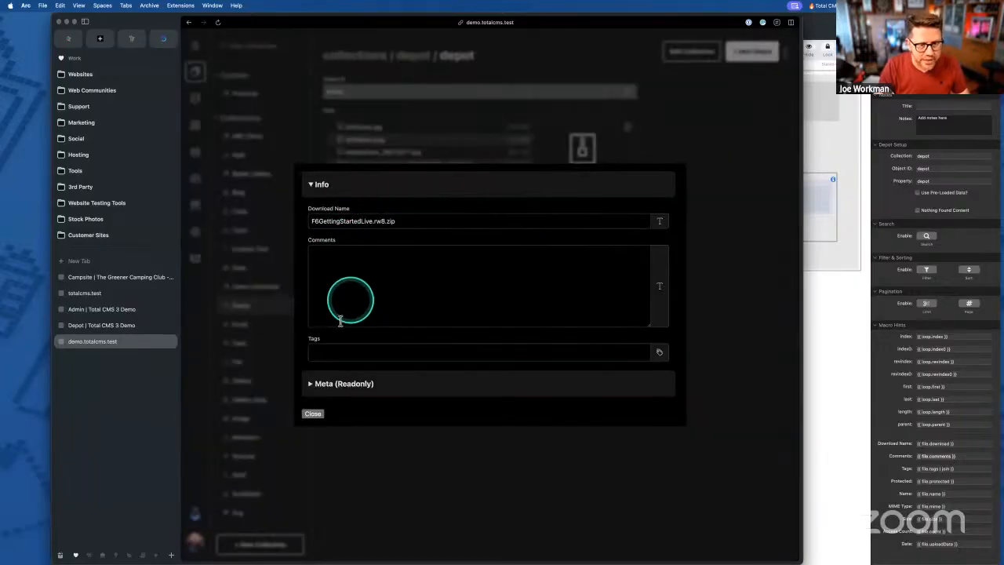
{"action": "left_click", "coordinate": [330, 351]}
{"action": "left_click", "coordinate": [384, 441]}
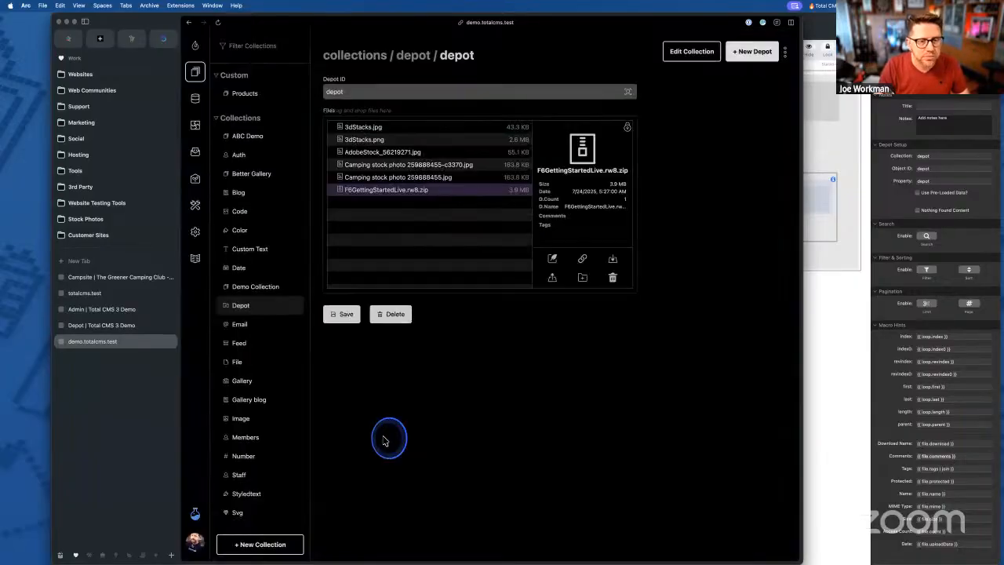
{"action": "left_click", "coordinate": [555, 261]}
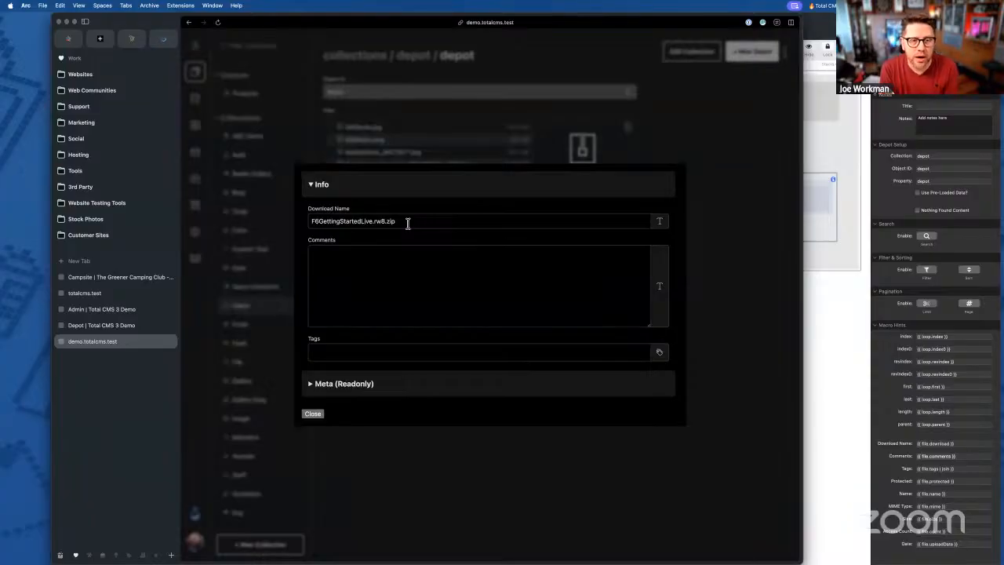
{"action": "left_click", "coordinate": [382, 139]}
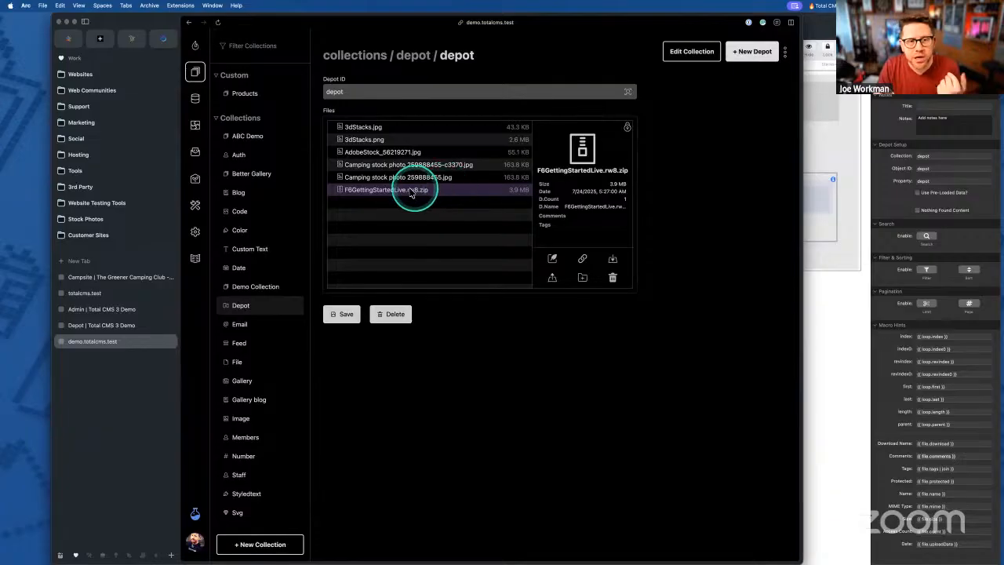
{"action": "left_click", "coordinate": [337, 314]}
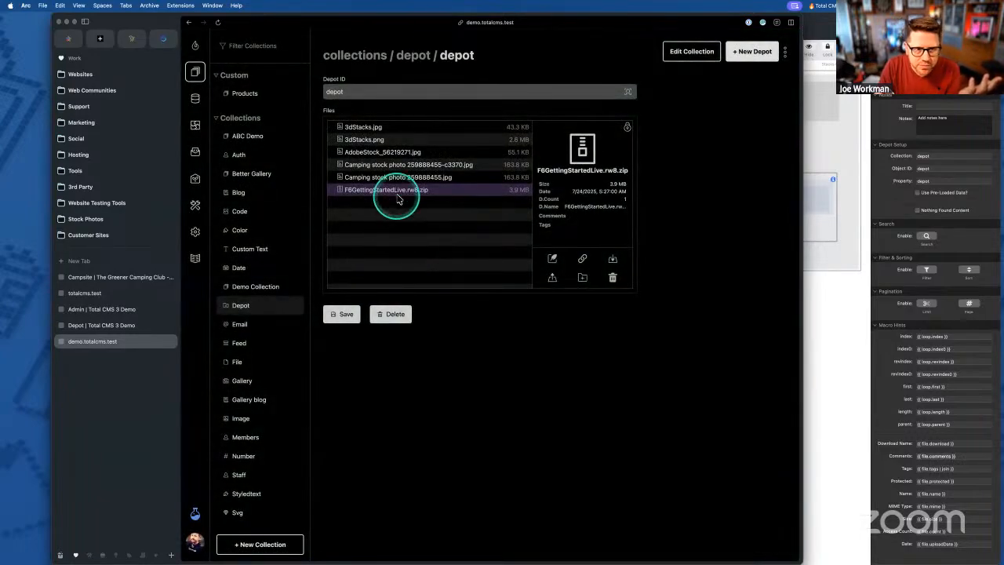
- Check the file's Comments field, then show the File Download Links for F6GettingStartedLive.rw8.zip
{"action": "left_click", "coordinate": [552, 258]}
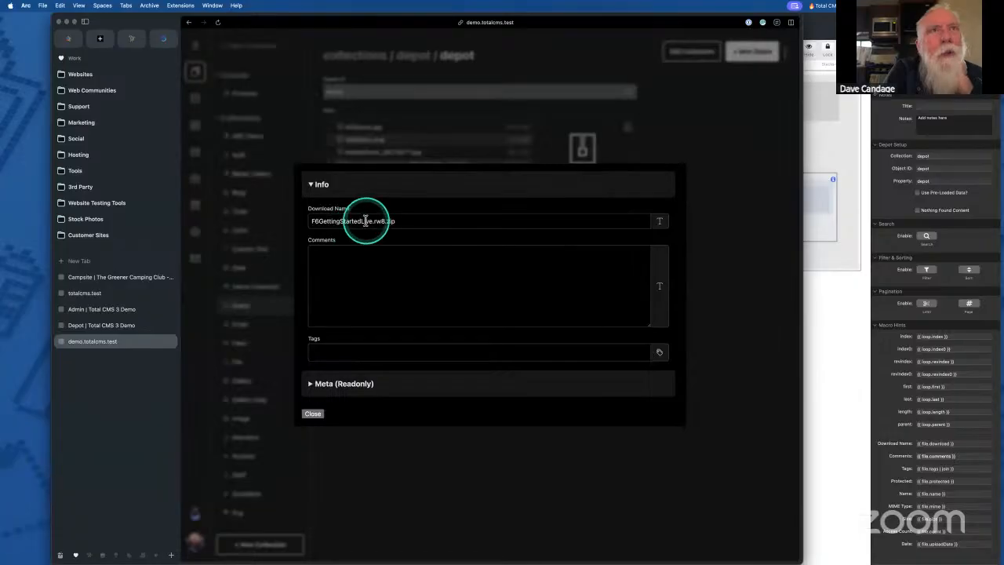
{"action": "left_click", "coordinate": [359, 262]}
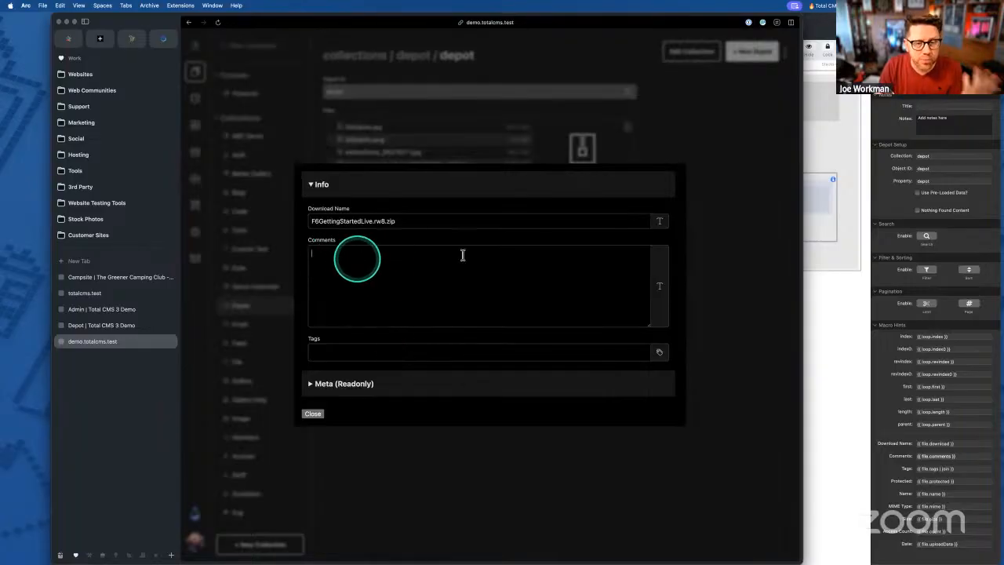
{"action": "left_click", "coordinate": [821, 220]}
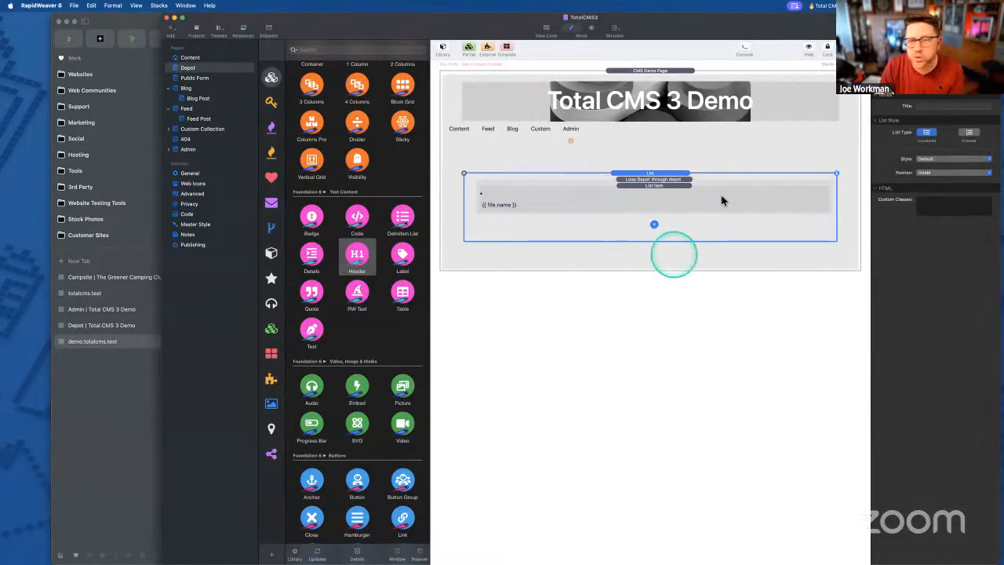
{"action": "left_click", "coordinate": [117, 459]}
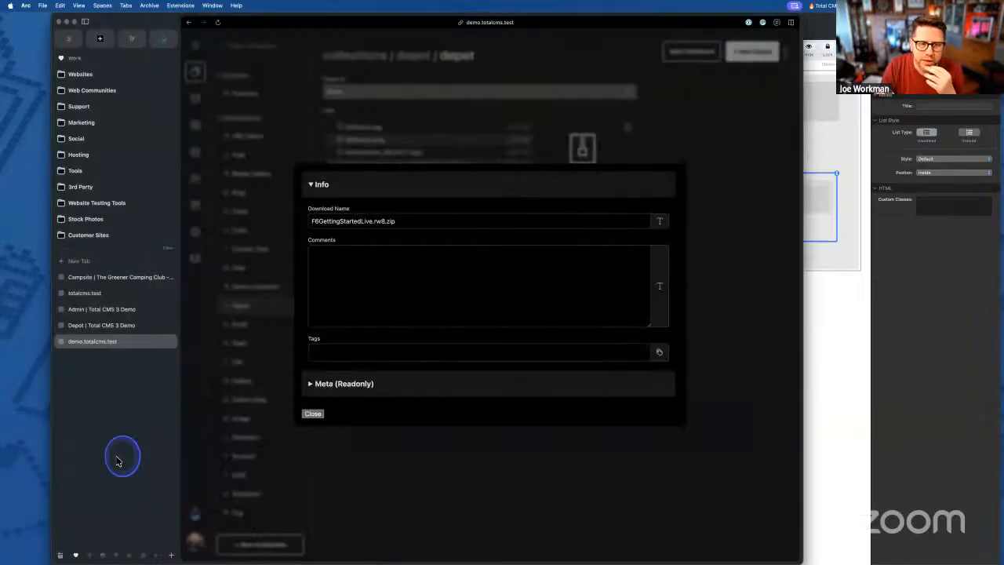
{"action": "left_click", "coordinate": [314, 414]}
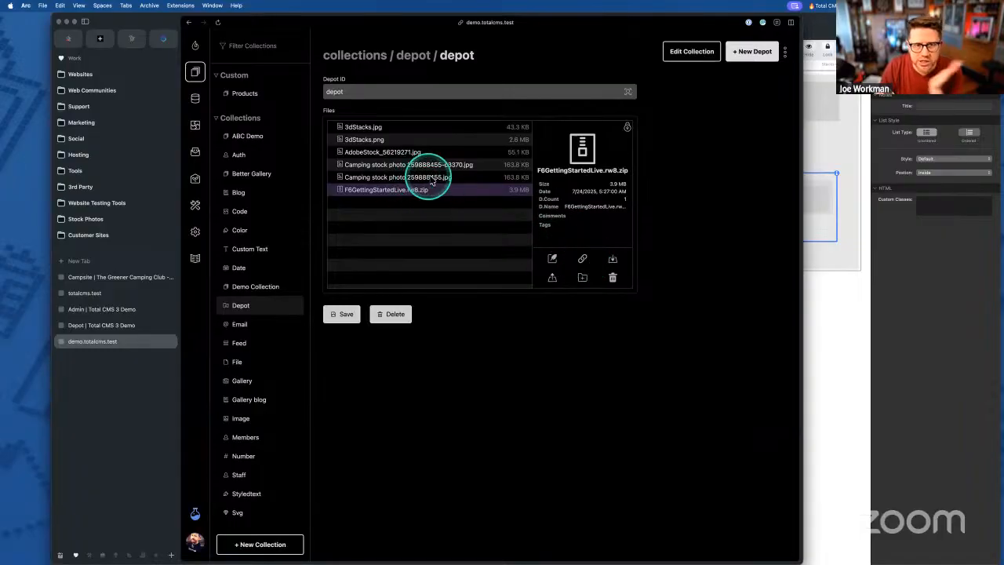
{"action": "left_click", "coordinate": [583, 261]}
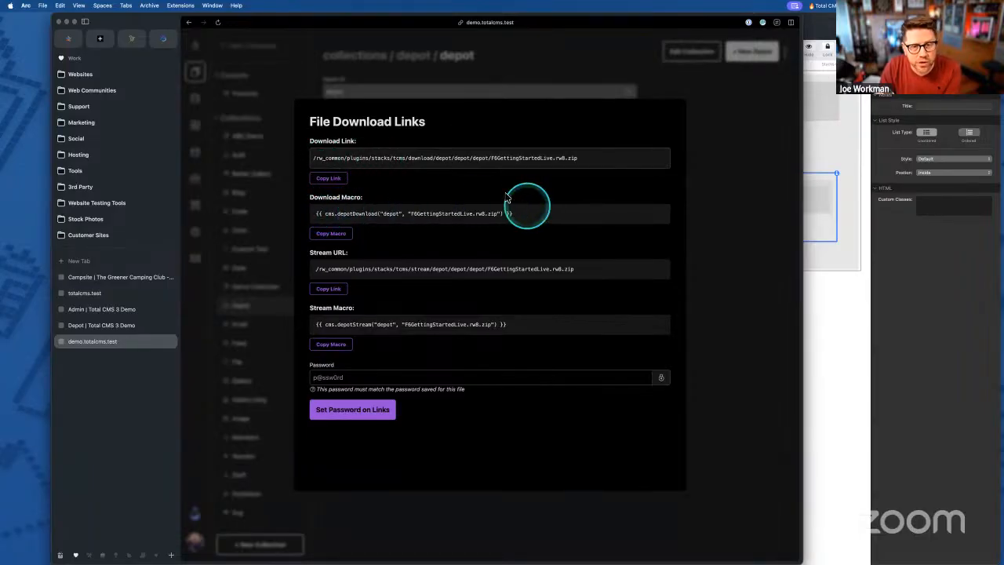
- Copy the download macro for F6GettingStartedLive.rw8.zip, examine the macro line, and dismiss the dialog
{"action": "left_click", "coordinate": [410, 157]}
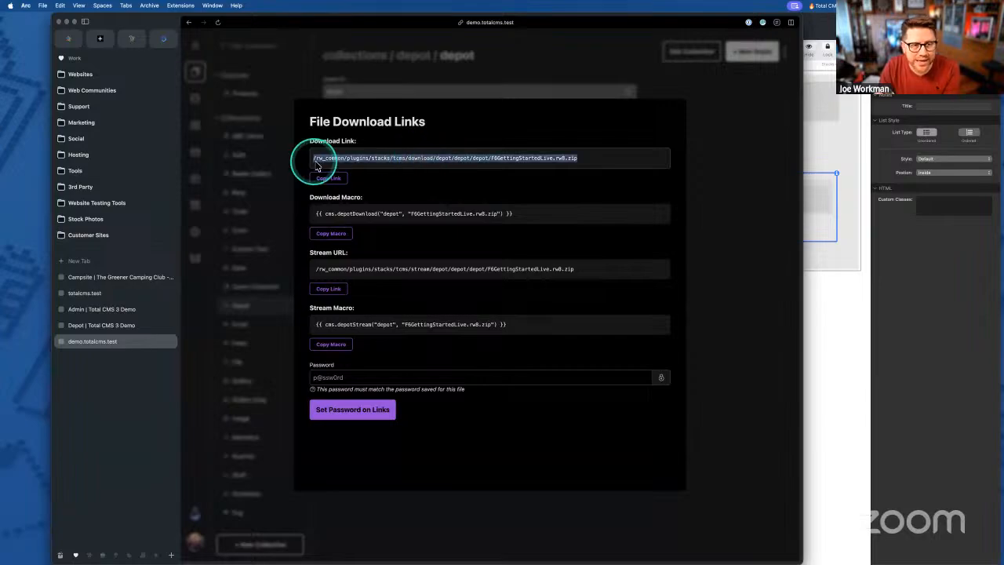
{"action": "left_click", "coordinate": [389, 158]}
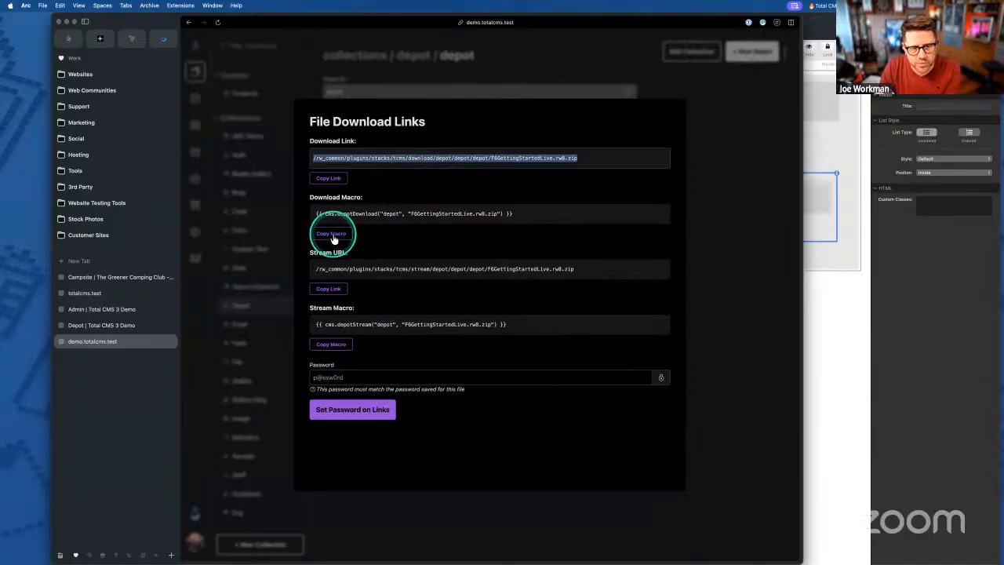
{"action": "left_click", "coordinate": [331, 234]}
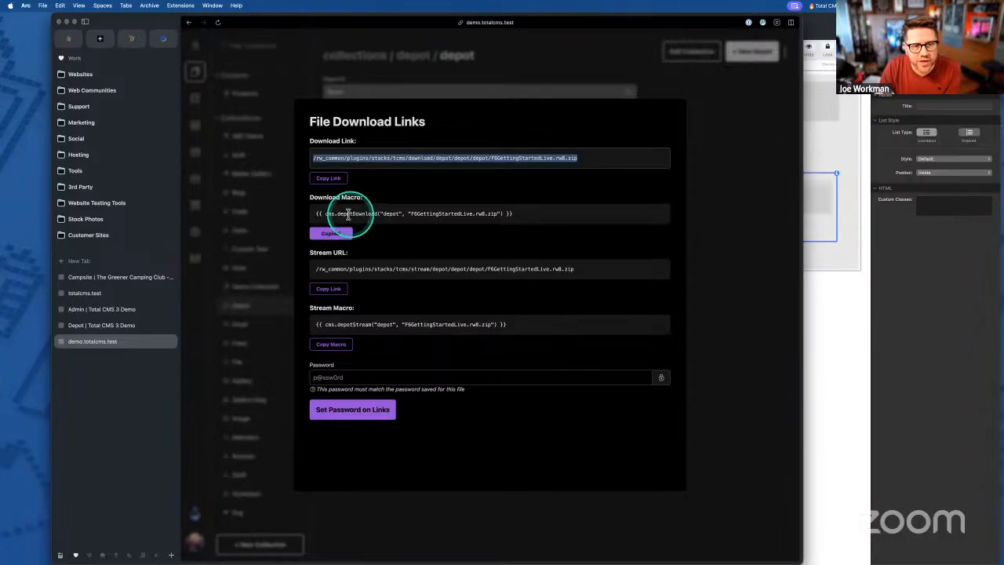
{"action": "left_click", "coordinate": [408, 213]}
{"action": "left_click_drag", "start_coordinate": [408, 213], "coordinate": [501, 213]}
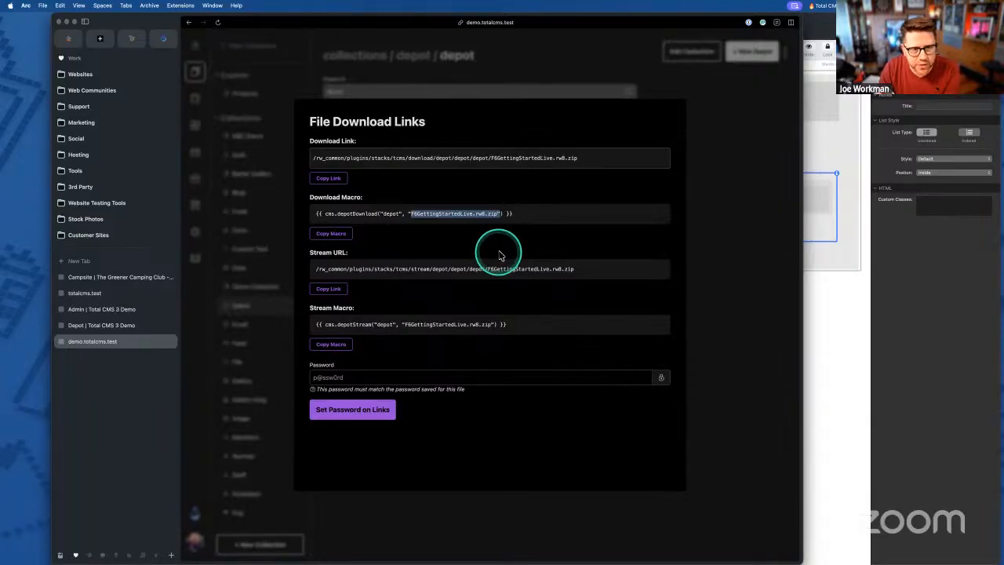
{"action": "left_click_drag", "start_coordinate": [318, 217], "coordinate": [529, 223]}
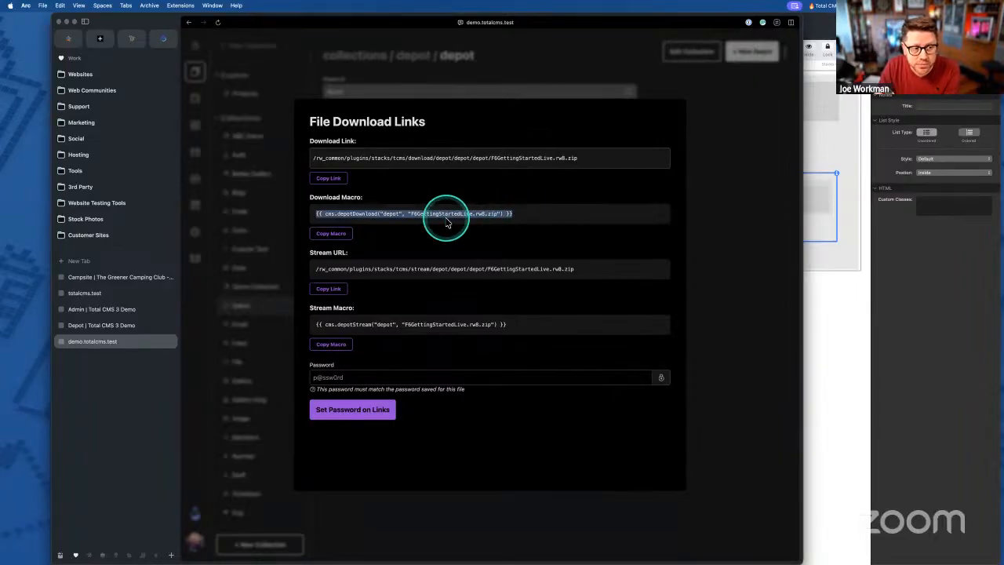
{"action": "left_click", "coordinate": [744, 219]}
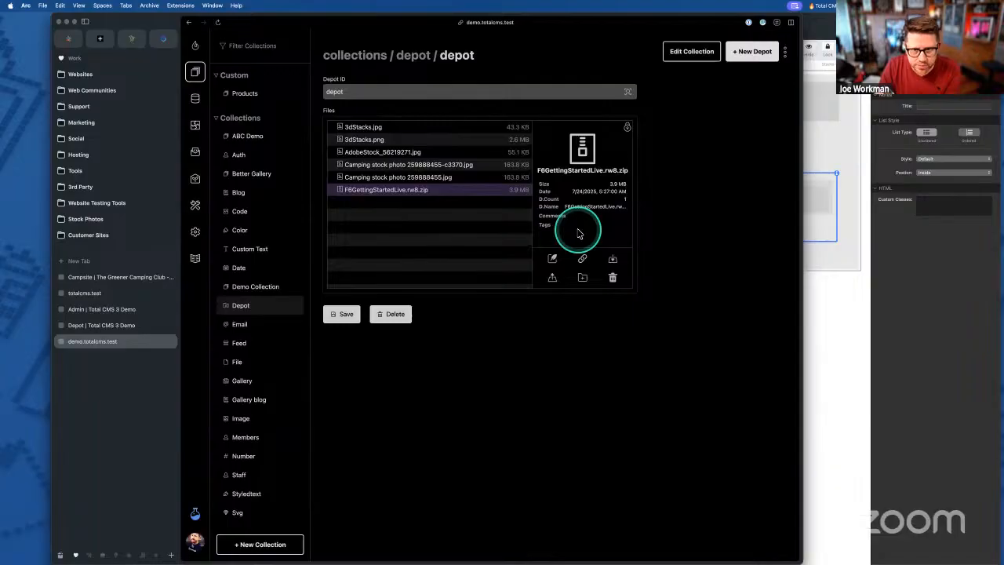
- Move the List Item holding {{ file.name }} out of the Loop Depot into the List
{"action": "left_click", "coordinate": [820, 205]}
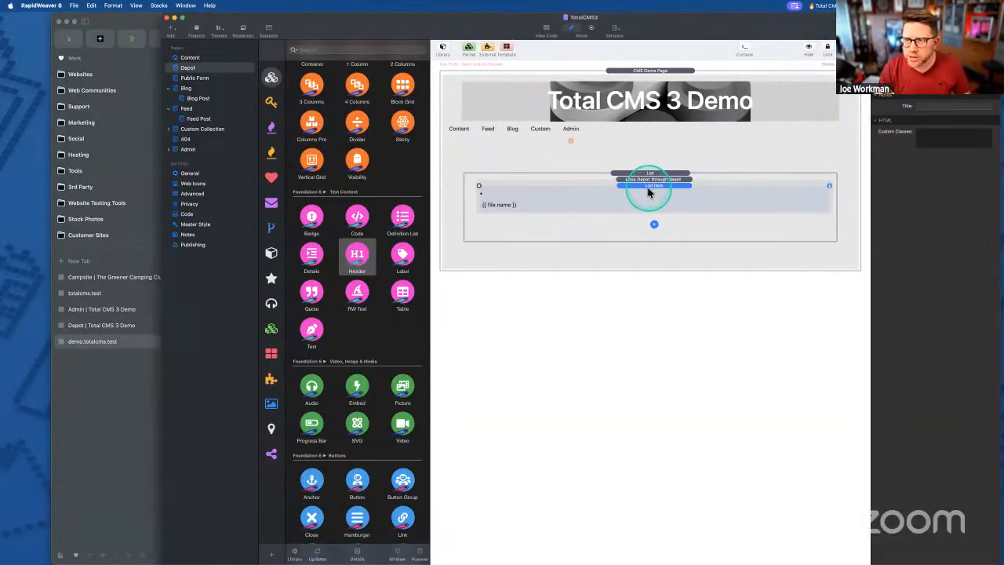
{"action": "double_click", "coordinate": [518, 202]}
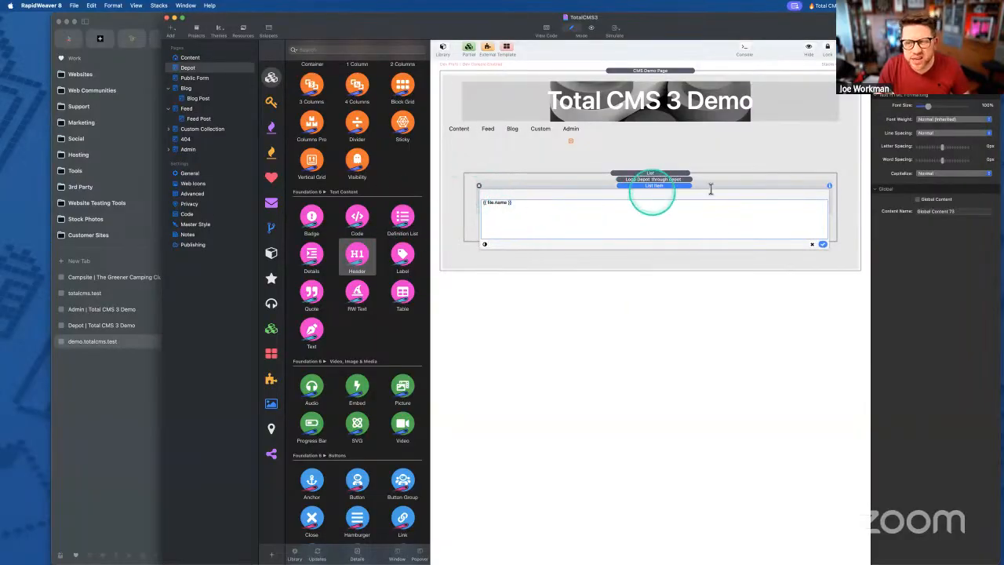
{"action": "left_click", "coordinate": [821, 245]}
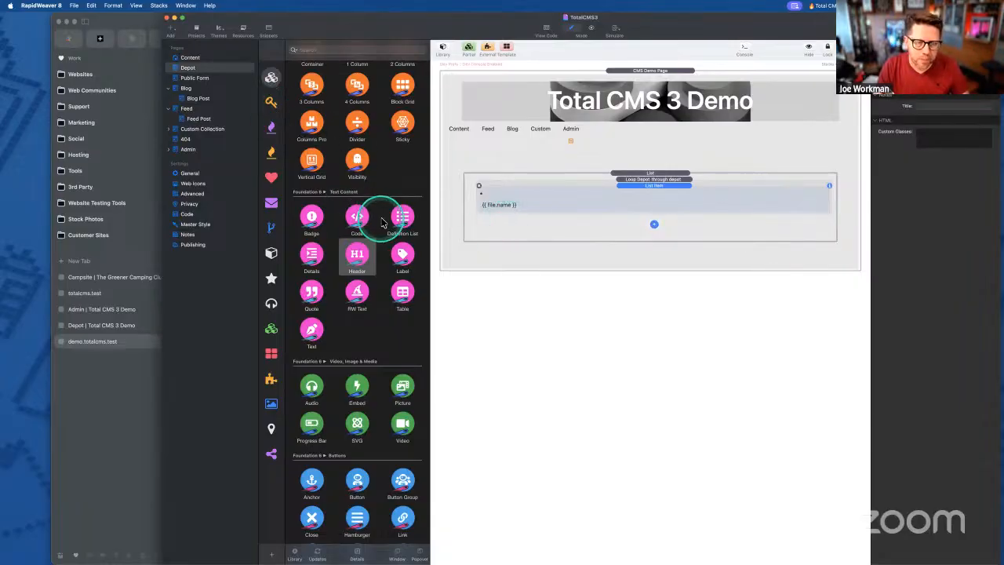
{"action": "left_click", "coordinate": [641, 178]}
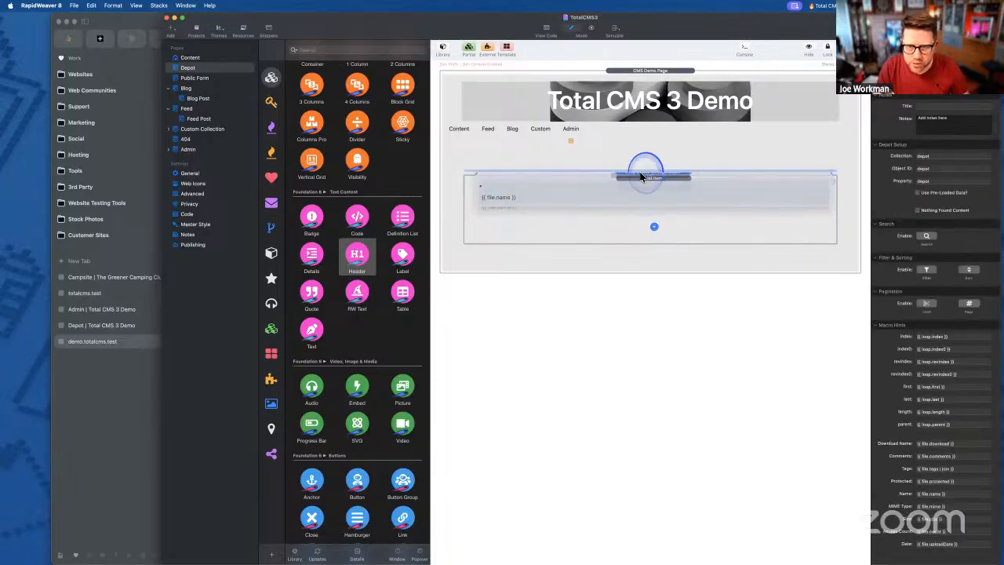
{"action": "left_click", "coordinate": [628, 187]}
{"action": "left_click_drag", "start_coordinate": [633, 187], "coordinate": [639, 227]}
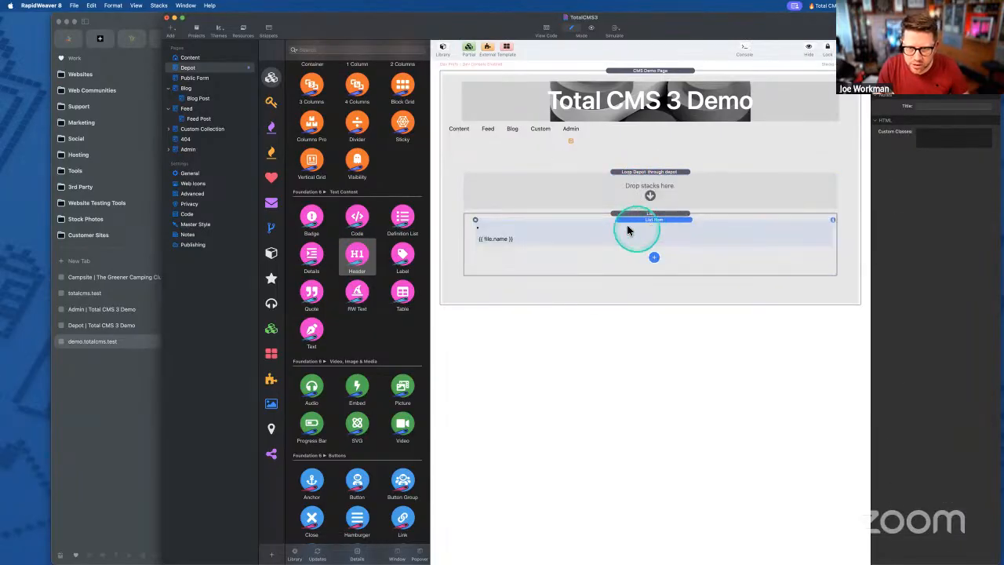
{"action": "left_click", "coordinate": [594, 186]}
- Add a P - Paragraph Header stack inside Loop Depot and delete the List stack
{"action": "left_click_drag", "start_coordinate": [357, 255], "coordinate": [549, 191]}
{"action": "left_click", "coordinate": [930, 132]}
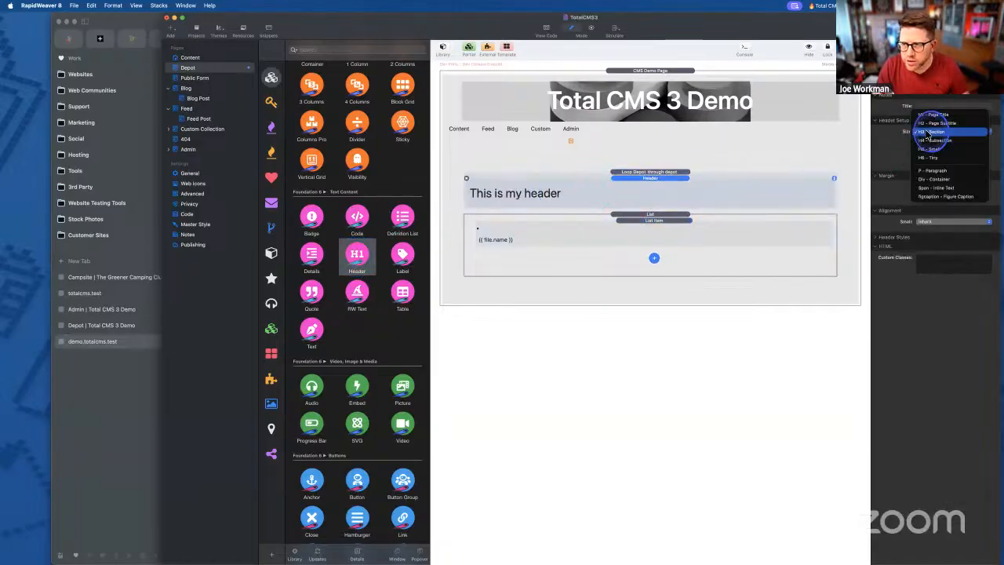
{"action": "left_click", "coordinate": [934, 170]}
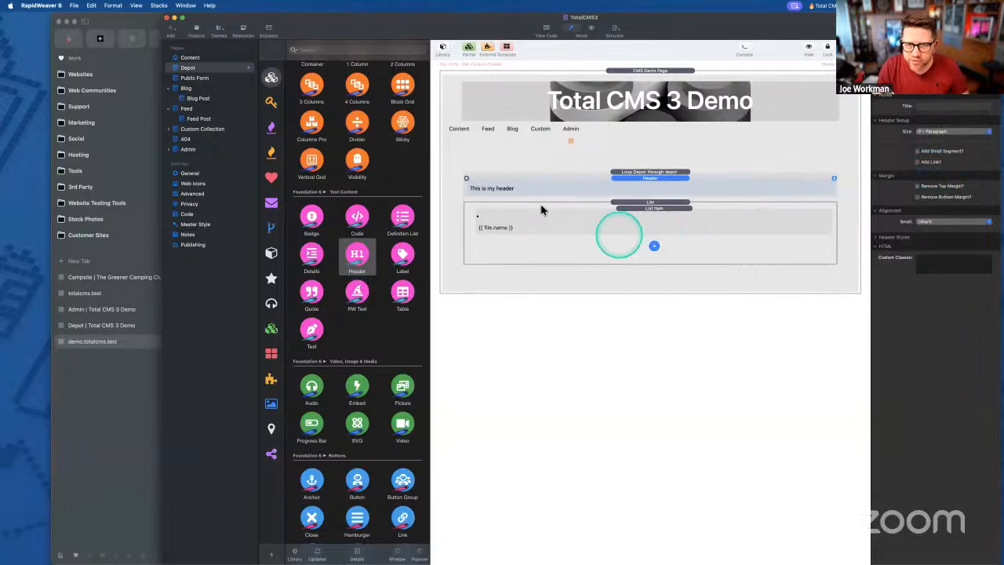
{"action": "left_click", "coordinate": [933, 132]}
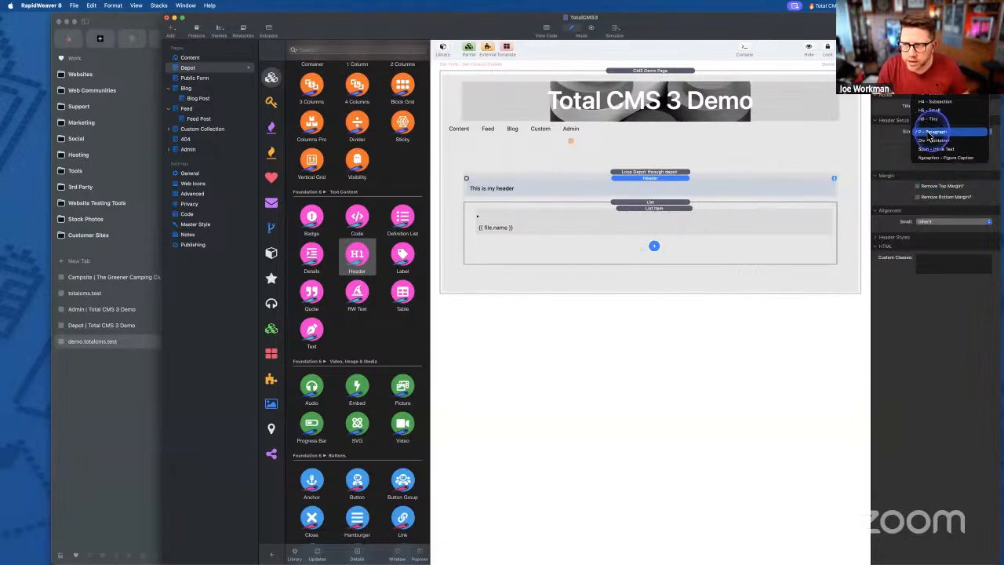
{"action": "left_click", "coordinate": [931, 133]}
{"action": "left_click", "coordinate": [511, 236]}
{"action": "left_click", "coordinate": [553, 207]}
{"action": "left_click", "coordinate": [454, 212]}
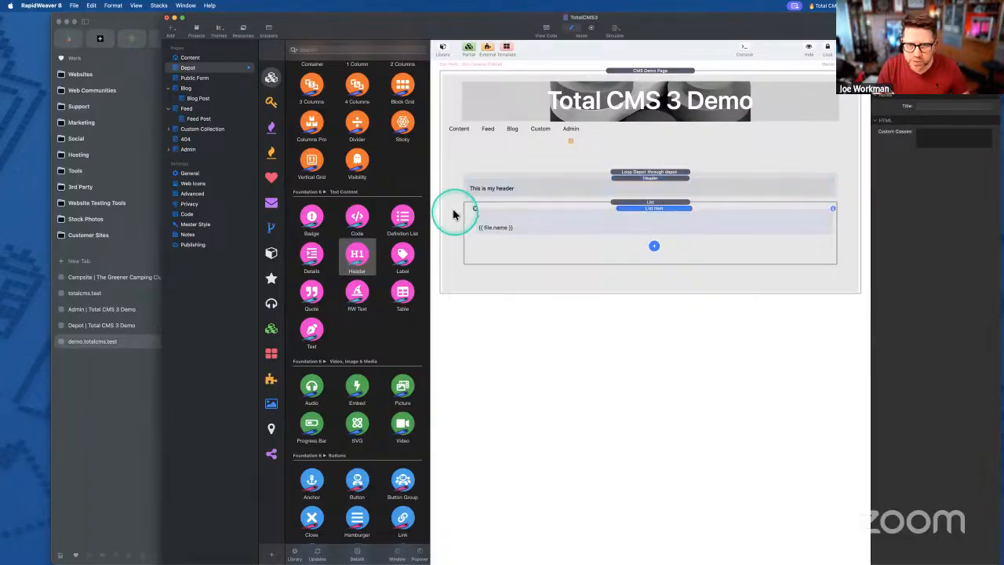
{"action": "left_click", "coordinate": [474, 210]}
{"action": "key", "text": "Delete"}
- Turn on Add Link? for the header and set its text to {{ file.name }}
{"action": "left_click", "coordinate": [667, 169]}
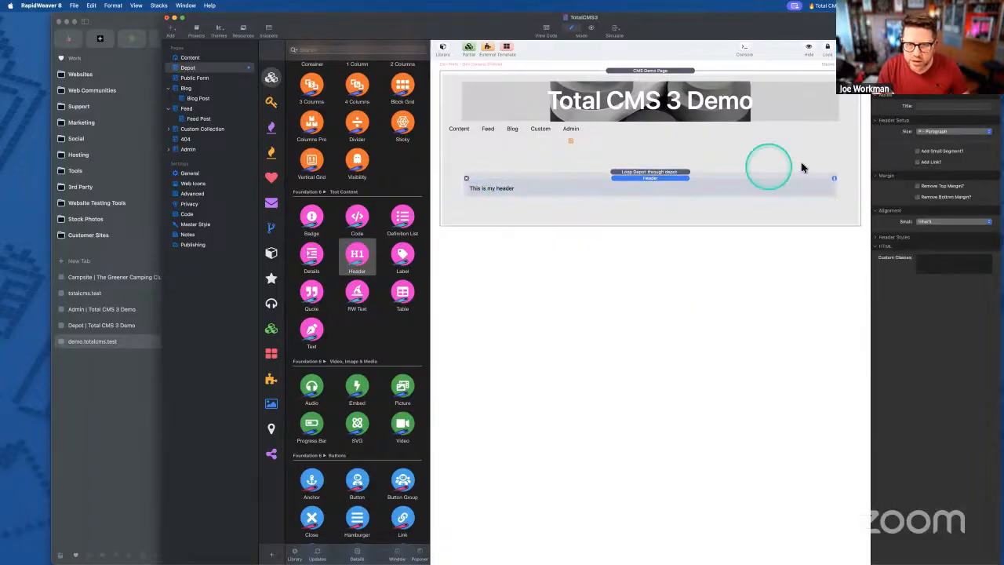
{"action": "left_click", "coordinate": [918, 163]}
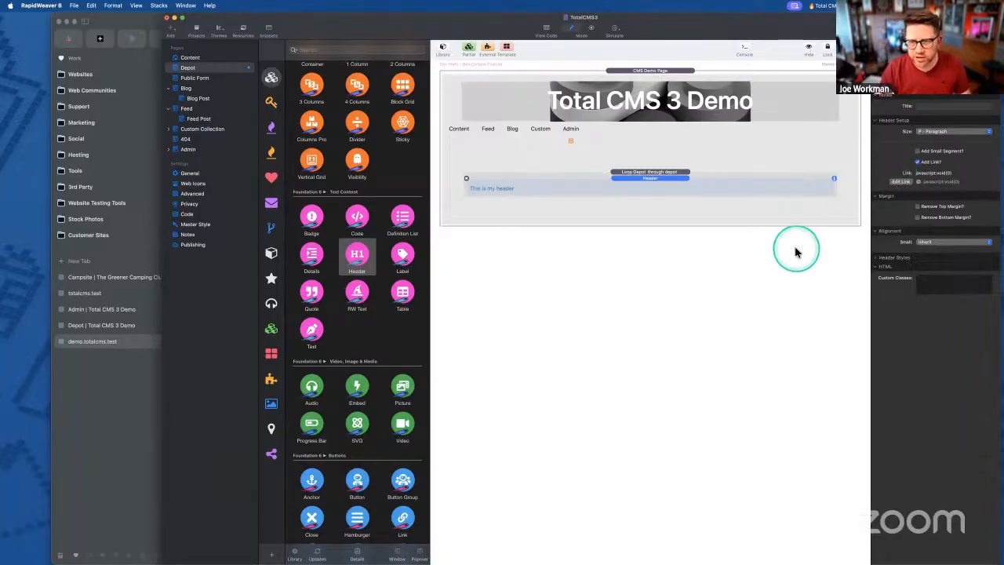
{"action": "double_click", "coordinate": [571, 189]}
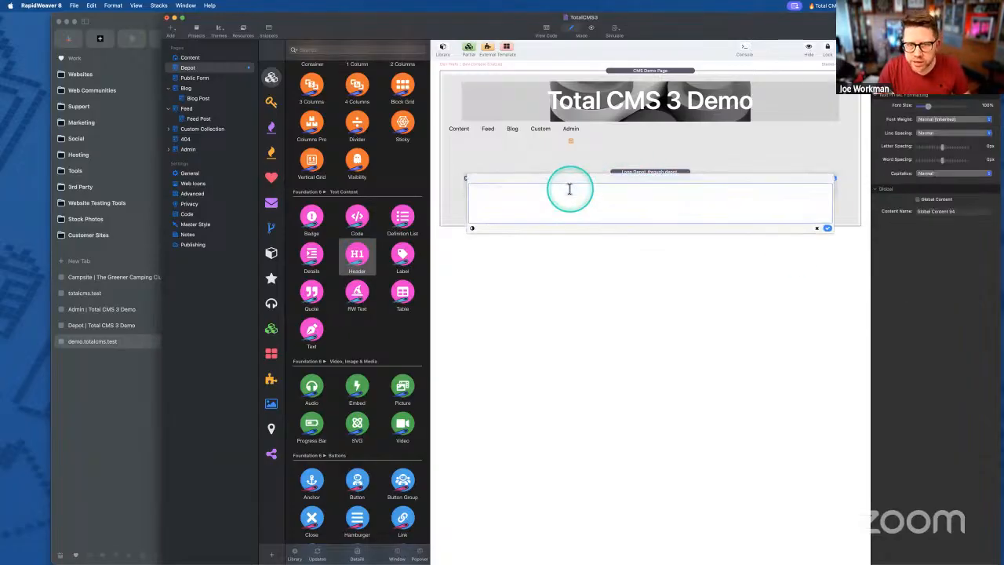
{"action": "key", "text": "super+shift+v"}
{"action": "key", "text": "Down"}
{"action": "key", "text": "Down"}
{"action": "key", "text": "Return"}
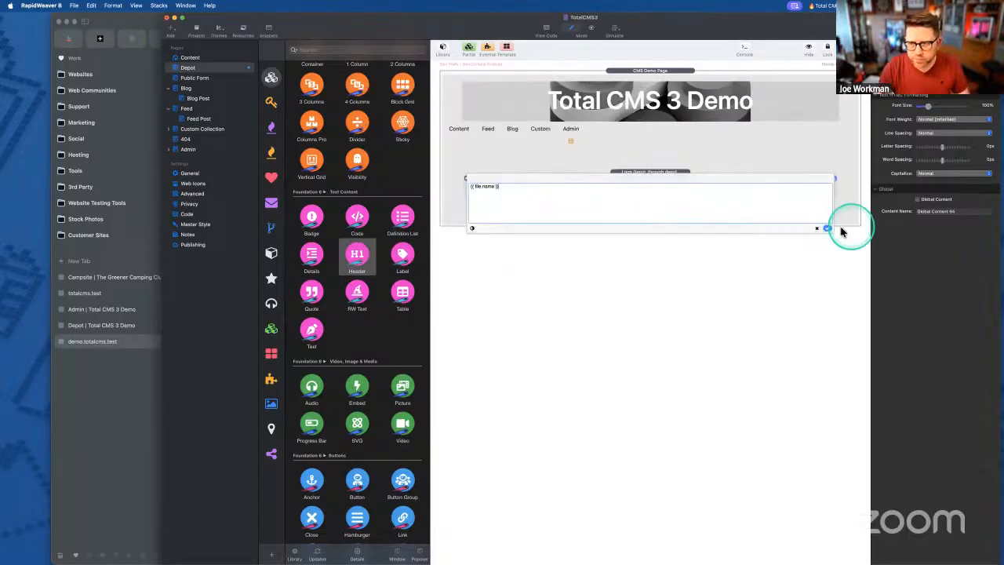
{"action": "left_click", "coordinate": [827, 227]}
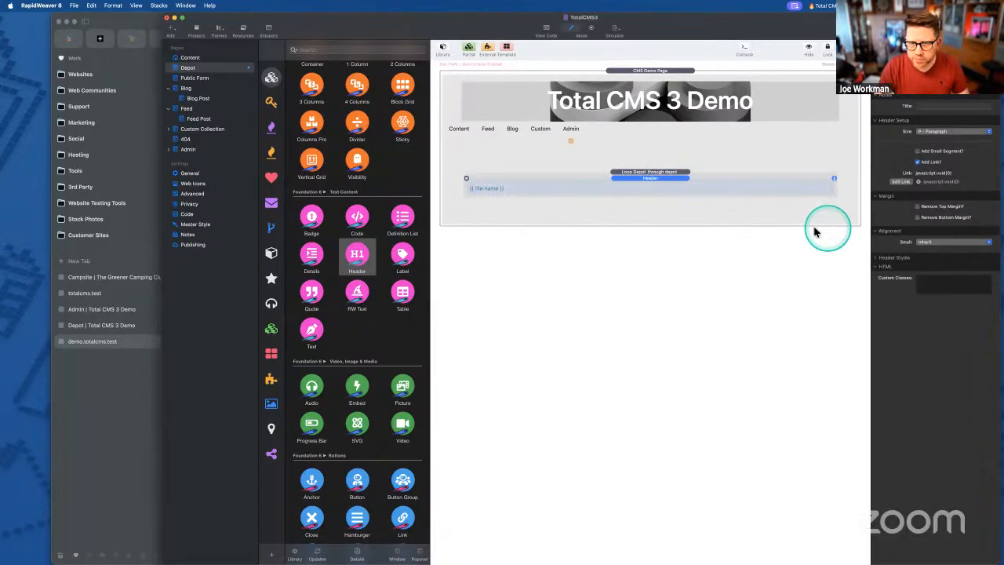
{"action": "left_click", "coordinate": [657, 173]}
{"action": "left_click", "coordinate": [653, 179]}
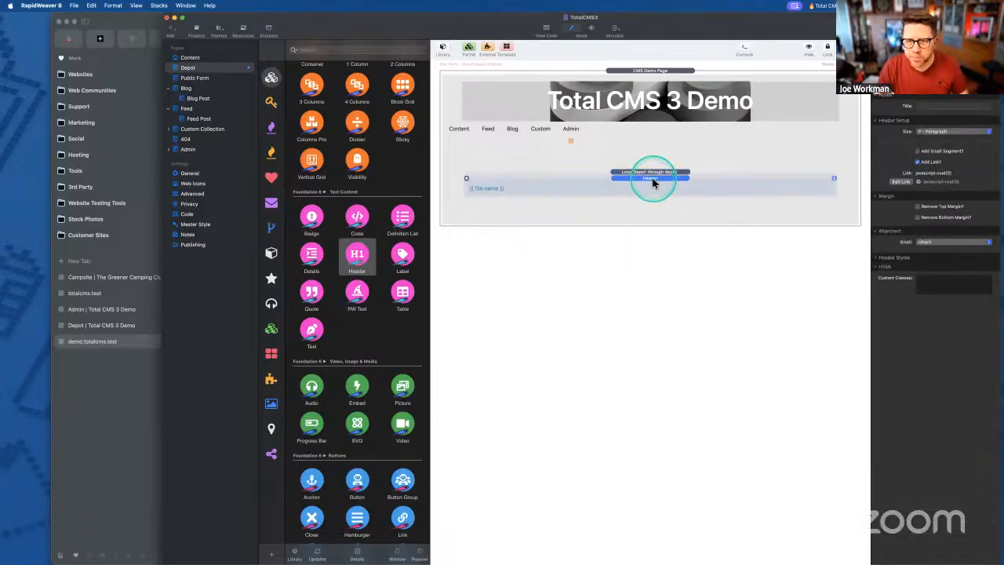
{"action": "key", "text": "super+Tab"}
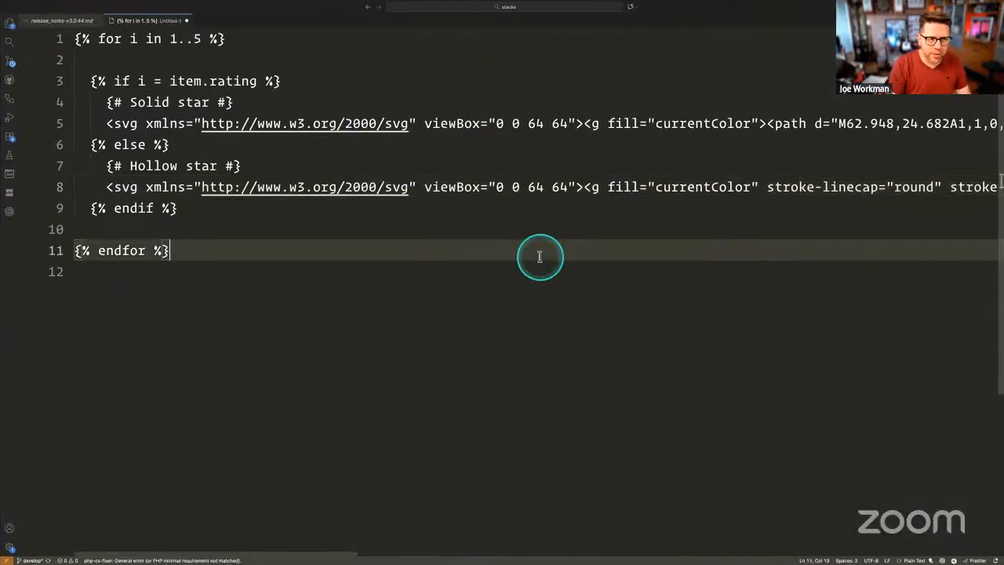
- Paste the depot download line for the zip file onto line 15 in Visual Studio Code
{"action": "key", "text": "Return"}
{"action": "key", "text": "Return"}
{"action": "key", "text": "Return"}
{"action": "key", "text": "Return"}
{"action": "key", "text": "alt+super+c"}
{"action": "key", "text": "Down"}
{"action": "key", "text": "Down"}
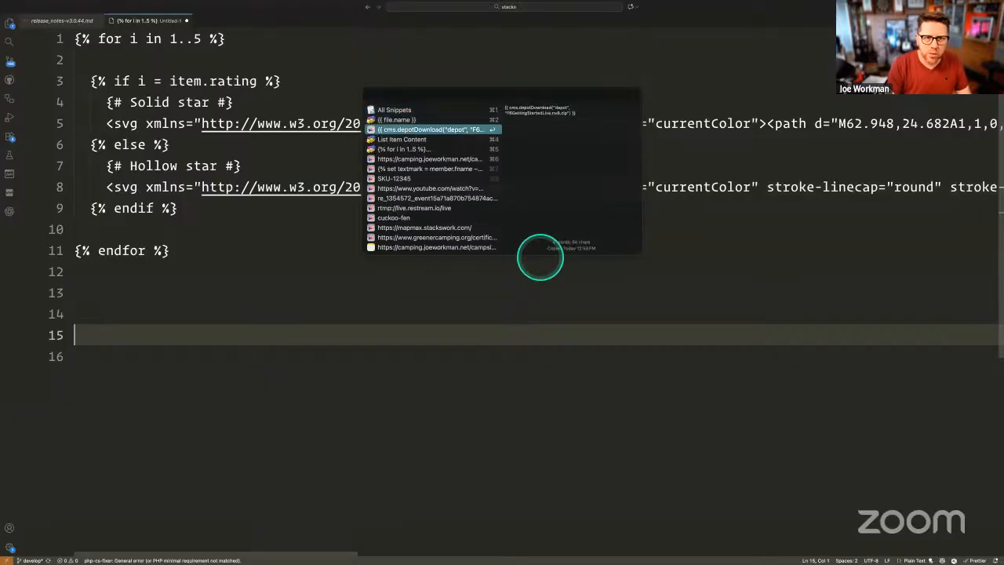
{"action": "key", "text": "Return"}
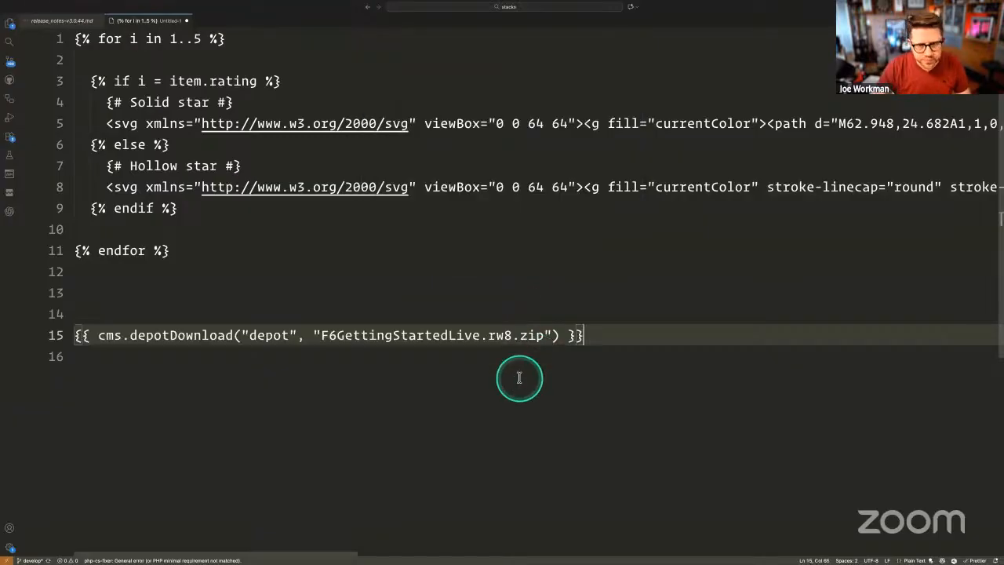
{"action": "left_click", "coordinate": [166, 357]}
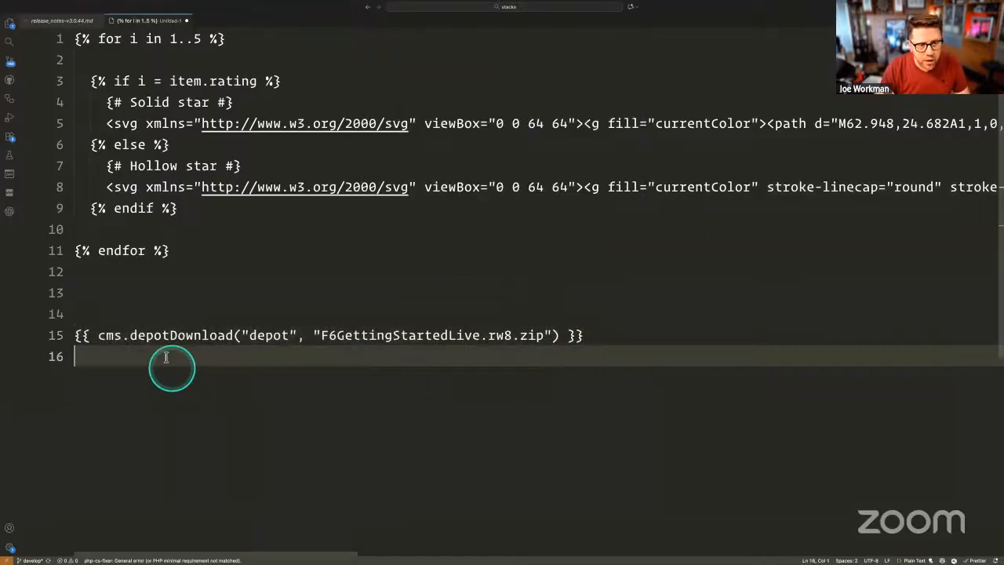
{"action": "left_click", "coordinate": [101, 335]}
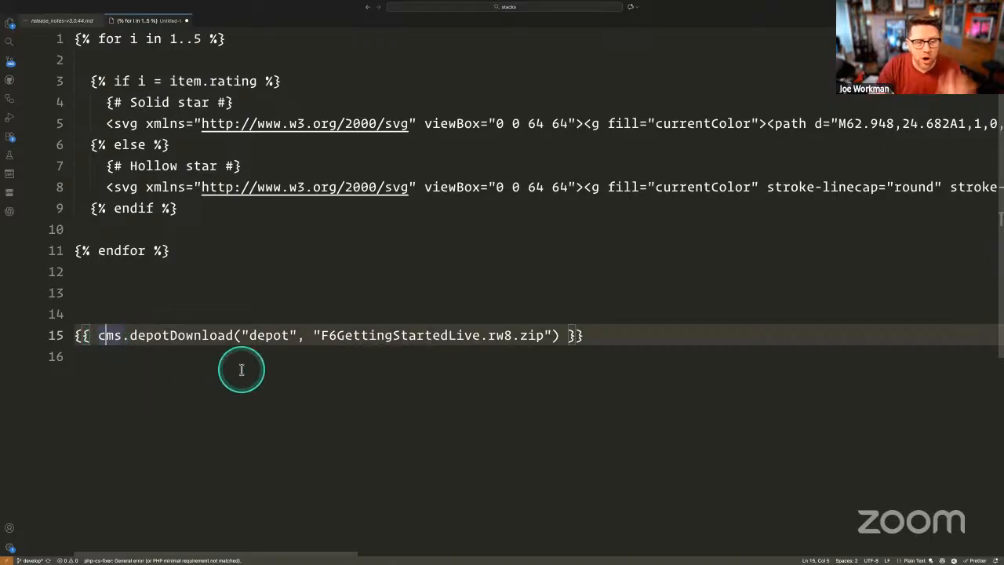
{"action": "left_click_drag", "start_coordinate": [314, 336], "coordinate": [544, 336]}
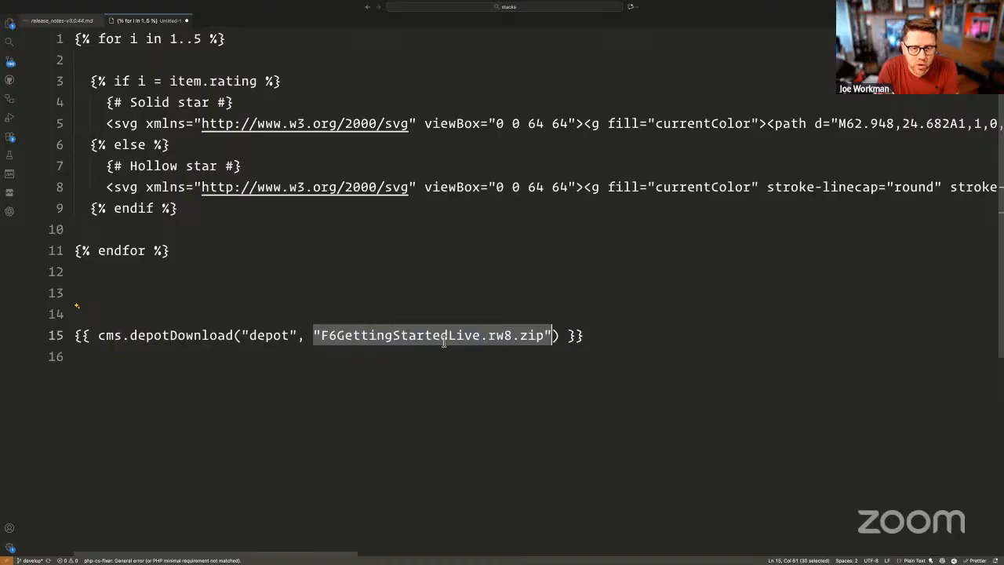
- Replace the quoted zip filename with file.name and select the finished download expression
{"action": "key", "text": "ctrl+Left"}
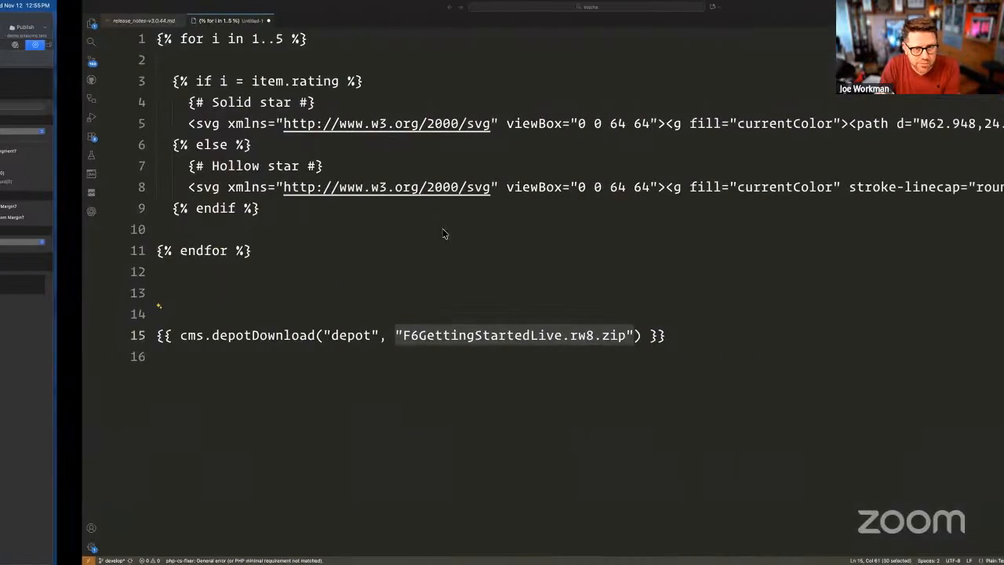
{"action": "left_click", "coordinate": [320, 335]}
{"action": "left_click_drag", "start_coordinate": [315, 335], "coordinate": [547, 333]}
{"action": "key", "text": "BackSpace"}
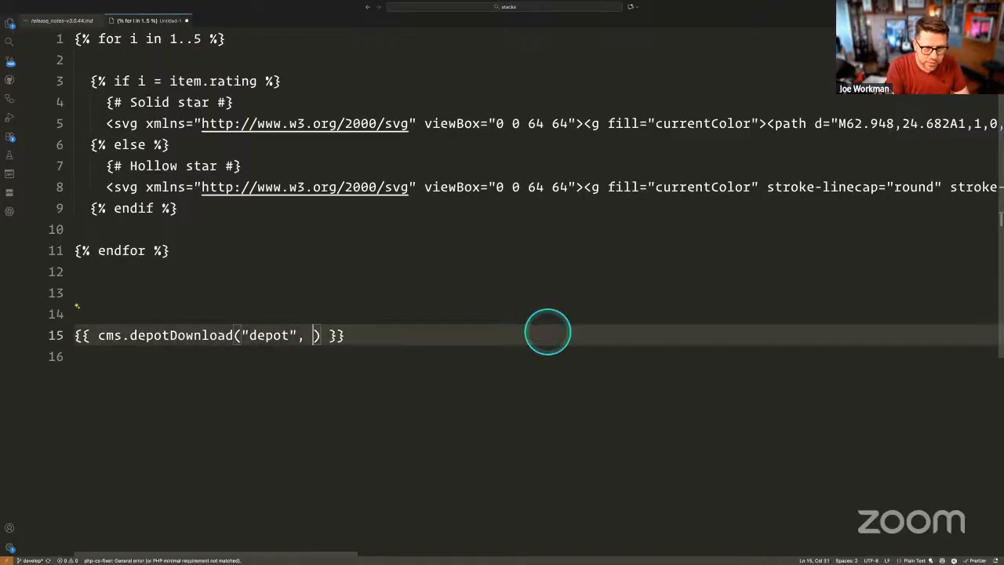
{"action": "type", "text": "file"}
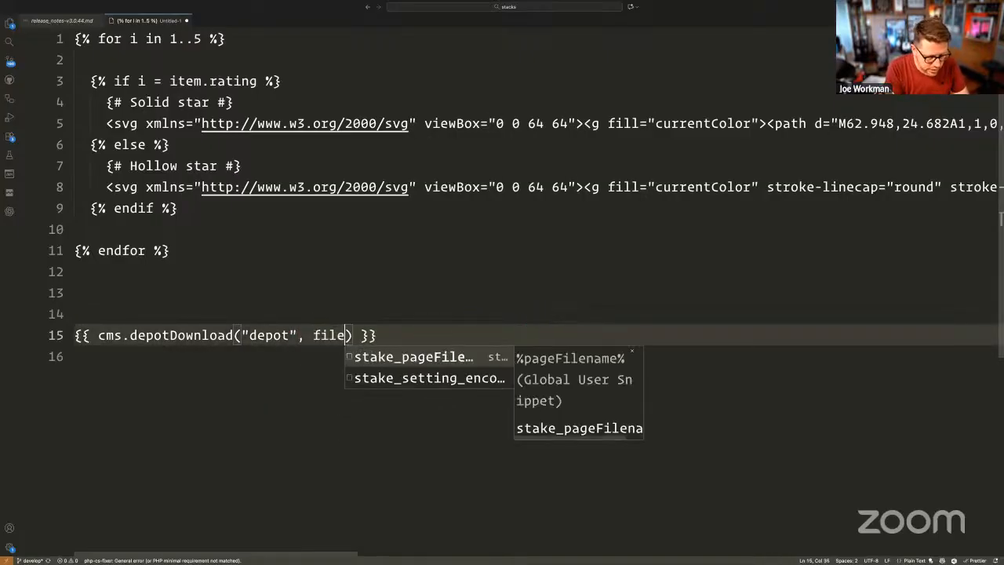
{"action": "type", "text": ".name"}
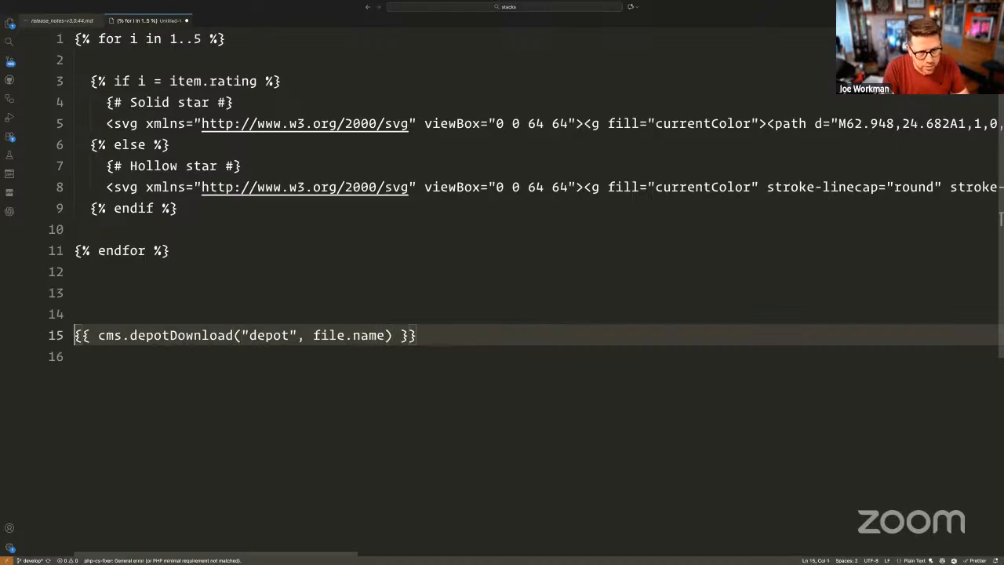
{"action": "key", "text": "shift+End"}
{"action": "key", "text": "super+c"}
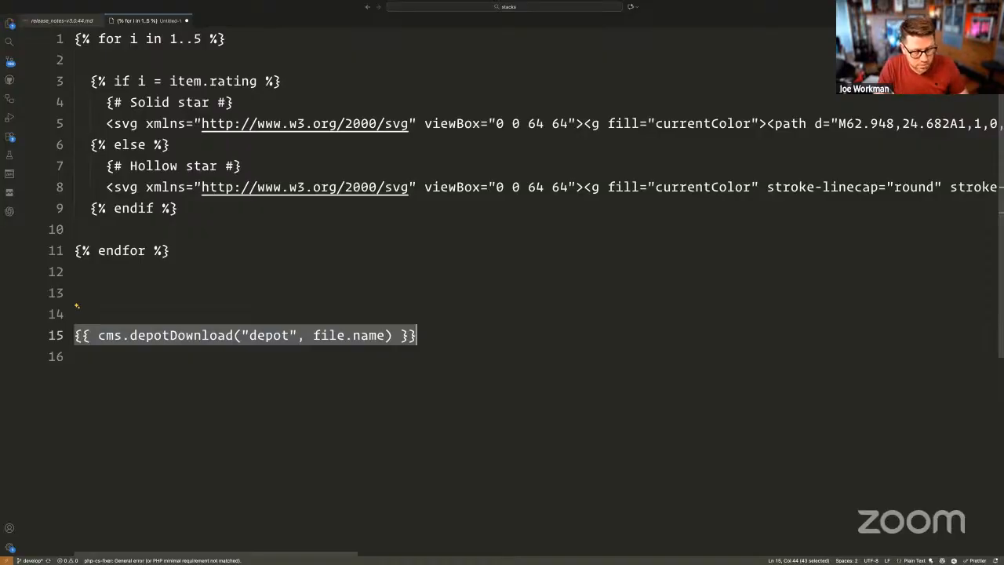
{"action": "key", "text": "super+Tab"}
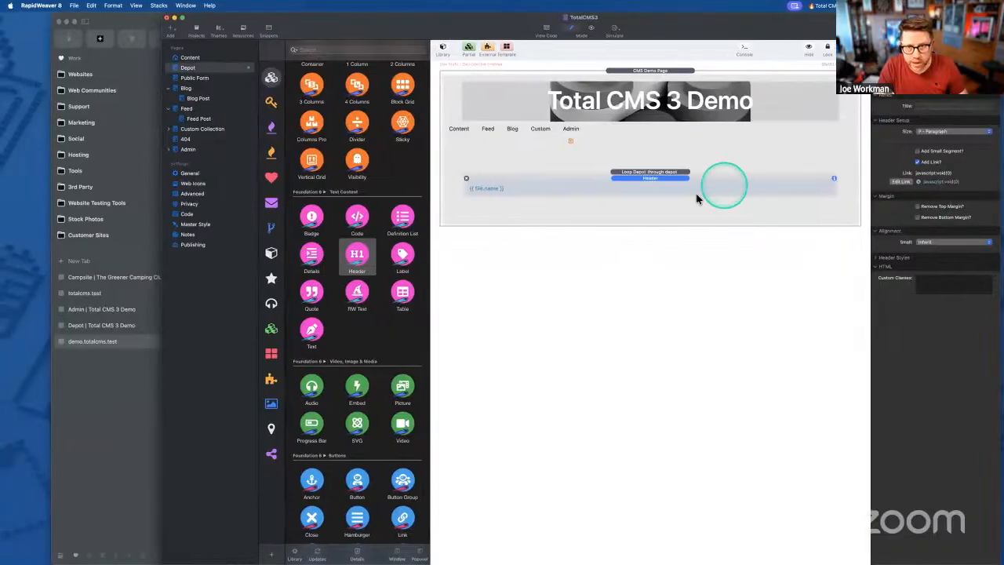
- Set the header link URL to {{ cms.depotDownload("depot", file.name) }} and verify it
{"action": "left_click", "coordinate": [900, 181]}
{"action": "key", "text": "super+v"}
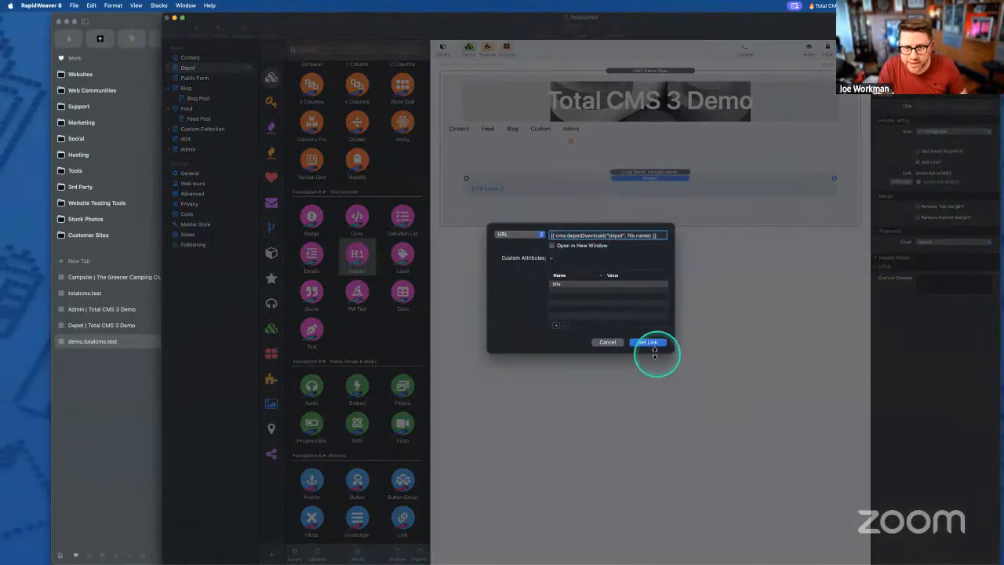
{"action": "left_click", "coordinate": [646, 343]}
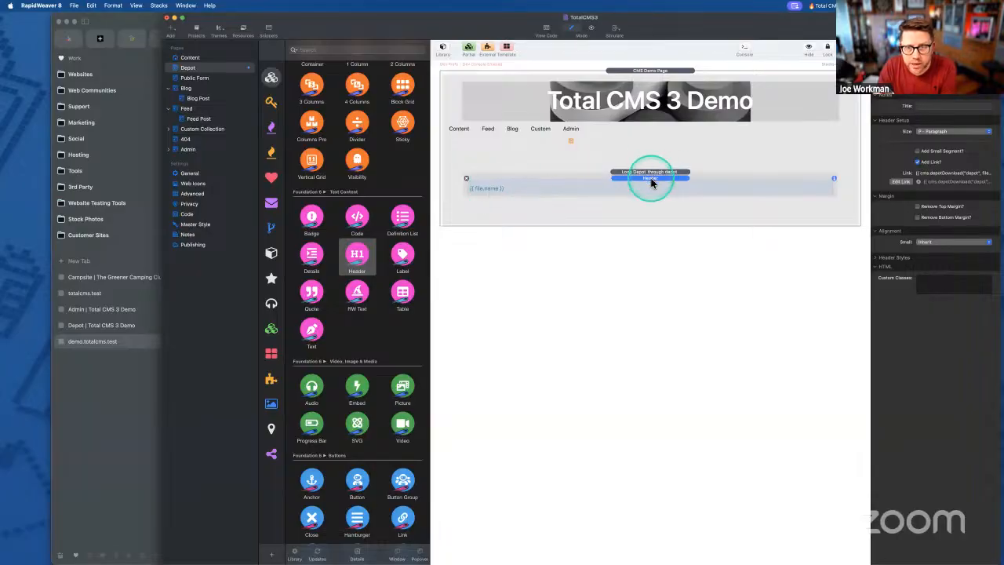
{"action": "left_click", "coordinate": [894, 182]}
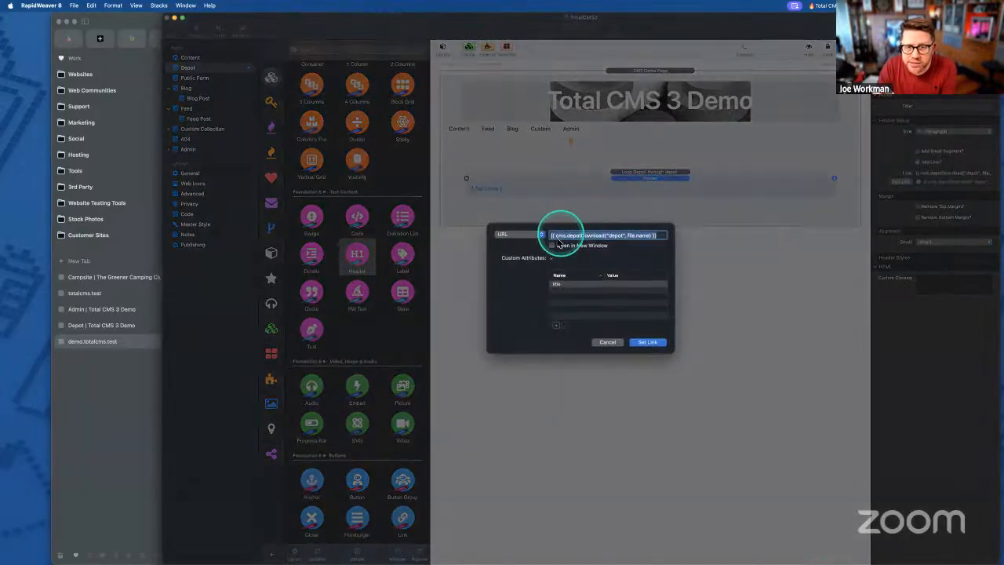
{"action": "left_click", "coordinate": [629, 235]}
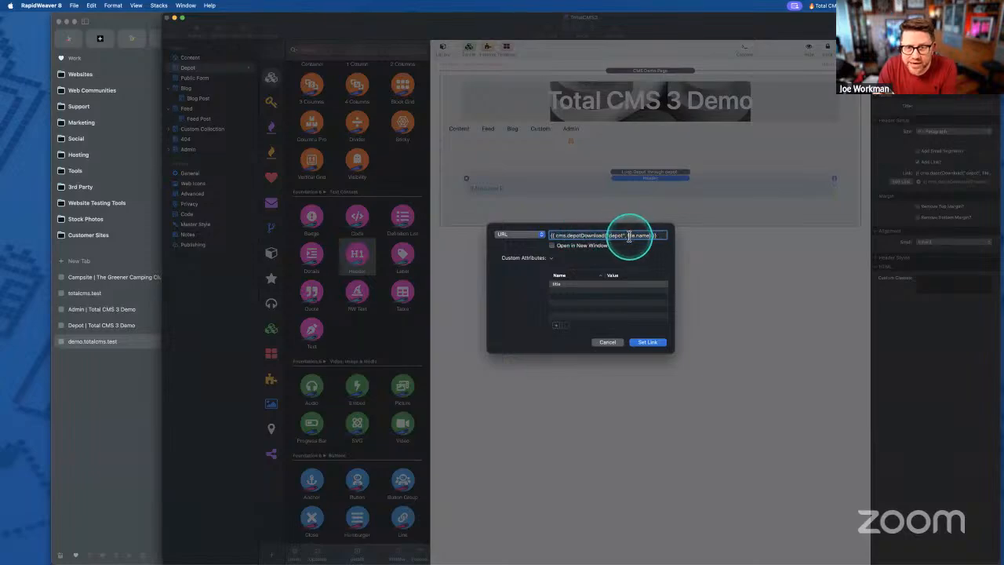
{"action": "left_click_drag", "start_coordinate": [648, 240], "coordinate": [638, 242]}
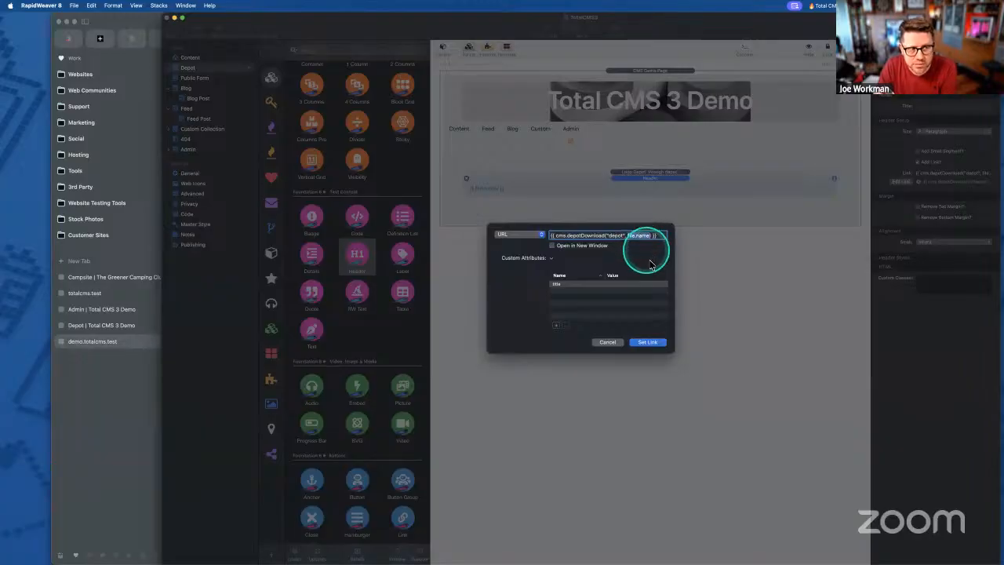
{"action": "left_click", "coordinate": [648, 342]}
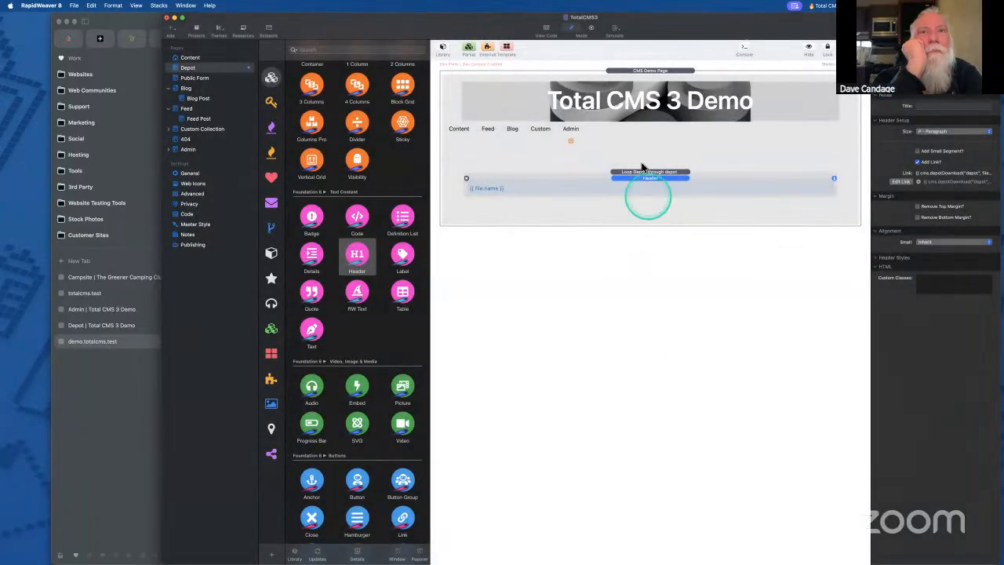
{"action": "left_click", "coordinate": [638, 174]}
- Export the site and view the demo site's Depot page in Arc
{"action": "key", "text": "super+shift+e"}
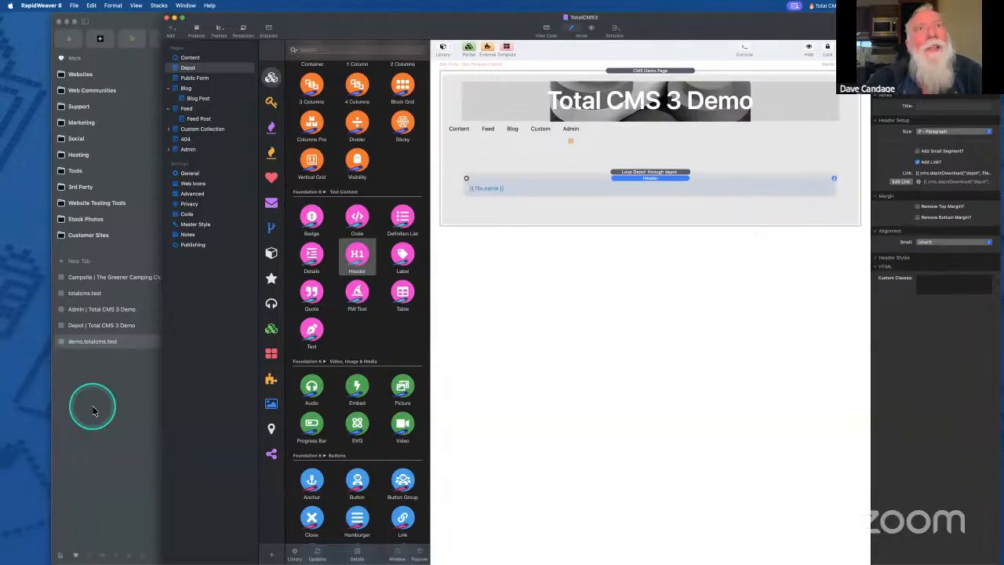
{"action": "left_click", "coordinate": [93, 411]}
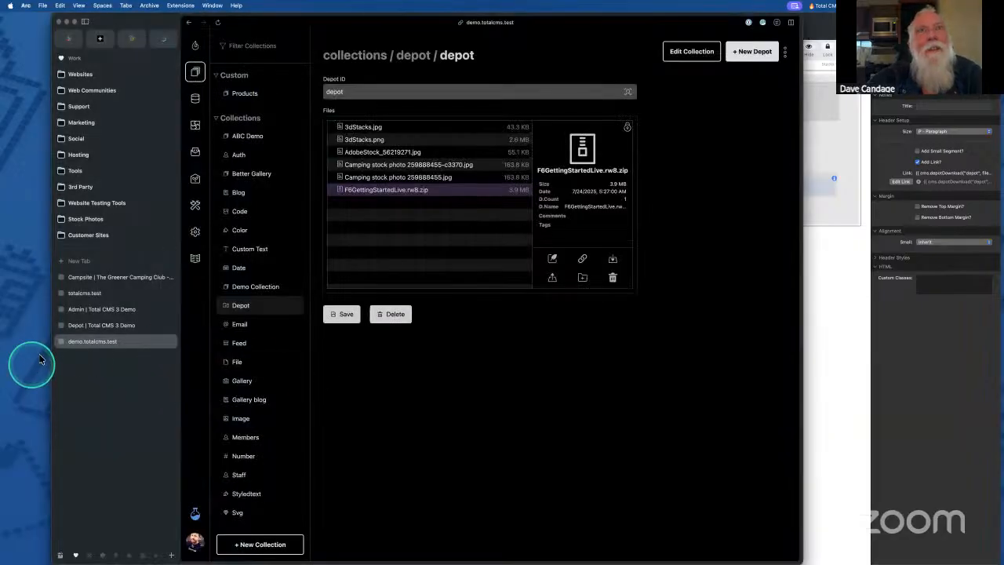
{"action": "left_click", "coordinate": [98, 325]}
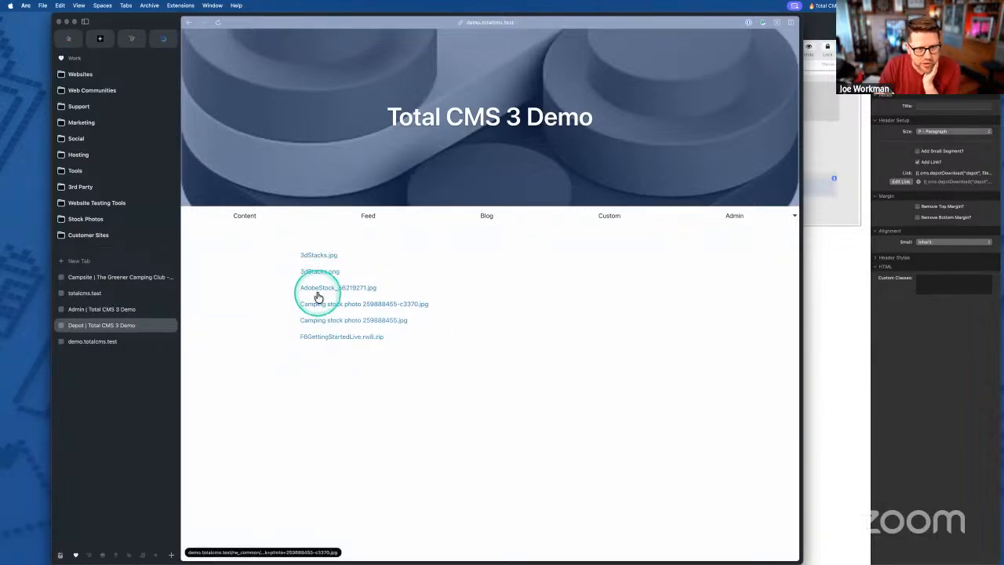
- Download 3dStacks.png from the Depot page and open it from Downloads to verify it
{"action": "left_click", "coordinate": [320, 273]}
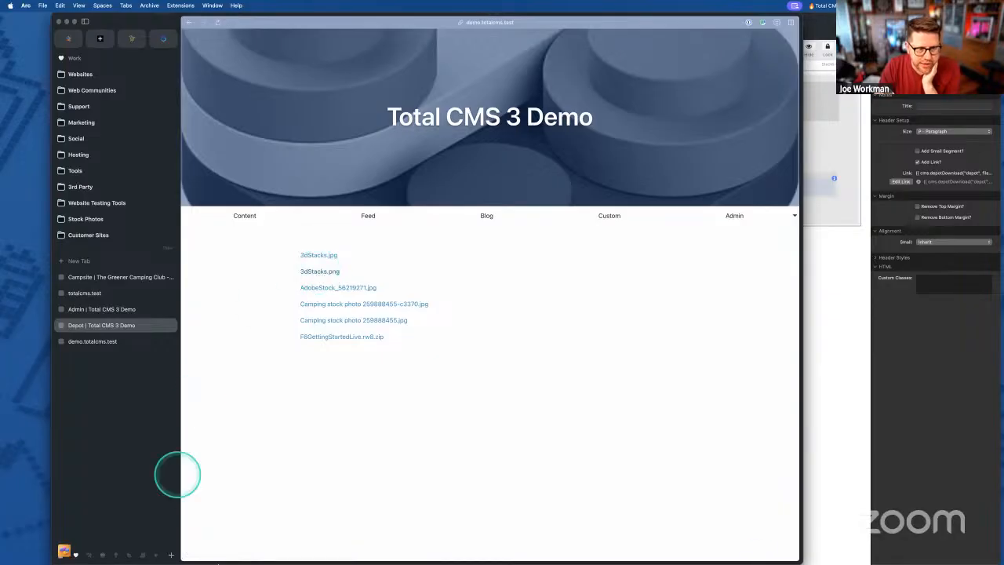
{"action": "left_click", "coordinate": [758, 547]}
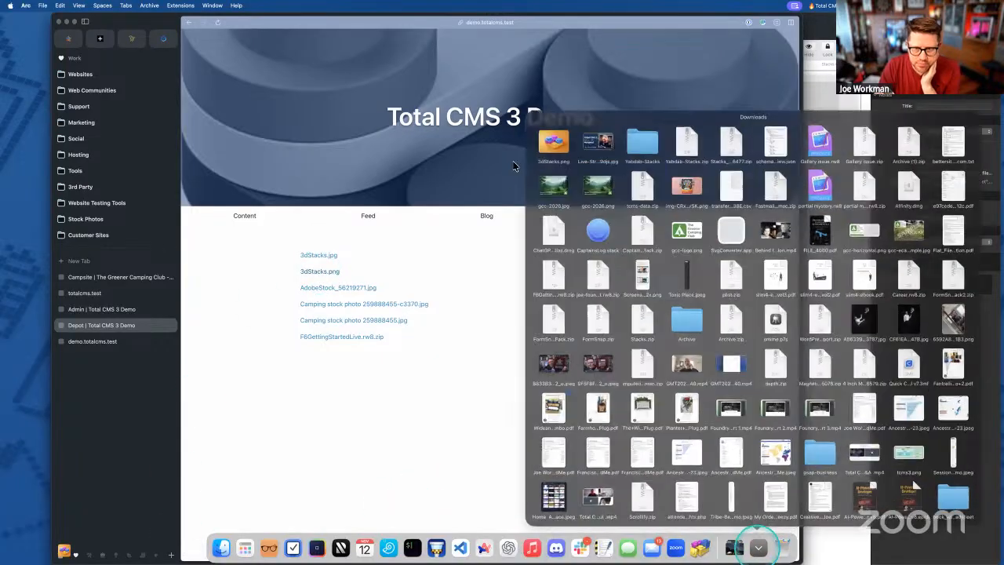
{"action": "left_click", "coordinate": [549, 128]}
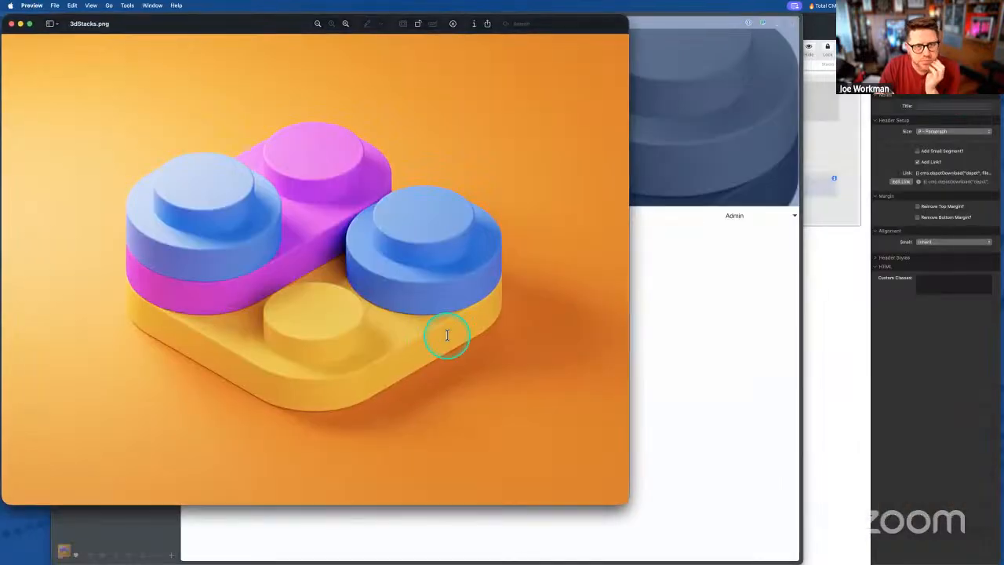
{"action": "left_click", "coordinate": [12, 24]}
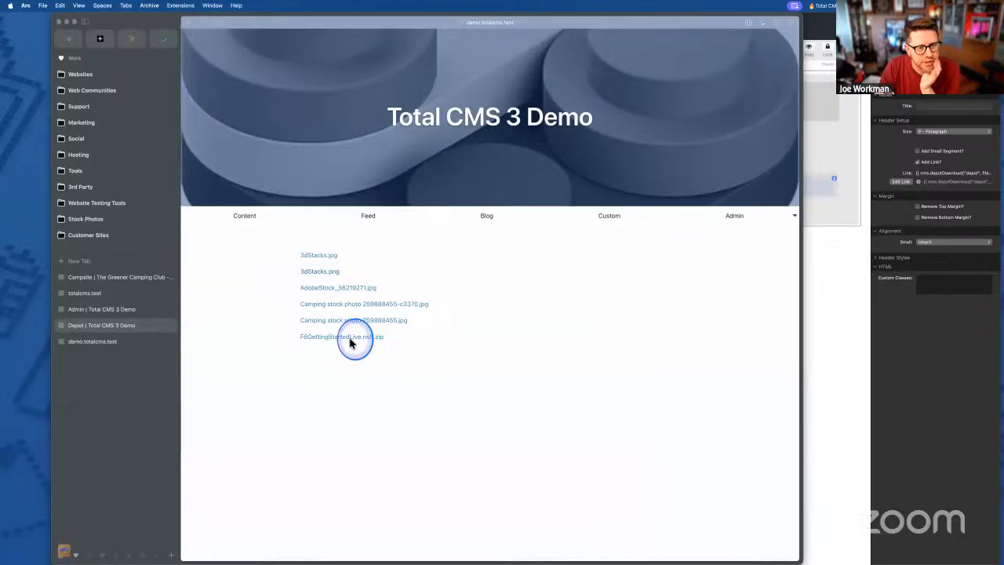
- Download F6GettingStartedLive.rw8.zip and confirm it appears in Downloads
{"action": "left_click", "coordinate": [343, 340]}
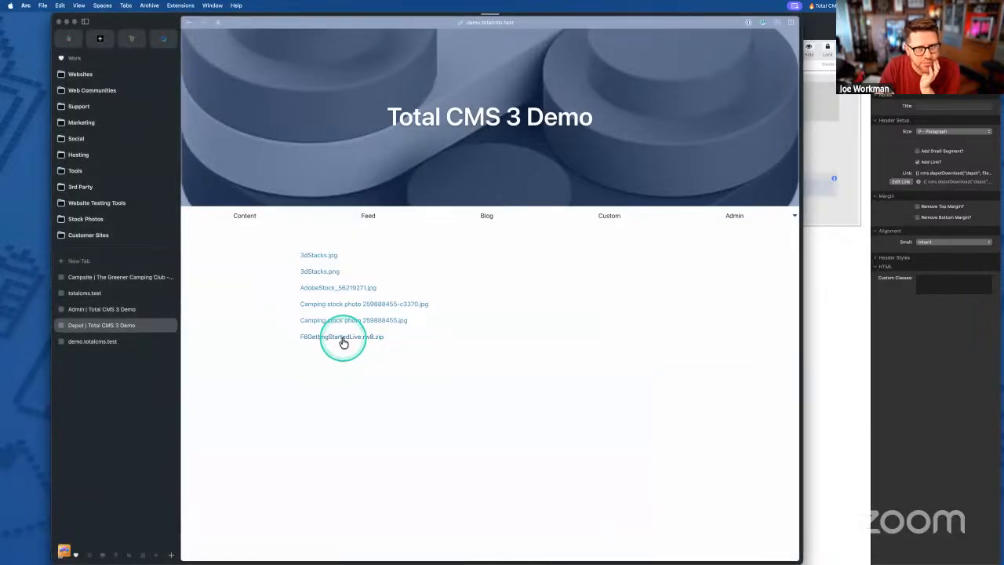
{"action": "mouse_move", "coordinate": [572, 553]}
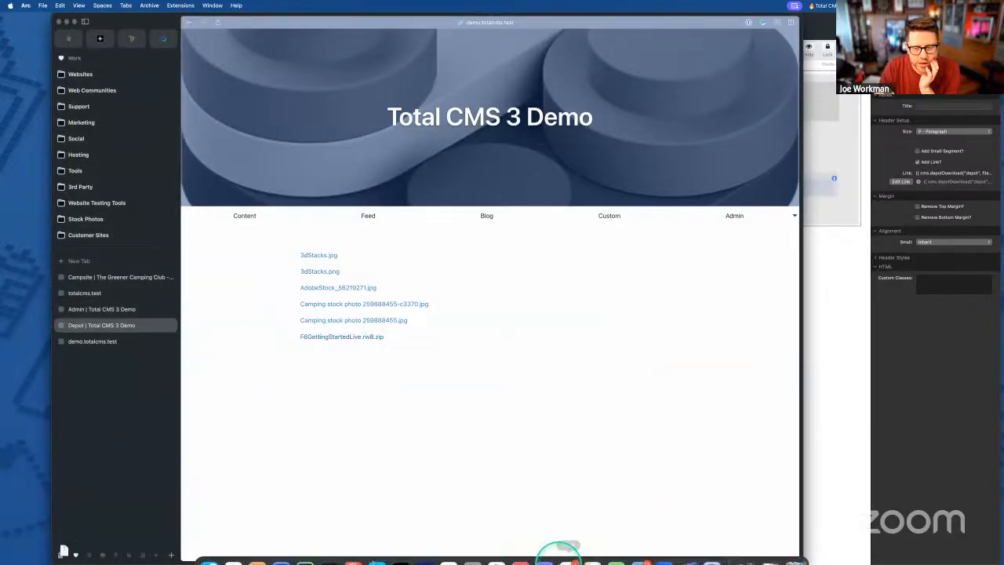
{"action": "left_click", "coordinate": [754, 548]}
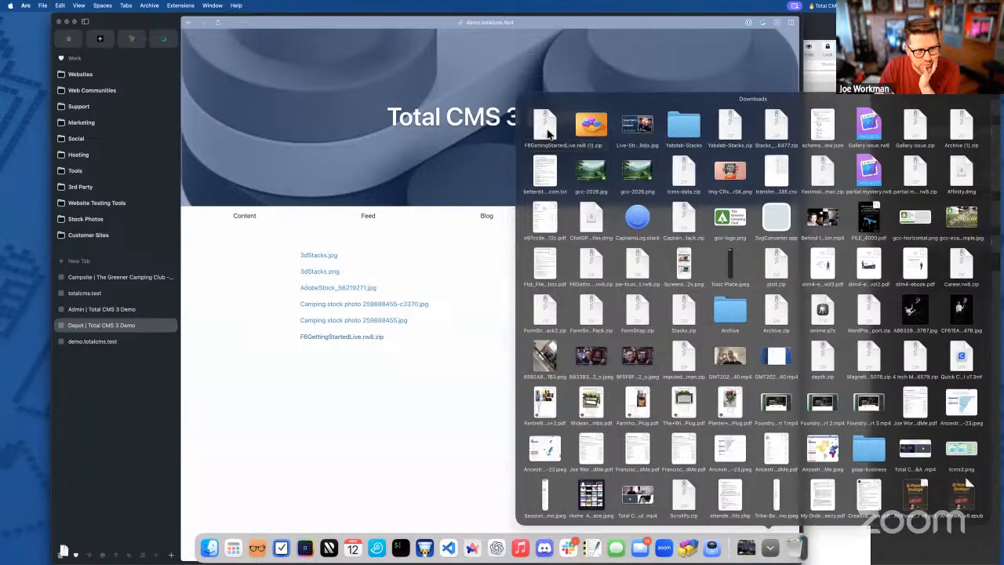
{"action": "left_click", "coordinate": [404, 402]}
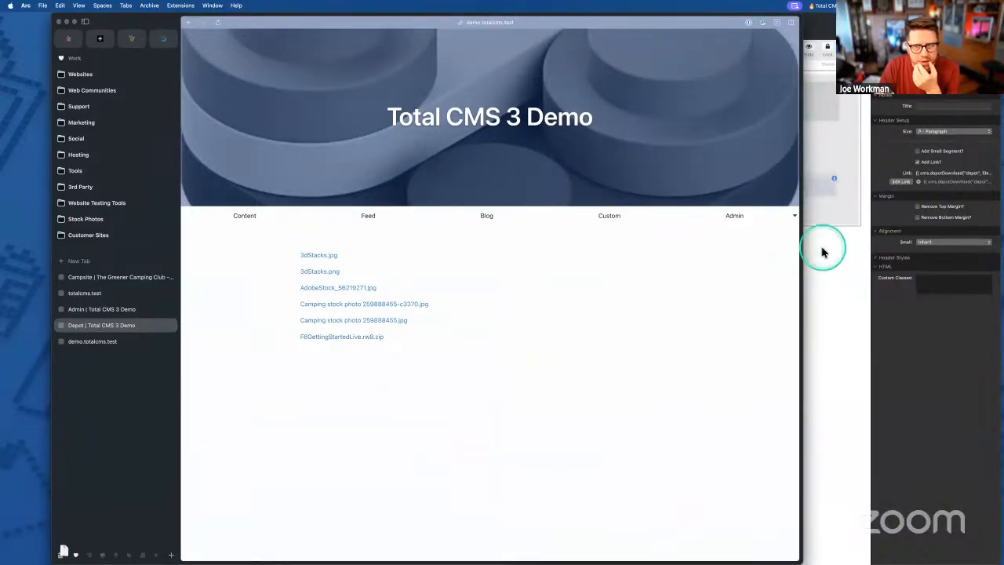
{"action": "left_click", "coordinate": [830, 252]}
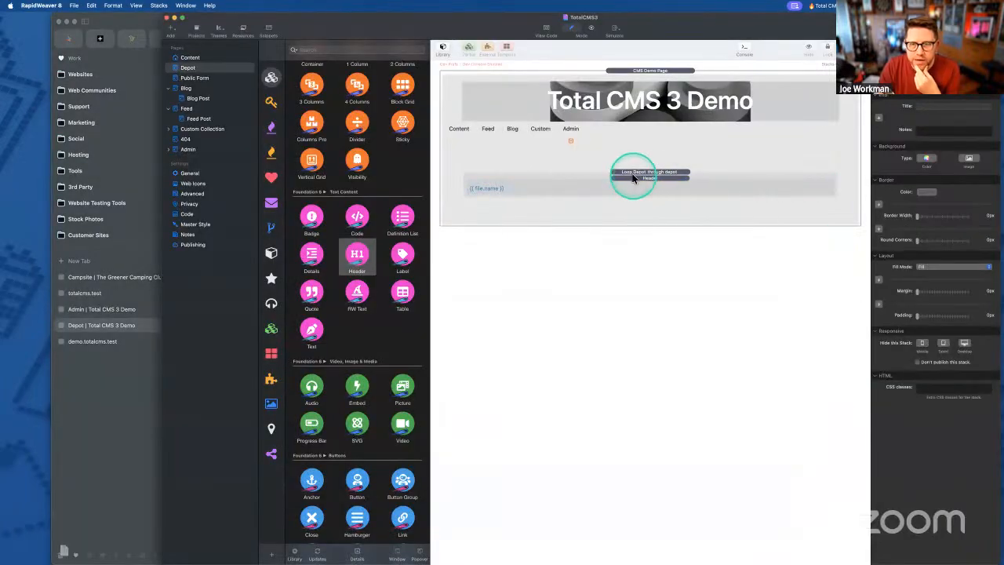
{"action": "left_click", "coordinate": [634, 176]}
{"action": "left_click", "coordinate": [117, 460]}
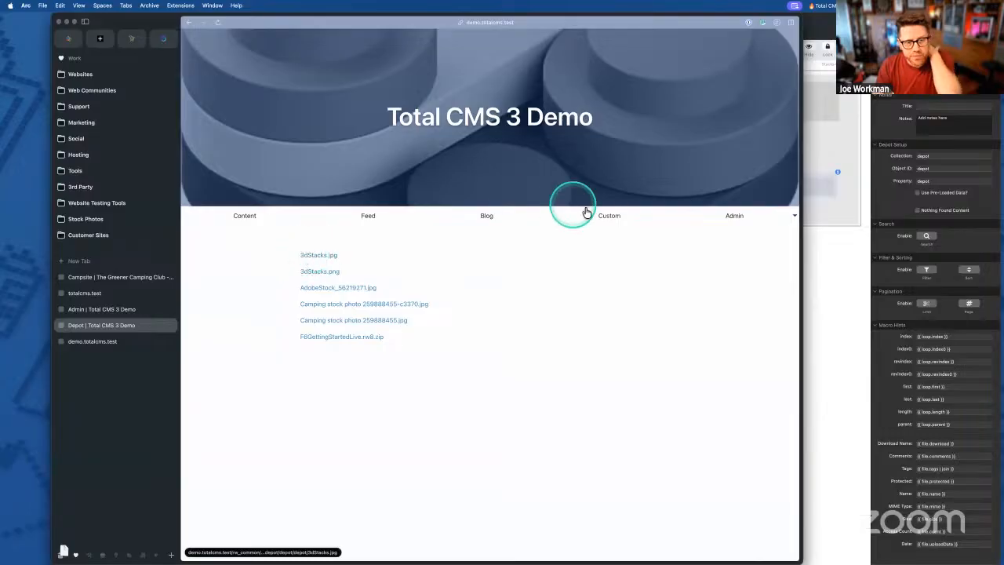
{"action": "left_click", "coordinate": [110, 342]}
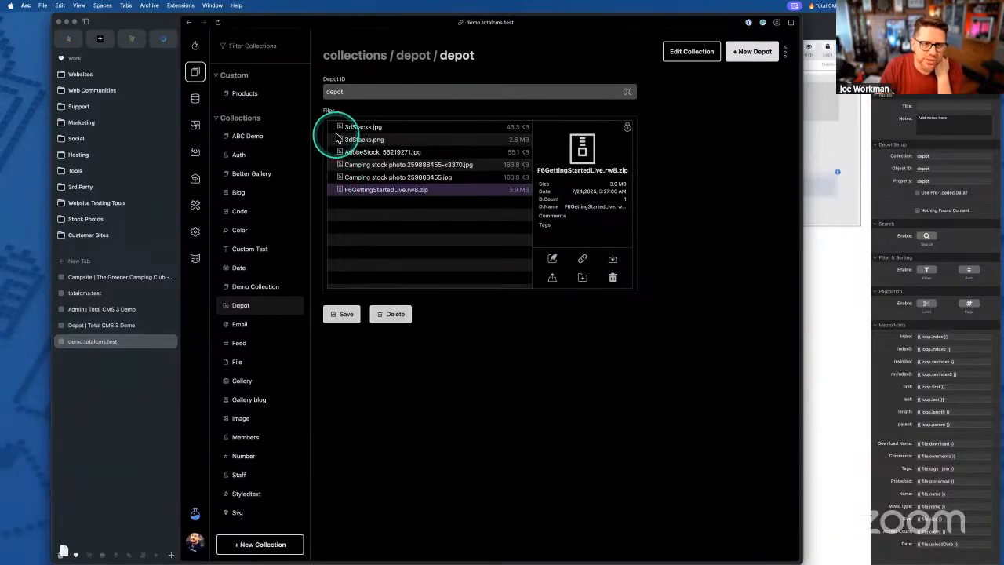
{"action": "left_click", "coordinate": [853, 191]}
{"action": "left_click", "coordinate": [535, 192]}
{"action": "double_click", "coordinate": [533, 190]}
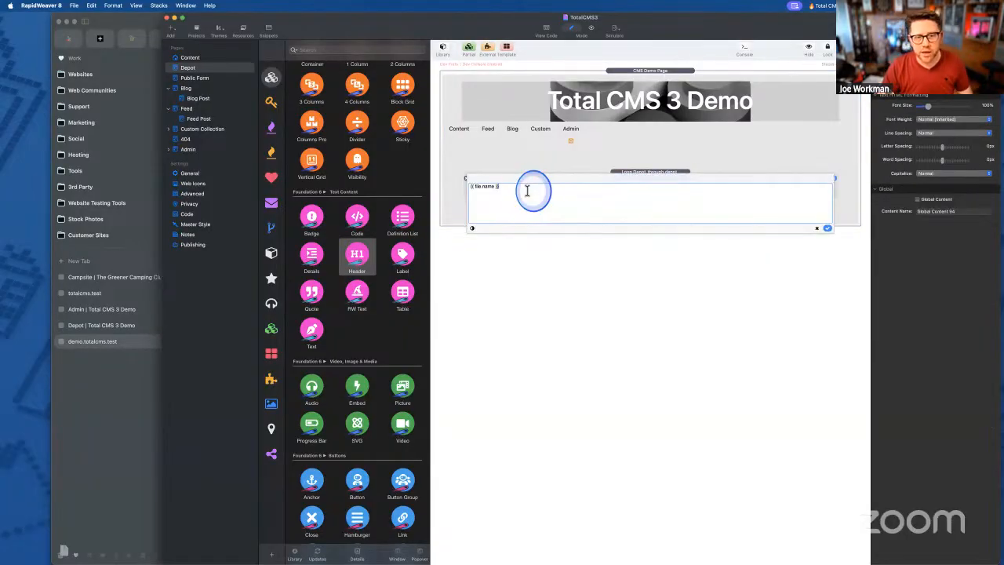
{"action": "type", "text": "nuv"}
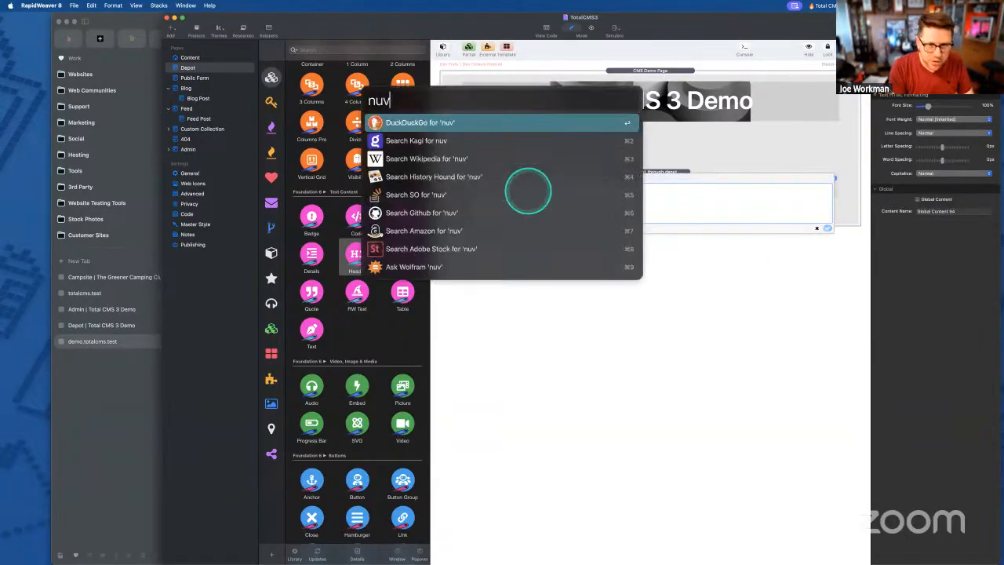
{"action": "key", "text": "Escape"}
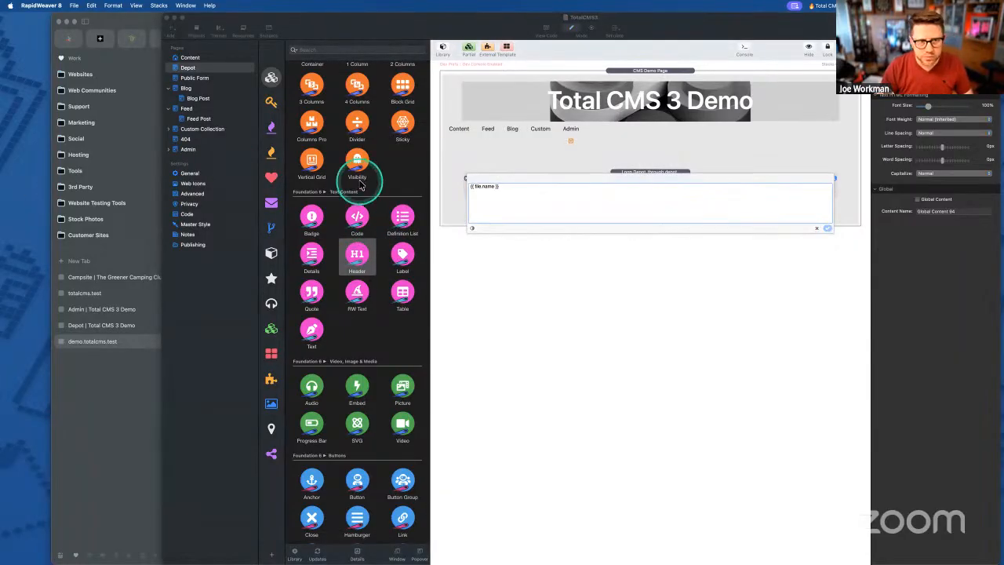
{"action": "left_click", "coordinate": [822, 228]}
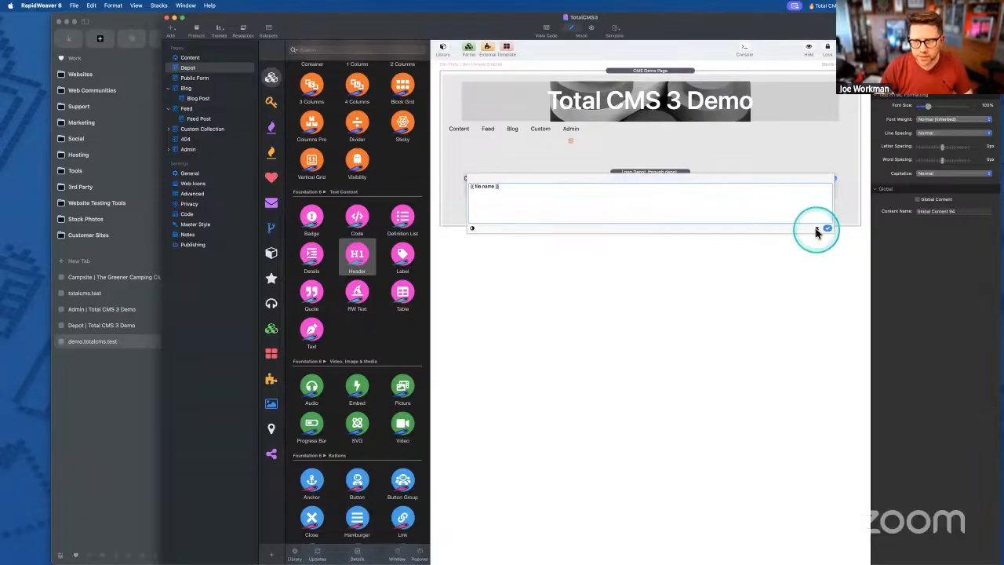
{"action": "left_click", "coordinate": [822, 228]}
{"action": "left_click", "coordinate": [560, 194]}
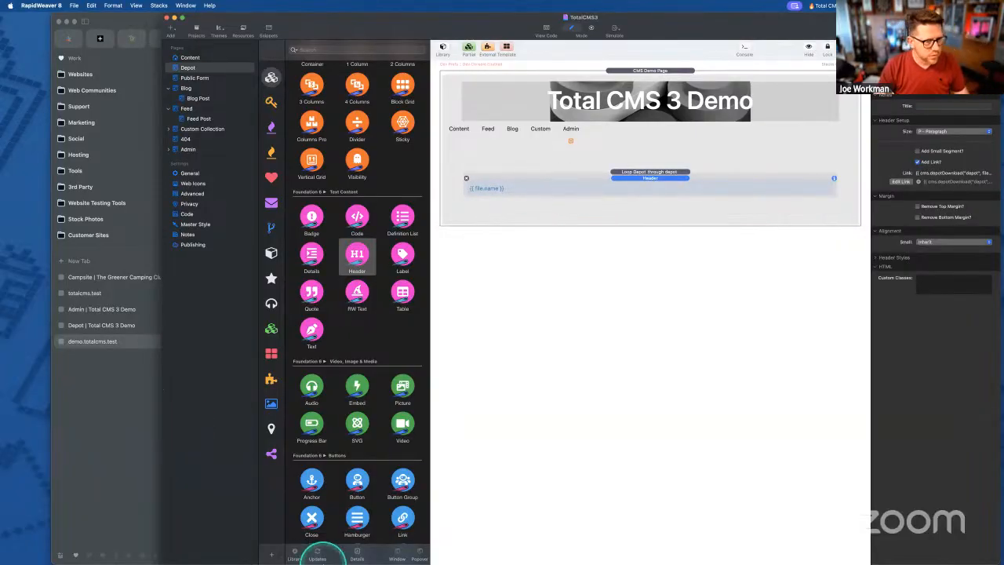
{"action": "mouse_move", "coordinate": [306, 553]}
{"action": "left_click", "coordinate": [676, 548]}
{"action": "left_click", "coordinate": [717, 549]}
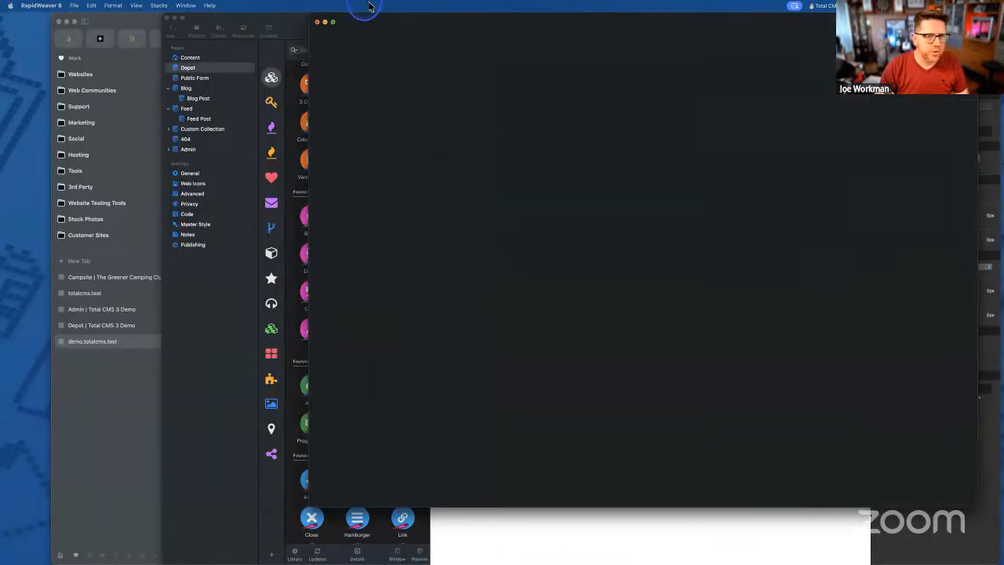
{"action": "left_click_drag", "start_coordinate": [369, 10], "coordinate": [57, 76]}
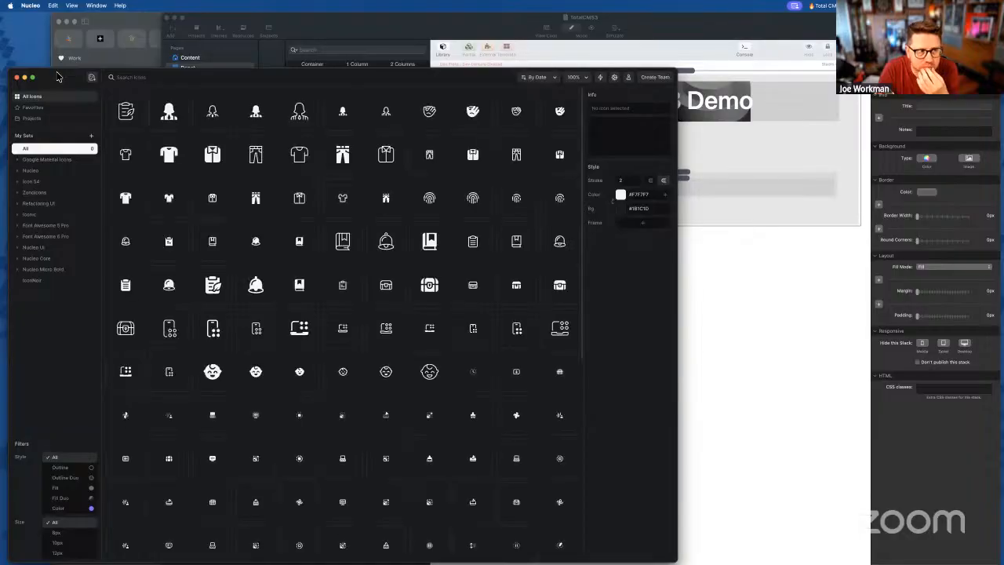
- Search the Nucleo library limited to the Nucleo set, trying 12px and then 16px sizes
{"action": "left_click", "coordinate": [126, 81]}
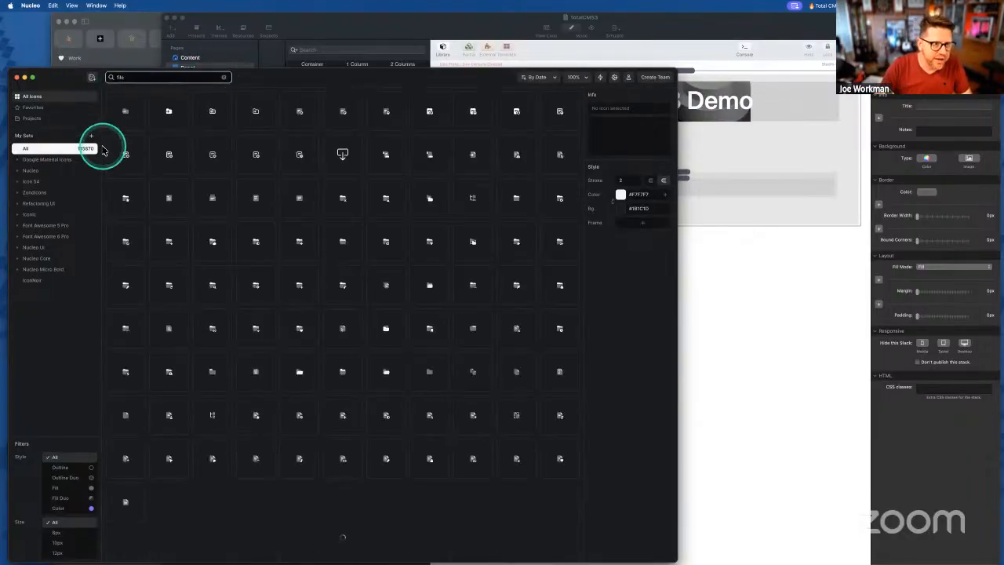
{"action": "left_click", "coordinate": [35, 172]}
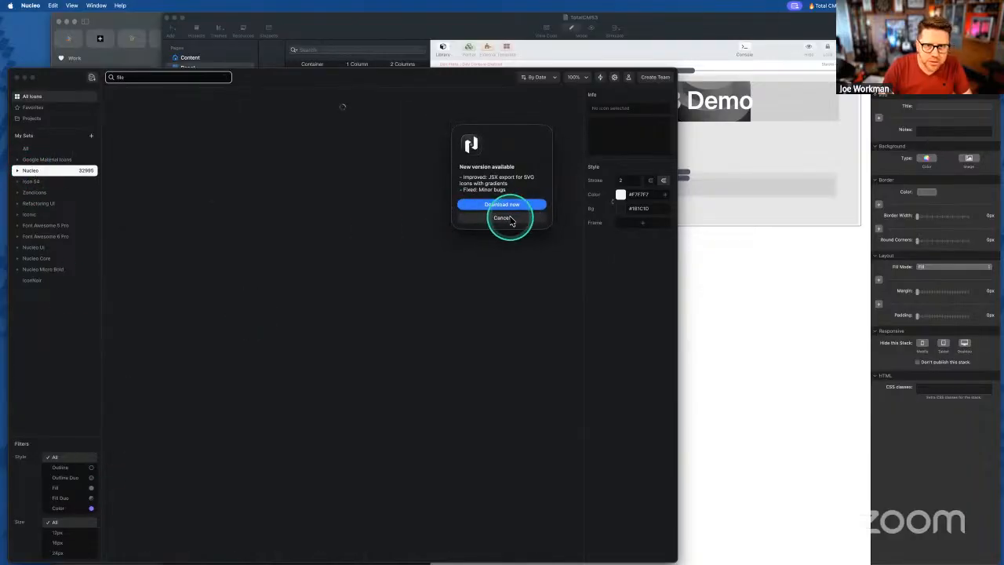
{"action": "left_click", "coordinate": [508, 220]}
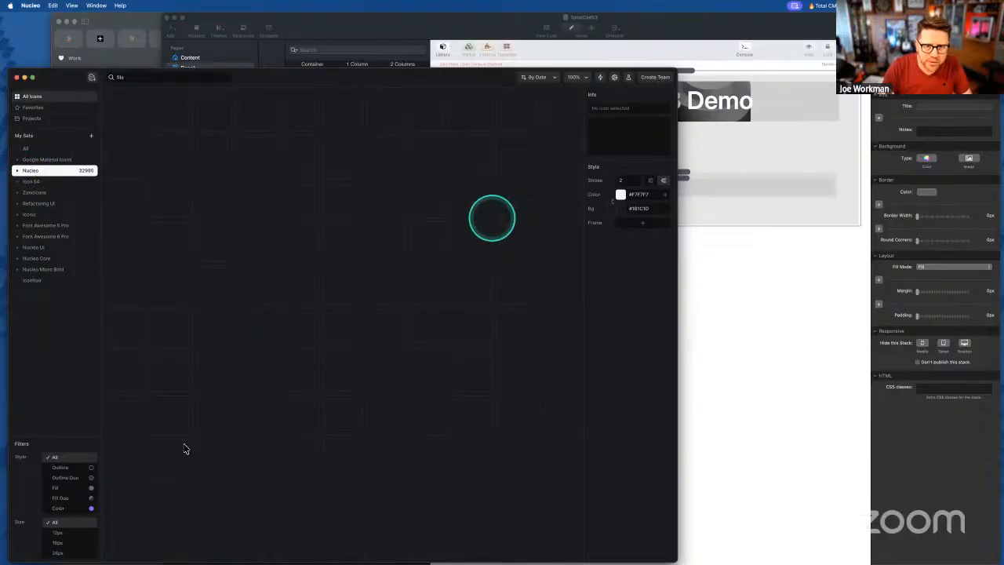
{"action": "left_click", "coordinate": [55, 532]}
{"action": "left_click", "coordinate": [124, 149]}
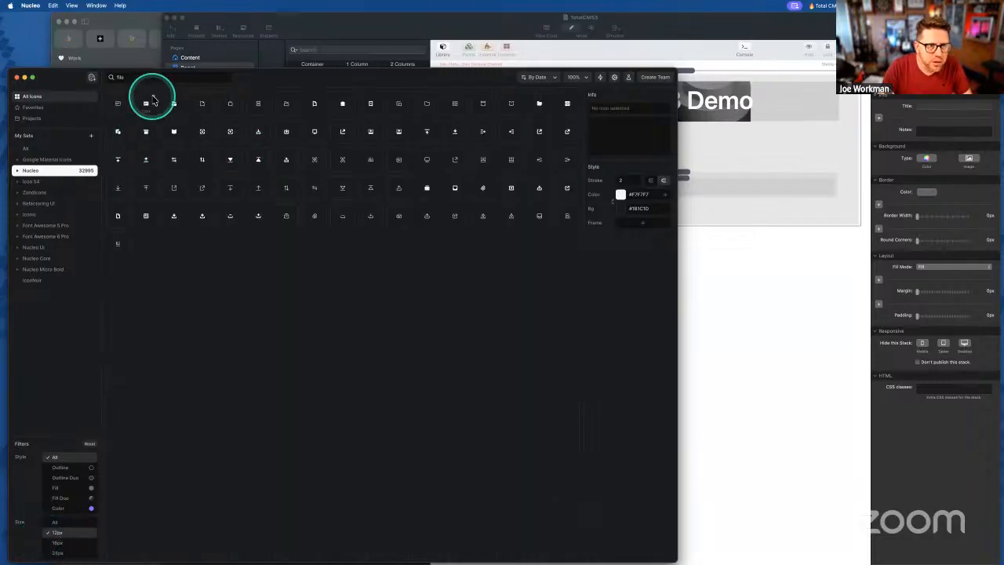
{"action": "left_click", "coordinate": [57, 542]}
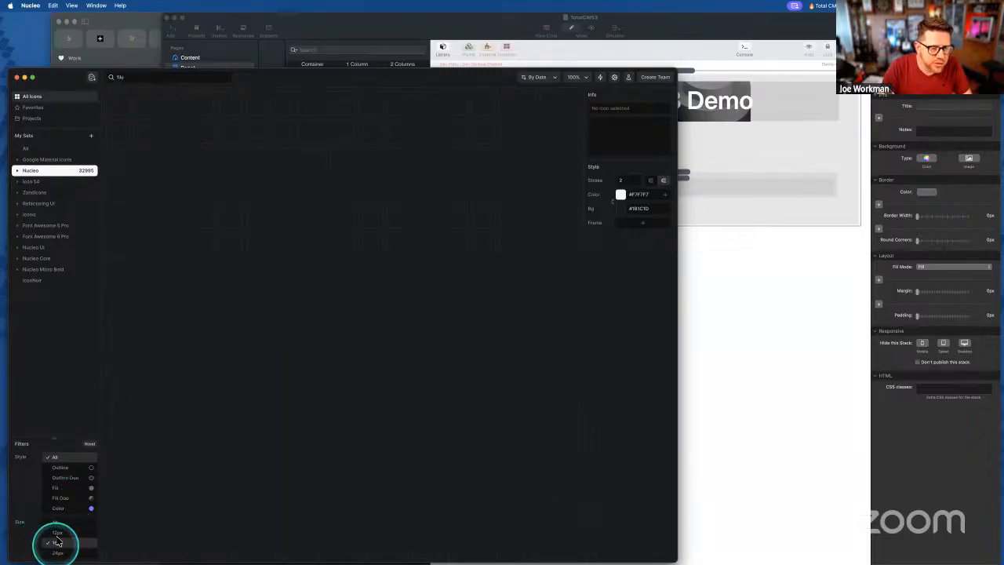
- Refine the search to 'image' and then 'jpg', filtered to Nucleo Core icons at 24px
{"action": "left_click", "coordinate": [165, 78]}
{"action": "type", "text": "image"}
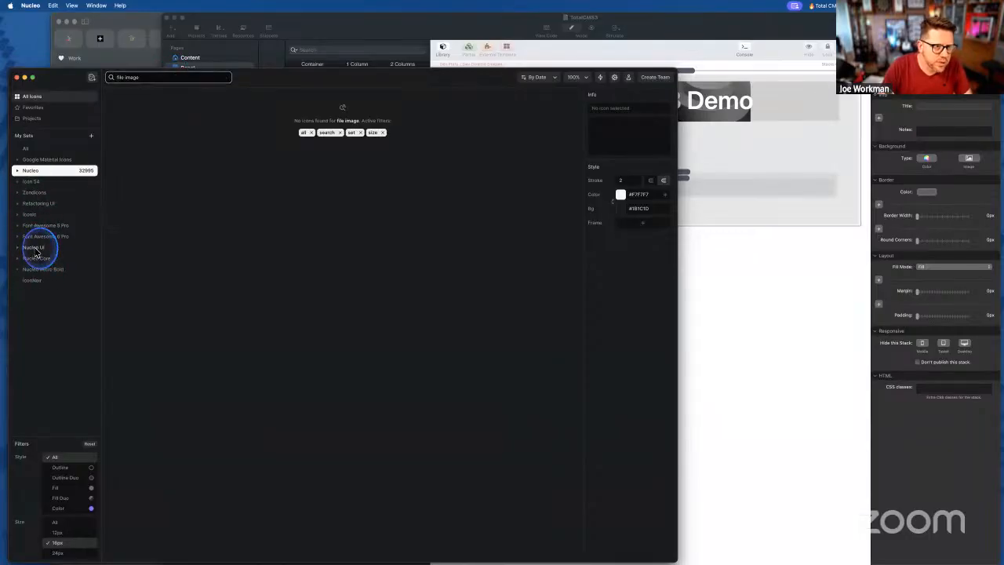
{"action": "left_click", "coordinate": [35, 249]}
{"action": "left_click", "coordinate": [36, 260]}
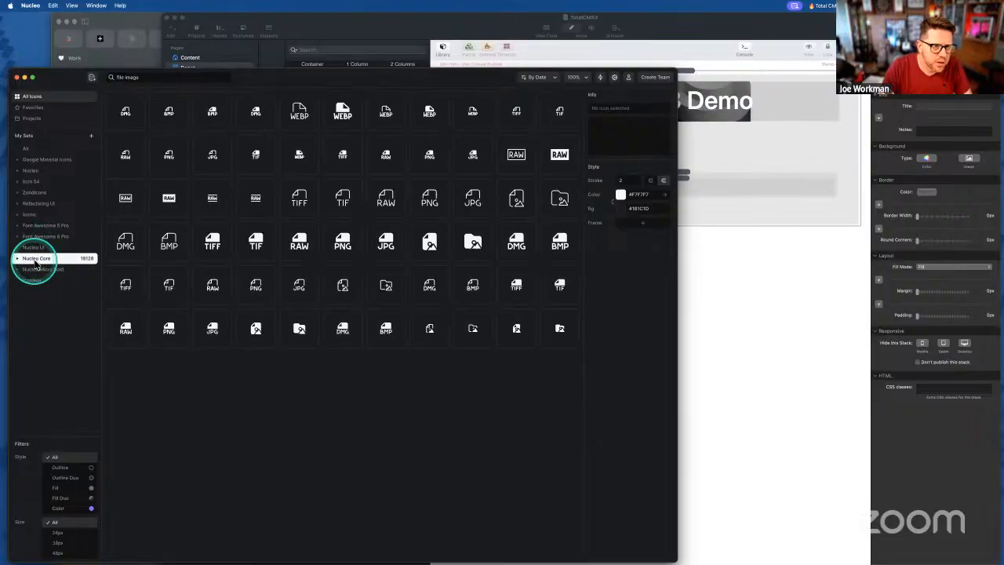
{"action": "left_click", "coordinate": [59, 532]}
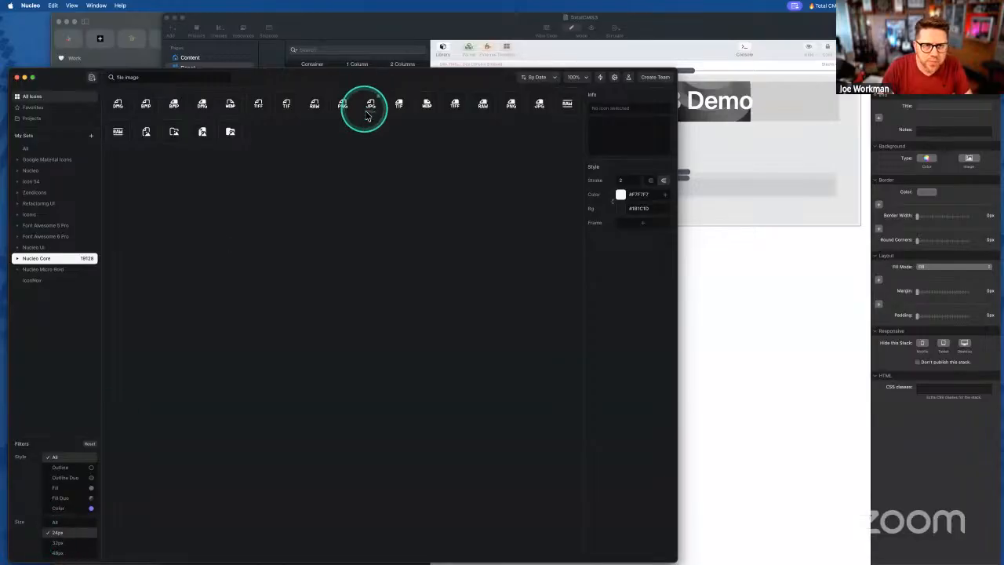
{"action": "left_click", "coordinate": [130, 76]}
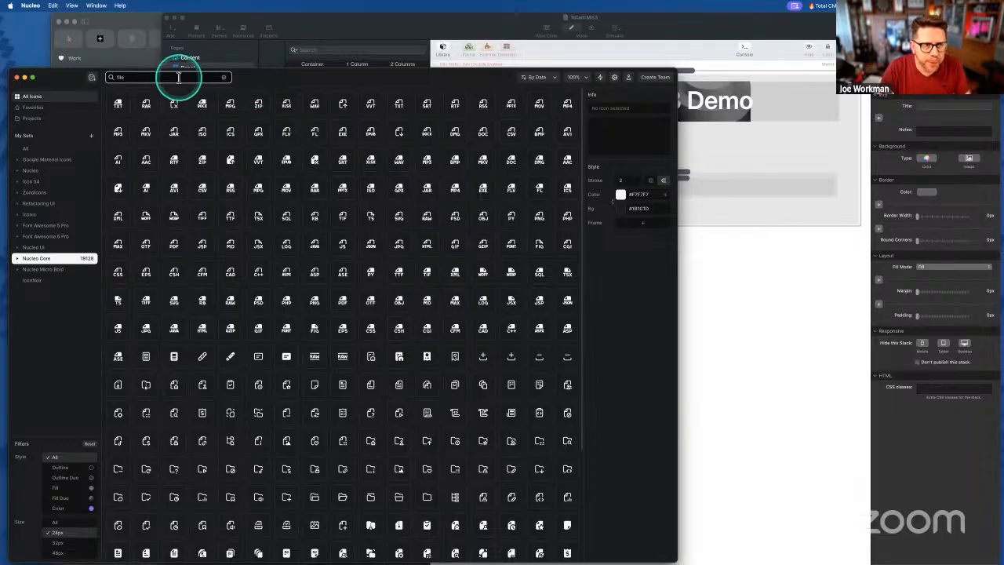
{"action": "type", "text": "jpg"}
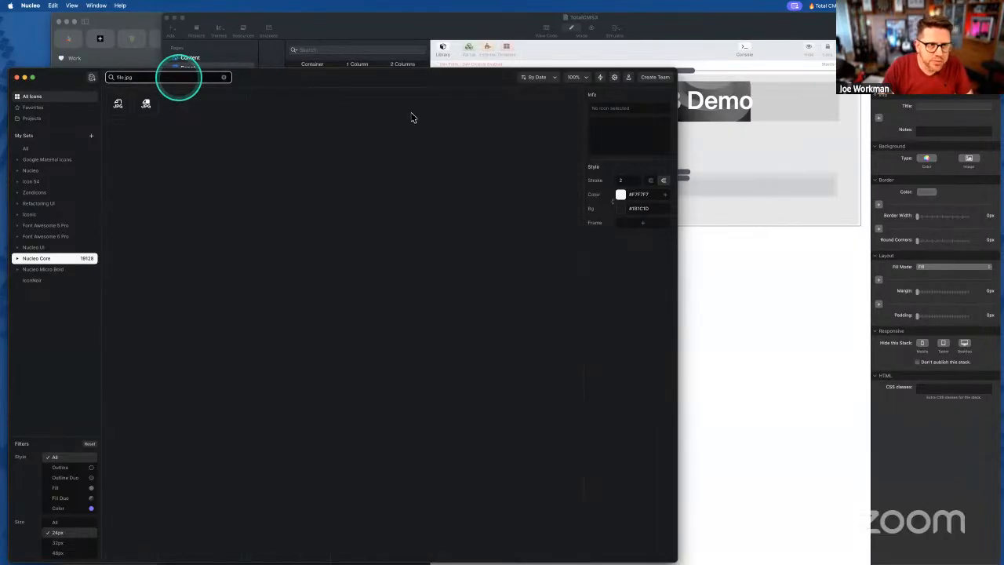
{"action": "left_click", "coordinate": [882, 266]}
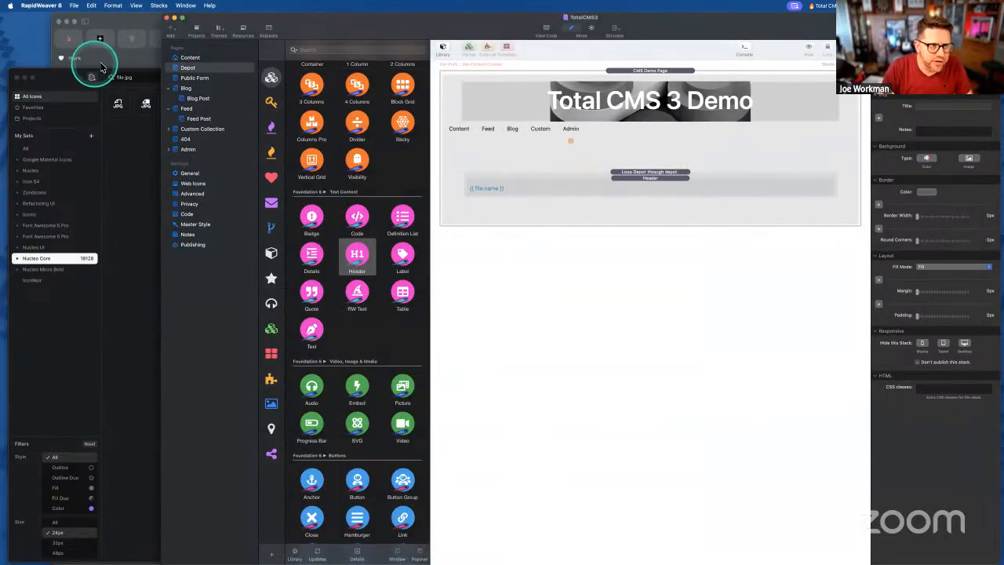
- Glance at the Depot front-end page in Arc, then return to Nucleo
{"action": "left_click", "coordinate": [93, 63]}
{"action": "left_click", "coordinate": [100, 324]}
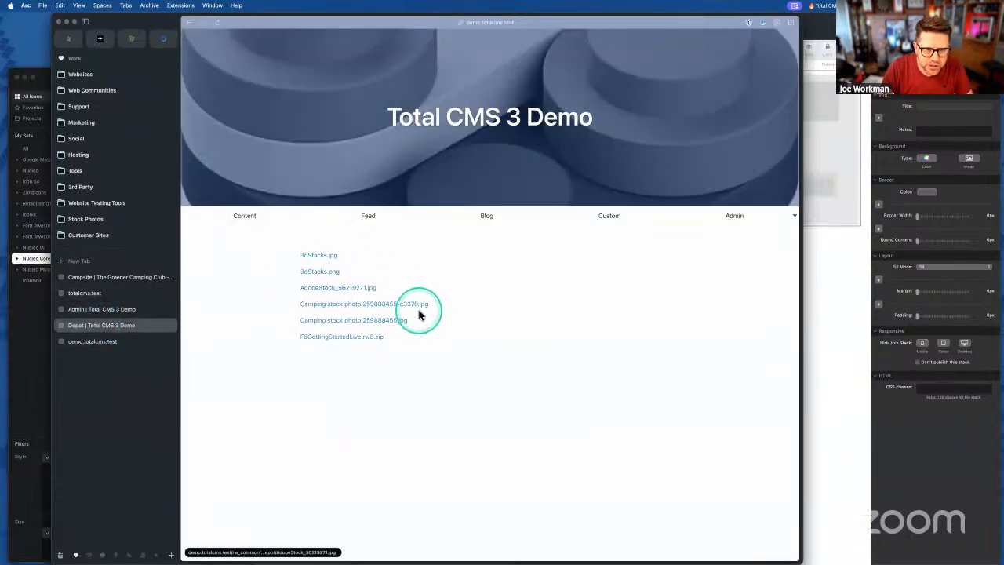
{"action": "left_click", "coordinate": [29, 336]}
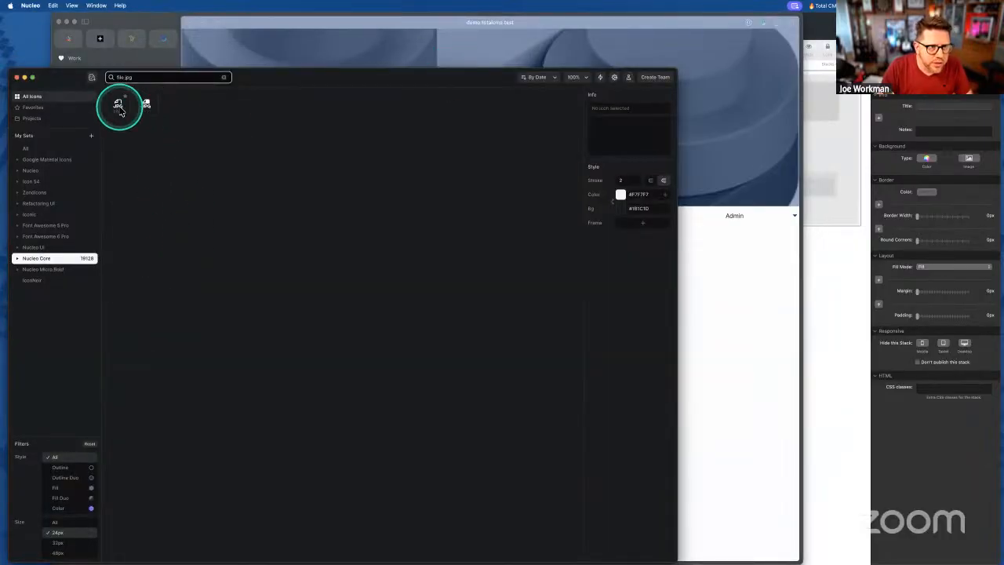
- Copy the second JPG file icon's code from Nucleo and switch back to the site project
{"action": "double_click", "coordinate": [146, 103]}
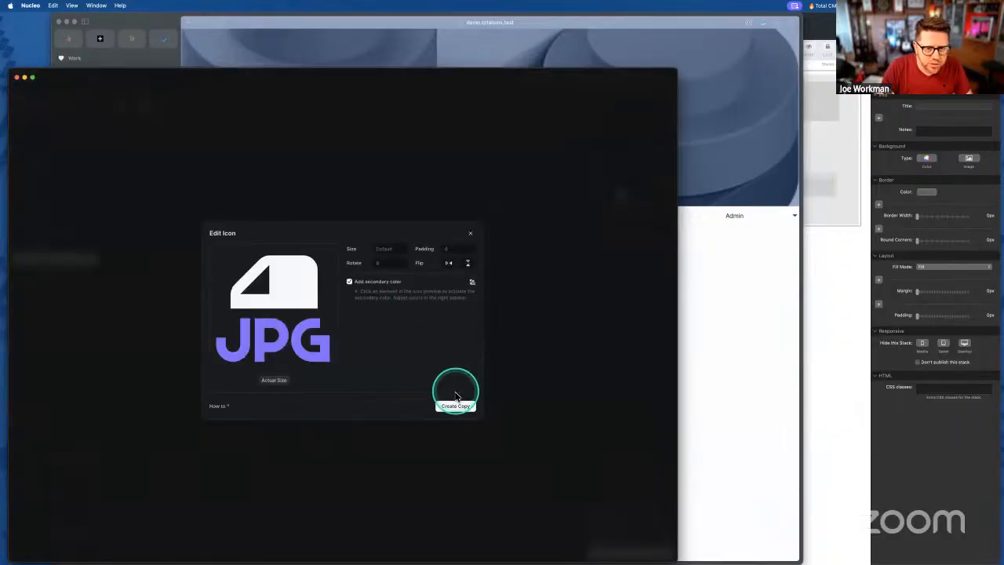
{"action": "left_click", "coordinate": [469, 233]}
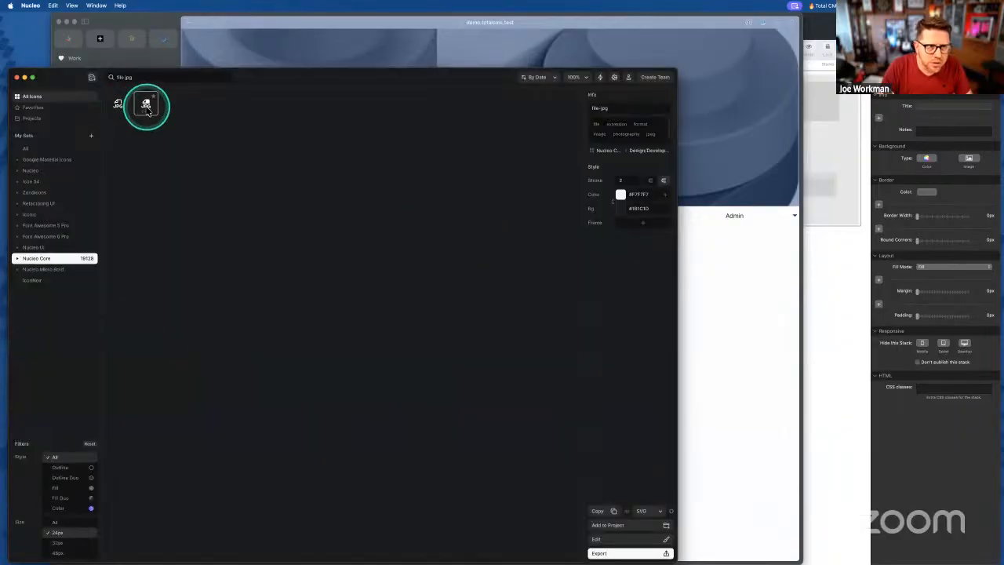
{"action": "right_click", "coordinate": [149, 115]}
{"action": "mouse_move", "coordinate": [172, 118]}
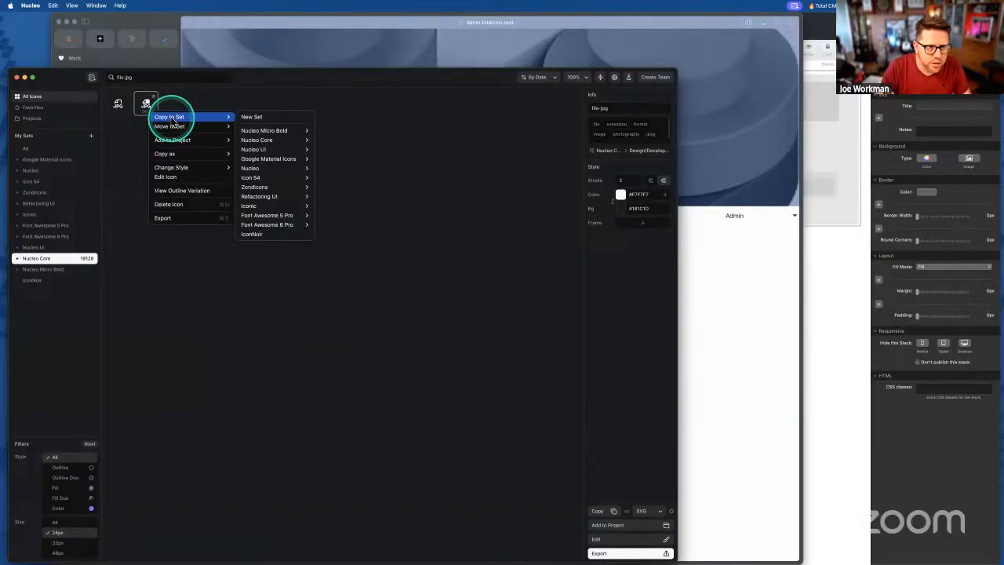
{"action": "left_click", "coordinate": [262, 153]}
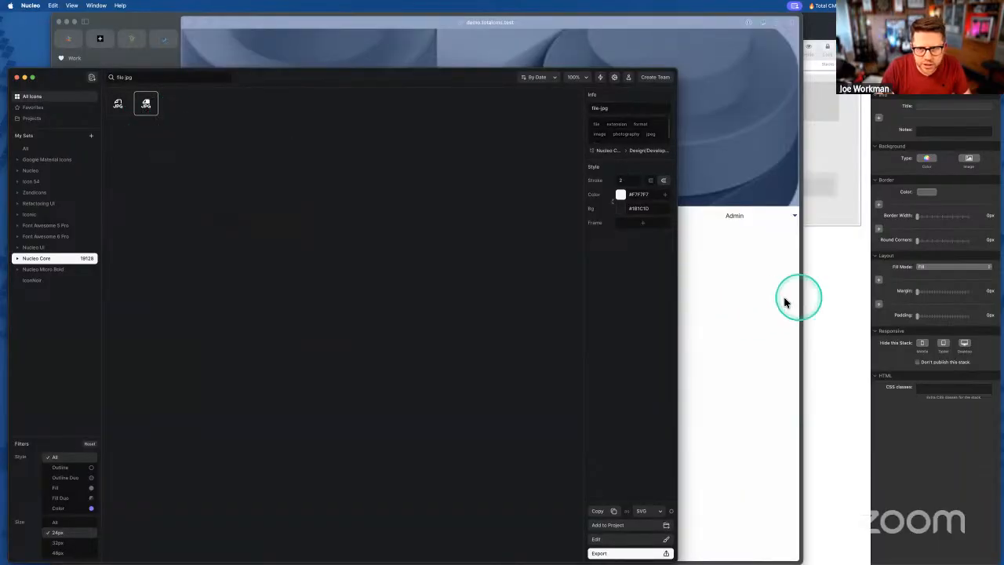
{"action": "left_click", "coordinate": [799, 301]}
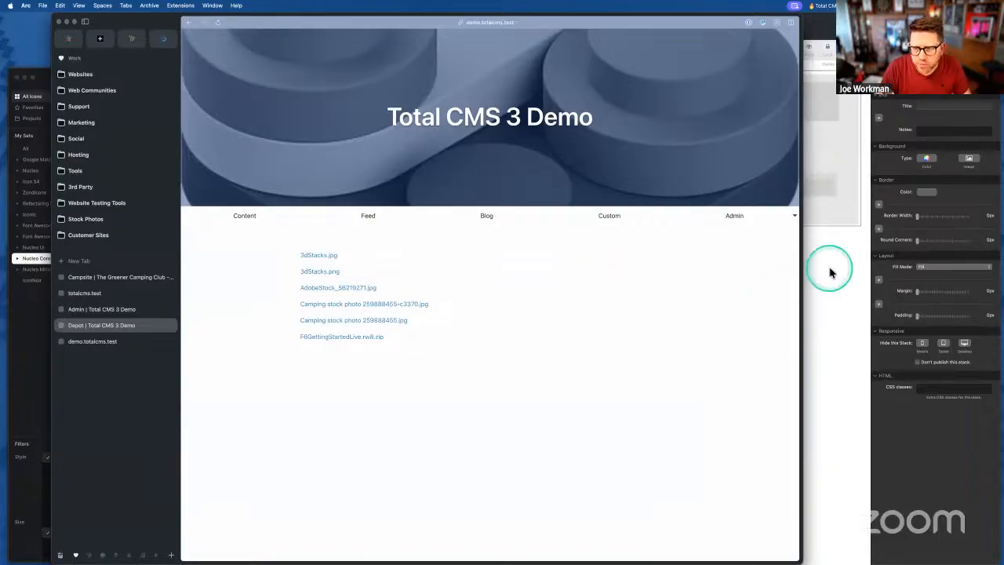
{"action": "left_click", "coordinate": [830, 271]}
- Drag a Total CMS 3 Conditional stack into the Depot loop above the file name header
{"action": "left_click", "coordinate": [553, 186]}
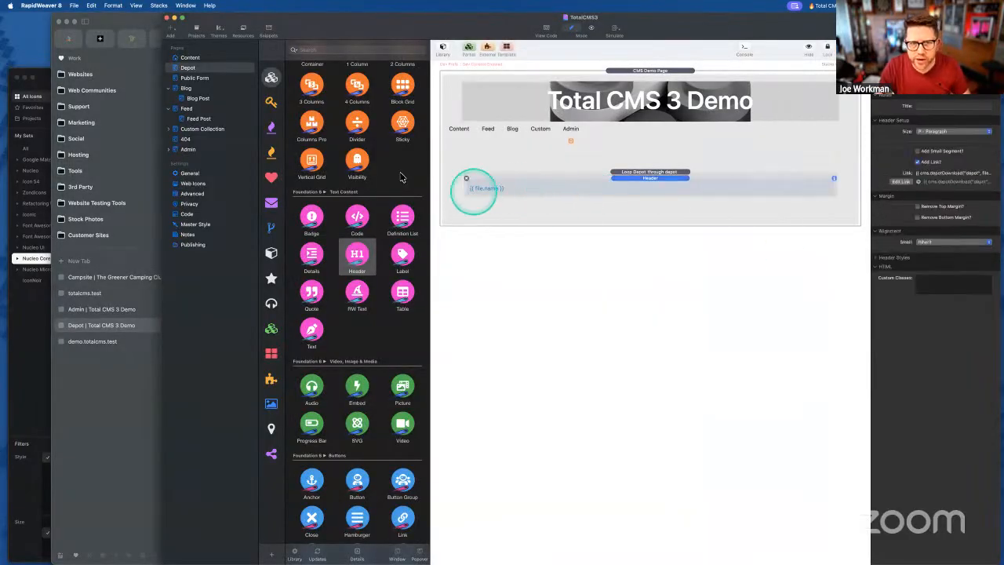
{"action": "scroll", "coordinate": [370, 220], "scroll_direction": "up", "scroll_amount": 6}
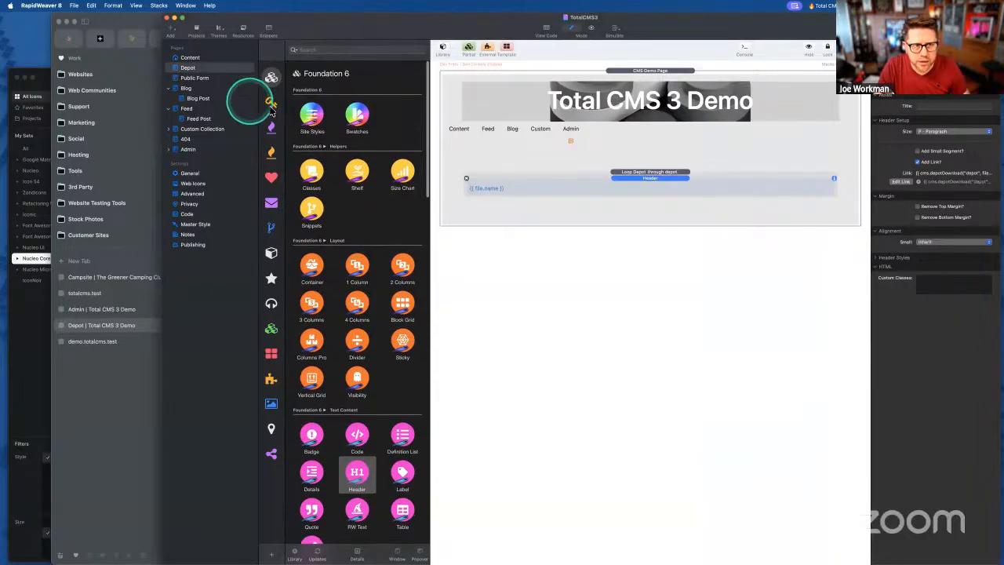
{"action": "left_click", "coordinate": [271, 127]}
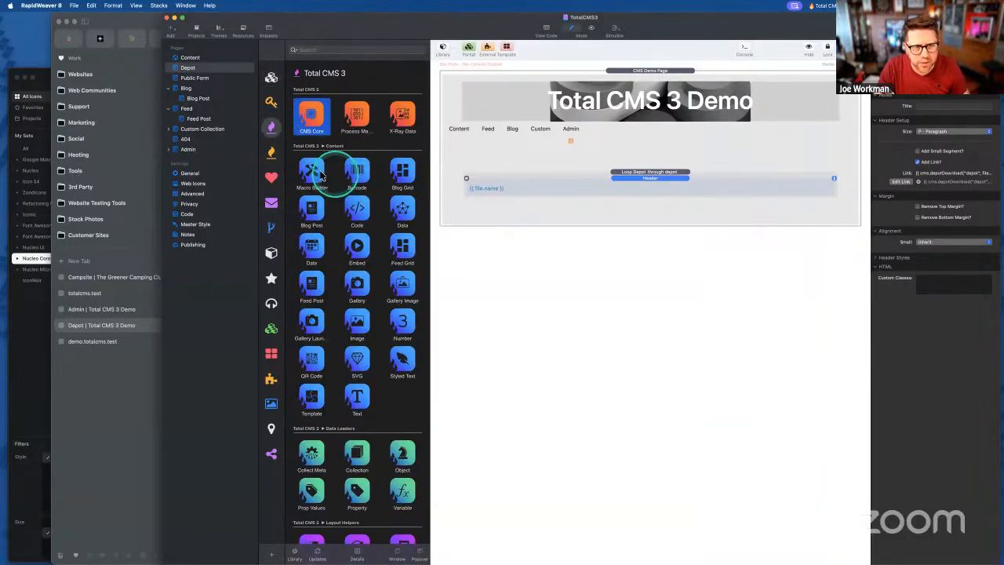
{"action": "scroll", "coordinate": [343, 258], "scroll_direction": "down", "scroll_amount": 8}
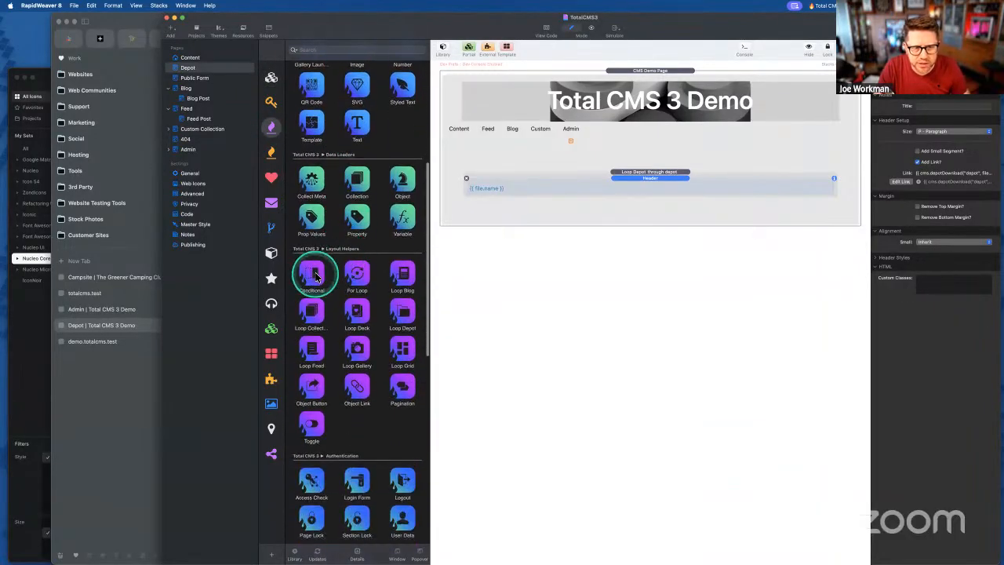
{"action": "left_click_drag", "start_coordinate": [316, 277], "coordinate": [541, 185]}
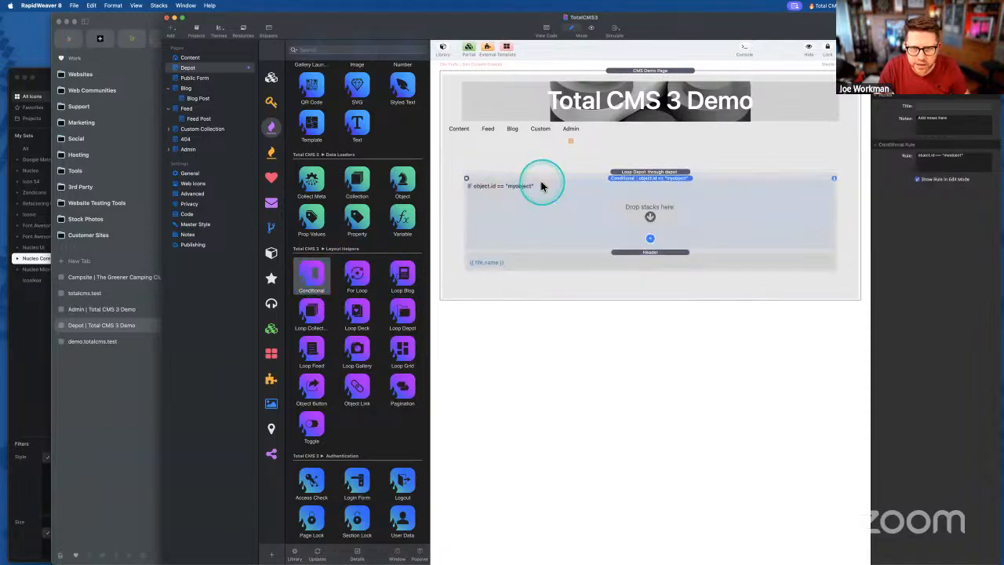
- Review the Depot loop's settings and macro hints, then deselect everything
{"action": "left_click", "coordinate": [637, 173]}
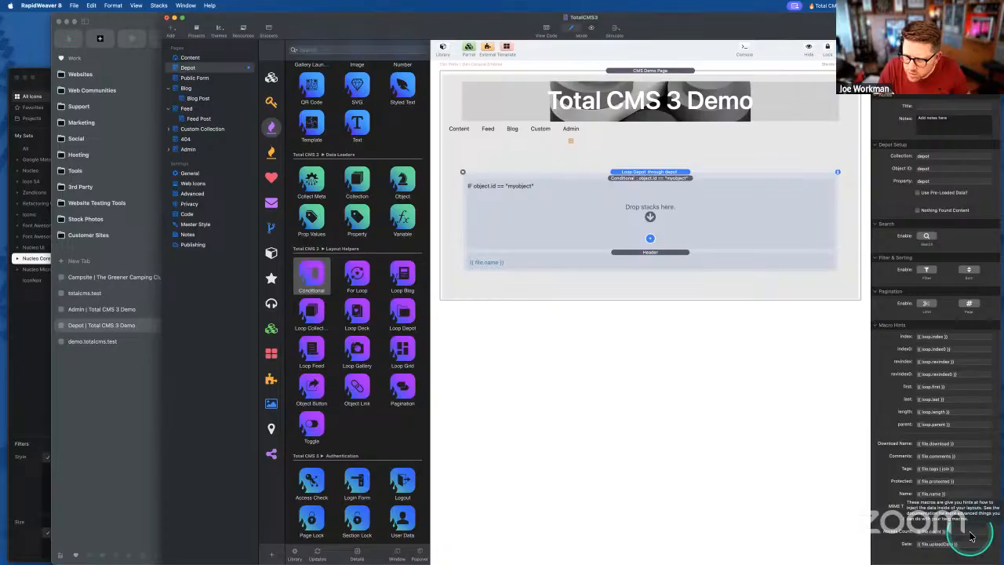
{"action": "left_click", "coordinate": [891, 469]}
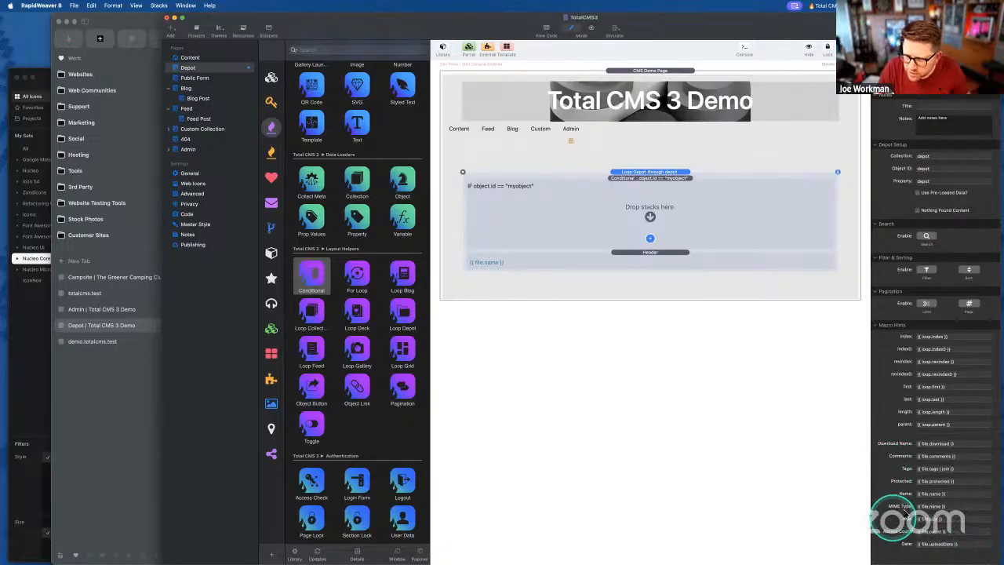
{"action": "mouse_move", "coordinate": [931, 509]}
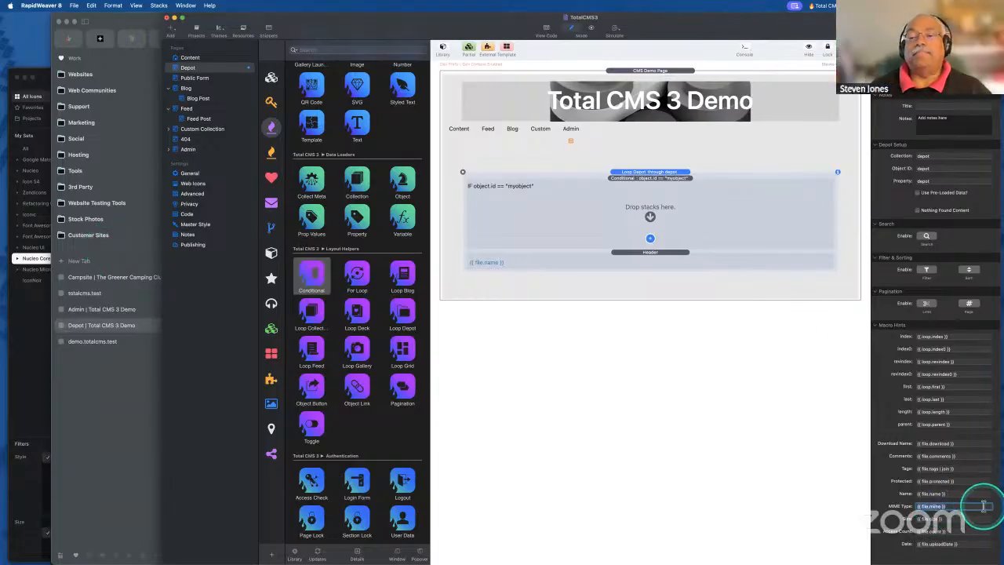
{"action": "left_click", "coordinate": [662, 410]}
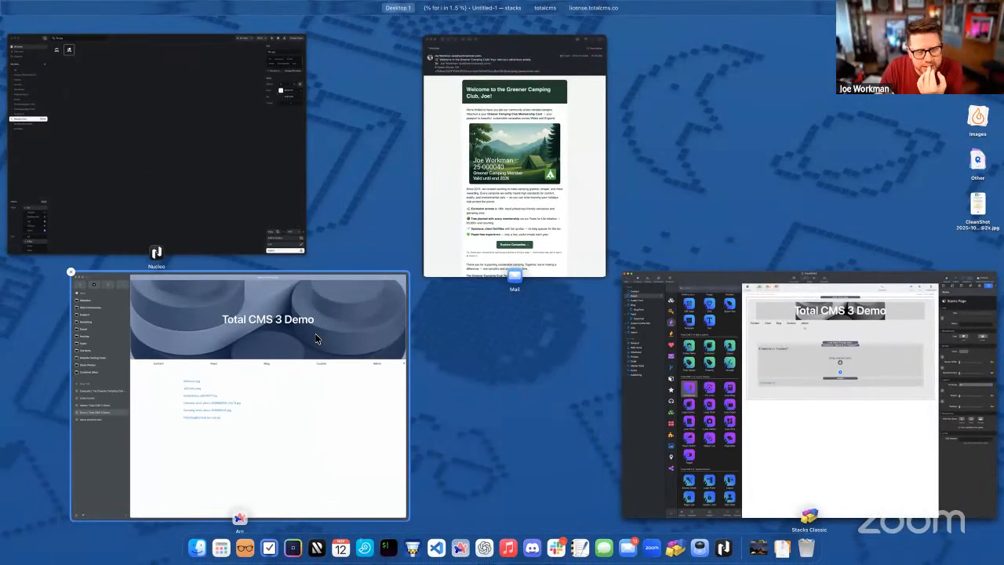
{"action": "left_click", "coordinate": [314, 335]}
{"action": "left_click", "coordinate": [54, 356]}
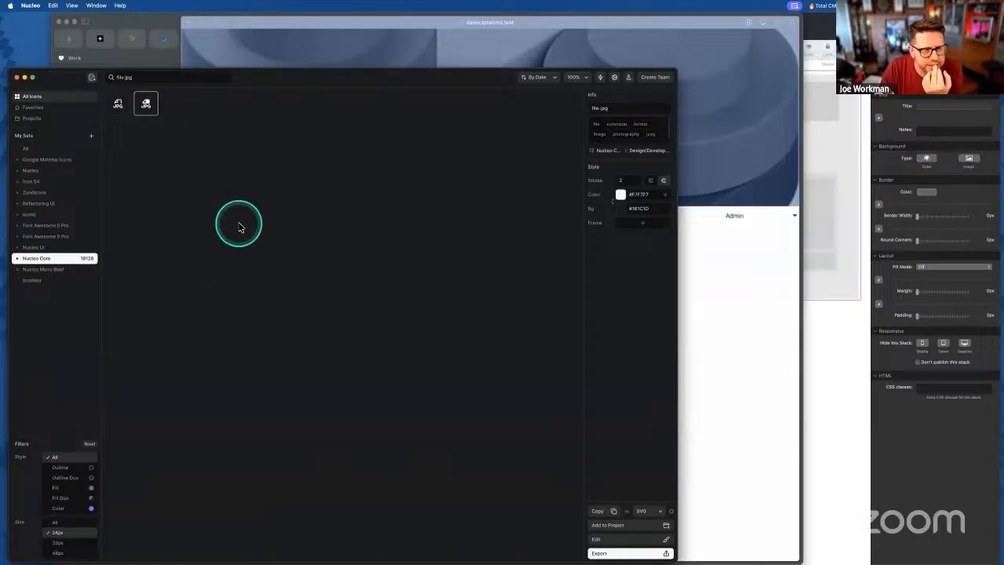
{"action": "key", "text": "ctrl+Up"}
{"action": "left_click", "coordinate": [361, 337]}
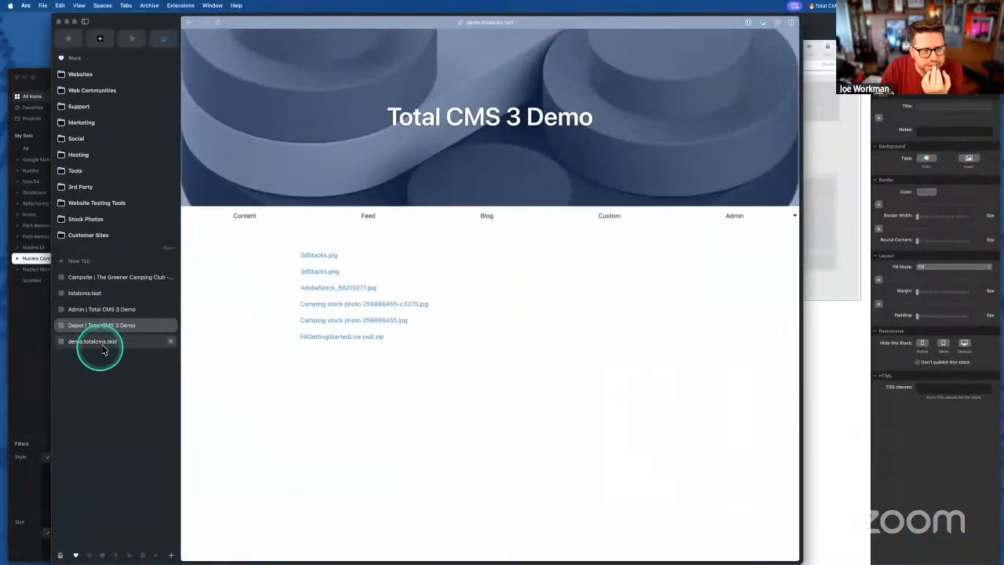
{"action": "left_click", "coordinate": [94, 342]}
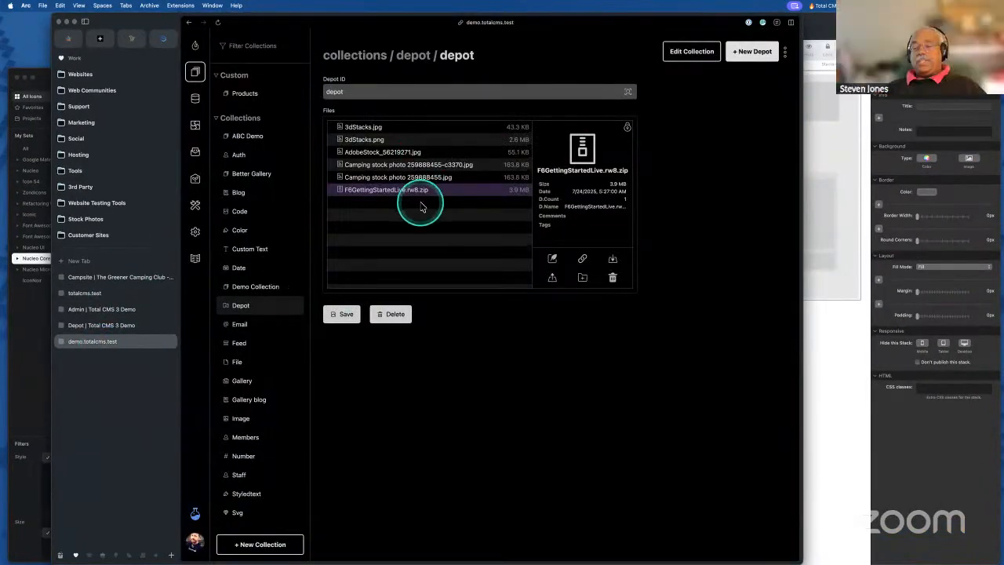
{"action": "left_click", "coordinate": [553, 261]}
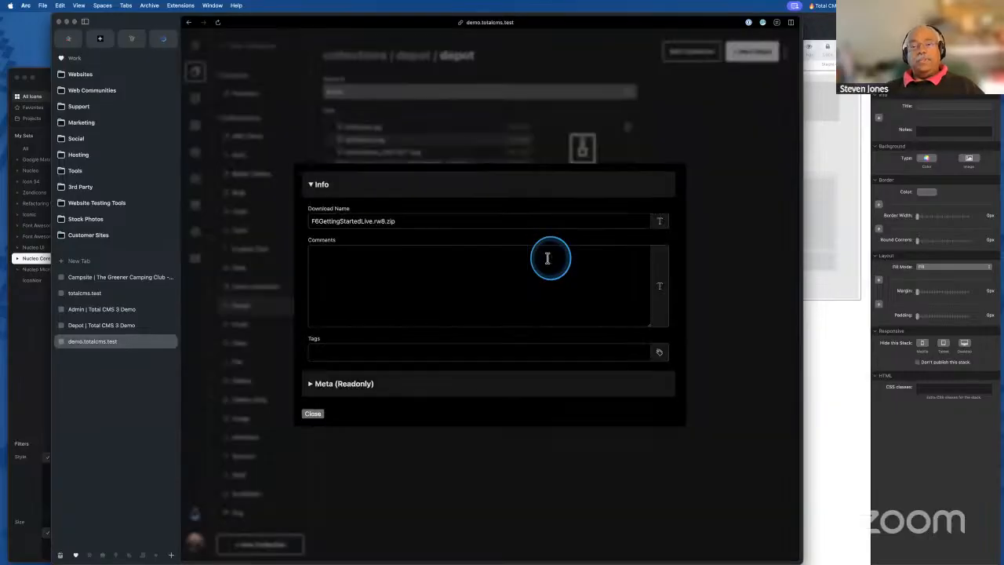
{"action": "left_click", "coordinate": [350, 394]}
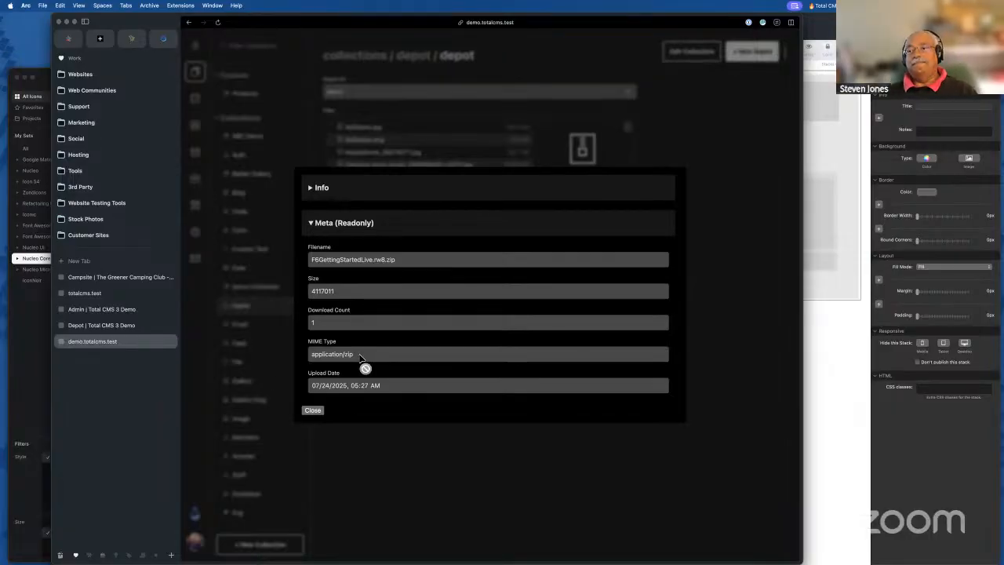
{"action": "left_click", "coordinate": [318, 412]}
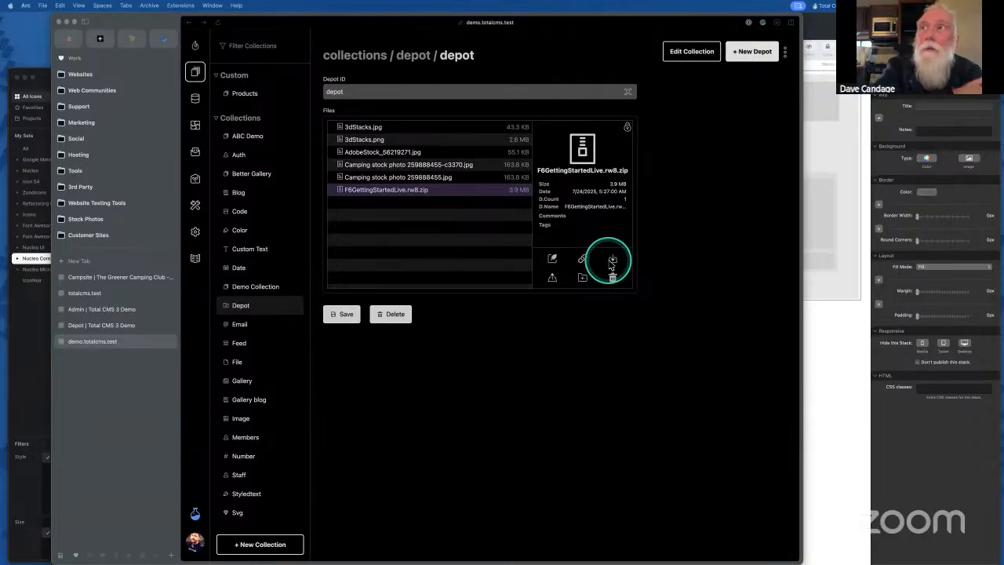
{"action": "left_click", "coordinate": [130, 324]}
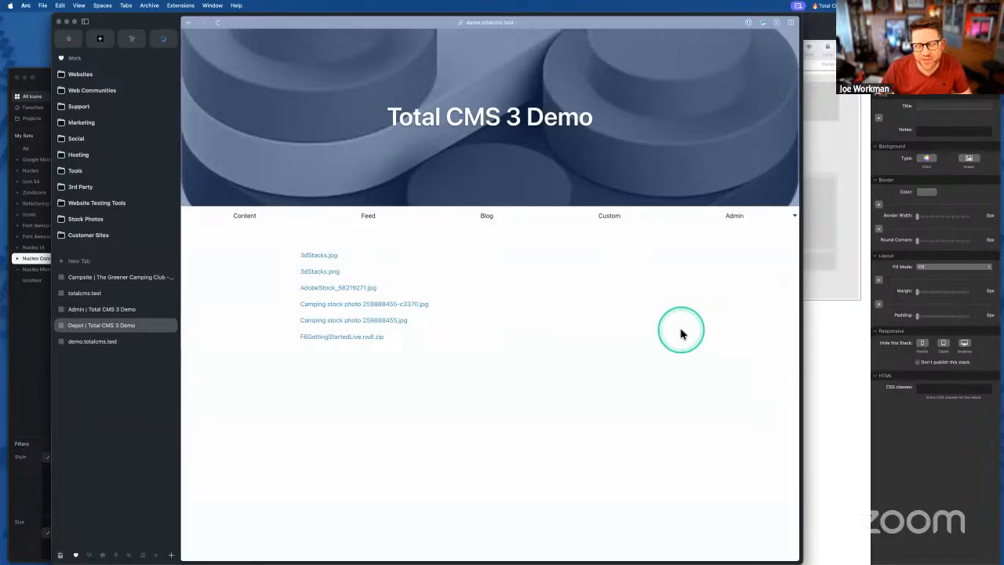
{"action": "key", "text": "ctrl+Up"}
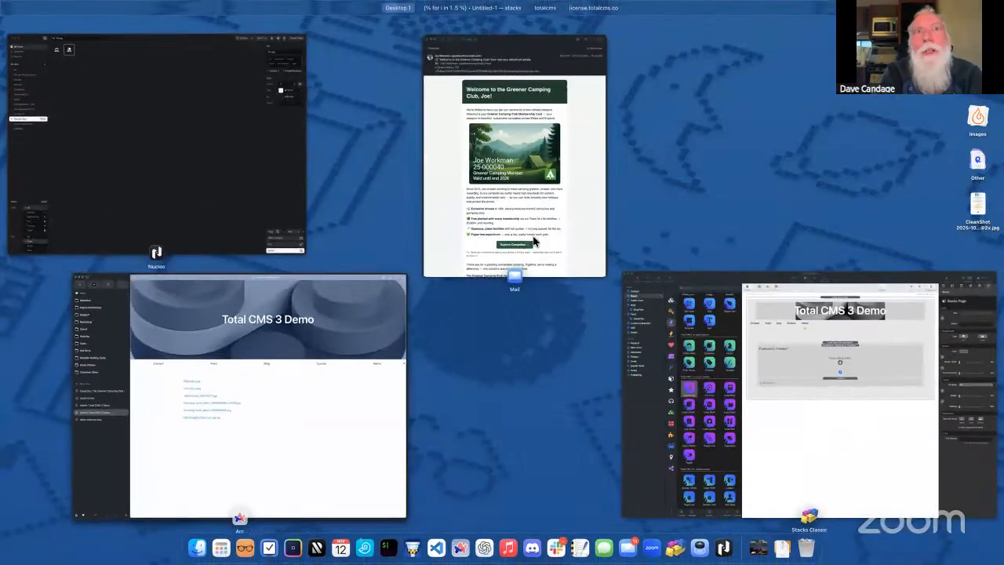
- Close the mail window and bring the RapidWeaver site project back to the front
{"action": "left_click", "coordinate": [534, 242]}
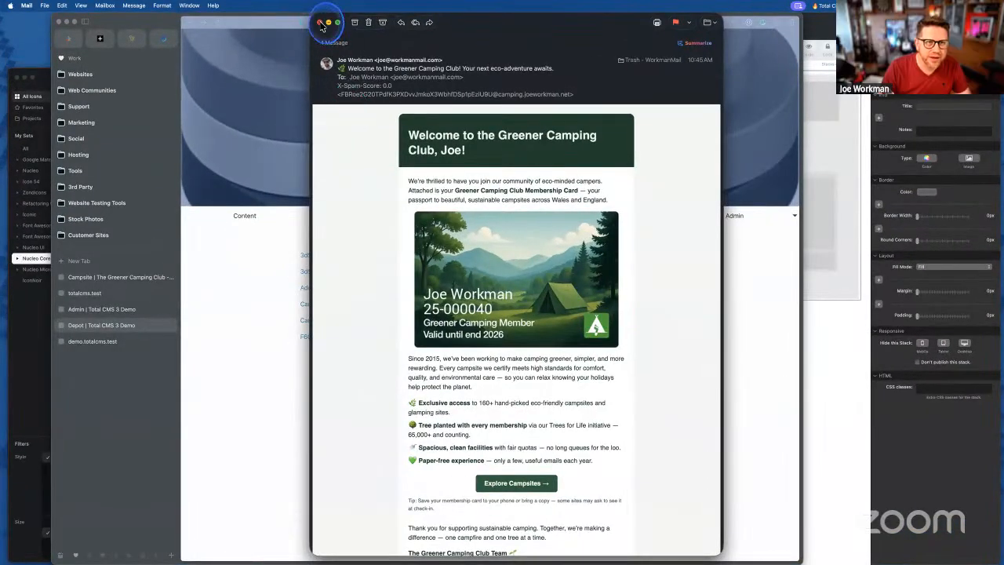
{"action": "left_click", "coordinate": [321, 23]}
{"action": "key", "text": "ctrl+Up"}
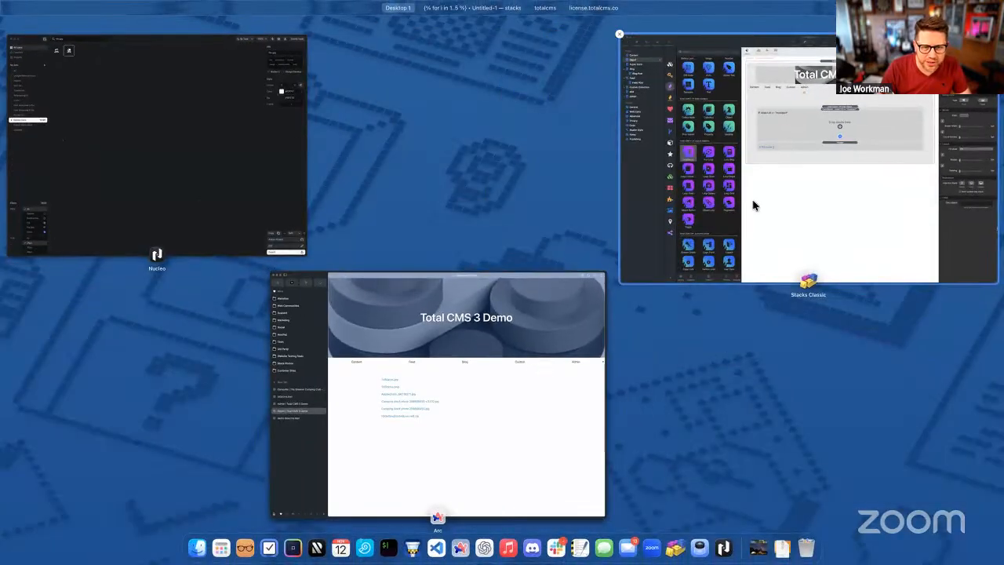
{"action": "left_click", "coordinate": [753, 206]}
- Change the Conditional stack's rule to file.ext == "jpg"
{"action": "left_click", "coordinate": [577, 186]}
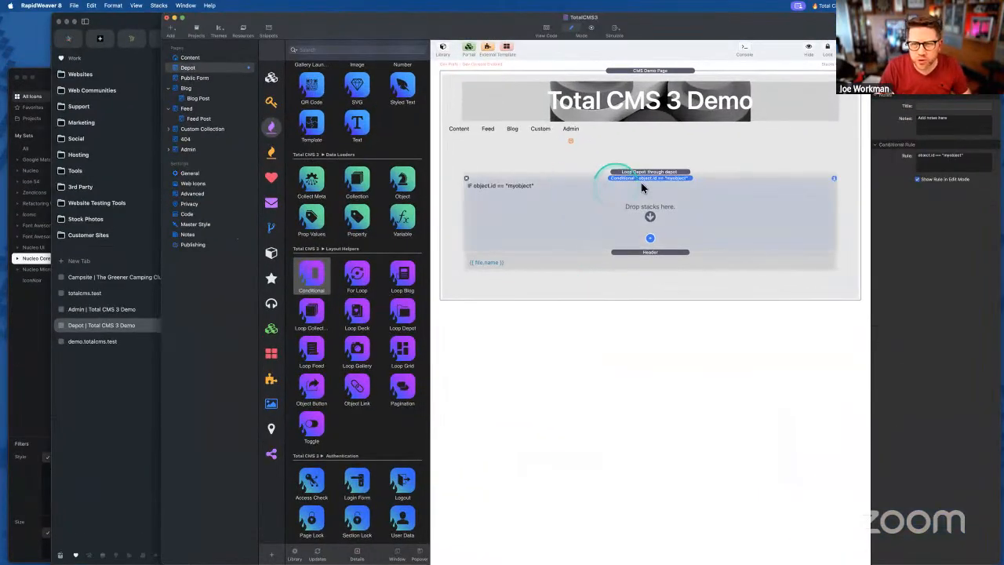
{"action": "double_click", "coordinate": [934, 155]}
{"action": "type", "text": "file.ext"}
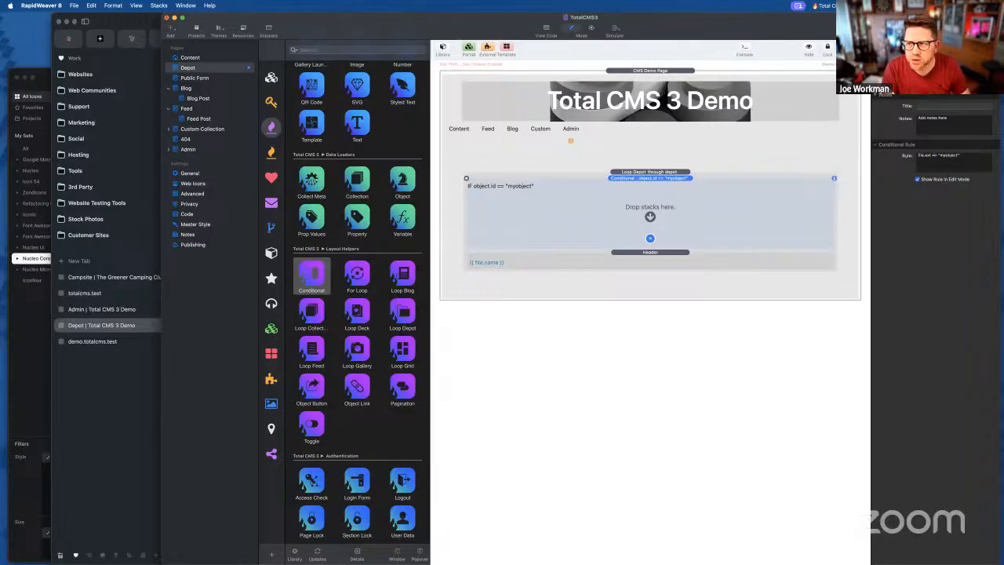
{"action": "double_click", "coordinate": [949, 156]}
{"action": "type", "text": "id"}
{"action": "left_click", "coordinate": [538, 220]}
{"action": "left_click", "coordinate": [488, 188]}
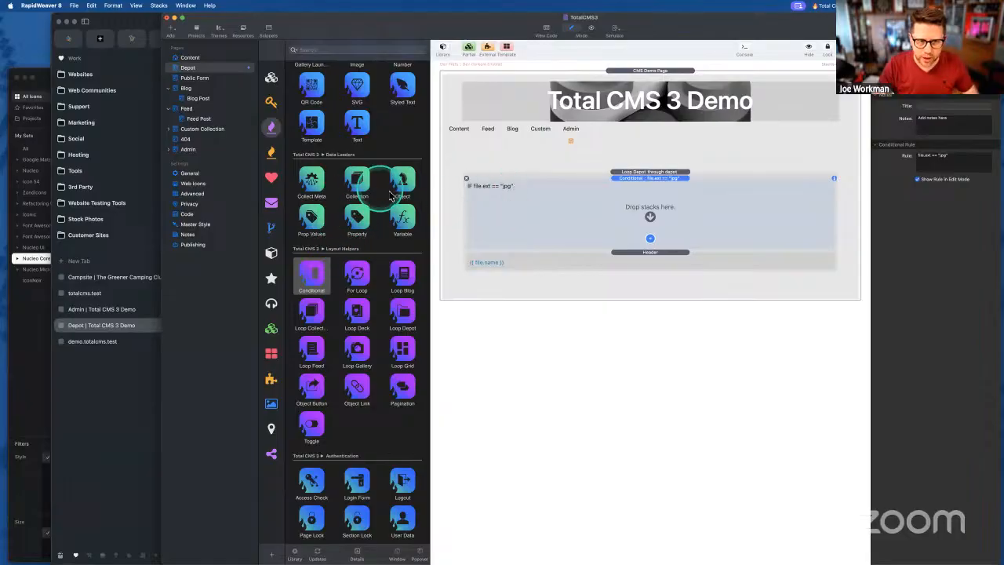
- Pick the variable block from the library, then bring up the ChatGPT assistant
{"action": "left_click", "coordinate": [400, 216]}
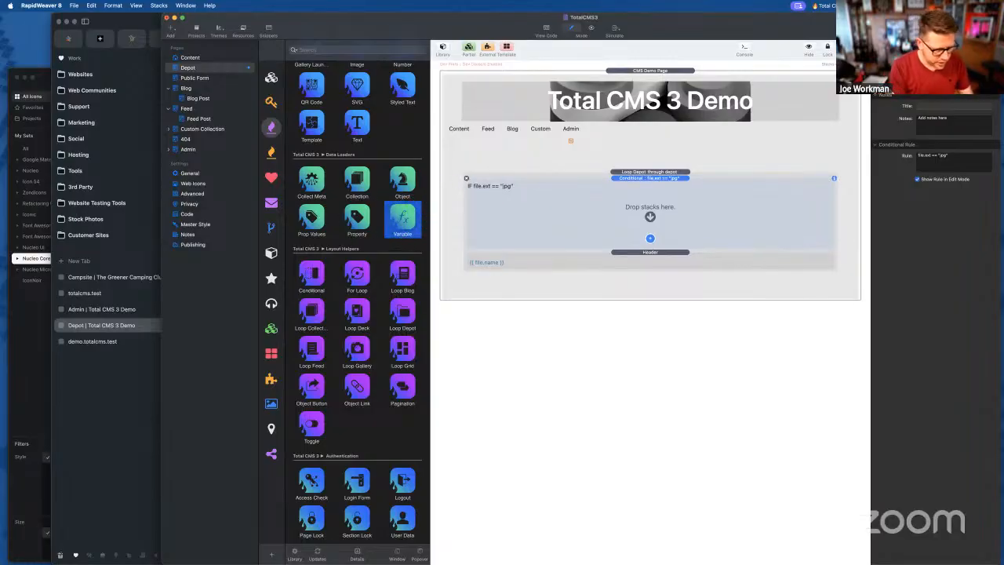
{"action": "key", "text": "super+Tab"}
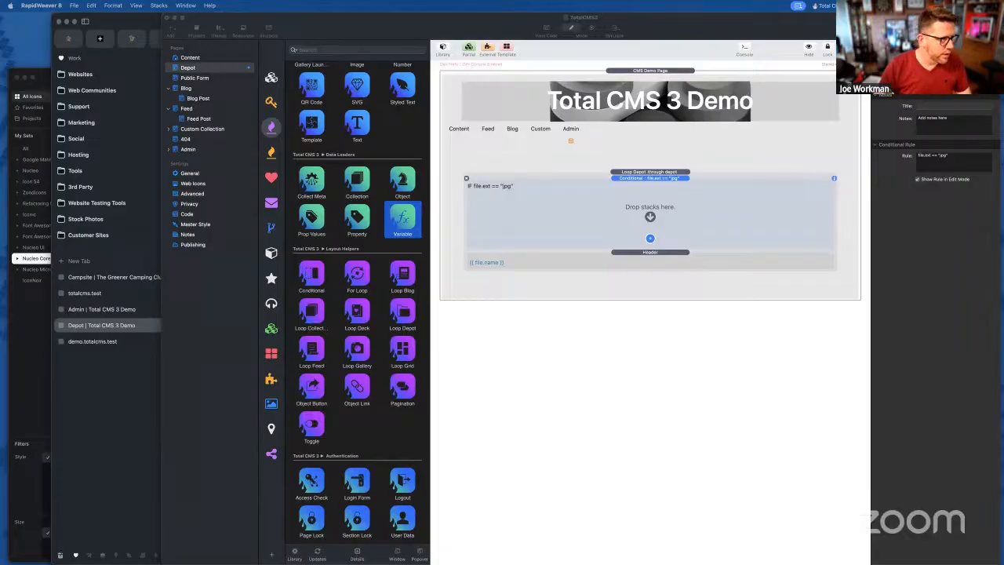
{"action": "key", "text": "Return"}
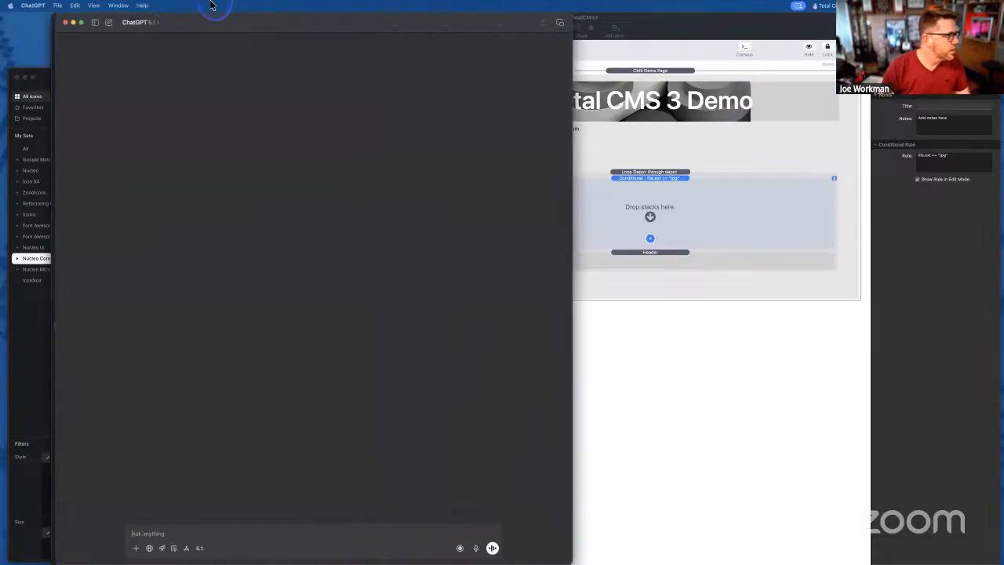
- Ask ChatGPT for Twig code that extracts a file extension from a MIME type into an ext variable
{"action": "left_click_drag", "start_coordinate": [213, 8], "coordinate": [362, 8]}
{"action": "left_click_drag", "start_coordinate": [728, 556], "coordinate": [536, 403]}
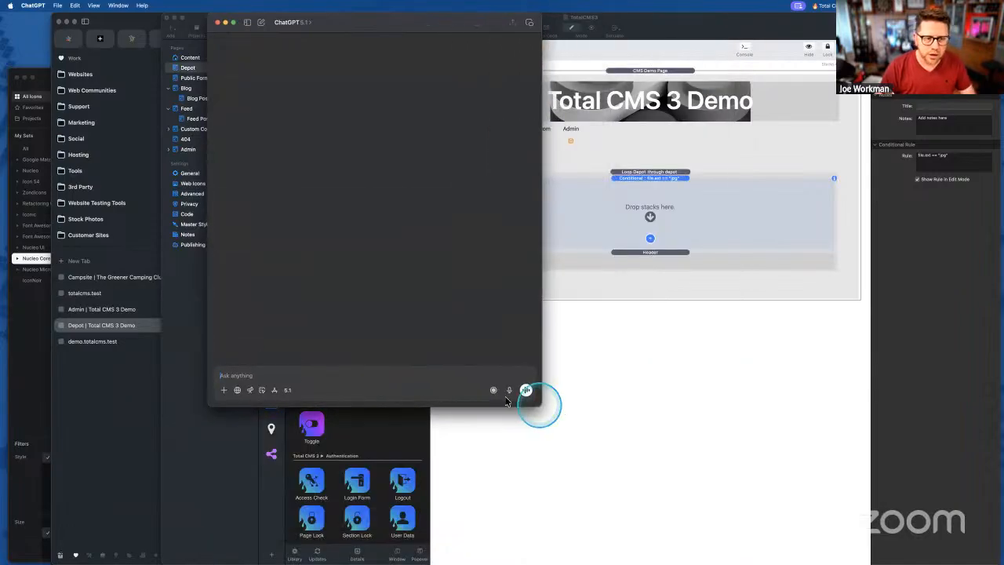
{"action": "type", "text": "Tha"}
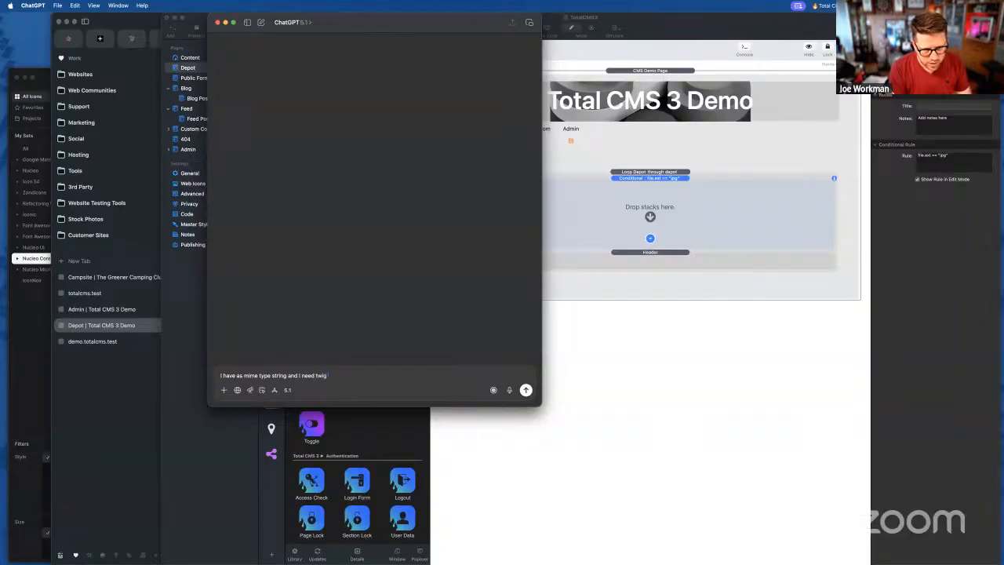
{"action": "type", "text": "l extract the extension from the mime string and assing it to an ext va"}
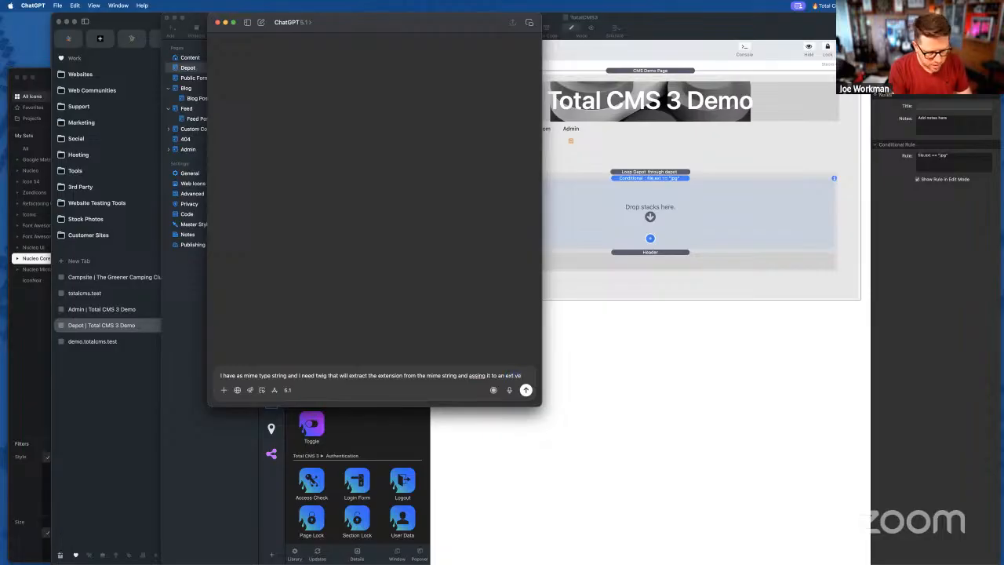
{"action": "type", "text": "io"}
{"action": "type", "text": "ble"}
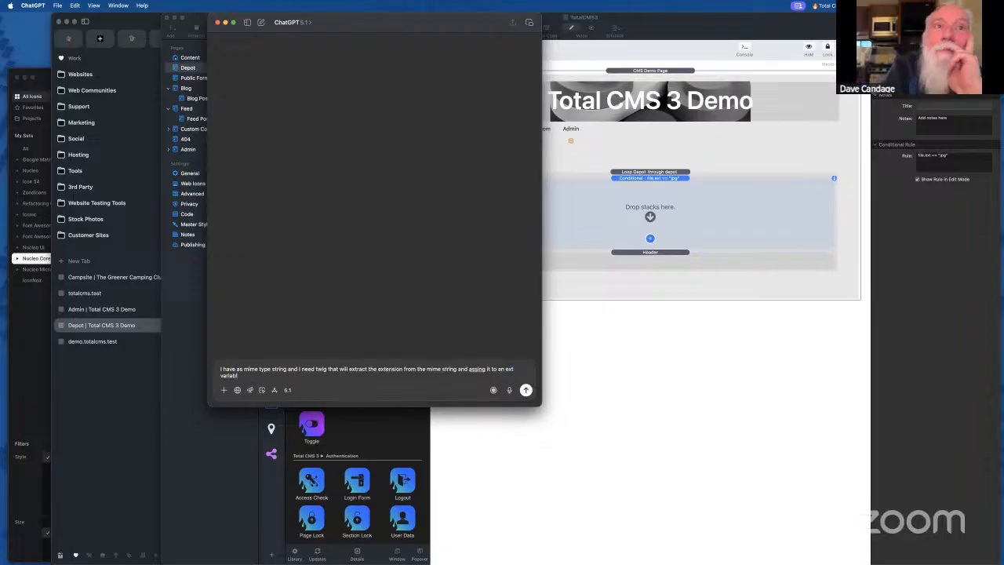
{"action": "key", "text": "Return"}
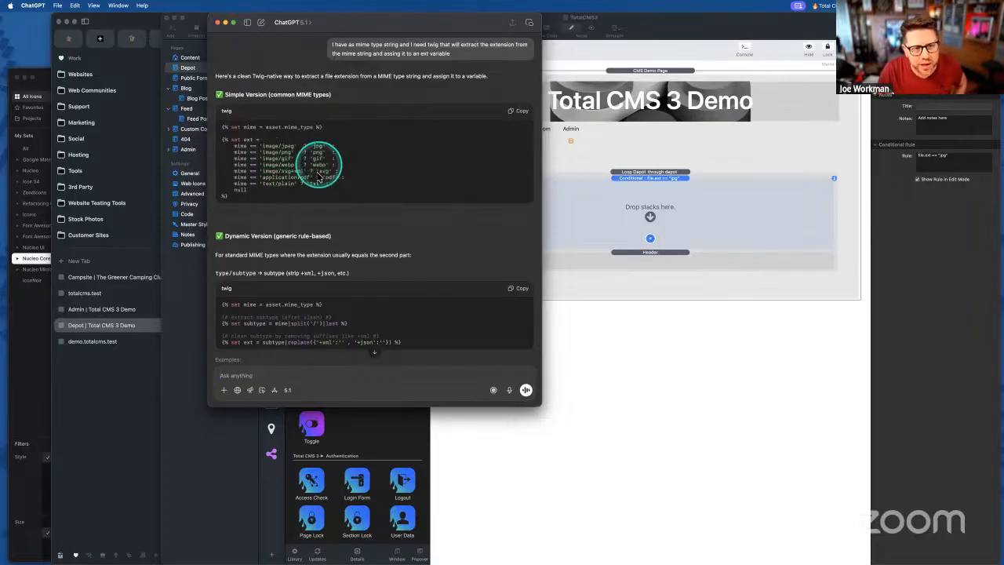
- Select and copy the simple-version Twig code from the answer, including the mime line
{"action": "left_click_drag", "start_coordinate": [224, 140], "coordinate": [277, 205]}
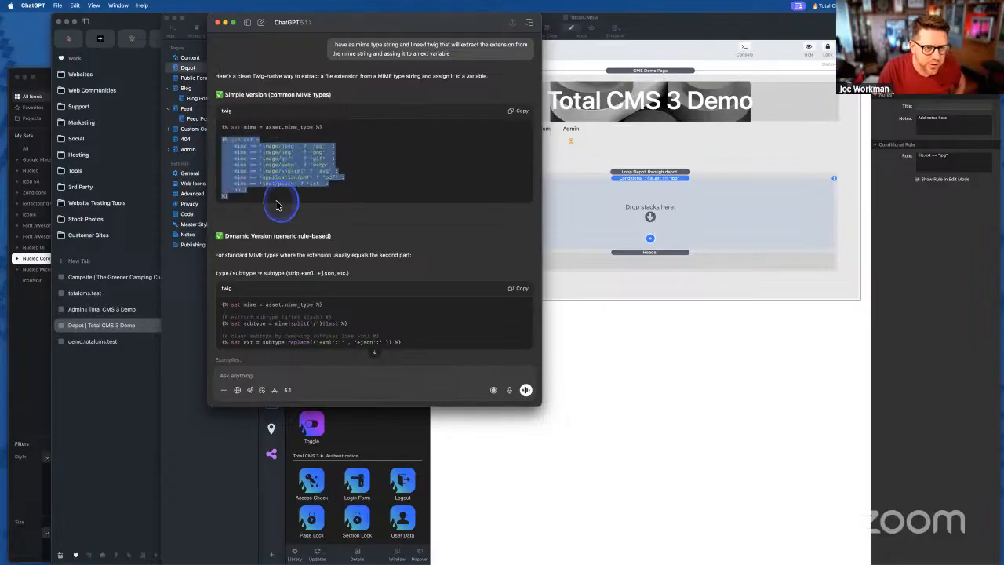
{"action": "left_click", "coordinate": [271, 142]}
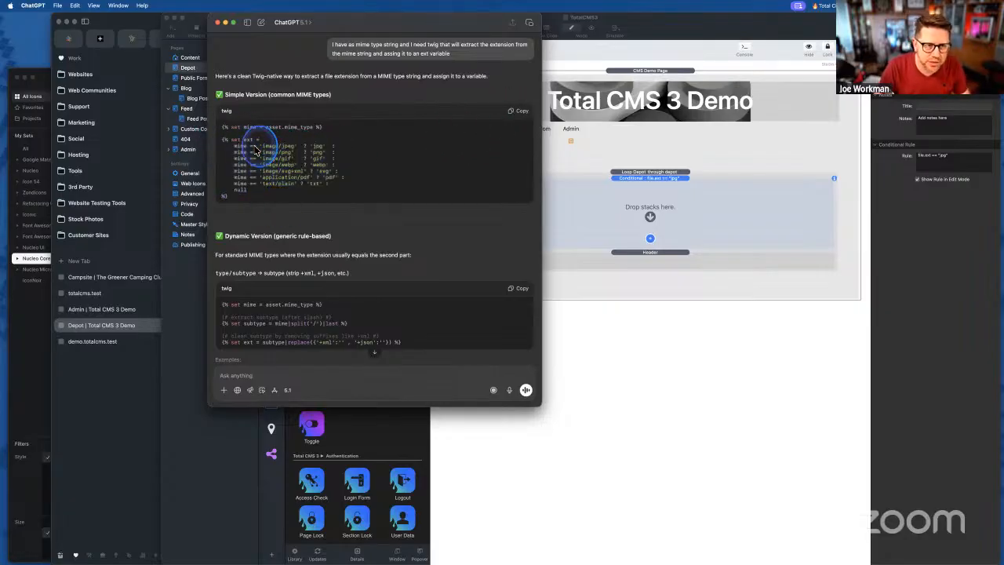
{"action": "left_click_drag", "start_coordinate": [224, 140], "coordinate": [263, 206]}
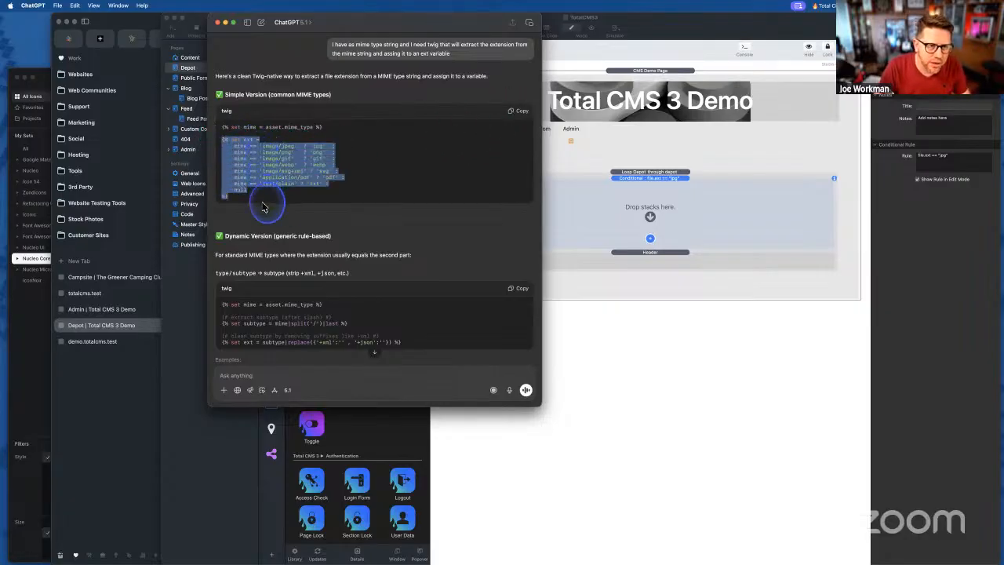
{"action": "left_click", "coordinate": [262, 206]}
{"action": "left_click_drag", "start_coordinate": [222, 127], "coordinate": [264, 206]}
{"action": "key", "text": "super+c"}
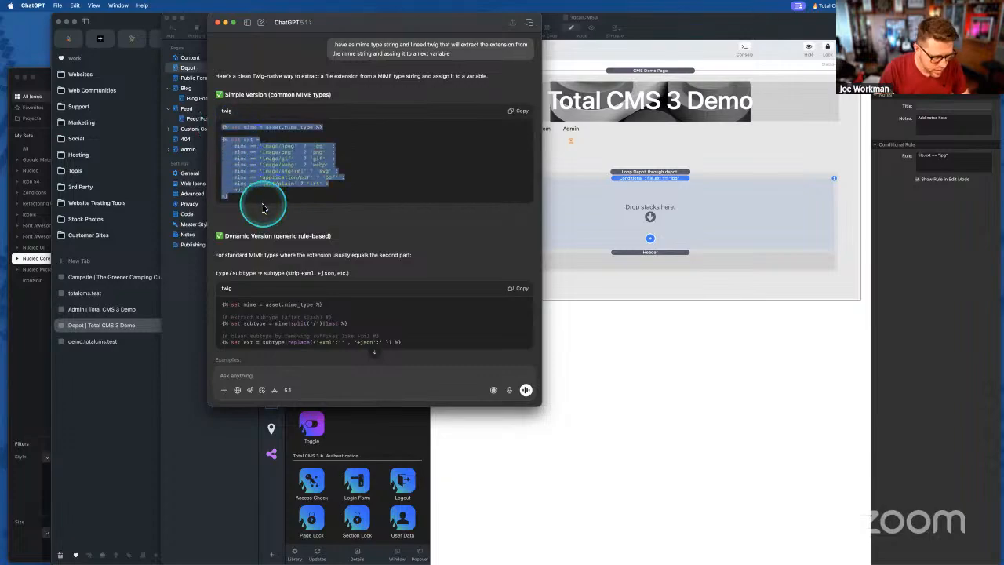
{"action": "left_click", "coordinate": [622, 208]}
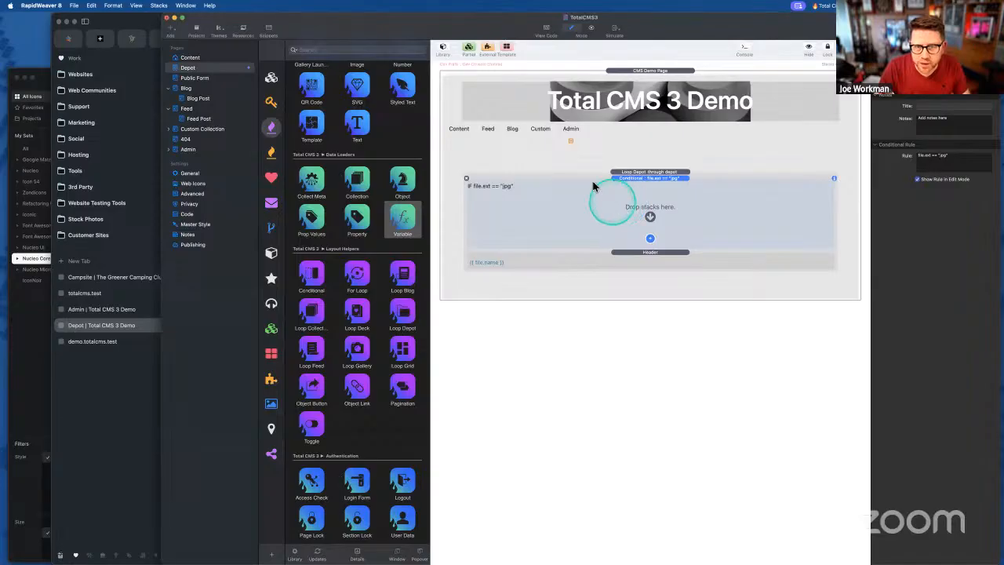
- Add a Foundation 6 HTML stack above the Conditional and paste the Twig ext-mapping code into it
{"action": "scroll", "coordinate": [326, 179], "scroll_direction": "up", "scroll_amount": 1}
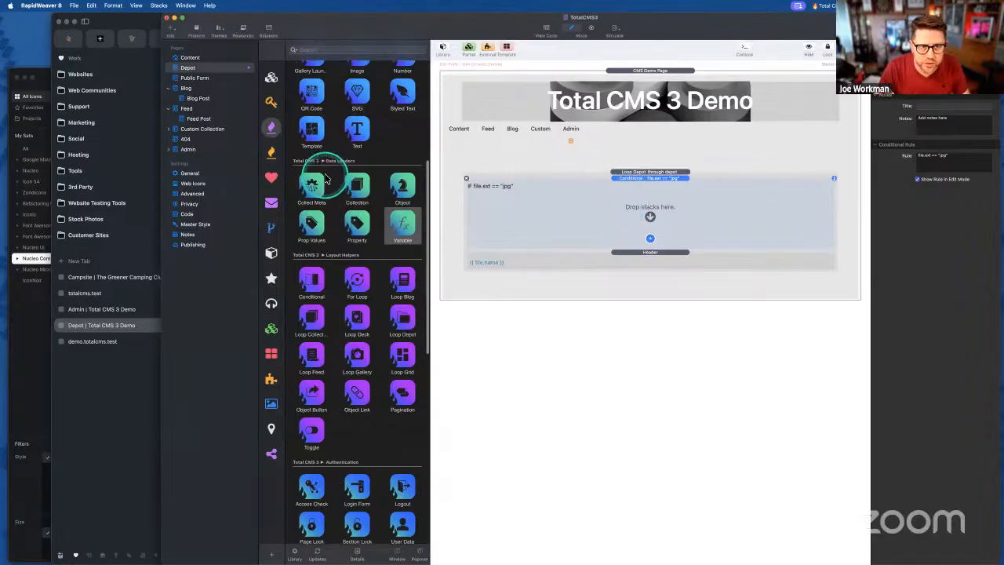
{"action": "left_click", "coordinate": [271, 76]}
{"action": "scroll", "coordinate": [357, 263], "scroll_direction": "down", "scroll_amount": 10}
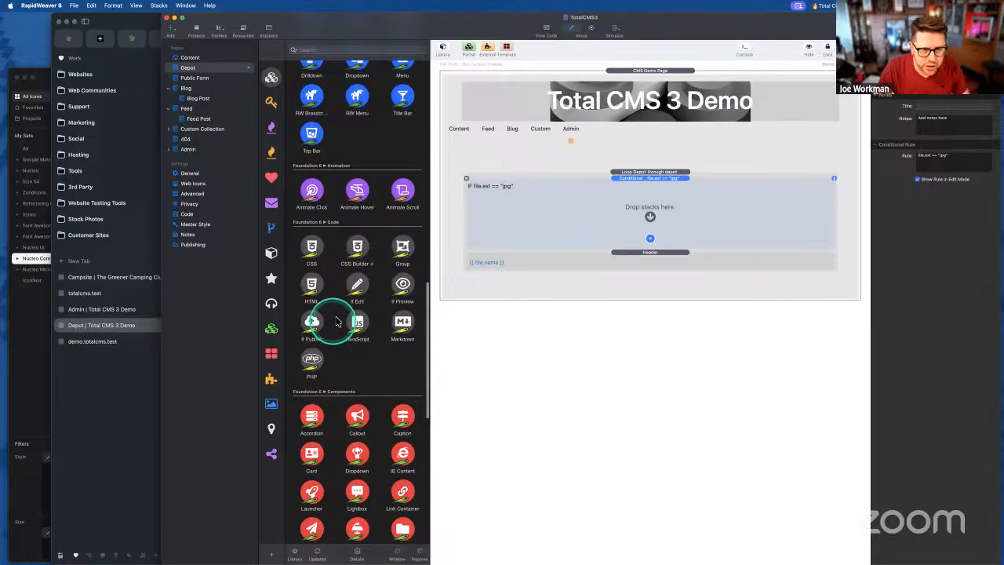
{"action": "left_click_drag", "start_coordinate": [314, 287], "coordinate": [569, 194]}
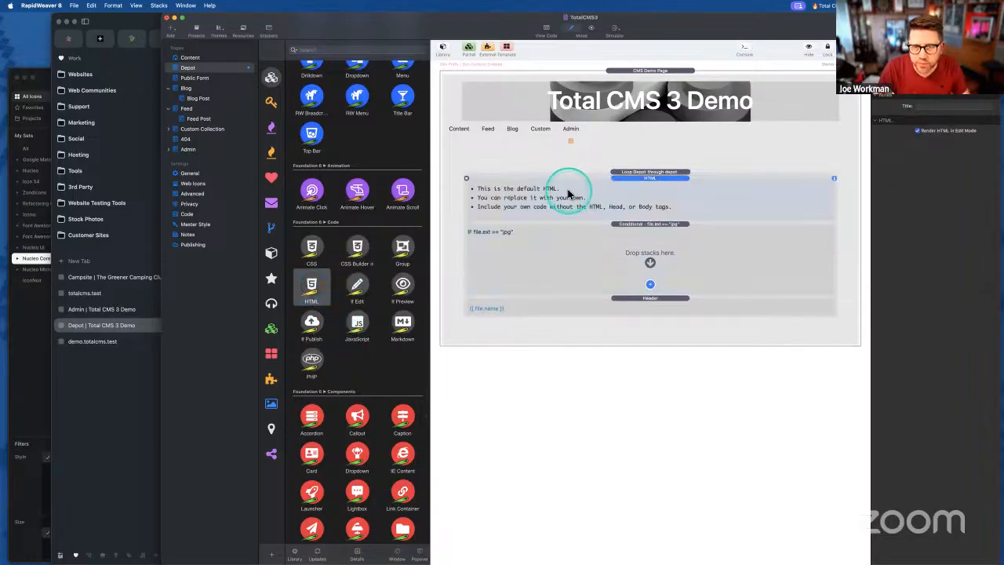
{"action": "double_click", "coordinate": [569, 194]}
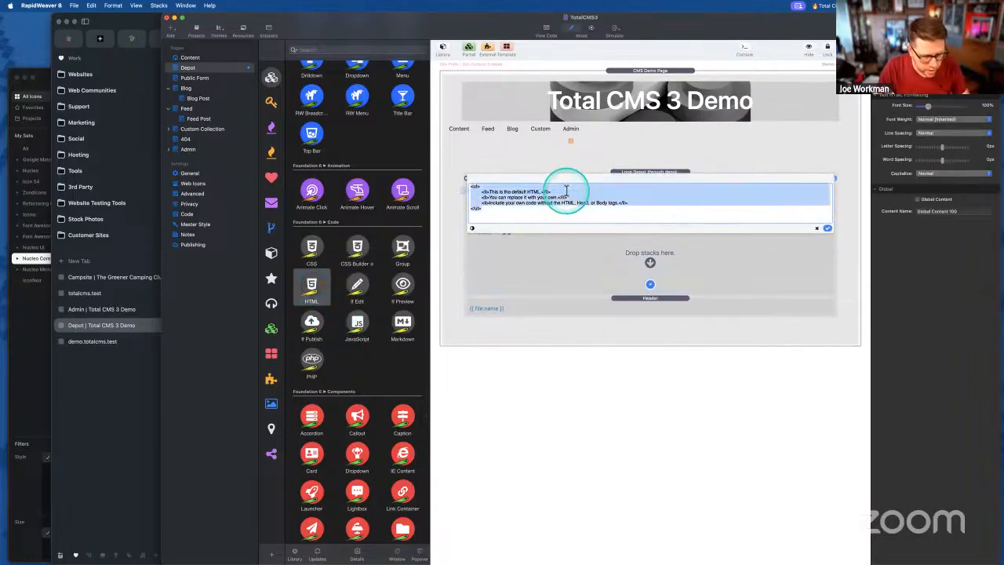
{"action": "key", "text": "super+v"}
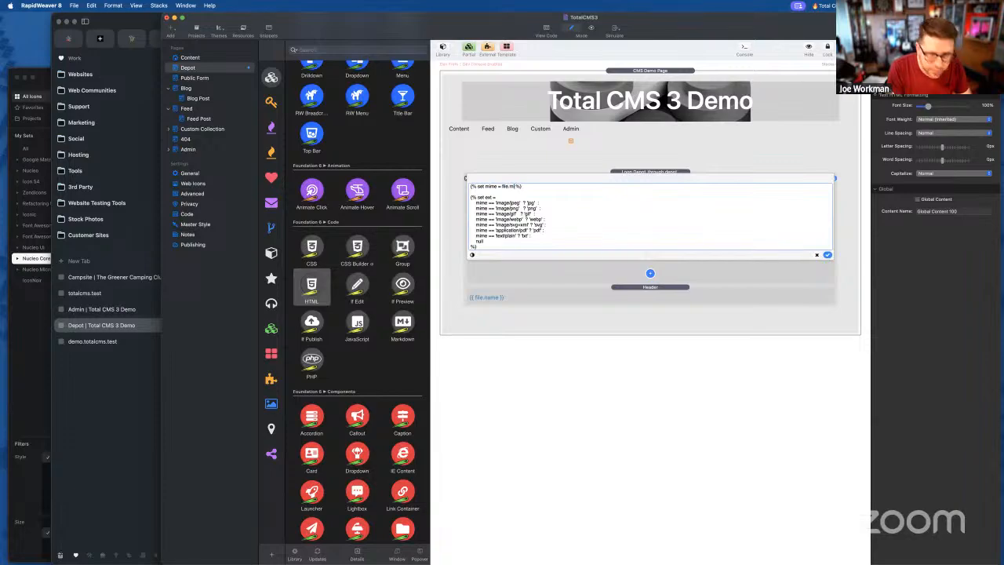
{"action": "left_click", "coordinate": [827, 254]}
{"action": "left_click", "coordinate": [650, 171]}
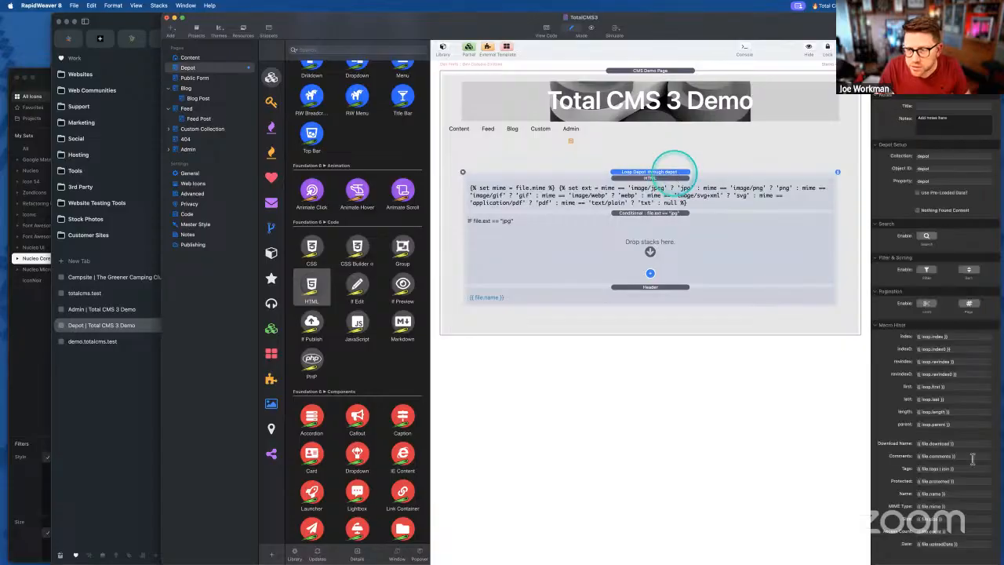
- Reopen the HTML stack's code and duplicate the application/pdf mapping line
{"action": "double_click", "coordinate": [600, 188]}
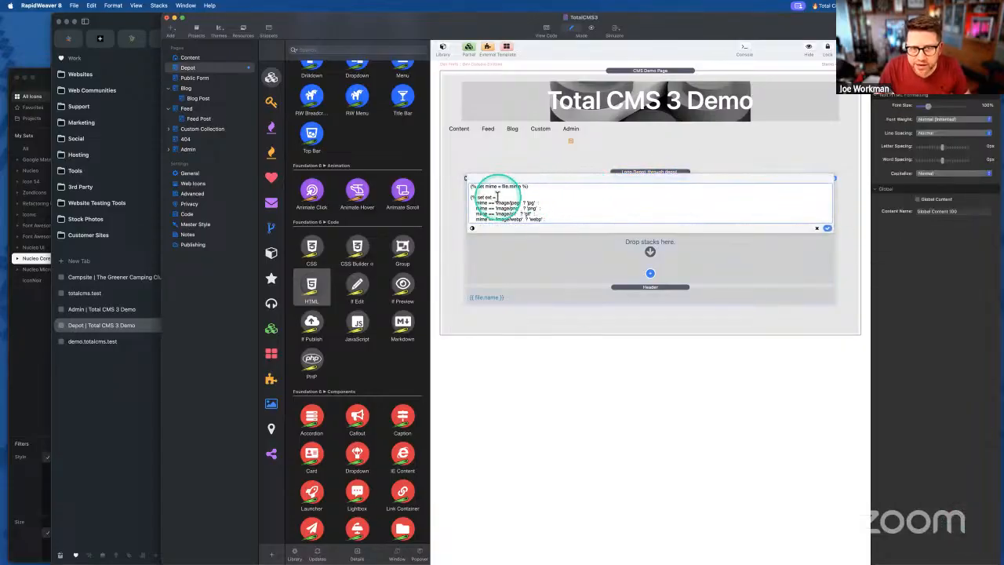
{"action": "scroll", "coordinate": [506, 196], "scroll_direction": "up", "scroll_amount": 1}
{"action": "scroll", "coordinate": [538, 203], "scroll_direction": "up", "scroll_amount": 1}
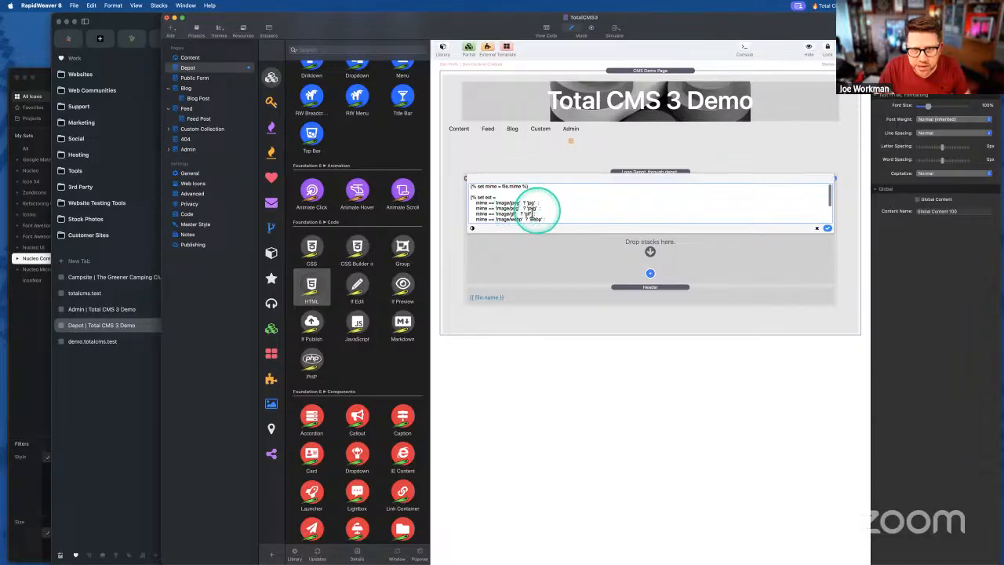
{"action": "scroll", "coordinate": [527, 204], "scroll_direction": "down", "scroll_amount": 3}
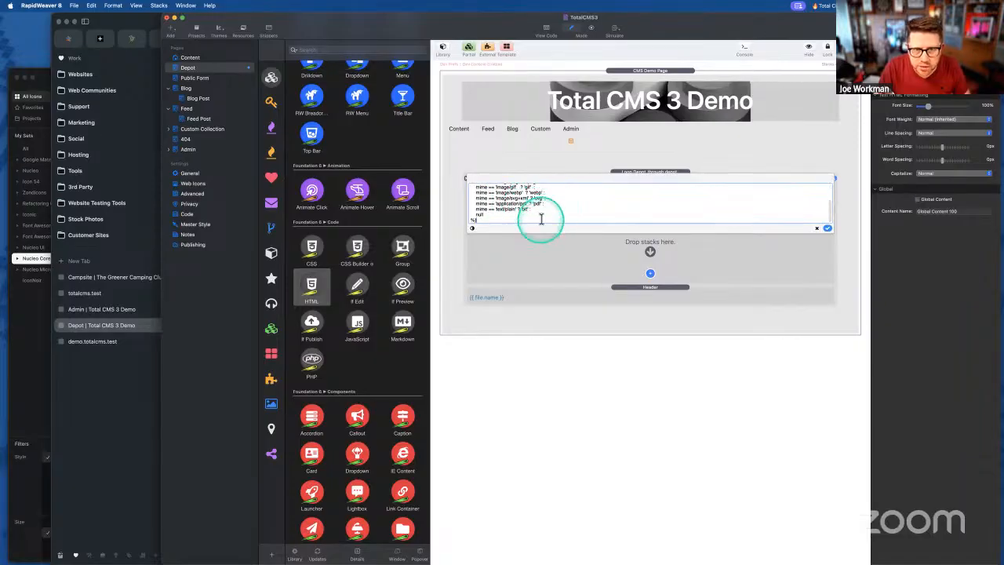
{"action": "left_click", "coordinate": [546, 203]}
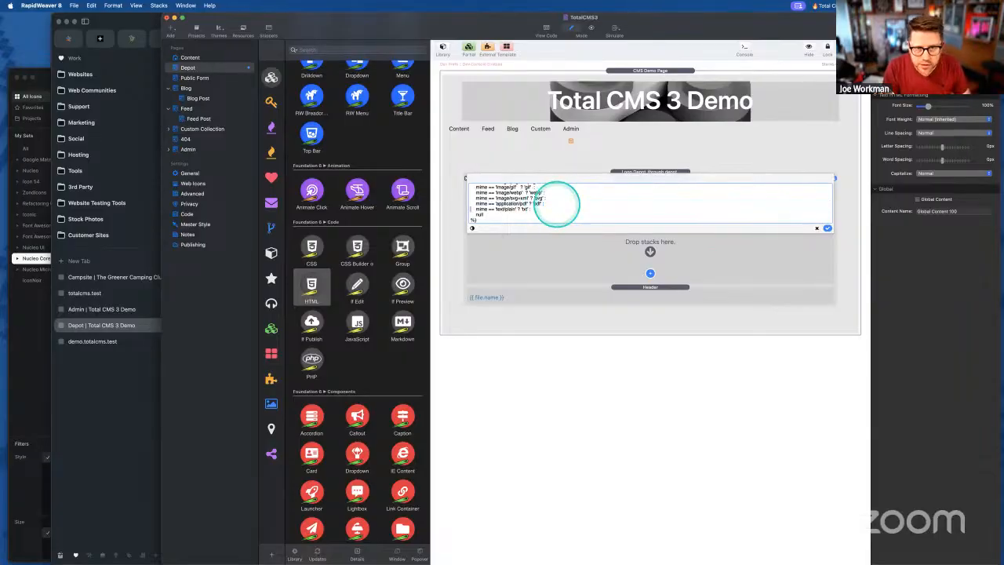
{"action": "key", "text": "Delete"}
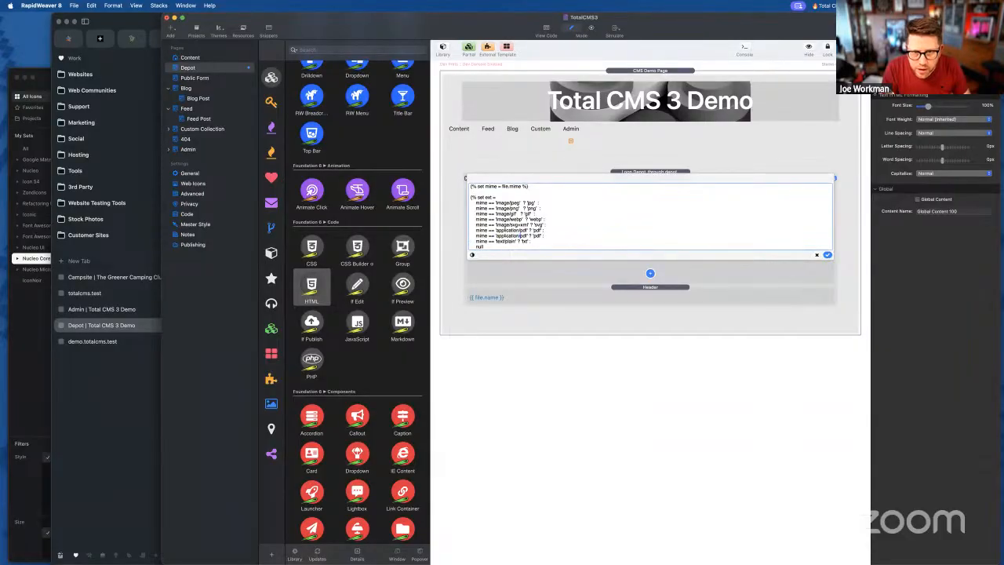
- Check in the demo.totalcms.test depot admin that the zip file's MIME type is application/zip
{"action": "left_click", "coordinate": [123, 398]}
{"action": "left_click", "coordinate": [110, 341]}
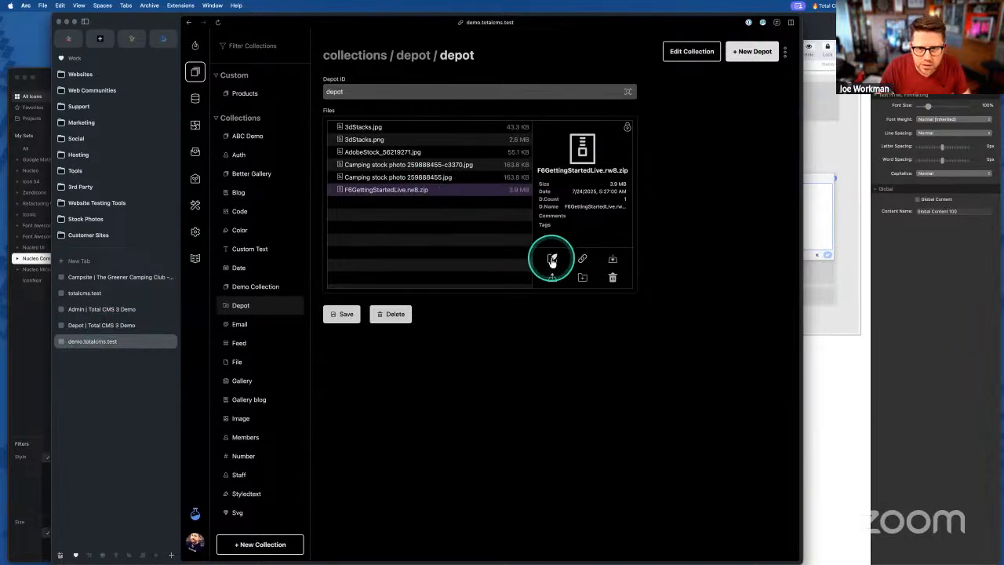
{"action": "left_click", "coordinate": [552, 258]}
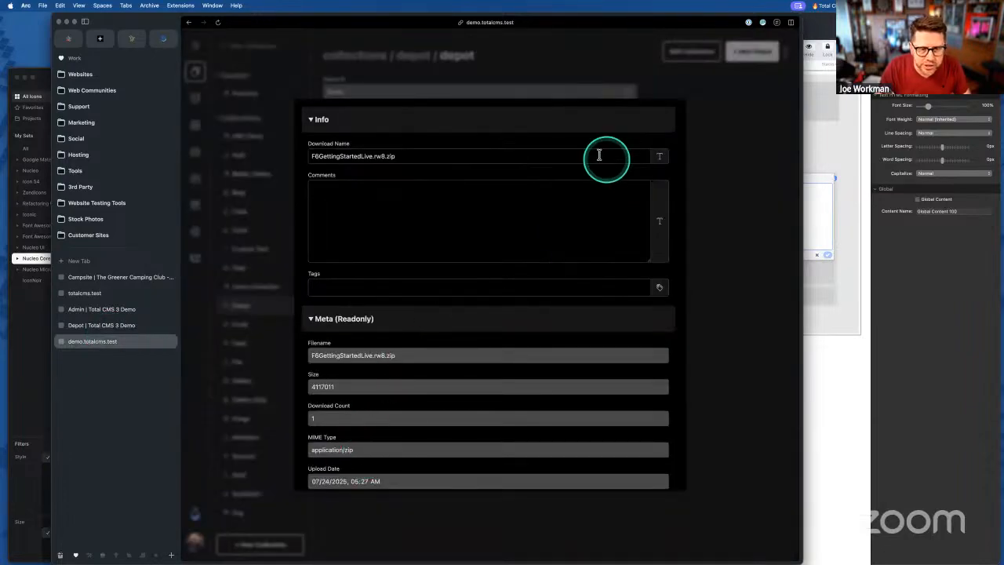
{"action": "left_click", "coordinate": [725, 114]}
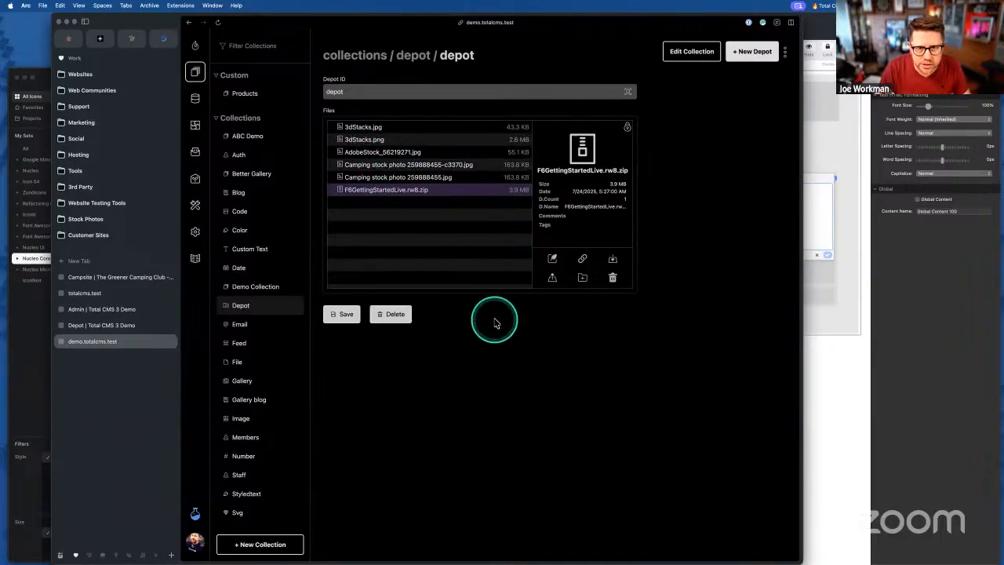
{"action": "left_click", "coordinate": [816, 297]}
- Add an application/zip ? 'zip' line to the HTML stack's Twig mapping and save it
{"action": "double_click", "coordinate": [578, 197]}
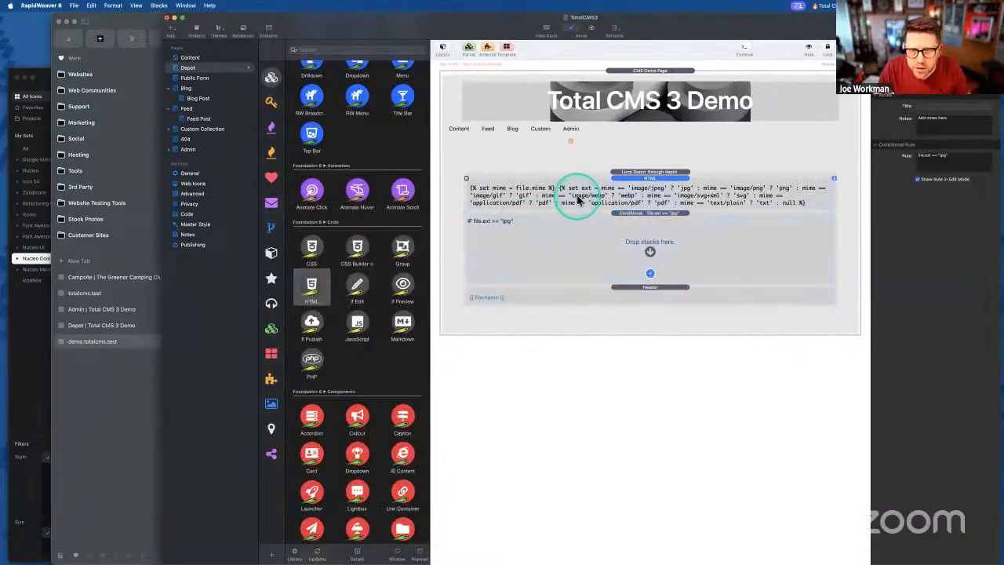
{"action": "scroll", "coordinate": [514, 212], "scroll_direction": "down", "scroll_amount": 3}
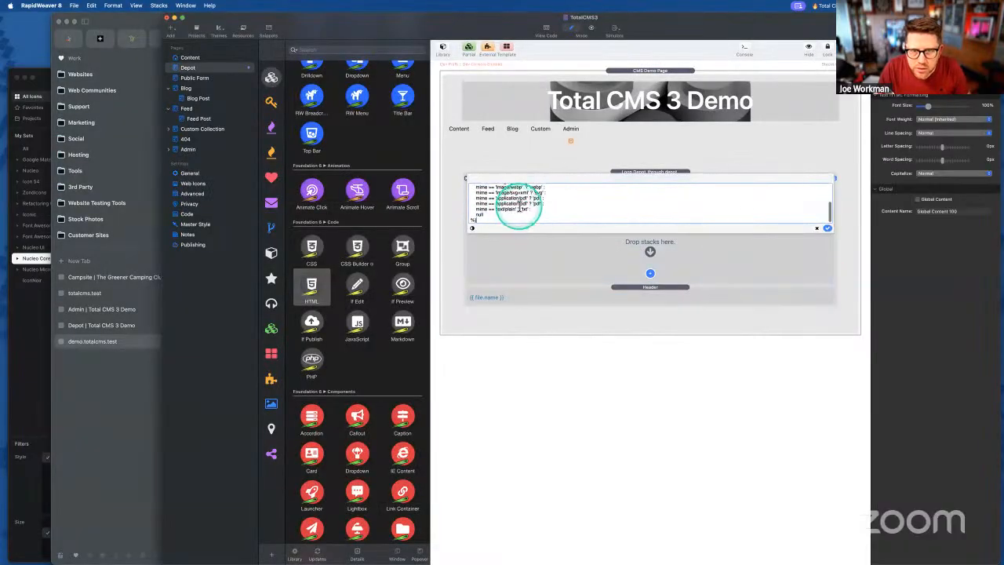
{"action": "left_click", "coordinate": [619, 226]}
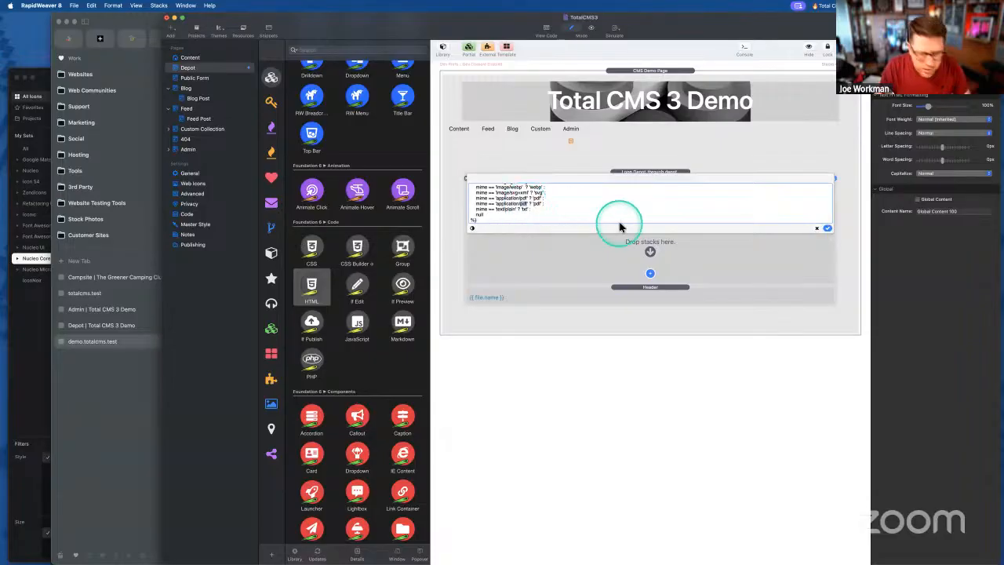
{"action": "left_click", "coordinate": [620, 224]}
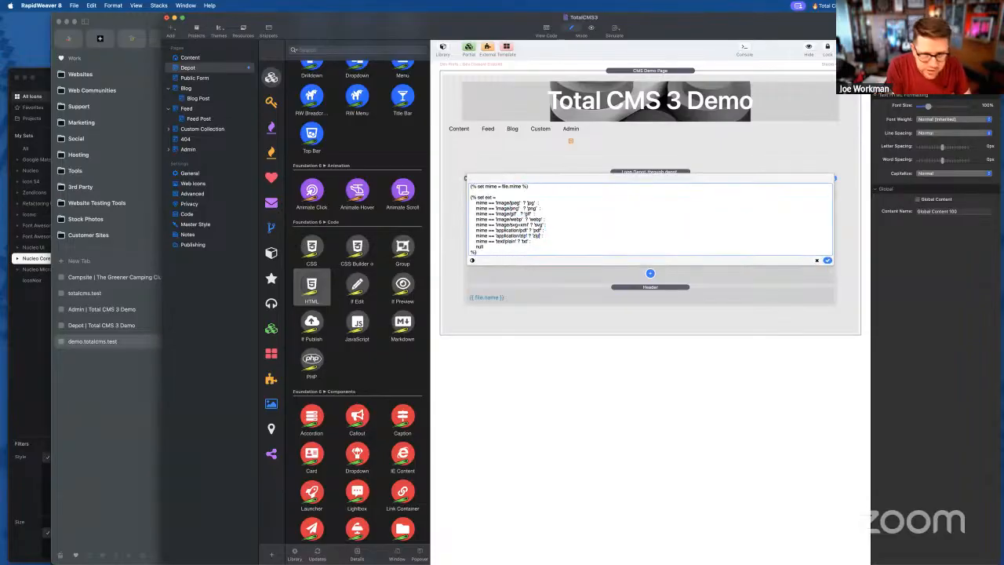
{"action": "left_click", "coordinate": [828, 261]}
- Move the file-name Header into the jpg Conditional's drop area
{"action": "left_click", "coordinate": [733, 238]}
{"action": "left_click", "coordinate": [510, 222]}
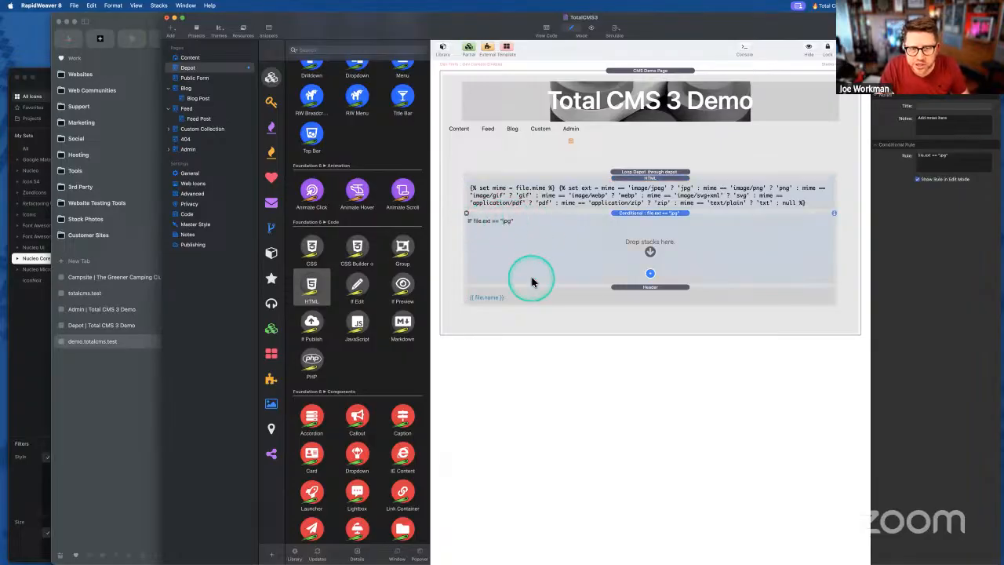
{"action": "left_click_drag", "start_coordinate": [565, 291], "coordinate": [634, 240]}
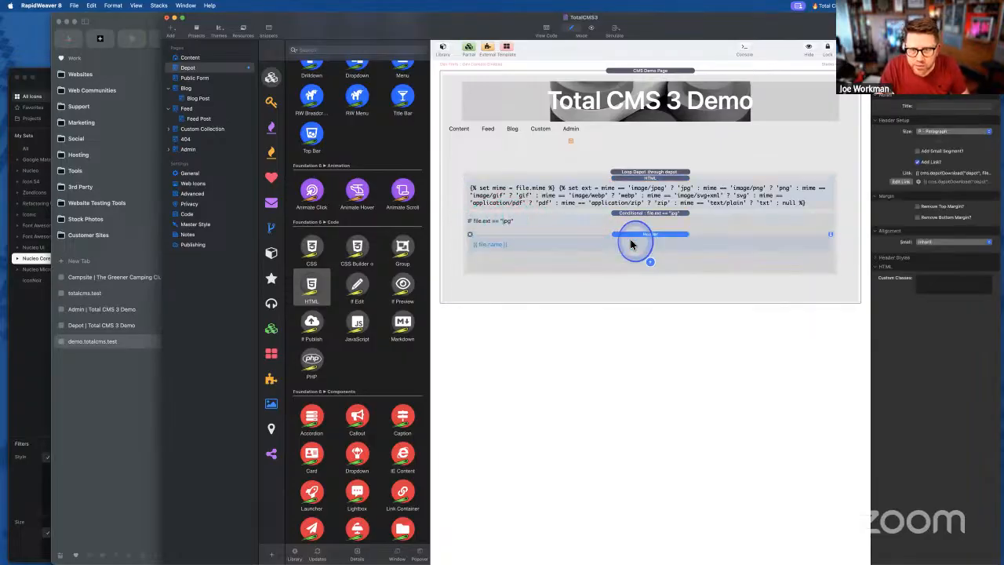
- Insert the saved JPG icon SVG snippet before {{ file.name }} in the HTML code
{"action": "double_click", "coordinate": [516, 245]}
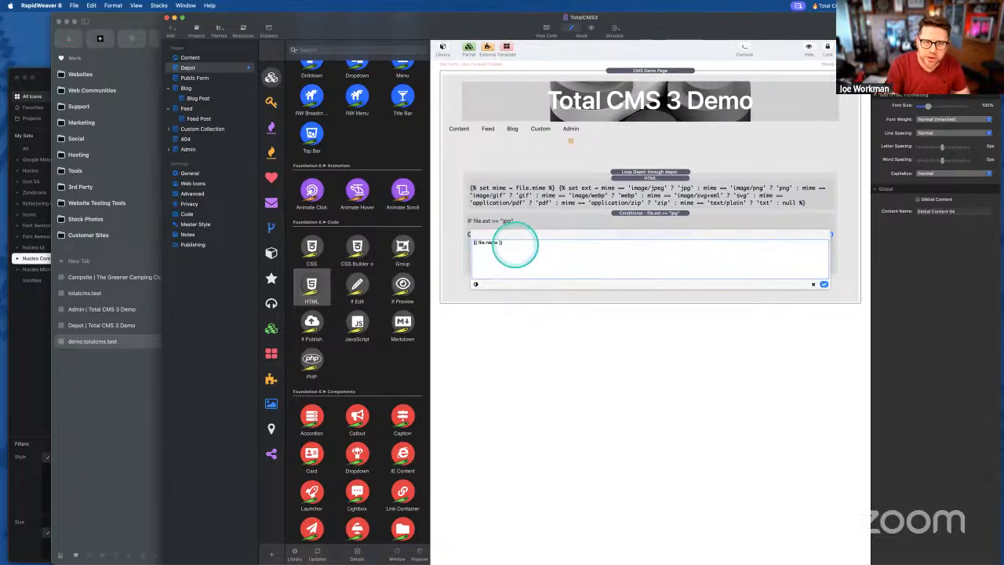
{"action": "key", "text": "super+shift+v"}
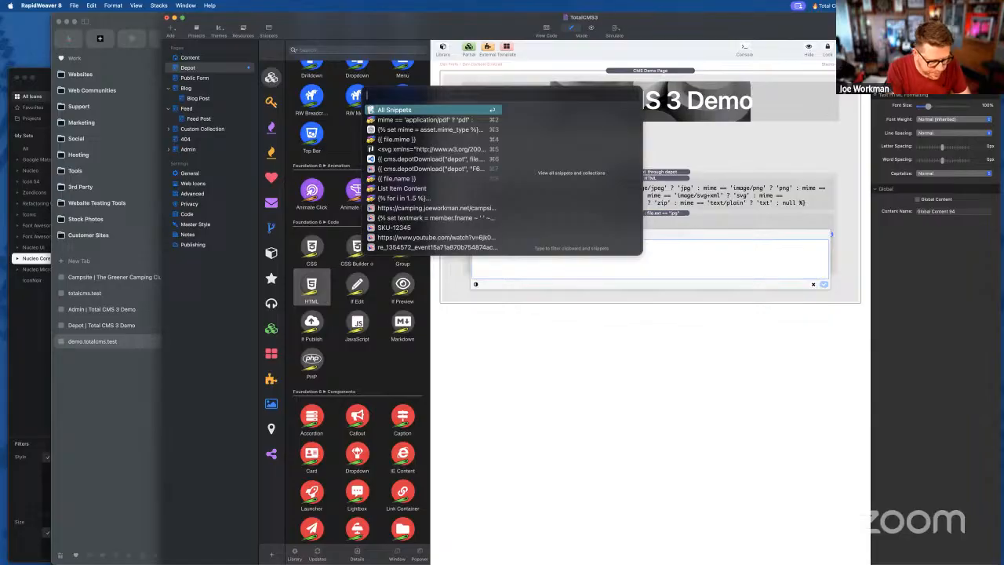
{"action": "key", "text": "Escape"}
{"action": "key", "text": "super+shift+v"}
{"action": "key", "text": "Down"}
{"action": "key", "text": "Down"}
{"action": "key", "text": "Down"}
{"action": "key", "text": "Down"}
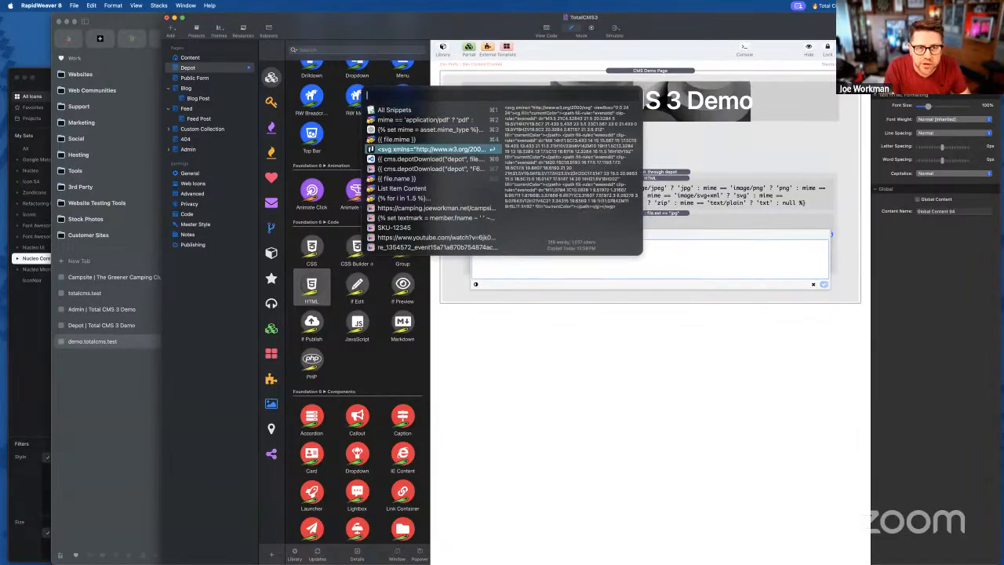
{"action": "key", "text": "Return"}
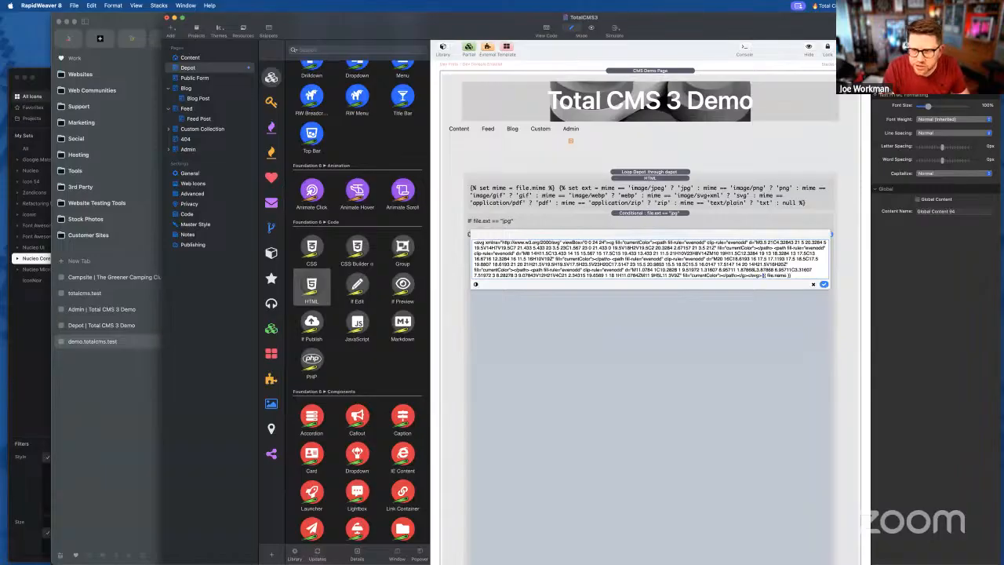
{"action": "left_click", "coordinate": [823, 284]}
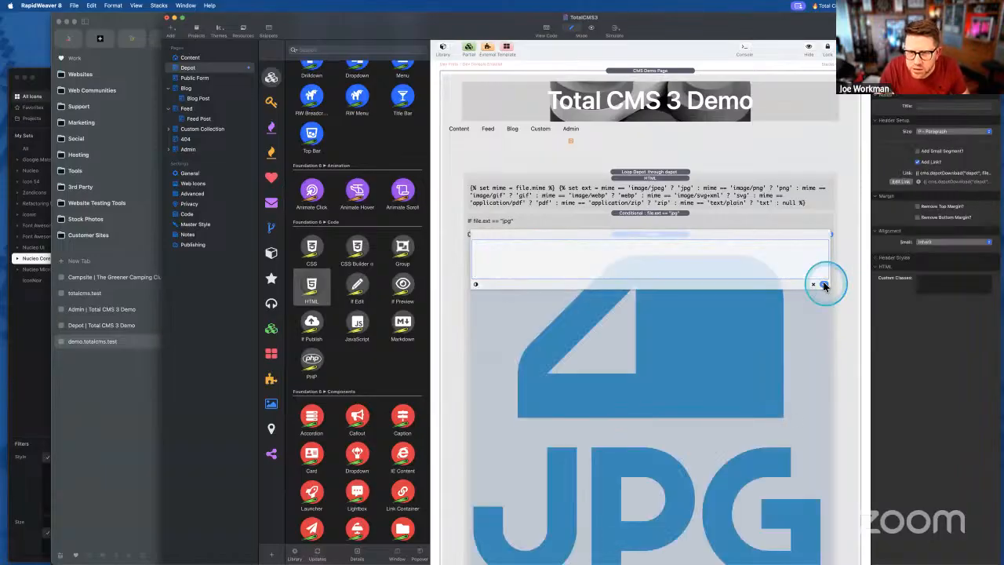
- Add width="16" height="16" before the SVG's viewBox and save the code
{"action": "double_click", "coordinate": [665, 321]}
{"action": "left_click", "coordinate": [571, 229]}
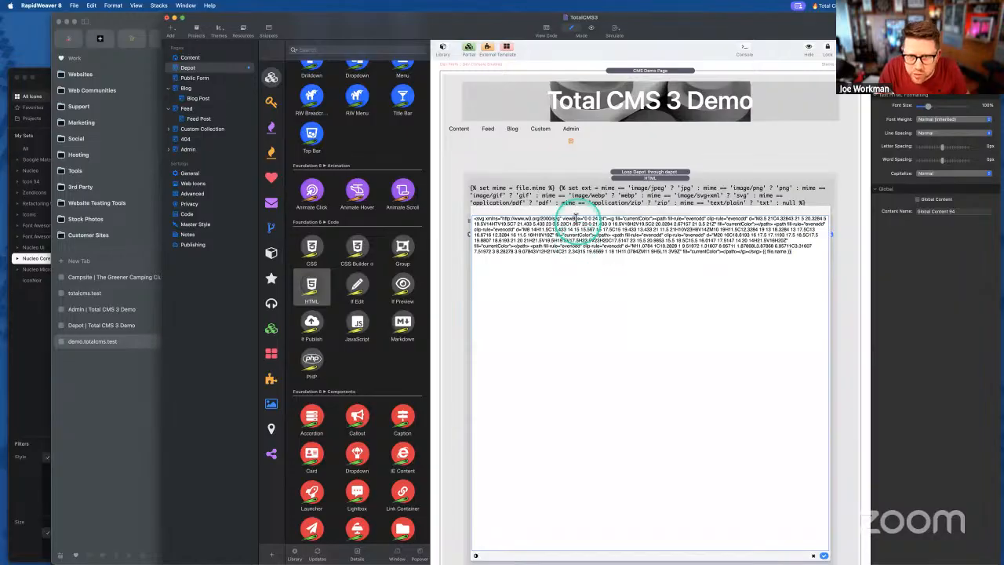
{"action": "left_click", "coordinate": [634, 218]}
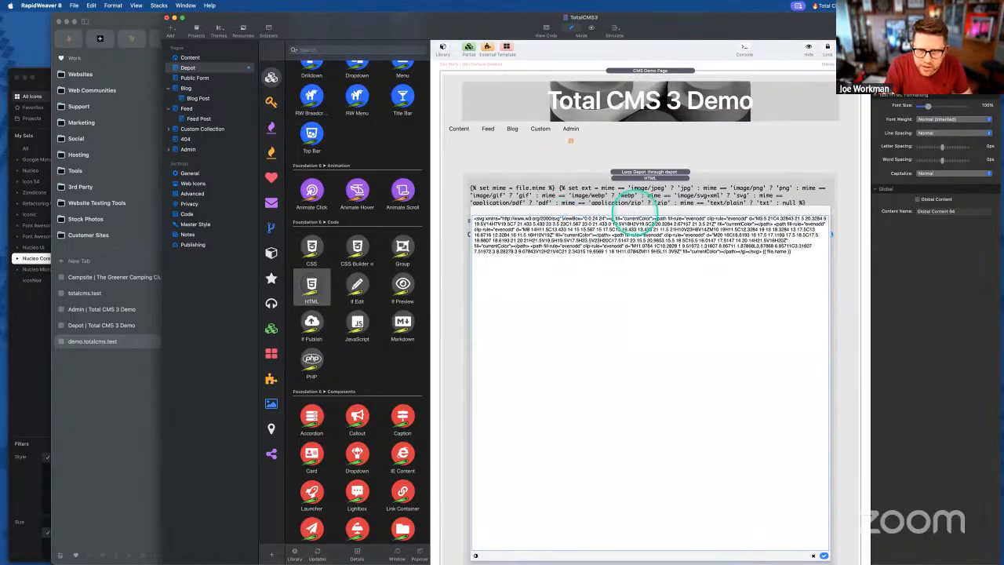
{"action": "type", "text": "width"}
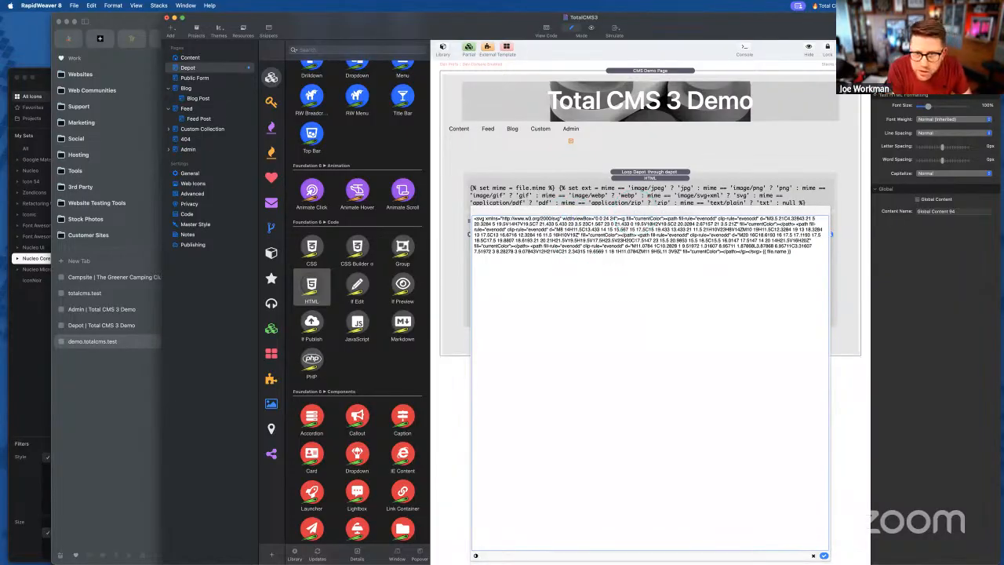
{"action": "type", "text": "=\"24\""}
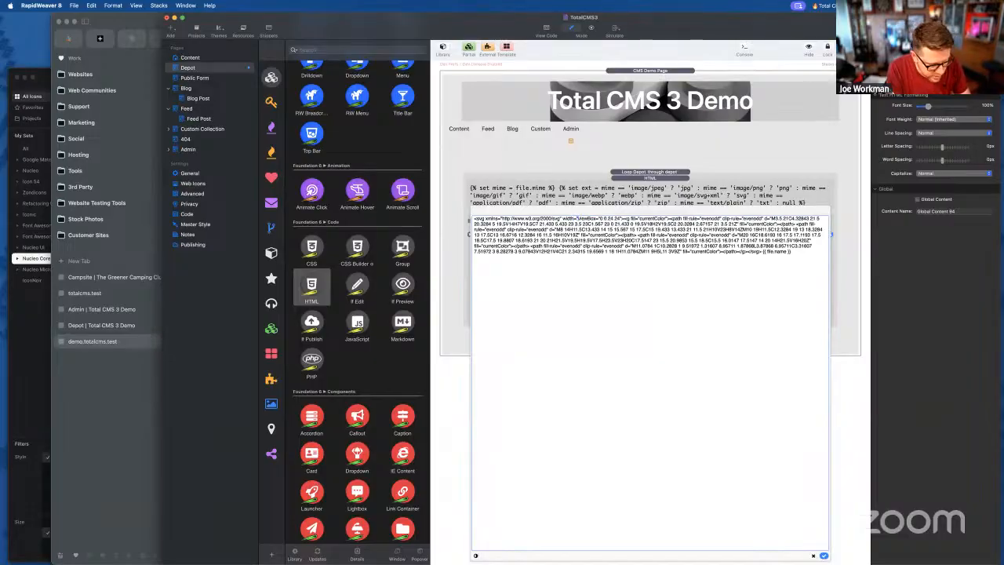
{"action": "key", "text": "BackSpace"}
{"action": "type", "text": "6\" height="}
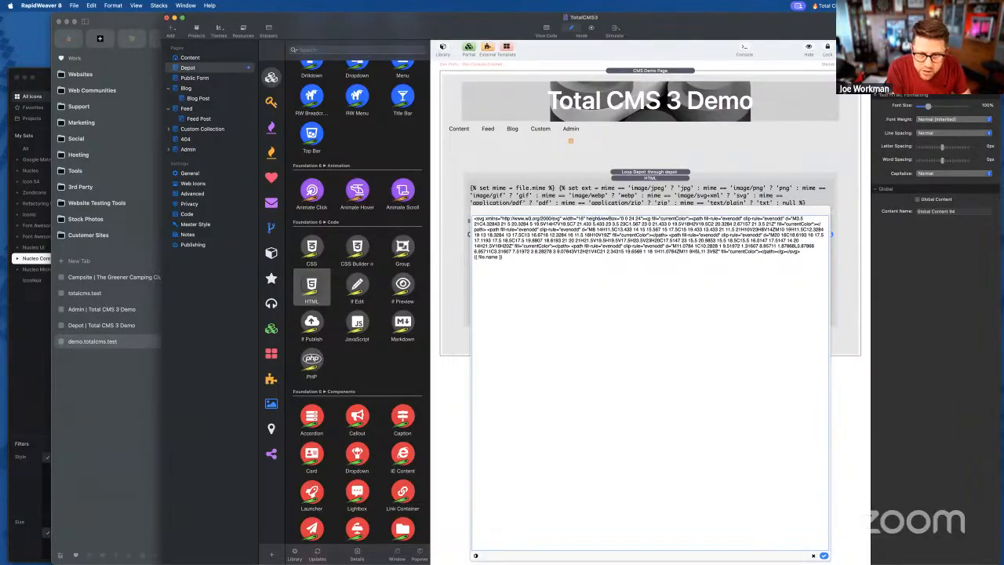
{"action": "type", "text": "\"16\""}
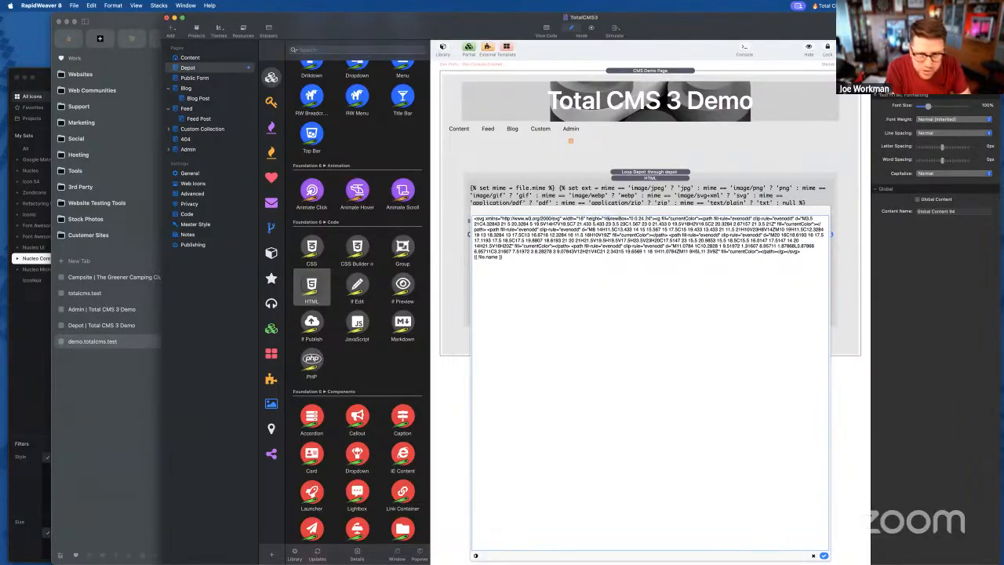
{"action": "left_click", "coordinate": [824, 555]}
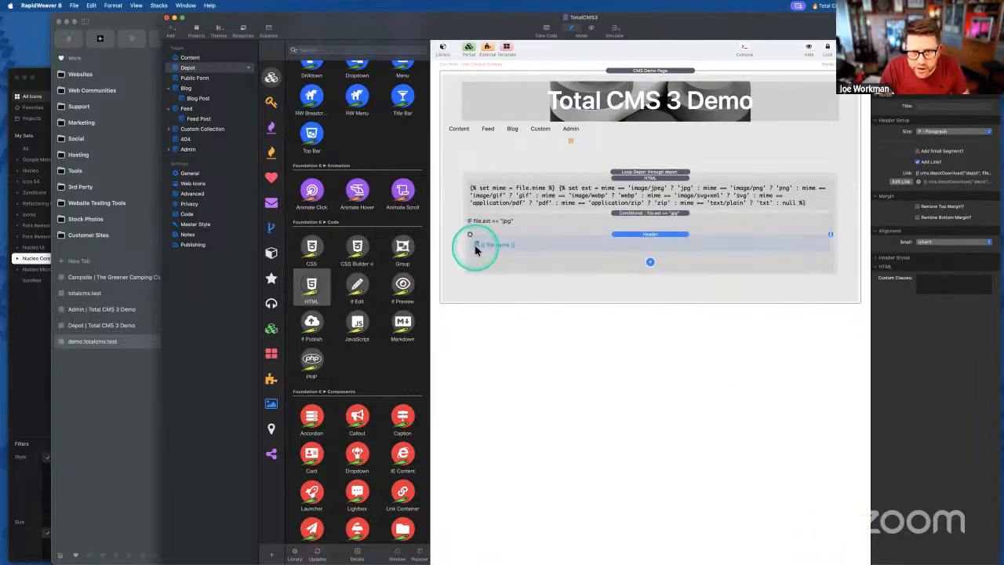
- Add an ELSEIF branch below the first conditional and change its rule to ext == "jpg"
{"action": "left_click", "coordinate": [553, 223]}
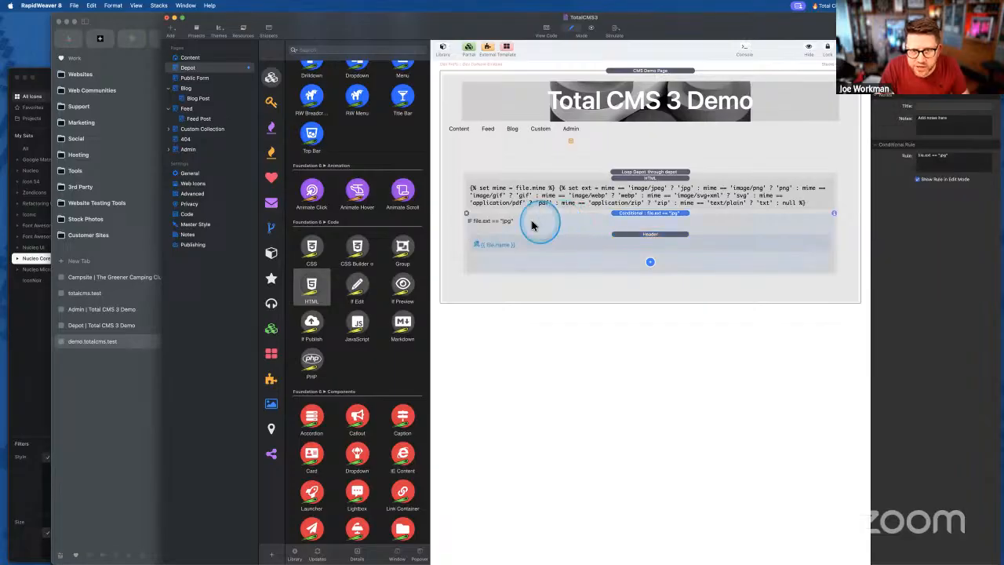
{"action": "left_click", "coordinate": [649, 262]}
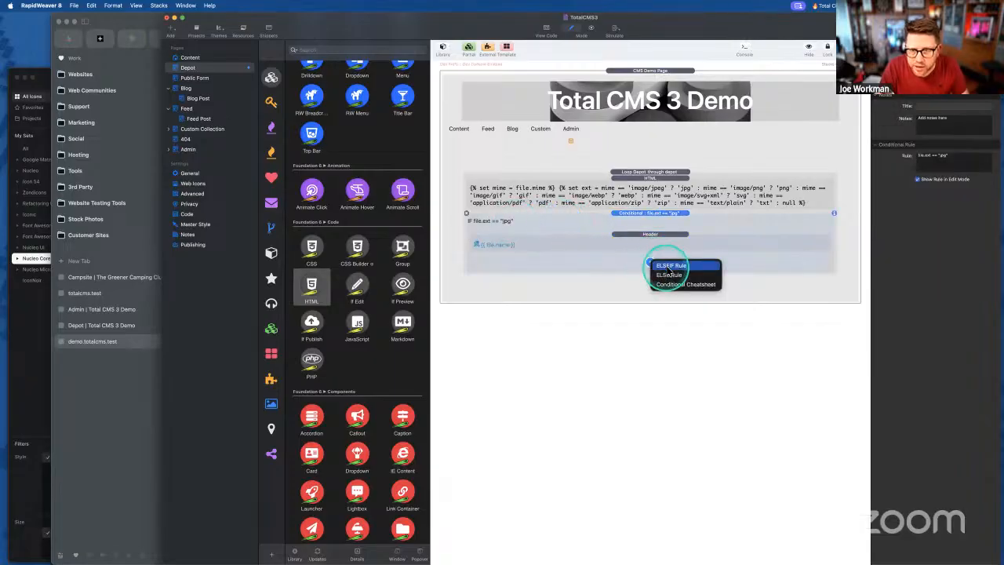
{"action": "left_click", "coordinate": [669, 268]}
{"action": "left_click", "coordinate": [572, 213]}
{"action": "left_click", "coordinate": [932, 157]}
{"action": "left_click", "coordinate": [925, 156]}
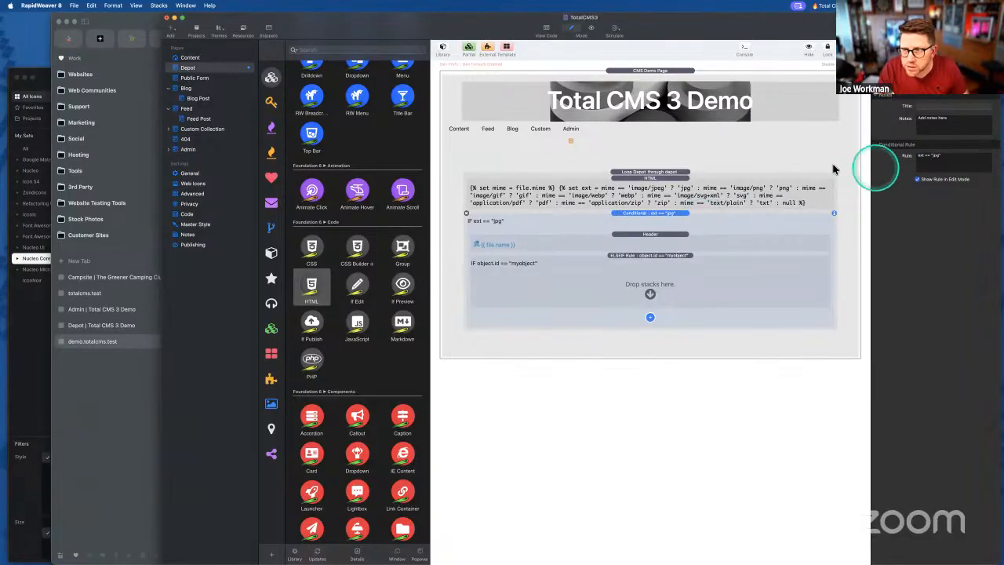
{"action": "left_click", "coordinate": [925, 158]}
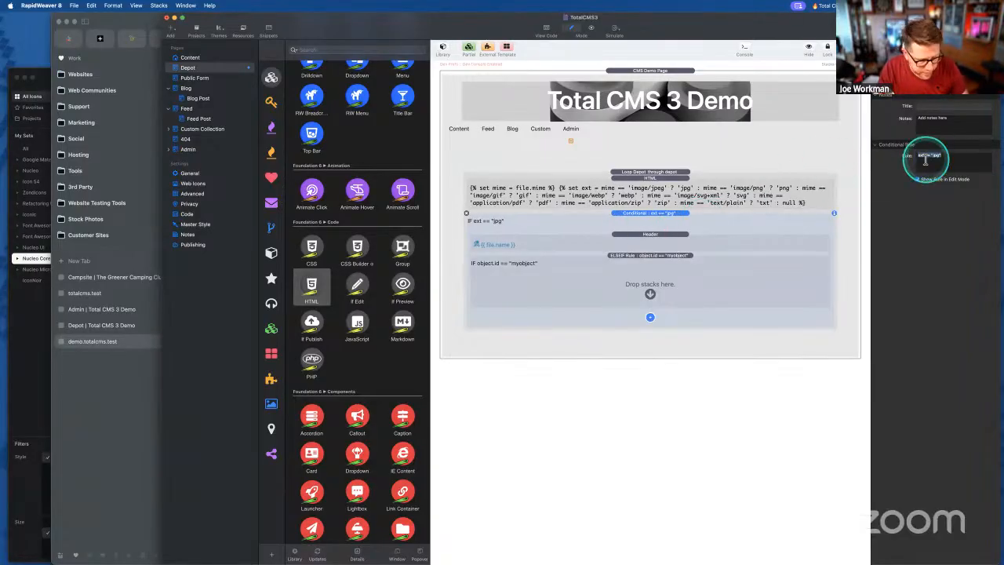
- Set the new ELSEIF rule to ext == "png" and copy the file-name header into it
{"action": "left_click", "coordinate": [581, 281]}
{"action": "left_click", "coordinate": [941, 157]}
{"action": "triple_click", "coordinate": [941, 157]}
{"action": "key", "text": "super+v"}
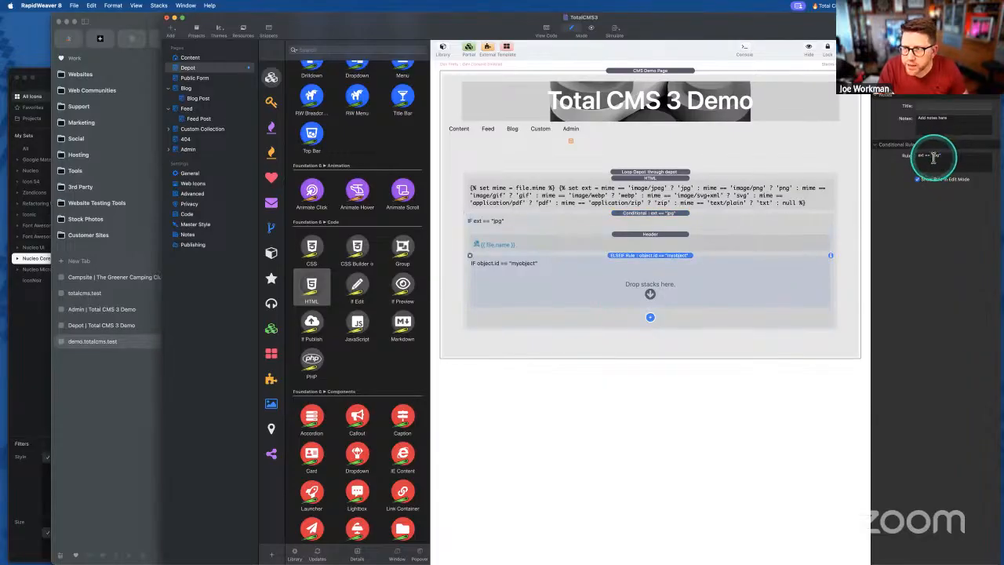
{"action": "double_click", "coordinate": [935, 156]}
{"action": "type", "text": "png"}
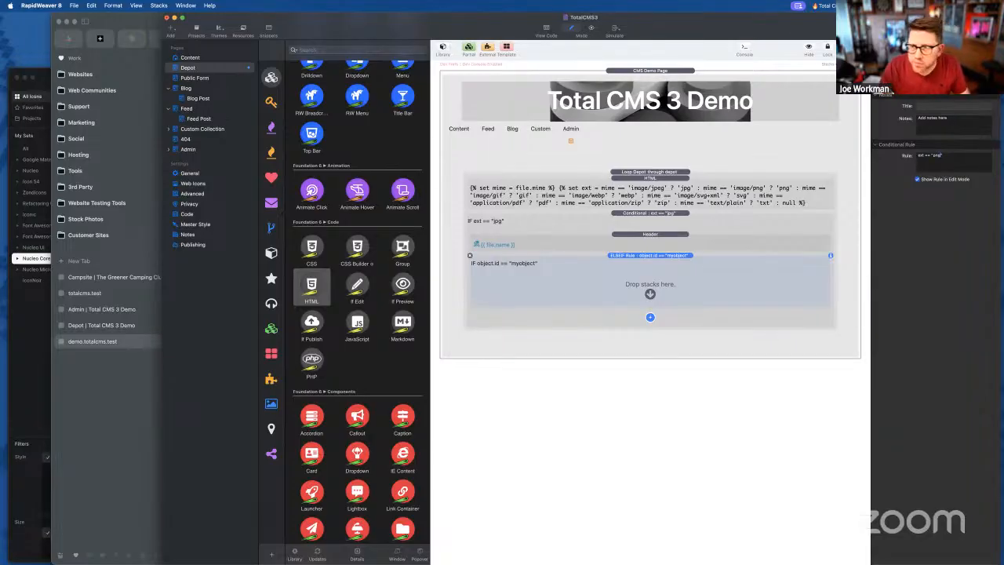
{"action": "left_click_drag", "start_coordinate": [650, 235], "coordinate": [640, 292]}
{"action": "left_click", "coordinate": [44, 373]}
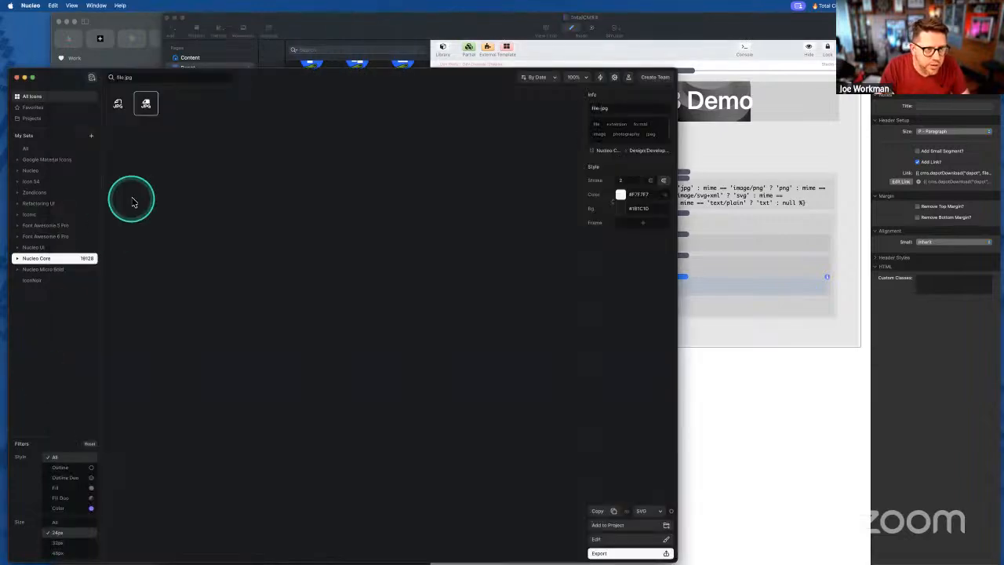
- Search Nucleo for the PNG file icon and copy it as SVG
{"action": "double_click", "coordinate": [132, 77]}
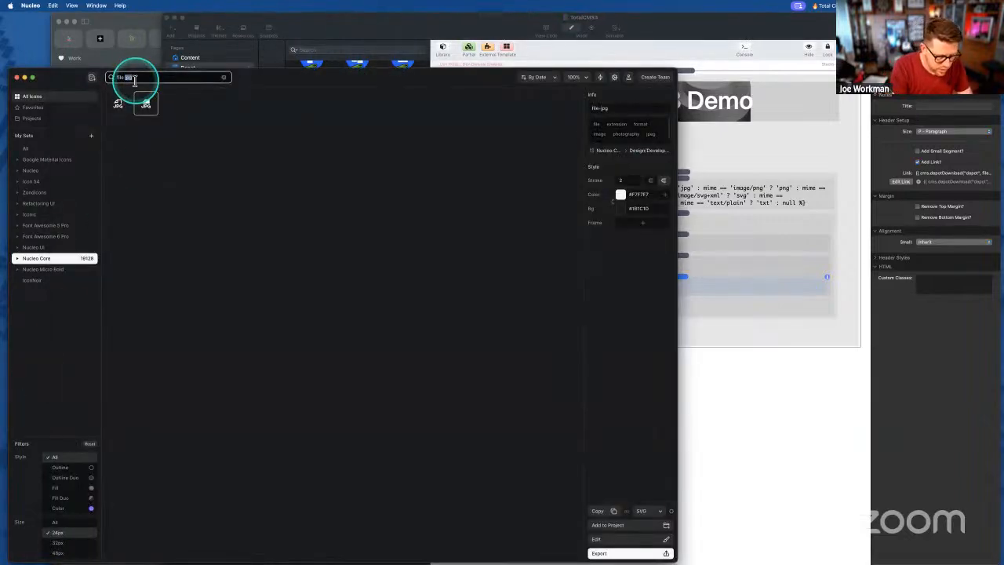
{"action": "left_click", "coordinate": [148, 107]}
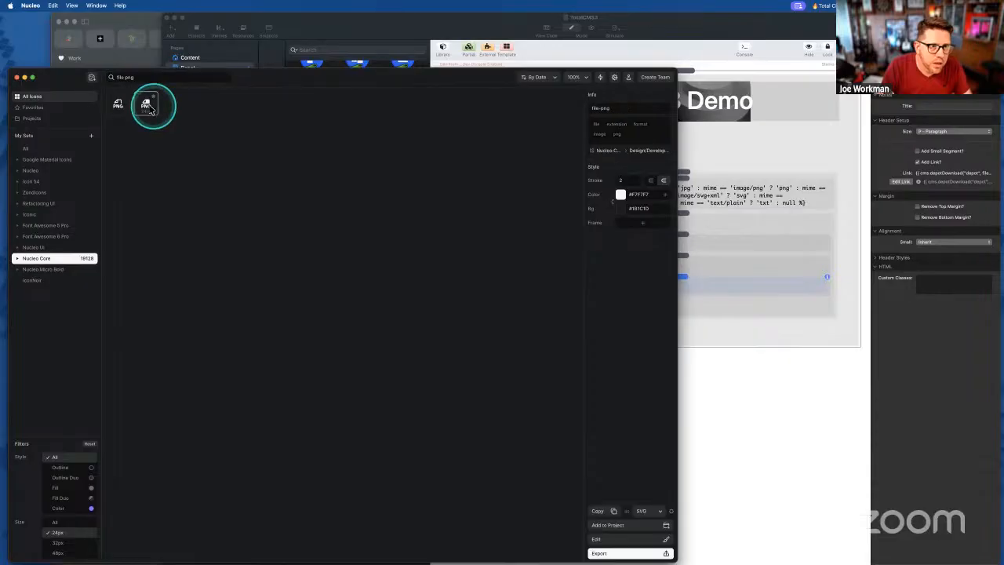
{"action": "right_click", "coordinate": [149, 109]}
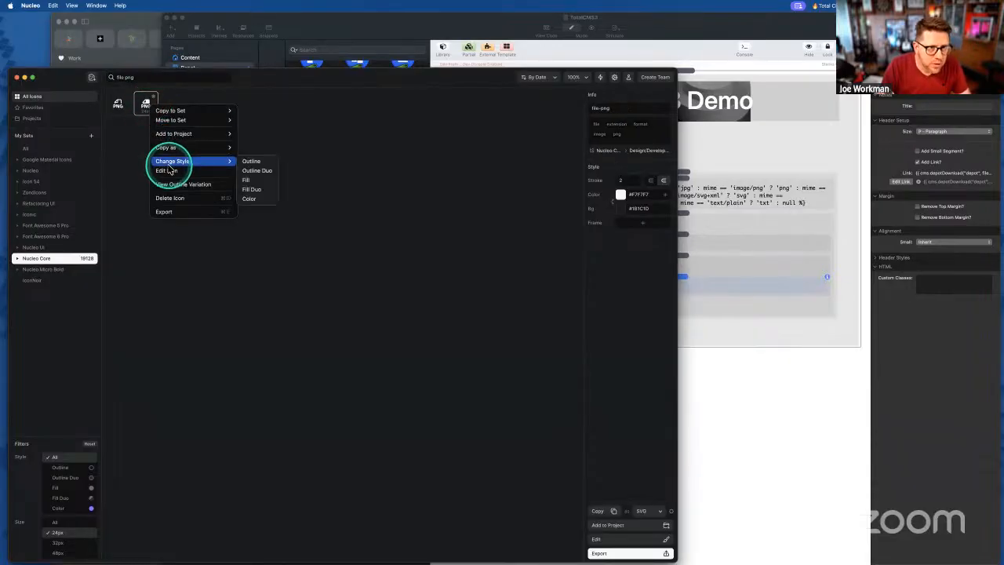
{"action": "mouse_move", "coordinate": [189, 147]}
{"action": "left_click", "coordinate": [256, 149]}
- Paste the PNG icon SVG into the png branch's header code in RapidWeaver
{"action": "left_click", "coordinate": [745, 306]}
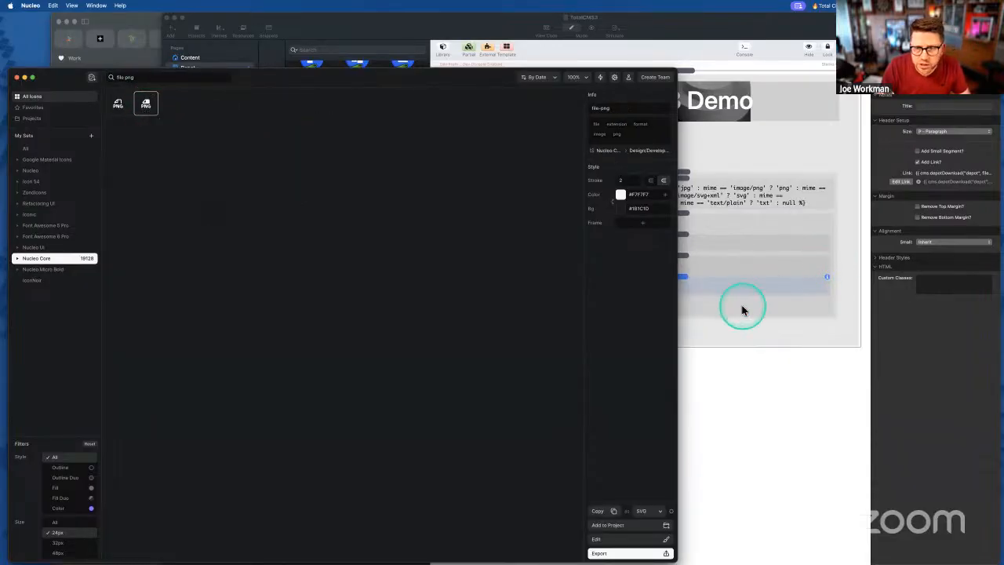
{"action": "double_click", "coordinate": [707, 289]}
{"action": "key", "text": "super+v"}
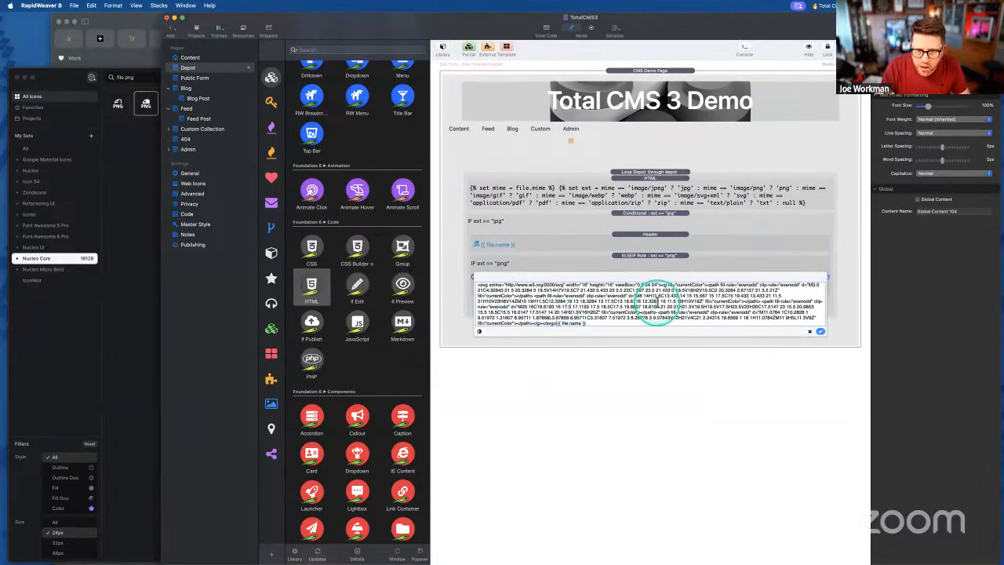
- Replace the png header's markup with the PNG SVG sized width 16, height 16, and save it
{"action": "key", "text": "super+a"}
{"action": "key", "text": "super+v"}
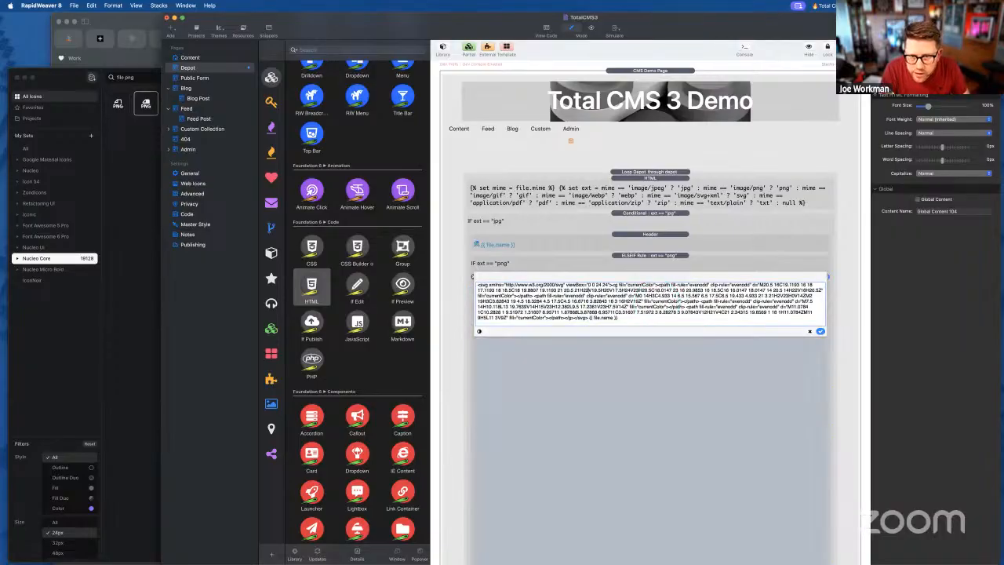
{"action": "type", "text": "width"}
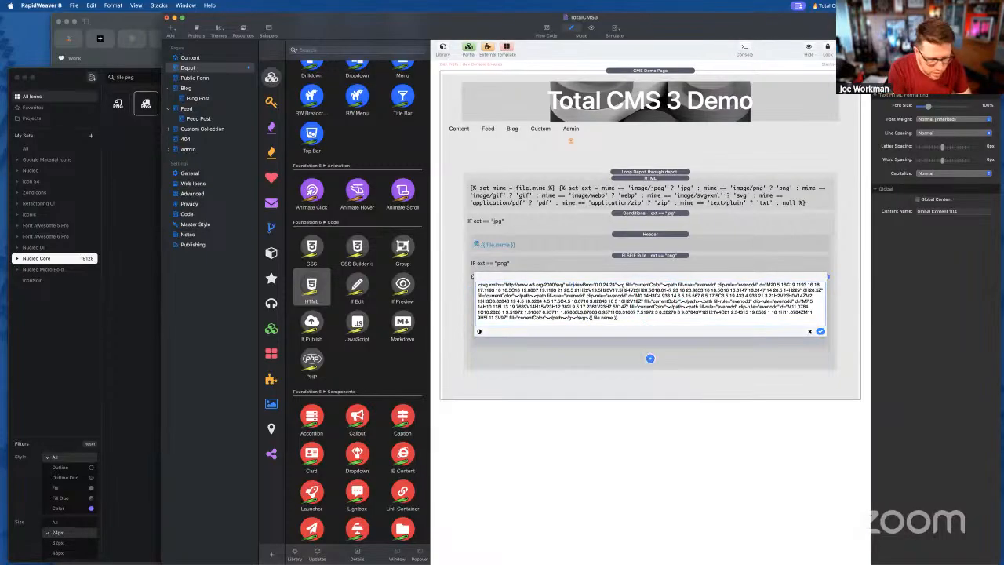
{"action": "type", "text": "=\"1\""}
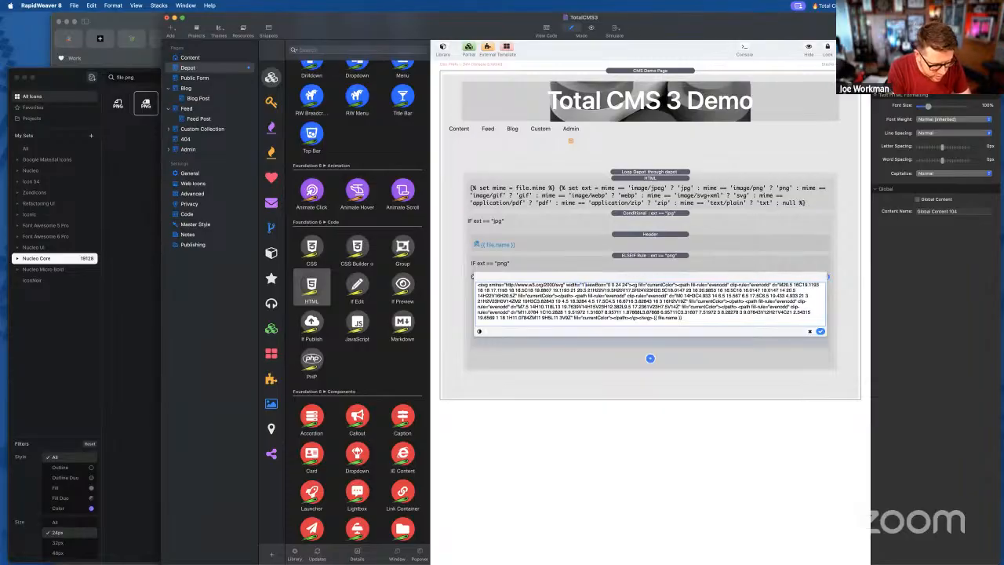
{"action": "type", "text": "6"}
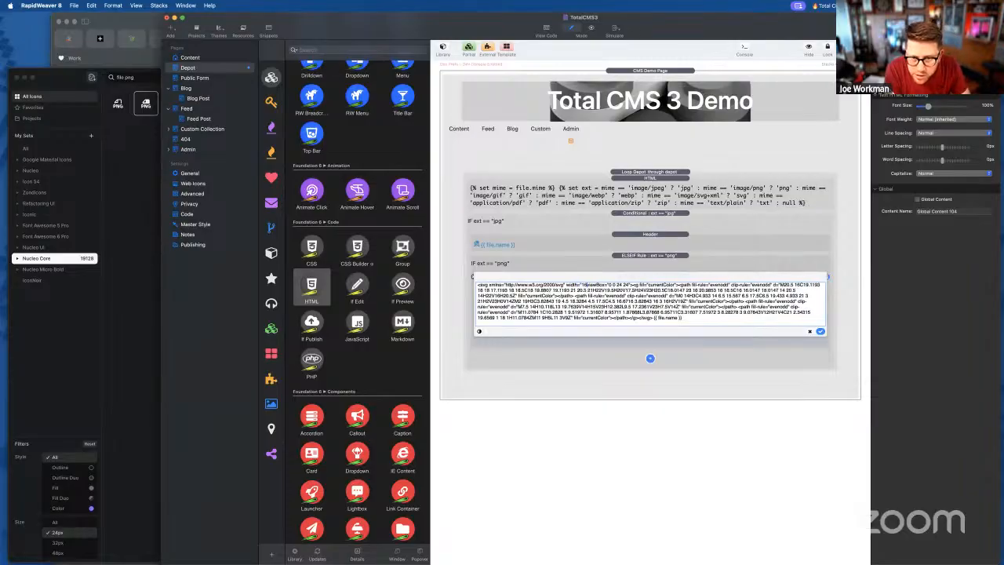
{"action": "type", "text": " height="}
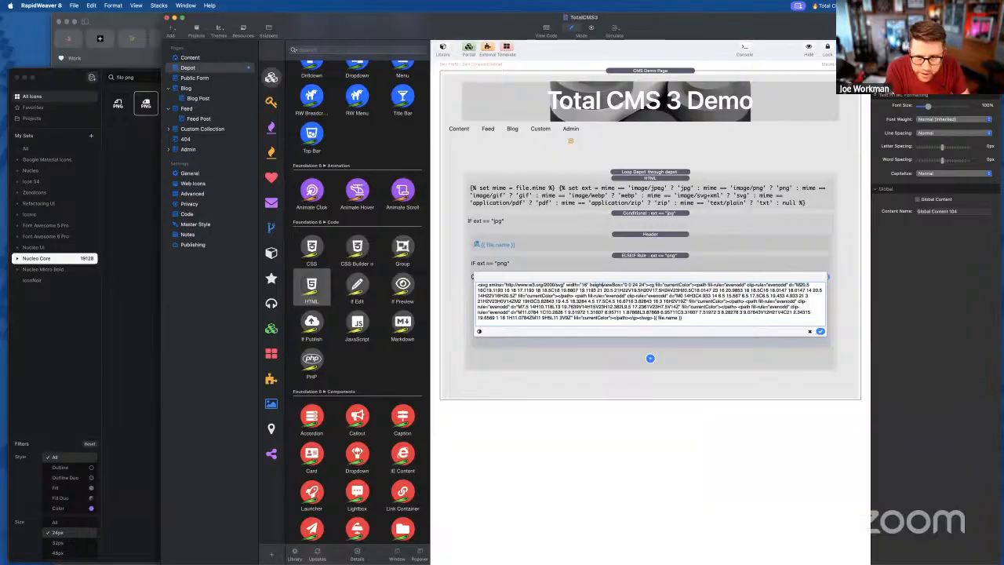
{"action": "type", "text": "\"16\""}
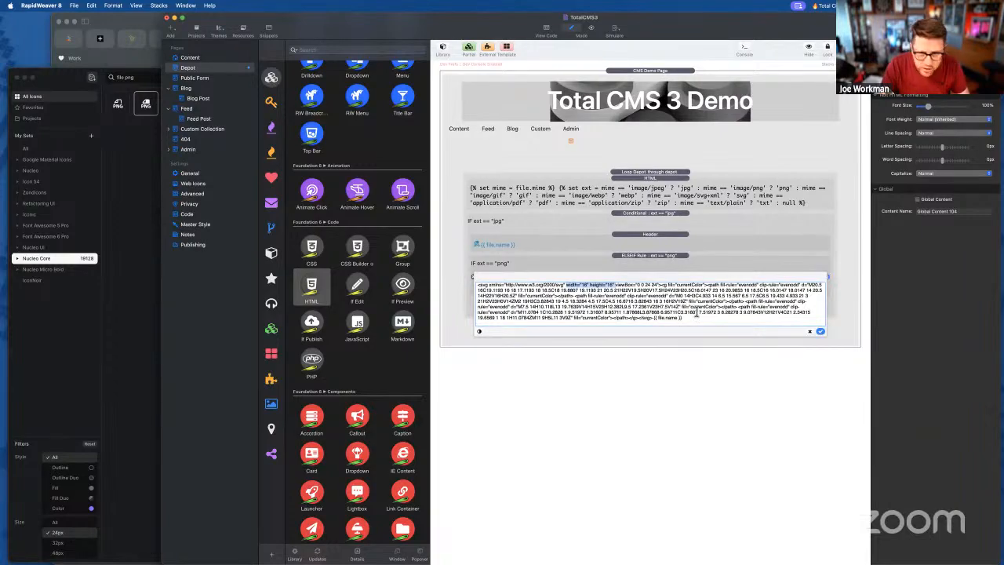
{"action": "left_click", "coordinate": [820, 331]}
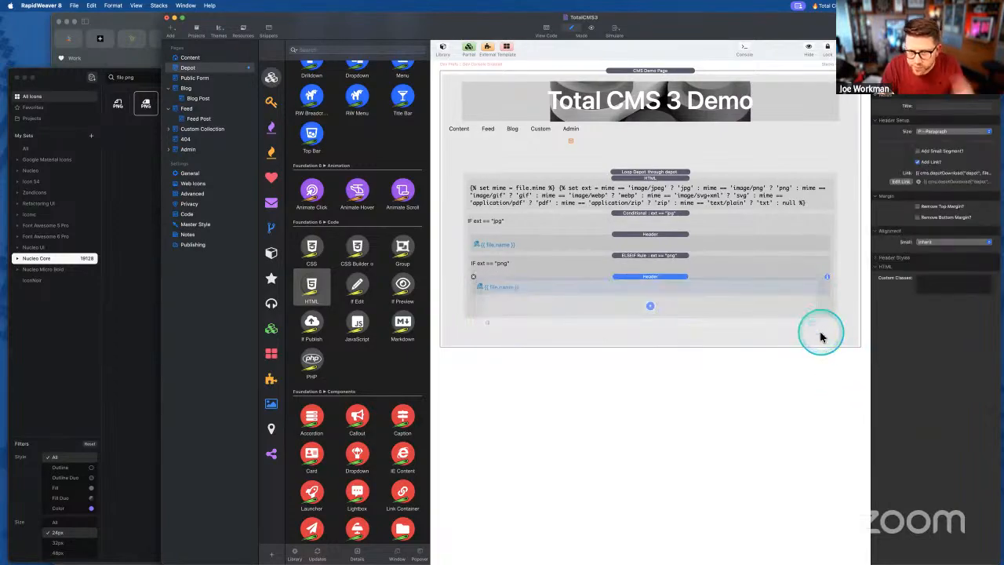
- Add an ELSEIF branch with rule ext == "zip" and copy the png file-name header into it
{"action": "left_click", "coordinate": [650, 306]}
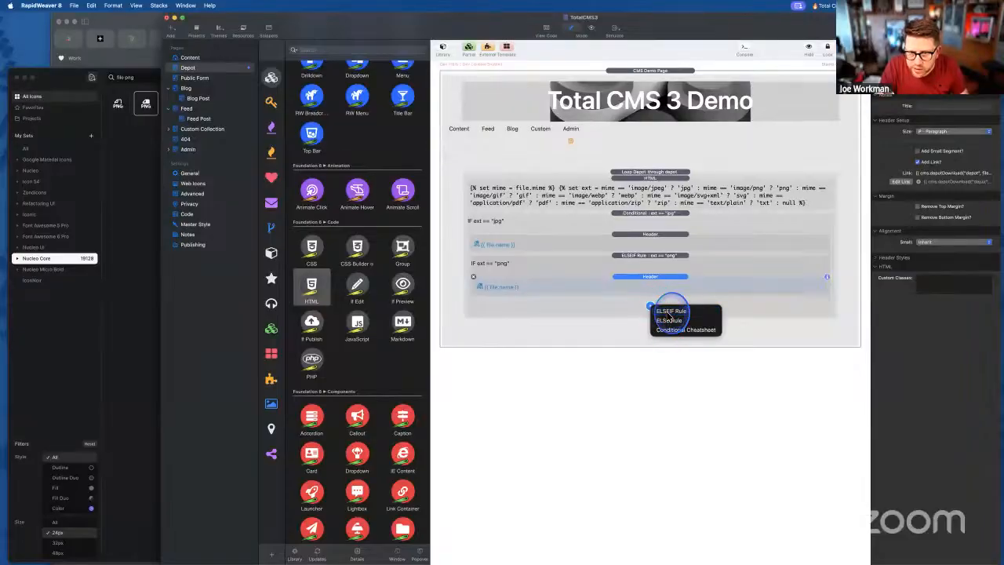
{"action": "left_click", "coordinate": [669, 313]}
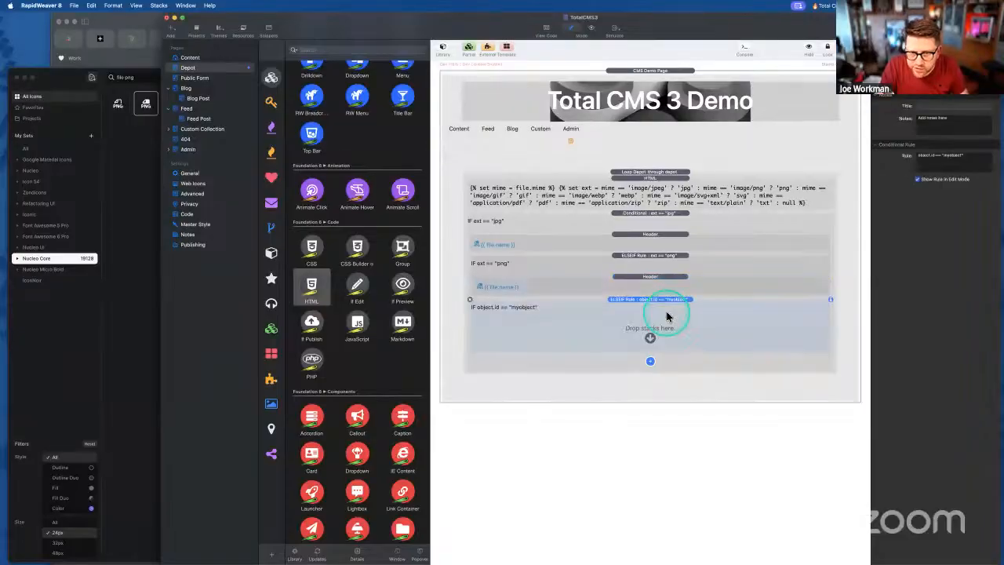
{"action": "double_click", "coordinate": [965, 155]}
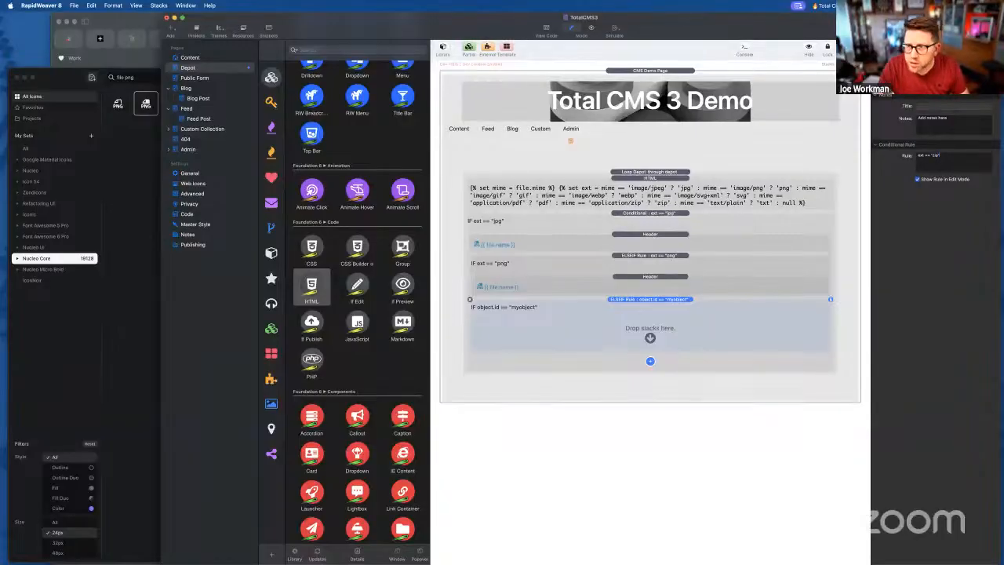
{"action": "left_click", "coordinate": [596, 284]}
{"action": "left_click_drag", "start_coordinate": [595, 284], "coordinate": [545, 336]}
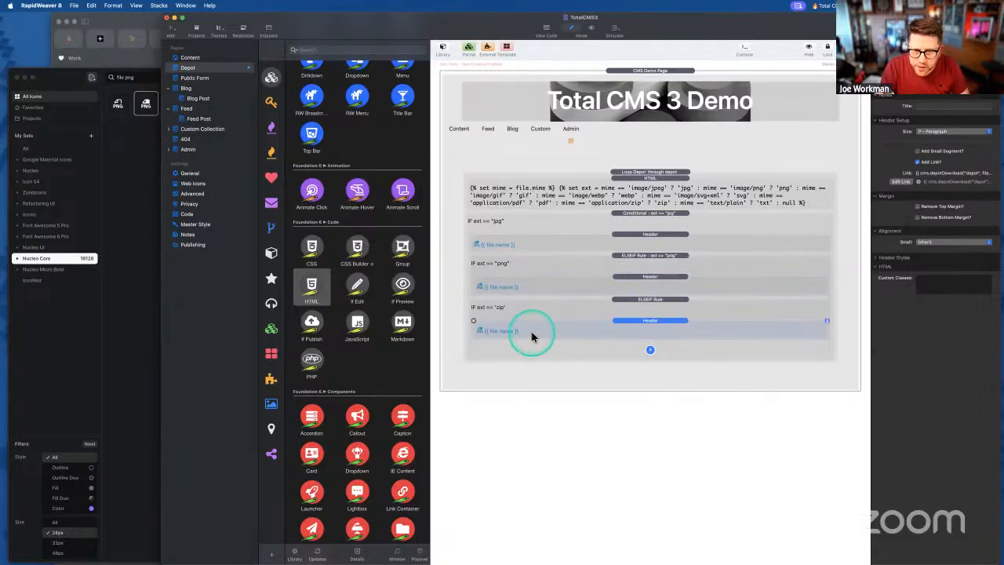
{"action": "left_click", "coordinate": [43, 318]}
{"action": "left_click", "coordinate": [125, 78]}
- Search Nucleo for 'file zip' and copy the zip file icon as SVG
{"action": "double_click", "coordinate": [129, 77]}
{"action": "type", "text": "zip"}
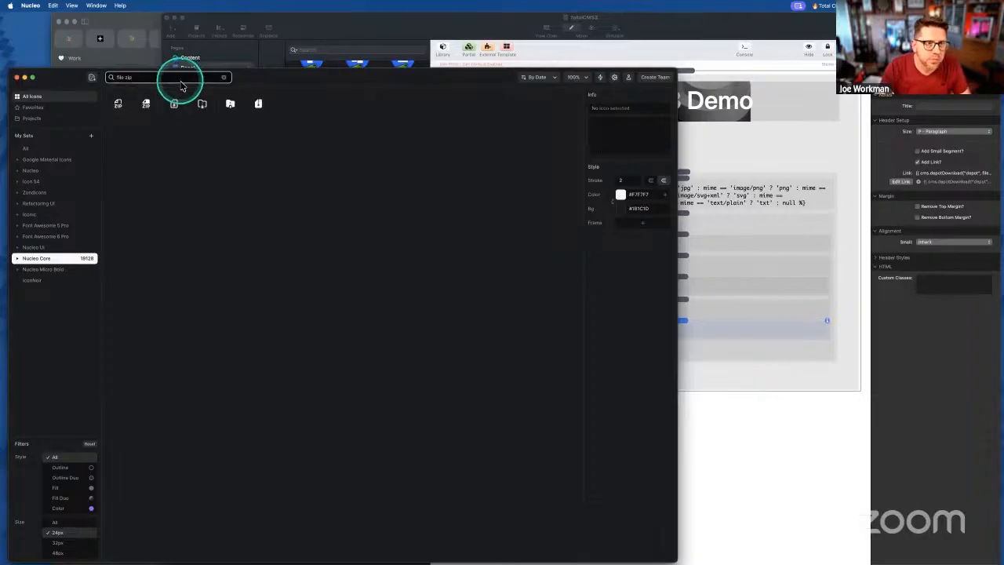
{"action": "left_click", "coordinate": [146, 104]}
{"action": "right_click", "coordinate": [146, 106]}
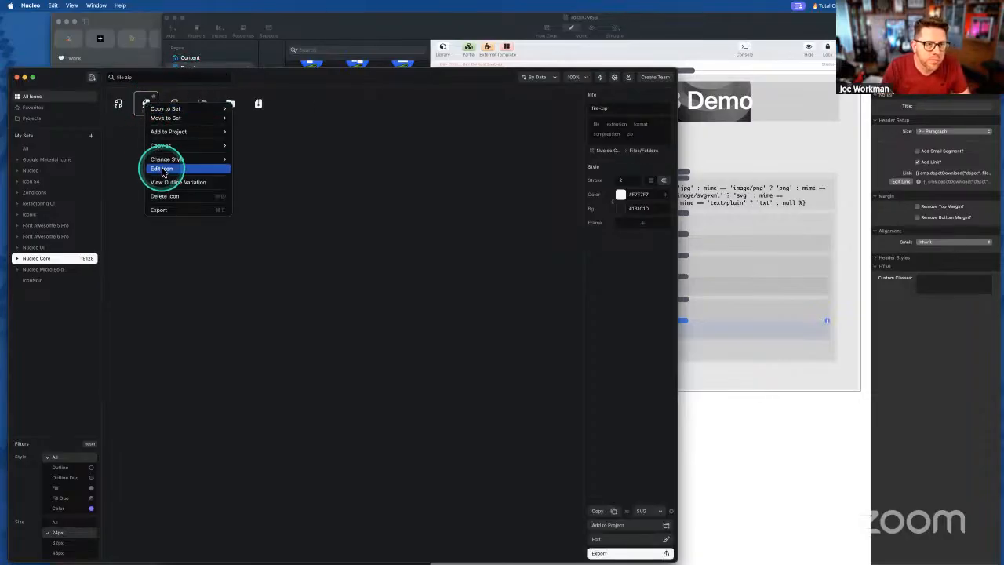
{"action": "mouse_move", "coordinate": [160, 146]}
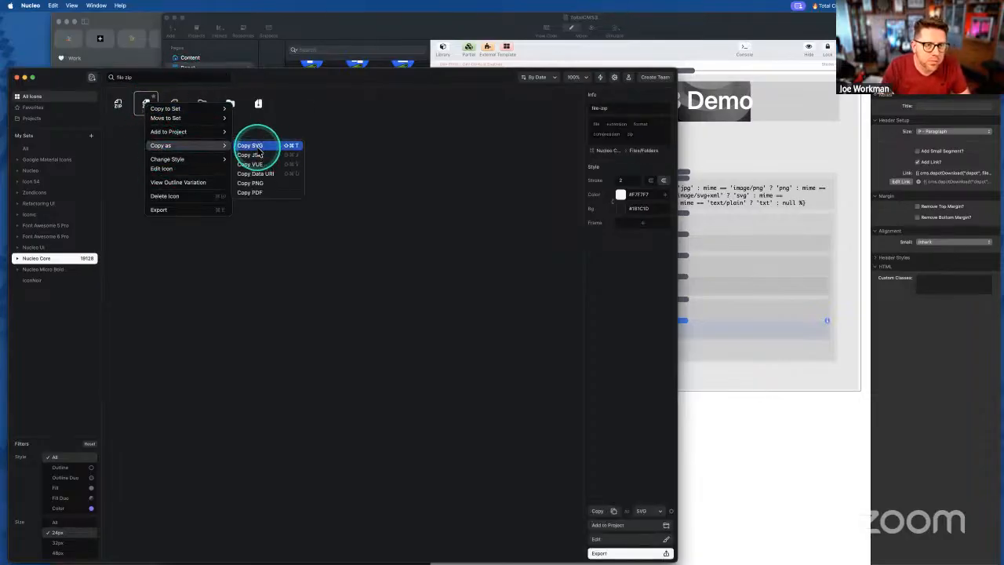
{"action": "left_click", "coordinate": [257, 156]}
- Paste the zip icon SVG into the zip branch's header code
{"action": "left_click", "coordinate": [765, 321]}
{"action": "double_click", "coordinate": [608, 335]}
{"action": "key", "text": "super+v"}
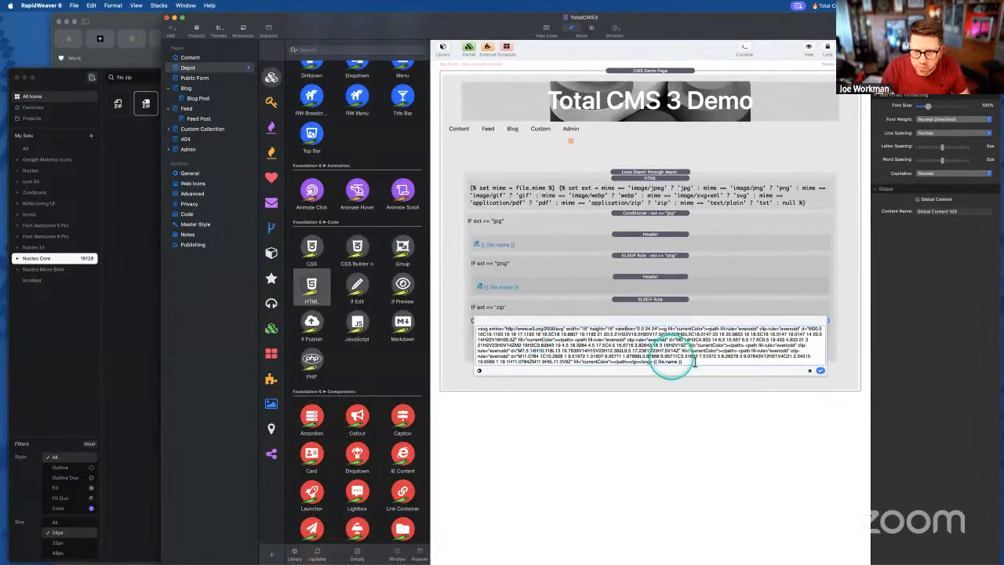
- Swap in the 16-pixel zip icon SVG from clipboard history, save the header, and add an ELSE branch
{"action": "key", "text": "super+a"}
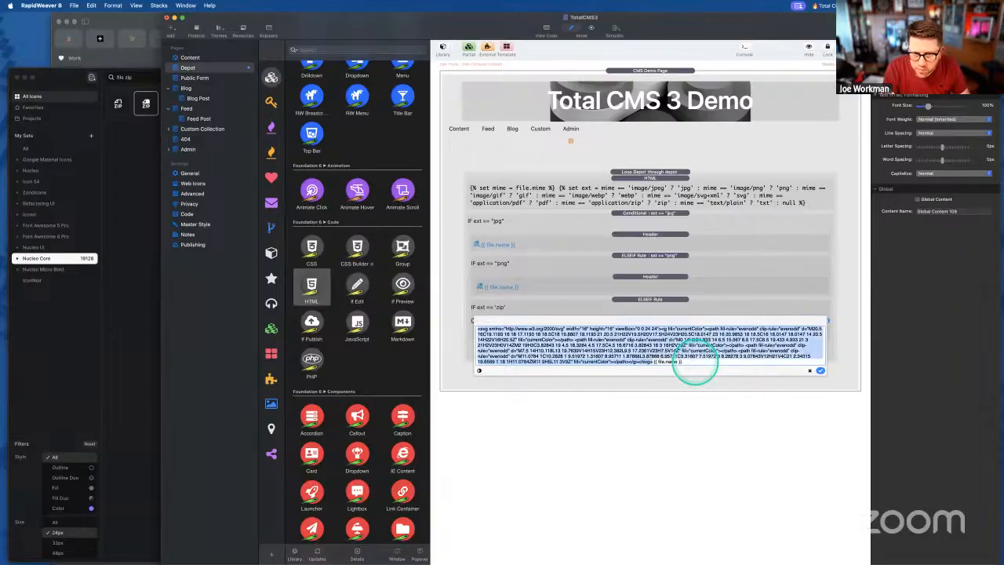
{"action": "key", "text": "BackSpace"}
{"action": "key", "text": "alt+super+c"}
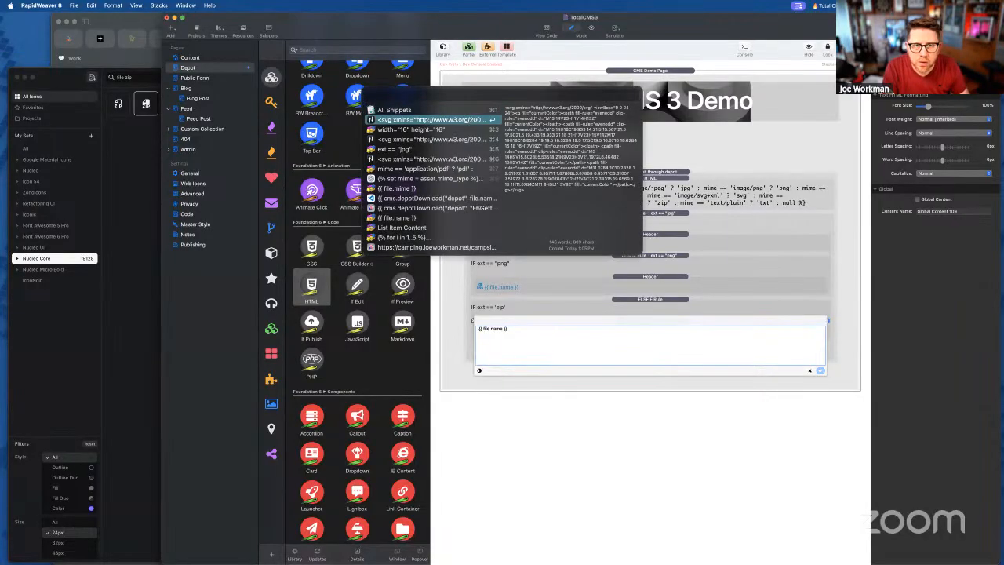
{"action": "key", "text": "Return"}
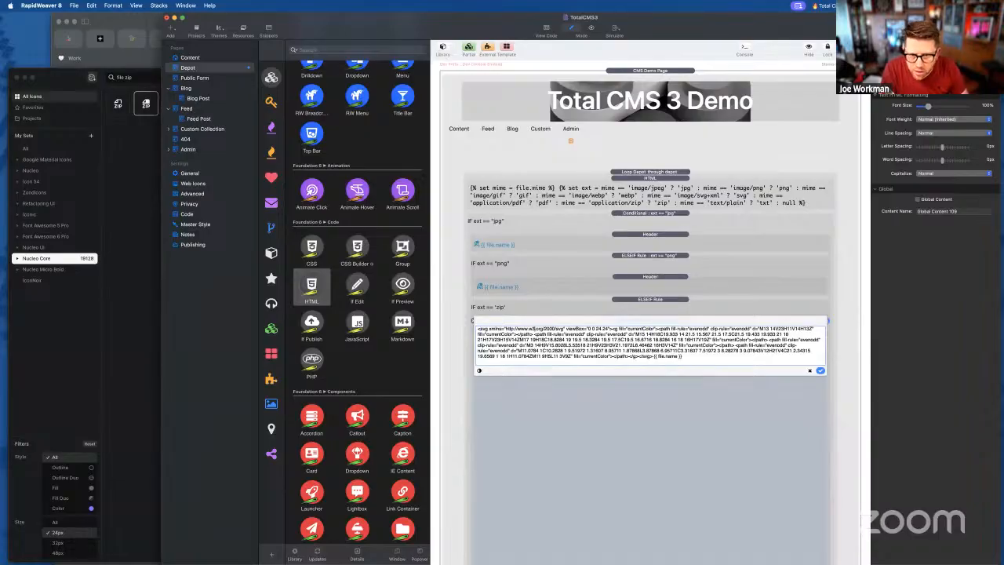
{"action": "key", "text": "alt+super+c"}
{"action": "key", "text": "Down"}
{"action": "key", "text": "Return"}
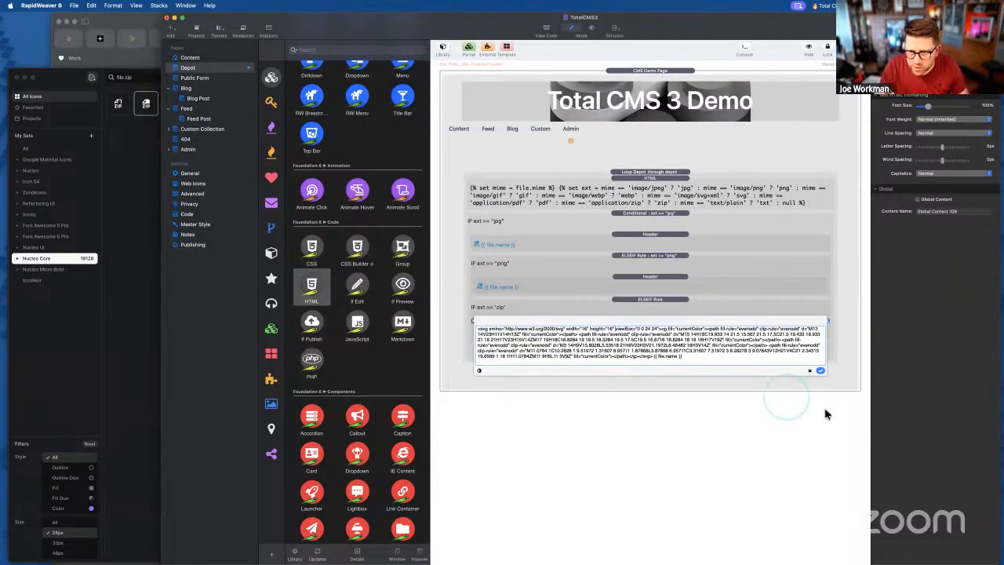
{"action": "left_click", "coordinate": [820, 370]}
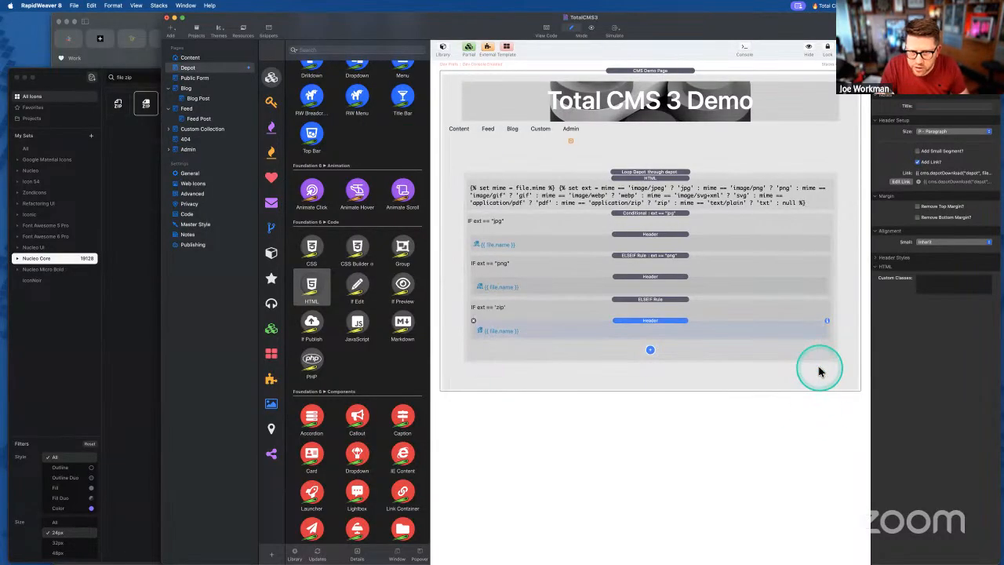
{"action": "left_click", "coordinate": [649, 349]}
{"action": "left_click", "coordinate": [653, 368]}
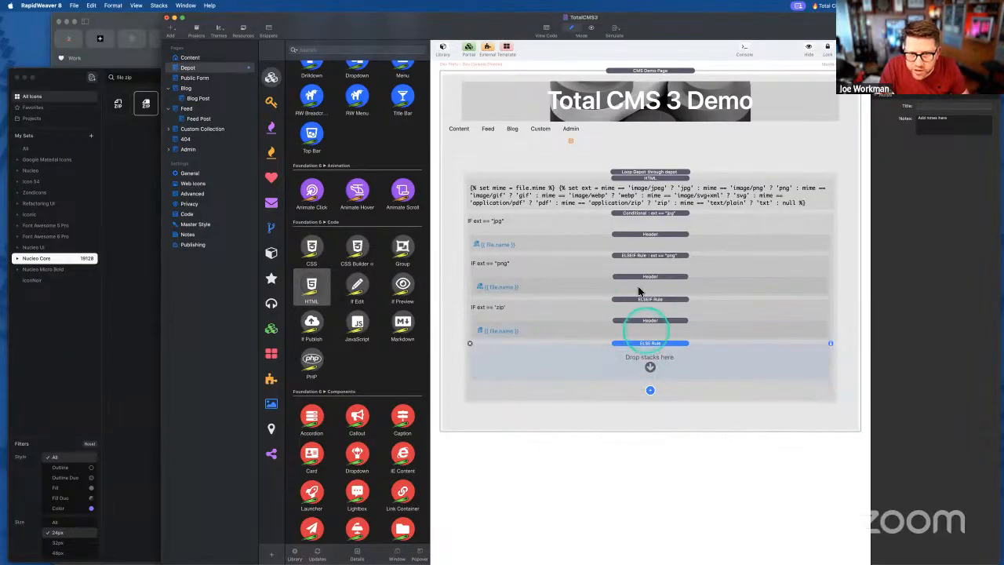
- Broaden the Nucleo search to 'file' and copy the generic note icon as SVG
{"action": "left_click", "coordinate": [128, 216]}
{"action": "left_click", "coordinate": [135, 76]}
{"action": "double_click", "coordinate": [135, 77]}
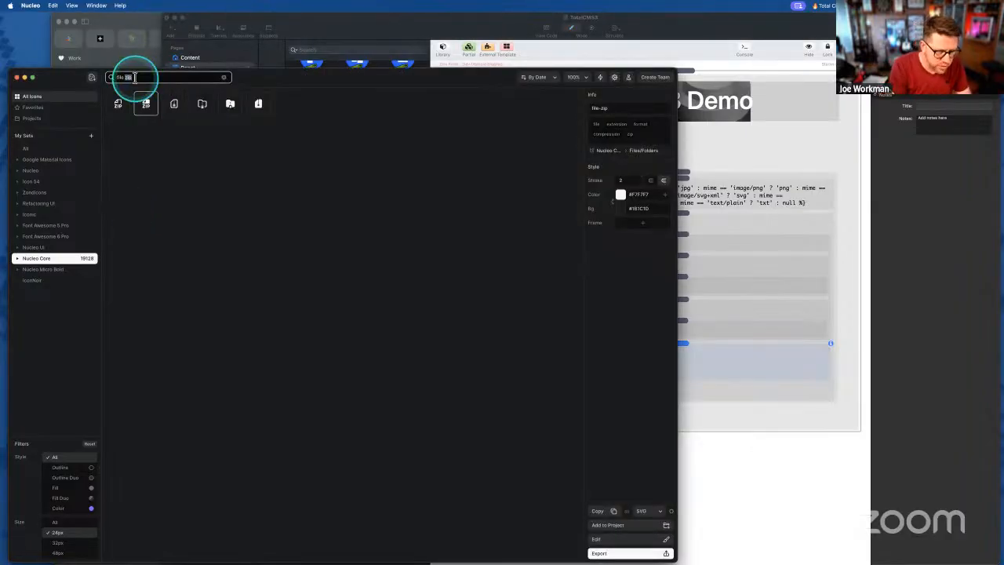
{"action": "key", "text": "BackSpace"}
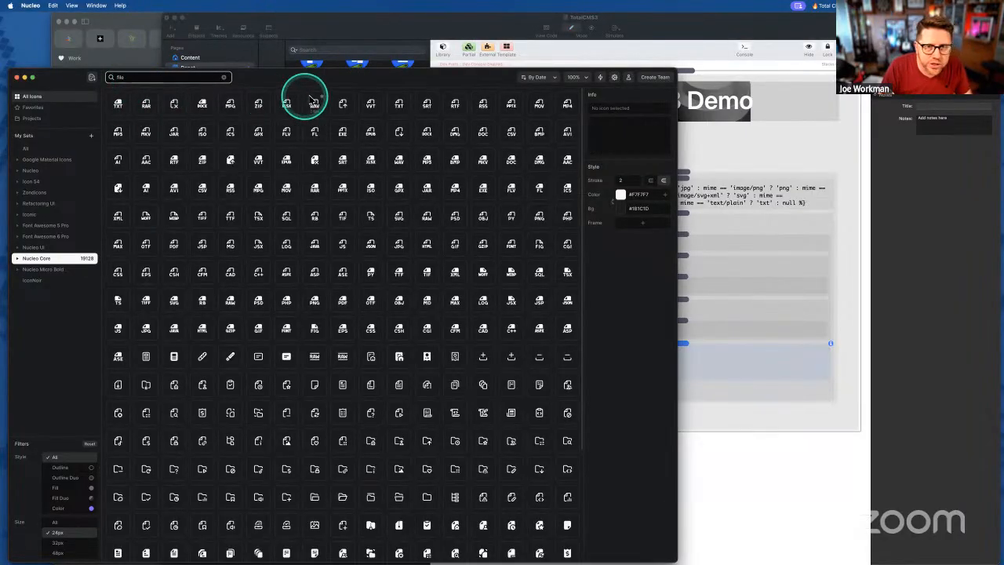
{"action": "scroll", "coordinate": [375, 213], "scroll_direction": "down", "scroll_amount": 1}
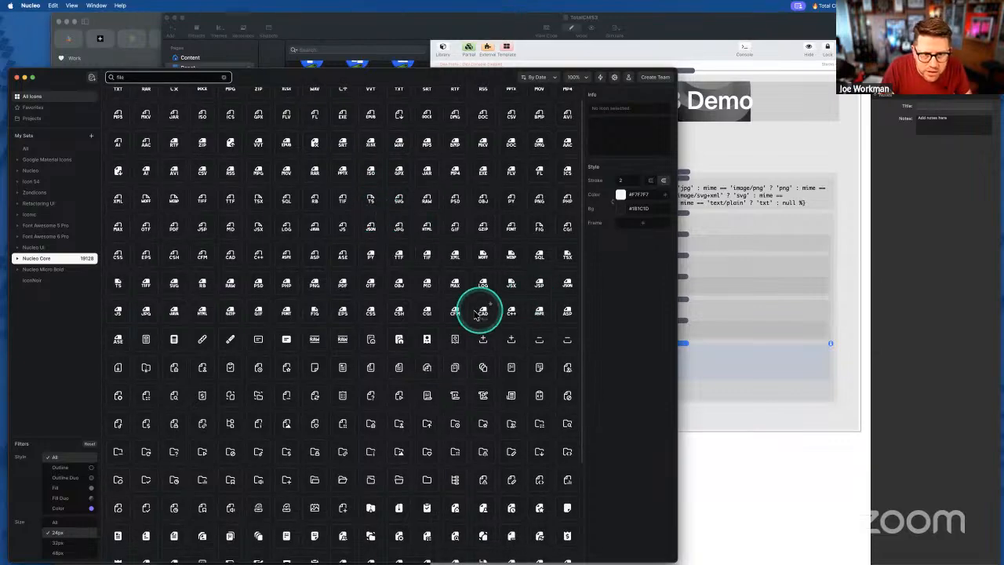
{"action": "left_click", "coordinate": [147, 339]}
{"action": "left_click", "coordinate": [175, 339]}
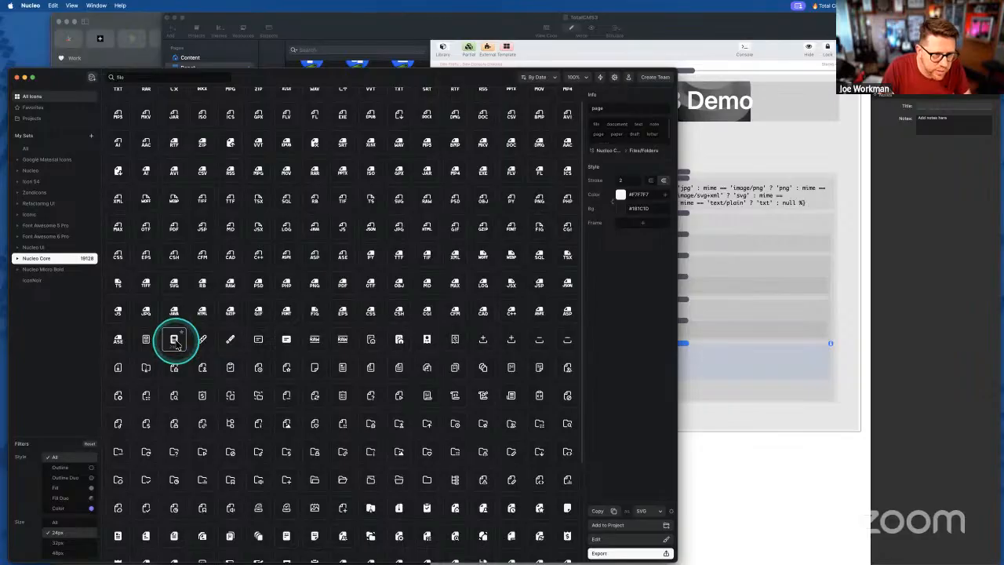
{"action": "scroll", "coordinate": [186, 280], "scroll_direction": "up", "scroll_amount": 1}
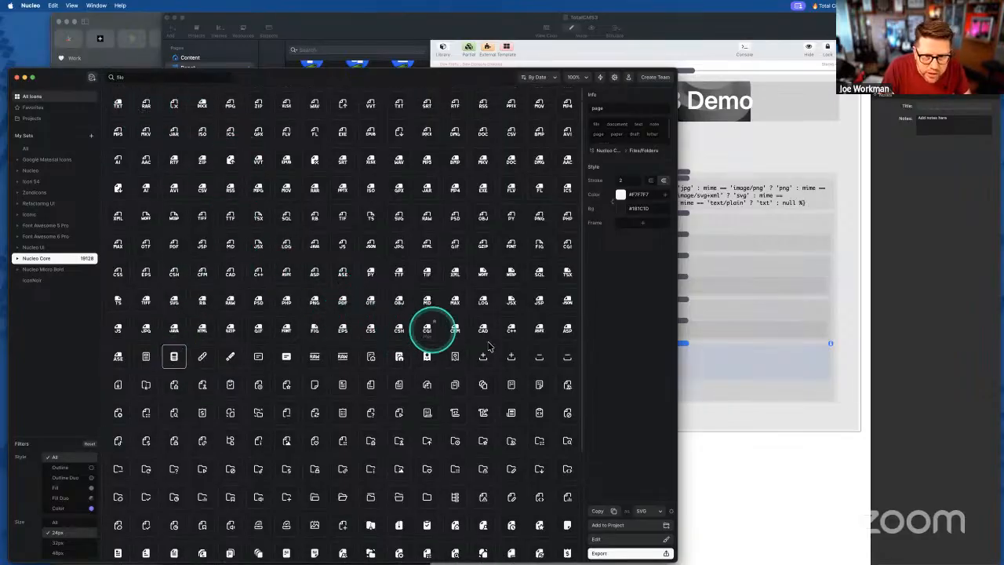
{"action": "left_click", "coordinate": [287, 359]}
{"action": "right_click", "coordinate": [288, 360]}
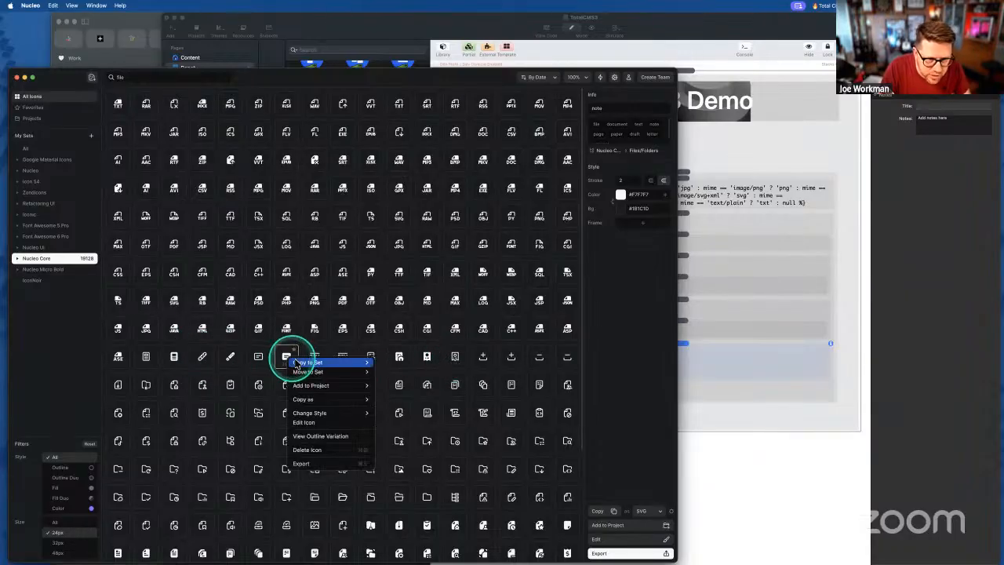
{"action": "mouse_move", "coordinate": [307, 399]}
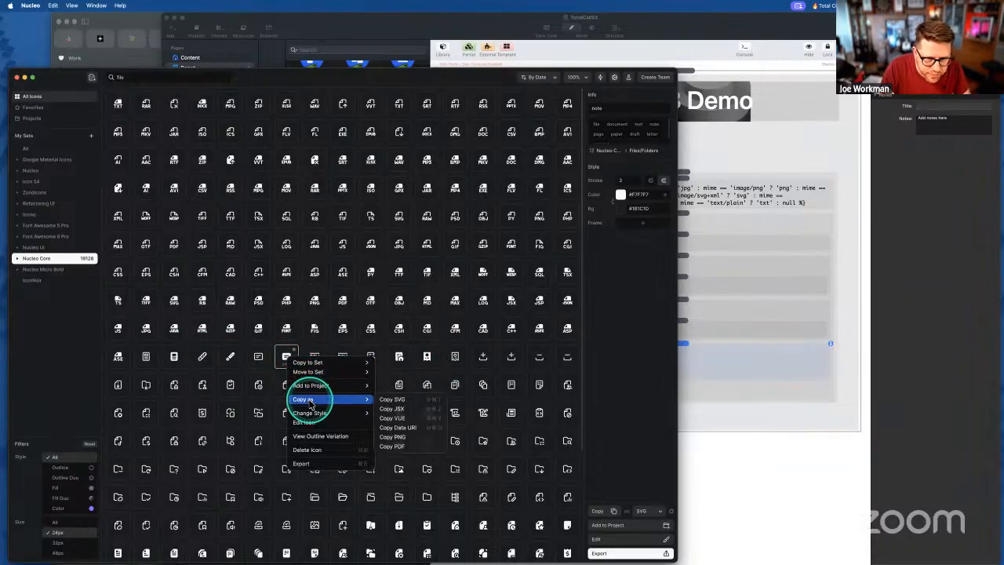
{"action": "left_click", "coordinate": [396, 400]}
{"action": "left_click", "coordinate": [722, 354]}
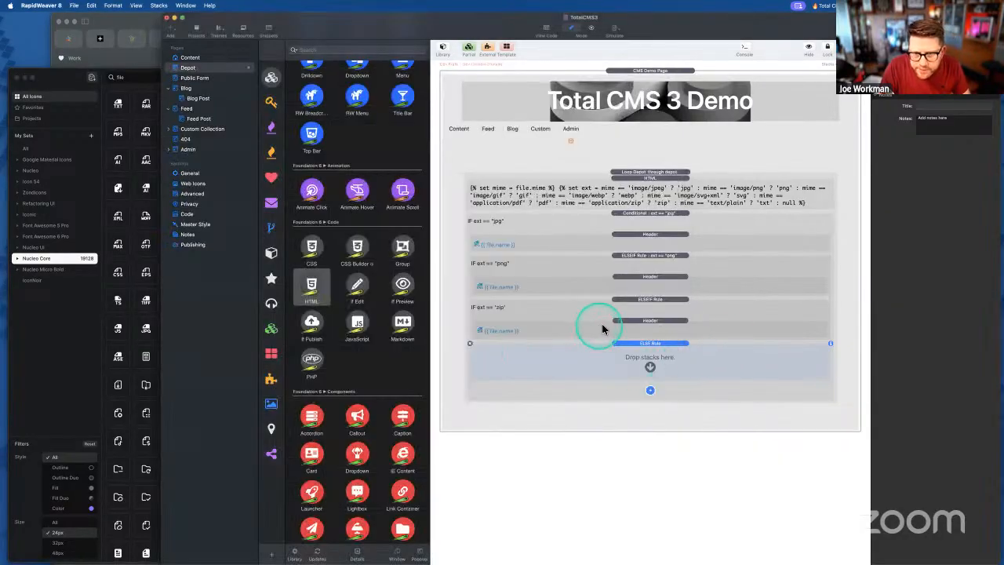
- Give the ELSE branch's header the 16-pixel note icon SVG before {{ file.name }}
{"action": "left_click", "coordinate": [618, 321]}
{"action": "left_click", "coordinate": [623, 366]}
{"action": "double_click", "coordinate": [489, 359]}
{"action": "key", "text": "super+v"}
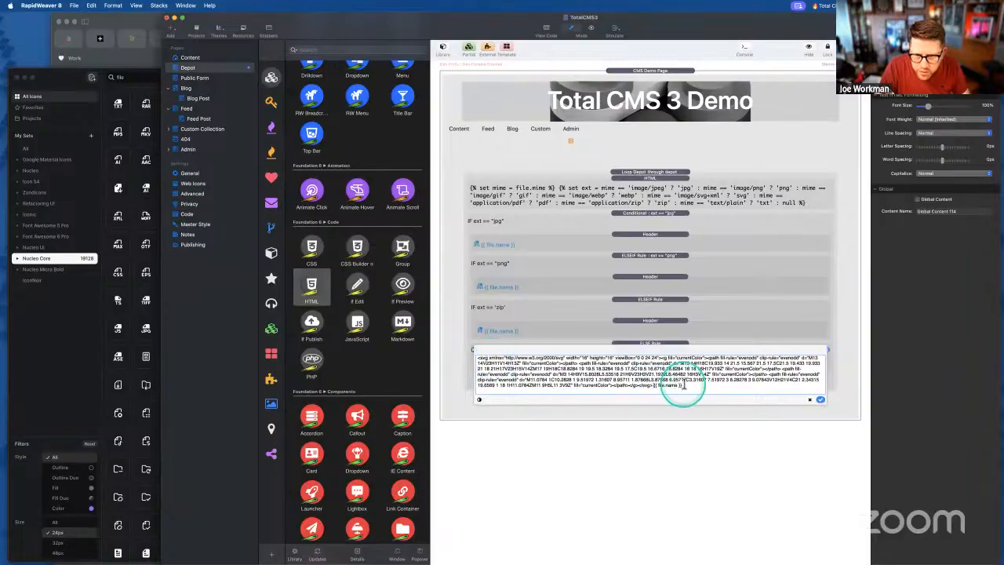
{"action": "key", "text": "shift+super+Up"}
{"action": "key", "text": "BackSpace"}
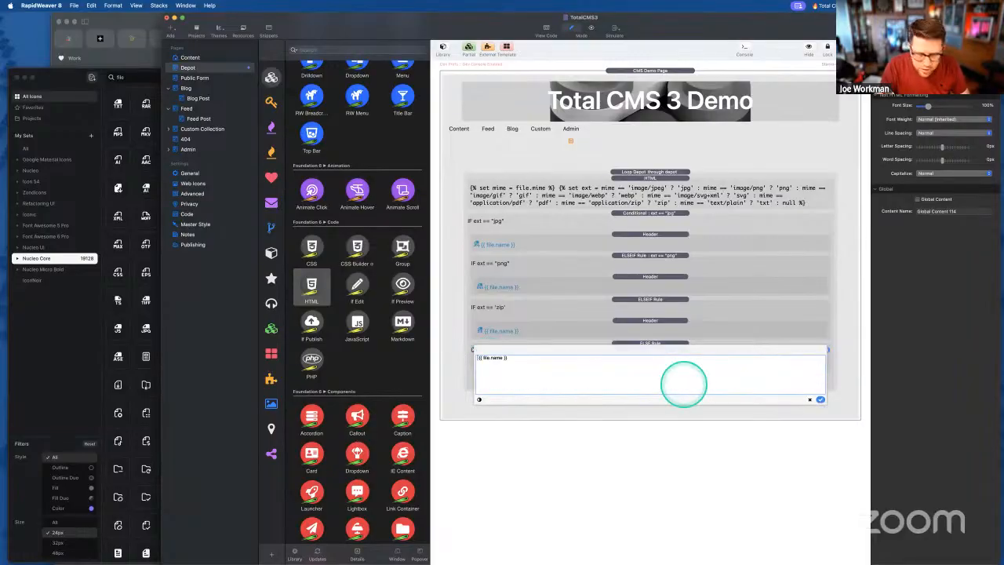
{"action": "key", "text": "shift+super+v"}
{"action": "key", "text": "Return"}
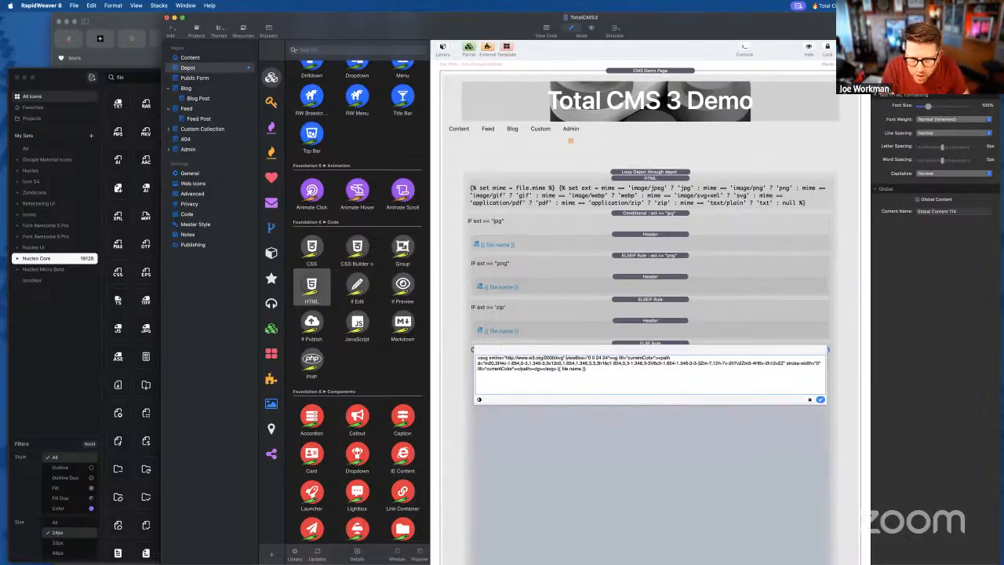
{"action": "key", "text": "shift+super+v"}
{"action": "key", "text": "Down"}
{"action": "key", "text": "Return"}
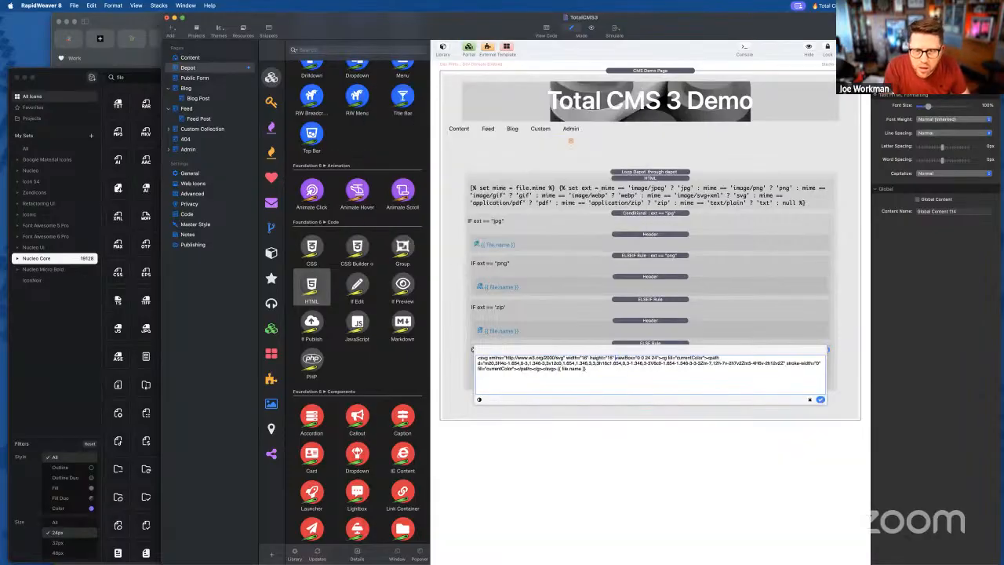
{"action": "left_click", "coordinate": [820, 400]}
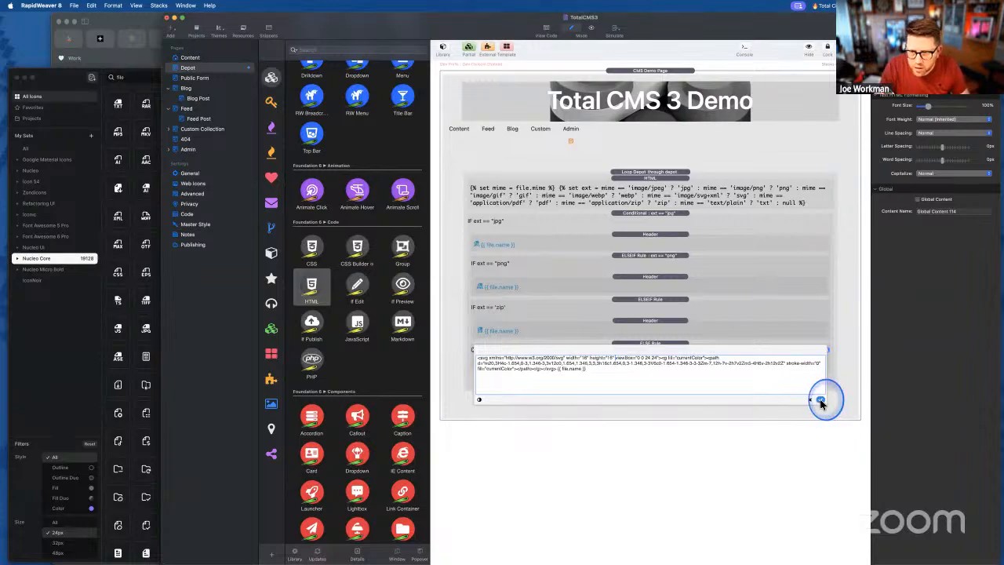
- Review the Depot loop's jpg, png, zip and ELSE branches, then export the site for preview
{"action": "left_click", "coordinate": [650, 321]}
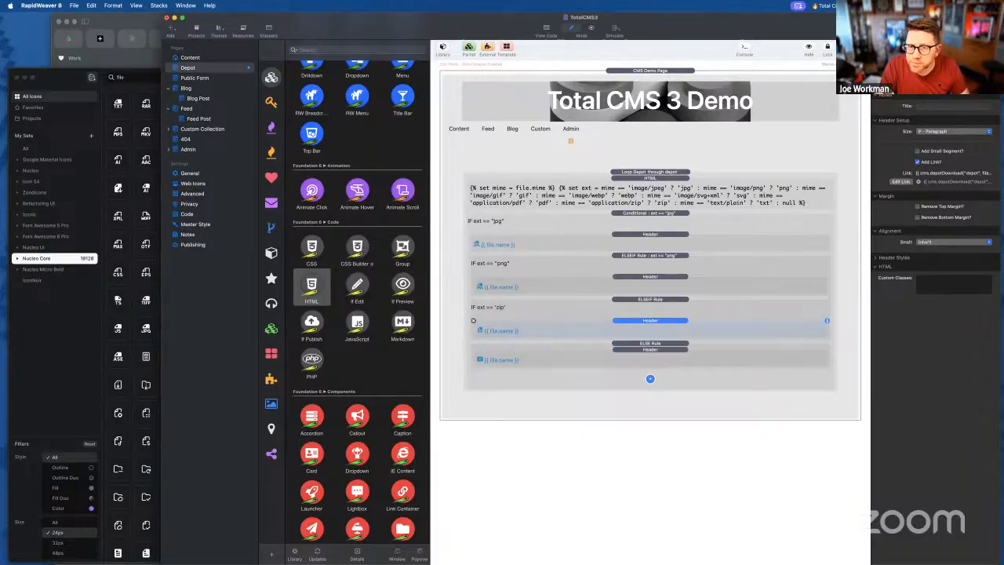
{"action": "left_click", "coordinate": [655, 215]}
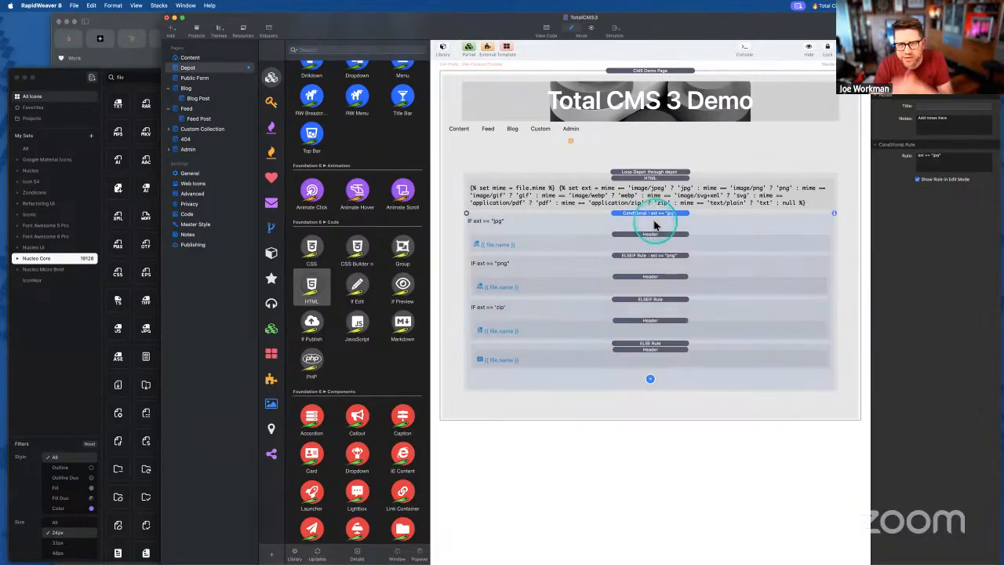
{"action": "left_click", "coordinate": [645, 174]}
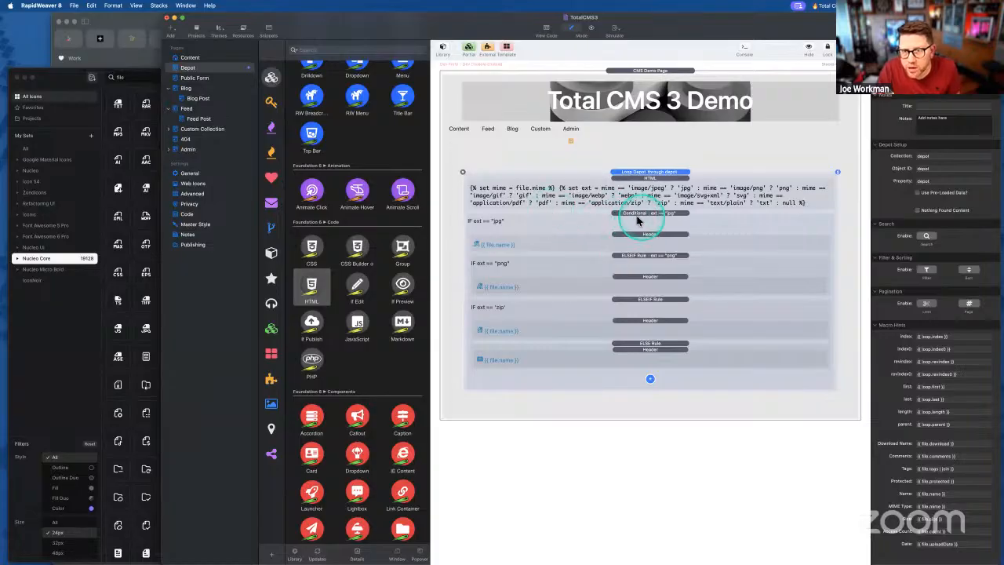
{"action": "left_click", "coordinate": [634, 215]}
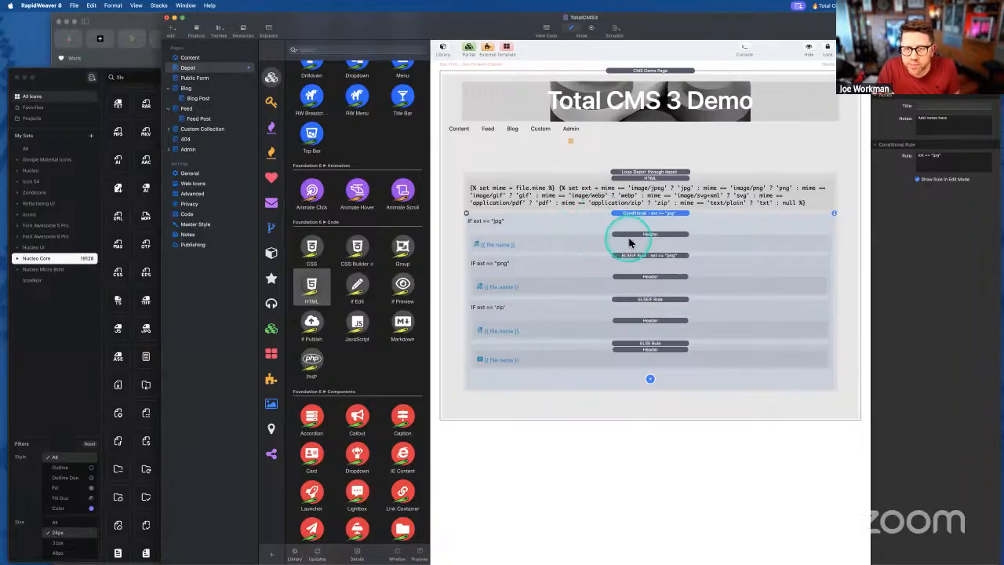
{"action": "left_click", "coordinate": [628, 234]}
{"action": "left_click", "coordinate": [632, 277]}
{"action": "left_click", "coordinate": [633, 299]}
{"action": "left_click", "coordinate": [634, 320]}
{"action": "left_click", "coordinate": [633, 349]}
{"action": "left_click", "coordinate": [634, 321]}
{"action": "left_click", "coordinate": [632, 299]}
{"action": "left_click", "coordinate": [632, 274]}
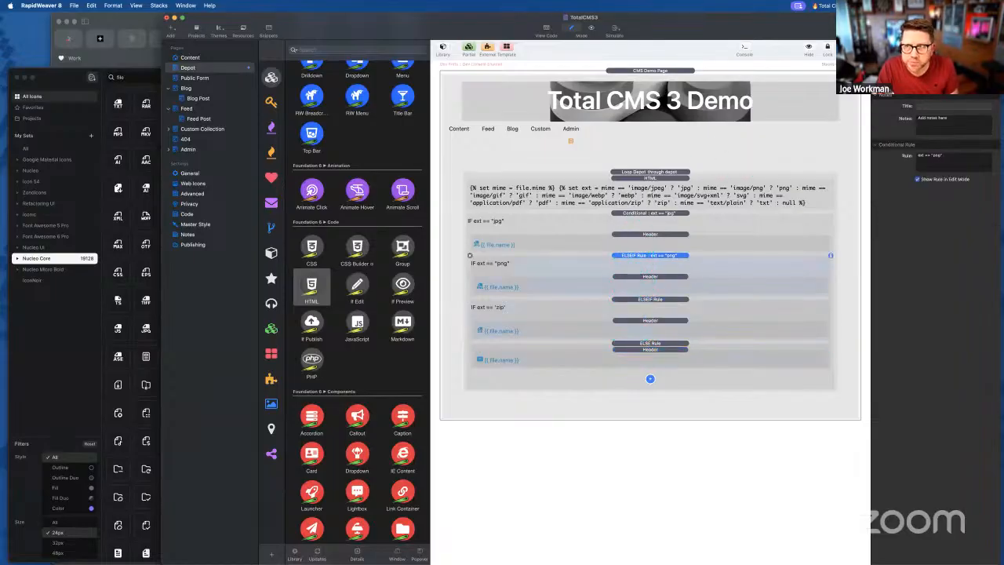
{"action": "key", "text": "super+shift+p"}
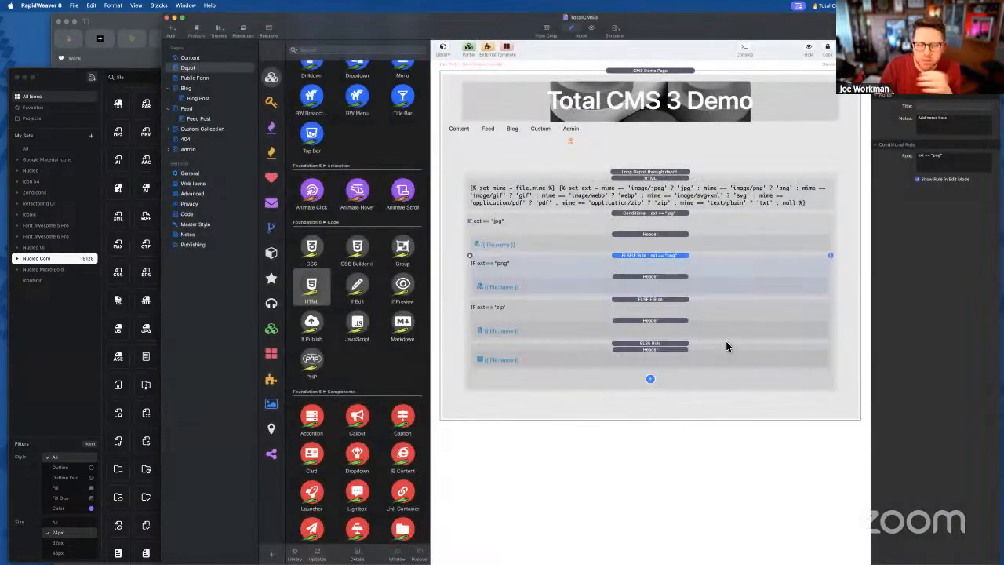
{"action": "left_click", "coordinate": [56, 353]}
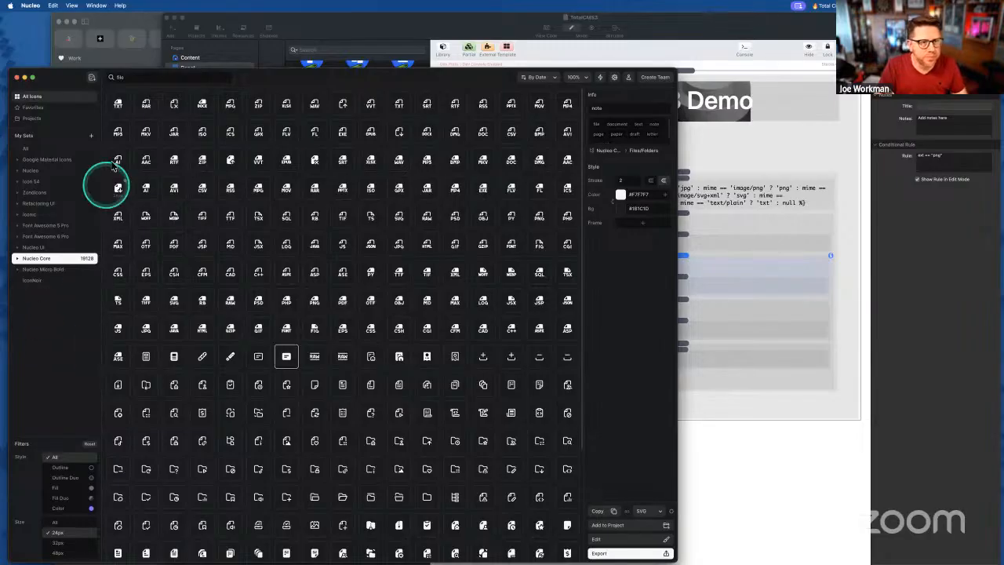
- Check the demo Depot page shows file-type icons before all six download links, then return to RapidWeaver
{"action": "left_click", "coordinate": [125, 51]}
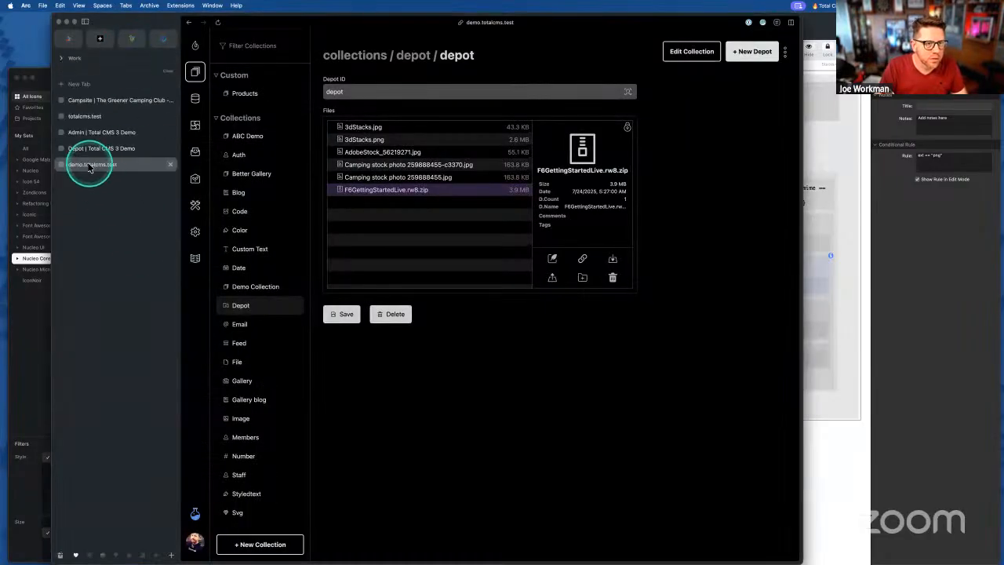
{"action": "left_click", "coordinate": [92, 164]}
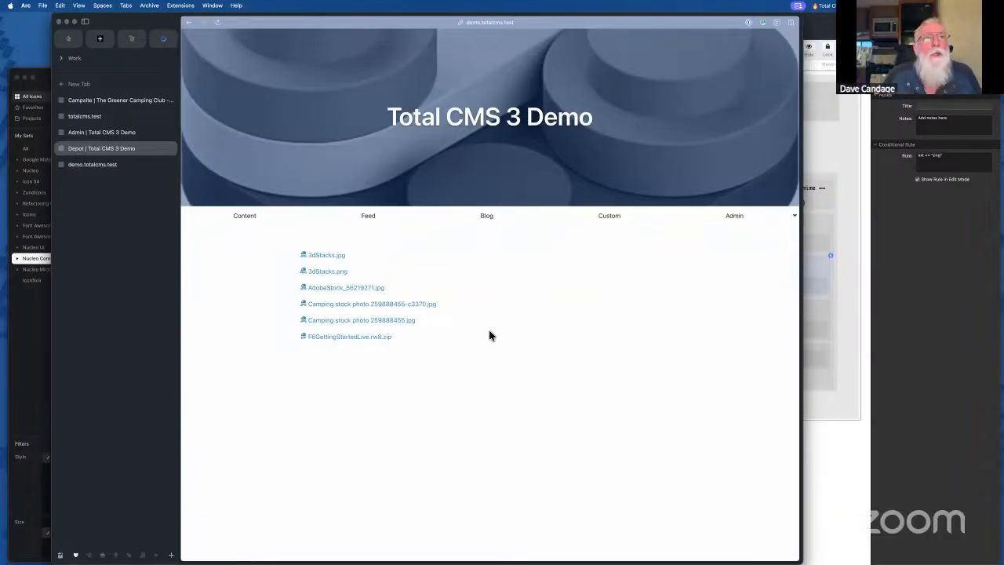
{"action": "left_click", "coordinate": [845, 327]}
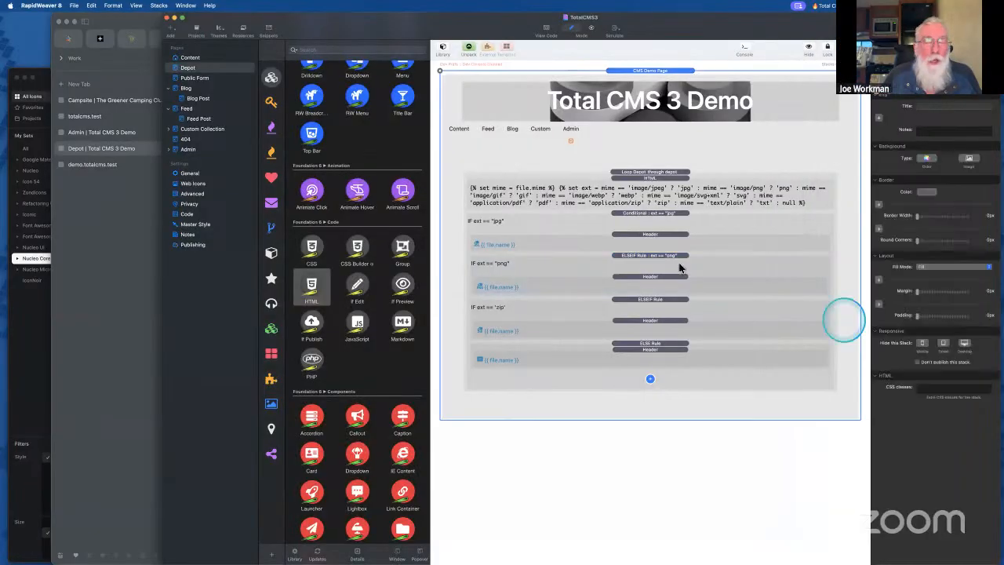
- Add a P - Paragraph header reading {{ file.comments }} below the file-type rules and re-export
{"action": "left_click", "coordinate": [613, 235]}
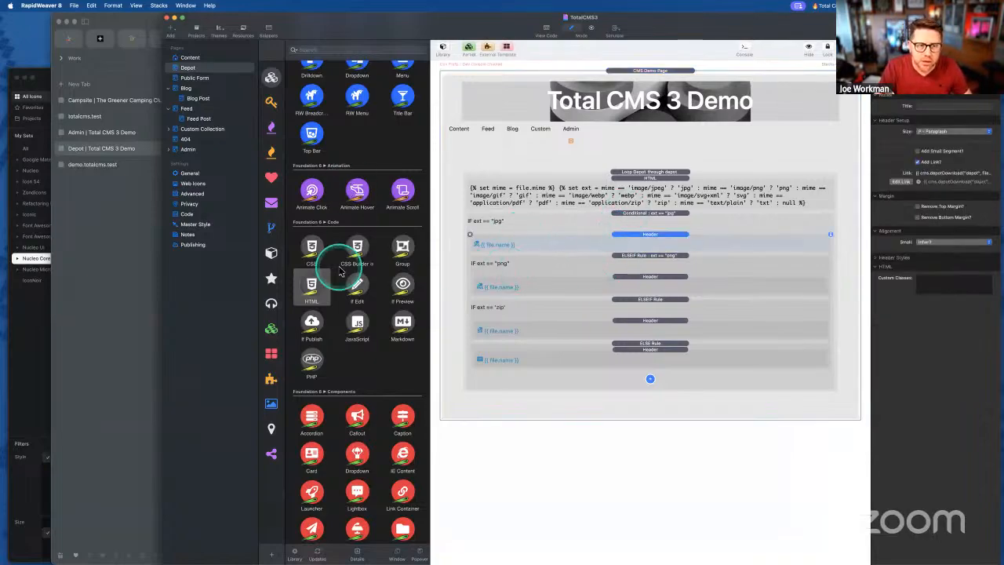
{"action": "scroll", "coordinate": [339, 271], "scroll_direction": "up", "scroll_amount": 5}
{"action": "scroll", "coordinate": [341, 267], "scroll_direction": "up", "scroll_amount": 5}
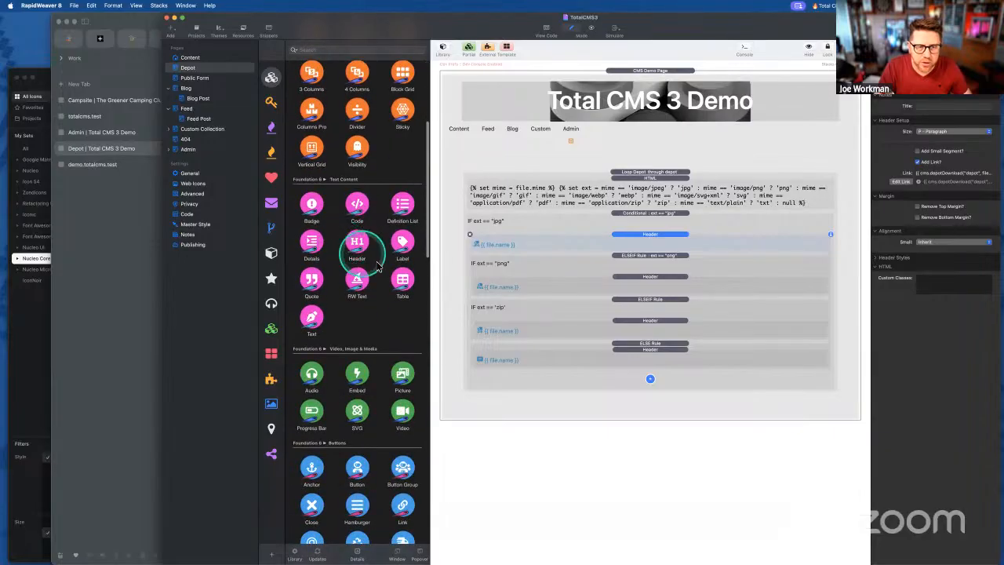
{"action": "left_click_drag", "start_coordinate": [364, 248], "coordinate": [663, 388]}
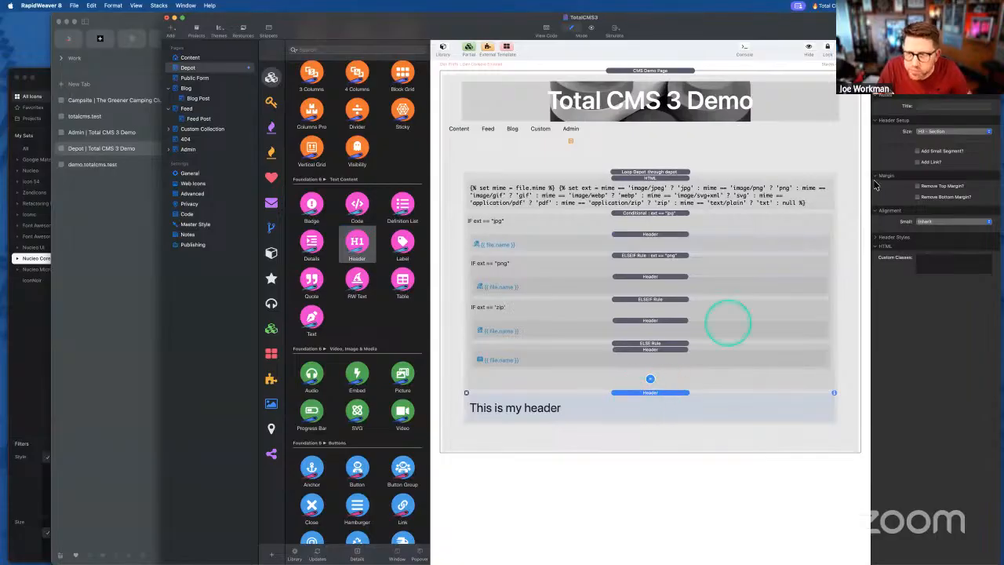
{"action": "left_click", "coordinate": [939, 132]}
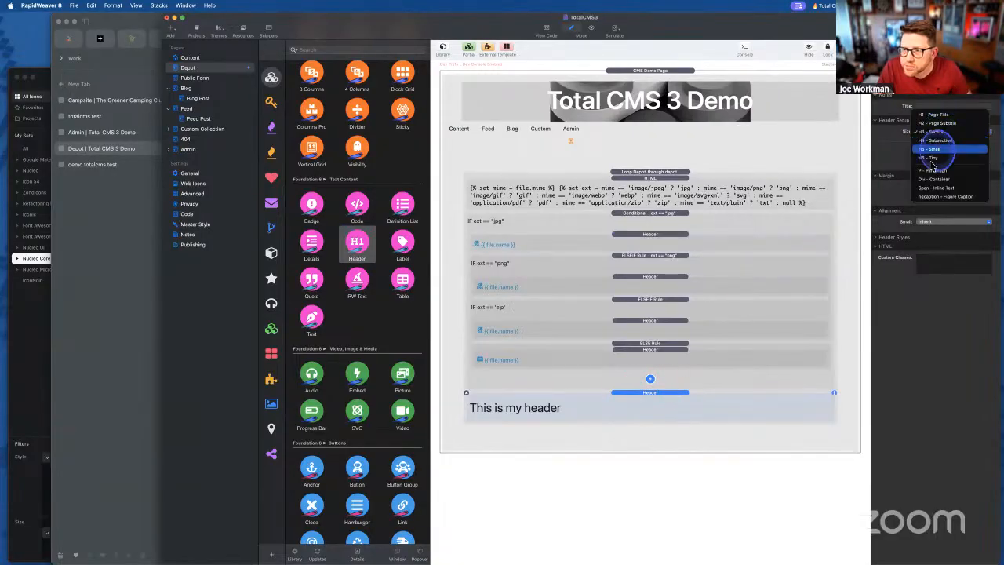
{"action": "left_click", "coordinate": [942, 188]}
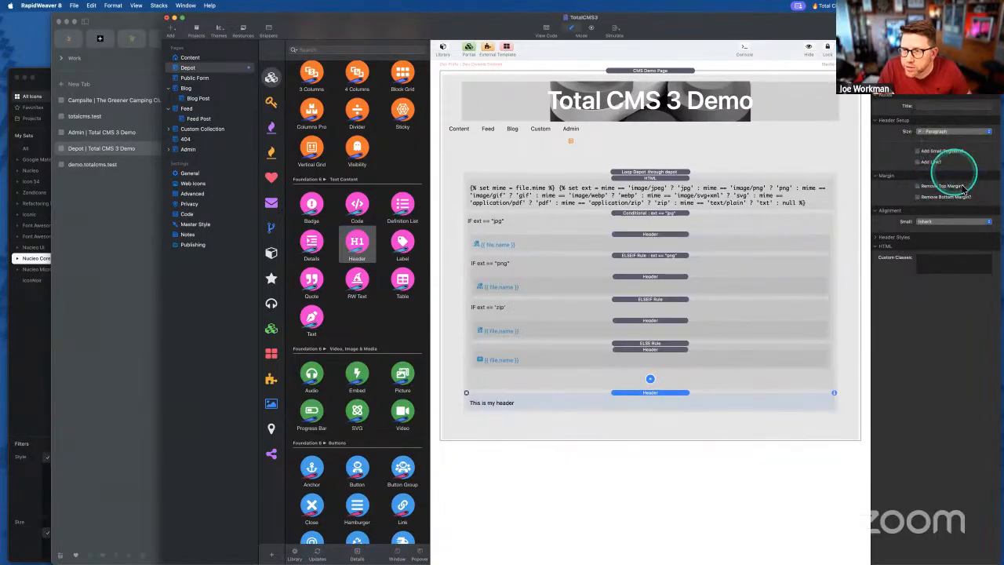
{"action": "double_click", "coordinate": [495, 403]}
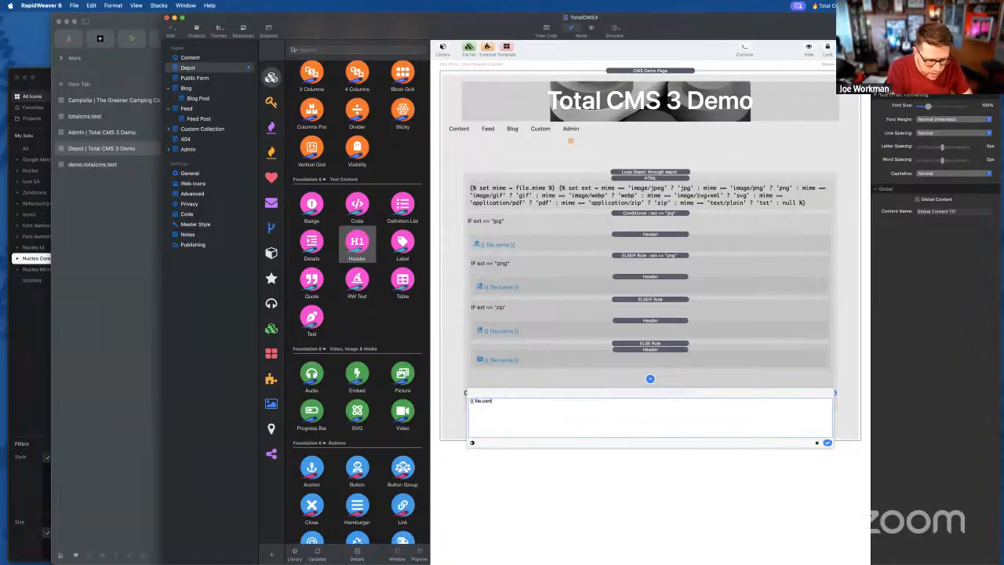
{"action": "left_click", "coordinate": [827, 443]}
{"action": "left_click", "coordinate": [645, 171]}
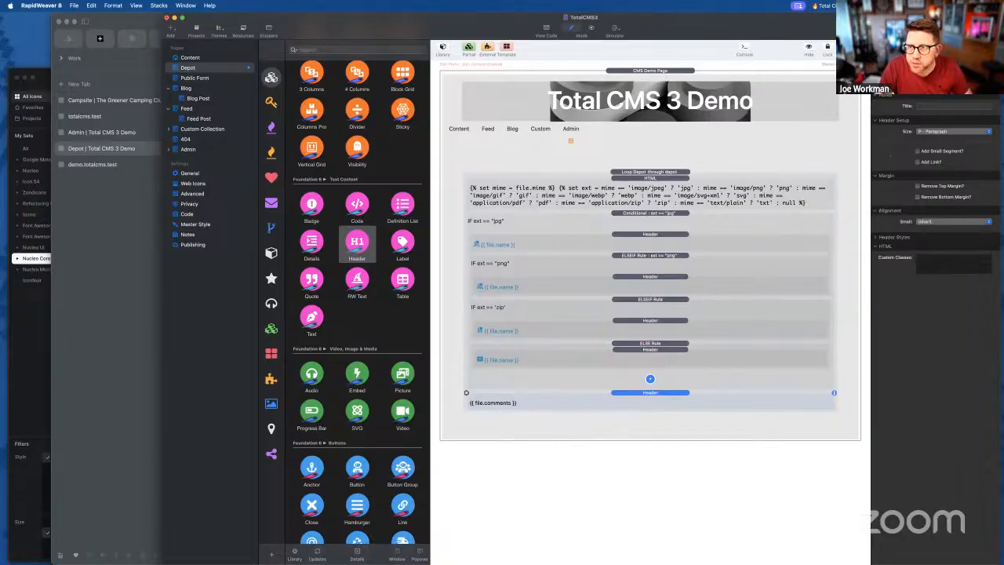
{"action": "key", "text": "super+shift+e"}
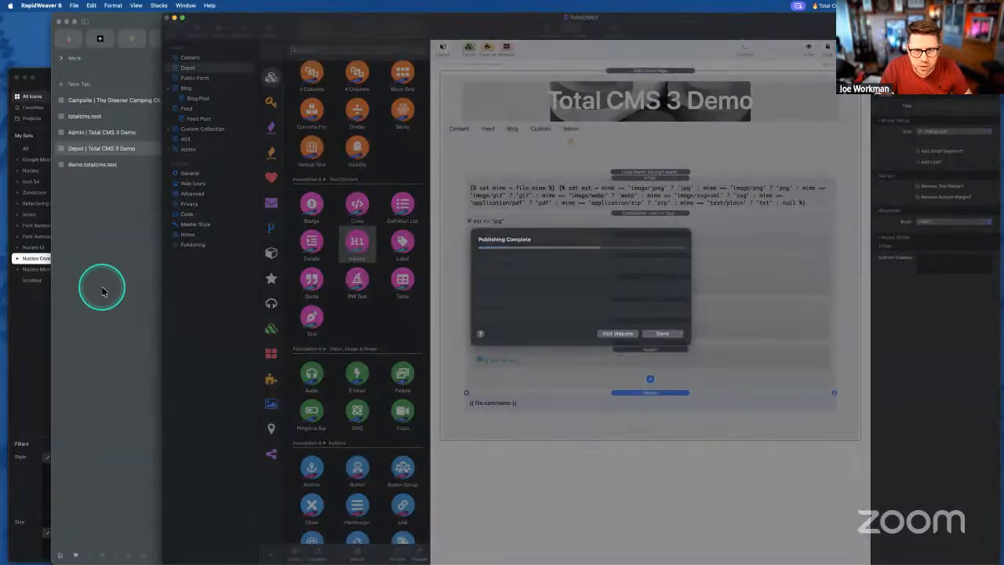
- View the re-exported Depot page in Arc, then open the depot collection in the admin
{"action": "left_click", "coordinate": [102, 291]}
{"action": "left_click", "coordinate": [229, 310]}
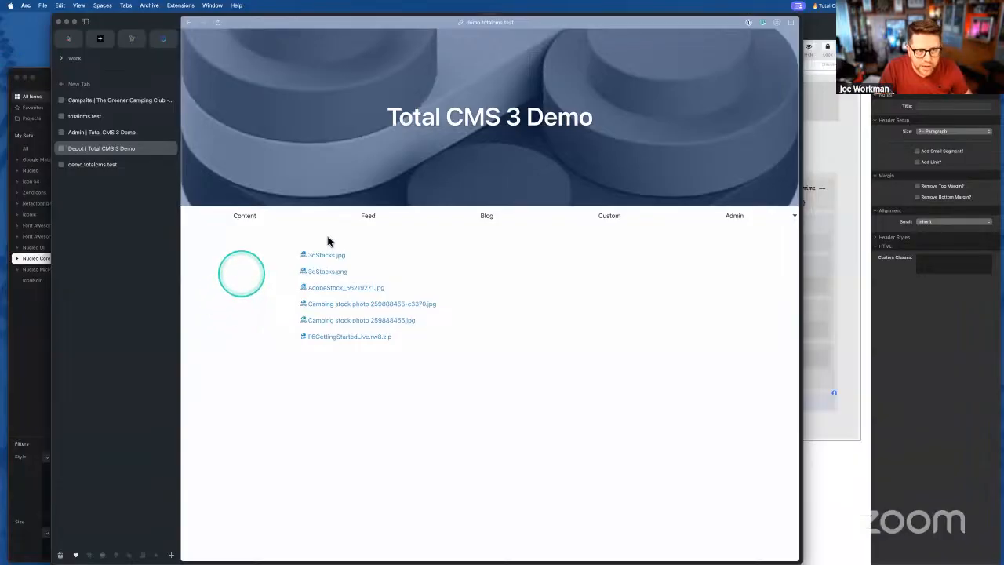
{"action": "left_click", "coordinate": [91, 171]}
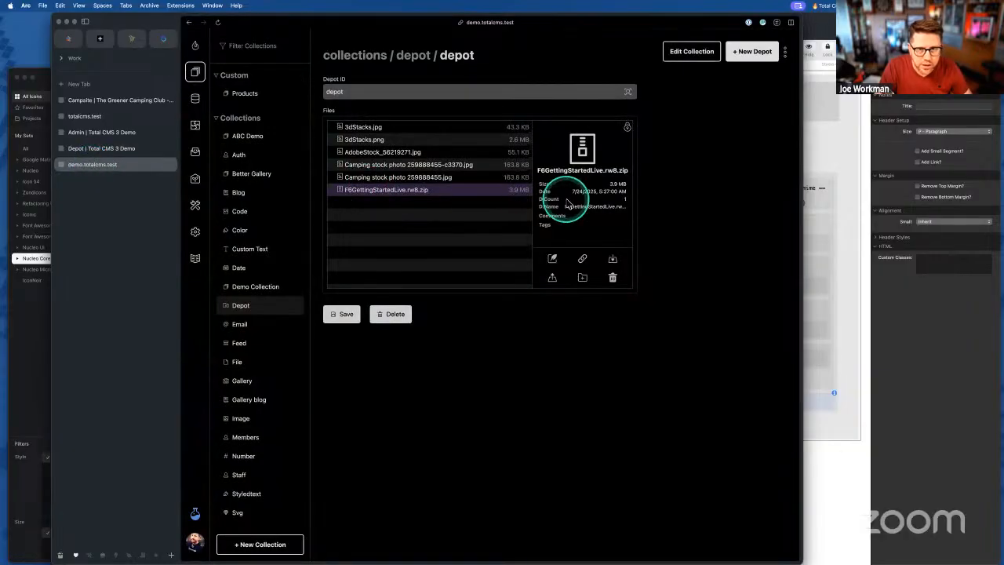
- Enter 'Hello World' as the comment on F6GettingStartedLive.rw8.zip and close its details
{"action": "left_click", "coordinate": [552, 259]}
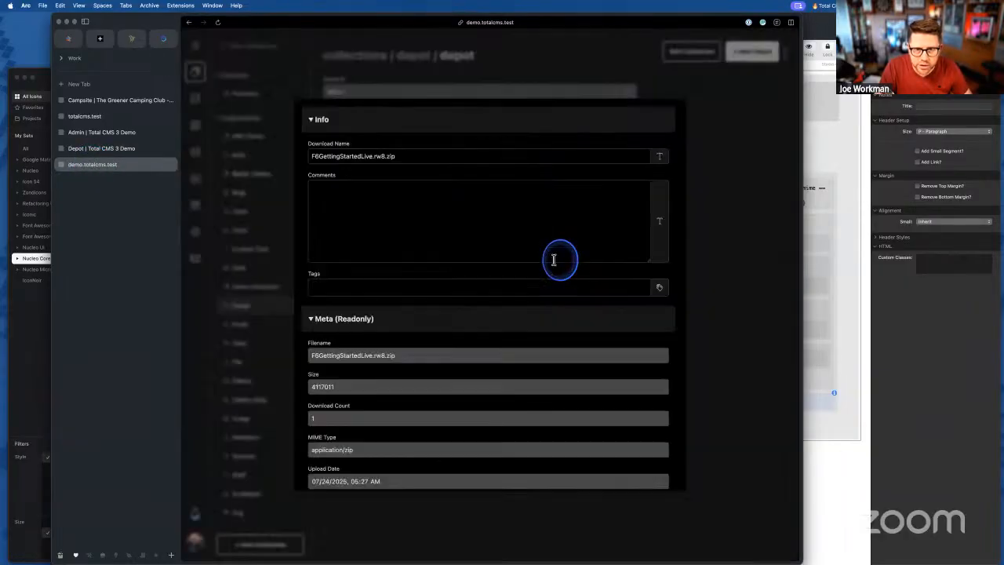
{"action": "left_click", "coordinate": [369, 190]}
{"action": "type", "text": "He"}
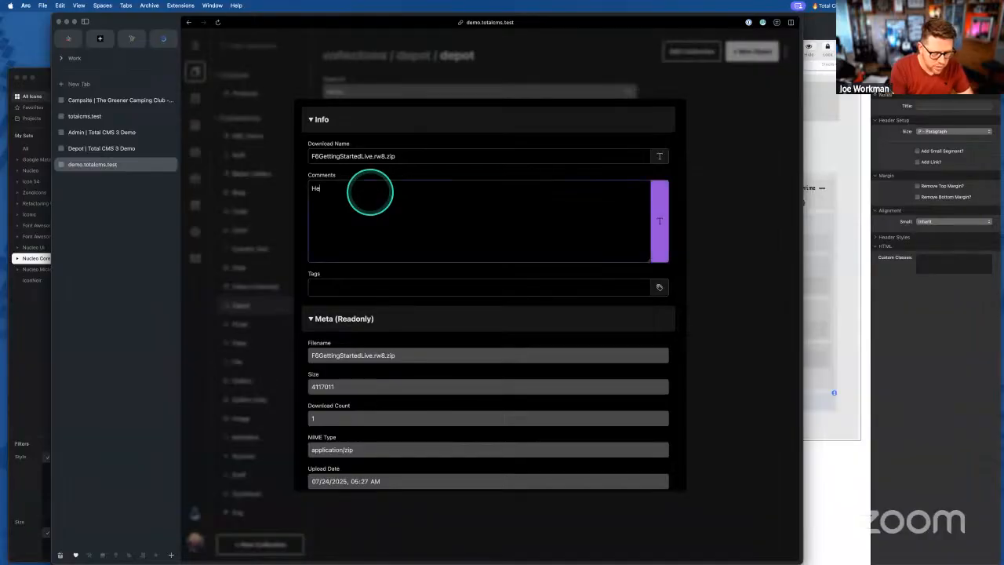
{"action": "type", "text": "llo World!"}
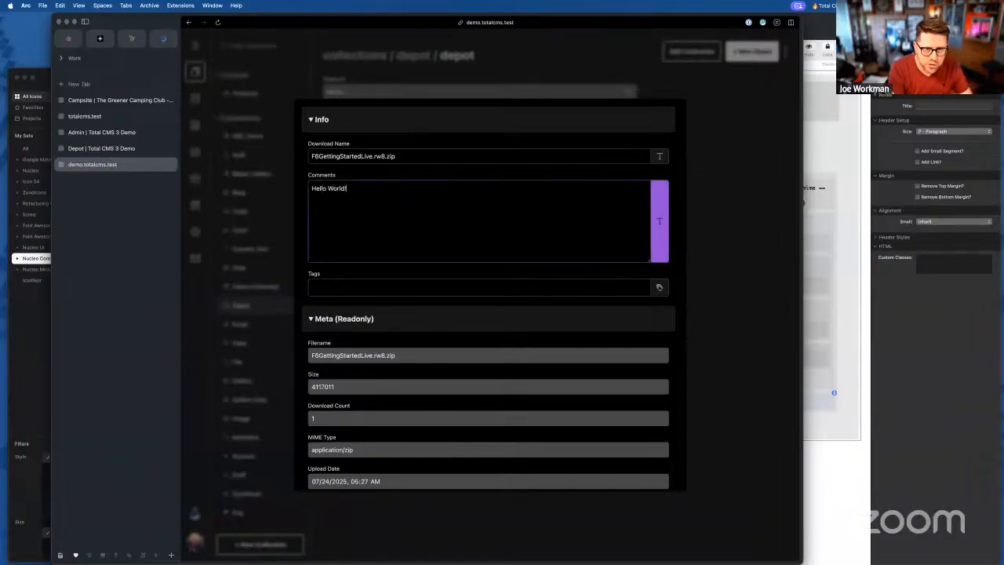
{"action": "scroll", "coordinate": [358, 392], "scroll_direction": "down", "scroll_amount": 1}
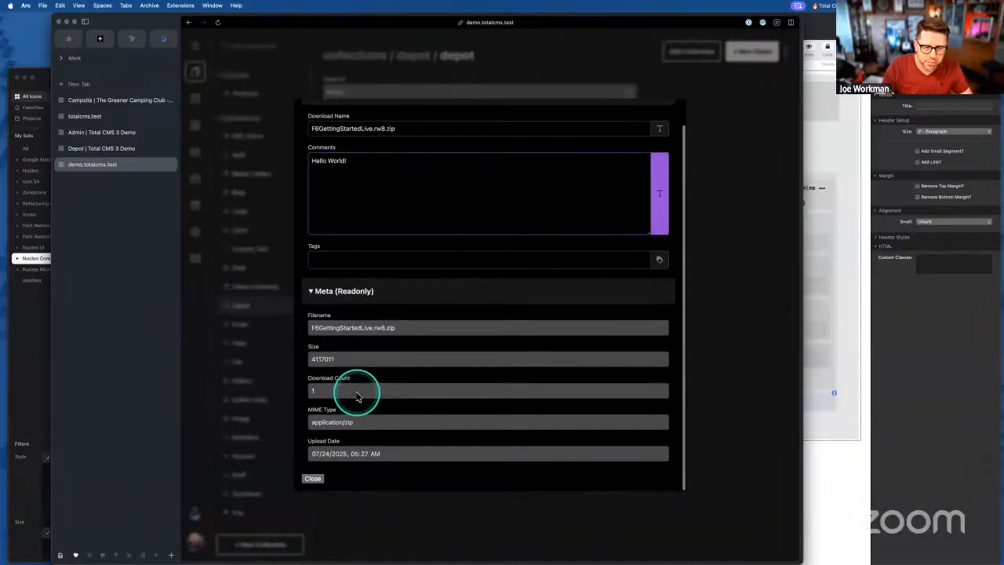
{"action": "left_click", "coordinate": [314, 480]}
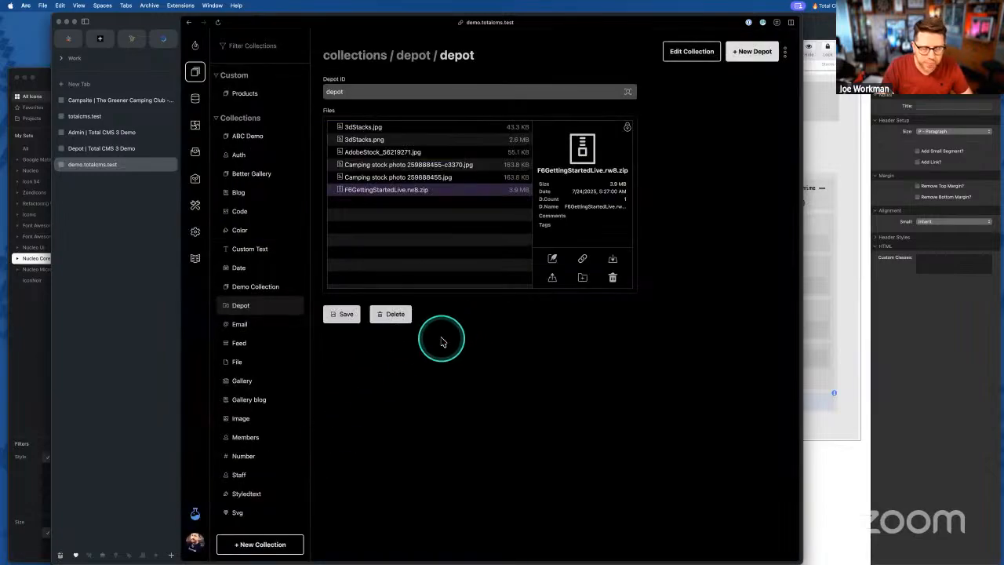
{"action": "left_click", "coordinate": [97, 149]}
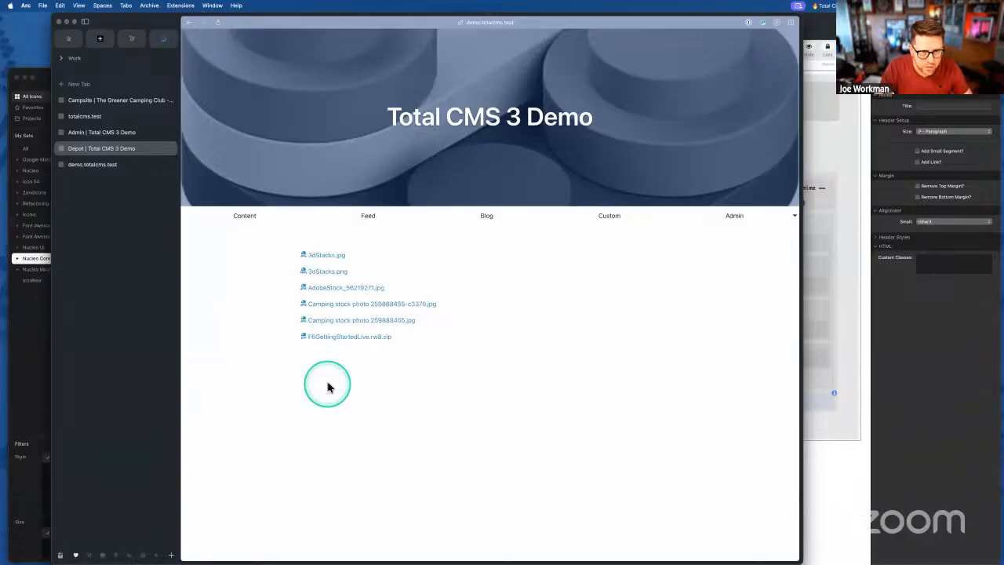
- Save the depot collection in the admin so the zip's comment is stored
{"action": "left_click_drag", "start_coordinate": [219, 23], "coordinate": [217, 24]}
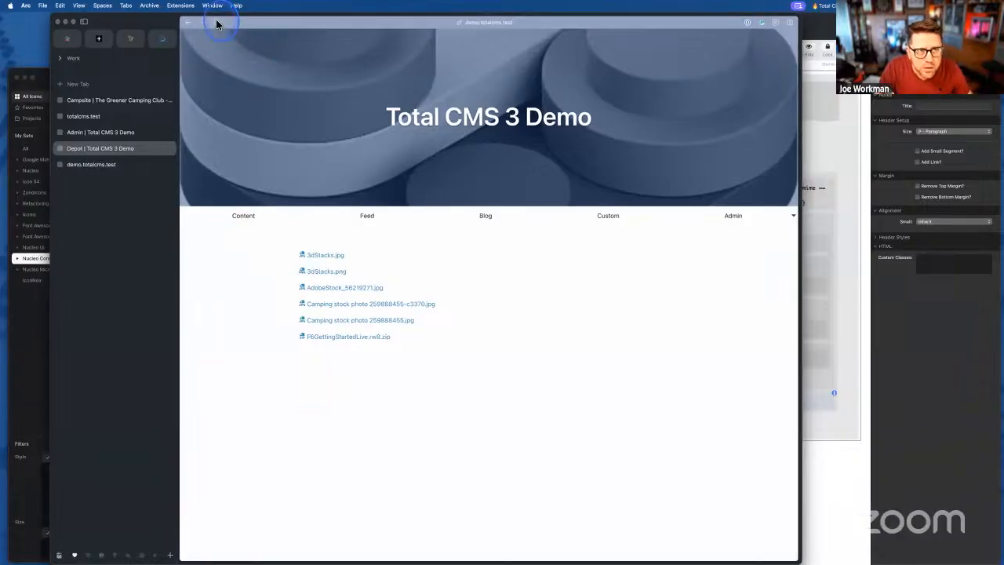
{"action": "left_click", "coordinate": [117, 164]}
{"action": "left_click", "coordinate": [334, 317]}
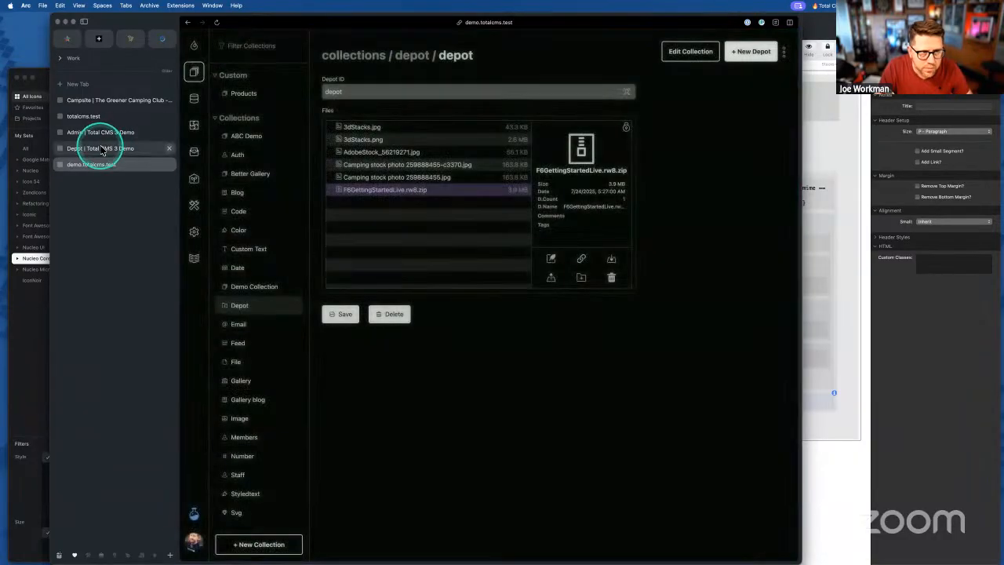
- Confirm 'Hello World' shows under the zip link, then select RapidWeaver's file comments text block
{"action": "left_click", "coordinate": [102, 149]}
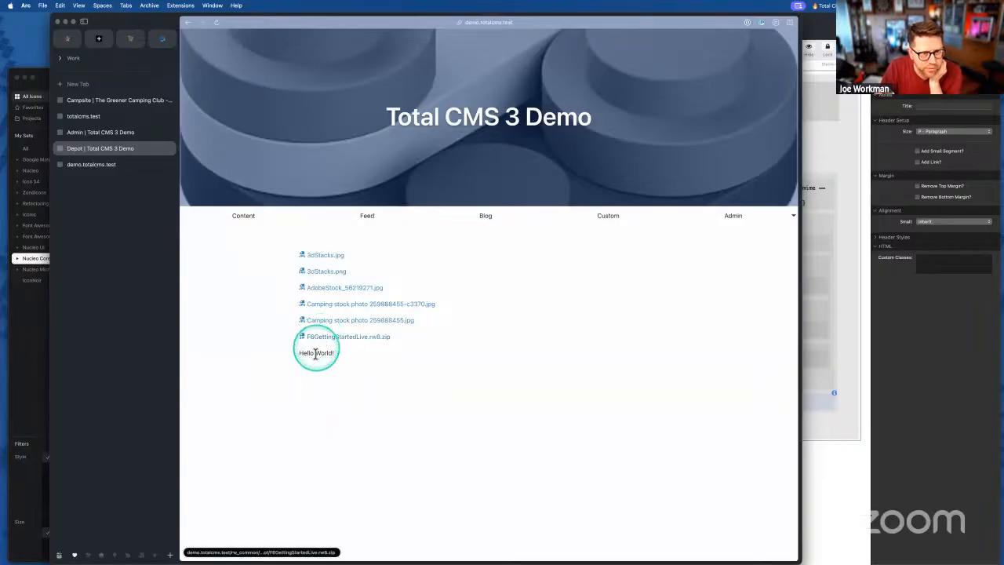
{"action": "left_click", "coordinate": [823, 430]}
{"action": "left_click", "coordinate": [630, 397]}
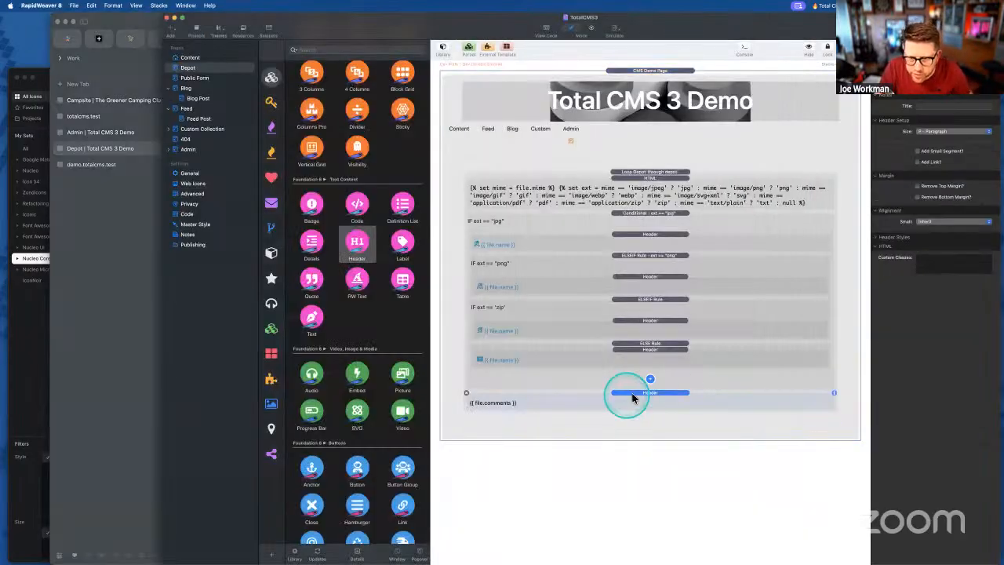
- Try adding a custom class to the file comments text block
{"action": "left_click", "coordinate": [942, 261]}
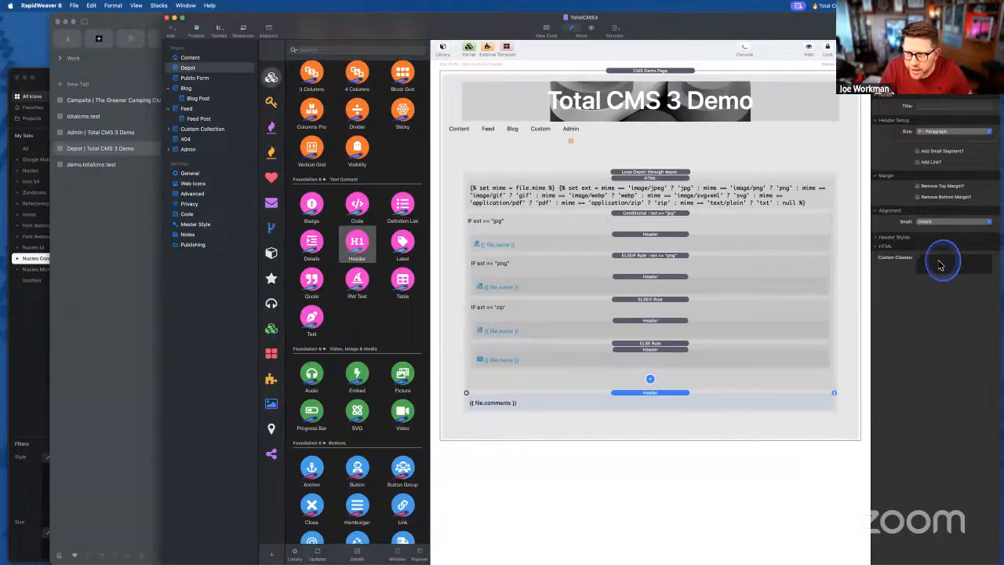
{"action": "left_click", "coordinate": [665, 400]}
{"action": "left_click", "coordinate": [972, 250]}
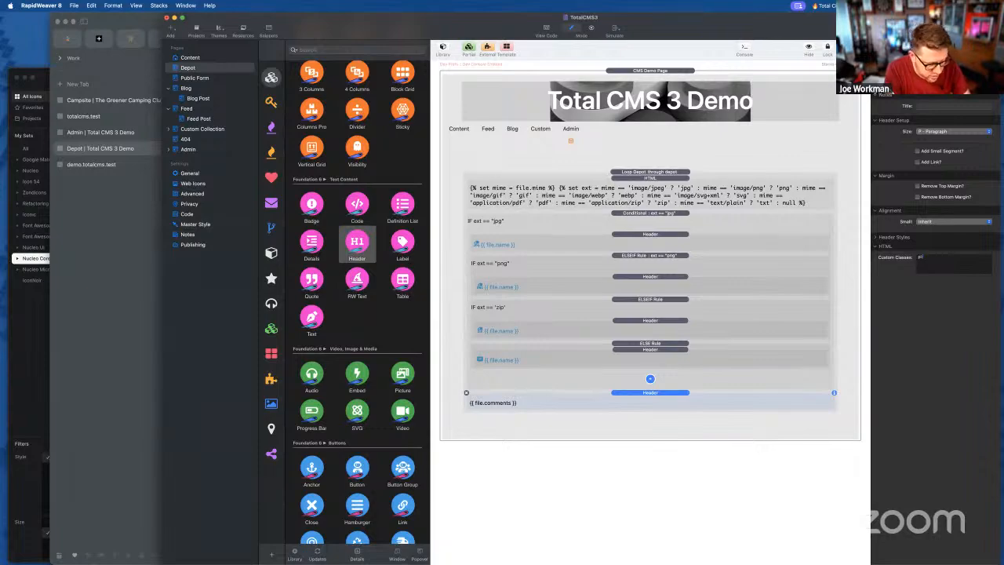
{"action": "left_click", "coordinate": [933, 256]}
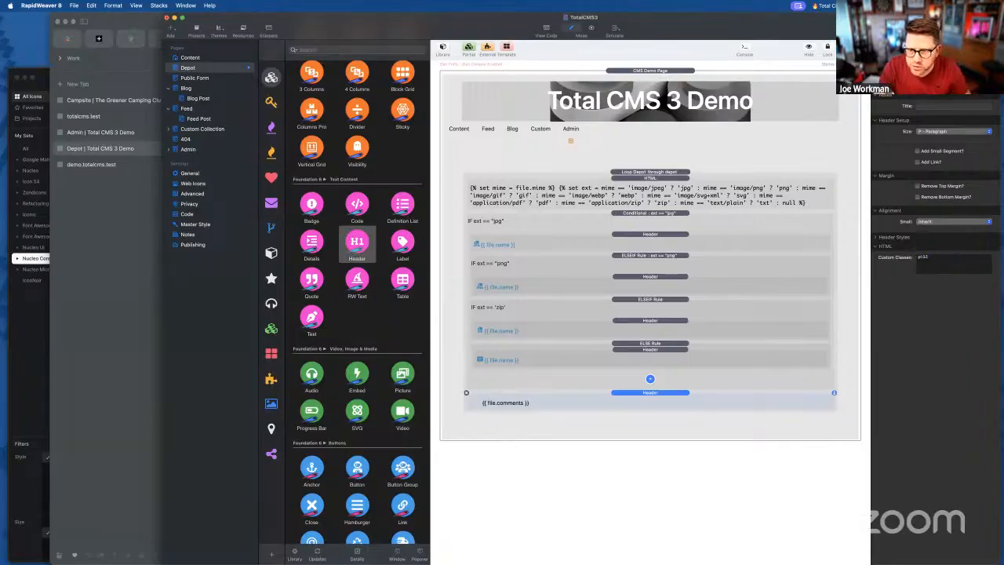
- Inspect the Depot loop settings, the file comments heading and the jpg file-link heading
{"action": "left_click", "coordinate": [632, 407]}
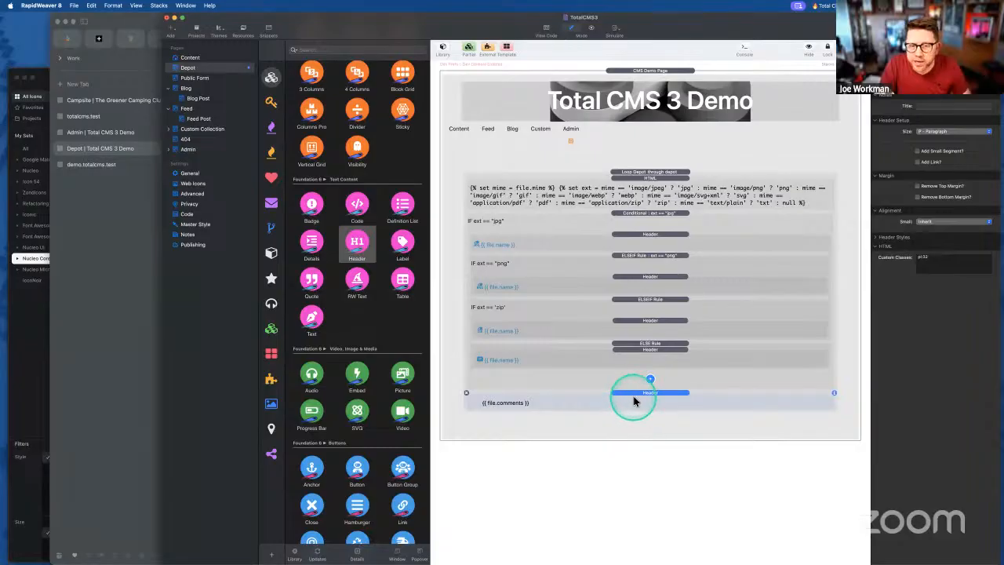
{"action": "left_click", "coordinate": [636, 173]}
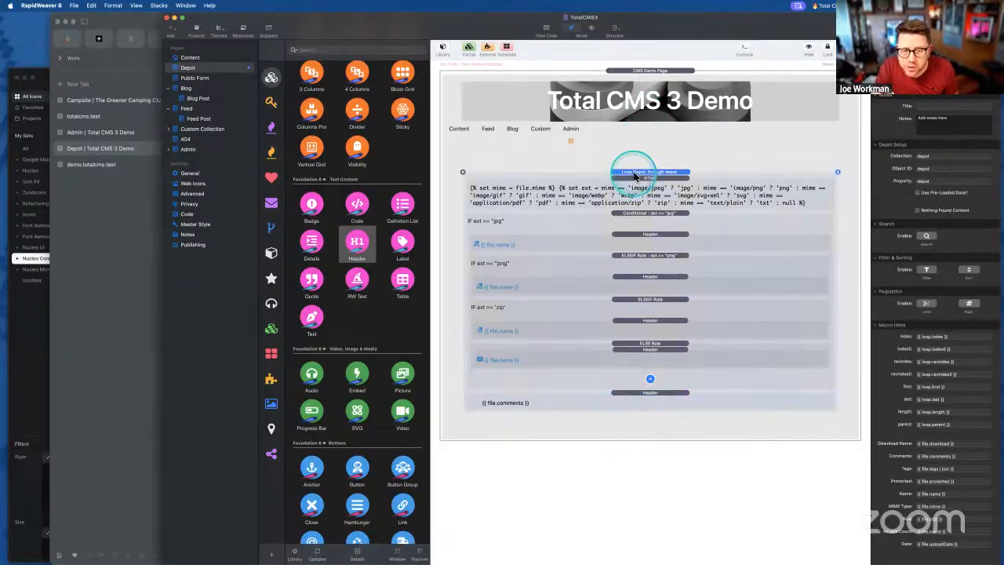
{"action": "left_click", "coordinate": [633, 392]}
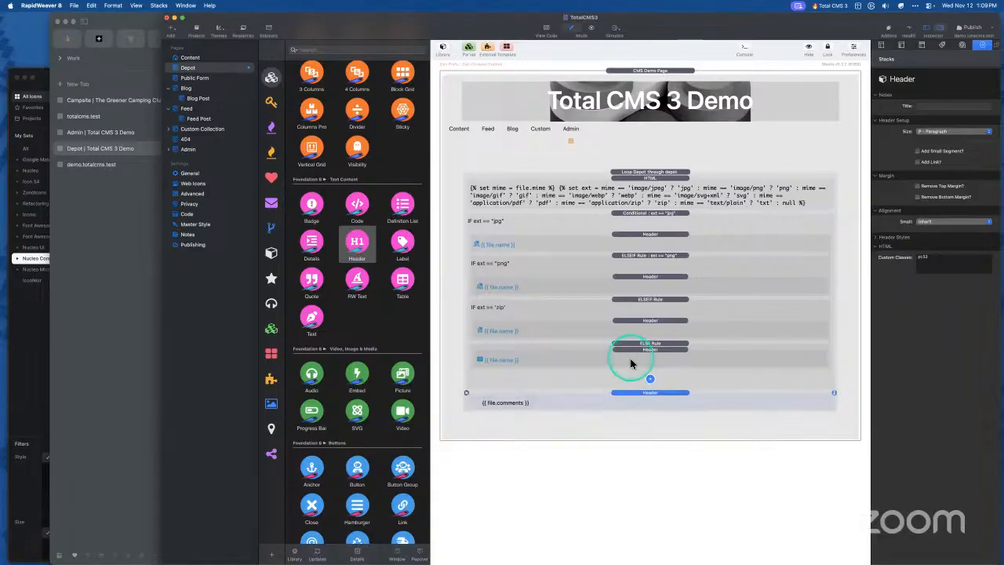
{"action": "left_click", "coordinate": [639, 320]}
{"action": "left_click", "coordinate": [641, 277]}
{"action": "left_click", "coordinate": [642, 234]}
{"action": "left_click", "coordinate": [640, 392]}
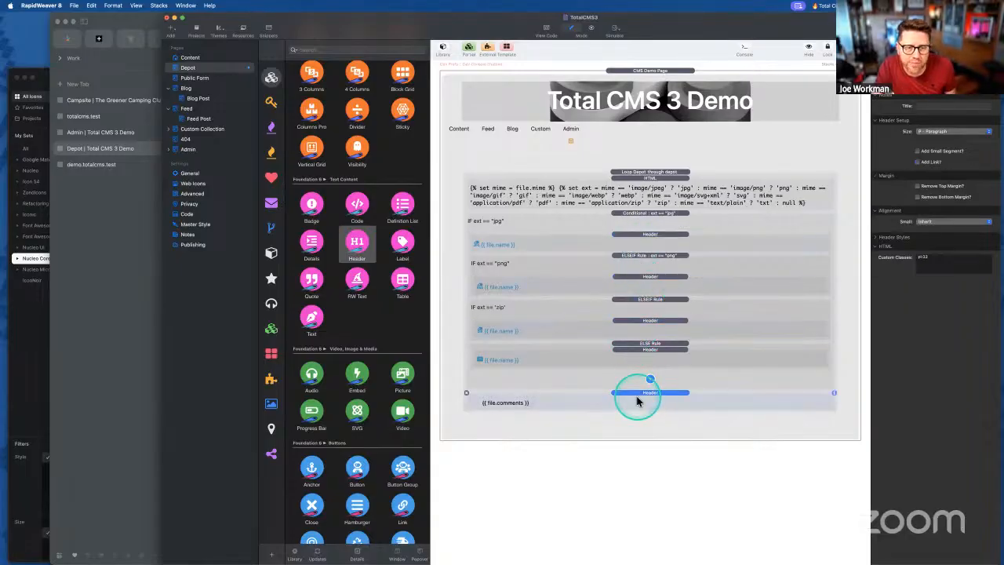
- Step through the file-link headings to the comments heading, then export the site for preview
{"action": "left_click", "coordinate": [637, 212]}
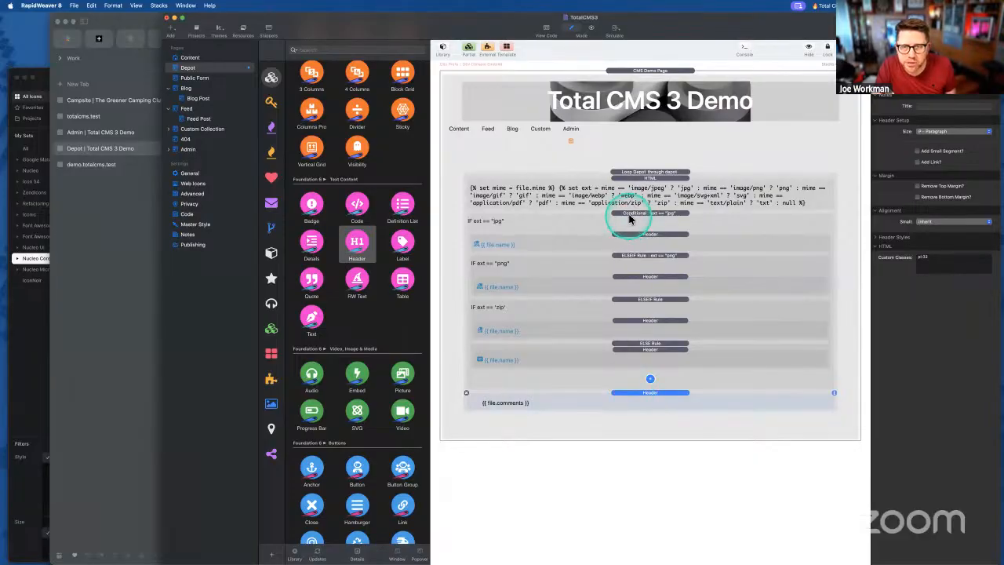
{"action": "left_click", "coordinate": [621, 227]}
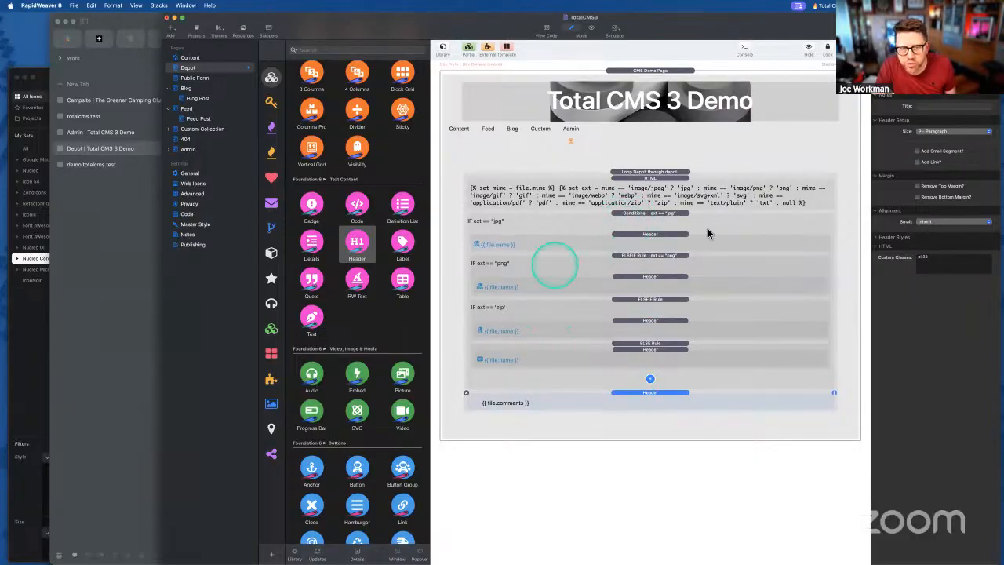
{"action": "left_click", "coordinate": [637, 234]}
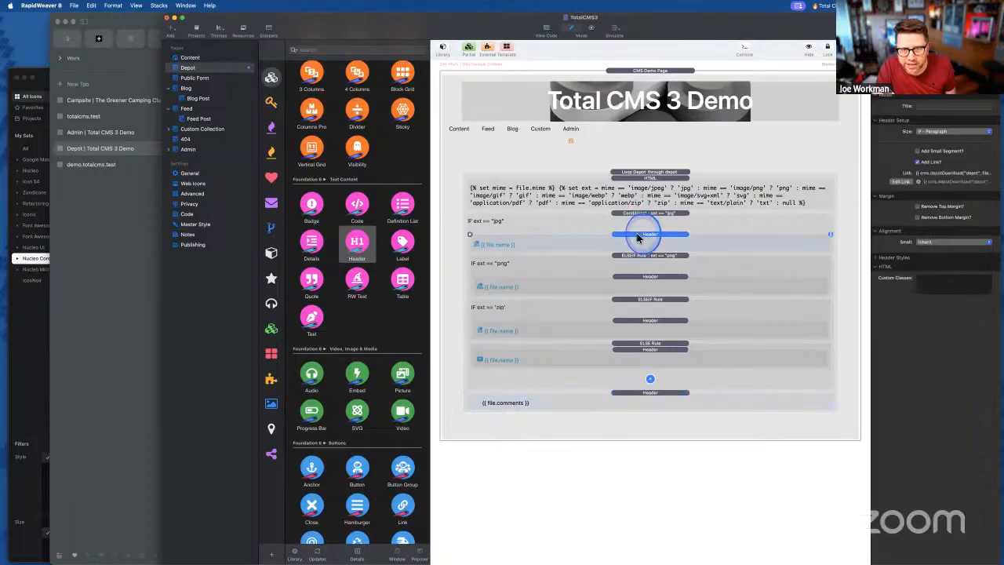
{"action": "left_click", "coordinate": [635, 318]}
{"action": "left_click", "coordinate": [636, 349]}
{"action": "left_click", "coordinate": [636, 394]}
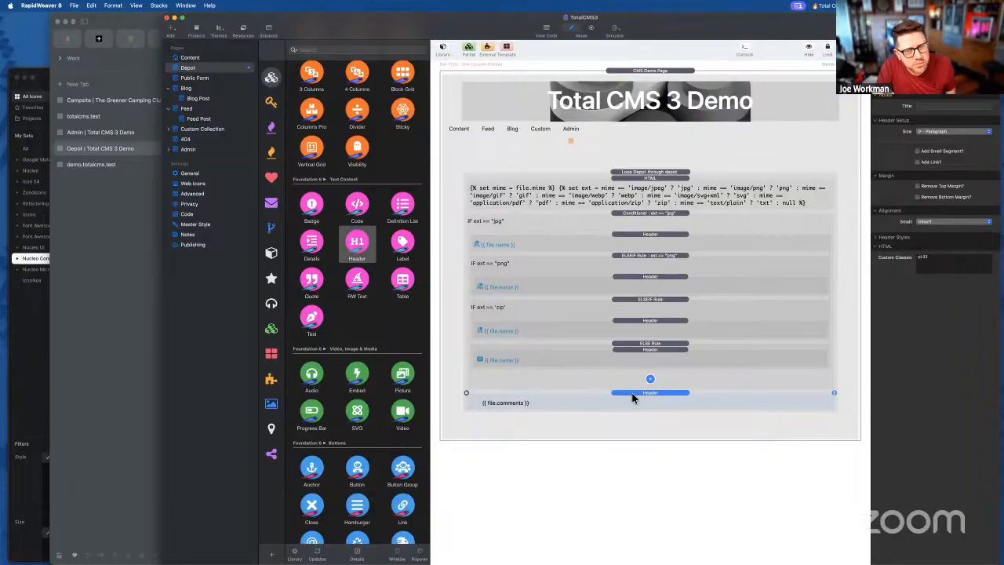
{"action": "key", "text": "super+shift+e"}
{"action": "left_click", "coordinate": [577, 371]}
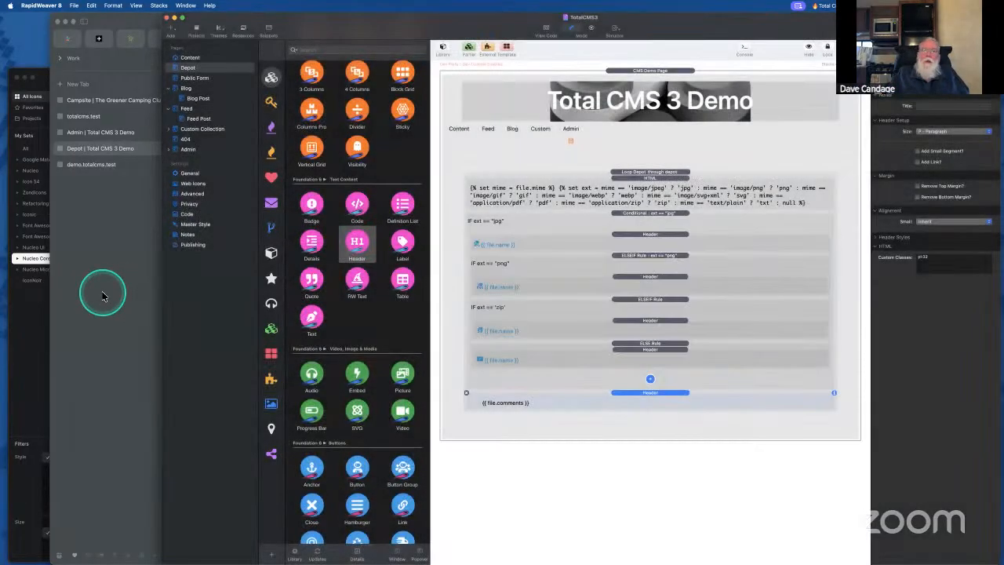
- Check the published Depot file list in Arc, then select RapidWeaver's fallback file-link heading
{"action": "left_click", "coordinate": [108, 295]}
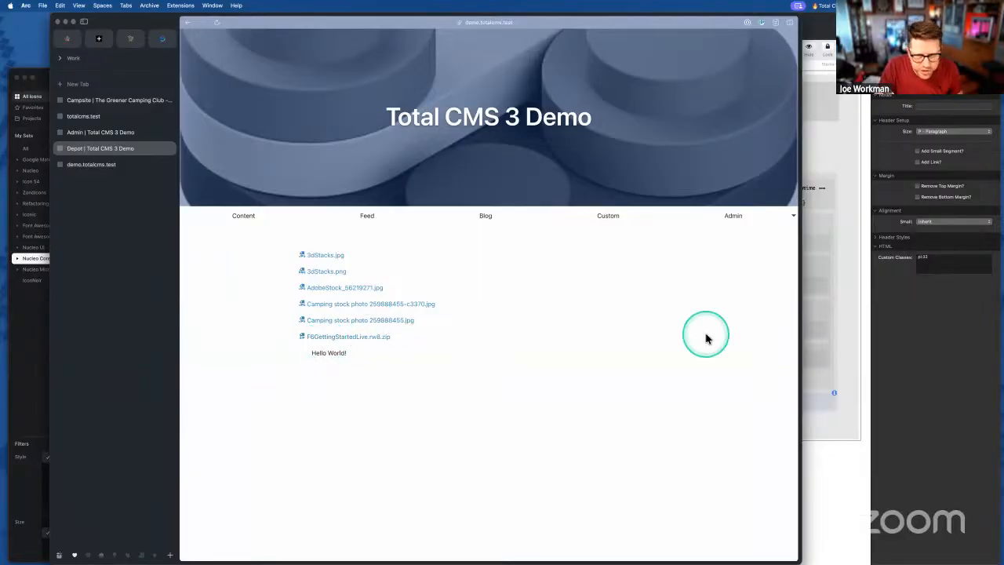
{"action": "left_click", "coordinate": [867, 486]}
{"action": "left_click", "coordinate": [627, 349]}
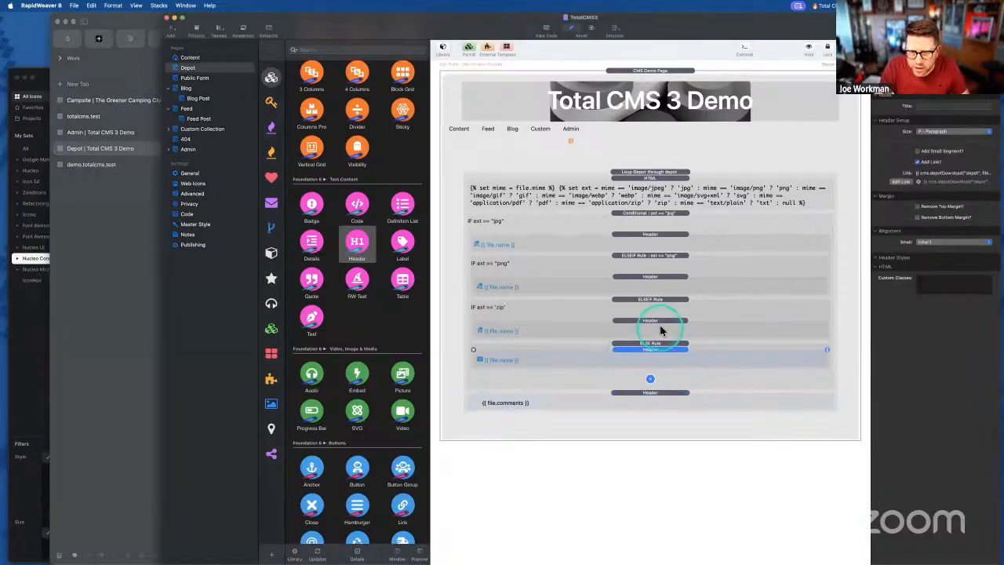
- Tick Remove Bottom Margin? on all four file-link headings
{"action": "left_click", "coordinate": [652, 277], "text": "shift"}
{"action": "left_click", "coordinate": [659, 234], "text": "shift"}
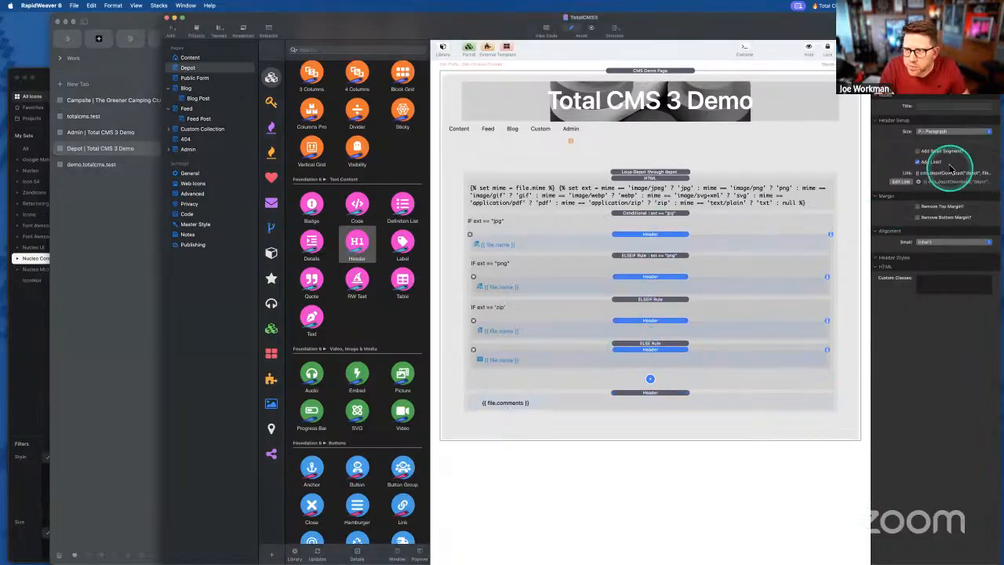
{"action": "left_click", "coordinate": [918, 217]}
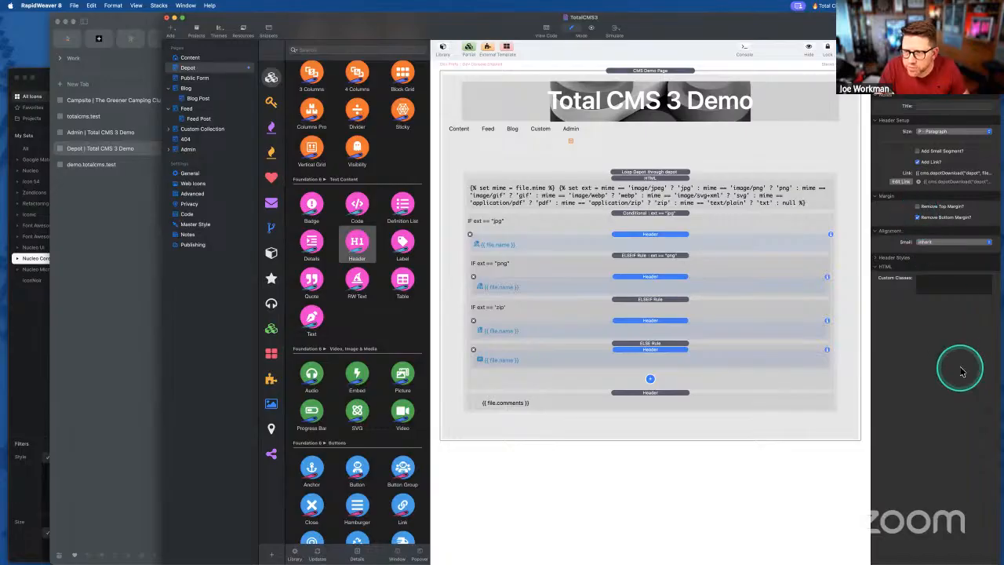
{"action": "left_click", "coordinate": [652, 393]}
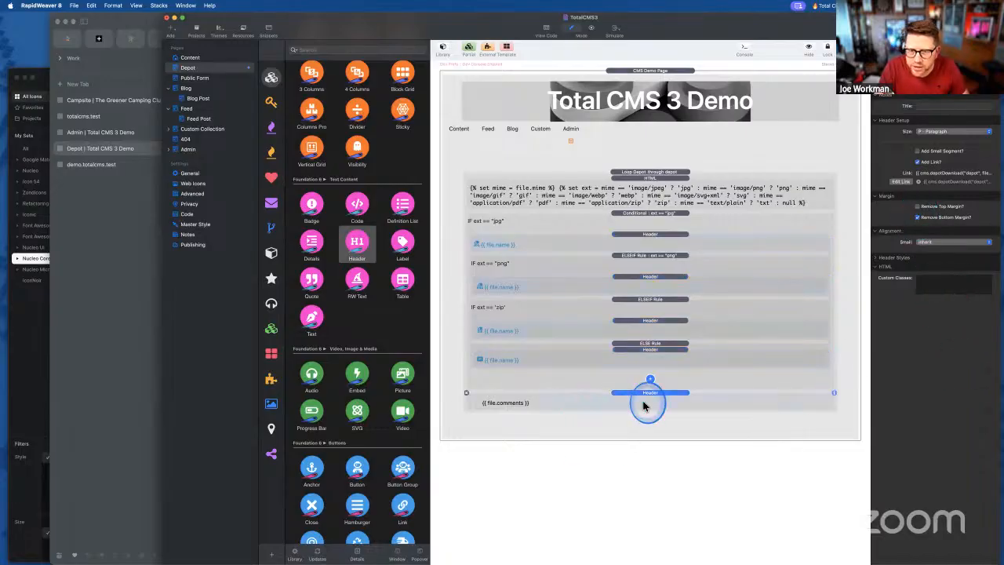
- Export the page again and view the updated Depot page in Arc
{"action": "key", "text": "super+shift+e"}
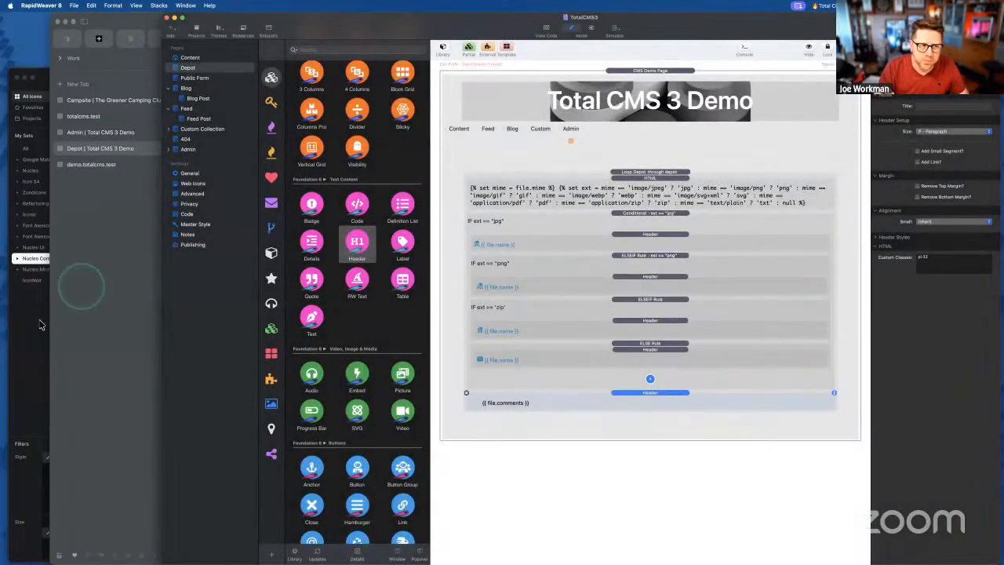
{"action": "left_click", "coordinate": [40, 325]}
{"action": "left_click", "coordinate": [134, 56]}
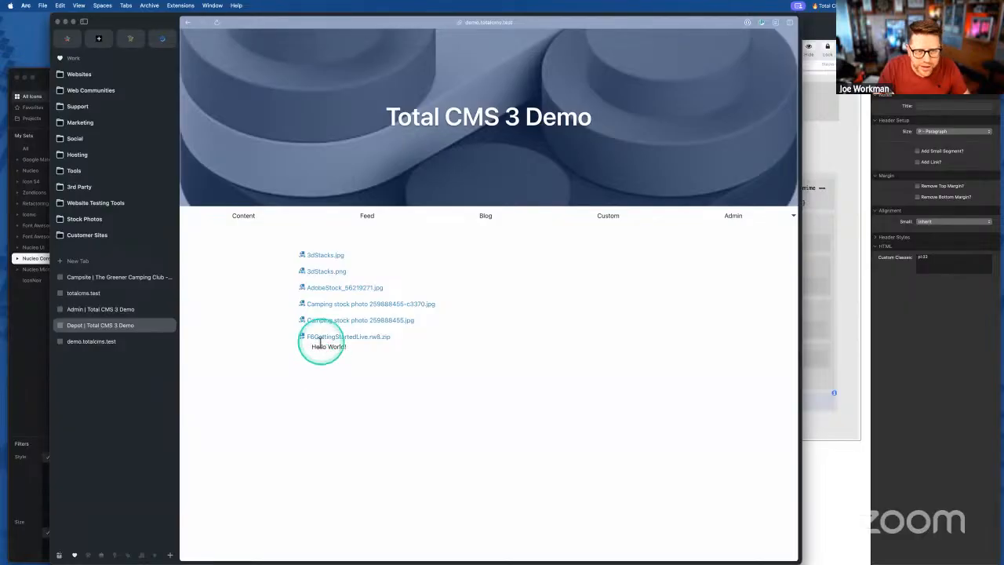
- Select the 'Hello World!' comment in Arc to check its spacing, then return to RapidWeaver
{"action": "left_click_drag", "start_coordinate": [311, 345], "coordinate": [381, 347]}
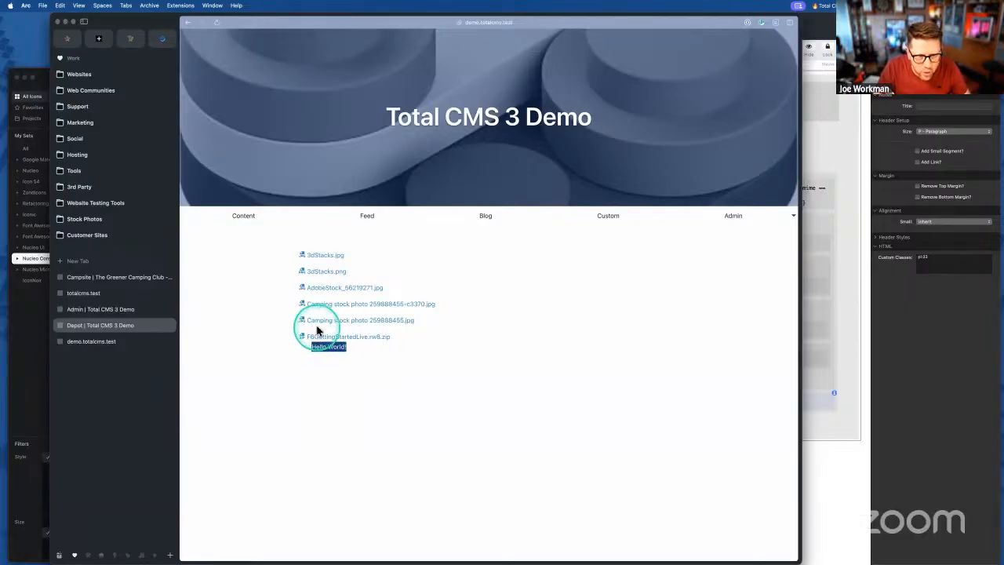
{"action": "left_click_drag", "start_coordinate": [311, 346], "coordinate": [375, 349]}
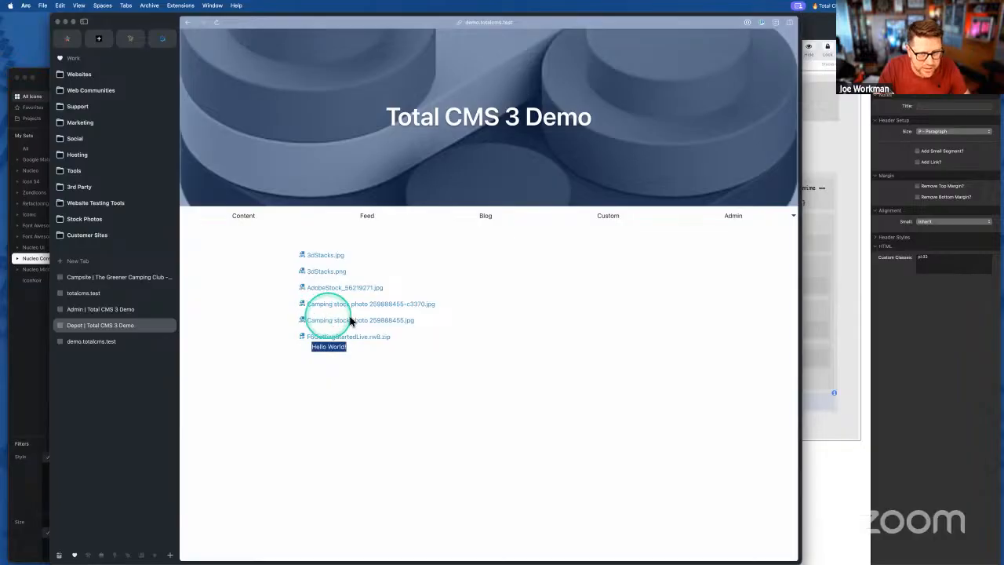
{"action": "left_click", "coordinate": [831, 428]}
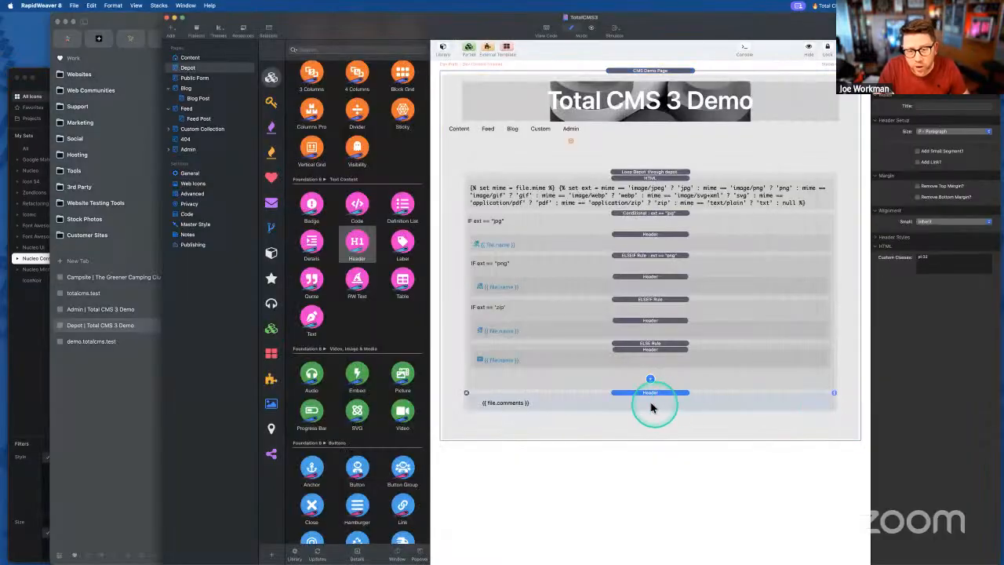
- Add a Total CMS 3 Conditional stack and move the comments heading inside it
{"action": "left_click", "coordinate": [271, 127]}
{"action": "scroll", "coordinate": [320, 224], "scroll_direction": "down", "scroll_amount": 10}
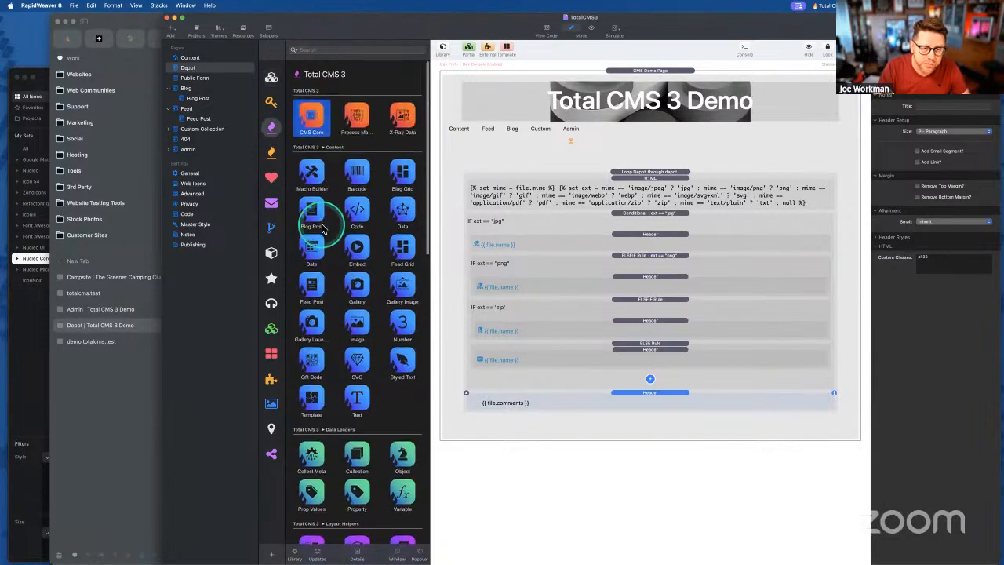
{"action": "left_click_drag", "start_coordinate": [305, 138], "coordinate": [633, 391]}
{"action": "left_click_drag", "start_coordinate": [634, 471], "coordinate": [636, 397]}
- Set the Conditional's rule to file.comments and export the page with Cmd+R
{"action": "left_click", "coordinate": [936, 154]}
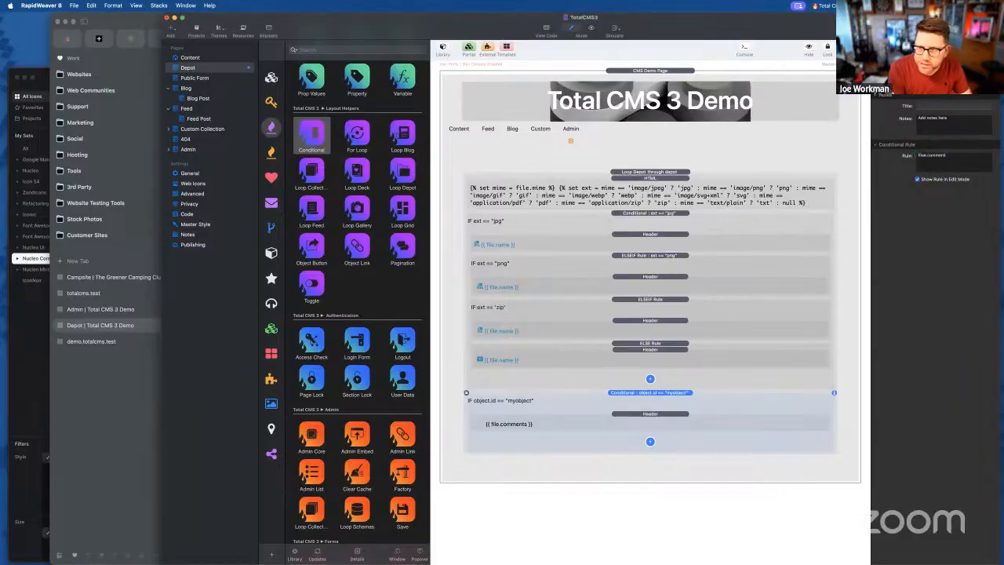
{"action": "left_click", "coordinate": [938, 158]}
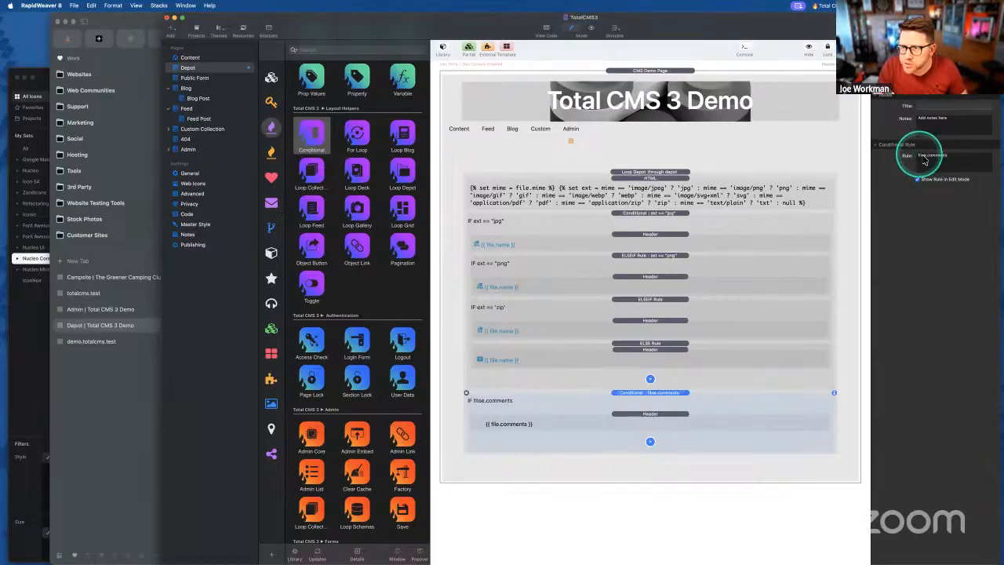
{"action": "left_click", "coordinate": [937, 162]}
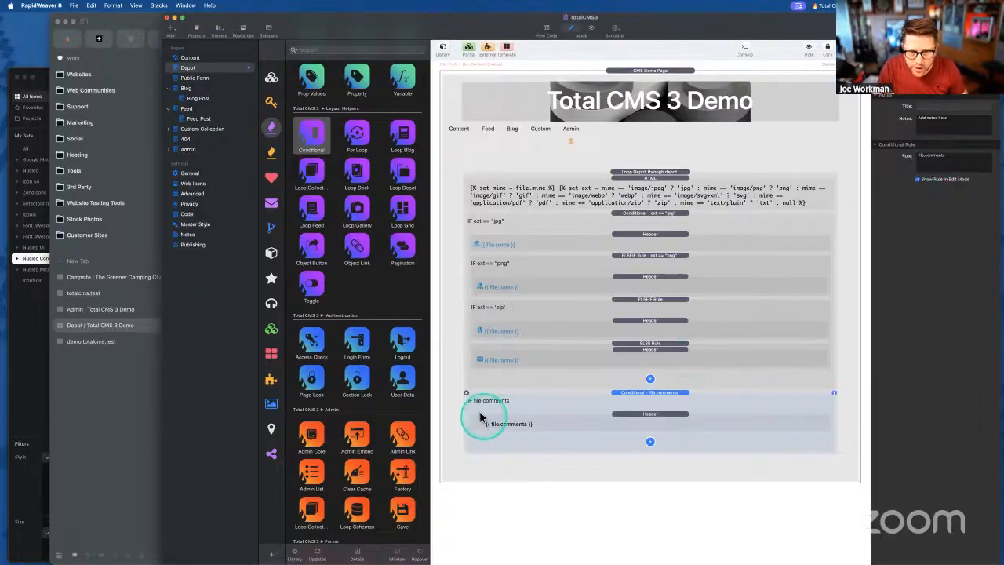
{"action": "key", "text": "ctrl"}
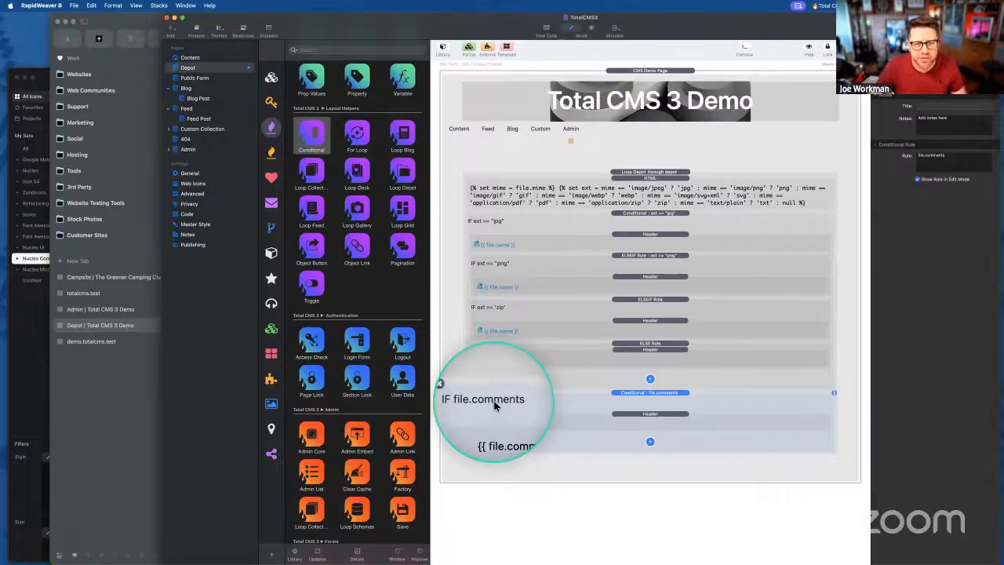
{"action": "key", "text": "ctrl"}
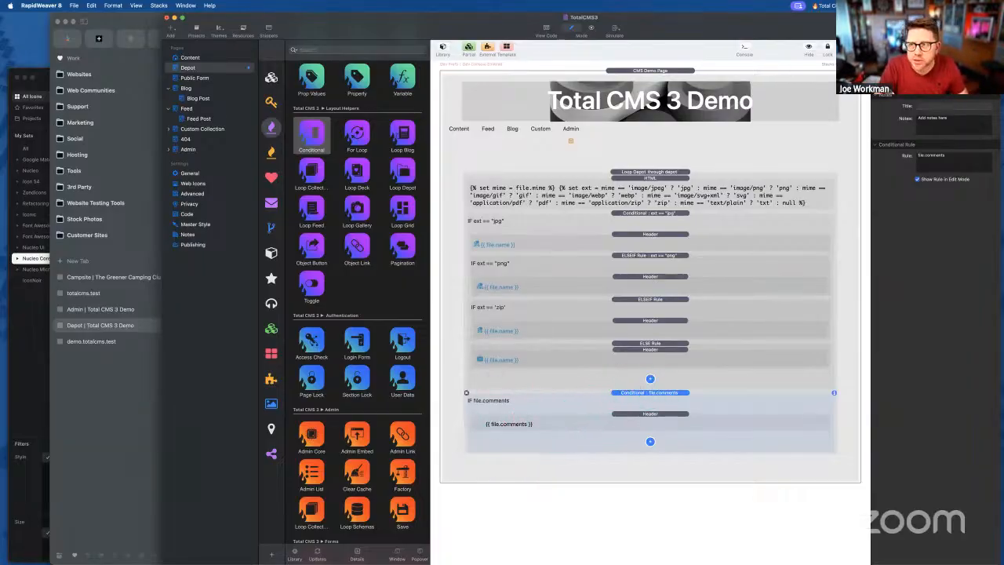
{"action": "key", "text": "super+r"}
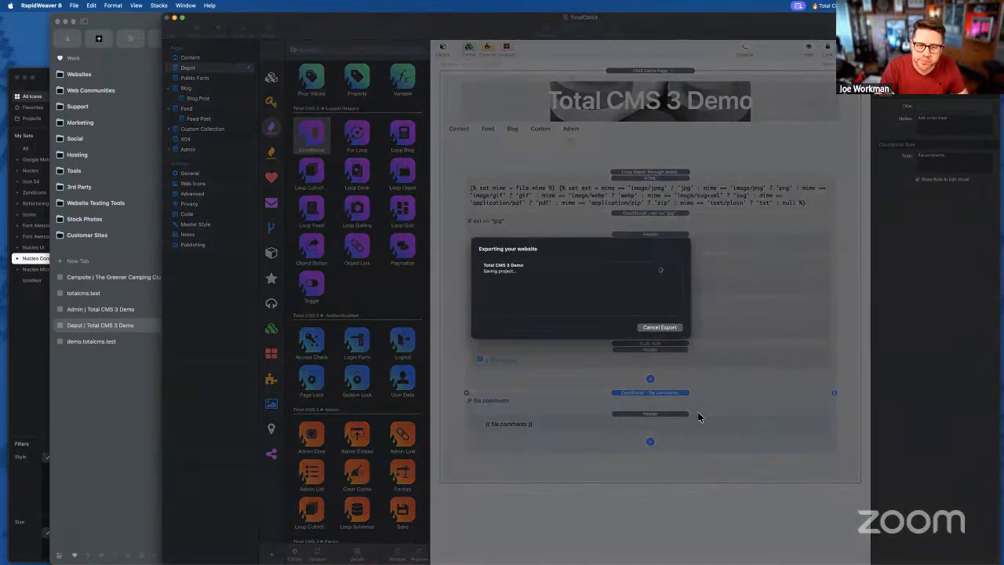
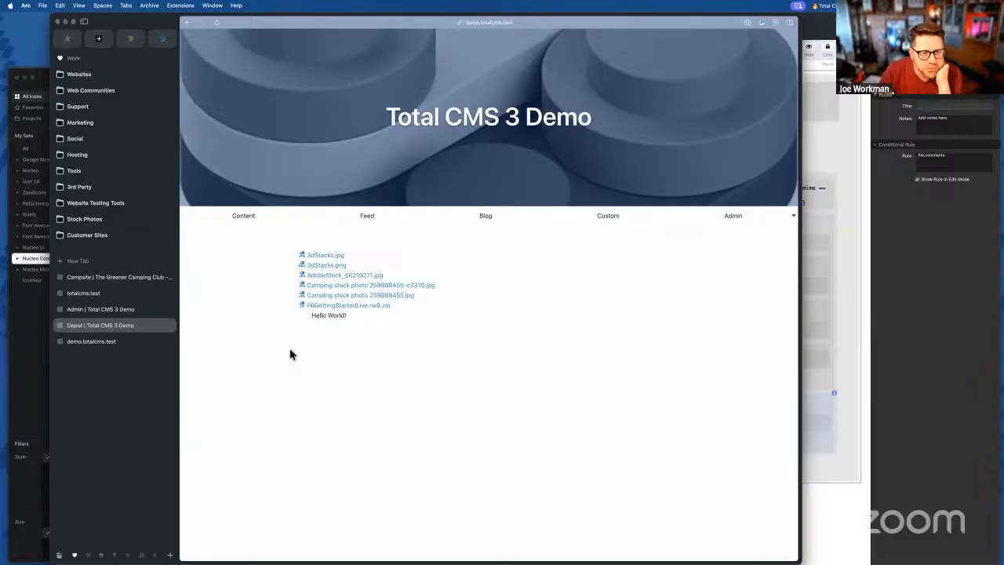
- Bring RapidWeaver forward and inspect the spacing class on the comments conditional's Header
{"action": "left_click", "coordinate": [375, 350]}
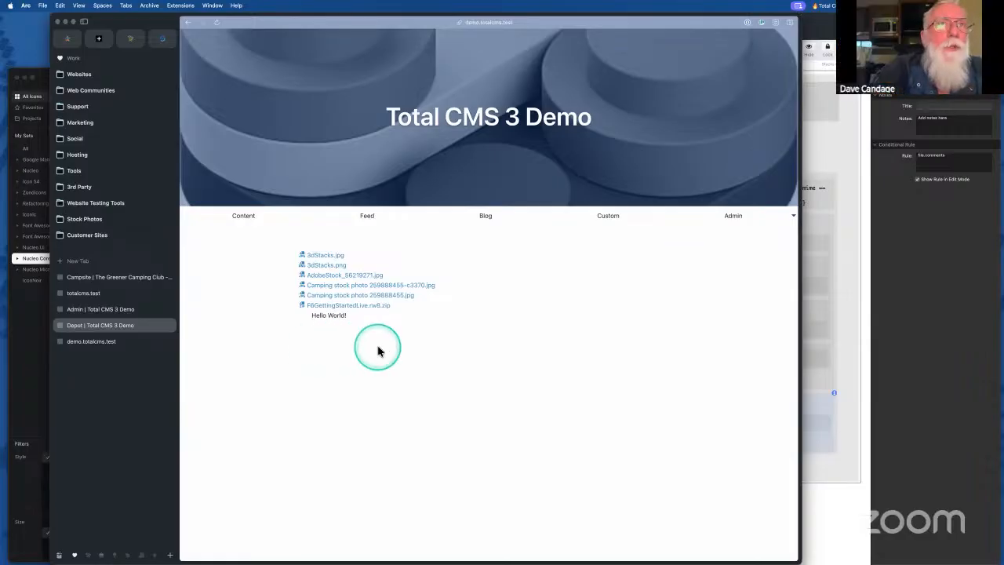
{"action": "left_click", "coordinate": [925, 367]}
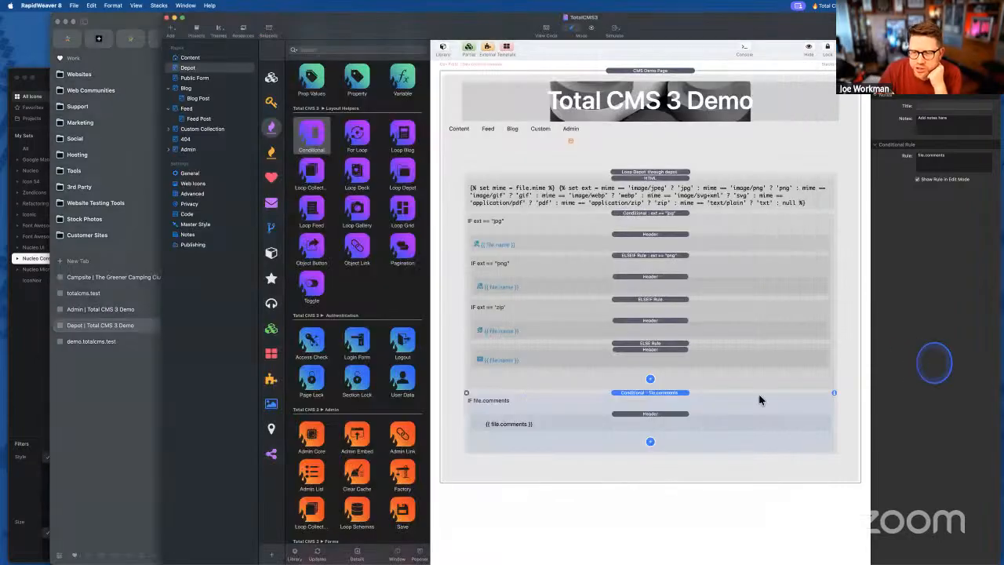
{"action": "left_click", "coordinate": [641, 413]}
{"action": "left_click", "coordinate": [937, 253]}
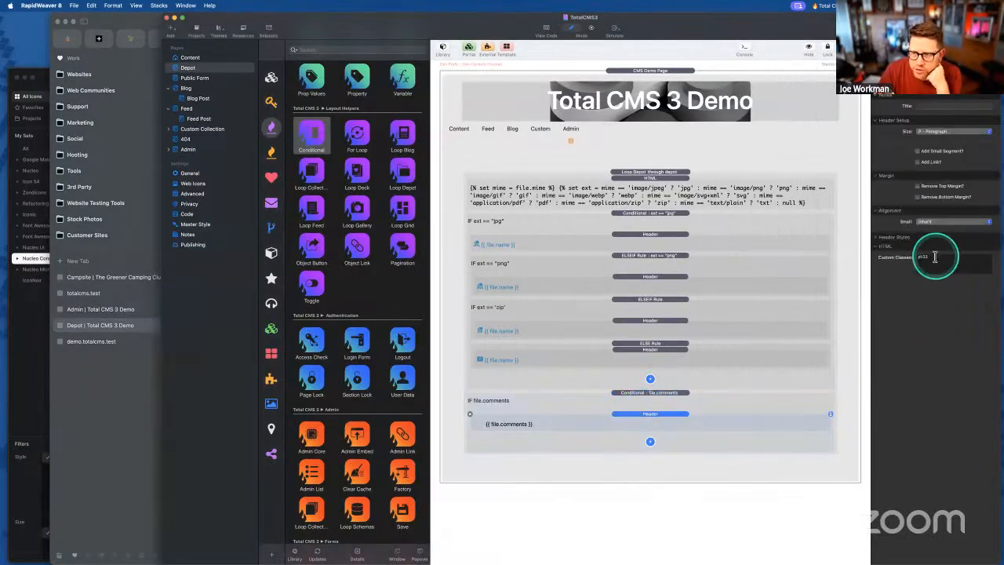
{"action": "left_click", "coordinate": [831, 250]}
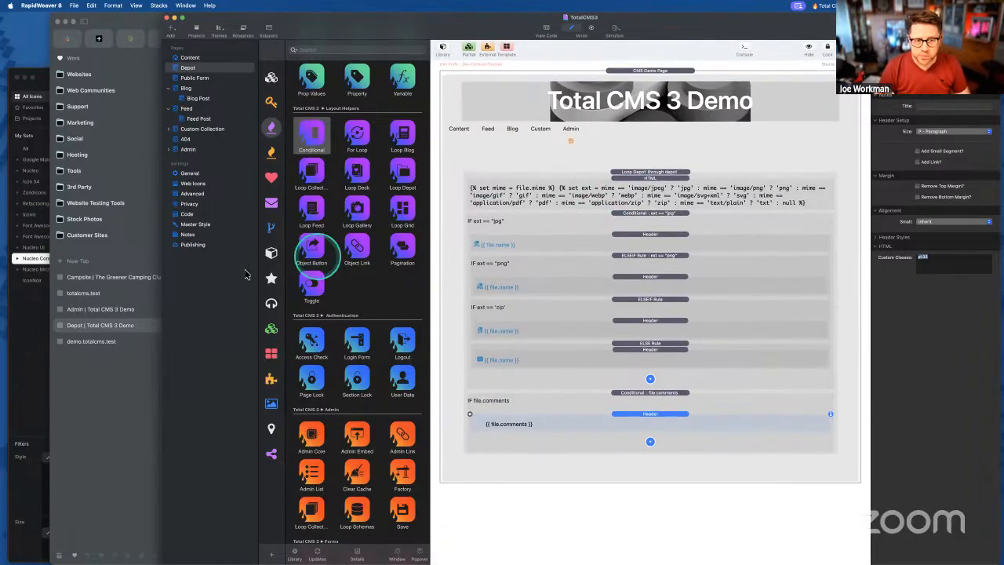
{"action": "left_click", "coordinate": [272, 102]}
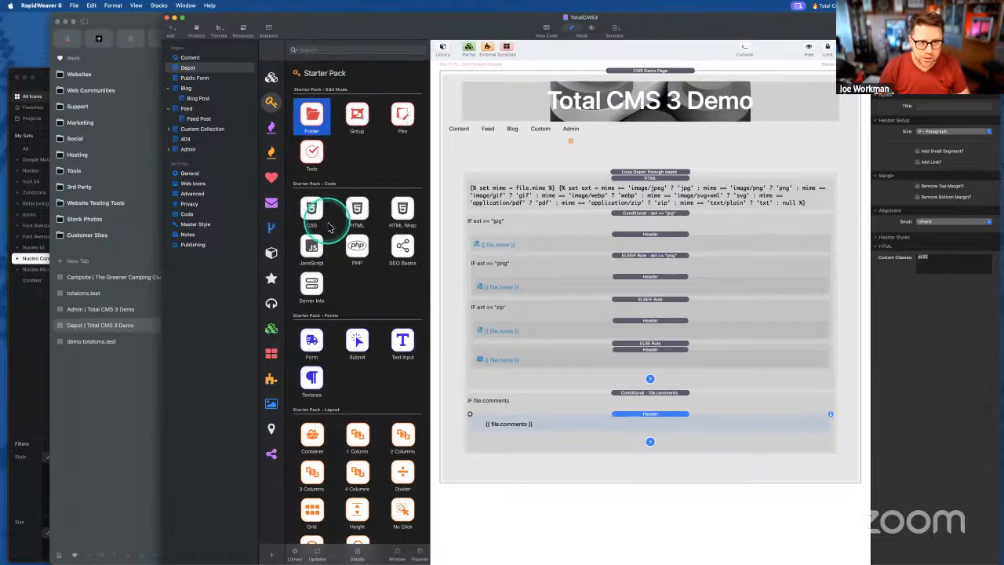
- Add a Foundation 6 Block Grid at the page bottom with custom class mt-8
{"action": "scroll", "coordinate": [332, 224], "scroll_direction": "down", "scroll_amount": 5}
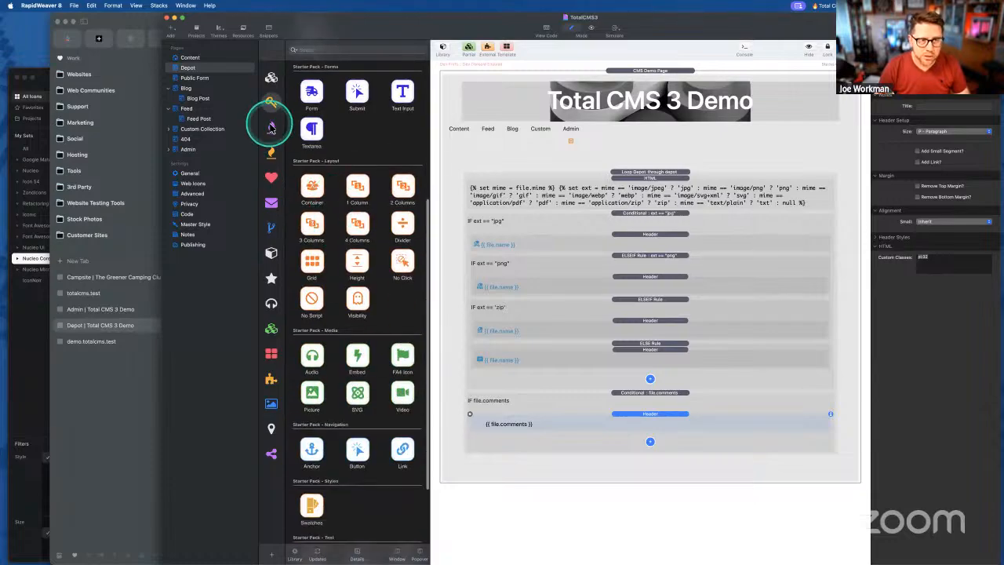
{"action": "left_click", "coordinate": [270, 76]}
{"action": "scroll", "coordinate": [369, 228], "scroll_direction": "down", "scroll_amount": 1}
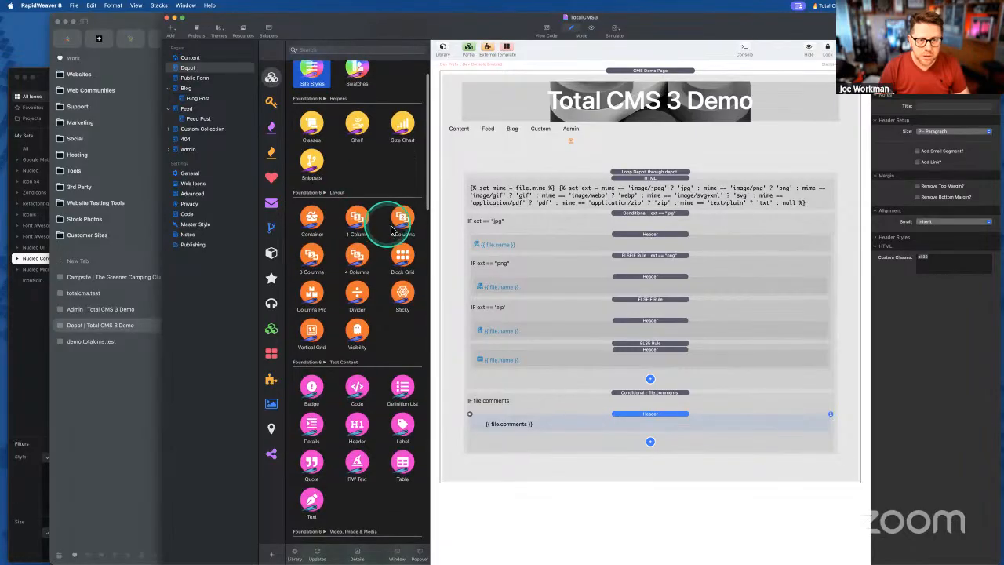
{"action": "left_click_drag", "start_coordinate": [402, 265], "coordinate": [635, 461]}
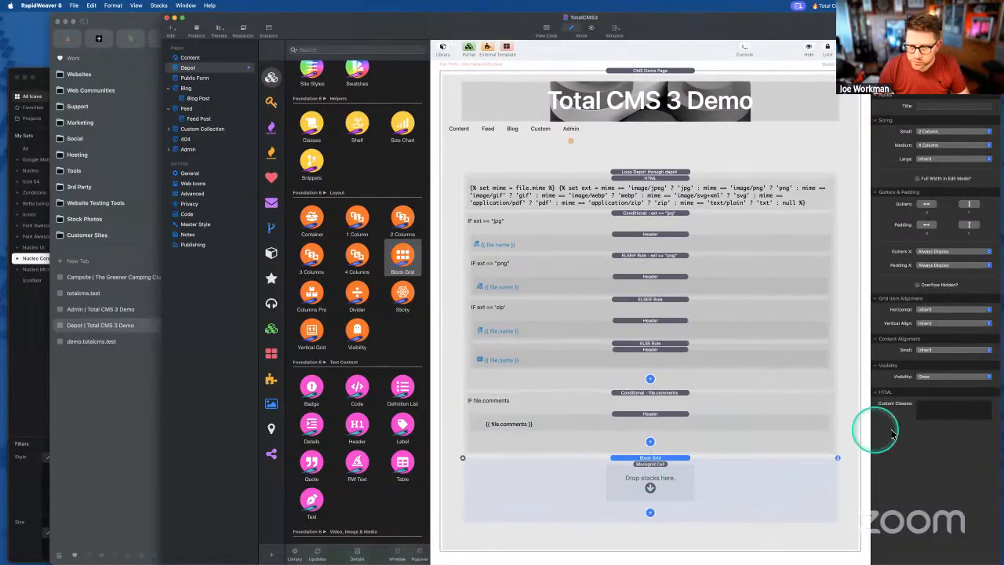
{"action": "left_click", "coordinate": [939, 415]}
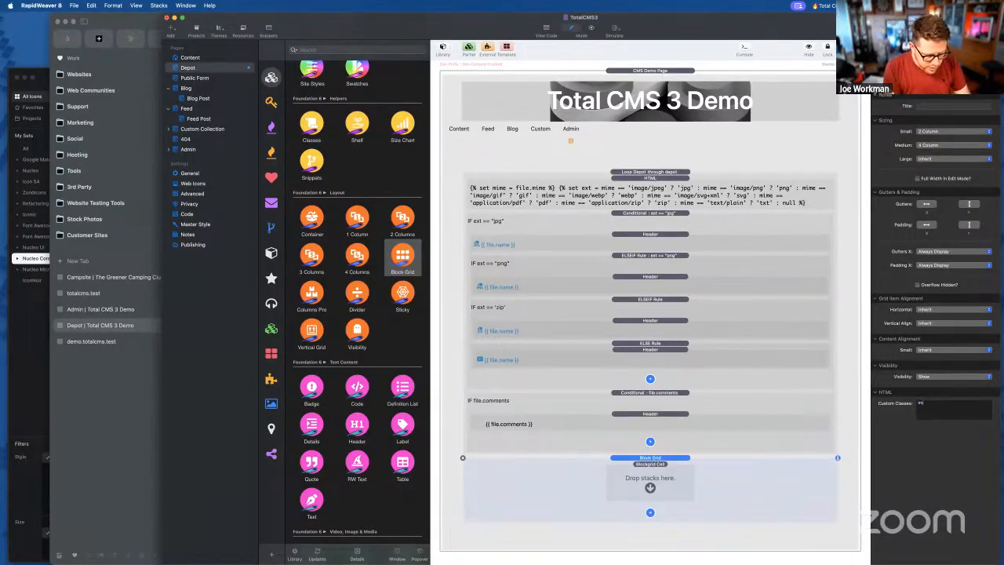
{"action": "type", "text": "mt-8"}
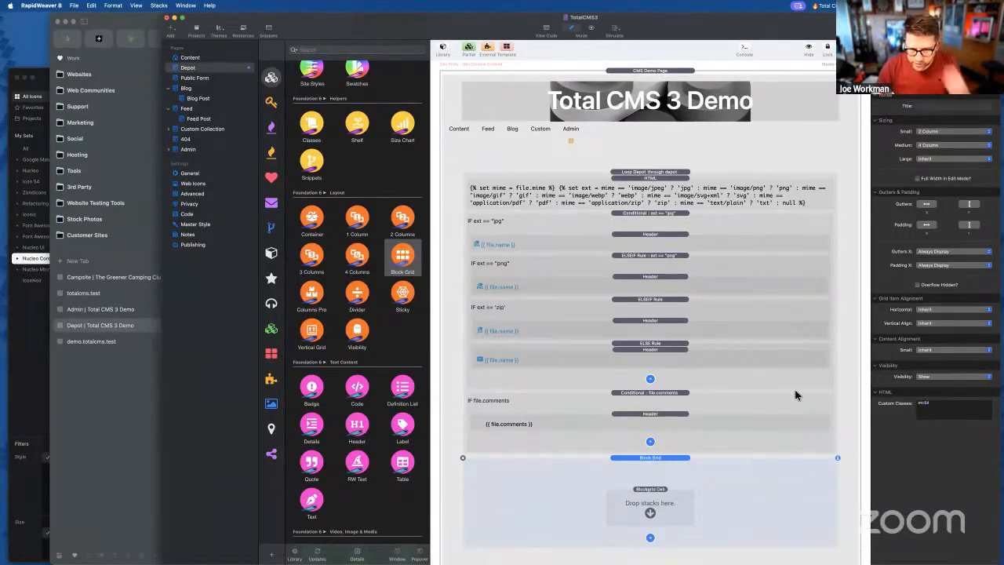
{"action": "scroll", "coordinate": [668, 385], "scroll_direction": "down", "scroll_amount": 2}
{"action": "left_click", "coordinate": [651, 479]}
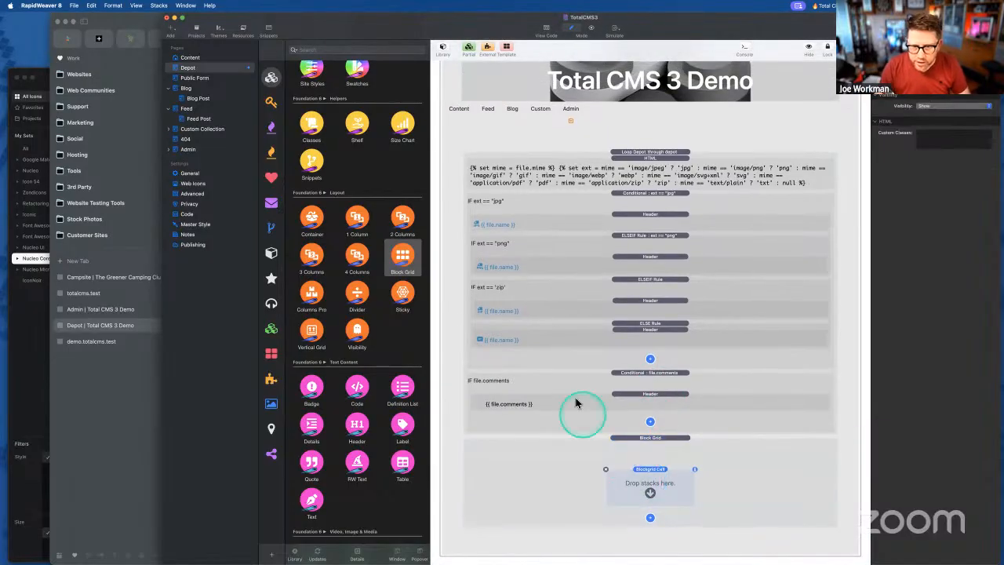
{"action": "left_click", "coordinate": [634, 153]}
- Move the Depot loop into the Block Grid and show the grid full width while editing
{"action": "left_click_drag", "start_coordinate": [633, 153], "coordinate": [656, 466]}
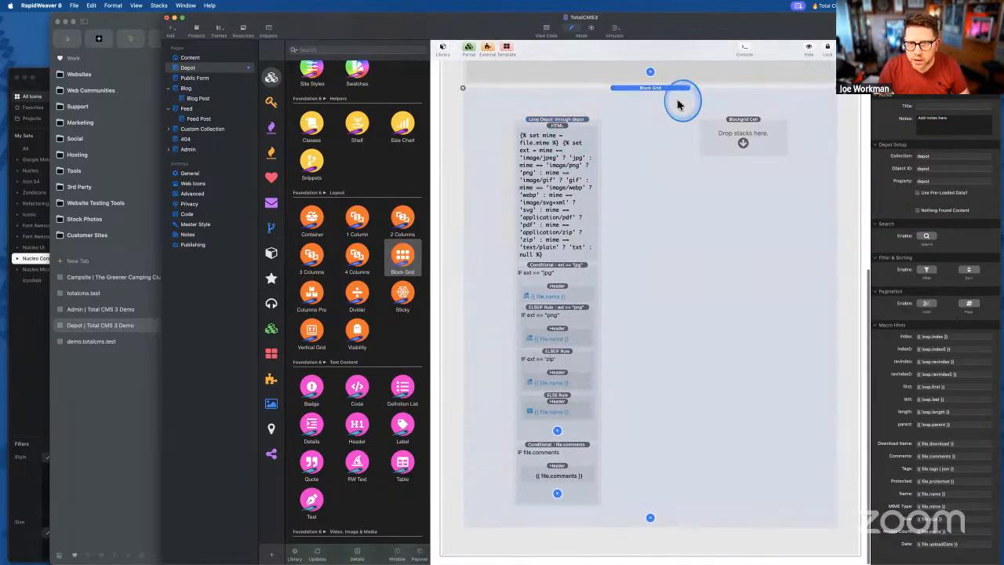
{"action": "left_click", "coordinate": [679, 101]}
{"action": "left_click", "coordinate": [918, 179]}
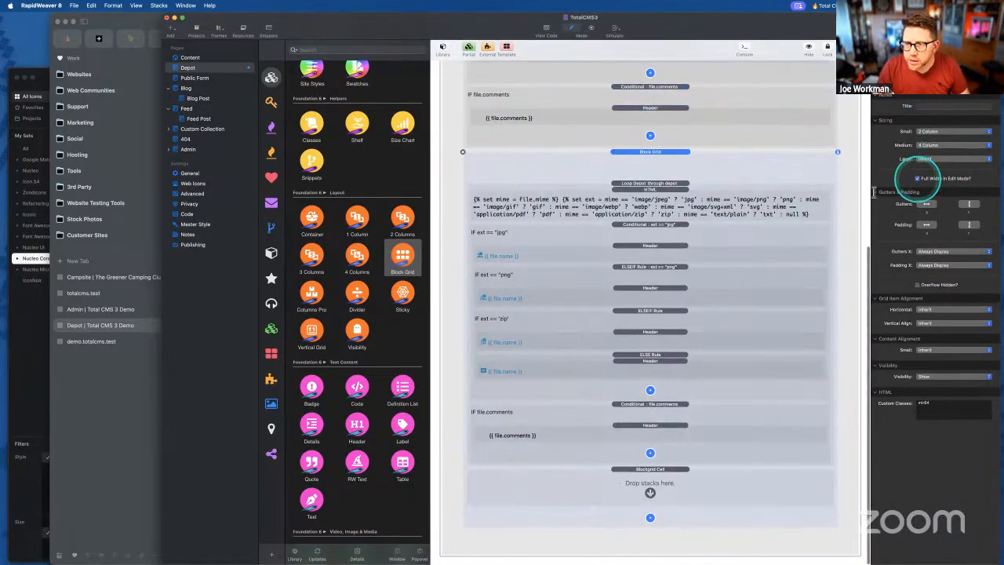
{"action": "left_click", "coordinate": [657, 162]}
{"action": "left_click", "coordinate": [651, 171]}
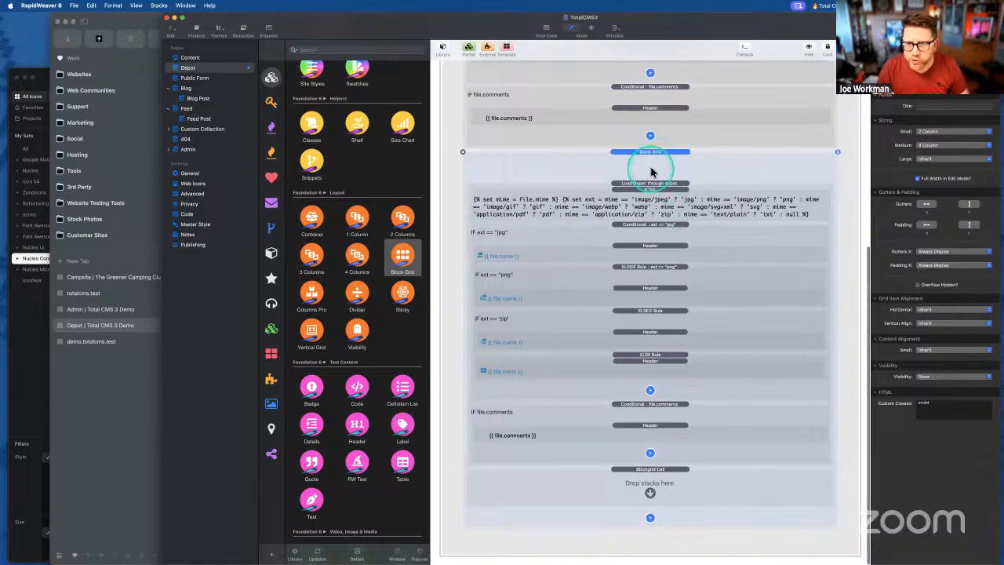
{"action": "left_click", "coordinate": [691, 152]}
{"action": "left_click", "coordinate": [927, 190]}
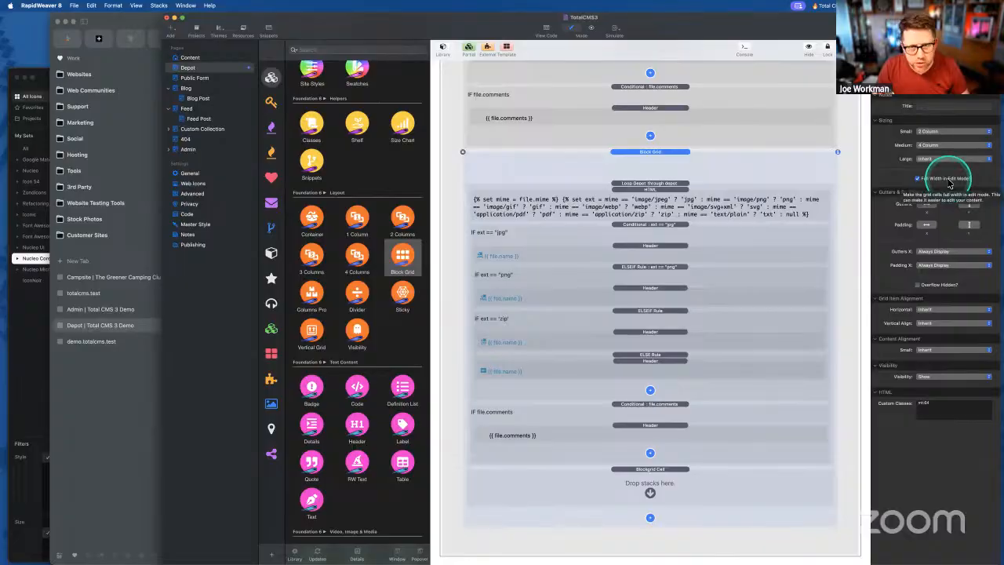
- Put the grid cell inside the Depot loop and move the file-type HTML and conditionals into it
{"action": "left_click", "coordinate": [645, 477]}
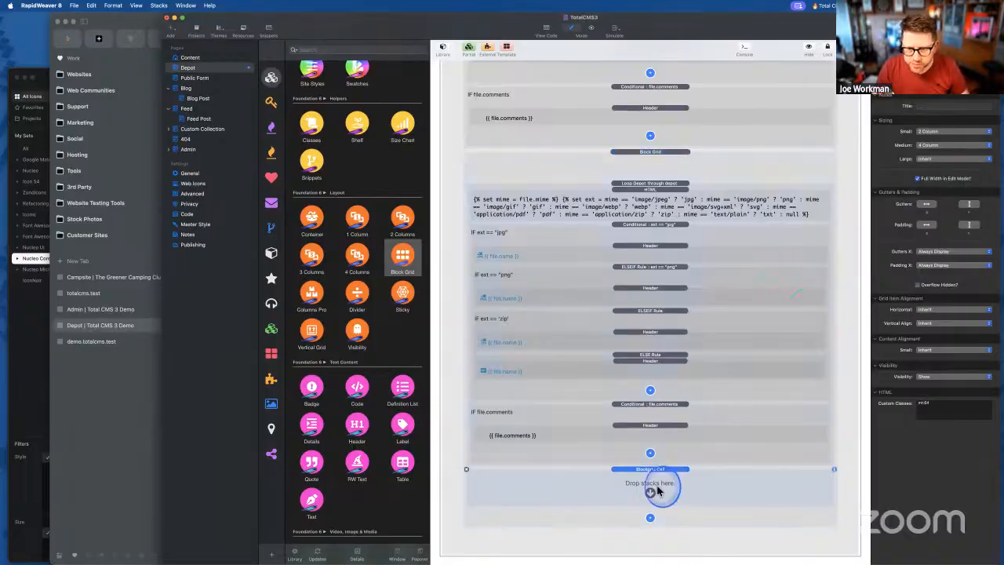
{"action": "left_click_drag", "start_coordinate": [644, 411], "coordinate": [652, 200]}
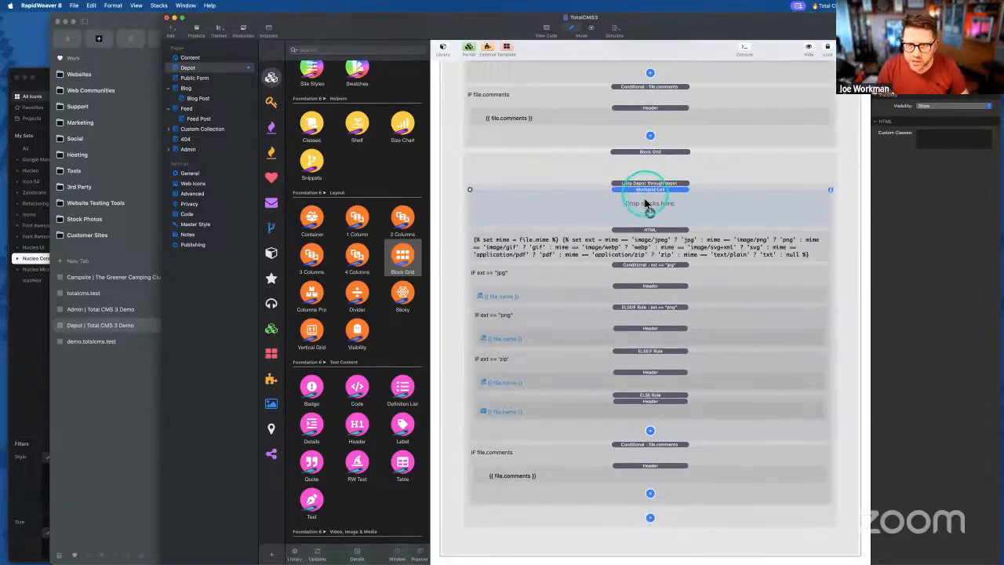
{"action": "left_click", "coordinate": [642, 233]}
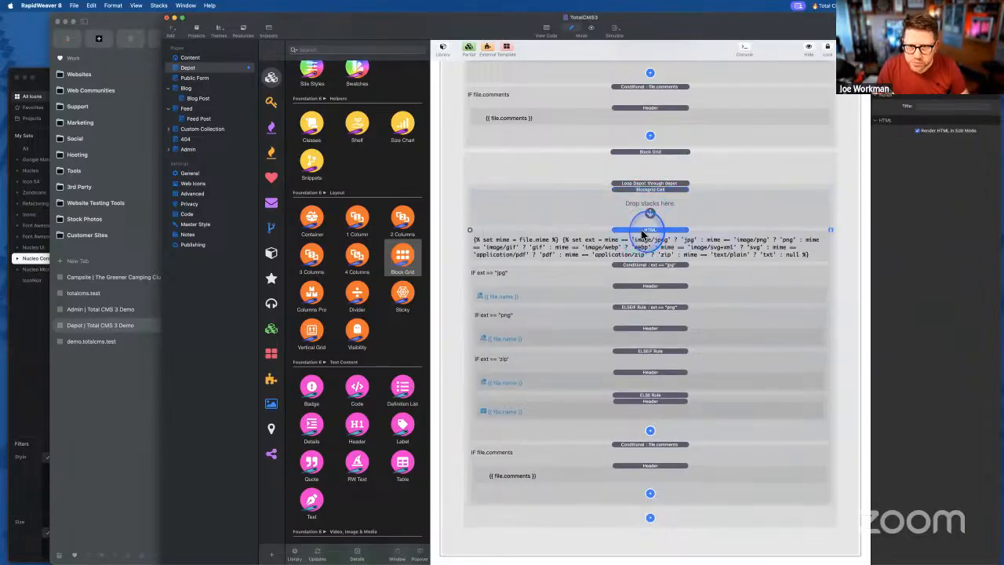
{"action": "left_click_drag", "start_coordinate": [642, 233], "coordinate": [645, 299]}
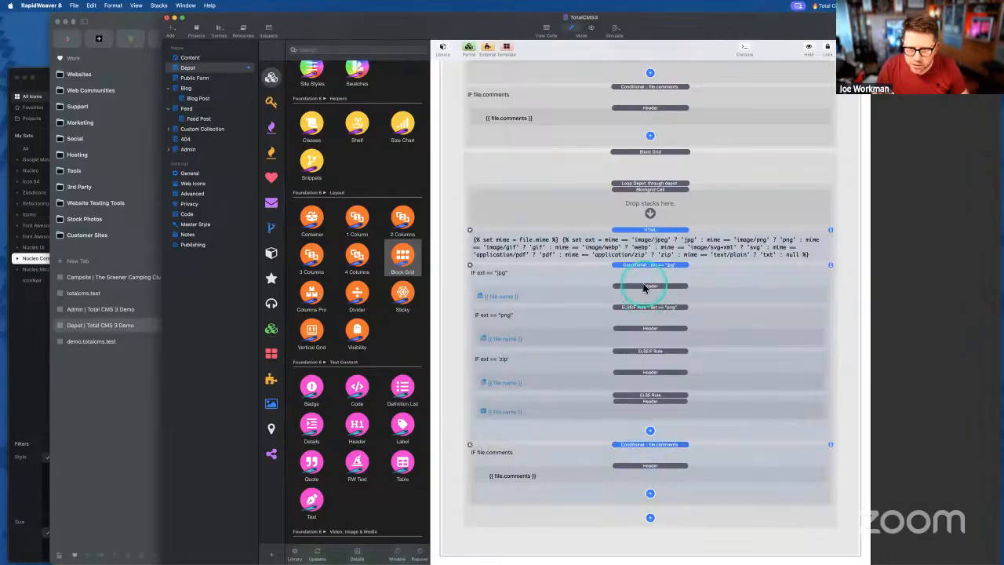
{"action": "left_click_drag", "start_coordinate": [648, 234], "coordinate": [649, 213]}
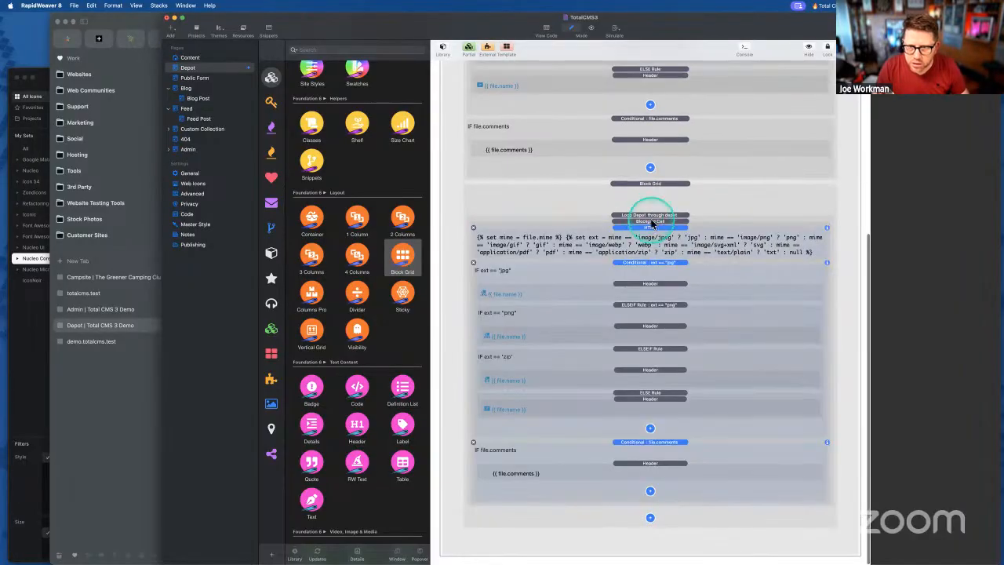
- Remove the pt32 top padding class from the comments conditional's Header
{"action": "left_click", "coordinate": [652, 463]}
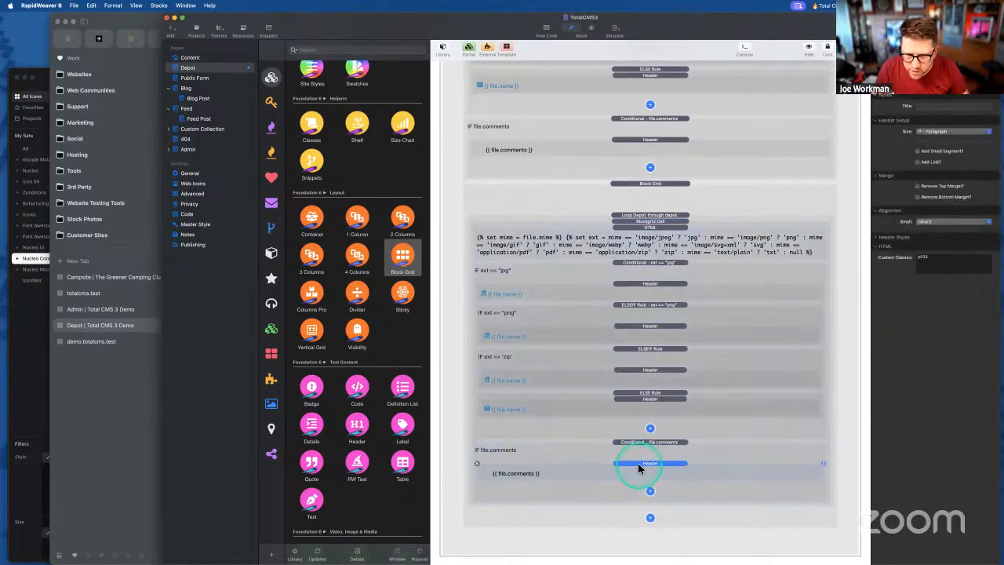
{"action": "double_click", "coordinate": [925, 256]}
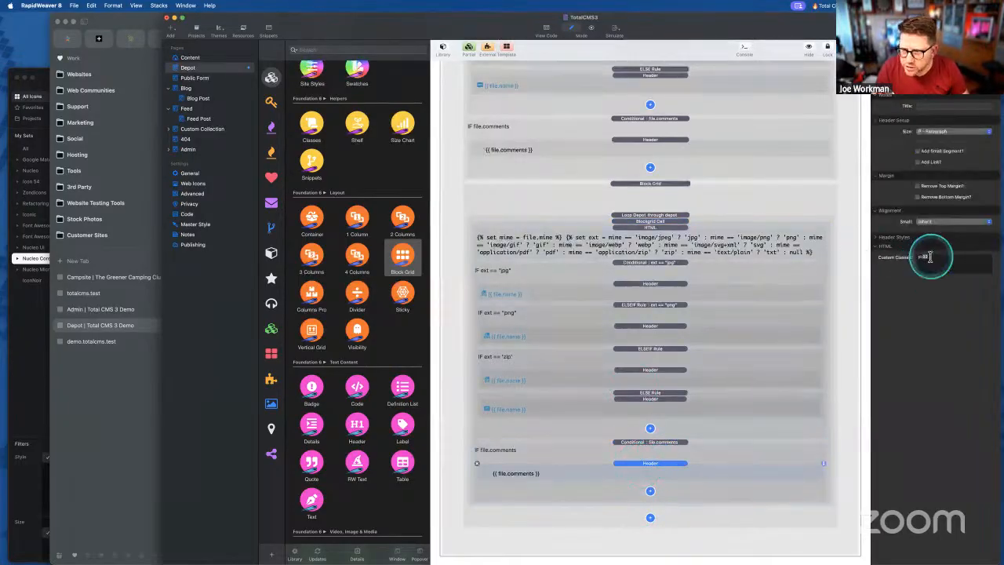
{"action": "left_click", "coordinate": [757, 319]}
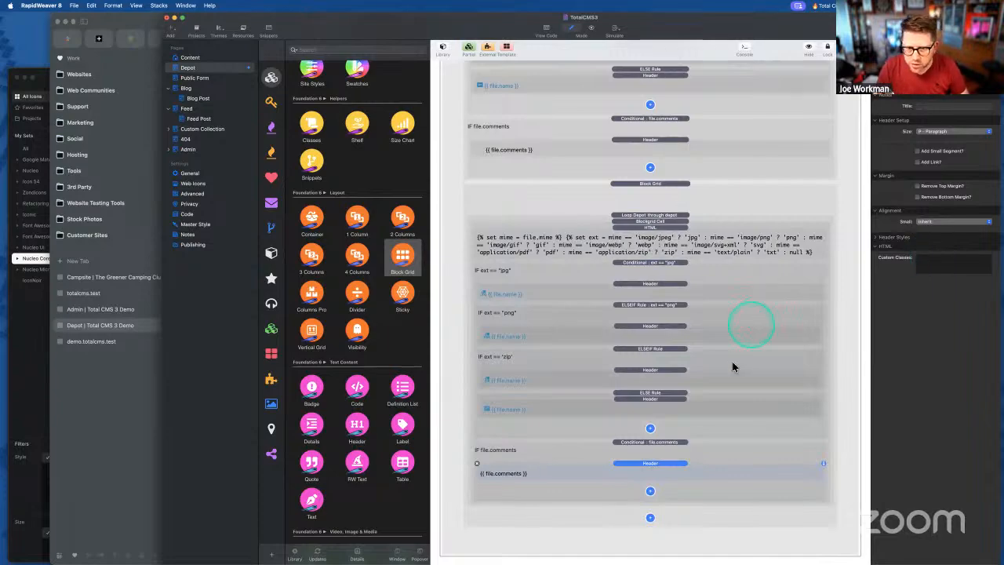
- Set the Block Grid to 2 columns small and 4 medium, with large-screen columns inherited
{"action": "left_click", "coordinate": [650, 215]}
{"action": "left_click", "coordinate": [650, 187]}
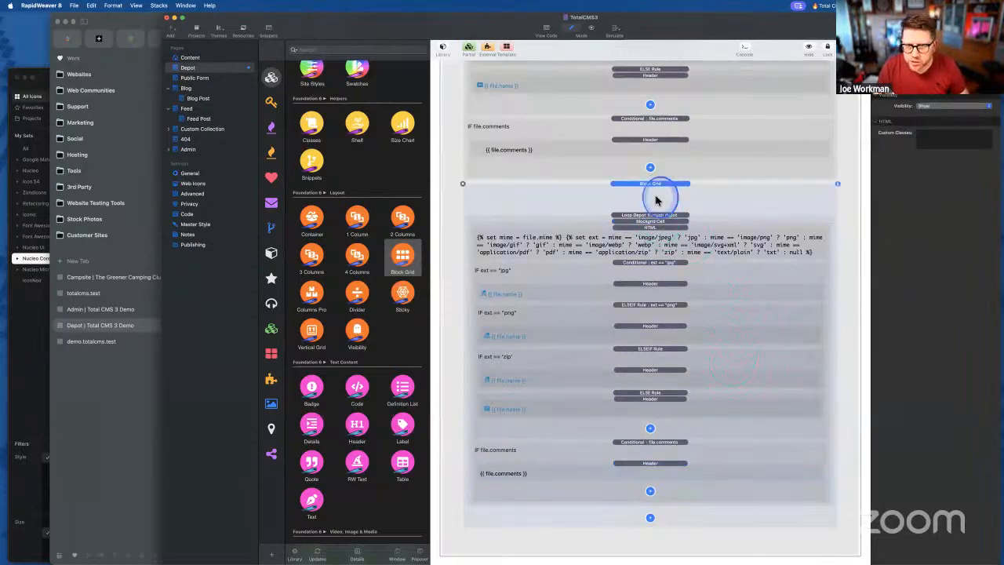
{"action": "left_click", "coordinate": [800, 173]}
{"action": "left_click", "coordinate": [929, 131]}
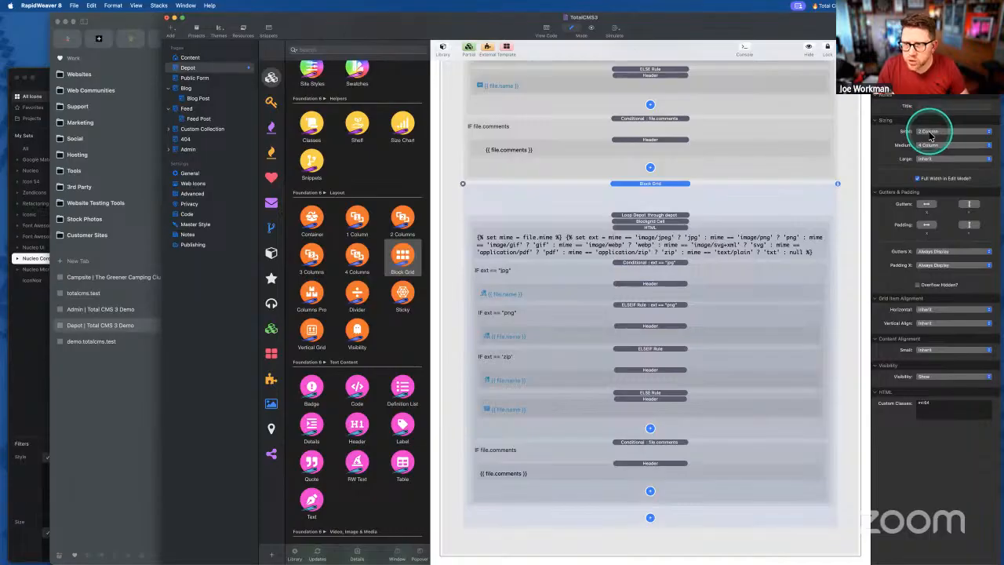
{"action": "left_click", "coordinate": [928, 159]}
{"action": "left_click", "coordinate": [857, 183]}
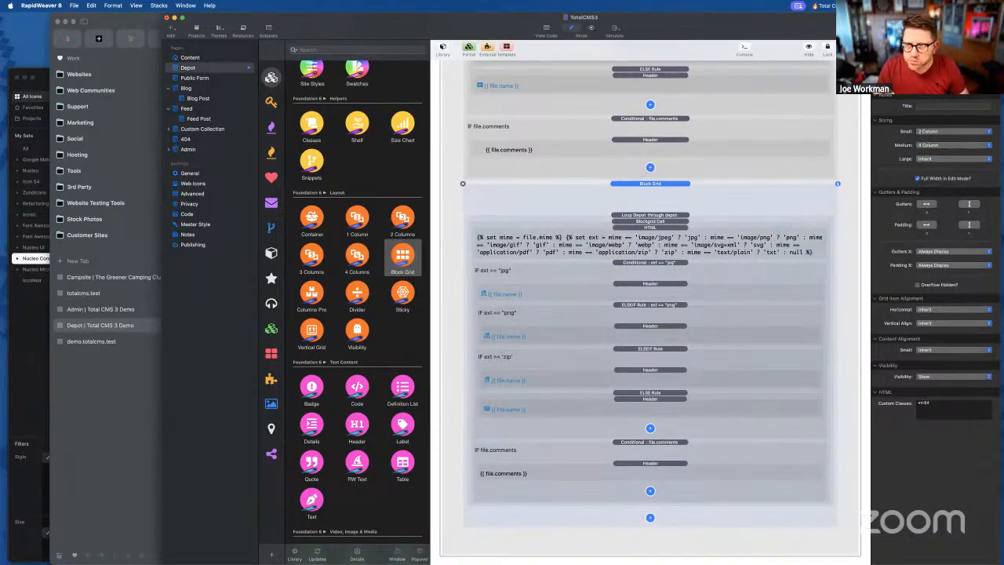
- Publish the site and reload the Depot page in Arc to see the four-column file grid
{"action": "key", "text": "super+shift+e"}
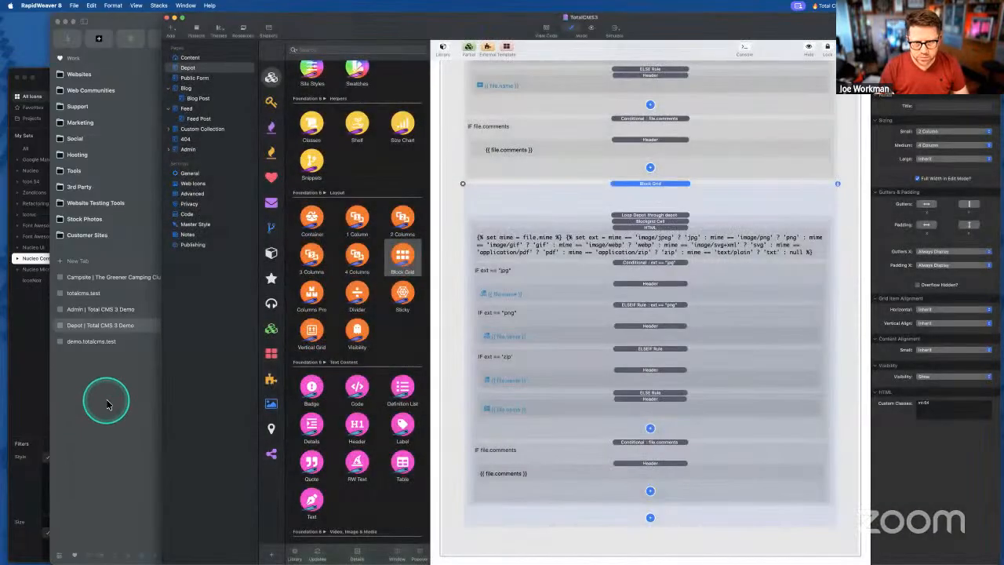
{"action": "left_click", "coordinate": [107, 405]}
{"action": "key", "text": "super+r"}
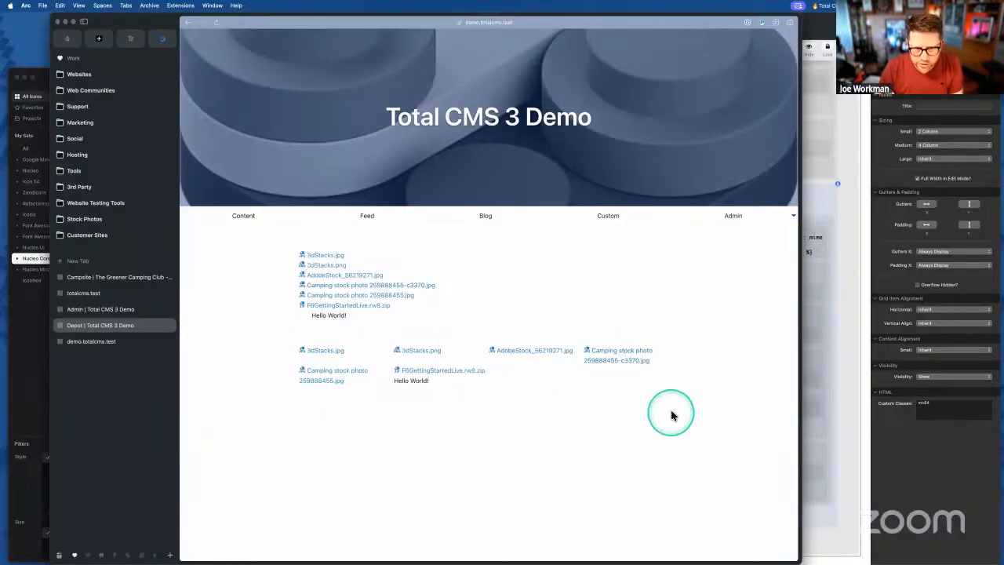
{"action": "left_click", "coordinate": [848, 388]}
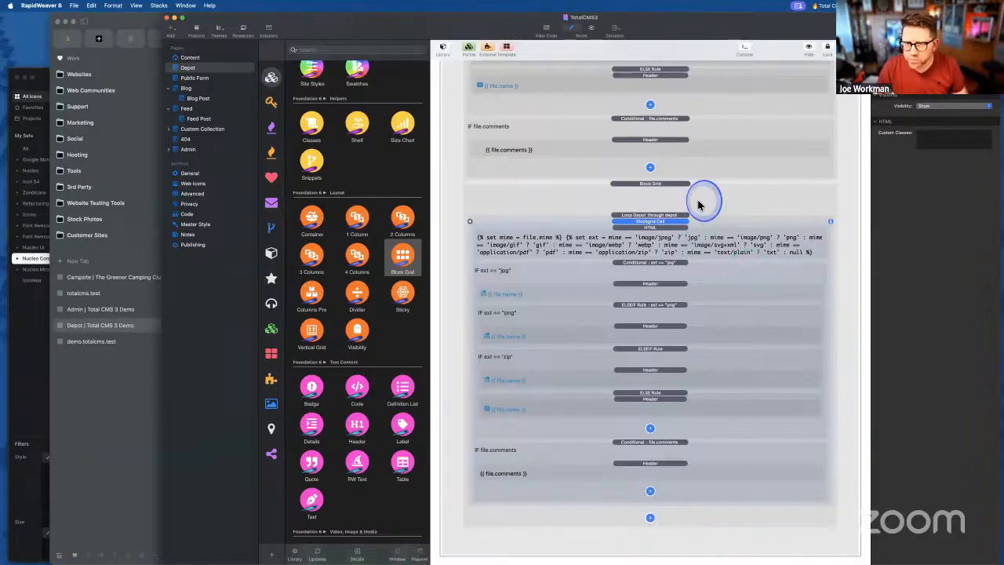
- Adjust the Block Grid's vertical padding, preview the exported grid, then select the grid cell for a bg:white class
{"action": "left_click", "coordinate": [701, 206]}
{"action": "left_click", "coordinate": [969, 226]}
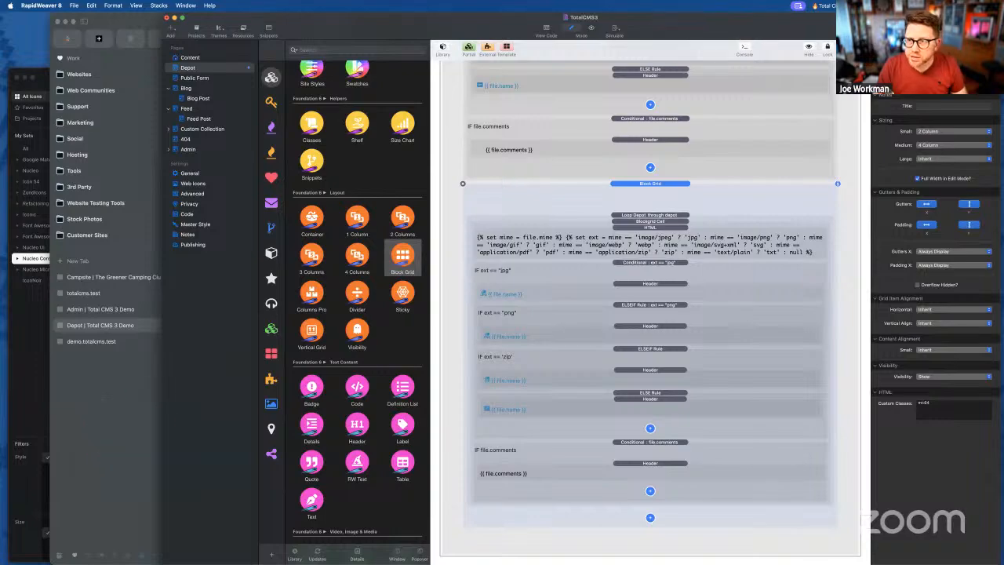
{"action": "key", "text": "super+e"}
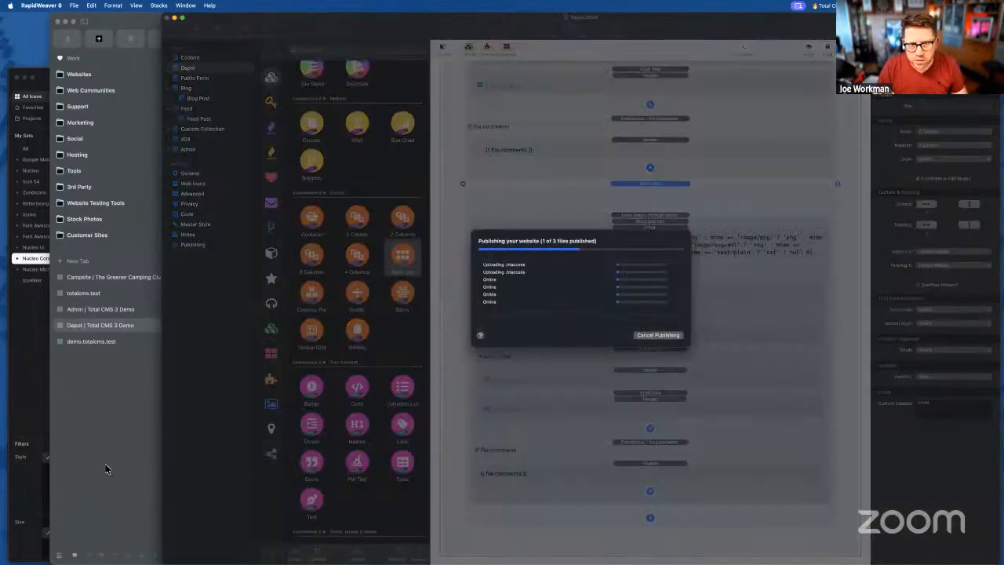
{"action": "left_click", "coordinate": [106, 467]}
{"action": "left_click", "coordinate": [396, 416]}
{"action": "key", "text": "super+r"}
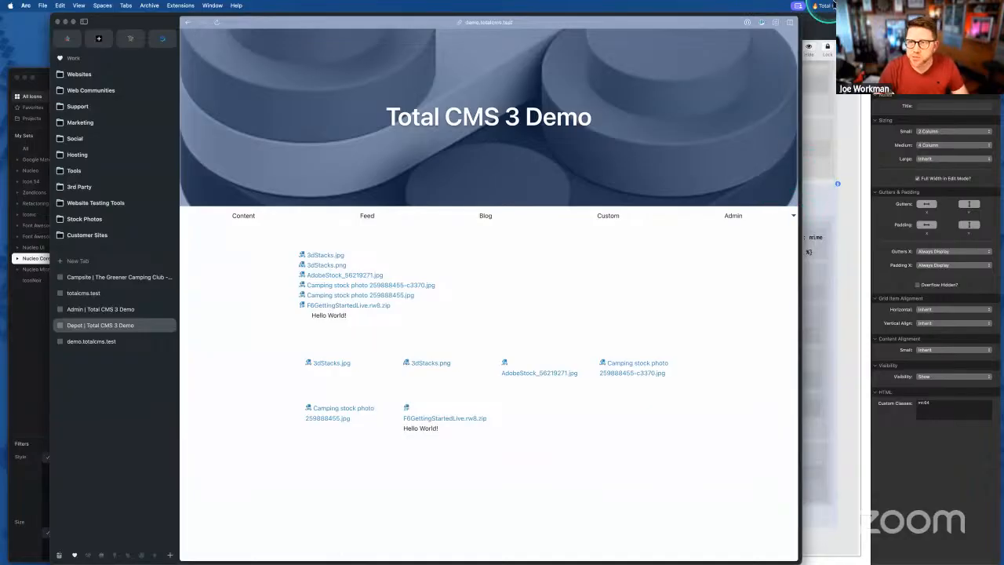
{"action": "left_click", "coordinate": [833, 35]}
{"action": "left_click", "coordinate": [648, 224]}
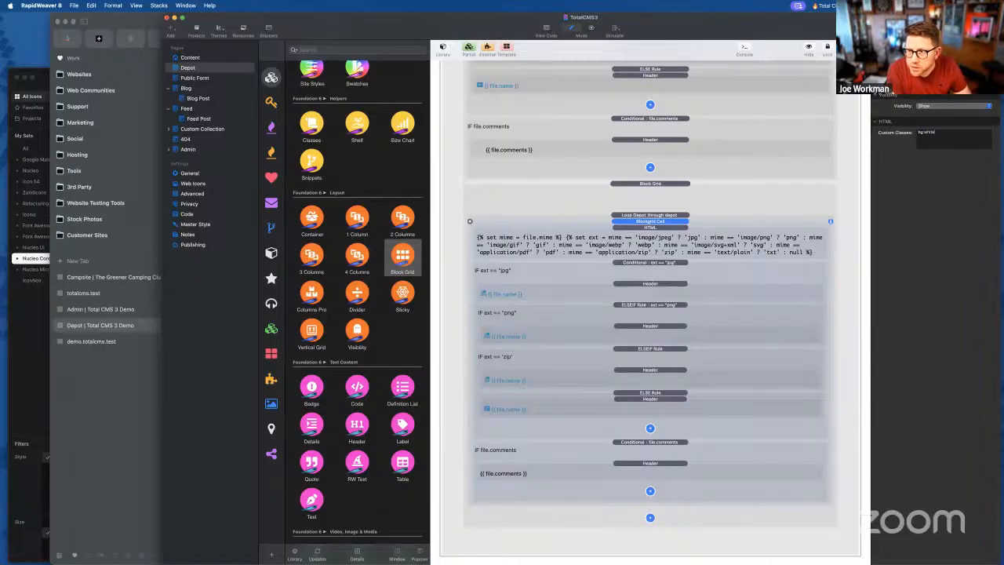
- Apply the cell's white background and shadow classes, export, and view the shadowed file cards in Arc
{"action": "key", "text": "Tab"}
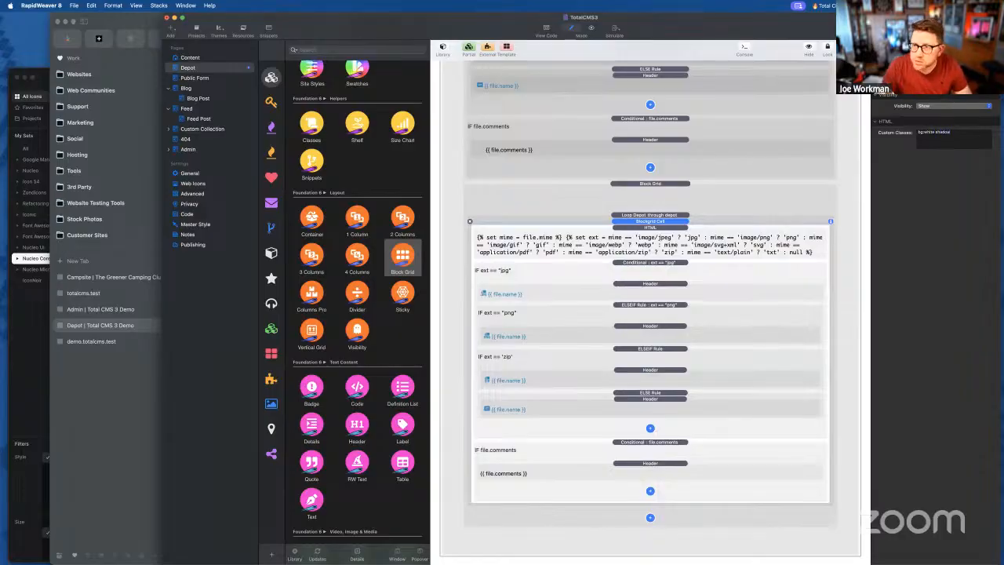
{"action": "left_click", "coordinate": [969, 30]}
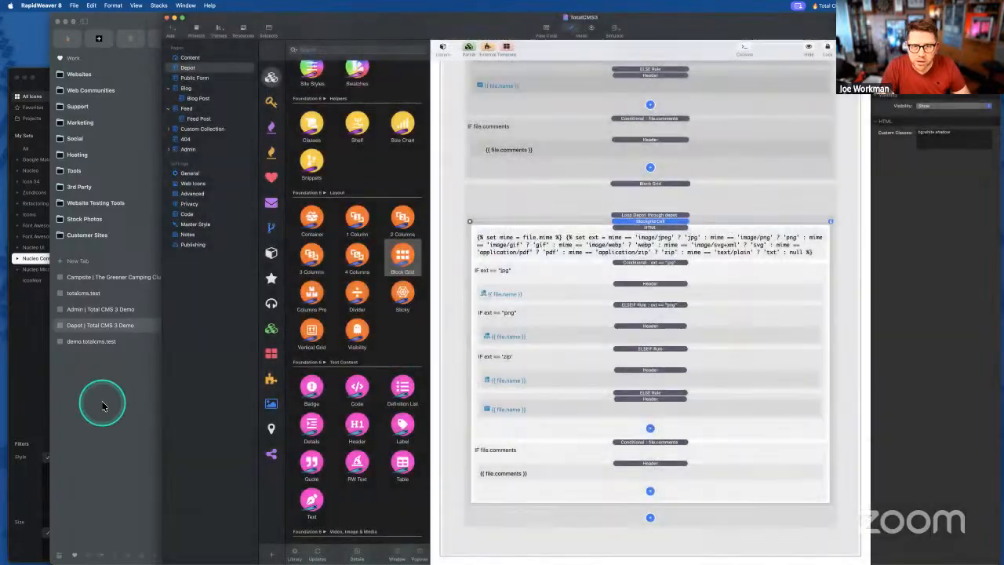
{"action": "left_click", "coordinate": [102, 405]}
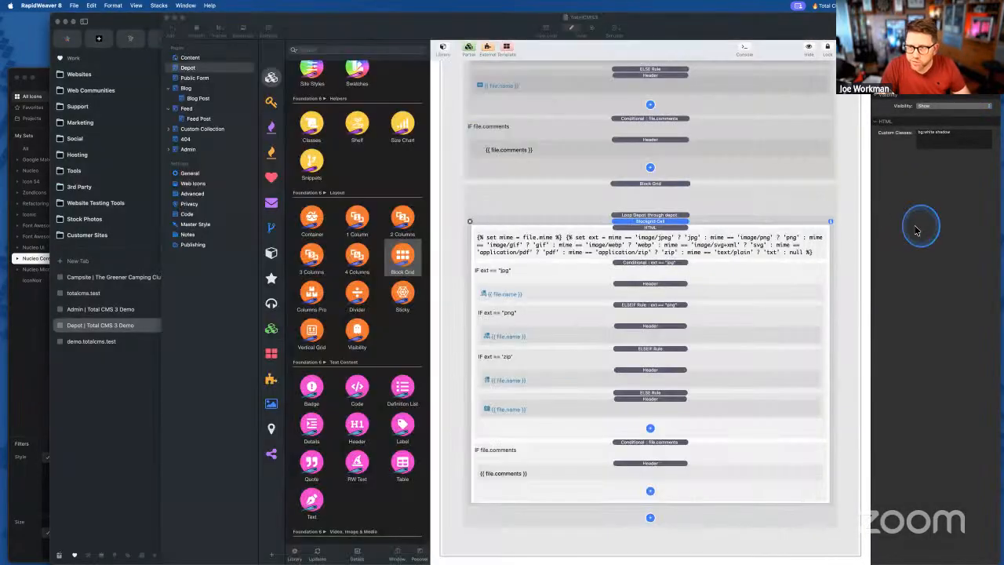
{"action": "left_click", "coordinate": [910, 228]}
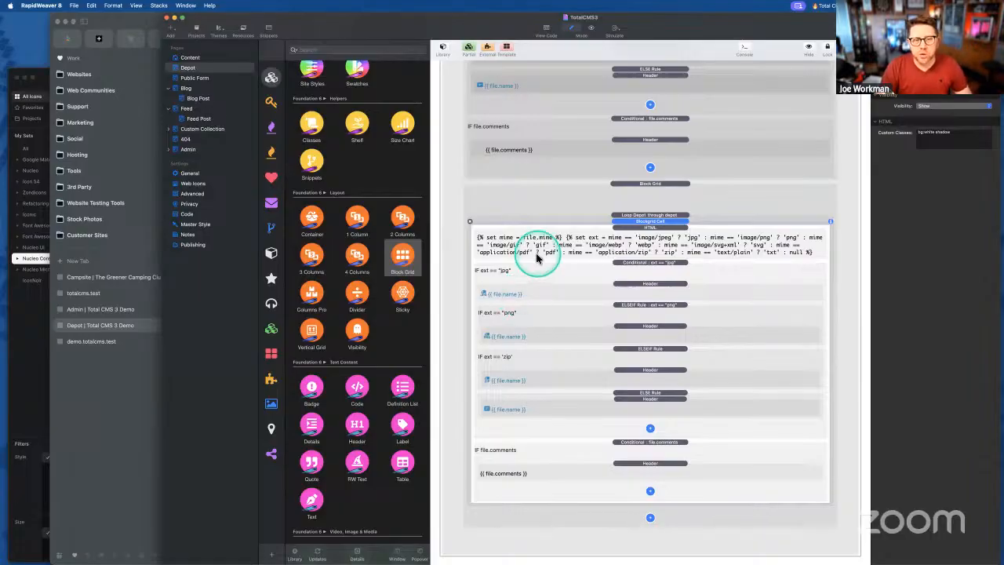
{"action": "left_click", "coordinate": [88, 421]}
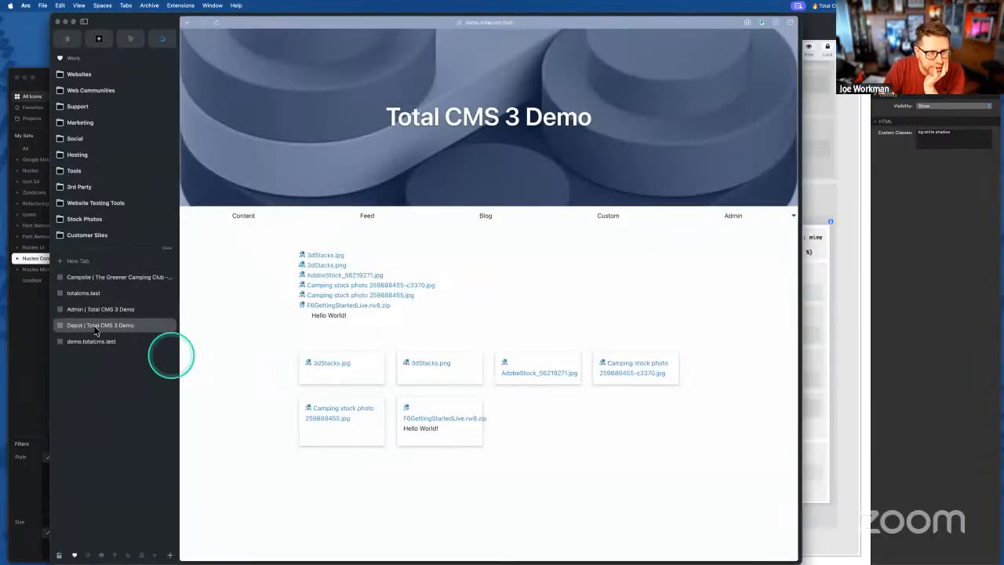
- Check the zip file's details in the Total CMS depot admin
{"action": "left_click", "coordinate": [92, 346]}
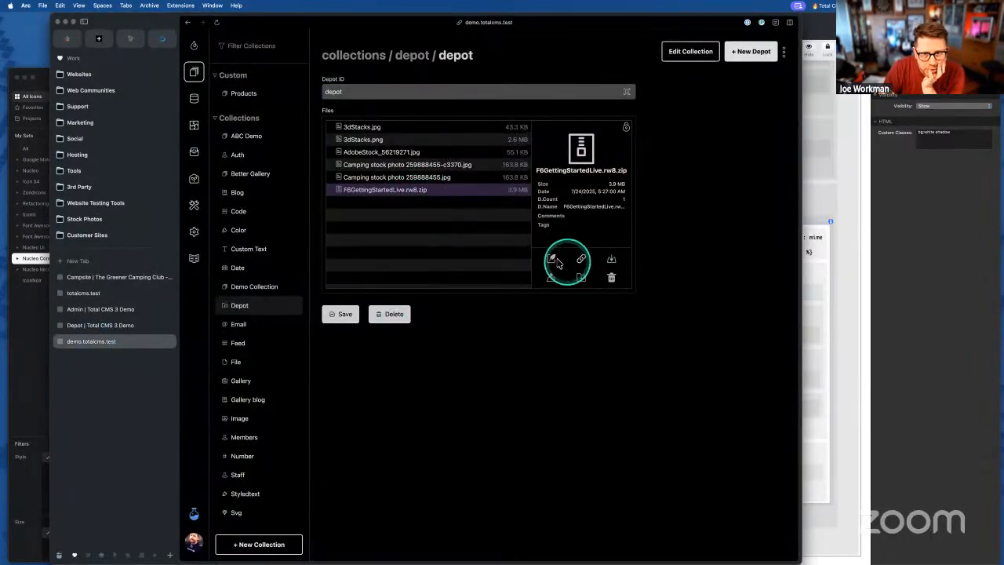
{"action": "left_click", "coordinate": [581, 262]}
{"action": "scroll", "coordinate": [403, 451], "scroll_direction": "down", "scroll_amount": 1}
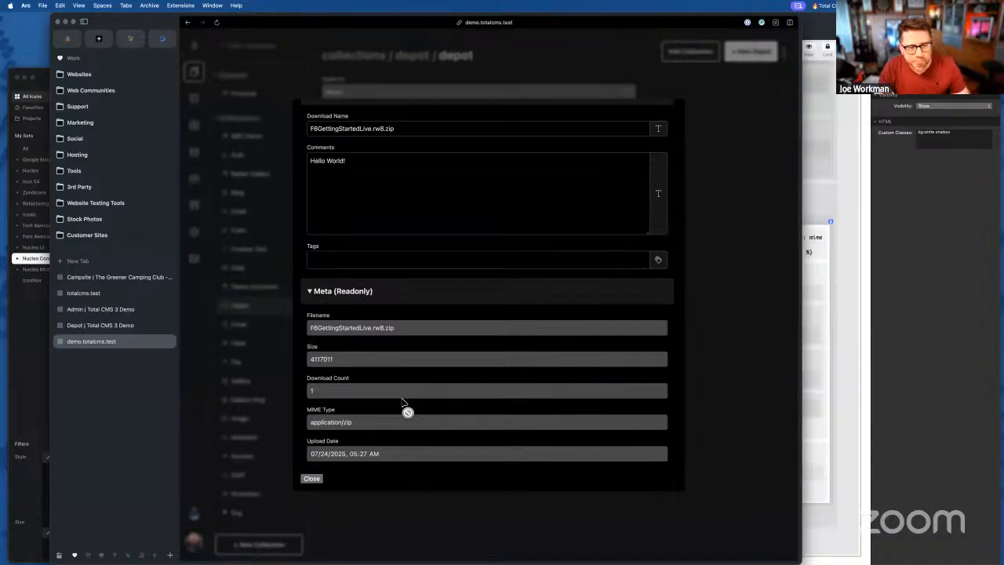
{"action": "left_click", "coordinate": [312, 480]}
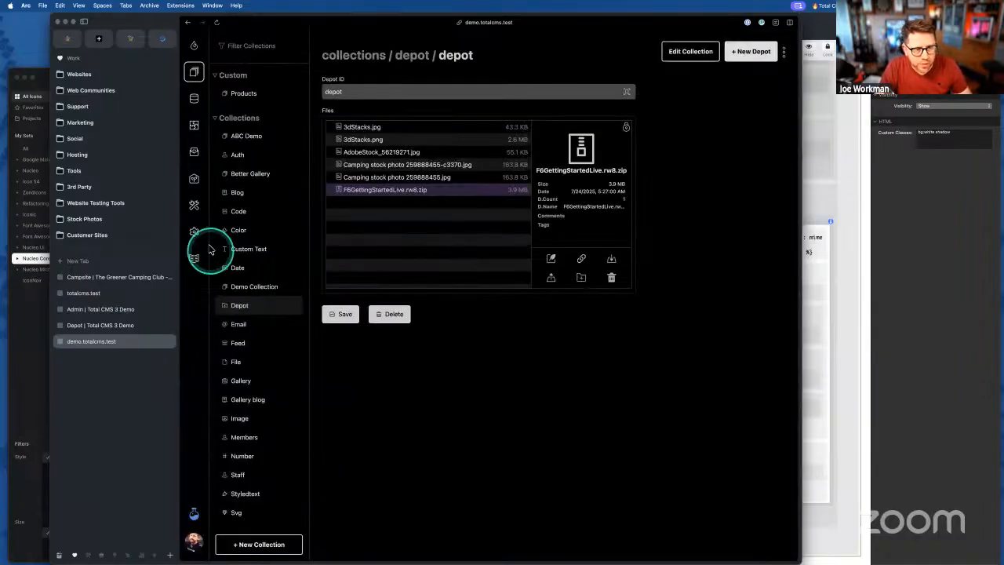
- Find the basename filter and its document.pdf example in the Twig Filters Reference
{"action": "left_click", "coordinate": [194, 260]}
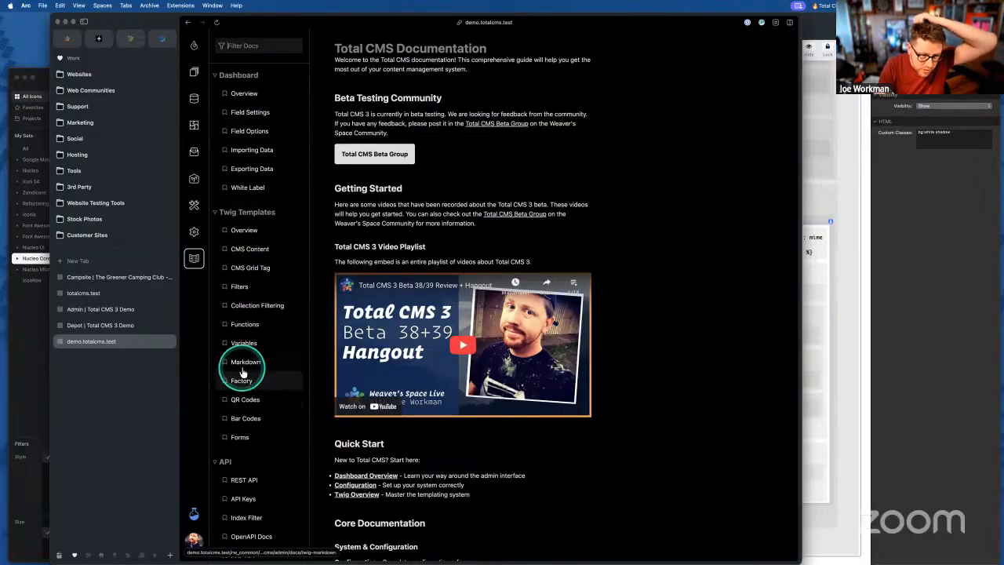
{"action": "left_click", "coordinate": [250, 285]}
{"action": "key", "text": "super+f"}
{"action": "type", "text": "basename"}
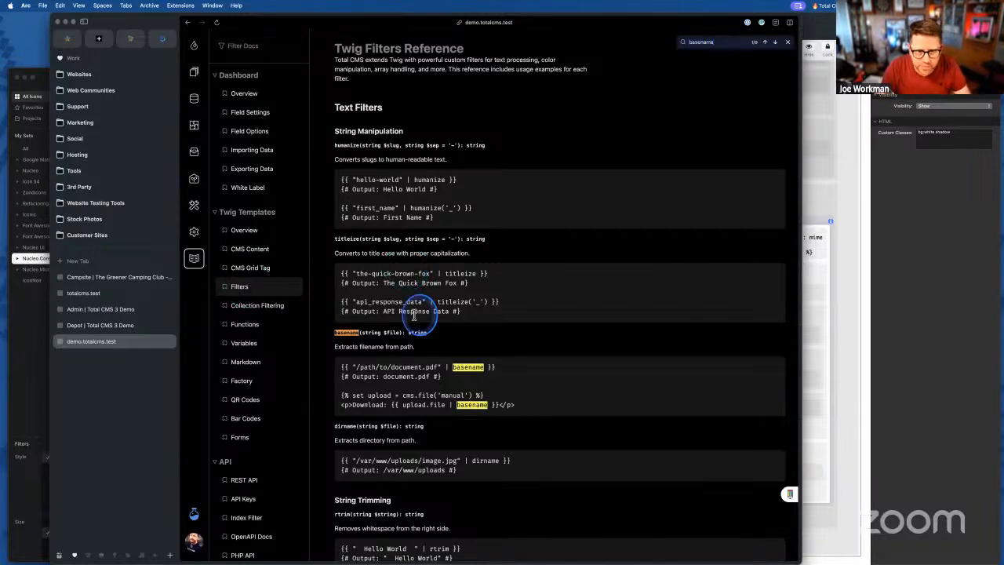
{"action": "left_click", "coordinate": [463, 366]}
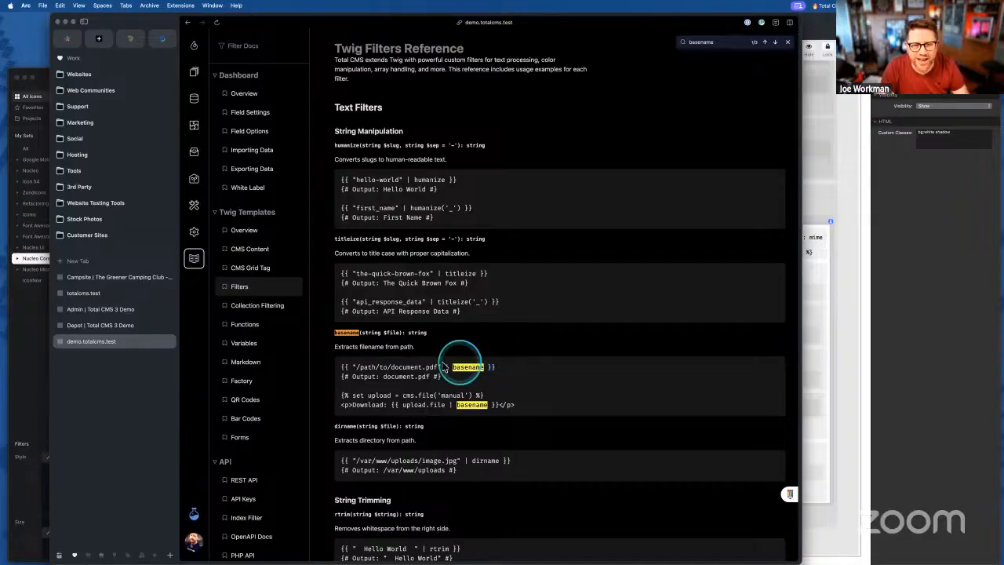
{"action": "left_click_drag", "start_coordinate": [331, 365], "coordinate": [547, 398]}
{"action": "left_click", "coordinate": [539, 398]}
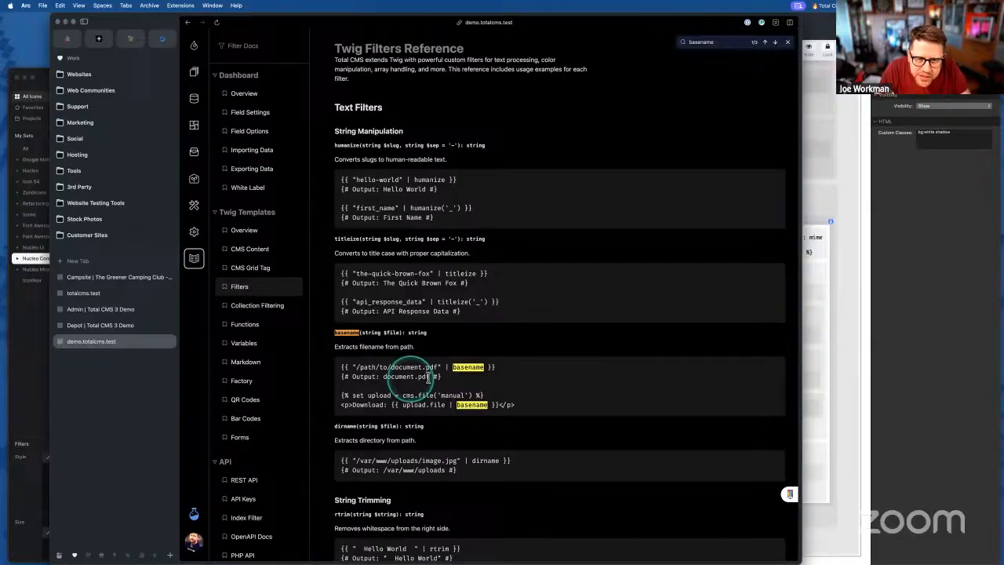
{"action": "left_click_drag", "start_coordinate": [383, 377], "coordinate": [433, 377]}
- Change the jpg row's header to output {{ file.name | basename }}
{"action": "scroll", "coordinate": [436, 392], "scroll_direction": "down", "scroll_amount": 1}
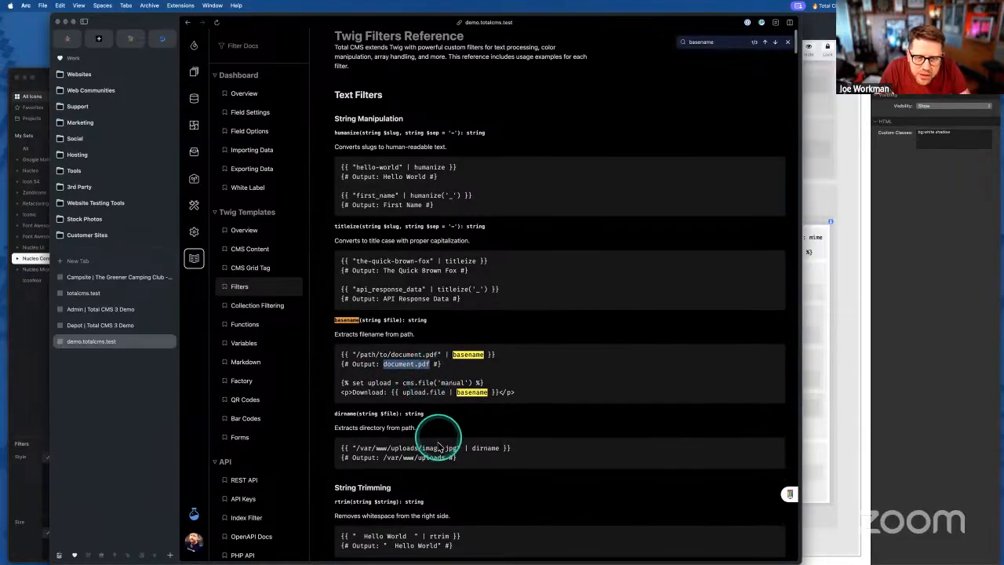
{"action": "scroll", "coordinate": [437, 453], "scroll_direction": "down", "scroll_amount": 3}
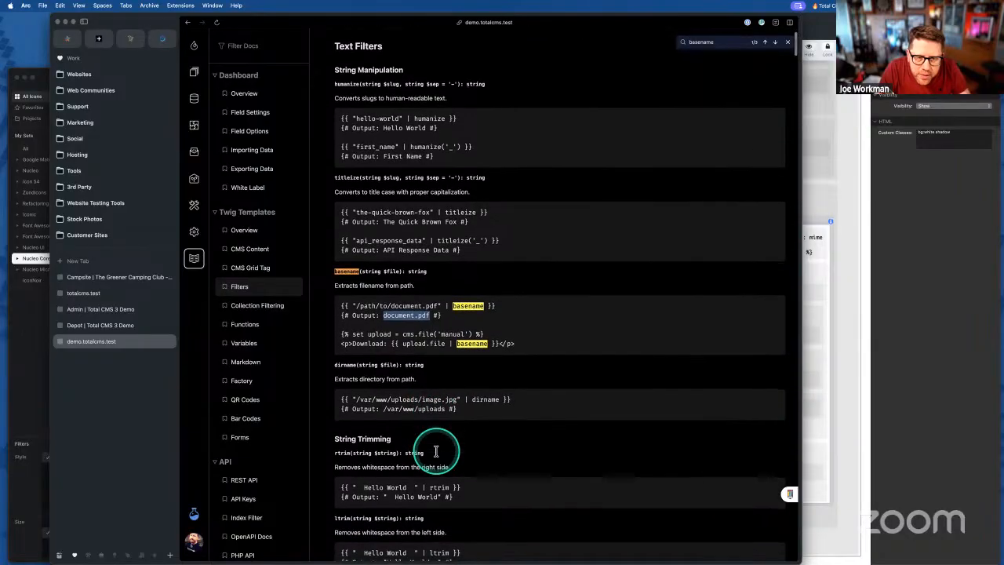
{"action": "scroll", "coordinate": [437, 454], "scroll_direction": "down", "scroll_amount": 3}
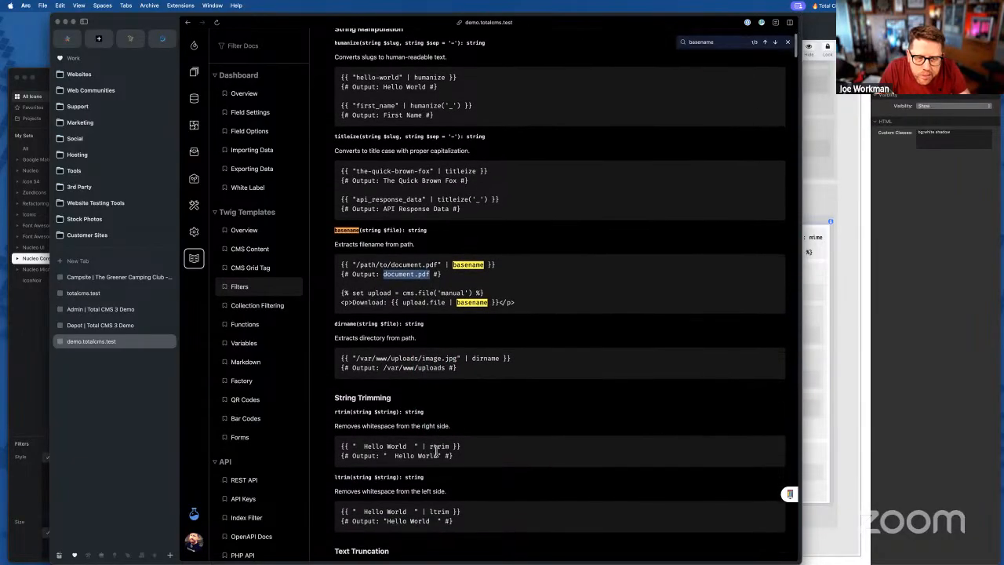
{"action": "scroll", "coordinate": [437, 455], "scroll_direction": "up", "scroll_amount": 6}
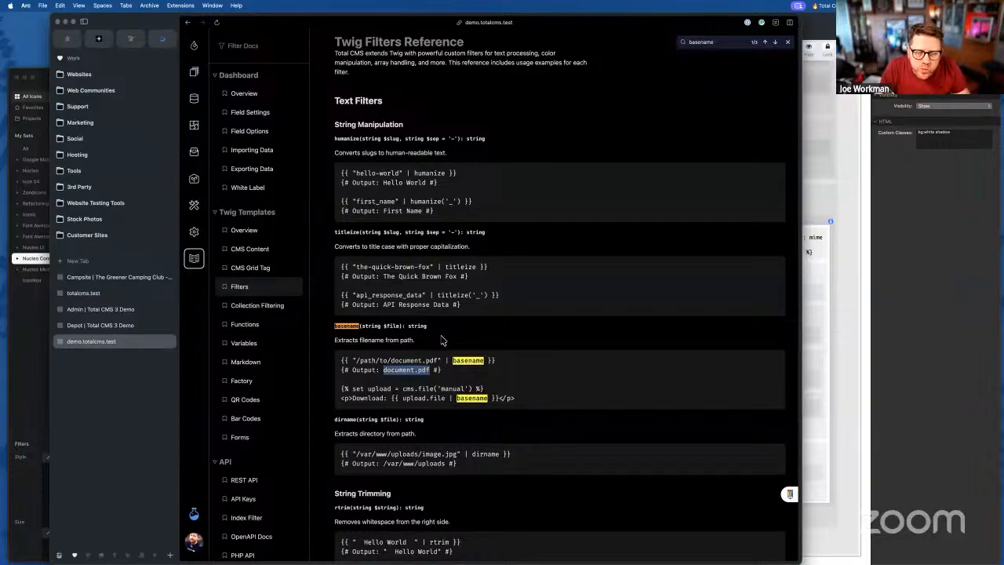
{"action": "left_click", "coordinate": [839, 298]}
{"action": "double_click", "coordinate": [510, 295]}
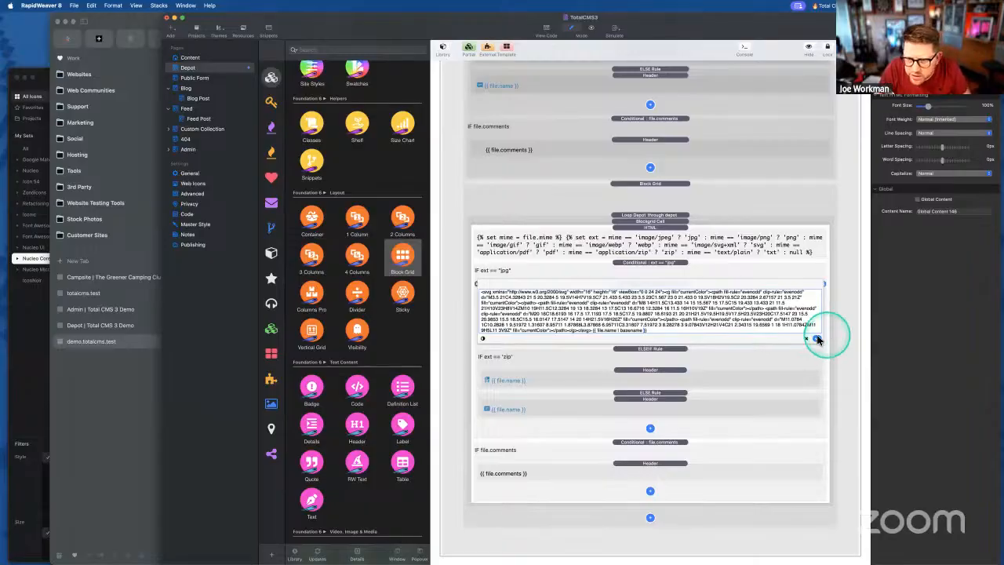
- Commit the basename header edit, export, and view the Depot demo page in Arc
{"action": "left_click", "coordinate": [817, 338]}
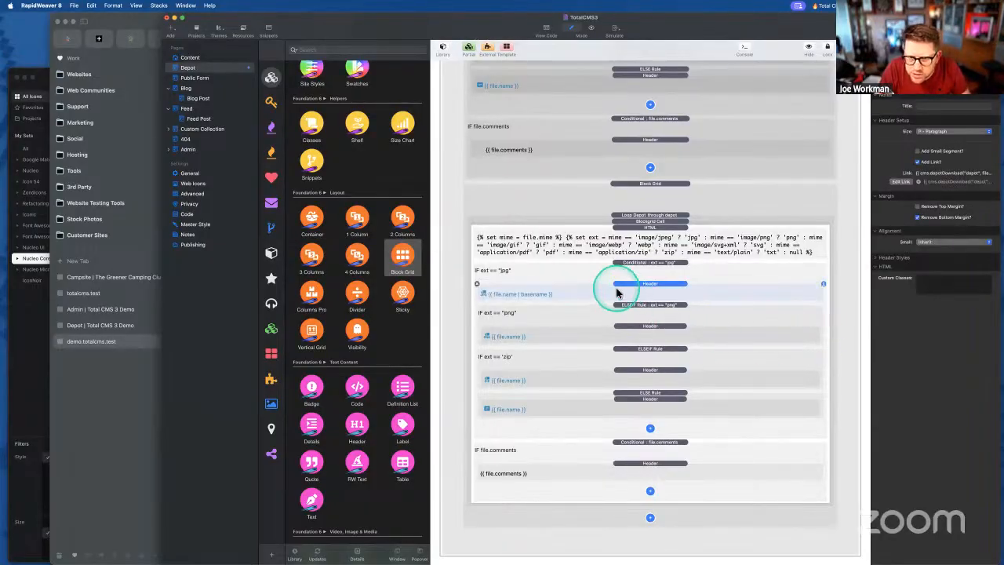
{"action": "left_click", "coordinate": [961, 29]}
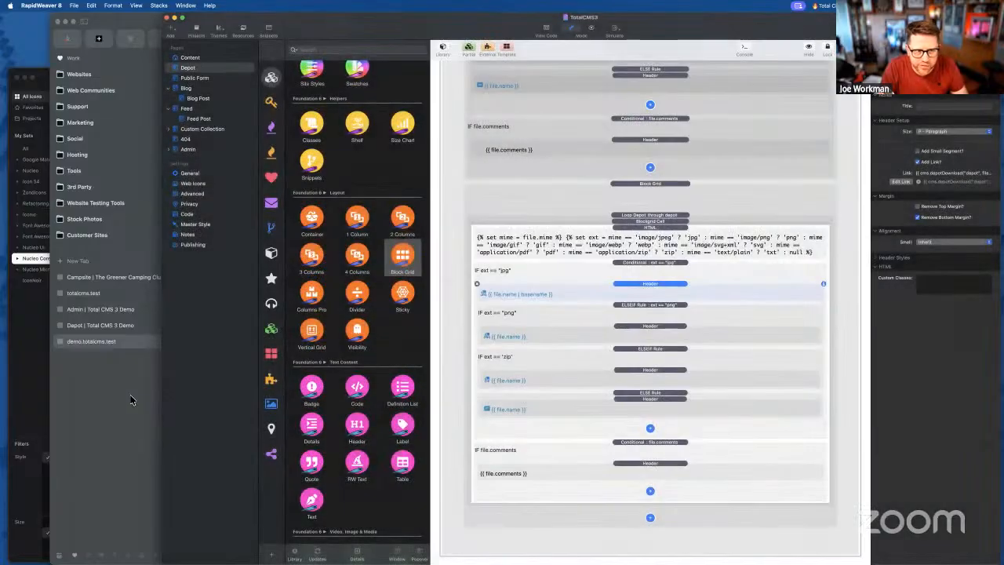
{"action": "left_click", "coordinate": [131, 400]}
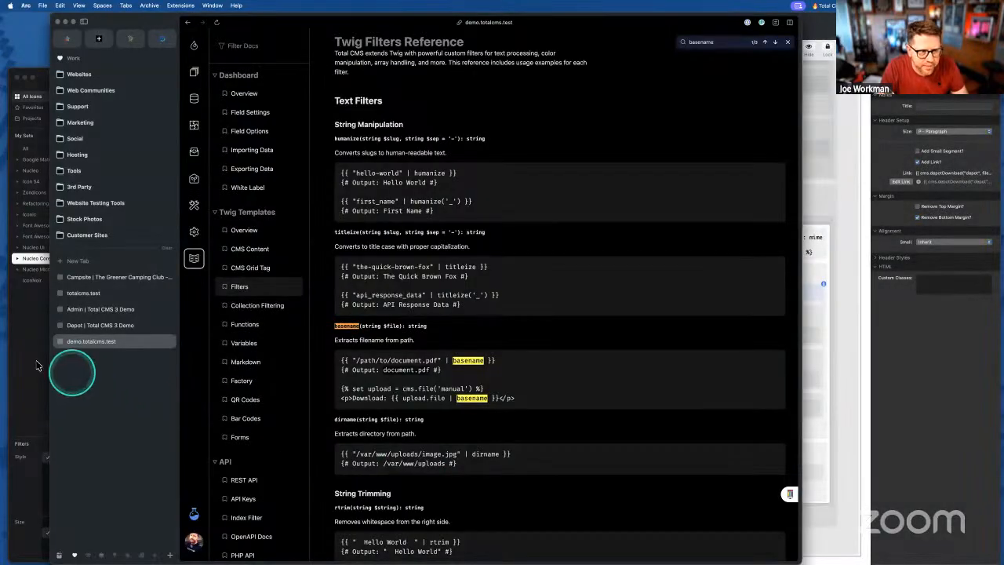
{"action": "left_click", "coordinate": [32, 361]}
{"action": "left_click", "coordinate": [328, 22]}
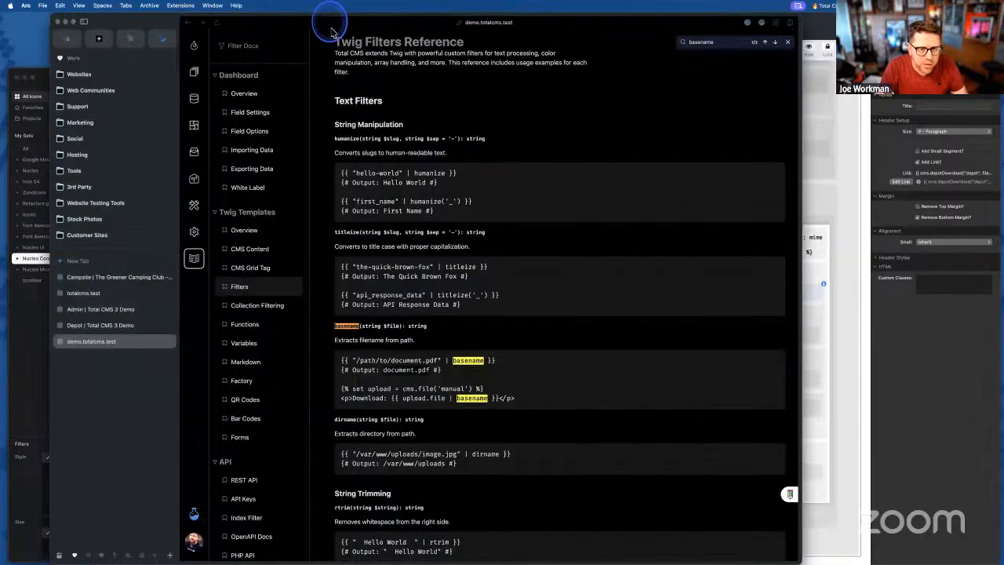
{"action": "left_click", "coordinate": [98, 327]}
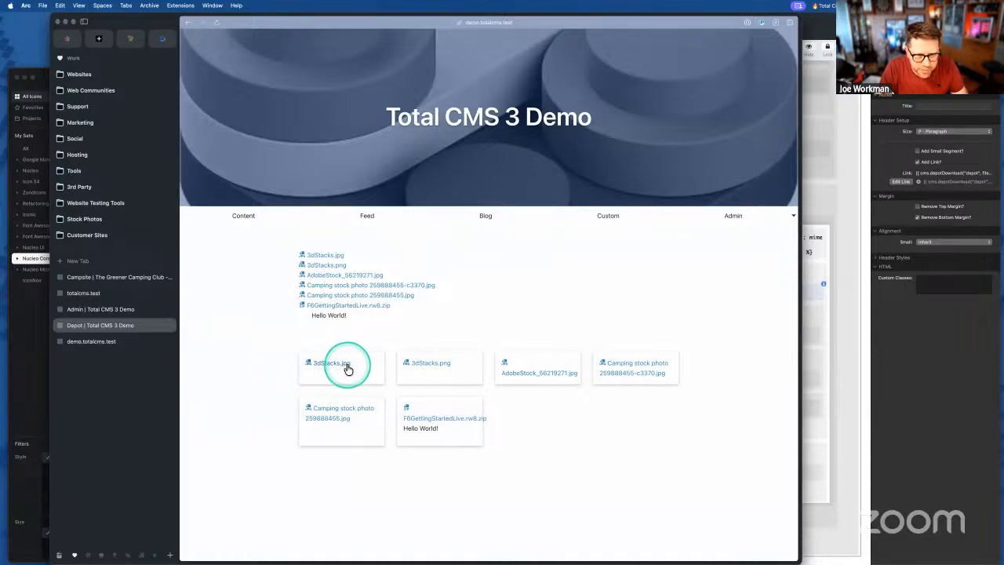
- Paste new code into the jpg header and recheck the basename entry in the docs
{"action": "left_click", "coordinate": [813, 290]}
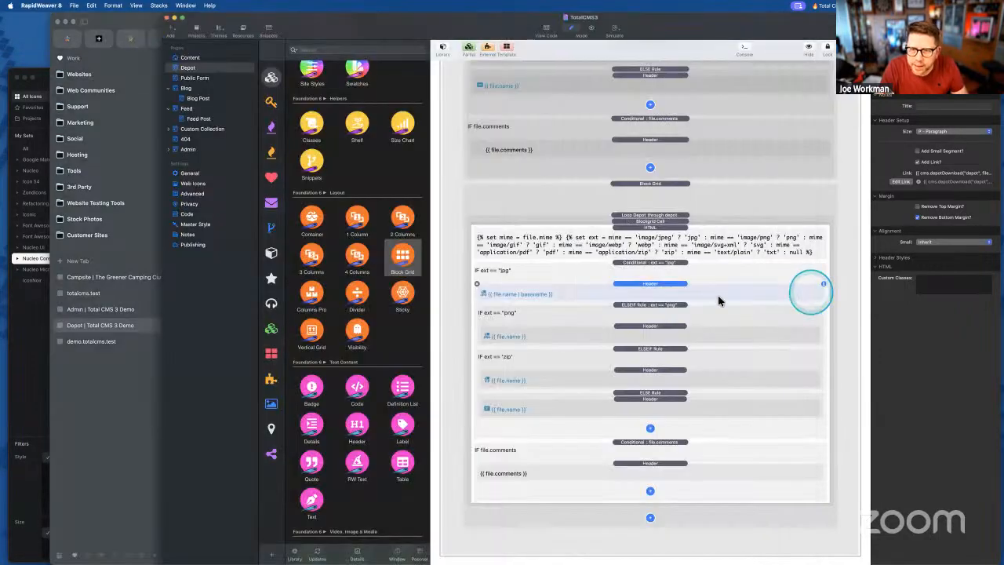
{"action": "double_click", "coordinate": [537, 295]}
{"action": "key", "text": "super+v"}
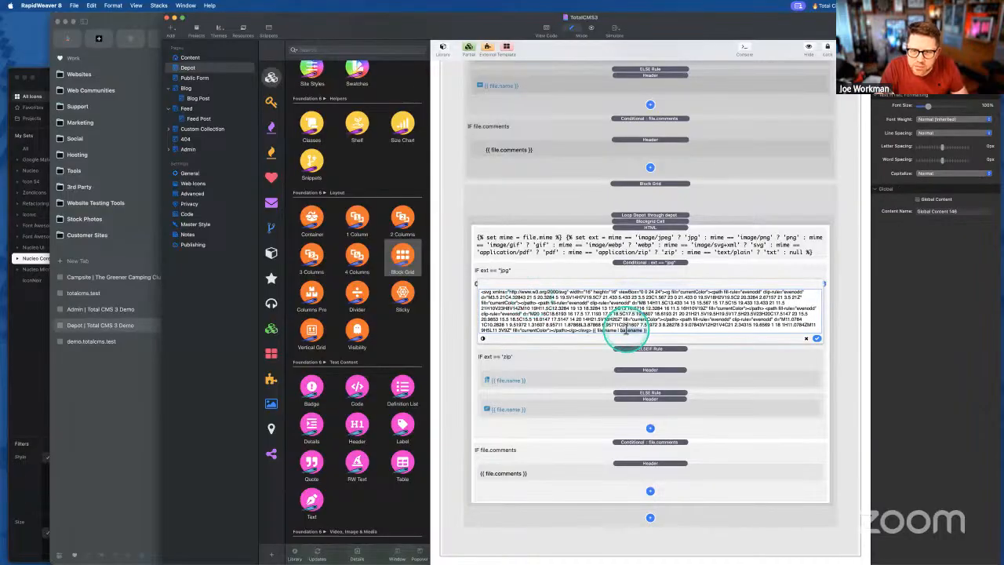
{"action": "left_click", "coordinate": [148, 378]}
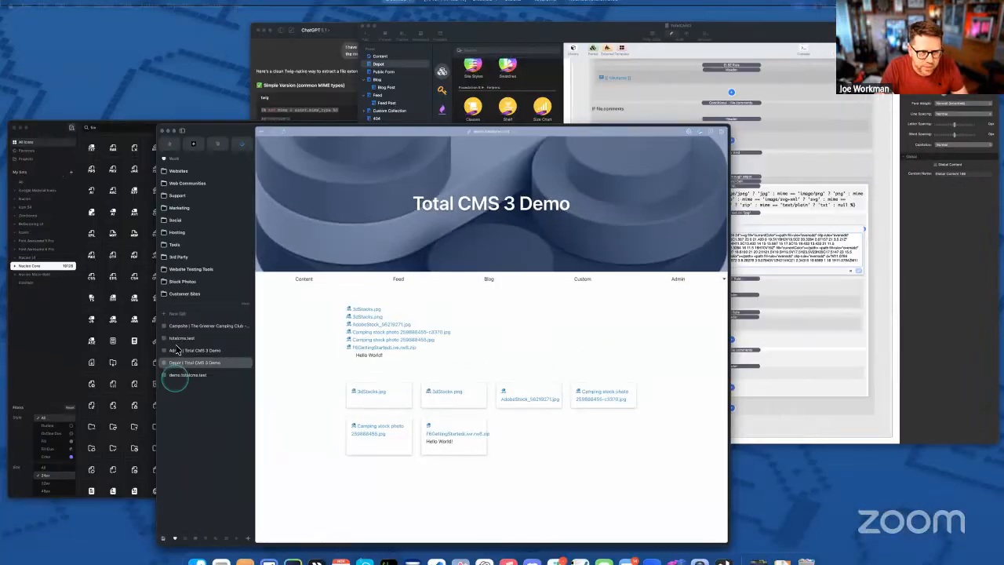
{"action": "key", "text": "ctrl+Up"}
{"action": "left_click", "coordinate": [342, 384]}
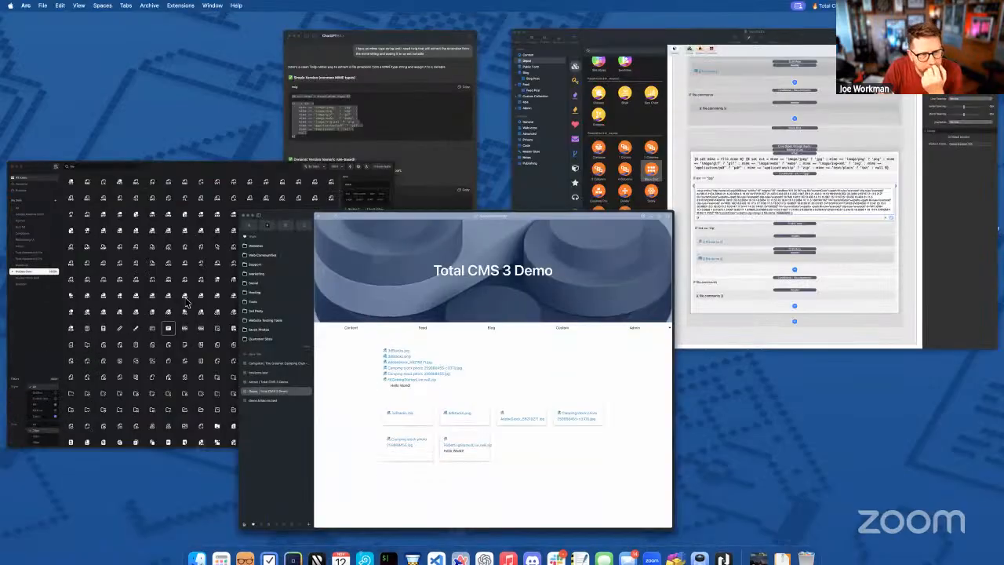
{"action": "left_click", "coordinate": [101, 350]}
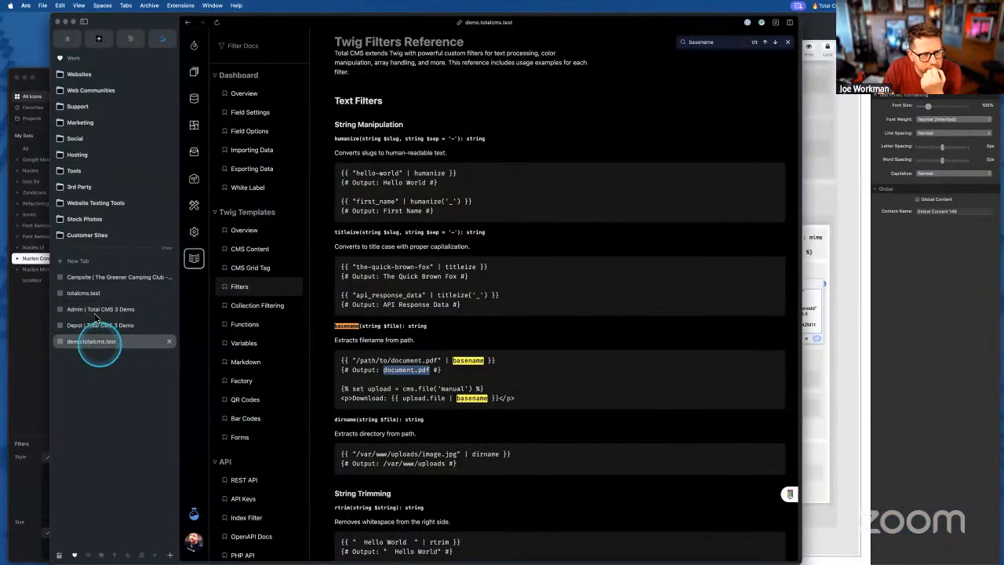
{"action": "scroll", "coordinate": [330, 358], "scroll_direction": "down", "scroll_amount": 5}
{"action": "scroll", "coordinate": [337, 374], "scroll_direction": "down", "scroll_amount": 3}
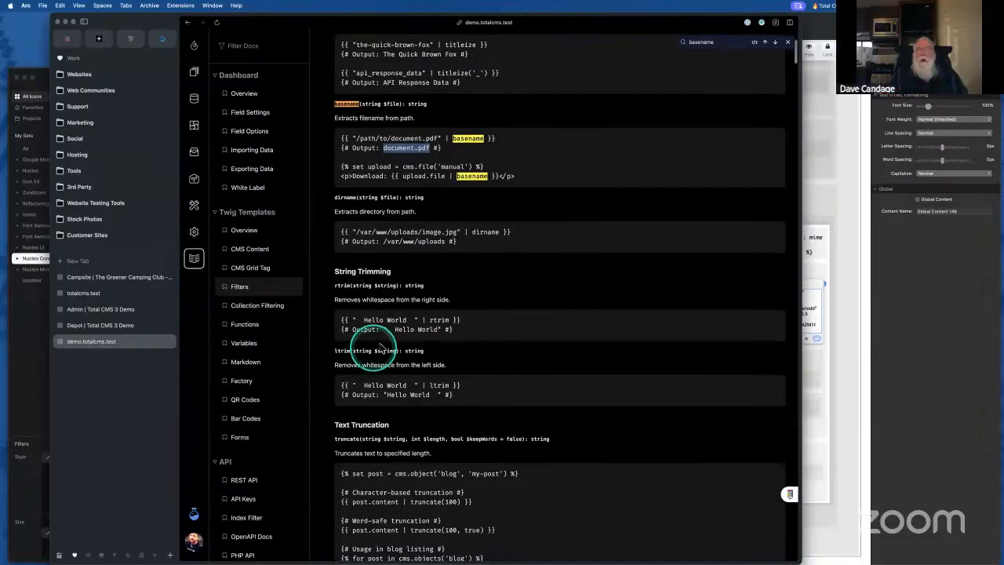
{"action": "key", "text": "super+g"}
{"action": "key", "text": "super+g"}
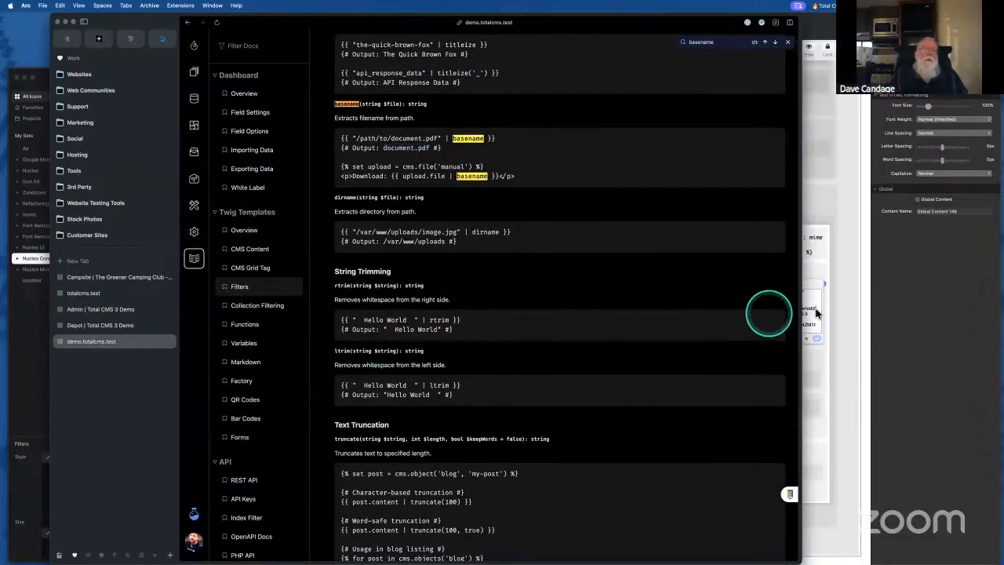
- Apply the jpg header code change and test a file card's download link on the demo page
{"action": "left_click", "coordinate": [808, 313]}
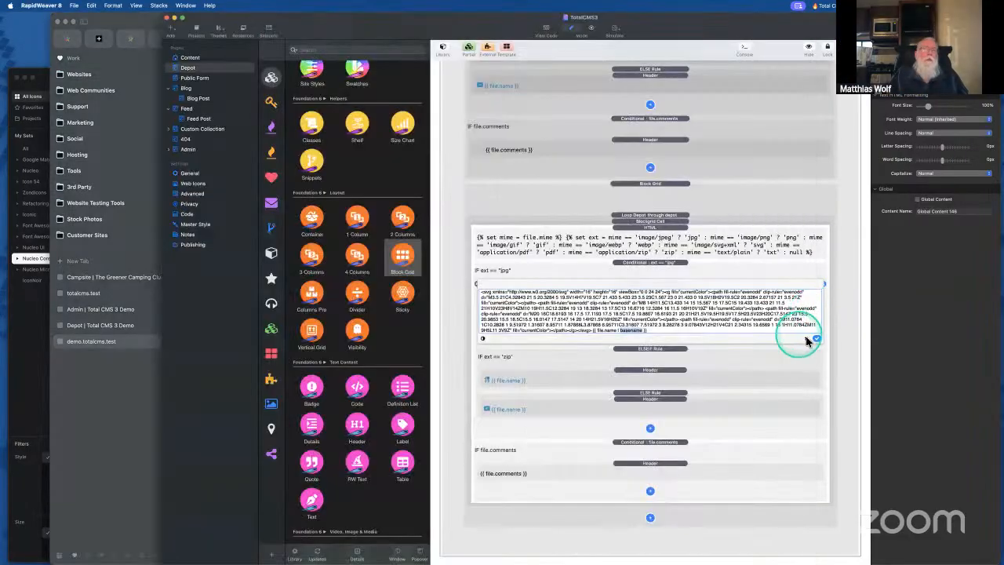
{"action": "left_click", "coordinate": [817, 338]}
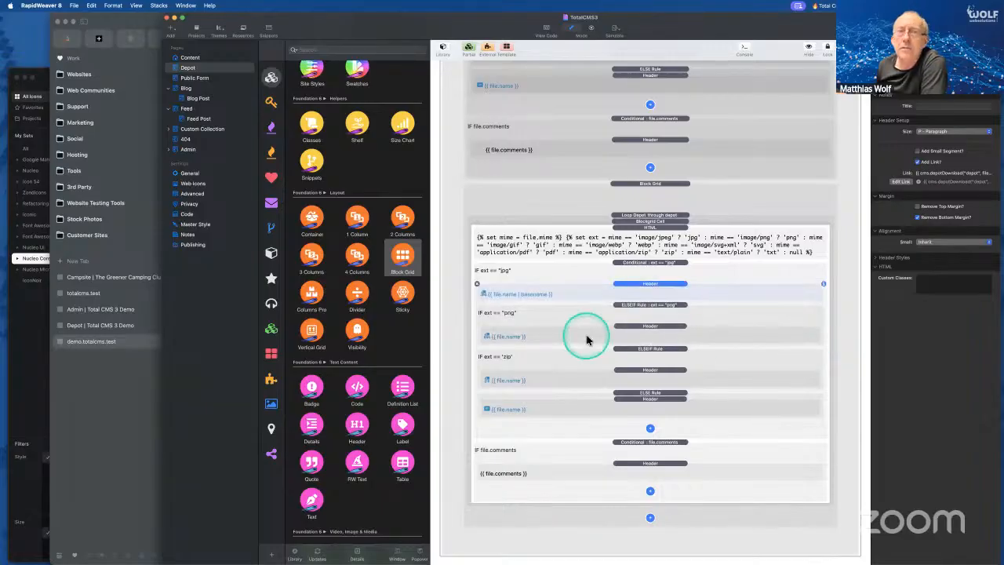
{"action": "left_click", "coordinate": [94, 399]}
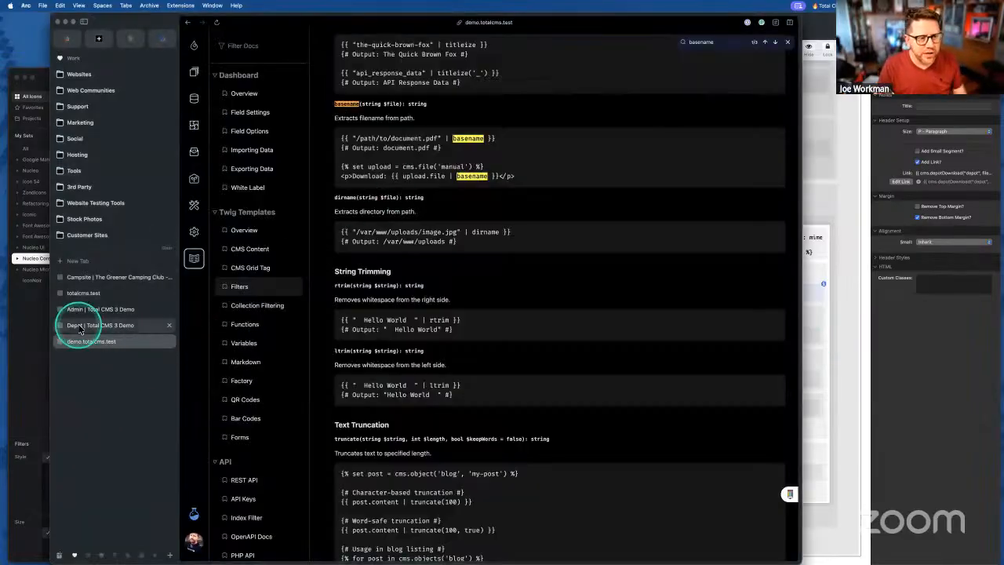
{"action": "left_click", "coordinate": [79, 328]}
{"action": "left_click", "coordinate": [325, 360]}
{"action": "left_click", "coordinate": [348, 364]}
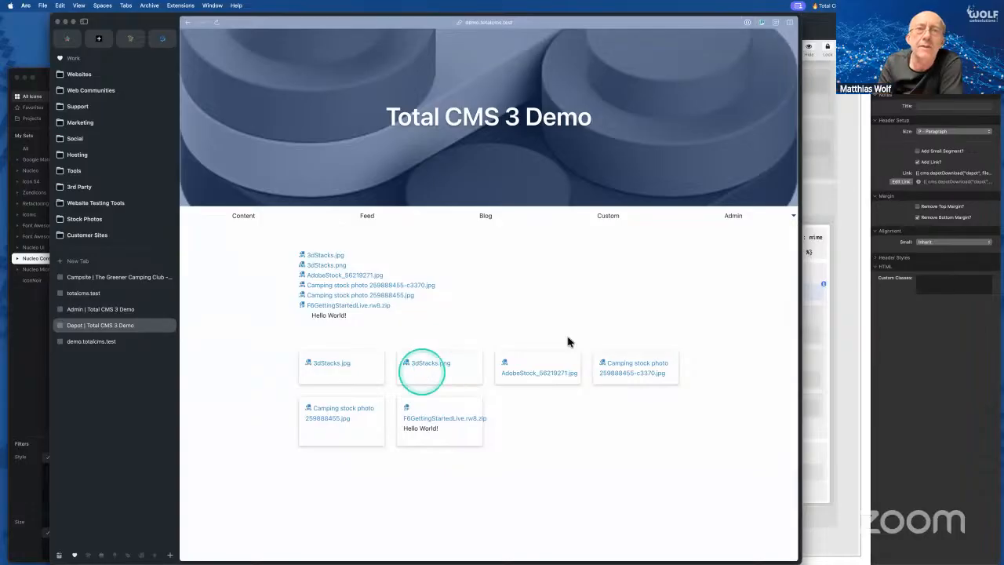
{"action": "left_click", "coordinate": [902, 349]}
{"action": "double_click", "coordinate": [516, 292]}
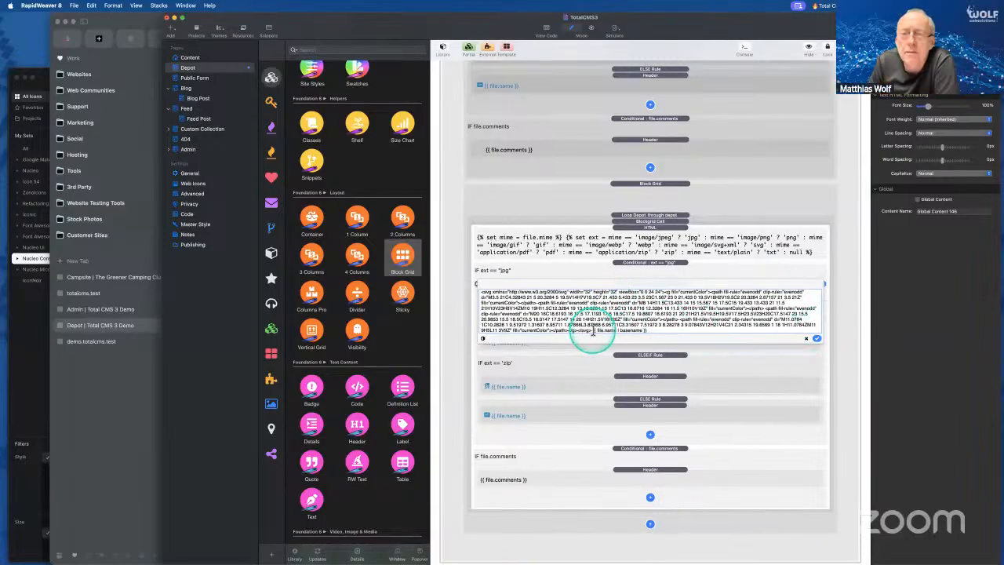
- Strip the SVG markup from the jpg header, leaving only the file name
{"action": "key", "text": "super+a"}
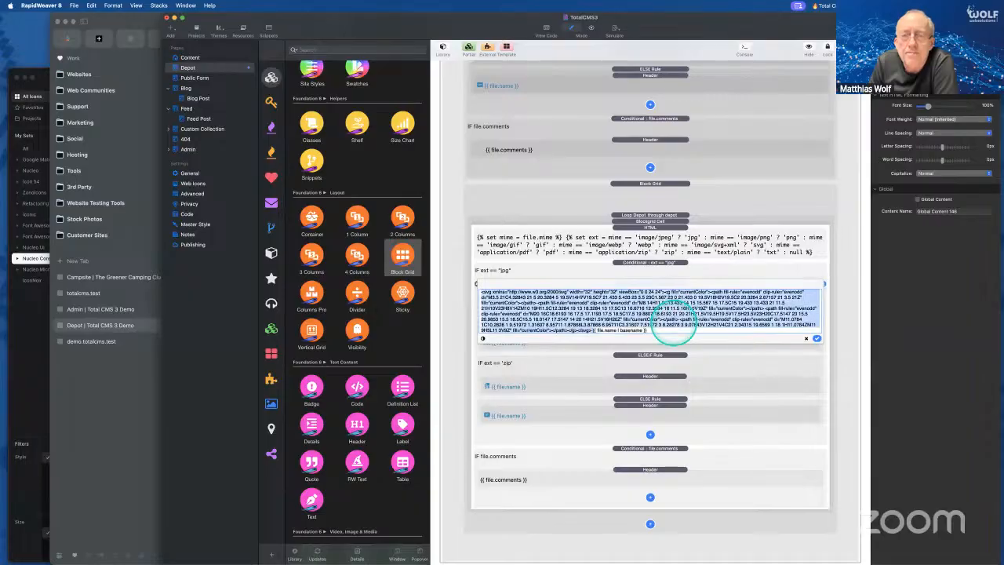
{"action": "key", "text": "BackSpace"}
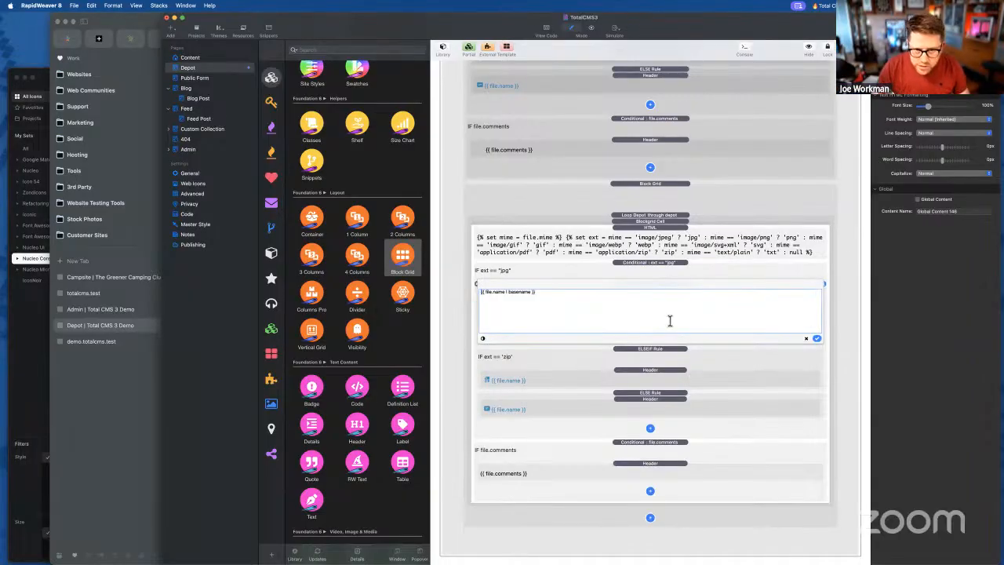
{"action": "left_click", "coordinate": [817, 338]}
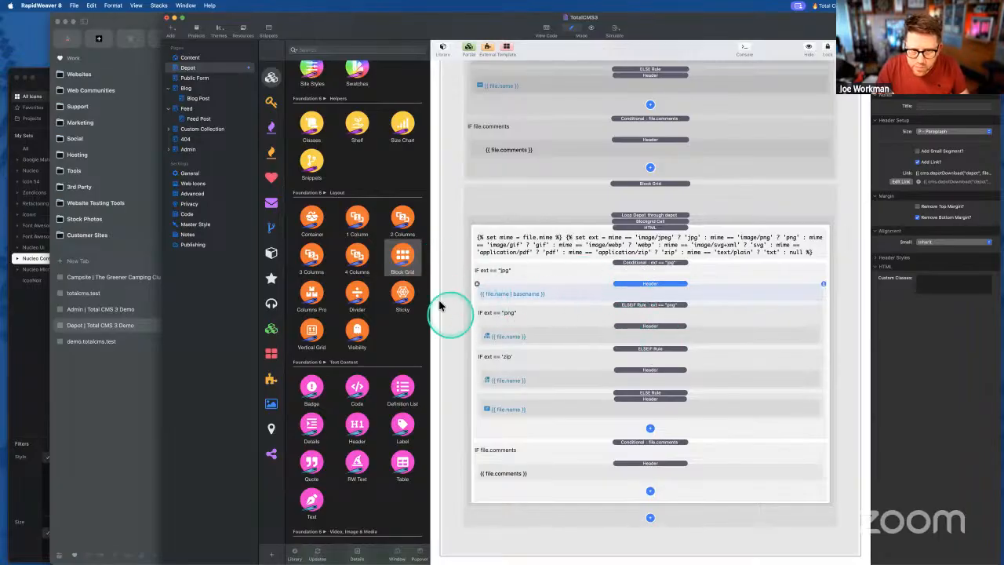
- Add an SVG block above the file name with the JPG icon code and max width 64
{"action": "scroll", "coordinate": [356, 290], "scroll_direction": "down", "scroll_amount": 5}
{"action": "scroll", "coordinate": [356, 297], "scroll_direction": "down", "scroll_amount": 1}
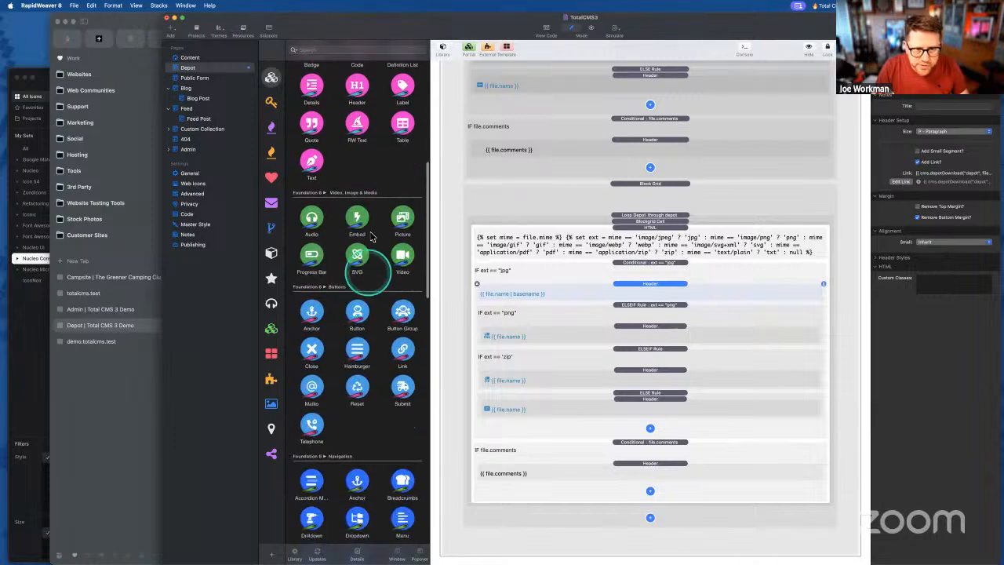
{"action": "left_click_drag", "start_coordinate": [359, 256], "coordinate": [640, 294]}
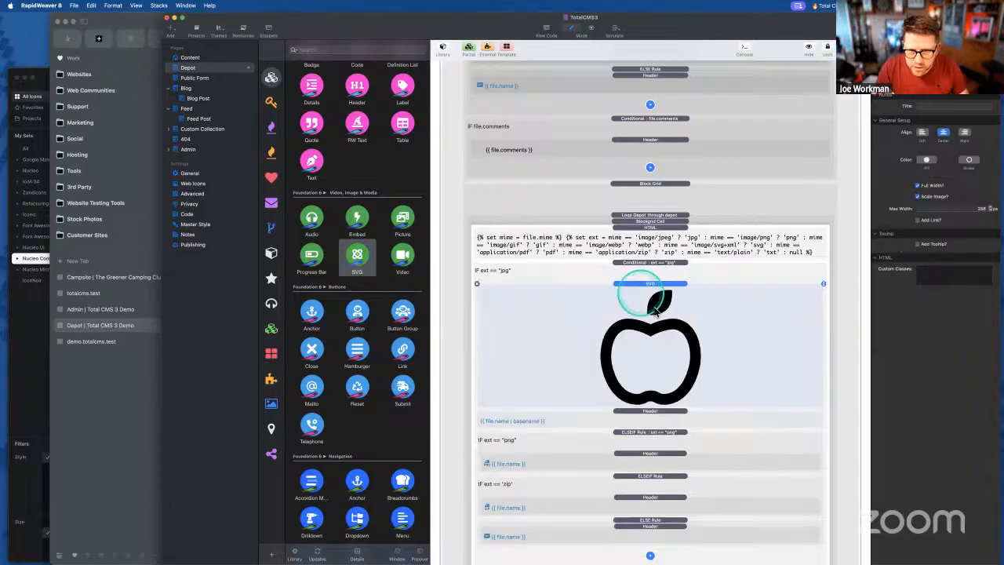
{"action": "double_click", "coordinate": [641, 308]}
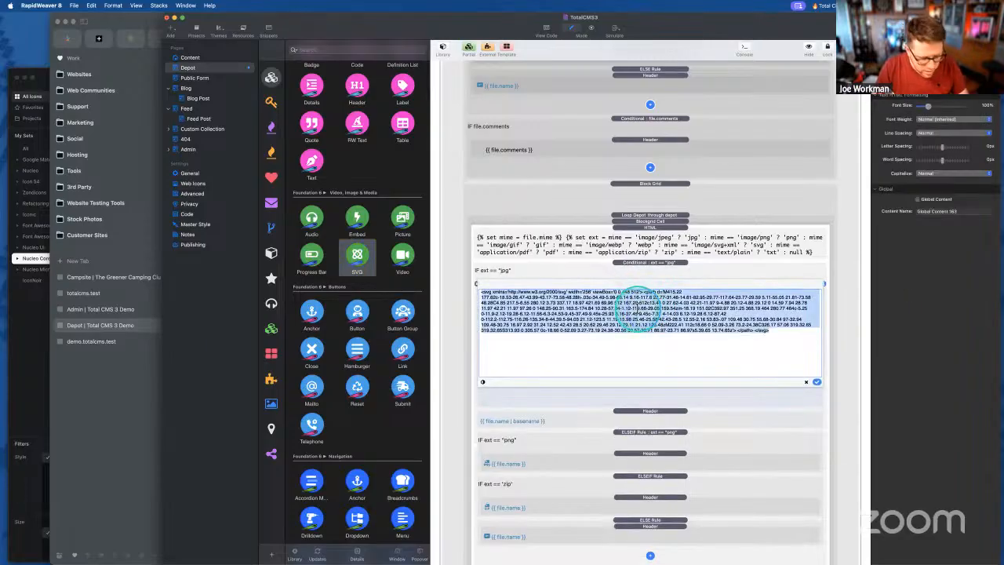
{"action": "key", "text": "super+v"}
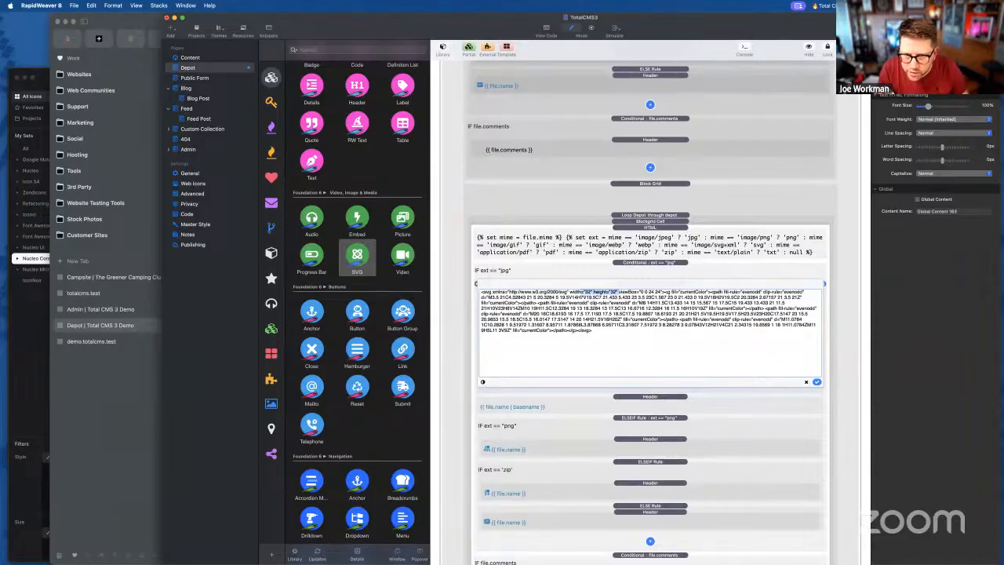
{"action": "left_click", "coordinate": [816, 381]}
{"action": "left_click", "coordinate": [972, 208]}
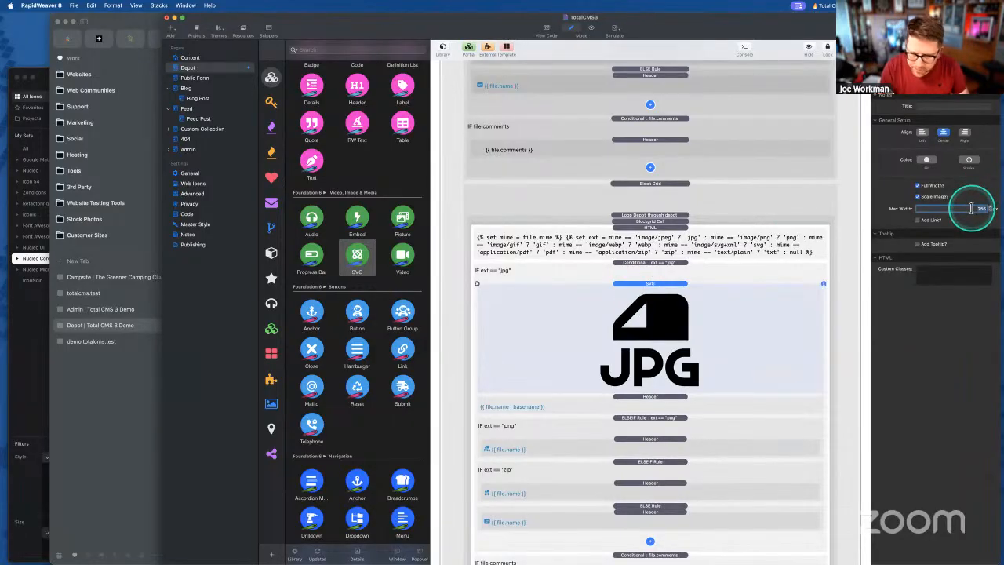
{"action": "type", "text": "64"}
{"action": "key", "text": "Tab"}
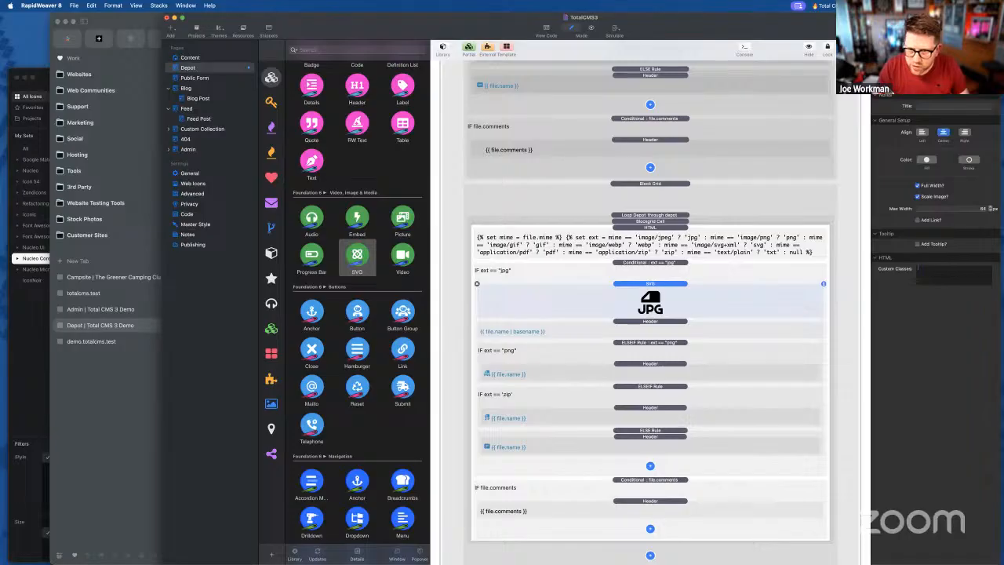
{"action": "left_click", "coordinate": [618, 322]}
{"action": "left_click", "coordinate": [622, 293]}
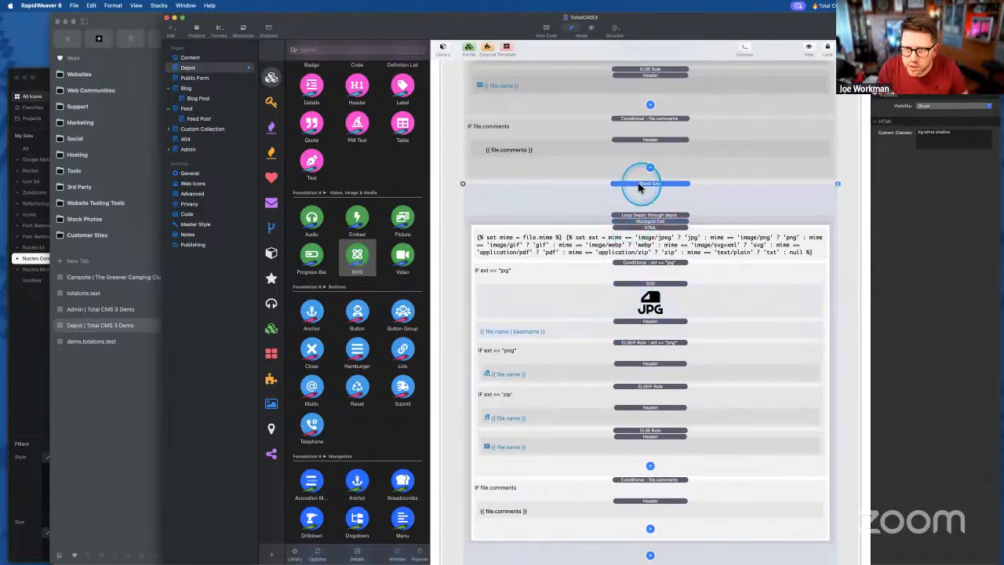
- Set the Block Grid's content alignment to Center
{"action": "left_click", "coordinate": [650, 183]}
{"action": "left_click", "coordinate": [943, 355]}
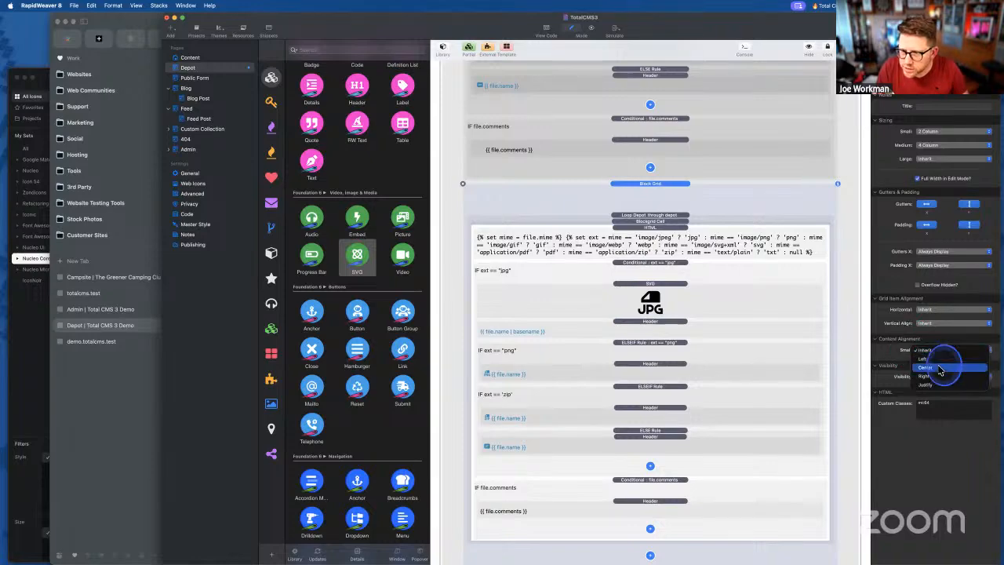
{"action": "left_click", "coordinate": [936, 367]}
- Move the basename header below the ELSE section and copy the JPG icon into the png branch
{"action": "left_click", "coordinate": [640, 320]}
{"action": "left_click", "coordinate": [639, 284]}
{"action": "left_click", "coordinate": [642, 323]}
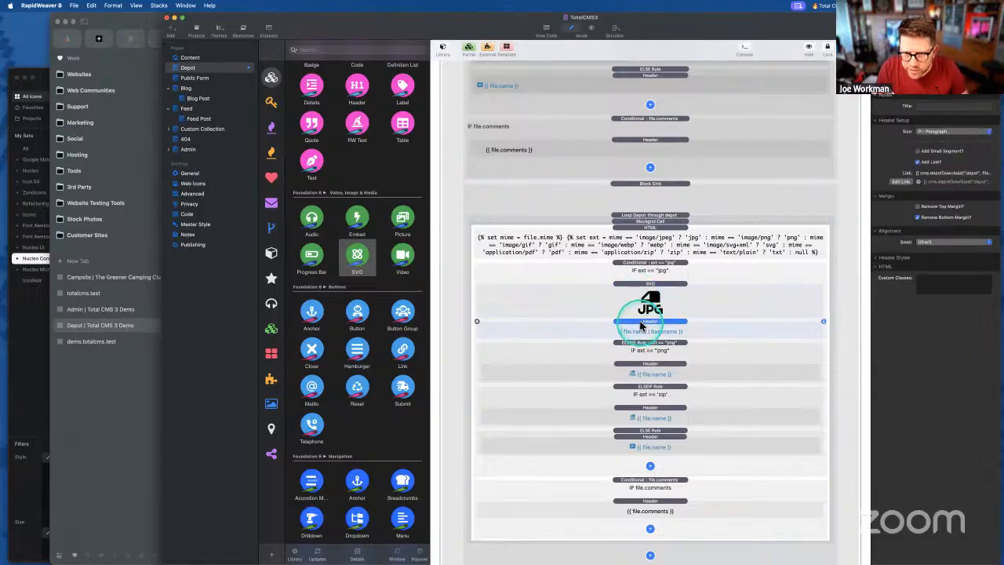
{"action": "left_click_drag", "start_coordinate": [641, 324], "coordinate": [665, 488]}
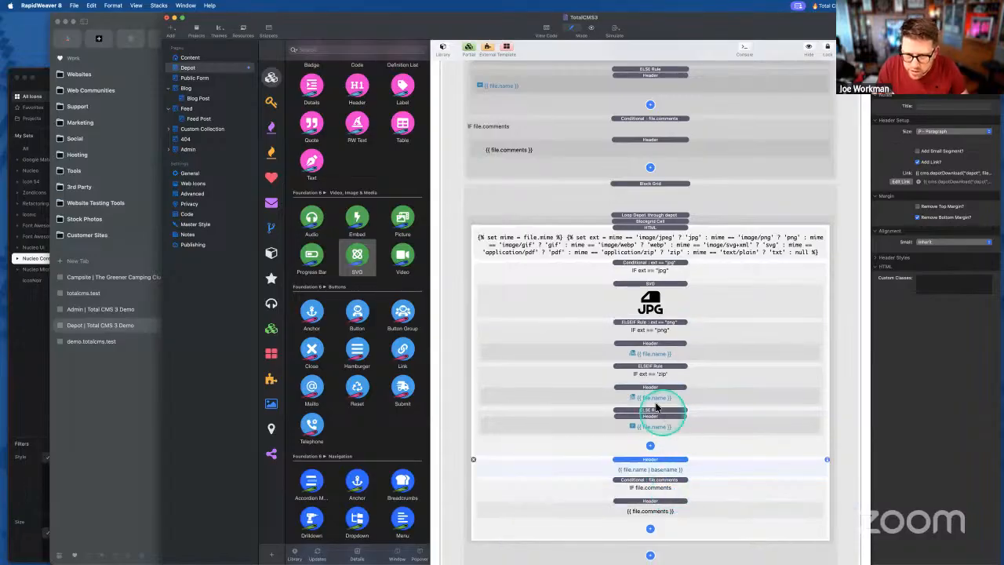
{"action": "left_click_drag", "start_coordinate": [649, 308], "coordinate": [657, 366]}
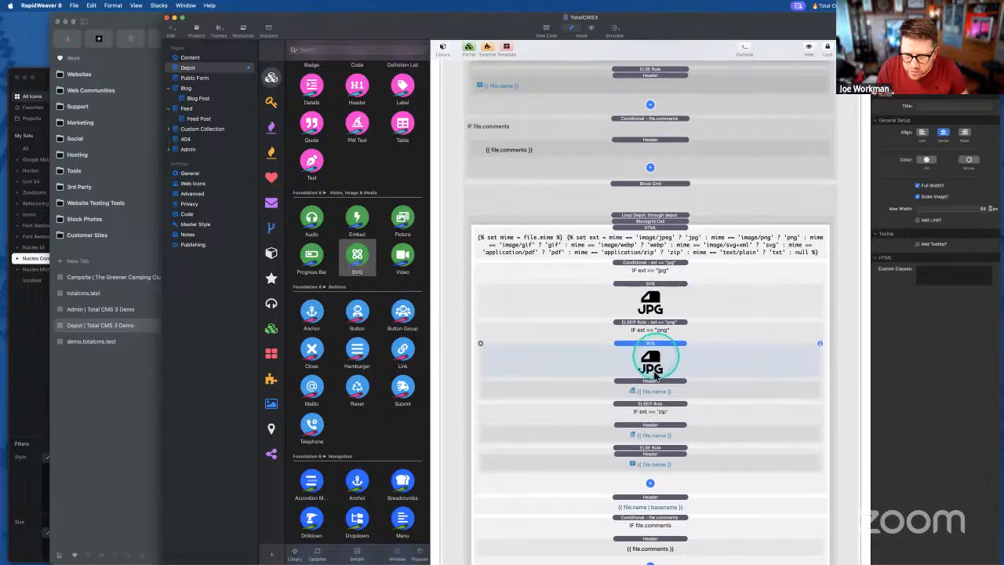
- Strip the inline SVG markup from the png header, leaving only the file name
{"action": "double_click", "coordinate": [650, 391]}
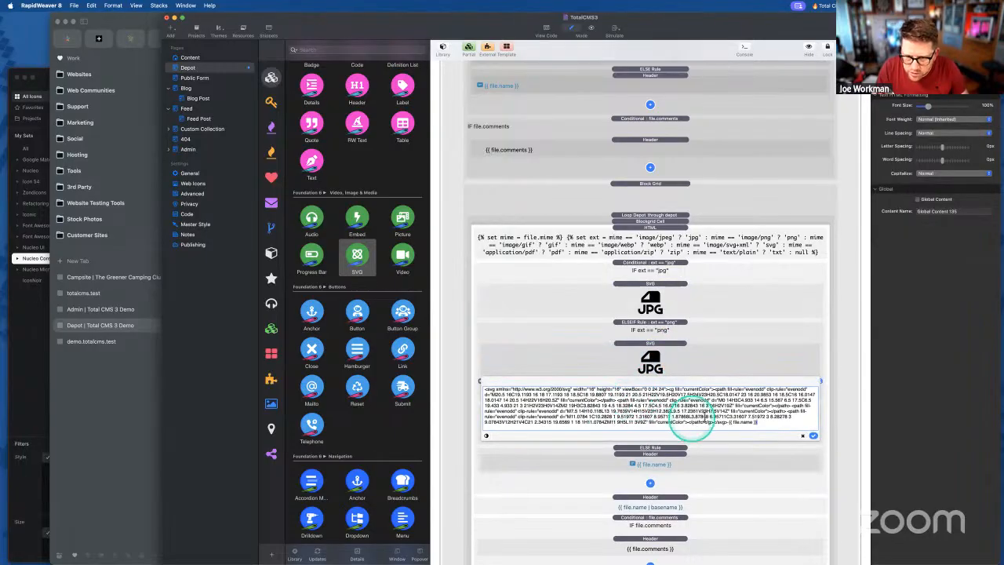
{"action": "left_click_drag", "start_coordinate": [728, 424], "coordinate": [453, 394]}
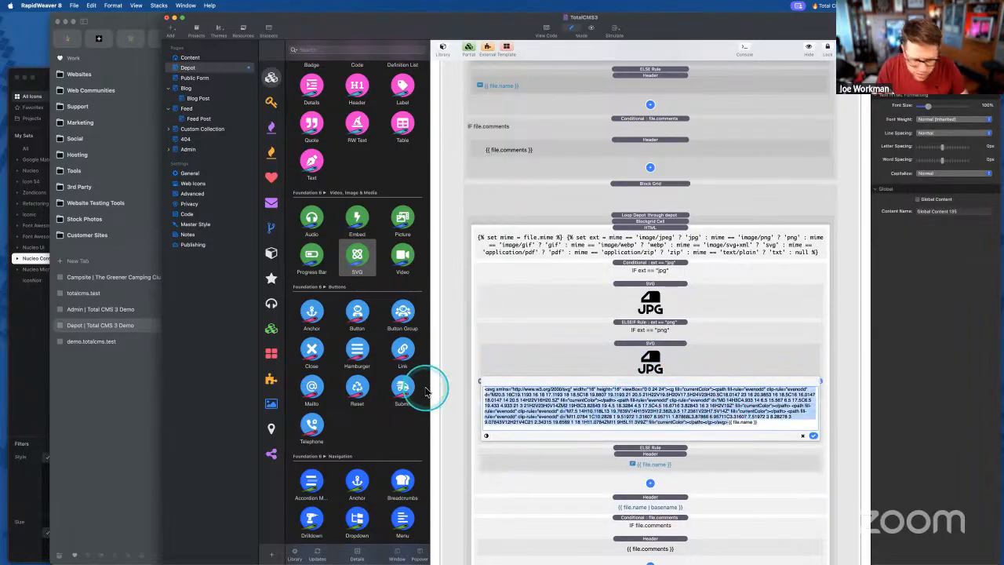
{"action": "key", "text": "BackSpace"}
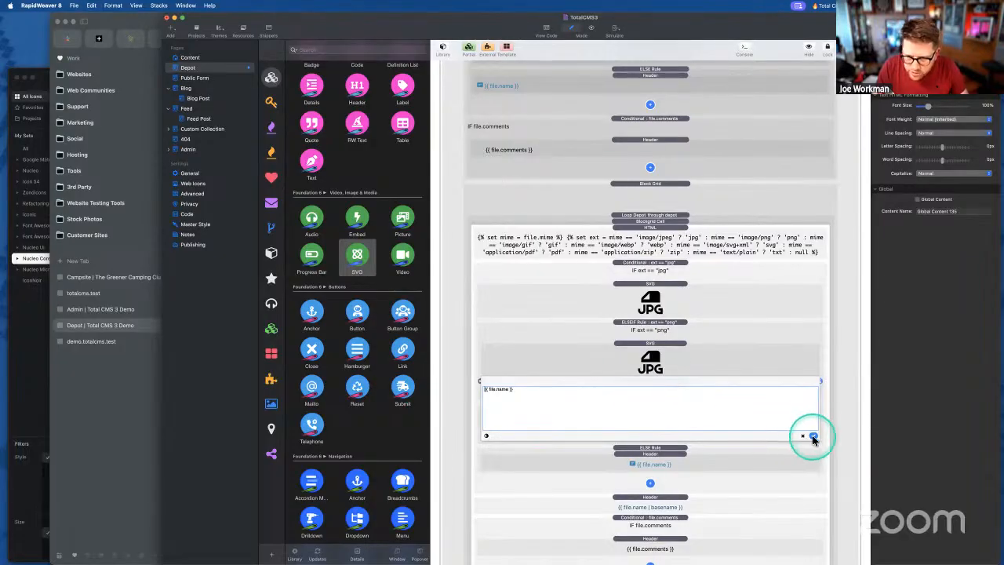
{"action": "left_click", "coordinate": [813, 437]}
- Paste the PNG icon SVG without fixed width/height, then copy the icon into the zip branch
{"action": "double_click", "coordinate": [662, 359]}
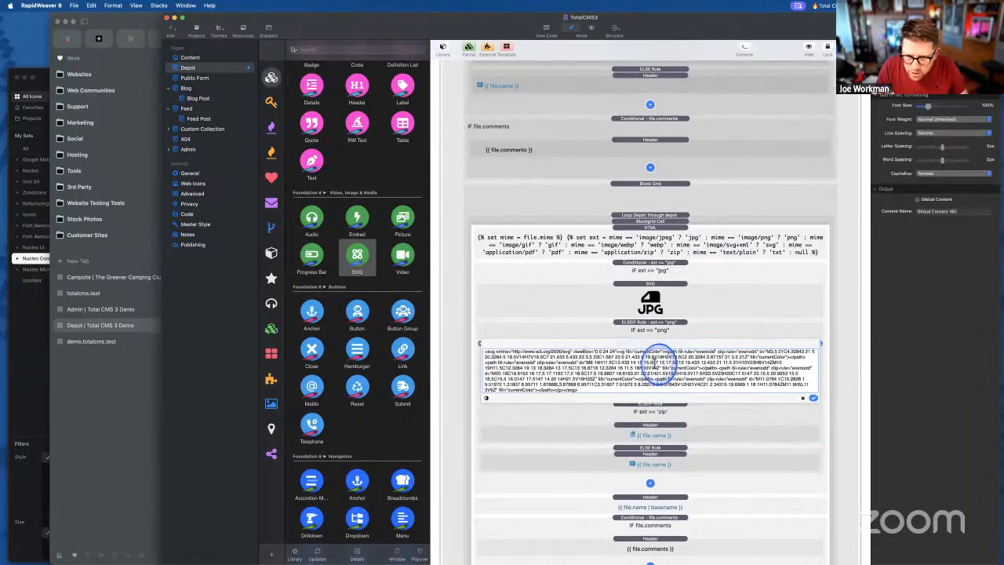
{"action": "key", "text": "super+v"}
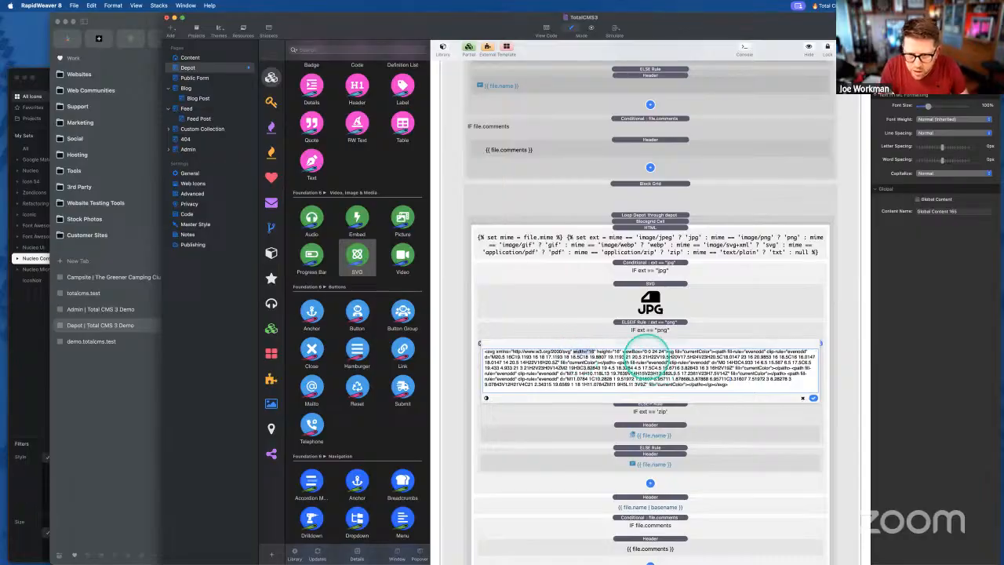
{"action": "key", "text": "BackSpace"}
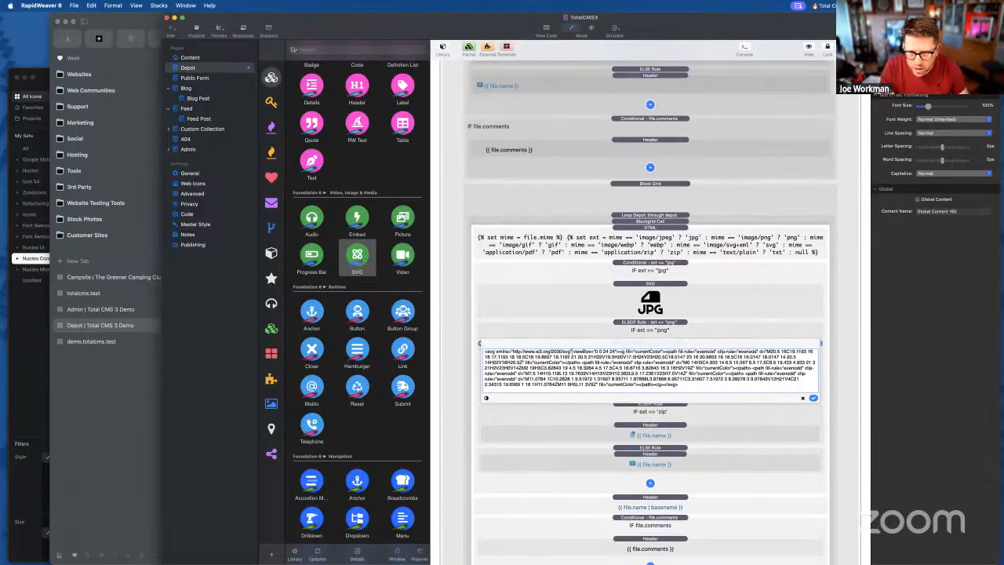
{"action": "left_click", "coordinate": [814, 397]}
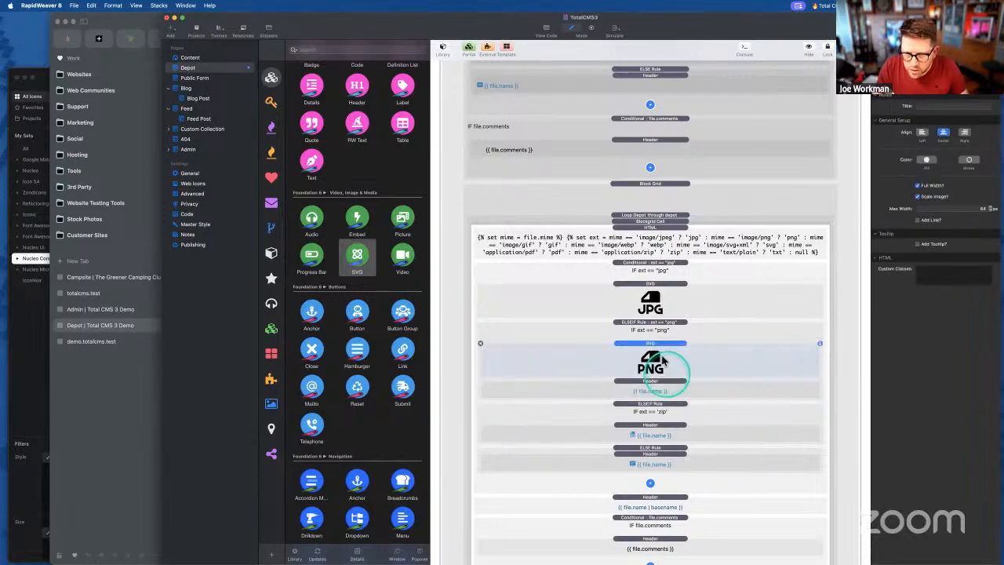
{"action": "left_click_drag", "start_coordinate": [654, 348], "coordinate": [671, 430]}
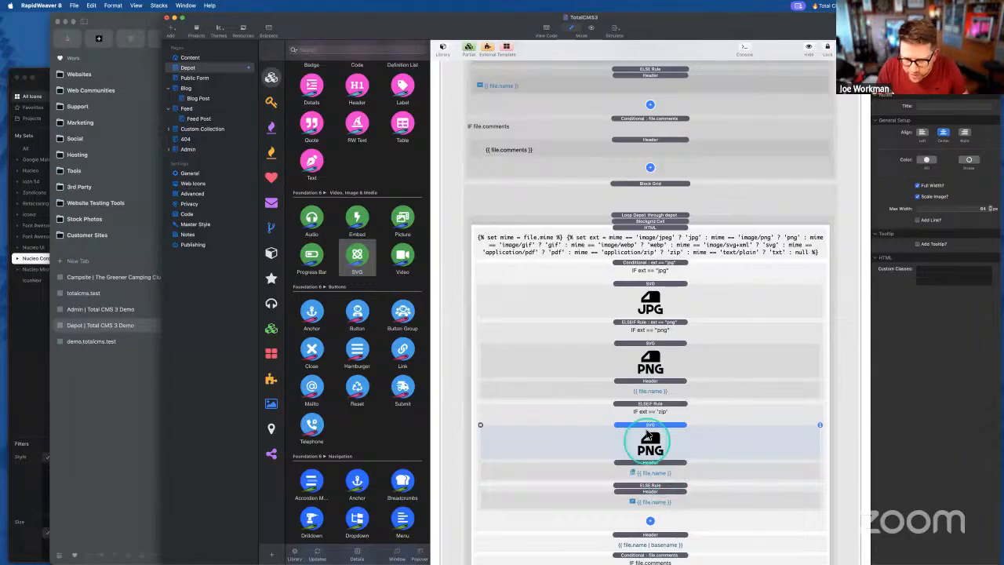
- Restore the zip header text to {{ file.name }}, replacing the mistakenly pasted SVG
{"action": "double_click", "coordinate": [649, 474]}
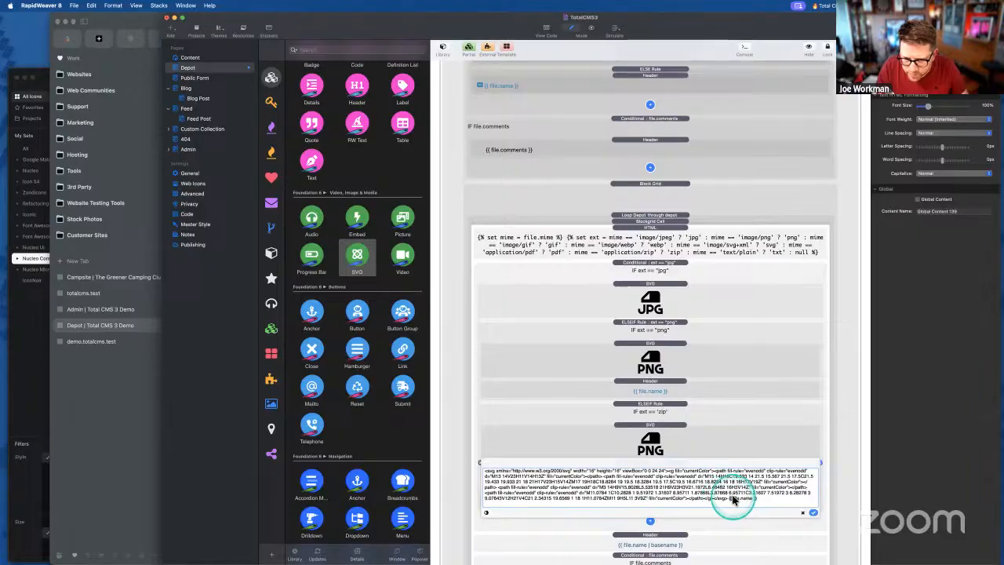
{"action": "key", "text": "super+a"}
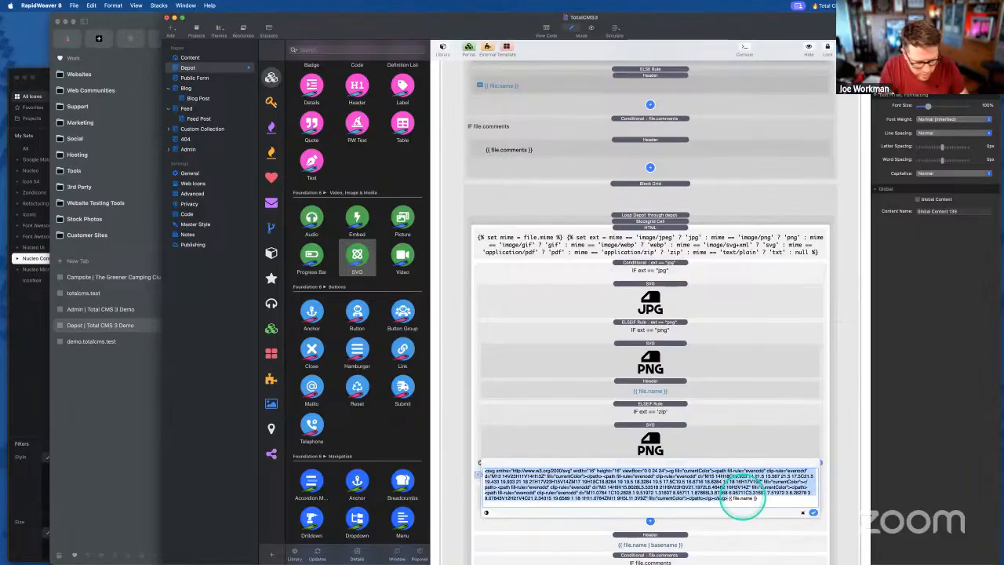
{"action": "type", "text": "{{ file.name }}"}
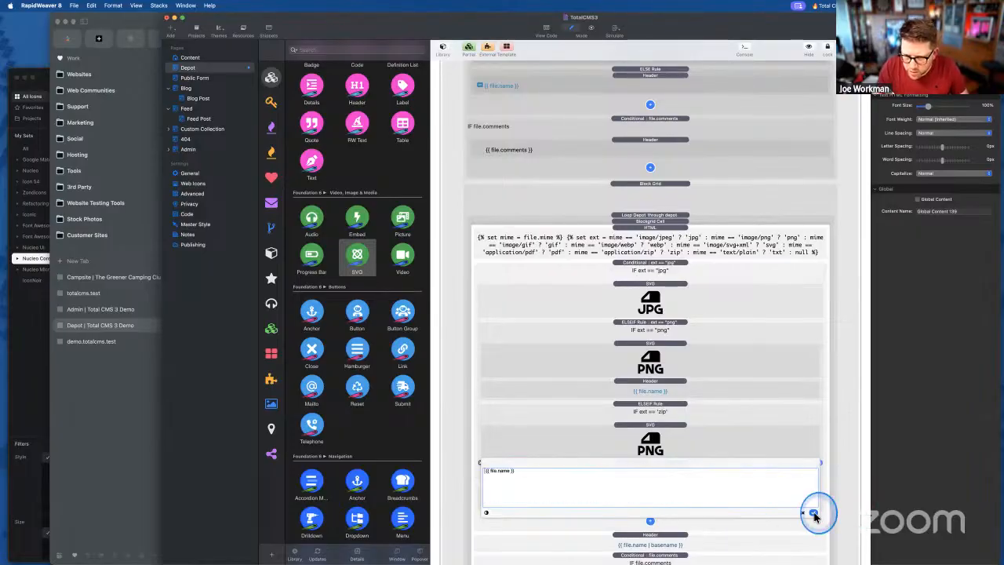
{"action": "left_click", "coordinate": [813, 512]}
- Replace the zip branch icon's code with the ZIP icon SVG, dropping the 16px width and height
{"action": "double_click", "coordinate": [652, 448]}
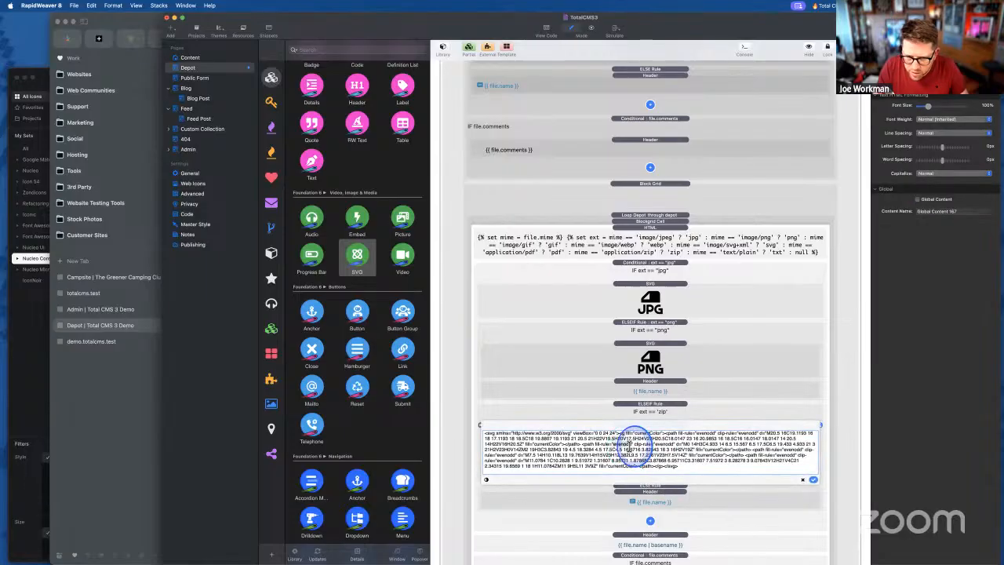
{"action": "key", "text": "super+a"}
{"action": "key", "text": "super+v"}
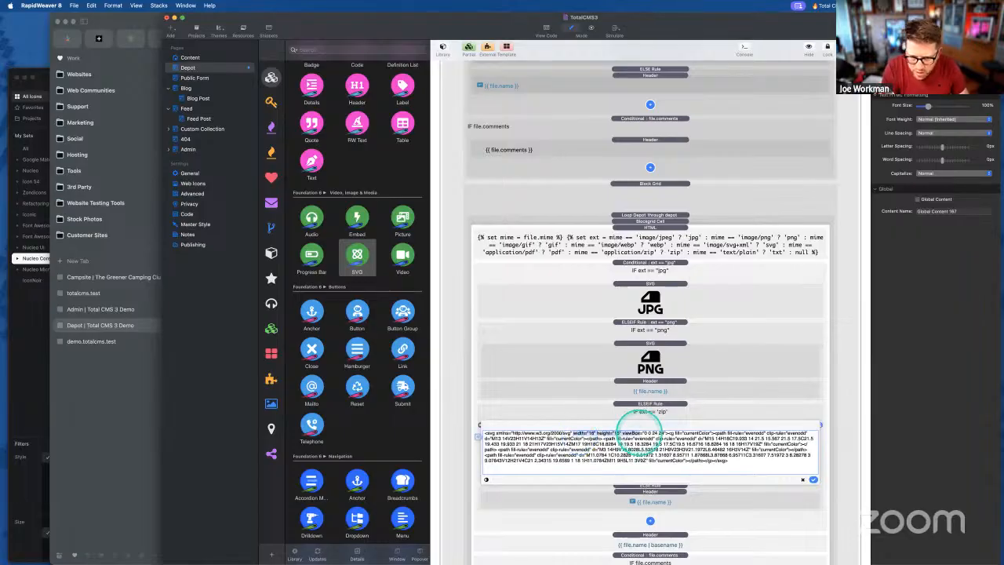
{"action": "key", "text": "BackSpace"}
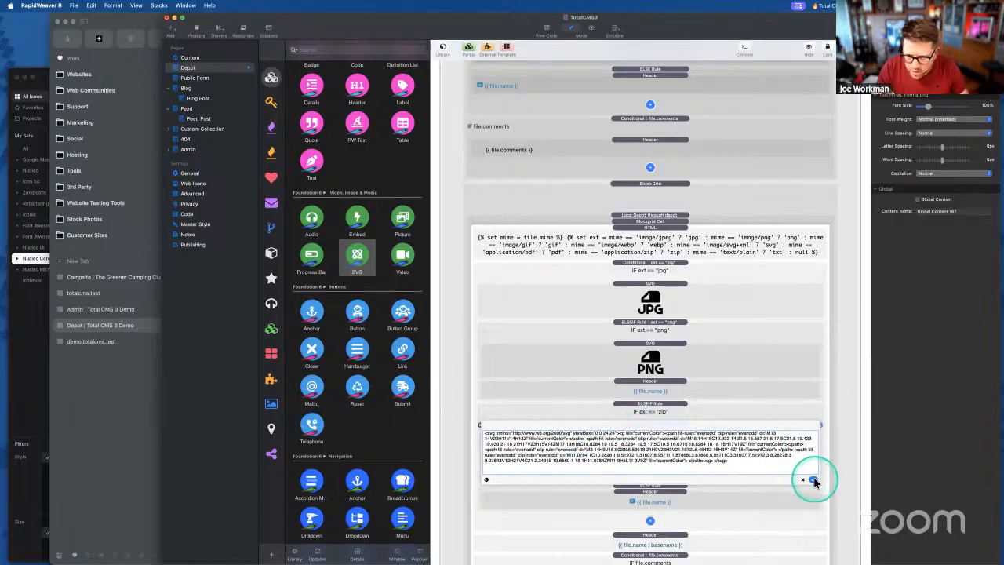
{"action": "left_click", "coordinate": [813, 479]}
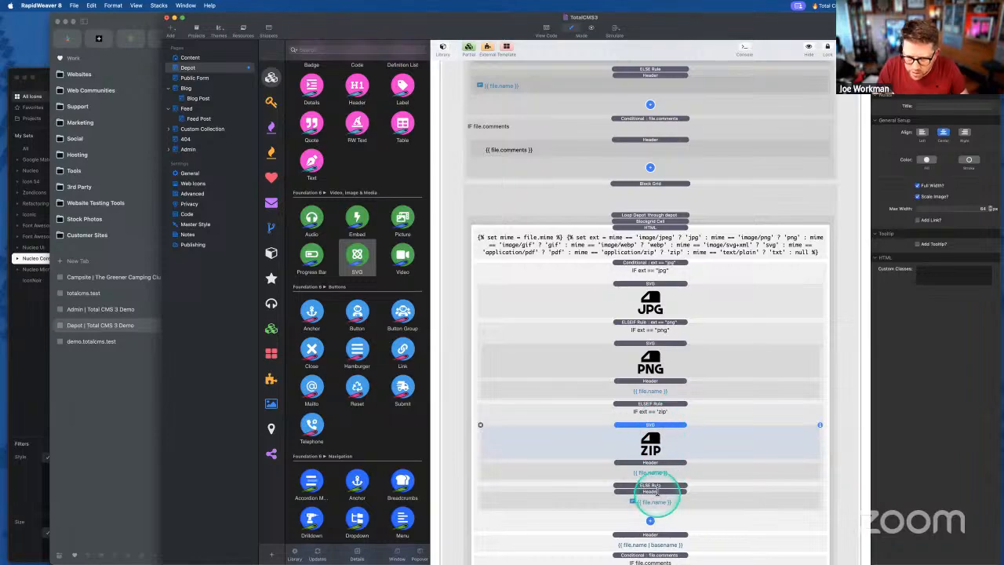
- Copy the ZIP icon into the ELSE branch and replace its code with a generic document icon SVG
{"action": "left_click_drag", "start_coordinate": [649, 425], "coordinate": [653, 516]}
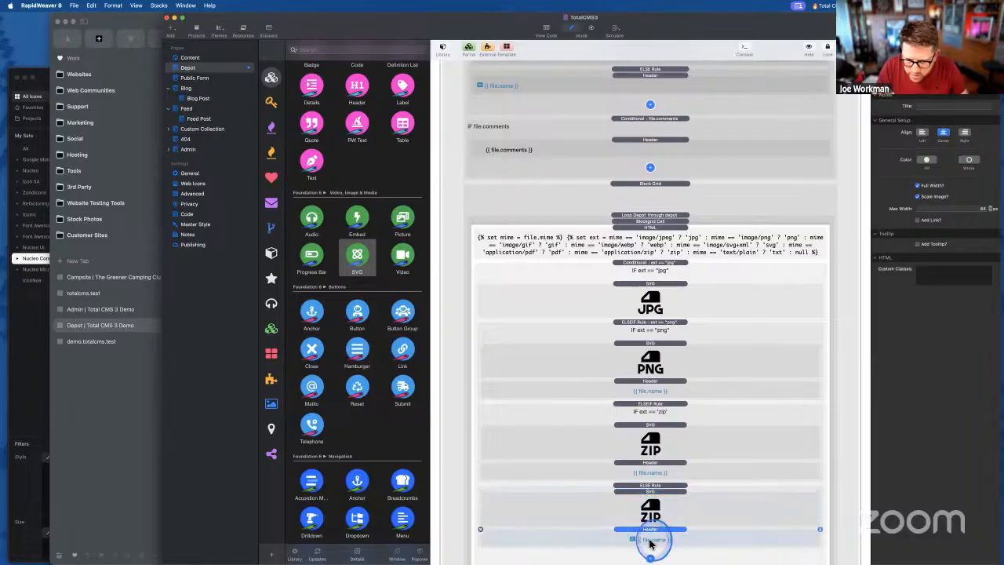
{"action": "double_click", "coordinate": [638, 532]}
{"action": "left_click", "coordinate": [595, 528]}
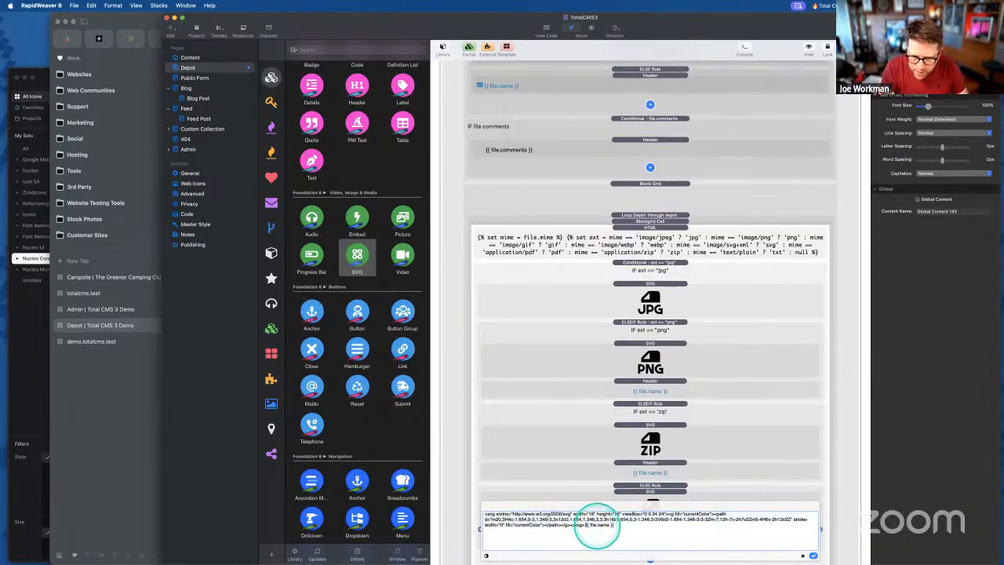
{"action": "key", "text": "super+a"}
{"action": "key", "text": "BackSpace"}
{"action": "left_click", "coordinate": [712, 544]}
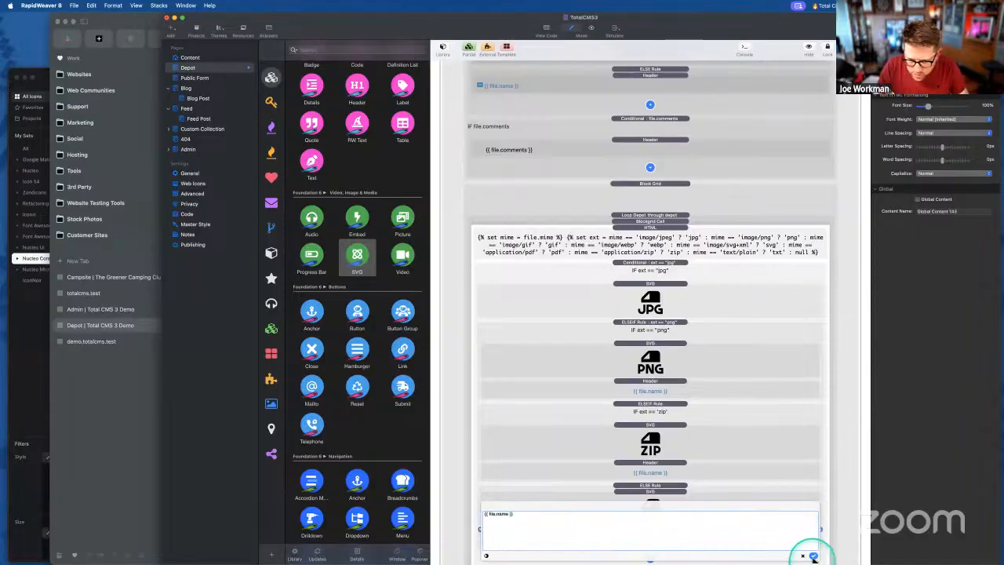
{"action": "key", "text": "super+v"}
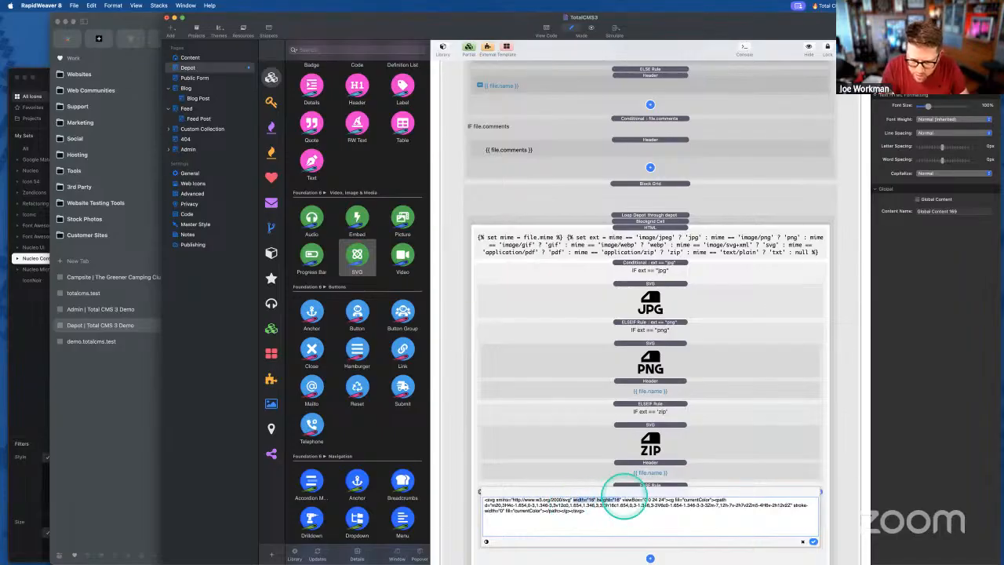
{"action": "left_click", "coordinate": [813, 541]}
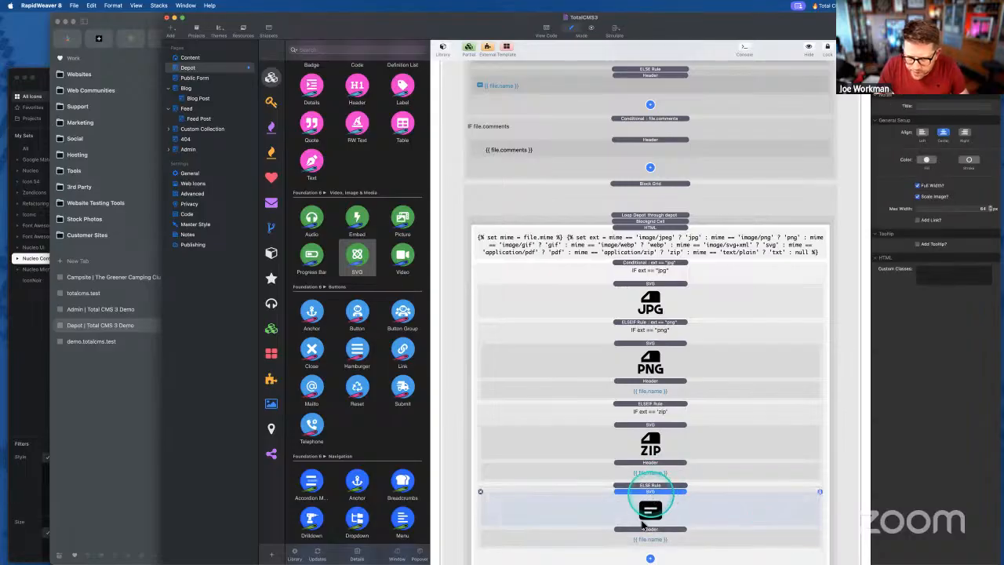
- Delete the redundant file name headers, keeping one basename header and the comments header below the icons
{"action": "left_click", "coordinate": [649, 463]}
{"action": "left_click_drag", "start_coordinate": [650, 466], "coordinate": [671, 384]}
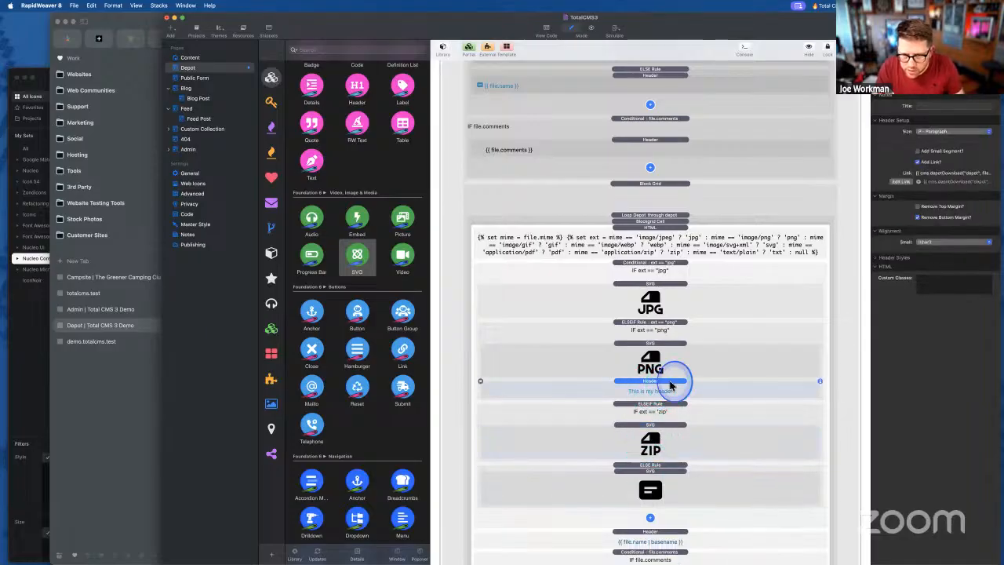
{"action": "key", "text": "BackSpace"}
{"action": "left_click", "coordinate": [663, 305]}
{"action": "left_click", "coordinate": [666, 520]}
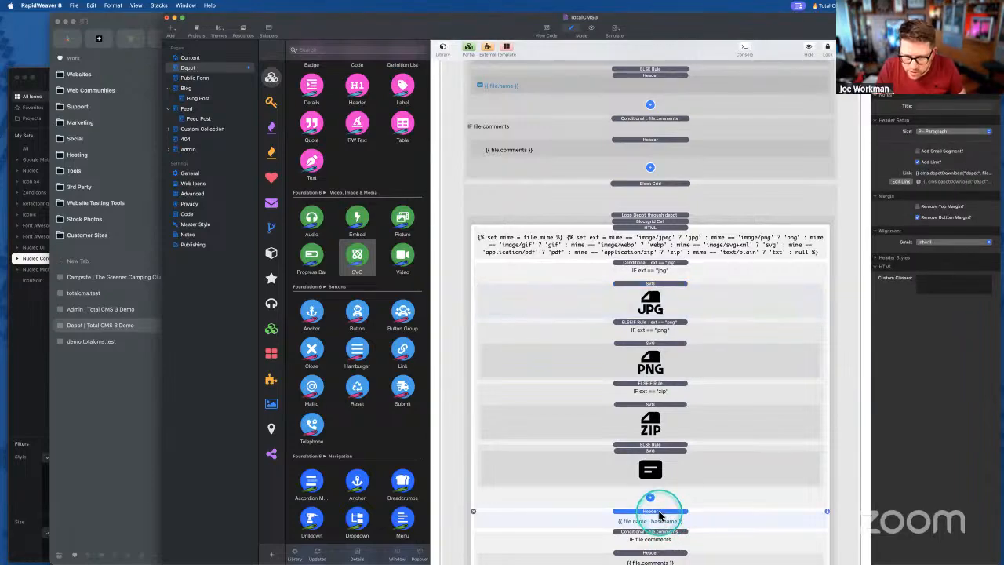
{"action": "scroll", "coordinate": [659, 516], "scroll_direction": "down", "scroll_amount": 3}
{"action": "left_click", "coordinate": [655, 208]}
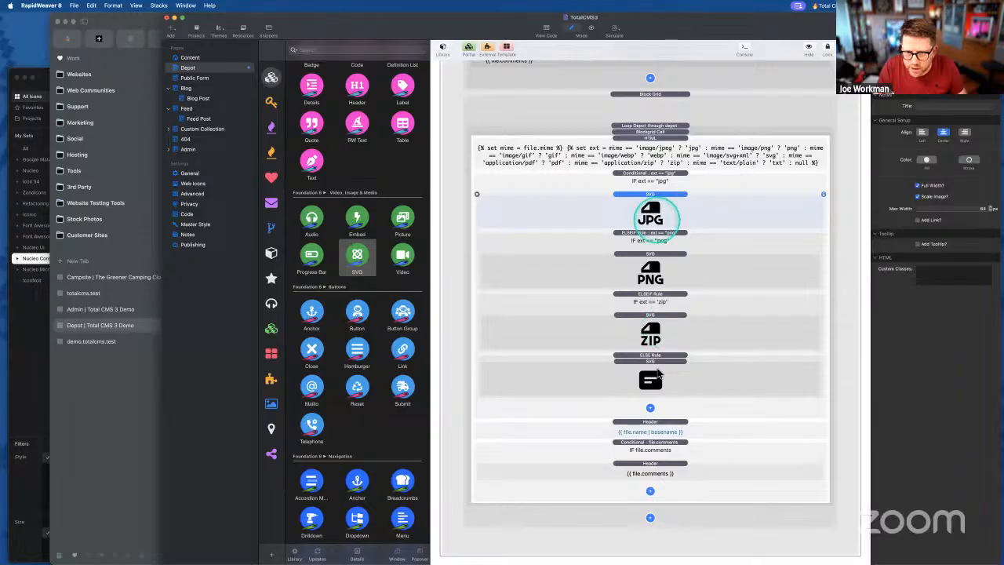
{"action": "left_click", "coordinate": [663, 424]}
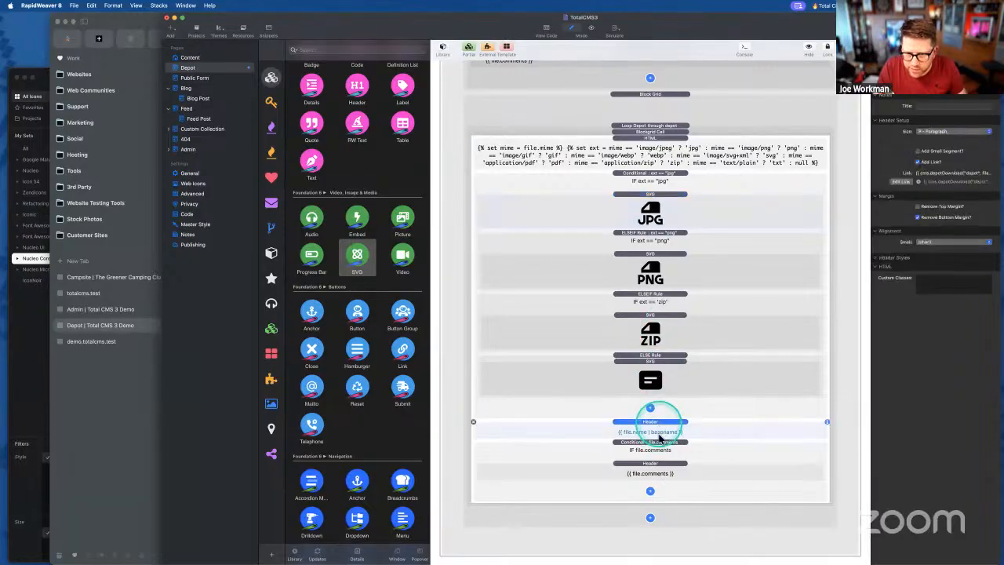
{"action": "left_click", "coordinate": [655, 468]}
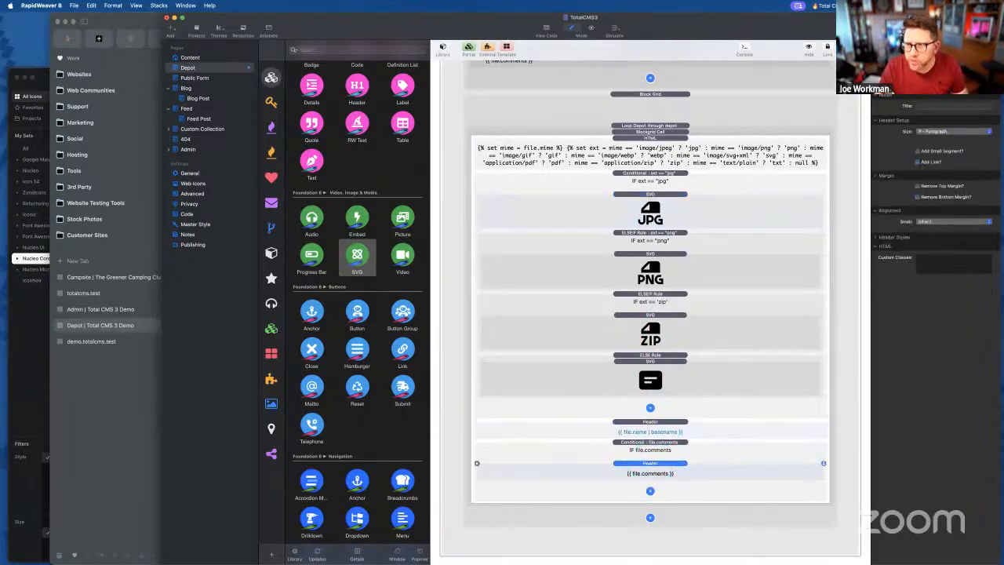
- Cancel the export and make the basename file name header an H4 - Subsection heading
{"action": "key", "text": "super+shift+e"}
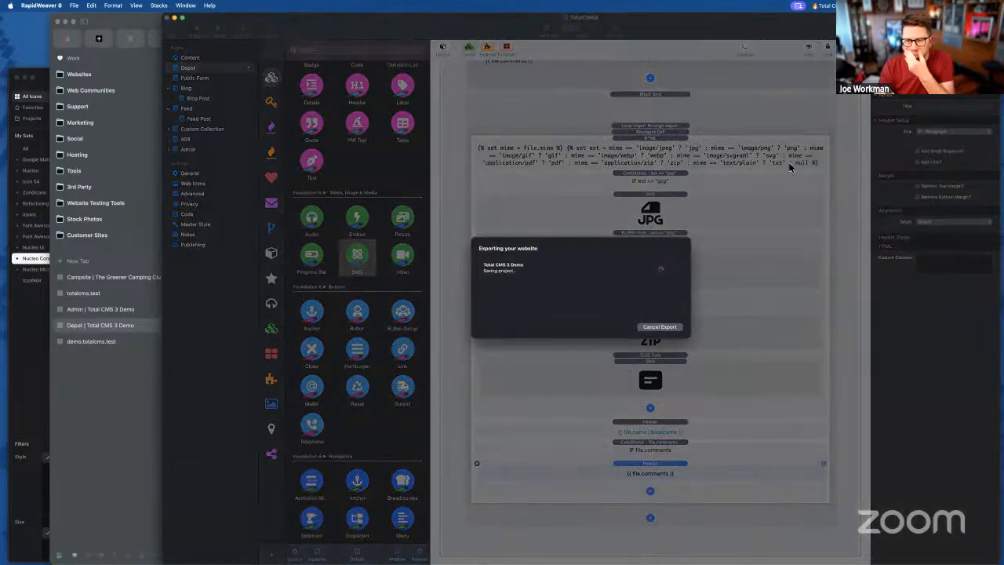
{"action": "left_click", "coordinate": [651, 331]}
{"action": "left_click", "coordinate": [645, 428]}
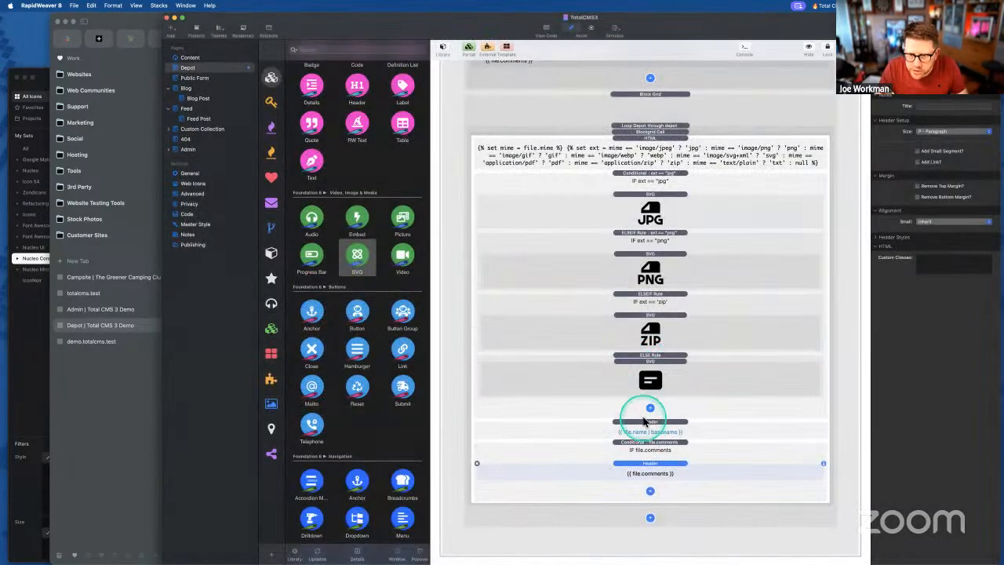
{"action": "left_click", "coordinate": [933, 131]}
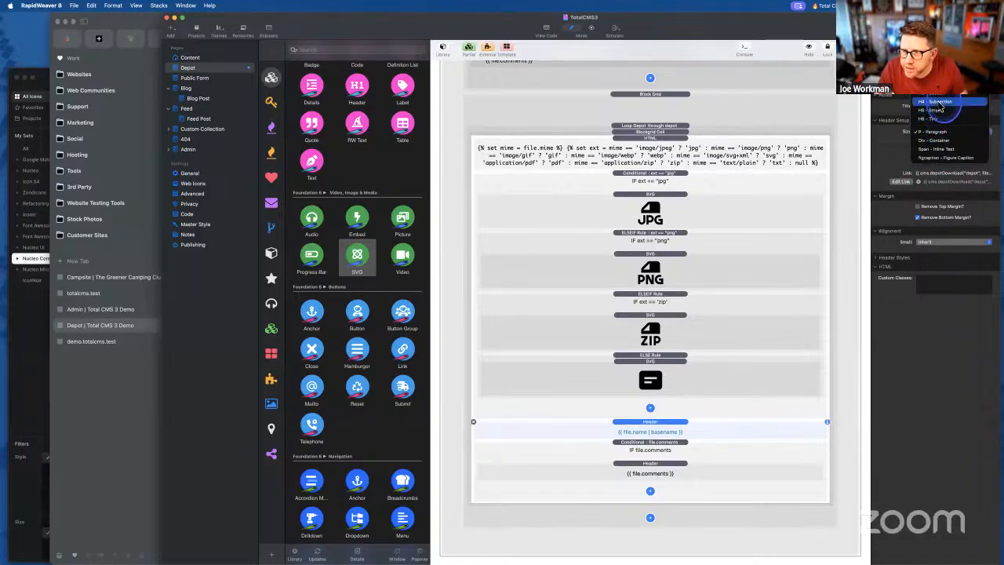
{"action": "left_click", "coordinate": [938, 103]}
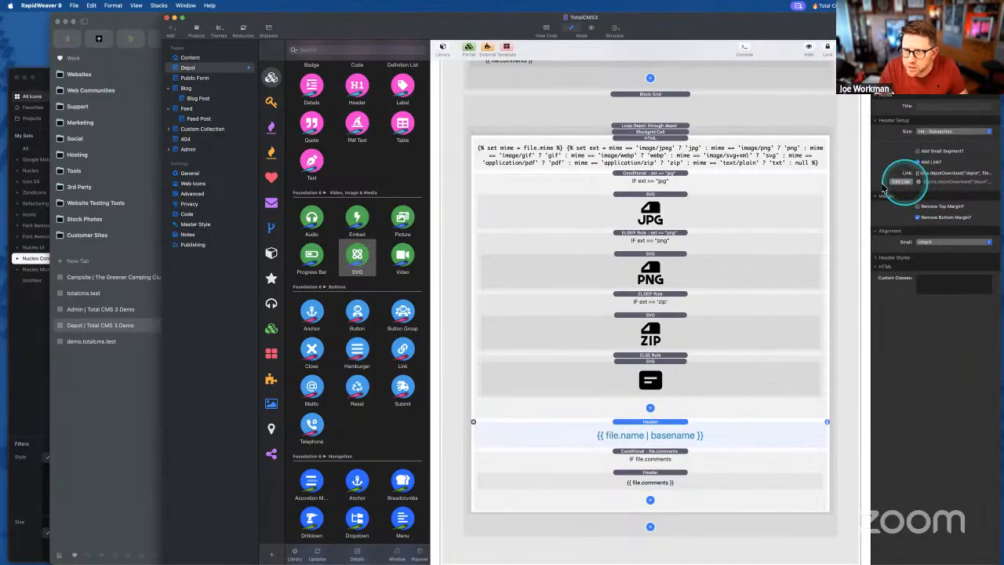
- Clear the header's download link URL and uncheck Add Link
{"action": "left_click", "coordinate": [902, 181]}
{"action": "key", "text": "super+c"}
{"action": "key", "text": "BackSpace"}
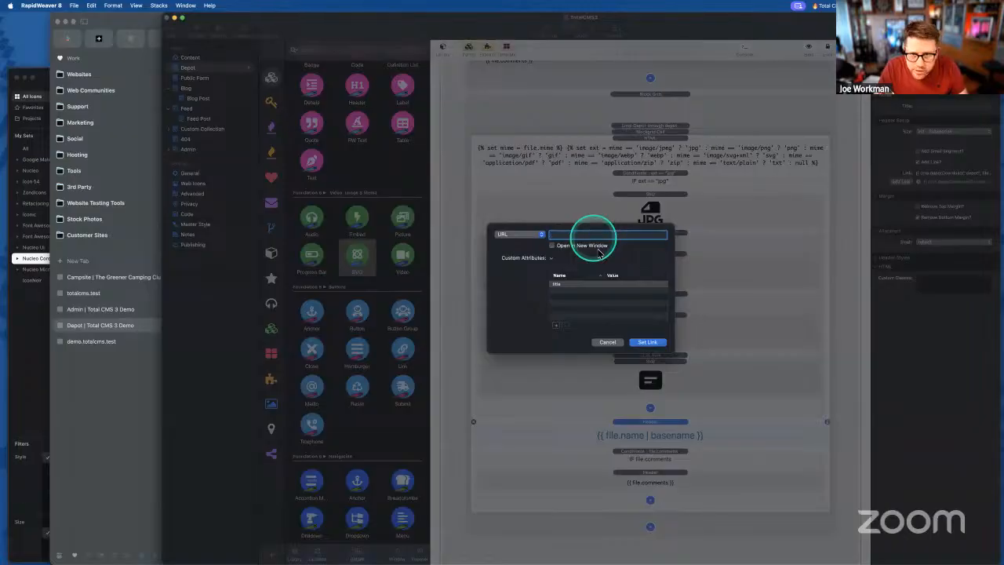
{"action": "left_click", "coordinate": [647, 342]}
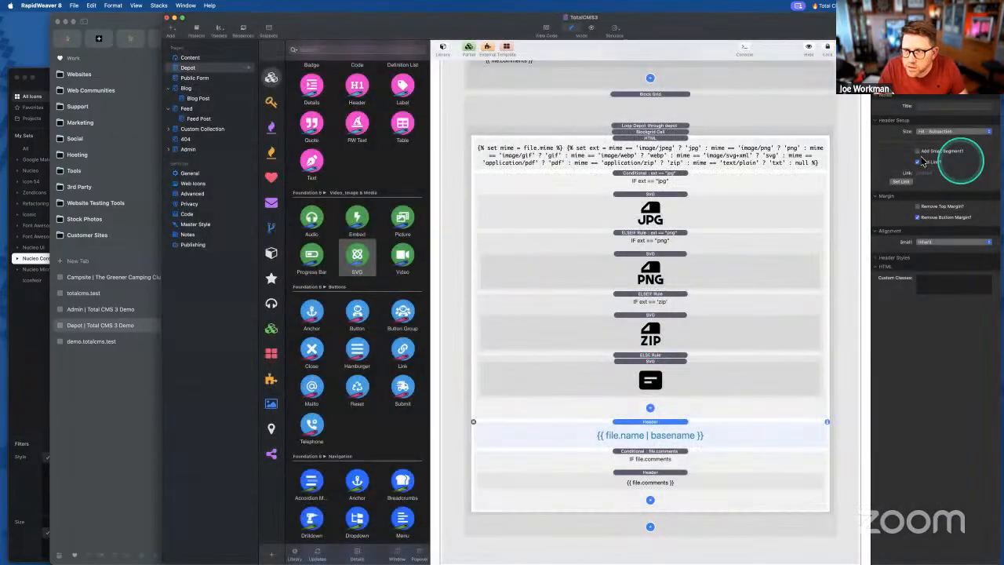
{"action": "left_click", "coordinate": [918, 163]}
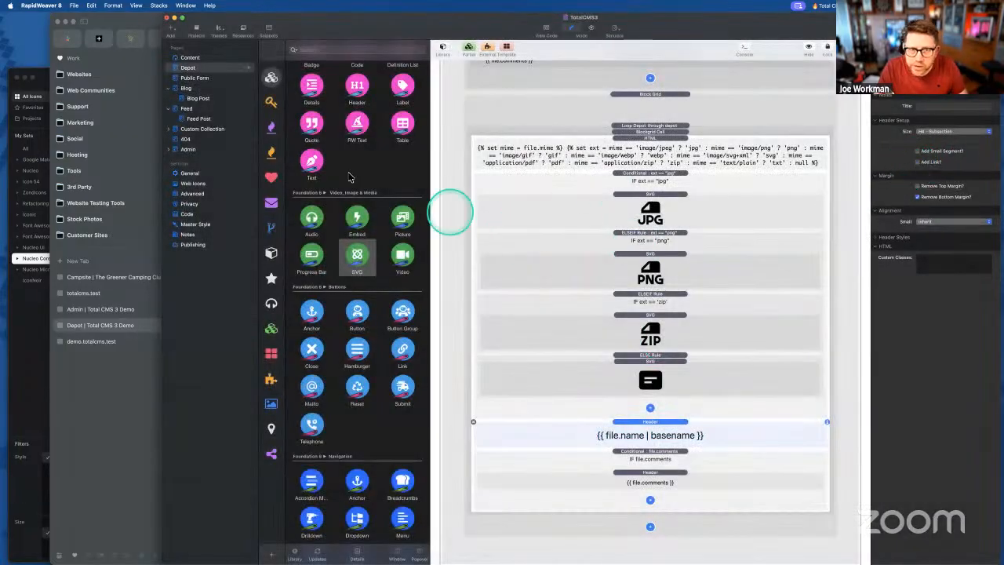
- Wrap the icon conditionals and file name header in a new Link Container, leaving the comments conditional outside
{"action": "scroll", "coordinate": [352, 213], "scroll_direction": "down", "scroll_amount": 10}
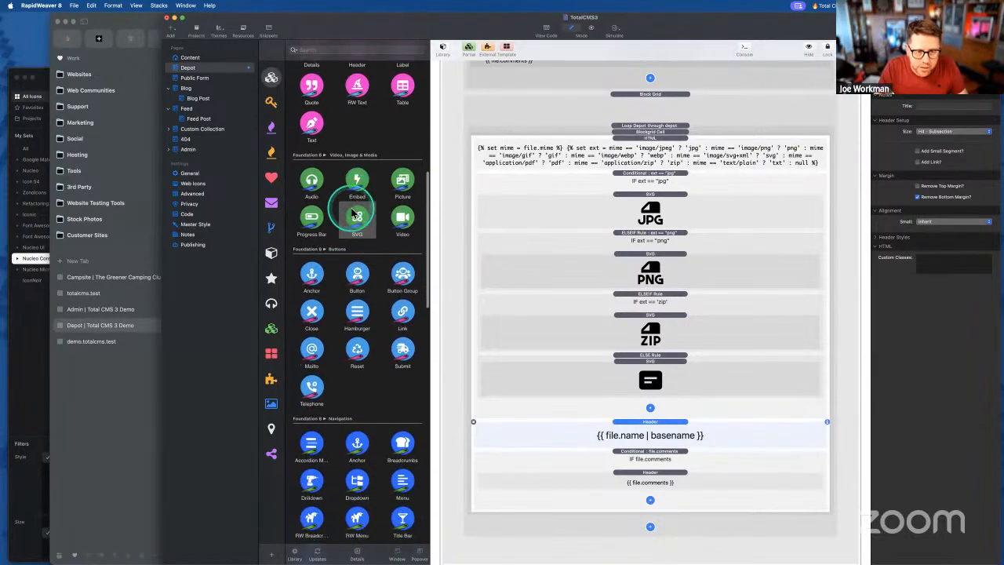
{"action": "scroll", "coordinate": [354, 213], "scroll_direction": "down", "scroll_amount": 12}
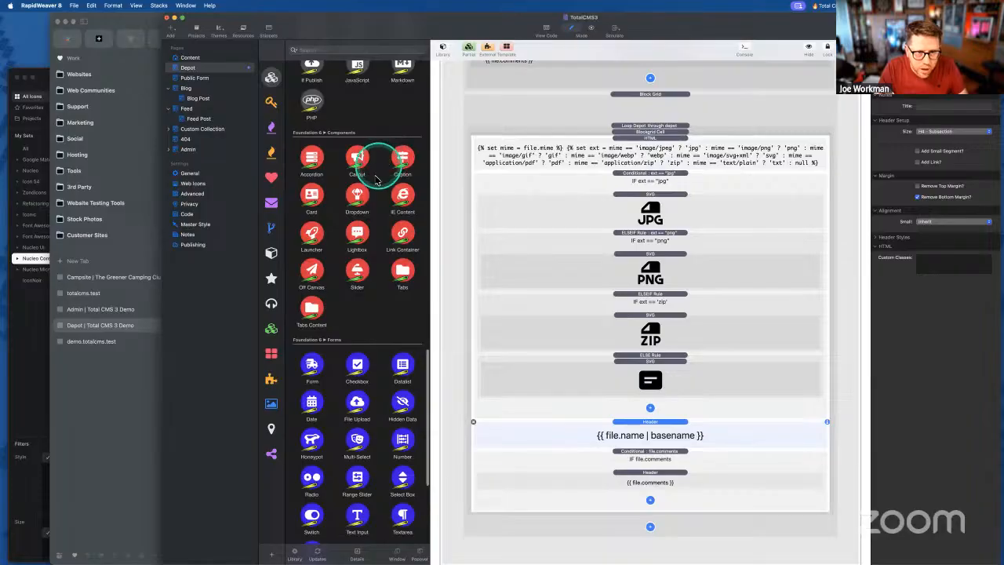
{"action": "left_click_drag", "start_coordinate": [413, 240], "coordinate": [648, 195]}
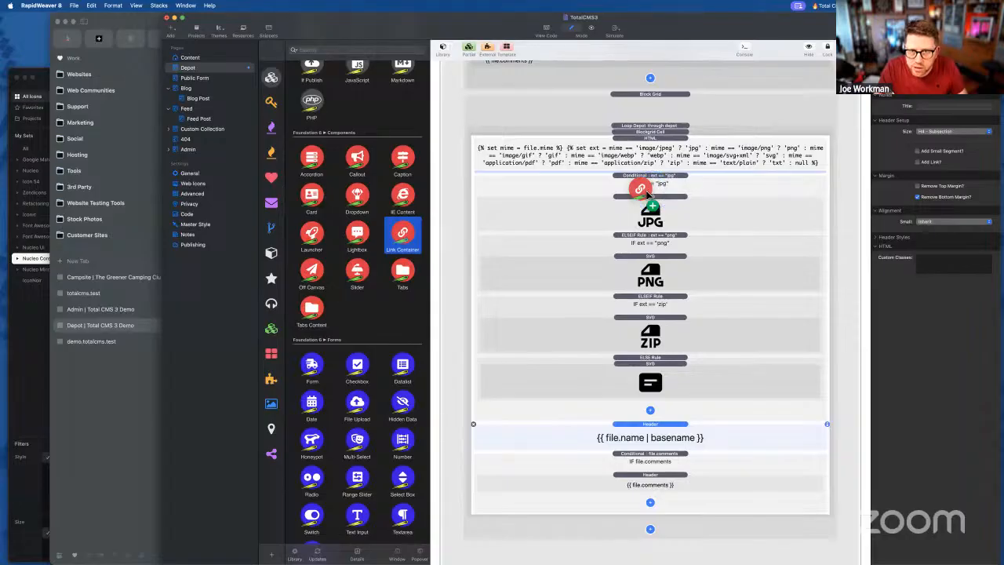
{"action": "left_click_drag", "start_coordinate": [648, 195], "coordinate": [649, 196]}
{"action": "left_click", "coordinate": [650, 210]}
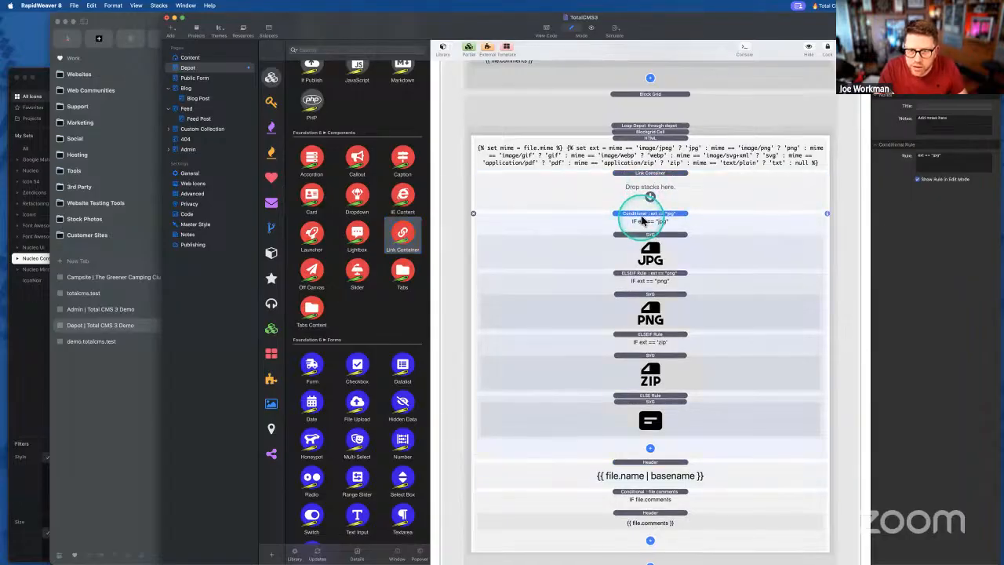
{"action": "left_click", "coordinate": [650, 465], "text": "shift"}
{"action": "left_click", "coordinate": [651, 492], "text": "shift"}
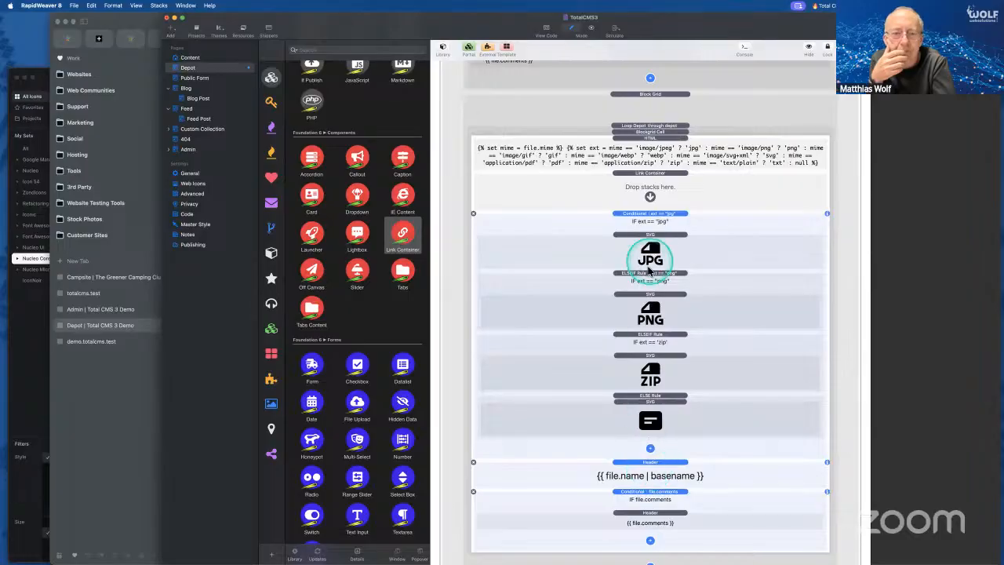
{"action": "left_click", "coordinate": [650, 492], "text": "shift"}
{"action": "left_click_drag", "start_coordinate": [638, 300], "coordinate": [650, 191]}
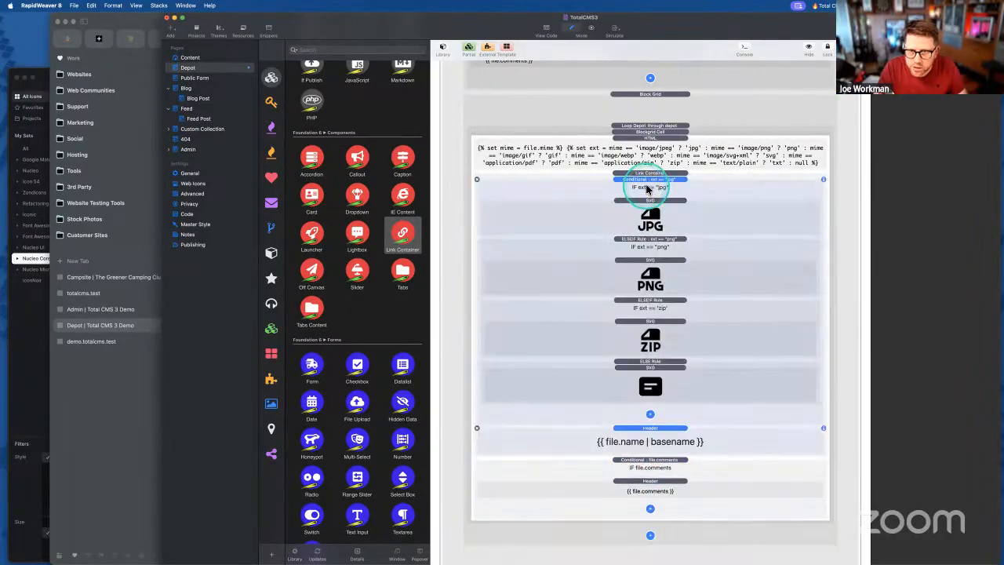
{"action": "left_click_drag", "start_coordinate": [650, 459], "coordinate": [650, 455]}
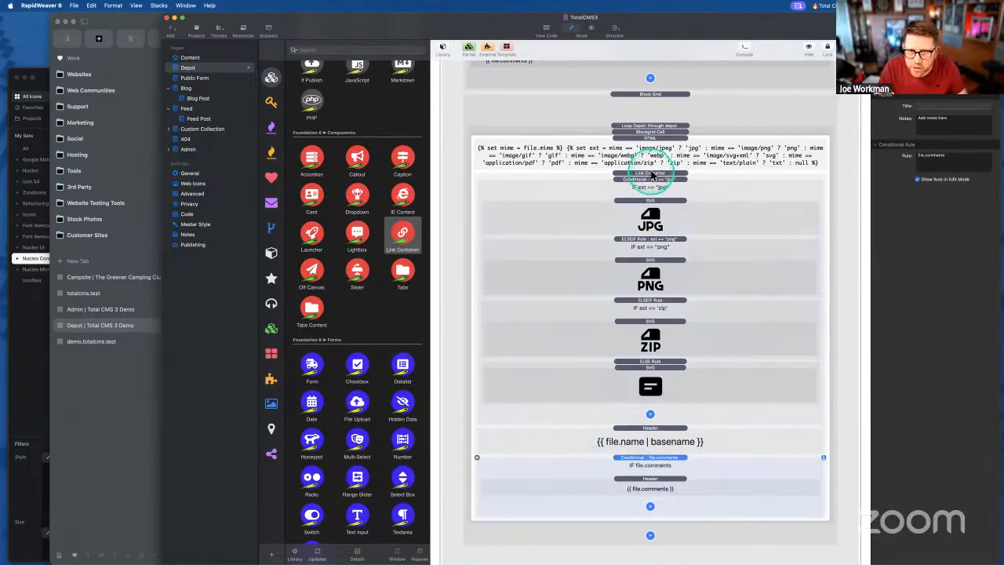
- Link the container to {{ cms.depotDownload("depot", file.name) }} and export the site
{"action": "left_click", "coordinate": [651, 172]}
{"action": "left_click", "coordinate": [912, 144]}
{"action": "left_click", "coordinate": [596, 235]}
{"action": "key", "text": "super+v"}
{"action": "left_click", "coordinate": [648, 343]}
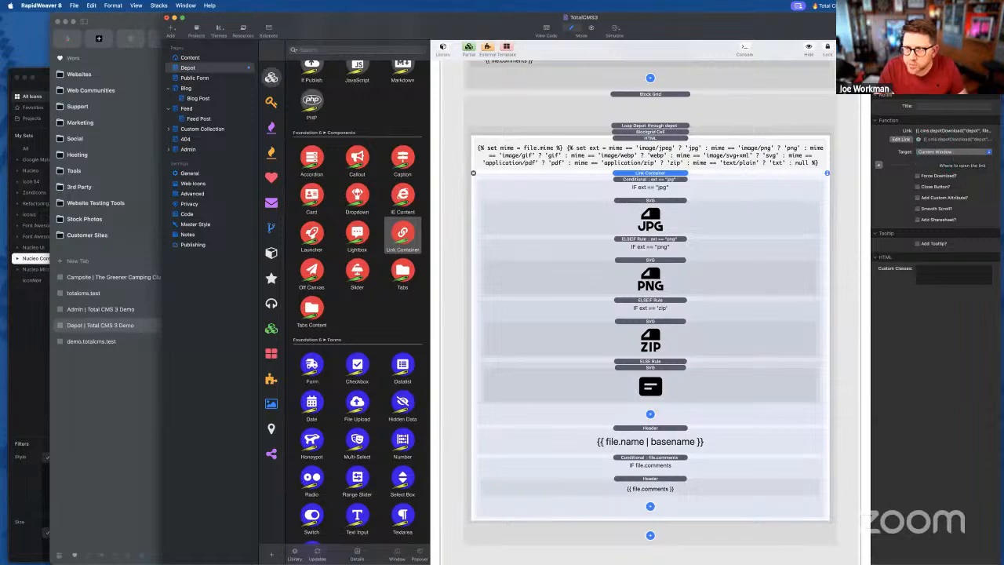
{"action": "key", "text": "super+shift+e"}
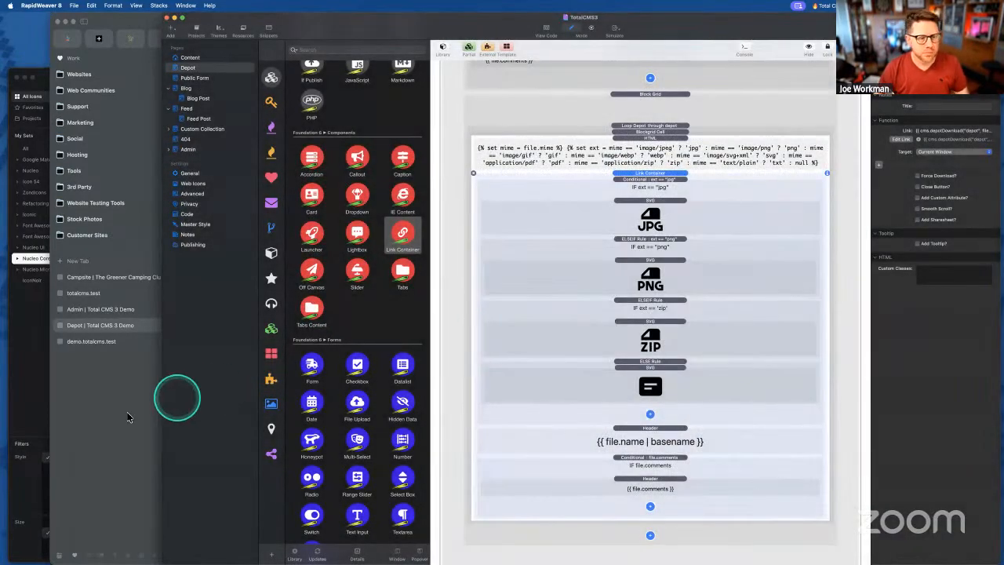
- Reload demo.totalcms.test in Arc, see the unexpected '&' template error, then resume editing the file name heading
{"action": "left_click", "coordinate": [130, 415]}
{"action": "key", "text": "super+r"}
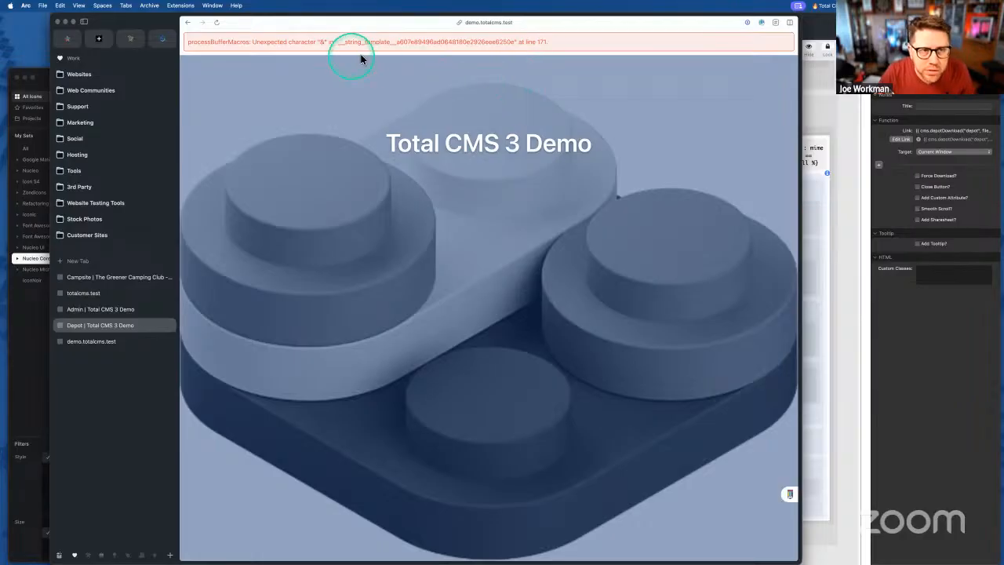
{"action": "left_click", "coordinate": [823, 257]}
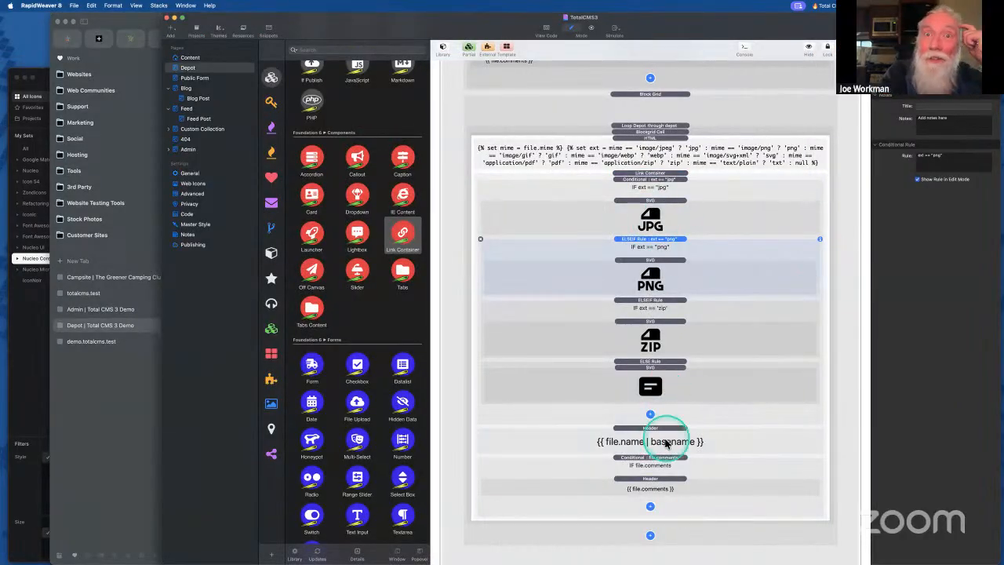
{"action": "double_click", "coordinate": [656, 442]}
- Drop the basename filter so the heading reads {{ file.name }}, and check the fallback document icon's SVG
{"action": "double_click", "coordinate": [520, 436]}
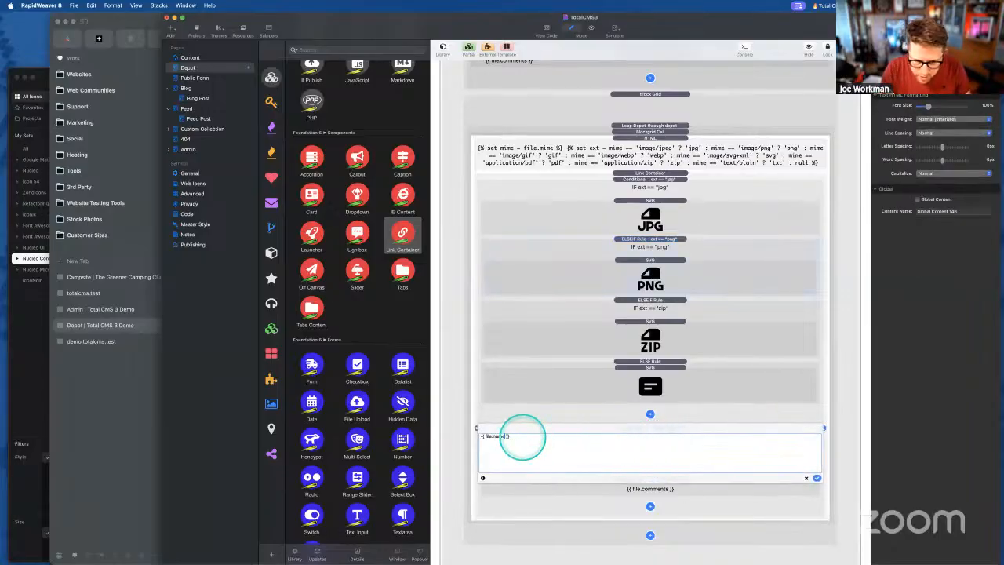
{"action": "left_click", "coordinate": [817, 478]}
{"action": "left_click", "coordinate": [664, 382]}
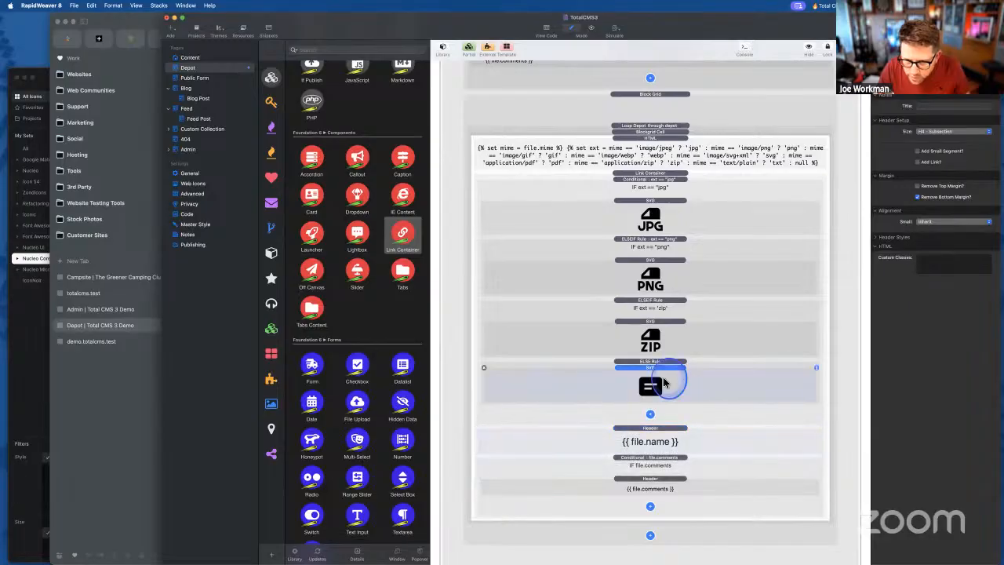
{"action": "double_click", "coordinate": [664, 382]}
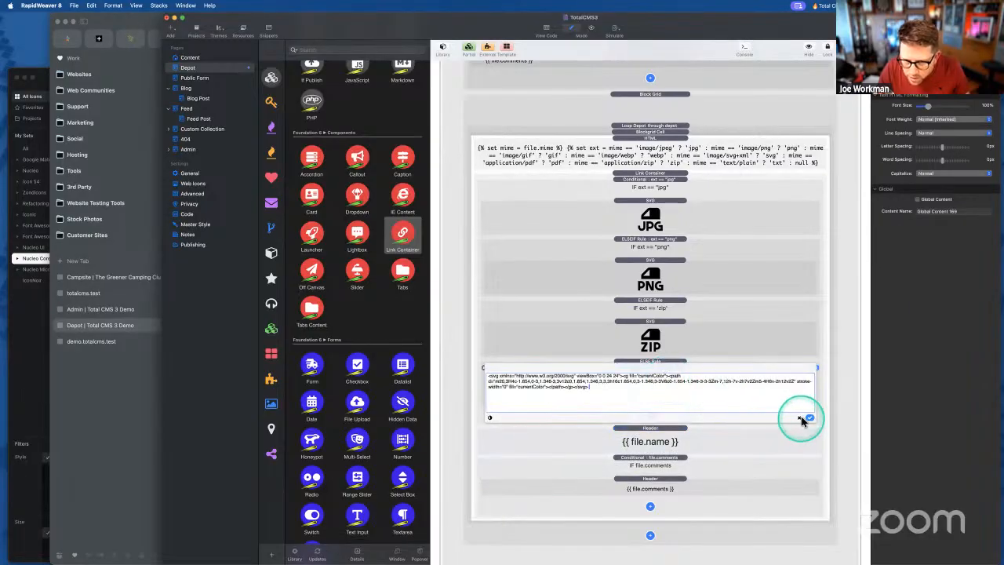
{"action": "left_click", "coordinate": [808, 418]}
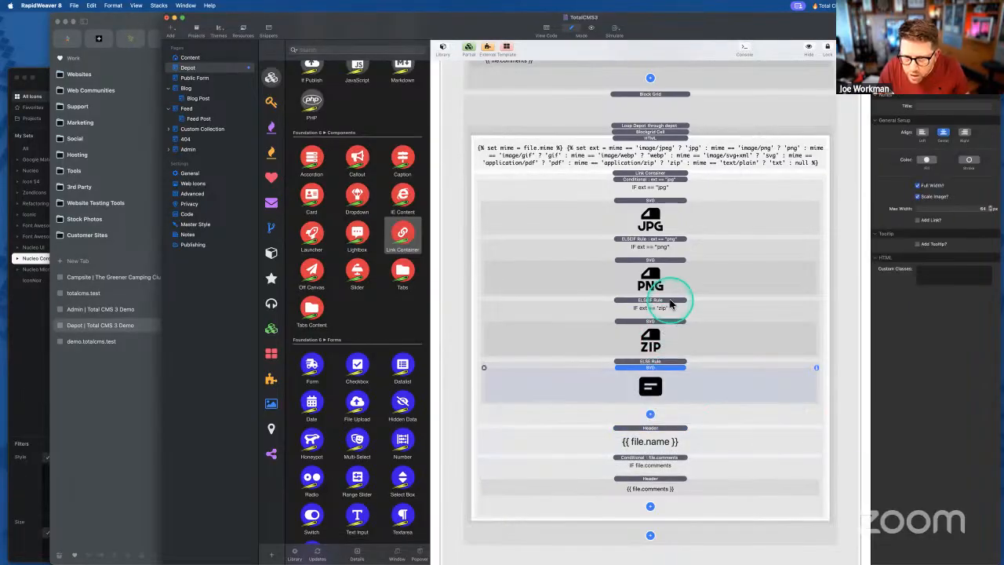
- Review the zip, jpg and file.comments conditionals, re-export, and check the demo page in Arc
{"action": "left_click", "coordinate": [671, 306]}
{"action": "left_click", "coordinate": [677, 190]}
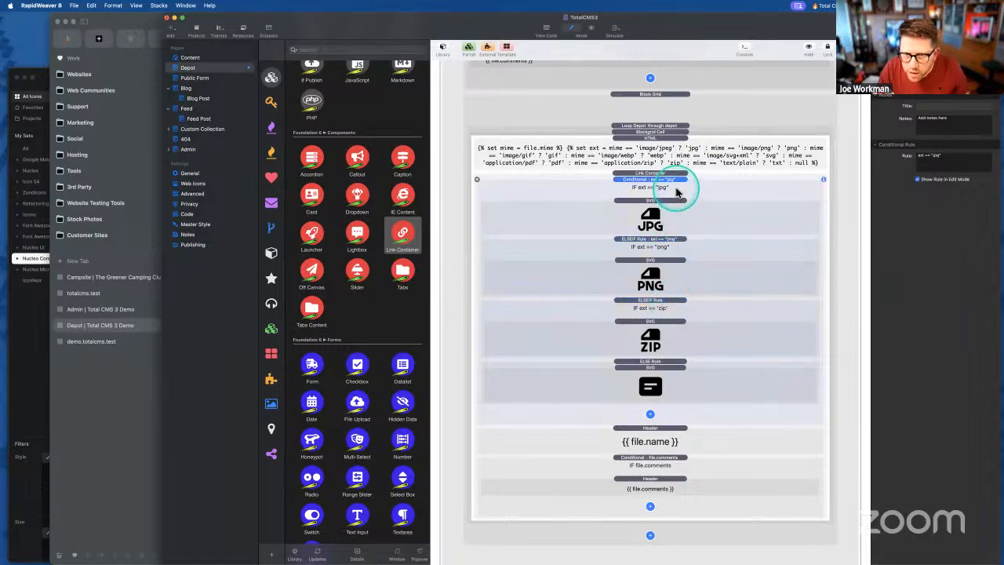
{"action": "left_click", "coordinate": [671, 465]}
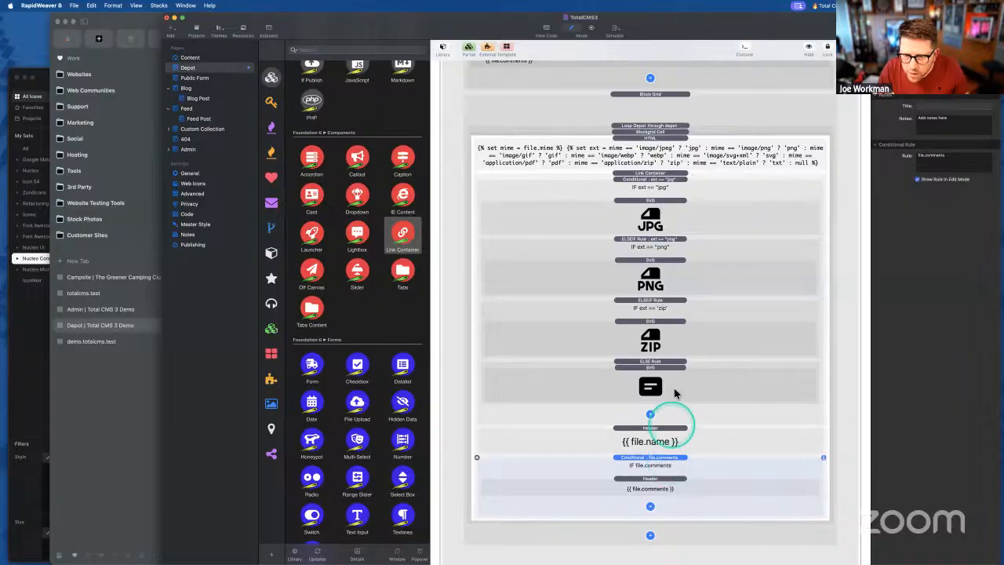
{"action": "left_click", "coordinate": [660, 183]}
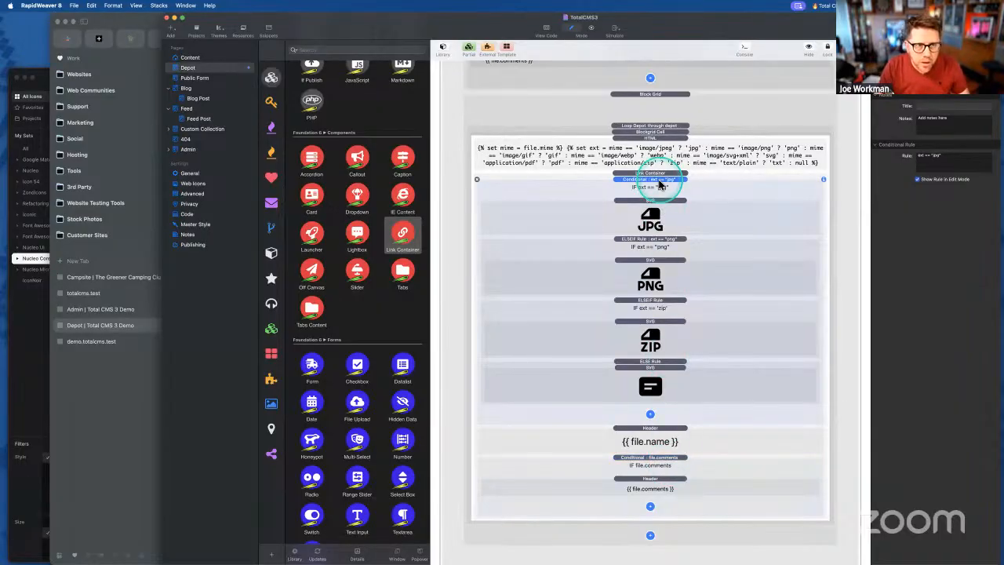
{"action": "key", "text": "super+e"}
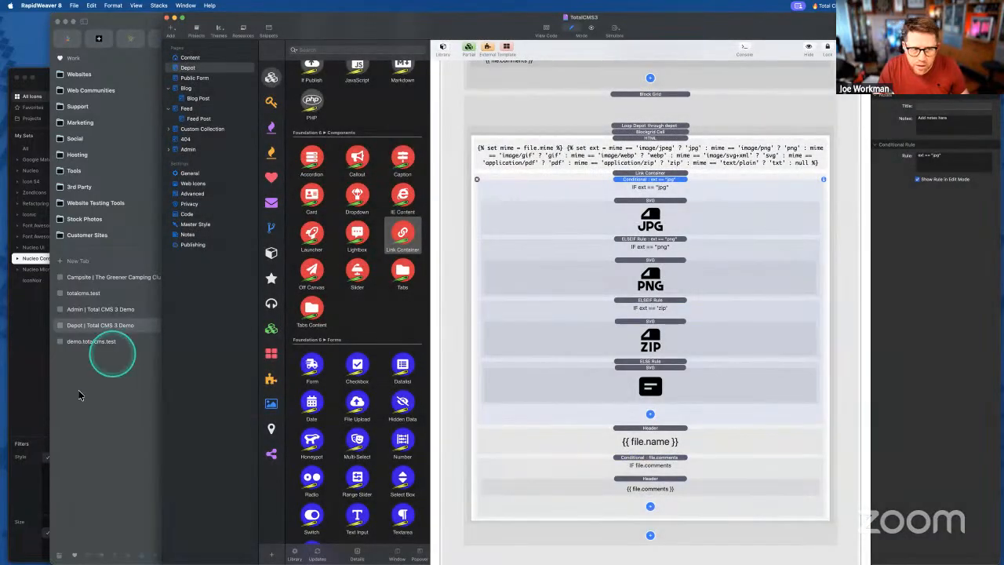
{"action": "left_click", "coordinate": [79, 395]}
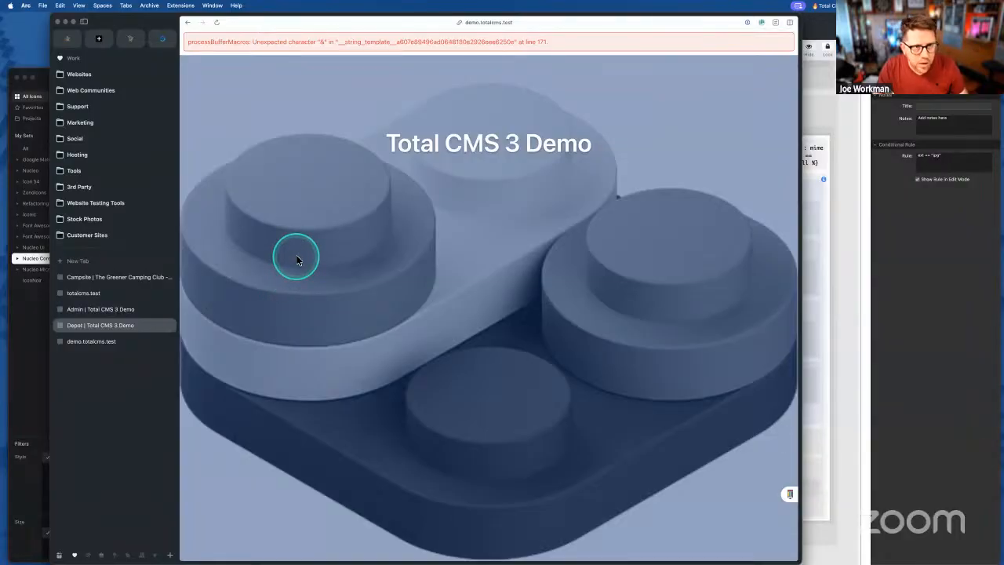
- Back in RapidWeaver, inspect the JPG icon's SVG code and the jpg conditional
{"action": "left_click", "coordinate": [831, 212]}
{"action": "left_click", "coordinate": [663, 214]}
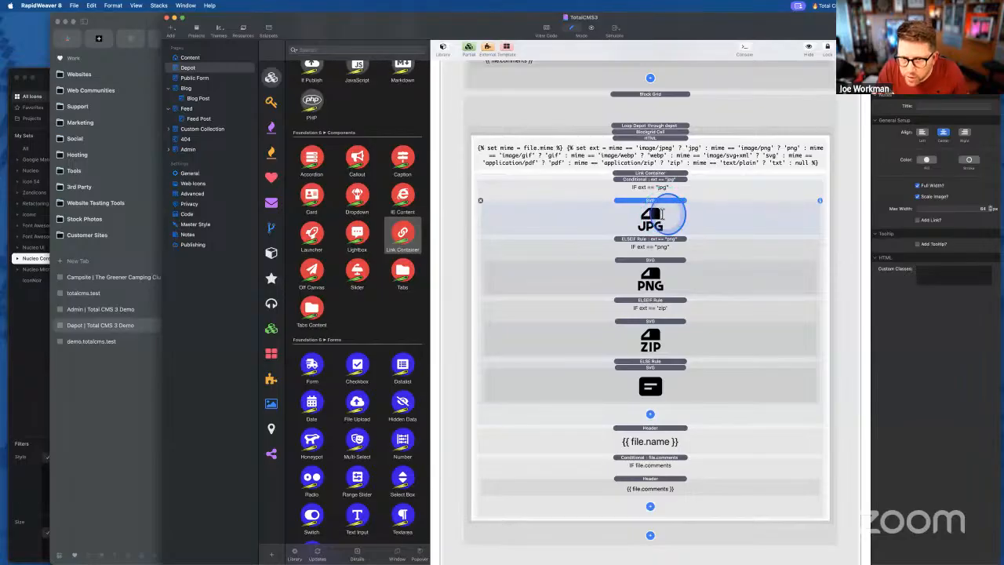
{"action": "left_click", "coordinate": [663, 214]}
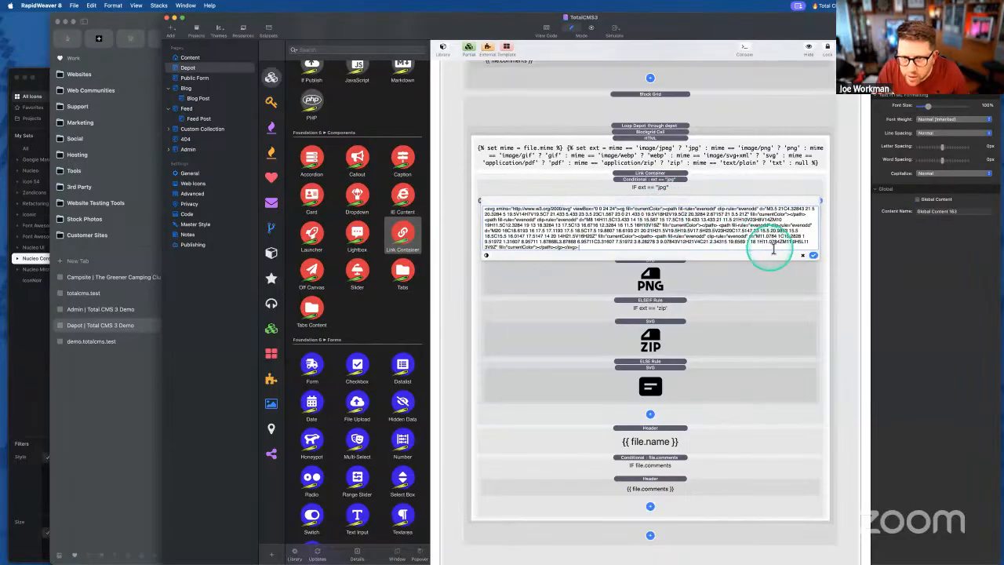
{"action": "left_click", "coordinate": [806, 257]}
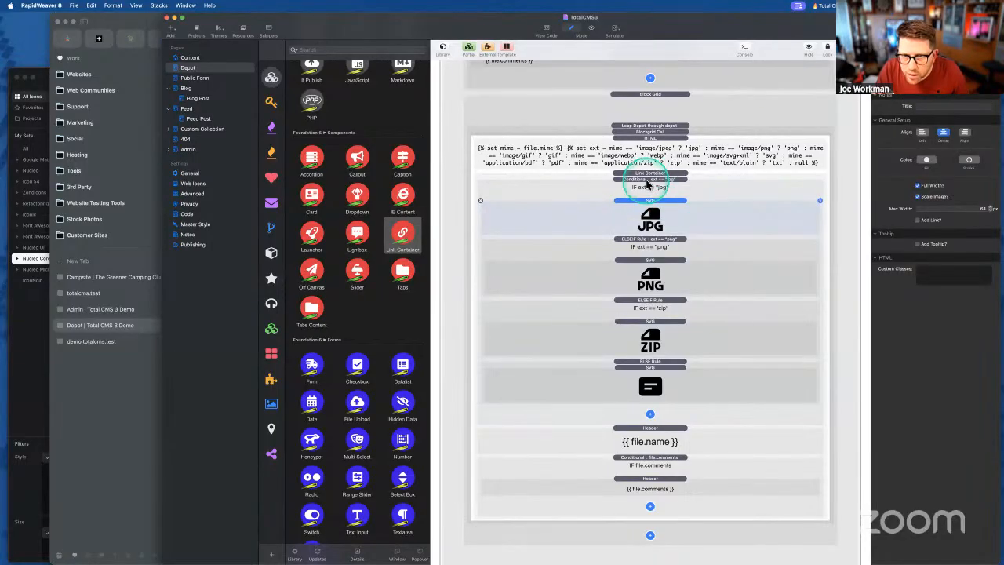
{"action": "left_click", "coordinate": [648, 181]}
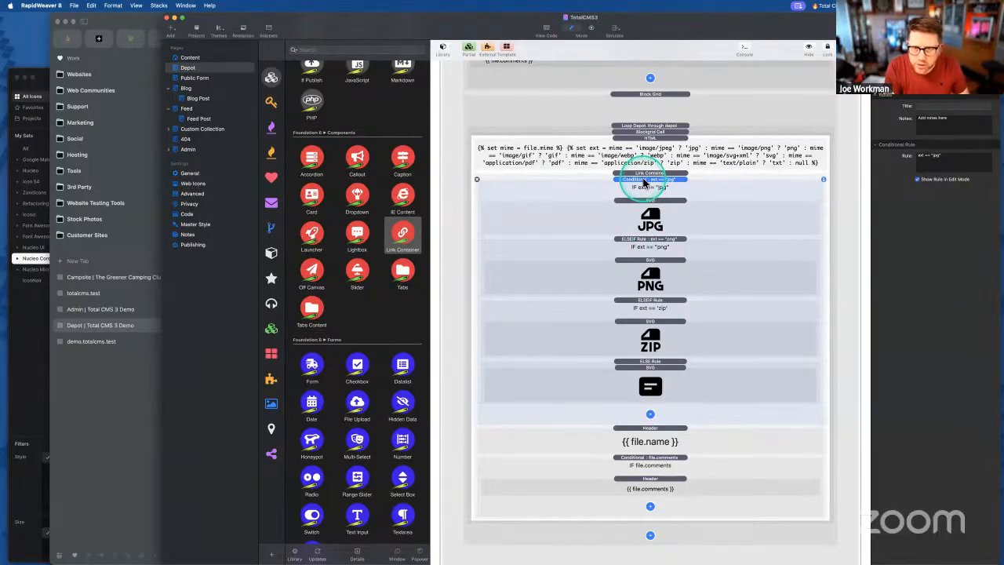
- Change the Link Container URL to {{ cms.depotDownload('depot', file.name) }} with single quotes and re-export
{"action": "left_click", "coordinate": [648, 172]}
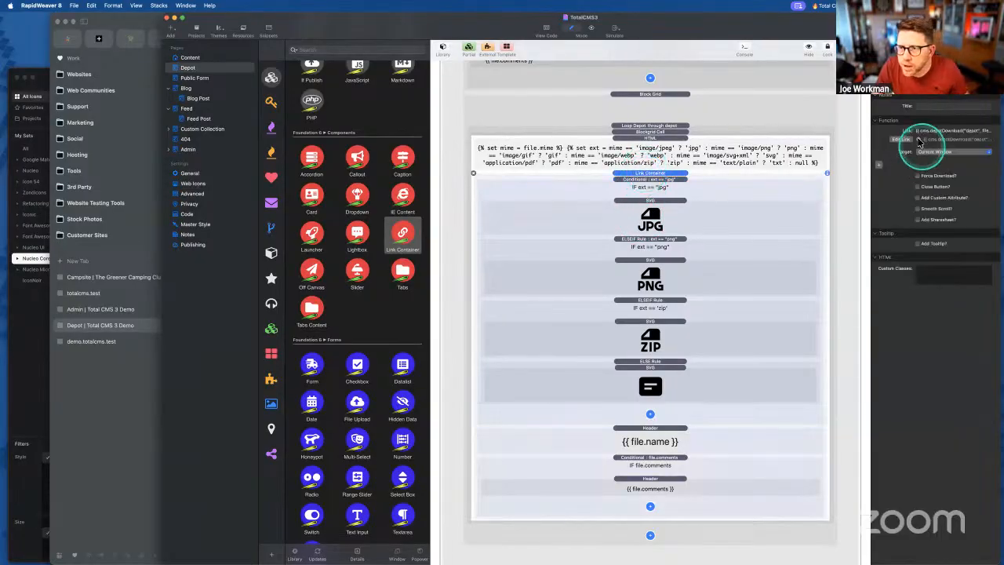
{"action": "left_click", "coordinate": [902, 140]}
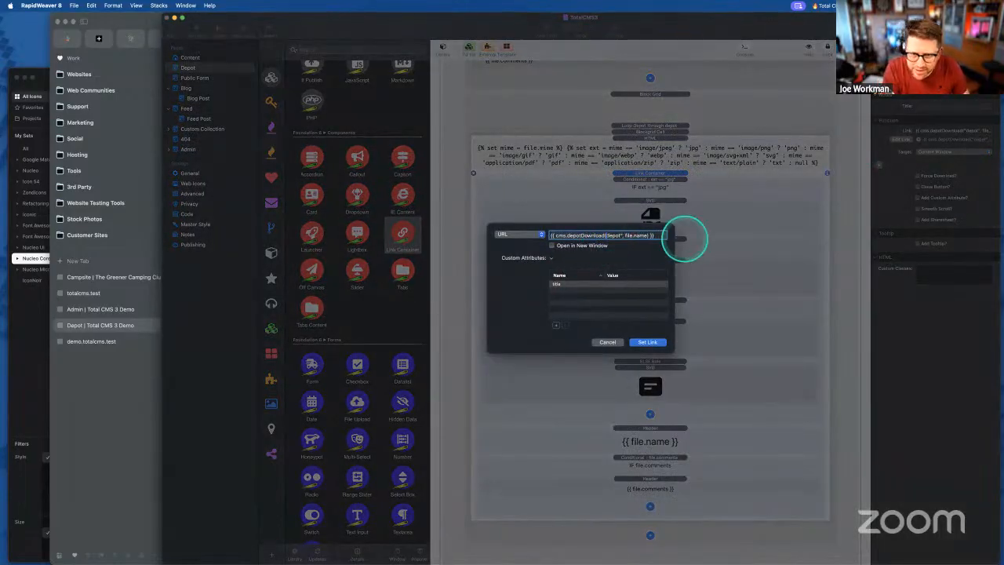
{"action": "key", "text": "Right"}
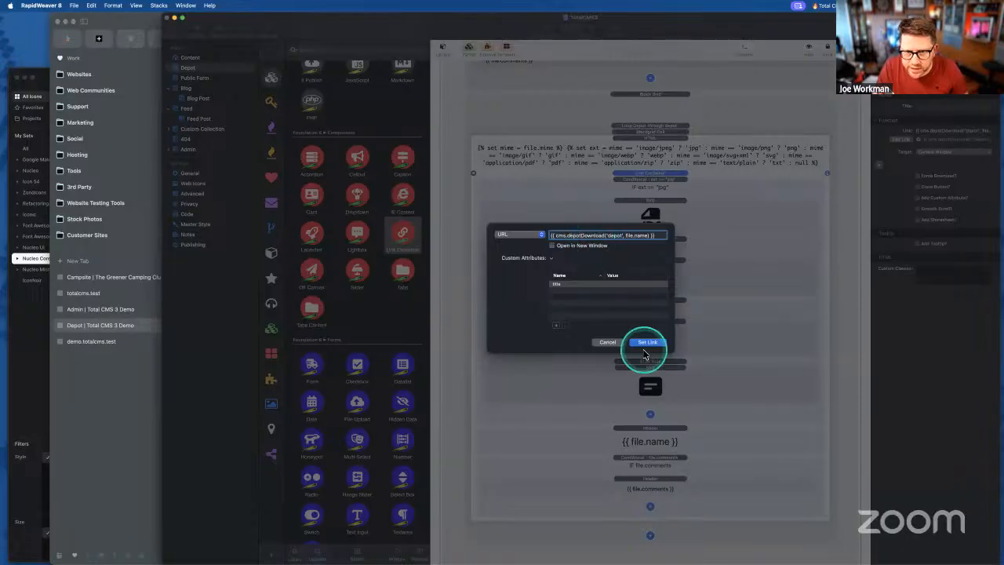
{"action": "left_click", "coordinate": [647, 342]}
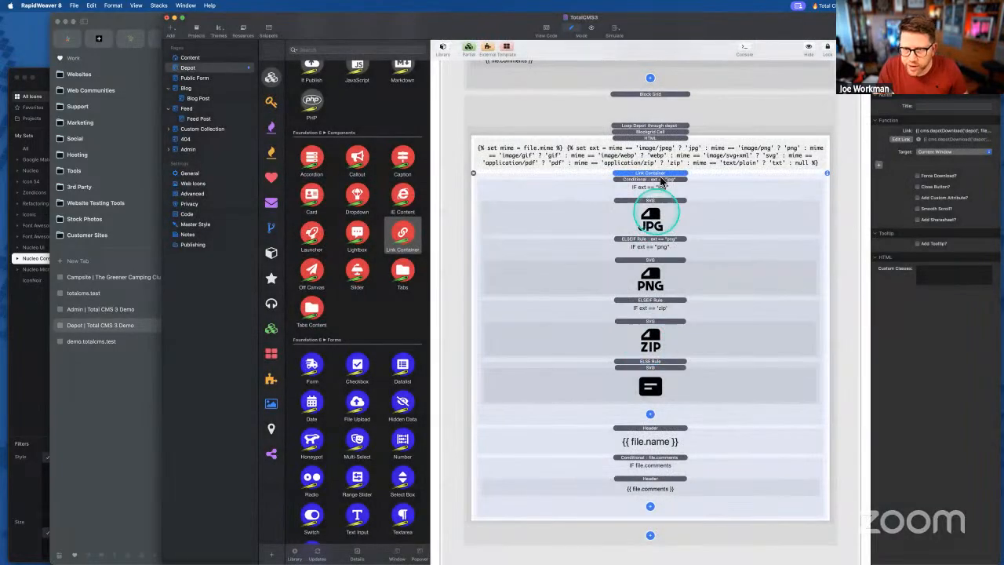
{"action": "left_click", "coordinate": [979, 130]}
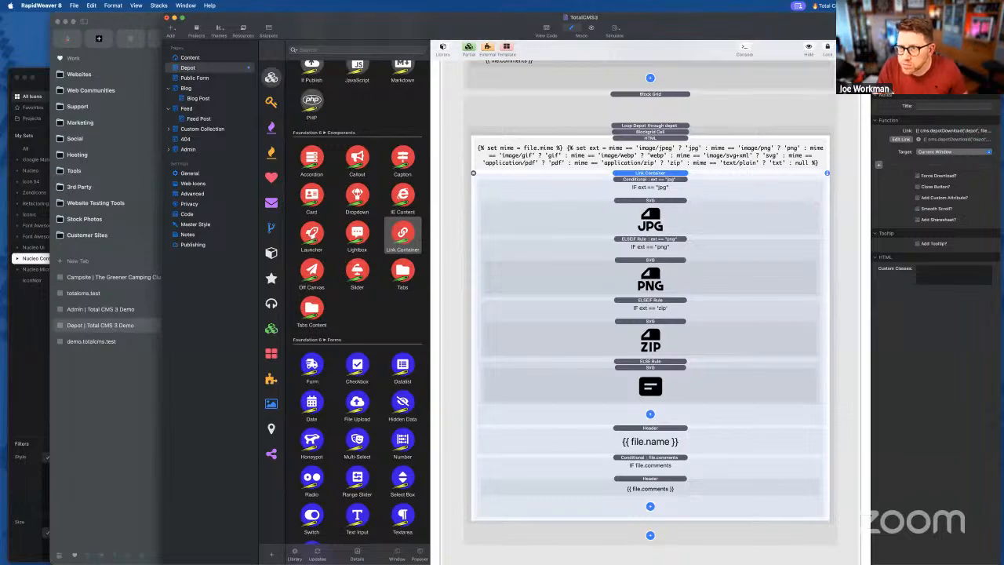
{"action": "key", "text": "shift+super+p"}
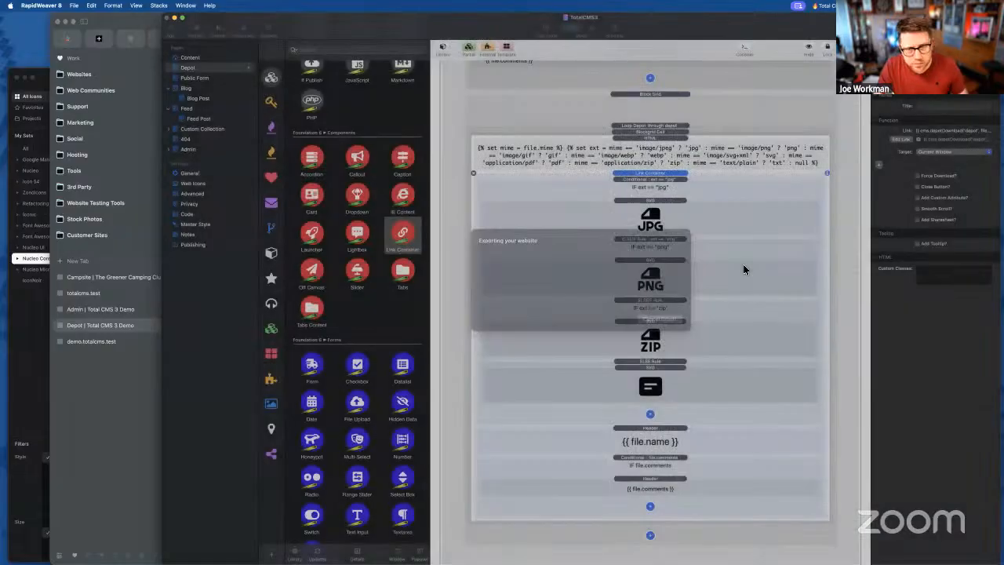
- Reload demo.totalcms.test in Arc to view the Depot grid of JPG, PNG and ZIP file cards
{"action": "left_click", "coordinate": [743, 266]}
{"action": "left_click", "coordinate": [123, 419]}
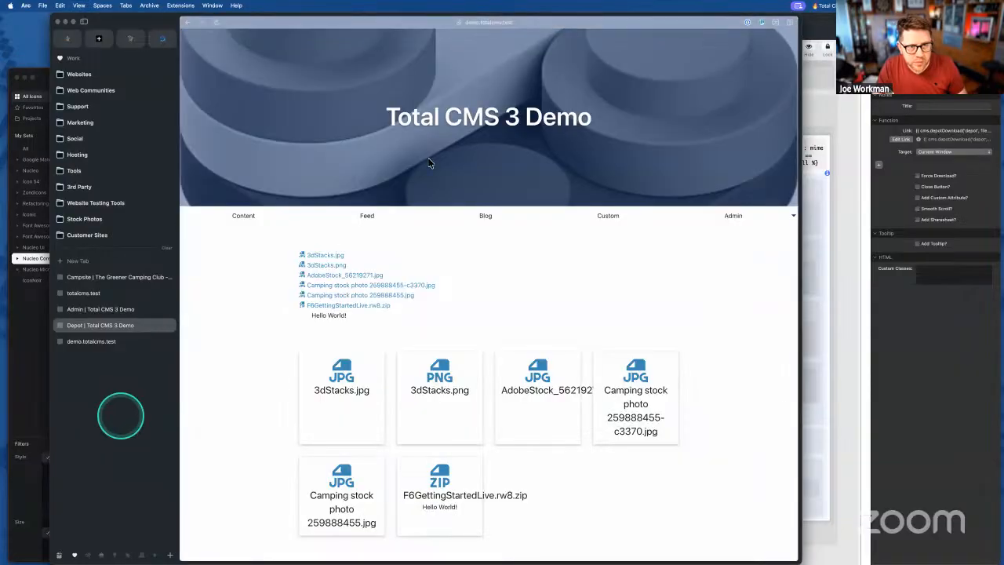
{"action": "left_click", "coordinate": [459, 290]}
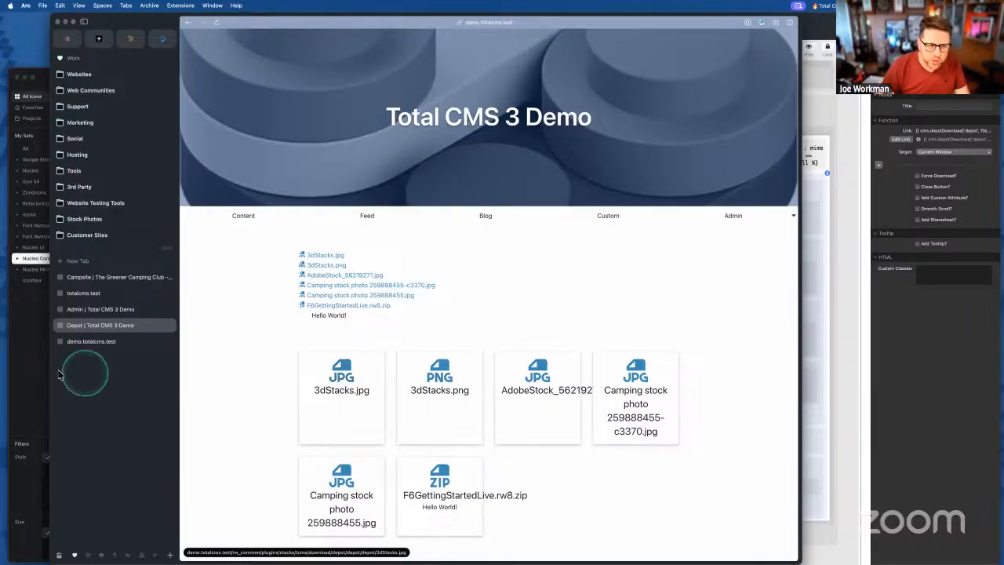
{"action": "key", "text": "alt+space"}
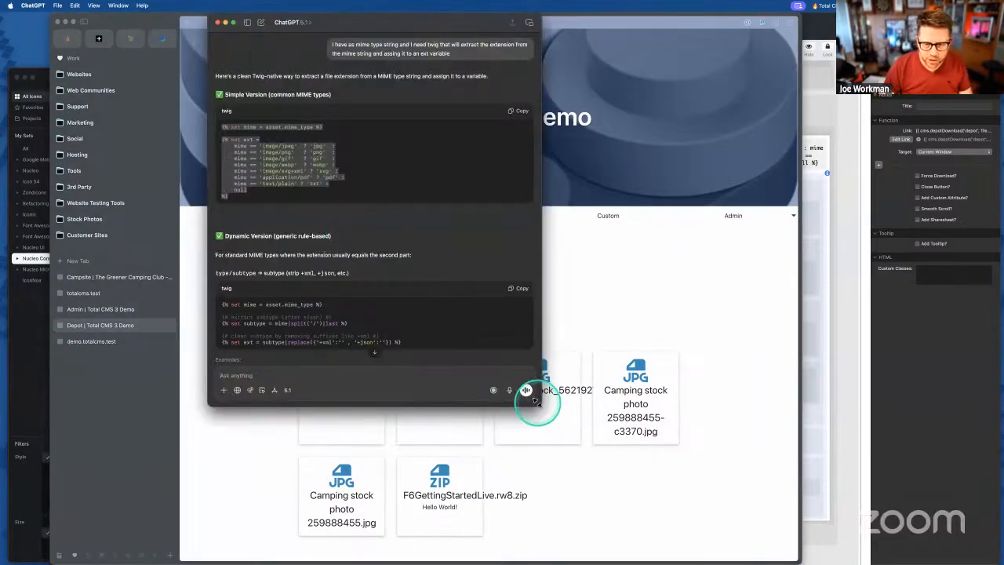
- Ask ChatGPT how to strip a filename's extension in Twig and select part of the suggested code
{"action": "left_click_drag", "start_coordinate": [541, 407], "coordinate": [555, 474]}
{"action": "left_click", "coordinate": [265, 450]}
{"action": "type", "text": "Now I have a str"}
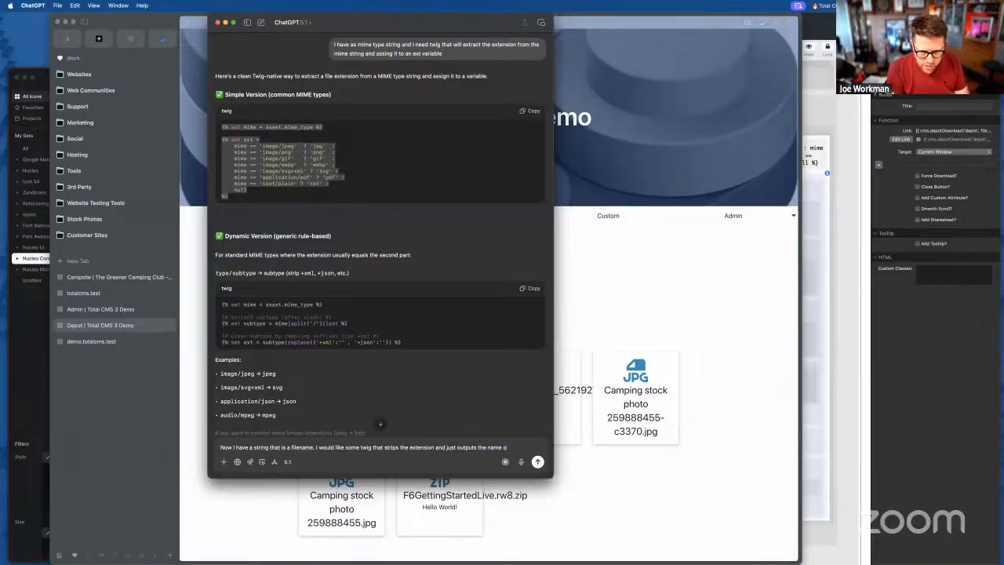
{"action": "key", "text": "Return"}
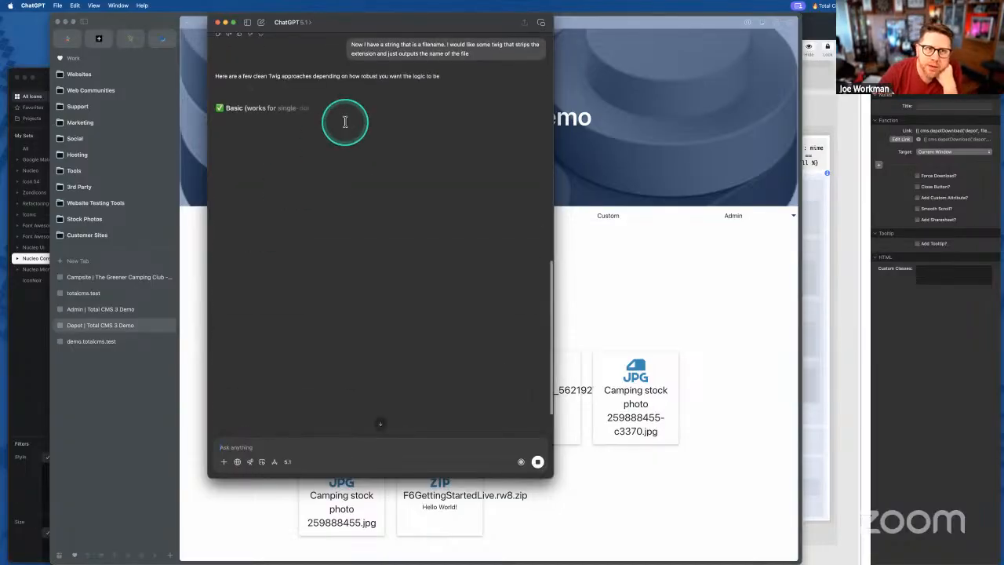
{"action": "left_click_drag", "start_coordinate": [324, 162], "coordinate": [346, 171]}
- Change the file name heading to {{ file.name | split('.') | first }}
{"action": "left_click", "coordinate": [704, 314]}
{"action": "left_click", "coordinate": [833, 350]}
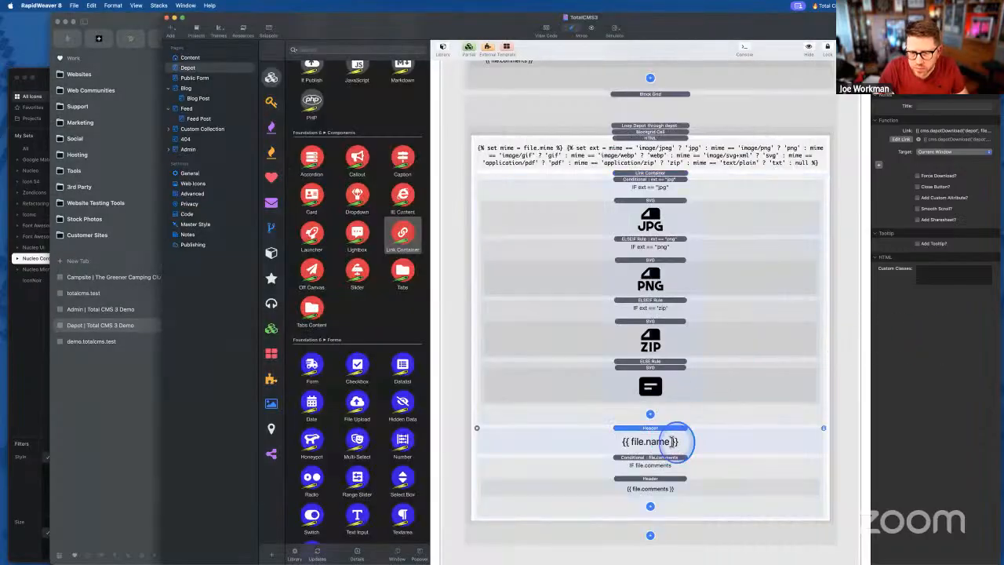
{"action": "double_click", "coordinate": [659, 441]}
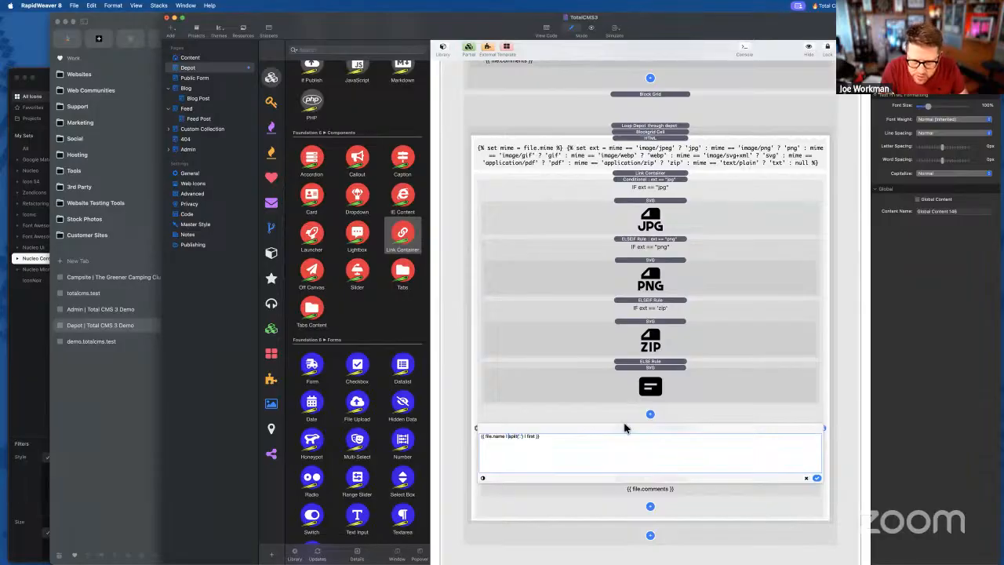
{"action": "left_click", "coordinate": [817, 478]}
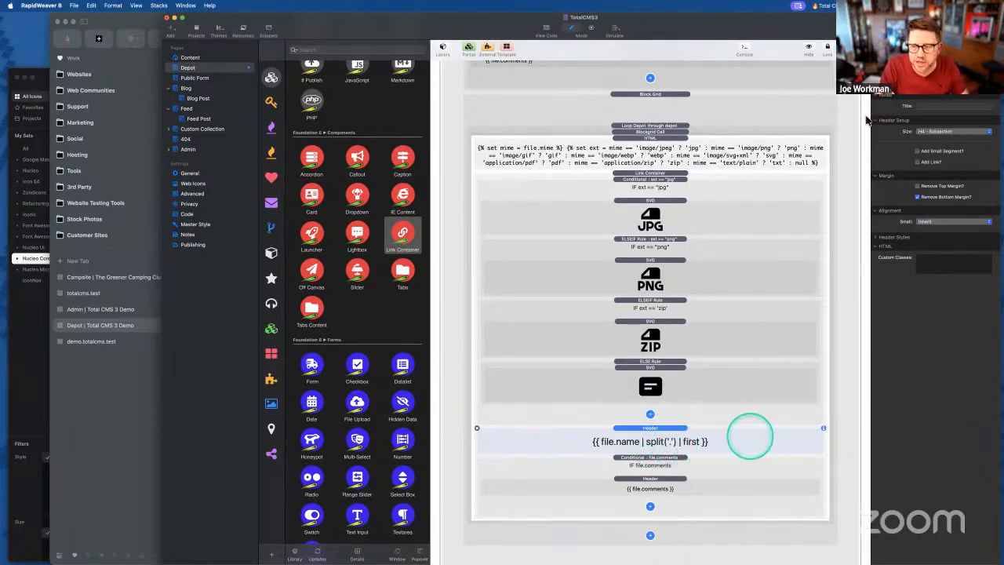
- Export the site and reload the Arc demo page to see names without extensions
{"action": "key", "text": "super+e"}
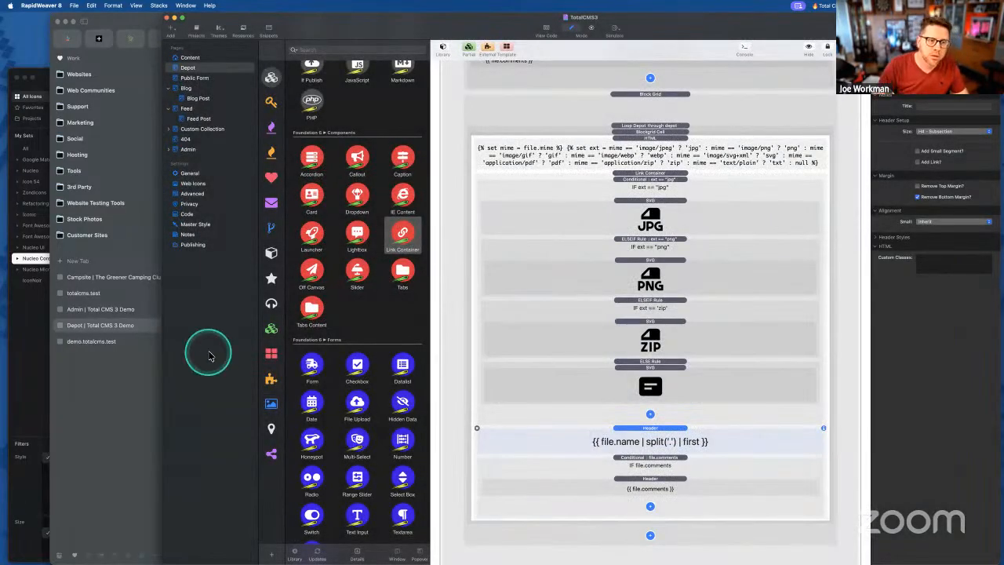
{"action": "left_click", "coordinate": [129, 397]}
{"action": "left_click", "coordinate": [242, 382]}
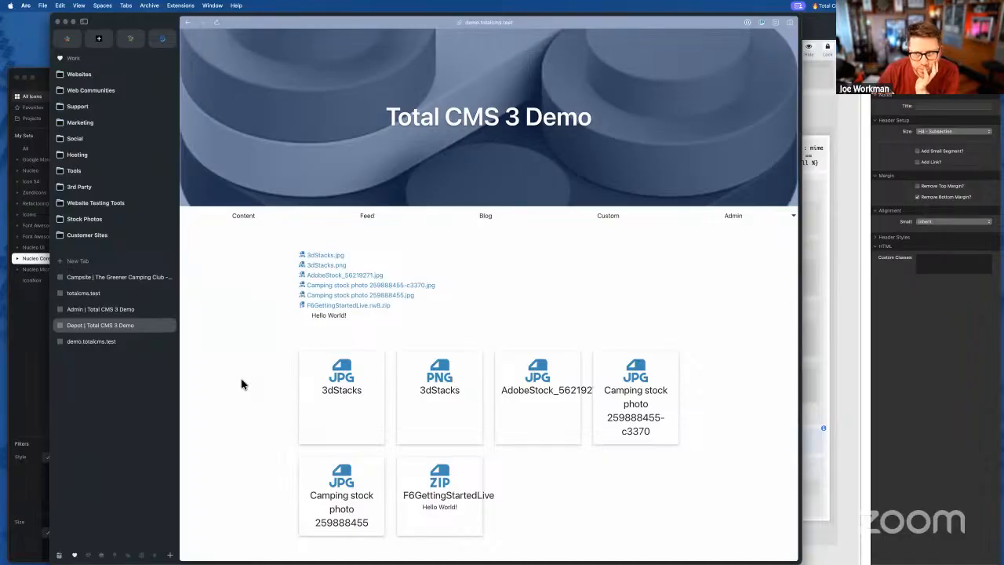
- Download the 3dStacks PNG from its card, confirm it in Arc's Downloads list, and return to RapidWeaver
{"action": "left_click", "coordinate": [278, 366]}
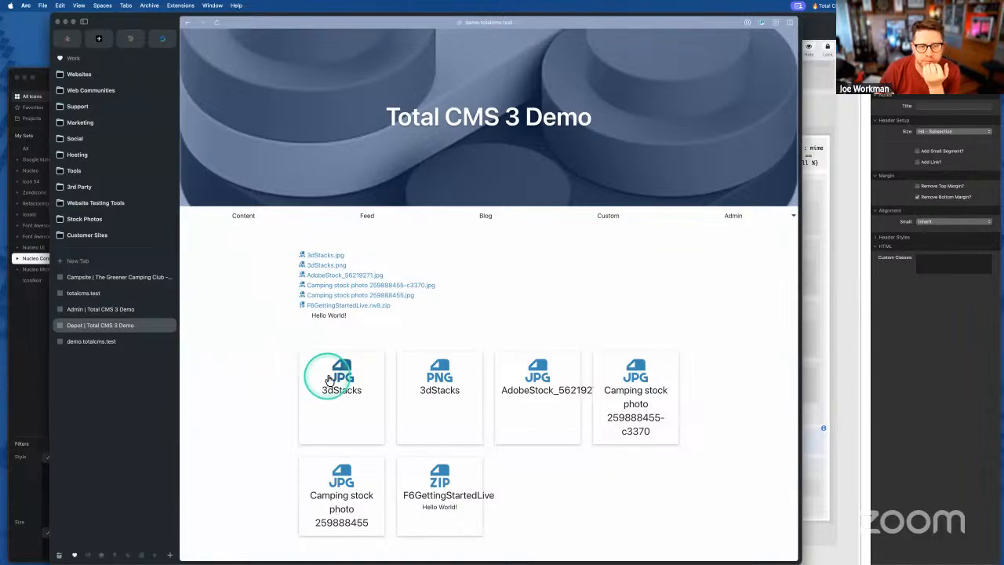
{"action": "left_click", "coordinate": [442, 378]}
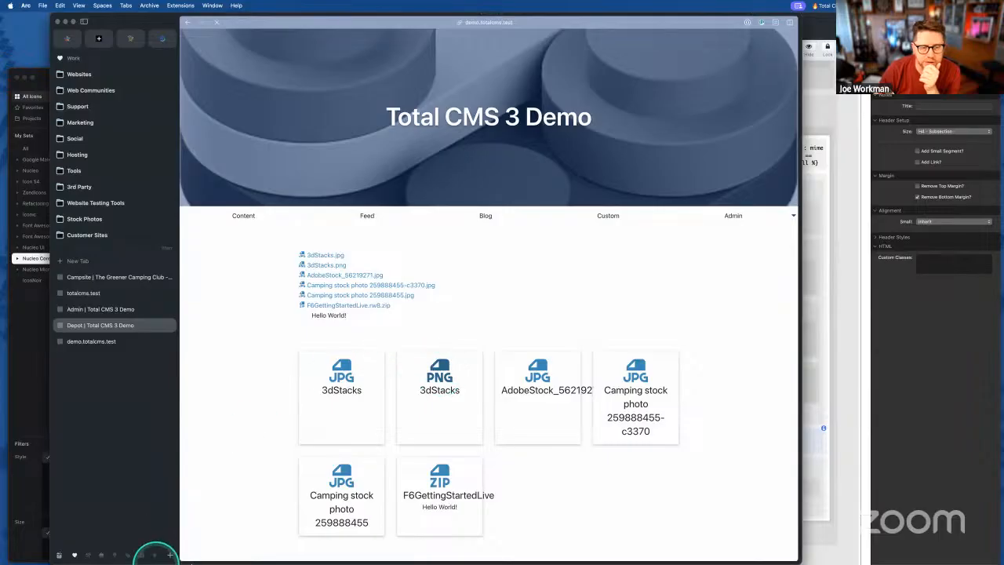
{"action": "left_click", "coordinate": [68, 553]}
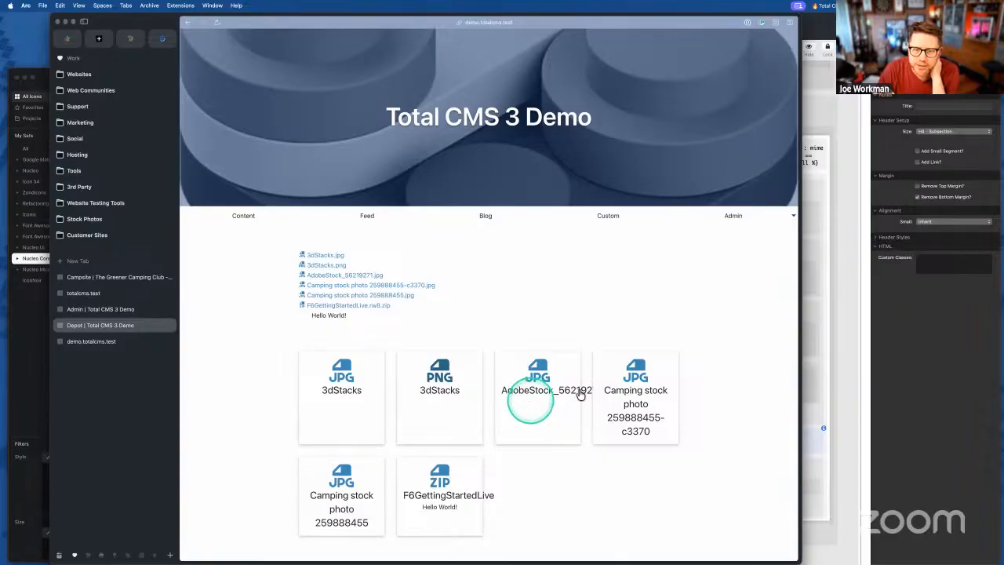
{"action": "left_click", "coordinate": [808, 443]}
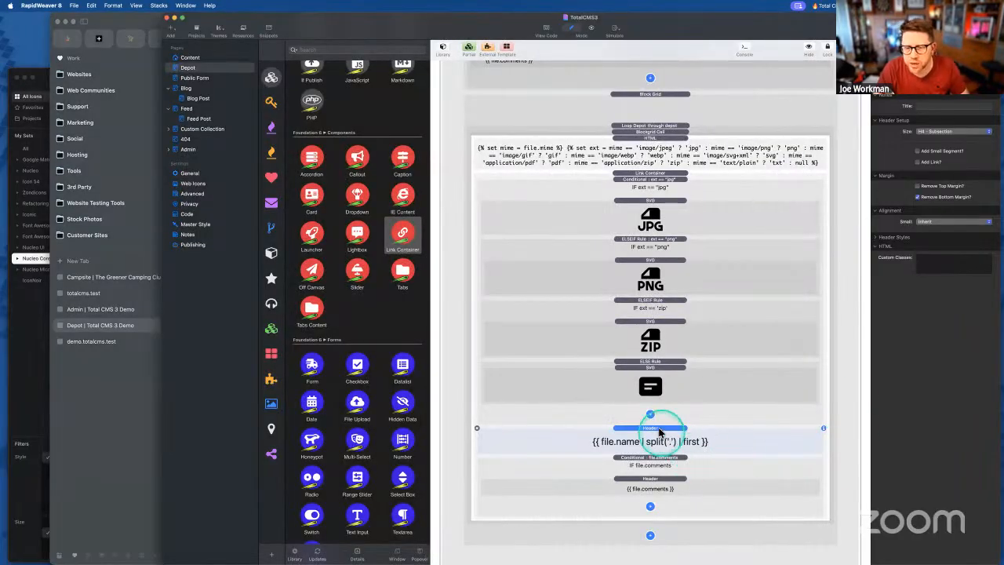
- Look up the Foundation 6 Classes helper's class reference for a text-wrapping class
{"action": "left_click", "coordinate": [924, 269]}
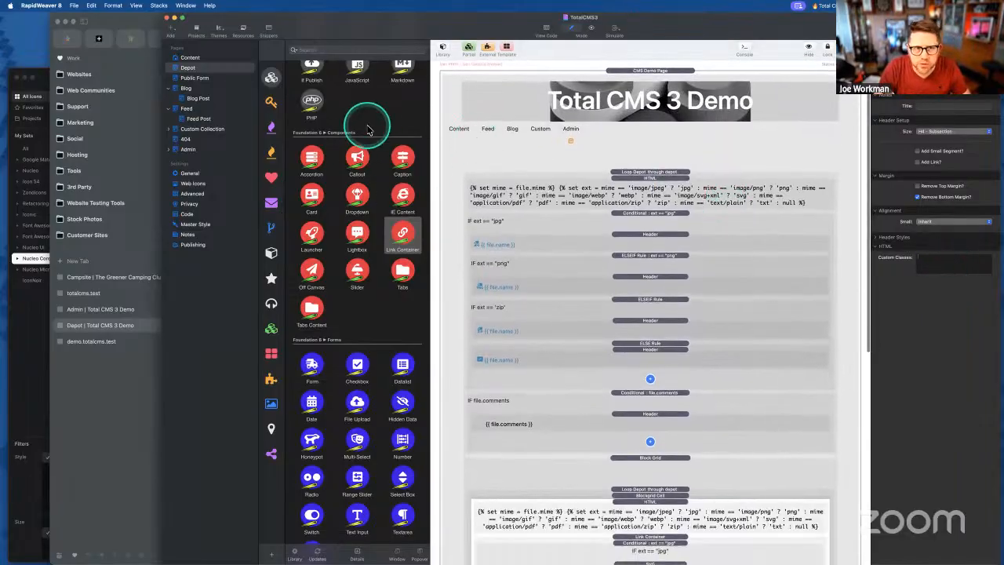
{"action": "scroll", "coordinate": [364, 132], "scroll_direction": "up", "scroll_amount": 10}
{"action": "left_click", "coordinate": [312, 210]}
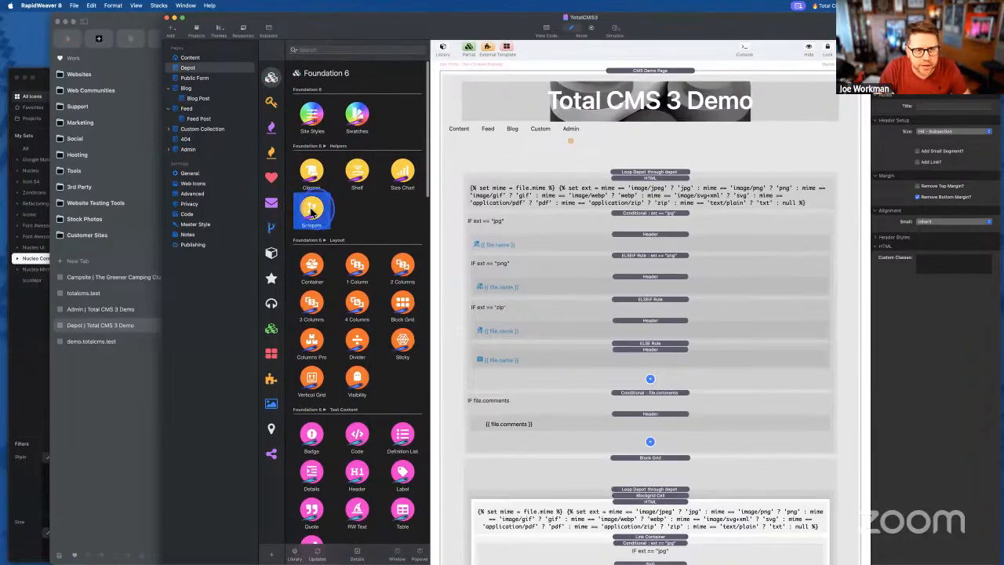
{"action": "left_click", "coordinate": [313, 178]}
{"action": "left_click_drag", "start_coordinate": [313, 177], "coordinate": [573, 170]}
{"action": "scroll", "coordinate": [563, 240], "scroll_direction": "down", "scroll_amount": 5}
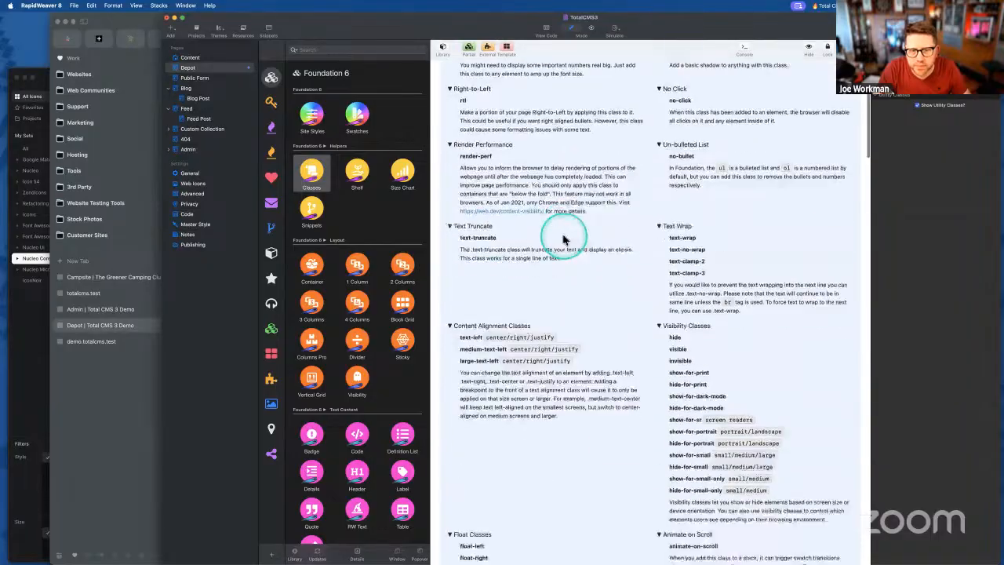
{"action": "scroll", "coordinate": [533, 204], "scroll_direction": "up", "scroll_amount": 5}
{"action": "scroll", "coordinate": [599, 272], "scroll_direction": "down", "scroll_amount": 4}
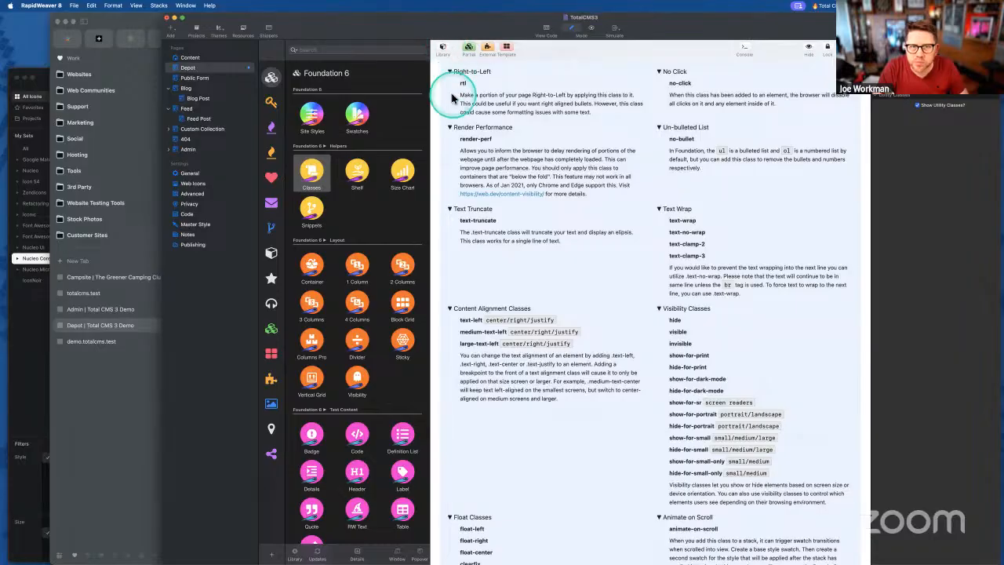
{"action": "scroll", "coordinate": [446, 86], "scroll_direction": "up", "scroll_amount": 4}
{"action": "left_click", "coordinate": [439, 72]}
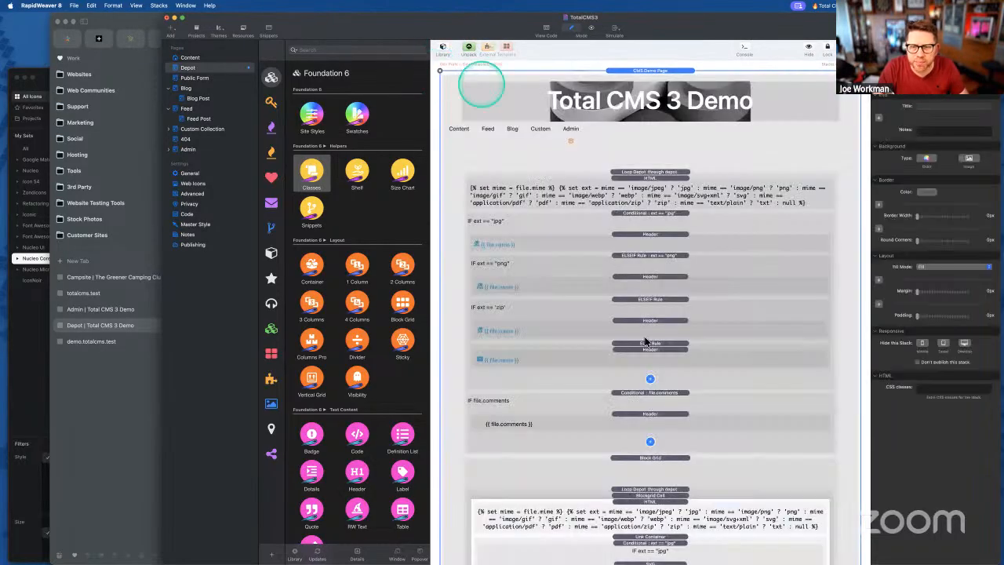
- Give the file-name title Header the custom class text-wrap and export the site to preview
{"action": "scroll", "coordinate": [652, 386], "scroll_direction": "down", "scroll_amount": 6}
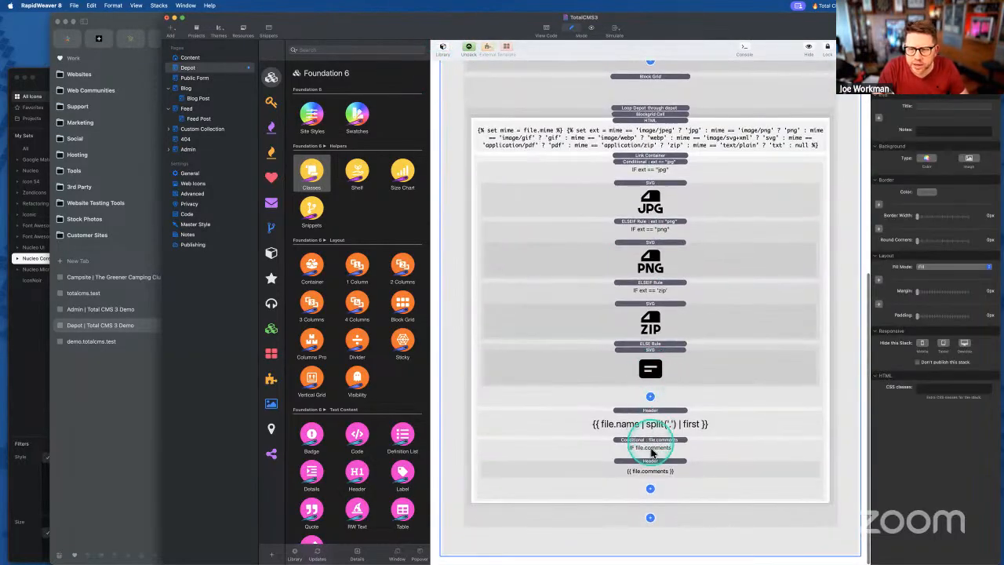
{"action": "left_click", "coordinate": [650, 414]}
{"action": "left_click", "coordinate": [945, 262]}
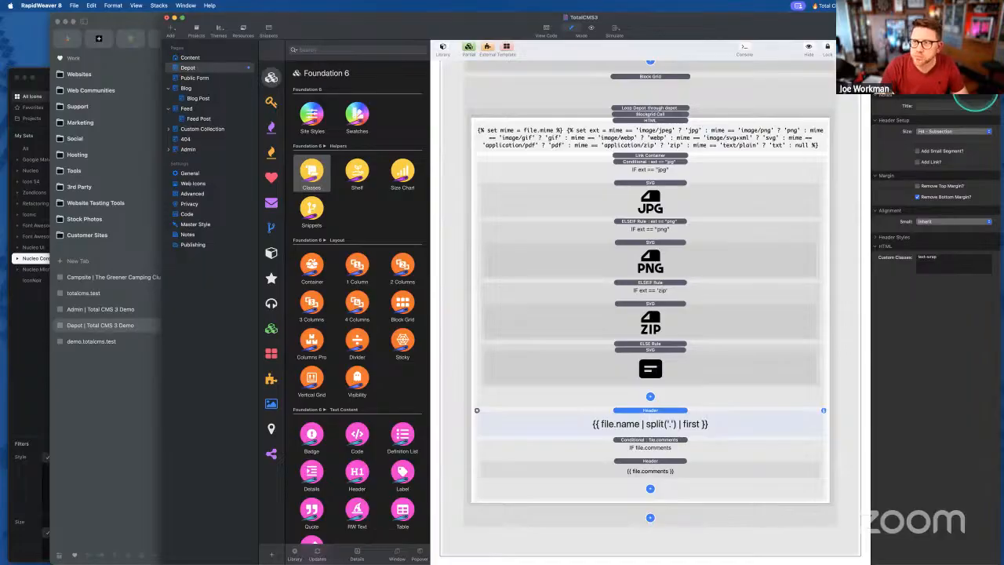
{"action": "key", "text": "super+shift+e"}
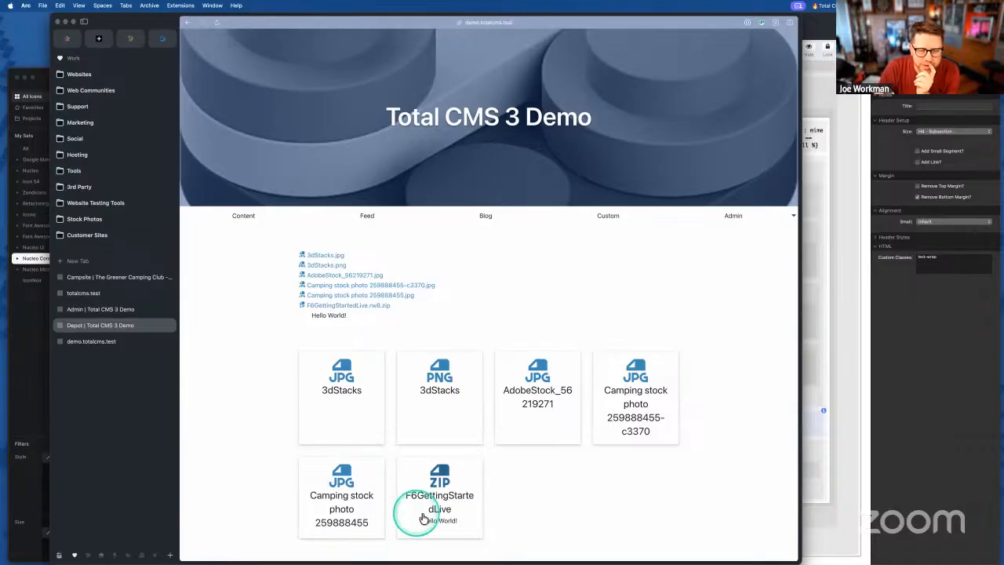
- Set the file.comments Header to P - Paragraph size and export to check the cards in Arc
{"action": "left_click", "coordinate": [811, 448]}
{"action": "left_click", "coordinate": [704, 469]}
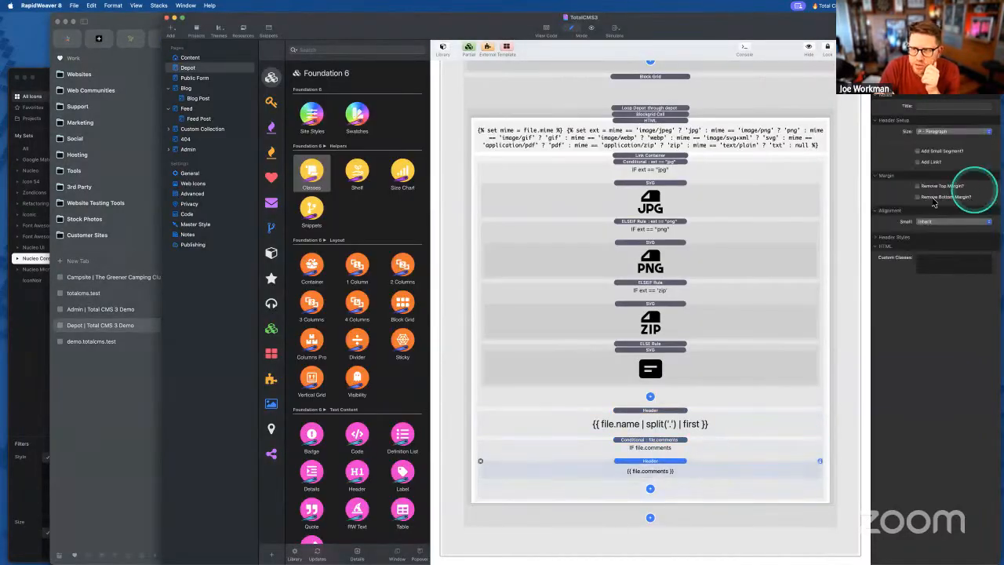
{"action": "left_click", "coordinate": [850, 27]}
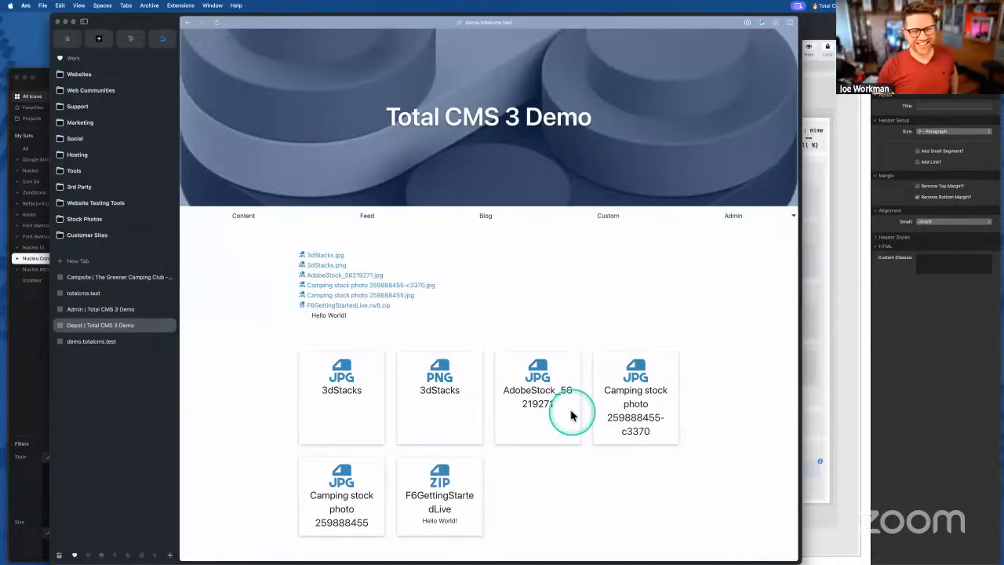
{"action": "left_click", "coordinate": [930, 294]}
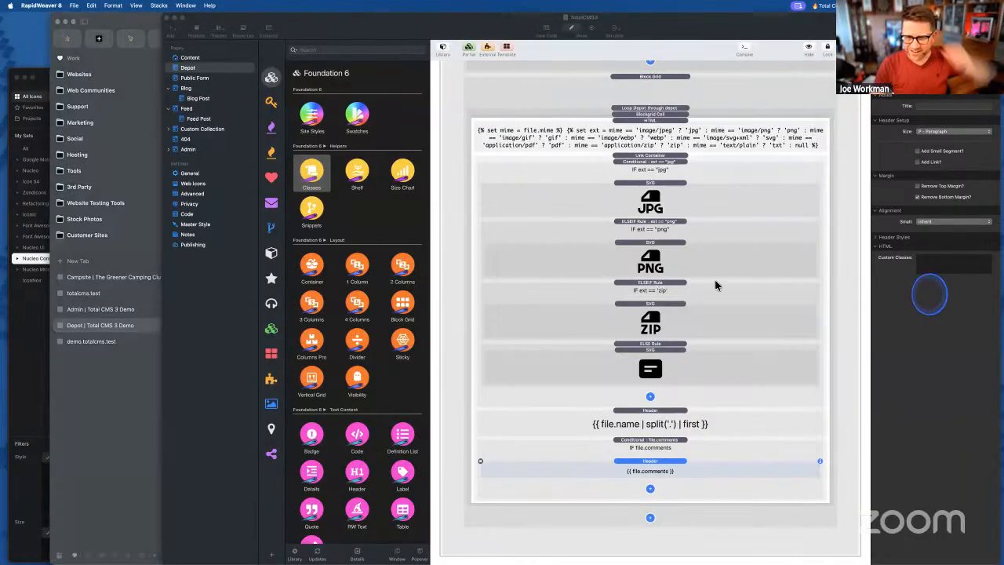
- Hide the file-card Block Grid's contents in edit mode and show the Starter Pack stacks library
{"action": "left_click", "coordinate": [696, 265]}
{"action": "left_click", "coordinate": [660, 274]}
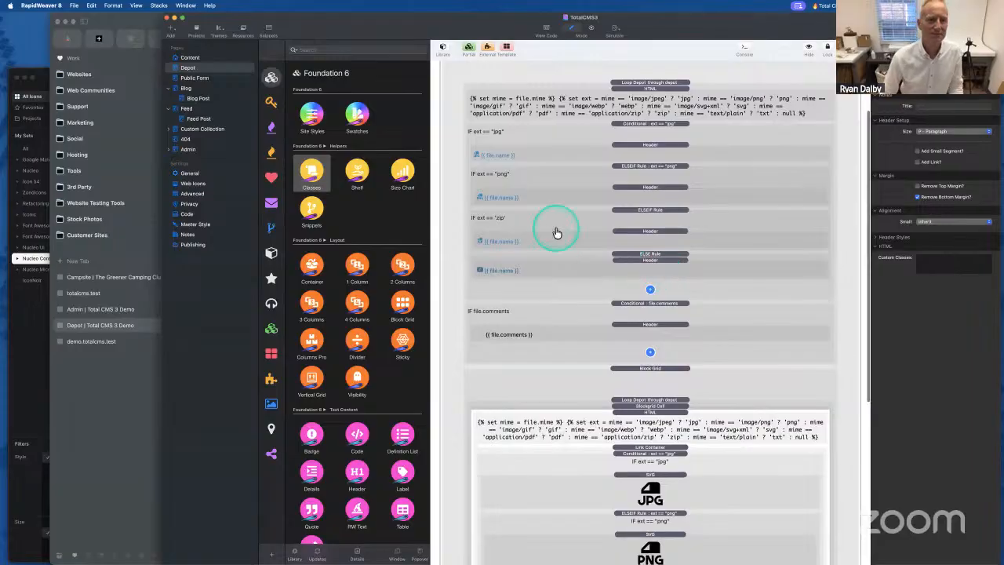
{"action": "left_click", "coordinate": [578, 280]}
{"action": "scroll", "coordinate": [578, 281], "scroll_direction": "down", "scroll_amount": 5}
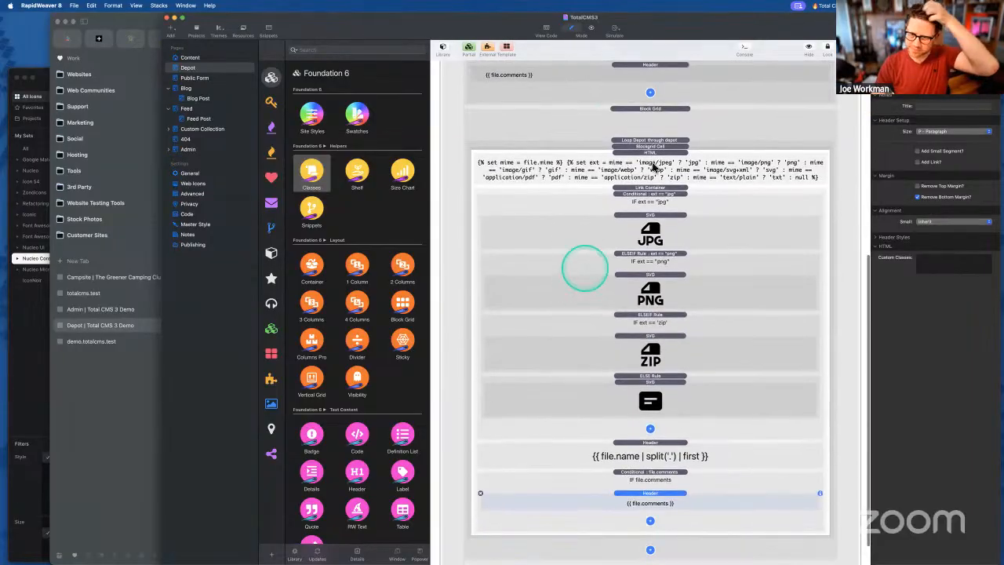
{"action": "scroll", "coordinate": [594, 314], "scroll_direction": "down", "scroll_amount": 1}
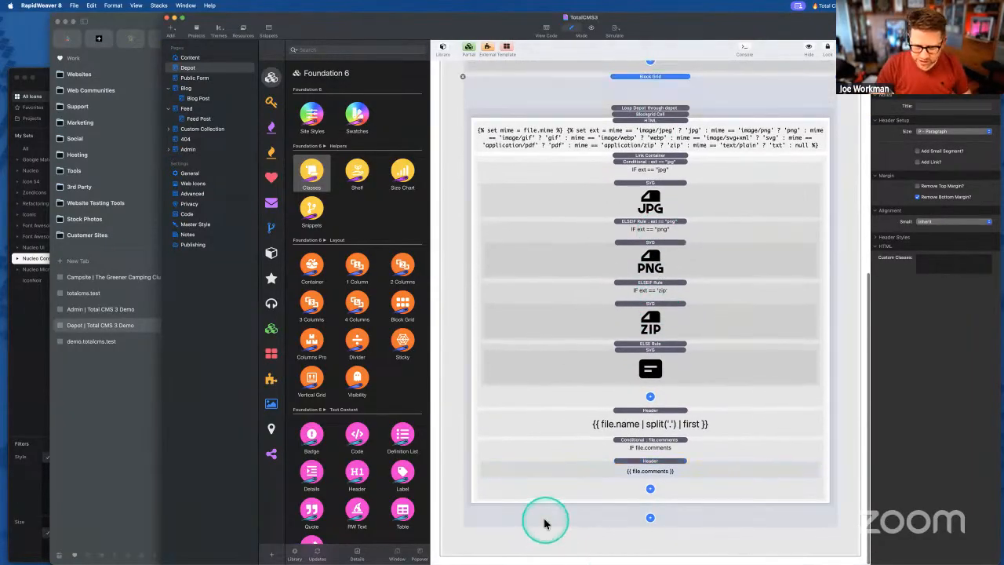
{"action": "left_click", "coordinate": [621, 352]}
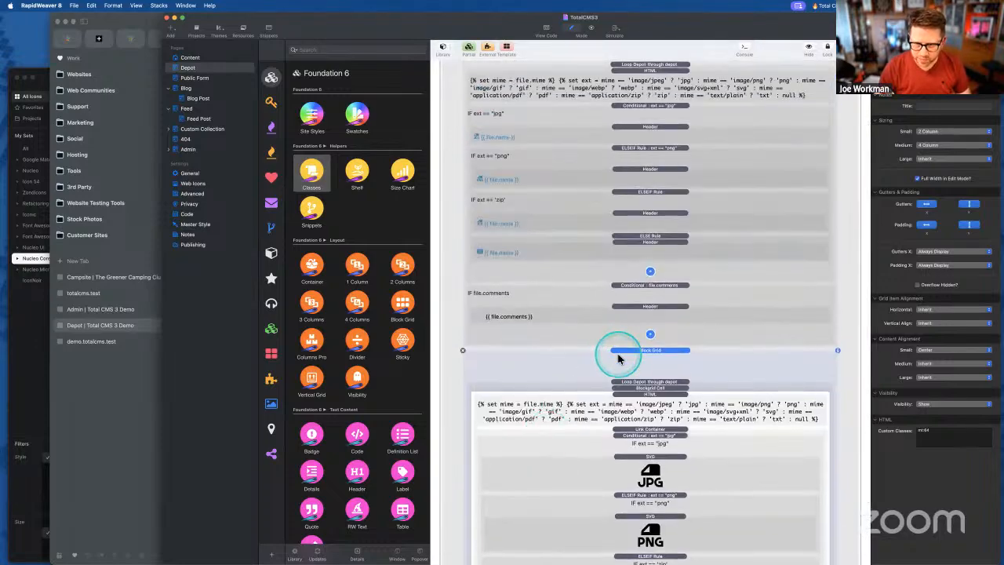
{"action": "scroll", "coordinate": [618, 357], "scroll_direction": "down", "scroll_amount": 8}
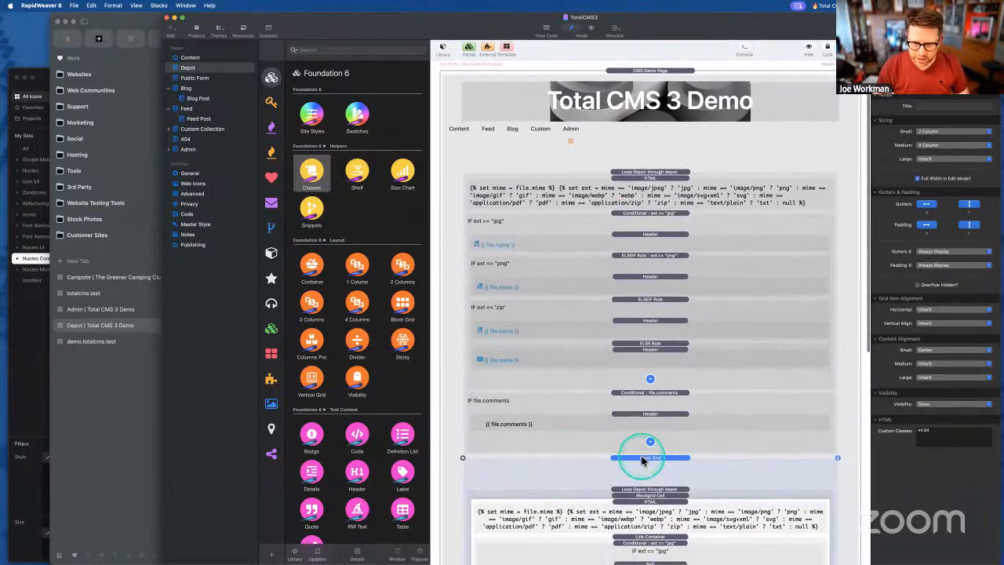
{"action": "left_click", "coordinate": [642, 460]}
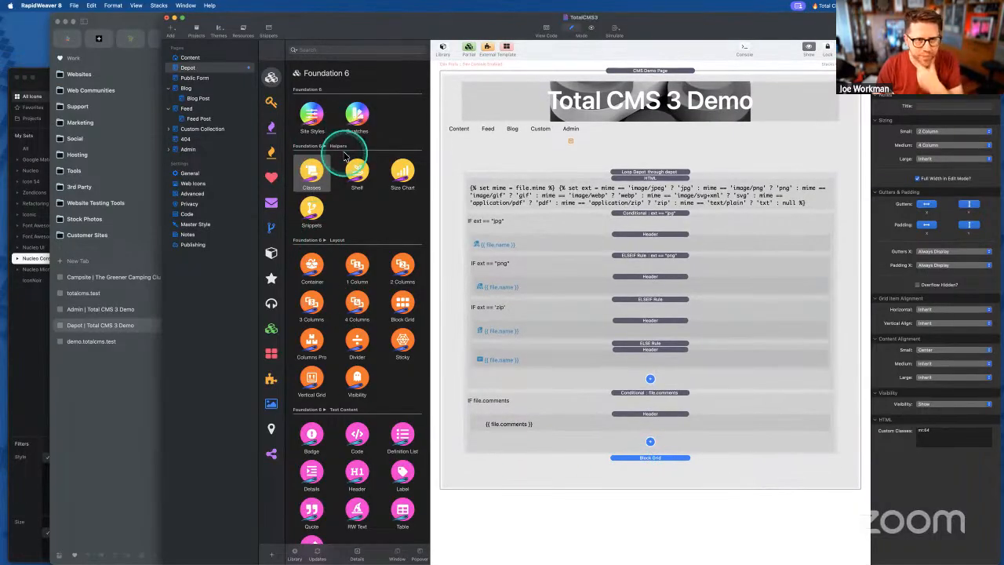
{"action": "left_click", "coordinate": [271, 104]}
{"action": "scroll", "coordinate": [318, 196], "scroll_direction": "down", "scroll_amount": 5}
- Place a Starter Pack Details stack below the Block Grid with a top-margin class, then open the Total CMS docs
{"action": "scroll", "coordinate": [317, 200], "scroll_direction": "up", "scroll_amount": 1}
{"action": "left_click_drag", "start_coordinate": [354, 468], "coordinate": [697, 475]}
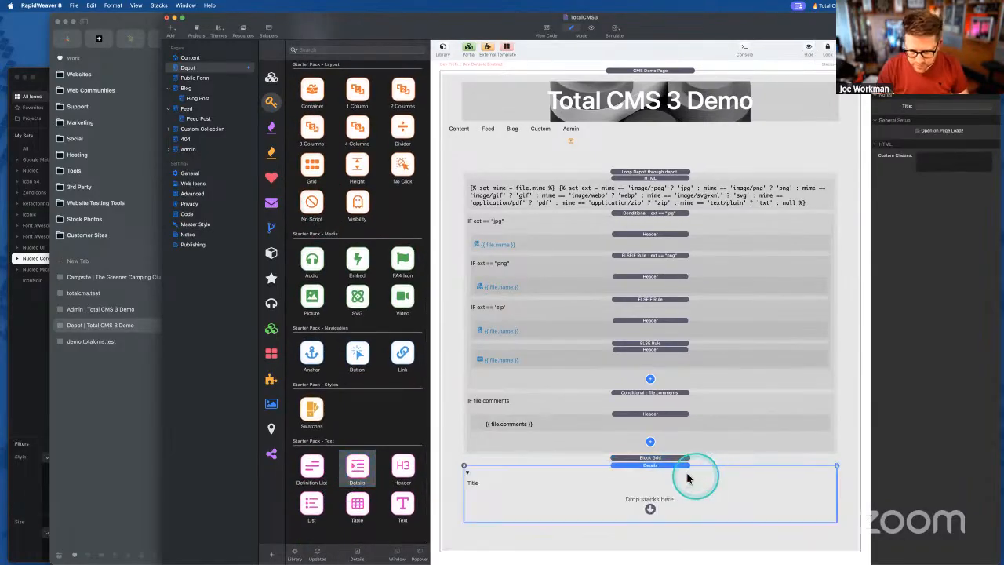
{"action": "left_click", "coordinate": [934, 163]}
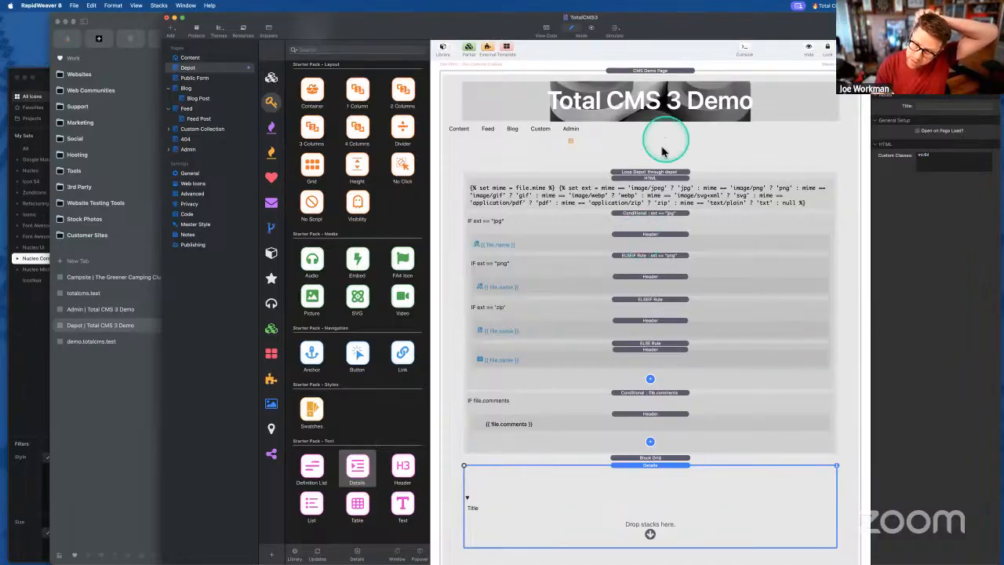
{"action": "left_click", "coordinate": [648, 173]}
{"action": "left_click", "coordinate": [635, 492]}
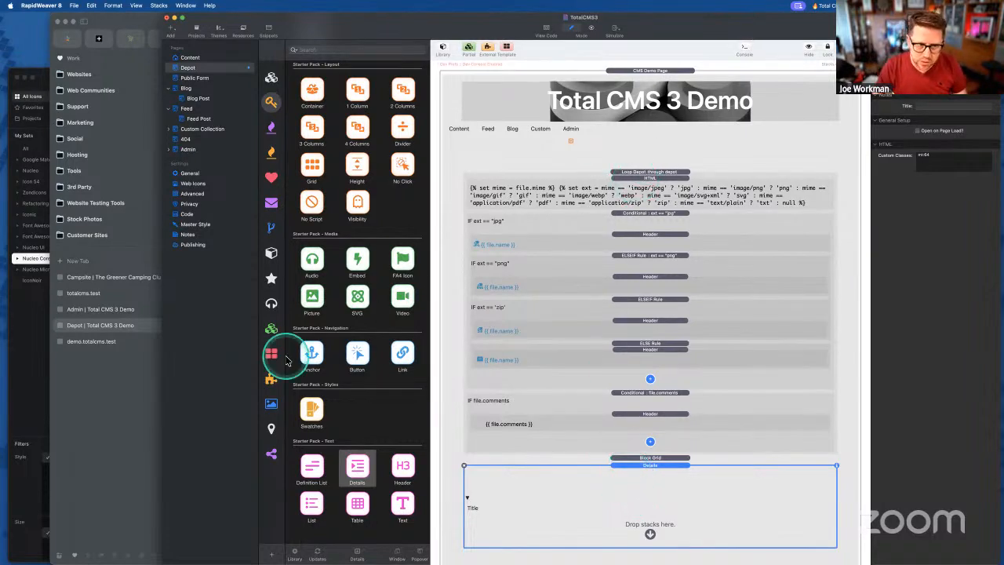
{"action": "left_click", "coordinate": [141, 426]}
{"action": "left_click", "coordinate": [96, 343]}
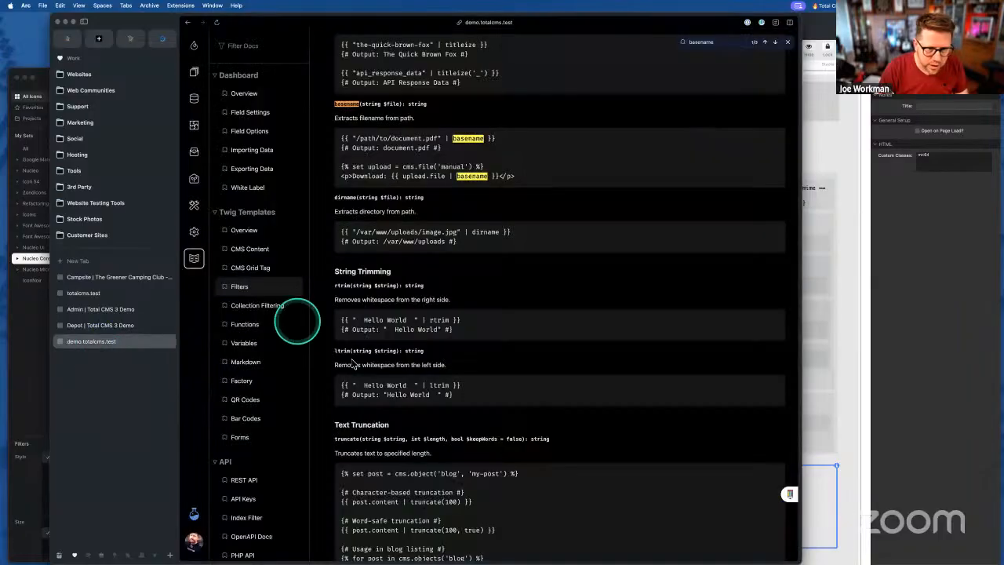
- Open the Depot collection's depot entry file list and start a new folder
{"action": "left_click", "coordinate": [196, 77]}
{"action": "left_click", "coordinate": [357, 187]}
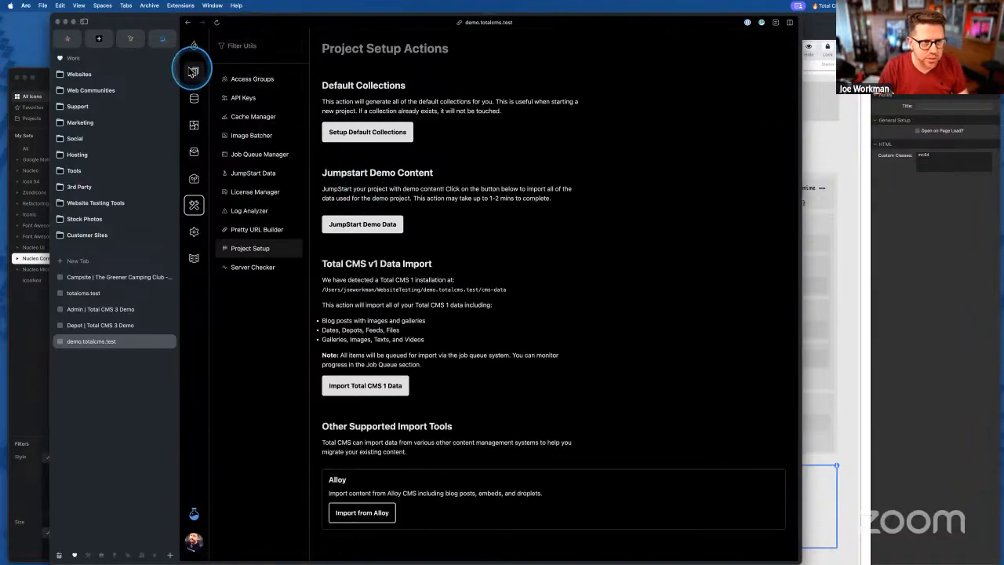
{"action": "left_click", "coordinate": [194, 72]}
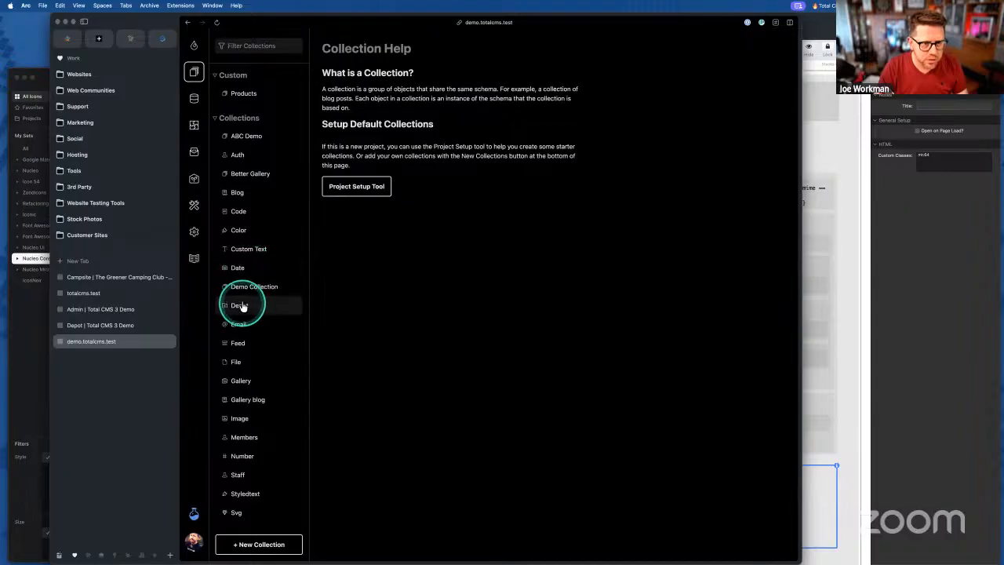
{"action": "left_click", "coordinate": [241, 306]}
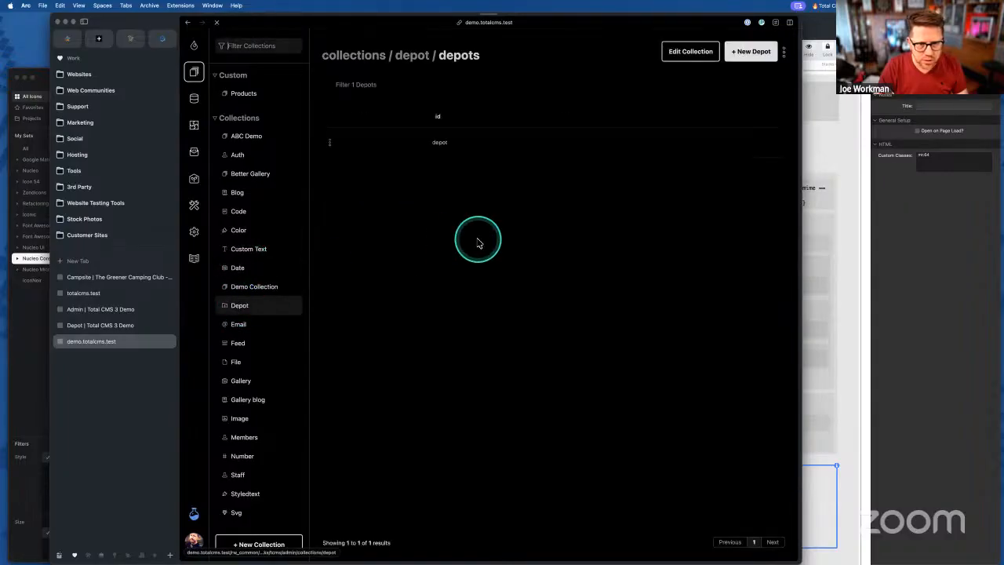
{"action": "left_click", "coordinate": [433, 139]}
{"action": "left_click", "coordinate": [580, 235]}
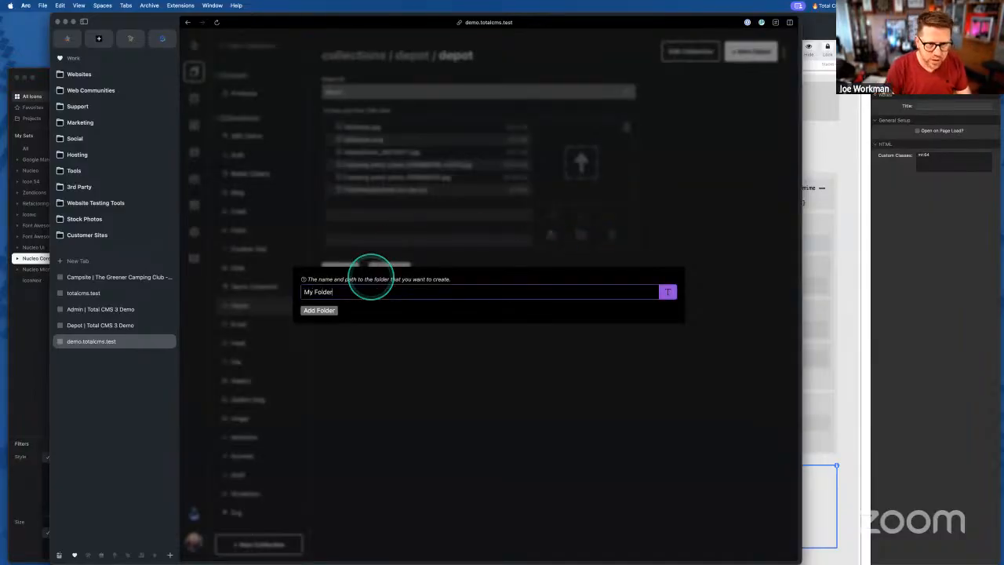
- Add My Folder to the depot, close its rename form unchanged, and view 3dStacks.jpg's details
{"action": "left_click", "coordinate": [320, 312]}
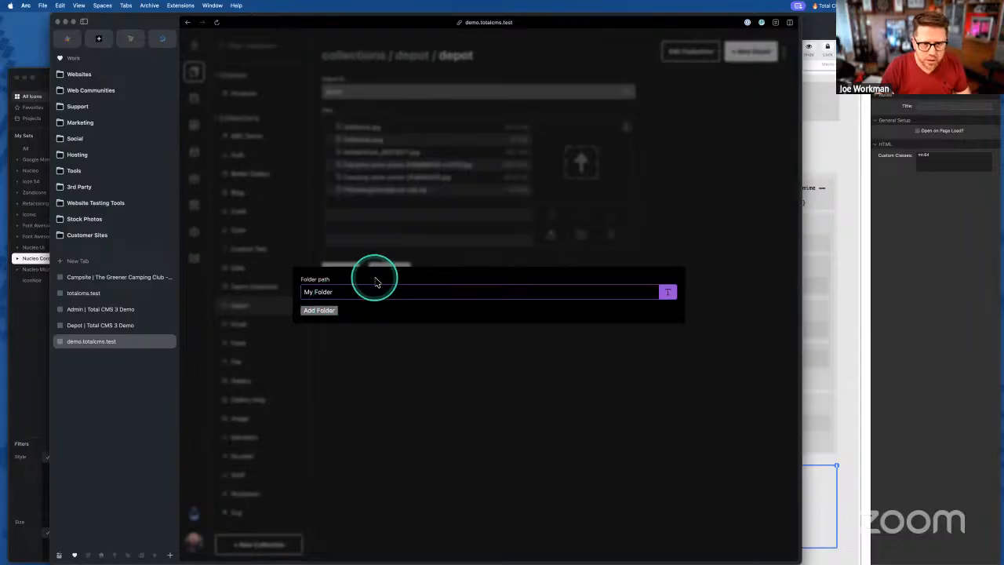
{"action": "left_click", "coordinate": [332, 312]}
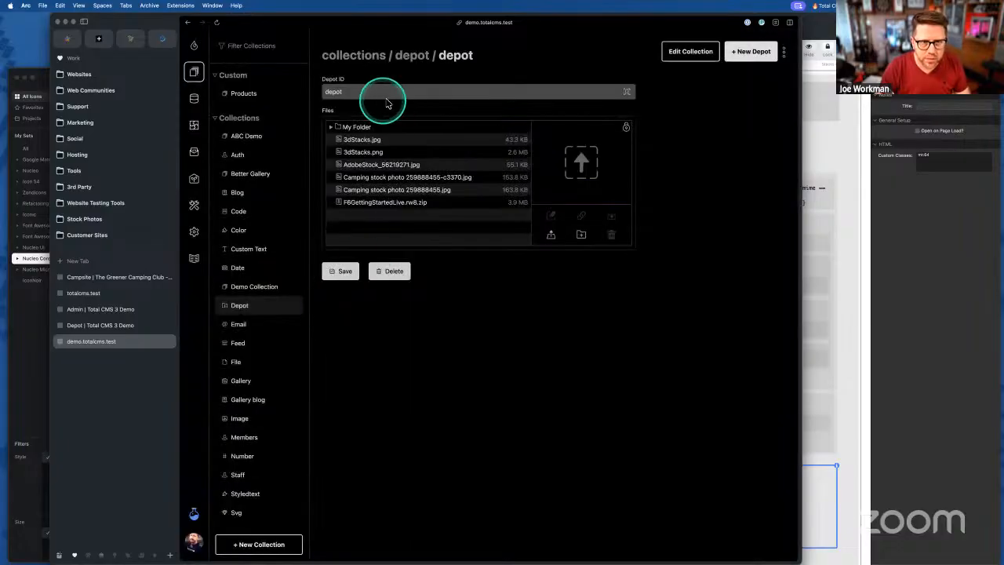
{"action": "left_click", "coordinate": [357, 129]}
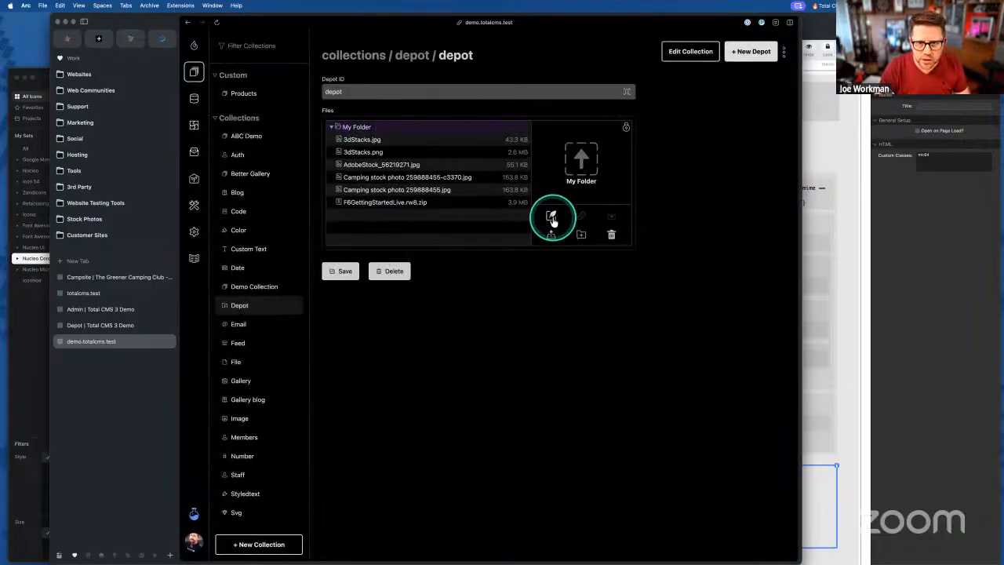
{"action": "left_click", "coordinate": [553, 218]}
{"action": "left_click", "coordinate": [312, 310]}
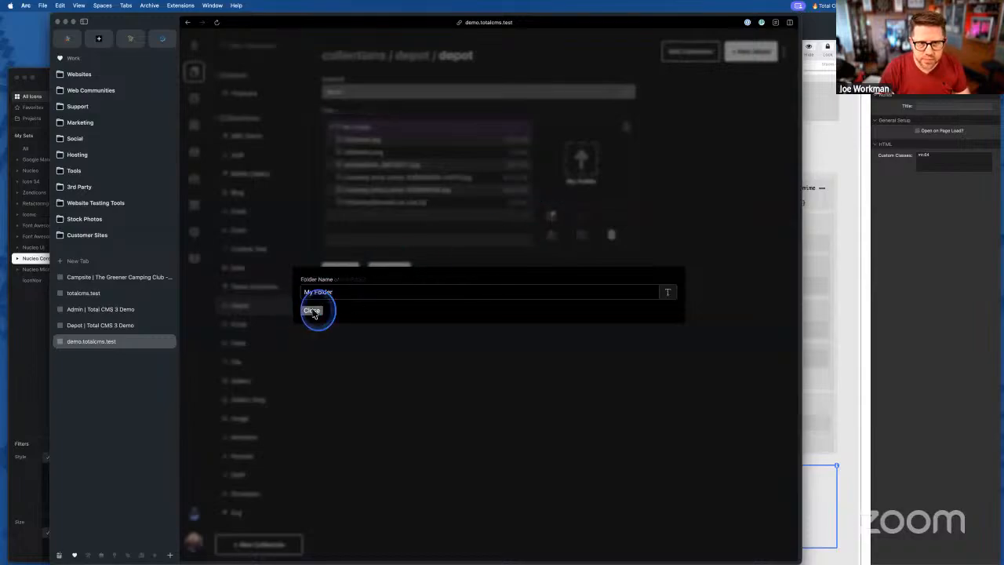
{"action": "left_click", "coordinate": [314, 310]}
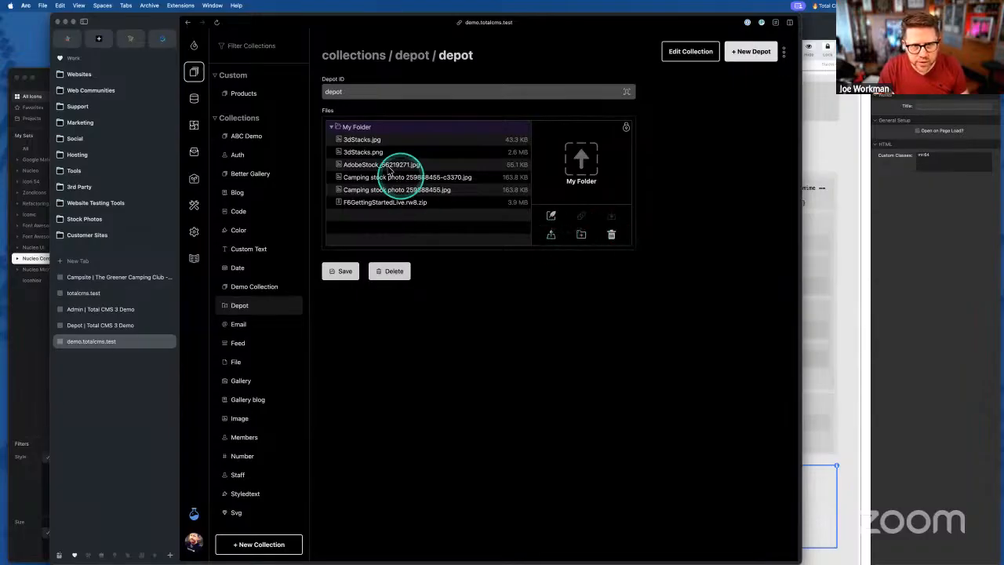
{"action": "left_click", "coordinate": [350, 143]}
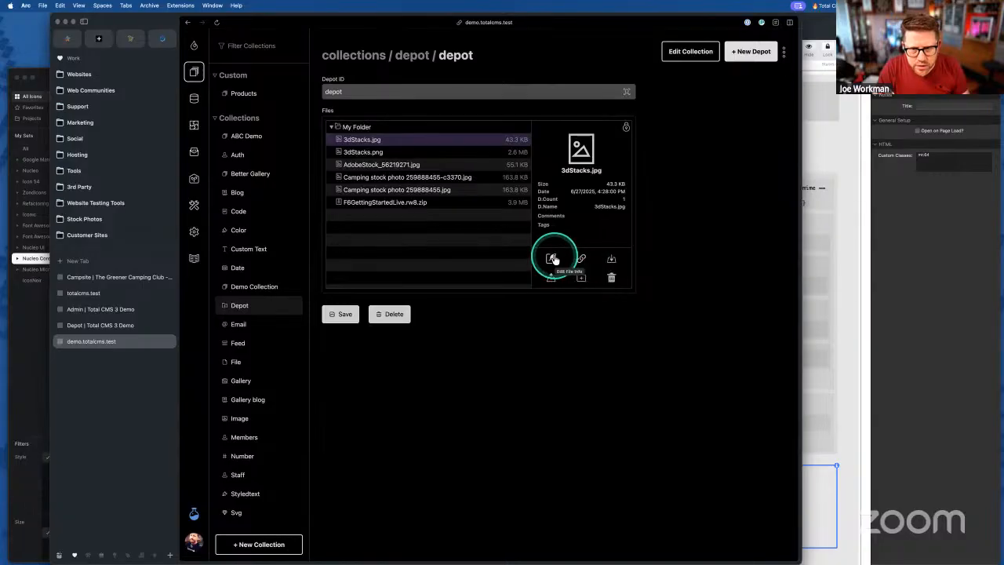
- Upload 3dStacks.png from the Downloads stack into My Folder
{"action": "right_click", "coordinate": [353, 141]}
{"action": "key", "text": "Escape"}
{"action": "left_click", "coordinate": [353, 140]}
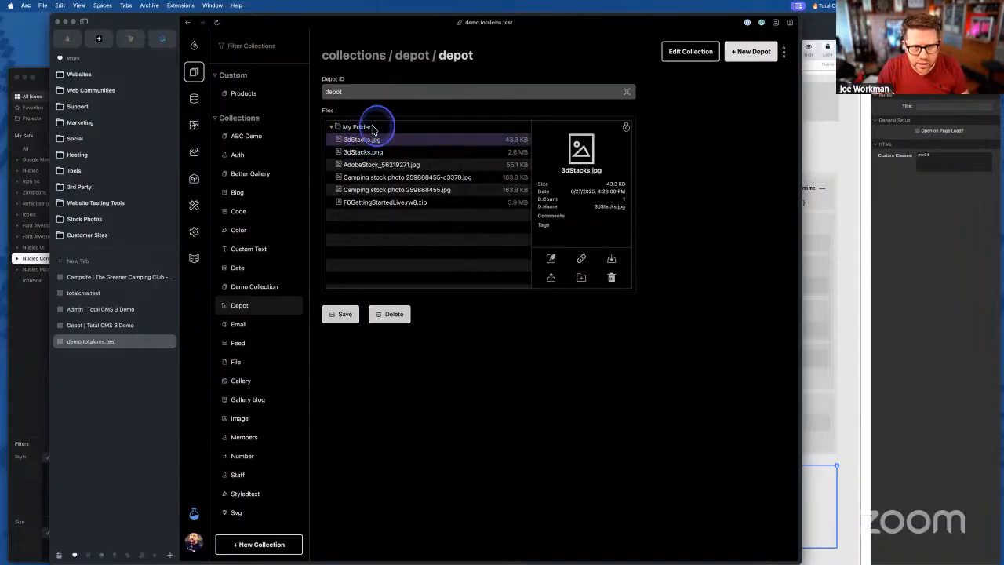
{"action": "left_click", "coordinate": [357, 127]}
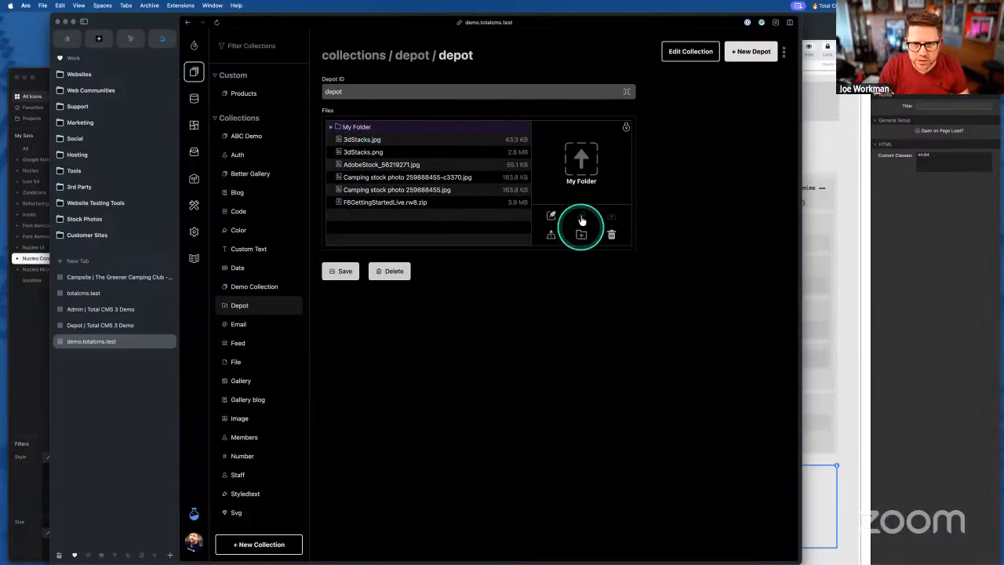
{"action": "mouse_move", "coordinate": [681, 557]}
{"action": "left_click", "coordinate": [781, 547]}
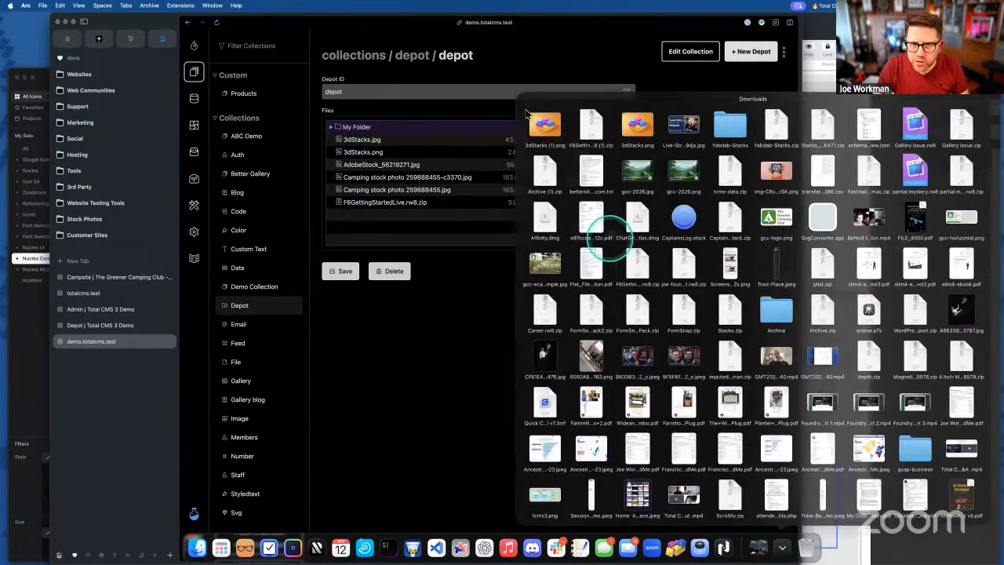
{"action": "left_click_drag", "start_coordinate": [541, 133], "coordinate": [570, 157]}
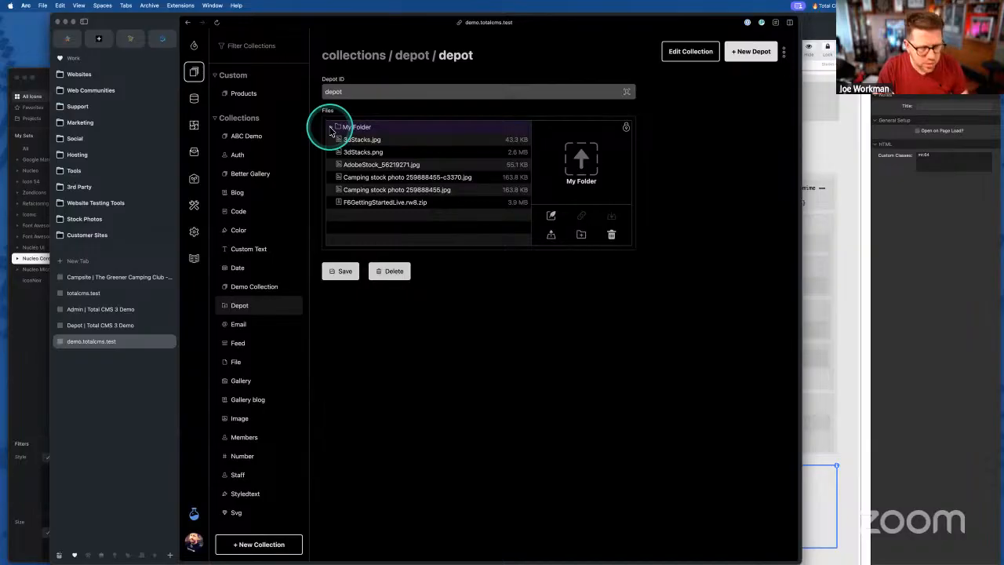
- Reload the admin page and retry uploading the 3dStacks image into My Folder
{"action": "key", "text": "super+r"}
{"action": "left_click", "coordinate": [449, 302]}
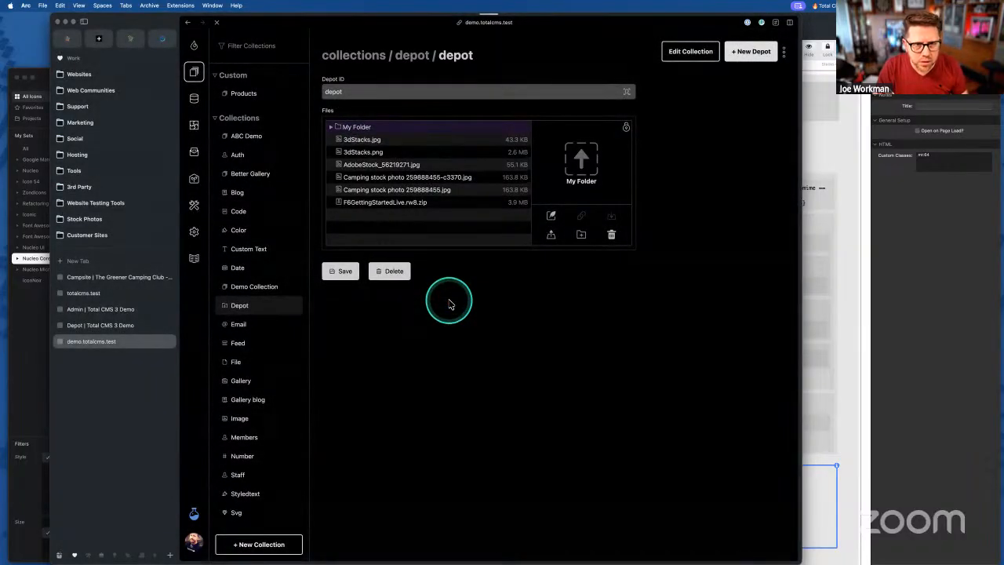
{"action": "left_click", "coordinate": [341, 132]}
{"action": "mouse_move", "coordinate": [584, 558]}
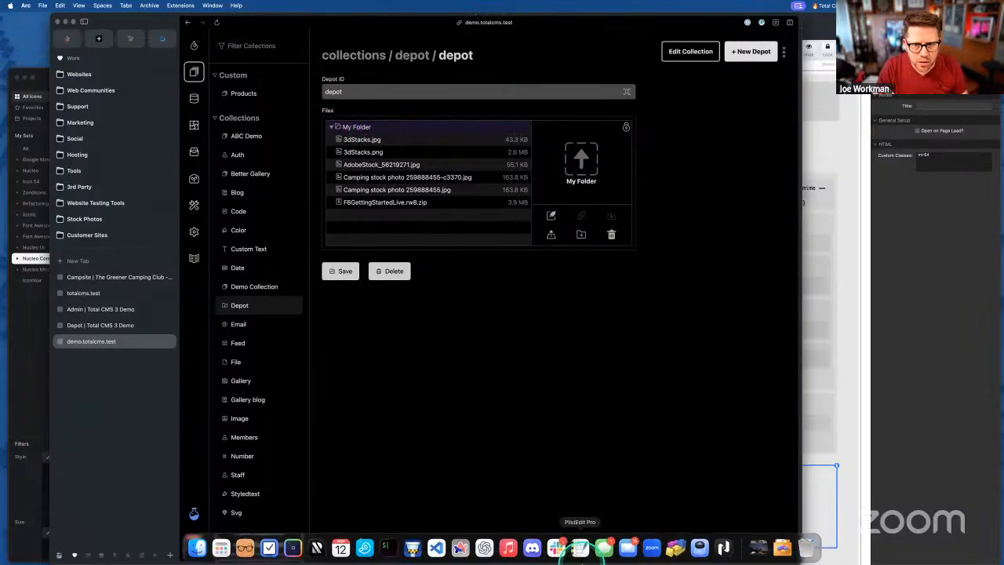
{"action": "left_click", "coordinate": [757, 550]}
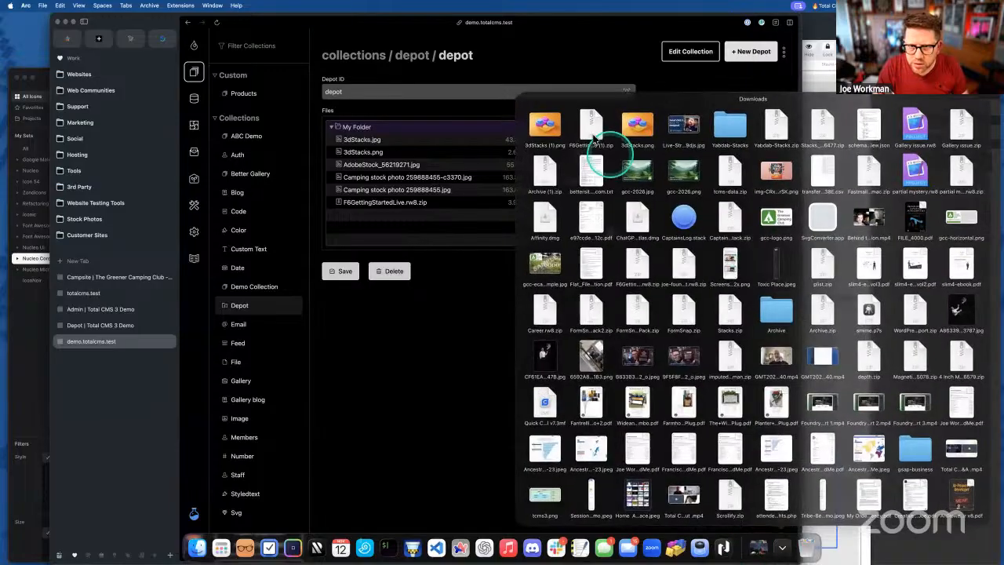
{"action": "left_click_drag", "start_coordinate": [546, 138], "coordinate": [580, 169]}
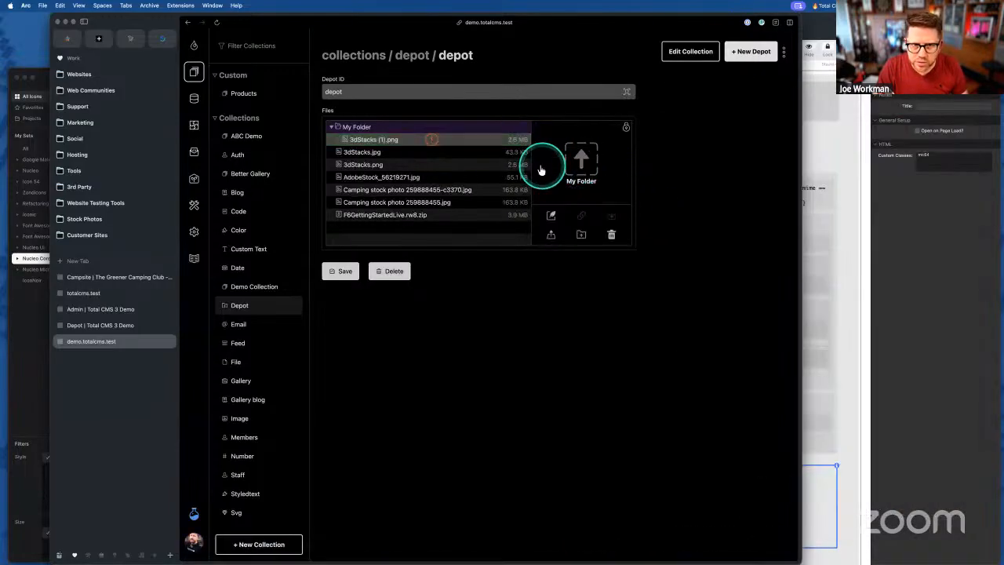
{"action": "key", "text": "super+alt+i"}
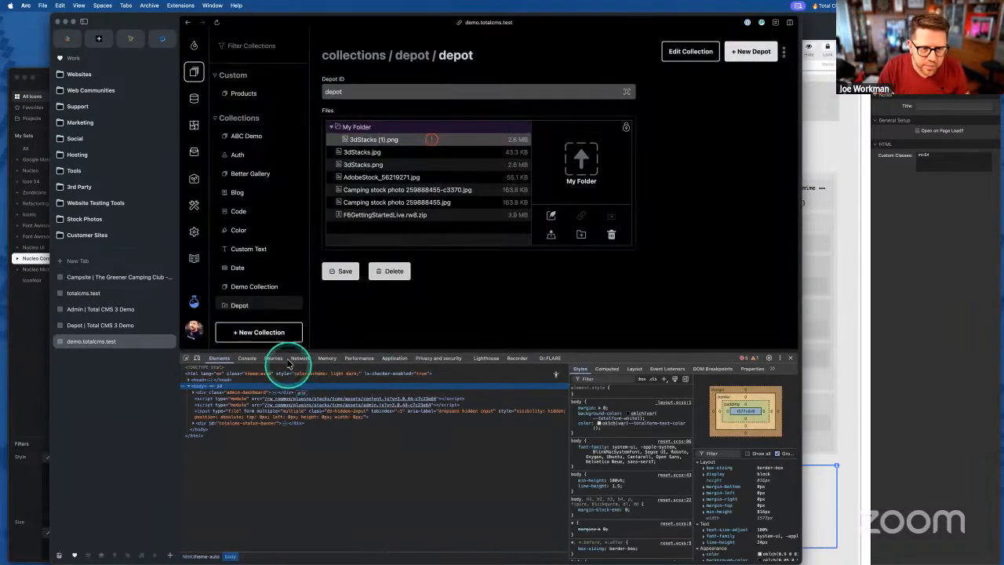
- Expand the Form Error (depot), Field Label "Files" and Field Element messages in the DevTools Console
{"action": "left_click", "coordinate": [274, 359]}
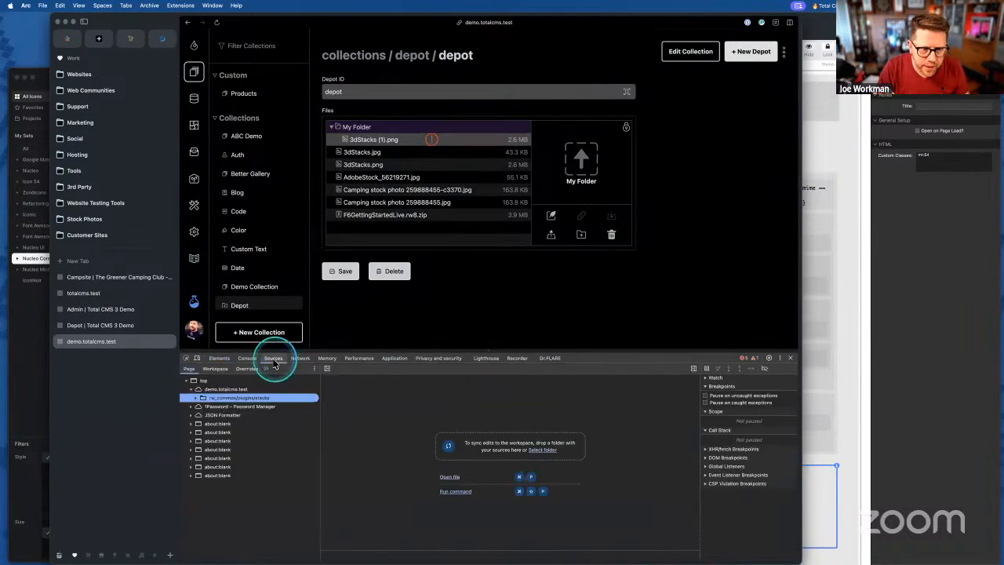
{"action": "left_click", "coordinate": [301, 358]}
{"action": "left_click", "coordinate": [245, 358]}
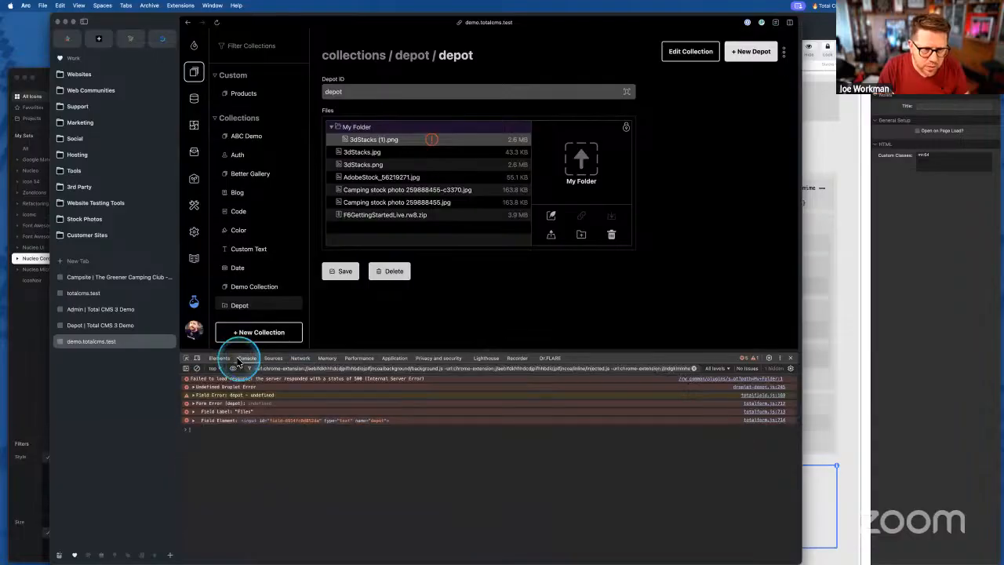
{"action": "left_click", "coordinate": [234, 404]}
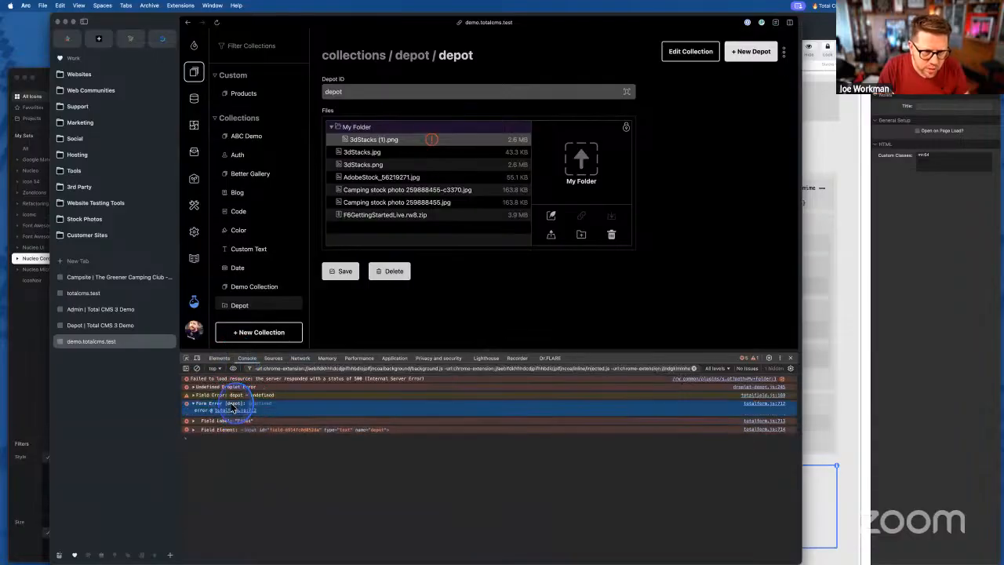
{"action": "left_click", "coordinate": [216, 421]}
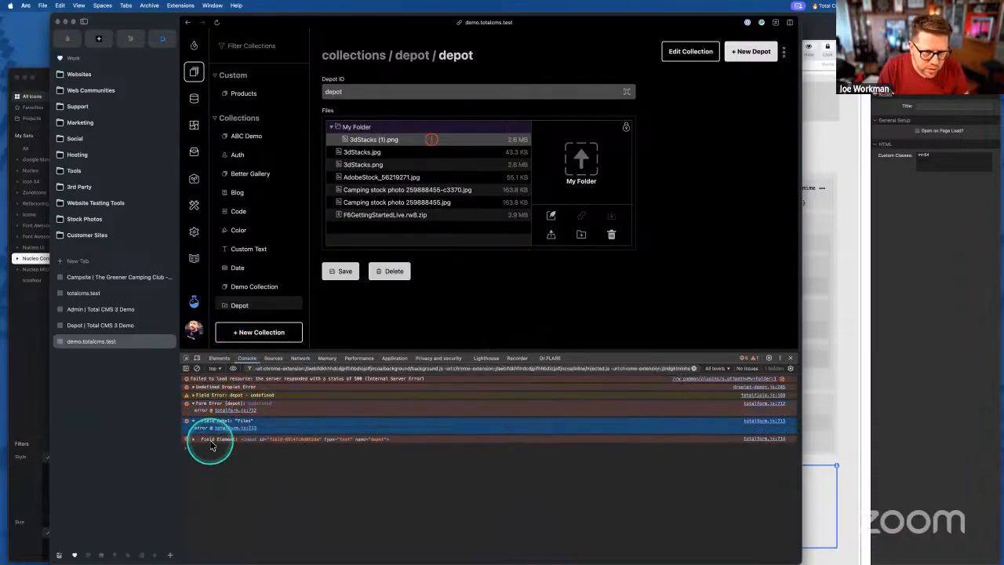
{"action": "left_click", "coordinate": [208, 440]}
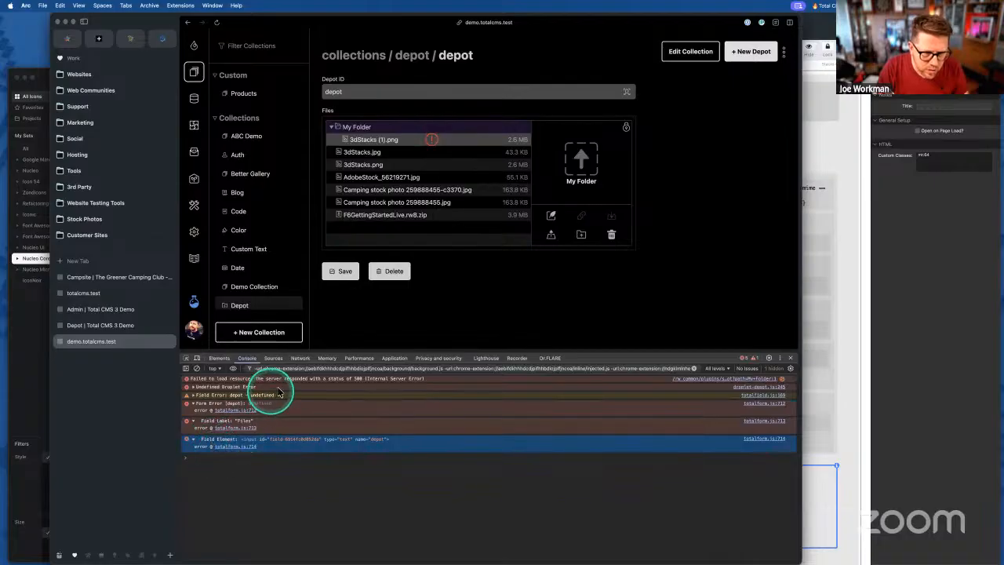
- Upload F6GettingStartedLive.rw8.zip into My Folder, then close DevTools
{"action": "mouse_move", "coordinate": [659, 564]}
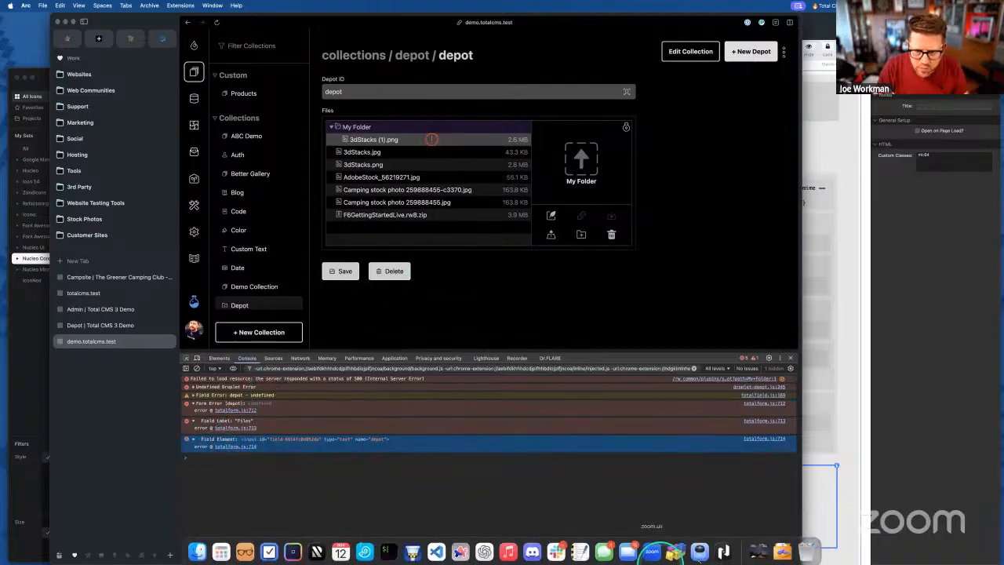
{"action": "left_click", "coordinate": [783, 549]}
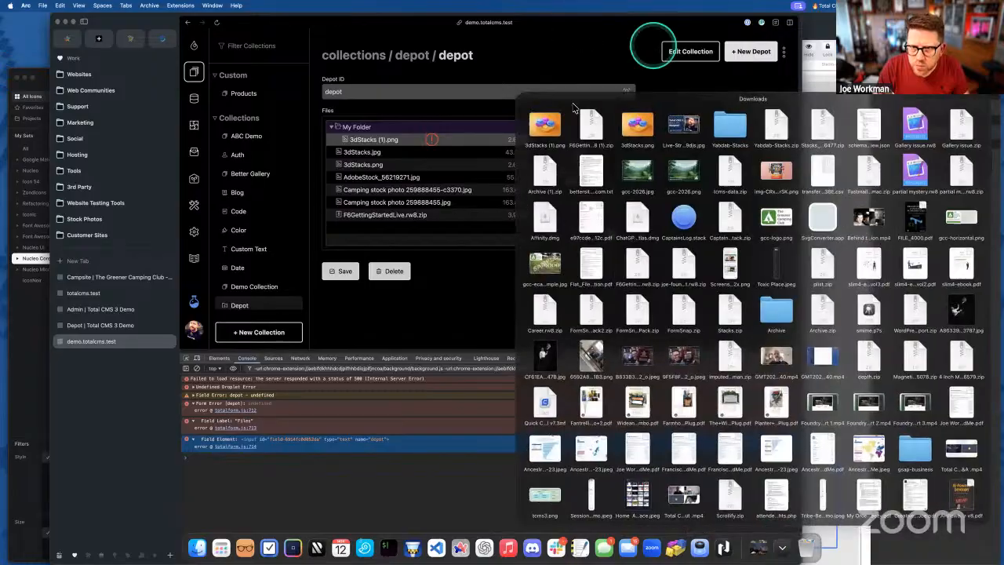
{"action": "left_click_drag", "start_coordinate": [595, 131], "coordinate": [588, 183]}
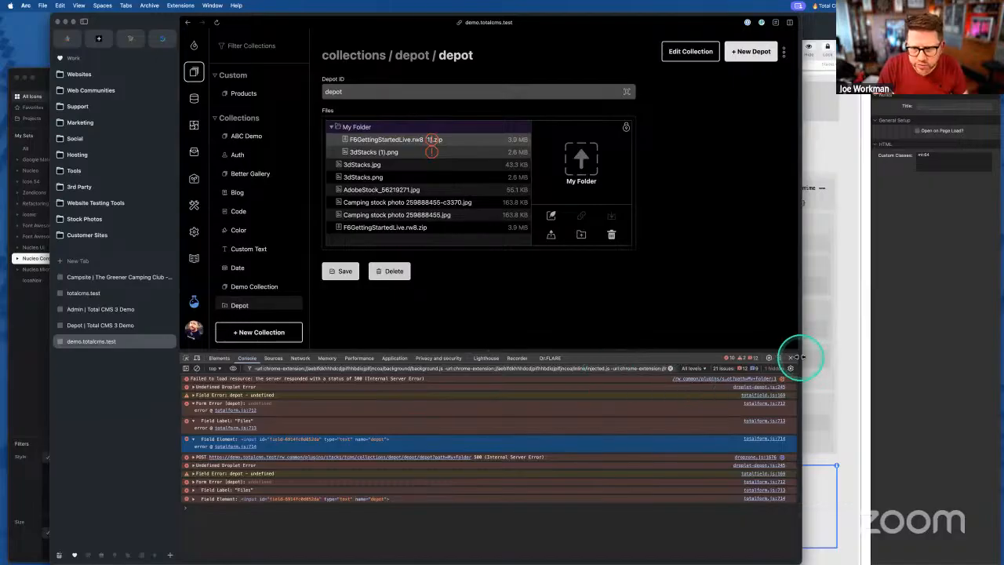
{"action": "left_click", "coordinate": [791, 358]}
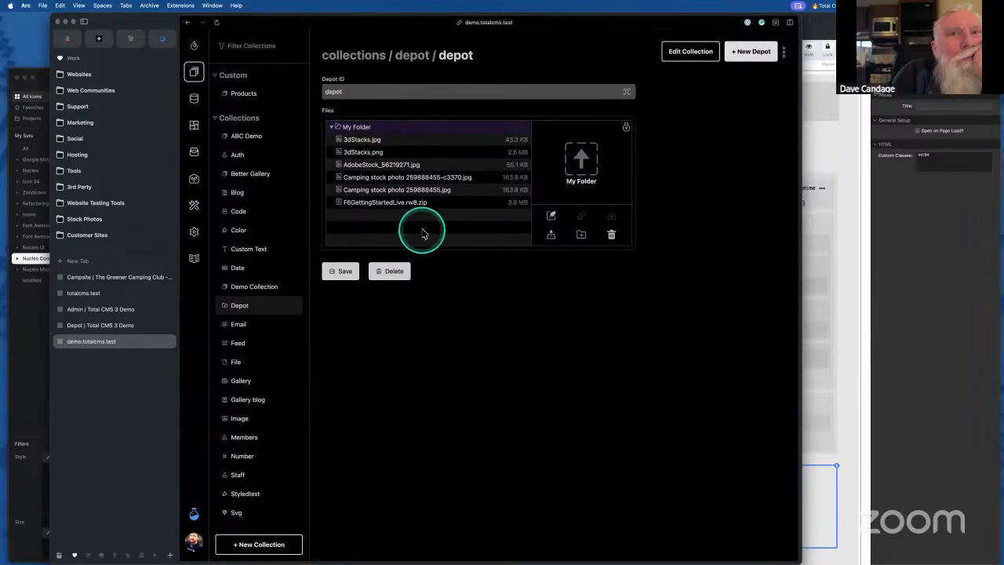
- Upload gcc-logo.png from Downloads to the depot's top-level file list
{"action": "left_click", "coordinate": [414, 206]}
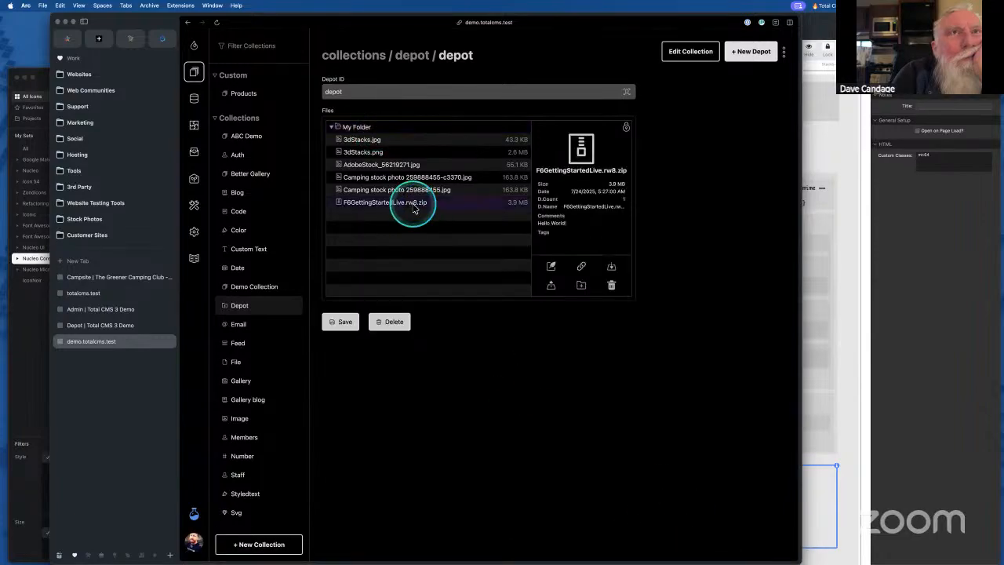
{"action": "left_click", "coordinate": [765, 546]}
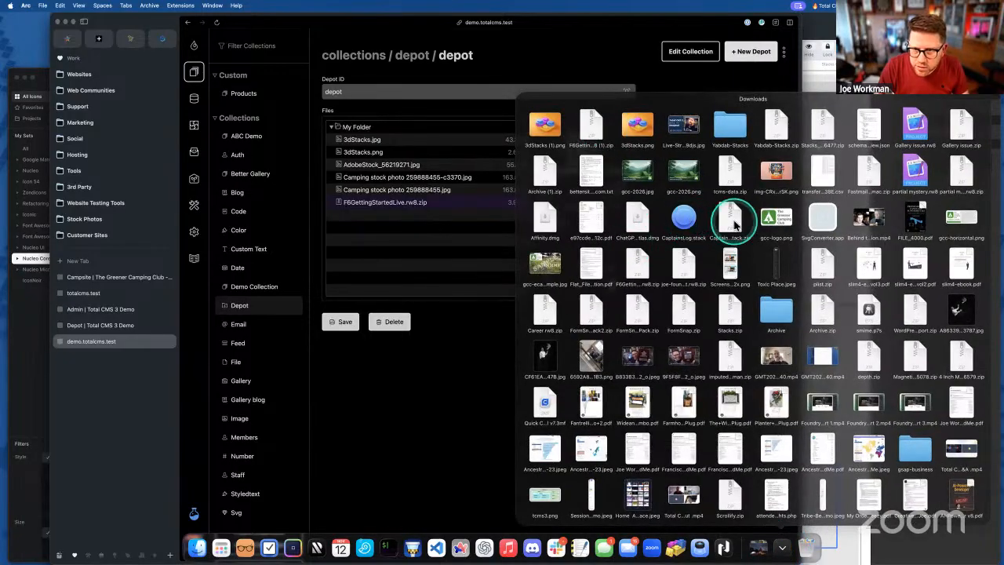
{"action": "left_click_drag", "start_coordinate": [769, 224], "coordinate": [584, 202]}
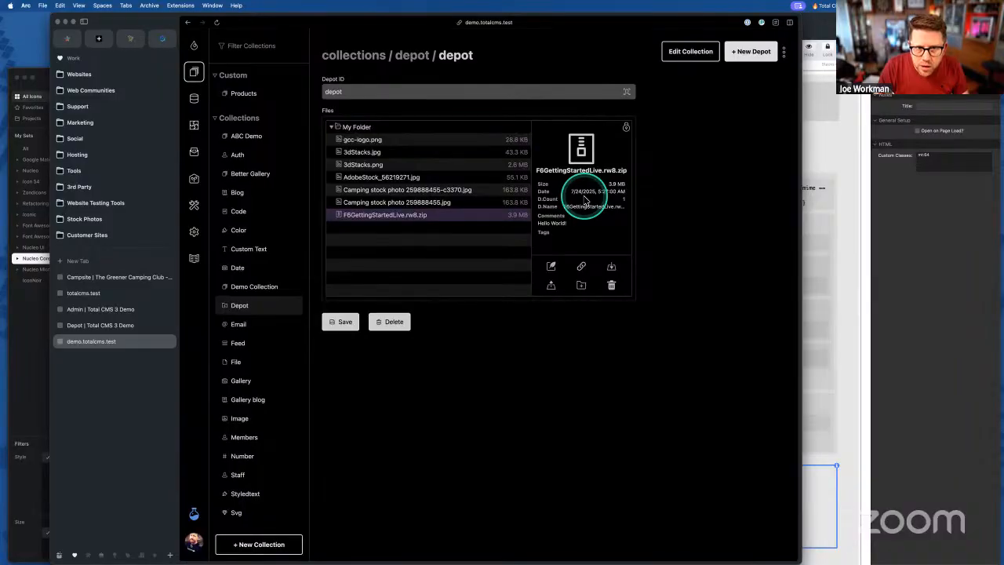
{"action": "left_click", "coordinate": [361, 141]}
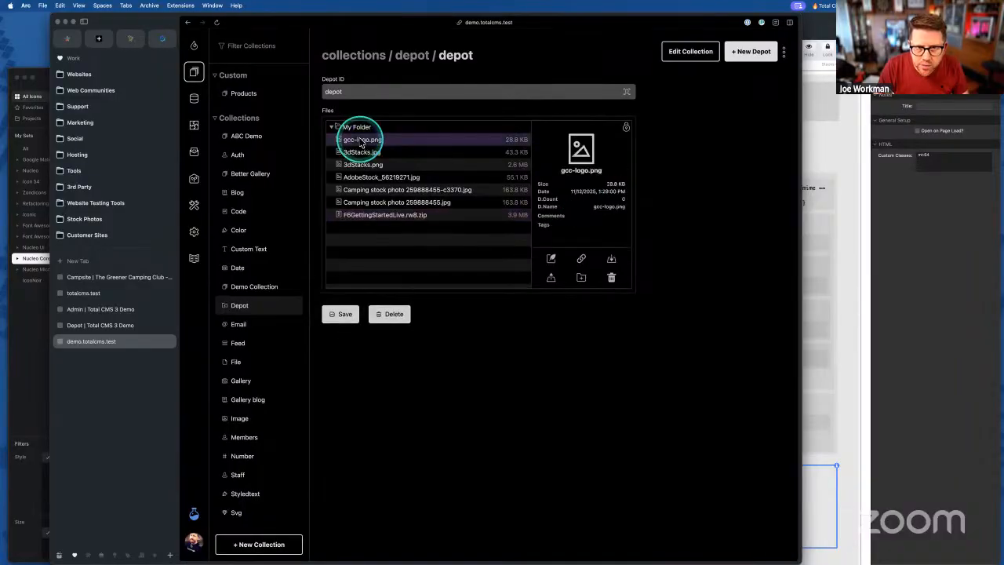
- Upload gcc-logo.png into My Folder and delete the duplicate top-level gcc-logo.png
{"action": "left_click", "coordinate": [357, 128]}
{"action": "mouse_move", "coordinate": [690, 560]}
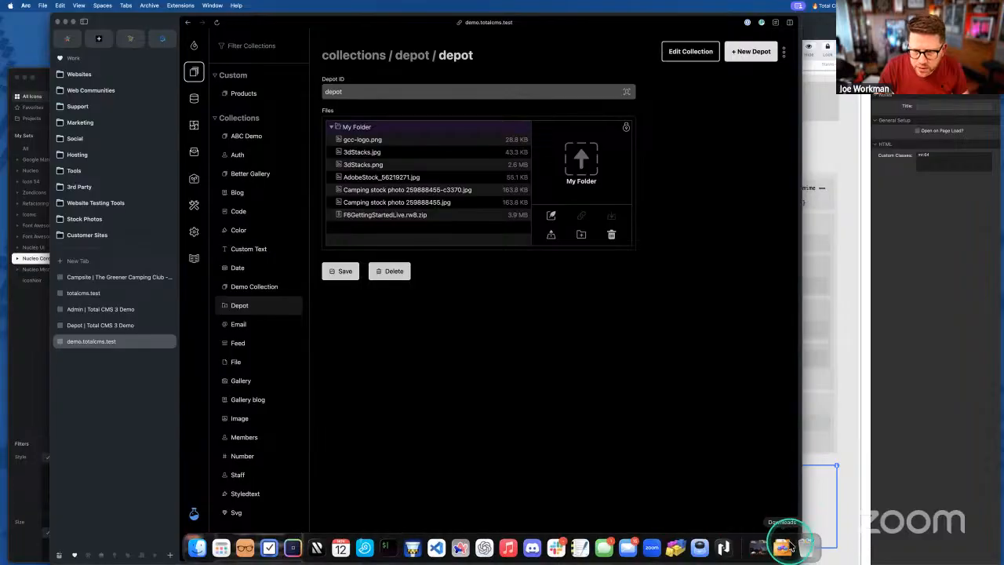
{"action": "left_click", "coordinate": [783, 546]}
{"action": "left_click_drag", "start_coordinate": [775, 220], "coordinate": [588, 163]}
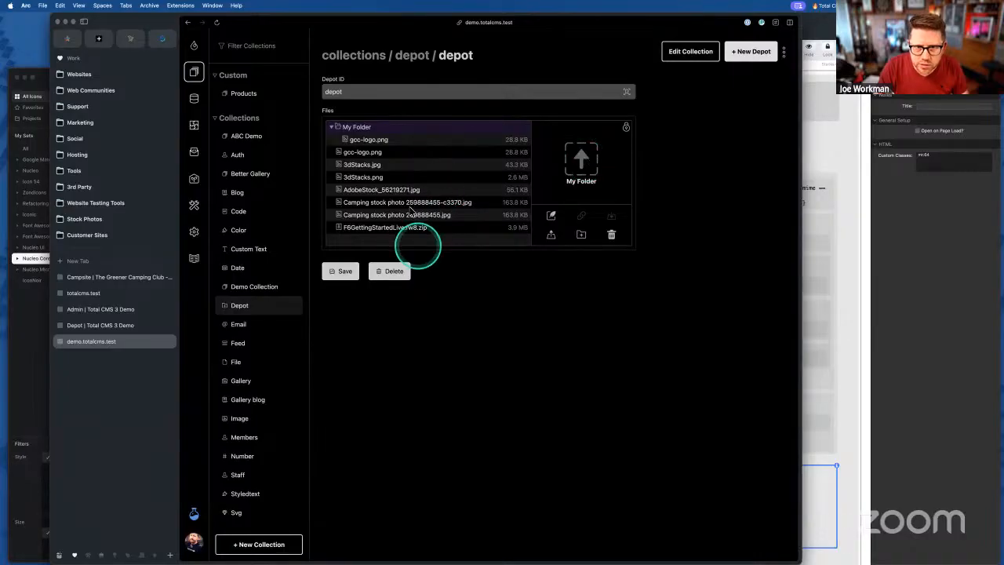
{"action": "left_click", "coordinate": [357, 155]}
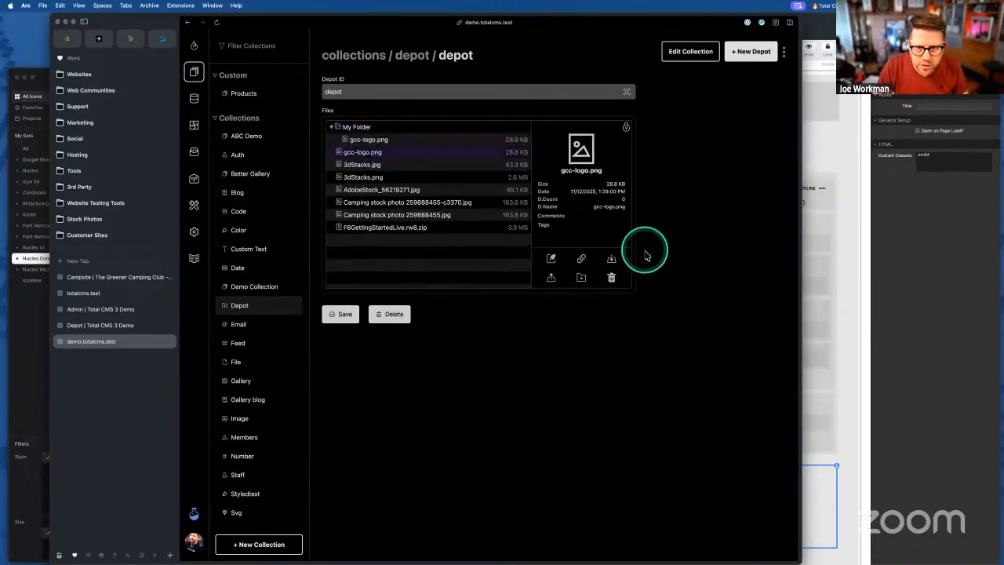
{"action": "left_click", "coordinate": [612, 278]}
{"action": "left_click", "coordinate": [448, 304]}
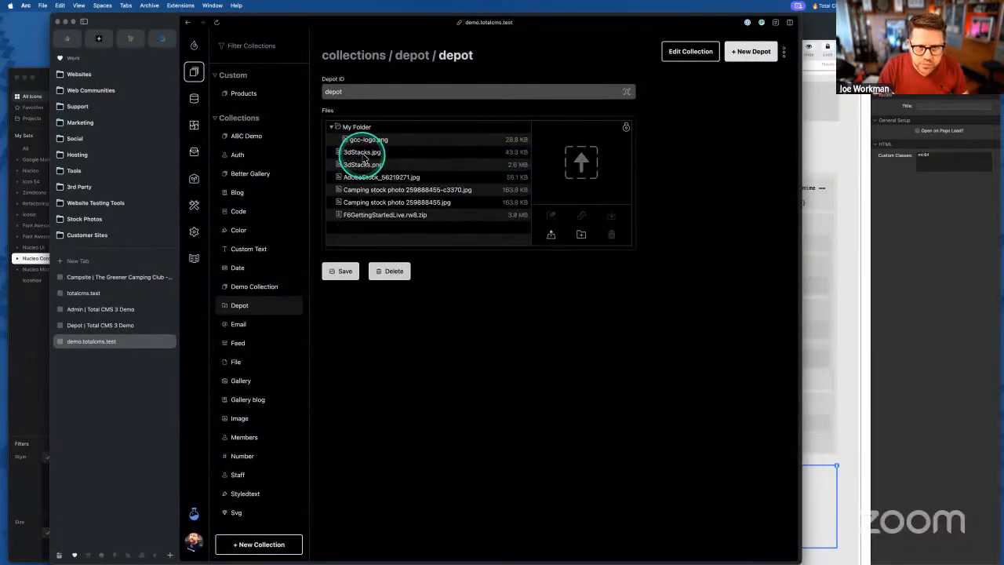
{"action": "left_click", "coordinate": [361, 128]}
{"action": "left_click", "coordinate": [334, 129]}
{"action": "left_click", "coordinate": [333, 129]}
{"action": "left_click", "coordinate": [356, 141]}
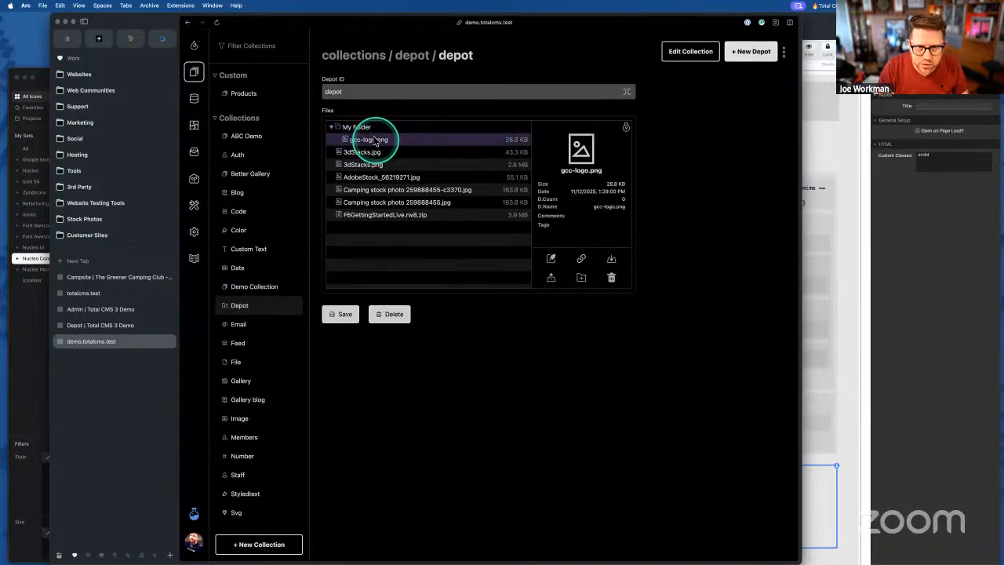
- Upload slim4-ebook.pdf from Downloads into My Folder
{"action": "left_click", "coordinate": [363, 127]}
{"action": "left_click", "coordinate": [700, 556]}
{"action": "left_click", "coordinate": [775, 553]}
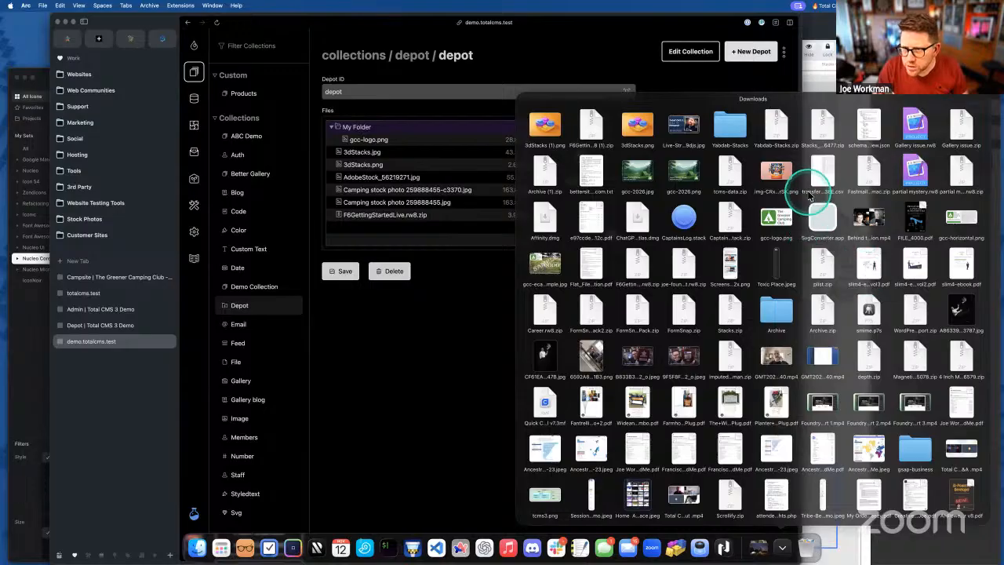
{"action": "left_click_drag", "start_coordinate": [824, 174], "coordinate": [776, 542]}
{"action": "left_click", "coordinate": [779, 546]}
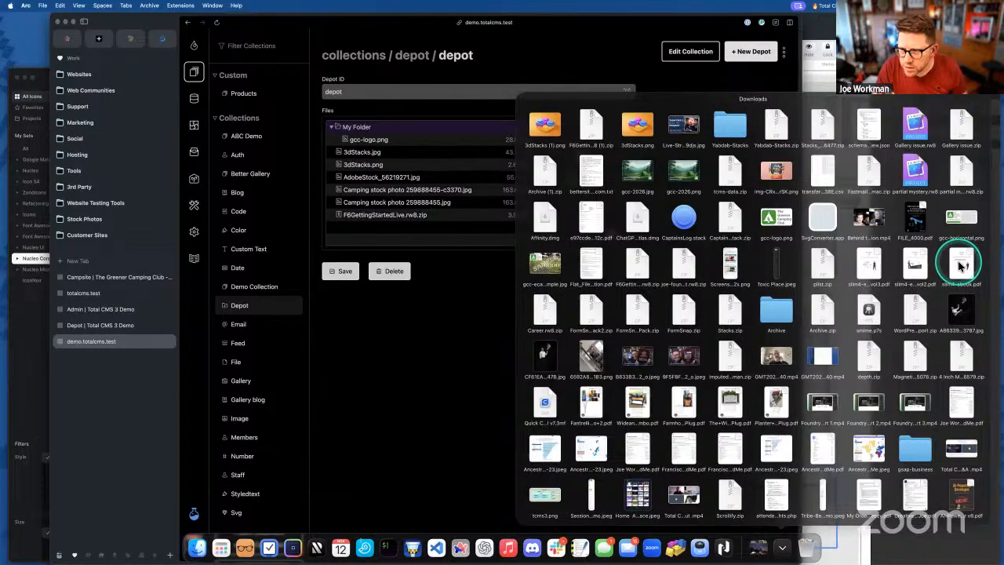
{"action": "left_click_drag", "start_coordinate": [961, 267], "coordinate": [568, 159]}
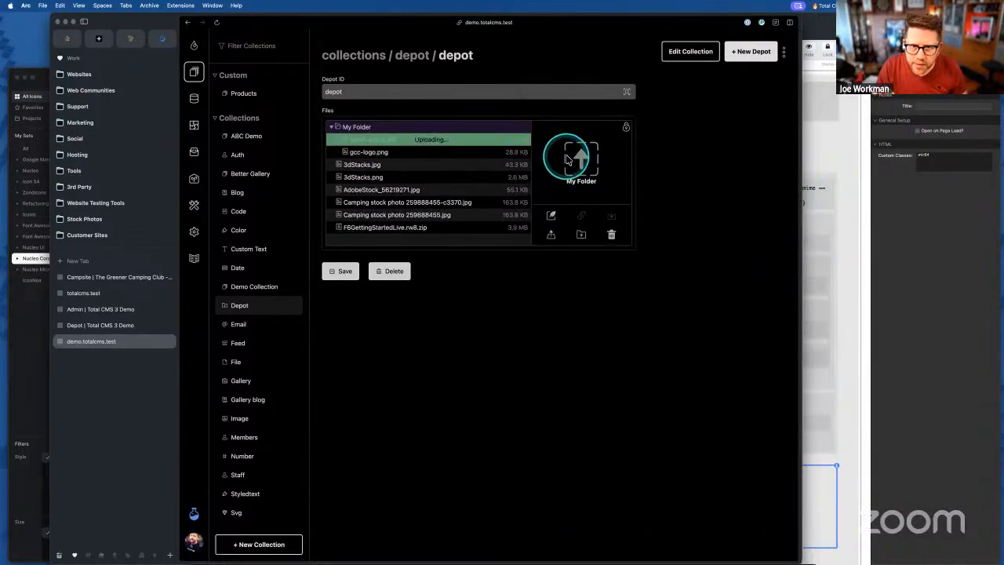
{"action": "left_click", "coordinate": [553, 298]}
{"action": "left_click", "coordinate": [451, 161]}
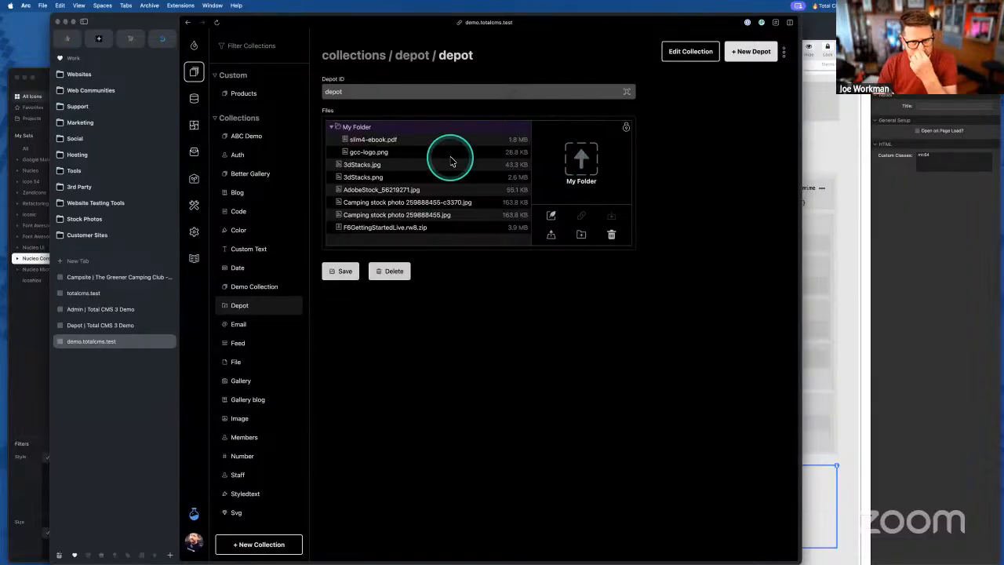
- Check My Folder's contents and the other depot files, then open a Finder window
{"action": "left_click", "coordinate": [331, 128]}
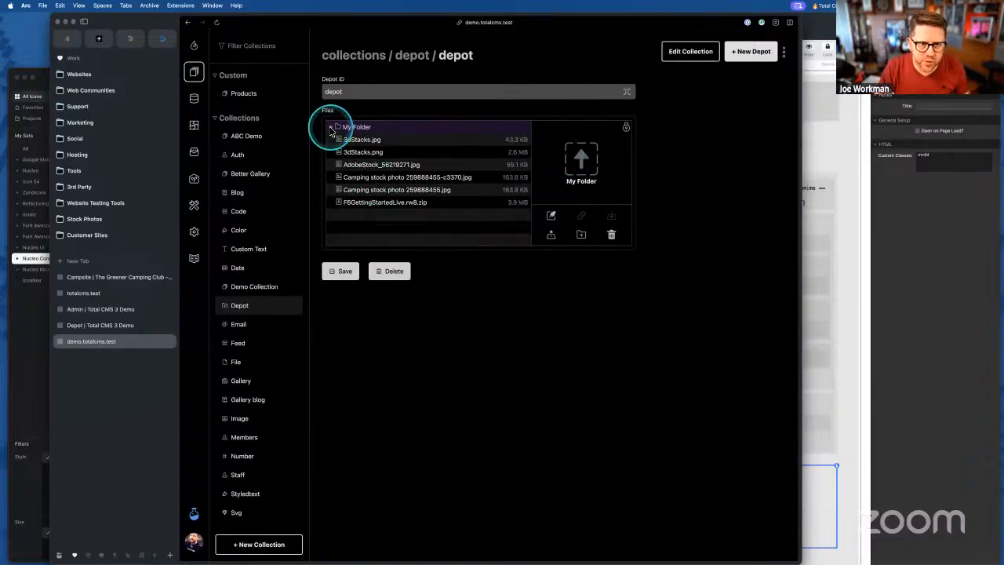
{"action": "left_click", "coordinate": [331, 128]}
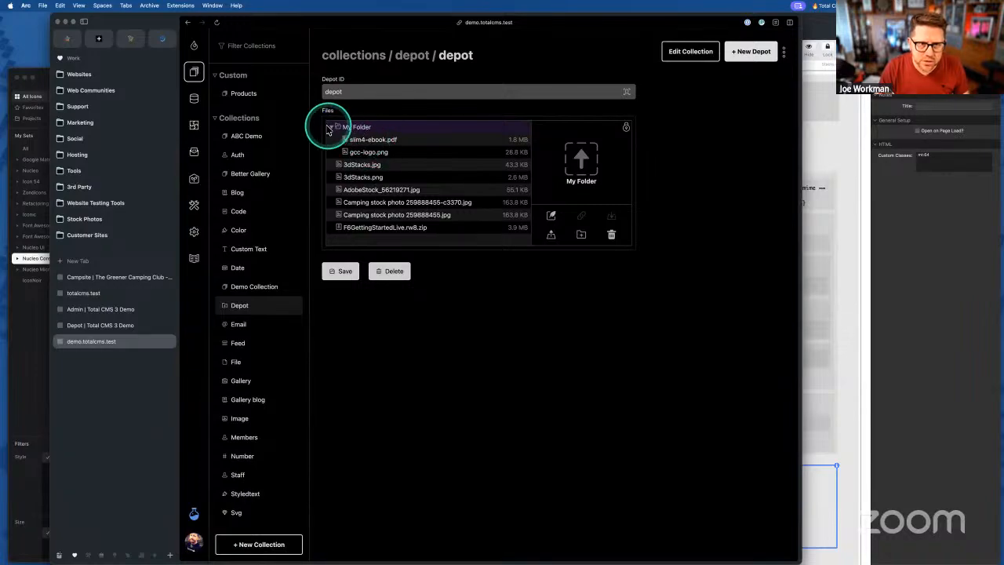
{"action": "left_click", "coordinate": [332, 129]}
{"action": "left_click", "coordinate": [362, 142]}
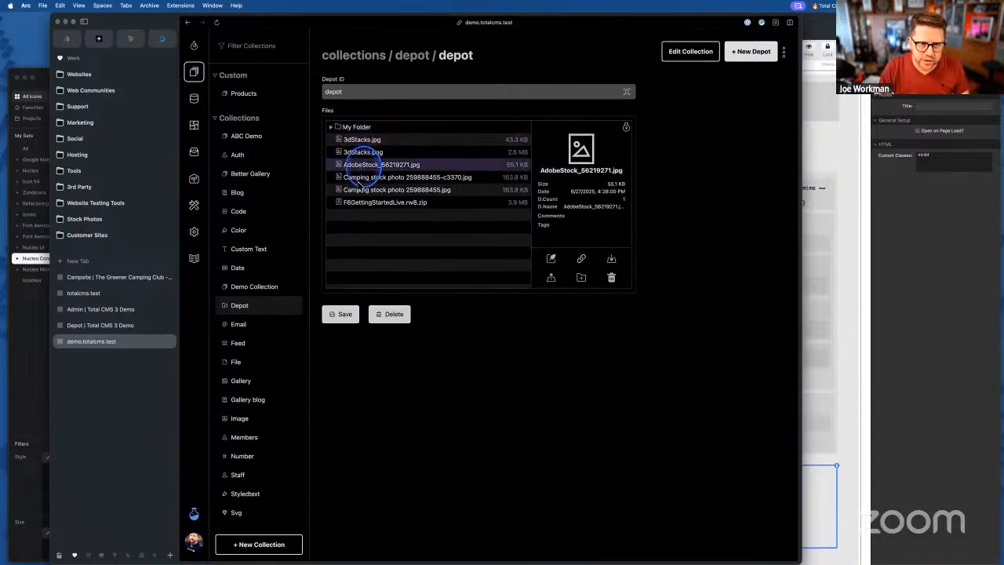
{"action": "left_click", "coordinate": [362, 203]}
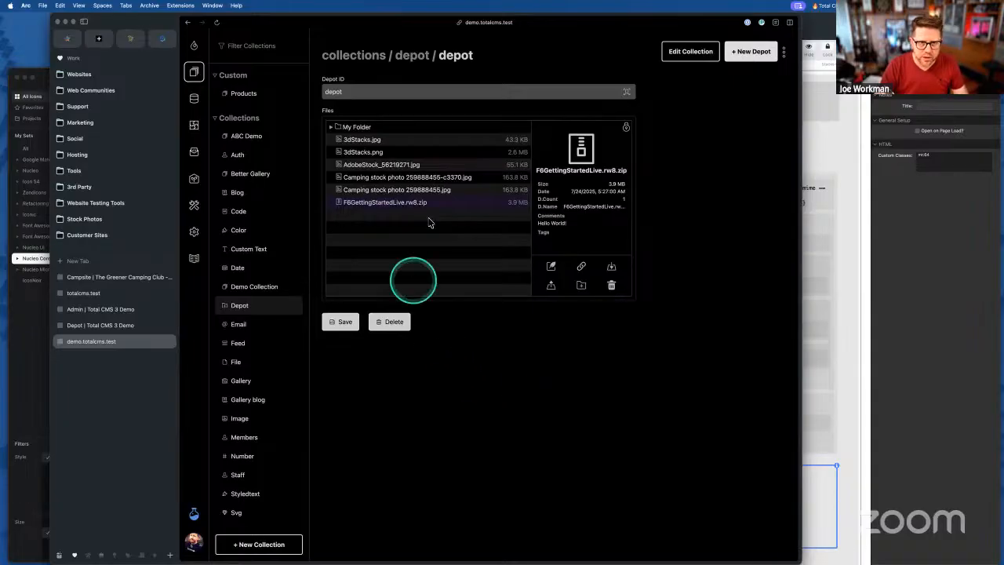
{"action": "left_click", "coordinate": [357, 129]}
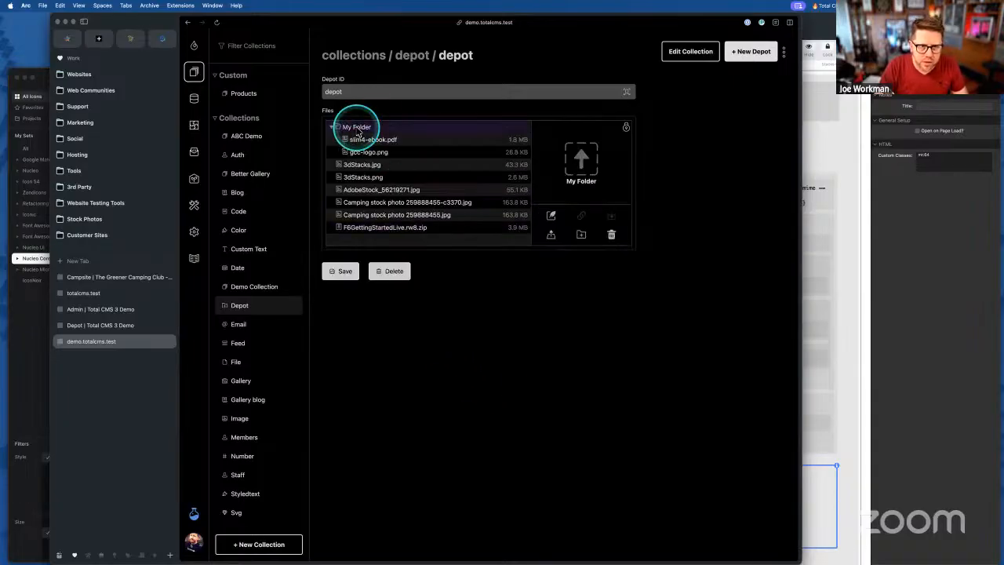
{"action": "left_click", "coordinate": [357, 131]}
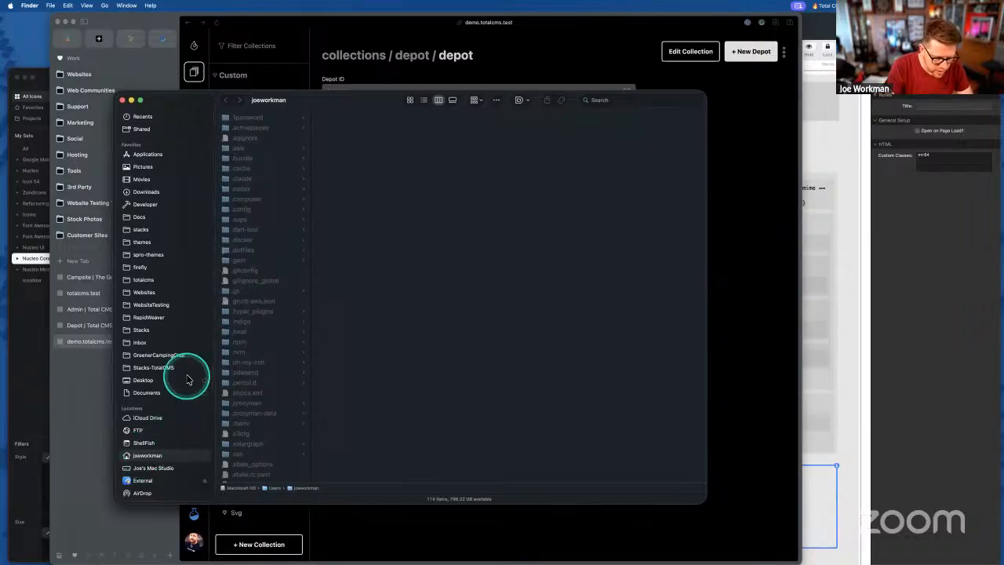
- Hide dotfiles, browse to demo.totalcms.test/tcms-data/depot and open depot.json in VS Code
{"action": "key", "text": "super+shift+period"}
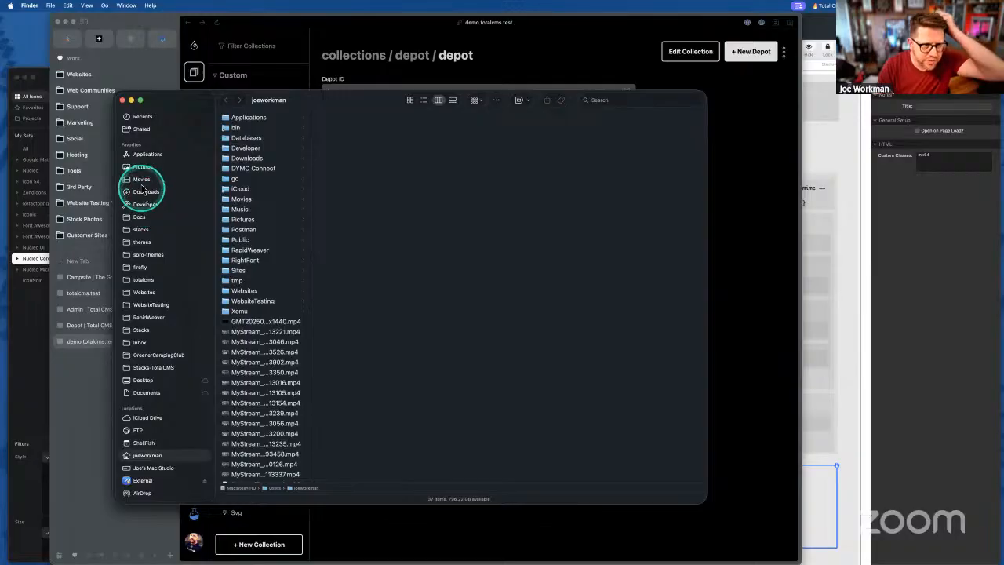
{"action": "left_click", "coordinate": [144, 255]}
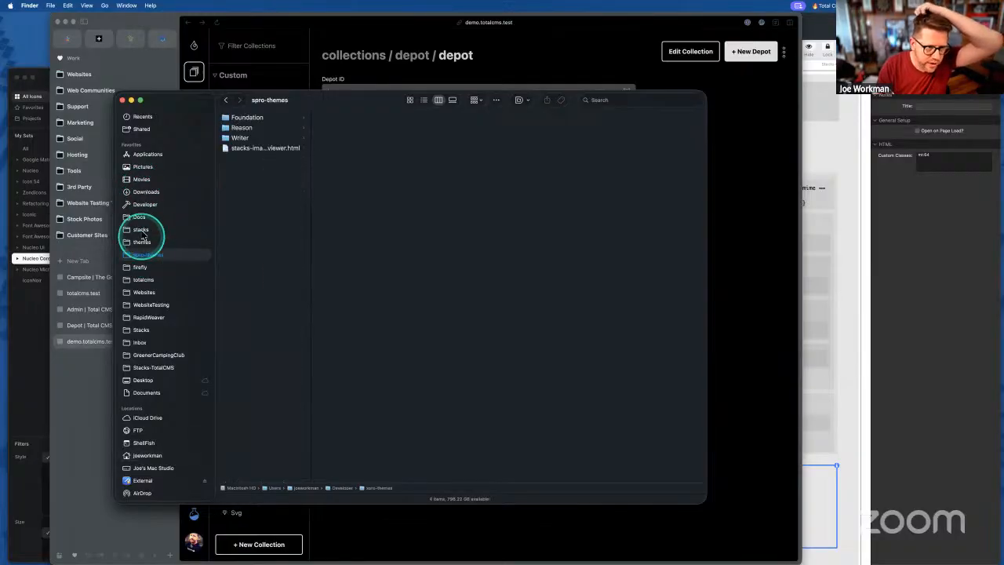
{"action": "left_click", "coordinate": [145, 306]}
{"action": "left_click", "coordinate": [245, 140]}
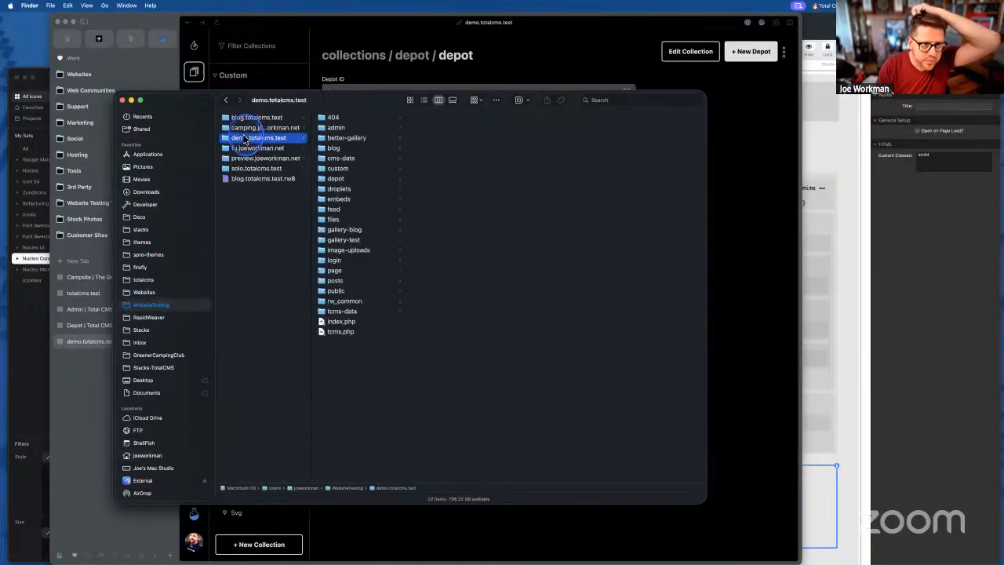
{"action": "left_click", "coordinate": [337, 179]}
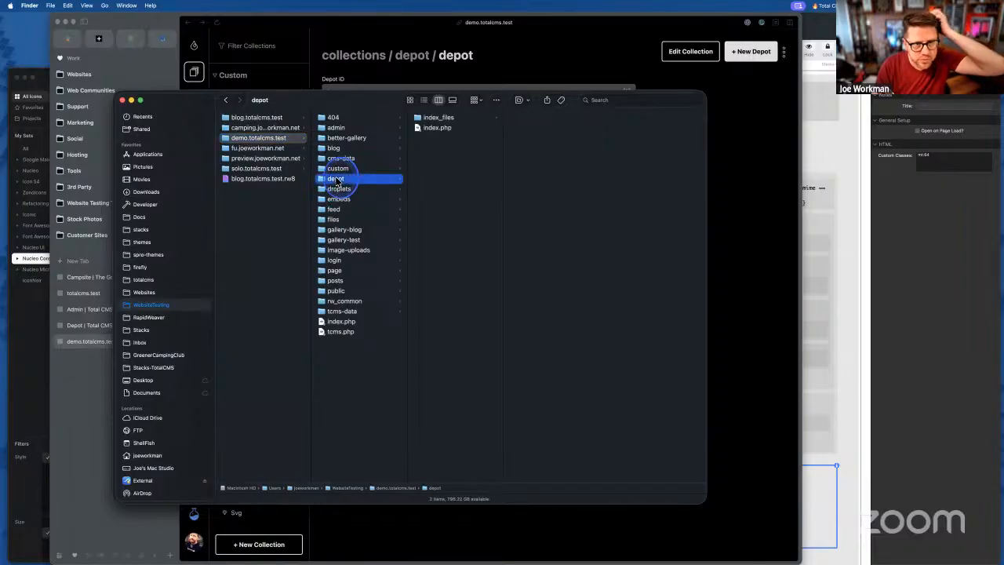
{"action": "left_click", "coordinate": [430, 118]}
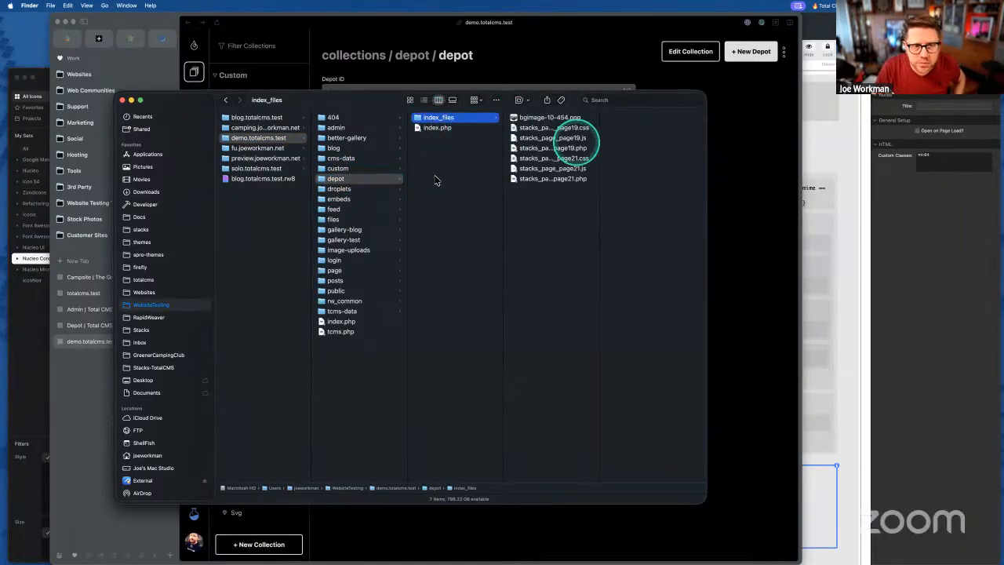
{"action": "left_click", "coordinate": [344, 312]}
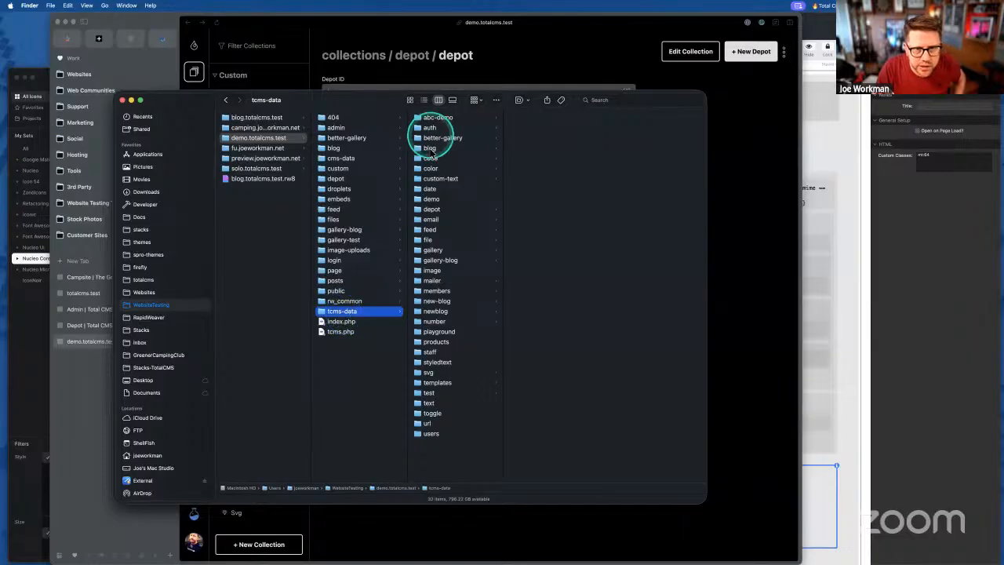
{"action": "left_click", "coordinate": [432, 209]}
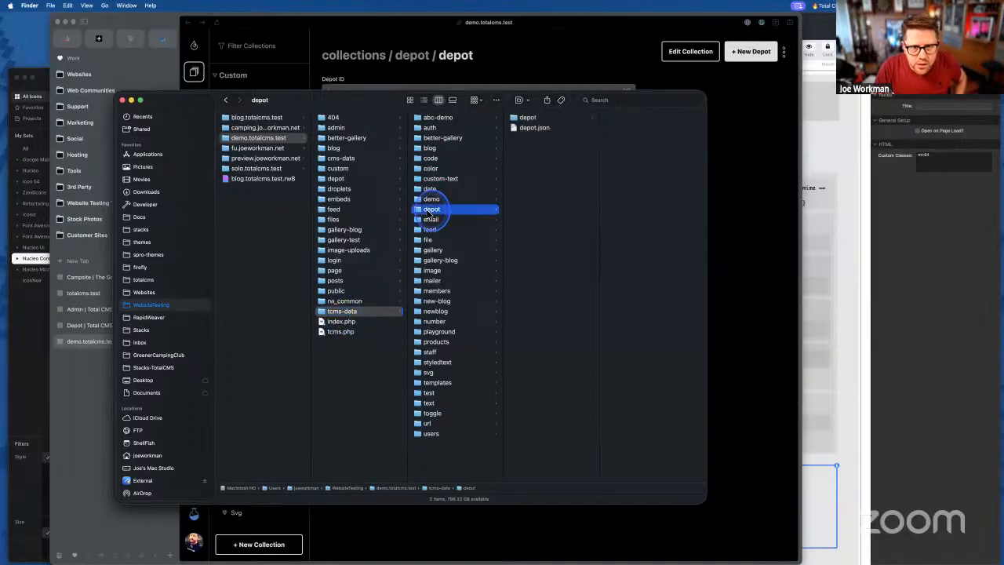
{"action": "left_click", "coordinate": [524, 128]}
{"action": "left_click_drag", "start_coordinate": [517, 133], "coordinate": [436, 547]}
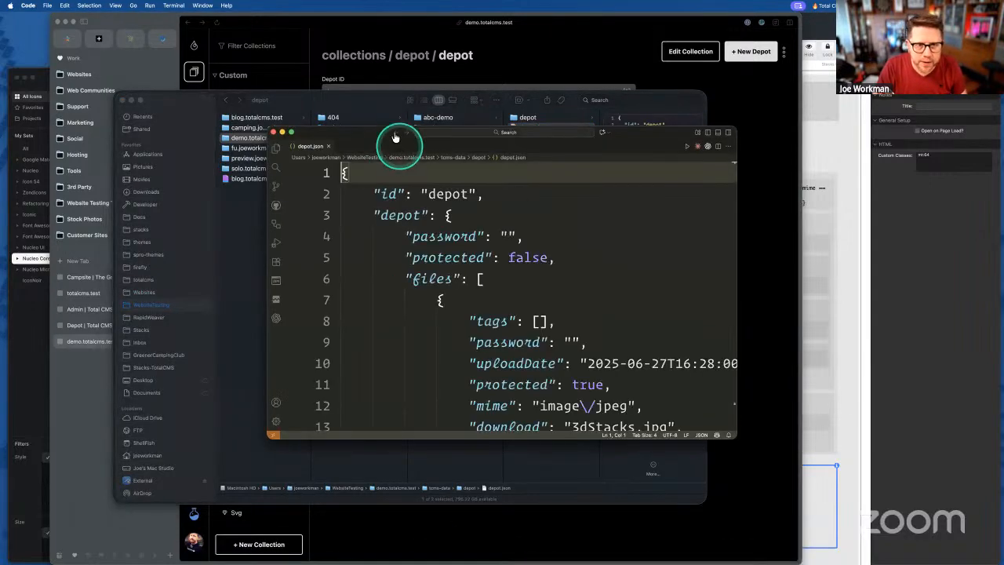
- Reposition and resize the depot.json window, then search the file for 'Folder'
{"action": "left_click_drag", "start_coordinate": [376, 130], "coordinate": [276, 31]}
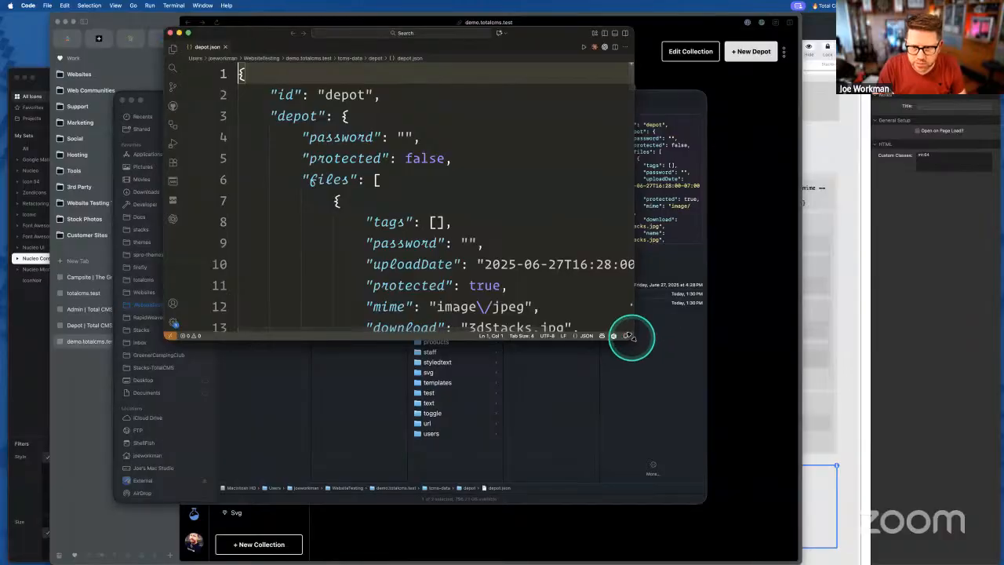
{"action": "left_click_drag", "start_coordinate": [630, 336], "coordinate": [789, 560]}
{"action": "scroll", "coordinate": [565, 376], "scroll_direction": "down", "scroll_amount": 5}
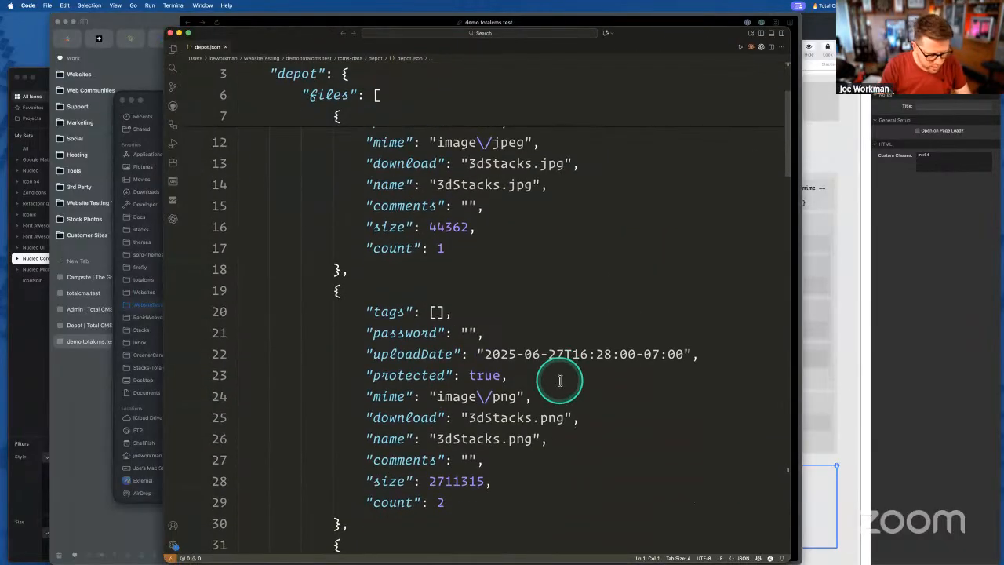
{"action": "key", "text": "super+f"}
{"action": "type", "text": "Folder"}
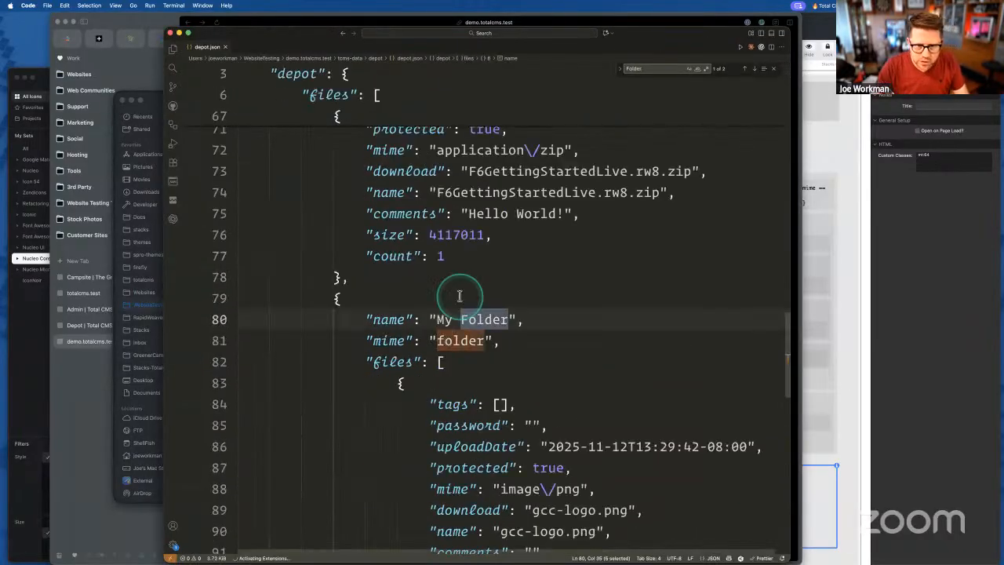
{"action": "scroll", "coordinate": [460, 296], "scroll_direction": "down", "scroll_amount": 5}
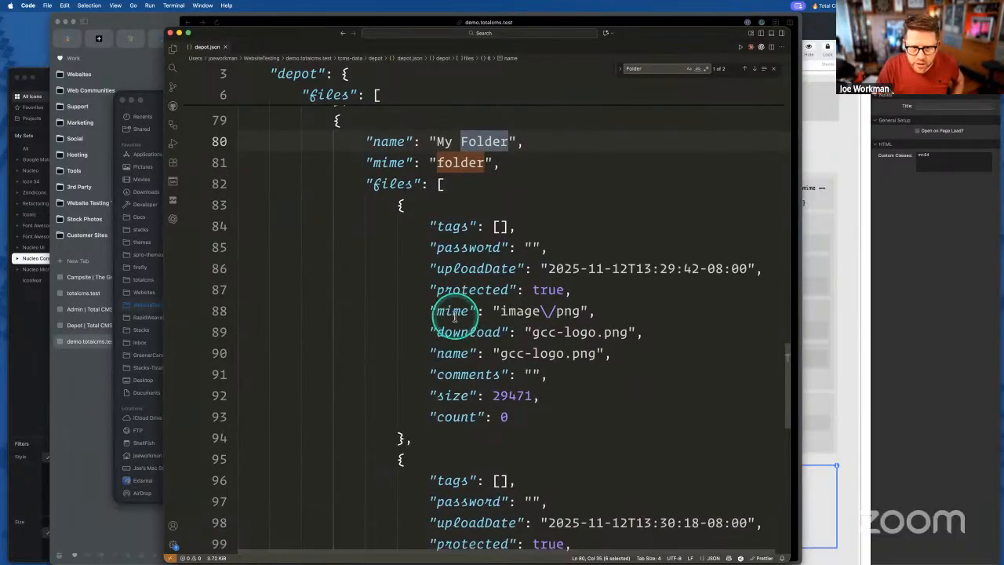
- Confirm the My Folder entry has mime 'folder' on line 81, then close the window
{"action": "left_click", "coordinate": [392, 162]}
{"action": "double_click", "coordinate": [459, 162]}
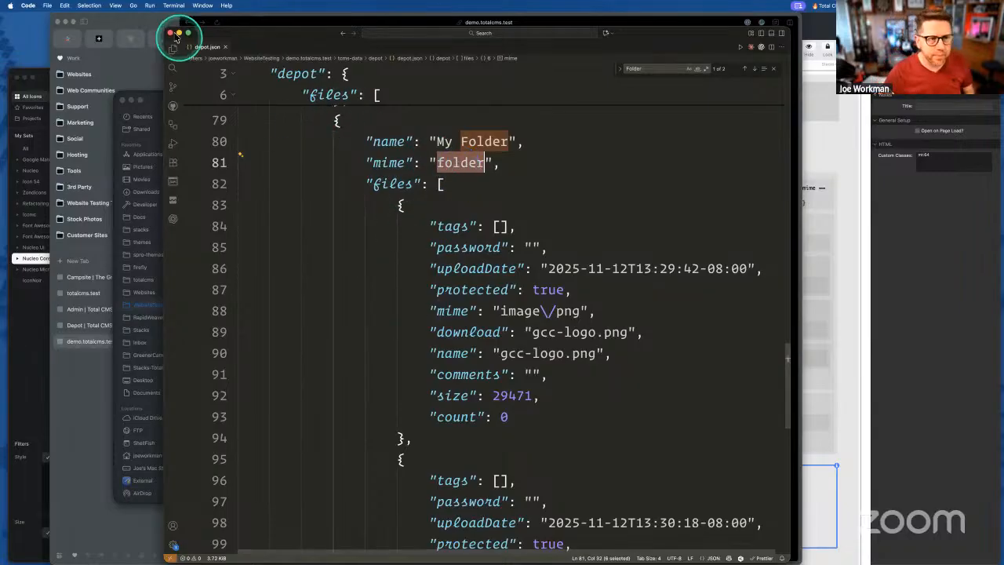
{"action": "left_click", "coordinate": [429, 143]}
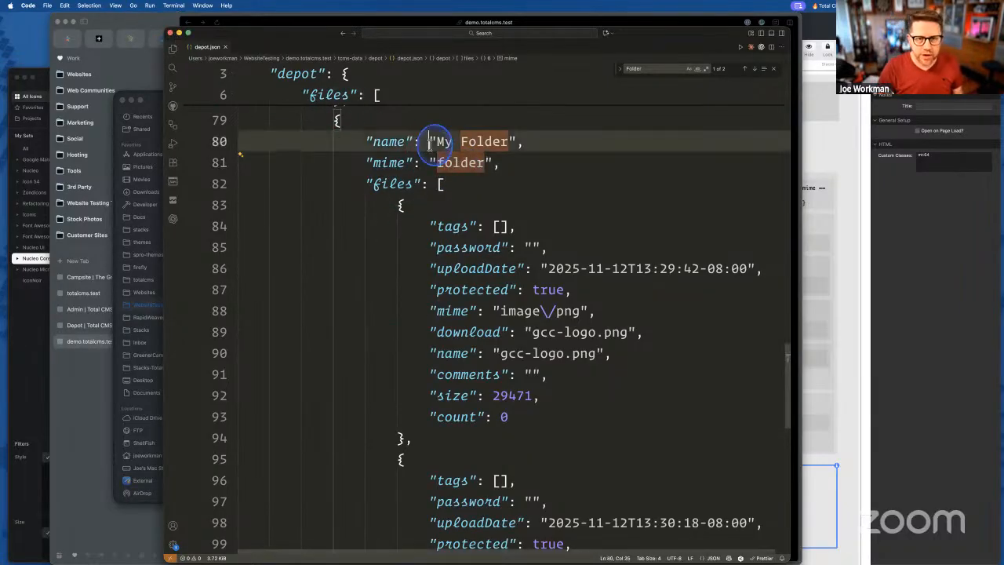
{"action": "double_click", "coordinate": [392, 162]}
{"action": "double_click", "coordinate": [471, 163]}
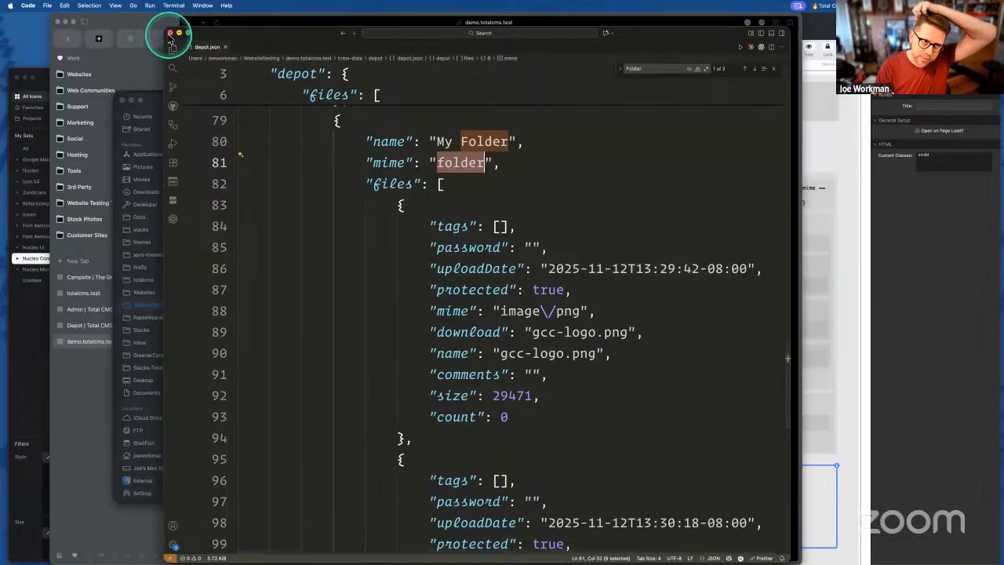
{"action": "left_click", "coordinate": [169, 32]}
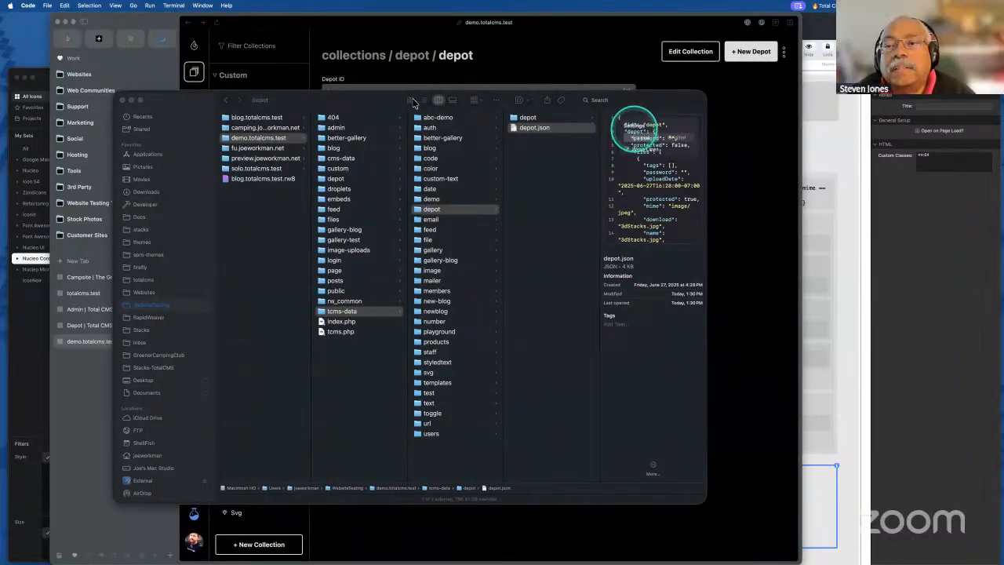
- Check My Folder's name and gcc-logo.png's details in the Total CMS admin, then return to RapidWeaver
{"action": "left_click", "coordinate": [126, 101]}
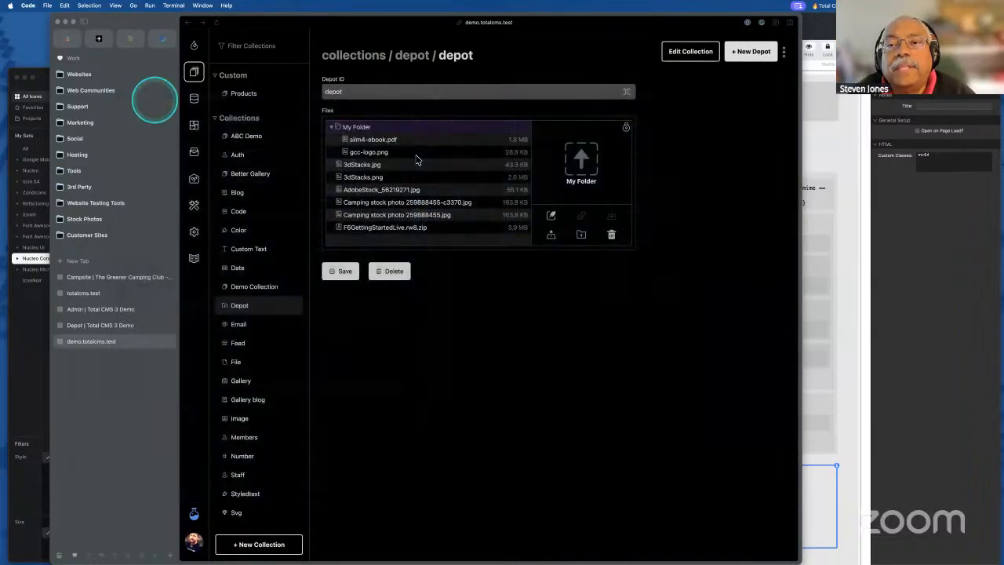
{"action": "left_click", "coordinate": [365, 135]}
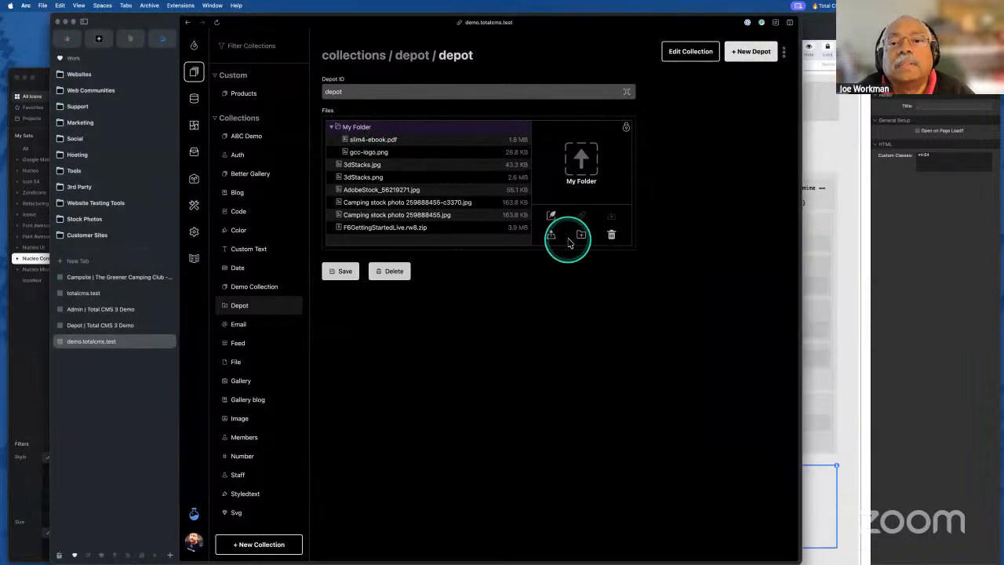
{"action": "left_click", "coordinate": [552, 217]}
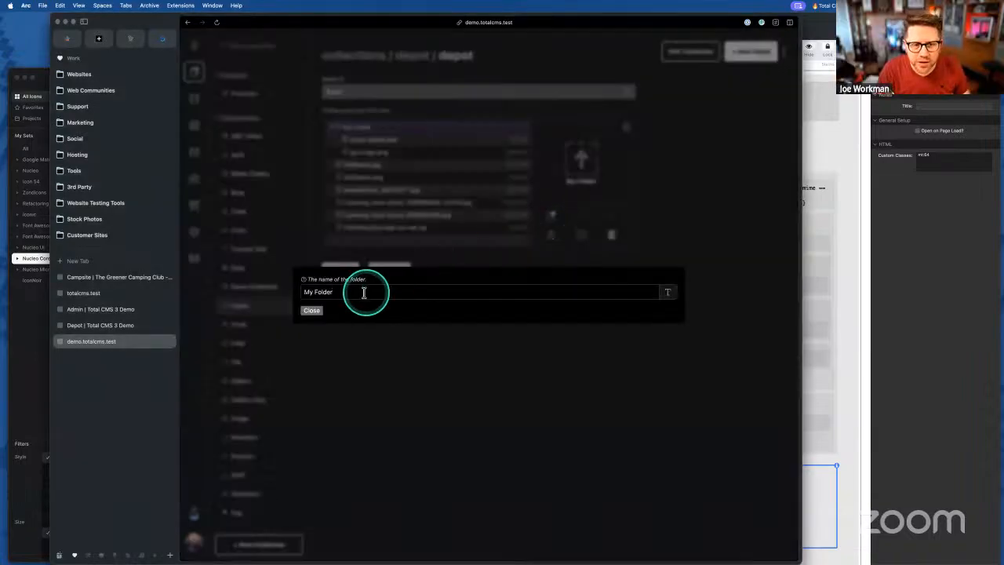
{"action": "left_click", "coordinate": [322, 311]}
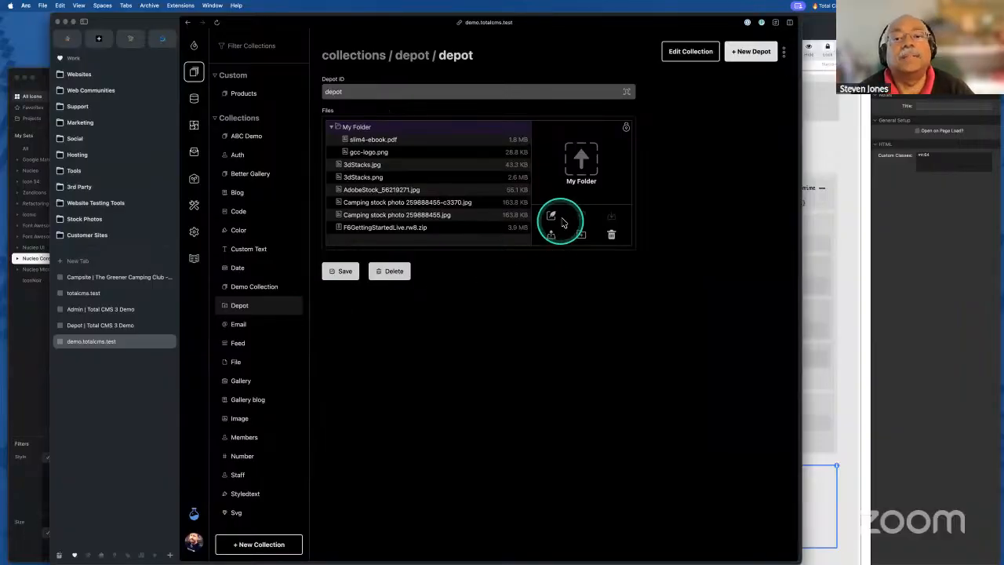
{"action": "left_click", "coordinate": [433, 215]}
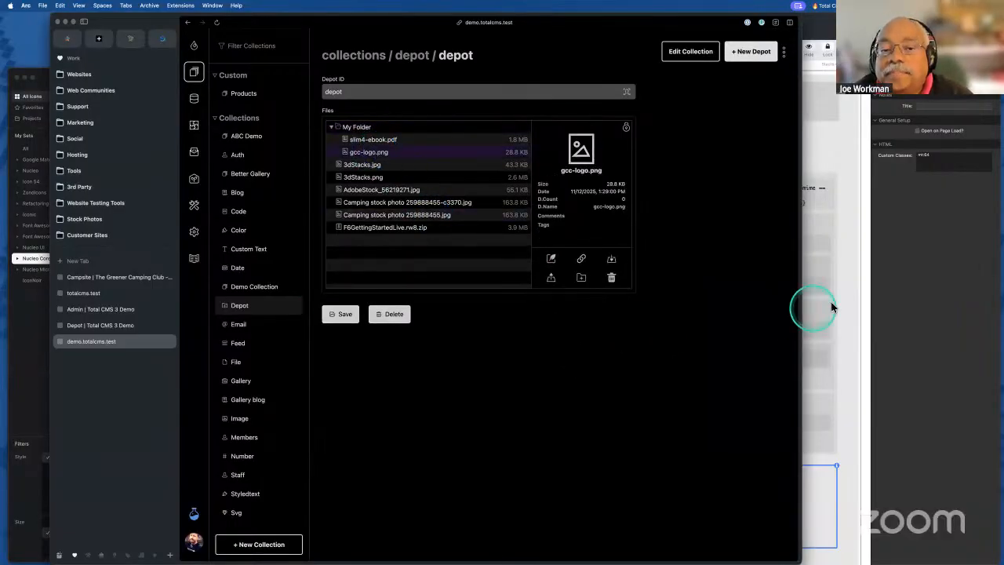
{"action": "left_click", "coordinate": [915, 286]}
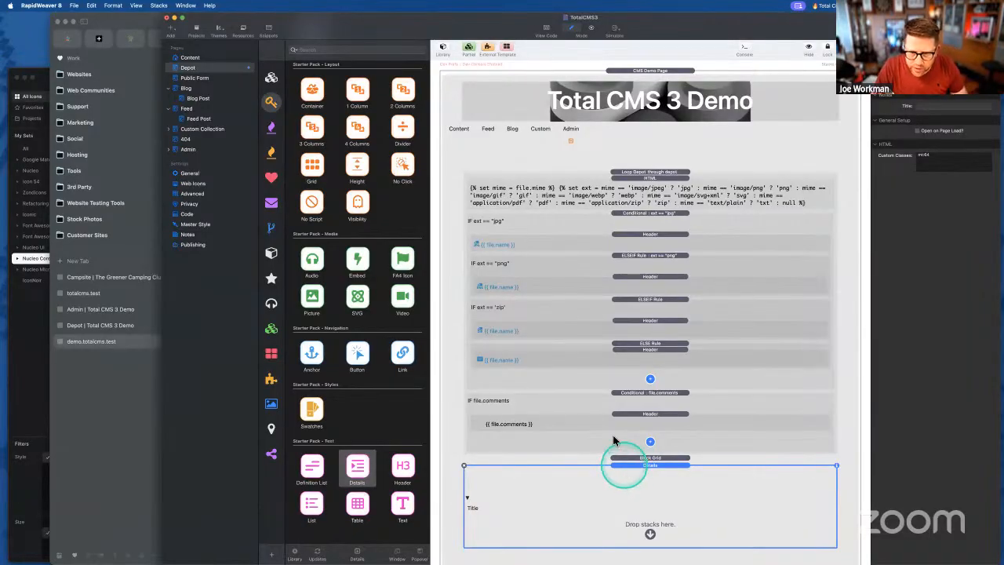
- Copy the Loop Depot stack into the Block Grid
{"action": "scroll", "coordinate": [597, 298], "scroll_direction": "down", "scroll_amount": 1}
{"action": "left_click", "coordinate": [620, 155]}
{"action": "left_click_drag", "start_coordinate": [625, 154], "coordinate": [643, 465]}
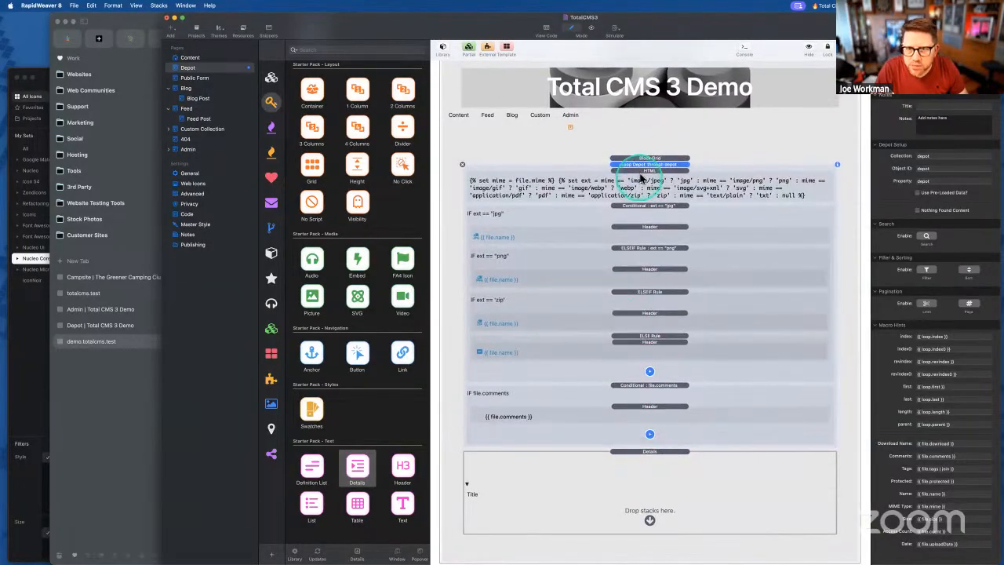
{"action": "scroll", "coordinate": [641, 170], "scroll_direction": "up", "scroll_amount": 2}
{"action": "left_click_drag", "start_coordinate": [639, 175], "coordinate": [641, 170]}
{"action": "scroll", "coordinate": [632, 270], "scroll_direction": "down", "scroll_amount": 5}
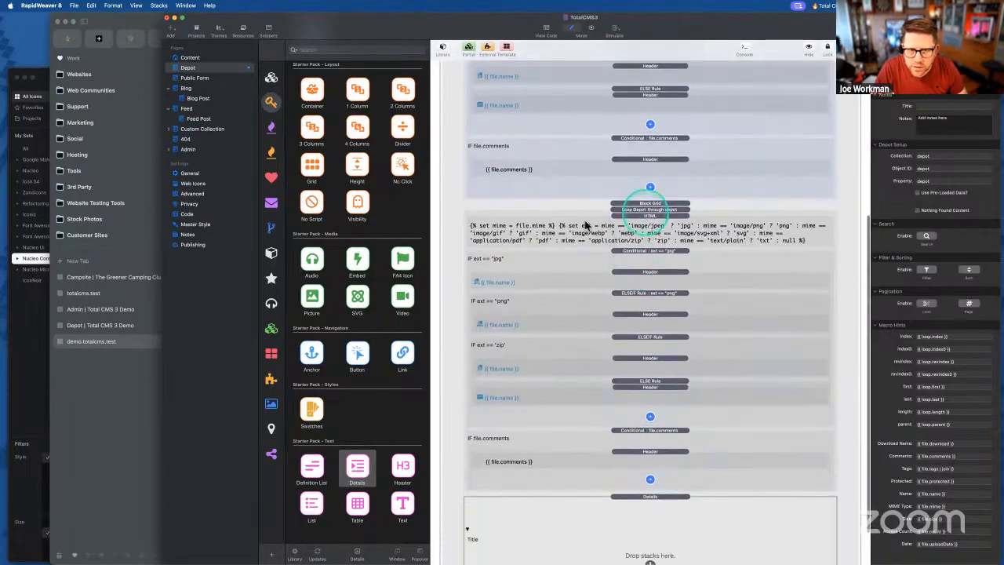
{"action": "scroll", "coordinate": [335, 108], "scroll_direction": "up", "scroll_amount": 8}
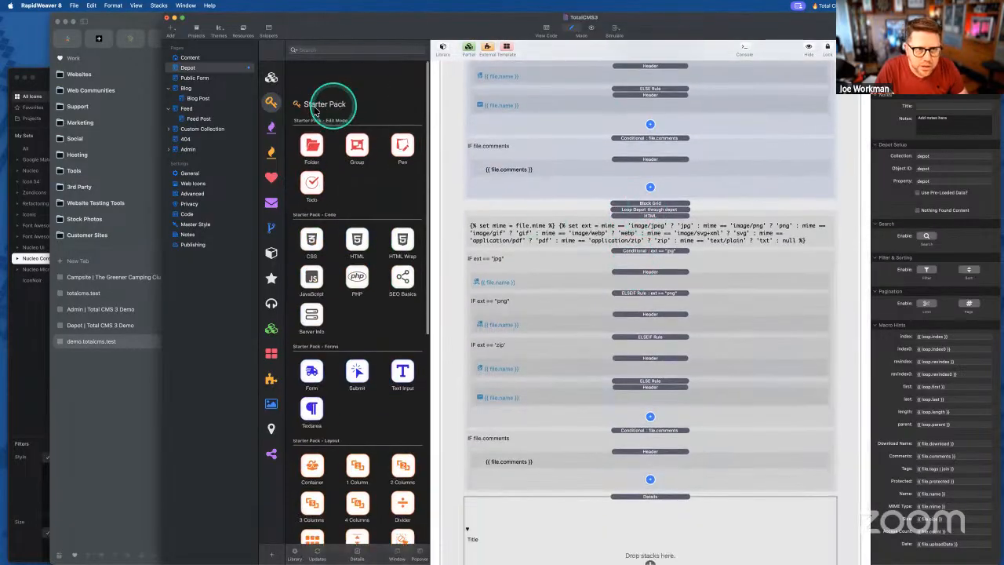
- Add a Foundation 6 Container to the Block Grid and move the copied Depot loop into it
{"action": "left_click", "coordinate": [271, 77]}
{"action": "left_click_drag", "start_coordinate": [311, 267], "coordinate": [634, 208]}
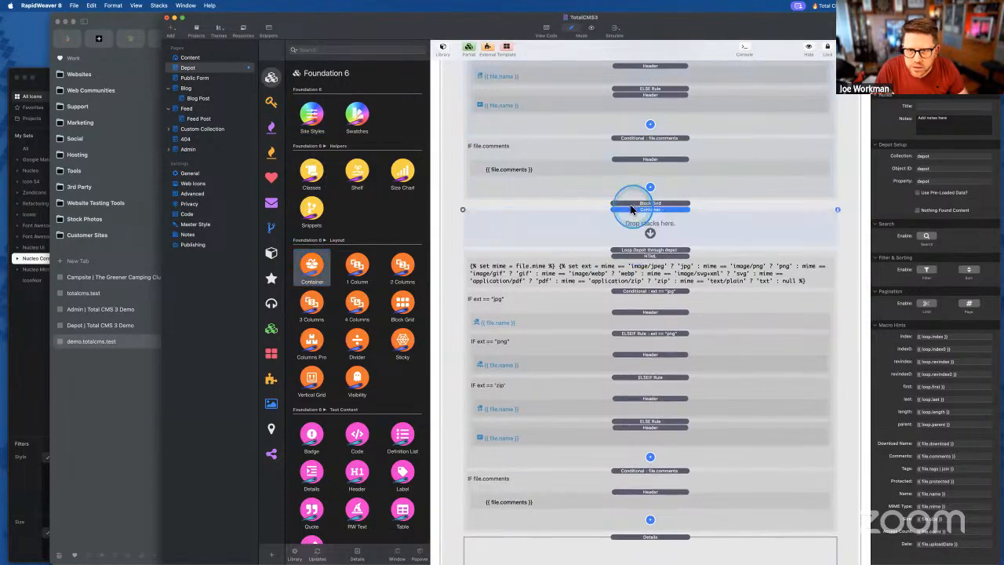
{"action": "left_click", "coordinate": [939, 404]}
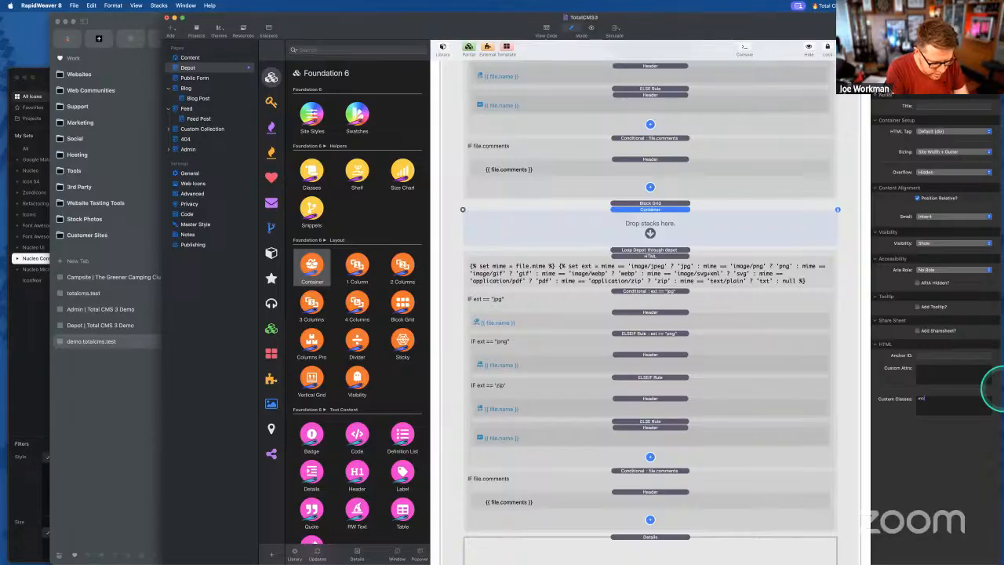
{"action": "left_click", "coordinate": [658, 277]}
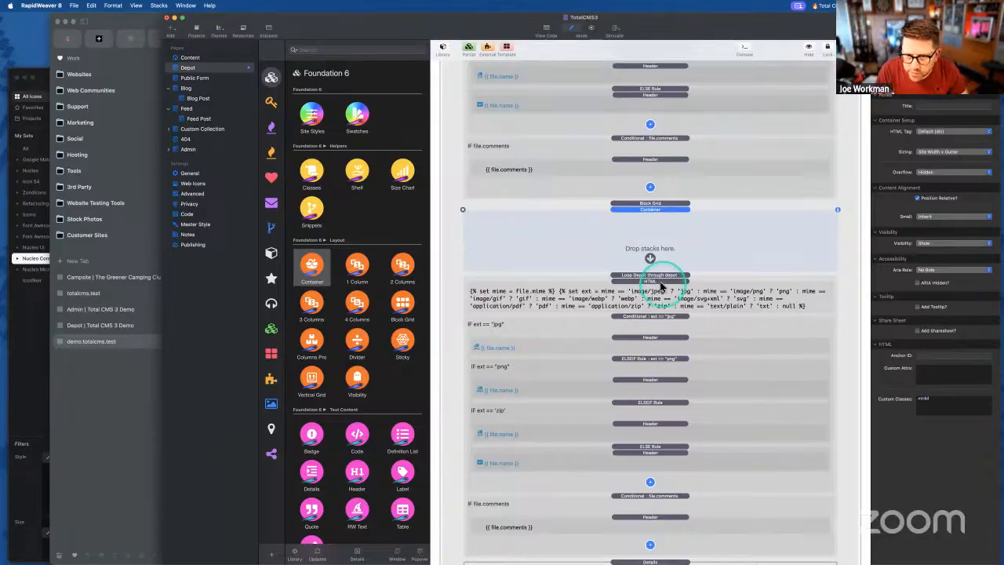
{"action": "left_click_drag", "start_coordinate": [657, 276], "coordinate": [651, 252]}
{"action": "left_click", "coordinate": [651, 533]}
{"action": "left_click_drag", "start_coordinate": [652, 541], "coordinate": [656, 528]}
- Review the code in the loop's HTML code stack
{"action": "left_click", "coordinate": [640, 247]}
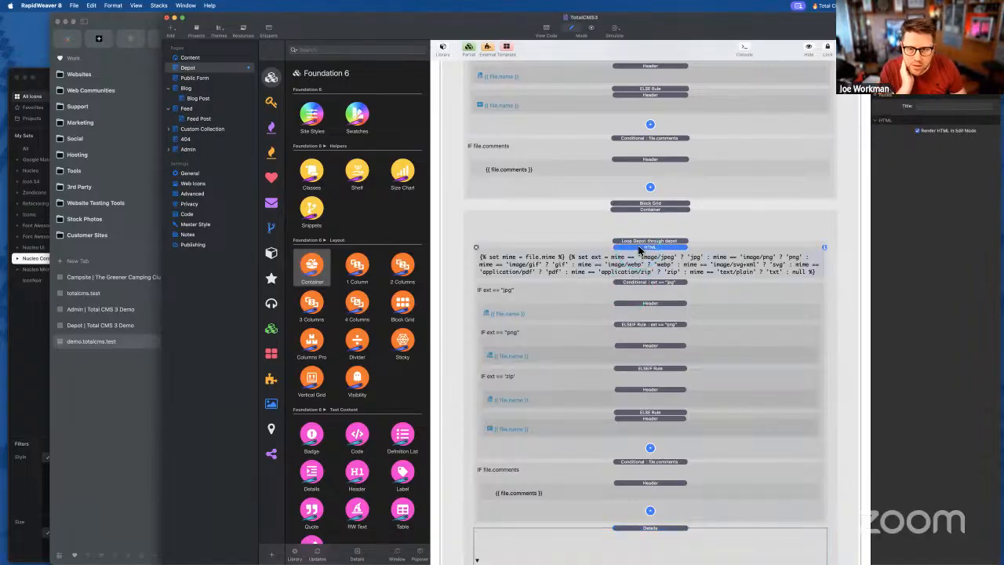
{"action": "double_click", "coordinate": [633, 261]}
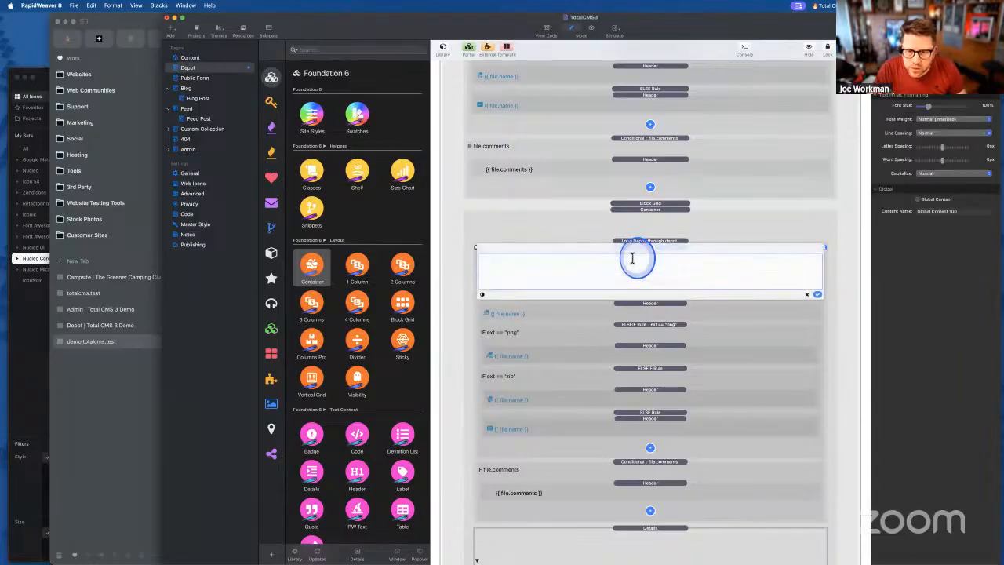
{"action": "left_click", "coordinate": [816, 296]}
{"action": "left_click", "coordinate": [509, 314]}
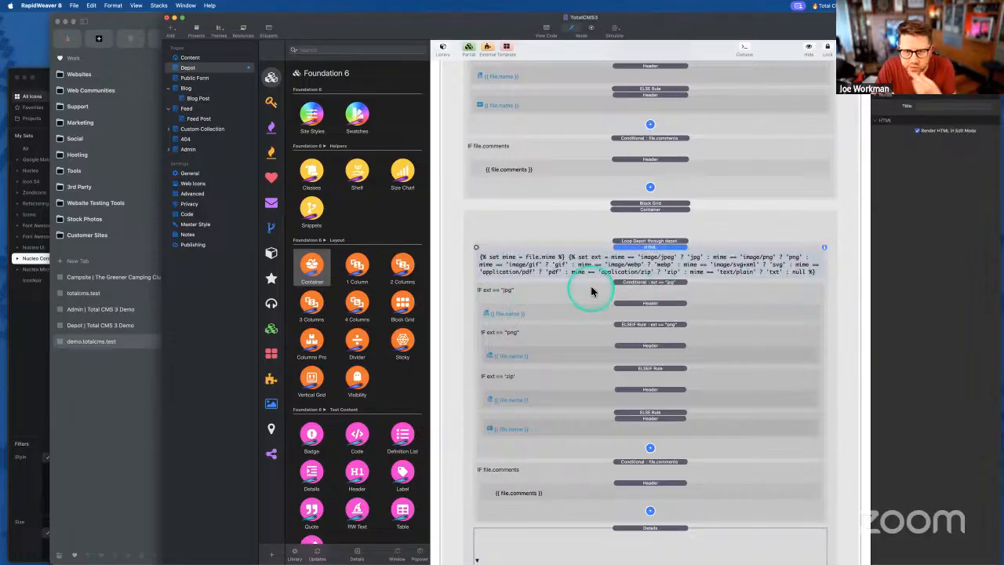
- Try adding a Starter Pack Folder stack above the jpg conditional, then undo it
{"action": "left_click", "coordinate": [642, 287]}
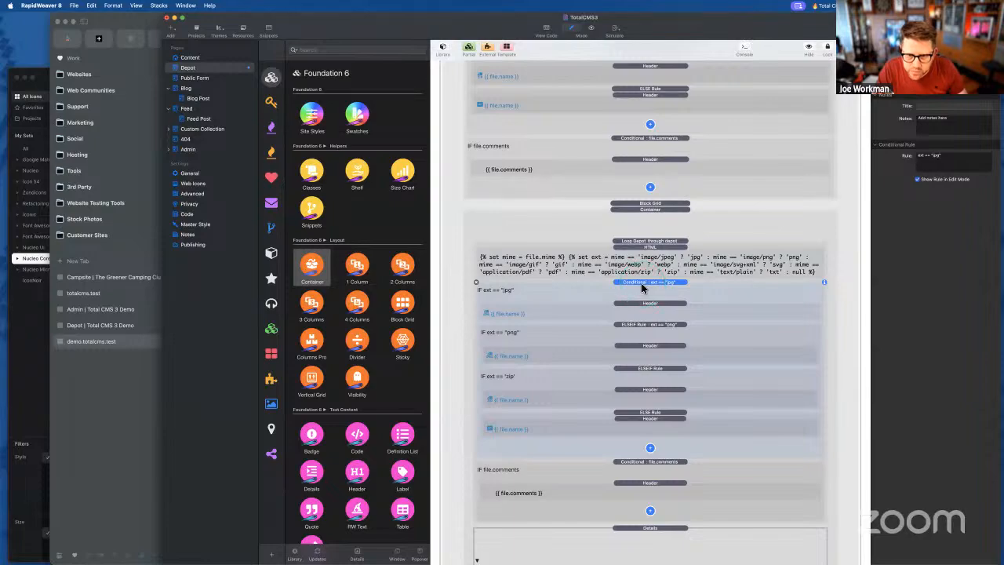
{"action": "left_click", "coordinate": [272, 123]}
{"action": "left_click", "coordinate": [274, 119]}
{"action": "left_click", "coordinate": [312, 118]}
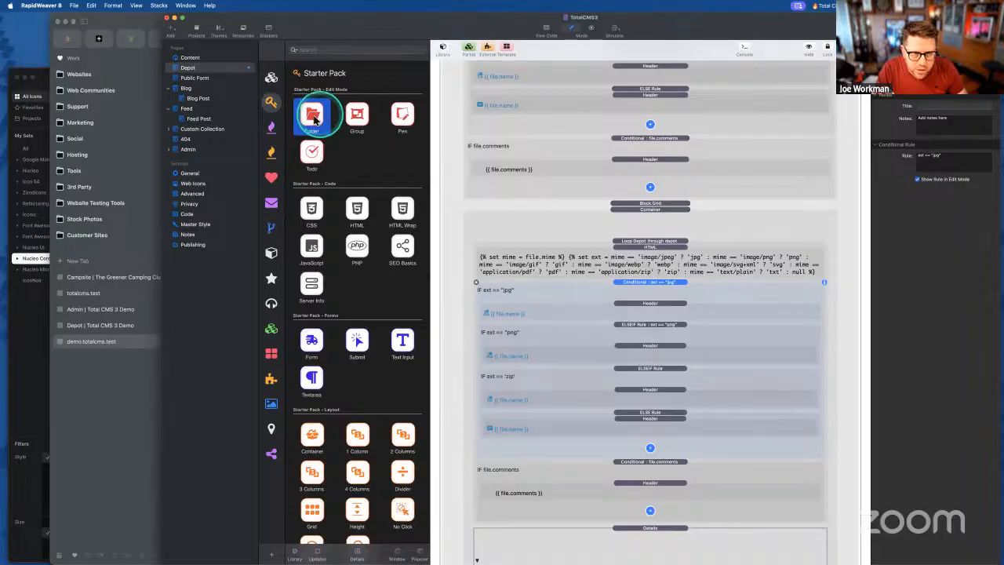
{"action": "left_click_drag", "start_coordinate": [314, 118], "coordinate": [571, 288]}
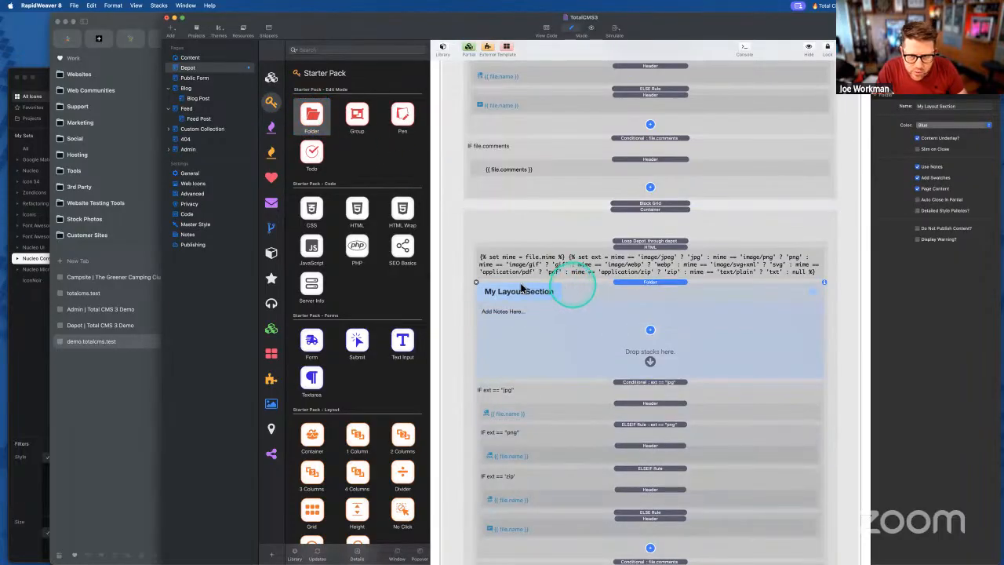
{"action": "key", "text": "super+z"}
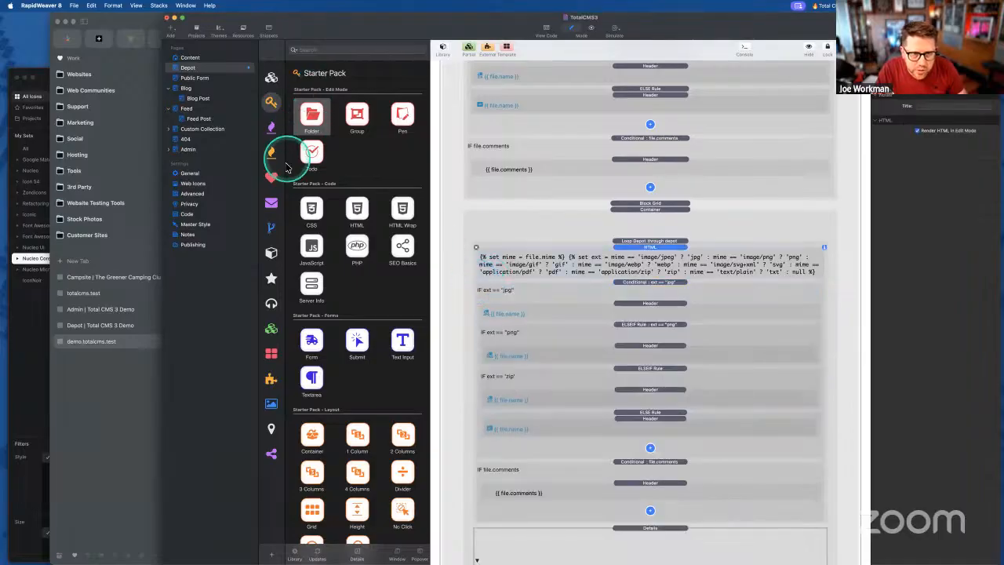
- Add a Total CMS 3 Conditional above the jpg check and start replacing its rule with 'fil'
{"action": "left_click", "coordinate": [271, 126]}
{"action": "scroll", "coordinate": [314, 235], "scroll_direction": "down", "scroll_amount": 5}
{"action": "scroll", "coordinate": [306, 199], "scroll_direction": "up", "scroll_amount": 3}
{"action": "left_click_drag", "start_coordinate": [311, 141], "coordinate": [607, 284]}
{"action": "left_click", "coordinate": [941, 153]}
{"action": "triple_click", "coordinate": [945, 155]}
{"action": "type", "text": "f"}
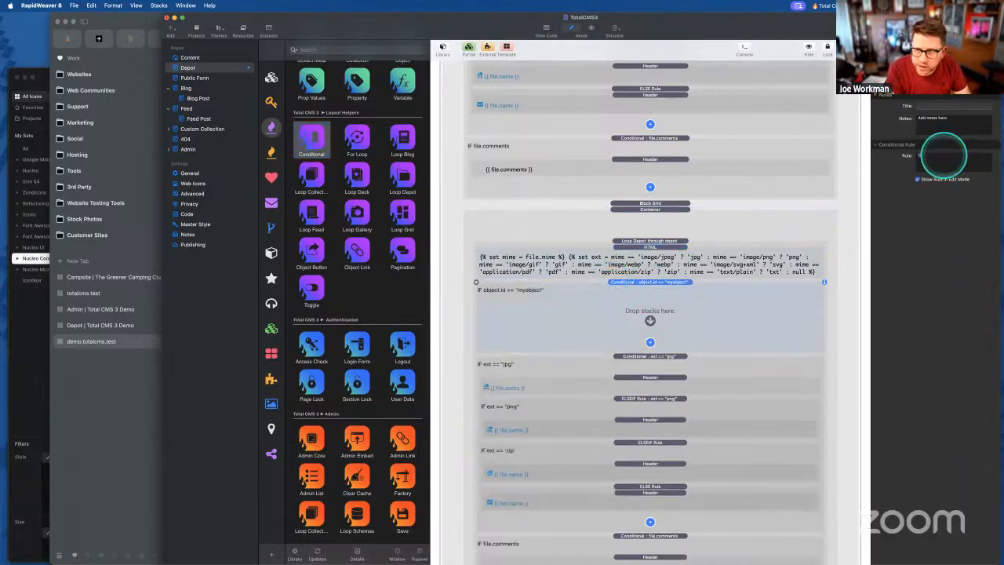
{"action": "type", "text": "ile.mime == 'folder"}
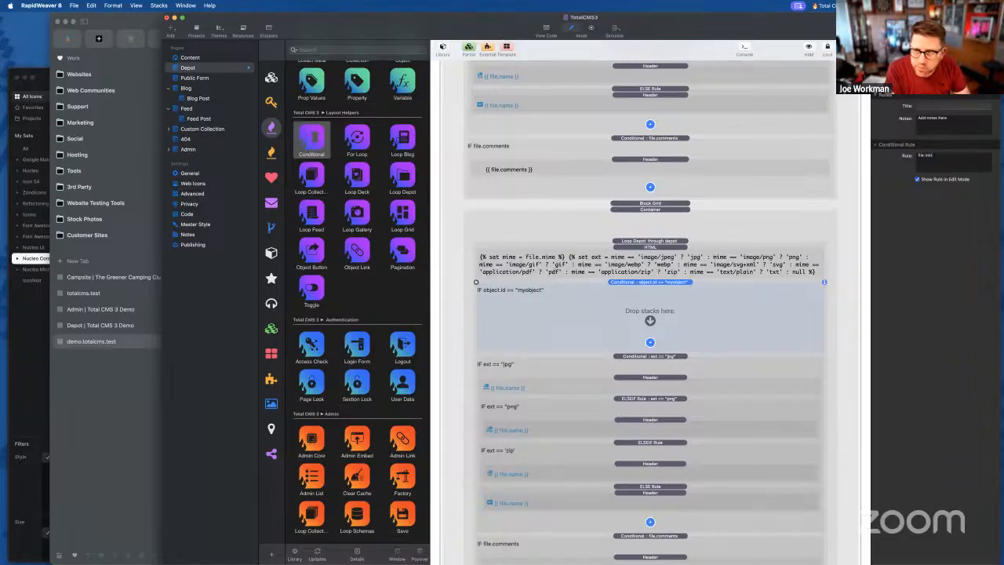
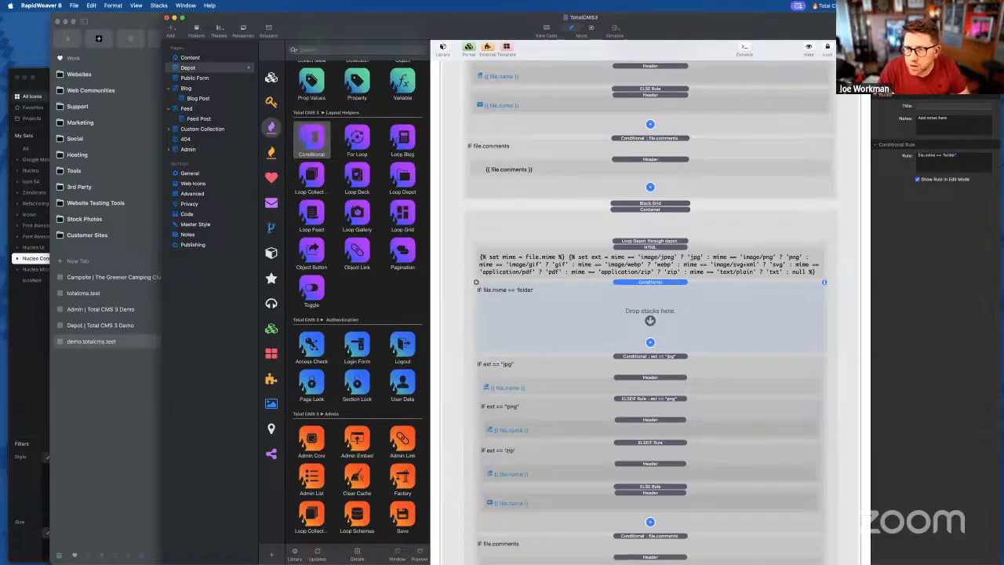
- Add an ELSE branch to the folder conditional and move the Details block into the folder case
{"action": "left_click", "coordinate": [649, 342]}
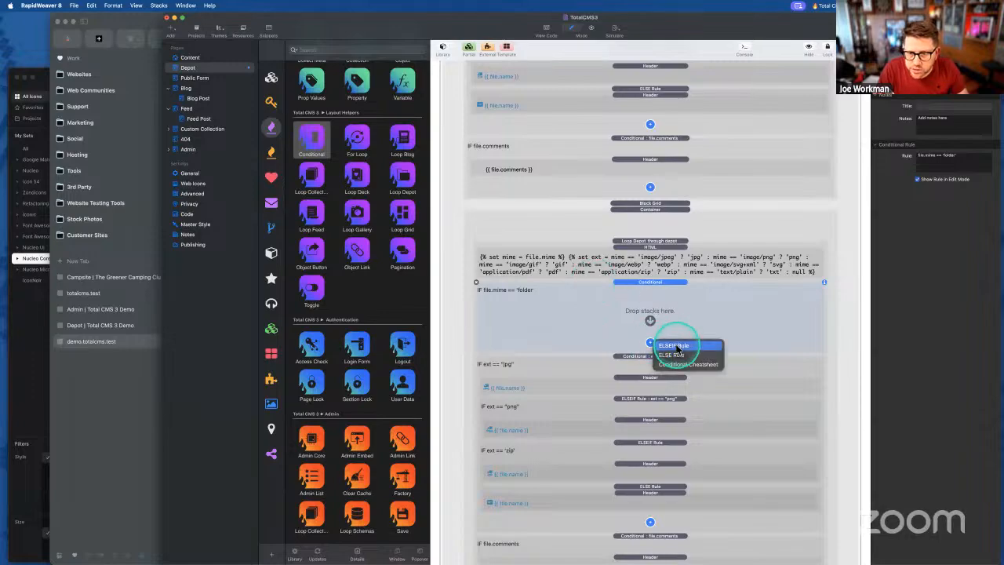
{"action": "left_click", "coordinate": [678, 358]}
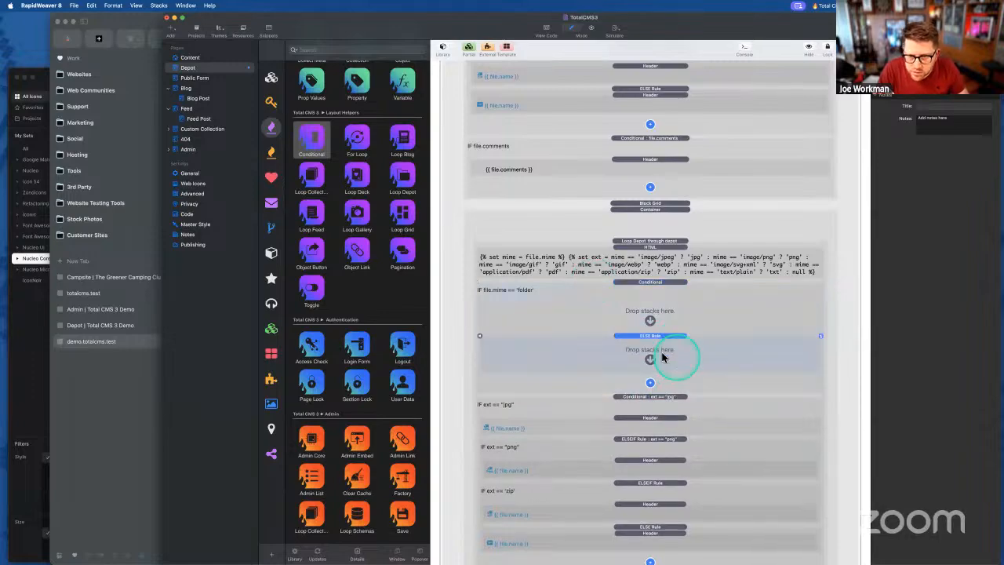
{"action": "scroll", "coordinate": [623, 430], "scroll_direction": "down", "scroll_amount": 5}
{"action": "left_click", "coordinate": [630, 474]}
{"action": "left_click_drag", "start_coordinate": [630, 477], "coordinate": [632, 146]}
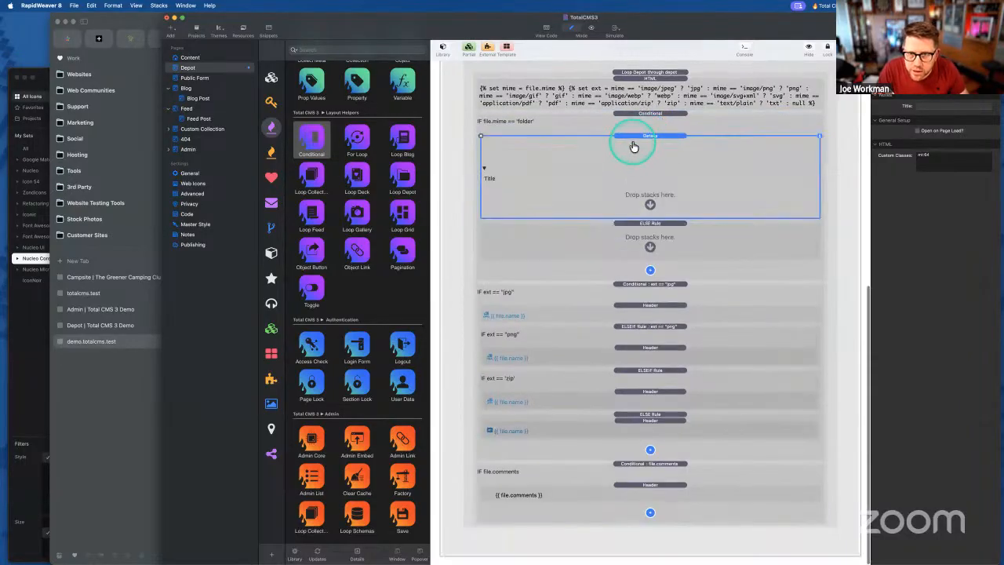
- Set the Details block's title to {{ file.name }}
{"action": "double_click", "coordinate": [491, 180]}
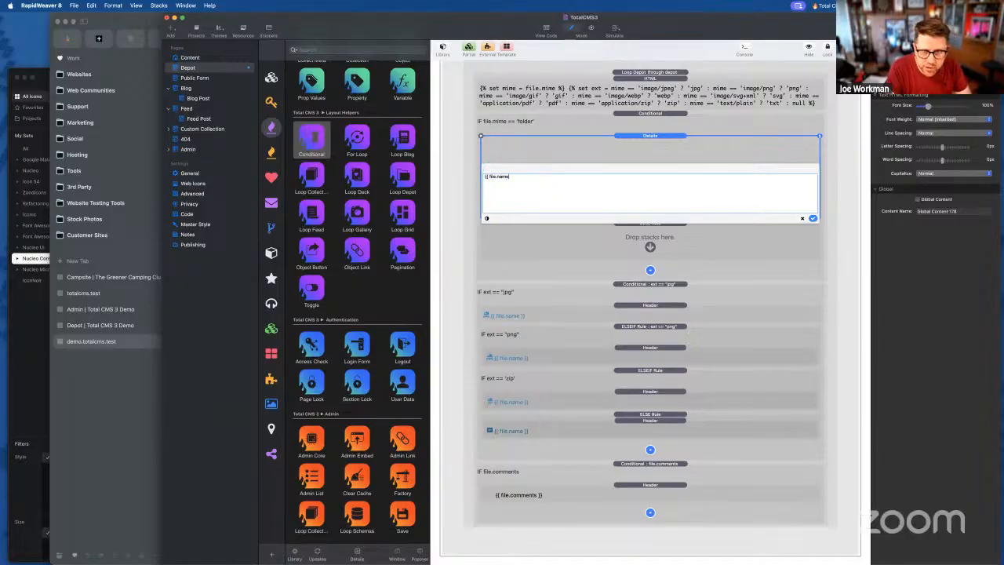
{"action": "left_click", "coordinate": [813, 218]}
{"action": "left_click", "coordinate": [632, 161]}
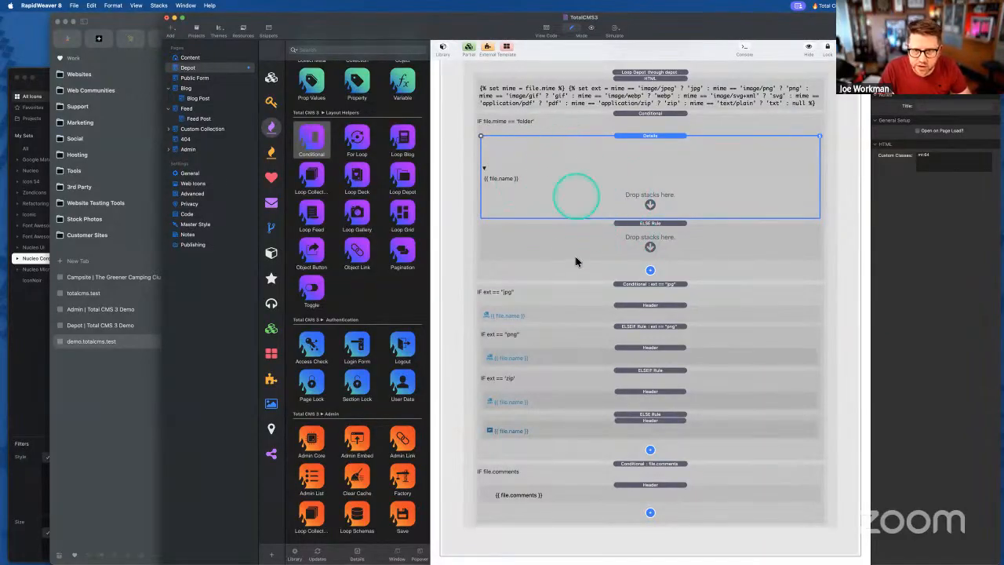
{"action": "left_click", "coordinate": [573, 249]}
{"action": "left_click", "coordinate": [630, 294]}
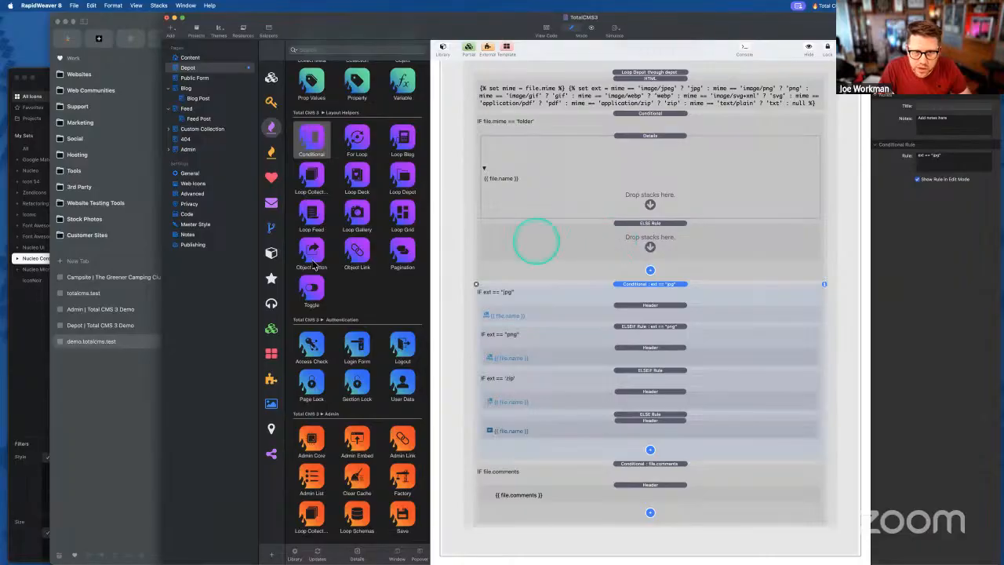
- Try a Starter Pack List stack in the ELSE branch, then remove it
{"action": "scroll", "coordinate": [311, 255], "scroll_direction": "up", "scroll_amount": 10}
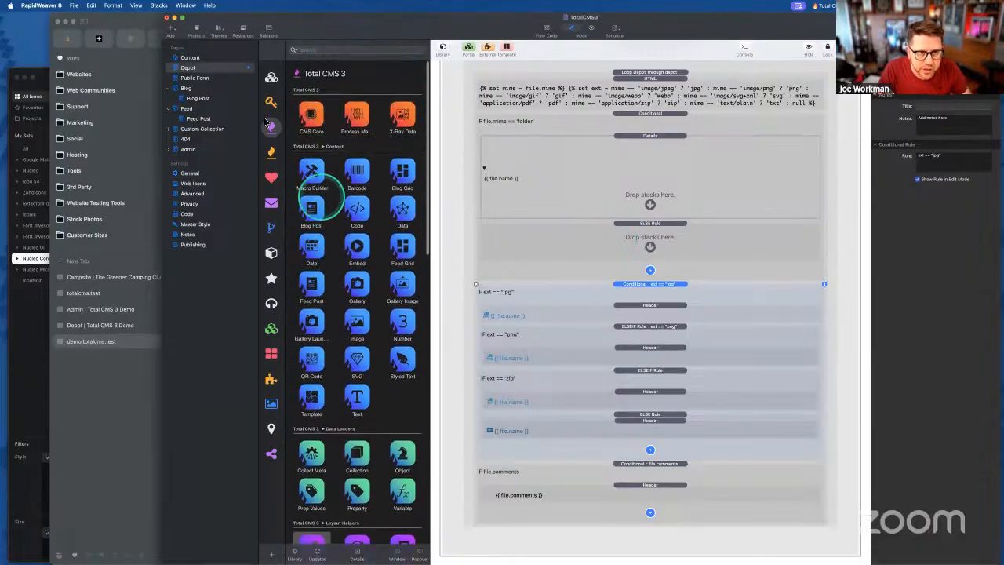
{"action": "left_click", "coordinate": [271, 77]}
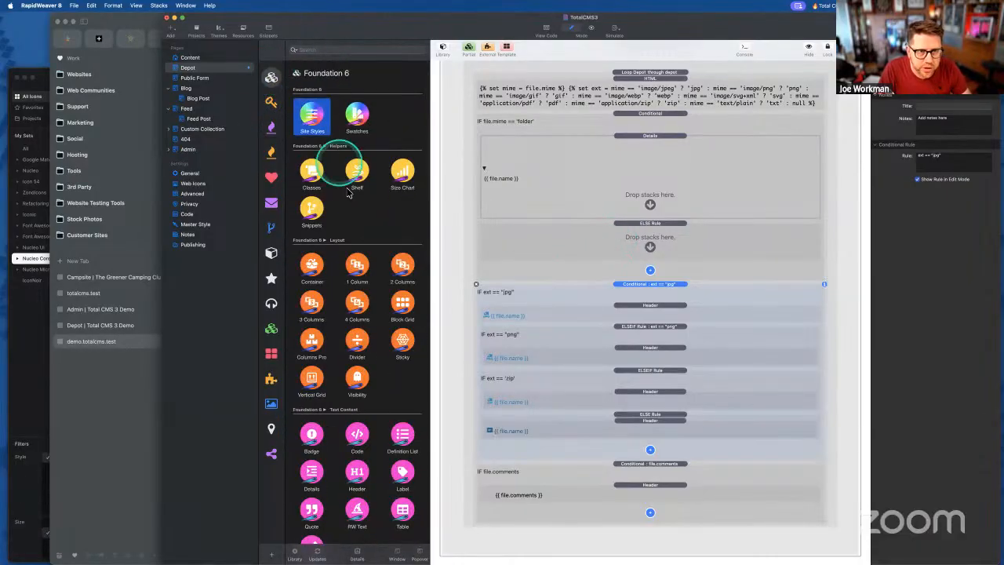
{"action": "left_click", "coordinate": [273, 126]}
{"action": "scroll", "coordinate": [361, 280], "scroll_direction": "down", "scroll_amount": 5}
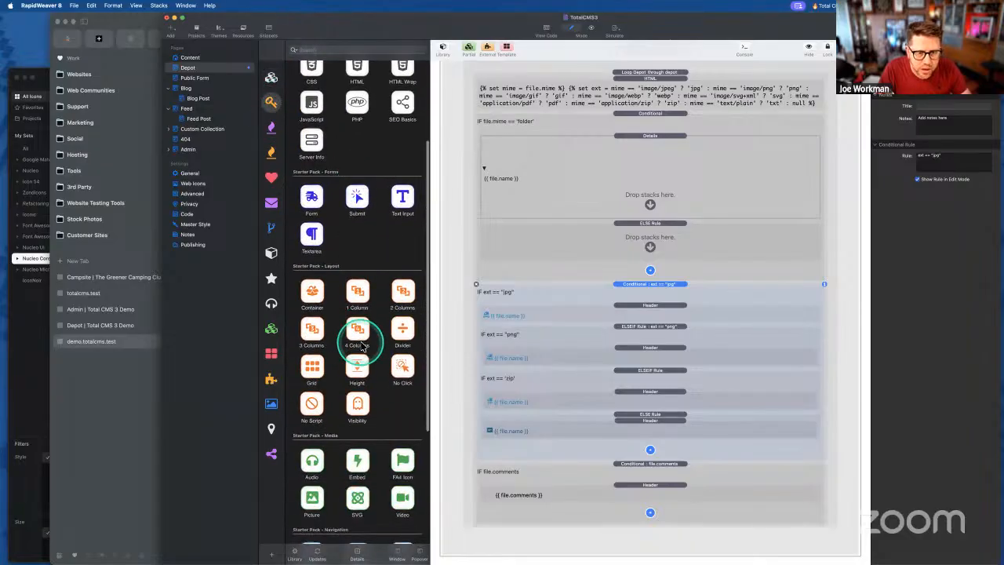
{"action": "scroll", "coordinate": [358, 337], "scroll_direction": "down", "scroll_amount": 7}
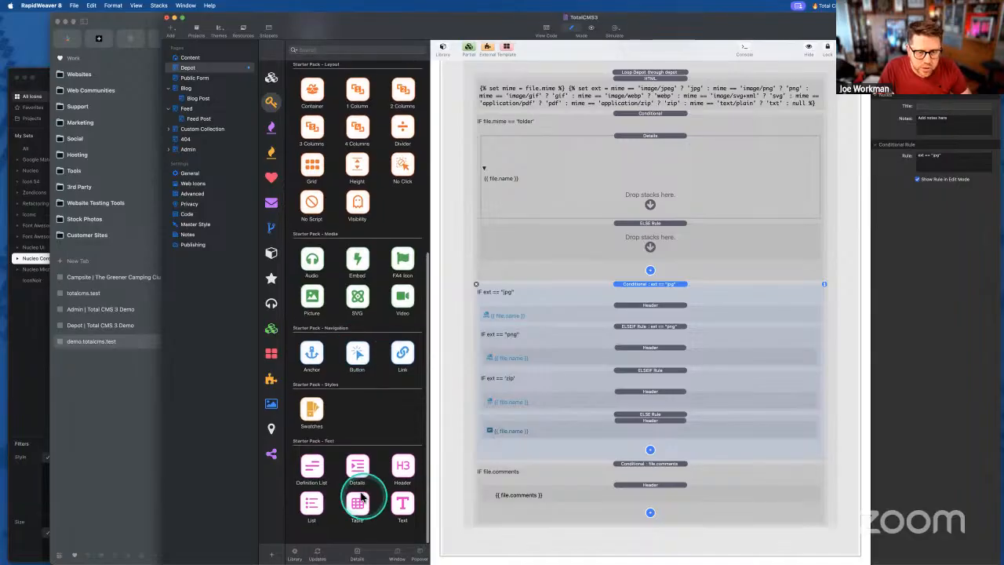
{"action": "left_click_drag", "start_coordinate": [312, 502], "coordinate": [630, 232]}
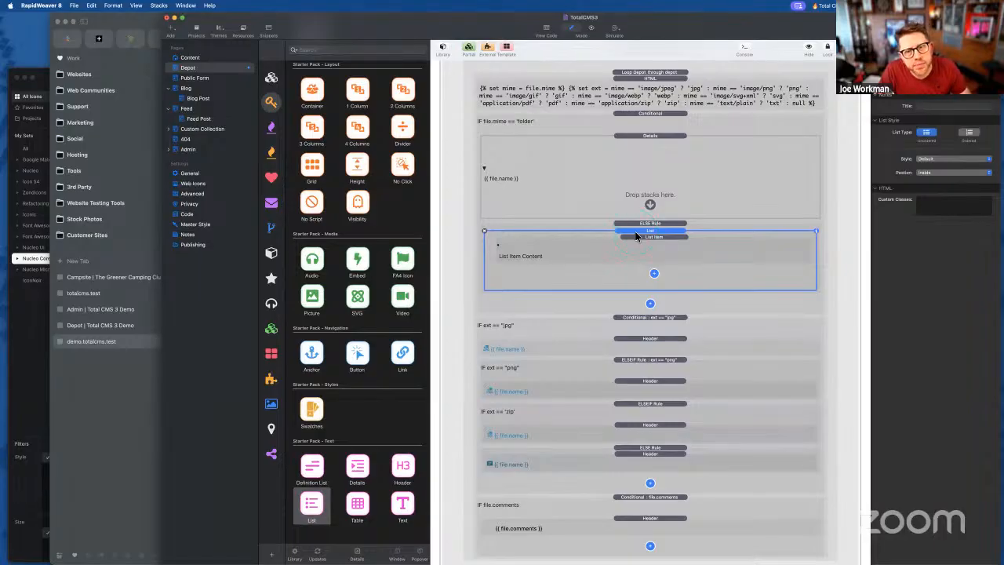
{"action": "left_click", "coordinate": [485, 231]}
- Move the jpg file-type conditional into the ELSE branch and relocate the file.comments conditional
{"action": "left_click", "coordinate": [651, 251]}
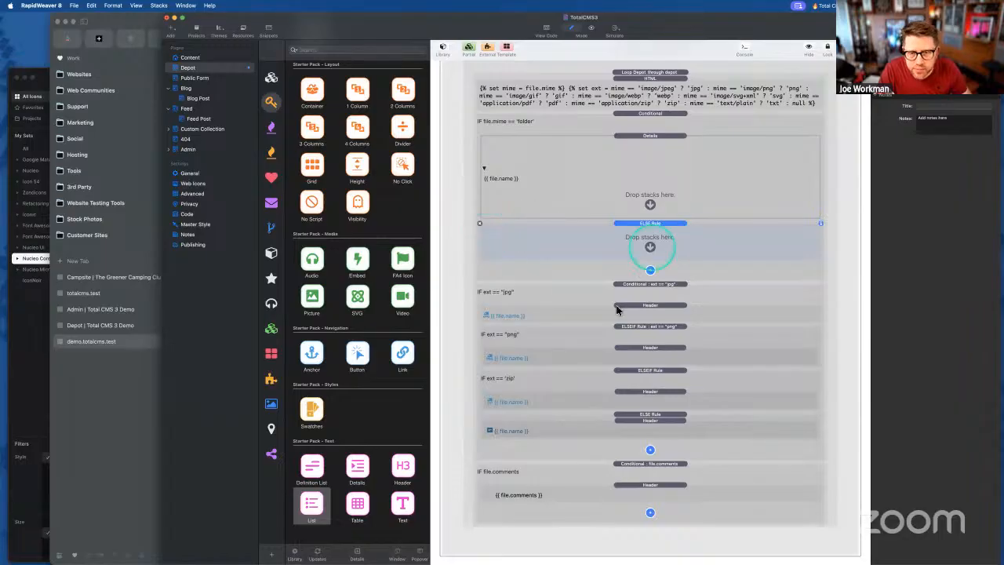
{"action": "left_click", "coordinate": [634, 310]}
{"action": "left_click", "coordinate": [634, 287]}
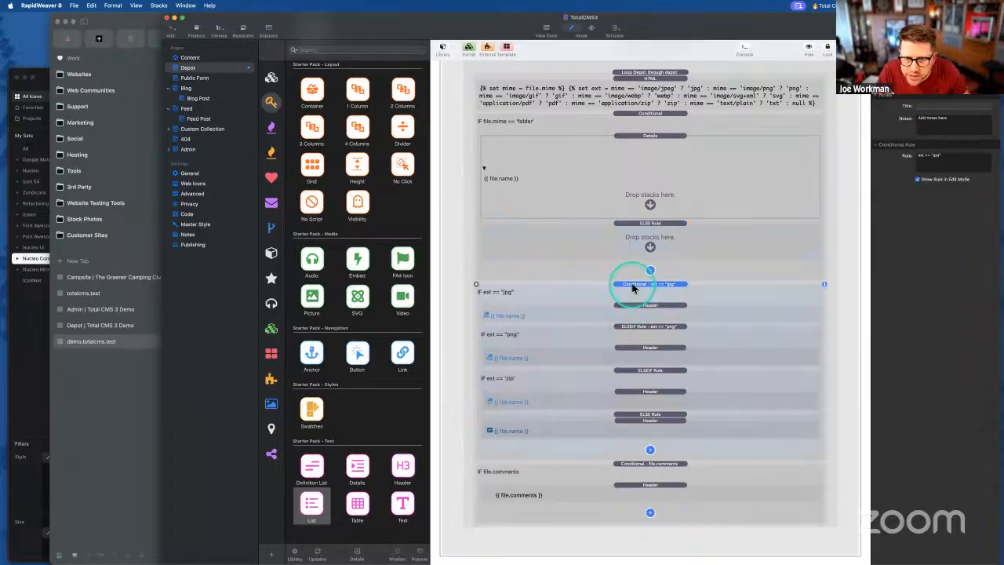
{"action": "mouse_move", "coordinate": [634, 287]}
{"action": "left_mouse_down"}
{"action": "mouse_move", "coordinate": [639, 243]}
{"action": "mouse_move", "coordinate": [637, 276]}
{"action": "left_mouse_up"}
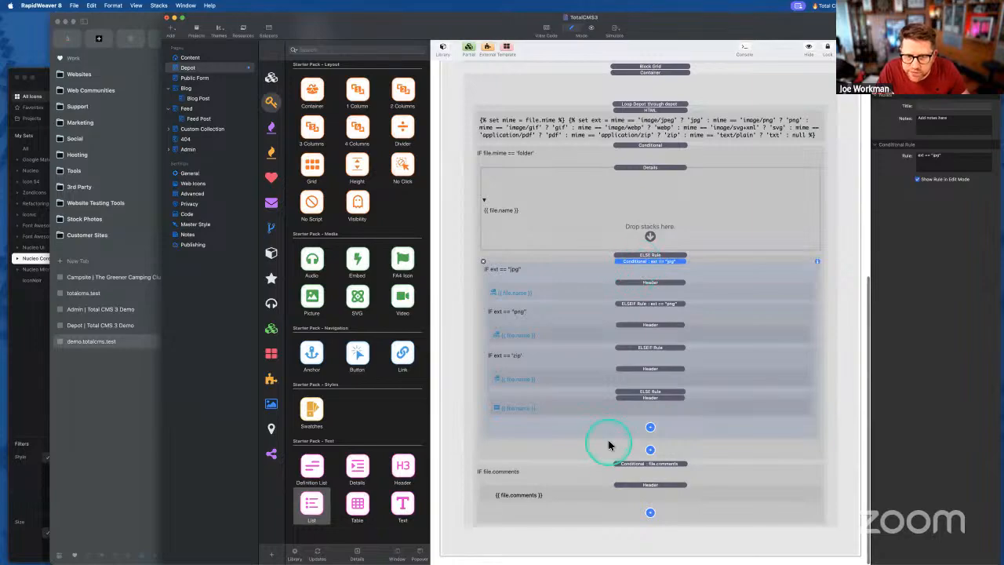
{"action": "left_click", "coordinate": [614, 471]}
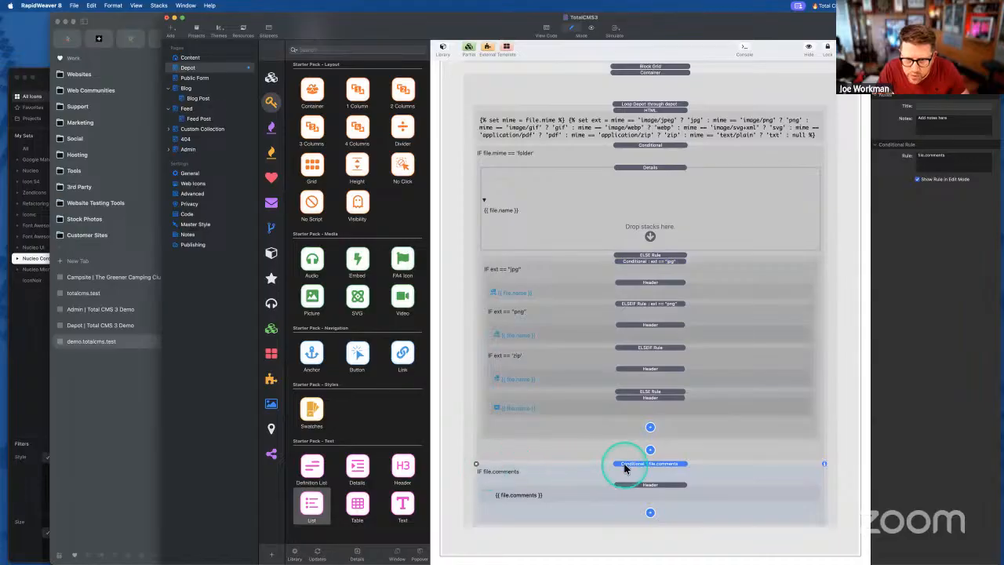
{"action": "left_click_drag", "start_coordinate": [625, 467], "coordinate": [474, 463]}
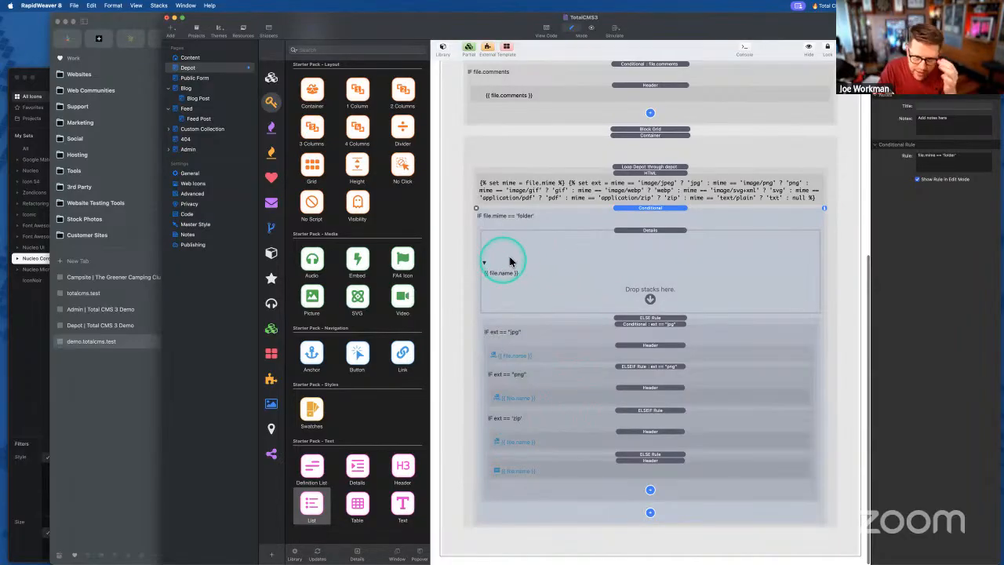
{"action": "left_click", "coordinate": [570, 243]}
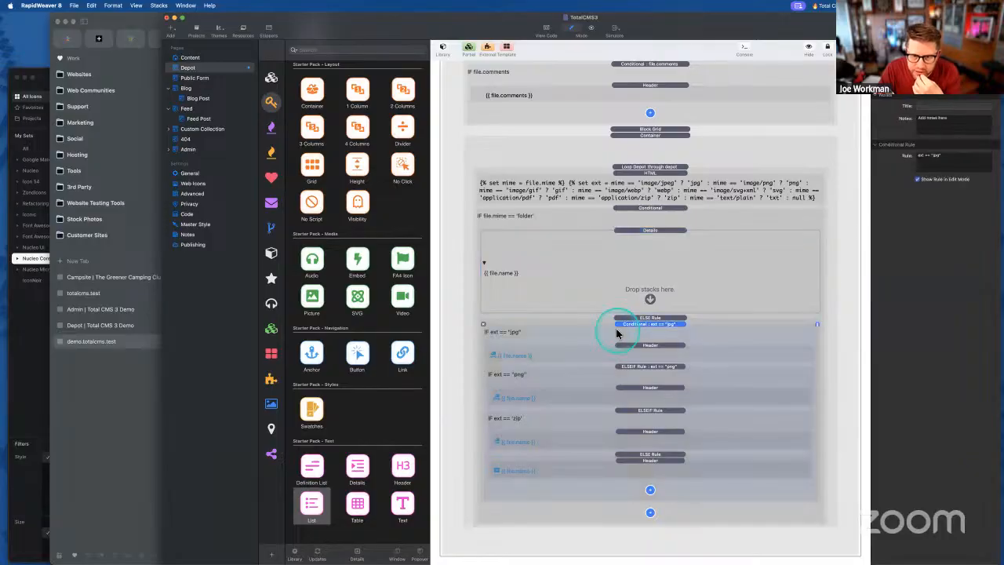
{"action": "left_click", "coordinate": [598, 286]}
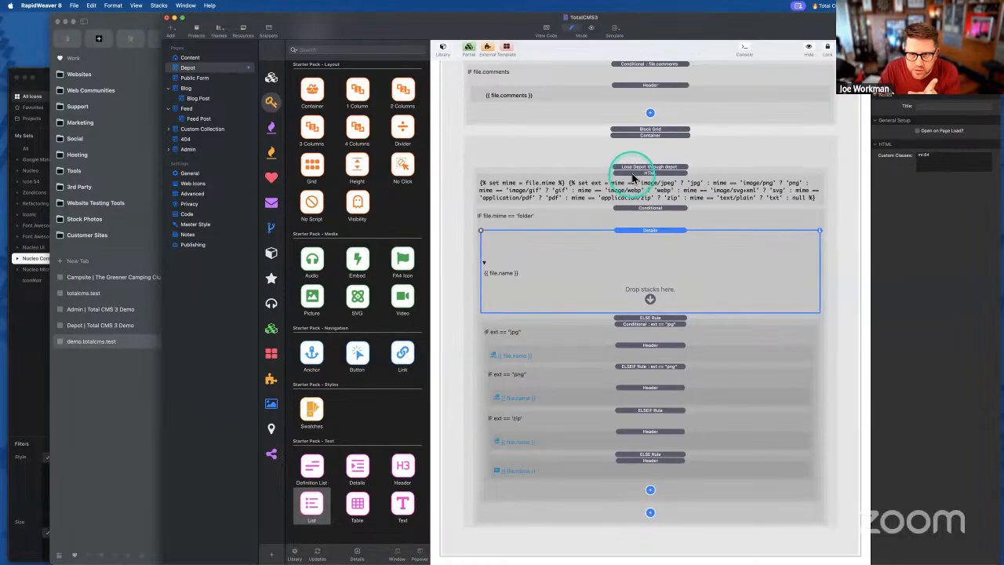
{"action": "scroll", "coordinate": [424, 184], "scroll_direction": "up", "scroll_amount": 5}
{"action": "scroll", "coordinate": [416, 182], "scroll_direction": "up", "scroll_amount": 5}
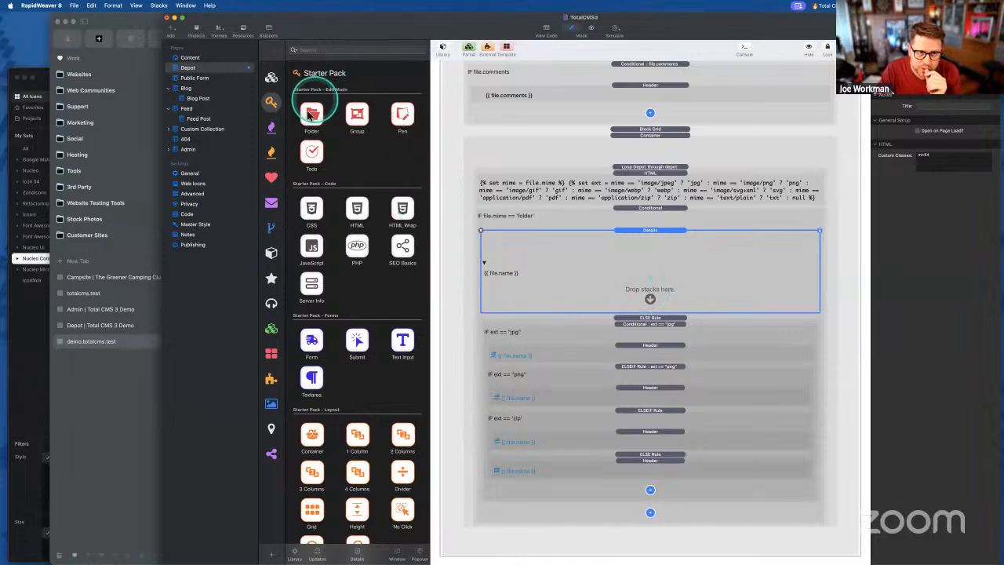
- Add a Total CMS 3 Loop Depot inside Details using pre-loaded data with load variable file.files
{"action": "left_click", "coordinate": [270, 128]}
{"action": "scroll", "coordinate": [340, 267], "scroll_direction": "down", "scroll_amount": 8}
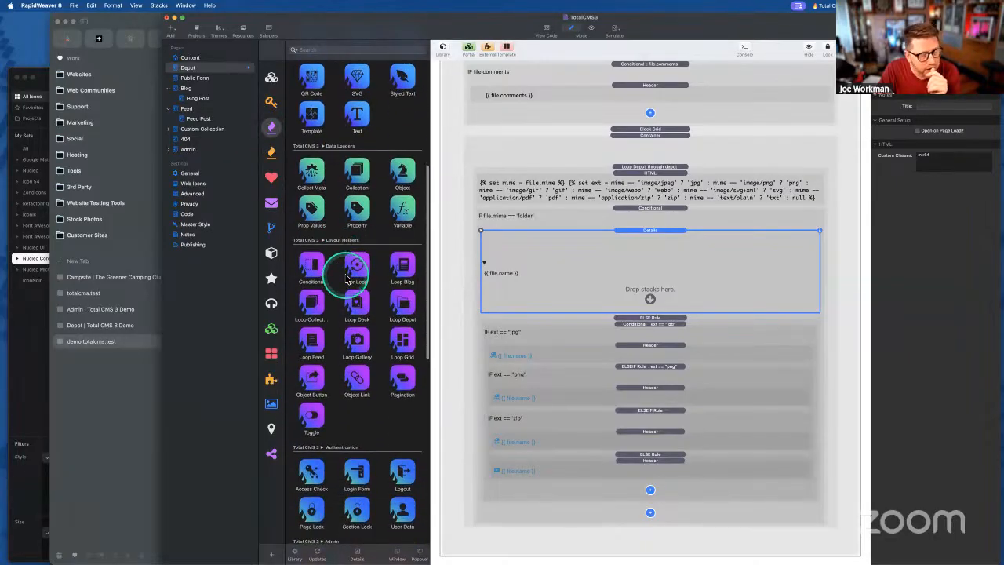
{"action": "scroll", "coordinate": [349, 275], "scroll_direction": "down", "scroll_amount": 2}
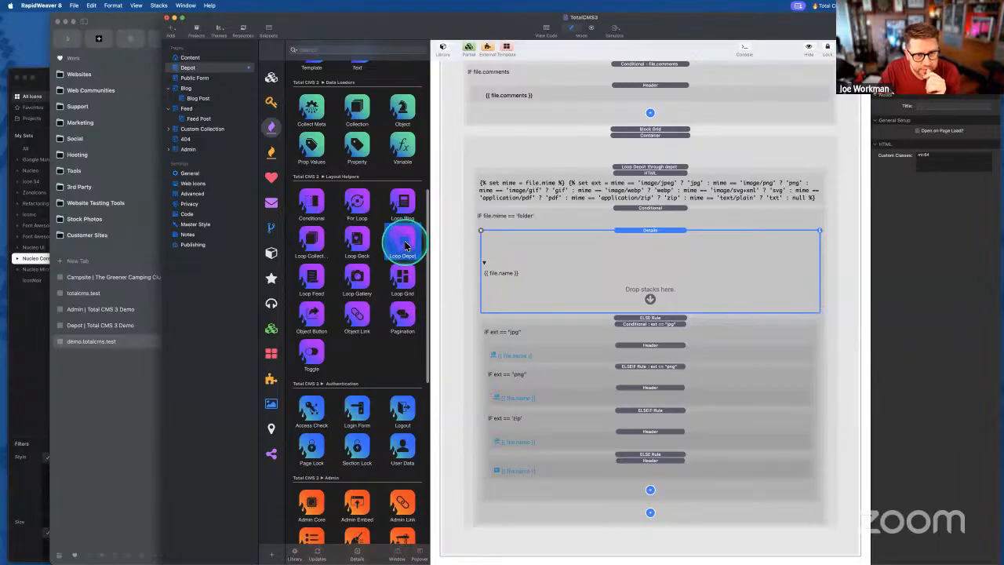
{"action": "left_click_drag", "start_coordinate": [404, 246], "coordinate": [647, 287]}
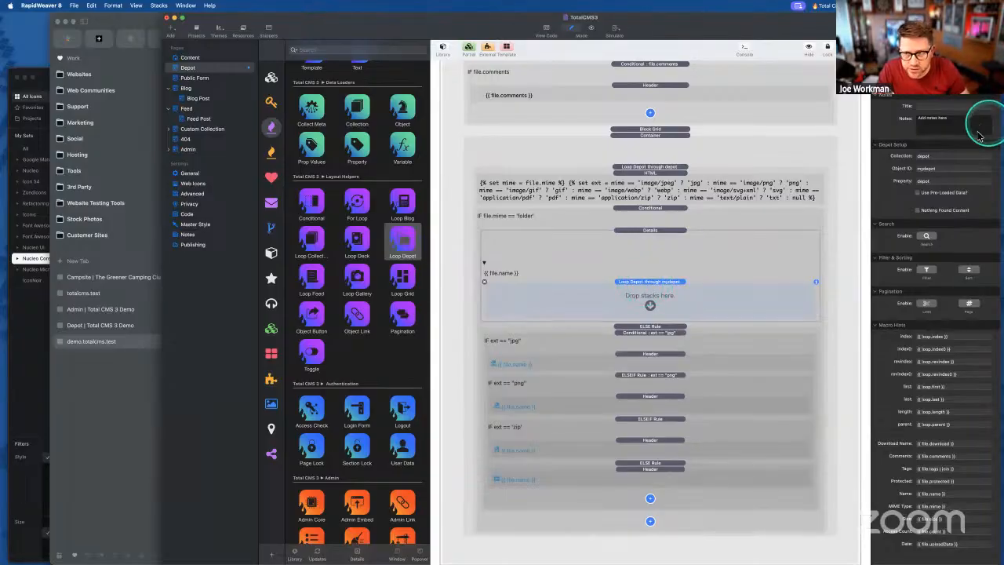
{"action": "left_click", "coordinate": [919, 193]}
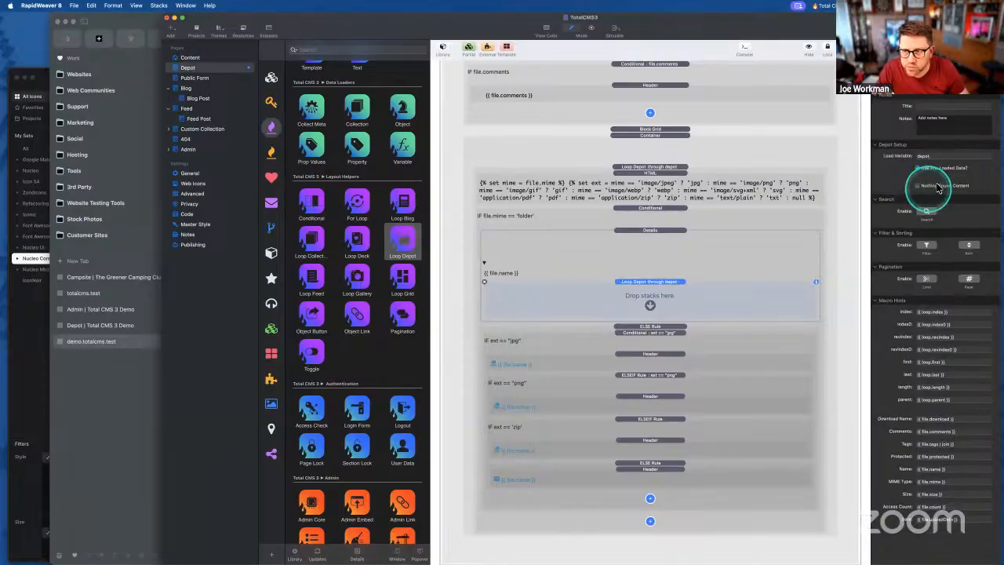
{"action": "left_click", "coordinate": [934, 154]}
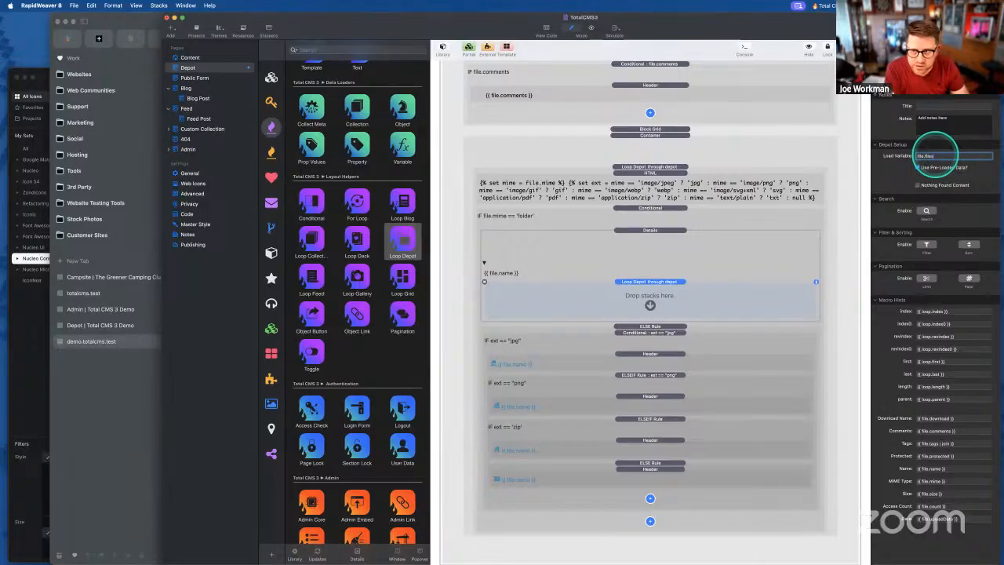
{"action": "key", "text": "Tab"}
{"action": "key", "text": "ctrl+Up"}
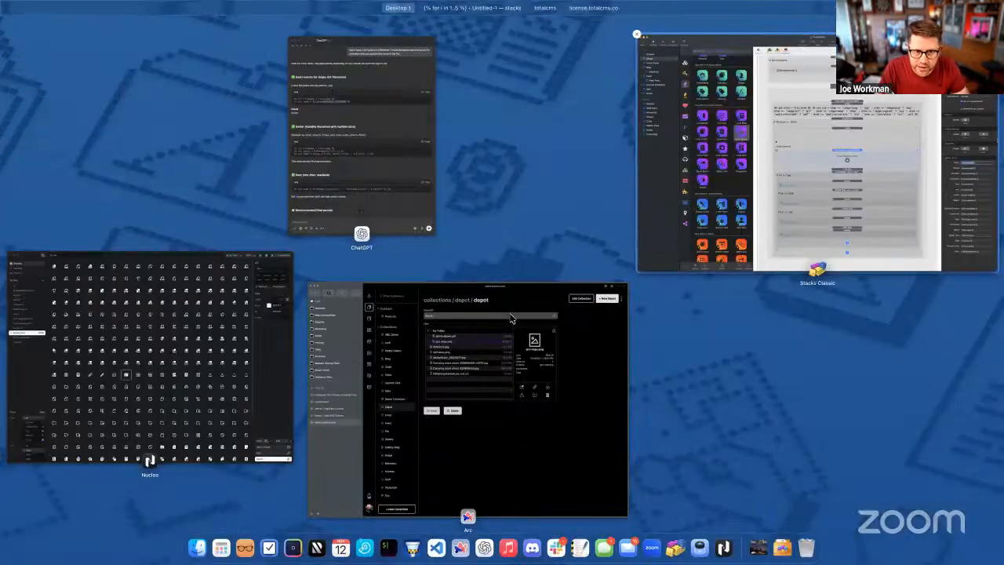
- Open the recent depot.json data file in Visual Studio Code
{"action": "left_click", "coordinate": [699, 223]}
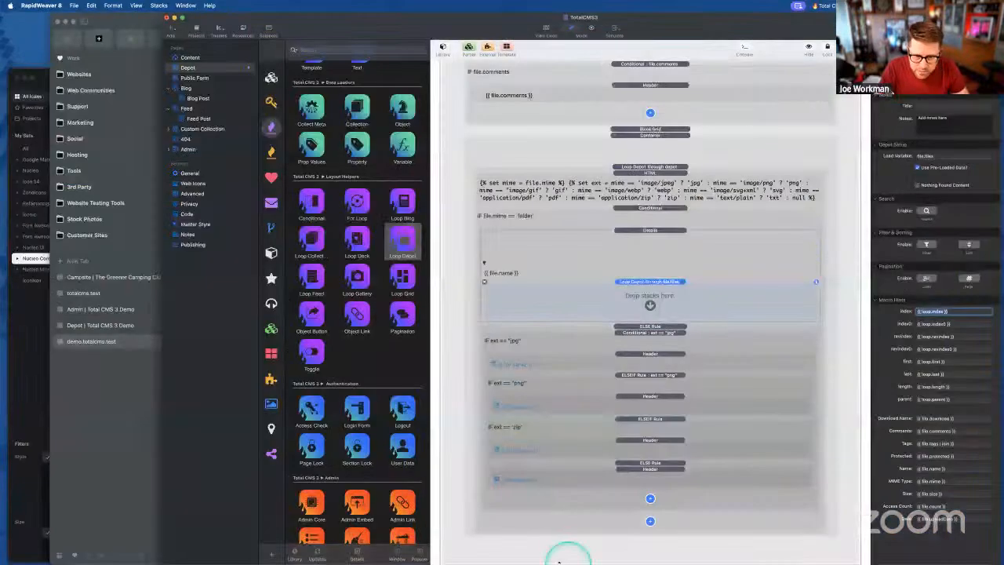
{"action": "left_click", "coordinate": [436, 548]}
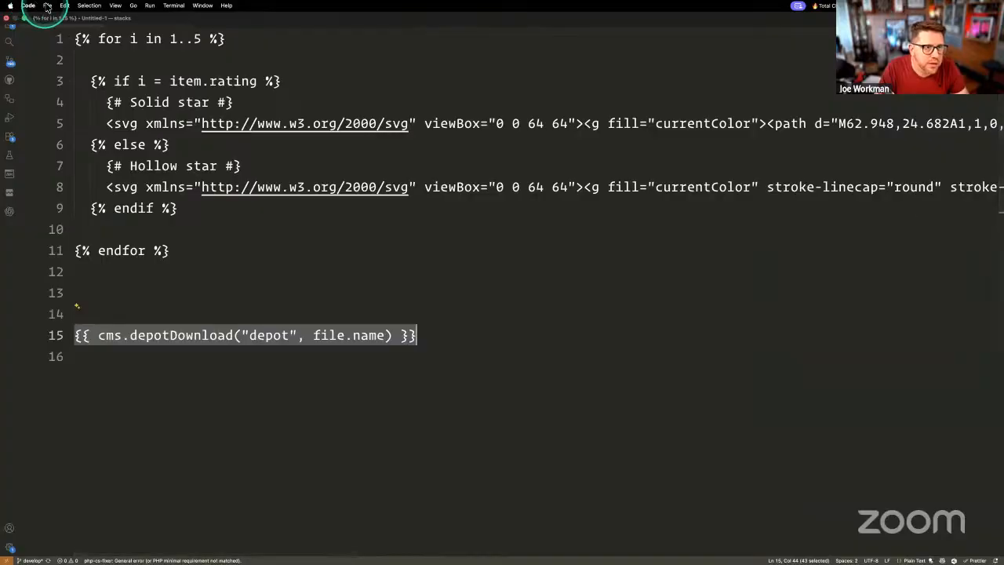
{"action": "left_click", "coordinate": [47, 6]}
{"action": "mouse_move", "coordinate": [69, 95]}
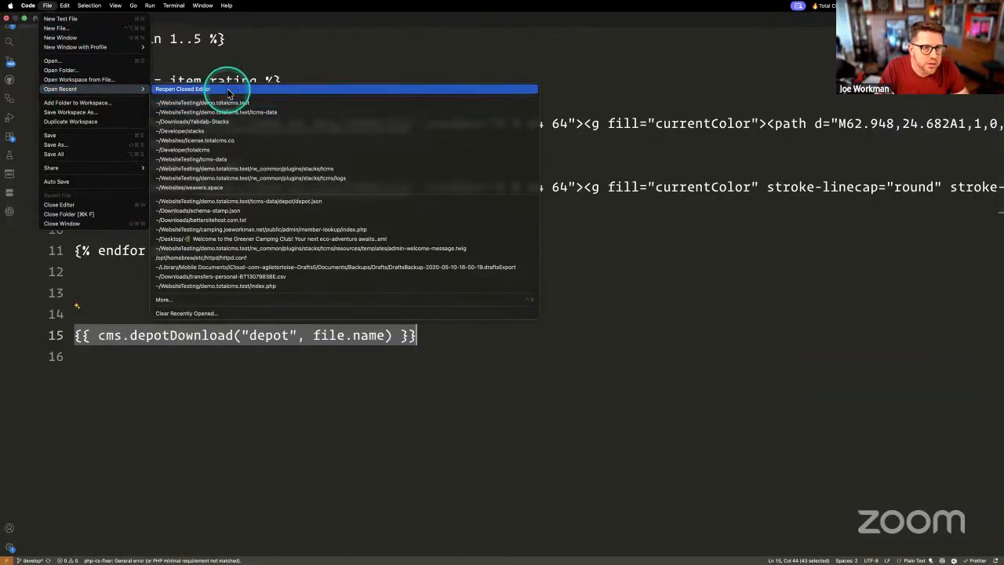
{"action": "left_click", "coordinate": [268, 202]}
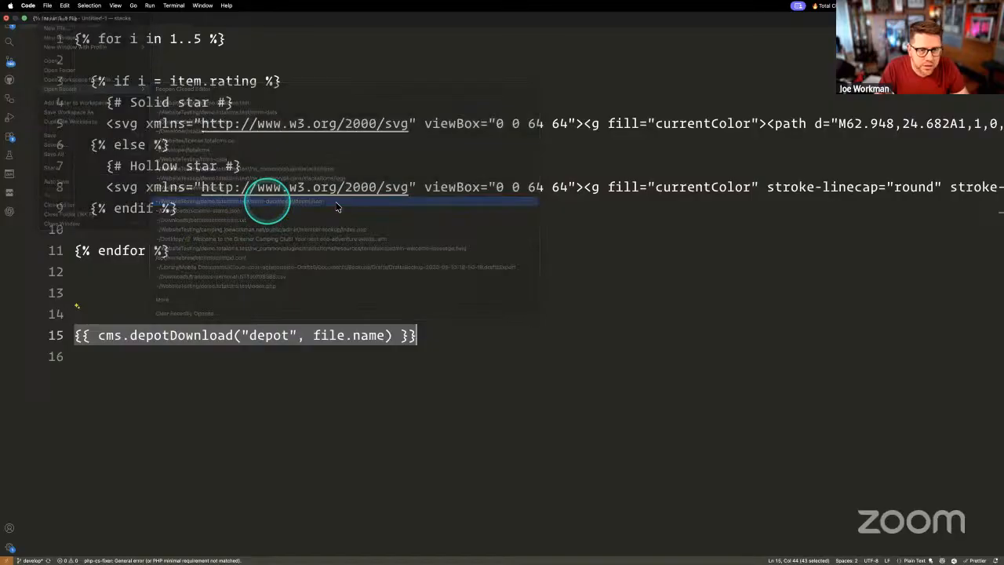
{"action": "left_click", "coordinate": [366, 281]}
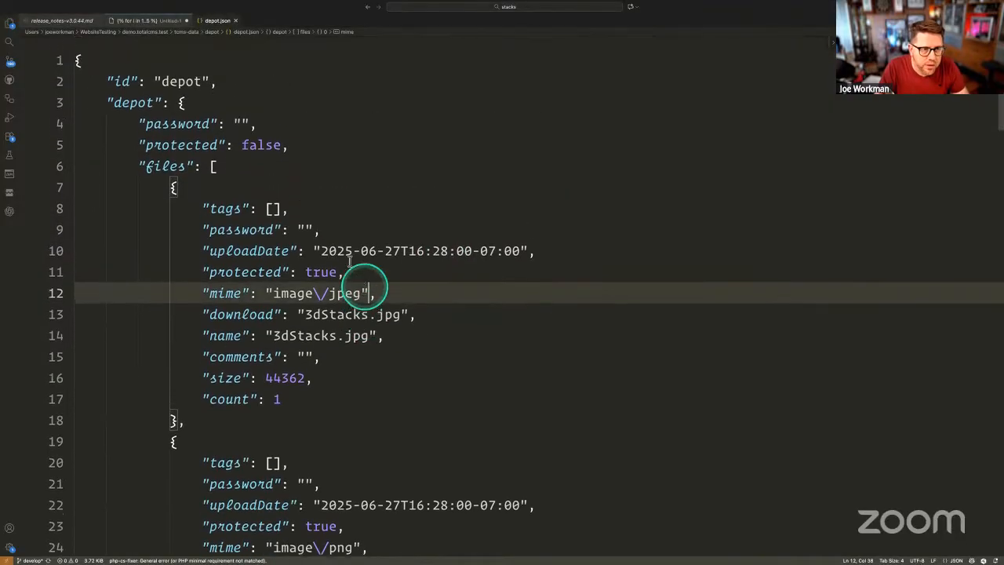
{"action": "double_click", "coordinate": [139, 103]}
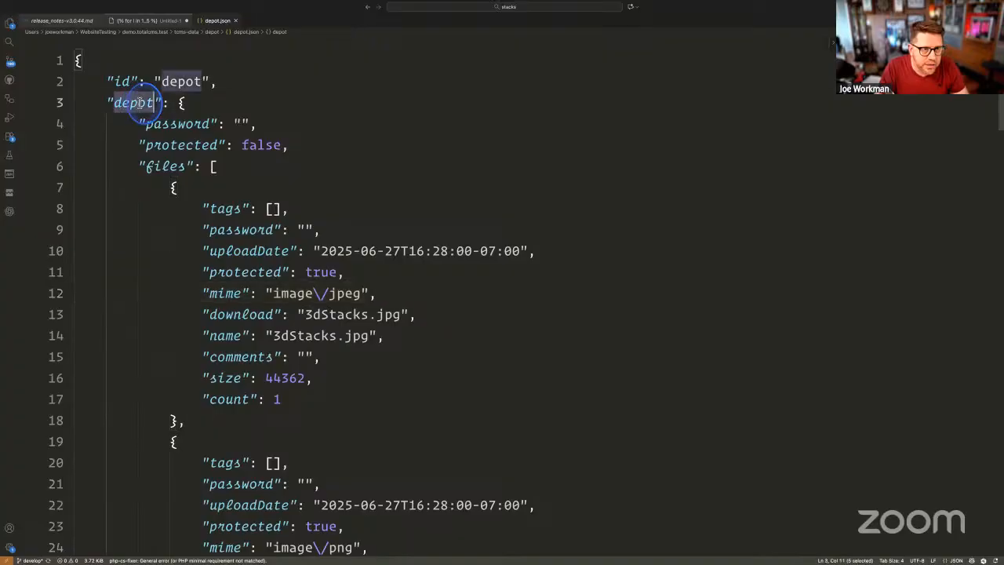
- Inspect the My Folder entry's nested files array, then switch back to RapidWeaver
{"action": "scroll", "coordinate": [184, 118], "scroll_direction": "down", "scroll_amount": 1}
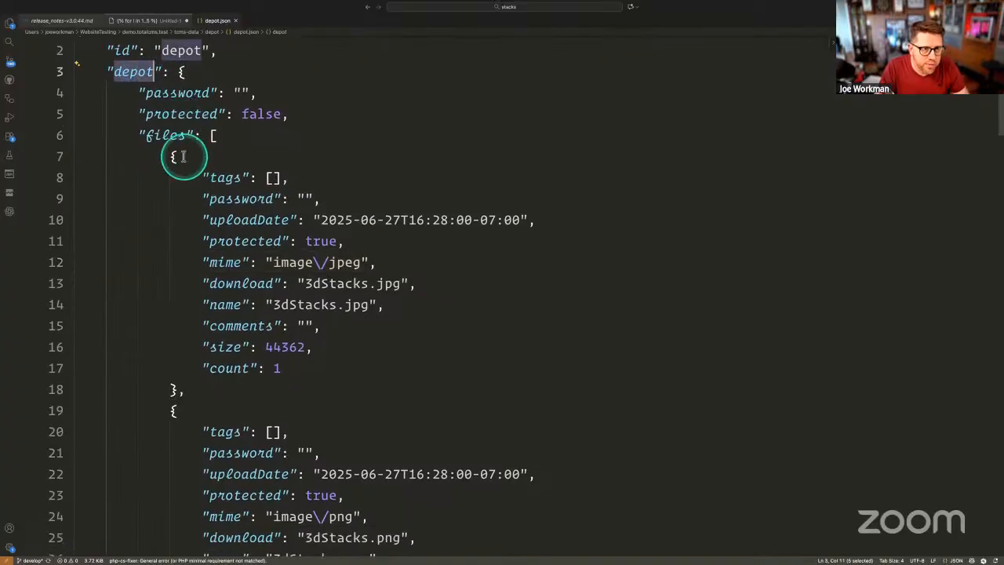
{"action": "scroll", "coordinate": [182, 161], "scroll_direction": "down", "scroll_amount": 8}
{"action": "scroll", "coordinate": [184, 161], "scroll_direction": "down", "scroll_amount": 10}
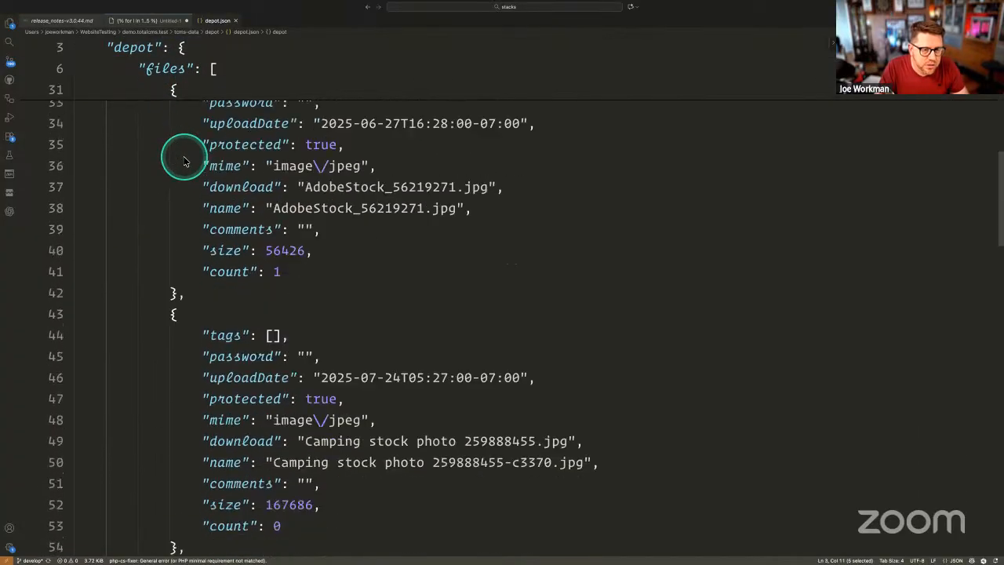
{"action": "scroll", "coordinate": [185, 160], "scroll_direction": "down", "scroll_amount": 8}
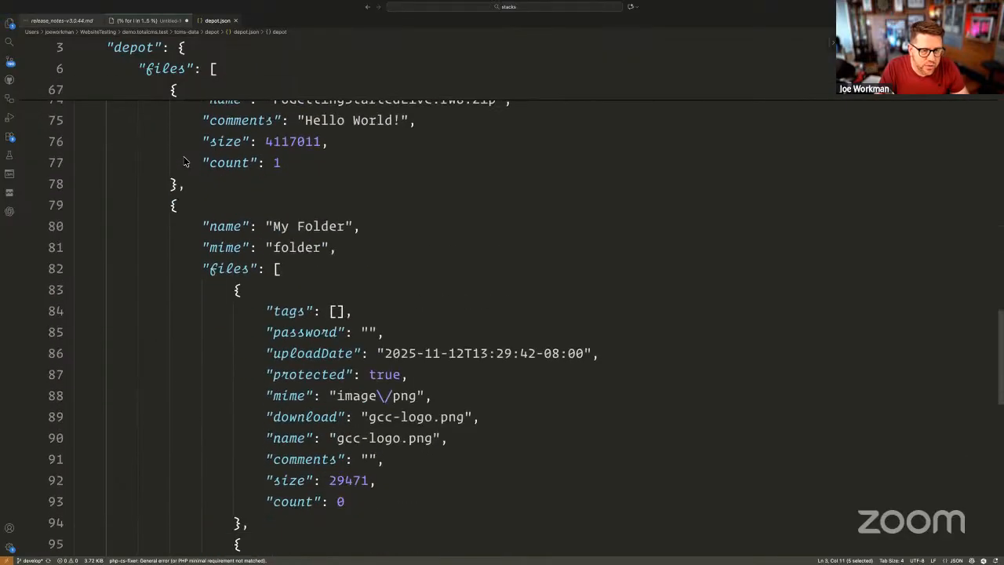
{"action": "left_click", "coordinate": [208, 207]}
{"action": "left_click_drag", "start_coordinate": [206, 207], "coordinate": [362, 206]}
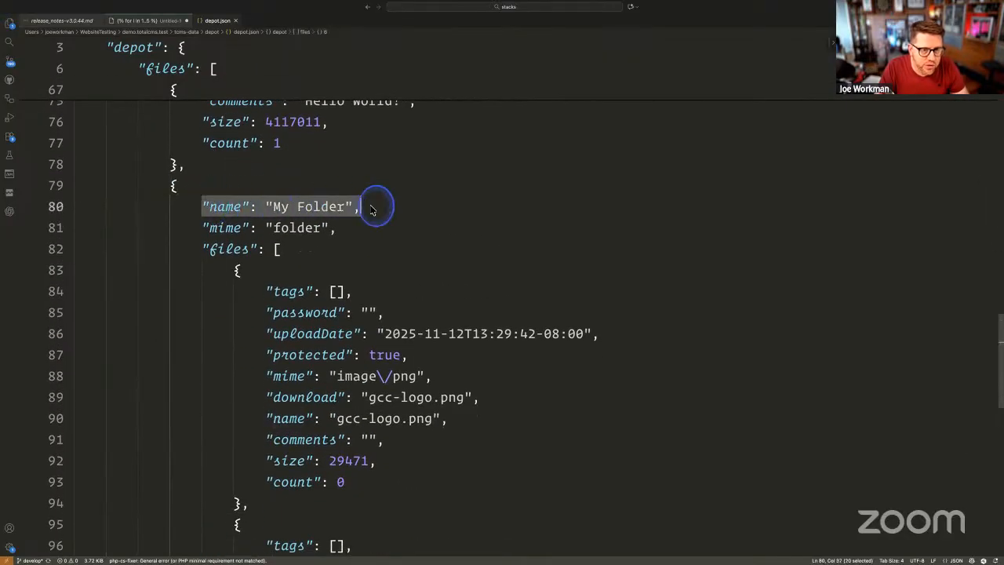
{"action": "left_click_drag", "start_coordinate": [203, 249], "coordinate": [305, 440]}
{"action": "double_click", "coordinate": [231, 249]}
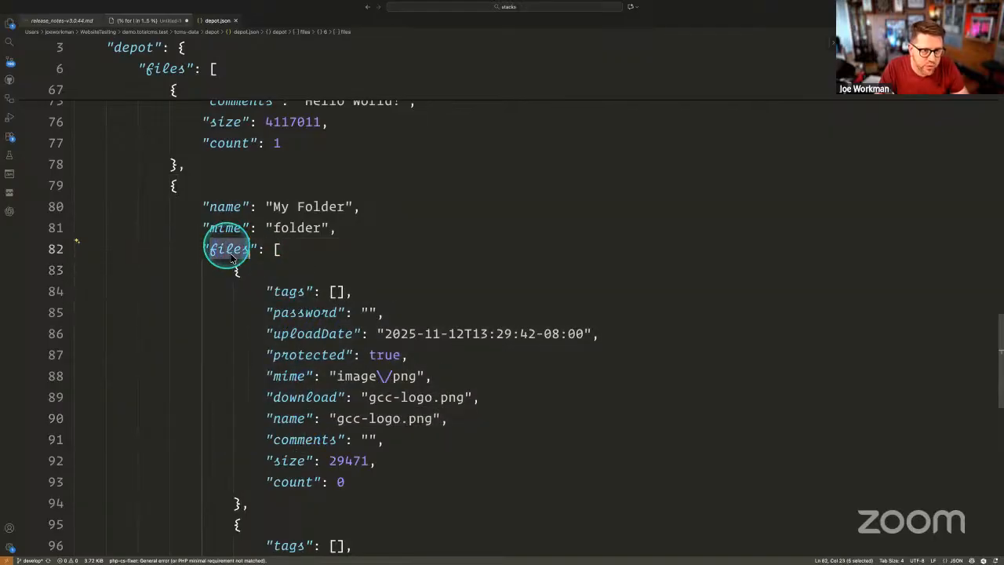
{"action": "left_click_drag", "start_coordinate": [234, 271], "coordinate": [314, 505]}
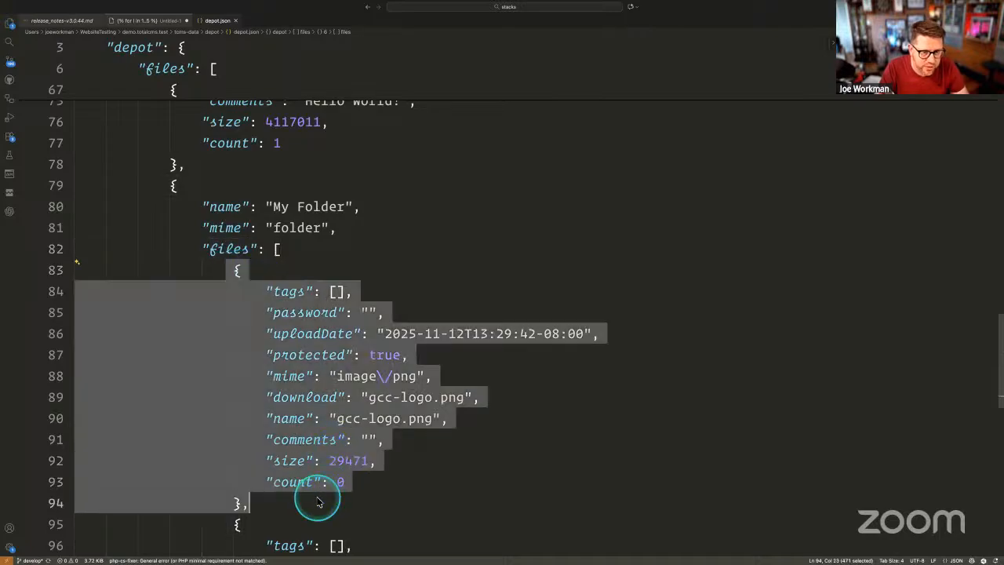
{"action": "key", "text": "ctrl+Left"}
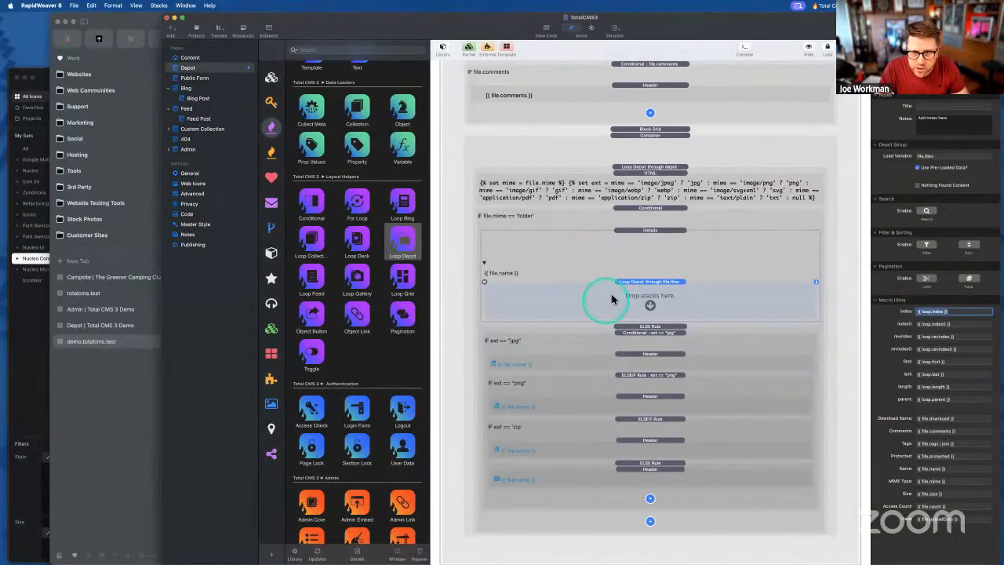
- Move the jpg/png/zip file-type conditionals into the folder's nested Loop Depot
{"action": "left_click", "coordinate": [641, 285]}
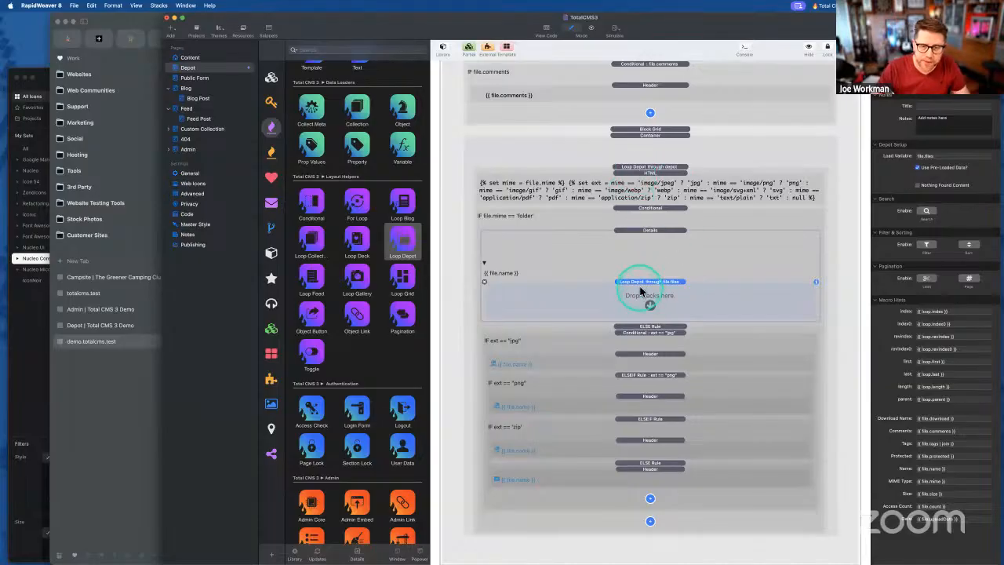
{"action": "left_click", "coordinate": [641, 328]}
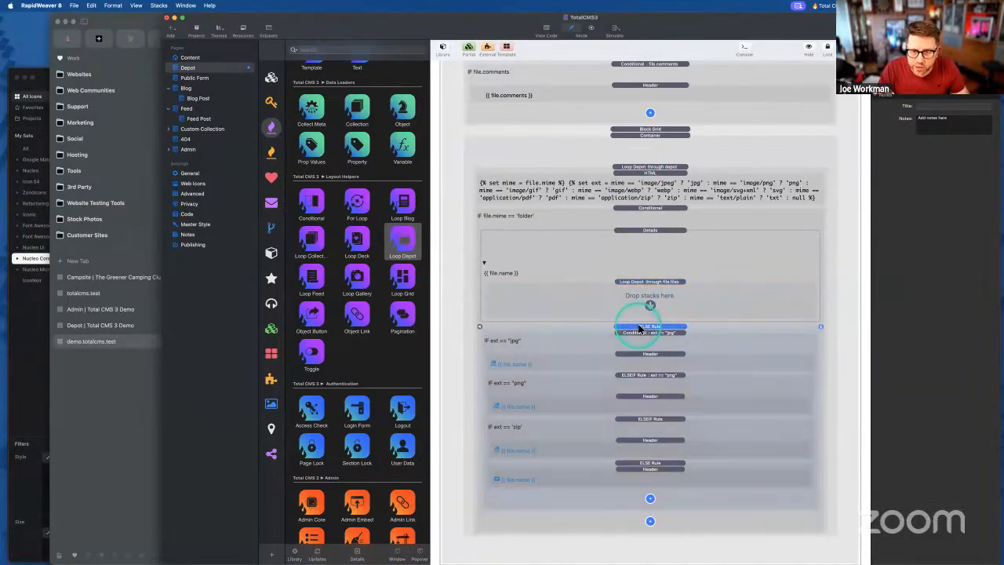
{"action": "left_click", "coordinate": [634, 335]}
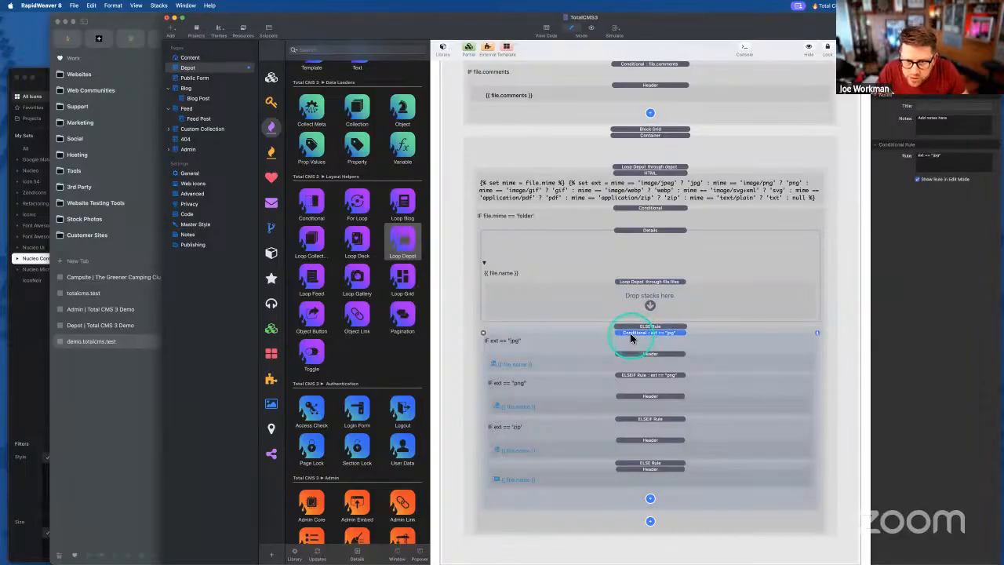
{"action": "left_click_drag", "start_coordinate": [629, 336], "coordinate": [640, 308]}
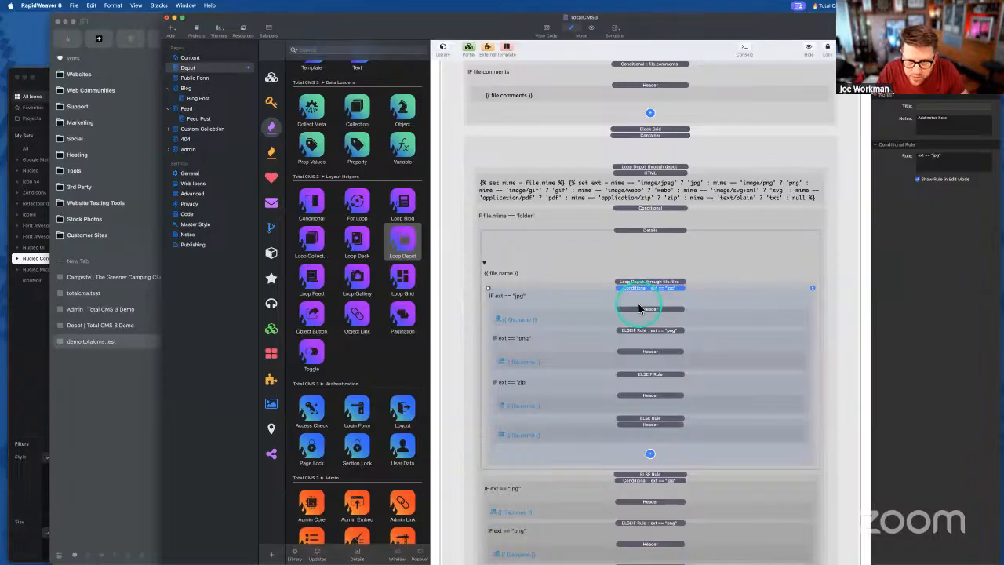
- Export the website and switch to Arc to check the result
{"action": "left_click", "coordinate": [644, 231]}
{"action": "left_click", "coordinate": [648, 208]}
{"action": "left_click", "coordinate": [643, 251]}
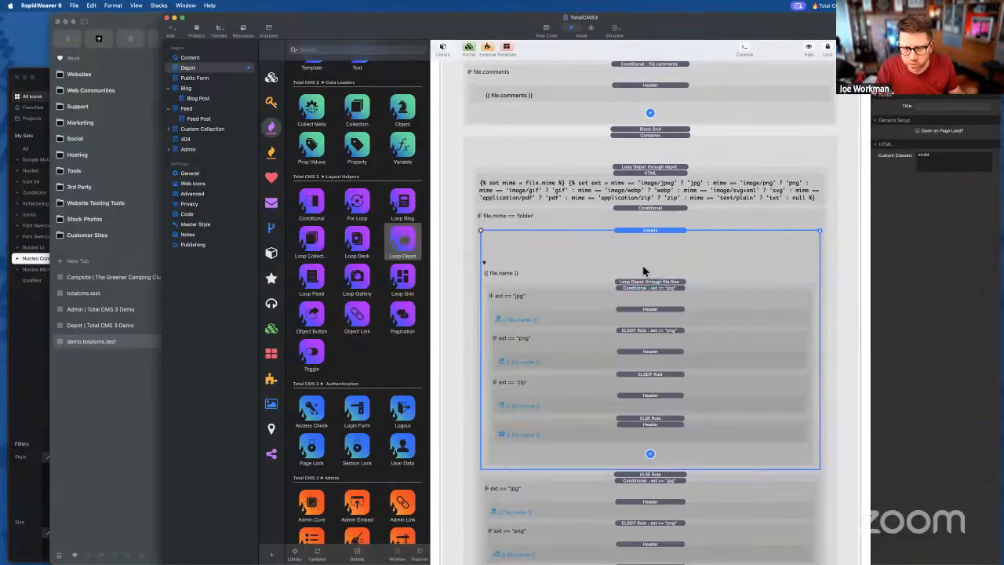
{"action": "left_click", "coordinate": [642, 234]}
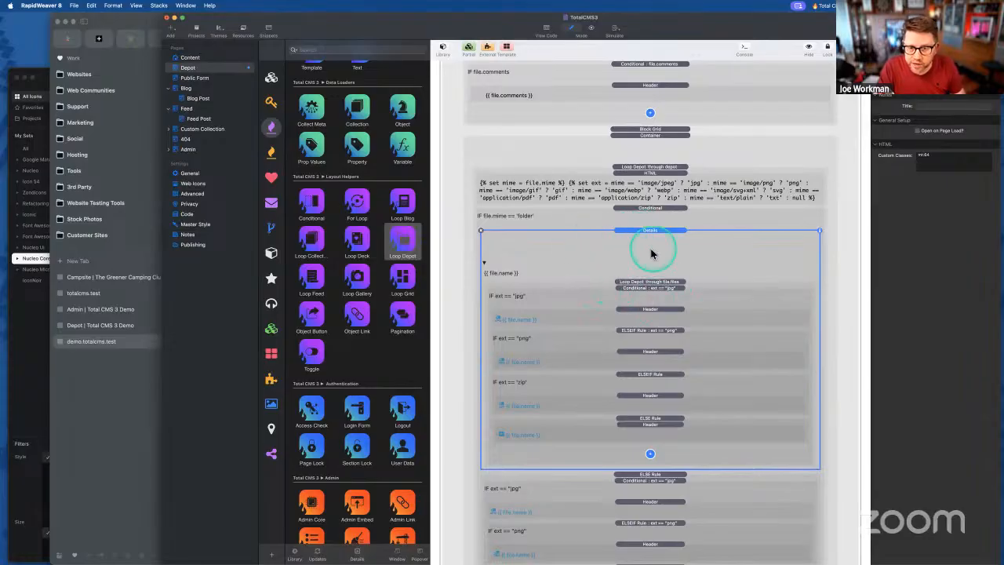
{"action": "key", "text": "super+e"}
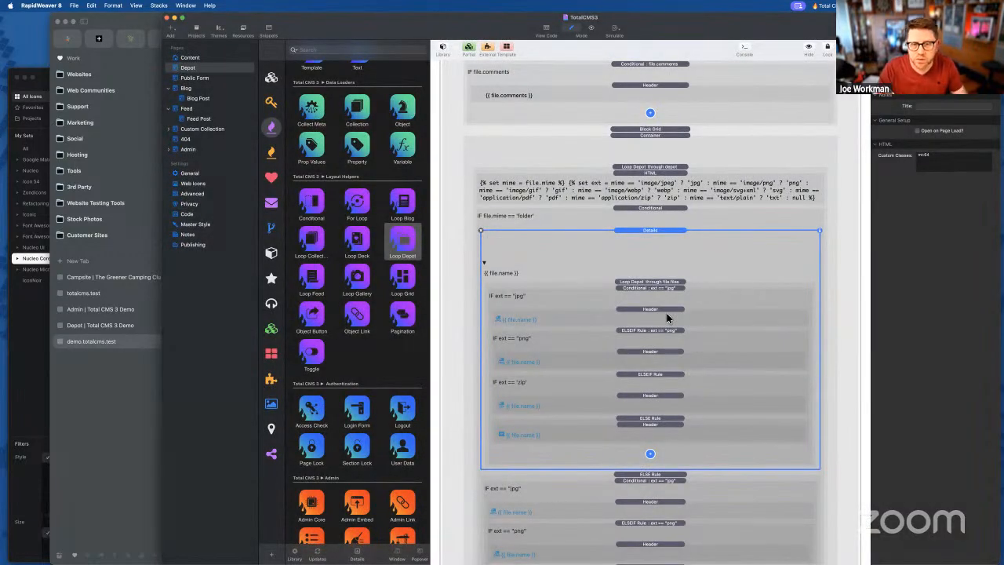
{"action": "left_click", "coordinate": [105, 430]}
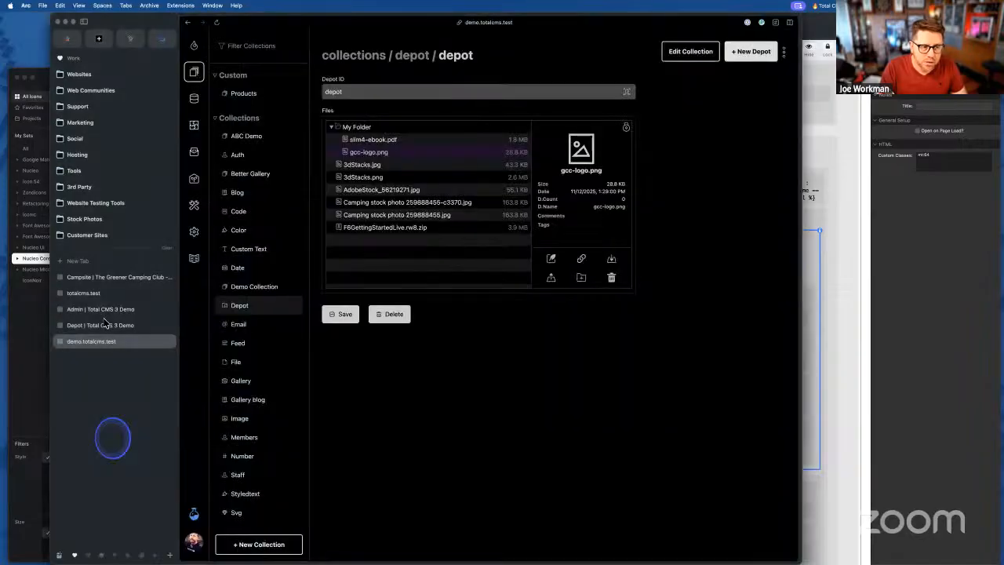
- Reload the Depot demo page, scroll to the lists showing My Folder, then return to RapidWeaver
{"action": "left_click", "coordinate": [101, 325]}
{"action": "left_click", "coordinate": [269, 329]}
{"action": "key", "text": "super+r"}
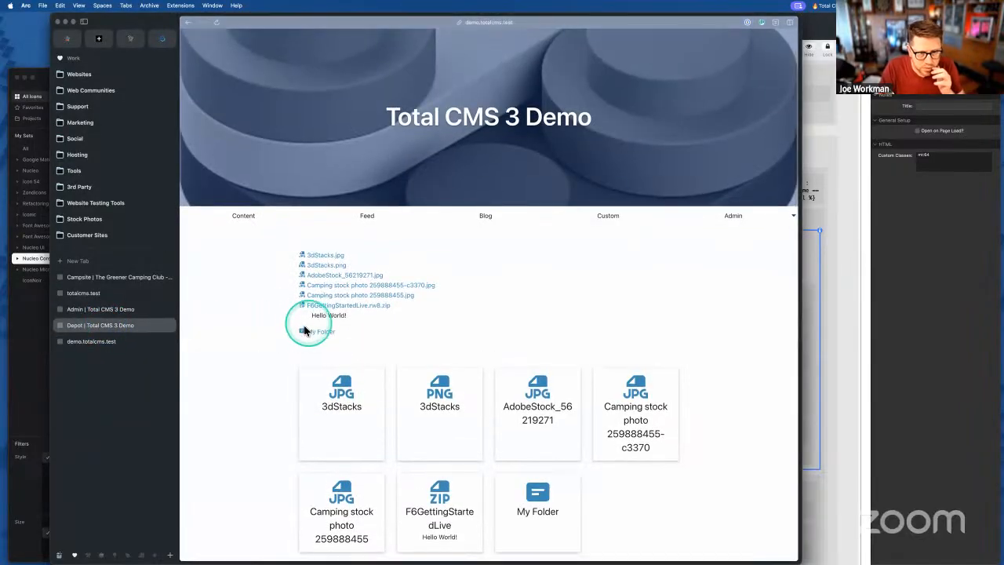
{"action": "scroll", "coordinate": [303, 336], "scroll_direction": "down", "scroll_amount": 4}
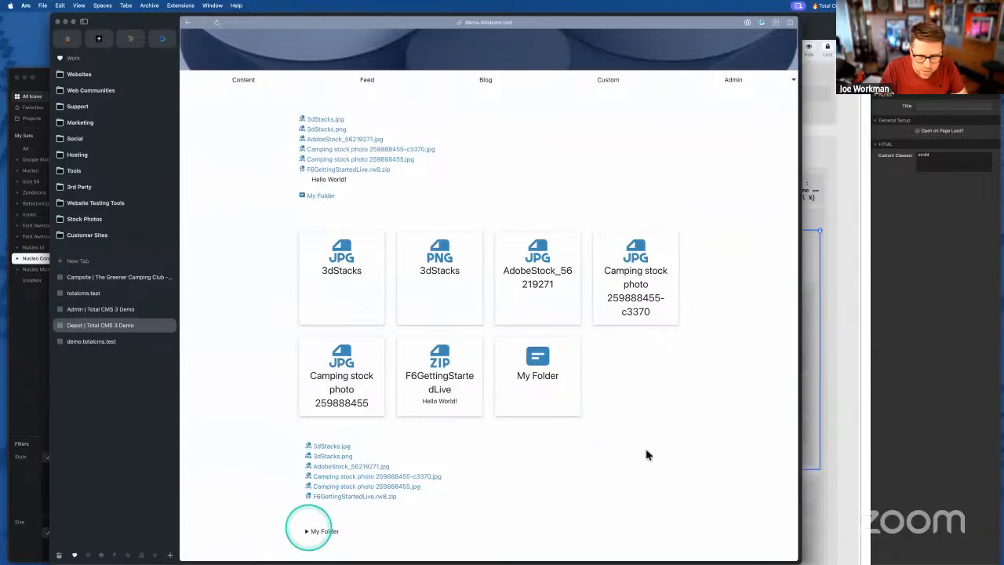
{"action": "left_click", "coordinate": [977, 421]}
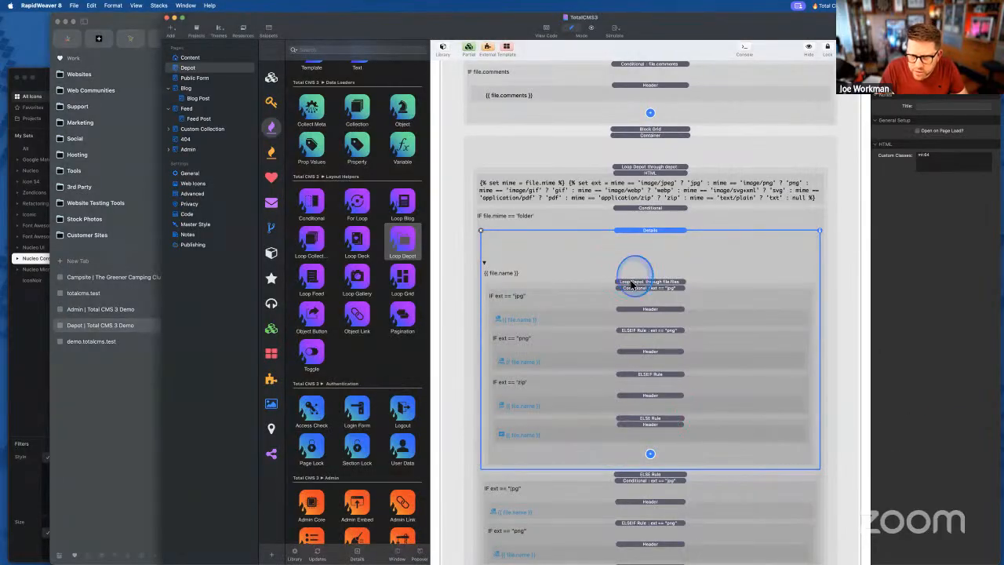
- Replace the folder's Loop Depot with a For Loop holding the file-type conditionals
{"action": "left_click", "coordinate": [632, 284]}
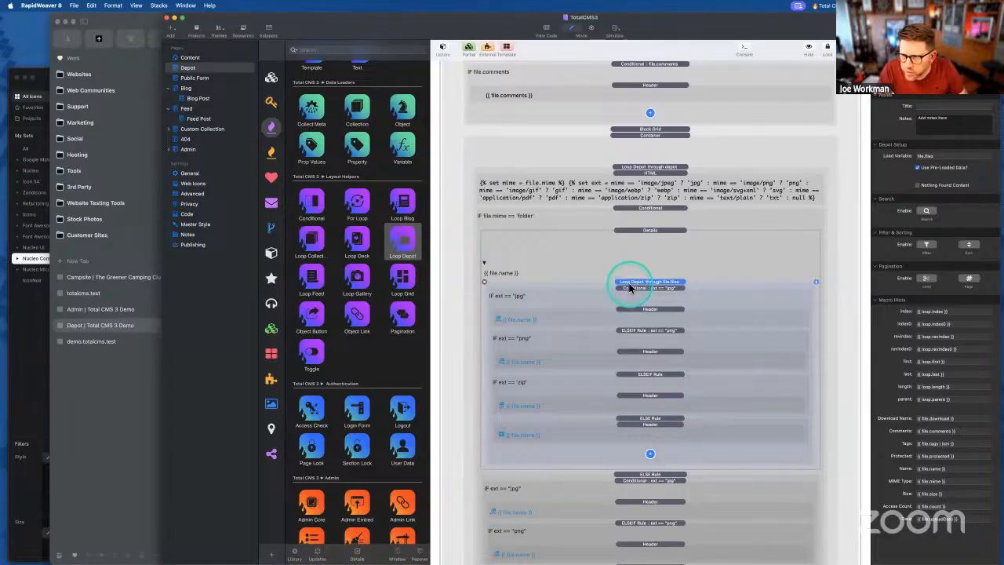
{"action": "left_click", "coordinate": [917, 167]}
{"action": "left_click", "coordinate": [665, 284]}
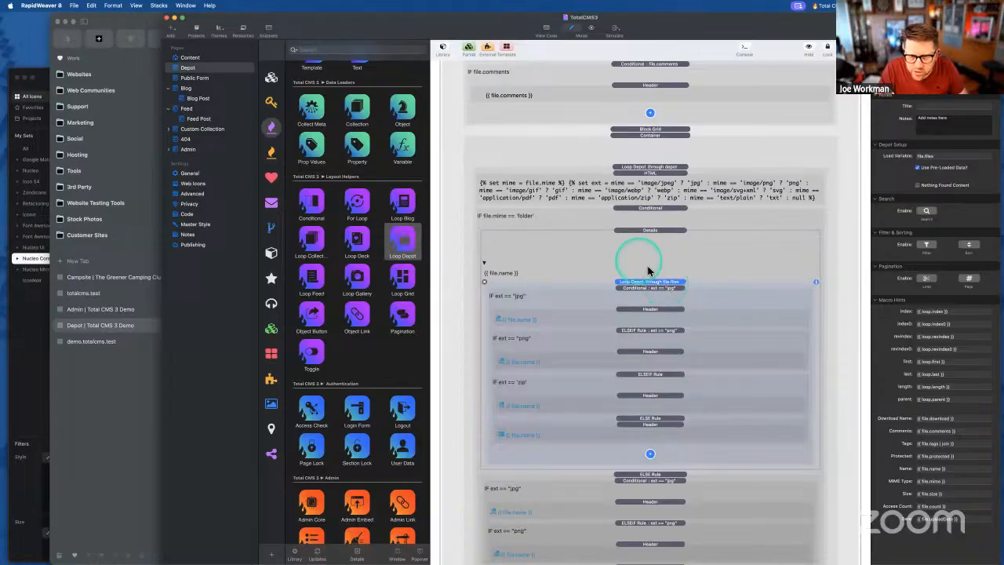
{"action": "left_click_drag", "start_coordinate": [354, 202], "coordinate": [643, 277]}
{"action": "left_click", "coordinate": [645, 343]}
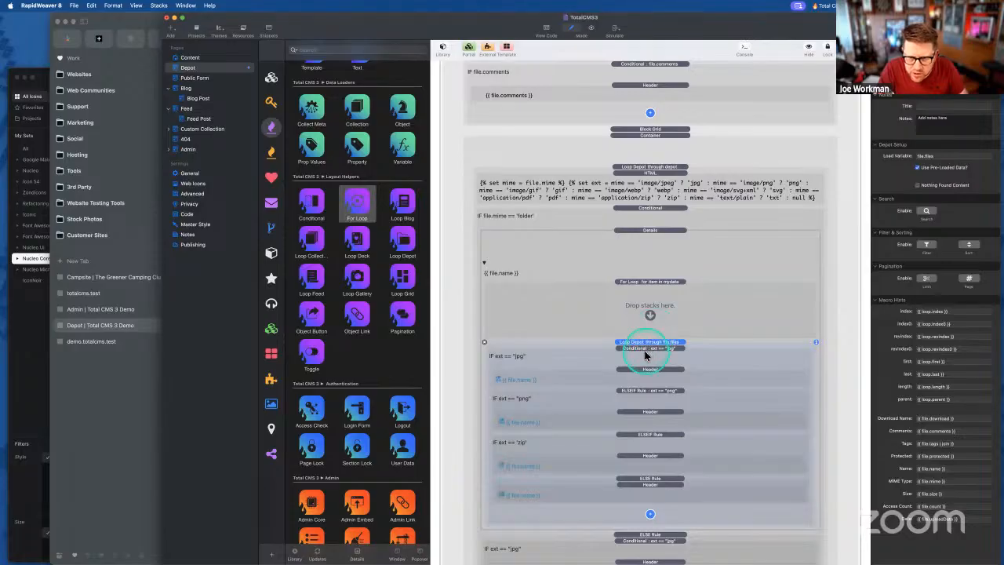
{"action": "left_click", "coordinate": [642, 302]}
{"action": "left_click_drag", "start_coordinate": [633, 355], "coordinate": [642, 321]}
{"action": "left_click", "coordinate": [509, 492]}
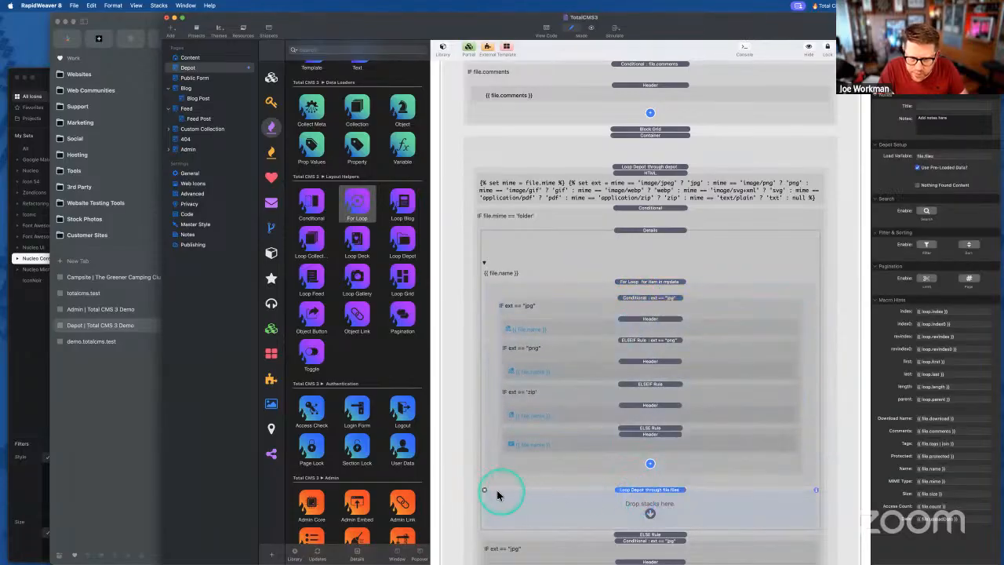
{"action": "left_click_drag", "start_coordinate": [485, 493], "coordinate": [936, 157]}
- Set the For Loop's variable to file and array data to file.files, then export
{"action": "left_click", "coordinate": [936, 156]}
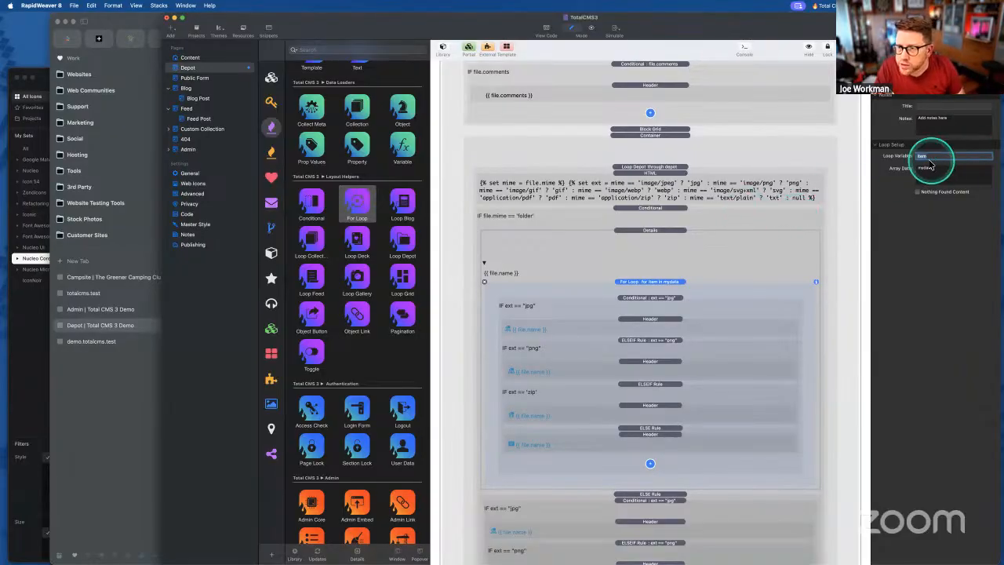
{"action": "left_click", "coordinate": [927, 156]}
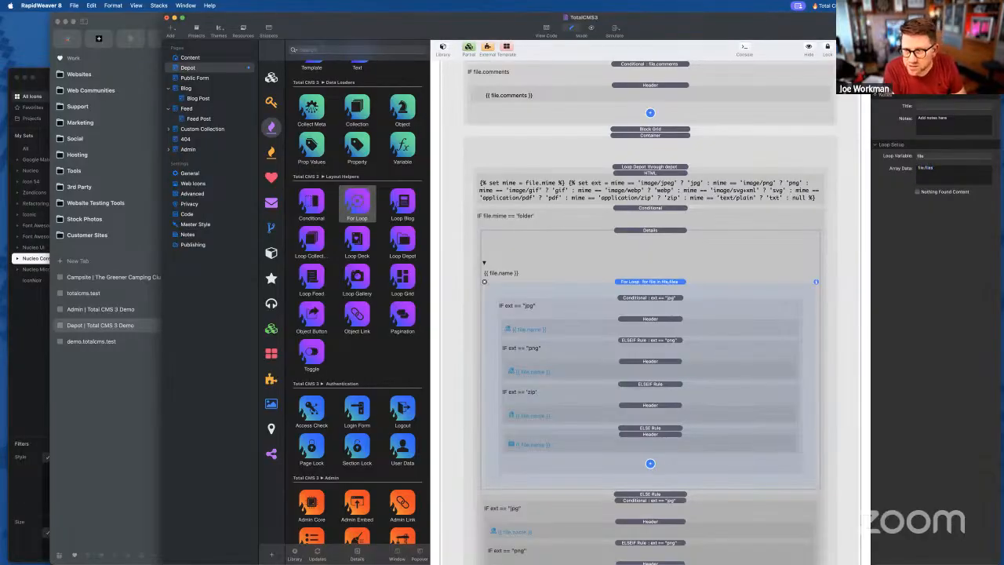
{"action": "left_click", "coordinate": [659, 284]}
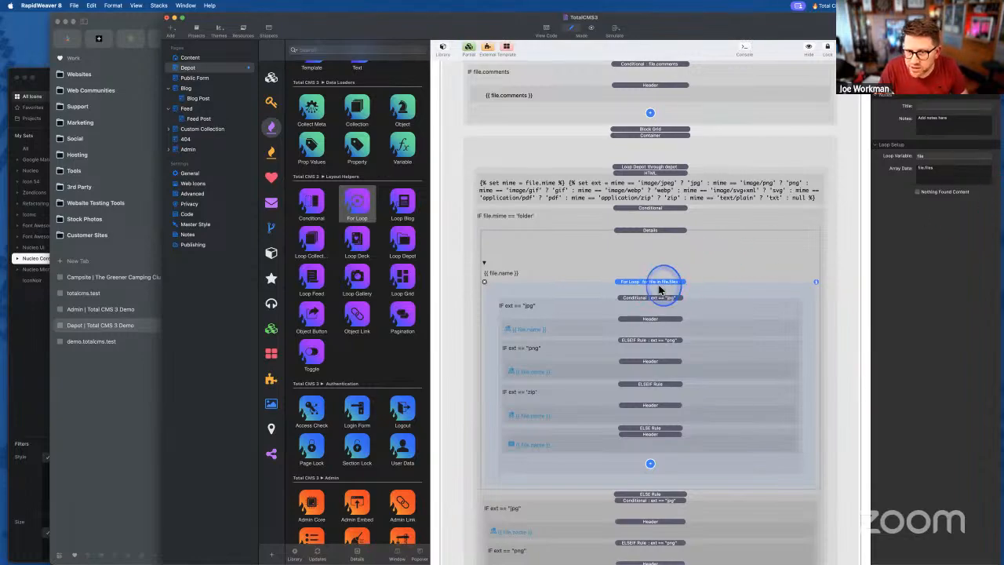
{"action": "key", "text": "super+r"}
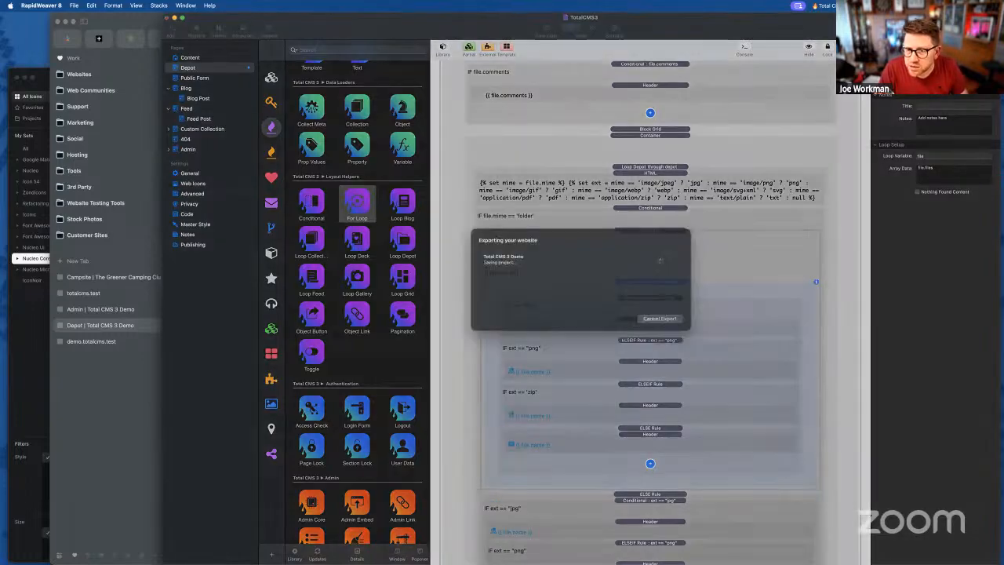
- Cancel the export, clear the Details block's custom class, re-export, and view it in Arc
{"action": "left_click", "coordinate": [657, 330]}
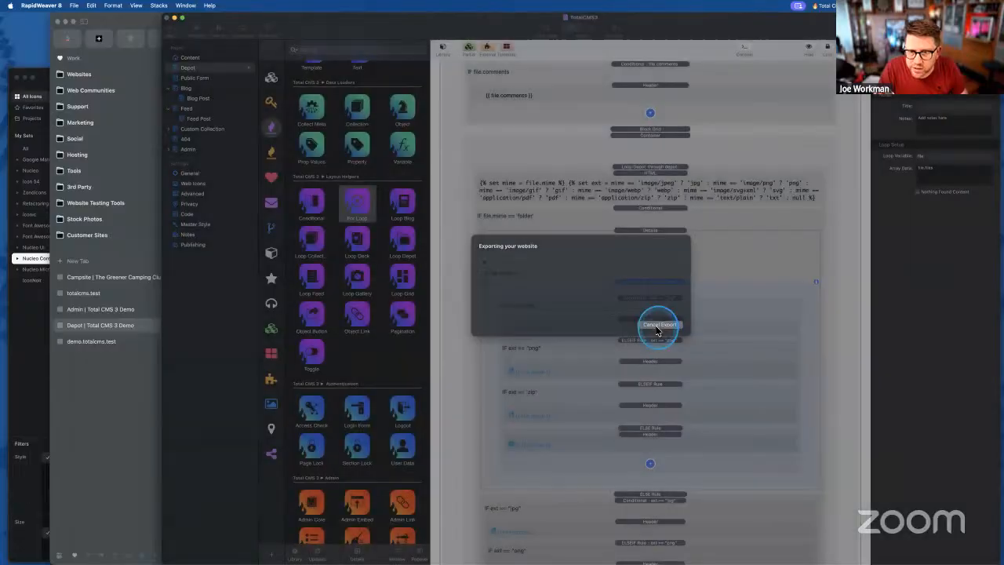
{"action": "left_click", "coordinate": [635, 246]}
{"action": "left_click", "coordinate": [932, 157]}
{"action": "double_click", "coordinate": [926, 155]}
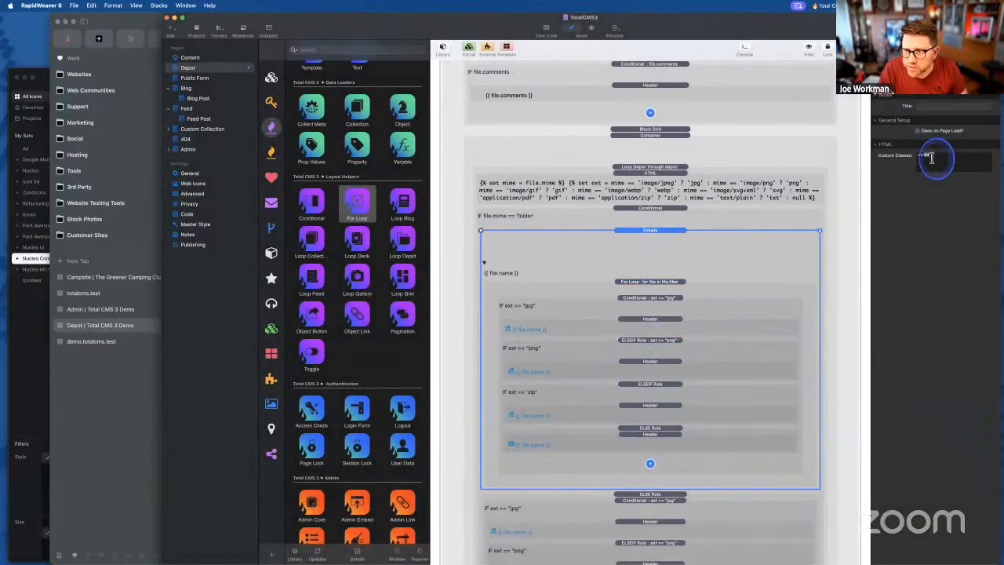
{"action": "key", "text": "BackSpace"}
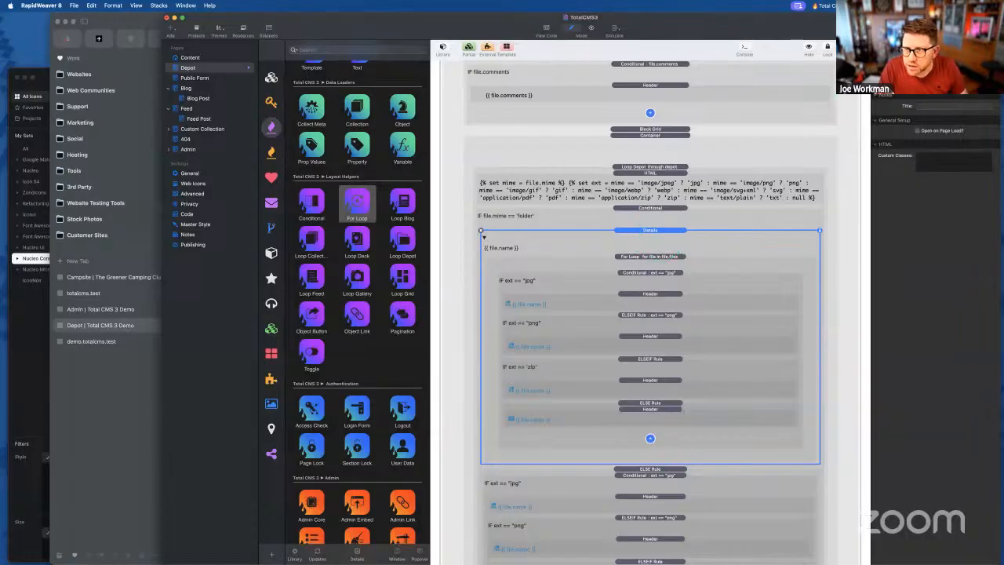
{"action": "key", "text": "super+e"}
{"action": "left_click", "coordinate": [830, 351]}
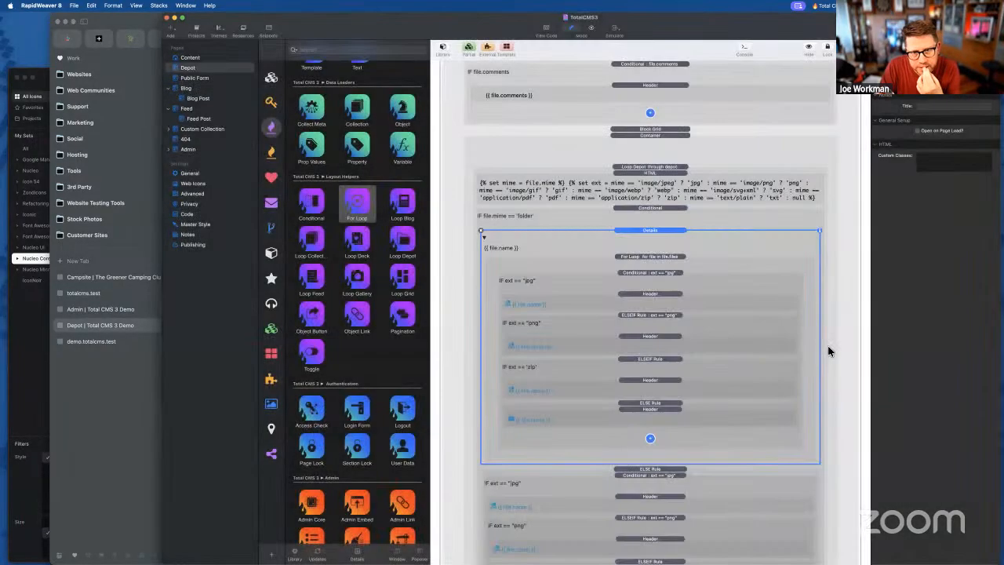
{"action": "left_click", "coordinate": [81, 450]}
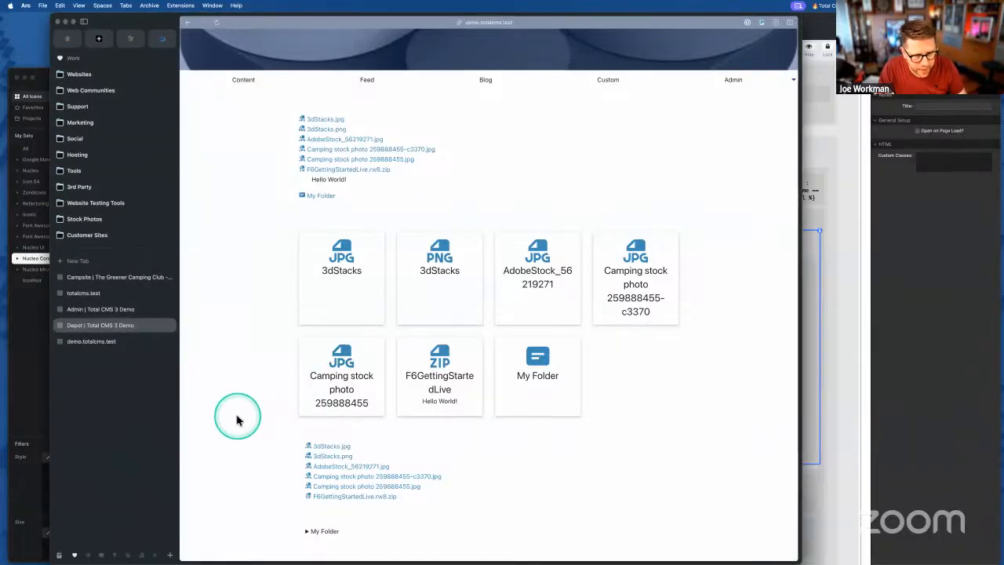
- Expand My Folder on the Depot page to check its files, then bring RapidWeaver forward
{"action": "scroll", "coordinate": [240, 417], "scroll_direction": "up", "scroll_amount": 1}
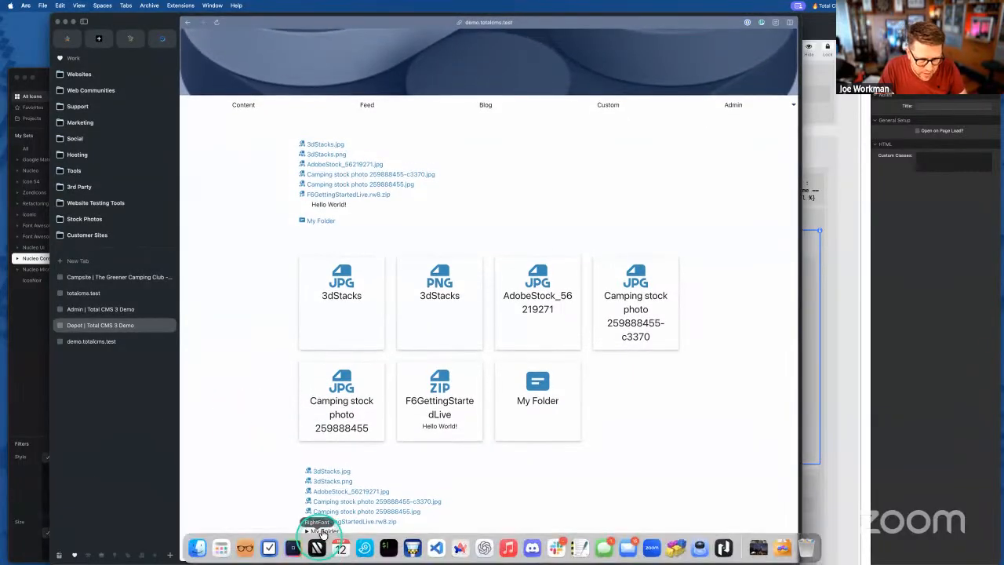
{"action": "left_click", "coordinate": [322, 531]}
{"action": "scroll", "coordinate": [325, 522], "scroll_direction": "down", "scroll_amount": 1}
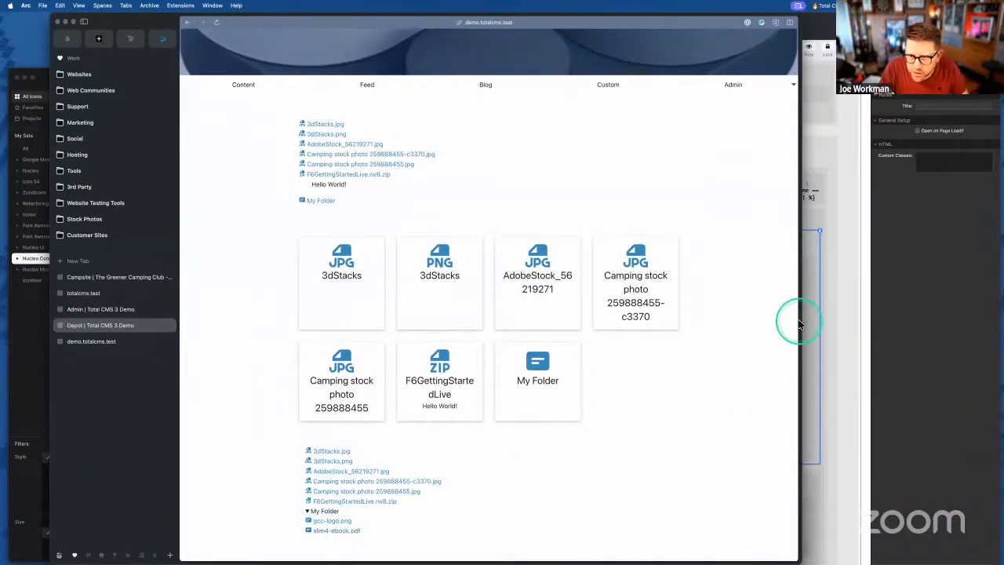
{"action": "left_click", "coordinate": [808, 266]}
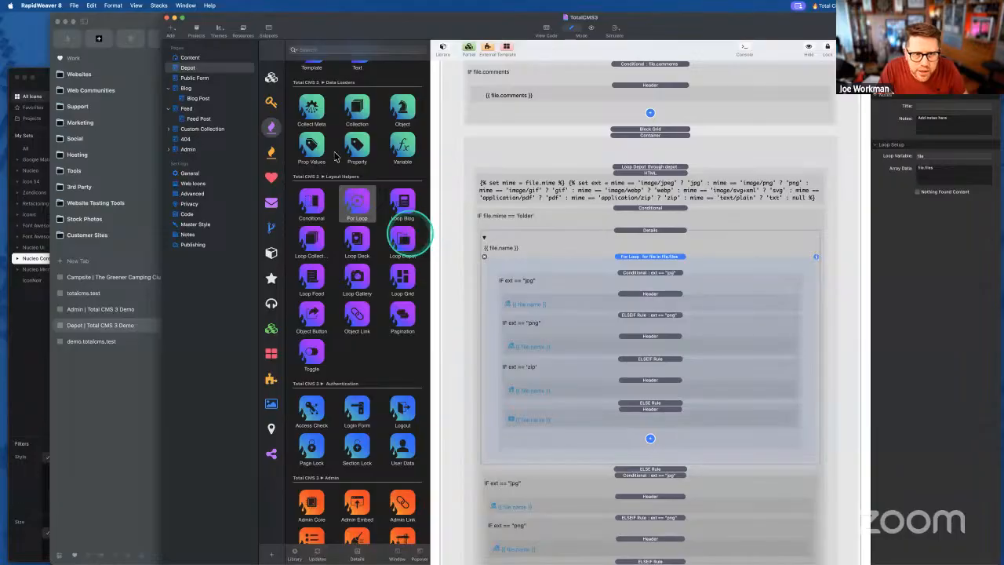
- Wrap the folder's For Loop in a Foundation 6 Container and edit its custom class
{"action": "scroll", "coordinate": [314, 157], "scroll_direction": "up", "scroll_amount": 5}
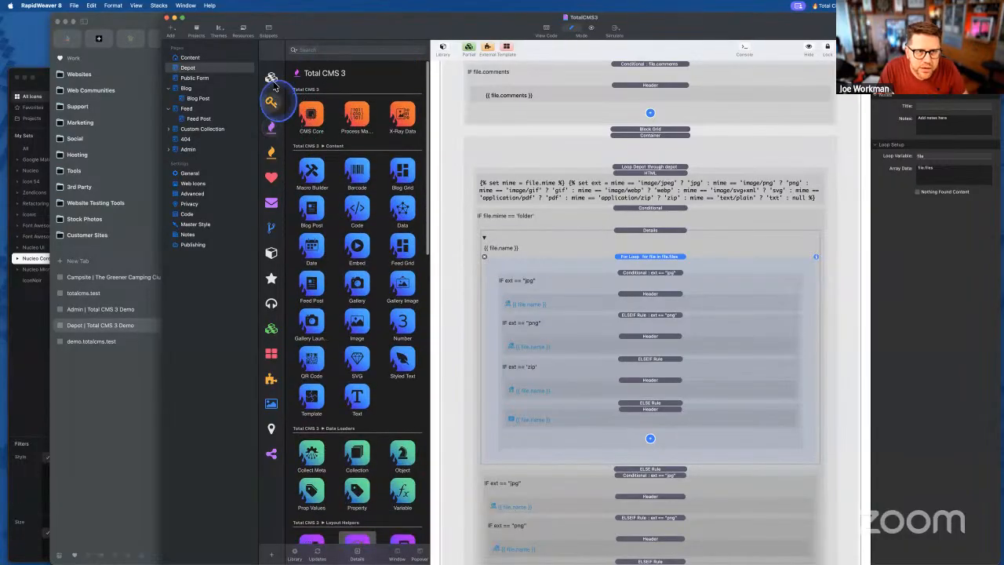
{"action": "left_click", "coordinate": [272, 79]}
{"action": "left_click", "coordinate": [272, 78]}
{"action": "left_click_drag", "start_coordinate": [312, 264], "coordinate": [652, 283]}
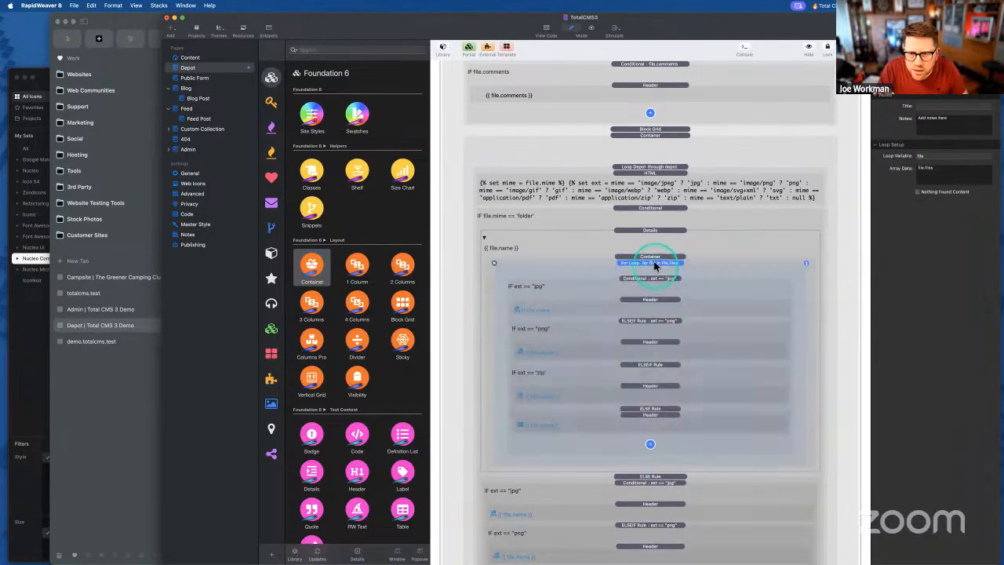
{"action": "left_click", "coordinate": [652, 257]}
{"action": "left_click", "coordinate": [954, 400]}
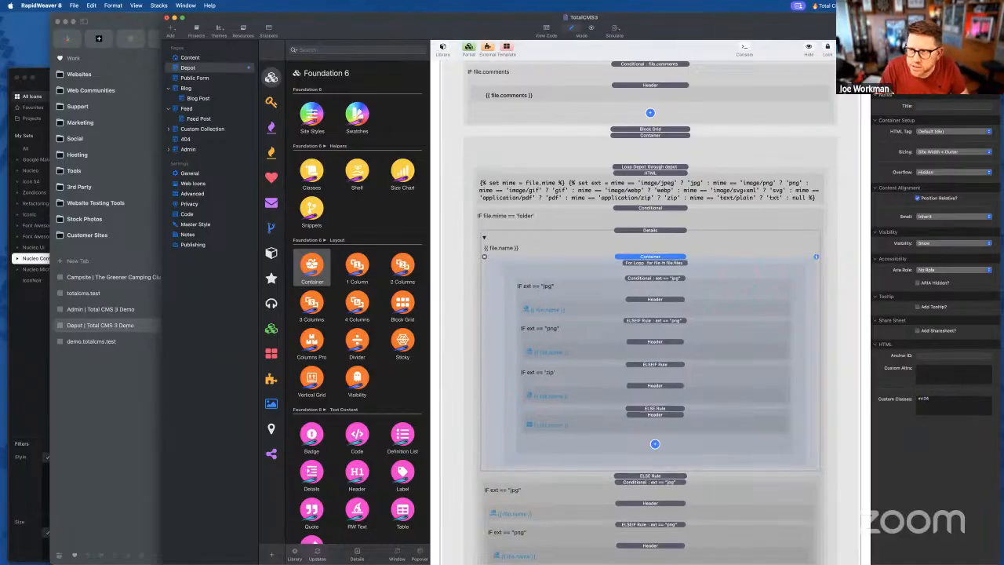
- Export the site and view the Depot page in Arc
{"action": "key", "text": "super+shift+e"}
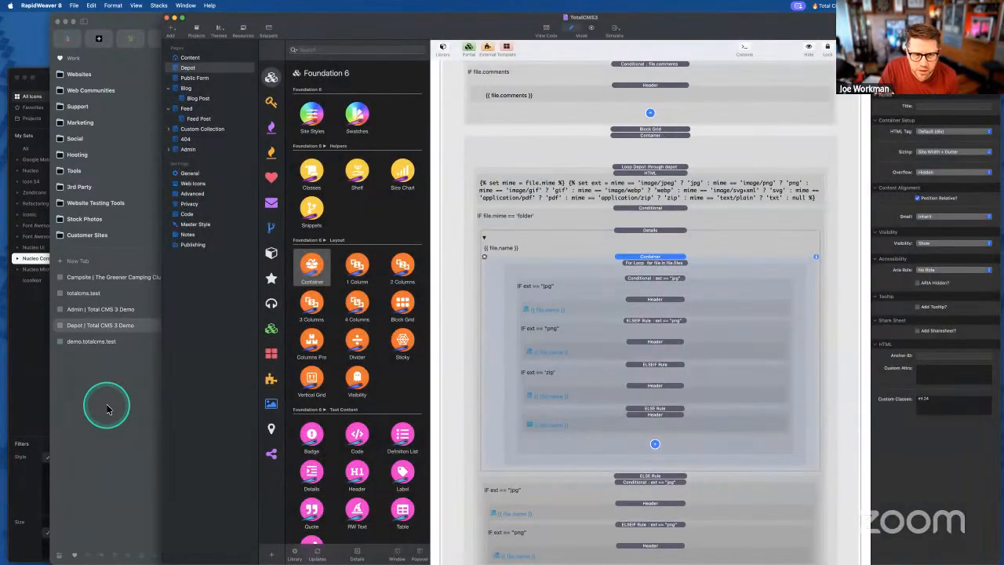
{"action": "left_click", "coordinate": [132, 400]}
{"action": "left_click", "coordinate": [239, 406]}
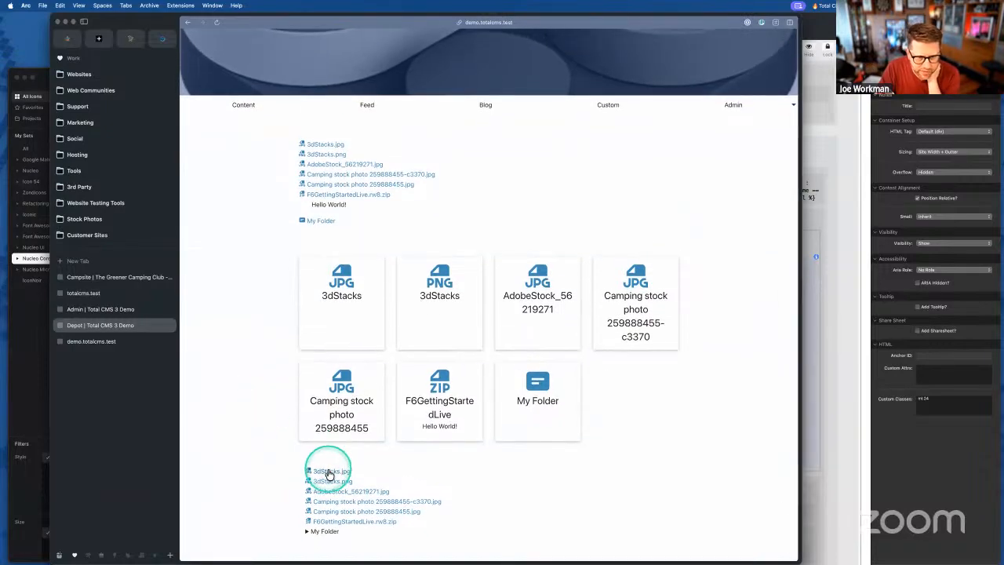
- Expand and collapse My Folder twice to confirm it lists its files on the Depot page
{"action": "left_click", "coordinate": [321, 533]}
{"action": "scroll", "coordinate": [323, 534], "scroll_direction": "down", "scroll_amount": 1}
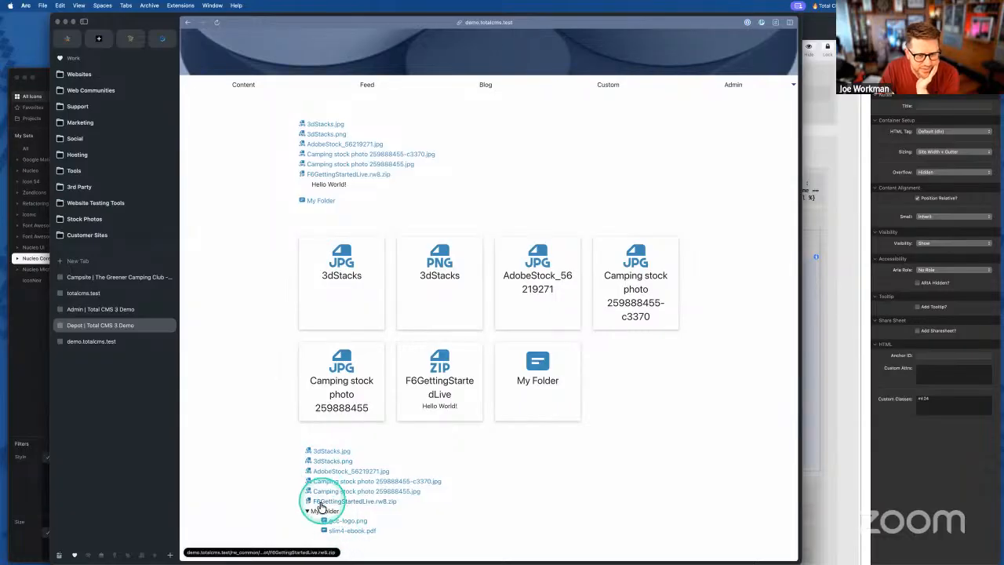
{"action": "left_click", "coordinate": [322, 510]}
{"action": "left_click", "coordinate": [318, 531]}
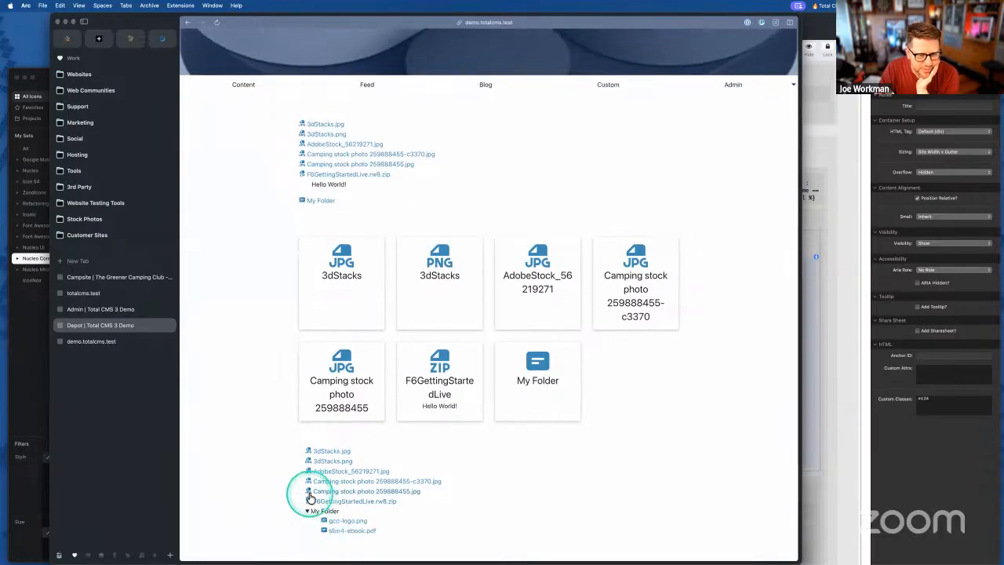
{"action": "left_click", "coordinate": [315, 512]}
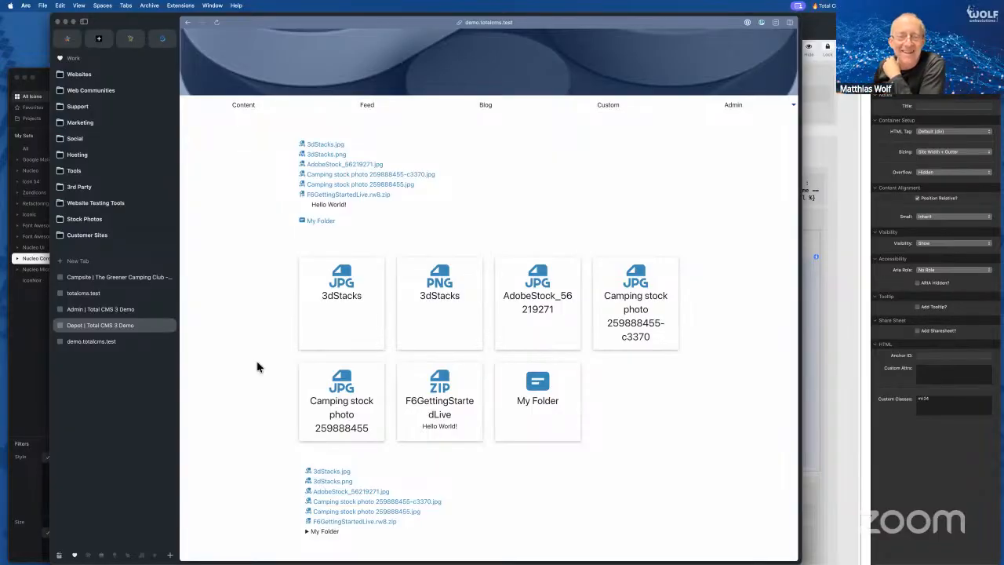
- Click the two grid cards, then return to the RapidWeaver project
{"action": "left_click", "coordinate": [336, 291]}
{"action": "left_click", "coordinate": [616, 292]}
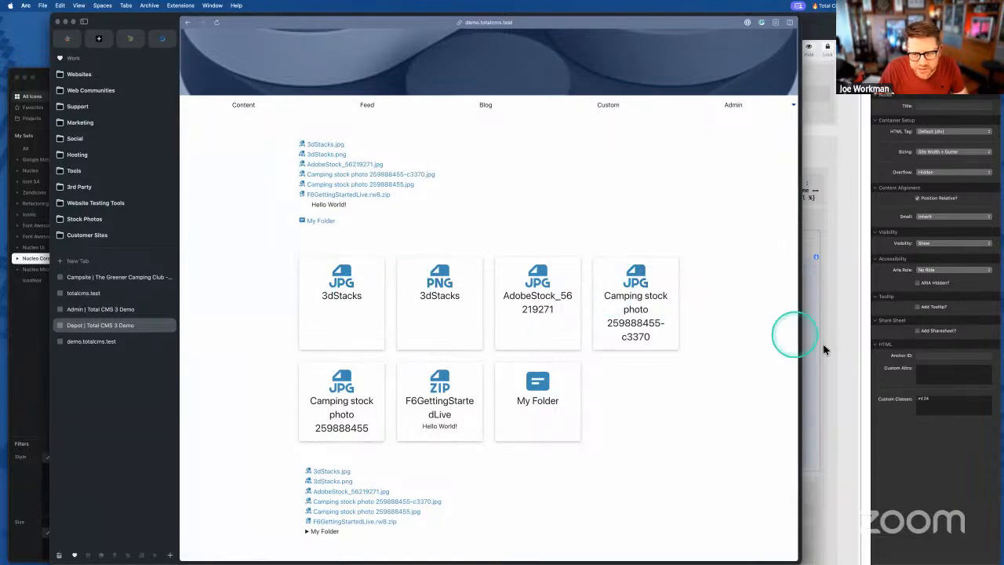
{"action": "left_click", "coordinate": [816, 309]}
{"action": "scroll", "coordinate": [634, 298], "scroll_direction": "up", "scroll_amount": 5}
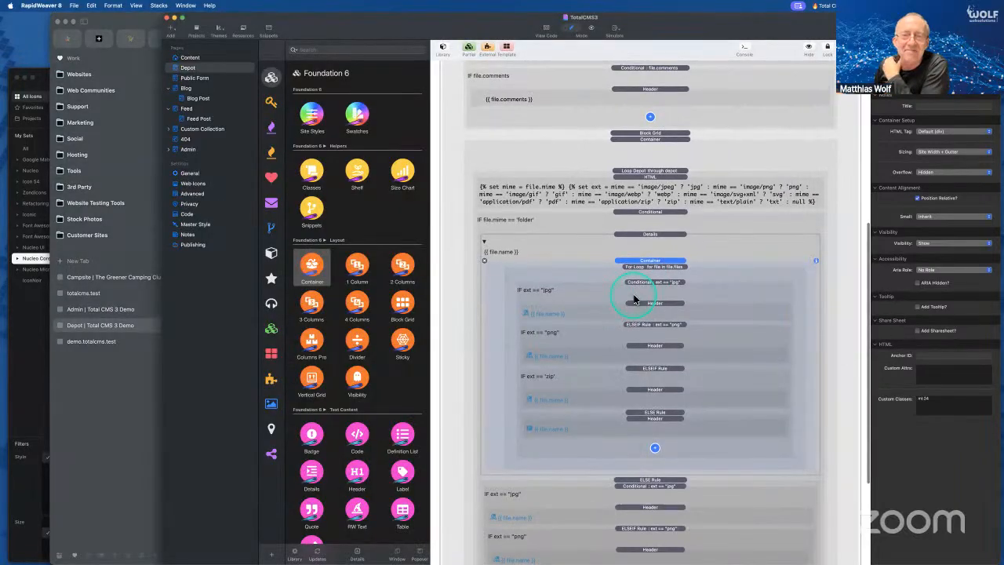
- Inspect the Block Grid stack's settings
{"action": "scroll", "coordinate": [634, 298], "scroll_direction": "down", "scroll_amount": 3}
{"action": "left_click", "coordinate": [643, 235]}
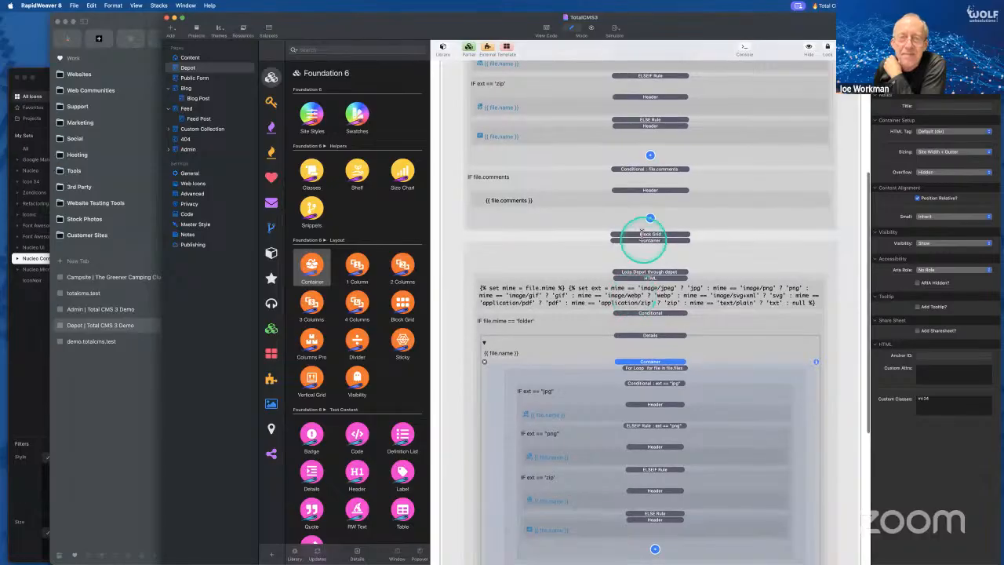
{"action": "scroll", "coordinate": [637, 330], "scroll_direction": "down", "scroll_amount": 2}
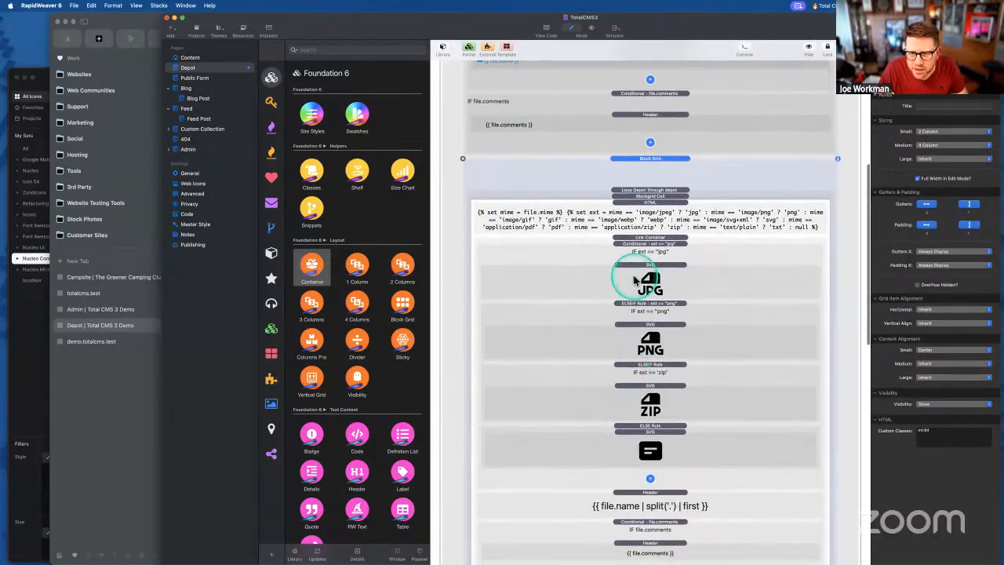
{"action": "scroll", "coordinate": [630, 329], "scroll_direction": "down", "scroll_amount": 5}
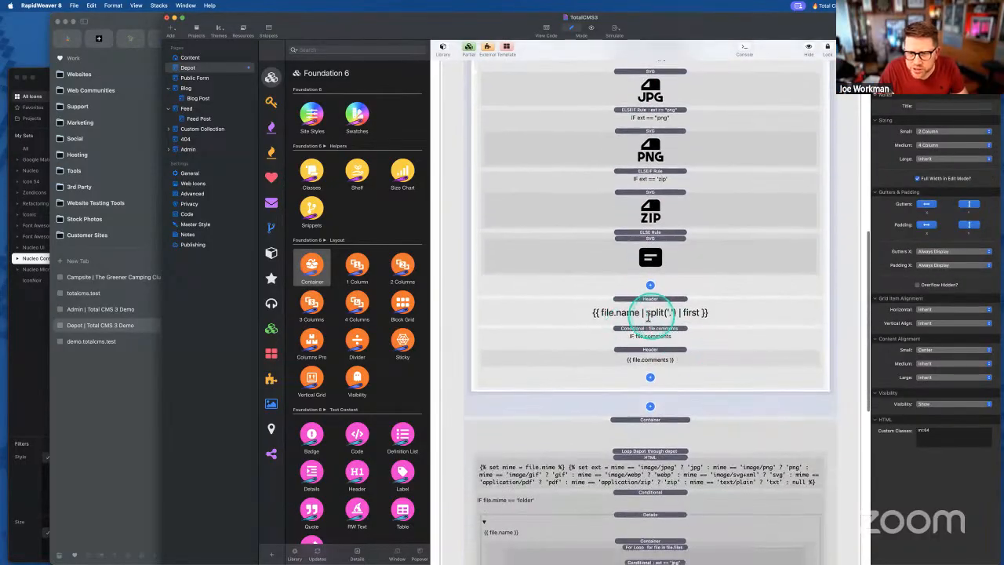
- Inspect the file-name Header's settings, go back to the full page layout, and switch to Arc
{"action": "left_click", "coordinate": [646, 312]}
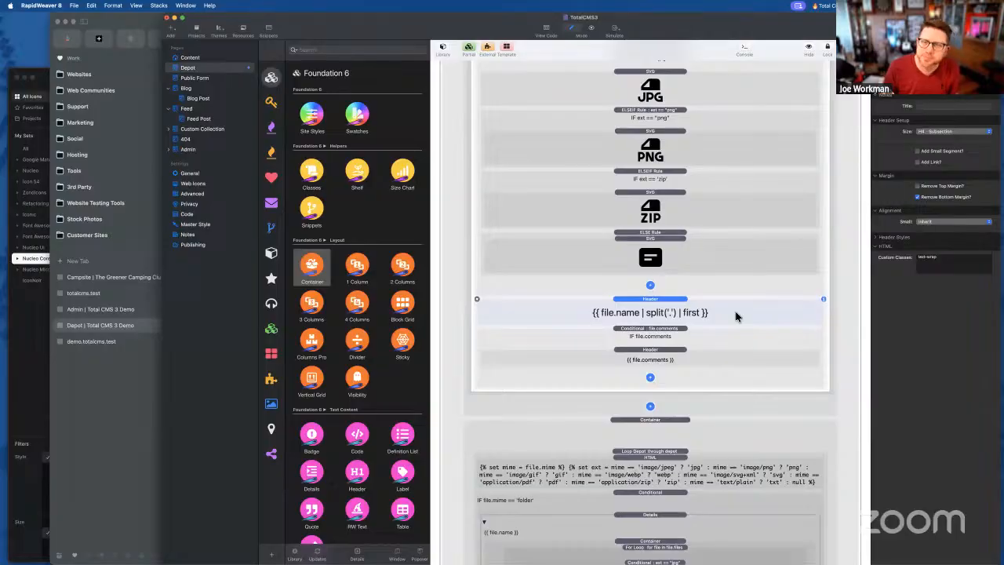
{"action": "left_click", "coordinate": [701, 196]}
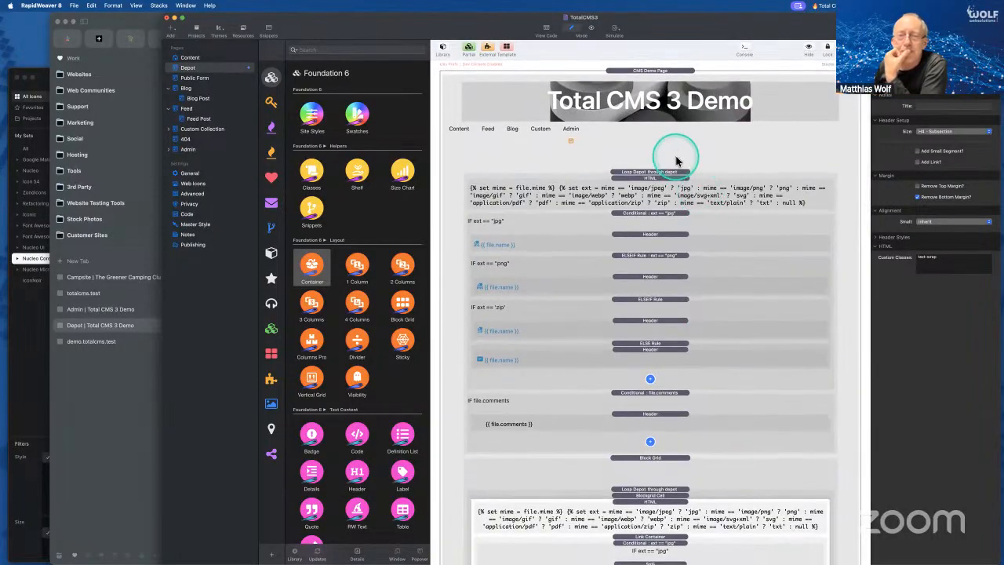
{"action": "left_click", "coordinate": [109, 423]}
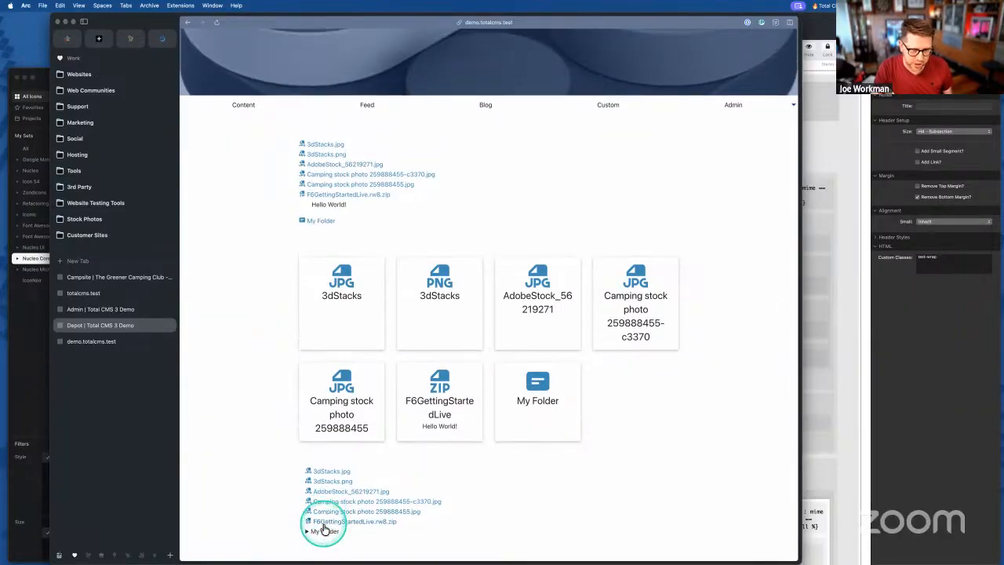
- Open the depot admin, select F6GettingStartedLive.rw8.zip, and start creating a new folder
{"action": "left_click", "coordinate": [325, 530]}
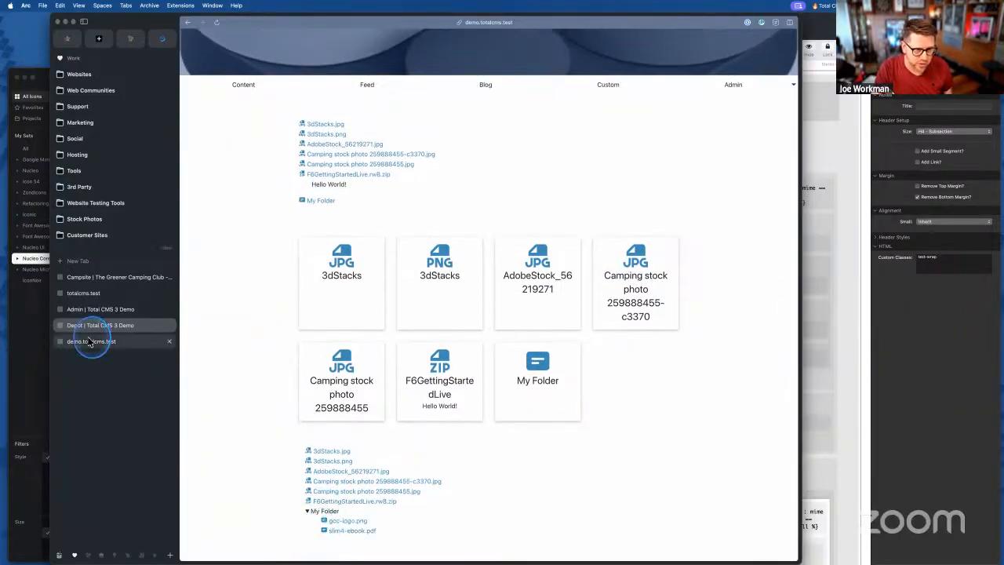
{"action": "left_click", "coordinate": [88, 342]}
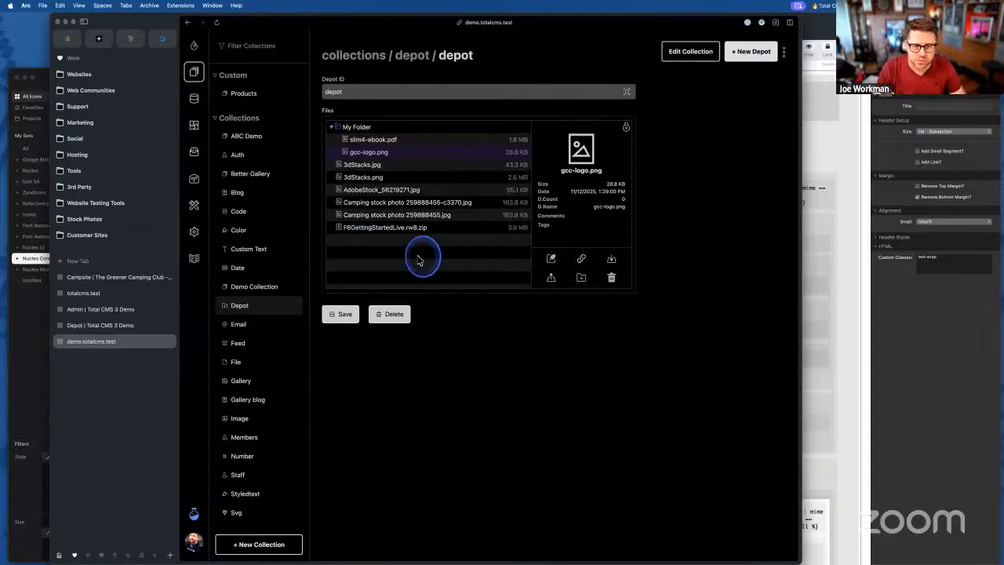
{"action": "left_click", "coordinate": [398, 227]}
{"action": "left_click", "coordinate": [581, 278]}
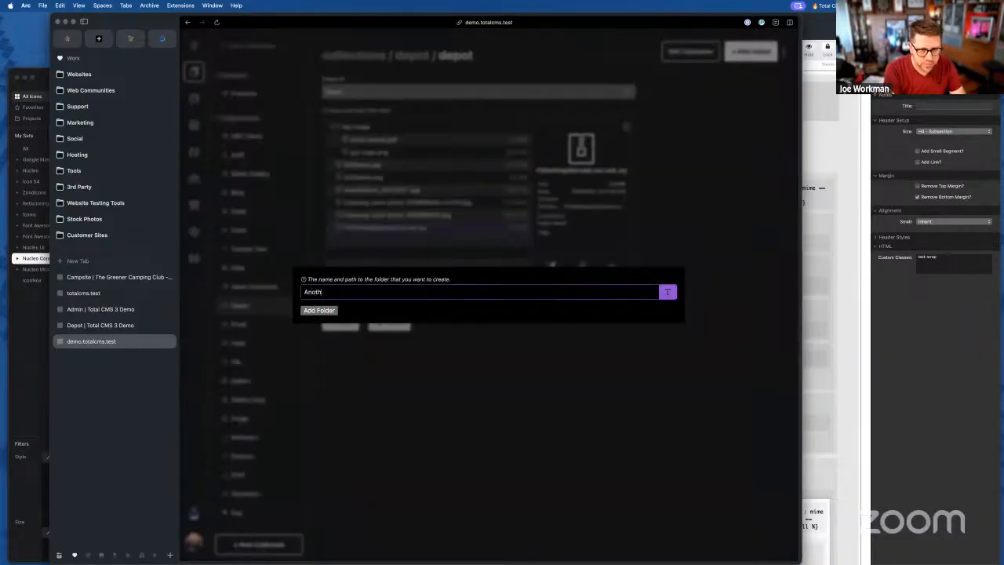
- Add 'Another Folder' to the depot, select it, and close the Nucleo icon browser
{"action": "left_click", "coordinate": [319, 311]}
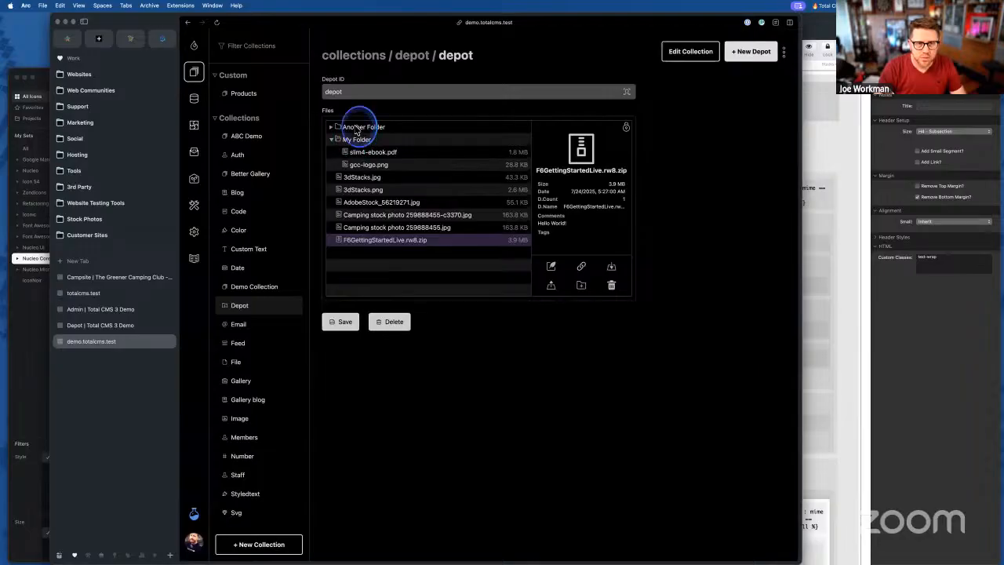
{"action": "left_click", "coordinate": [355, 128]}
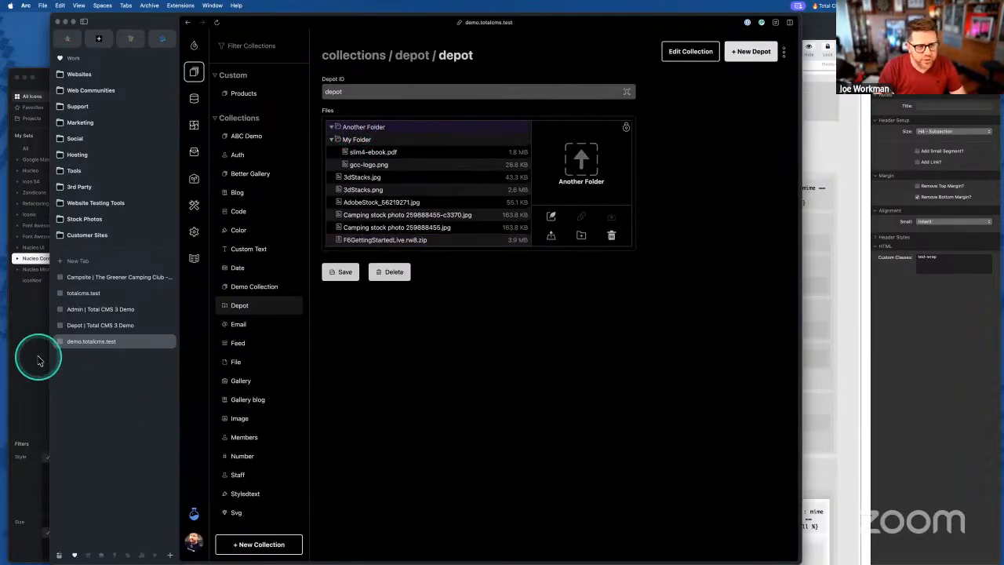
{"action": "left_click", "coordinate": [43, 357]}
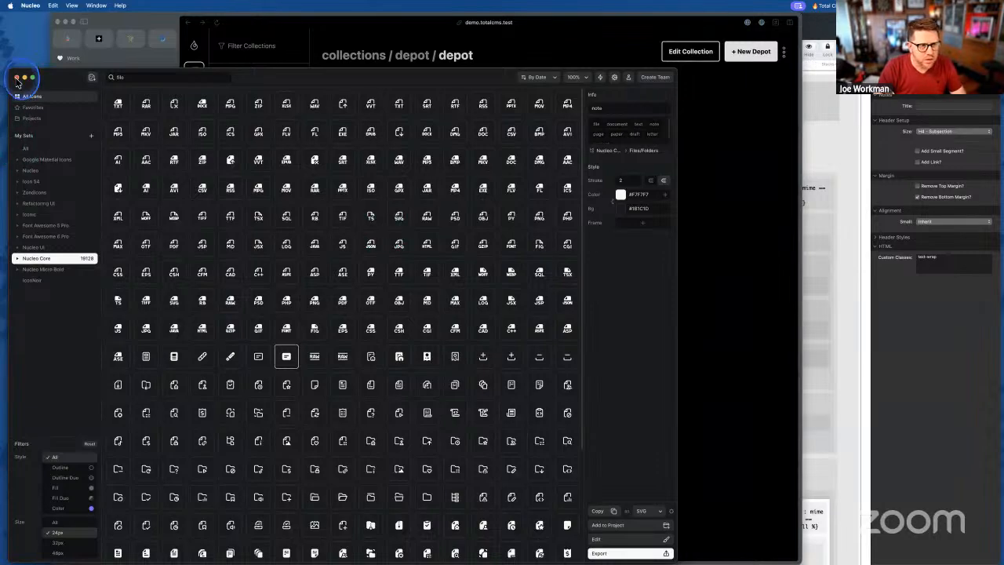
{"action": "left_click", "coordinate": [17, 77]}
- On the Depot page, collapse and re-expand My Folder, then return to RapidWeaver
{"action": "left_click", "coordinate": [98, 325]}
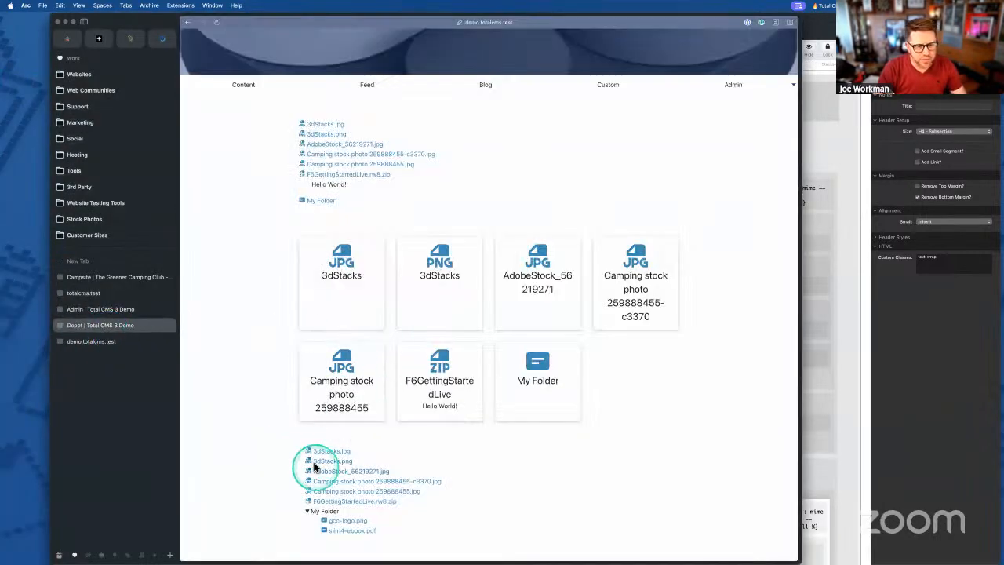
{"action": "left_click", "coordinate": [320, 514]}
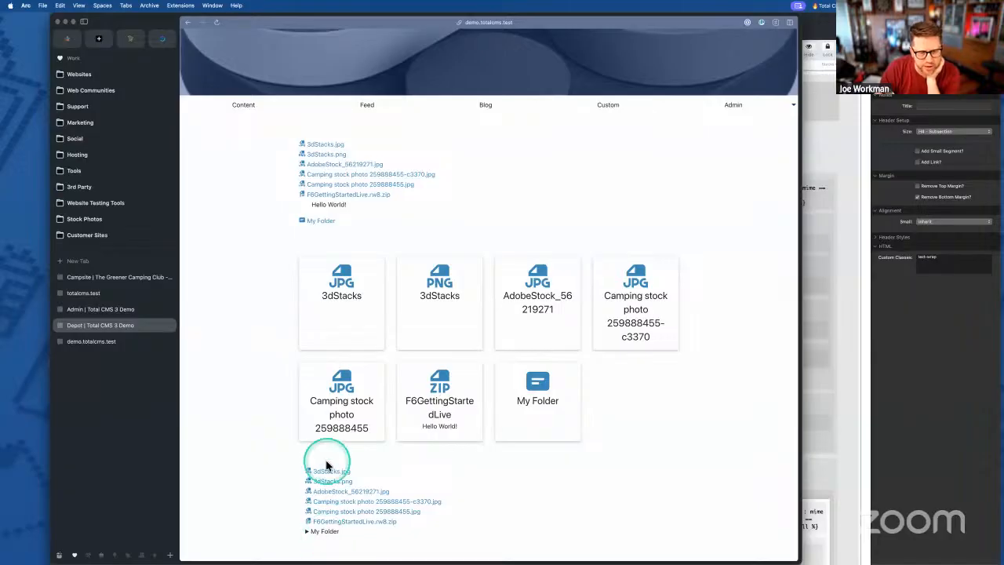
{"action": "left_click", "coordinate": [325, 534]}
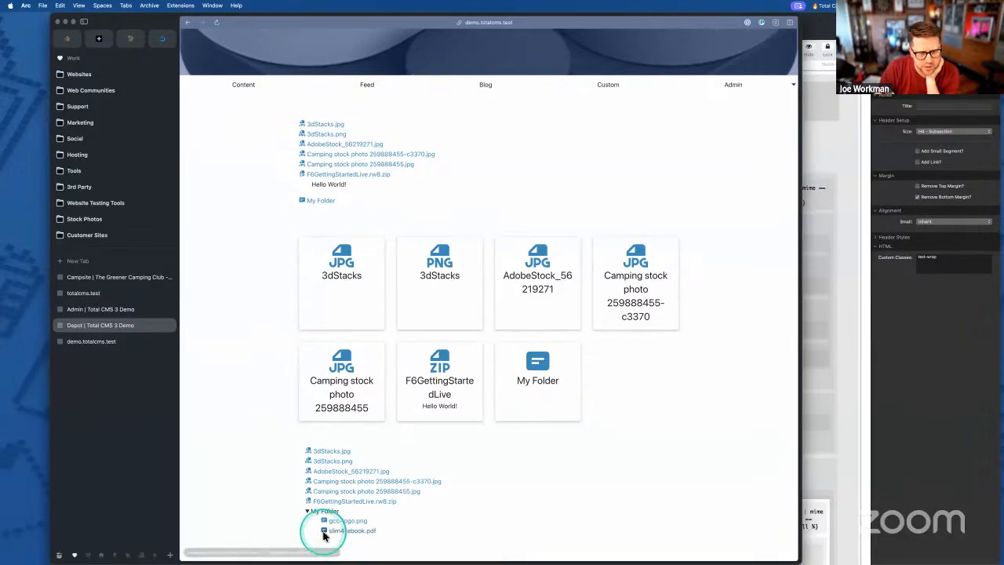
{"action": "left_click", "coordinate": [323, 511]}
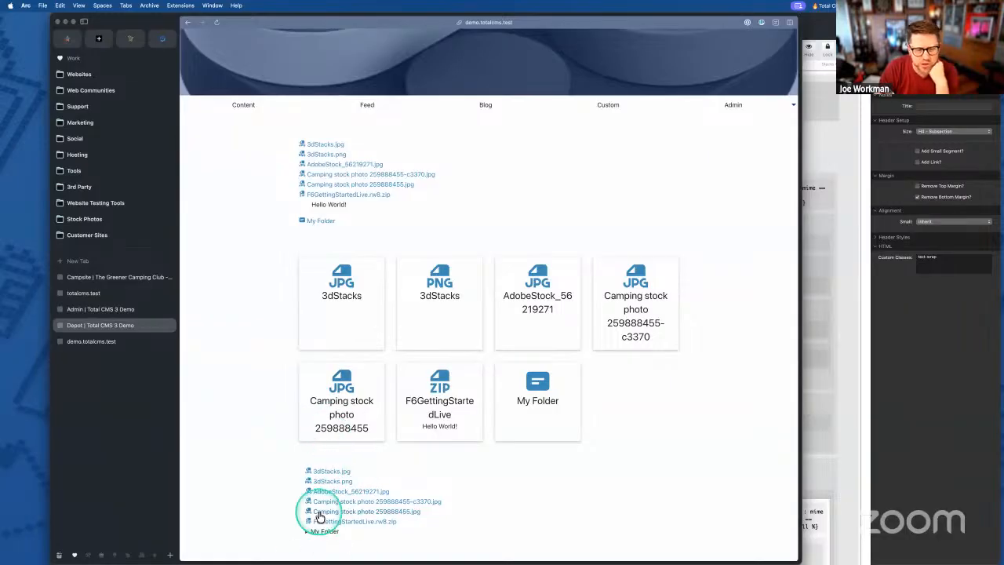
{"action": "key", "text": "super+Tab"}
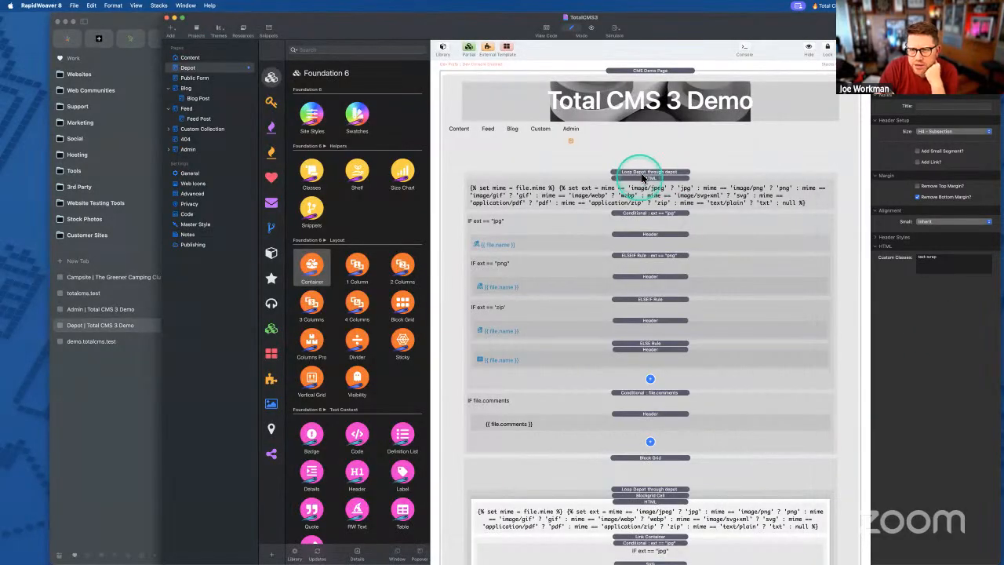
- Add a Loop Sort to the Depot loop and export the site for a first preview
{"action": "left_click", "coordinate": [643, 174]}
{"action": "left_click", "coordinate": [971, 271]}
{"action": "left_click", "coordinate": [635, 188]}
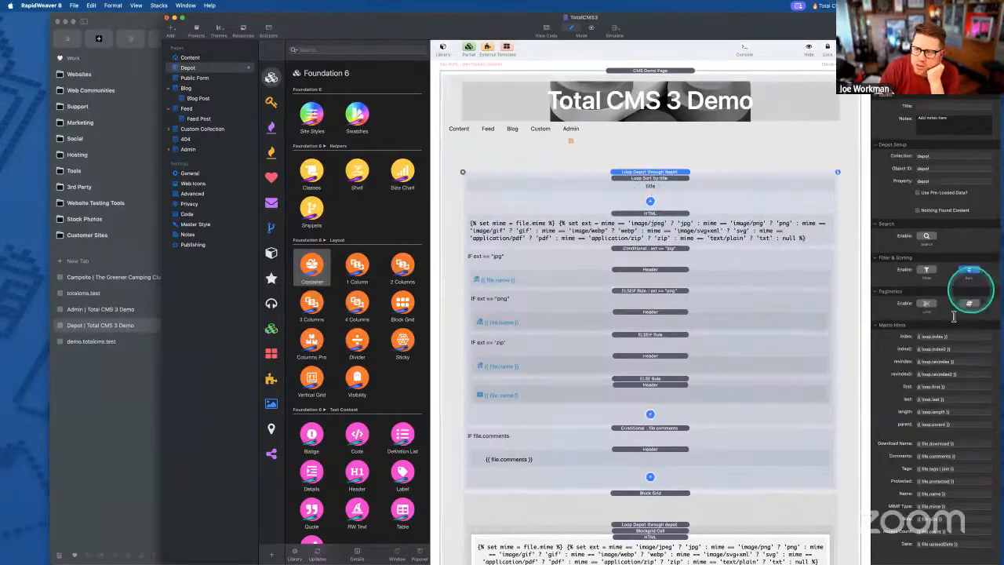
{"action": "left_click", "coordinate": [648, 178]}
{"action": "left_click", "coordinate": [945, 155]}
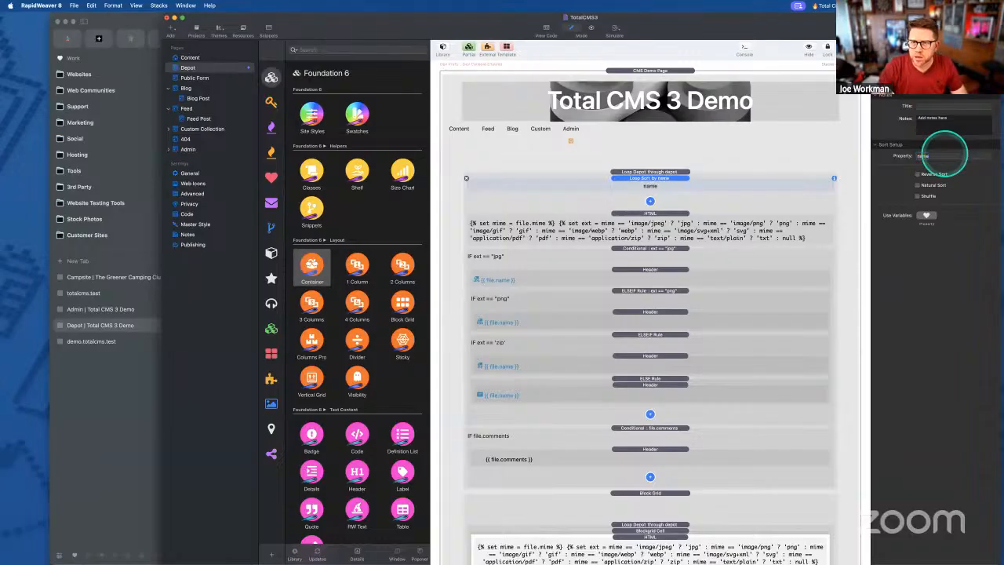
{"action": "left_click", "coordinate": [647, 172]}
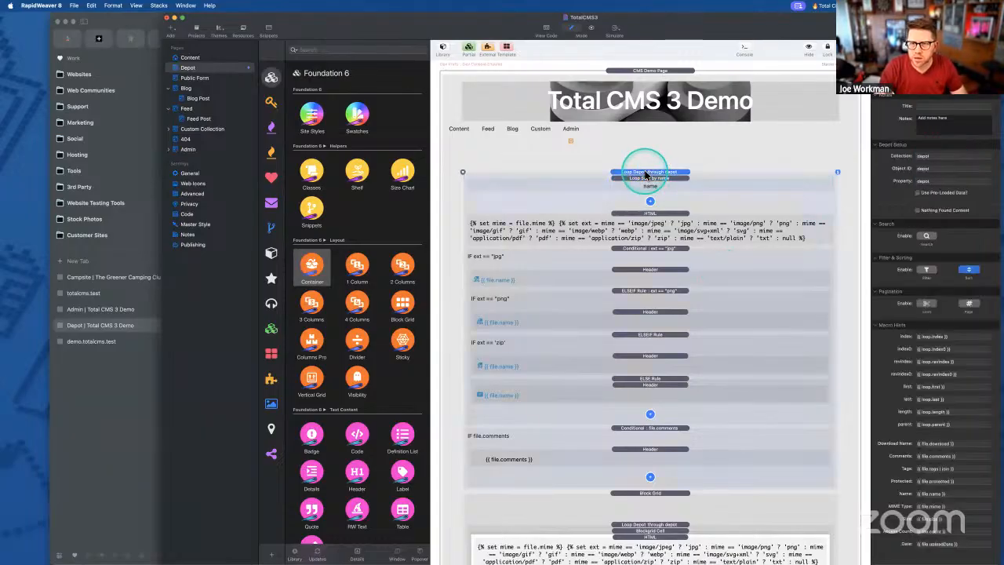
{"action": "key", "text": "super+shift+e"}
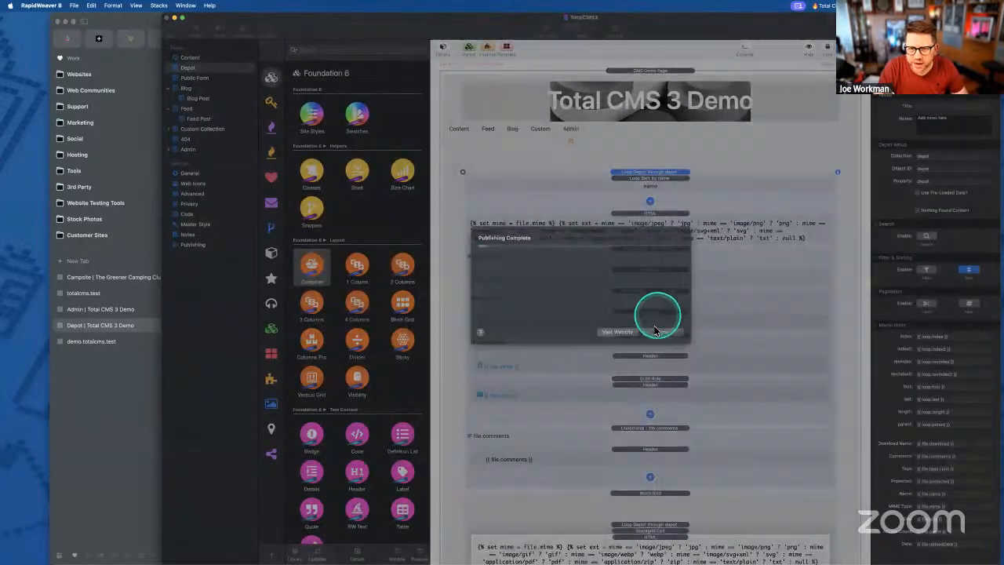
{"action": "left_click", "coordinate": [662, 332]}
- Add a Loop Sort to the Depot loop and change its Property from title to name
{"action": "scroll", "coordinate": [667, 369], "scroll_direction": "down", "scroll_amount": 10}
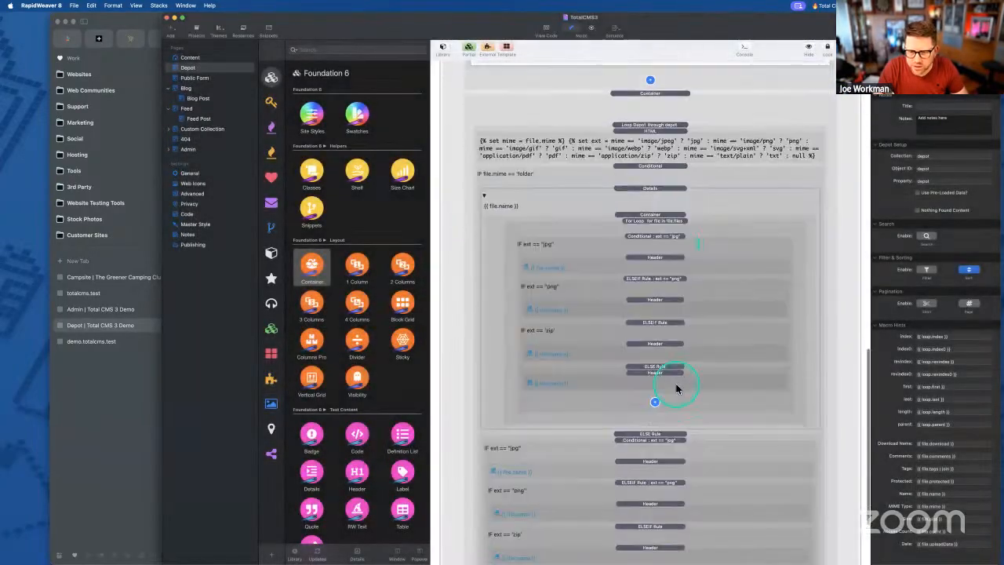
{"action": "scroll", "coordinate": [673, 401], "scroll_direction": "up", "scroll_amount": 5}
{"action": "left_click", "coordinate": [667, 237]}
{"action": "left_click", "coordinate": [969, 269]}
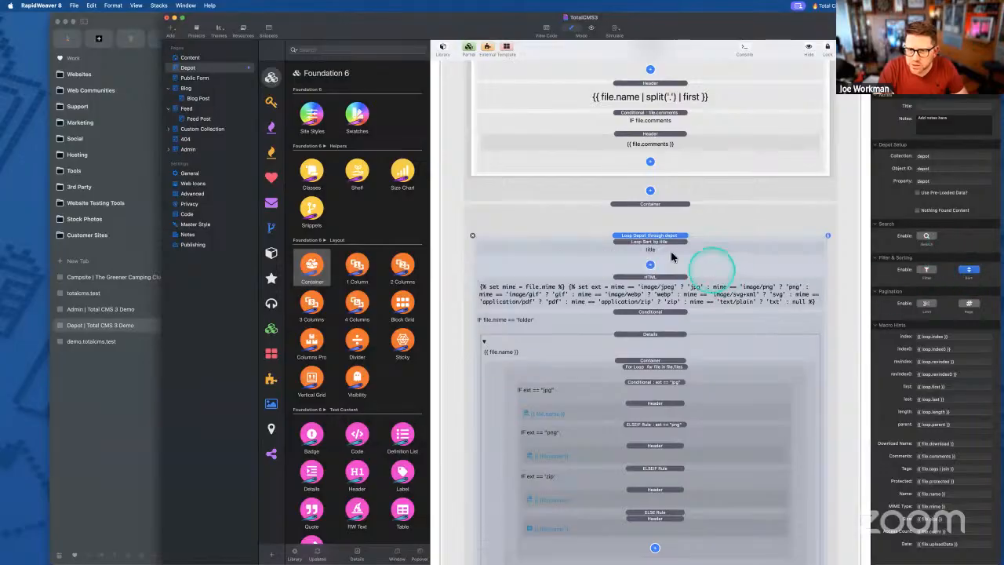
{"action": "left_click", "coordinate": [666, 242]}
{"action": "double_click", "coordinate": [925, 156]}
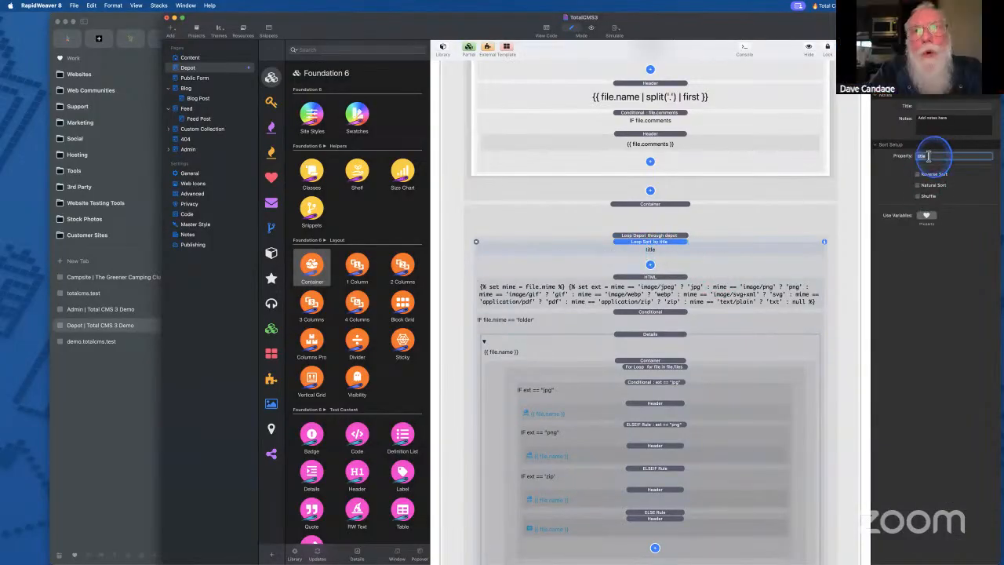
{"action": "type", "text": "name"}
{"action": "key", "text": "Return"}
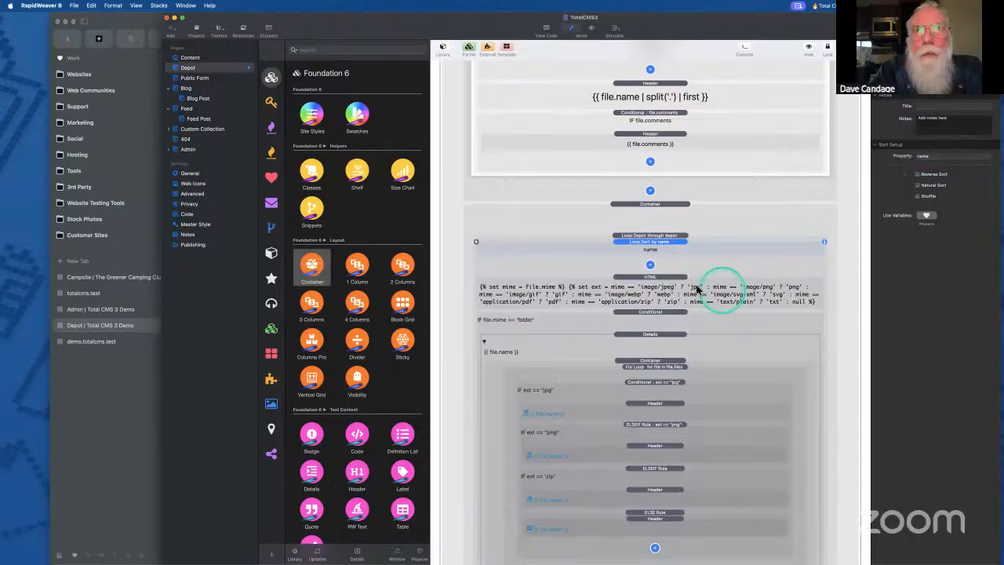
- Re-export the site with the name sort and bring the demo site up in Arc
{"action": "scroll", "coordinate": [669, 259], "scroll_direction": "down", "scroll_amount": 5}
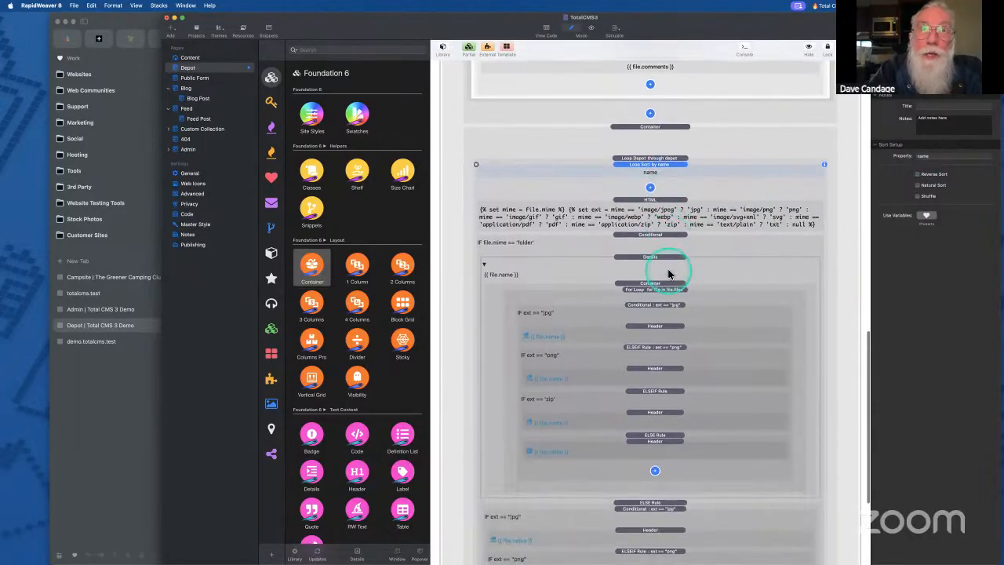
{"action": "scroll", "coordinate": [670, 275], "scroll_direction": "up", "scroll_amount": 9}
{"action": "scroll", "coordinate": [669, 275], "scroll_direction": "up", "scroll_amount": 8}
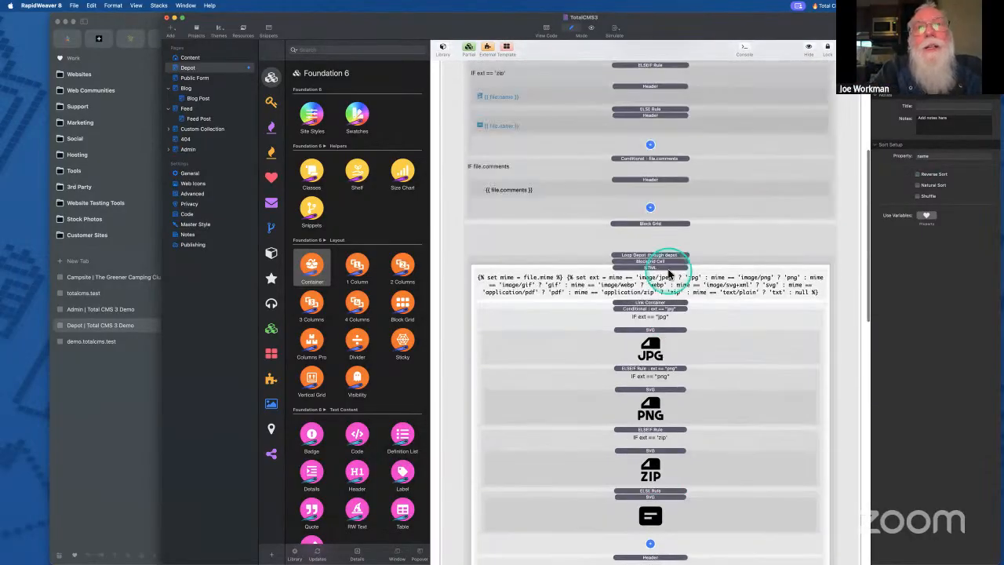
{"action": "scroll", "coordinate": [772, 153], "scroll_direction": "up", "scroll_amount": 5}
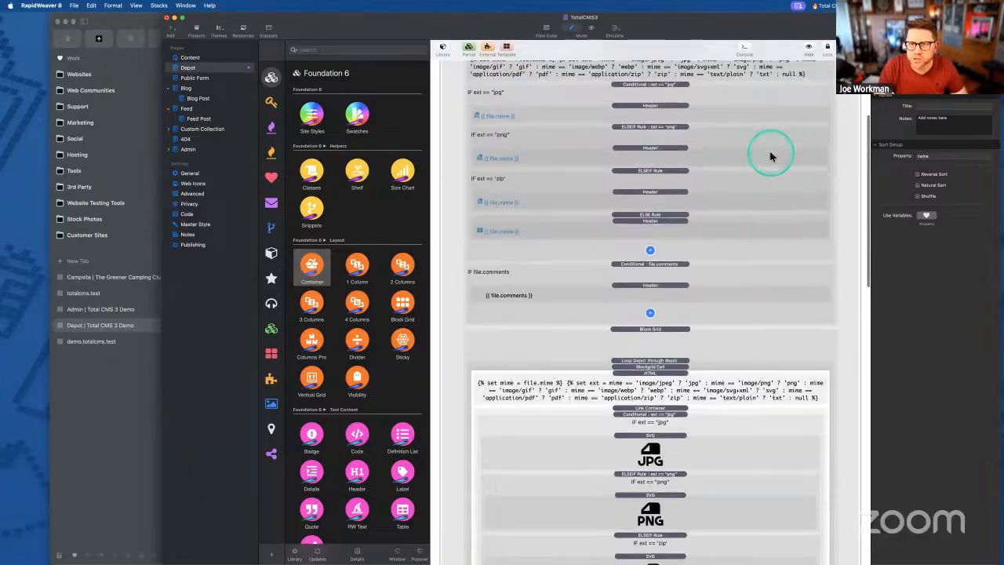
{"action": "key", "text": "super+e"}
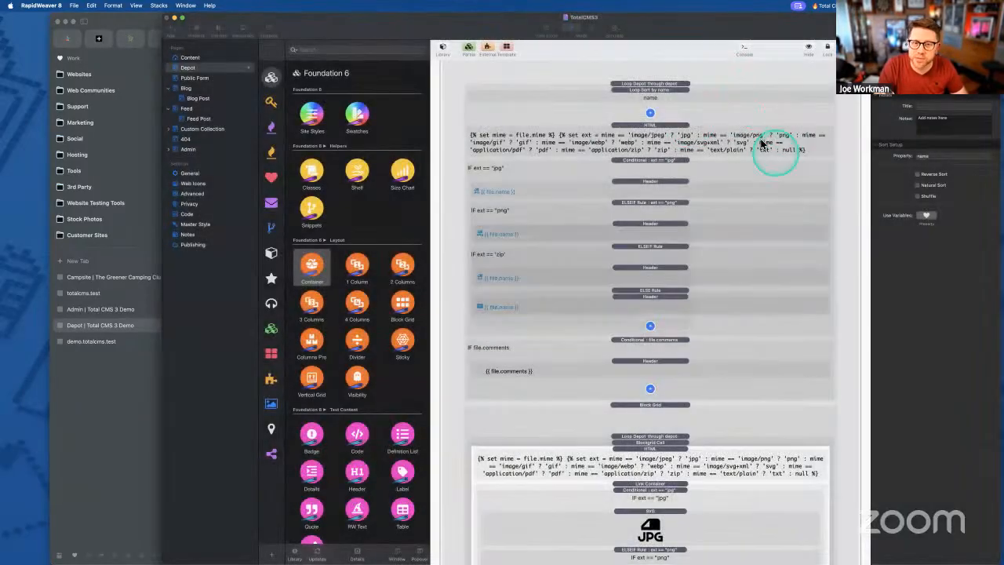
{"action": "key", "text": "Return"}
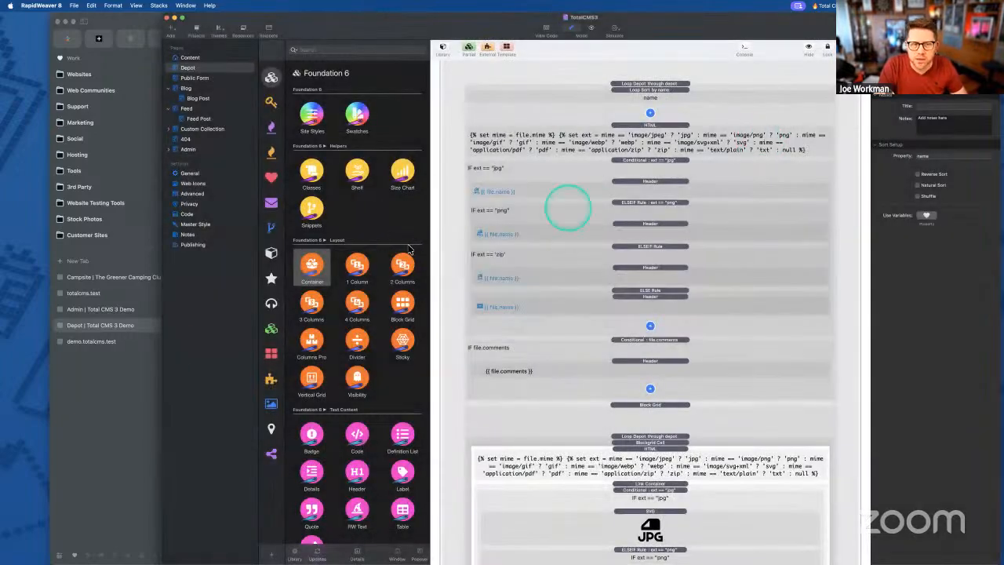
{"action": "left_click", "coordinate": [118, 430]}
{"action": "left_click", "coordinate": [281, 277]}
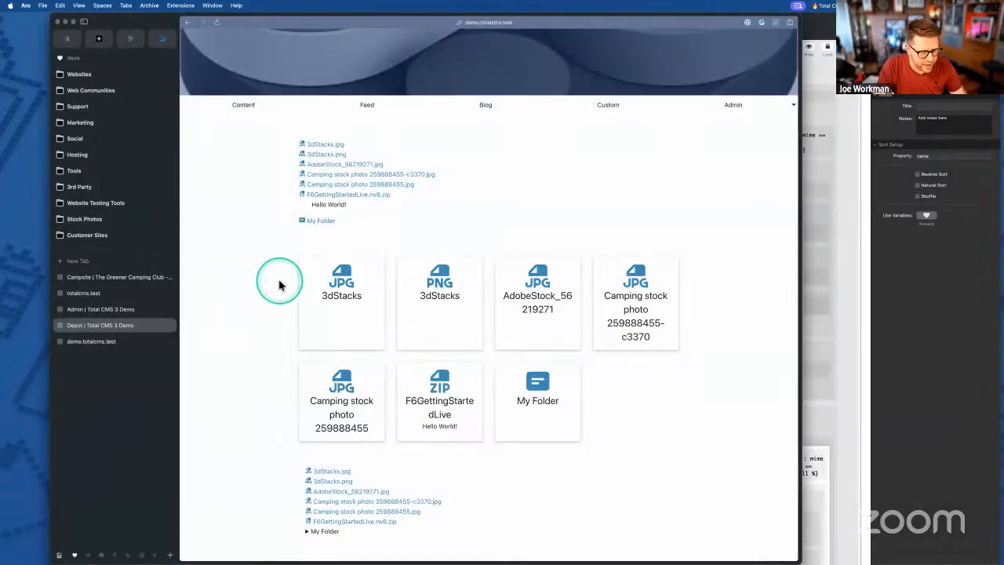
- Reload demo.totalcms.test and expand Another Folder in the lower list
{"action": "key", "text": "super+r"}
{"action": "scroll", "coordinate": [272, 289], "scroll_direction": "down", "scroll_amount": 1}
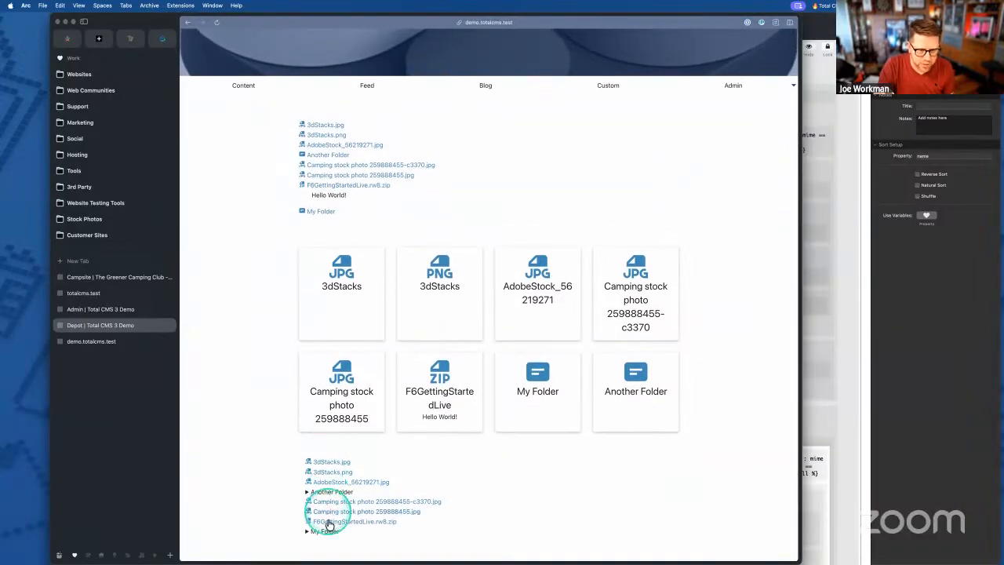
{"action": "left_click", "coordinate": [329, 494]}
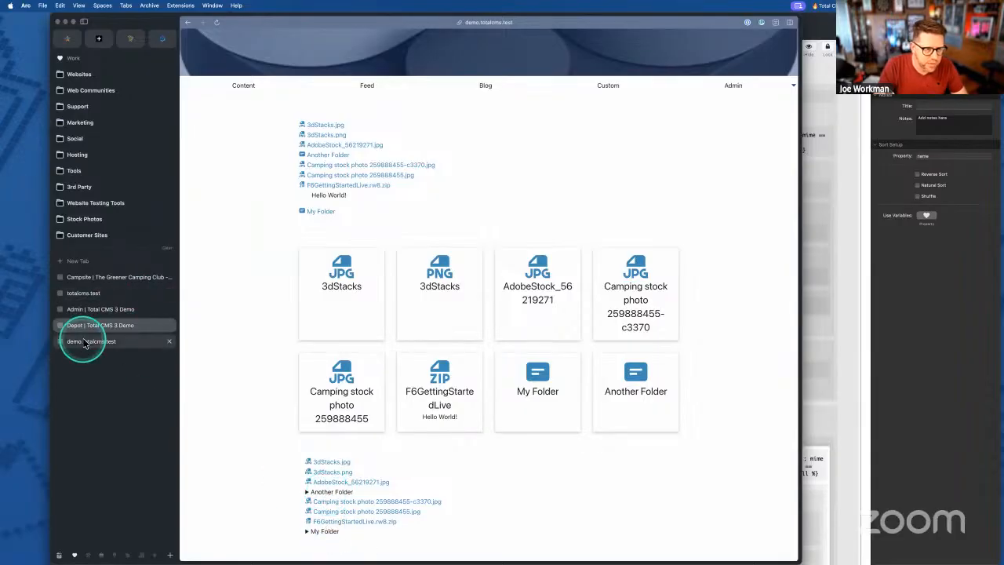
- In the depot admin, select and expand Another Folder in the file tree
{"action": "left_click", "coordinate": [130, 324]}
{"action": "left_click", "coordinate": [364, 130]}
{"action": "mouse_move", "coordinate": [366, 135]}
{"action": "left_mouse_down"}
{"action": "mouse_move", "coordinate": [423, 120]}
{"action": "mouse_move", "coordinate": [376, 134]}
{"action": "left_mouse_up"}
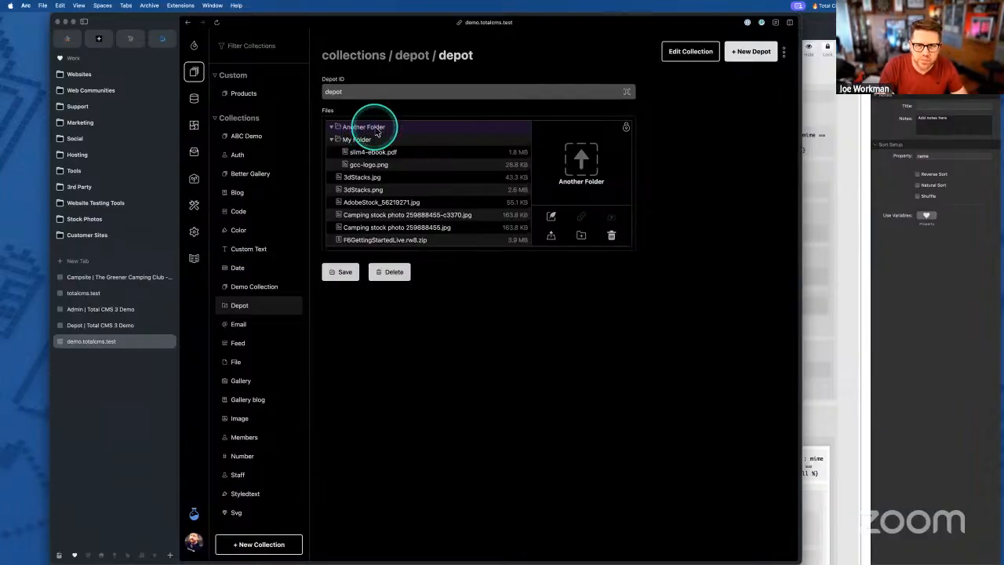
- Drag a camping photo and gcc-logo.png into Another Folder and save the depot
{"action": "left_click", "coordinate": [758, 549]}
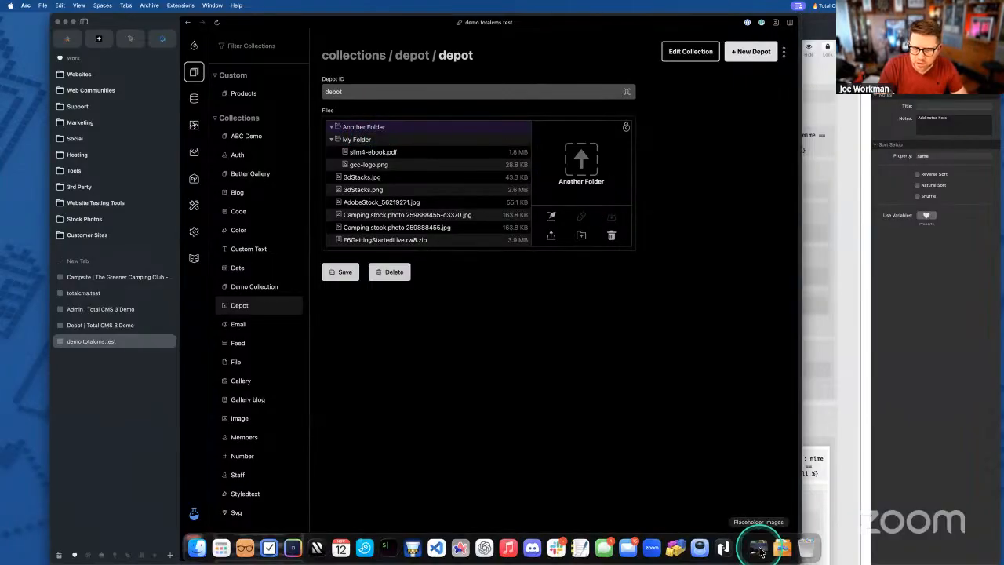
{"action": "left_click_drag", "start_coordinate": [594, 126], "coordinate": [580, 156]}
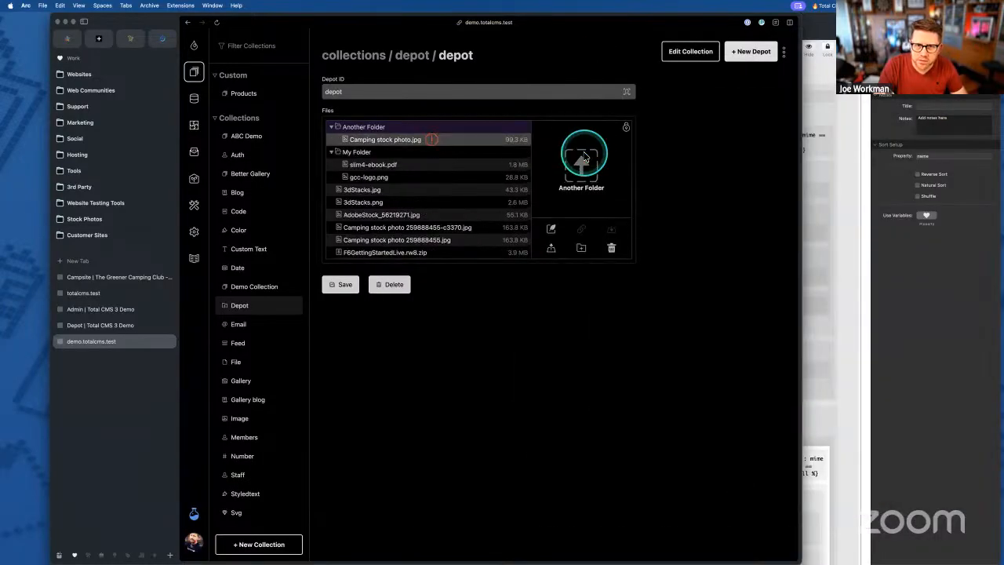
{"action": "left_click", "coordinate": [782, 547]}
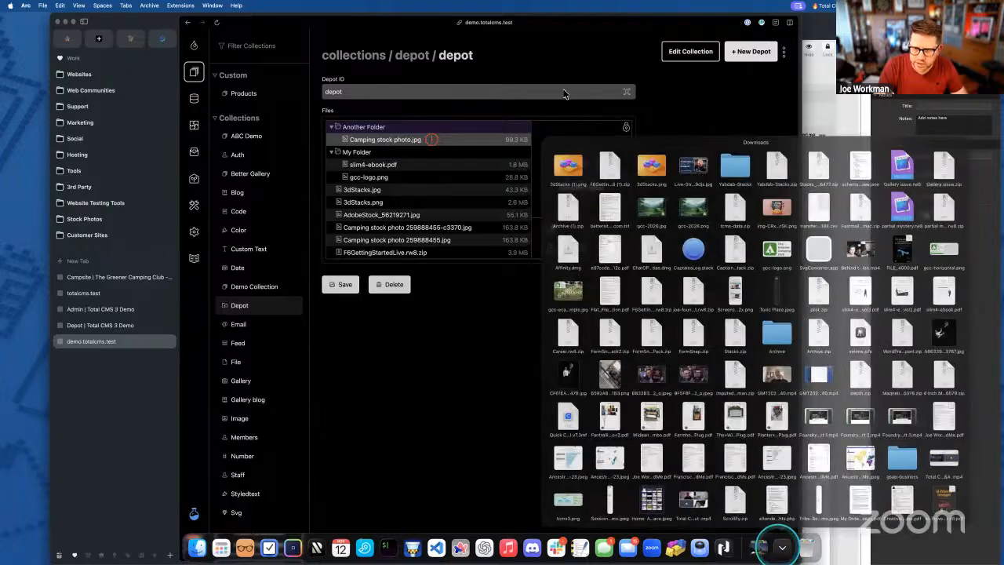
{"action": "left_click_drag", "start_coordinate": [763, 214], "coordinate": [574, 181]}
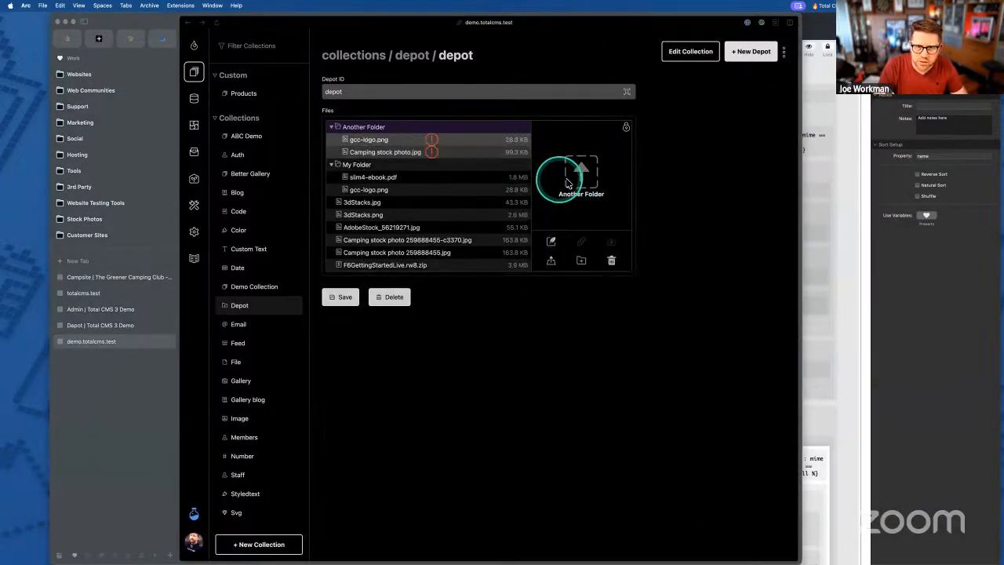
{"action": "left_click", "coordinate": [340, 305]}
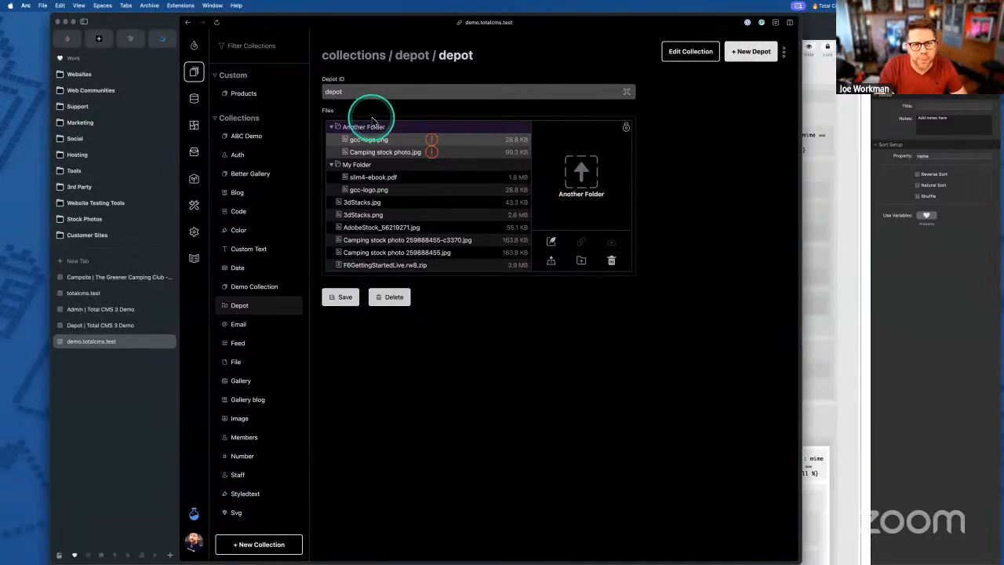
- Reload the admin page and sign back in with the account e-mail and password
{"action": "key", "text": "super+r"}
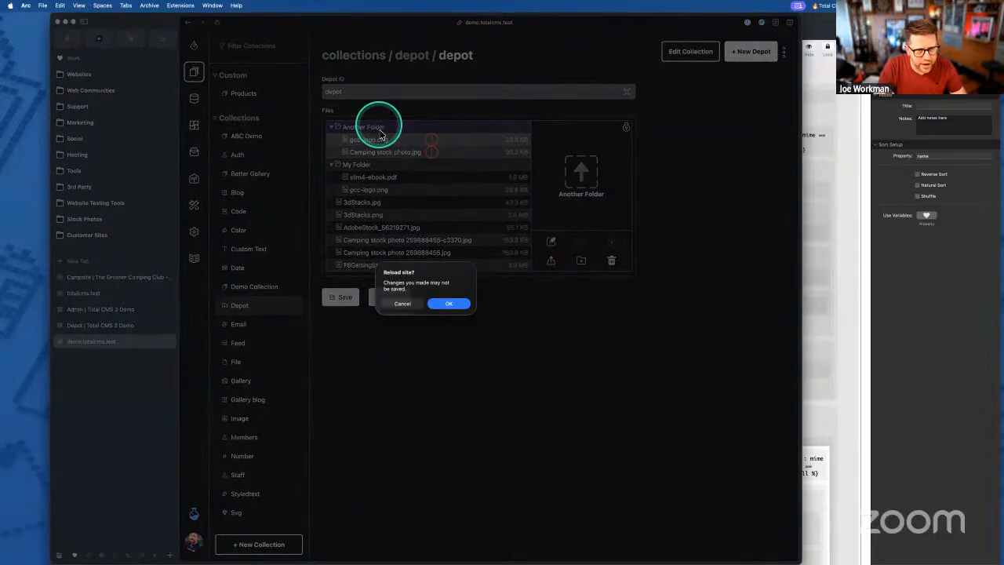
{"action": "left_click", "coordinate": [449, 303]}
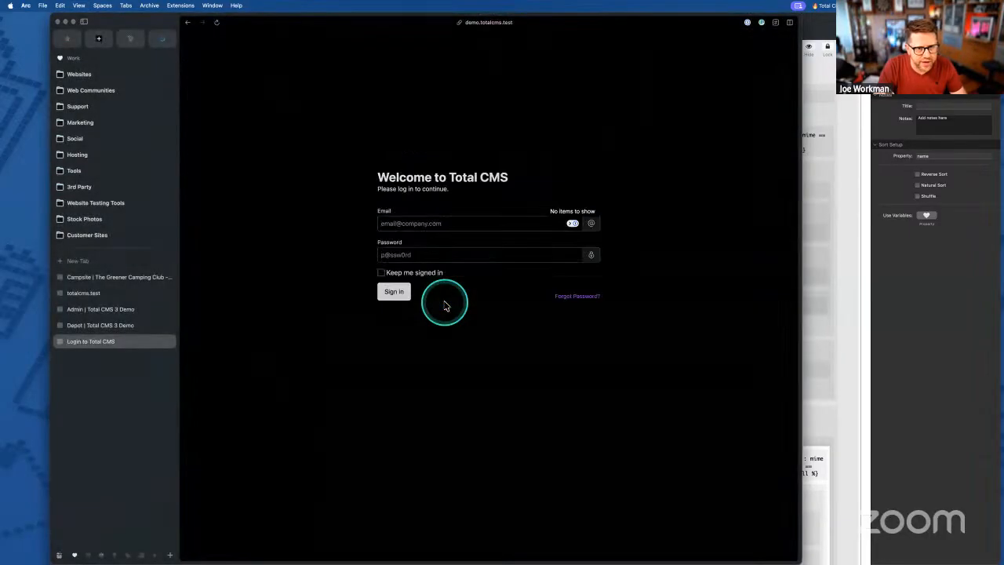
{"action": "key", "text": "Tab"}
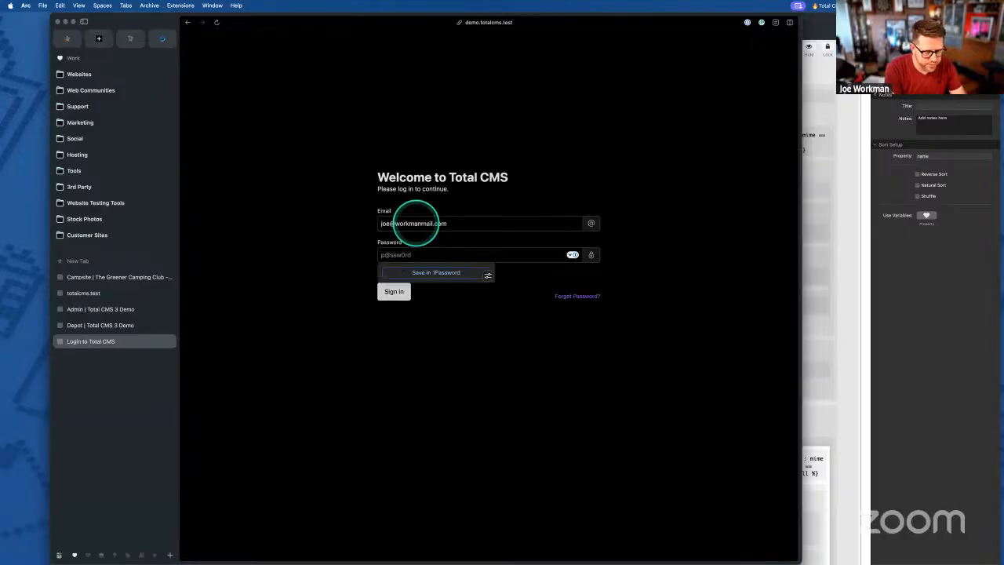
{"action": "left_click", "coordinate": [436, 272]}
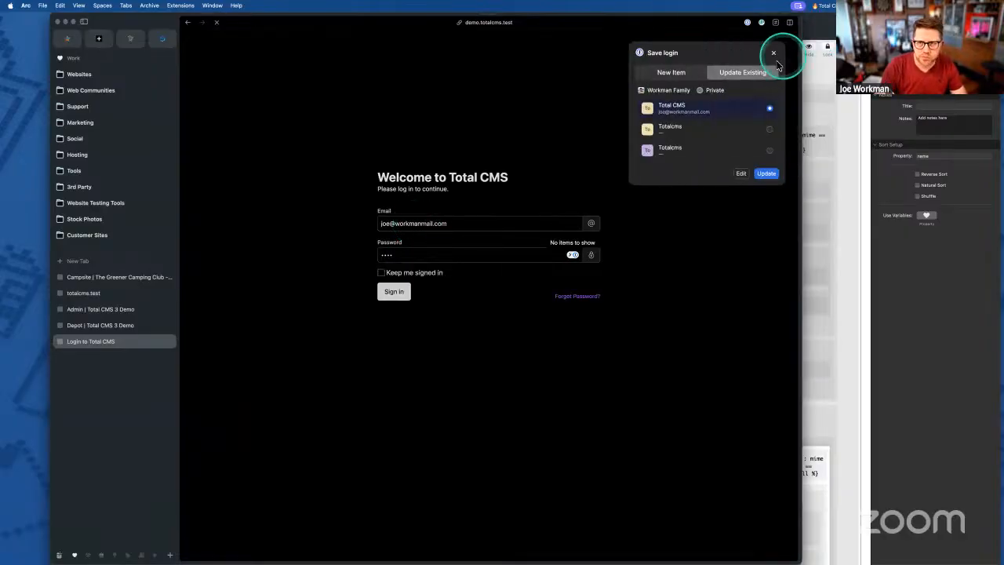
{"action": "left_click", "coordinate": [773, 53]}
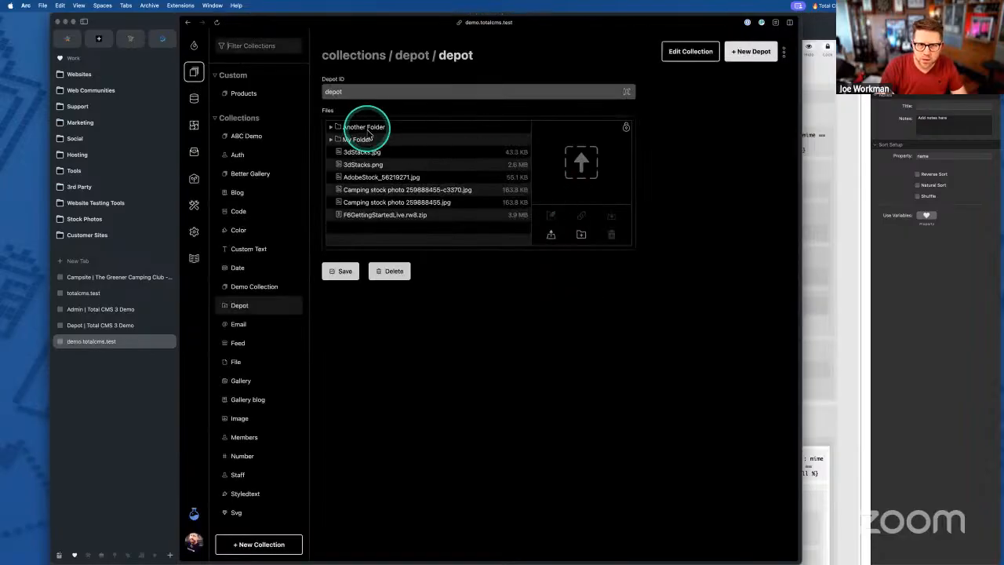
- Upload gcc-logo.png from Downloads into Another Folder, then go back to the Depot page
{"action": "left_click", "coordinate": [367, 131]}
{"action": "mouse_move", "coordinate": [641, 547]}
{"action": "left_click", "coordinate": [782, 547]}
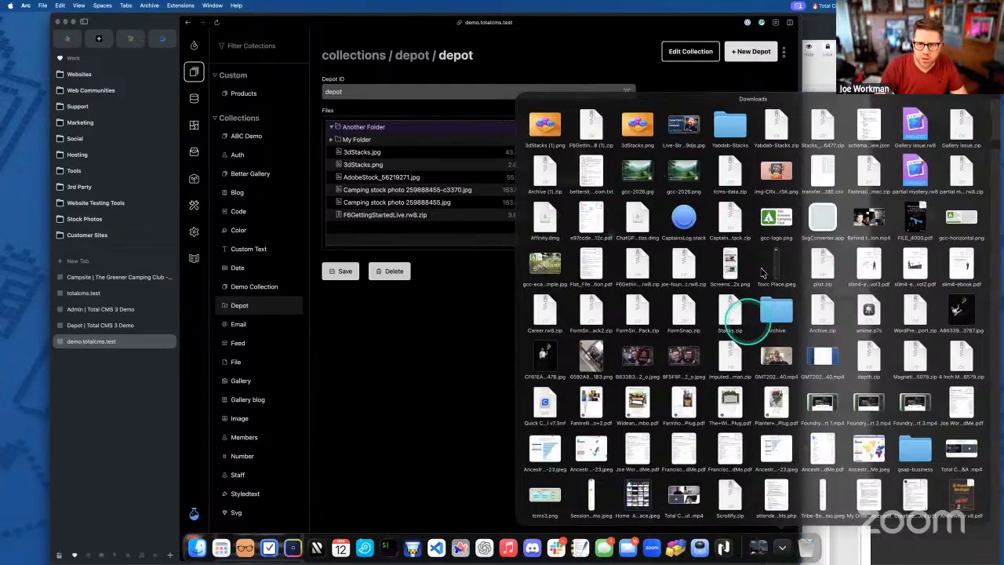
{"action": "left_click_drag", "start_coordinate": [782, 217], "coordinate": [592, 171]}
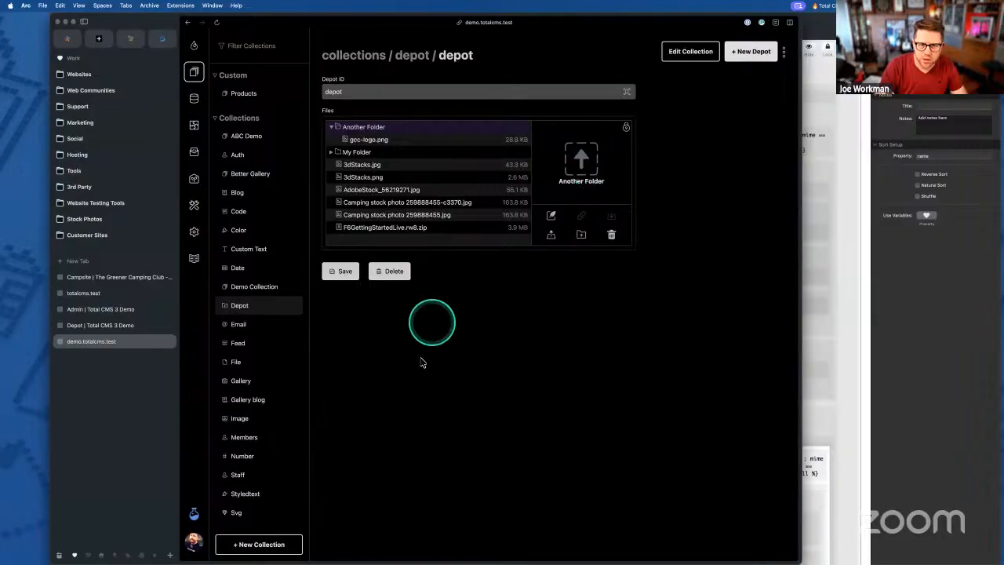
{"action": "left_click", "coordinate": [112, 328]}
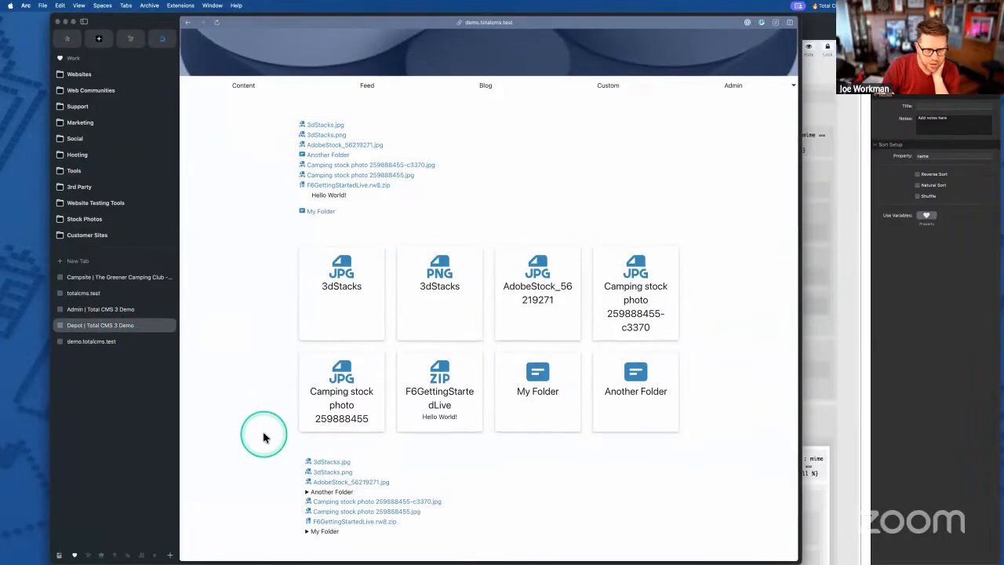
- Toggle Another Folder in the lower list until it shows gcc-logo.png, then scroll down slightly
{"action": "left_click", "coordinate": [318, 493]}
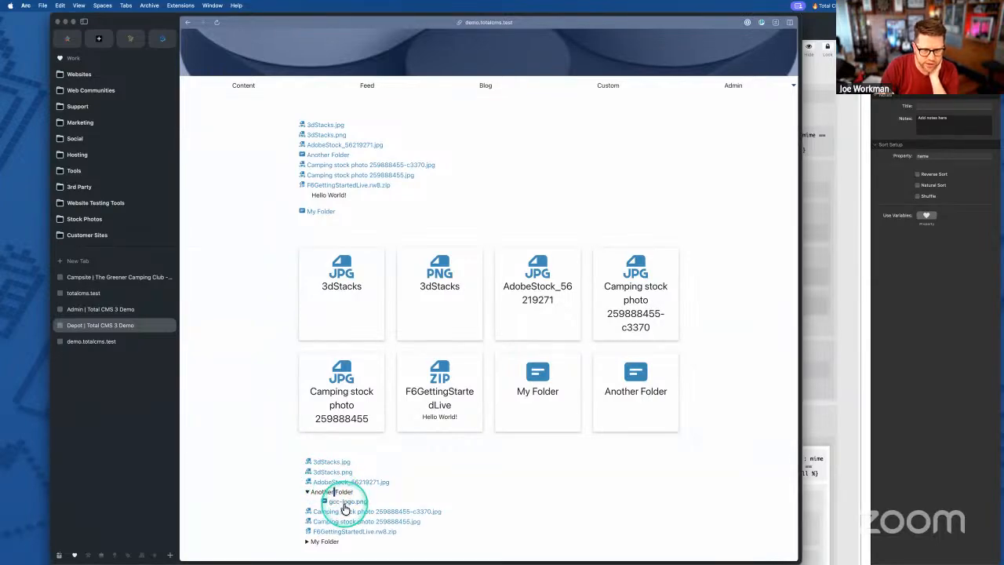
{"action": "double_click", "coordinate": [343, 492]}
{"action": "left_click", "coordinate": [345, 494]}
{"action": "left_click", "coordinate": [345, 494]}
{"action": "left_click", "coordinate": [320, 492]}
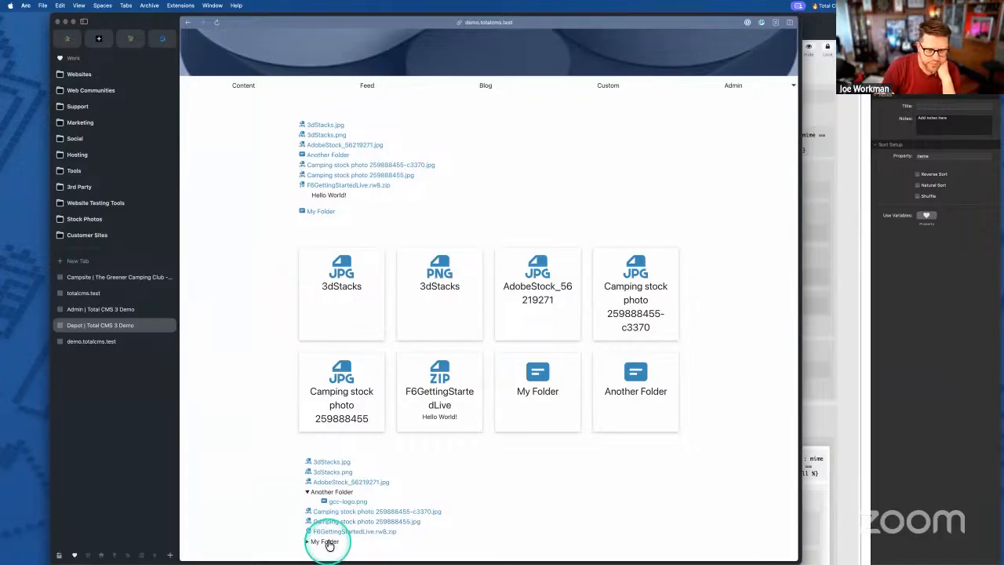
{"action": "scroll", "coordinate": [275, 458], "scroll_direction": "down", "scroll_amount": 2}
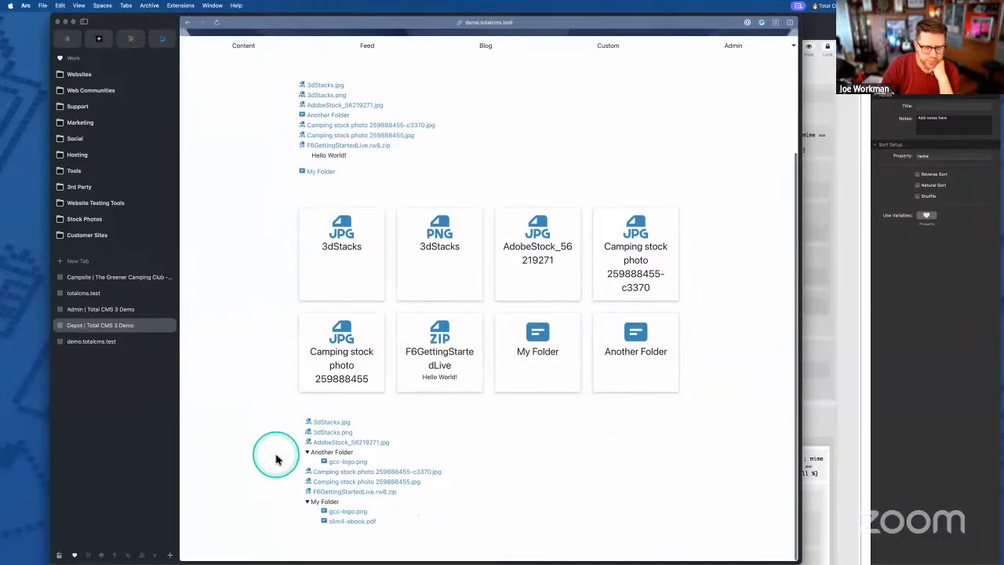
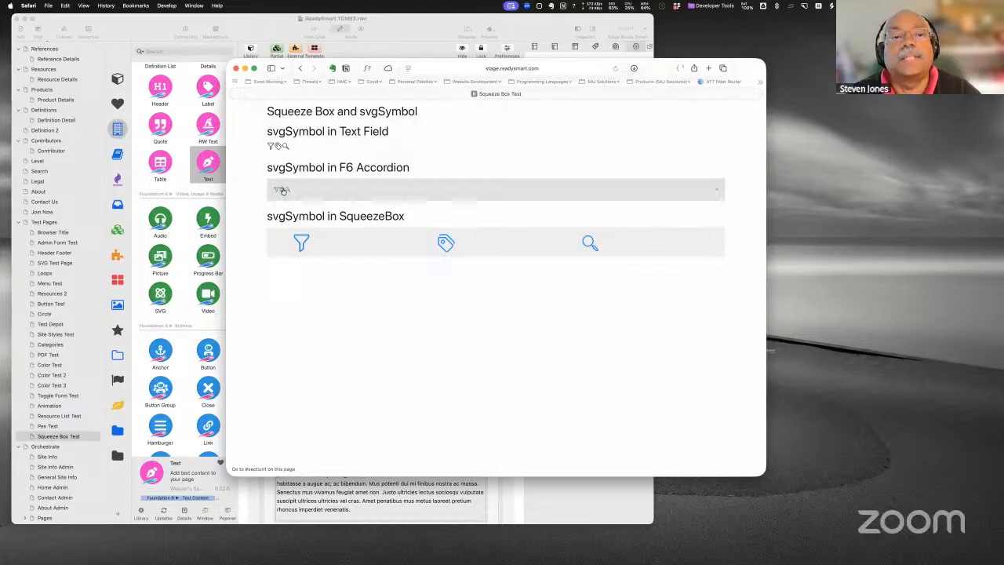
{"action": "left_click", "coordinate": [310, 190]}
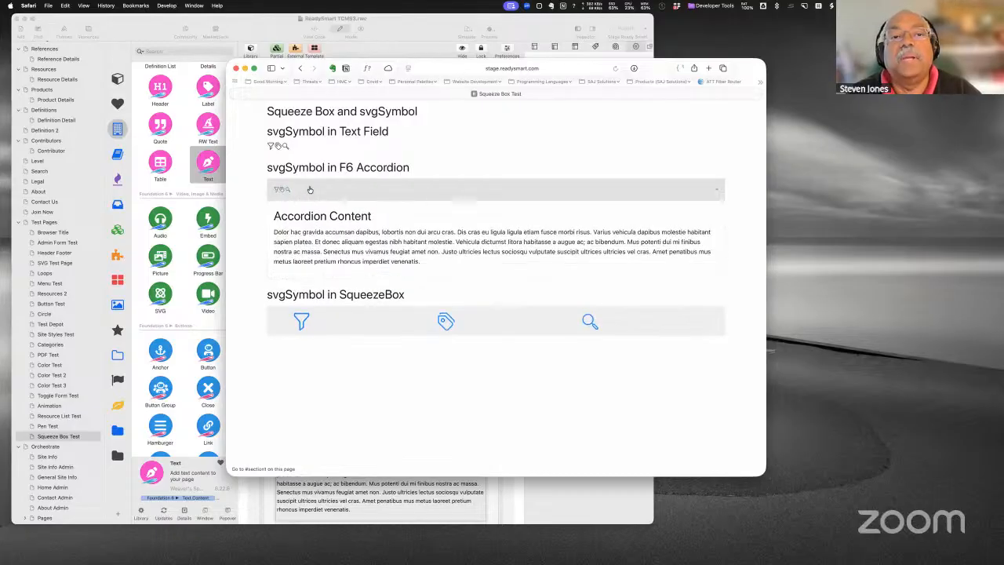
{"action": "left_click", "coordinate": [309, 190]}
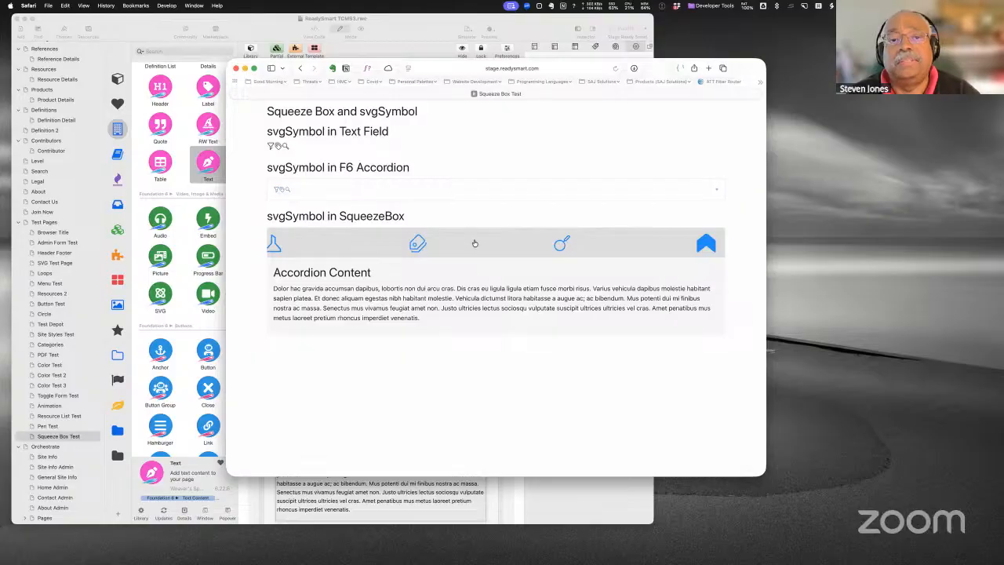
{"action": "mouse_move", "coordinate": [482, 251]}
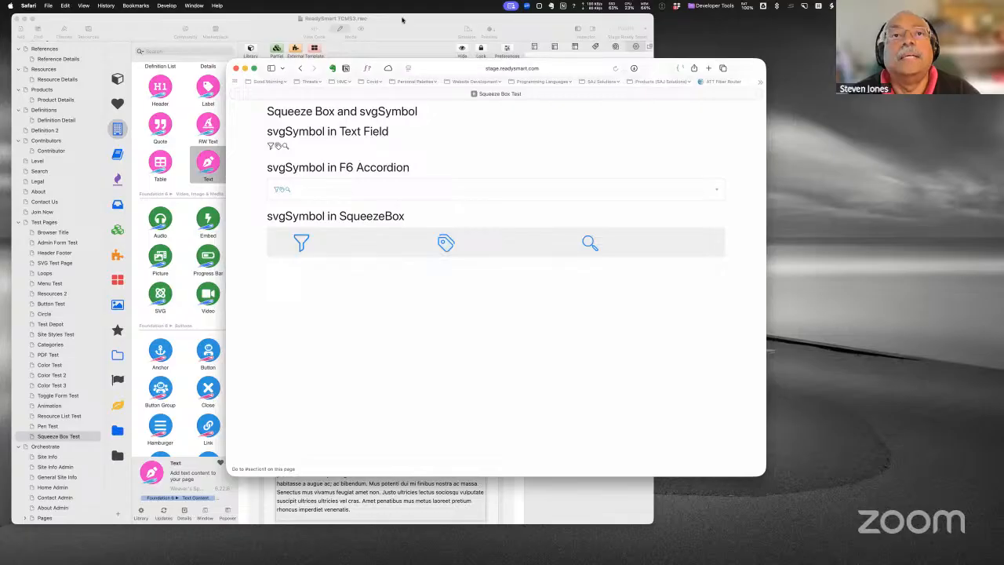
{"action": "key", "text": "super+Tab"}
- Paste the copied content into the SqueezeBox item's title and close the editor
{"action": "scroll", "coordinate": [438, 185], "scroll_direction": "down", "scroll_amount": 2}
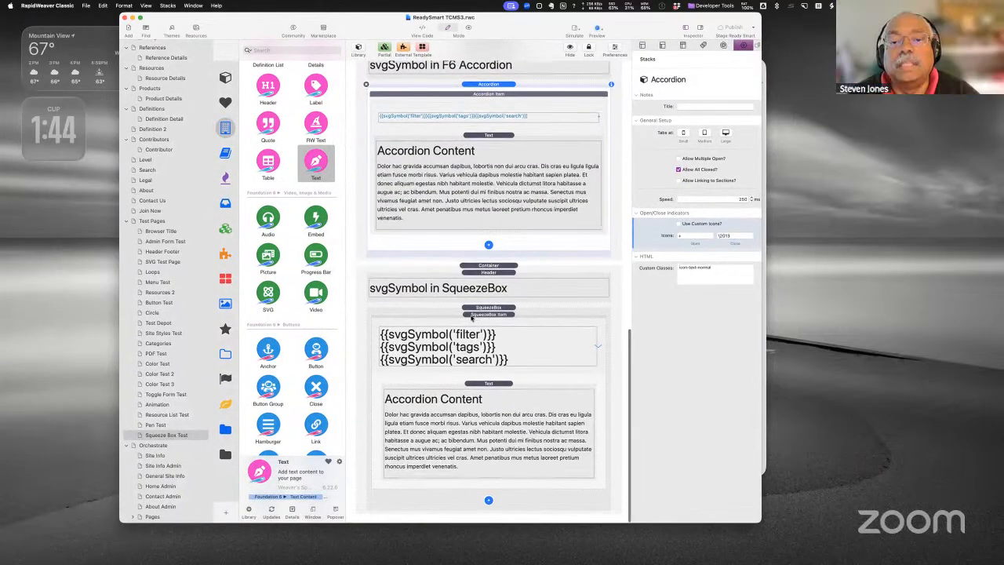
{"action": "left_click", "coordinate": [471, 317]}
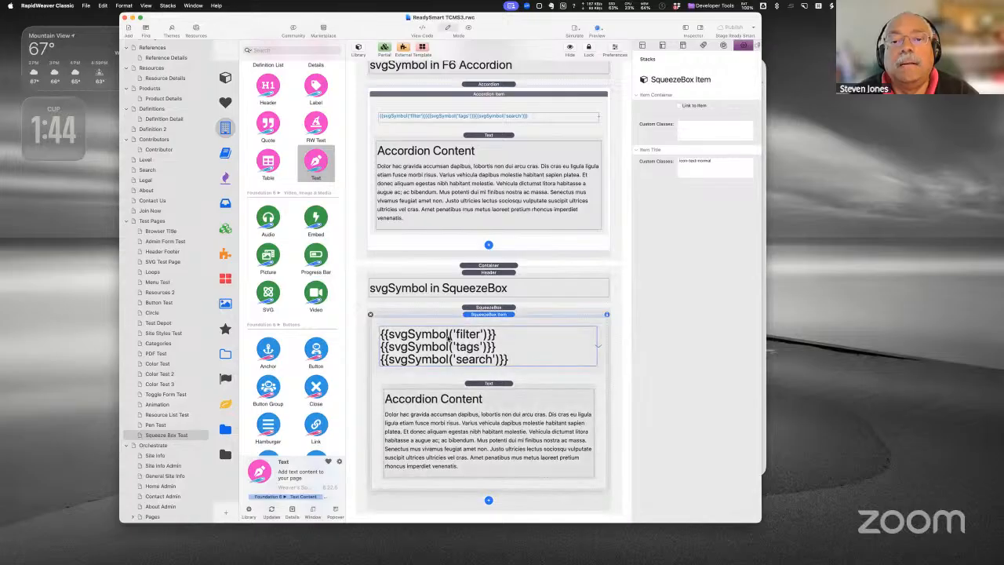
{"action": "double_click", "coordinate": [447, 336]}
{"action": "type", "text": "{{svgSymbol('filter')}}{{svgSymbol('tags')}}{{svgSymbol('search')}}"}
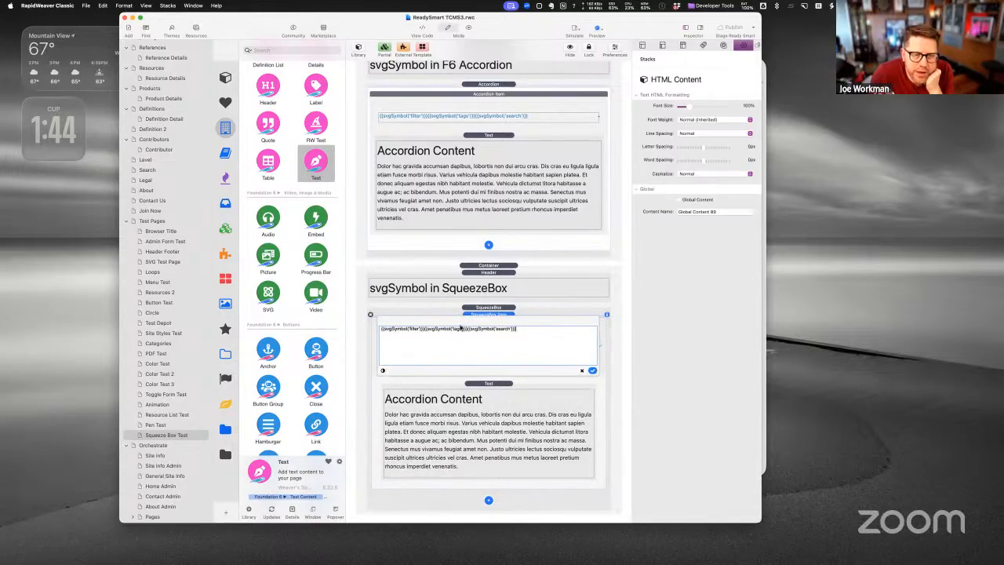
{"action": "left_click", "coordinate": [592, 370]}
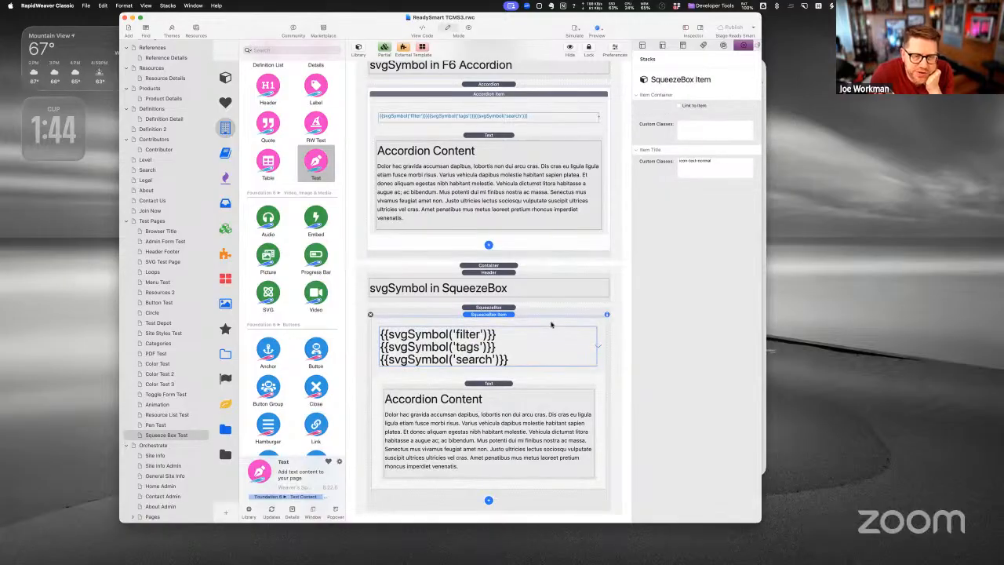
- Wrap the SqueezeBox title's three svgSymbol macros in <span> tags and publish the Squeeze Box Test page
{"action": "double_click", "coordinate": [508, 338]}
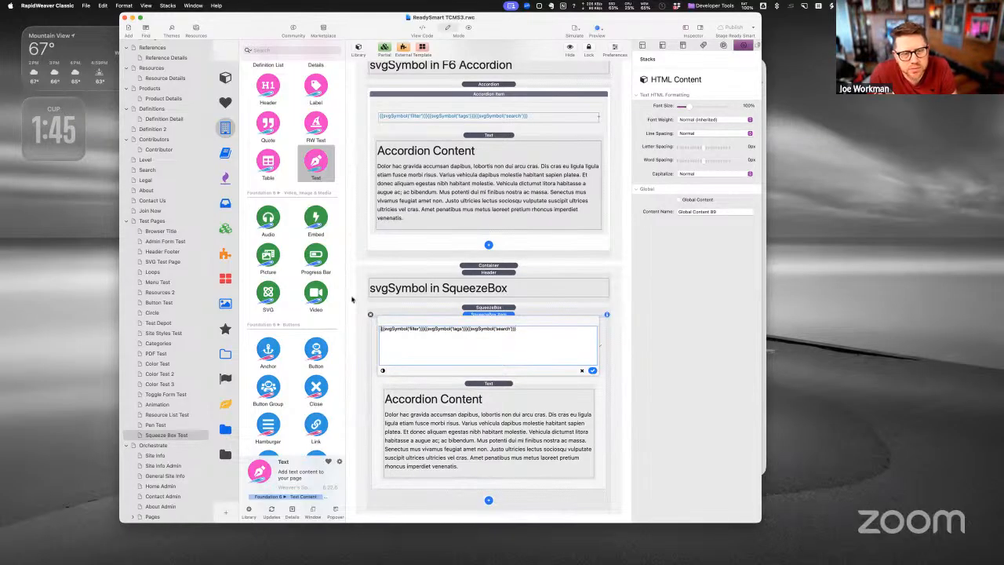
{"action": "scroll", "coordinate": [352, 299], "scroll_direction": "up", "scroll_amount": 1}
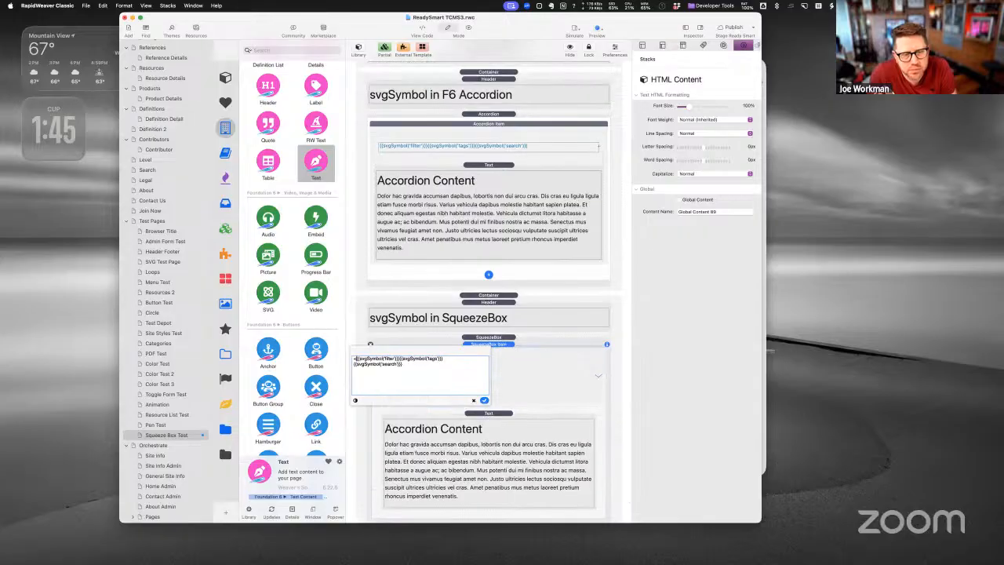
{"action": "type", "text": "span>"}
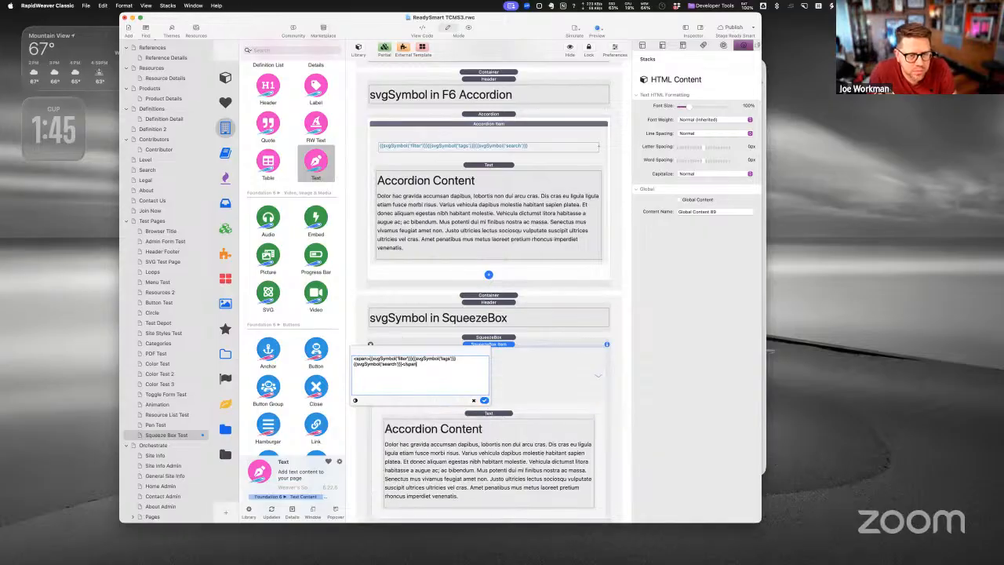
{"action": "left_click", "coordinate": [485, 400]}
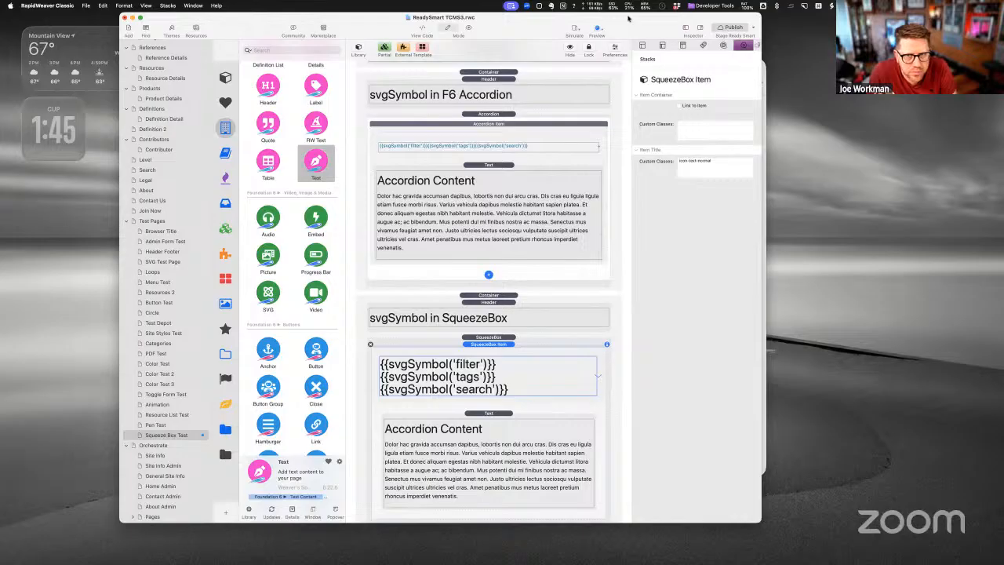
{"action": "key", "text": "super+alt+p"}
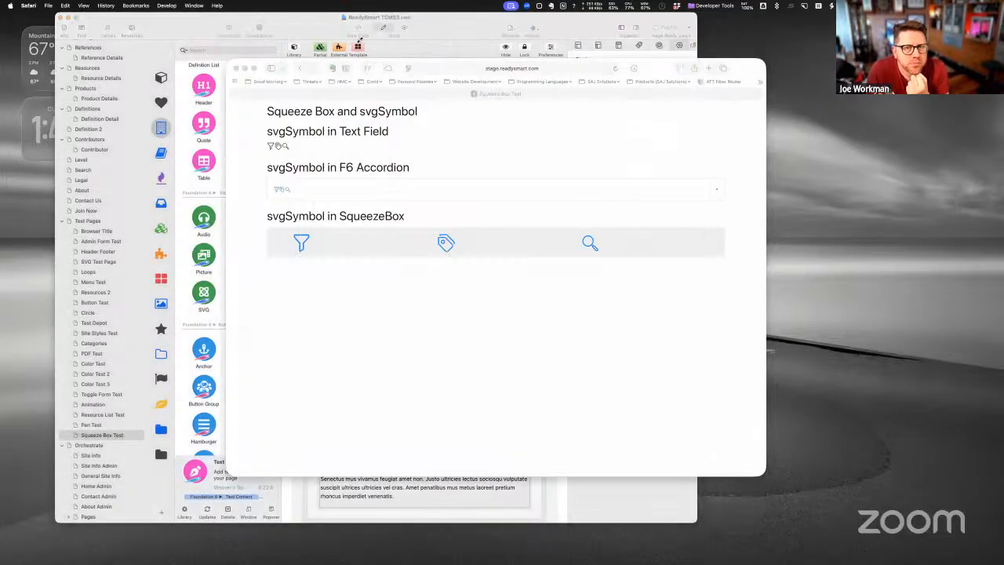
- Empty Safari's caches from the Develop menu and reload the test page
{"action": "left_click", "coordinate": [167, 5]}
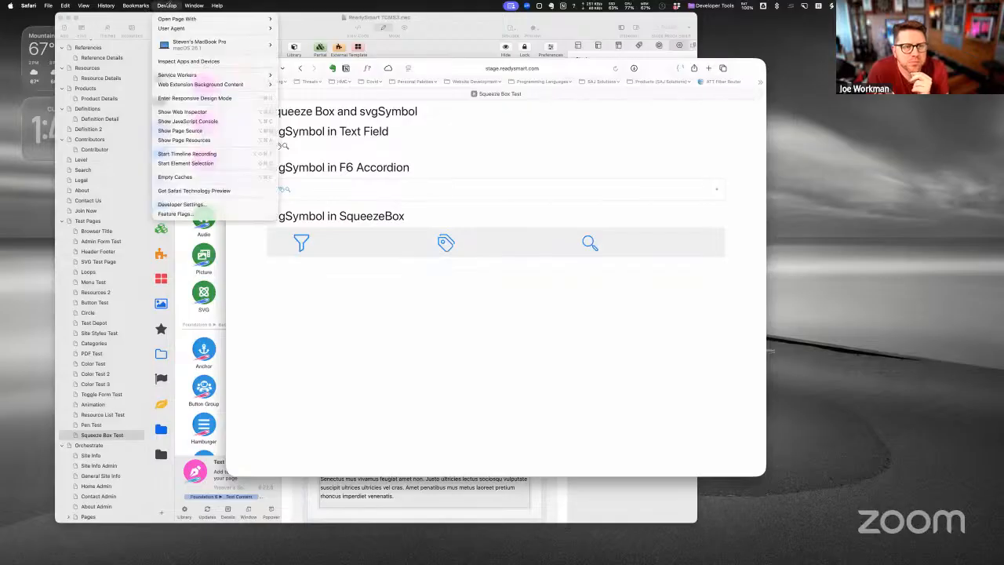
{"action": "left_click", "coordinate": [196, 177]}
{"action": "key", "text": "super+r"}
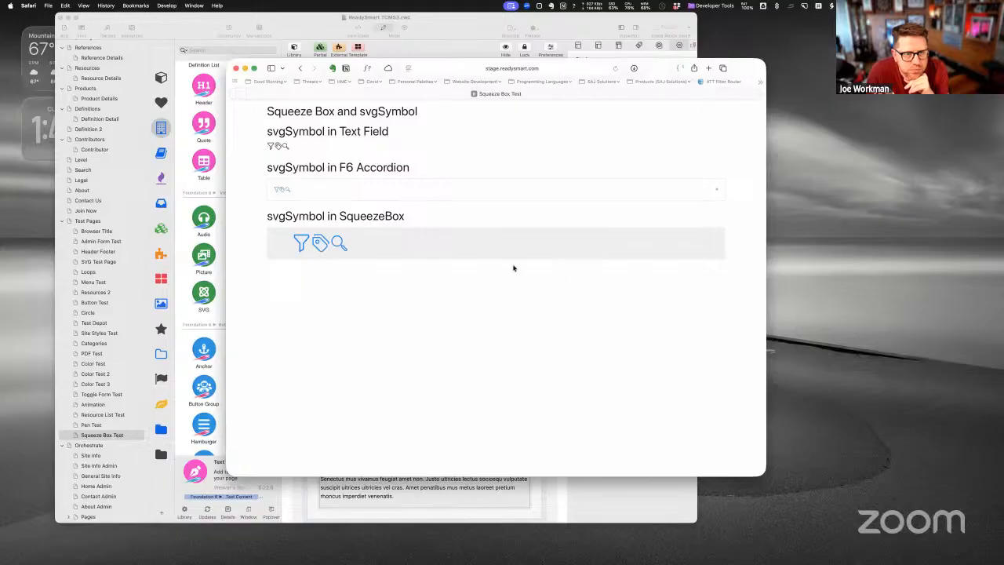
- Expand and collapse the SqueezeBox and F6 Accordion to check the inline icons
{"action": "left_click", "coordinate": [345, 250]}
{"action": "left_click", "coordinate": [352, 237]}
{"action": "left_click", "coordinate": [352, 239]}
{"action": "left_click", "coordinate": [352, 238]}
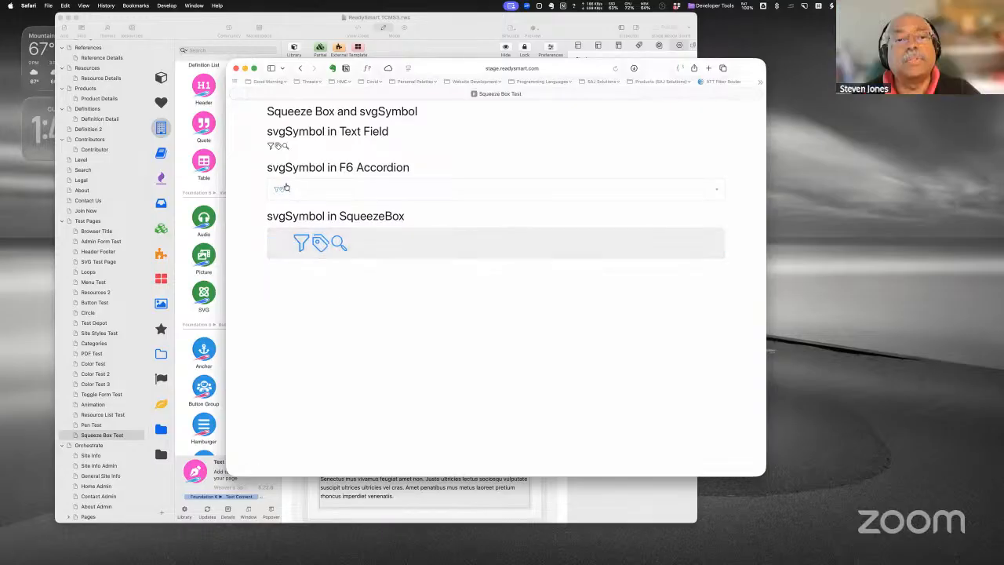
{"action": "left_click", "coordinate": [314, 195]}
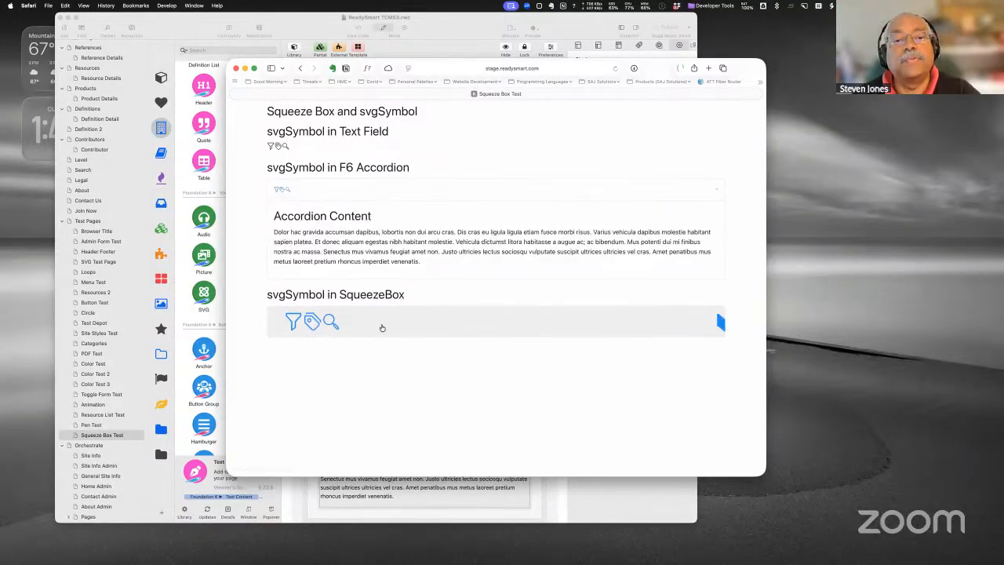
{"action": "left_click", "coordinate": [381, 328]}
{"action": "left_click", "coordinate": [362, 325]}
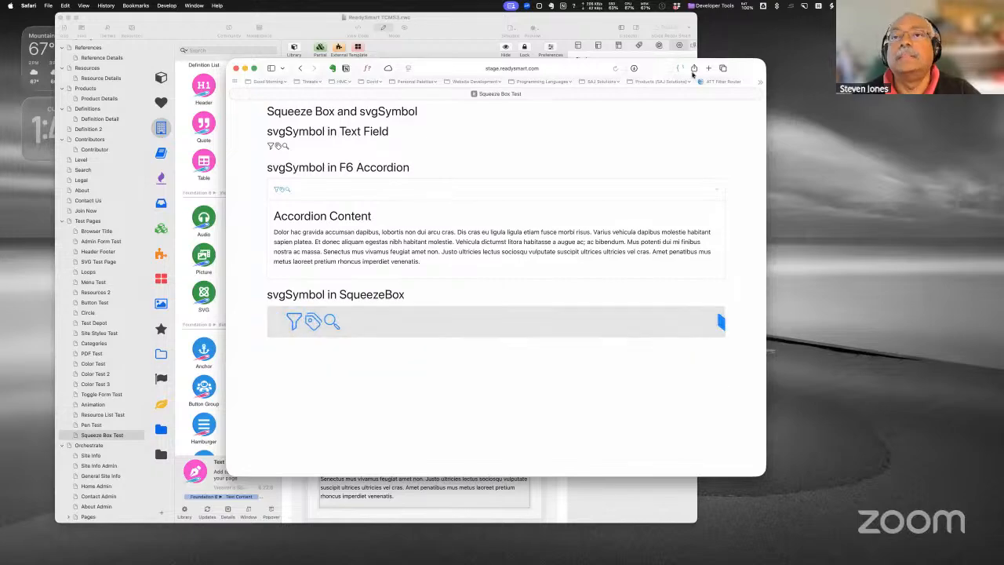
{"action": "left_click", "coordinate": [336, 330]}
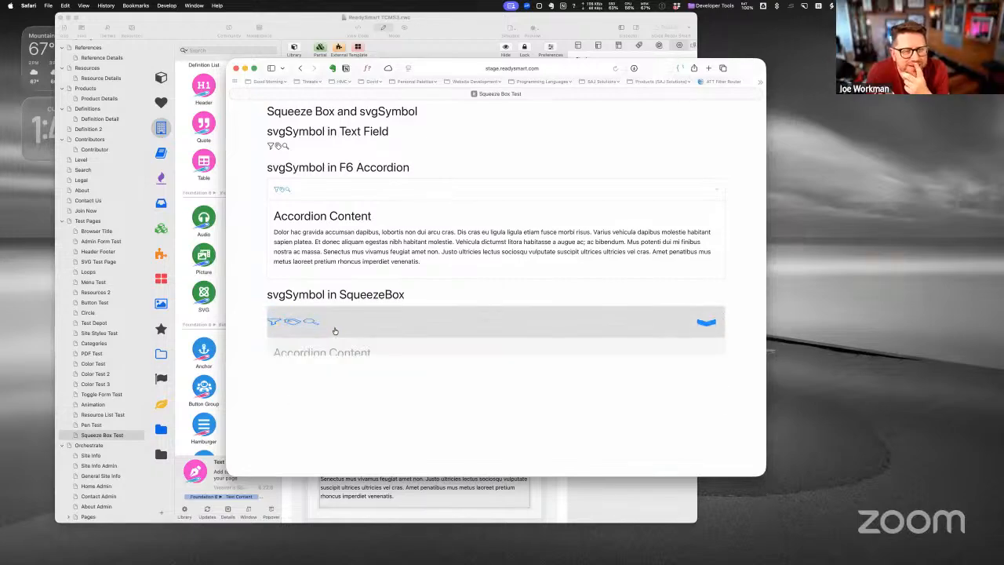
{"action": "left_click", "coordinate": [335, 331]}
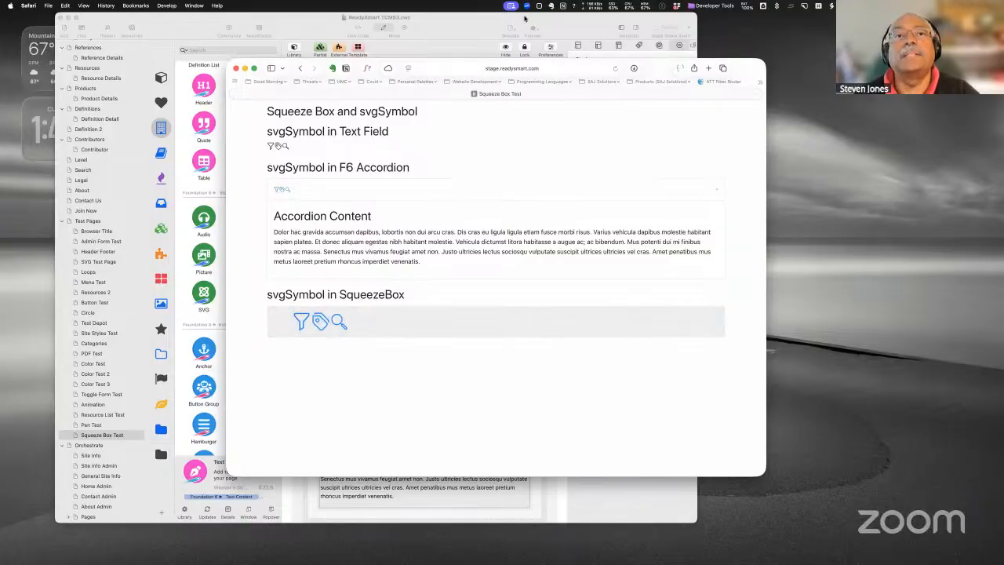
- Add ' Open Box' after the svgSymbol icons in the SqueezeBox title
{"action": "left_click", "coordinate": [446, 30]}
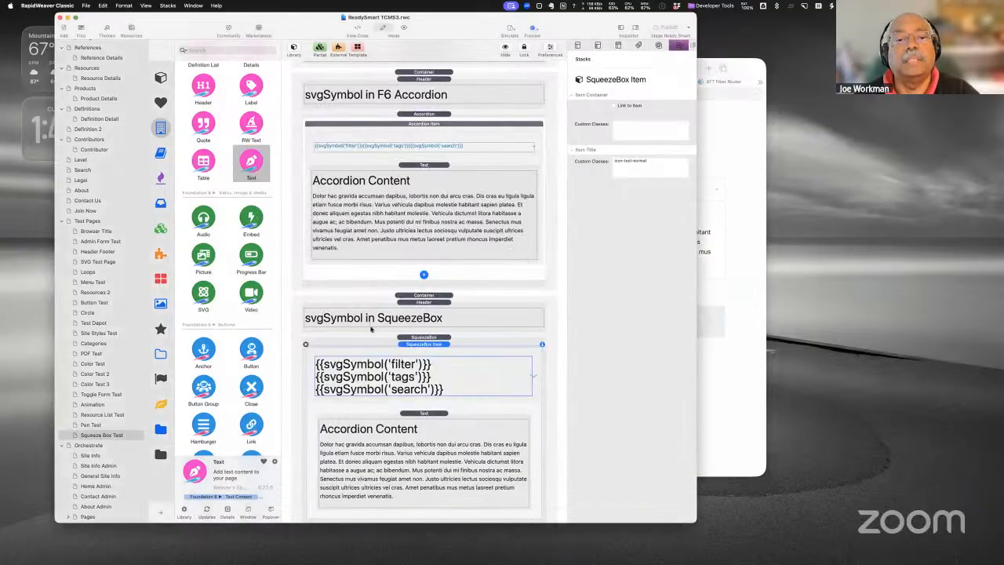
{"action": "double_click", "coordinate": [416, 376]}
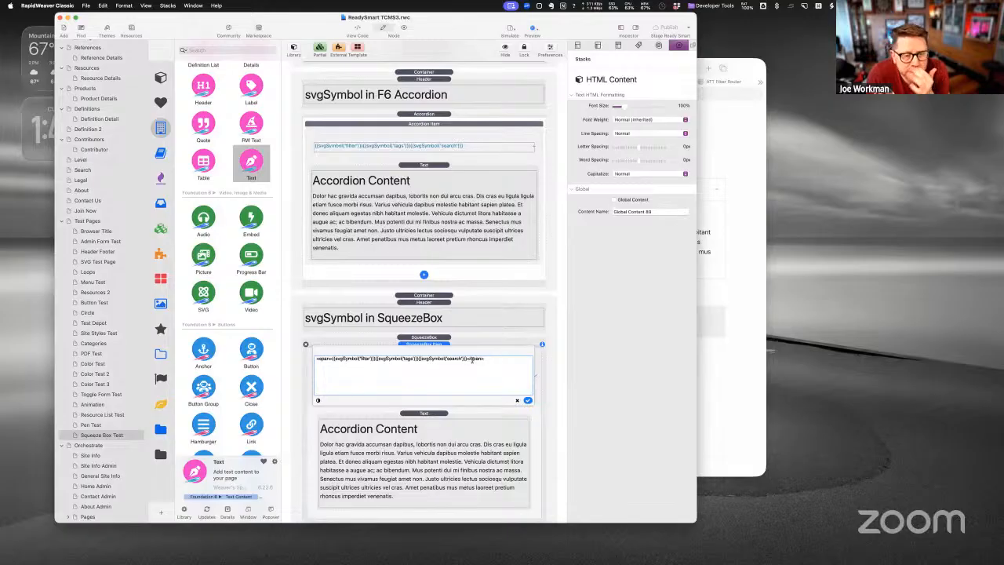
{"action": "type", "text": "Opens B"}
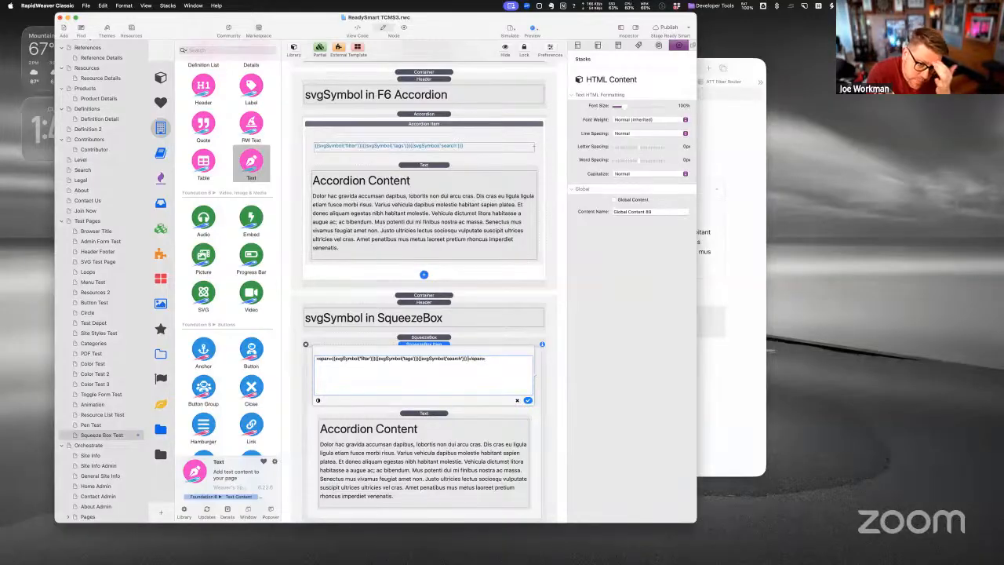
{"action": "key", "text": "BackSpace"}
{"action": "key", "text": "BackSpace"}
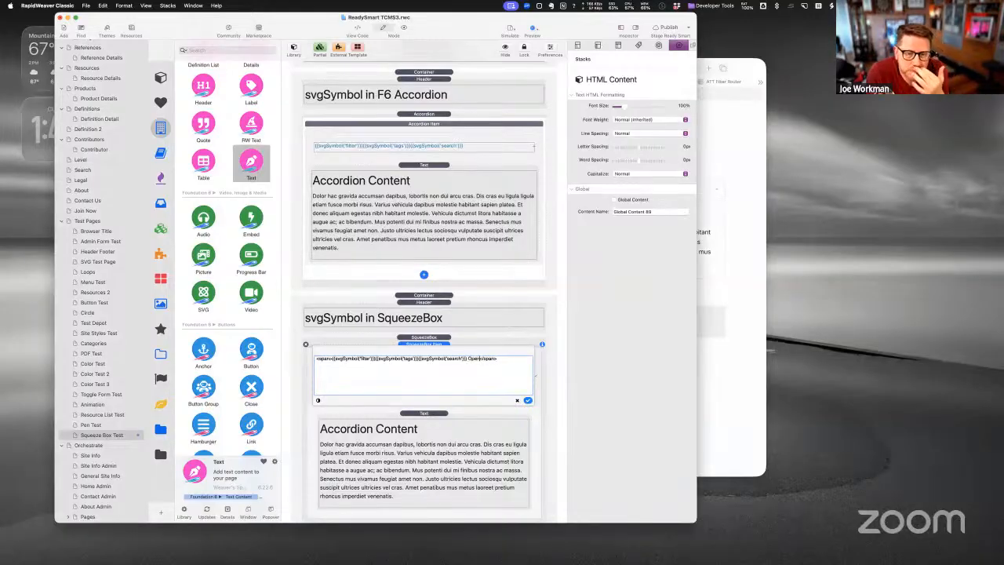
{"action": "type", "text": "Box"}
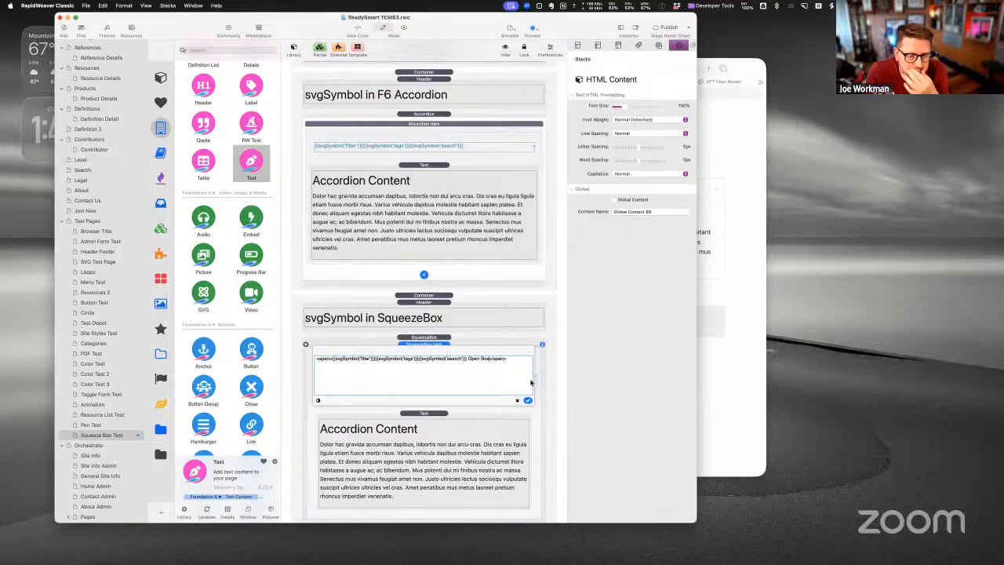
{"action": "left_click", "coordinate": [527, 401]}
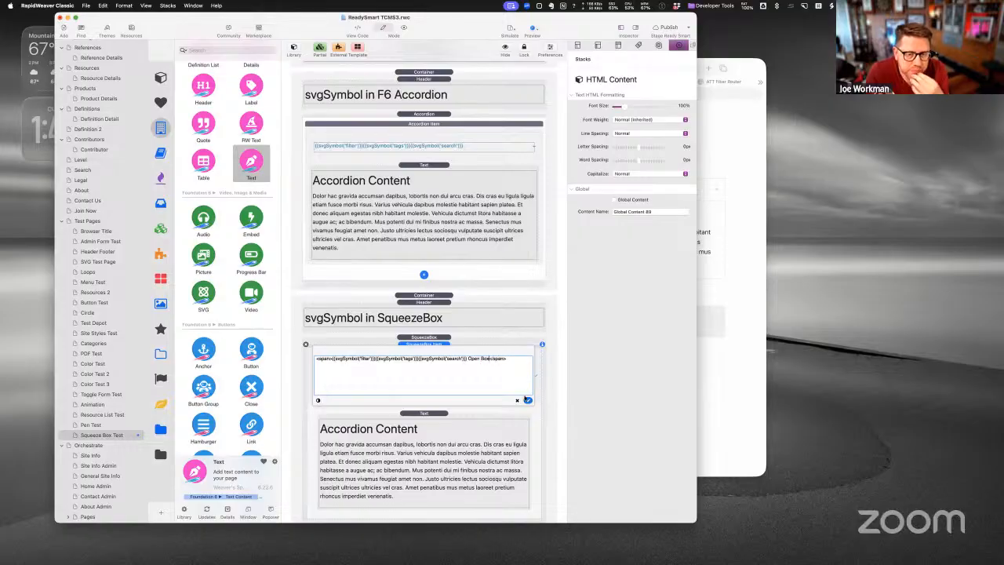
- Give the F6 Accordion title the same ' Open Box' text and publish the site
{"action": "double_click", "coordinate": [463, 148]}
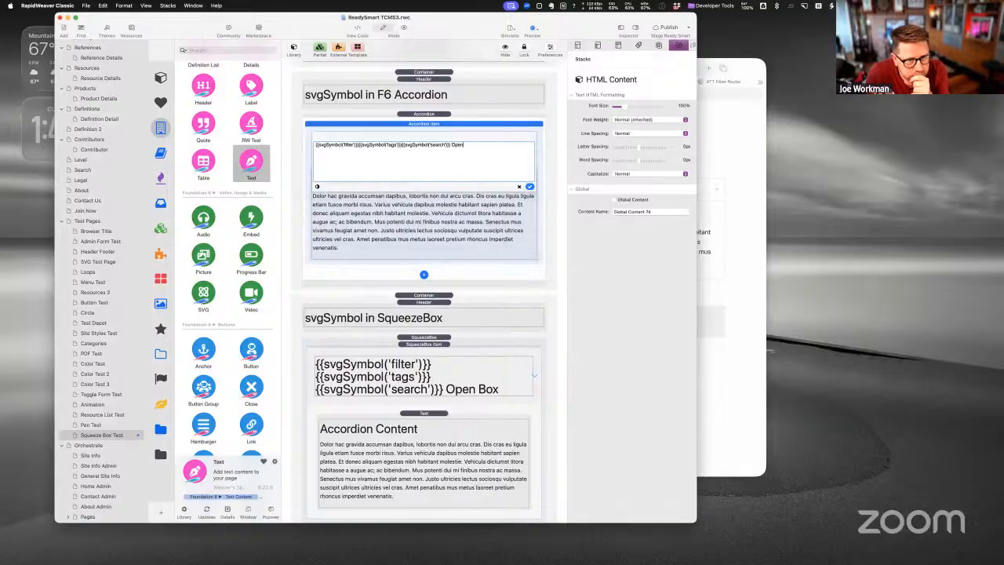
{"action": "left_click", "coordinate": [530, 187]}
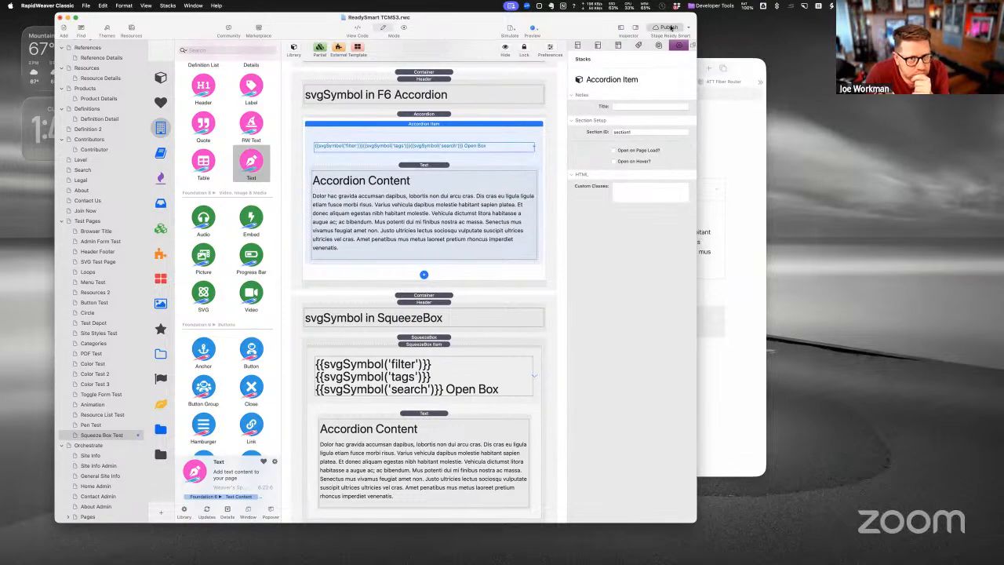
{"action": "left_click", "coordinate": [670, 28]}
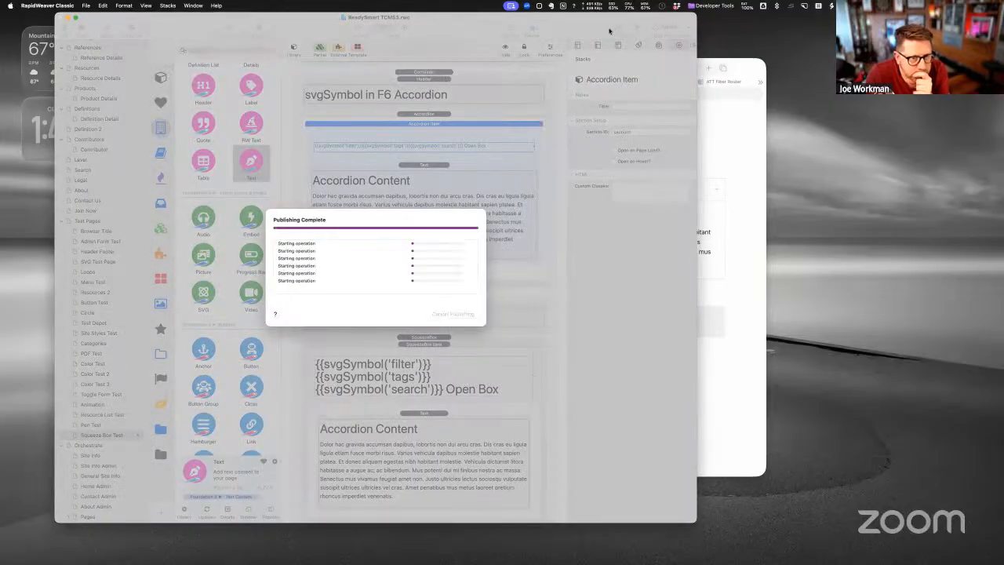
{"action": "left_click", "coordinate": [744, 72]}
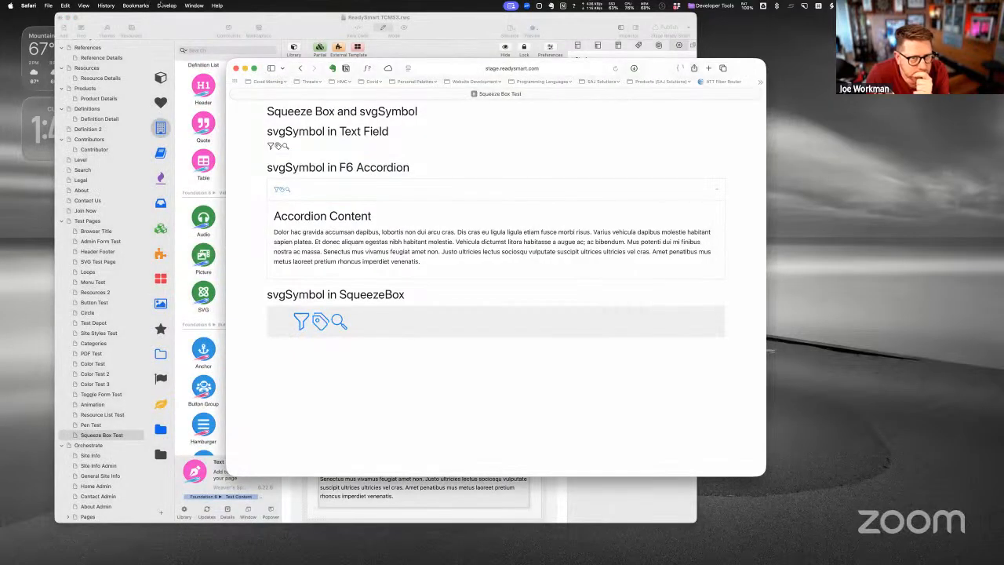
- Empty Safari's caches and reload the staging page to load the published changes
{"action": "left_click", "coordinate": [159, 4]}
{"action": "left_click", "coordinate": [196, 177]}
{"action": "key", "text": "super+r"}
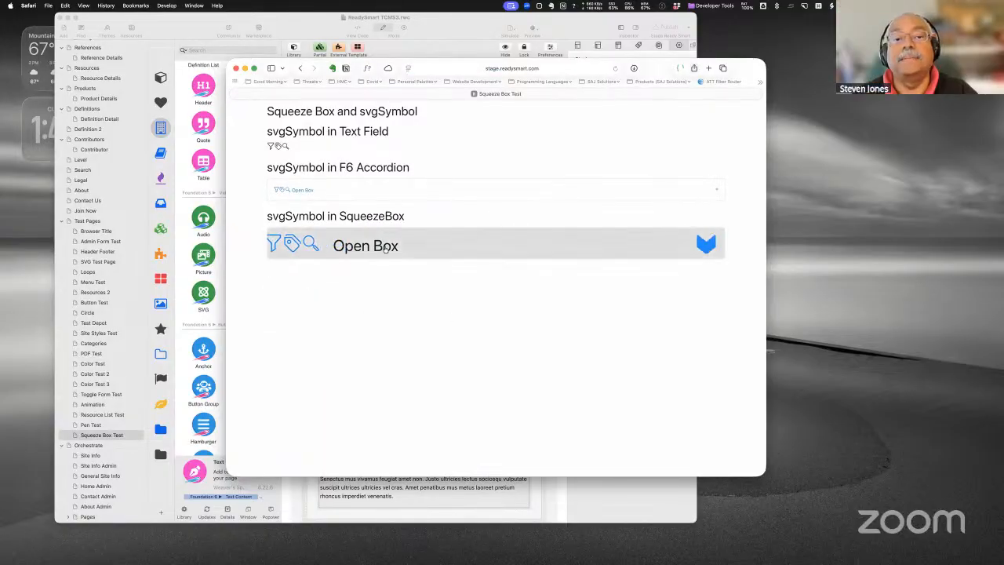
- Open and close the F6 Accordion and SqueezeBox to check their Open Box titles, then stop screen sharing
{"action": "left_click", "coordinate": [279, 190]}
{"action": "left_click", "coordinate": [269, 192]}
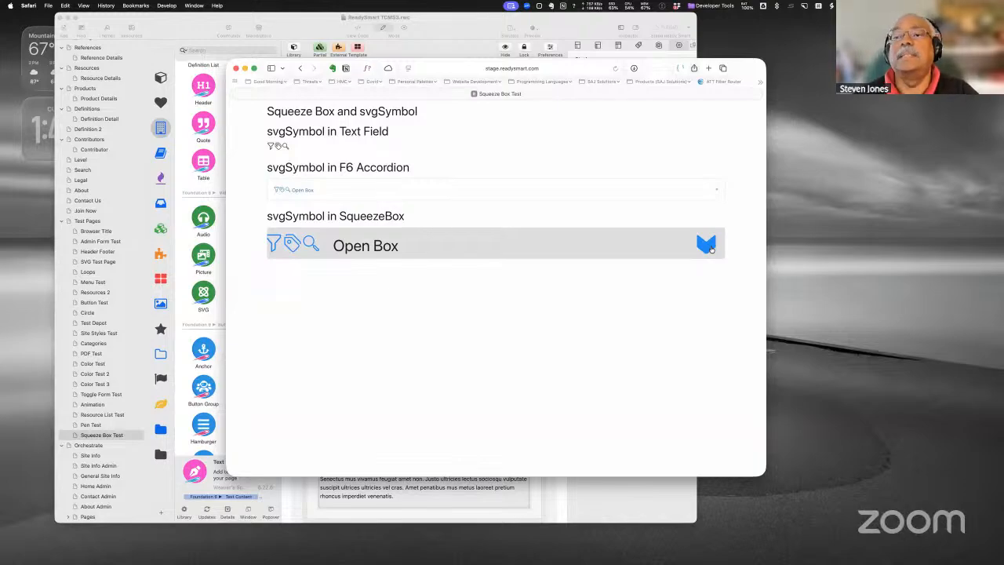
{"action": "left_click", "coordinate": [502, 249]}
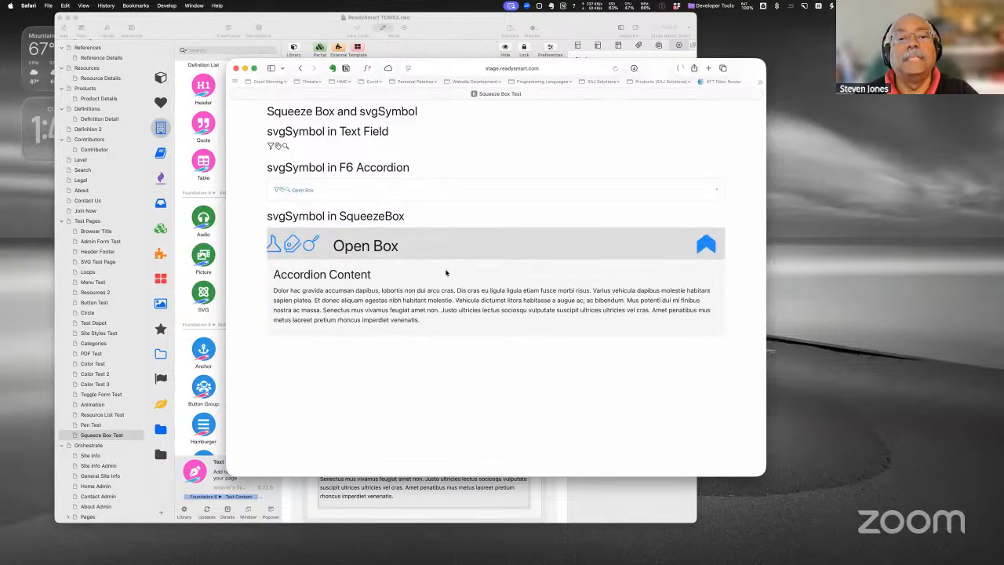
{"action": "left_click", "coordinate": [410, 248]}
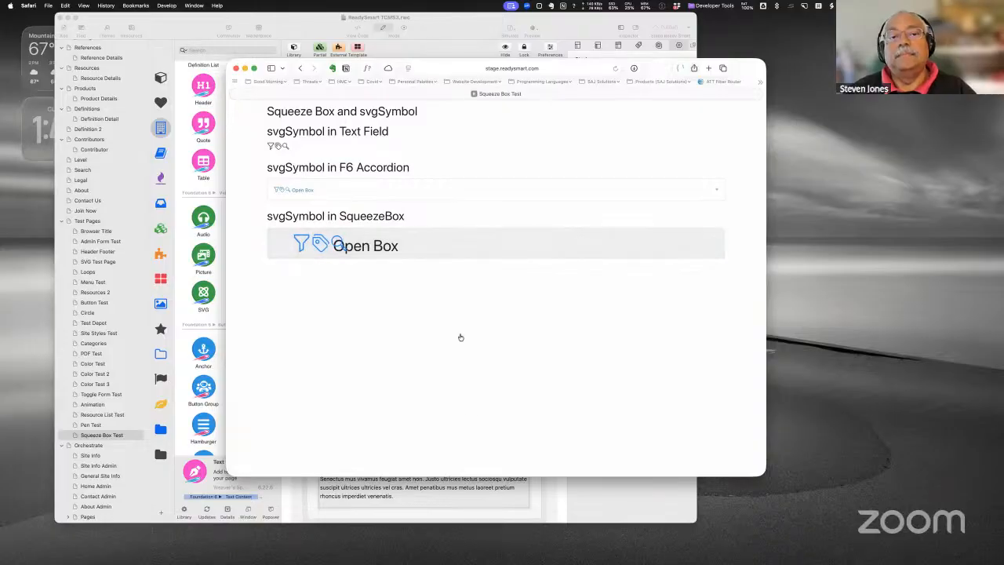
{"action": "left_click", "coordinate": [430, 194]}
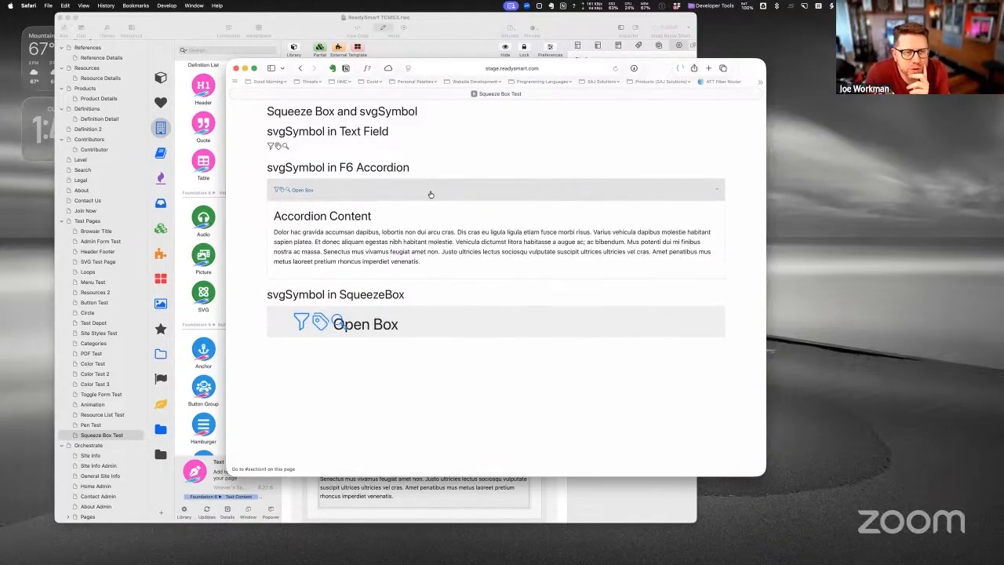
{"action": "left_click", "coordinate": [430, 193]}
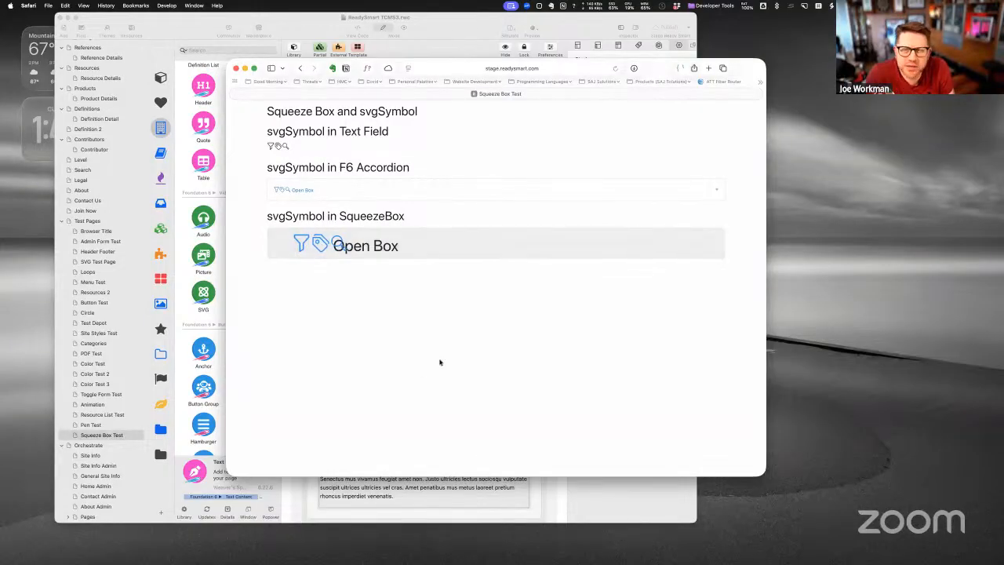
{"action": "left_click", "coordinate": [396, 242]}
{"action": "left_click", "coordinate": [396, 241]}
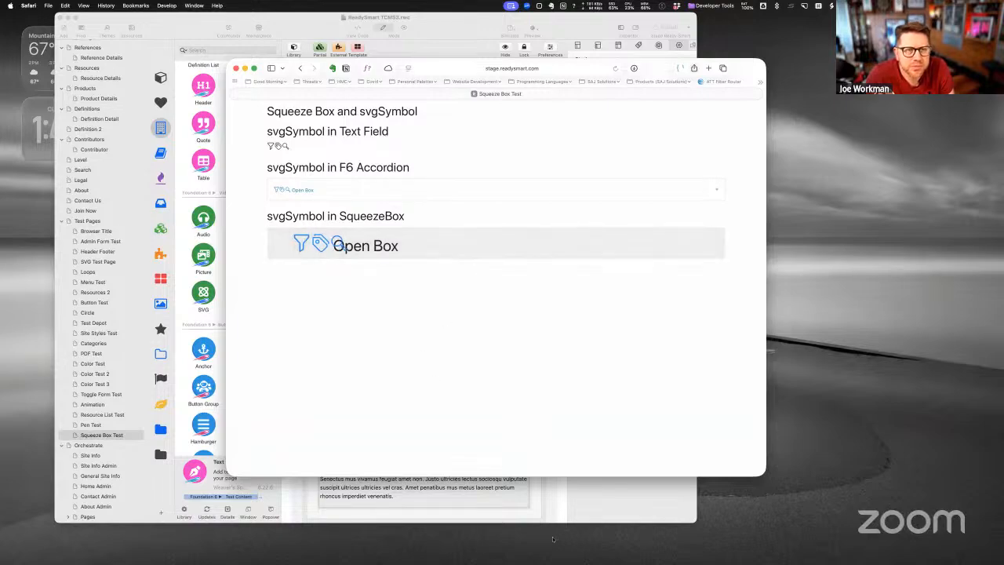
{"action": "left_click", "coordinate": [511, 6]}
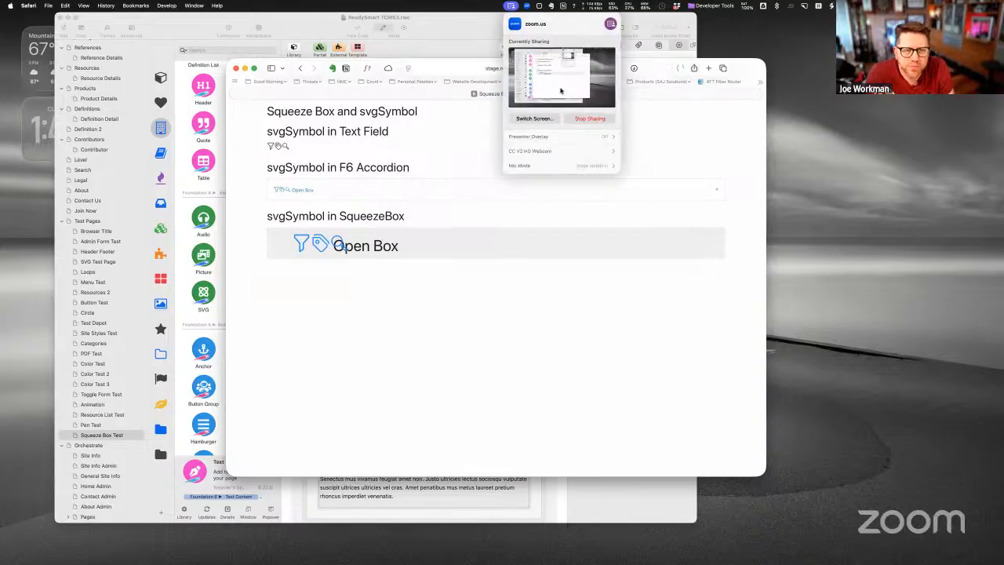
{"action": "left_click", "coordinate": [589, 119]}
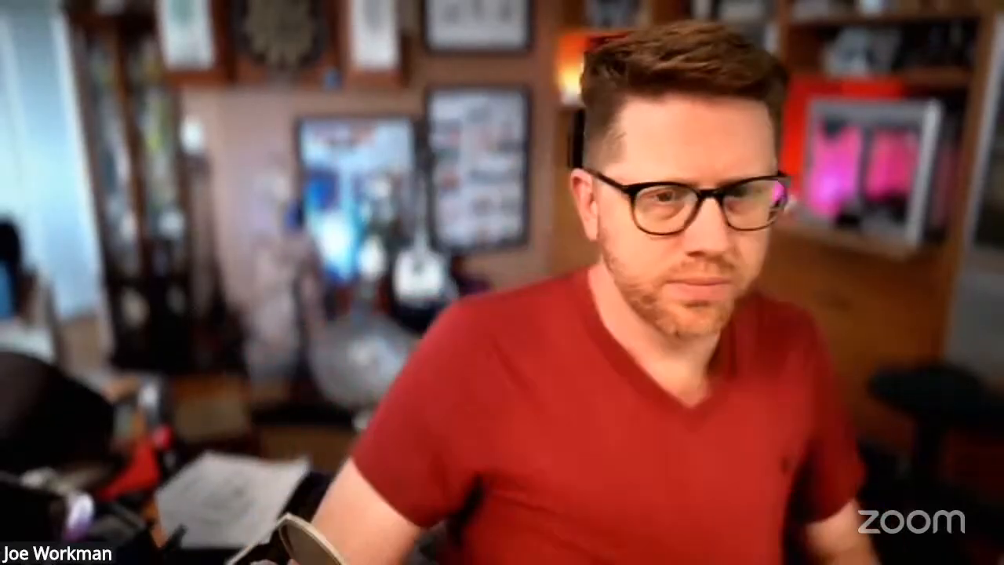